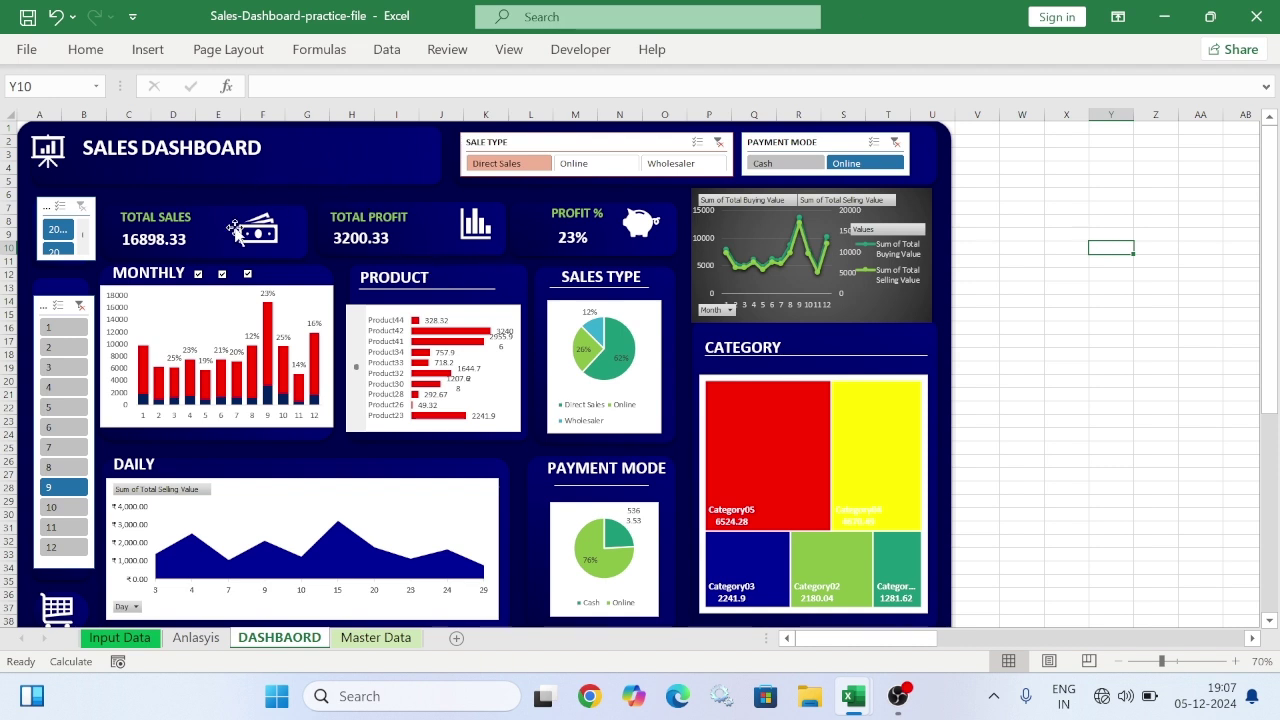
Explore the dashboard's slicers by clearing the month filter, choosing the first year and trying months 1, 2, 4, 6 and 8
left_click(80, 306)
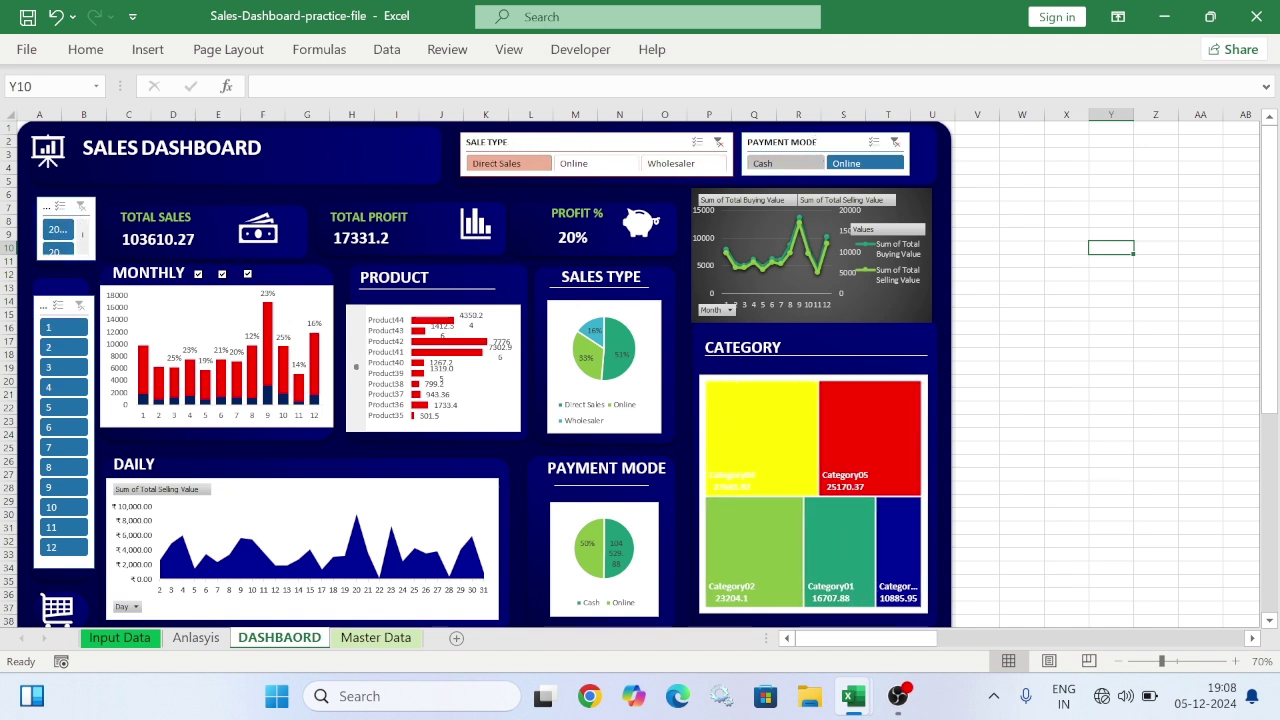
left_click(58, 229)
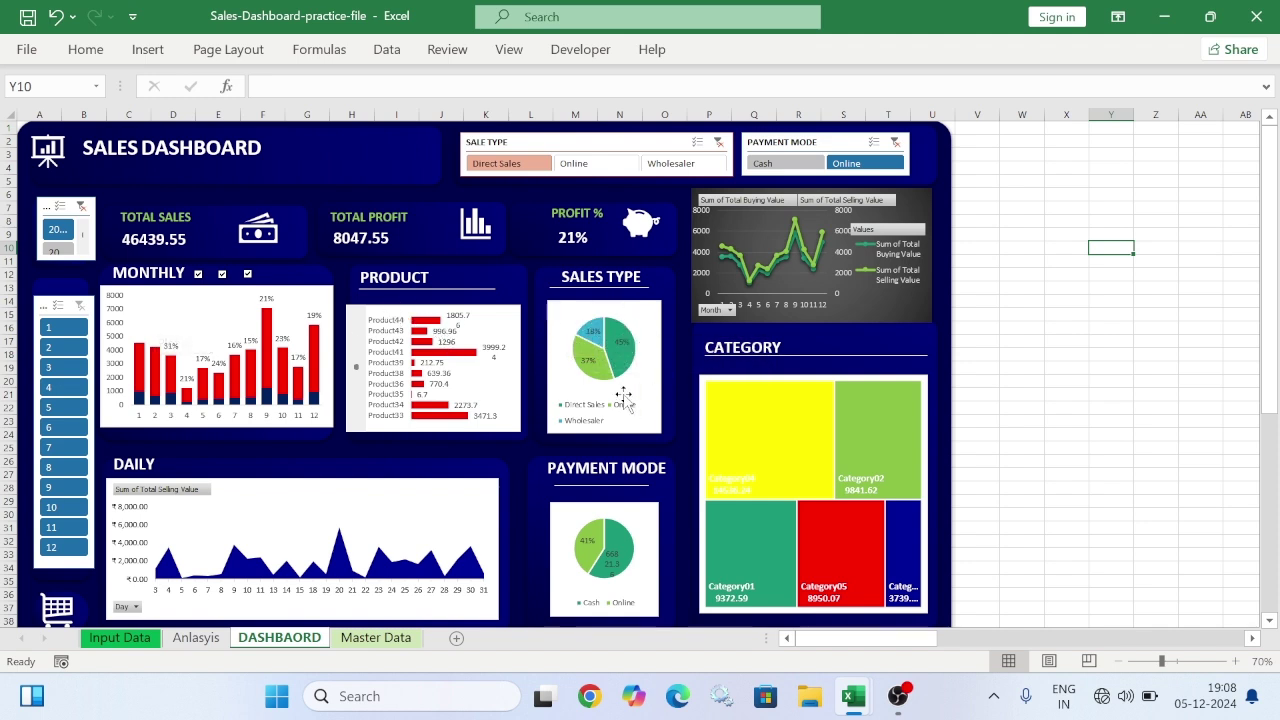
mouse_move(624, 376)
left_click(68, 330)
left_click(72, 350)
left_click(68, 387)
left_click(65, 427)
left_click(65, 467)
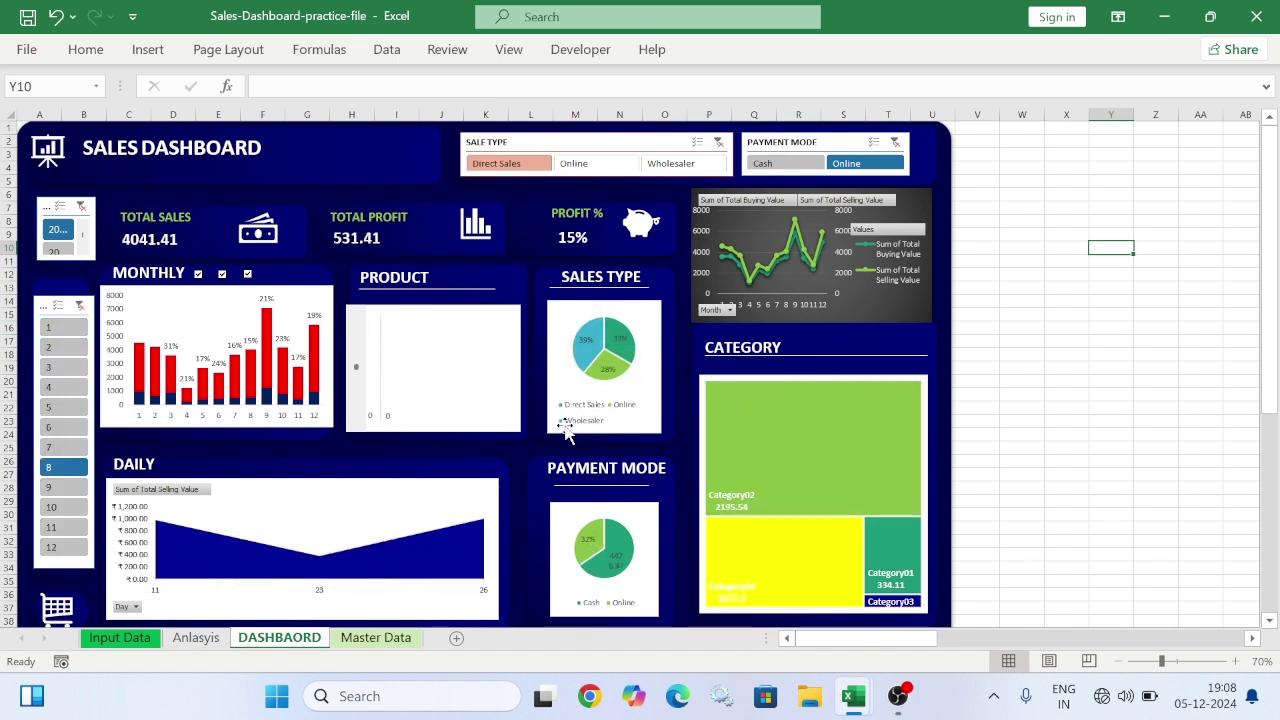
Look over the pivot tables and charts on the Anlasyis sheet, returning to the DASHBAORD sheet
left_click(195, 637)
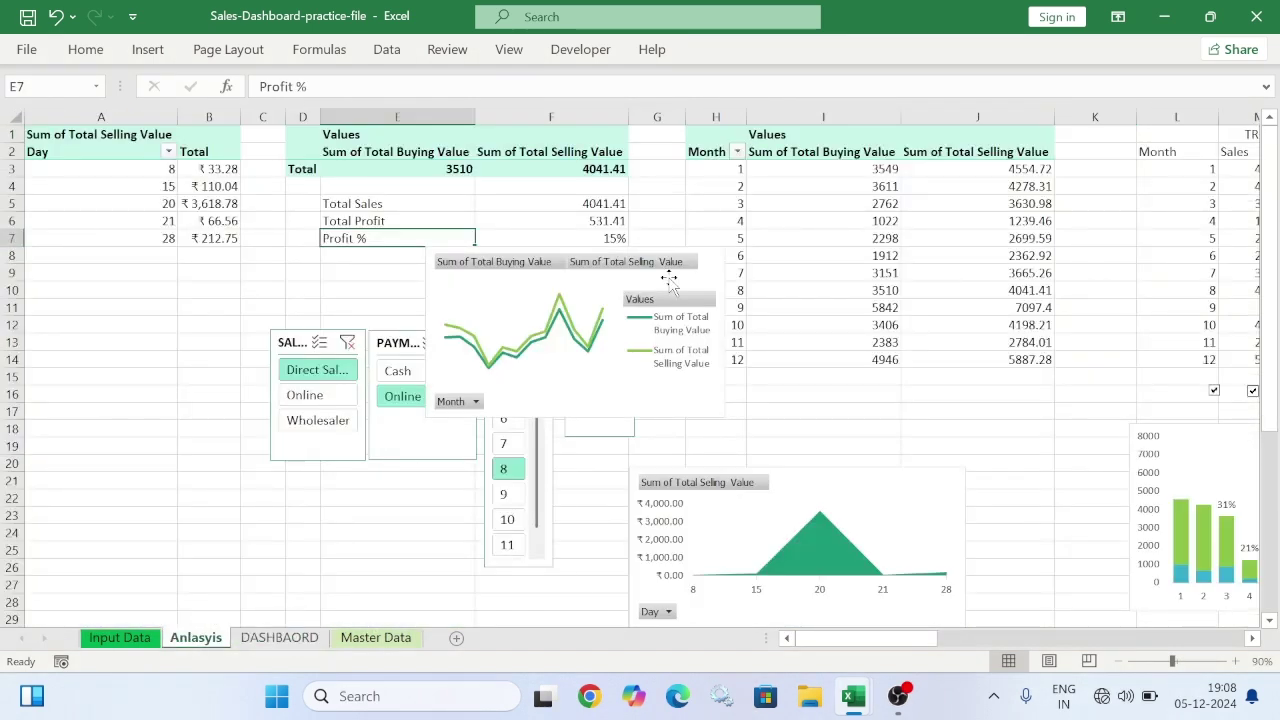
left_click_drag(902, 640, 945, 640)
left_click(279, 637)
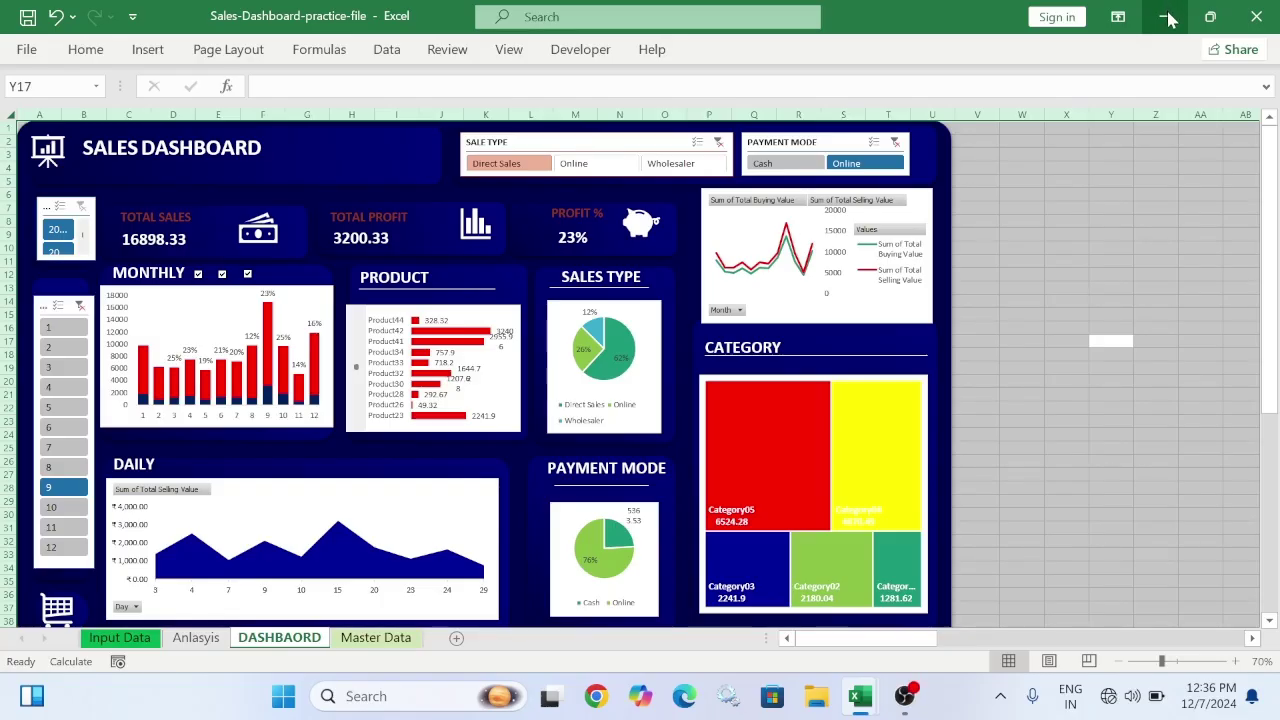
Switch to the Sales Dashbord in Excel1g workbook and look through the product list on the Main Data sheet
left_click(1166, 17)
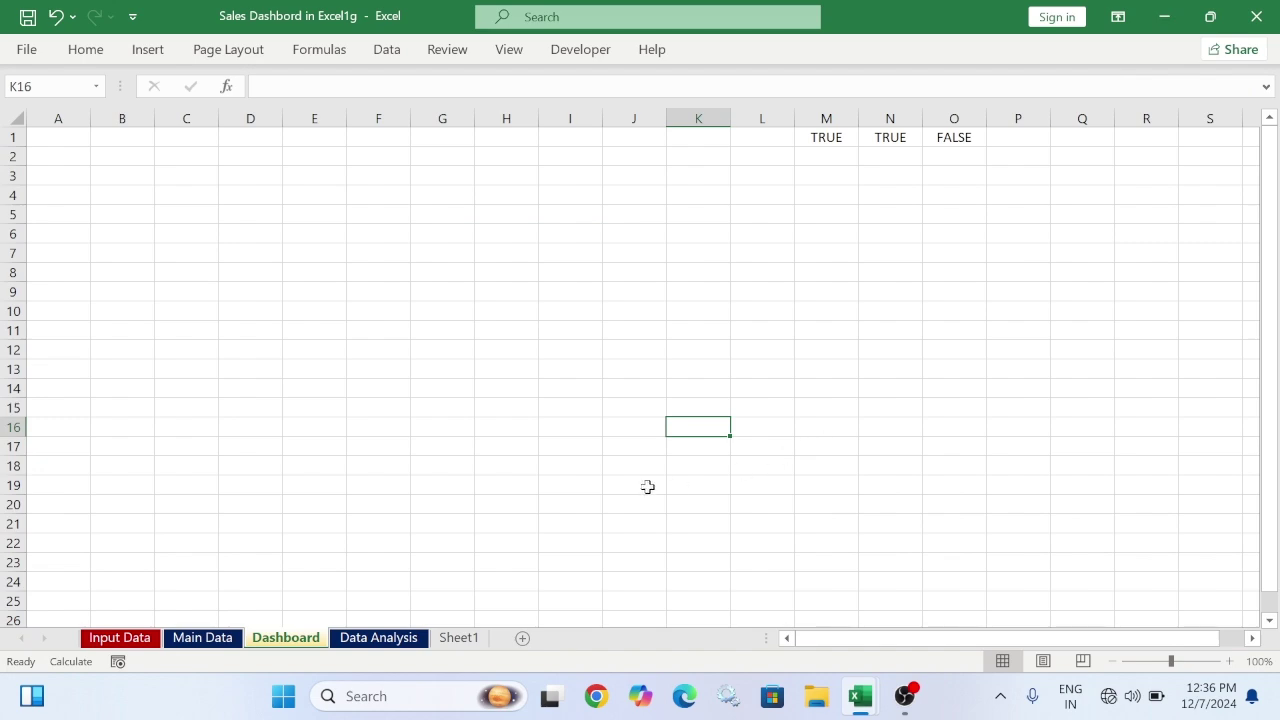
left_click(215, 640)
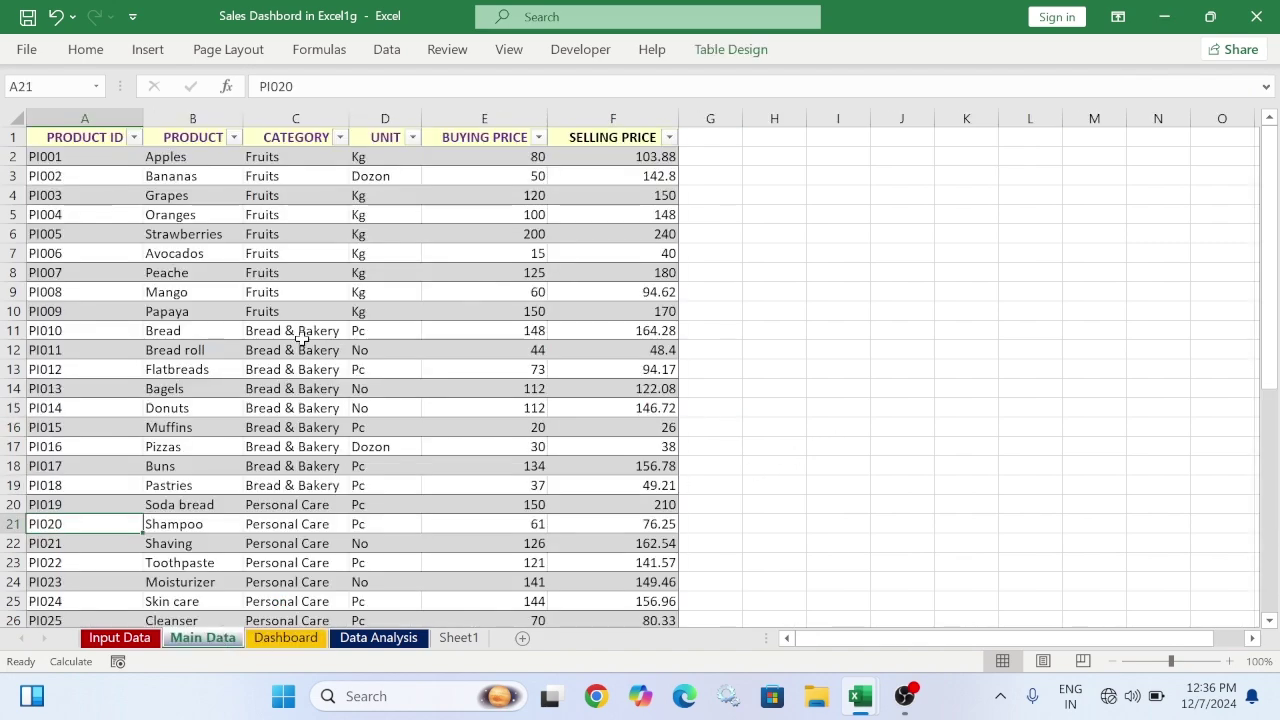
scroll(335, 400, "down", 2)
scroll(335, 400, "down", 10)
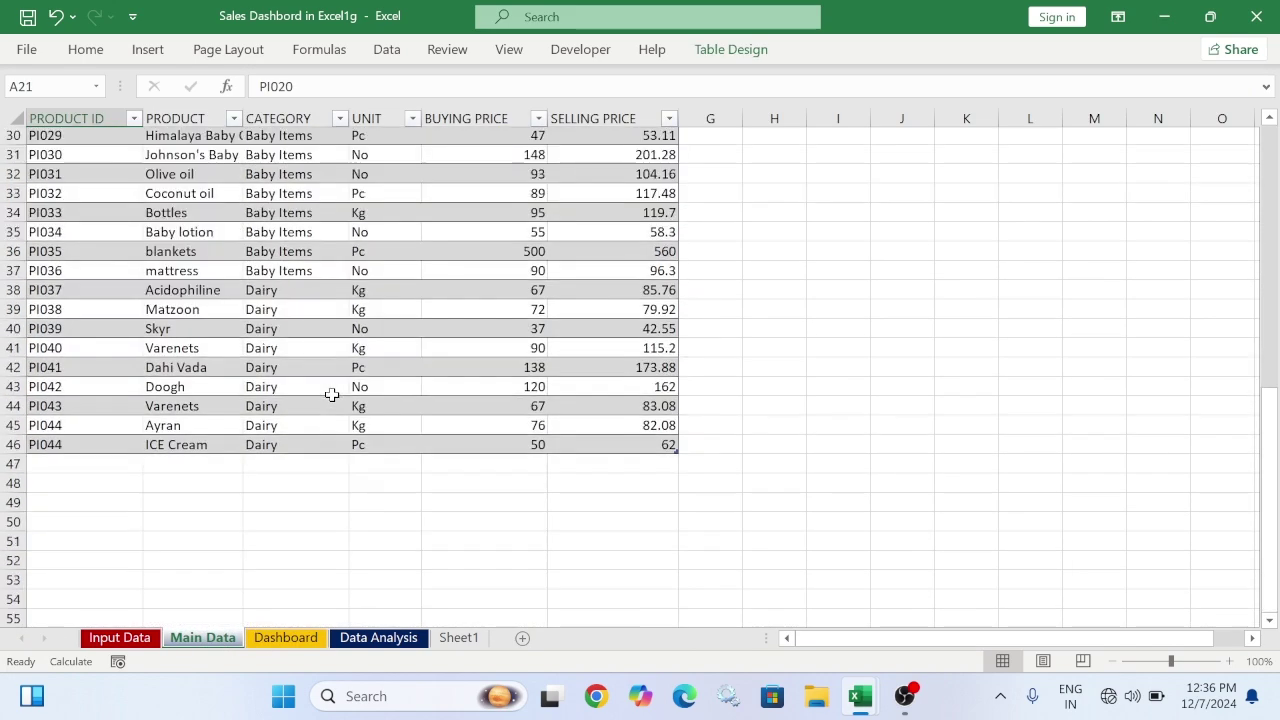
scroll(335, 400, "up", 11)
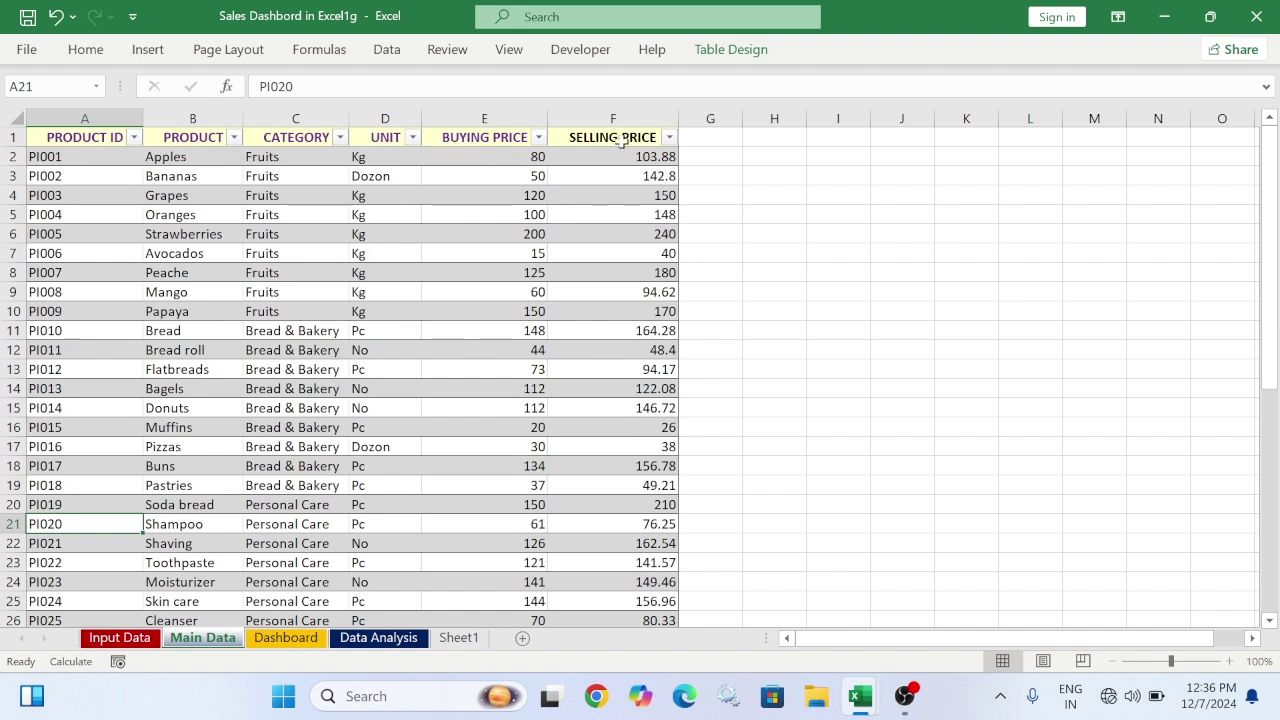
On the Input Data sheet, rename the Column1 and Column2 headers to Product and Category
left_click(120, 638)
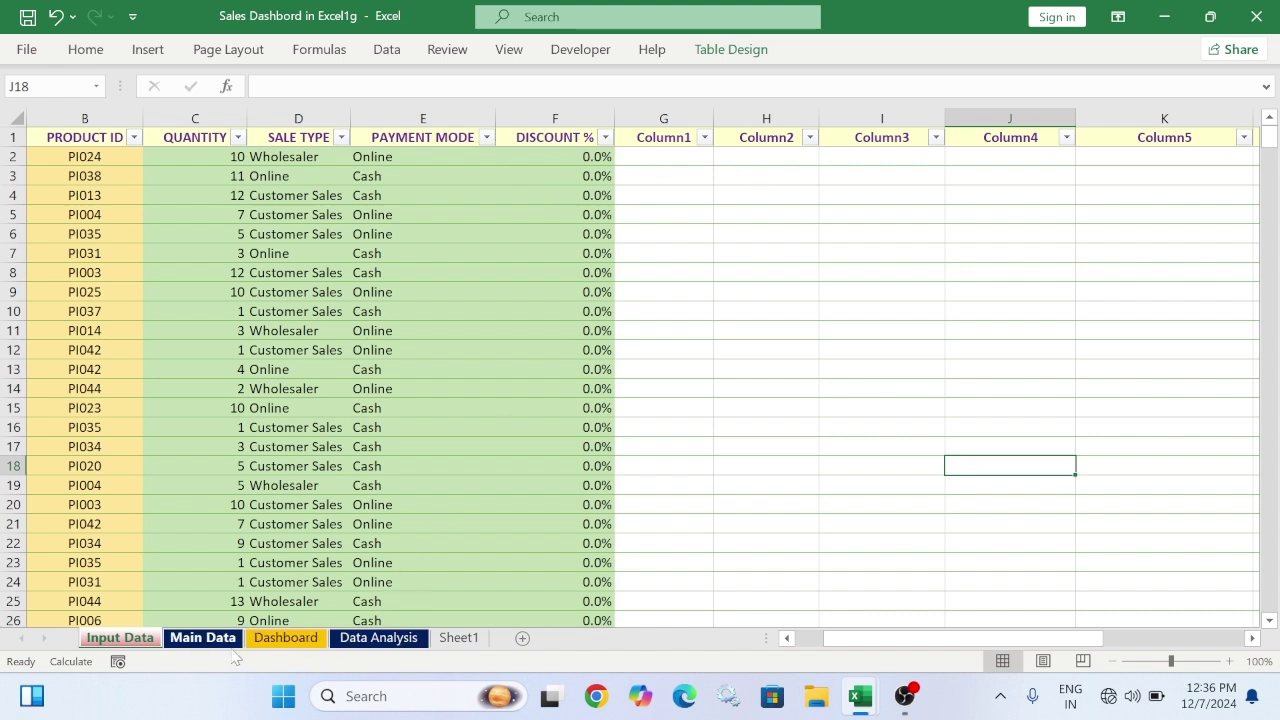
left_click(655, 139)
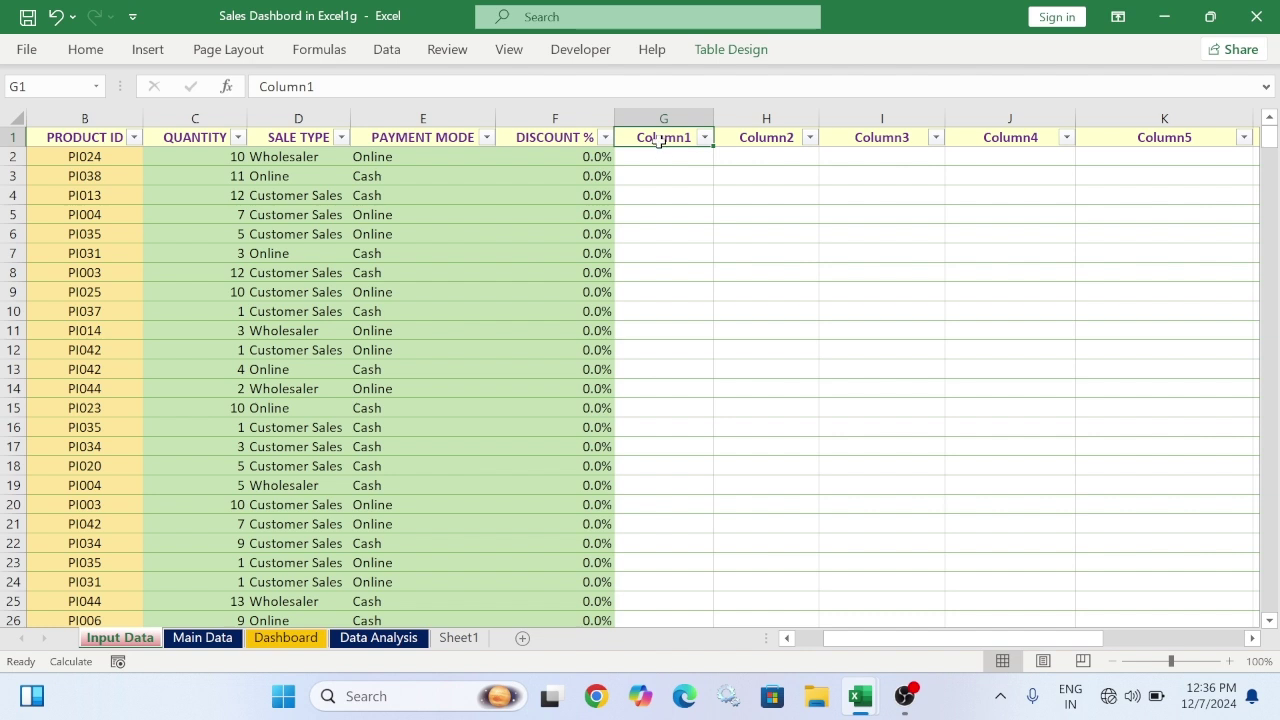
type("Product")
key("Tab")
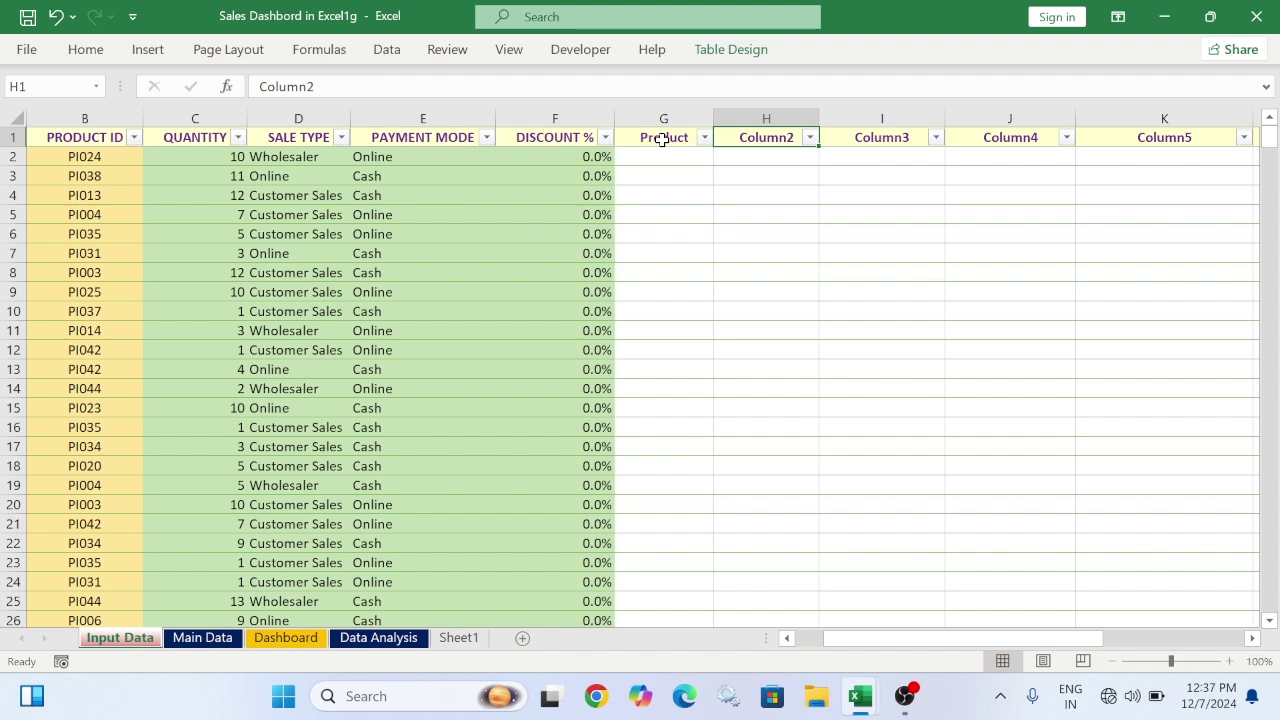
type("Category")
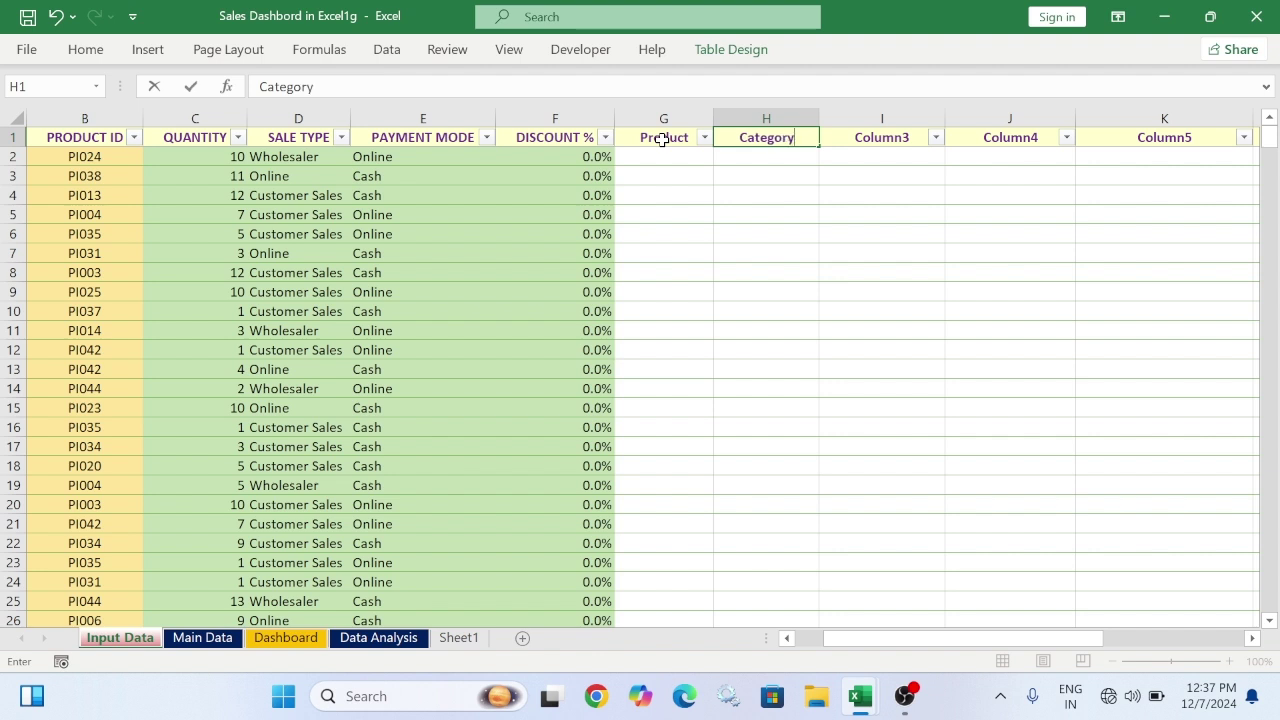
key("Tab")
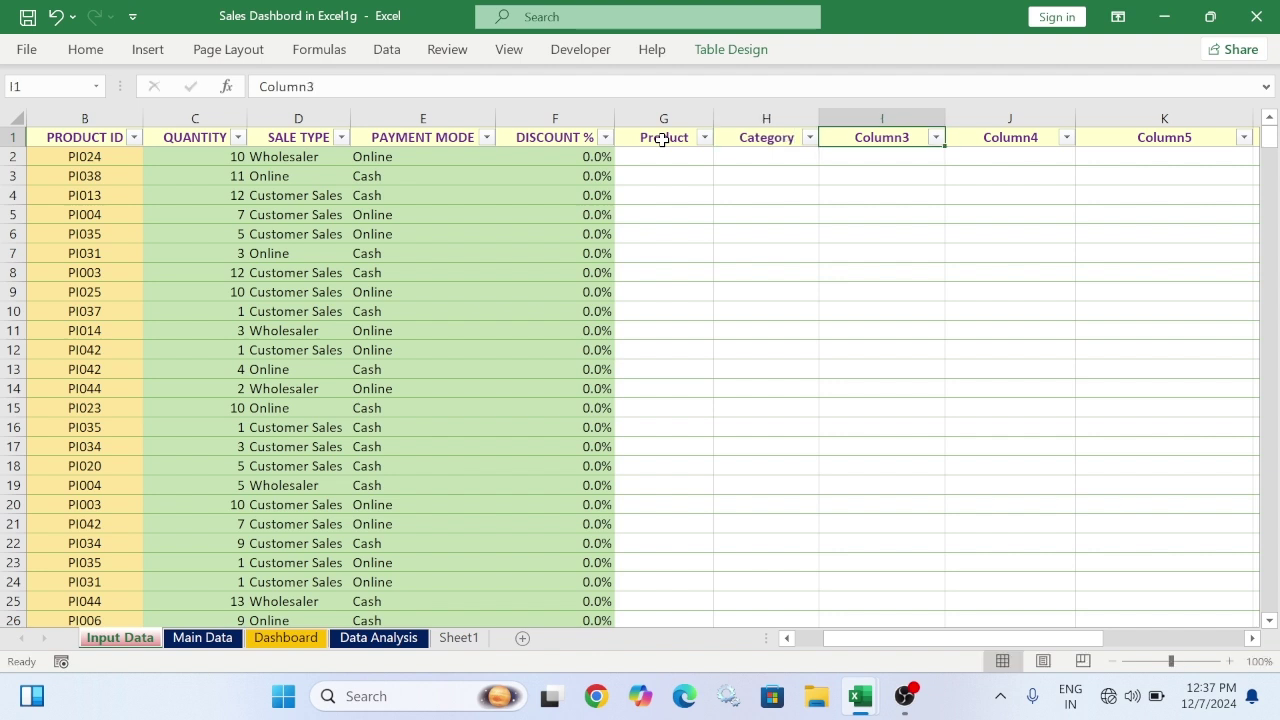
Rename the Column3 and Column4 headers to Buying Price and Salling Price
type("P")
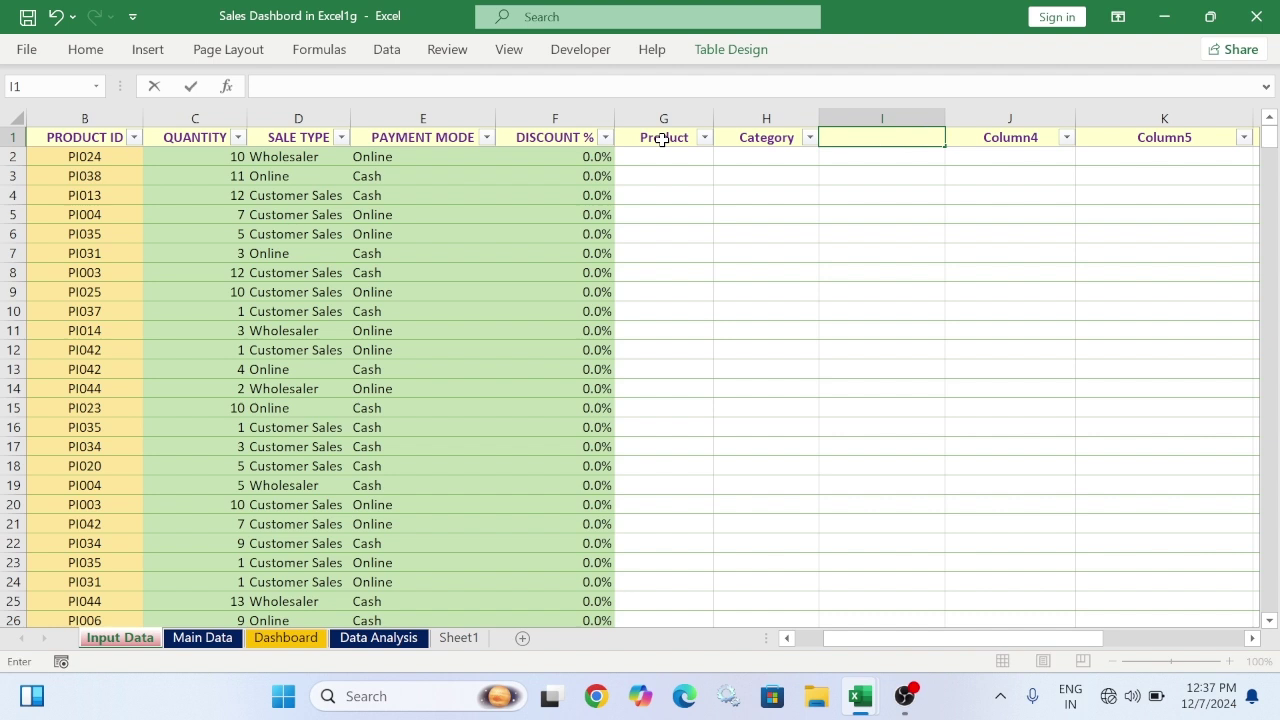
type("Buying Price")
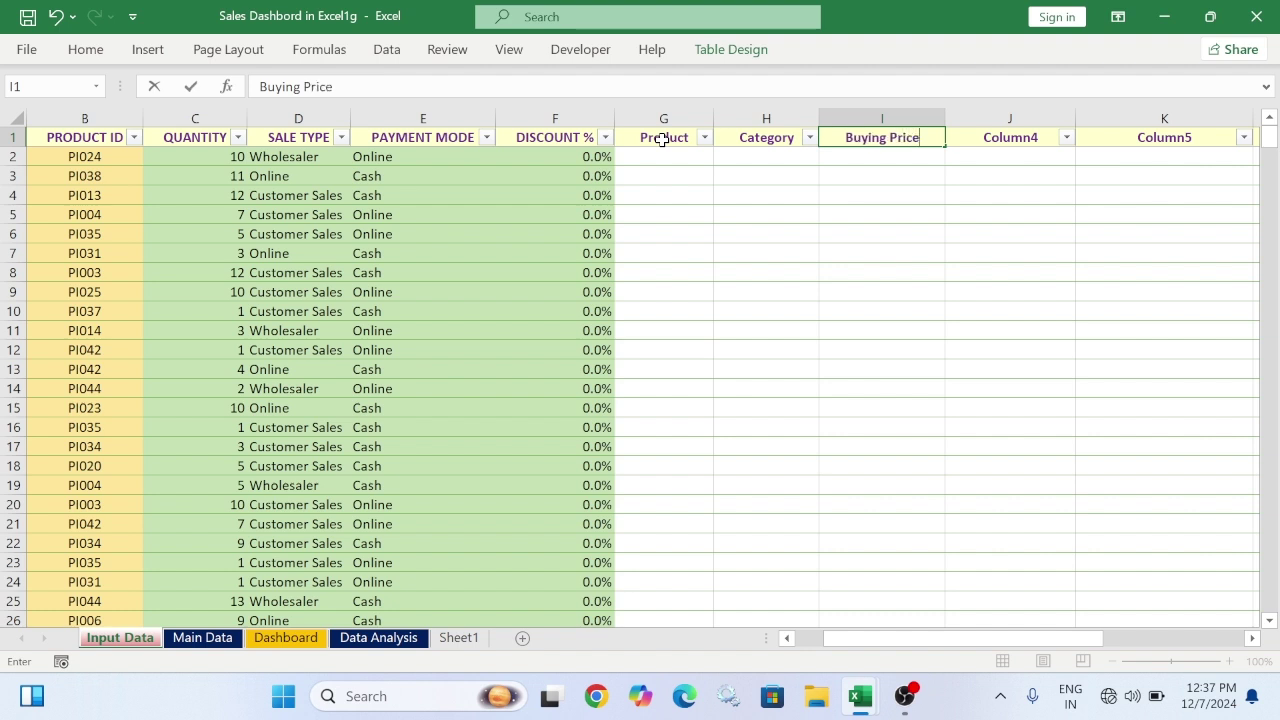
key("Tab")
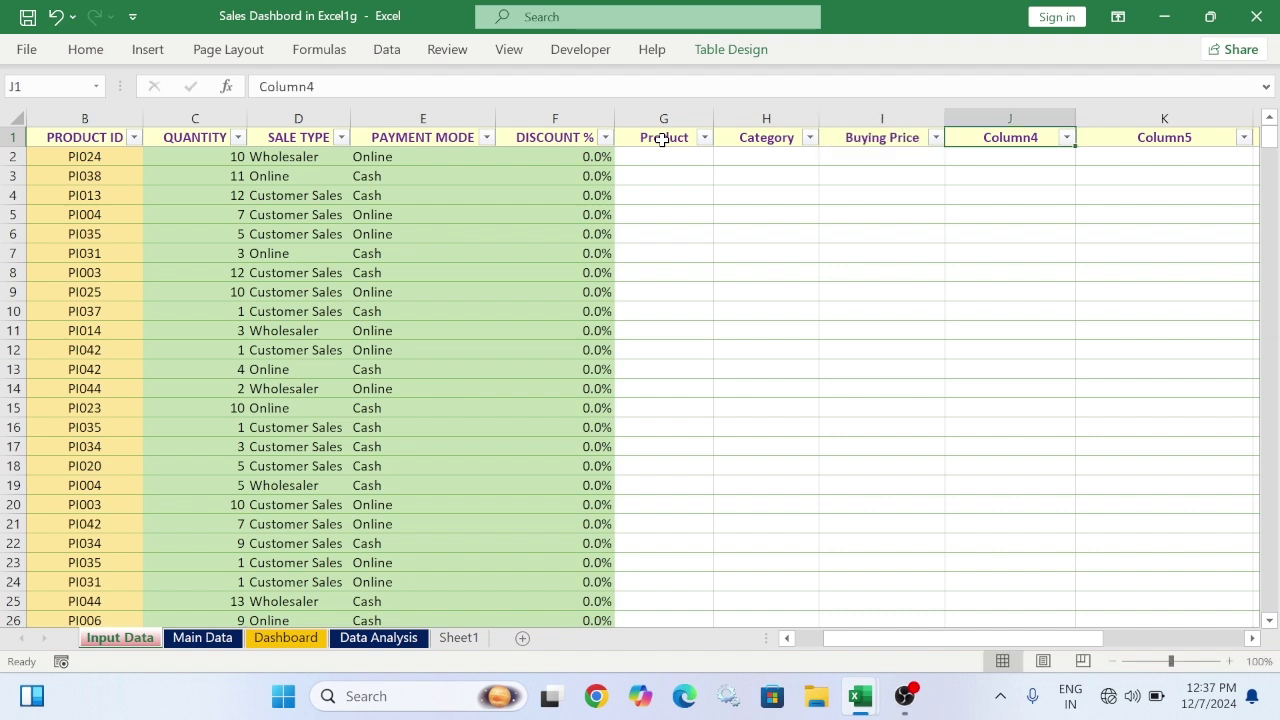
type("Salling Price")
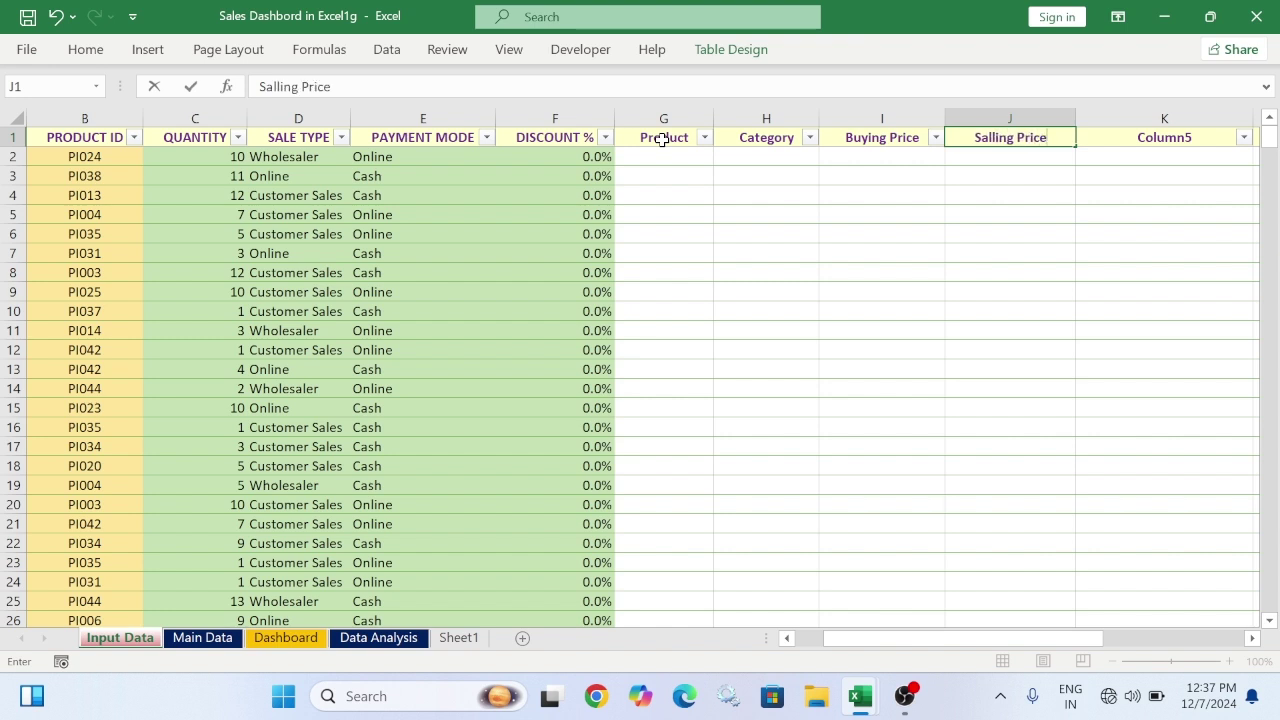
key("Tab")
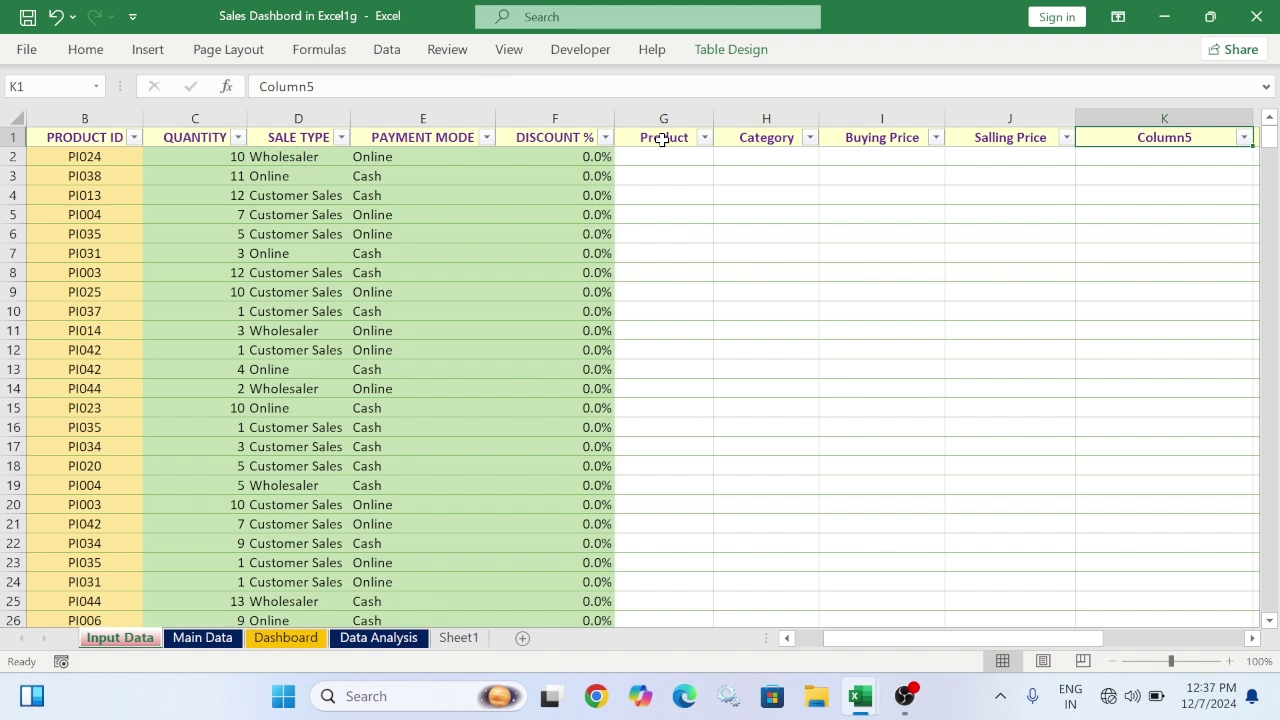
Name the headers in K1 and L1 Total Baying Value and Total Salling Value
type("Total Baying")
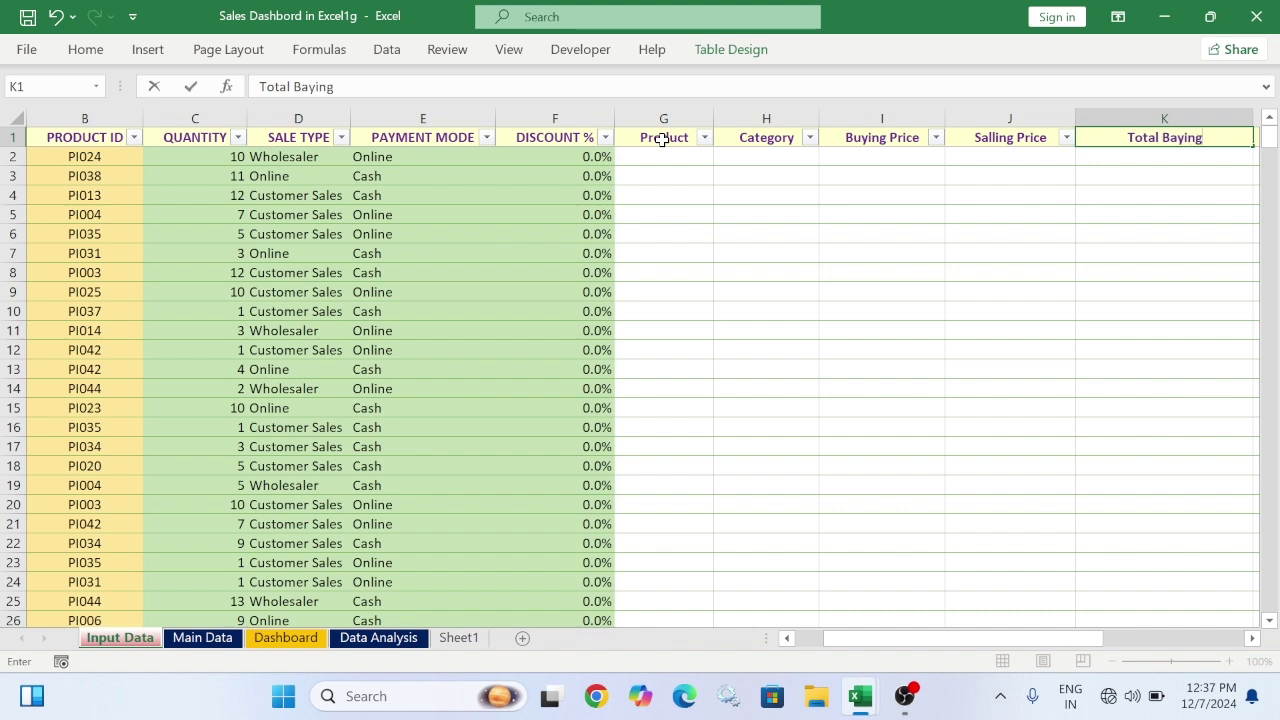
type(" Value")
key("Tab")
type("Total S")
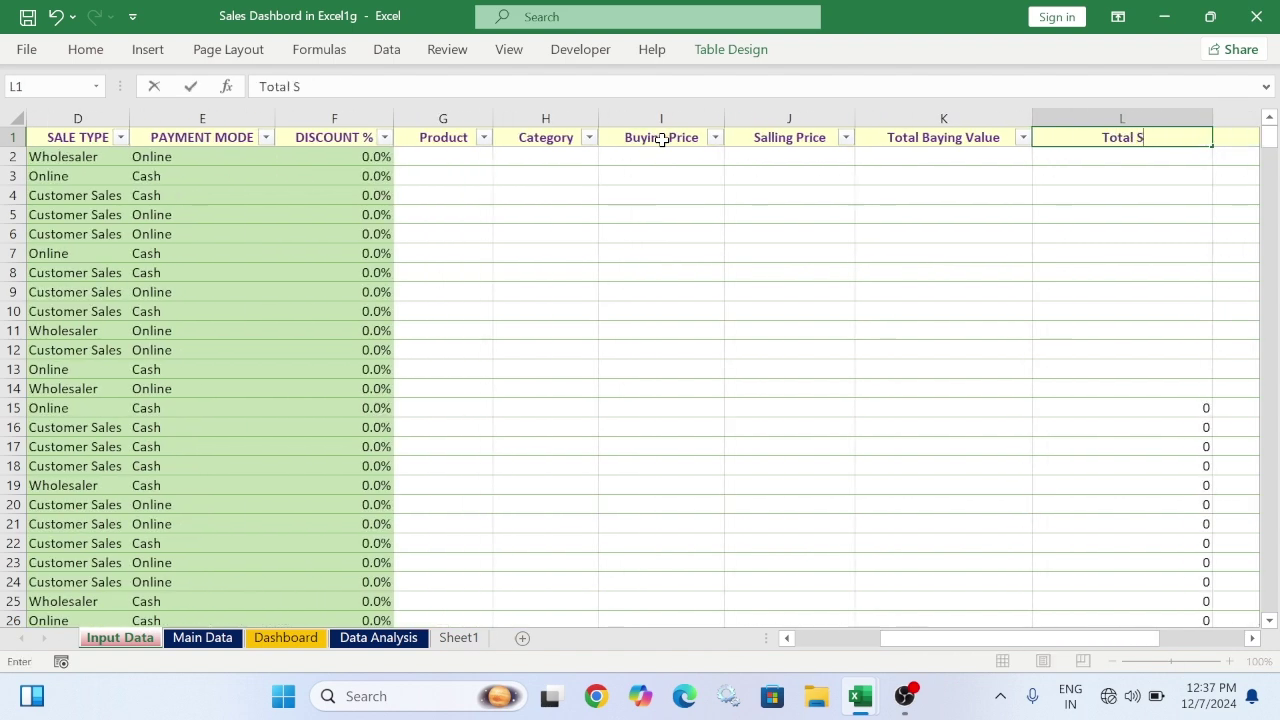
type("alling Val")
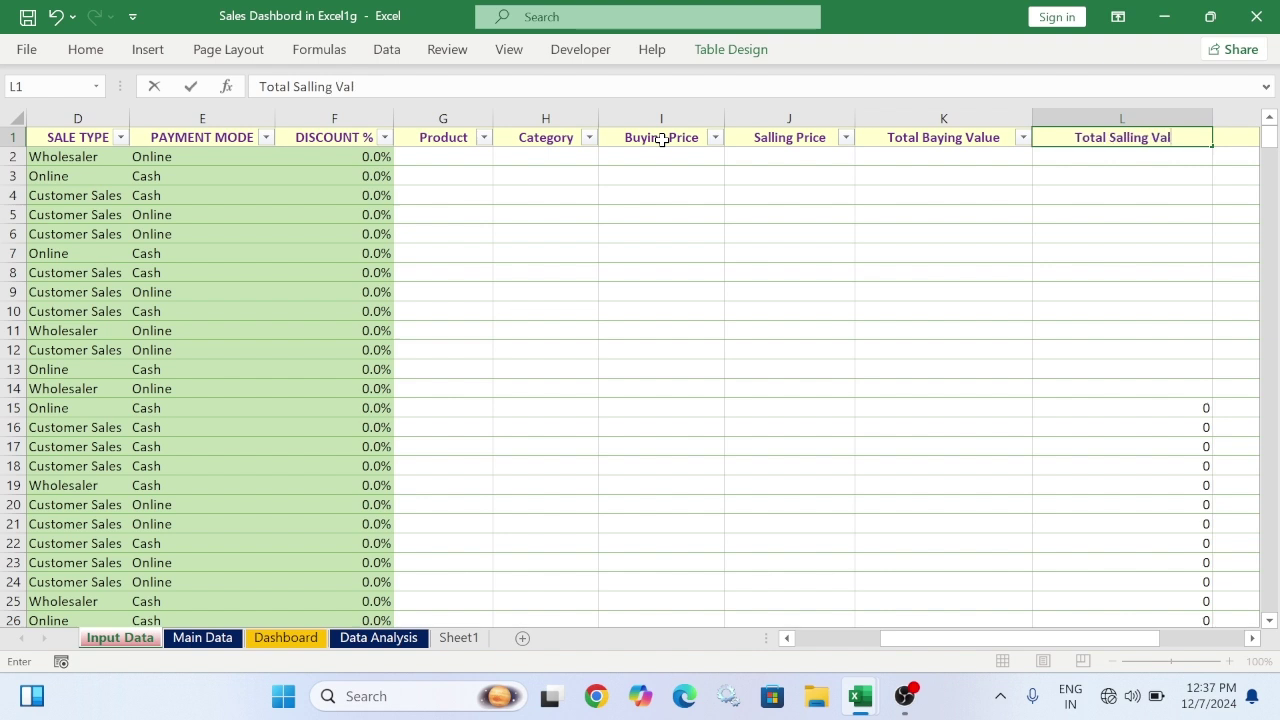
type("ur")
key("Tab")
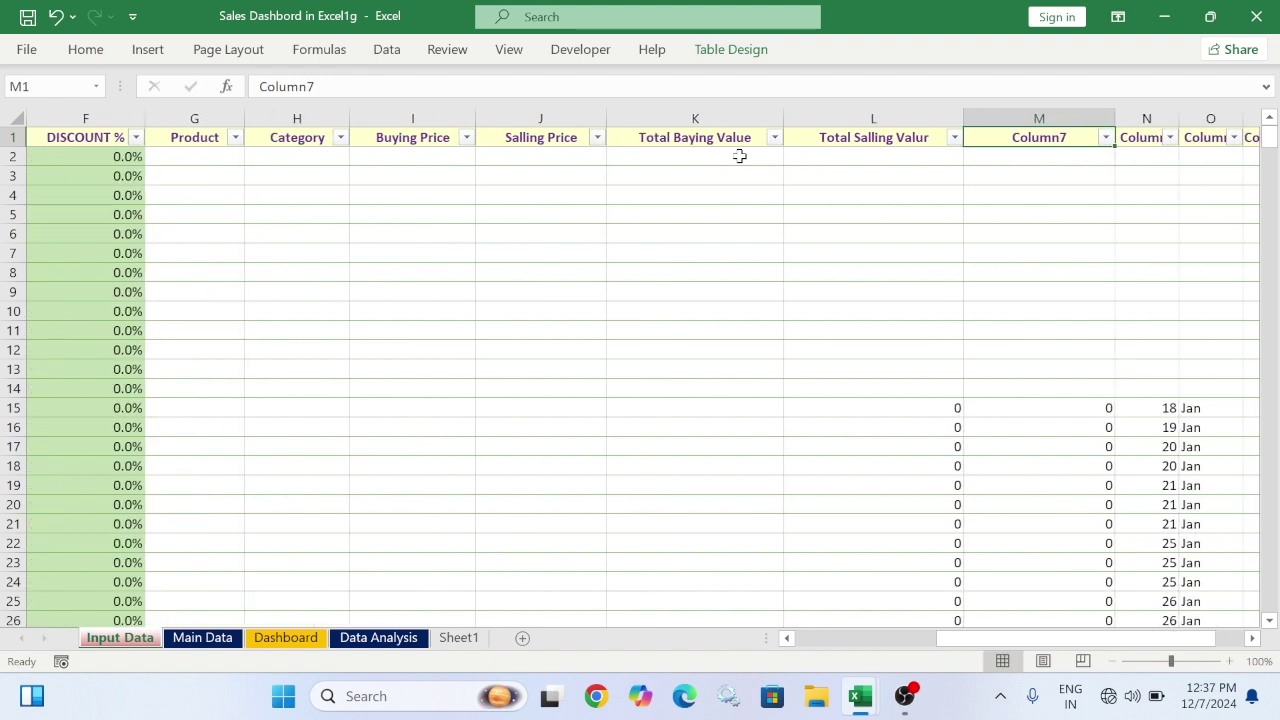
double_click(935, 149)
key("BackSpace")
type("e")
Name the headers in M1, N1 and O1 Day, Month and Year
left_click(1044, 137)
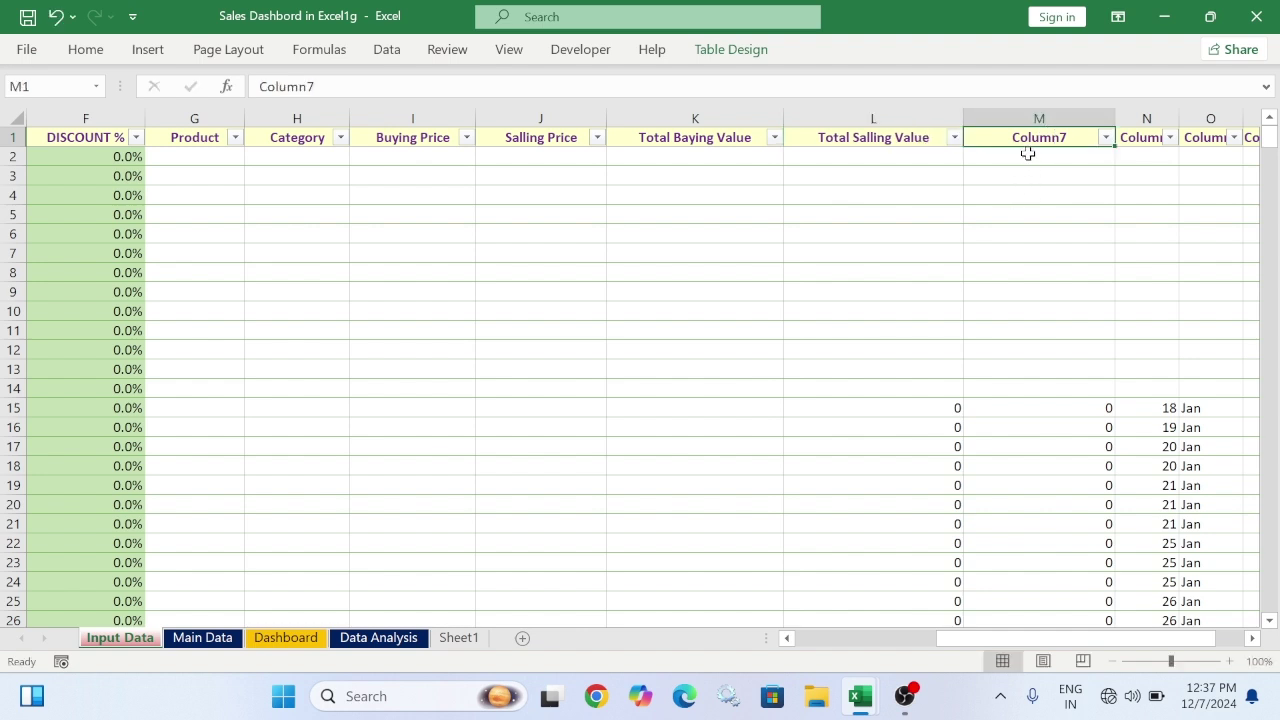
type("D")
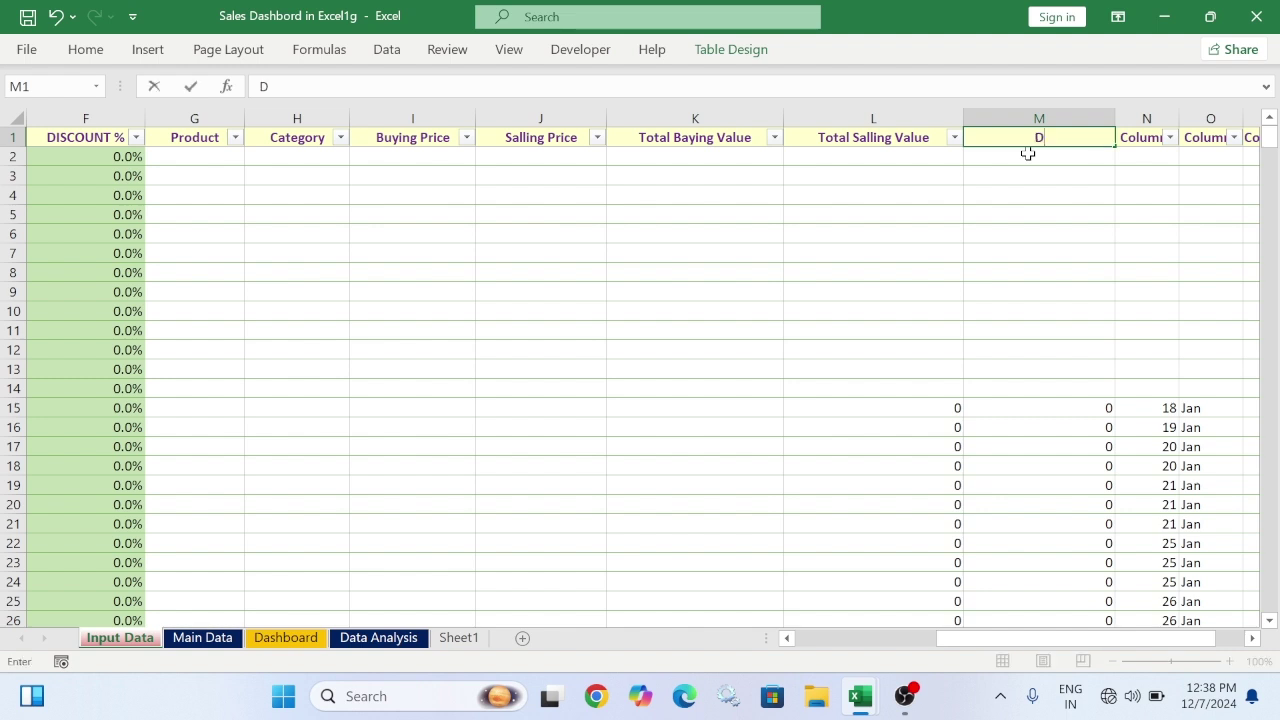
type("ay")
key("Tab")
type("Month")
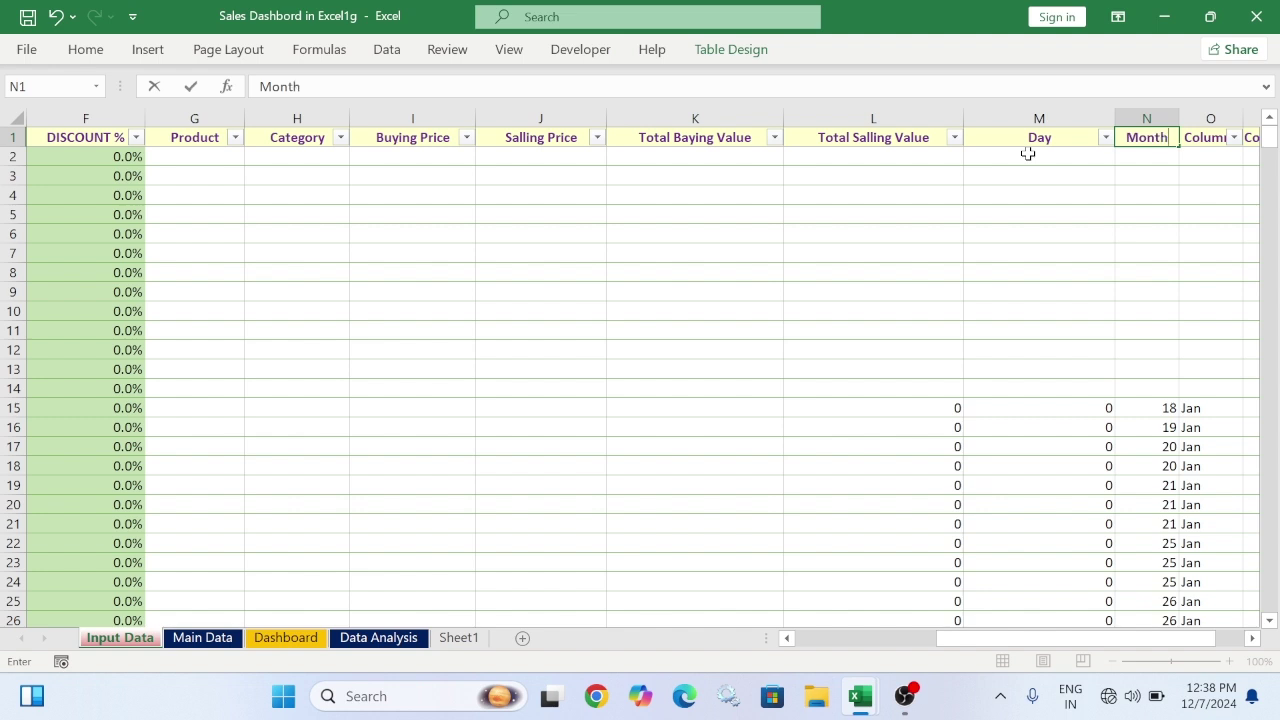
key("Tab")
type("Year")
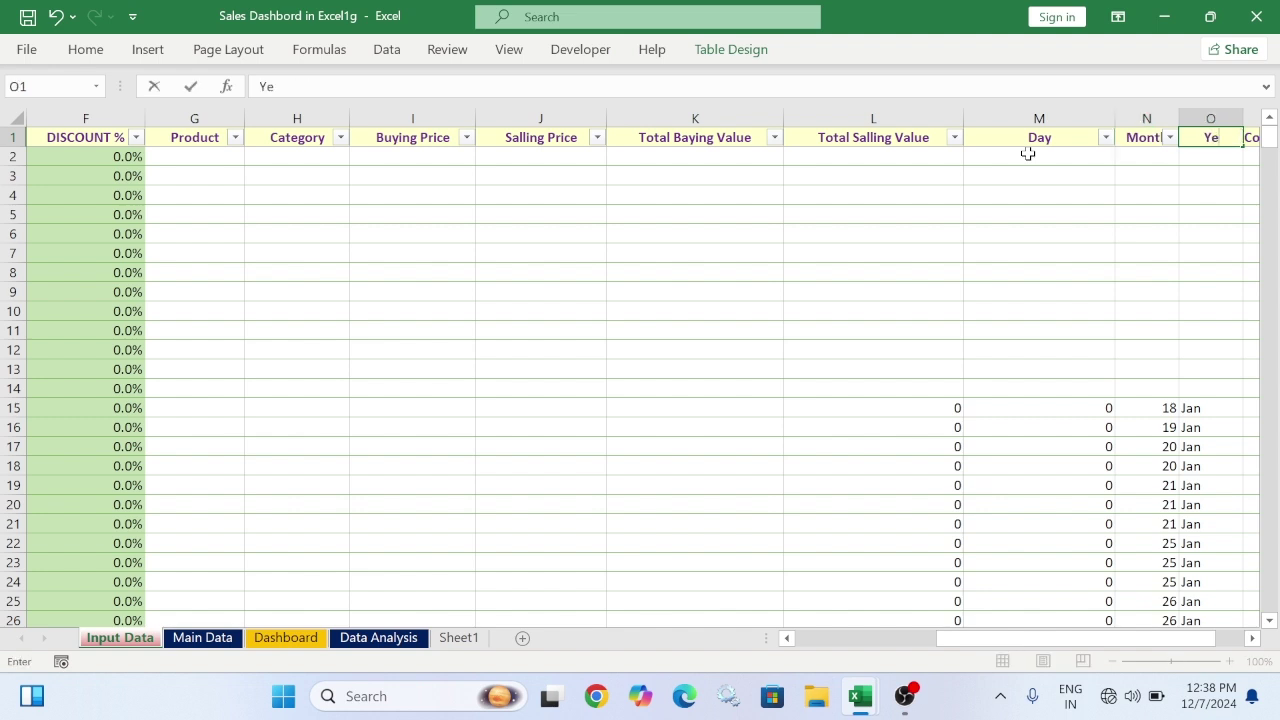
key("Tab")
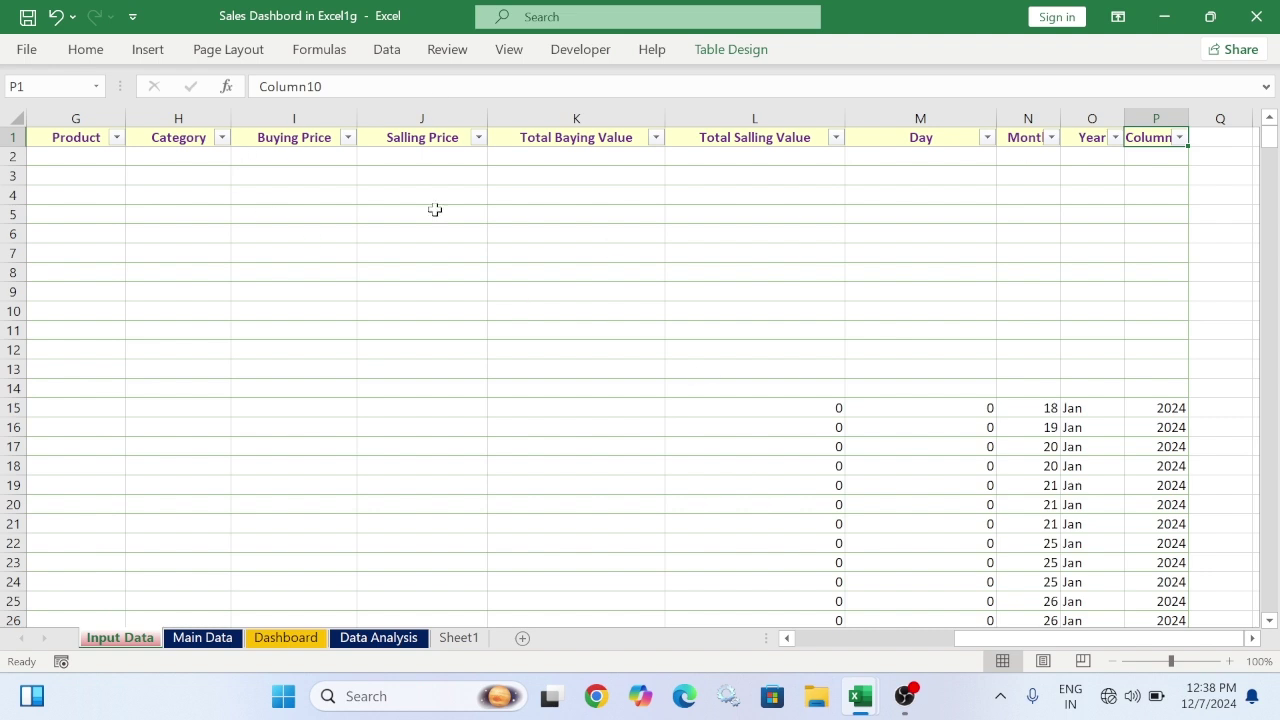
Insert a table column between Category and Buying Price and head it Unit
left_click_drag(1005, 638, 957, 638)
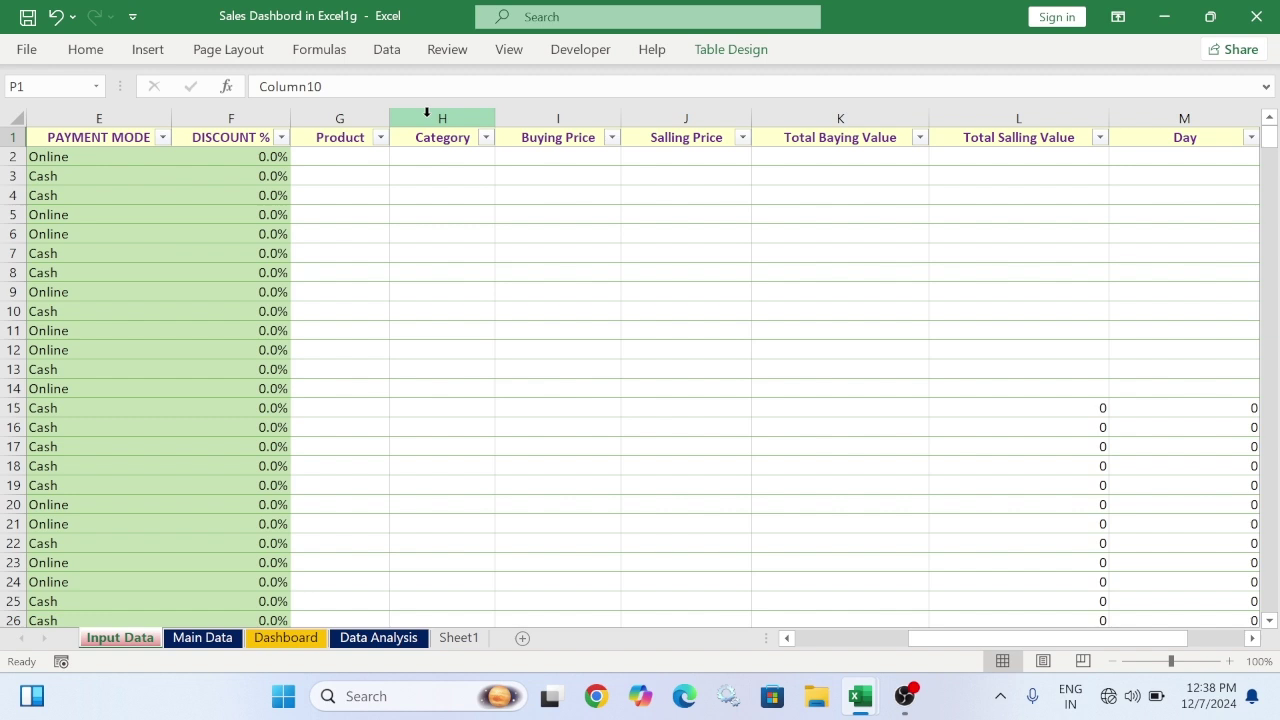
left_click(520, 130)
right_click(530, 131)
left_click(560, 286)
left_click(536, 140)
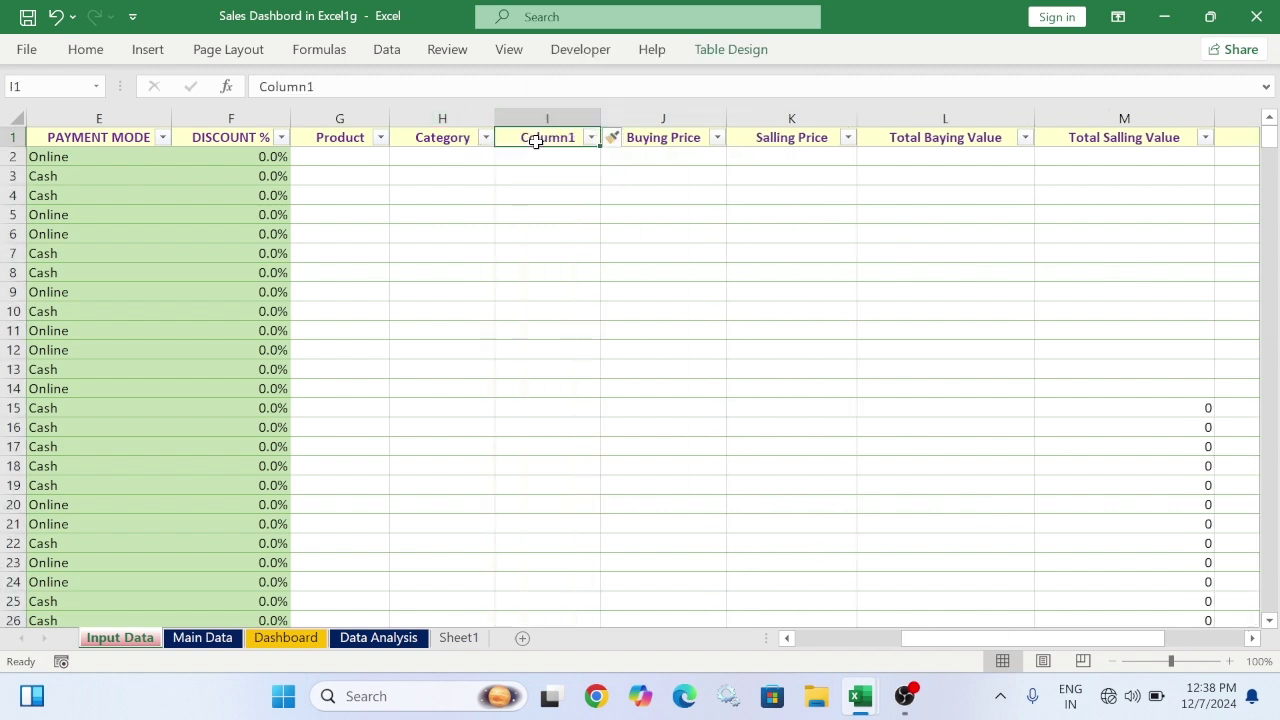
type("Unit")
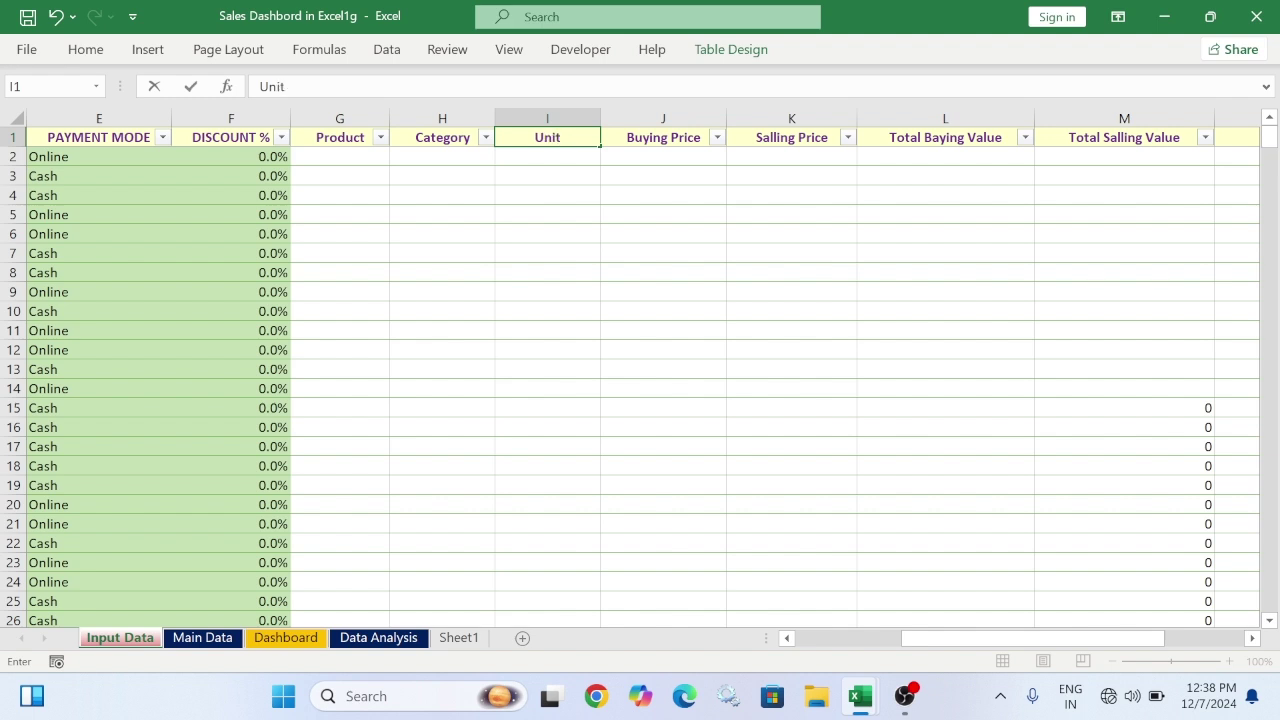
key("Tab")
Remove the unused Column10 after the Year column
left_click_drag(1020, 638, 1088, 638)
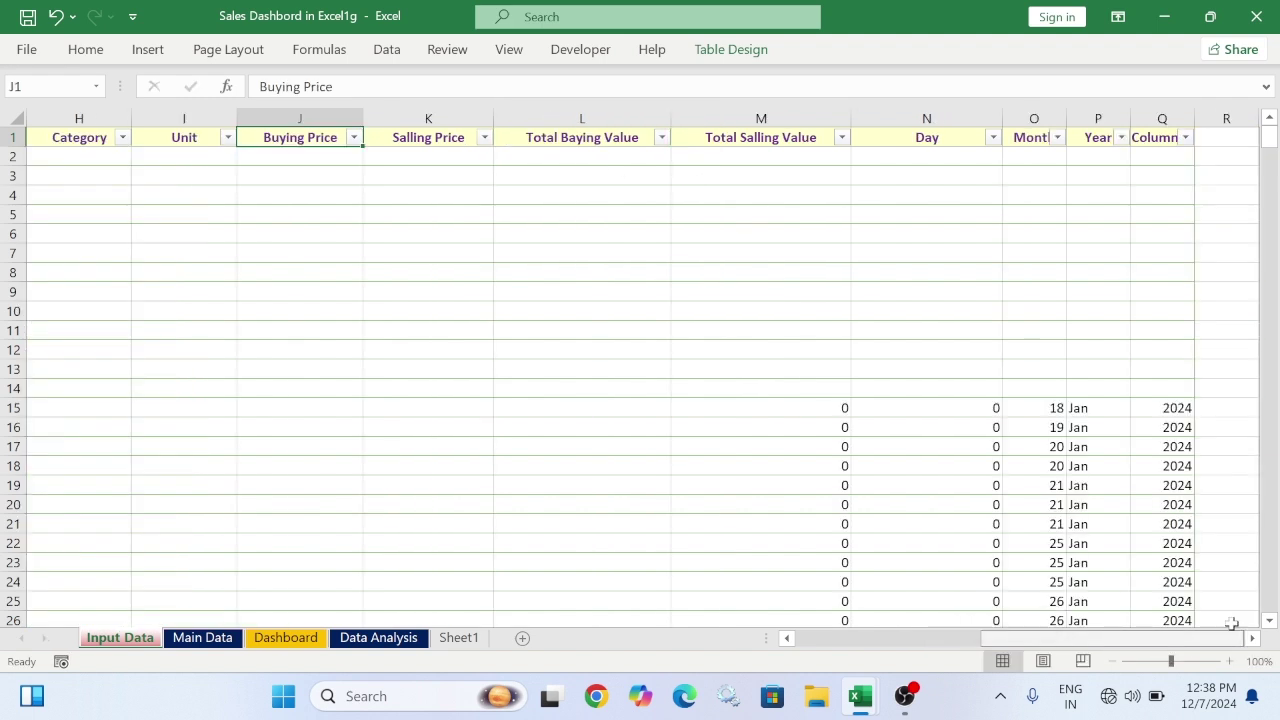
right_click(1165, 119)
left_click(1070, 322)
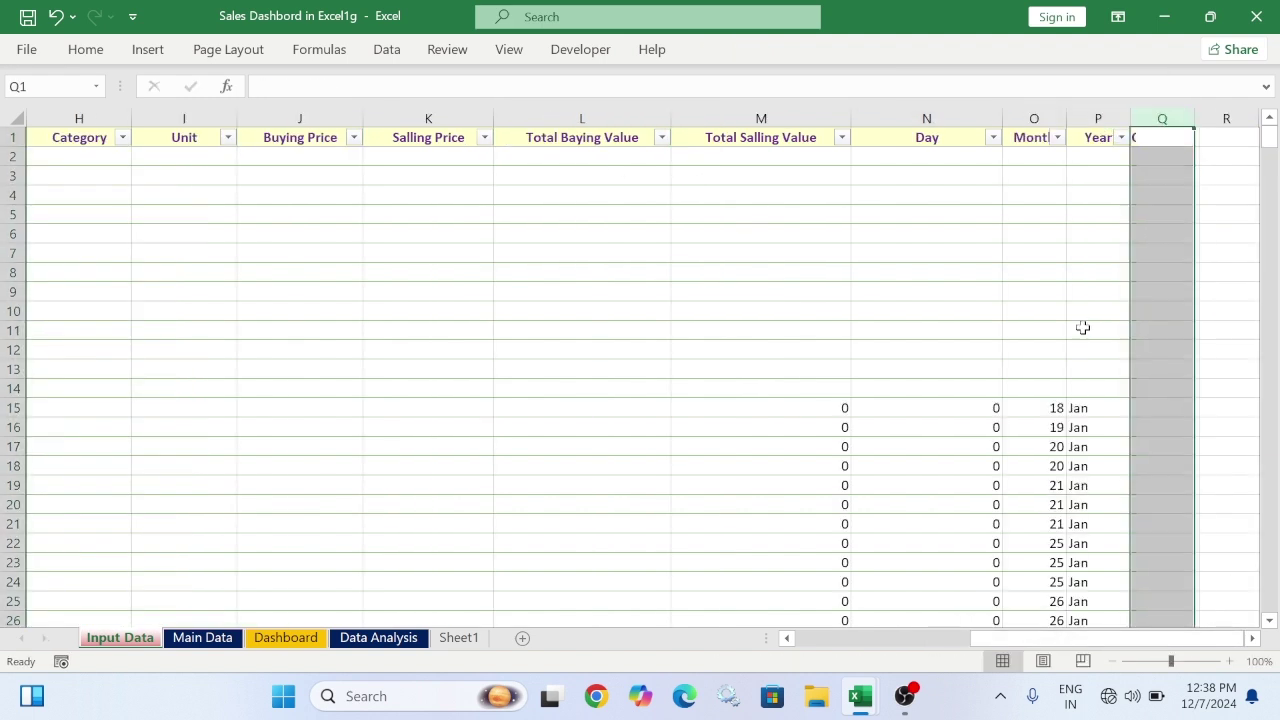
Clear the leftover values in the Total Salling Value, Day, Month and Year columns from row 13 down
left_click_drag(823, 374, 1082, 698)
key("Delete")
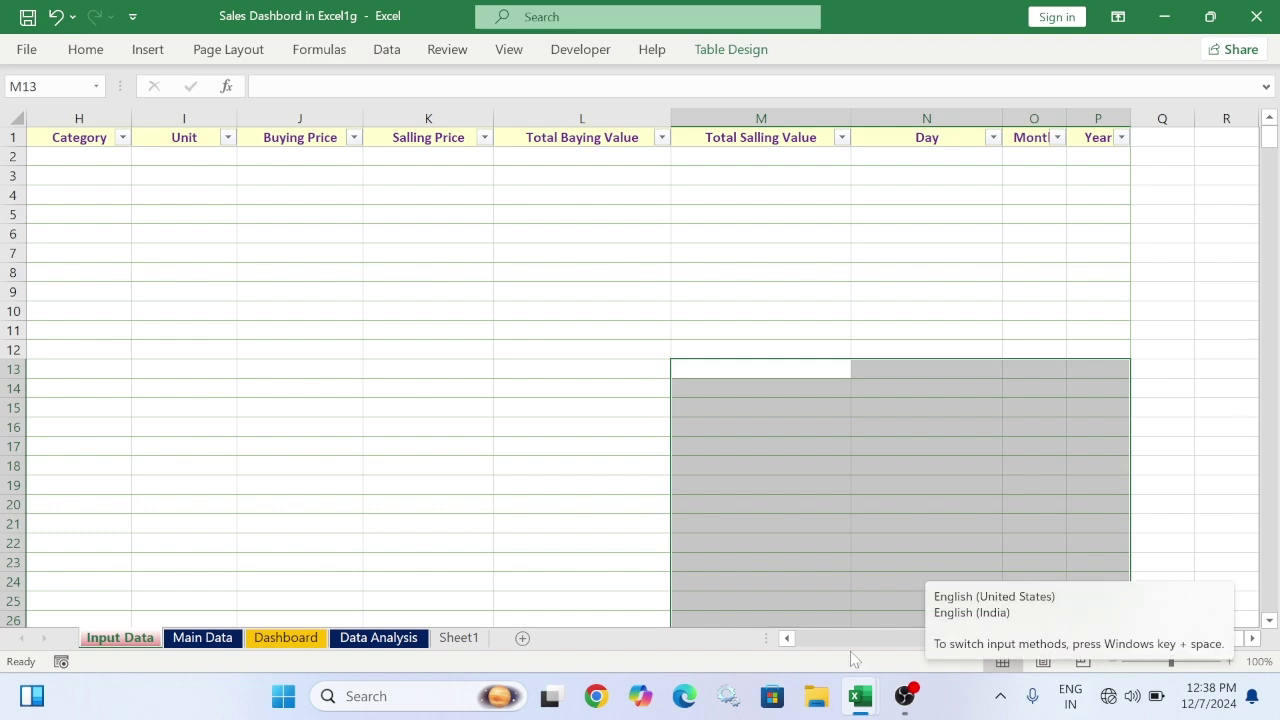
left_click_drag(1062, 640, 894, 642)
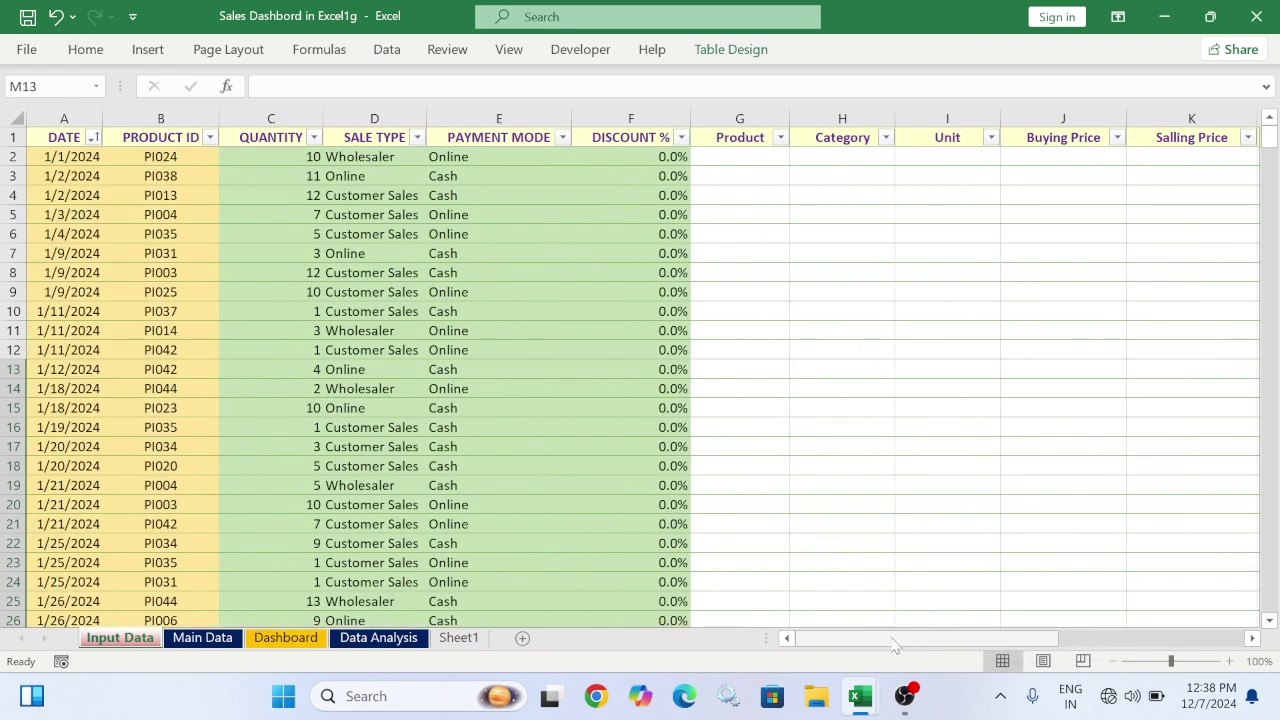
Fill the Product column with a VLOOKUP of PRODUCT ID in MasterData[#All] on the Main Data sheet, column index 2, exact match 0
left_click(729, 156)
type("=vlo")
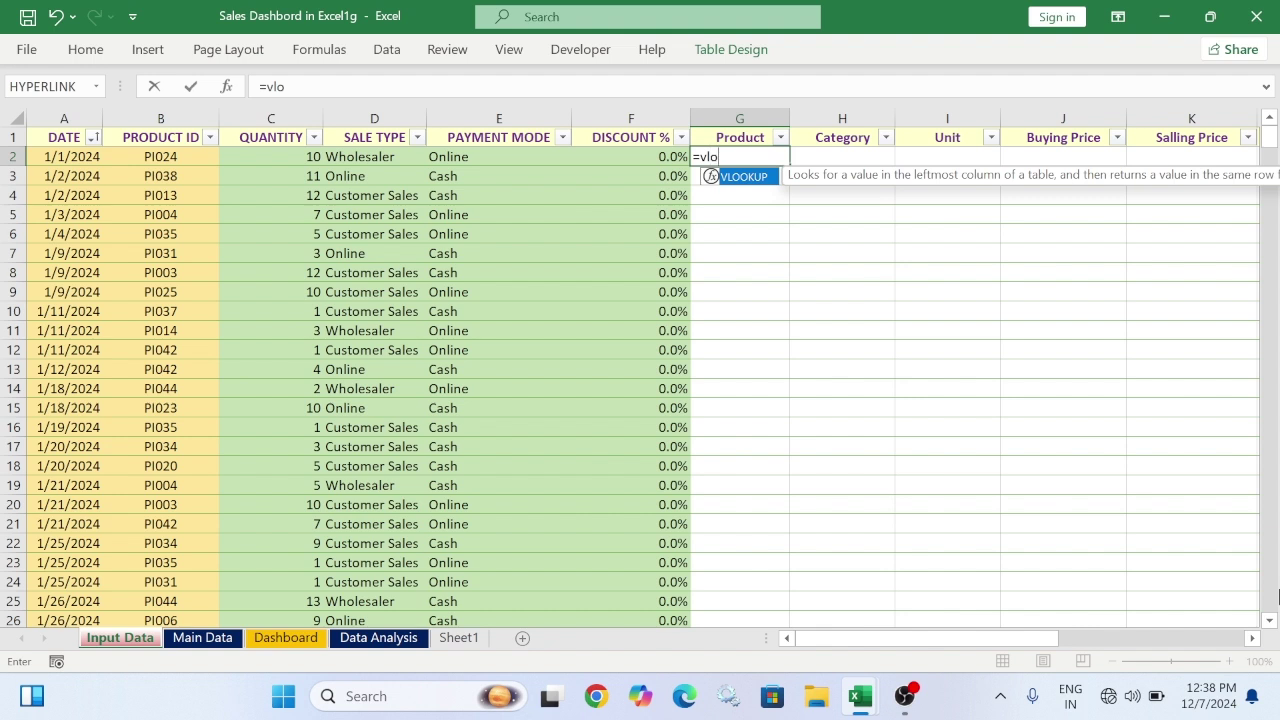
key("Tab")
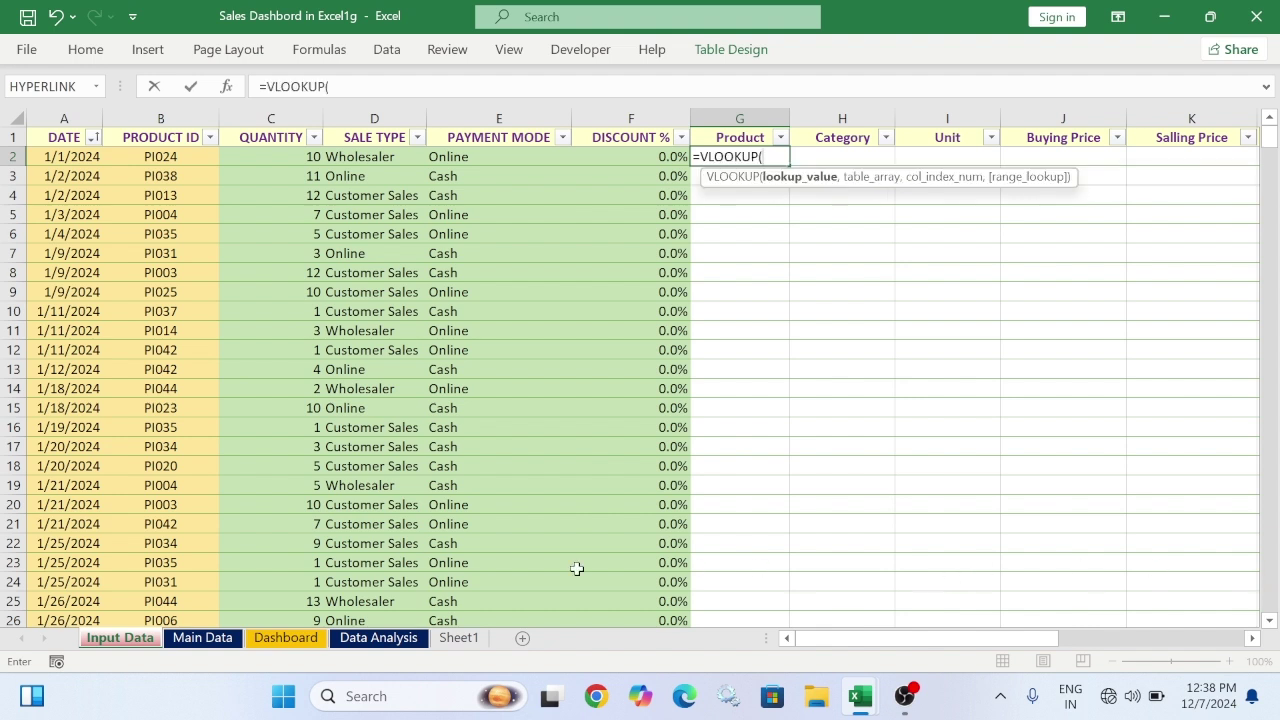
left_click(158, 156)
type(",")
left_click(202, 637)
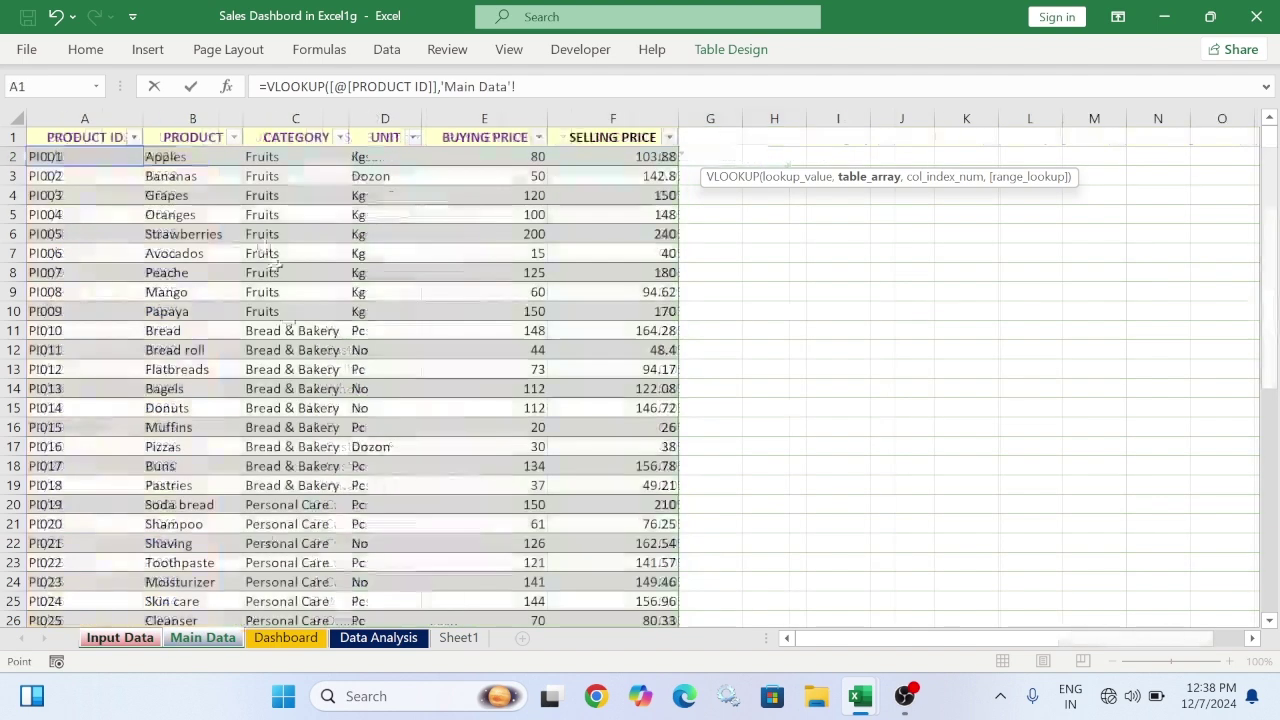
left_click(18, 149)
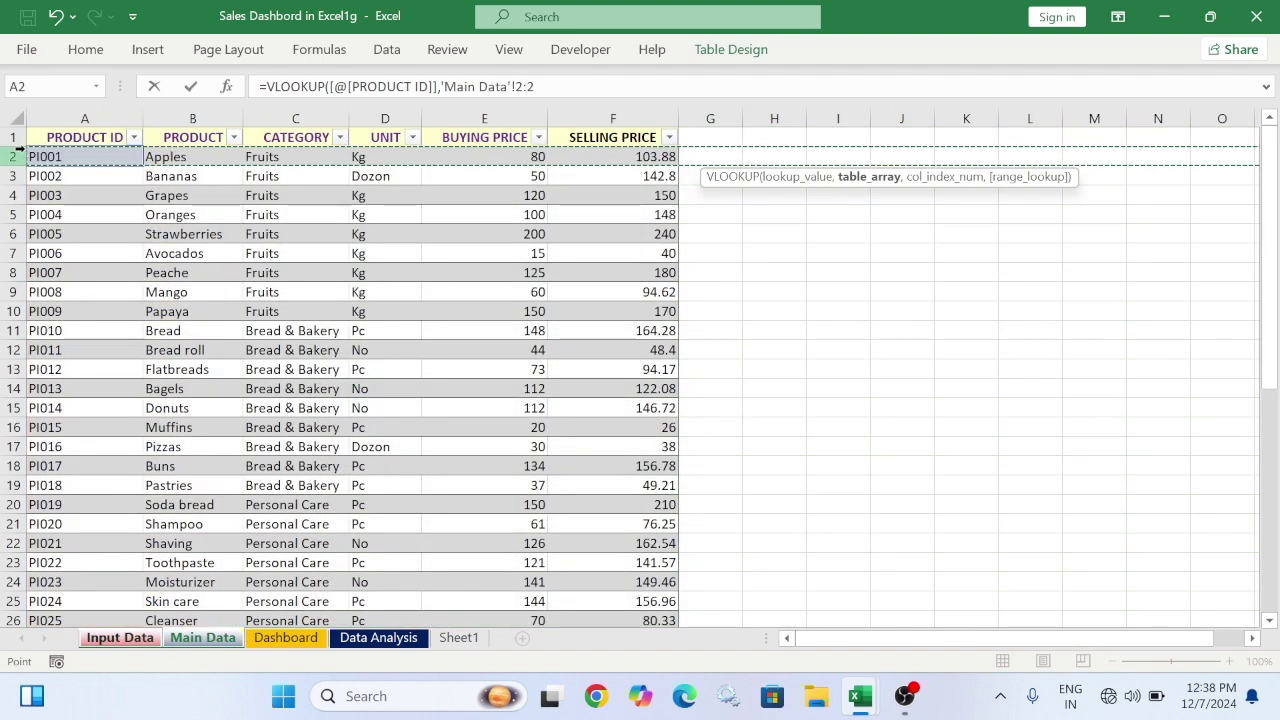
left_click(18, 149)
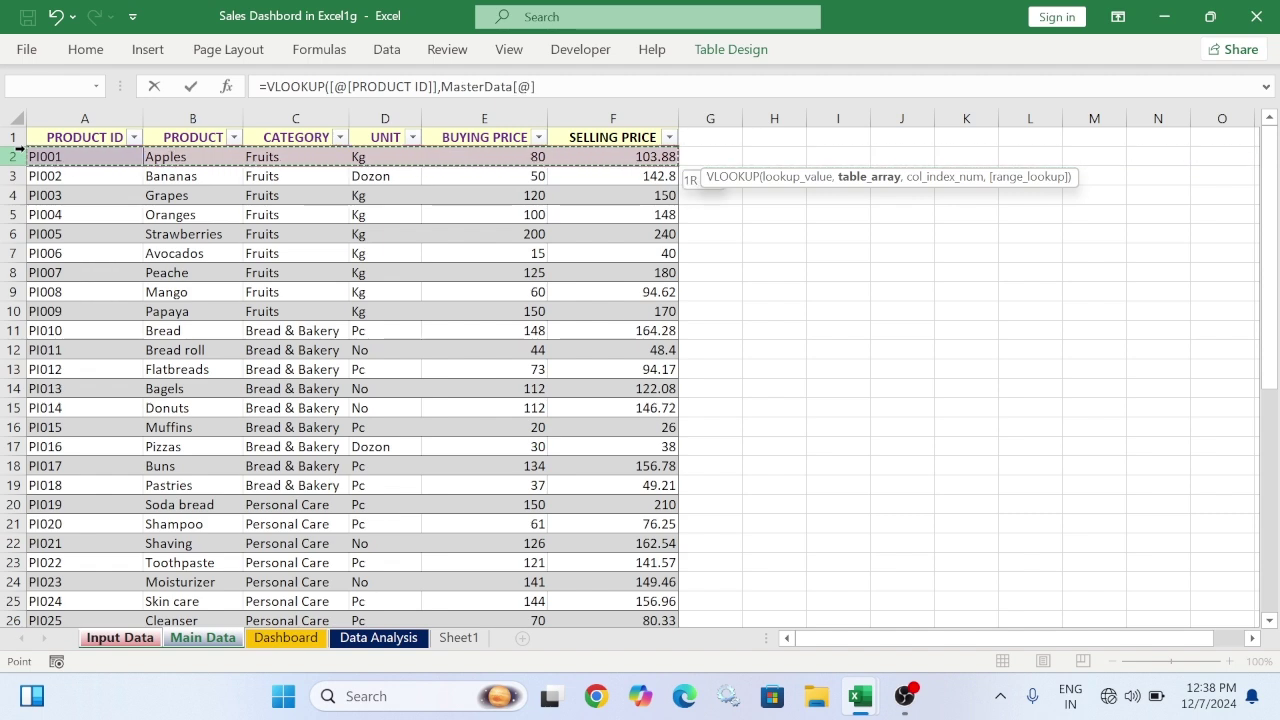
left_click(12, 137)
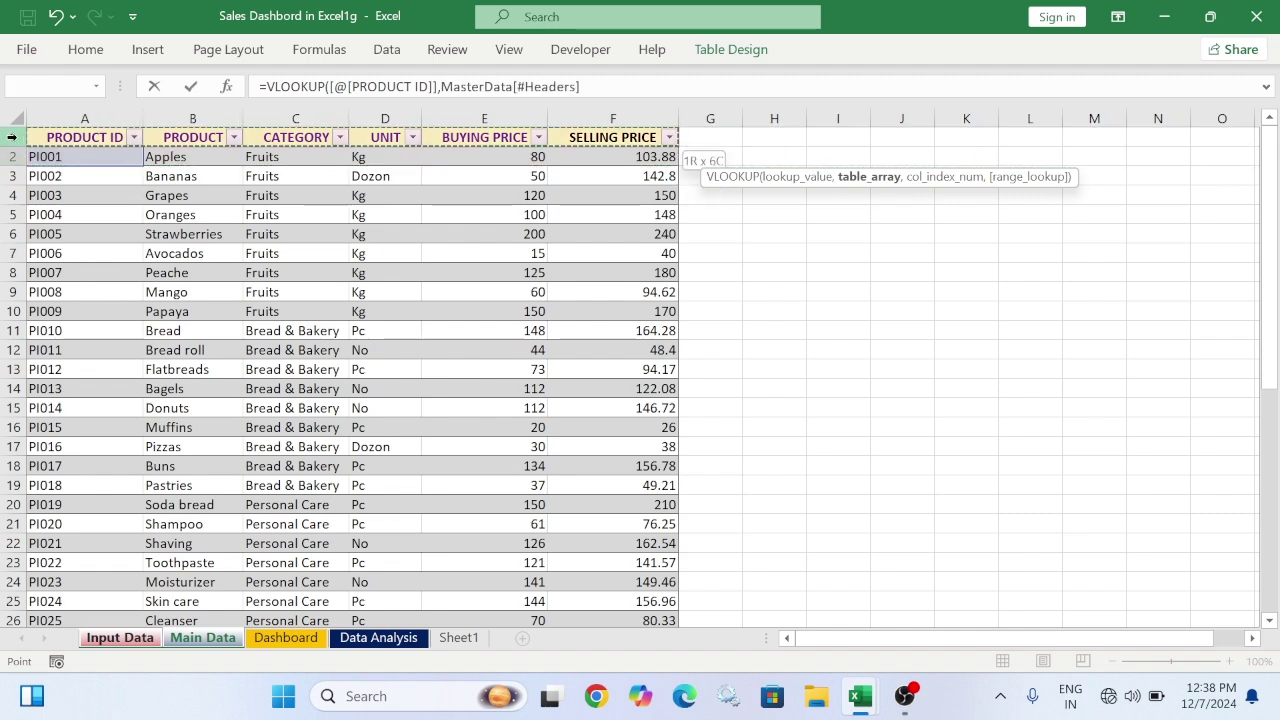
key("ctrl+shift+Down")
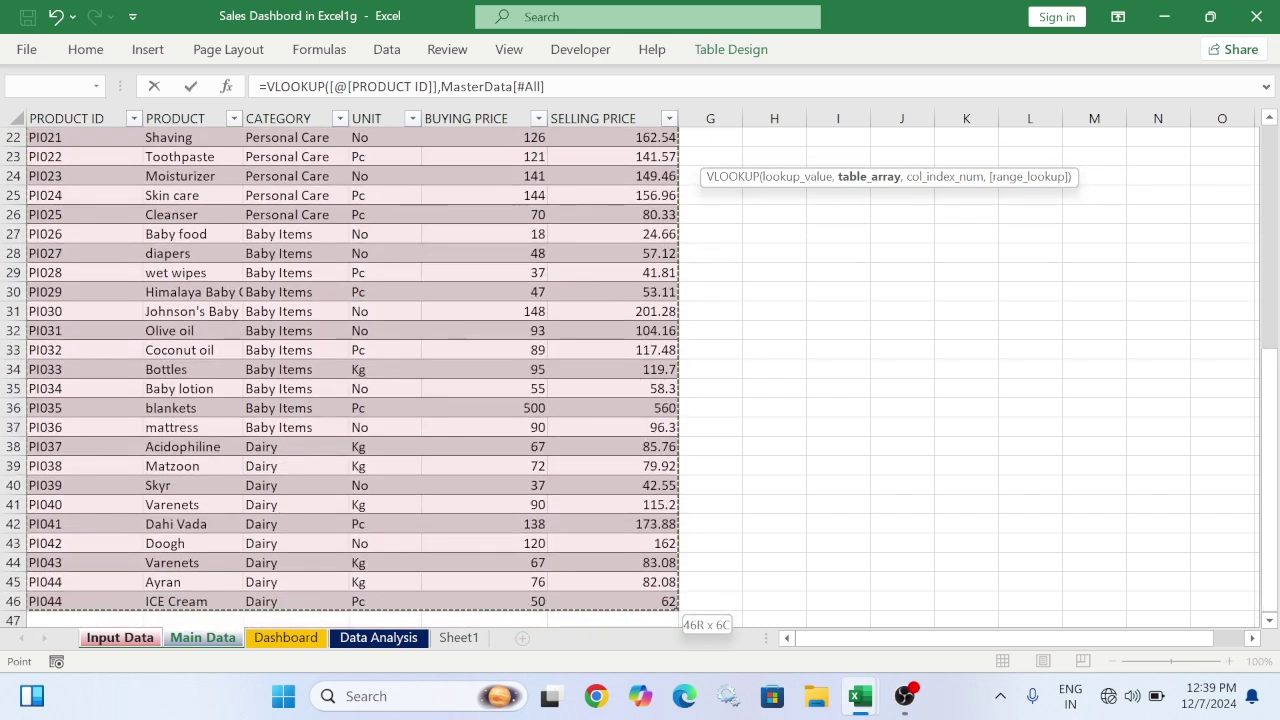
type(",2,0")
key("Return")
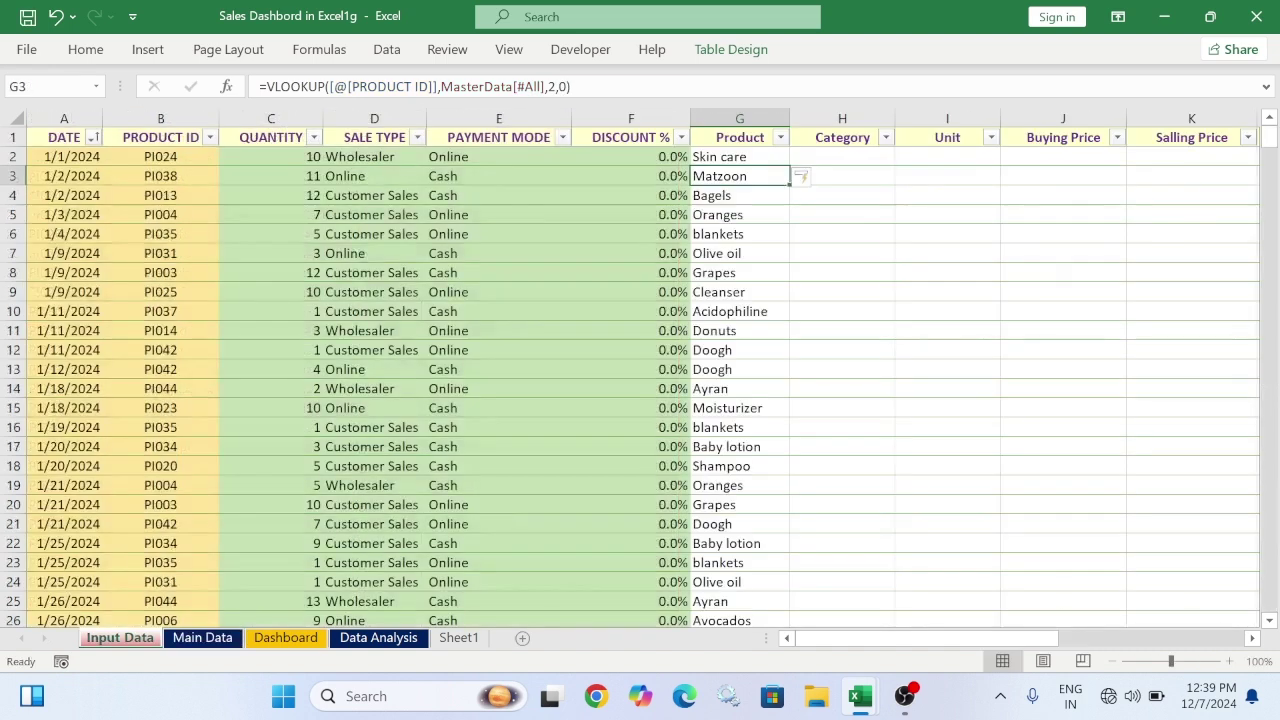
Copy the Product lookup formula into the Category column and change its column index to 3
left_click_drag(572, 88, 214, 88)
key("ctrl+c")
key("Return")
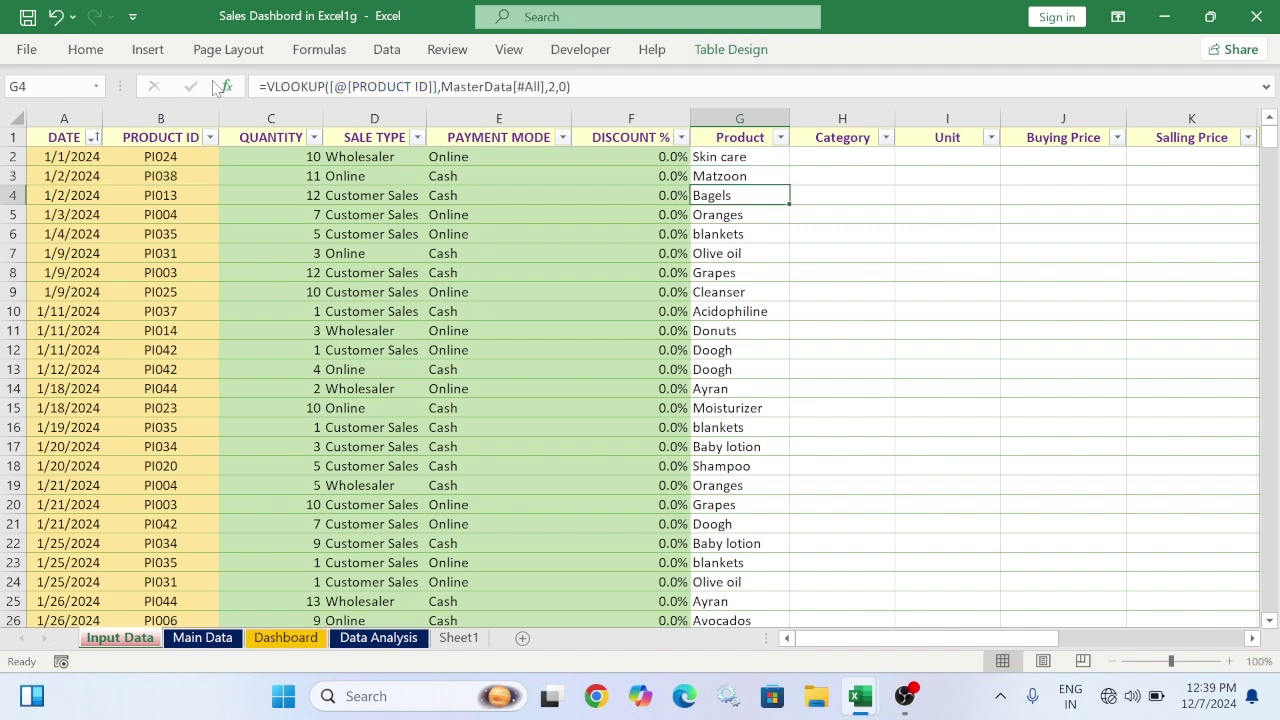
left_click(851, 158)
key("ctrl+v")
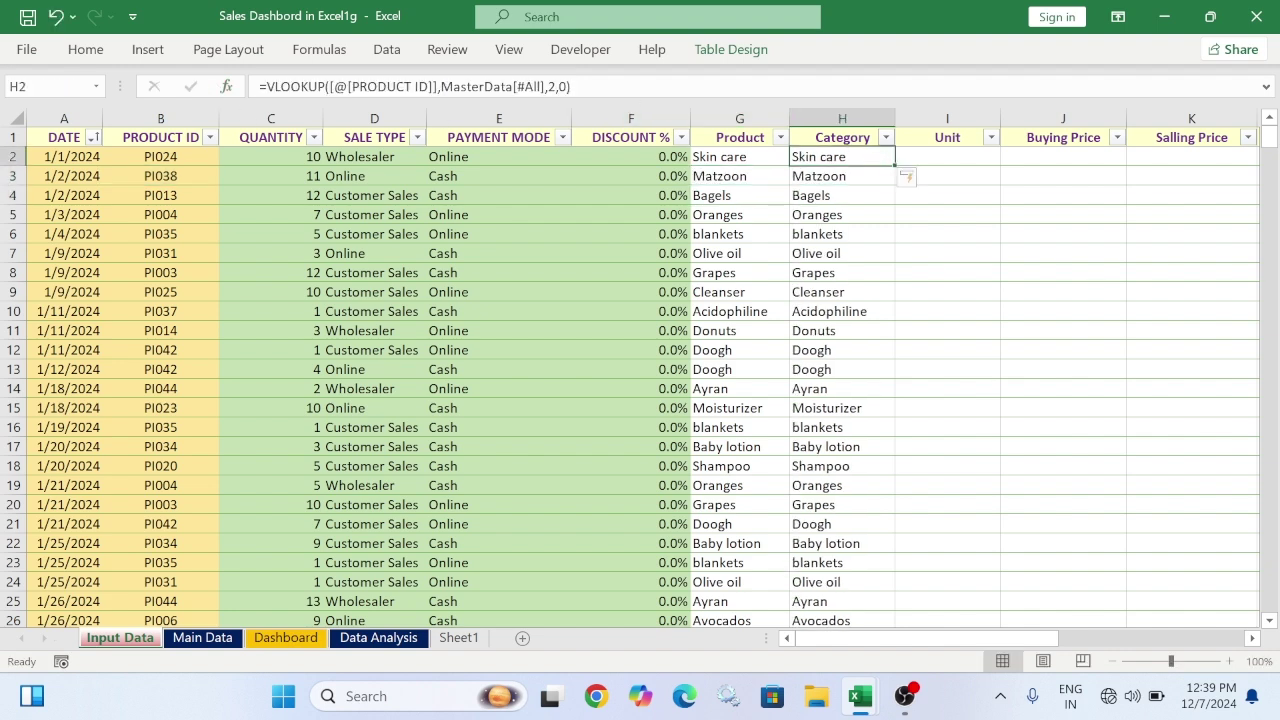
left_click(548, 87)
key("BackSpace")
type("3")
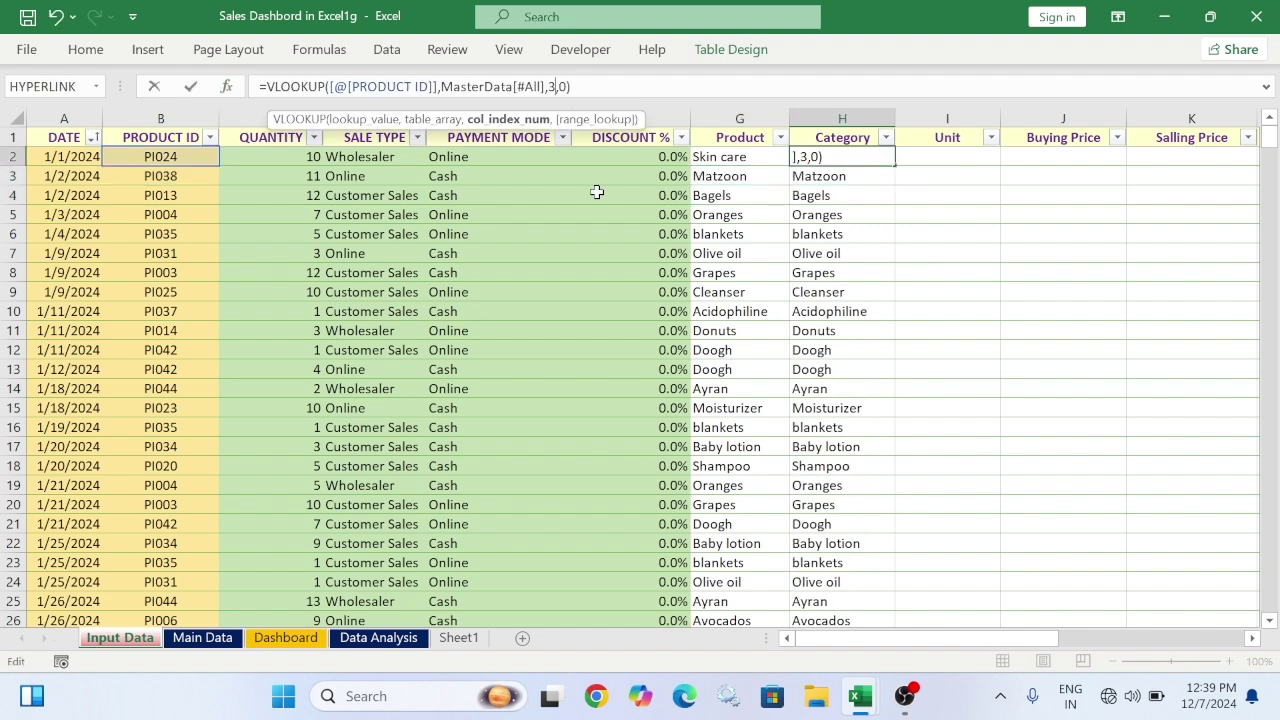
key("Return")
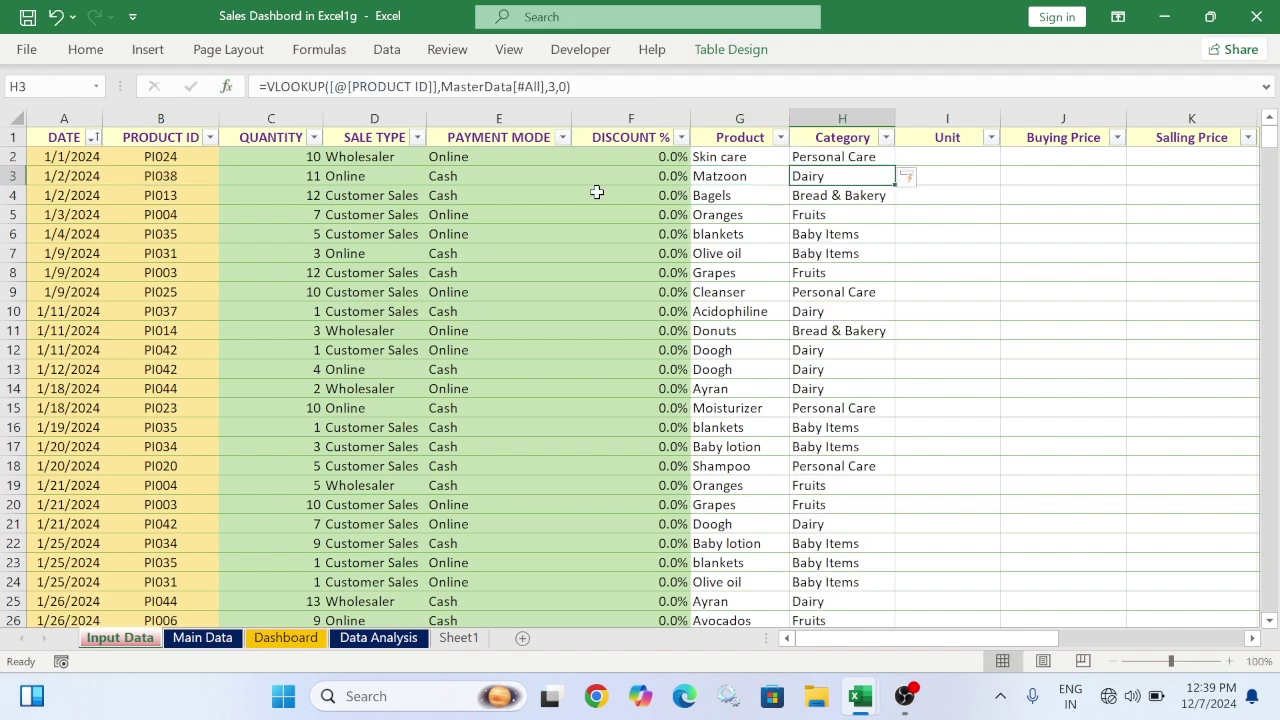
Reuse the copied lookup formula in the Unit column with column index 4
left_click(943, 157)
key("ctrl+v")
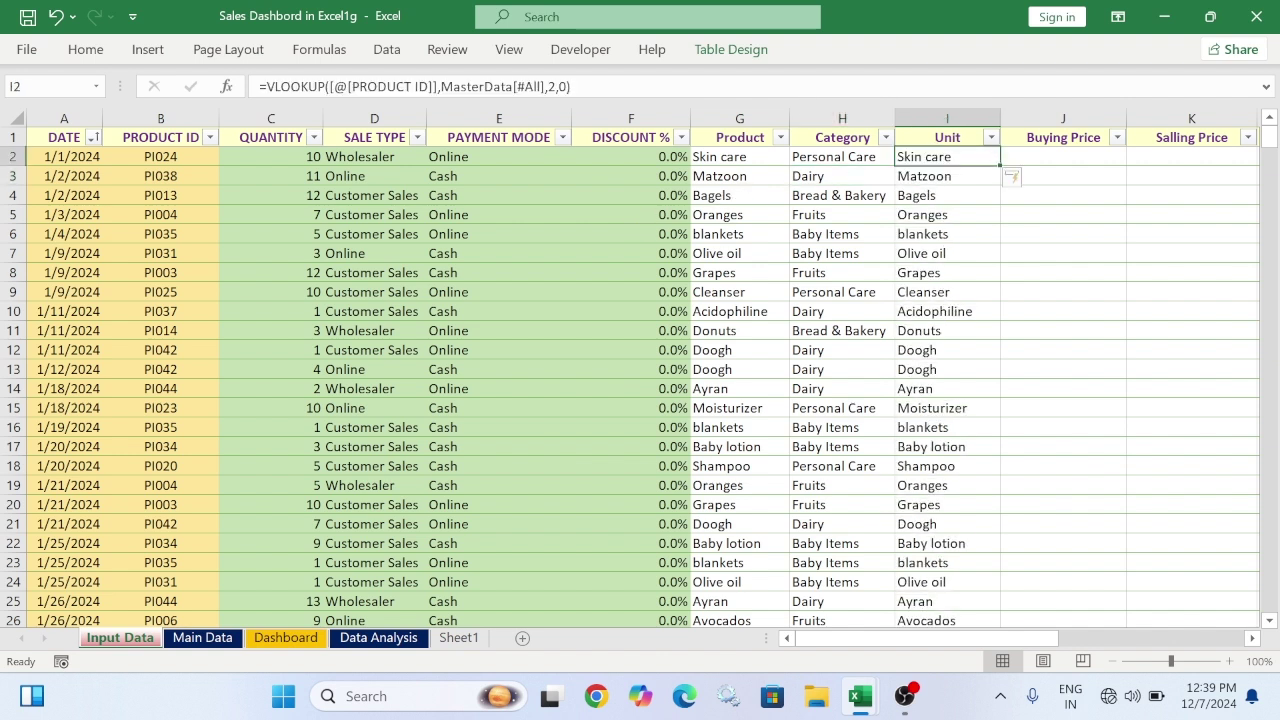
double_click(551, 87)
type("3")
key("BackSpace")
type("4")
key("Return")
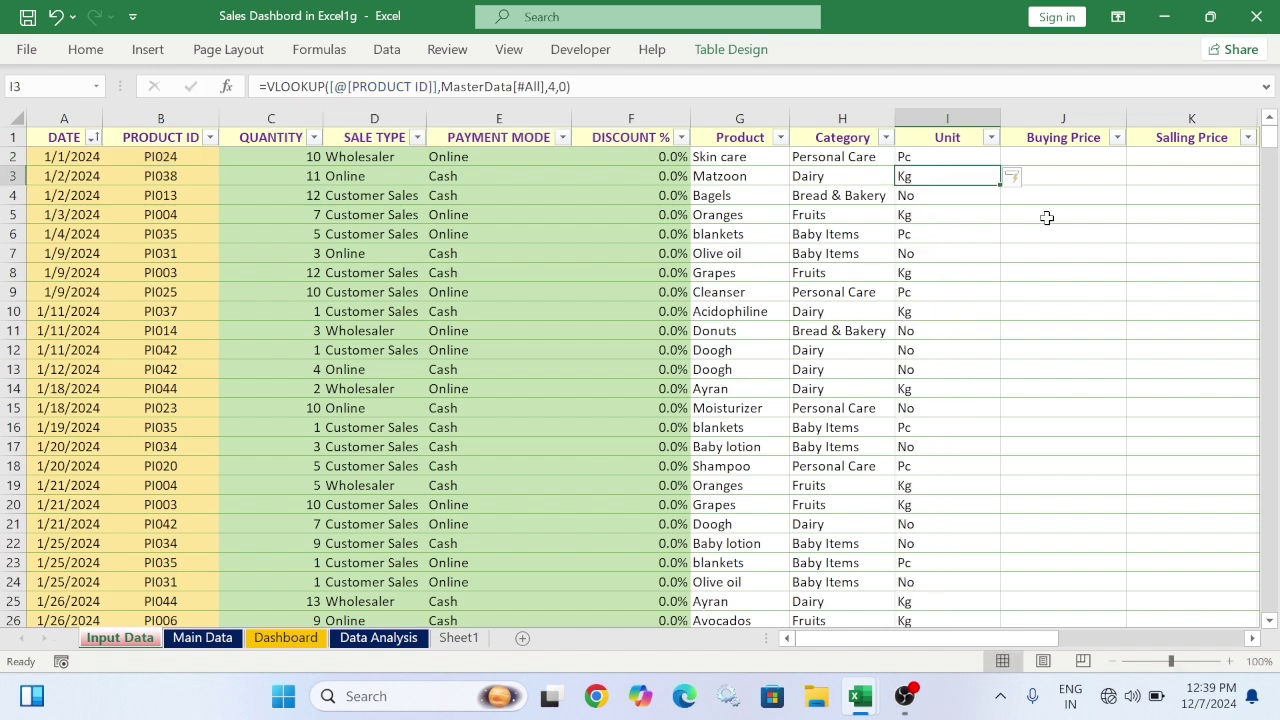
Reuse the copied lookup formula in the Buying Price column with column index 5
left_click(1045, 157)
key("ctrl+v")
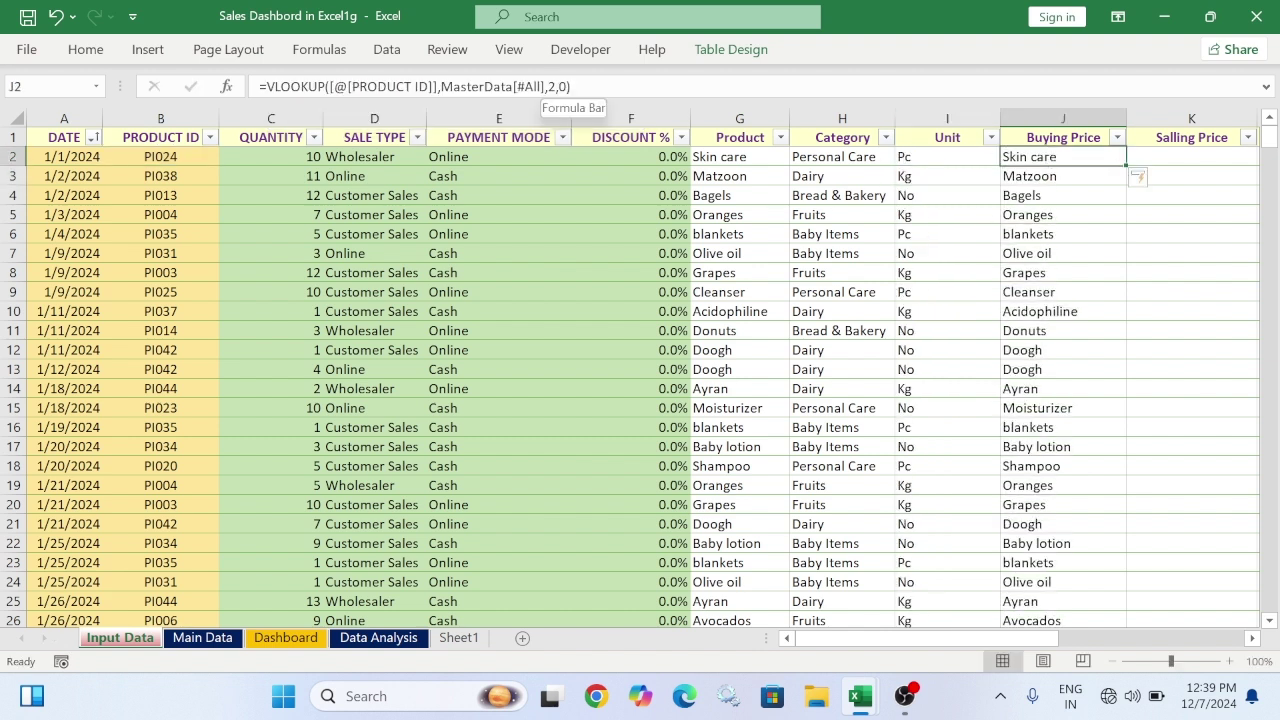
left_click(553, 88)
key("BackSpace")
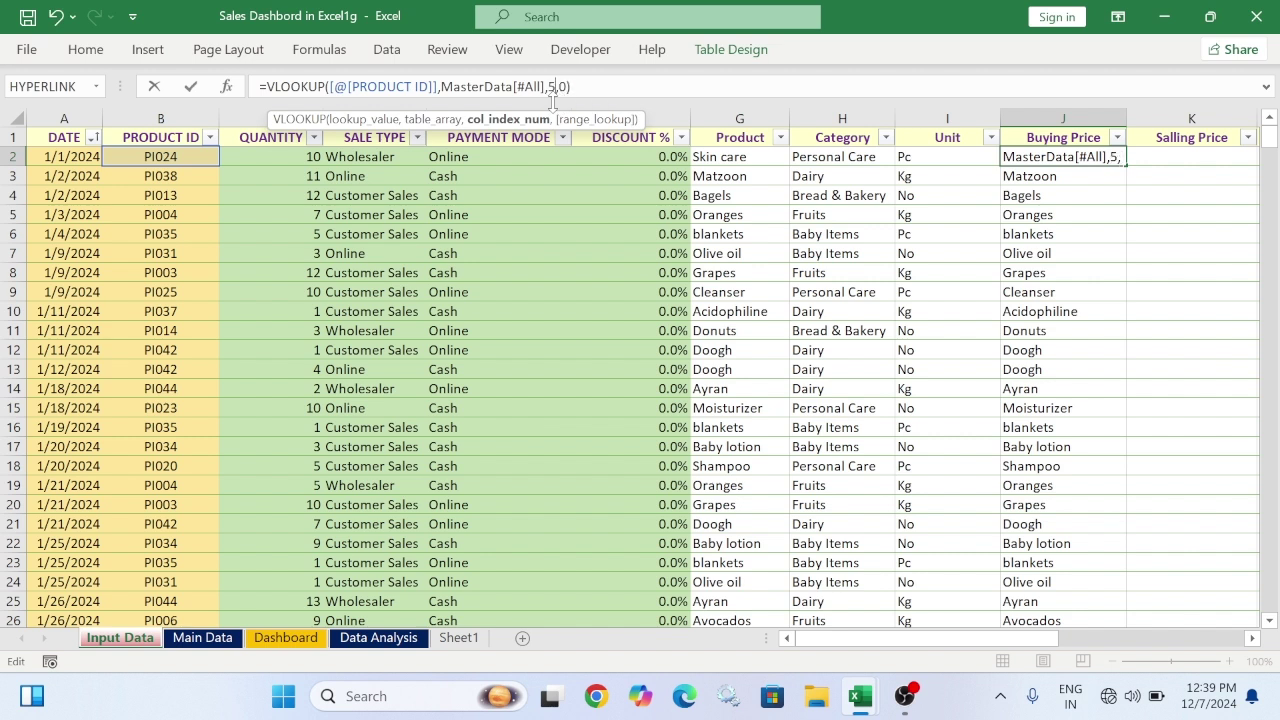
type("5")
key("Return")
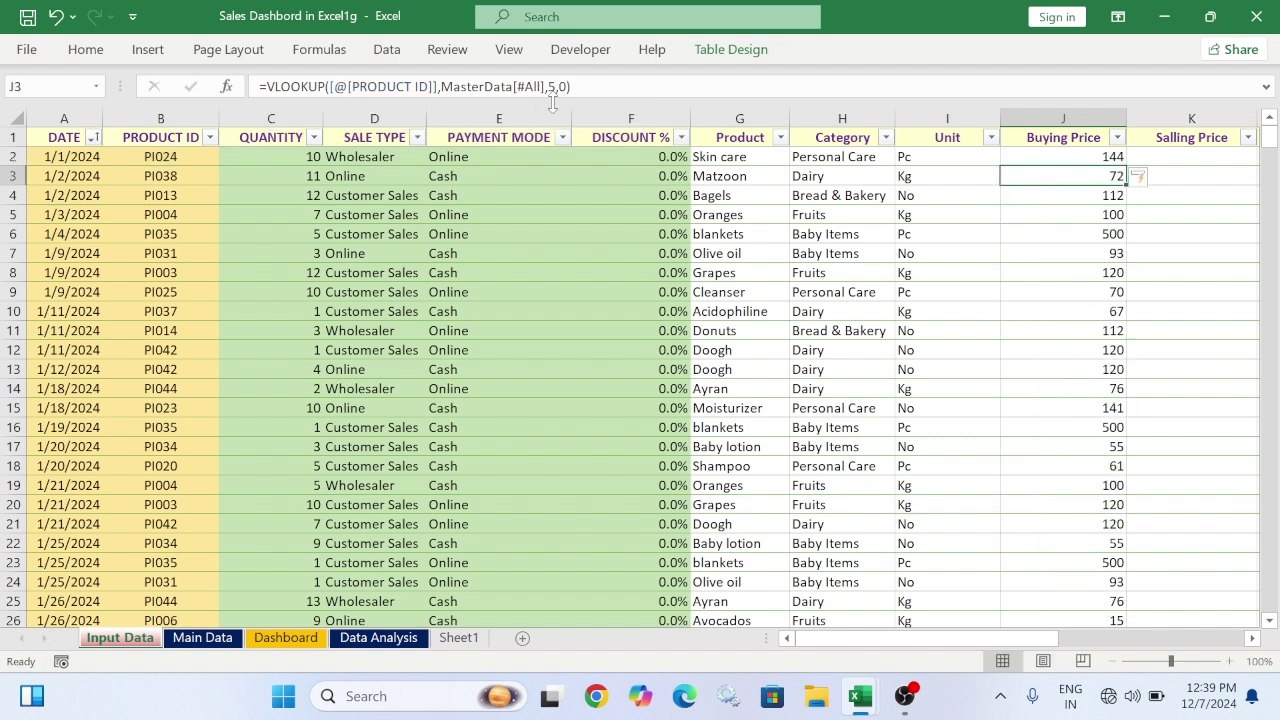
Reuse the copied lookup formula in the Salling Price column with column index 6
left_click(1187, 157)
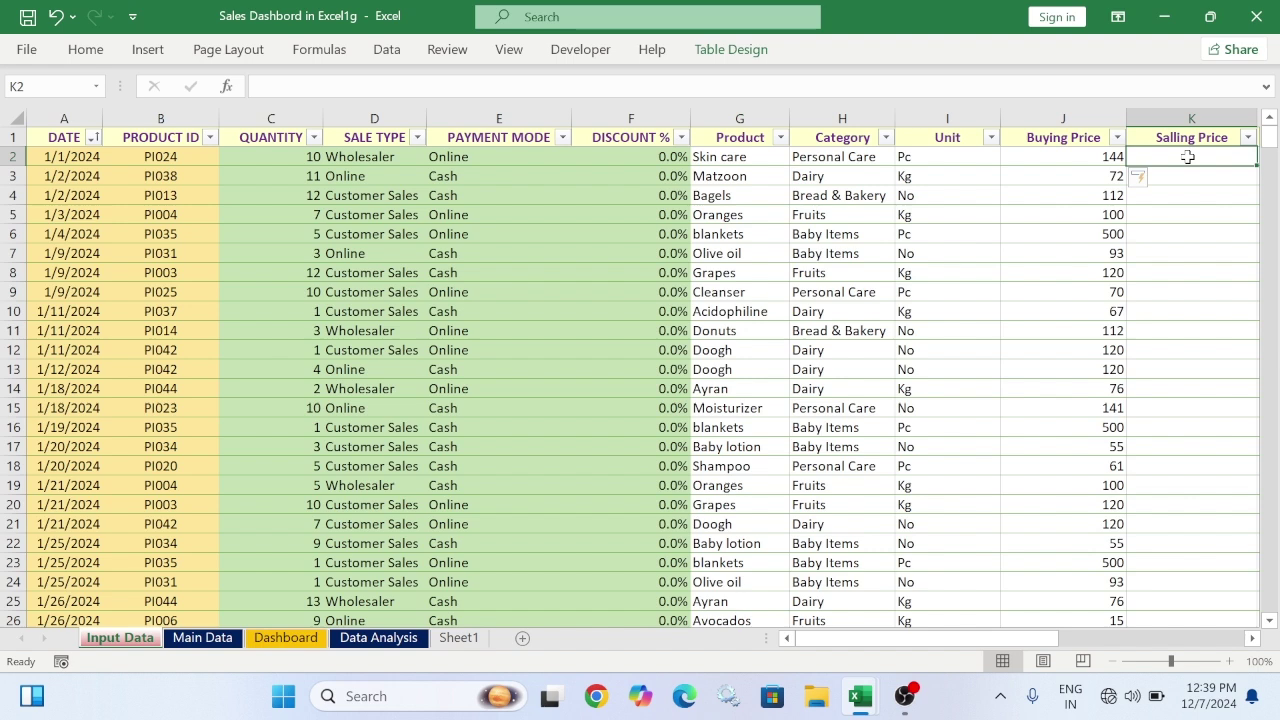
key("ctrl+v")
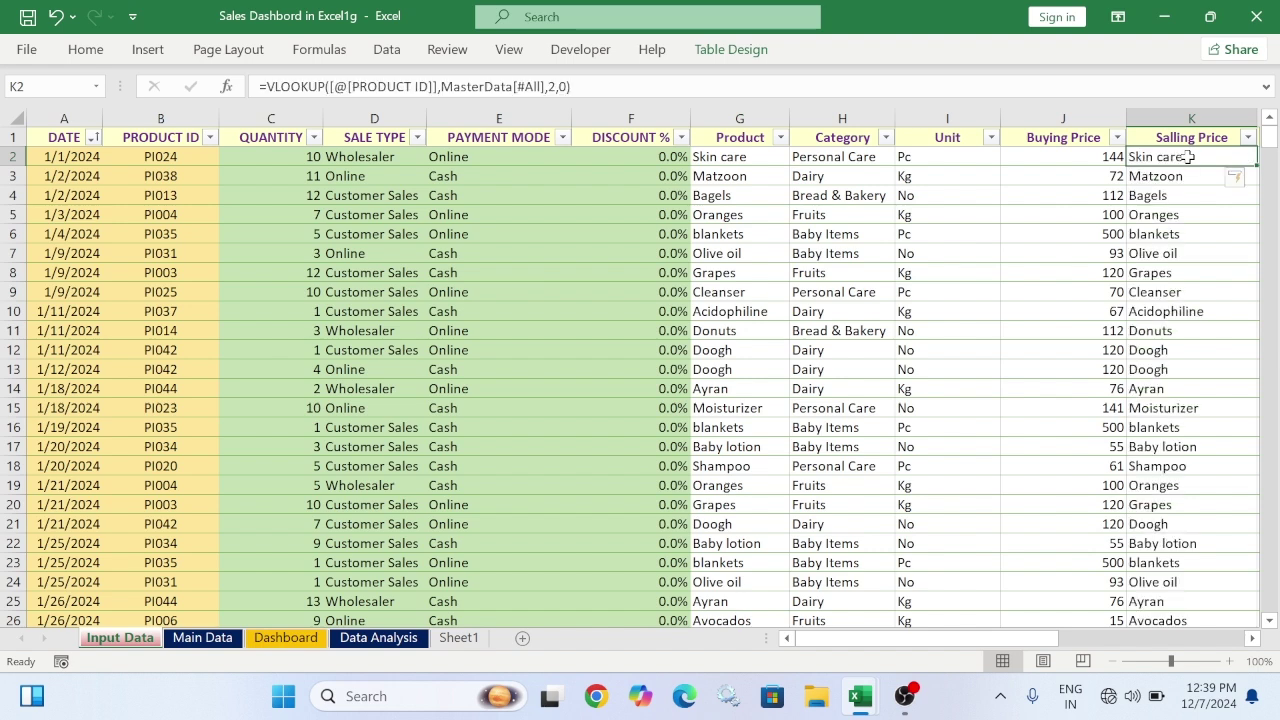
double_click(549, 87)
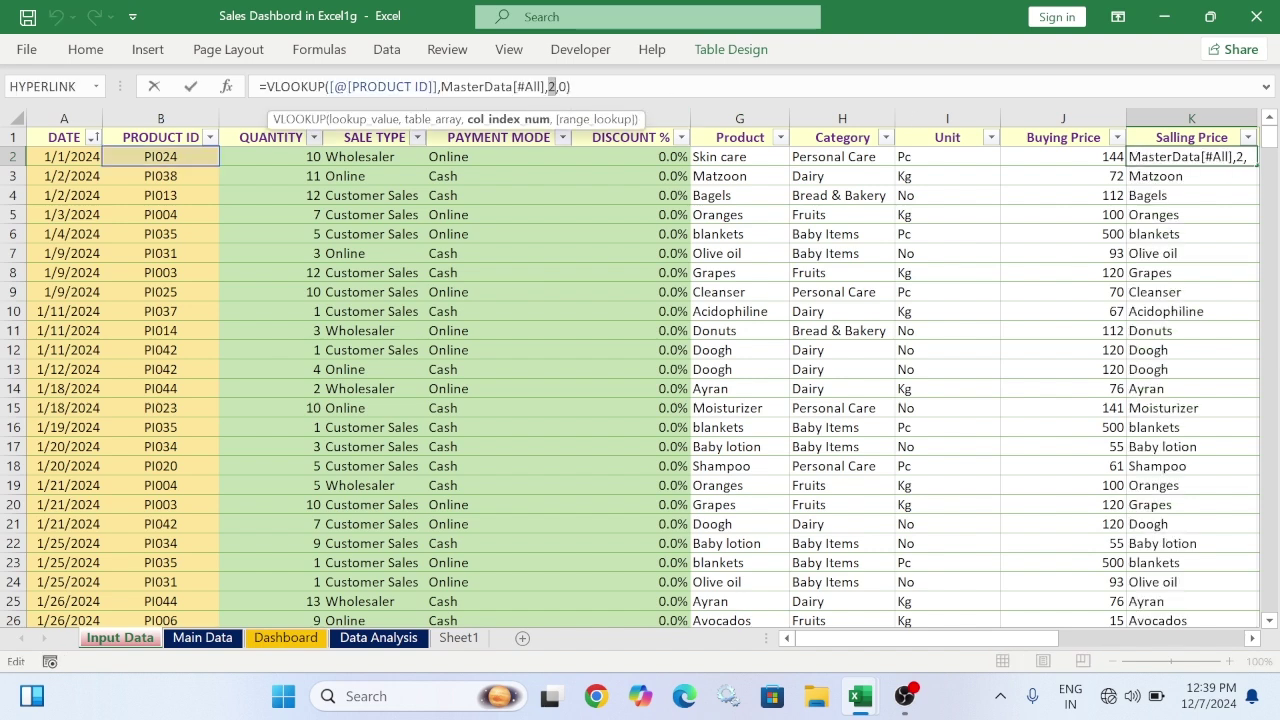
type("6")
key("Return")
Calculate the Total Baying Value column as Buying Price multiplied by QUANTITY
left_click_drag(848, 638, 928, 638)
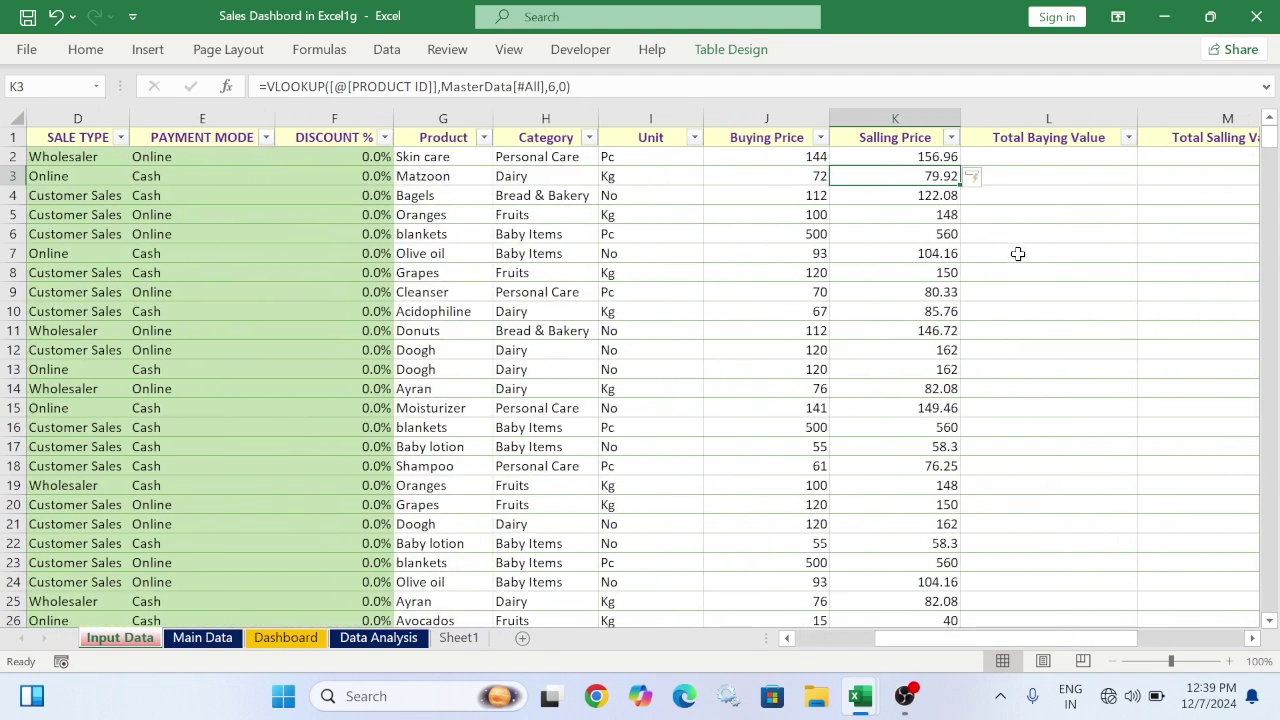
left_click(1021, 156)
type("=")
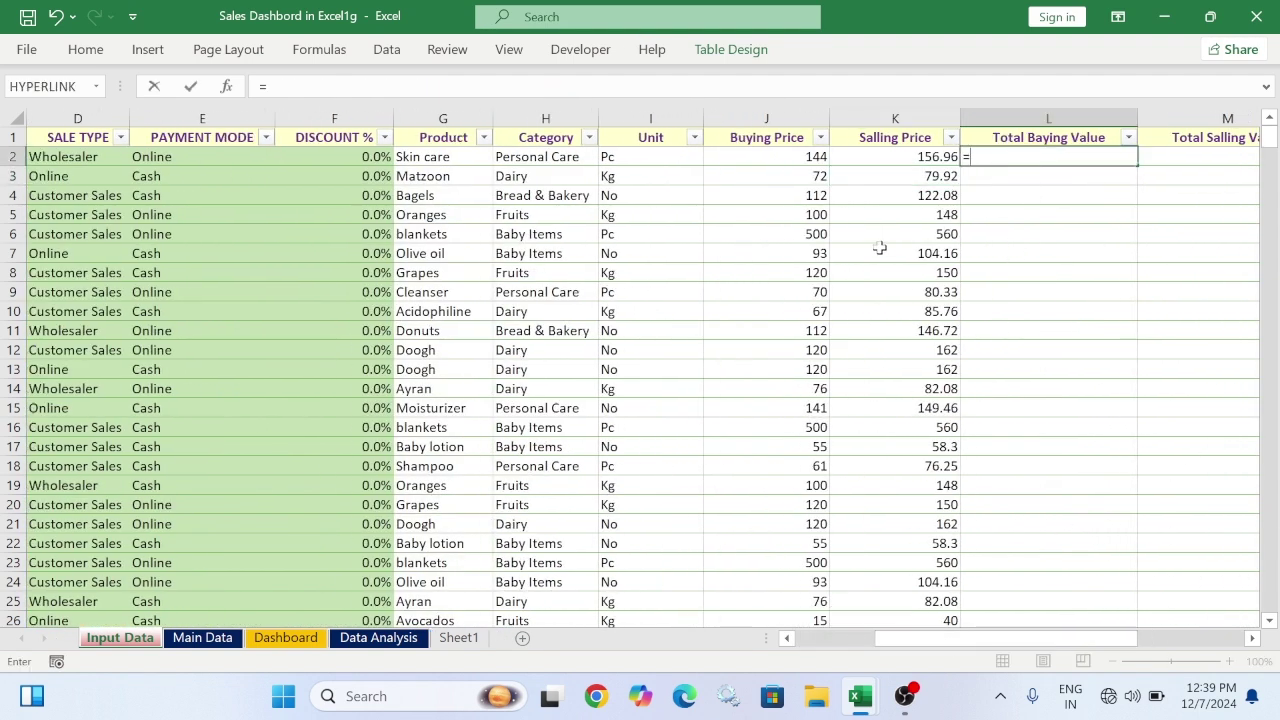
left_click(806, 162)
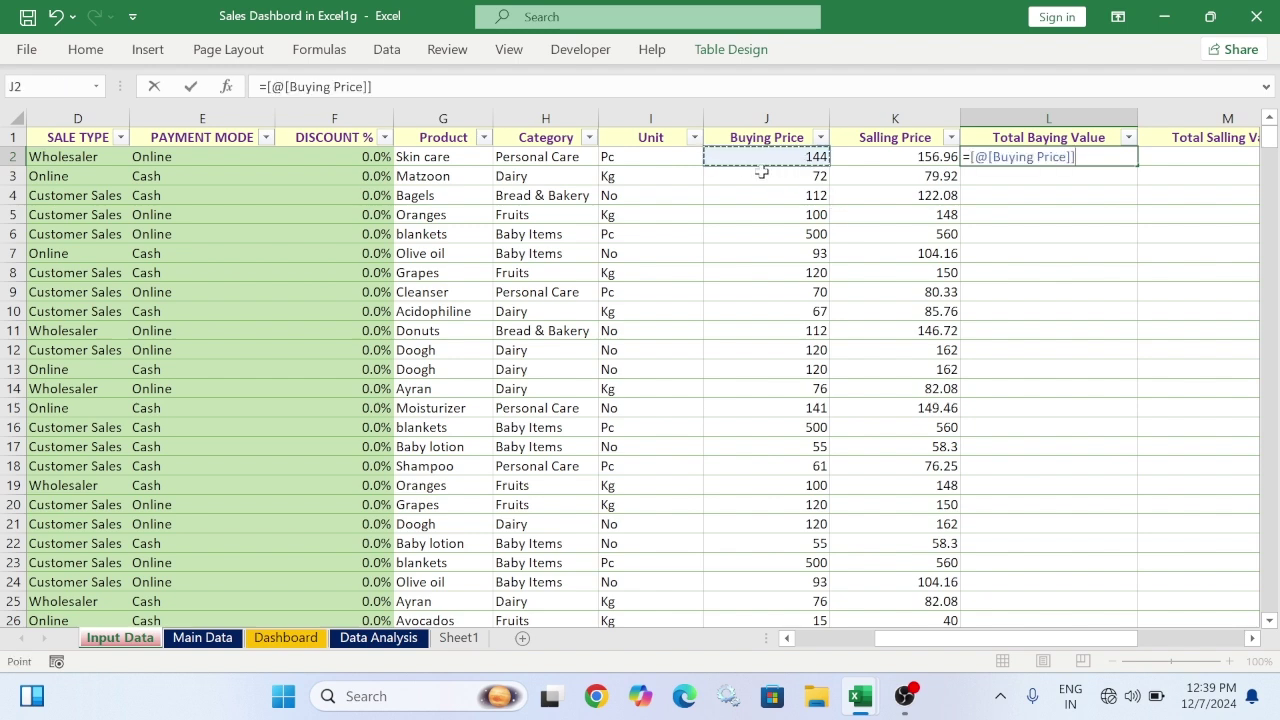
type("*")
scroll(921, 616, "left", 3)
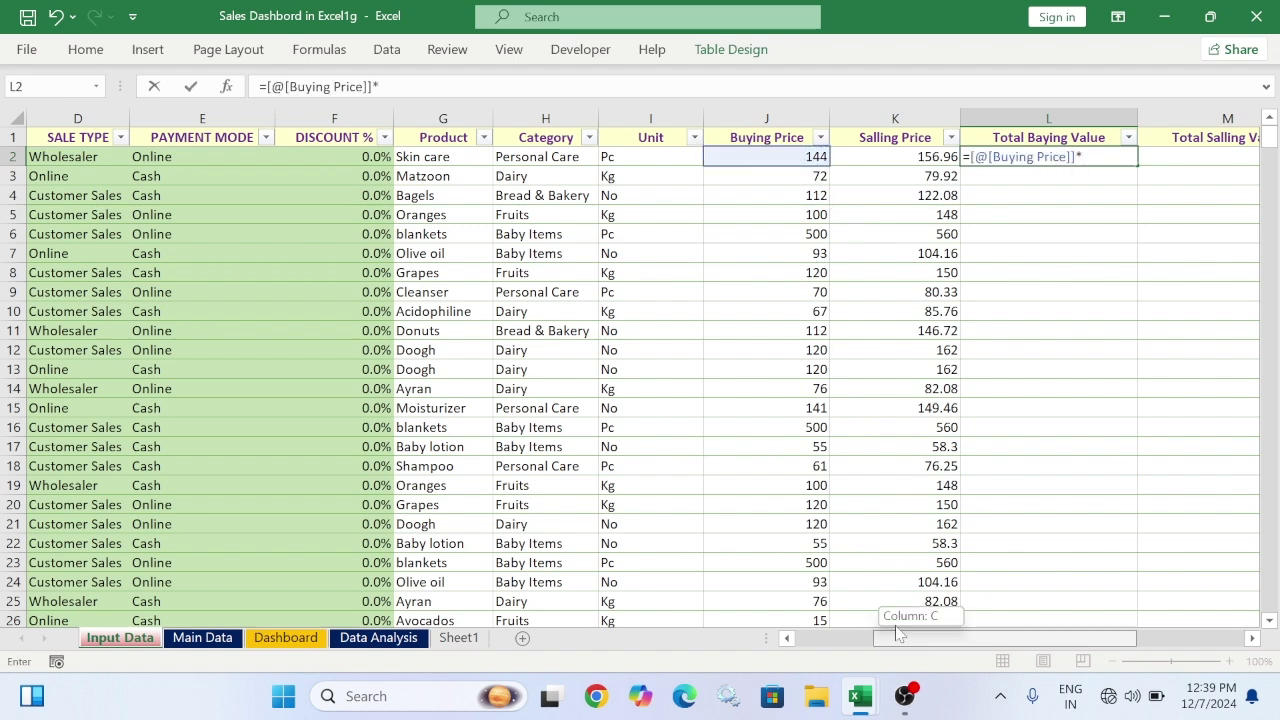
left_click(315, 159)
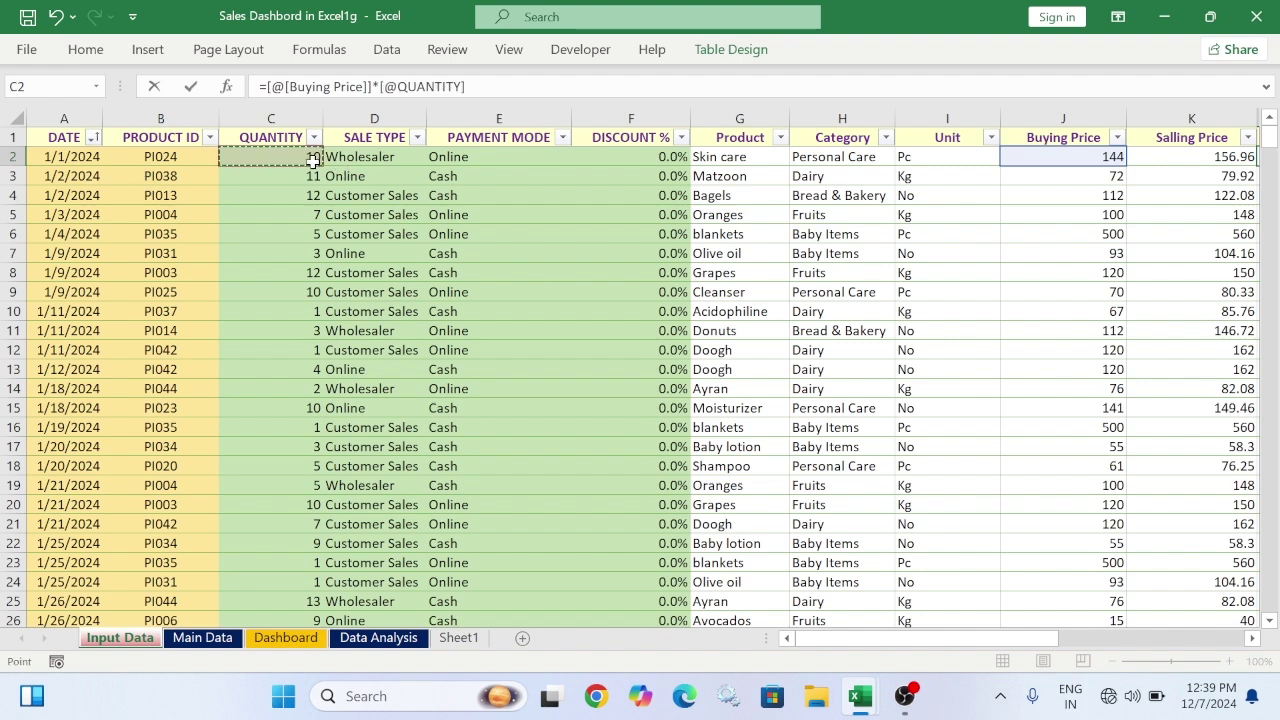
key("Return")
Calculate the Total Salling Value column as Salling Price multiplied by QUANTITY
left_click_drag(1036, 640, 1143, 642)
left_click(852, 162)
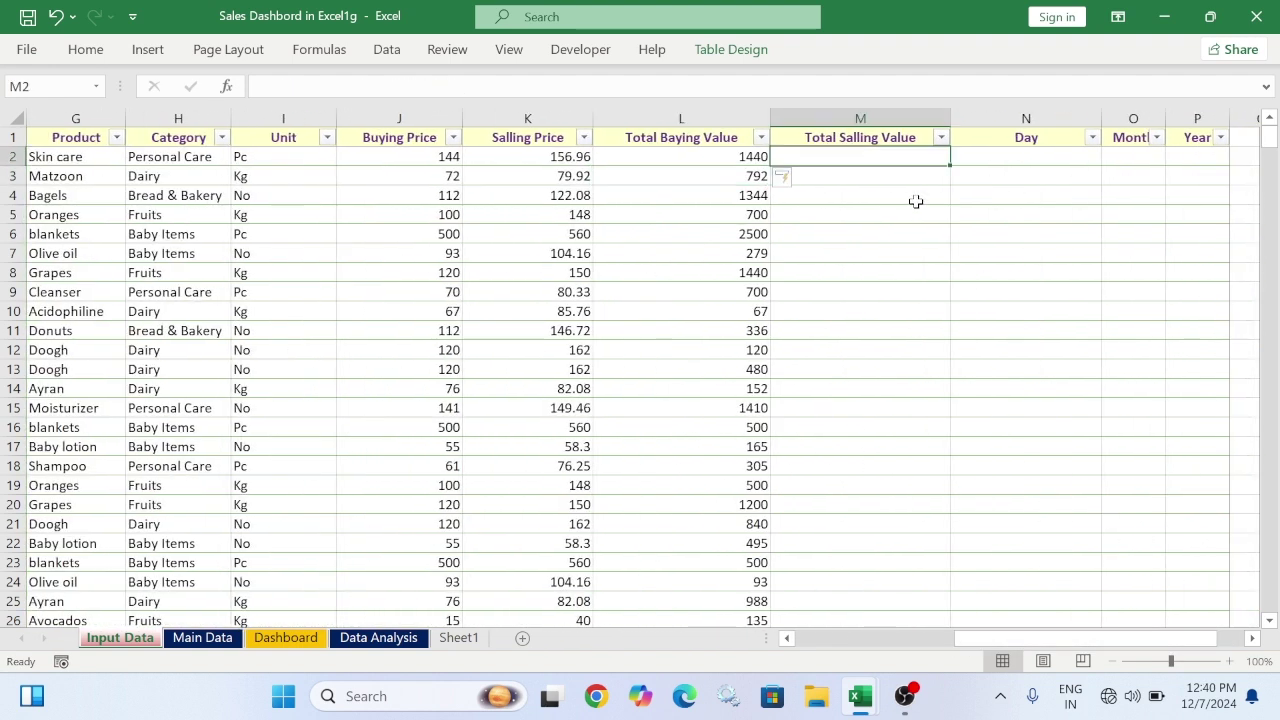
type("=")
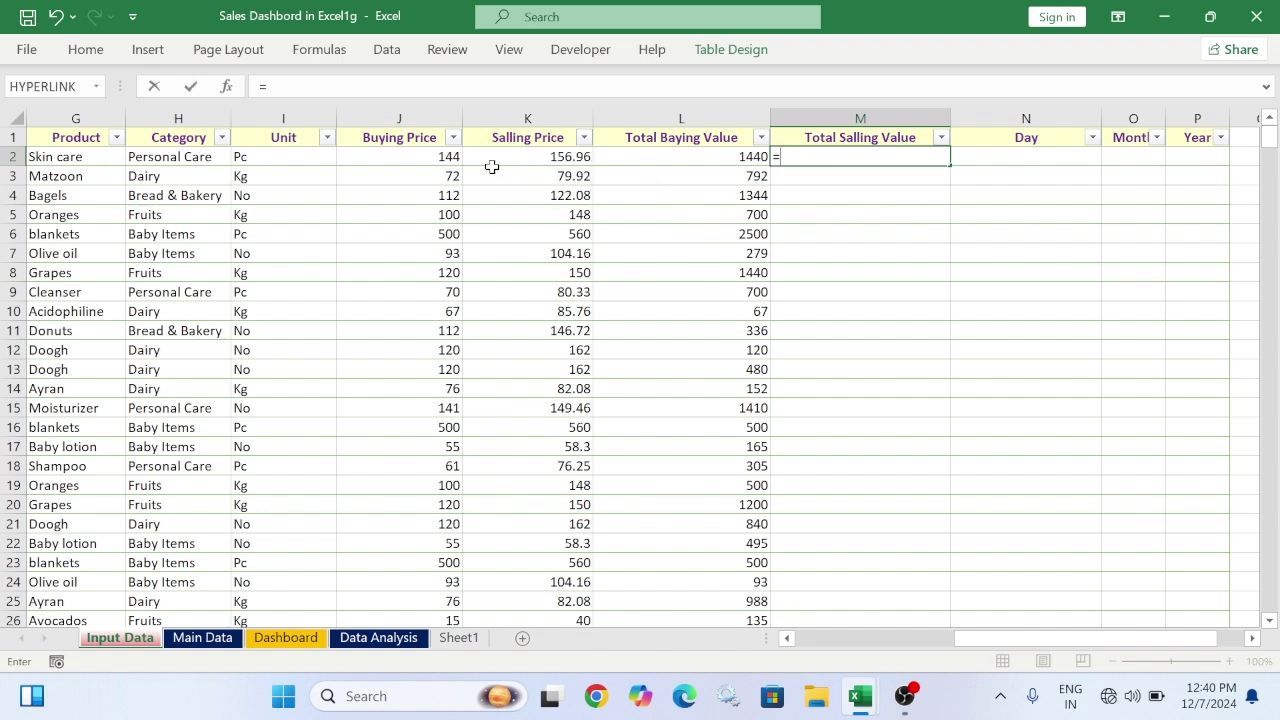
left_click(558, 162)
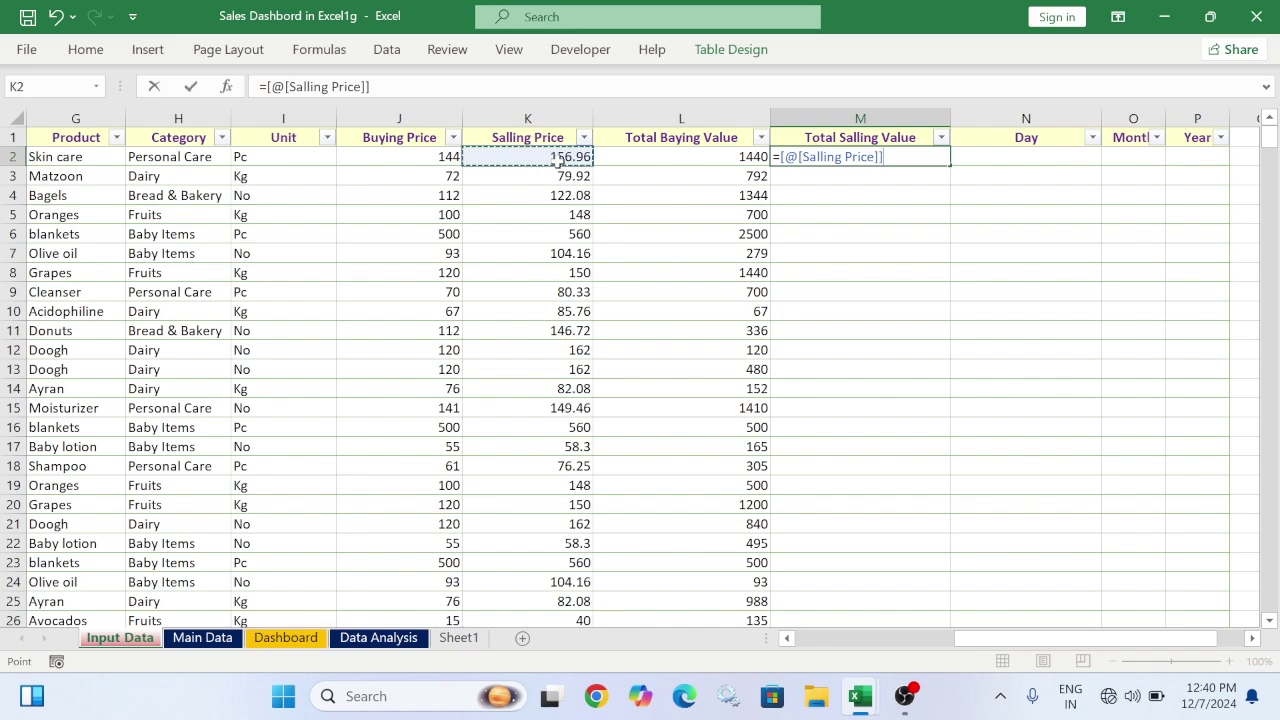
type("*")
left_click_drag(1020, 640, 843, 636)
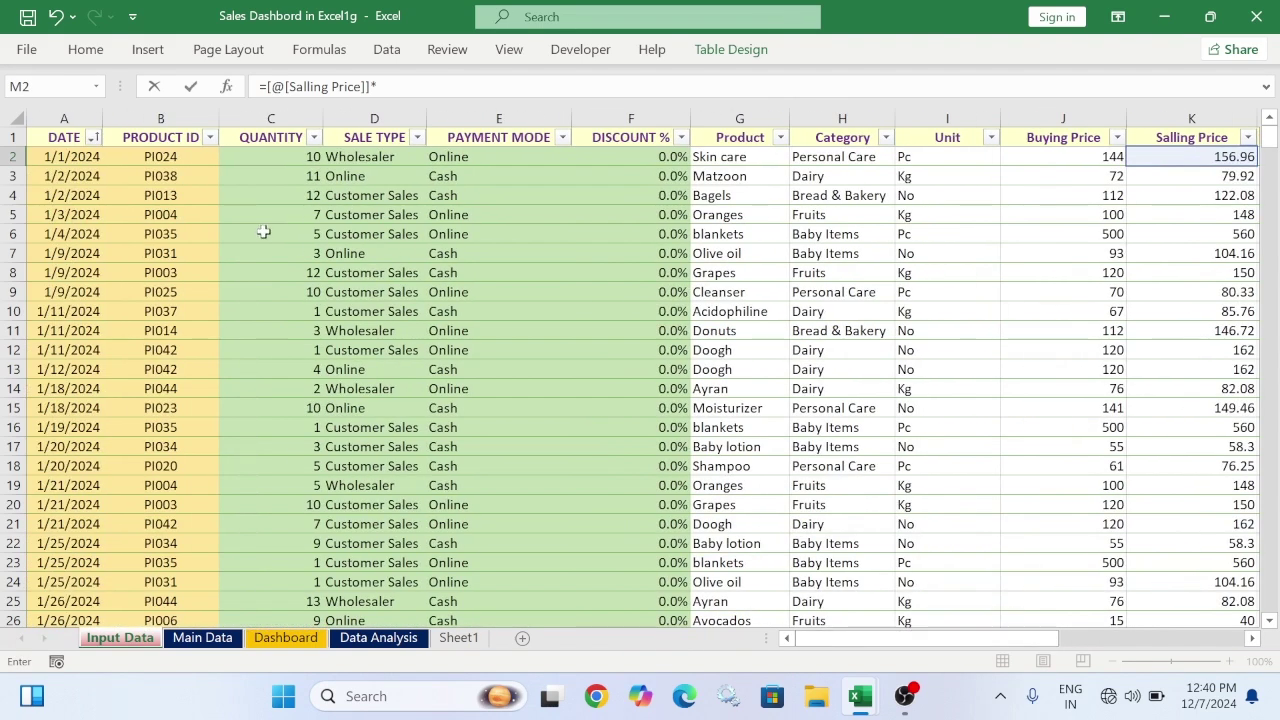
left_click(296, 156)
key("Return")
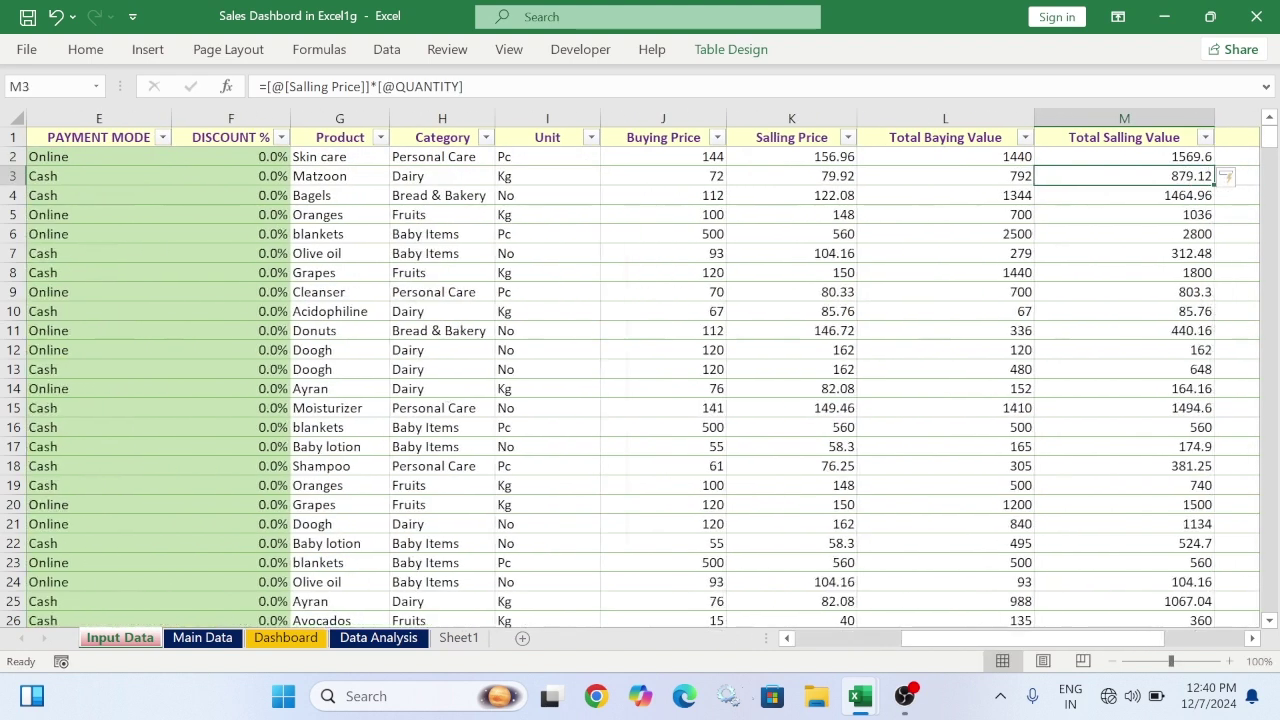
Fill the Day column with the DAY function applied to the DATE column
scroll(928, 140, "right", 2)
left_click(927, 156)
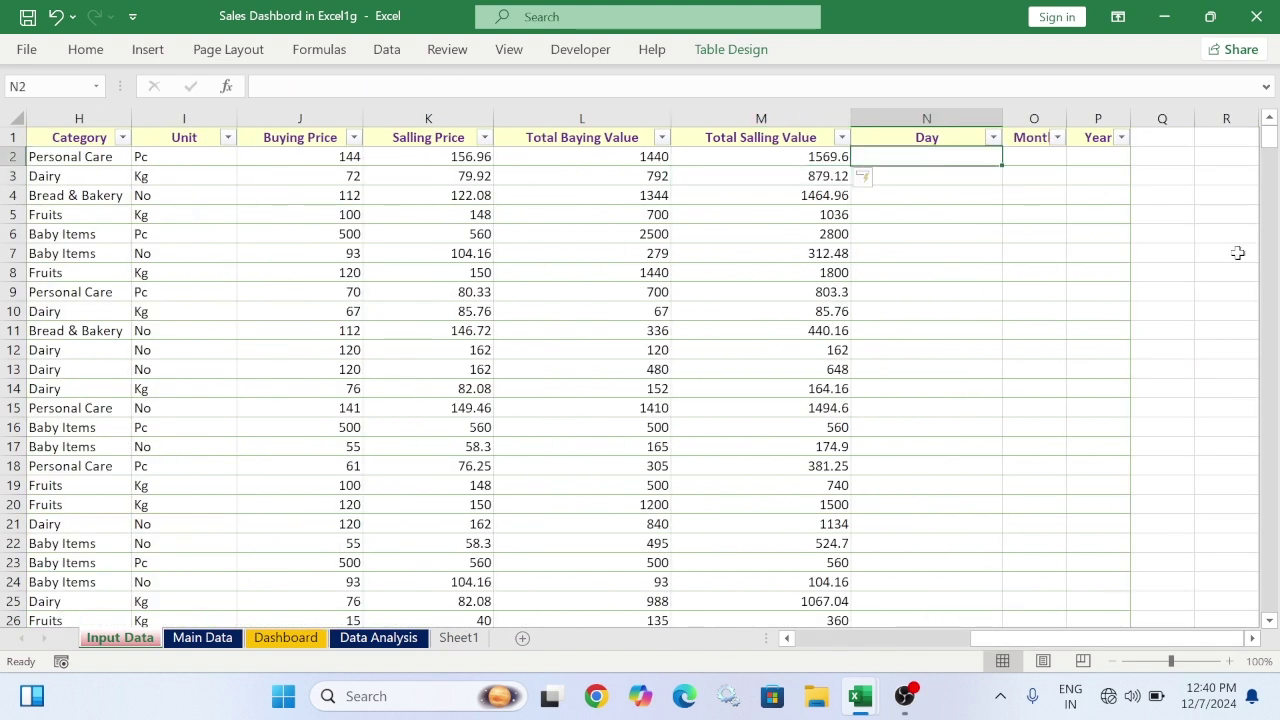
type("=day")
key("Tab")
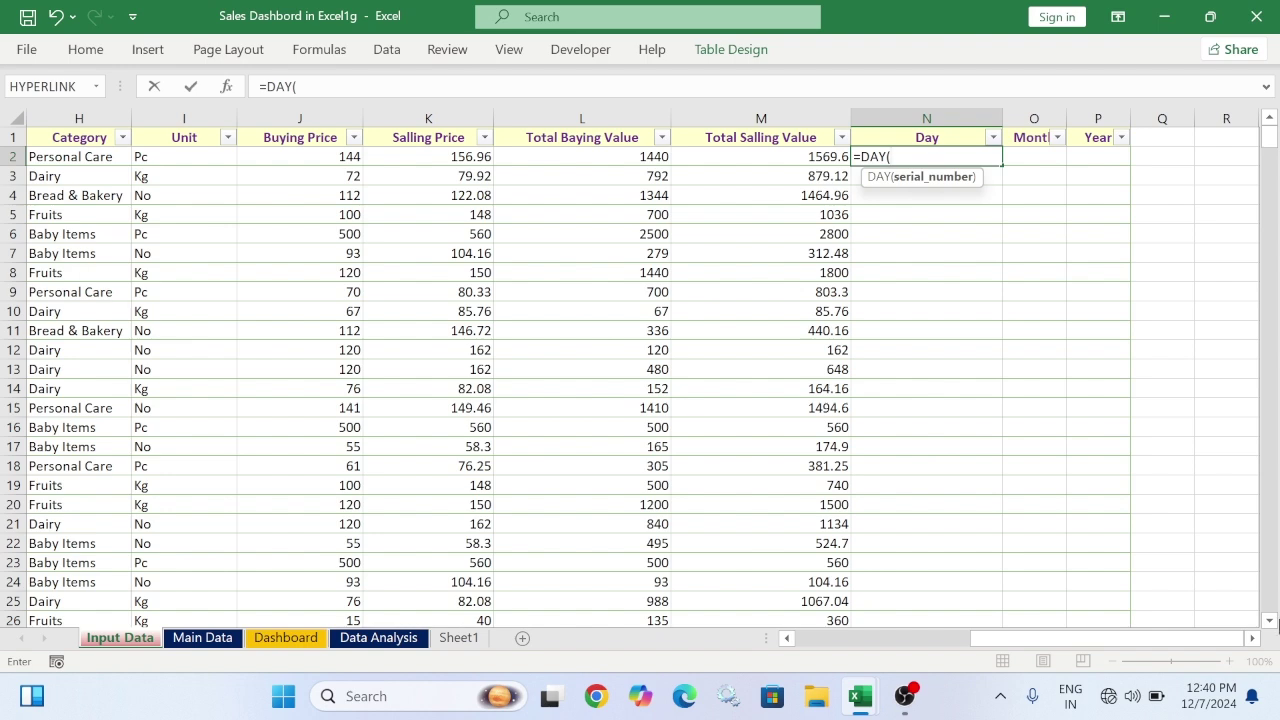
left_click_drag(1177, 643, 860, 645)
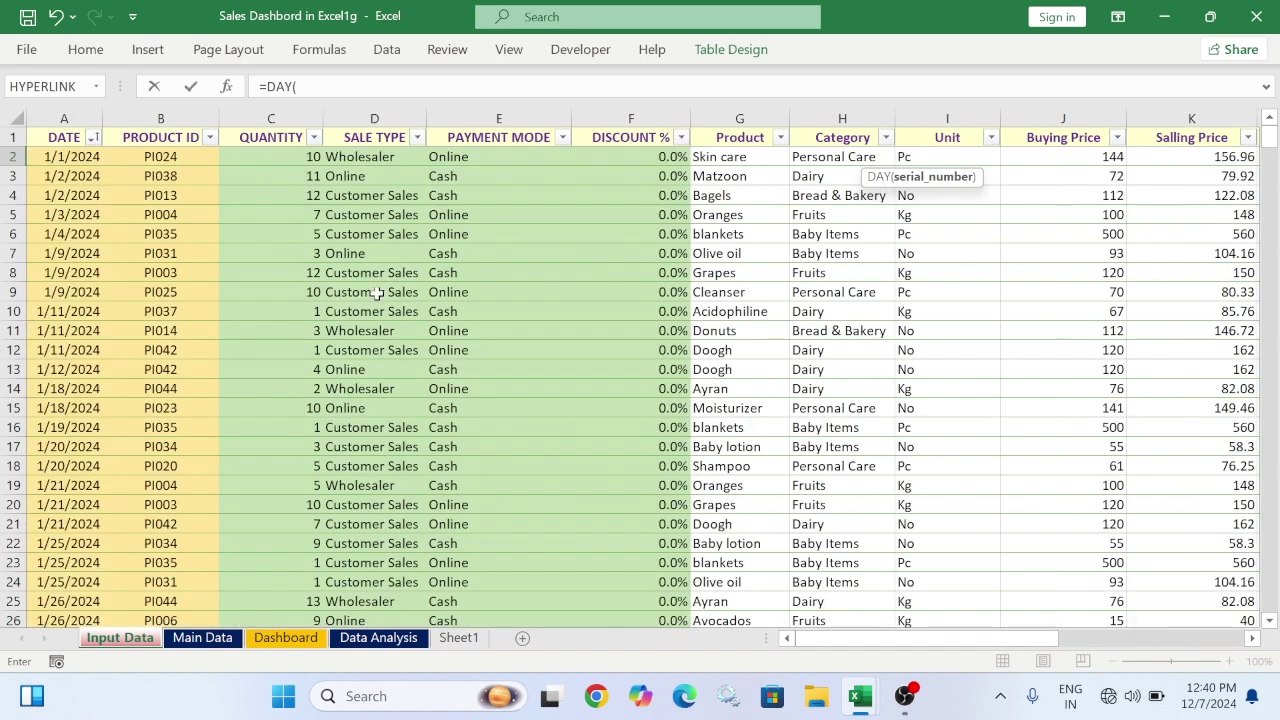
left_click(90, 156)
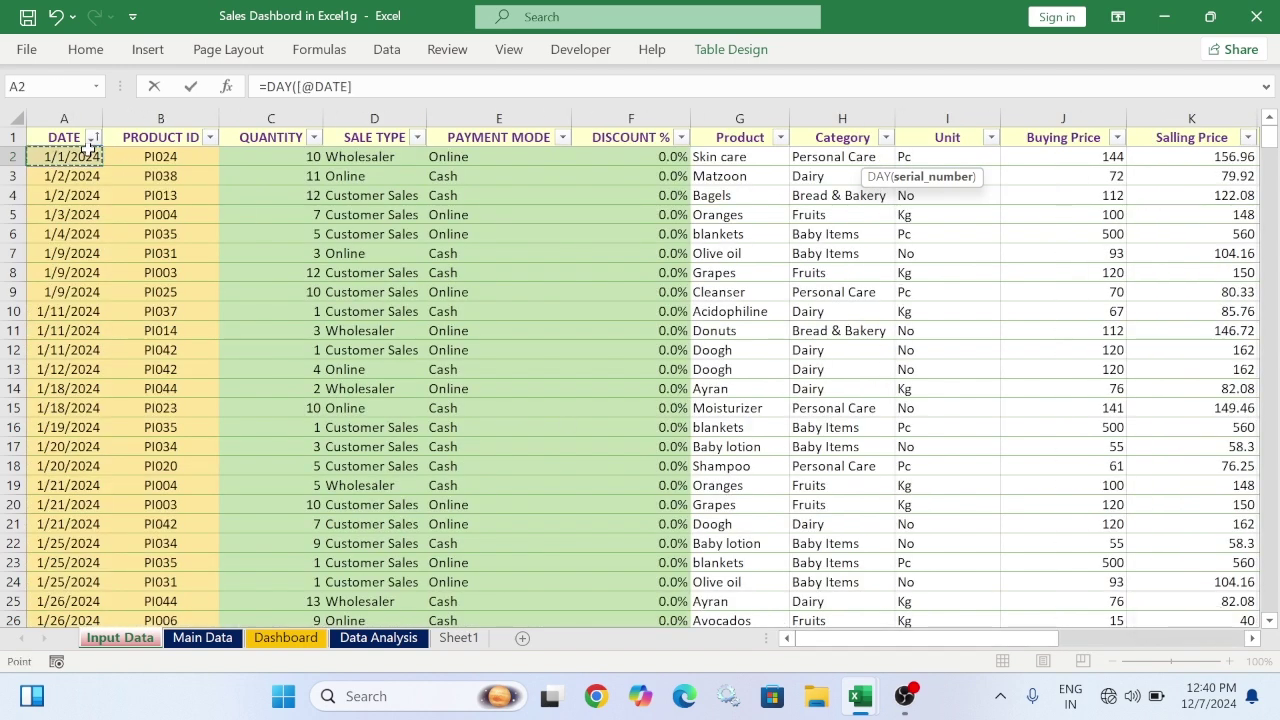
key("Return")
Narrow the Day column, widen the Month column to fit its header, and select the first Month cell
left_click_drag(1045, 645, 1072, 646)
mouse_move(1002, 117)
left_mouse_down()
mouse_move(916, 117)
mouse_move(1005, 127)
left_mouse_up()
left_click(983, 160)
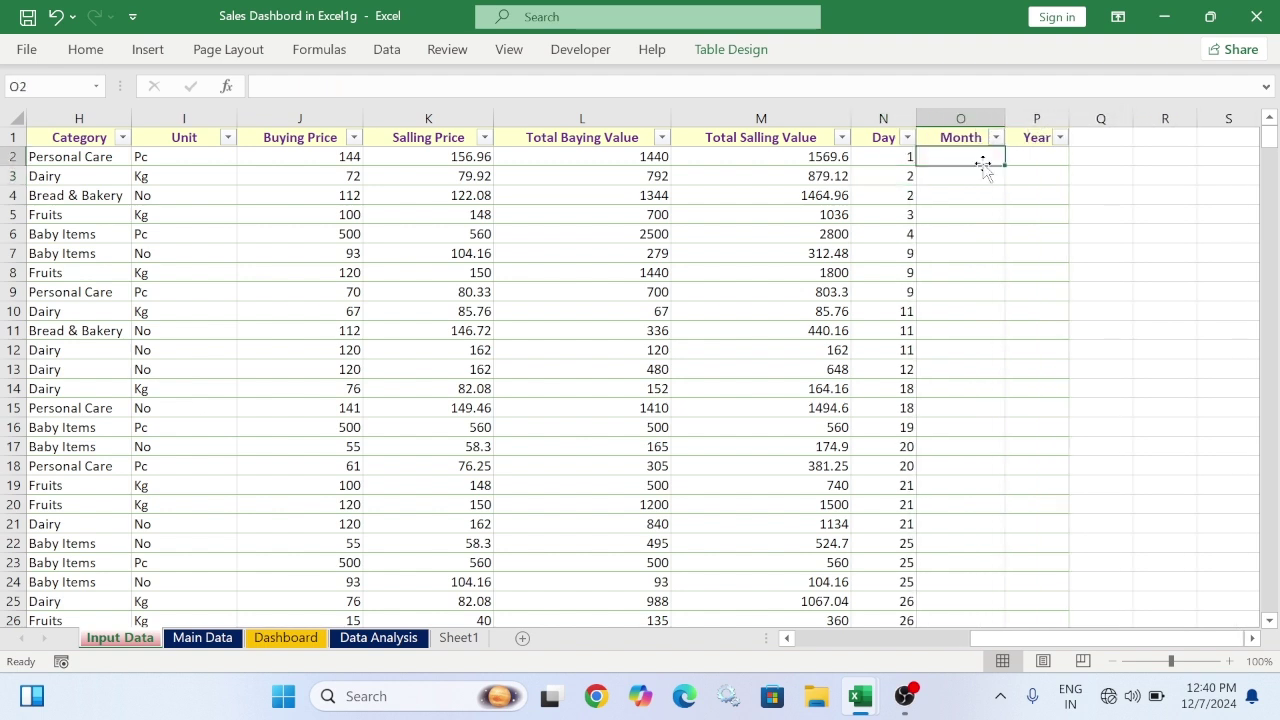
Fill the Month column with a TEXT formula that formats the DATE column as "MMM"
type("=tex")
key("Tab")
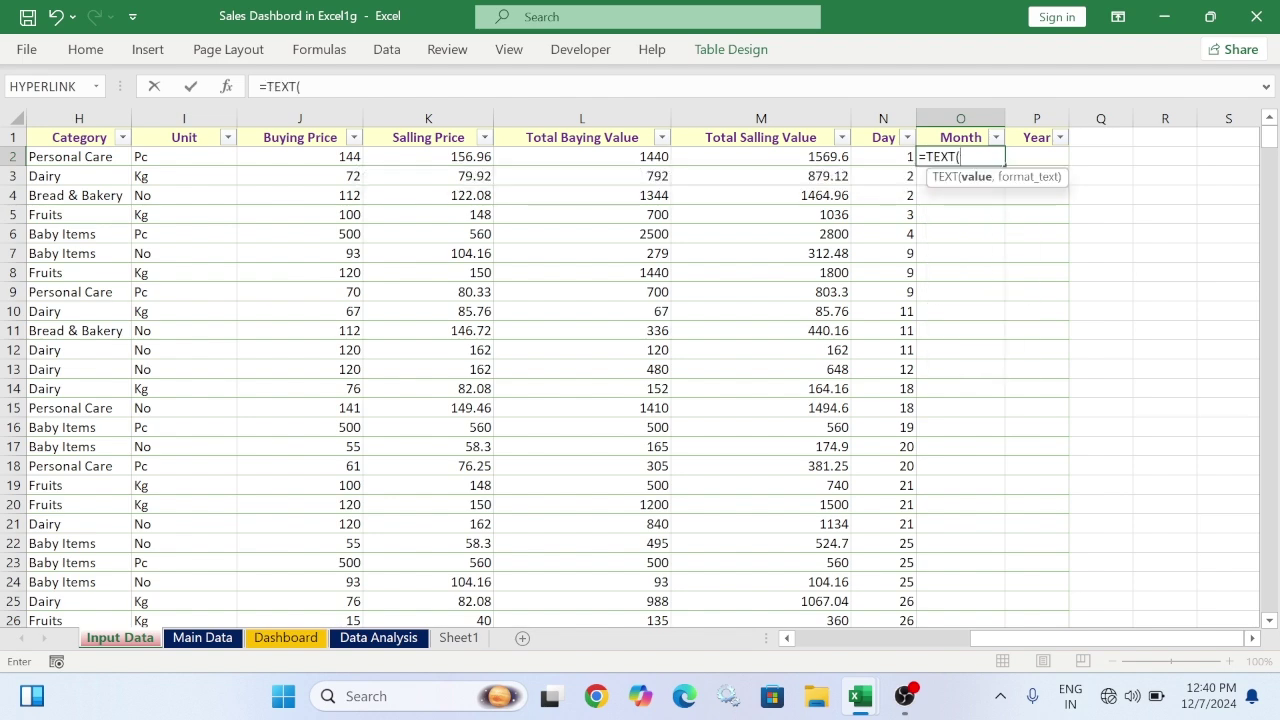
left_click_drag(1064, 639, 740, 643)
left_click(88, 160)
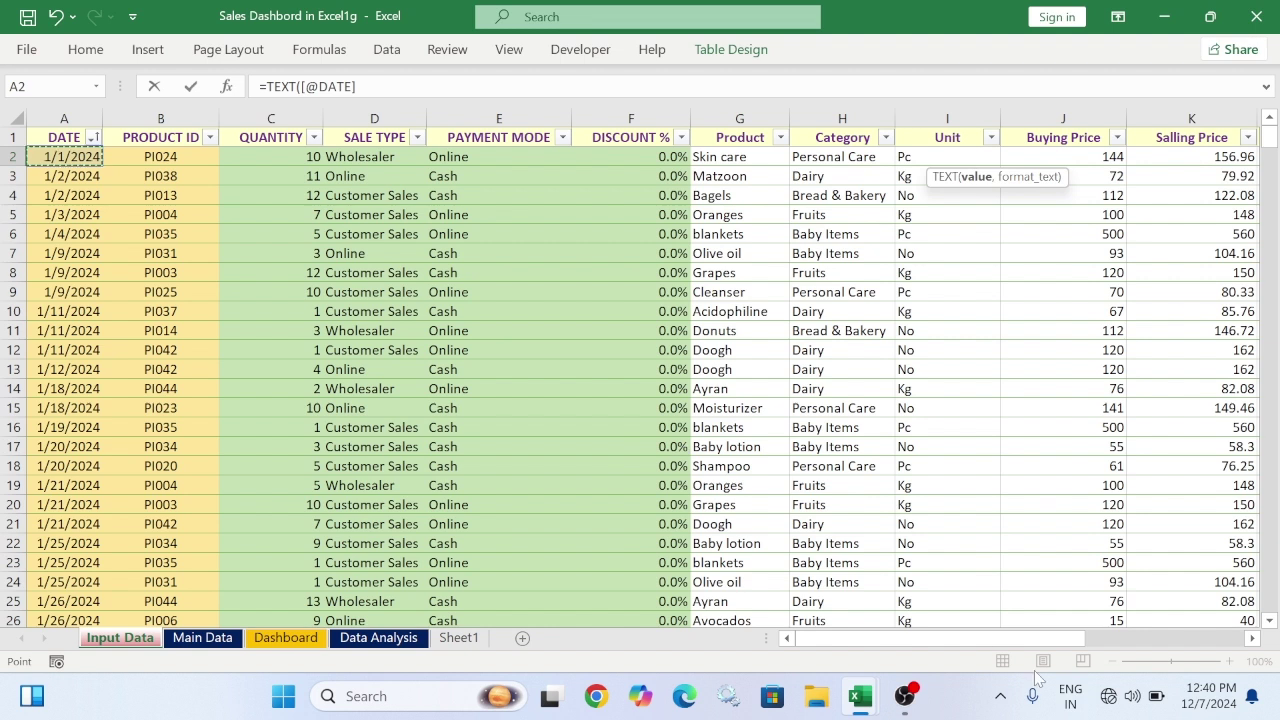
type(",")
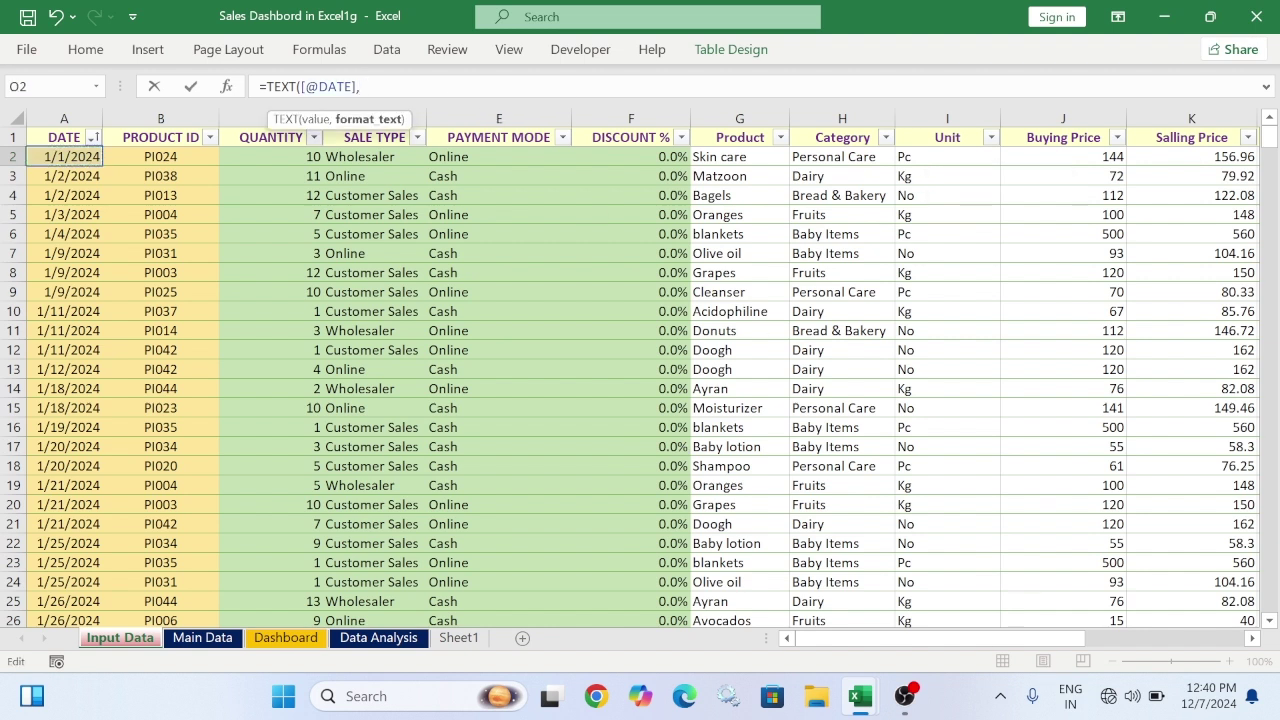
type("\"MMM\")")
key("Return")
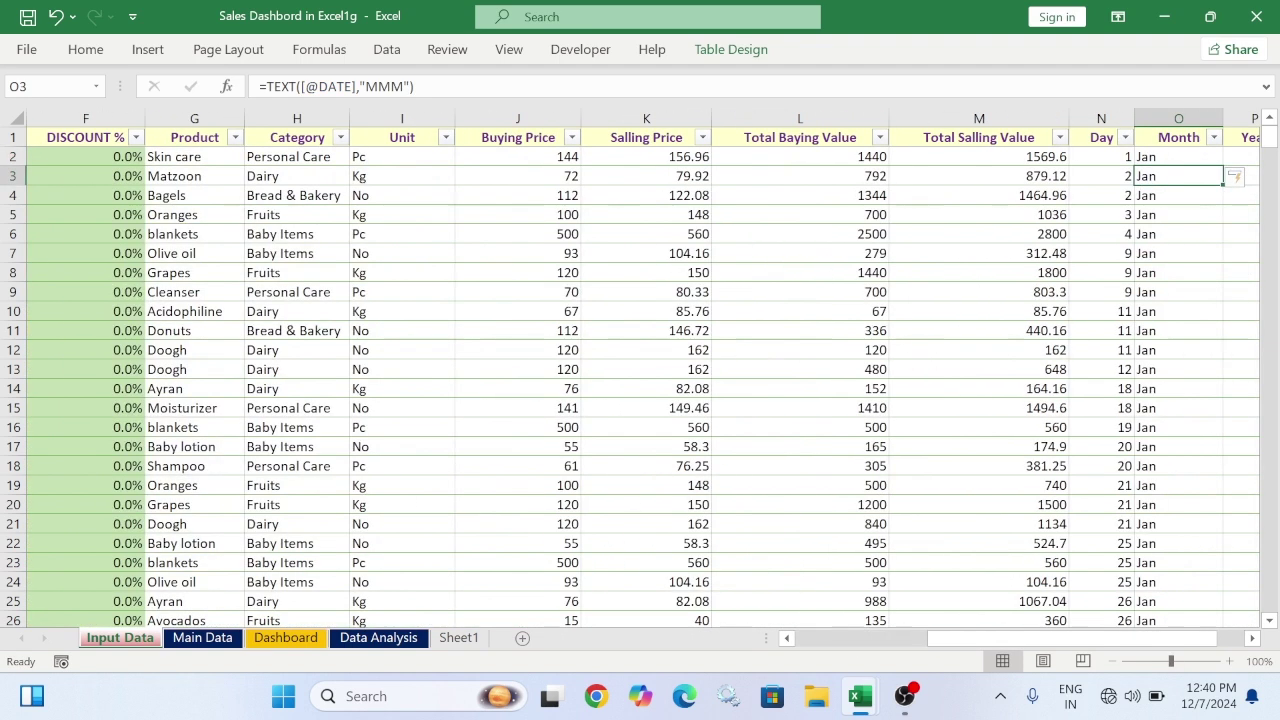
Fill the Year column with the YEAR function applied to the DATE column and check the filled rows down the table
left_click_drag(962, 638, 976, 638)
left_click(1137, 153)
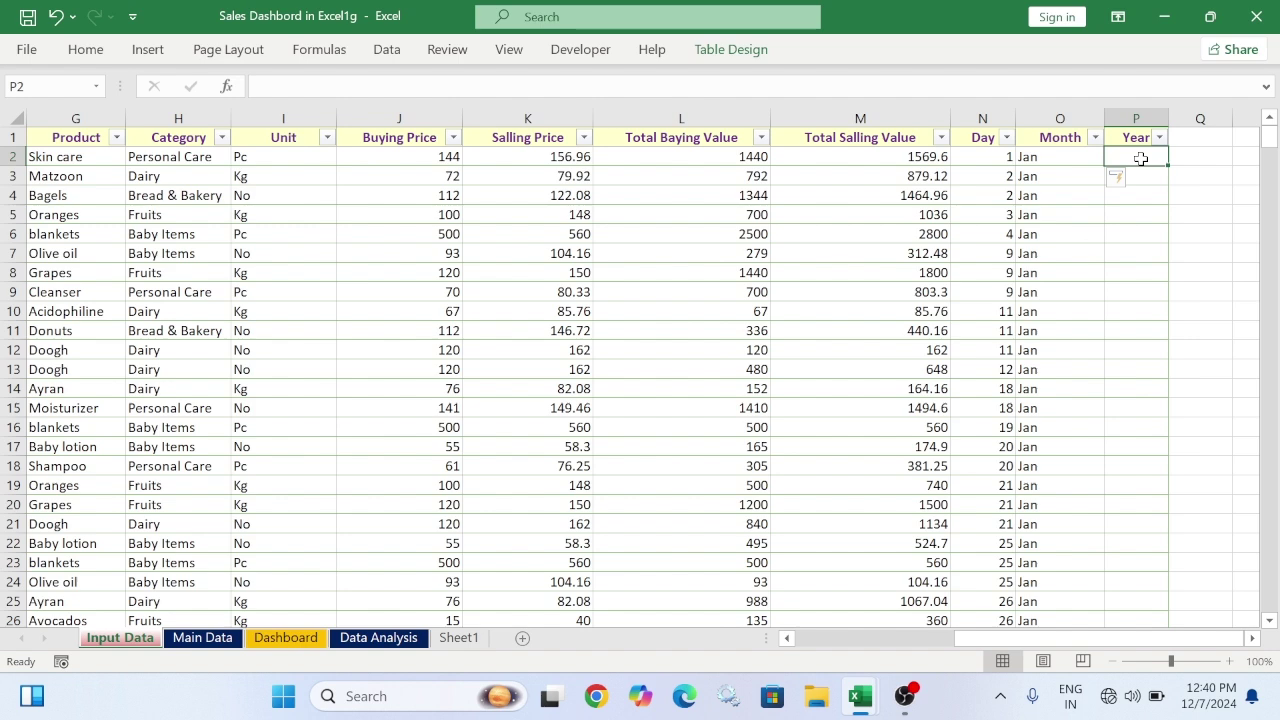
type("=ye")
key("Tab")
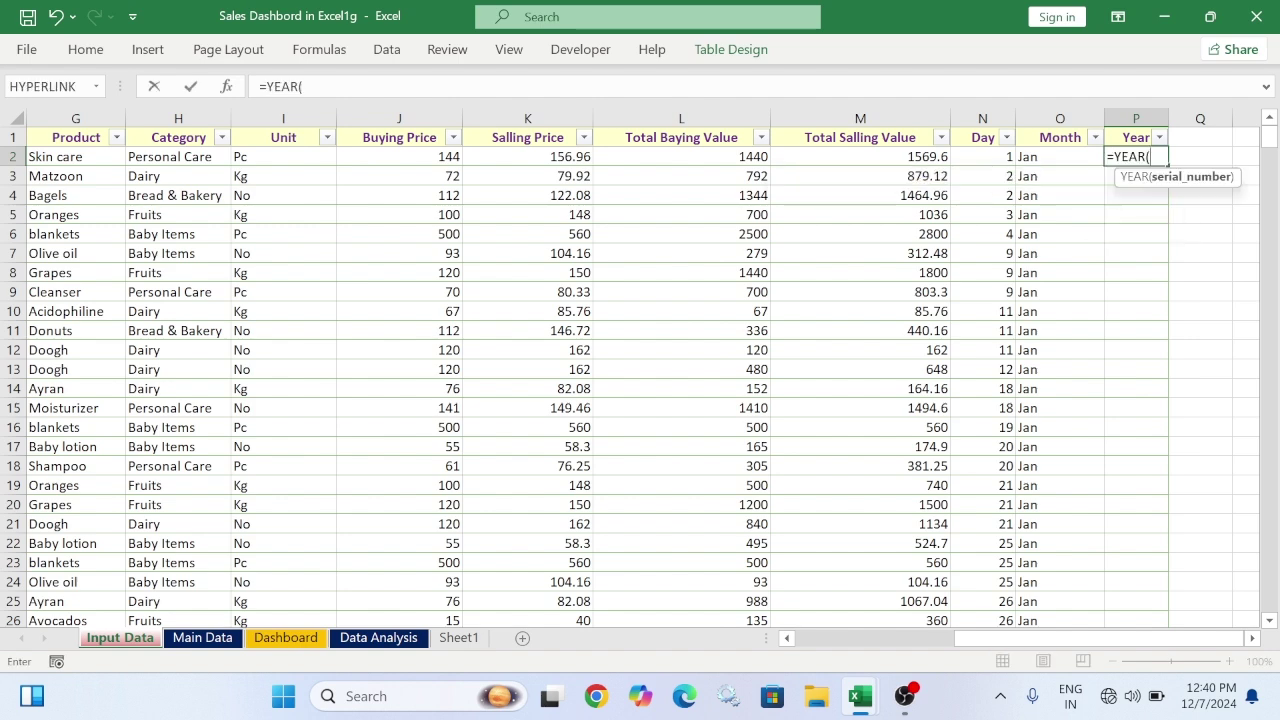
left_click_drag(1117, 636, 960, 636)
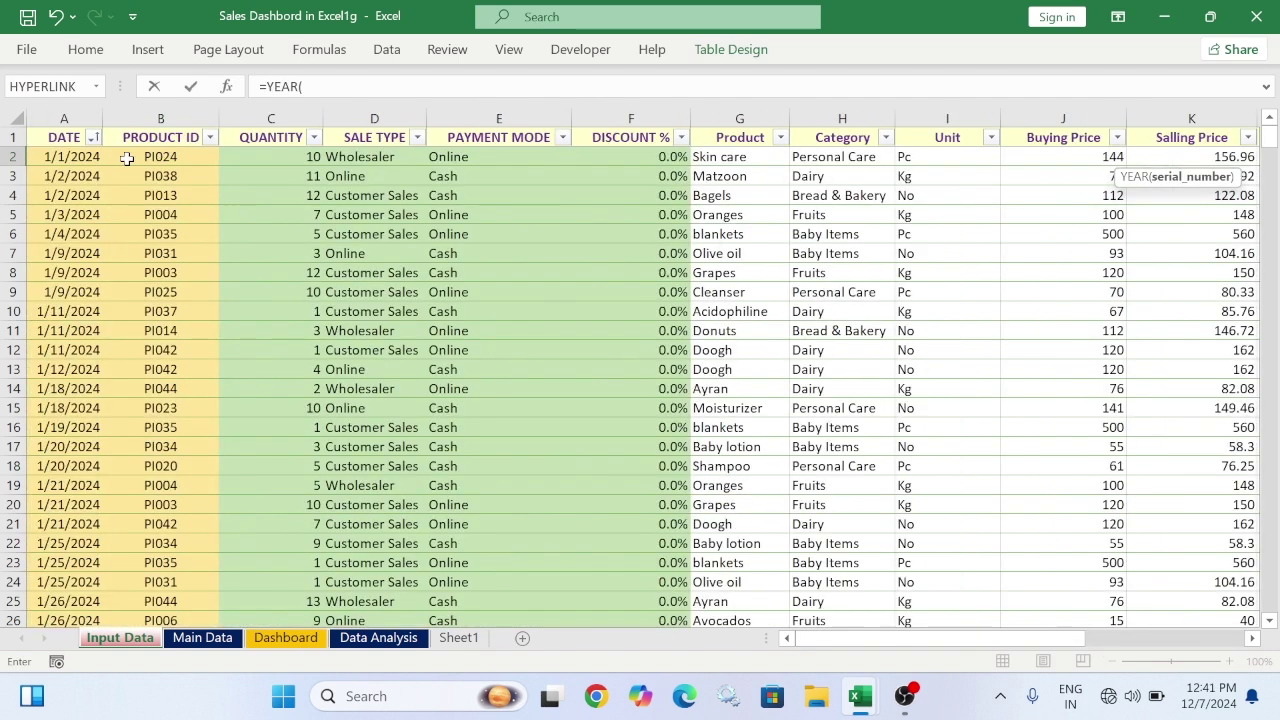
left_click(80, 156)
key("Return")
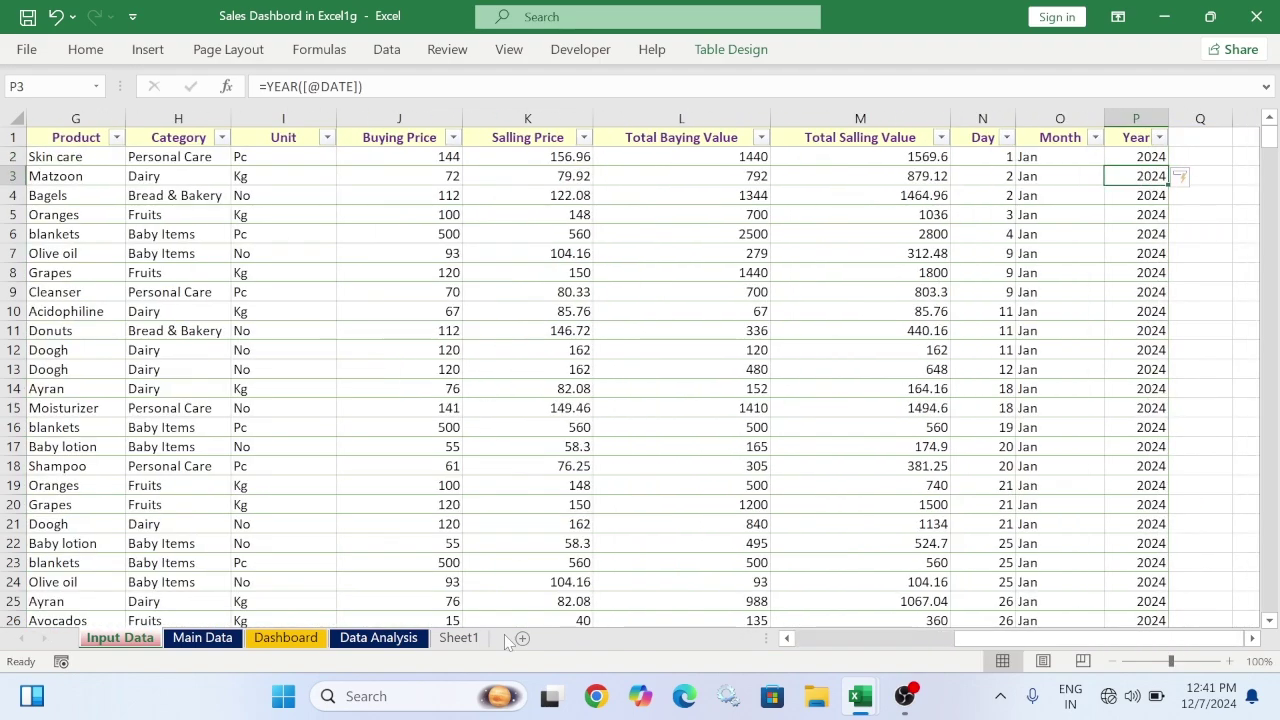
scroll(588, 470, "down", 20)
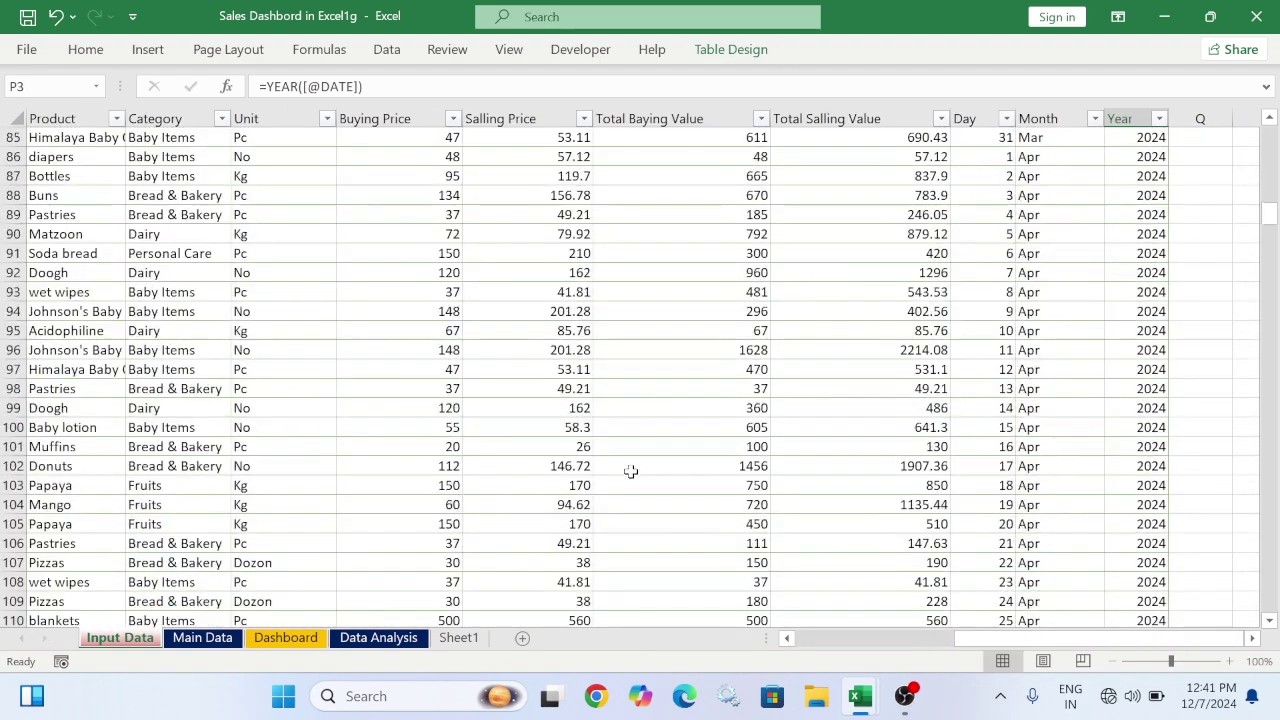
scroll(631, 474, "down", 20)
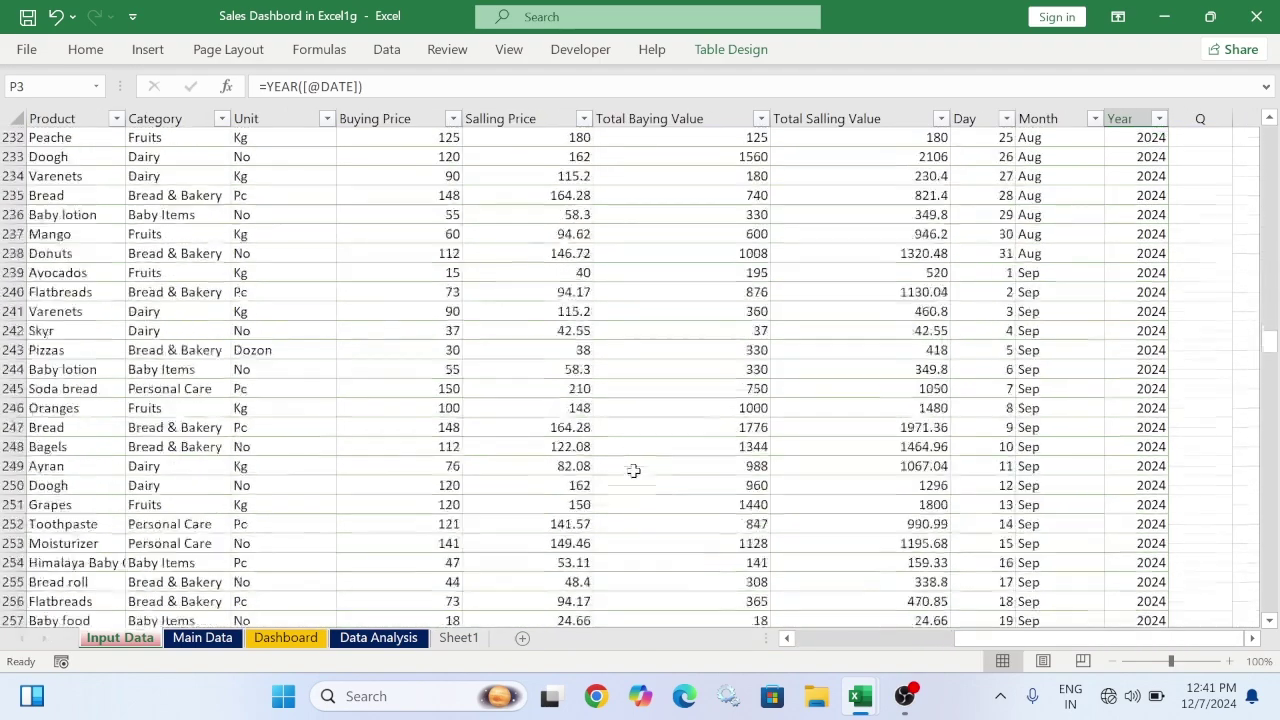
scroll(641, 464, "down", 6)
left_click_drag(1268, 395, 1265, 77)
Create a PivotTable at cell A1 of Sheet1, using the whole InputData table on the Input Data sheet as its source
left_click(462, 638)
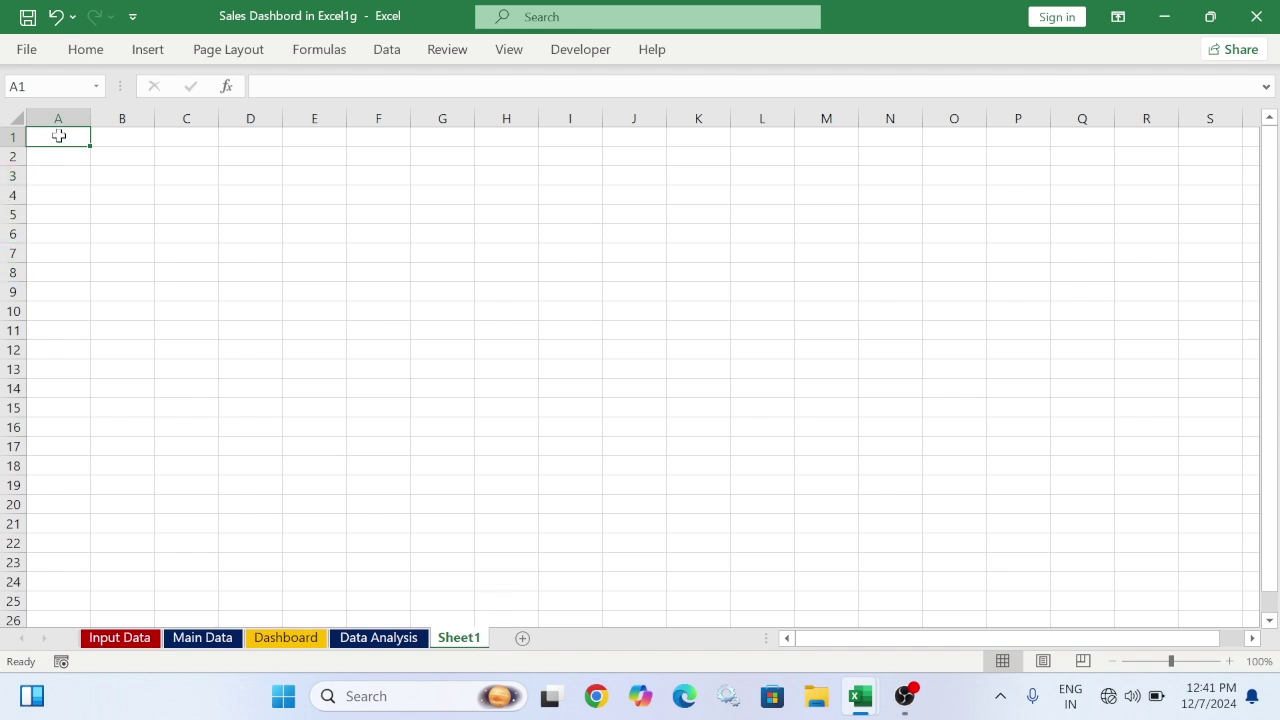
left_click(147, 49)
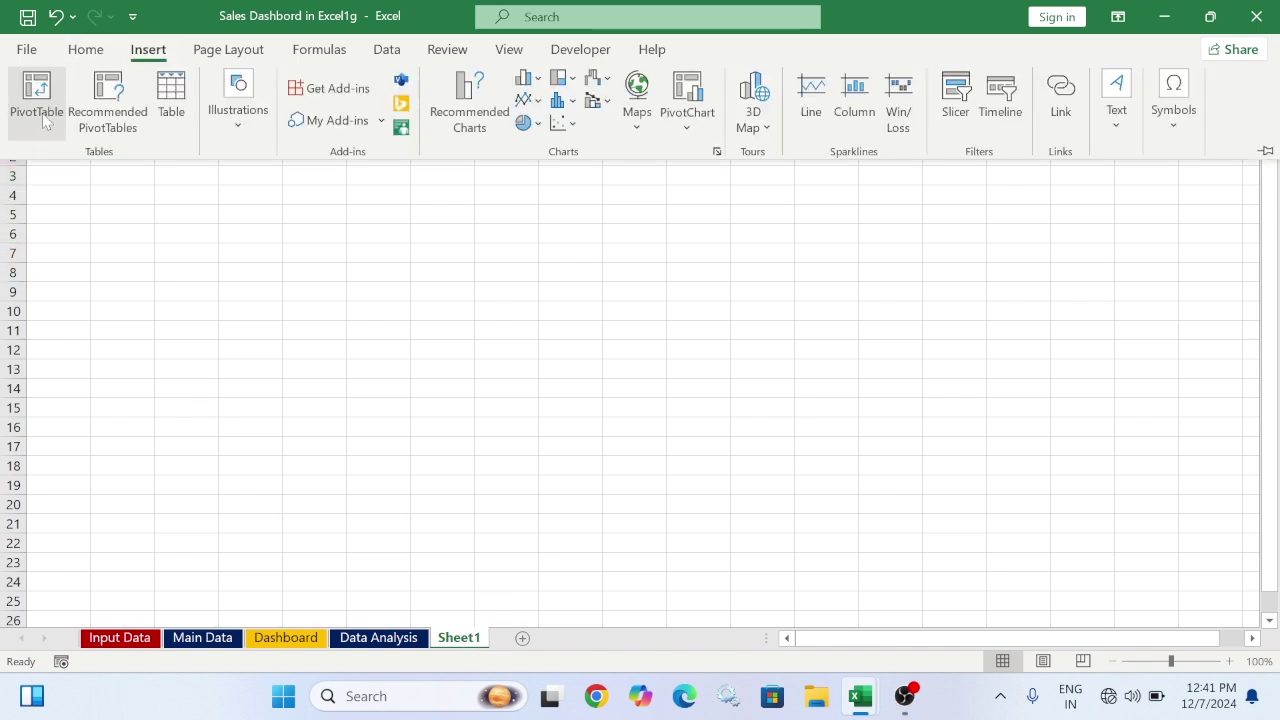
left_click(38, 100)
left_click(1100, 316)
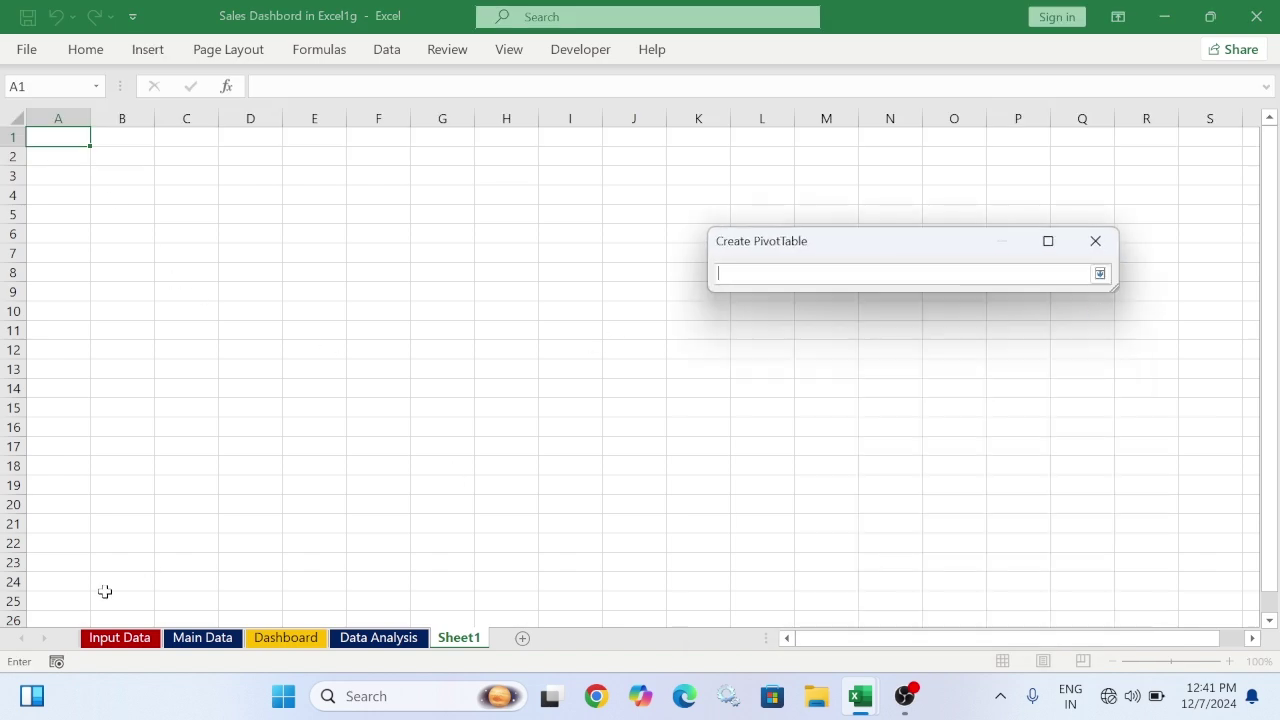
left_click(120, 638)
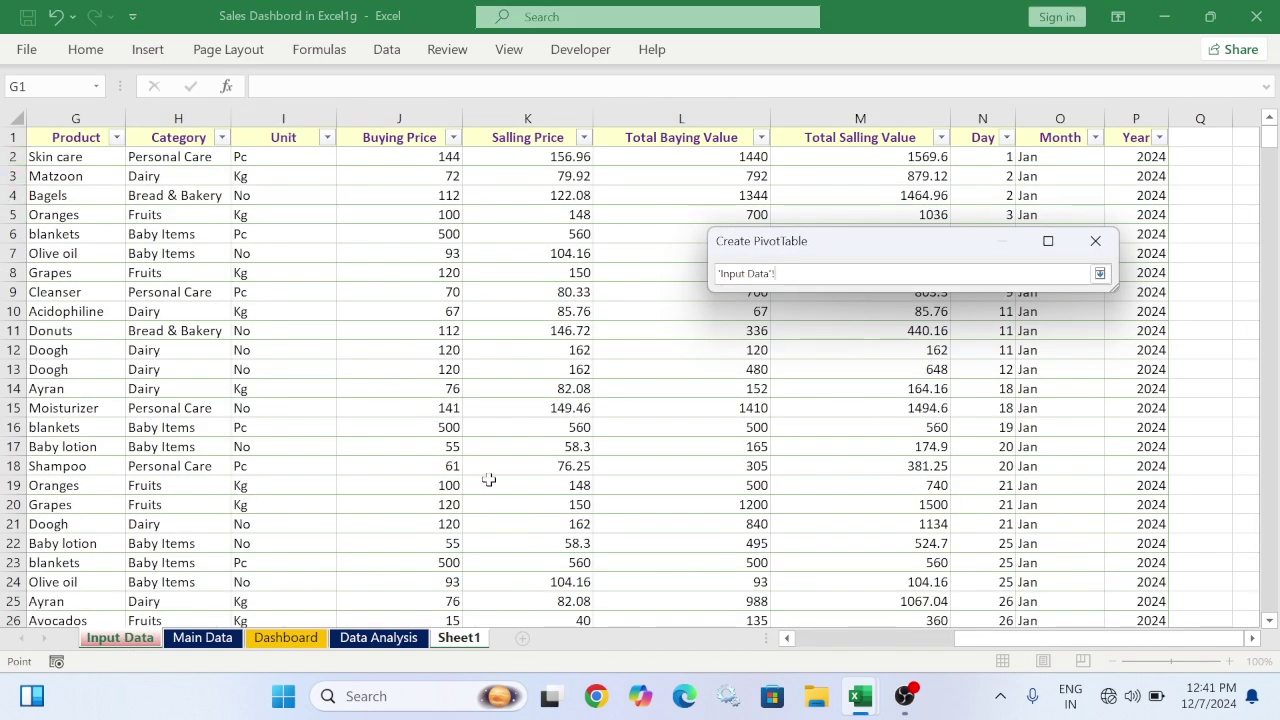
left_click_drag(1003, 640, 797, 640)
left_click(37, 144)
key("ctrl+shift+End")
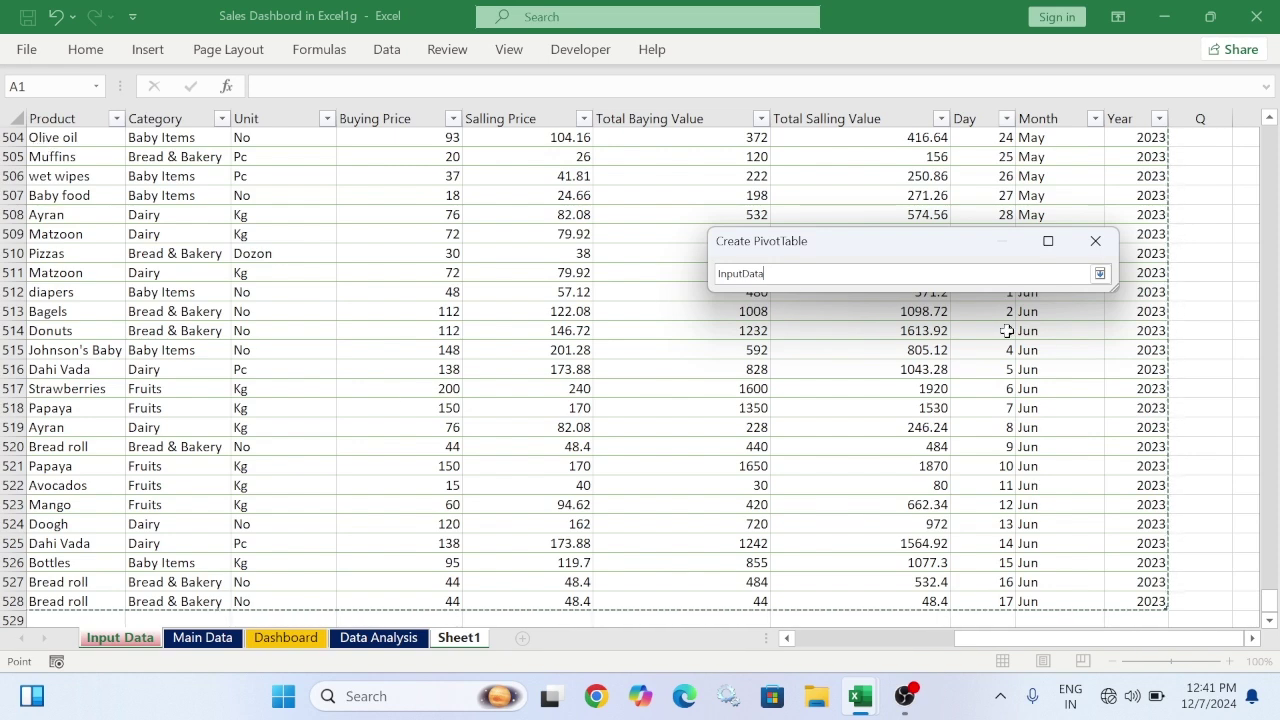
left_click(1099, 273)
left_click(977, 575)
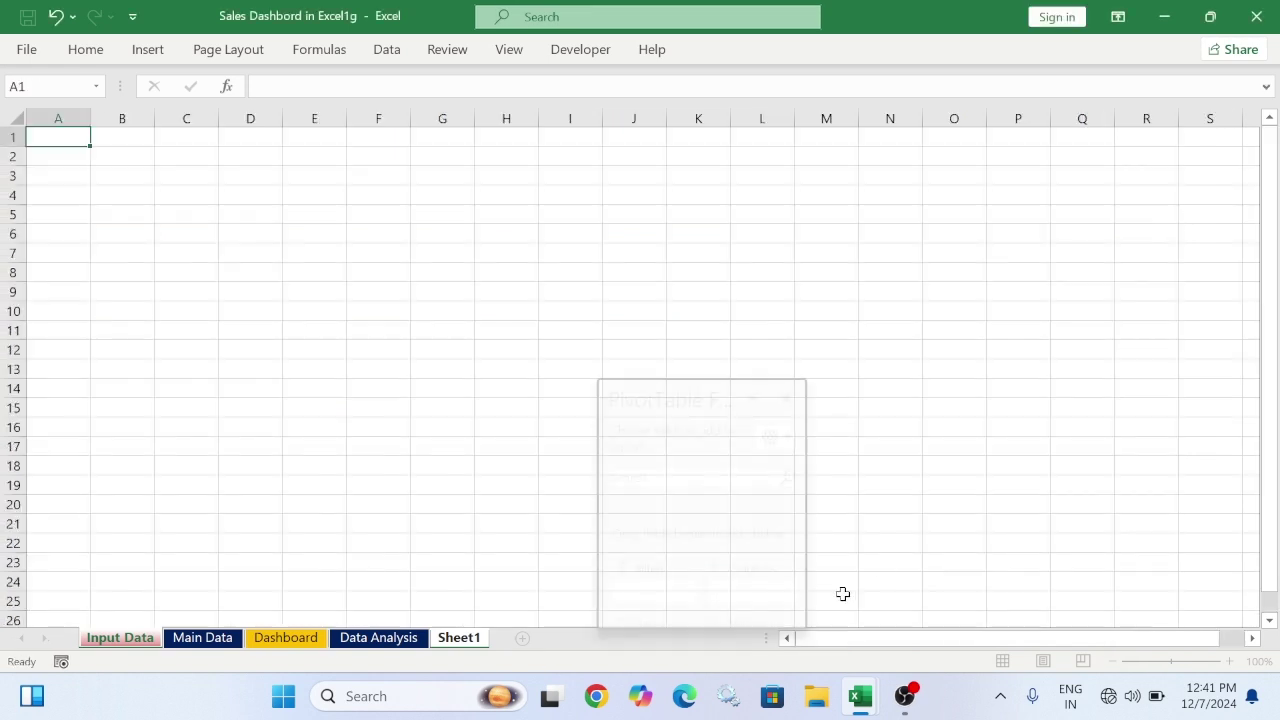
Switch the empty PivotTable to the classic PivotTable layout in its display options
right_click(129, 211)
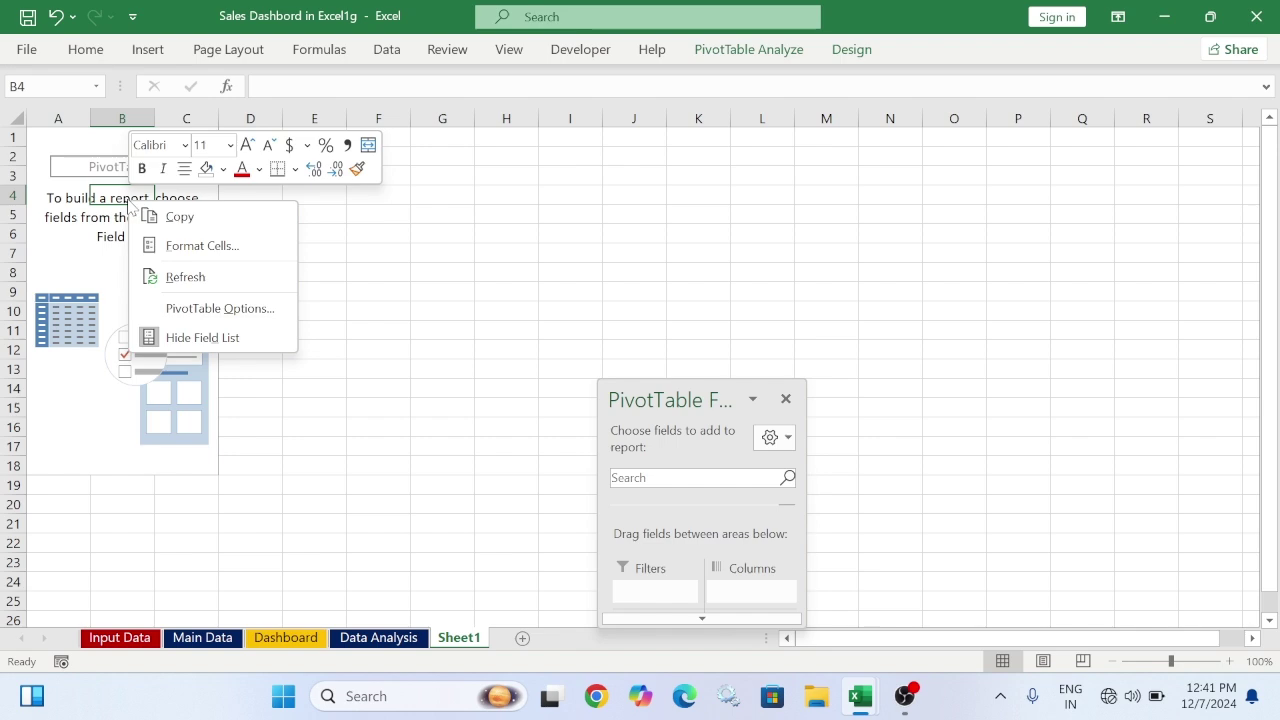
left_click(240, 306)
left_click(362, 136)
left_click(106, 295)
left_click(296, 541)
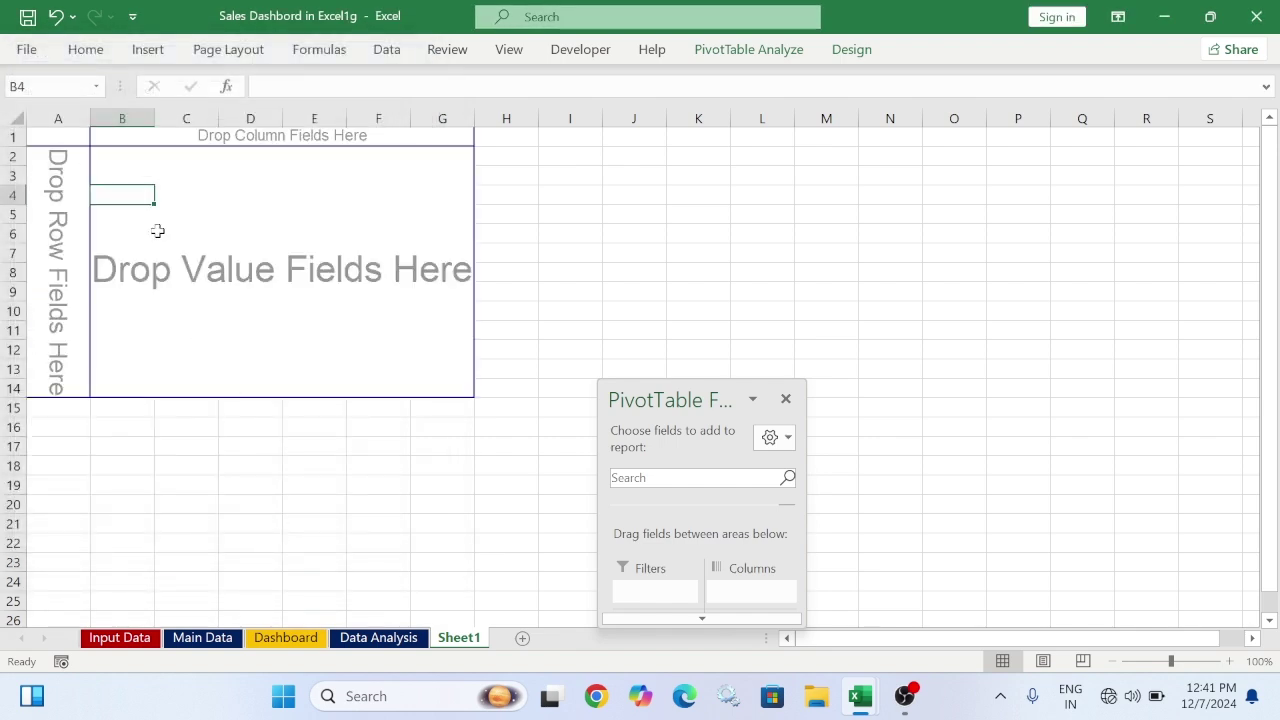
Enlarge the PivotTable field list, add Day to the rows and Total Selling Value to the values
left_click_drag(685, 400, 894, 50)
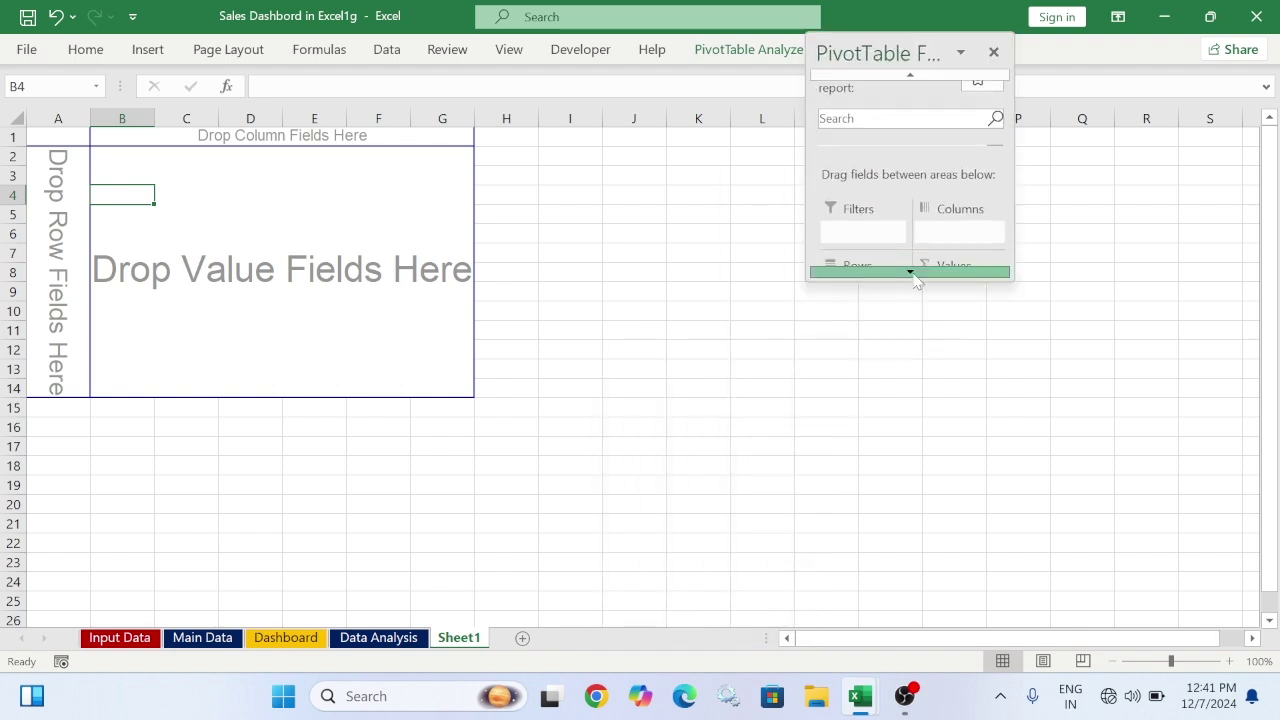
left_click_drag(912, 280, 927, 668)
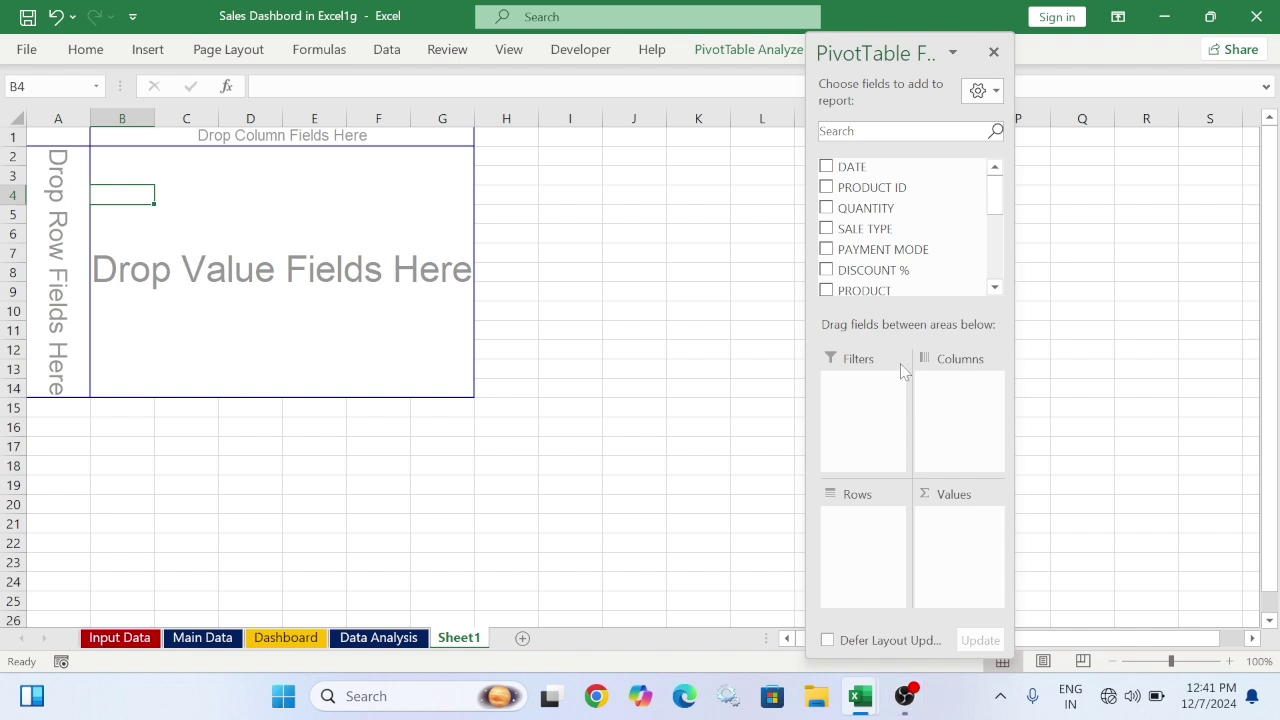
scroll(873, 195, "down", 5)
left_click_drag(866, 217, 836, 560)
left_click_drag(886, 195, 955, 528)
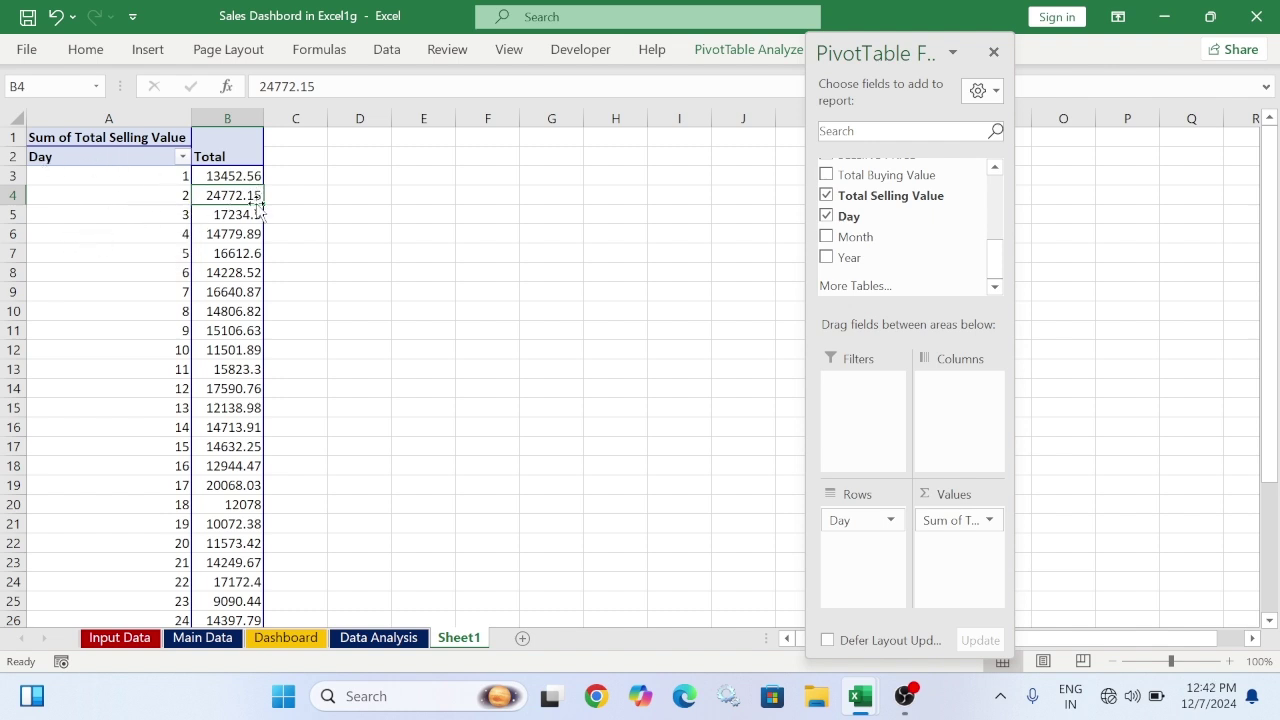
Remove the Grand Total row from the end of the Day PivotTable
scroll(243, 440, "down", 7)
scroll(248, 446, "up", 3)
scroll(251, 446, "down", 1)
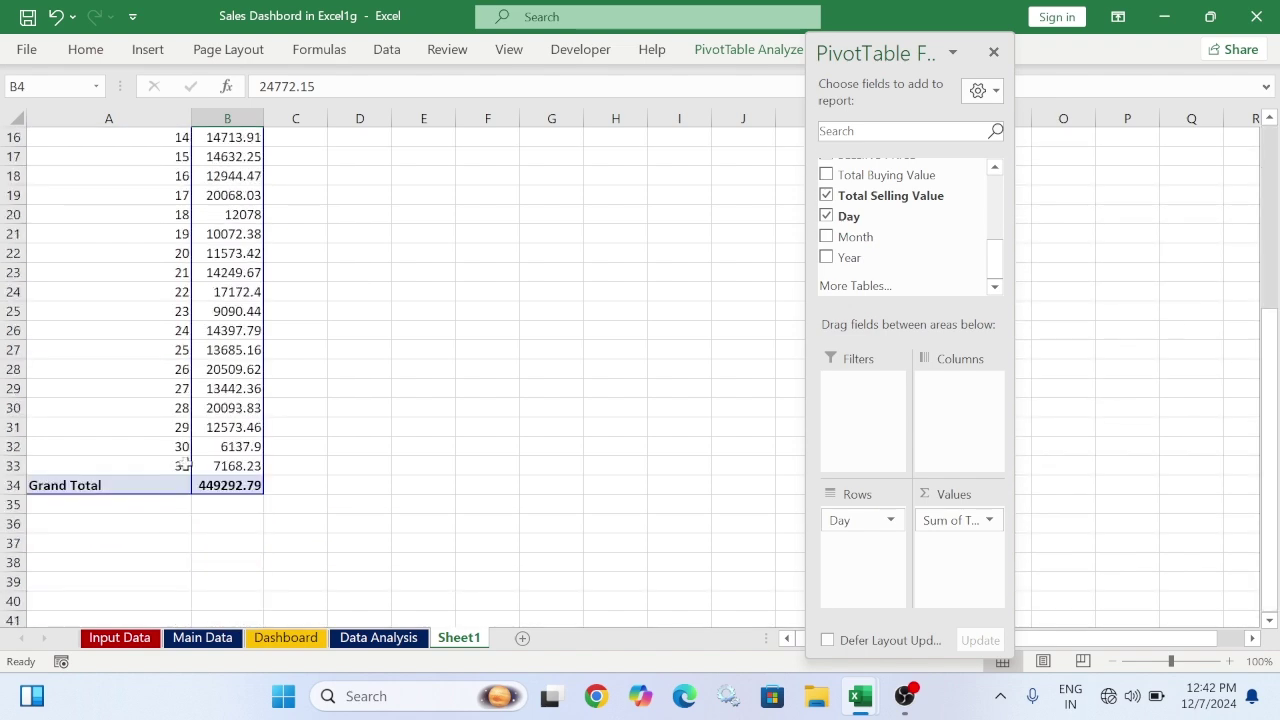
right_click(115, 477)
left_click(180, 349)
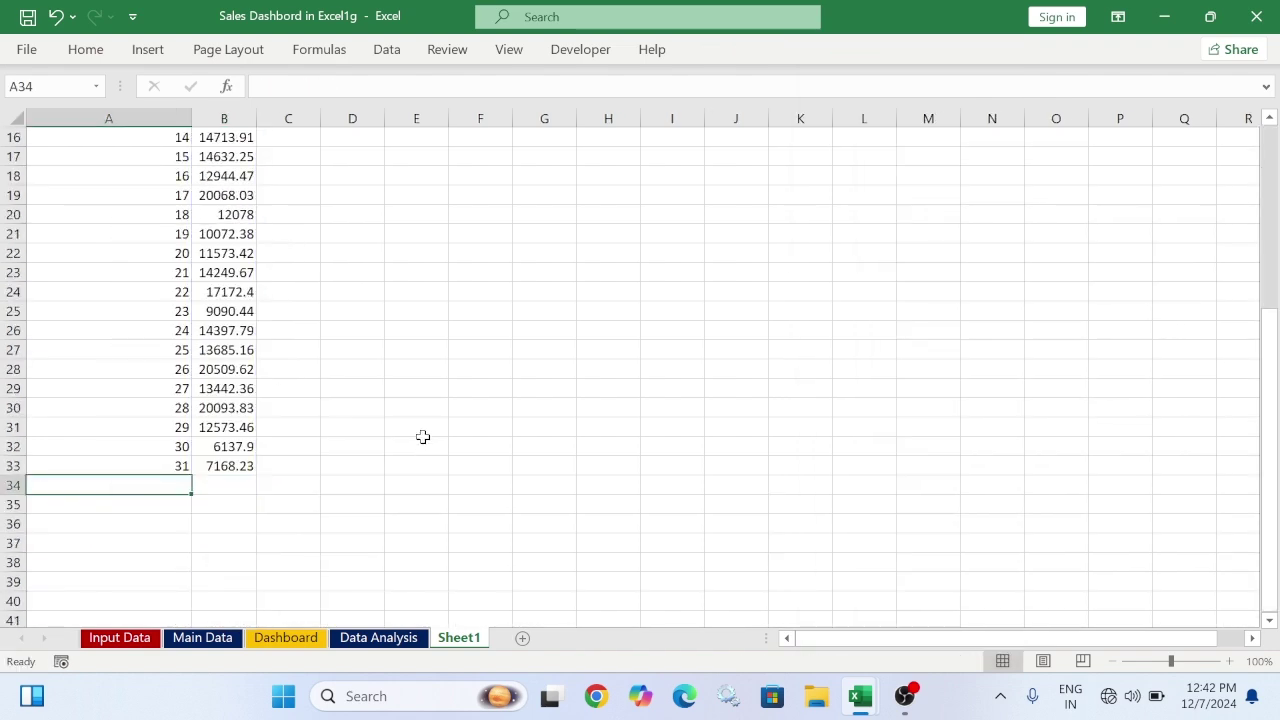
Copy the Day PivotTable in columns A:B and paste the copy at cell D1
scroll(423, 438, "up", 5)
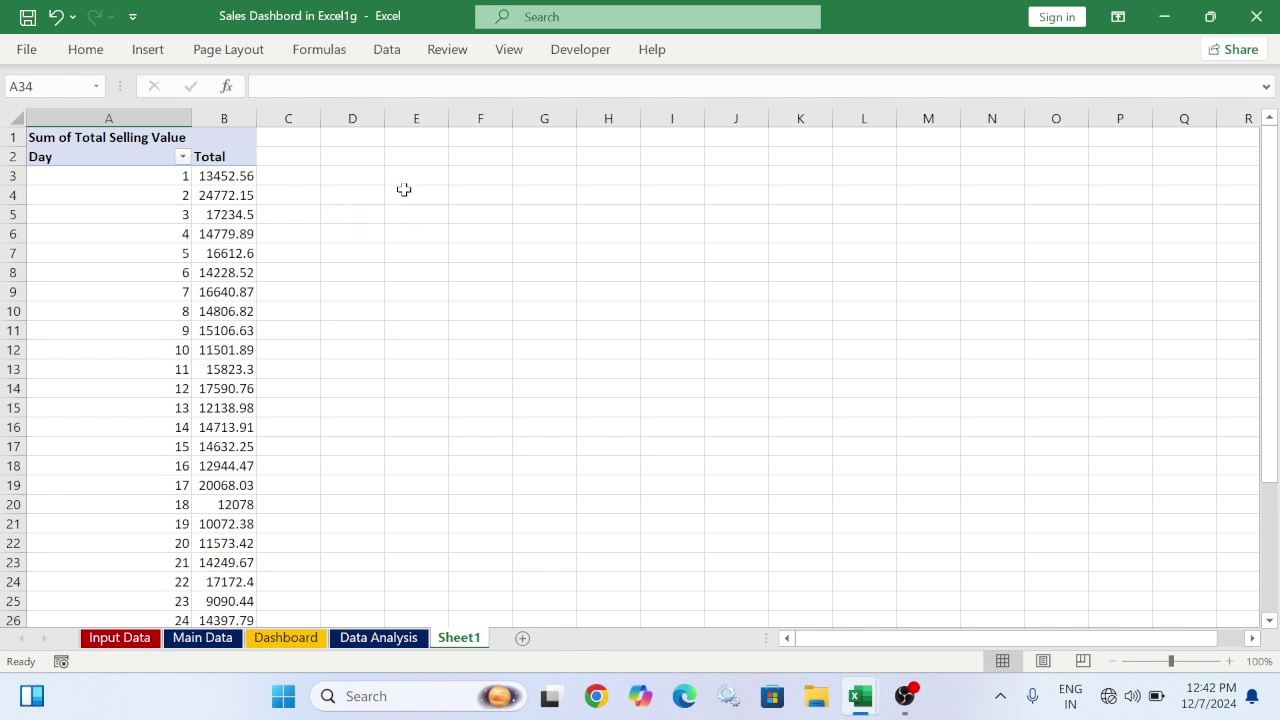
left_click_drag(66, 120, 226, 118)
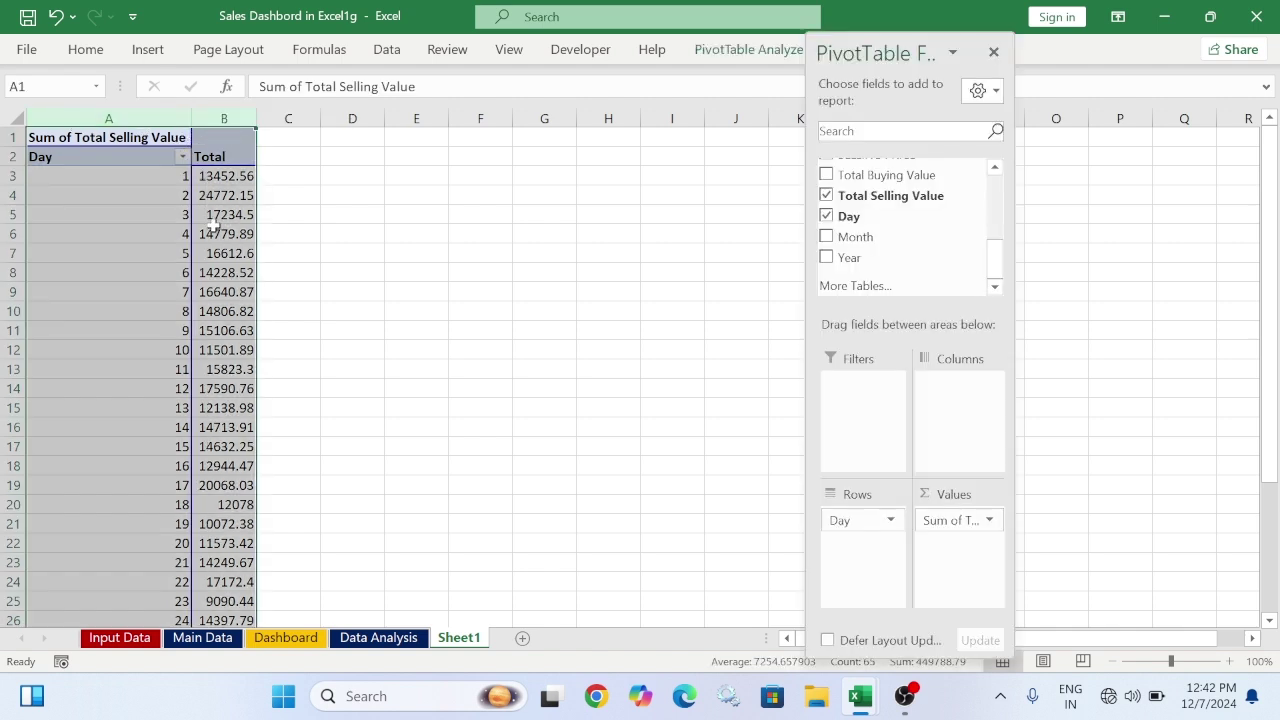
key("ctrl+c")
left_click(348, 137)
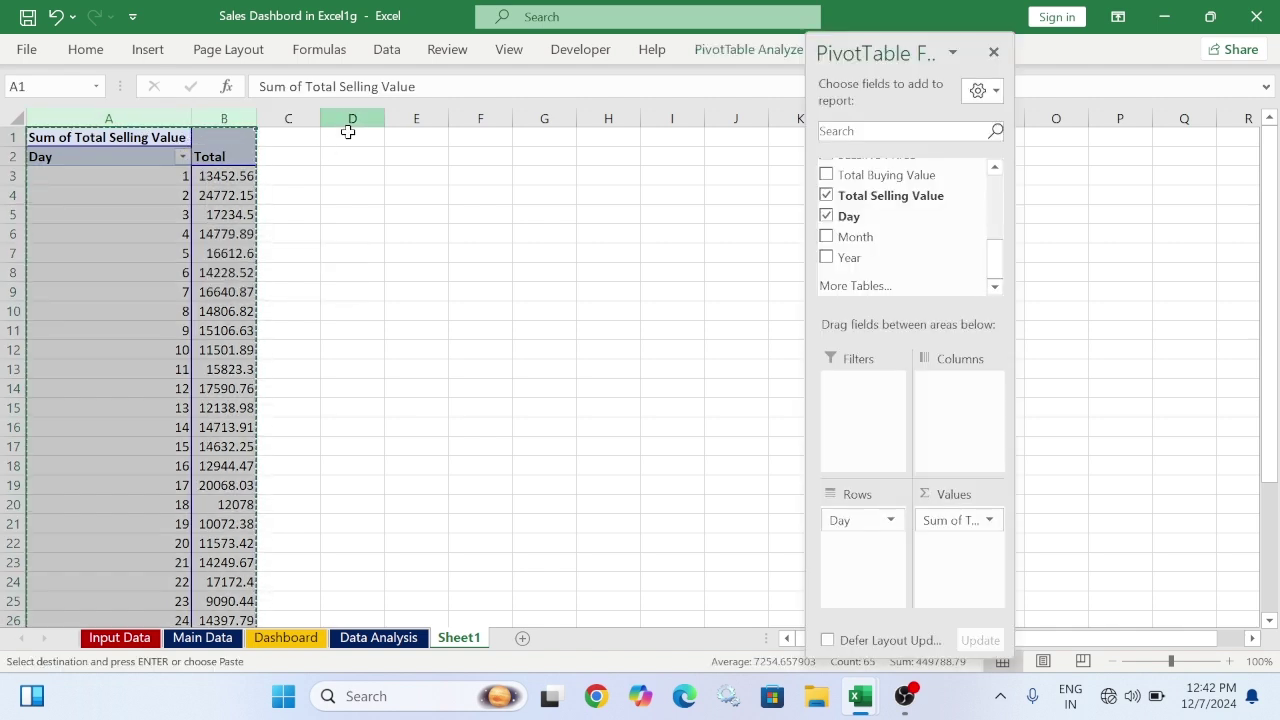
key("ctrl+v")
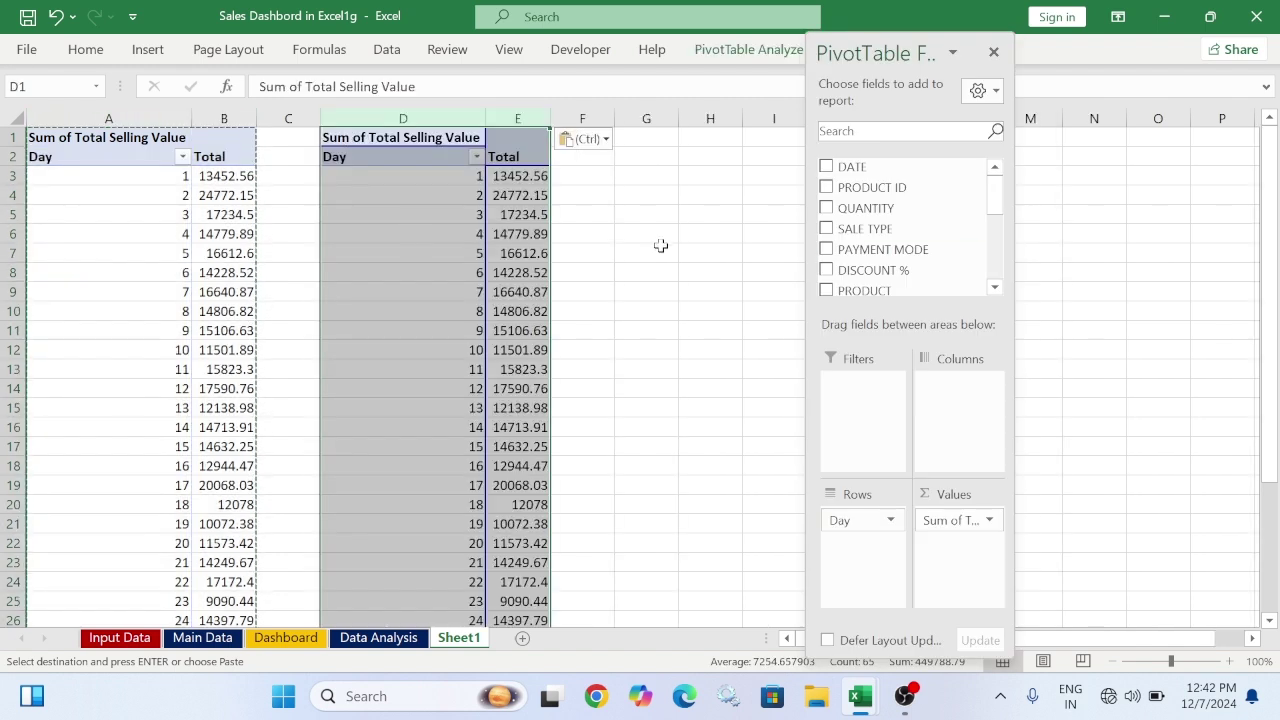
In the PivotTable copy at D1, remove Day from the rows and add Total Buying Value to the values
left_click_drag(864, 525, 934, 251)
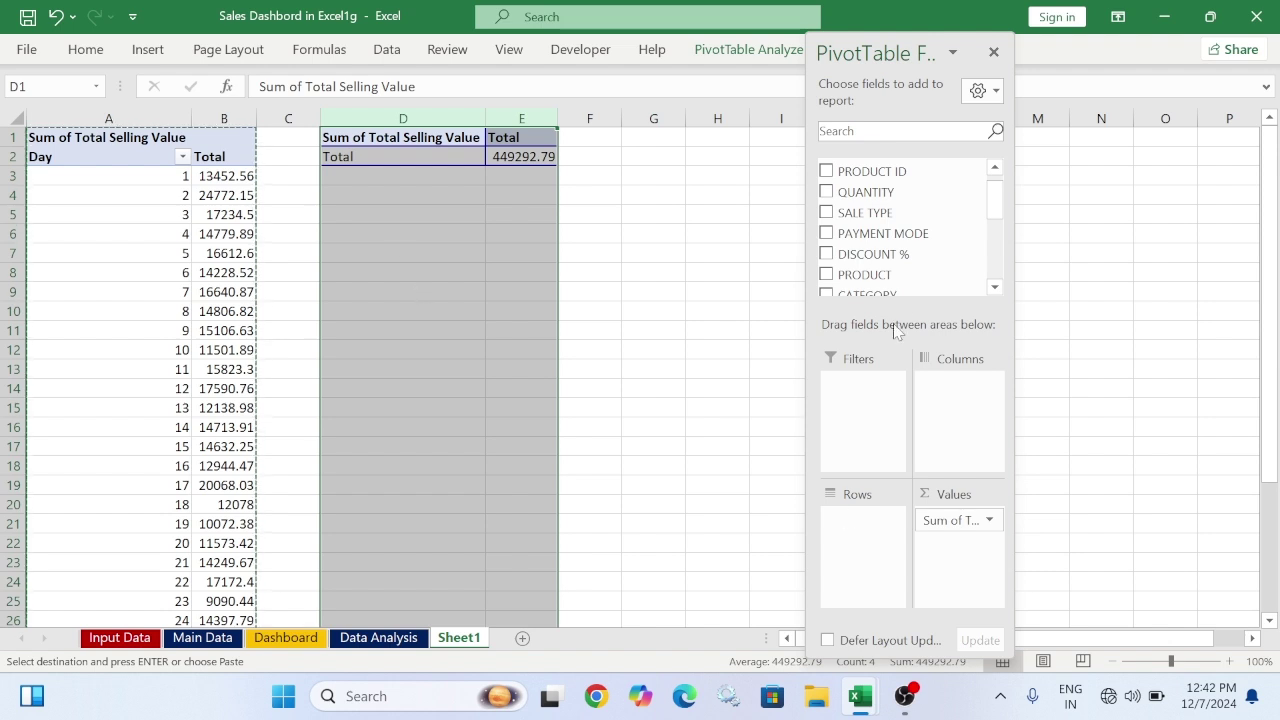
scroll(907, 250, "down", 3)
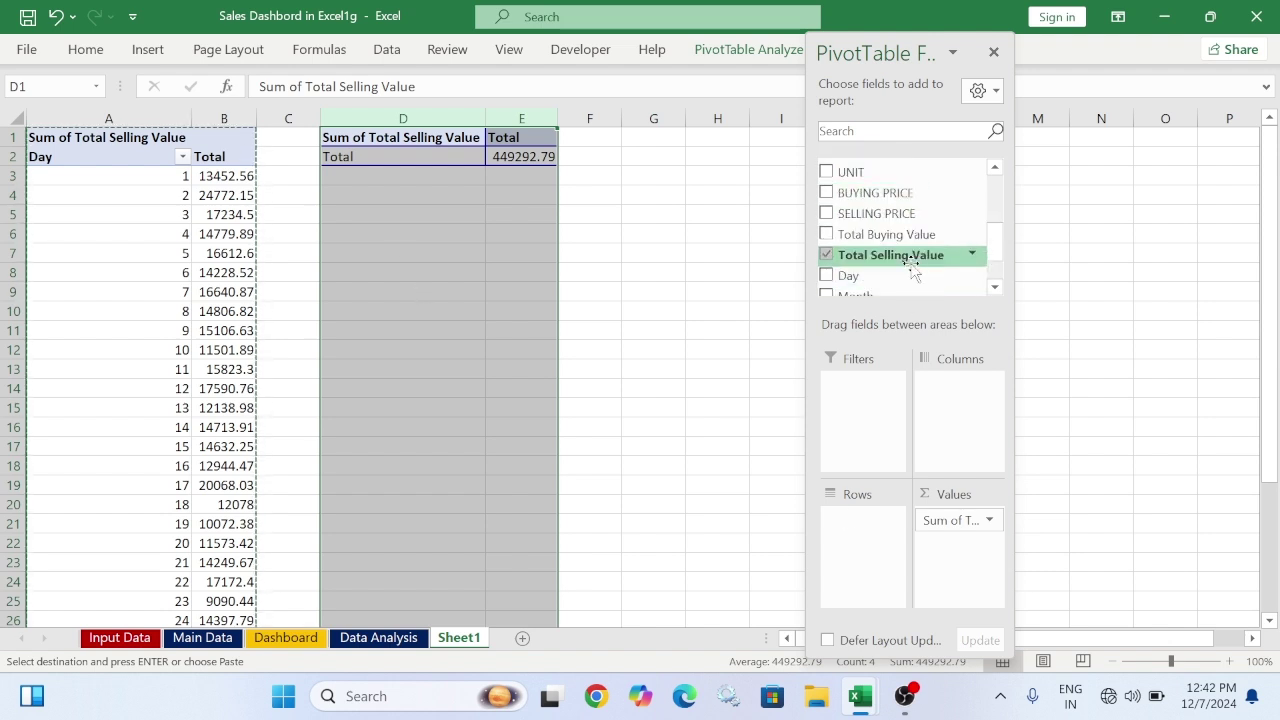
left_click_drag(890, 234, 950, 558)
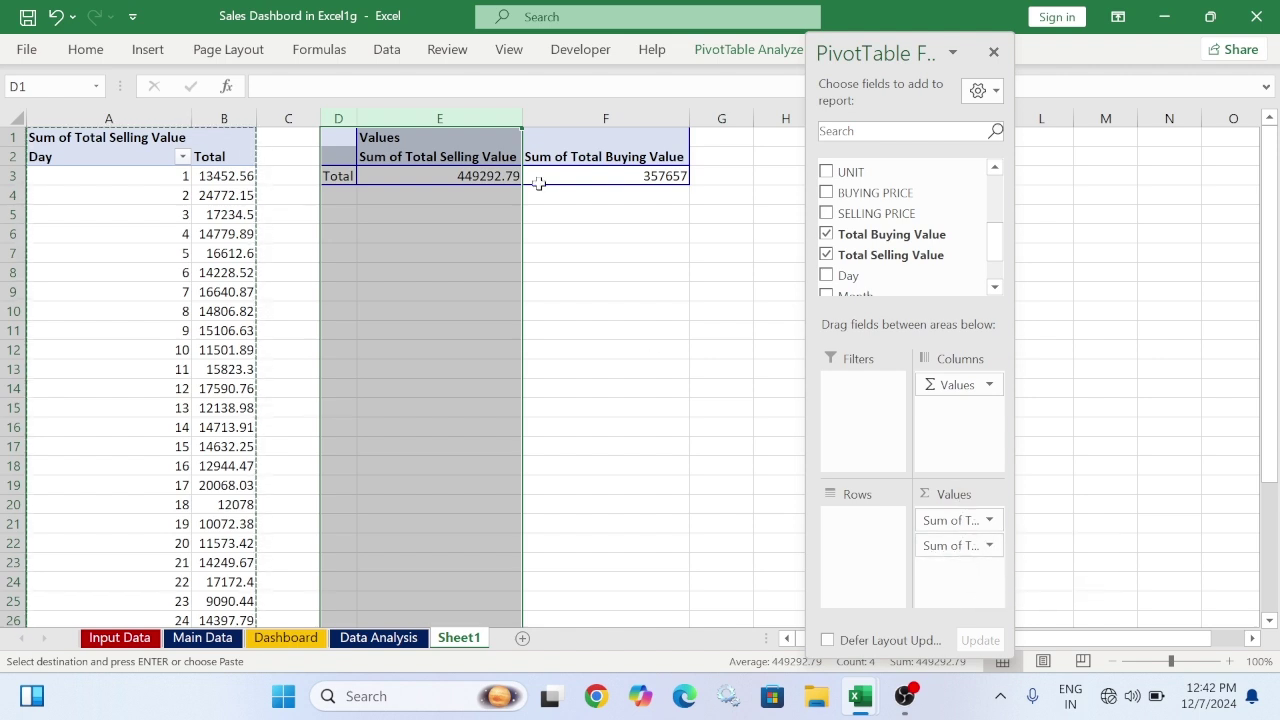
left_click(630, 291)
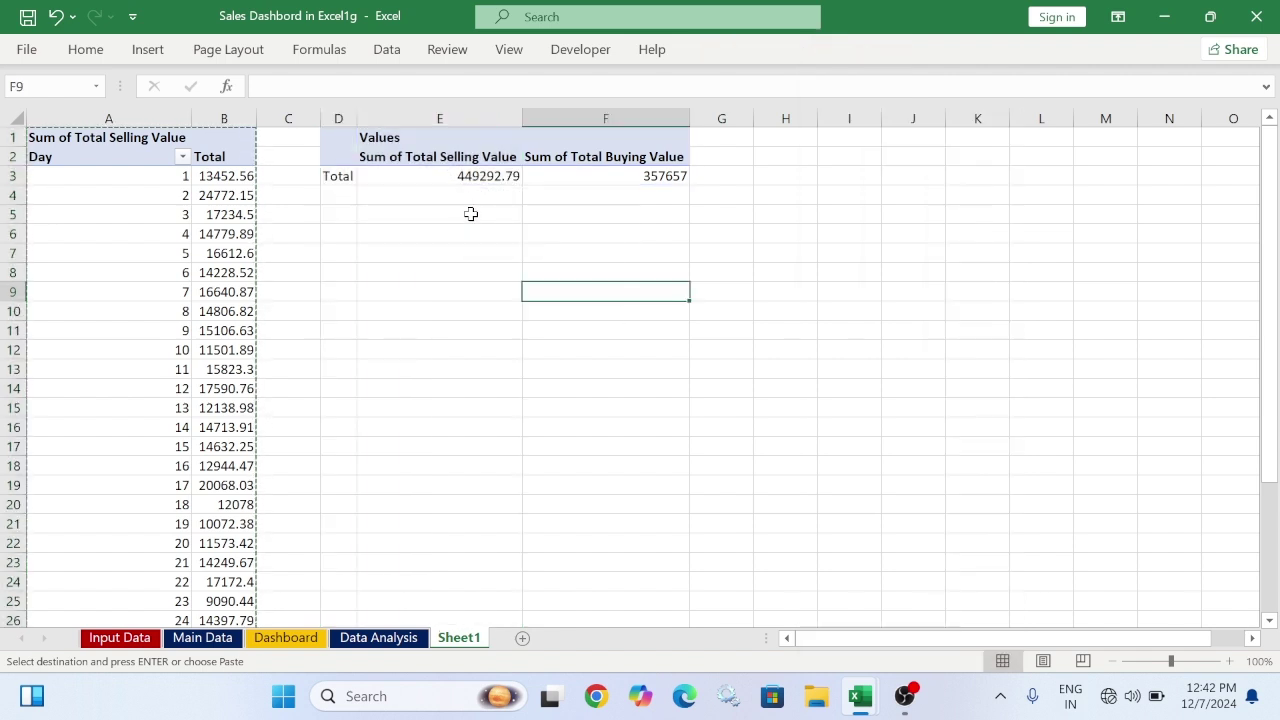
left_click(369, 178)
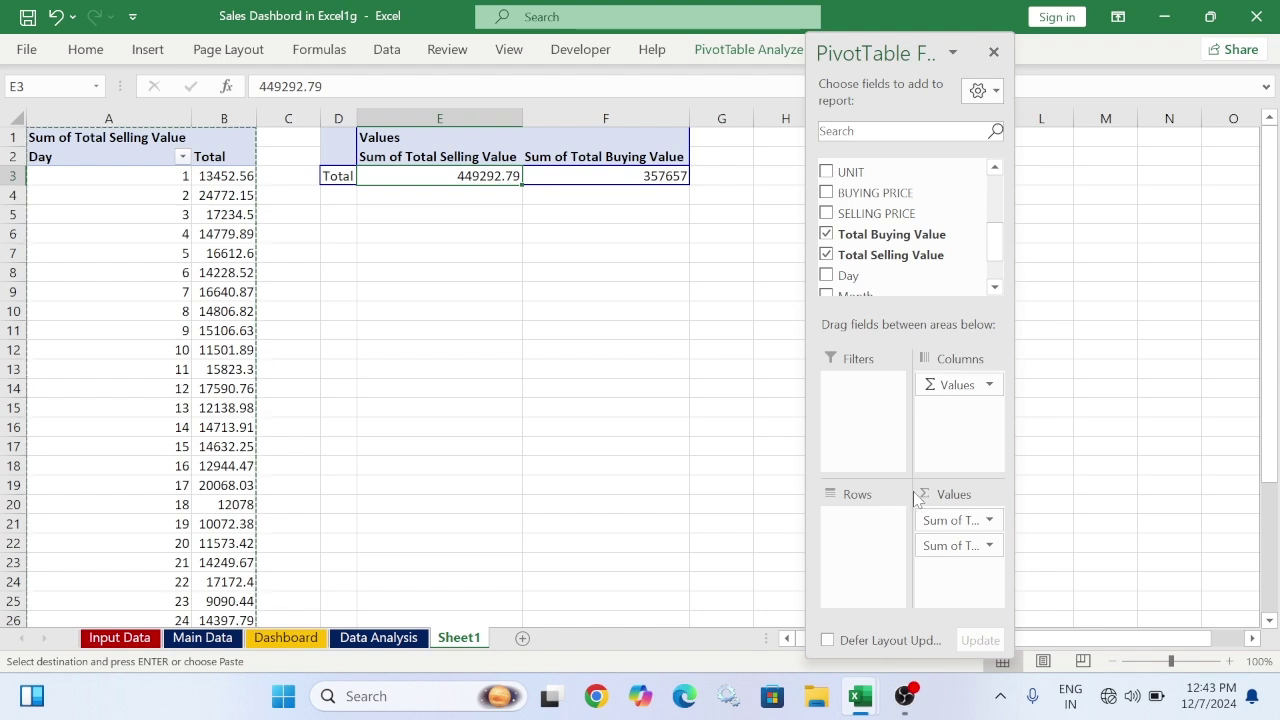
left_click(688, 489)
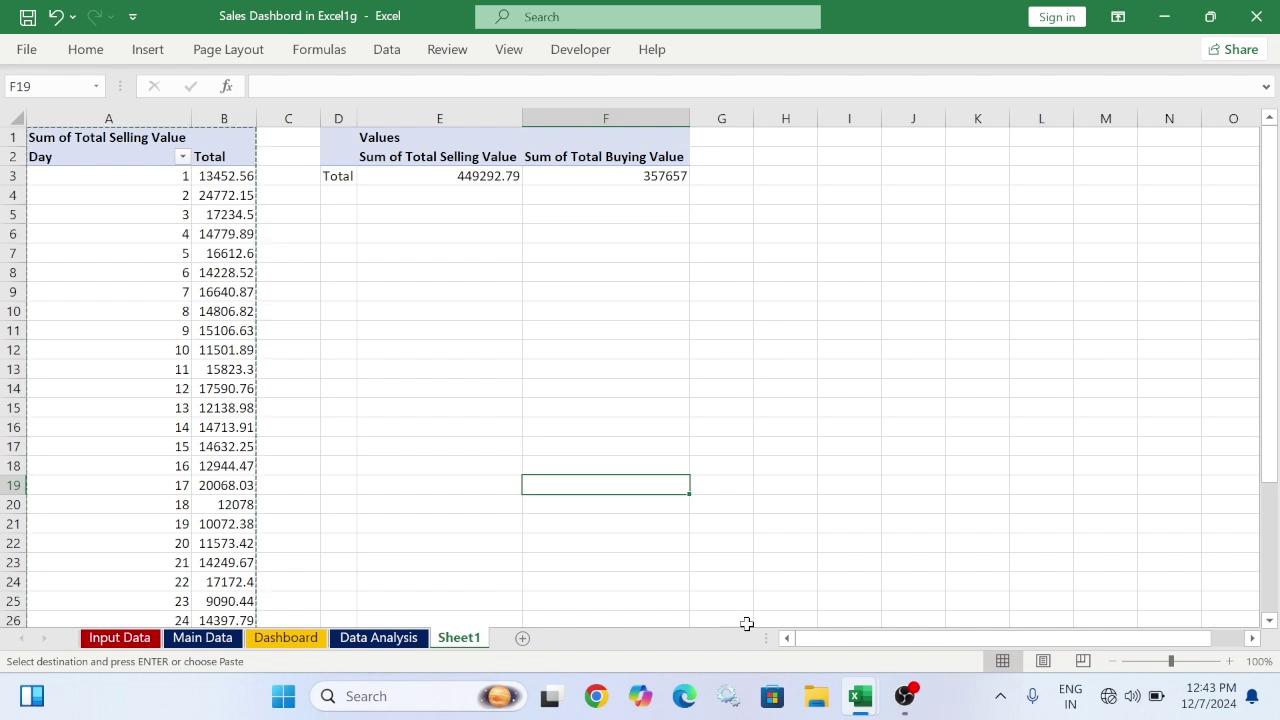
Copy the total selling and buying value PivotTable in columns D:F and paste the copy at cell H1
left_click_drag(340, 118, 580, 121)
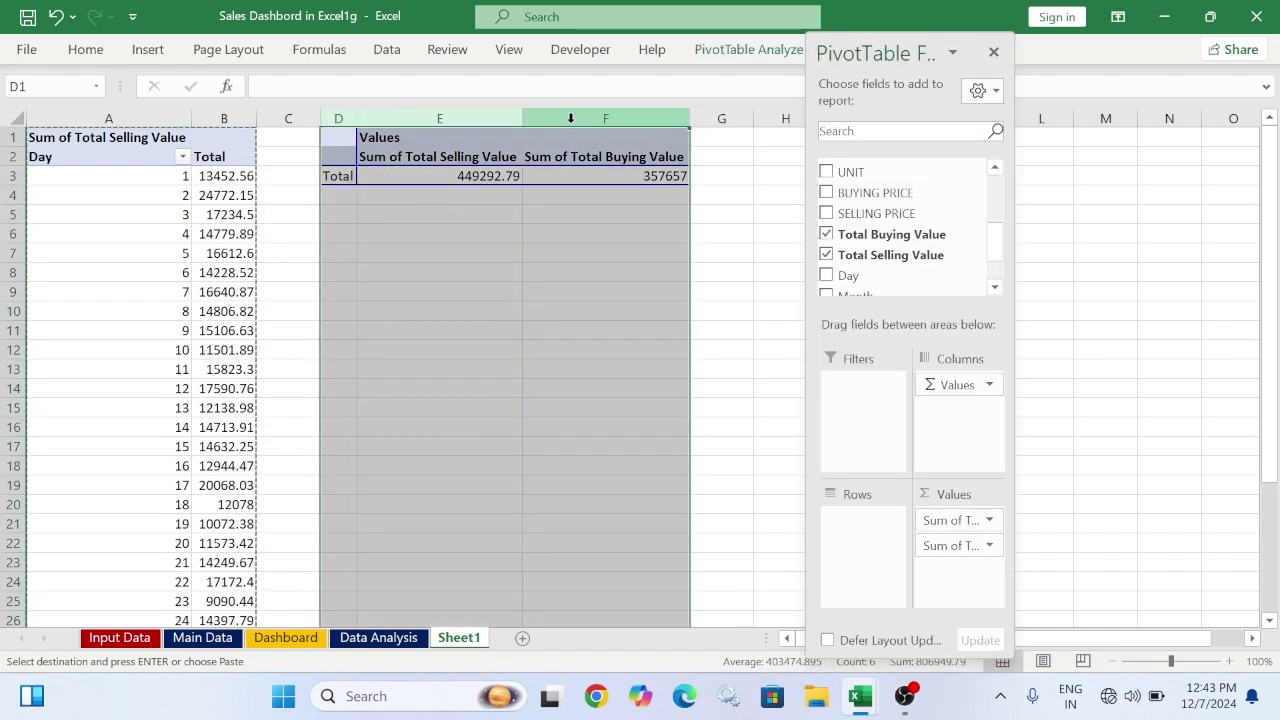
left_click(770, 140)
key("ctrl+v")
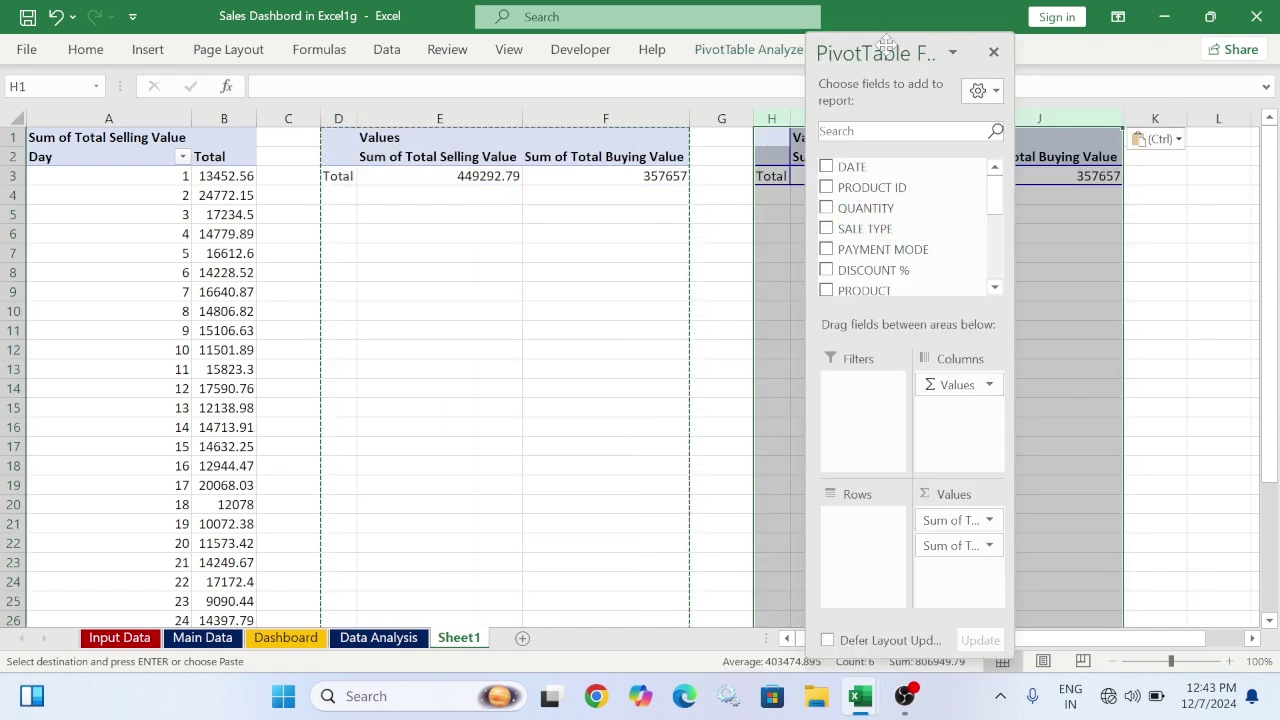
Add Month to the rows of the PivotTable copy at H1
left_click_drag(885, 50, 493, 3)
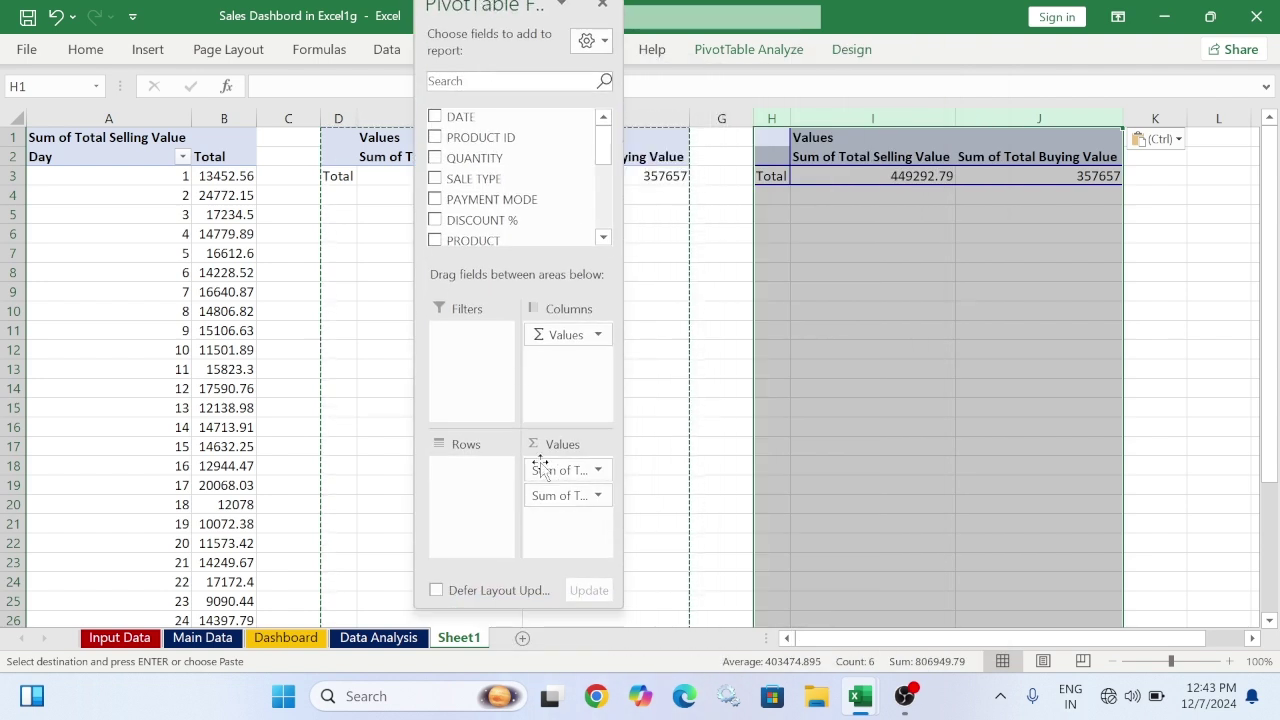
scroll(477, 222, "down", 3)
left_click_drag(474, 211, 474, 508)
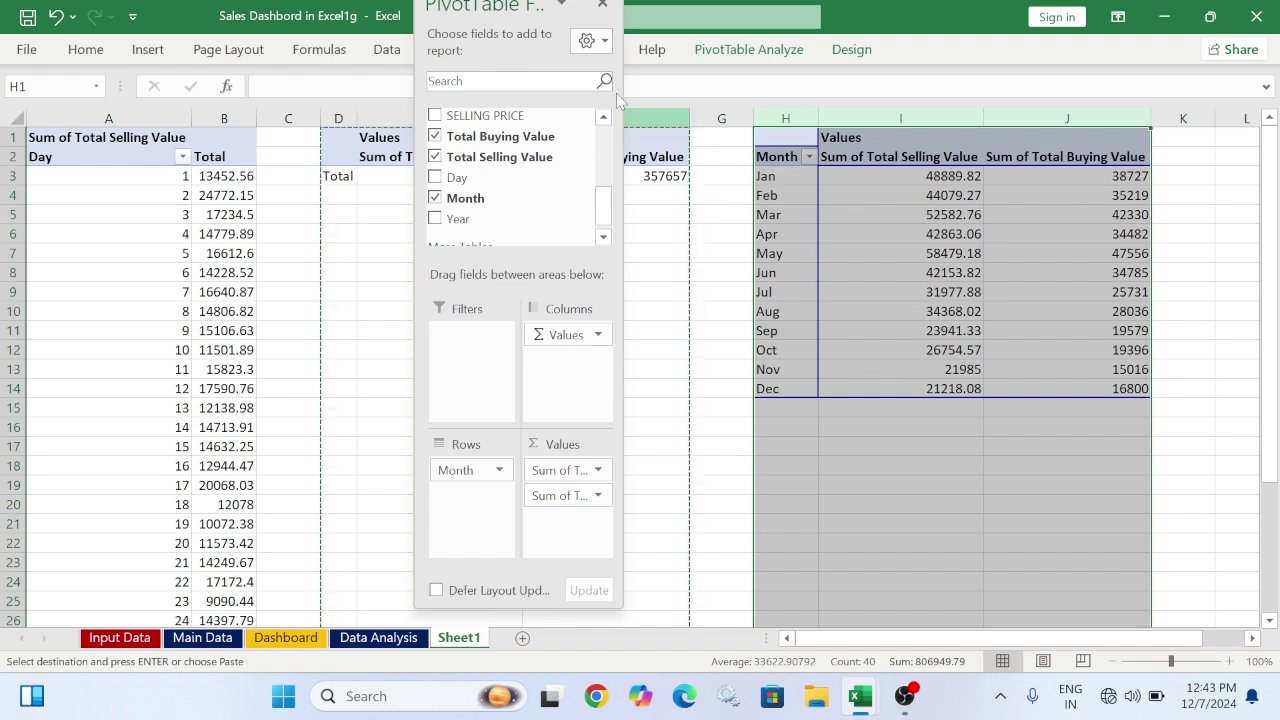
Copy the Month PivotTable in columns H:J and paste the copy at cell L1
left_click_drag(825, 640, 898, 646)
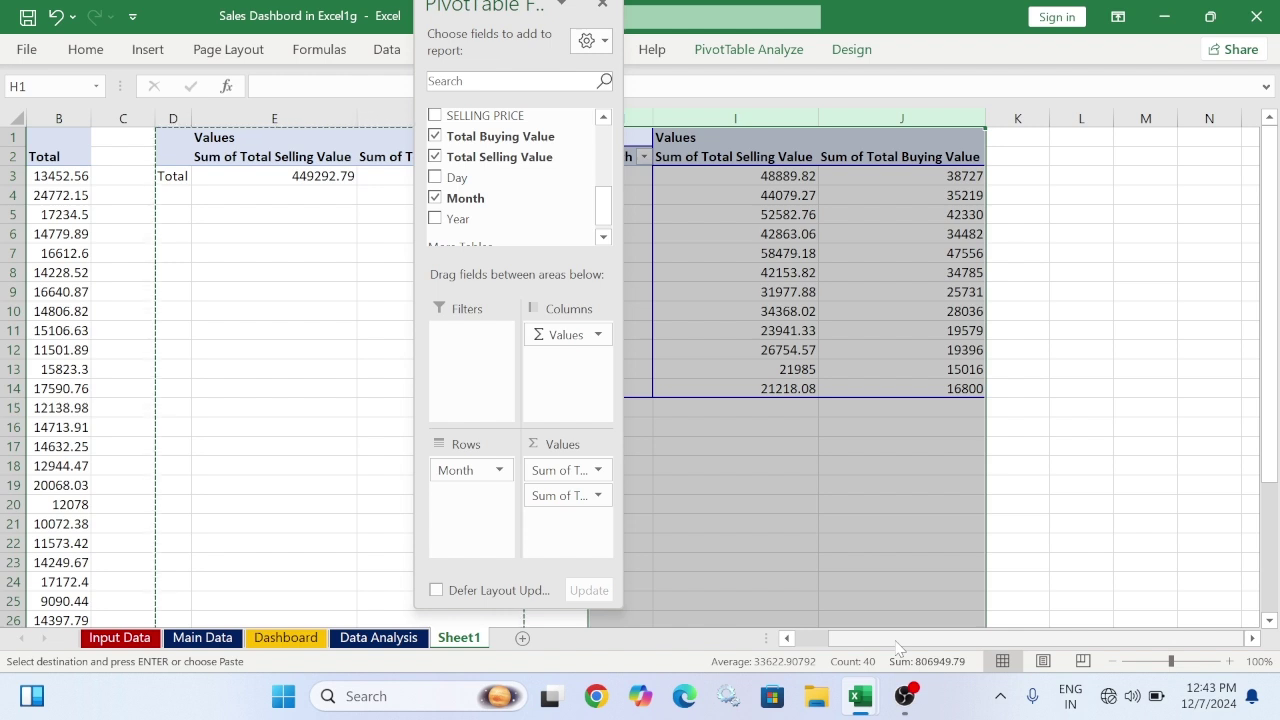
left_click_drag(530, 8, 362, 130)
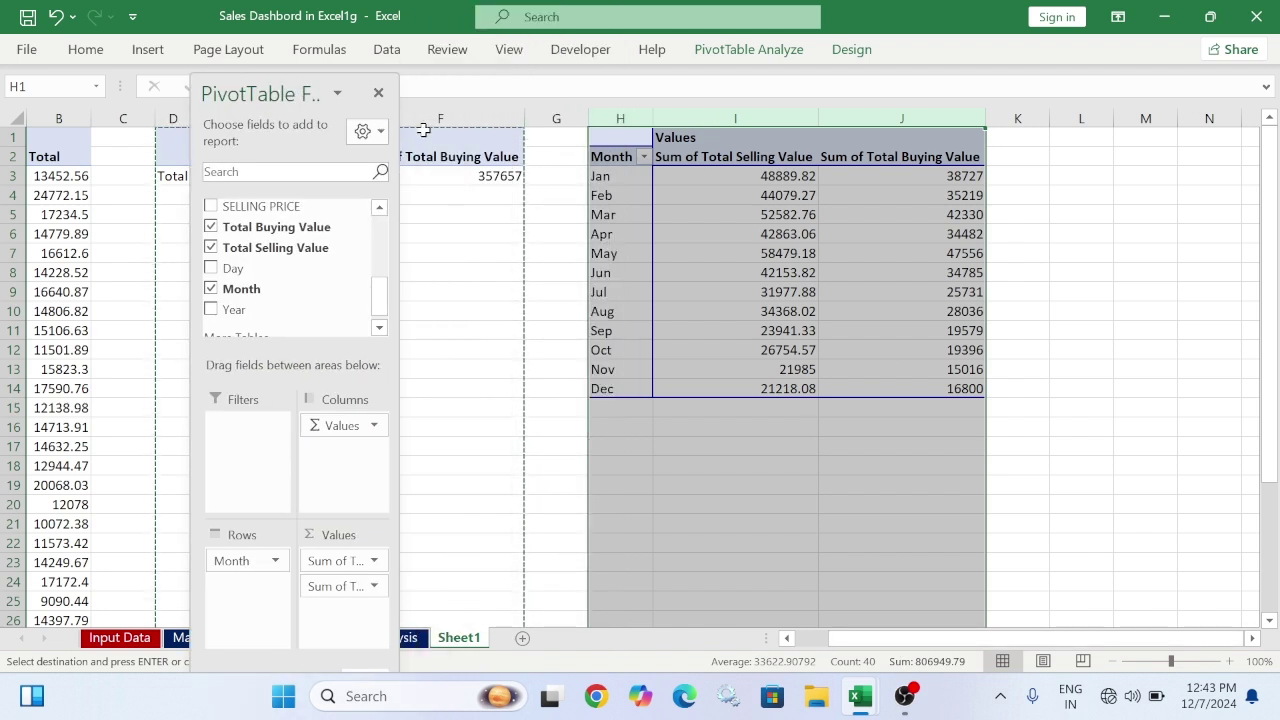
key("ctrl+c")
left_click(1078, 145)
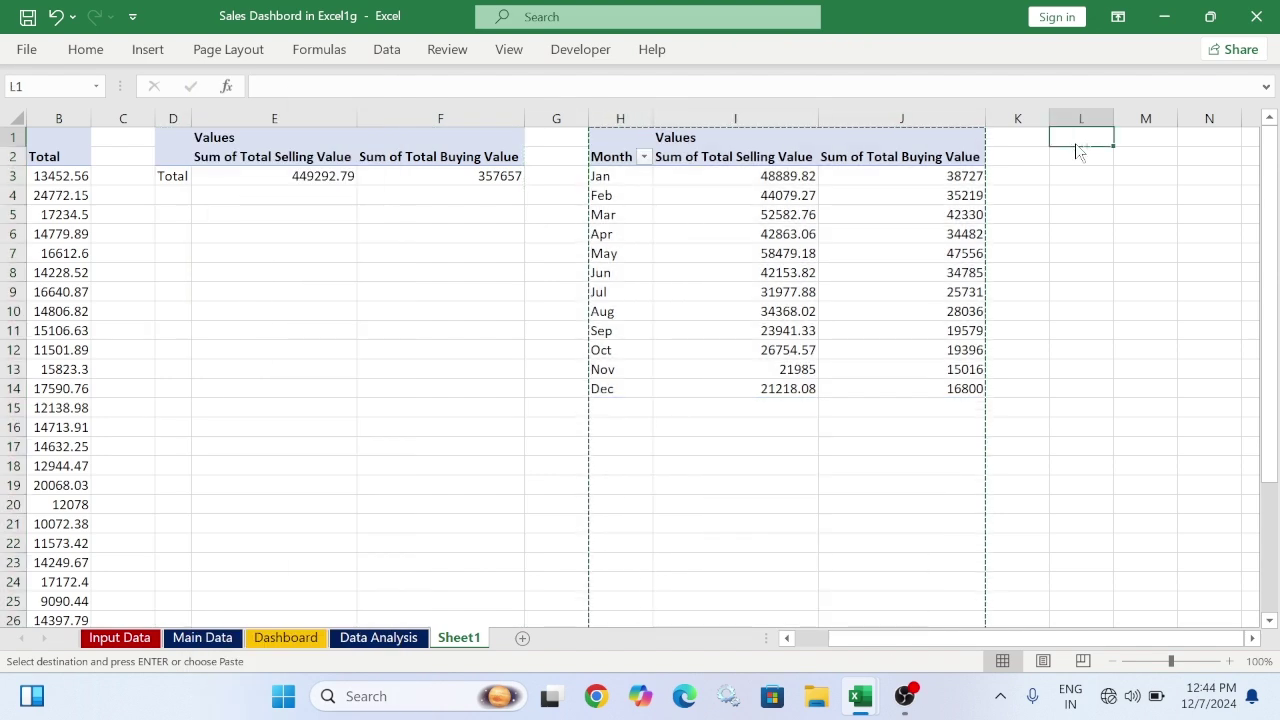
key("ctrl+v")
In the PivotTable copy at L1, replace Month in the rows with PRODUCT and UNIT
left_click_drag(1000, 638, 1063, 652)
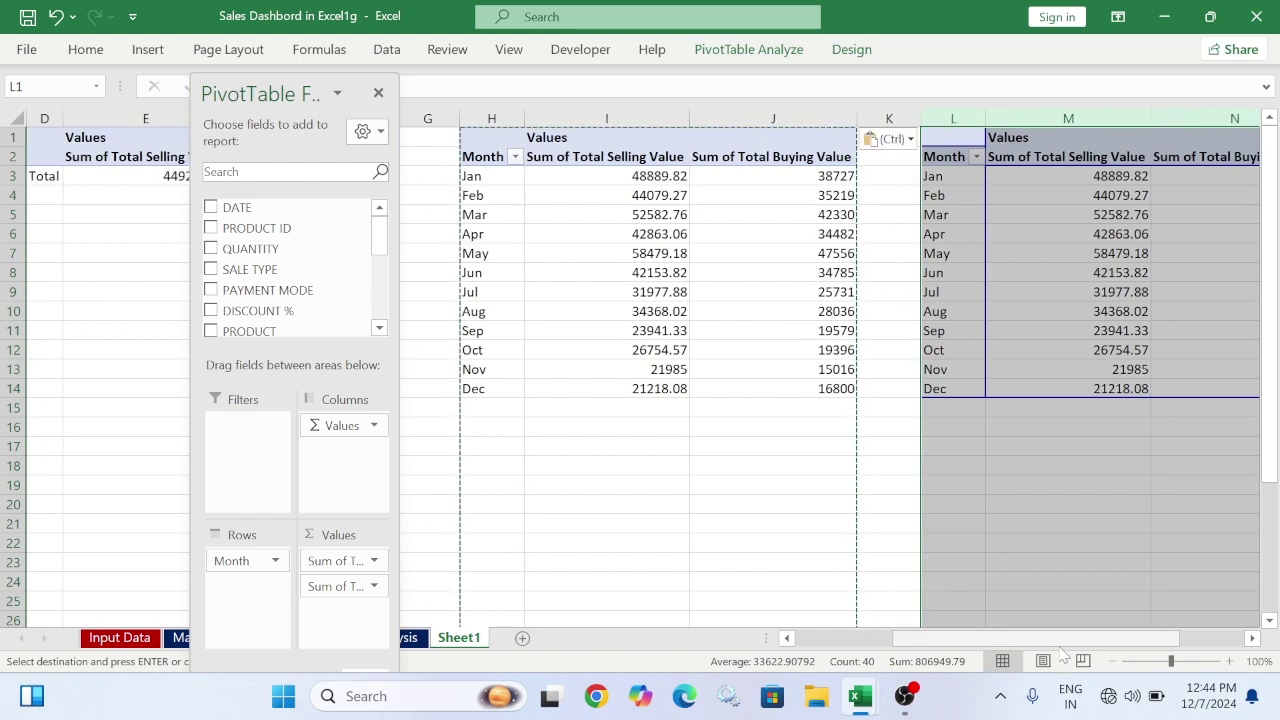
left_click_drag(268, 563, 300, 312)
left_click_drag(280, 267, 245, 565)
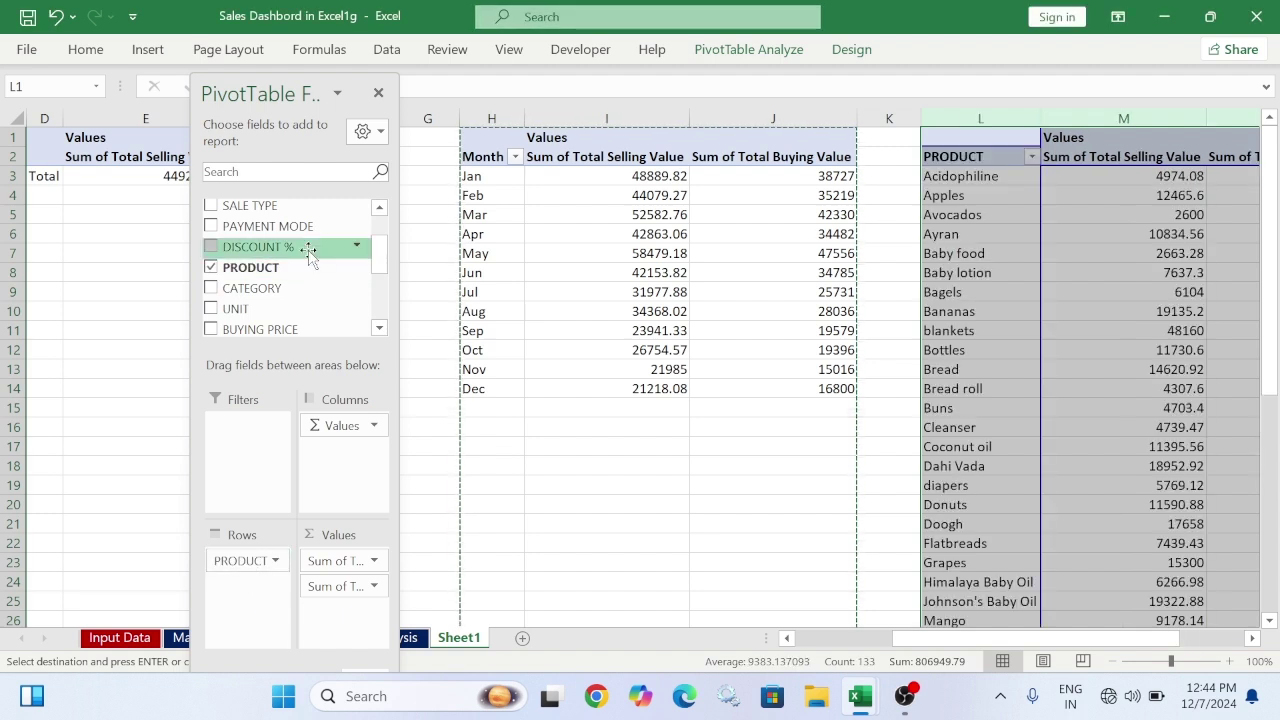
left_click_drag(237, 308, 256, 588)
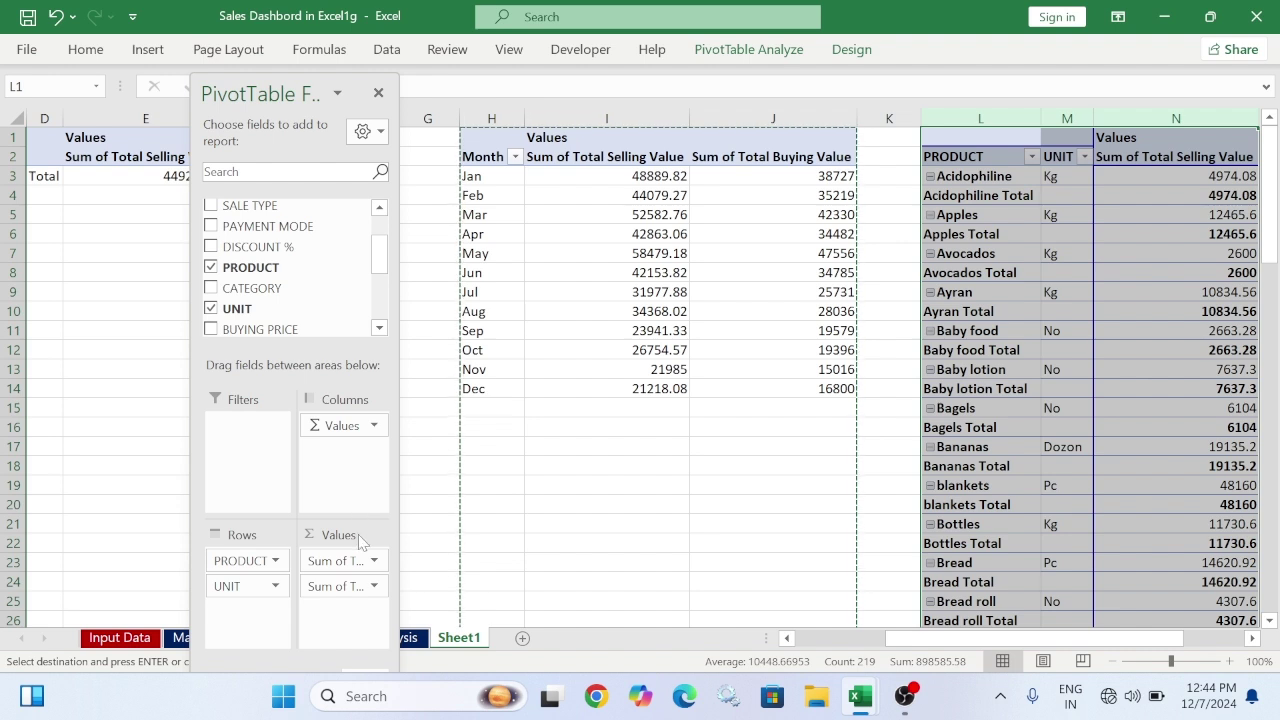
Replace Total Buying Value with QUANTITY in the values of the PRODUCT and UNIT PivotTable
left_click_drag(345, 586, 340, 292)
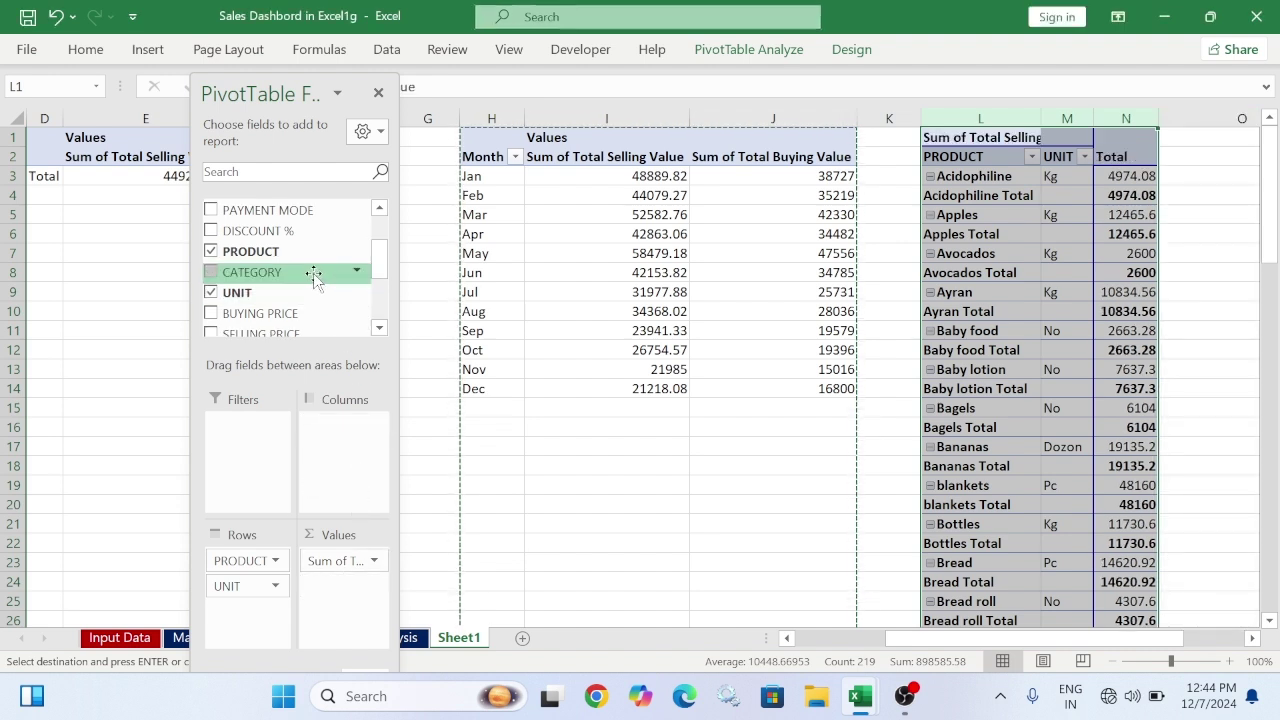
scroll(314, 288, "up", 1)
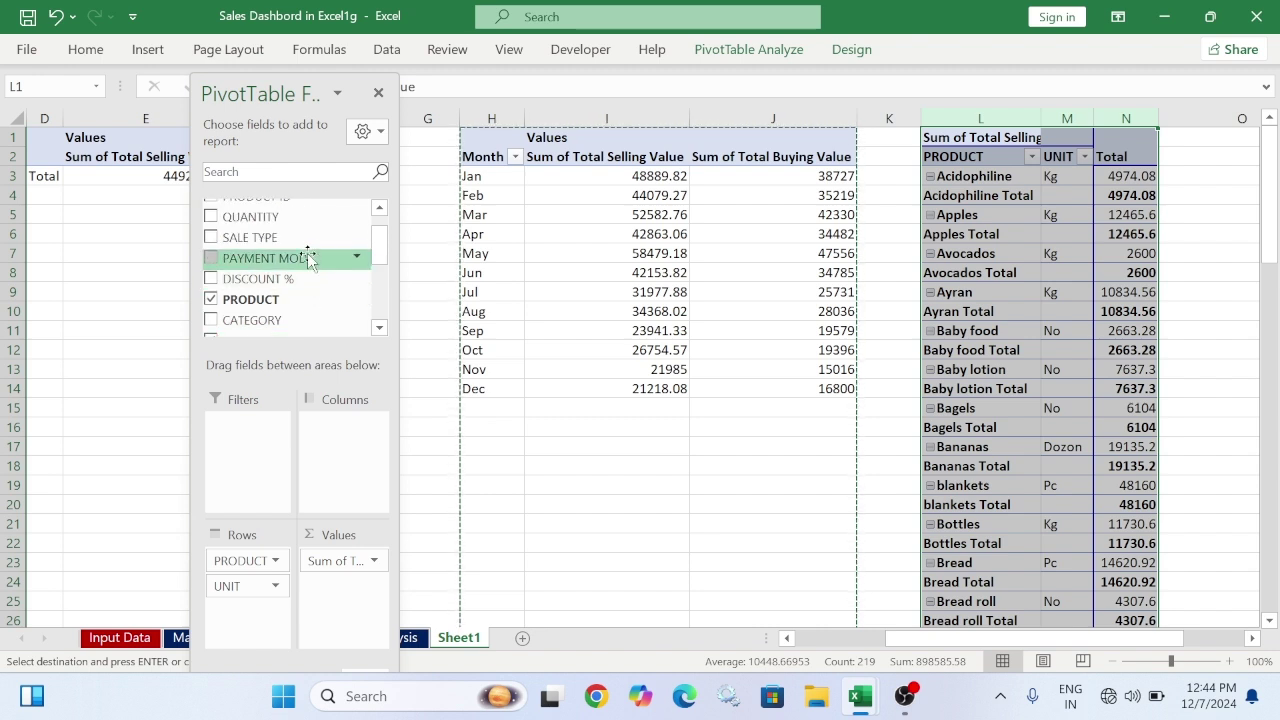
left_click_drag(297, 217, 345, 588)
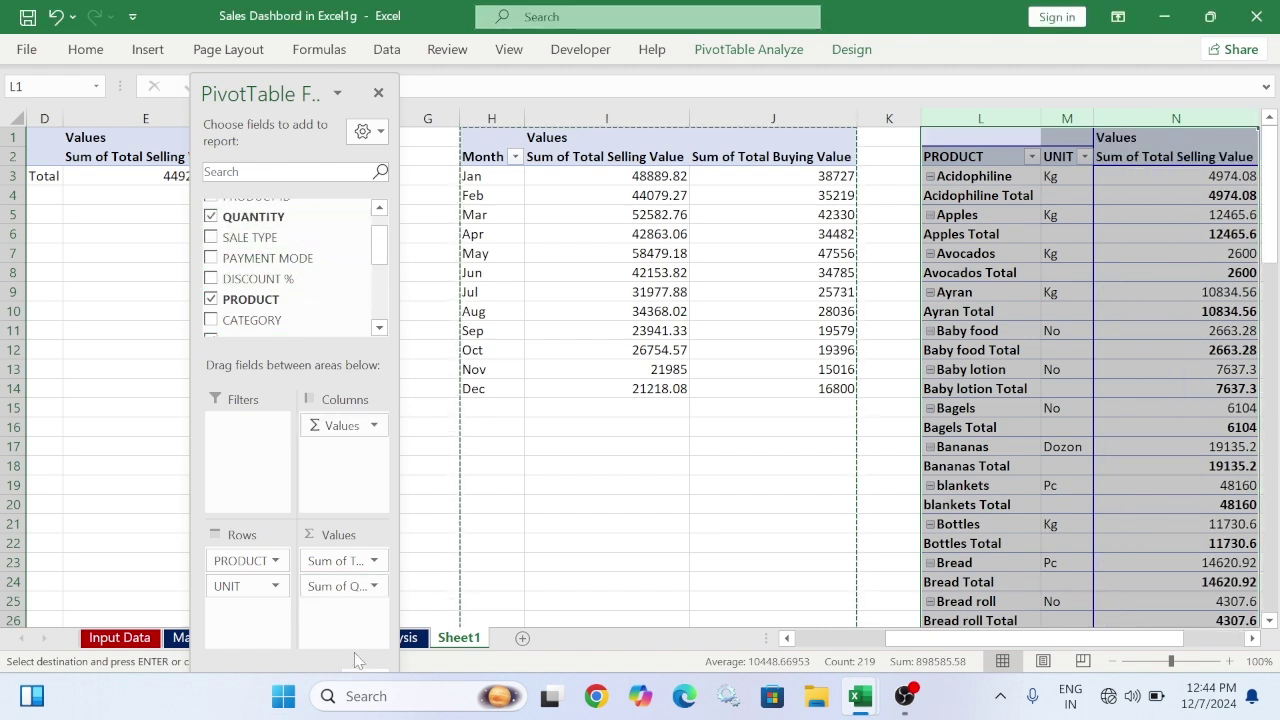
Turn off the PRODUCT subtotals in the PivotTable at L1
left_click(952, 285)
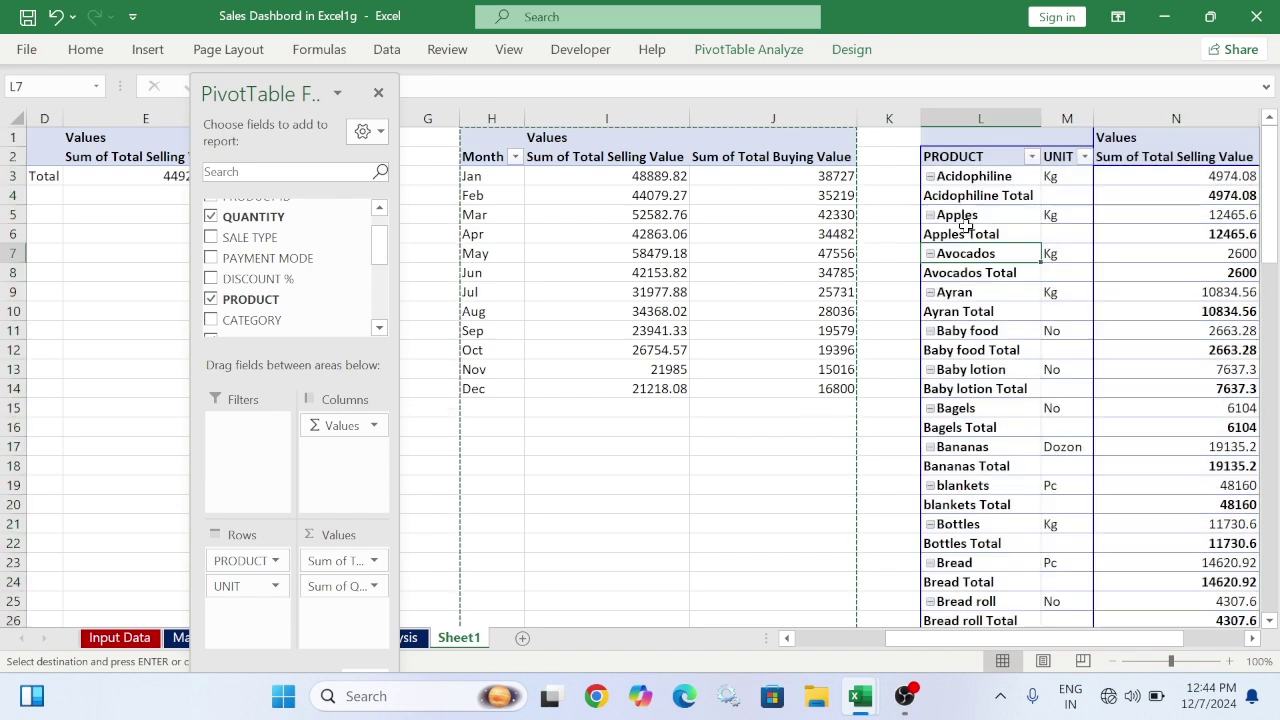
right_click(964, 200)
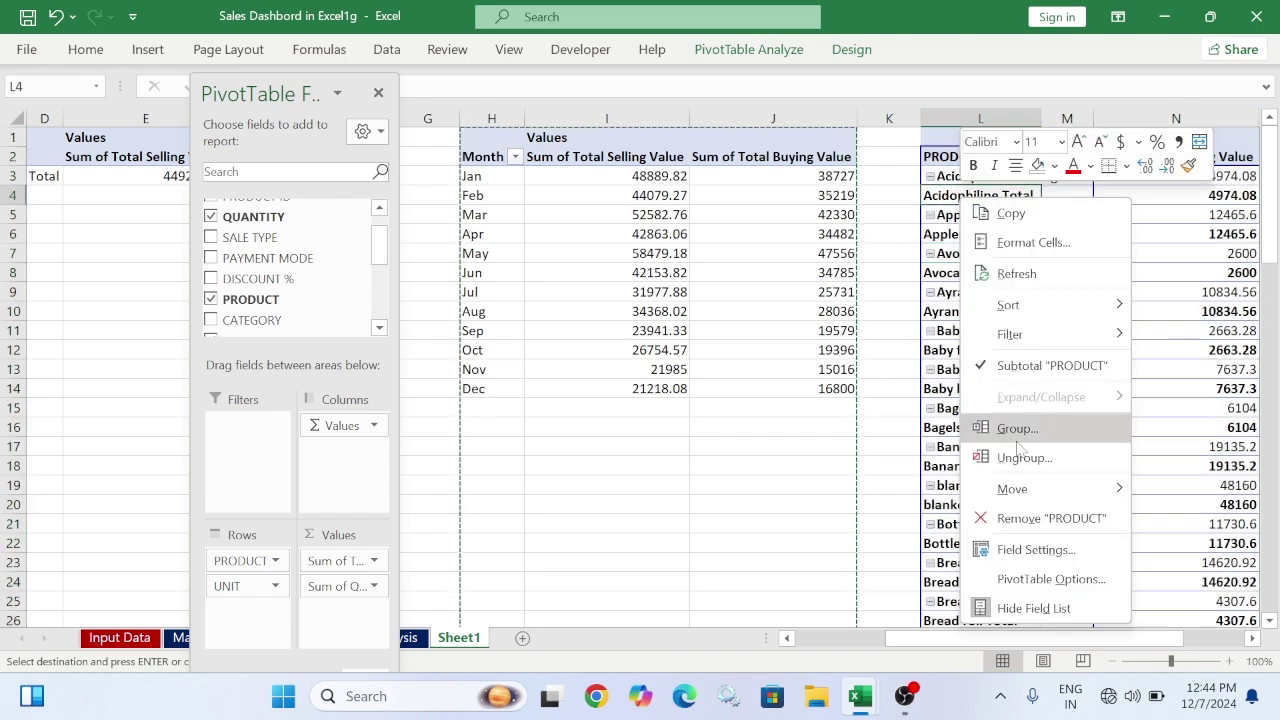
left_click(1030, 366)
Copy the PRODUCT PivotTable in columns L:O and paste the copy at cell Q1
left_click_drag(1066, 638, 1155, 645)
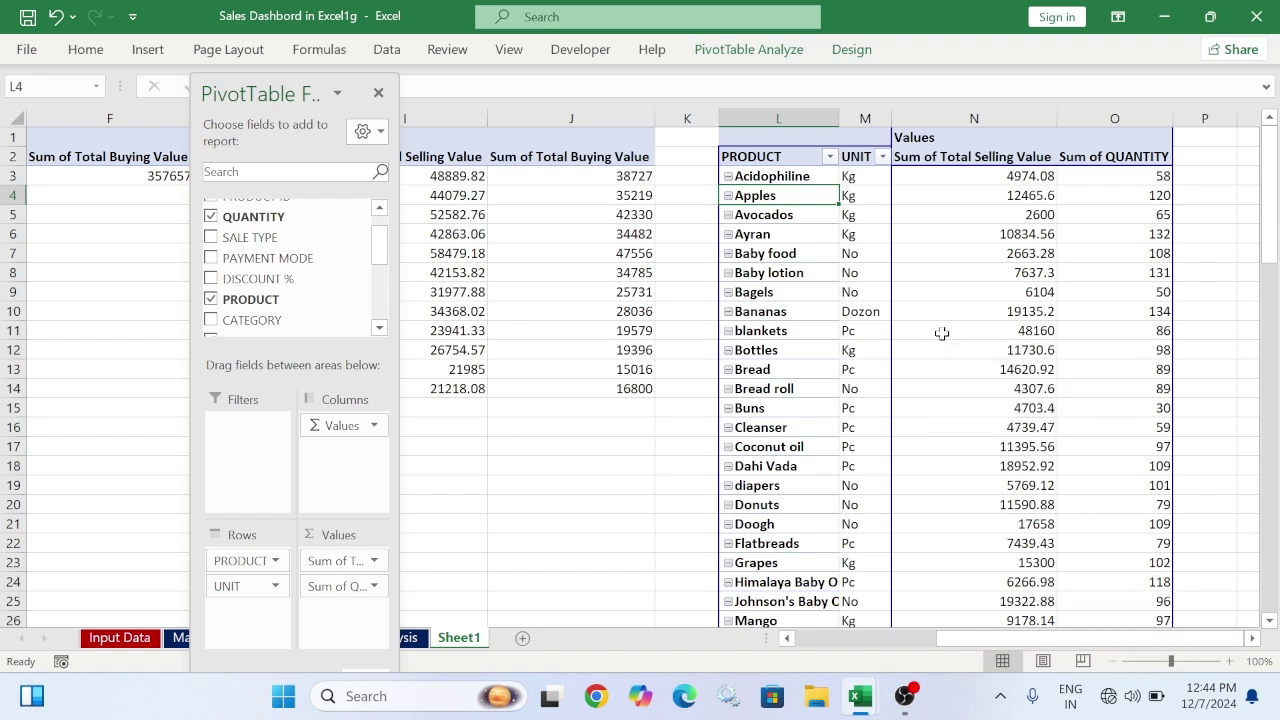
mouse_move(941, 333)
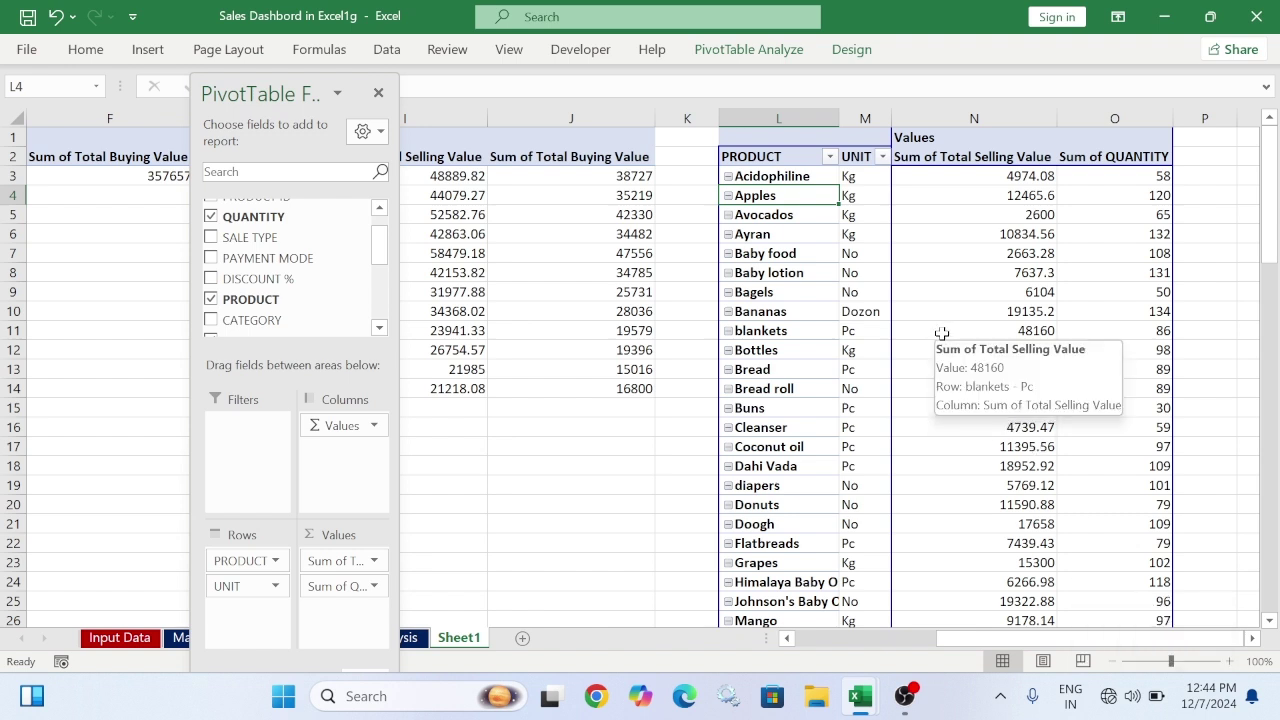
left_click_drag(740, 118, 1070, 117)
key("ctrl+c")
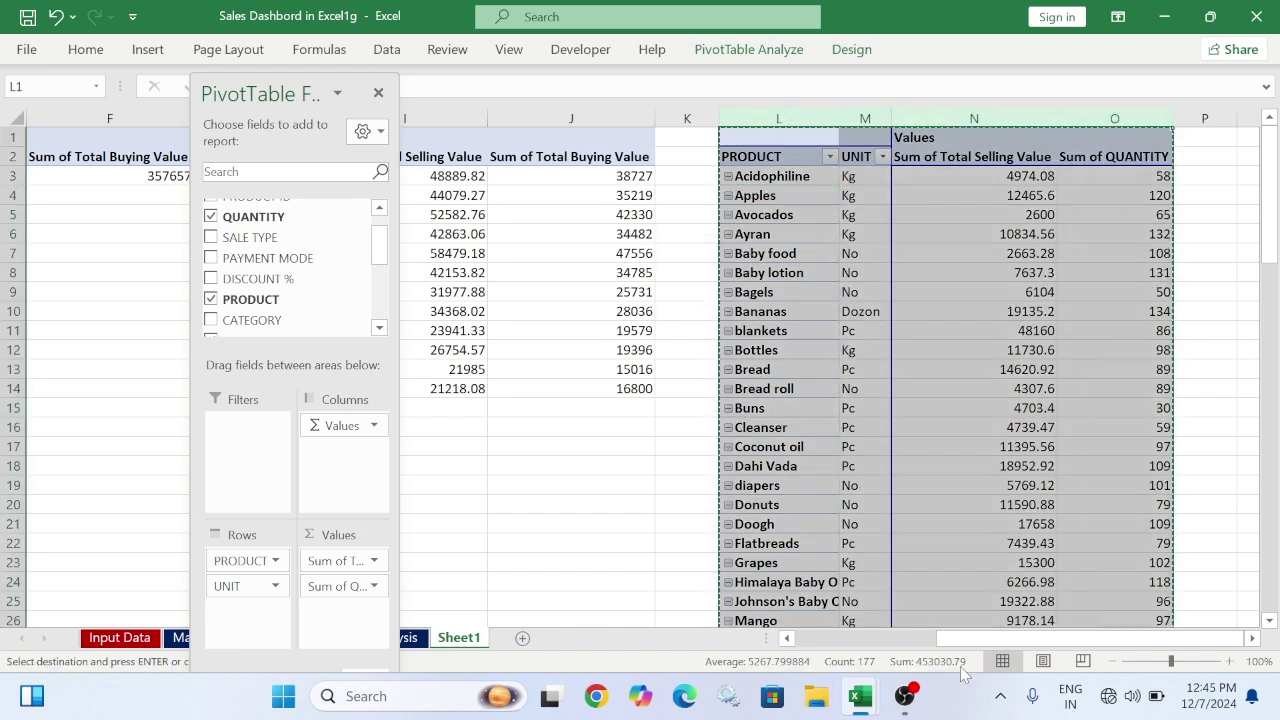
scroll(1265, 648, "right", 2)
left_click(1024, 135)
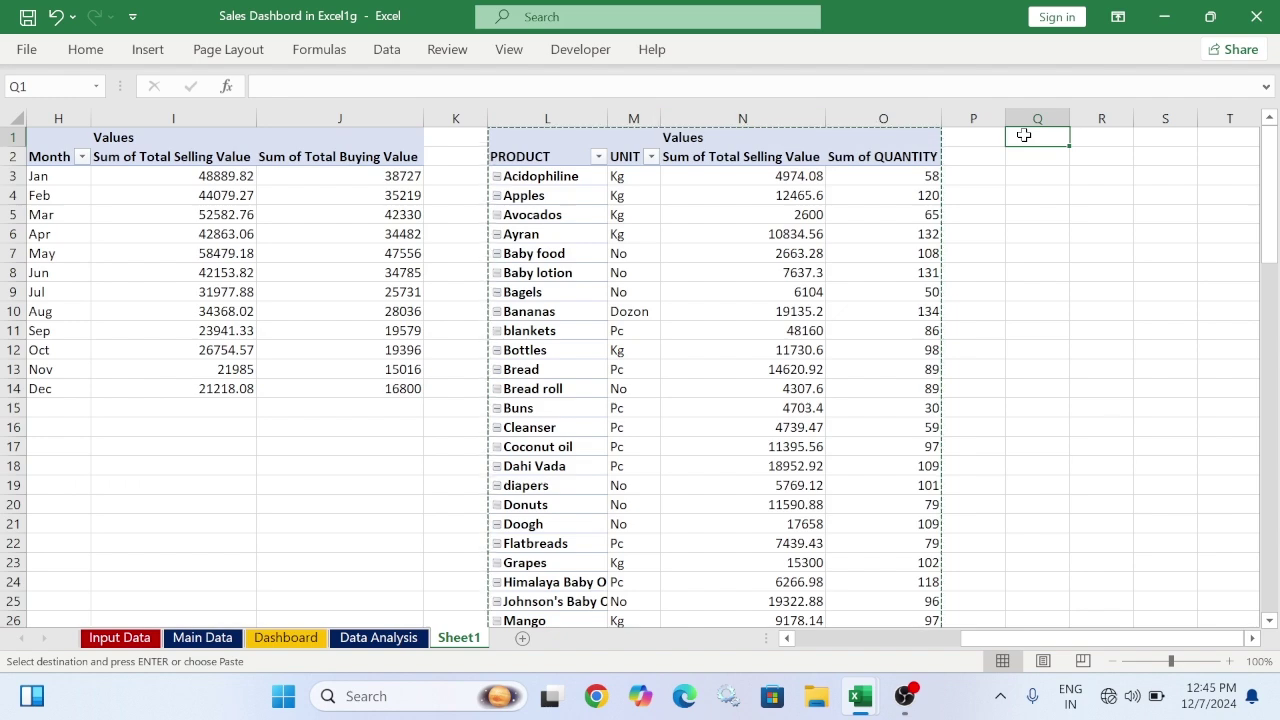
key("ctrl+v")
In the PivotTable copy at Q1, replace the PRODUCT and UNIT rows with CATEGORY and remove QUANTITY from the values
left_click_drag(250, 561, 278, 314)
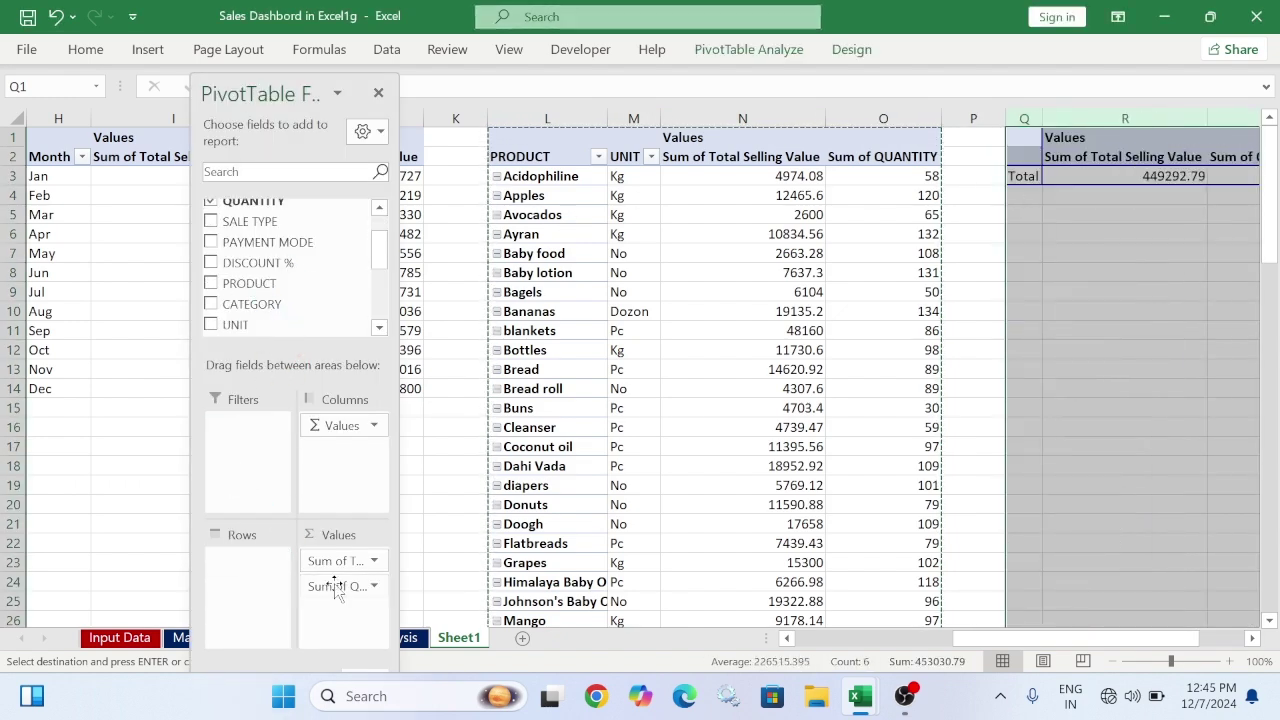
left_click_drag(340, 586, 310, 276)
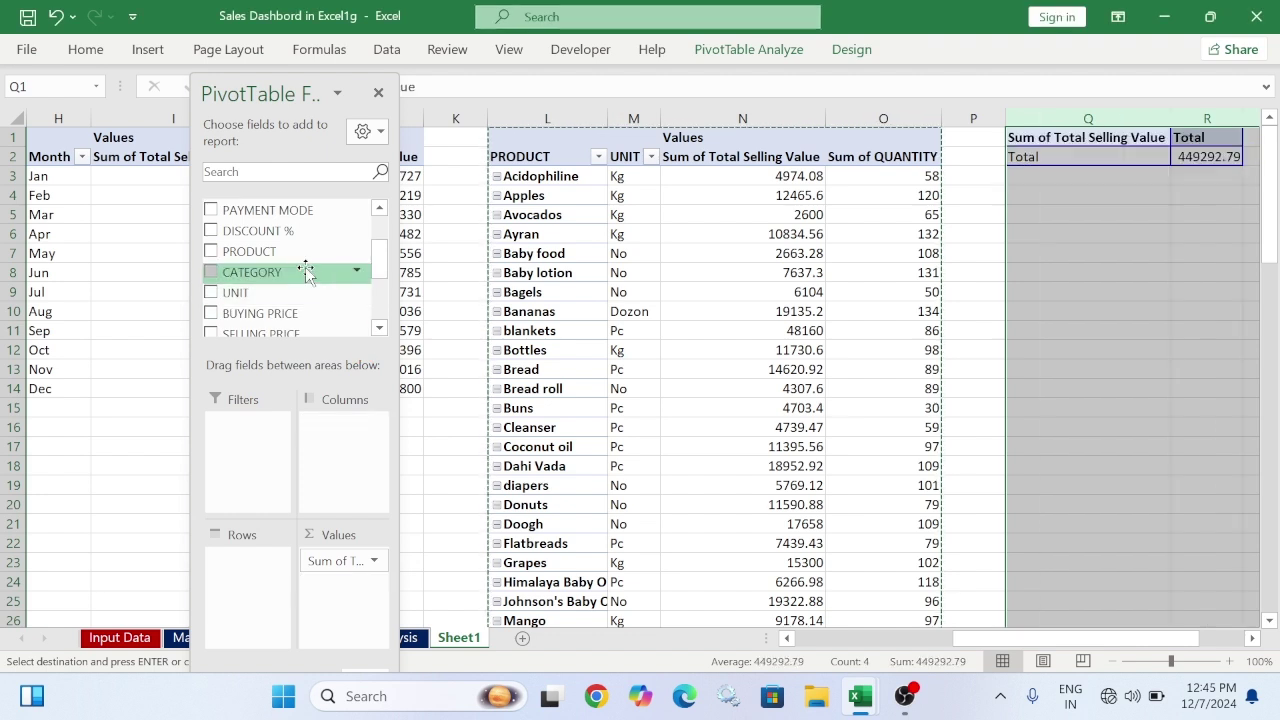
scroll(306, 277, "down", 1)
left_click_drag(300, 226, 249, 595)
left_click_drag(1040, 638, 1083, 648)
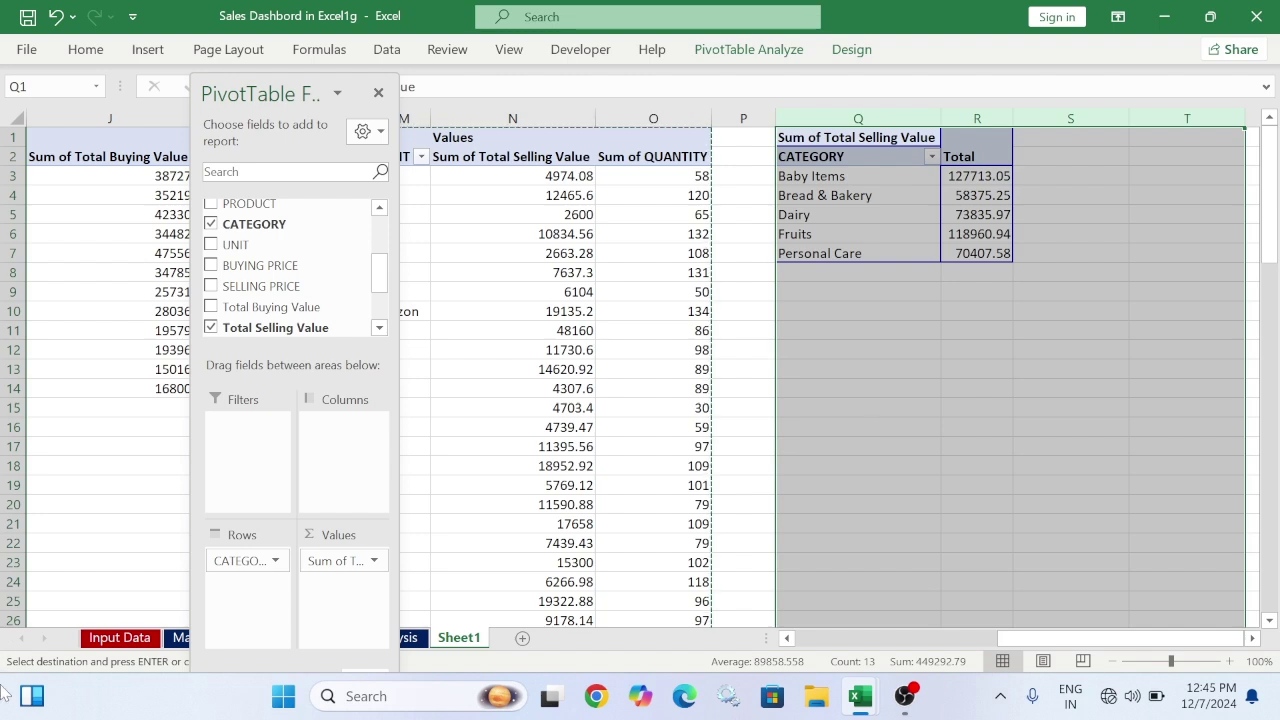
left_click(119, 637)
left_click_drag(972, 642, 815, 642)
scroll(375, 240, "up", 8)
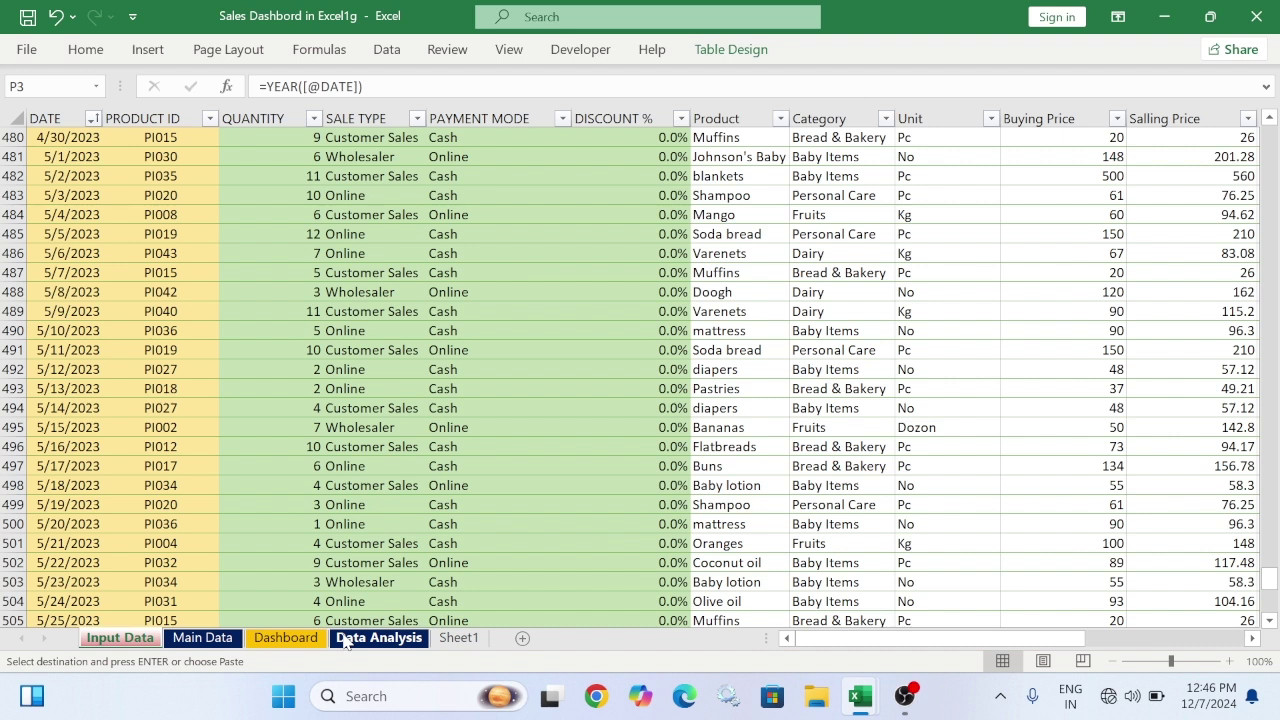
left_click(458, 638)
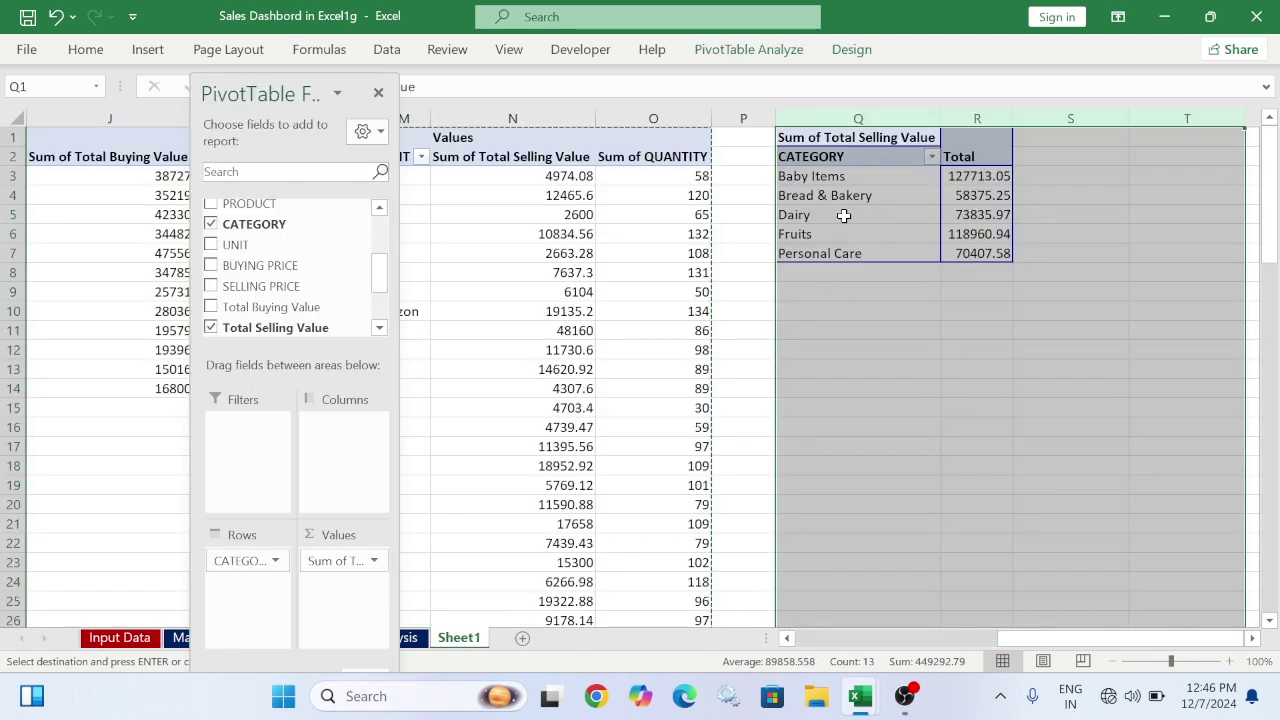
Copy the CATEGORY PivotTable in columns Q:R and paste the copy at cell T1
left_click_drag(855, 119, 947, 131)
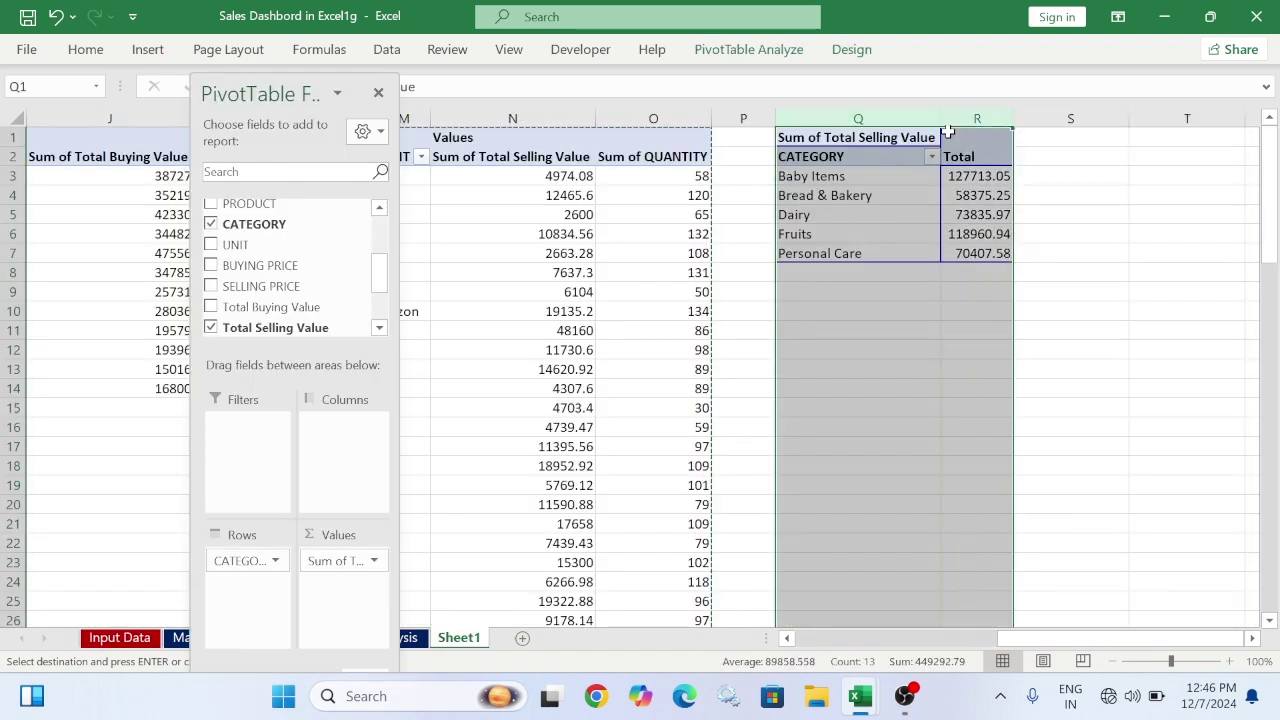
key("ctrl+c")
left_click(1131, 142)
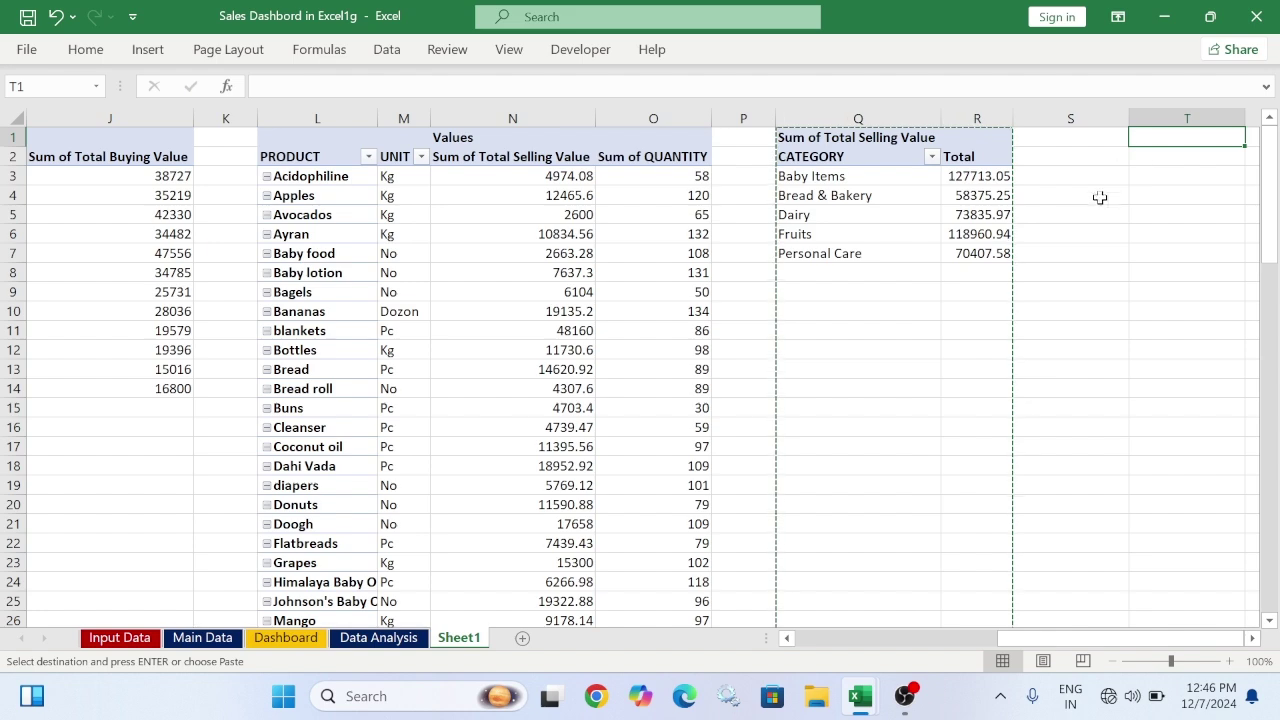
key("ctrl+v")
left_click_drag(1042, 636, 1198, 636)
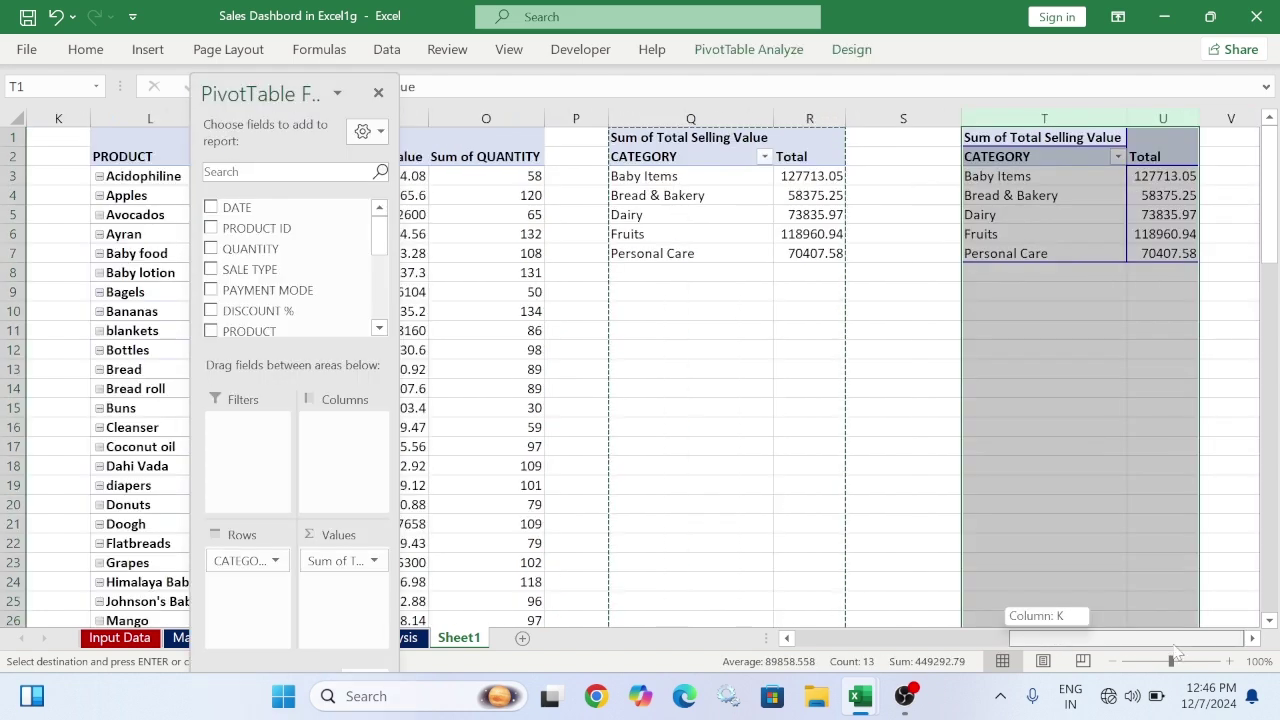
Remove CATEGORY from the rows of the PivotTable copy at T1 and add CATEGORY back to the rows
left_click_drag(266, 563, 290, 293)
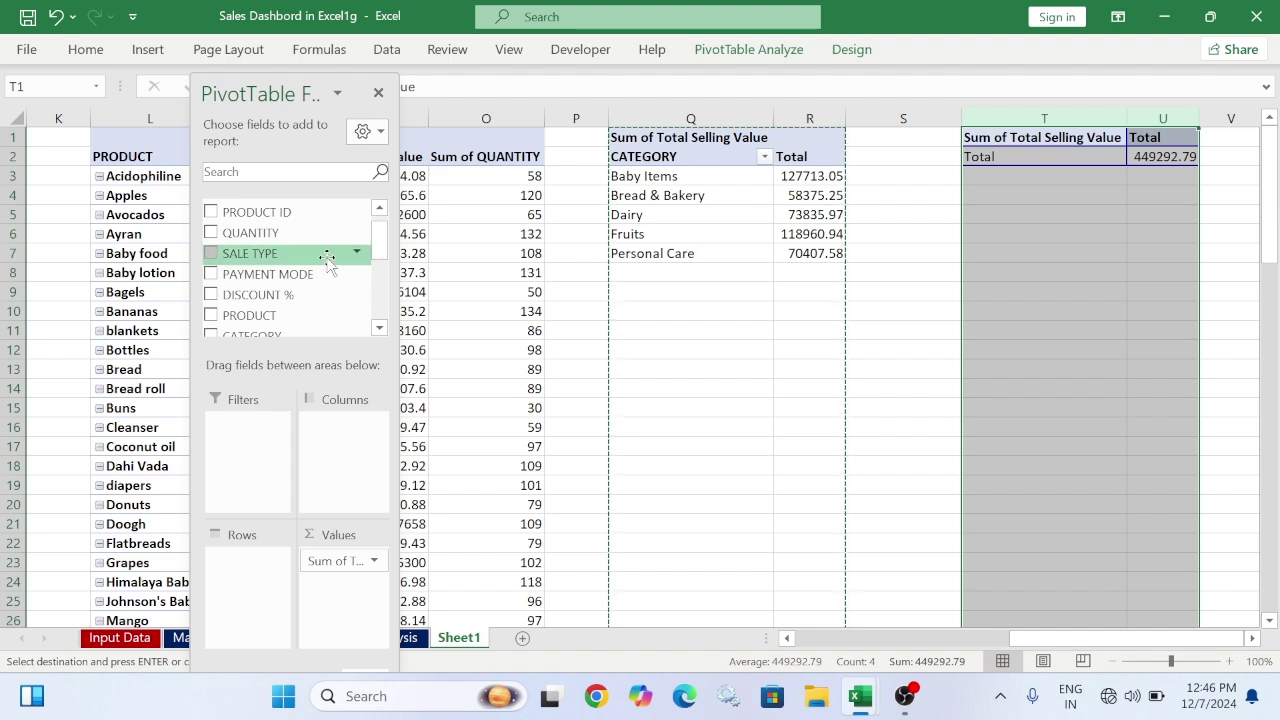
scroll(326, 257, "down", 5)
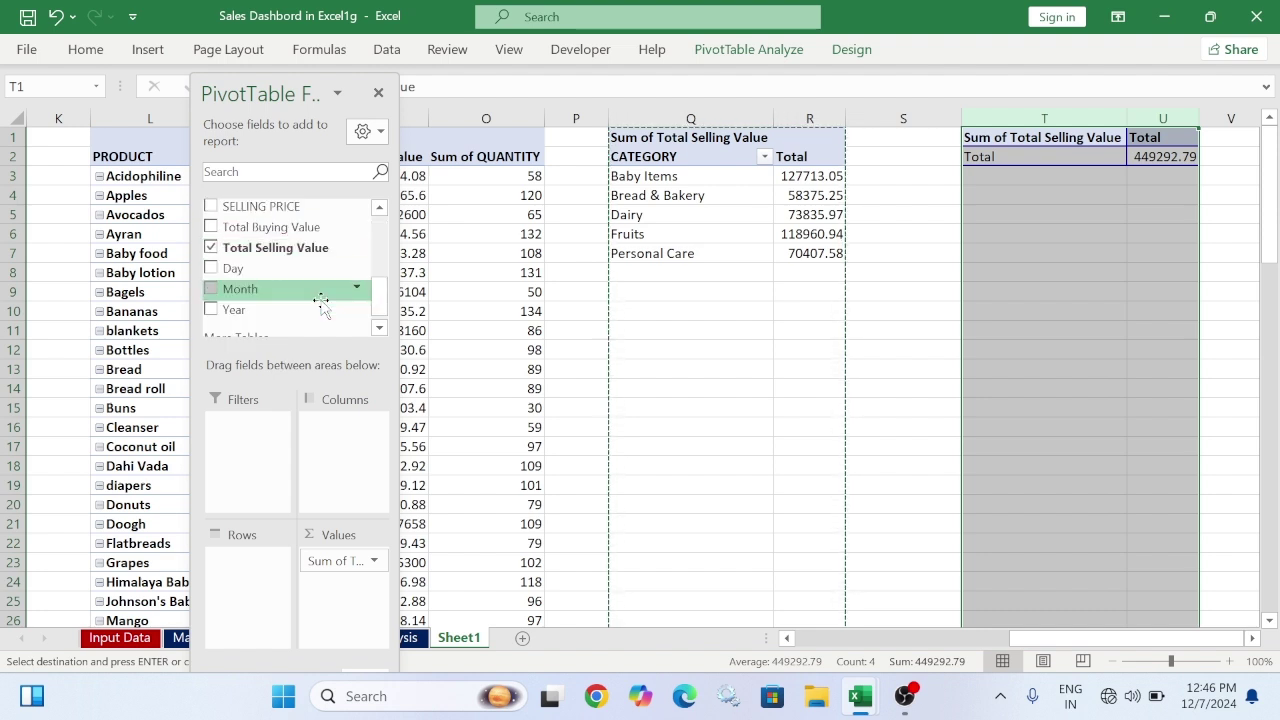
scroll(321, 303, "up", 3)
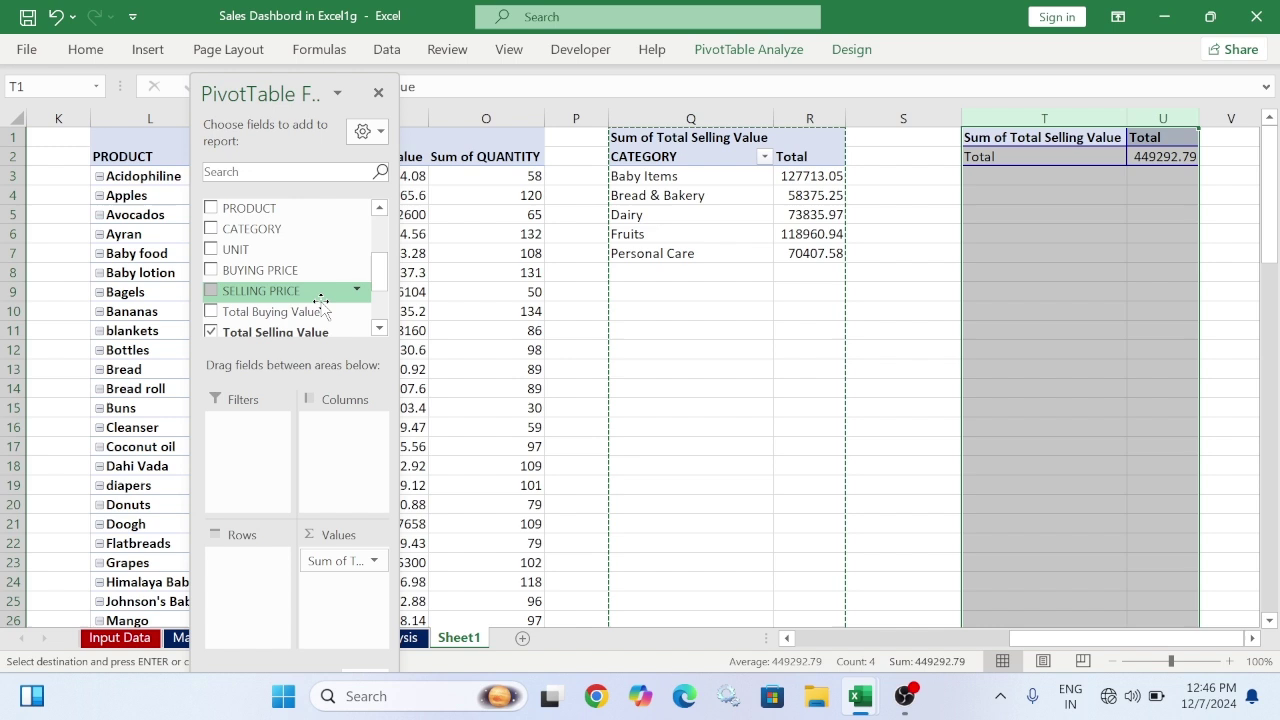
scroll(305, 262, "up", 2)
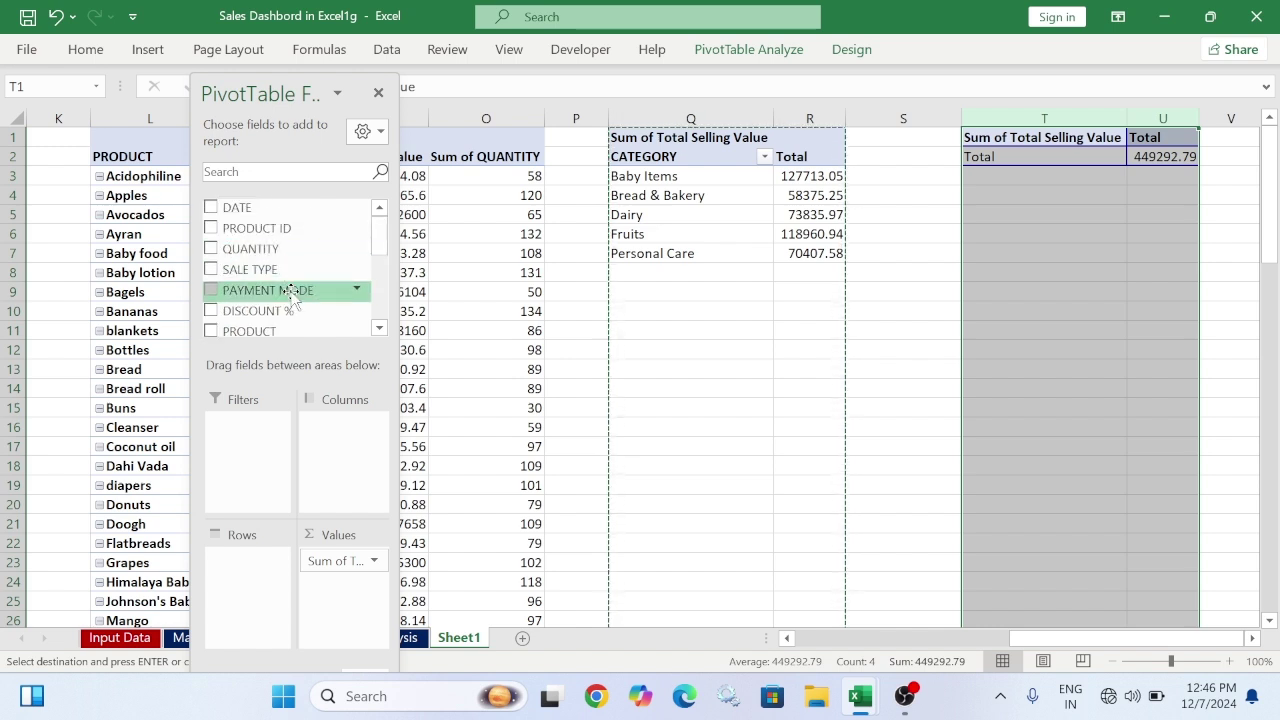
scroll(296, 303, "down", 1)
scroll(294, 297, "down", 1)
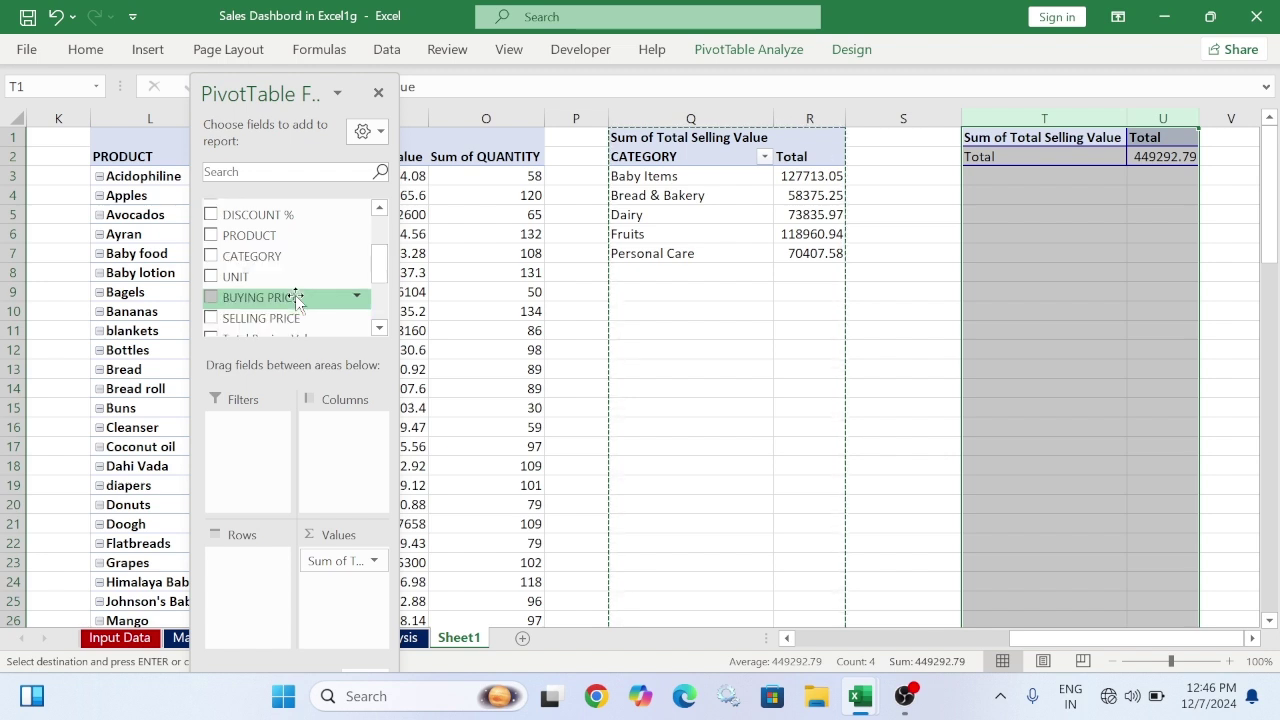
scroll(377, 268, "down", 3)
left_click_drag(377, 297, 367, 266)
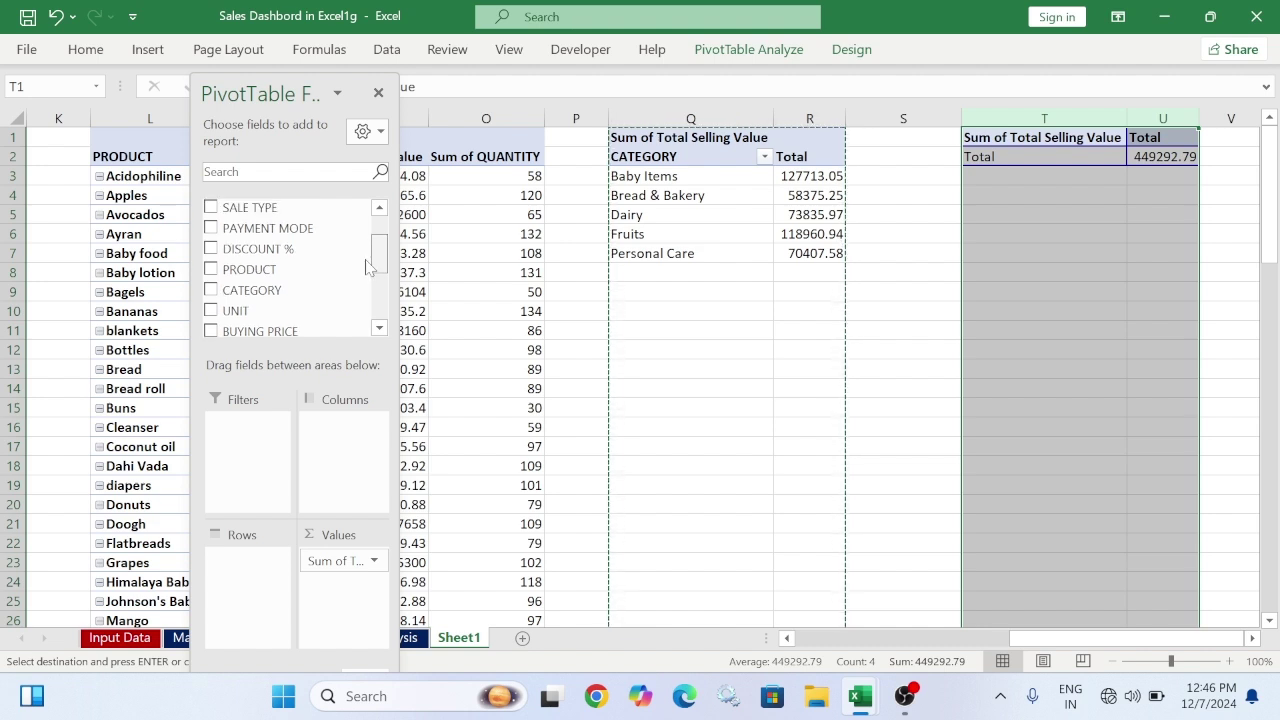
left_click_drag(286, 289, 255, 595)
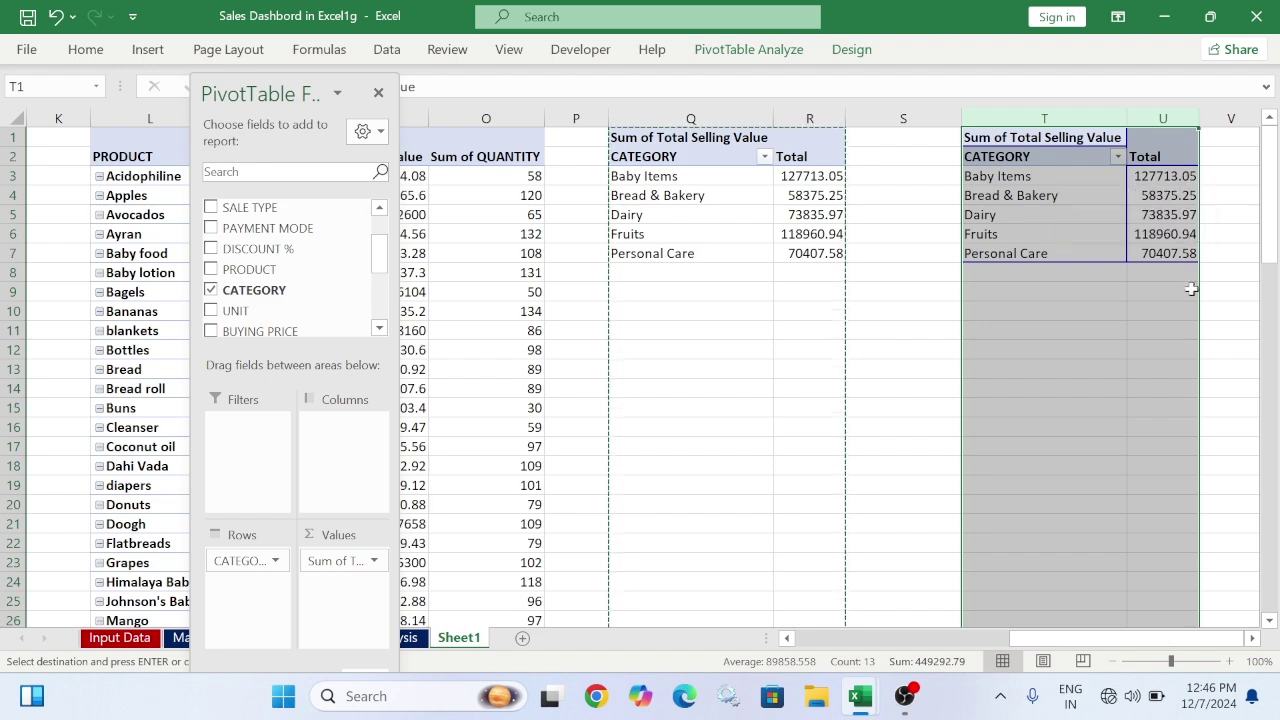
Copy the CATEGORY PivotTable in columns T:U and paste the copy at cell W1
left_click_drag(1118, 638, 1232, 636)
scroll(1080, 263, "right", 3)
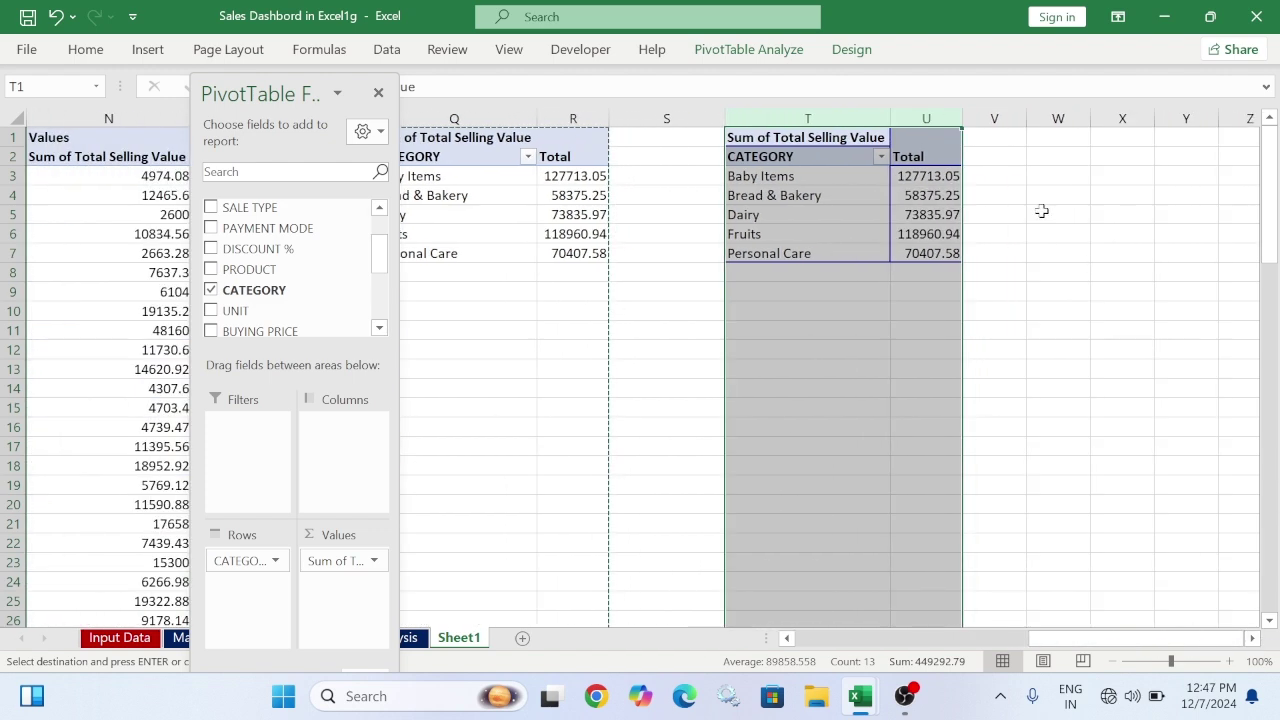
left_click_drag(803, 118, 910, 118)
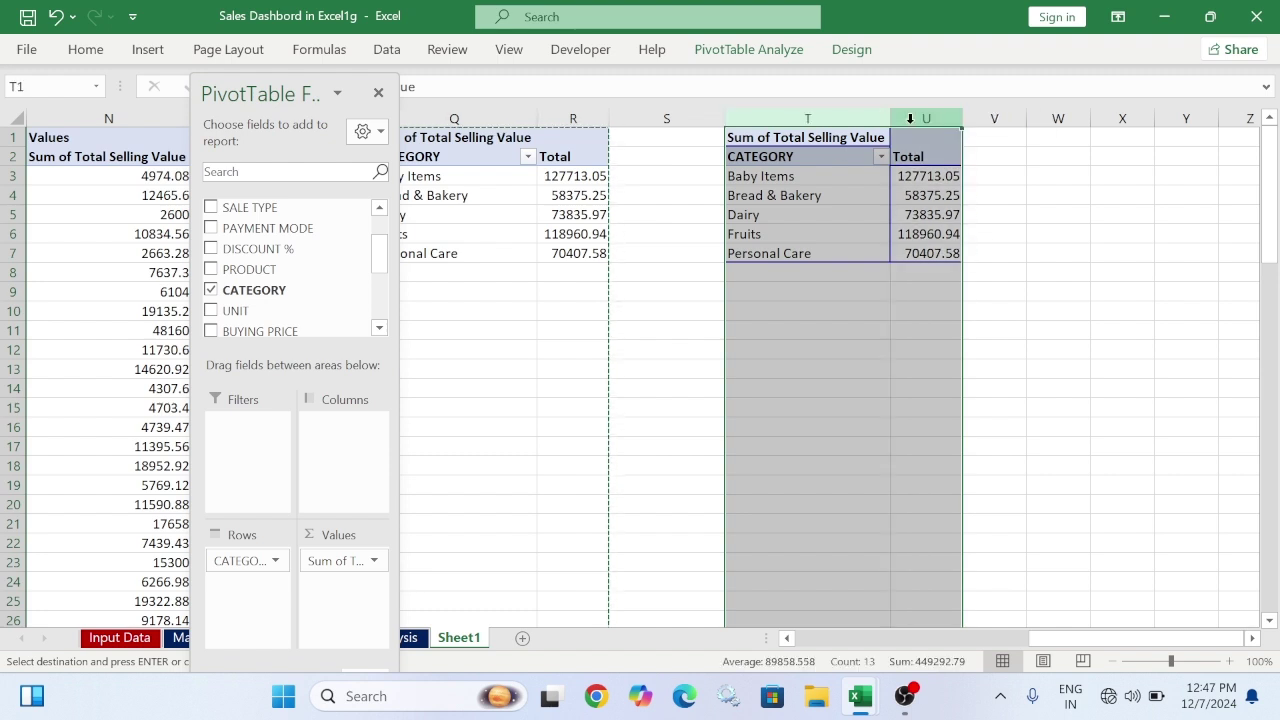
key("ctrl+c")
left_click(1060, 137)
key("ctrl+v")
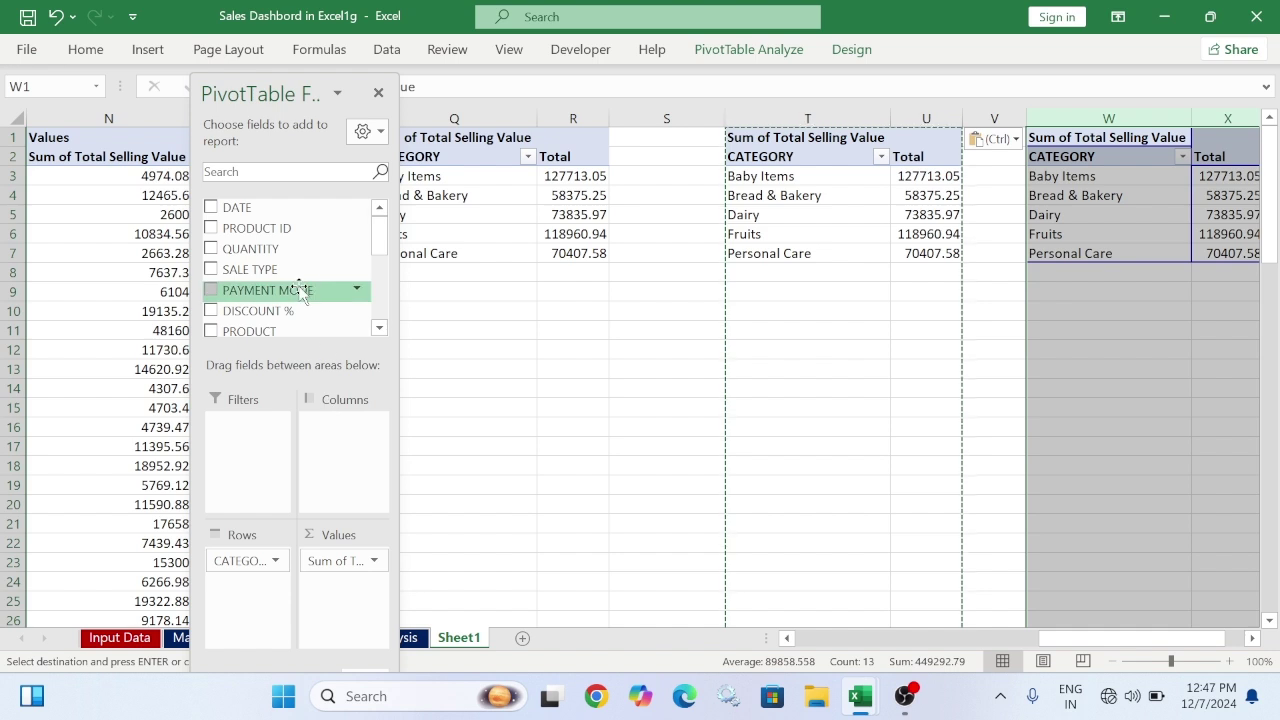
In the PivotTable copy at W1, replace the CATEGORY row field with PAYMENT MODE
scroll(303, 295, "down", 1)
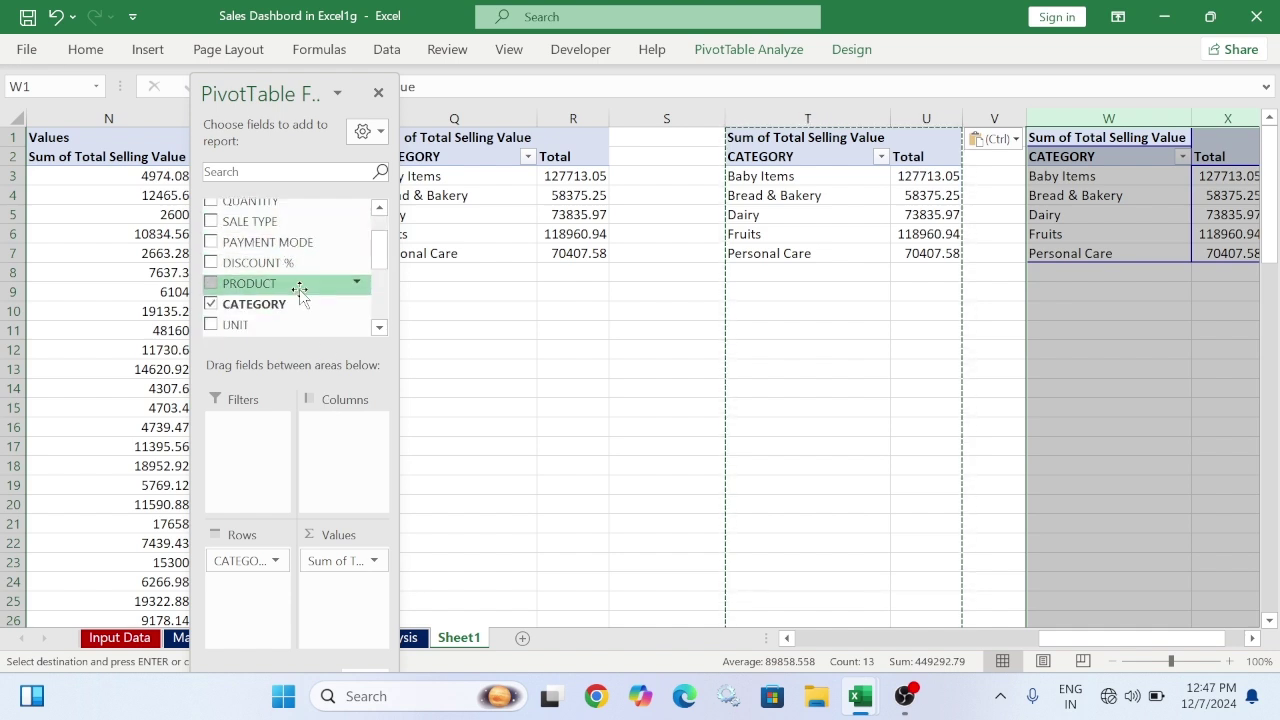
left_click_drag(251, 557, 311, 289)
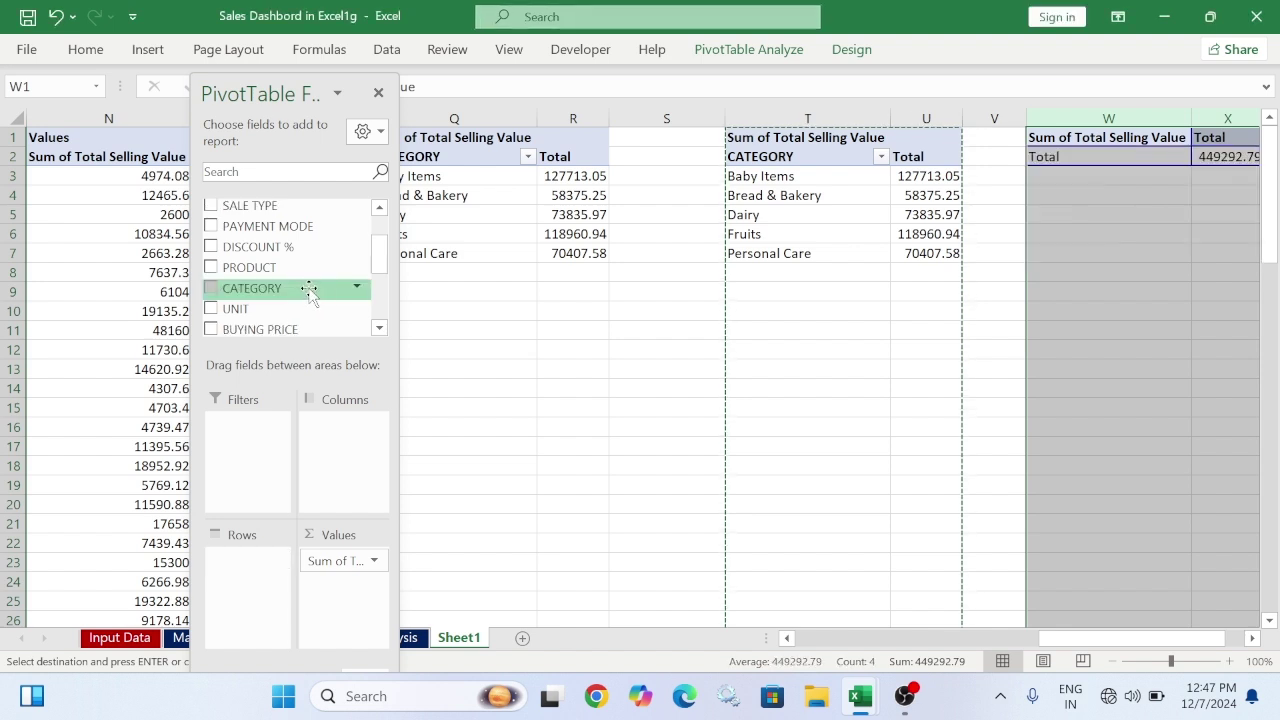
left_click_drag(268, 226, 251, 578)
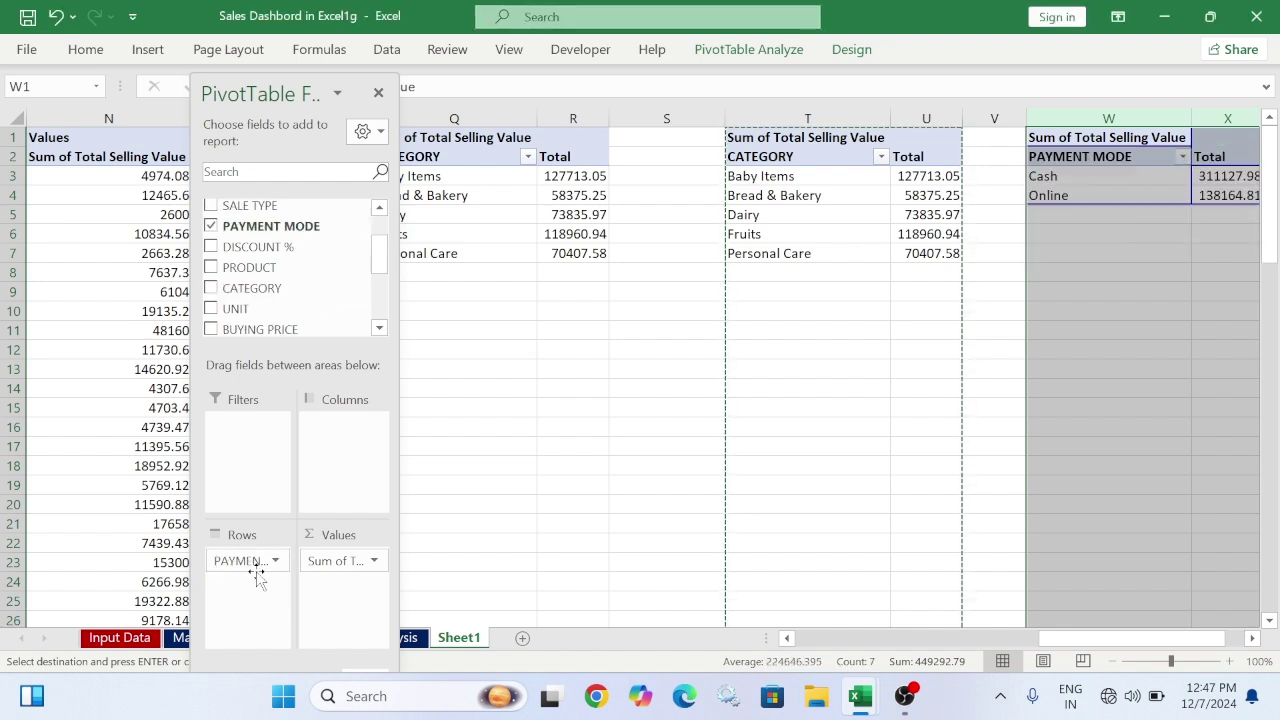
double_click(1252, 639)
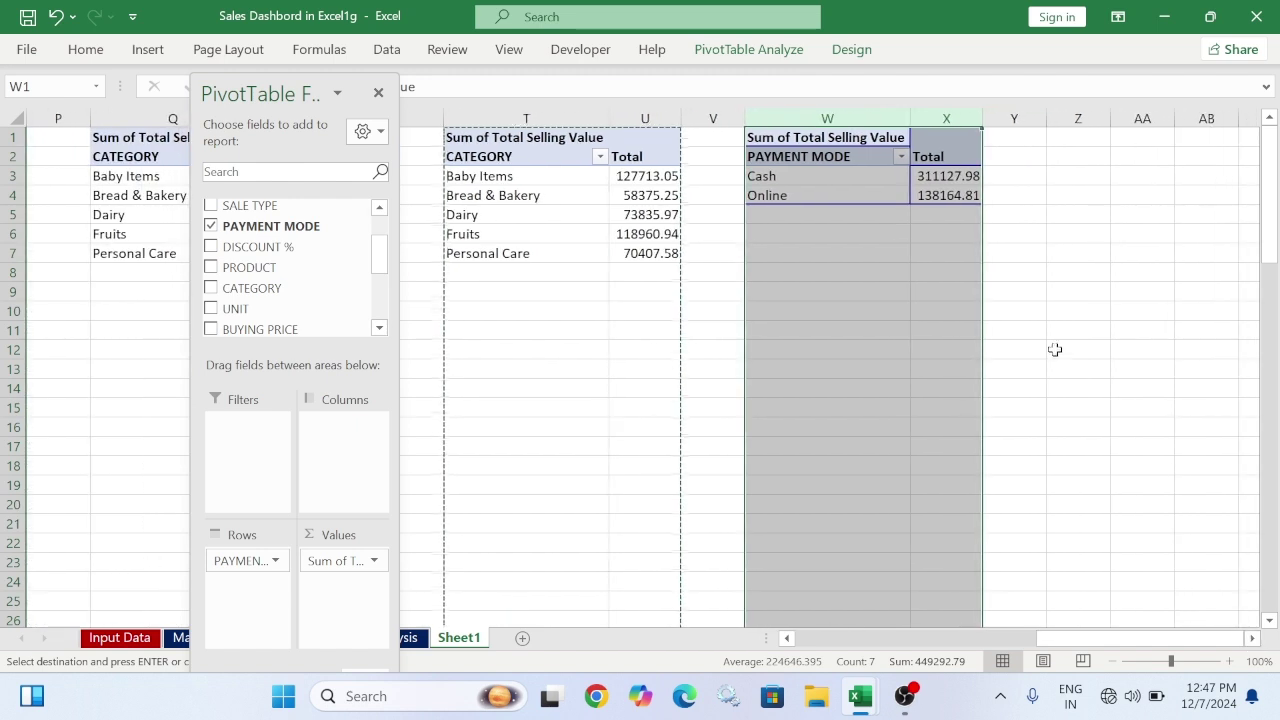
left_click(1060, 332)
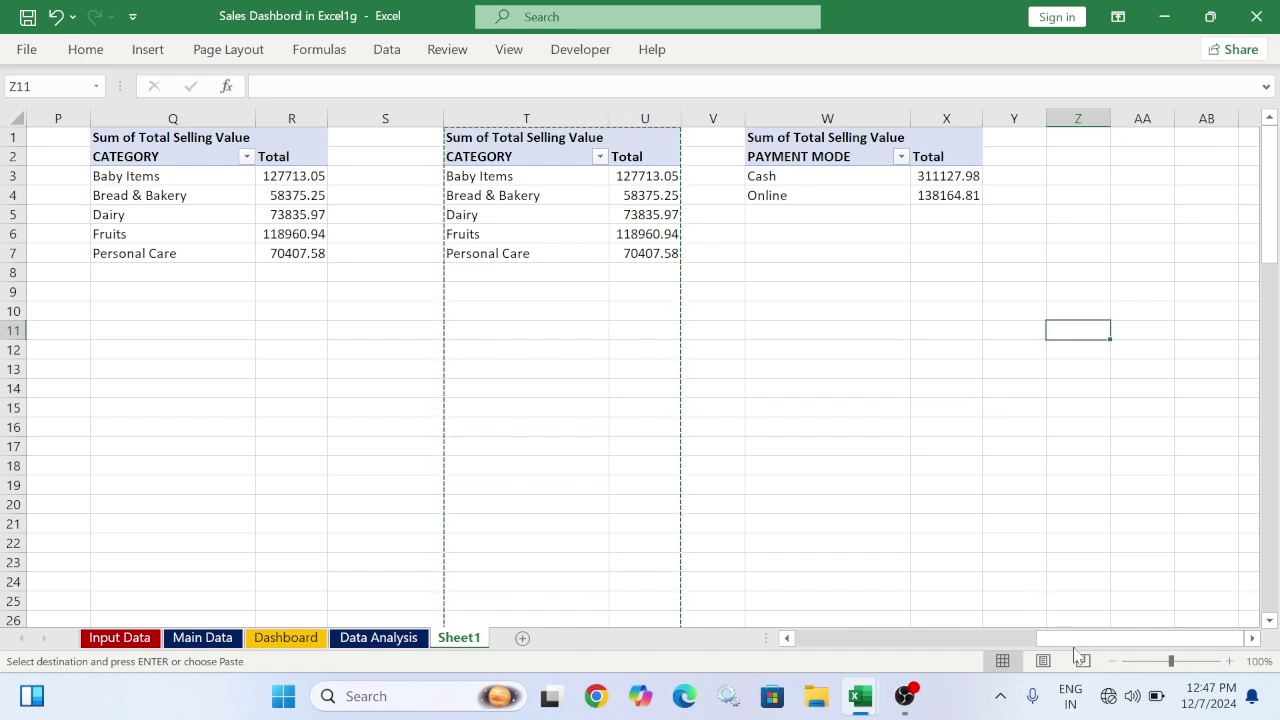
Name the Day PivotTable at A1 DayWise and close the PivotTable field list
left_click_drag(1045, 638, 855, 638)
left_click_drag(935, 638, 877, 638)
left_click(90, 158)
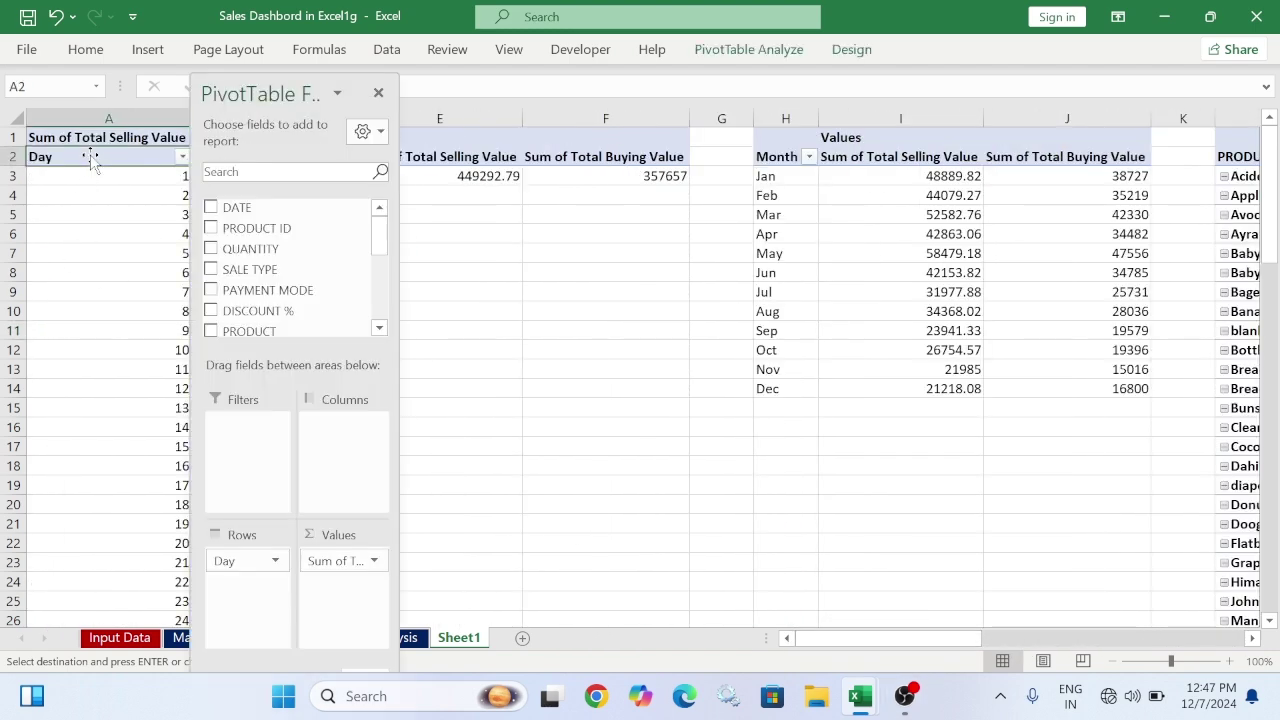
left_click(748, 49)
left_click(35, 110)
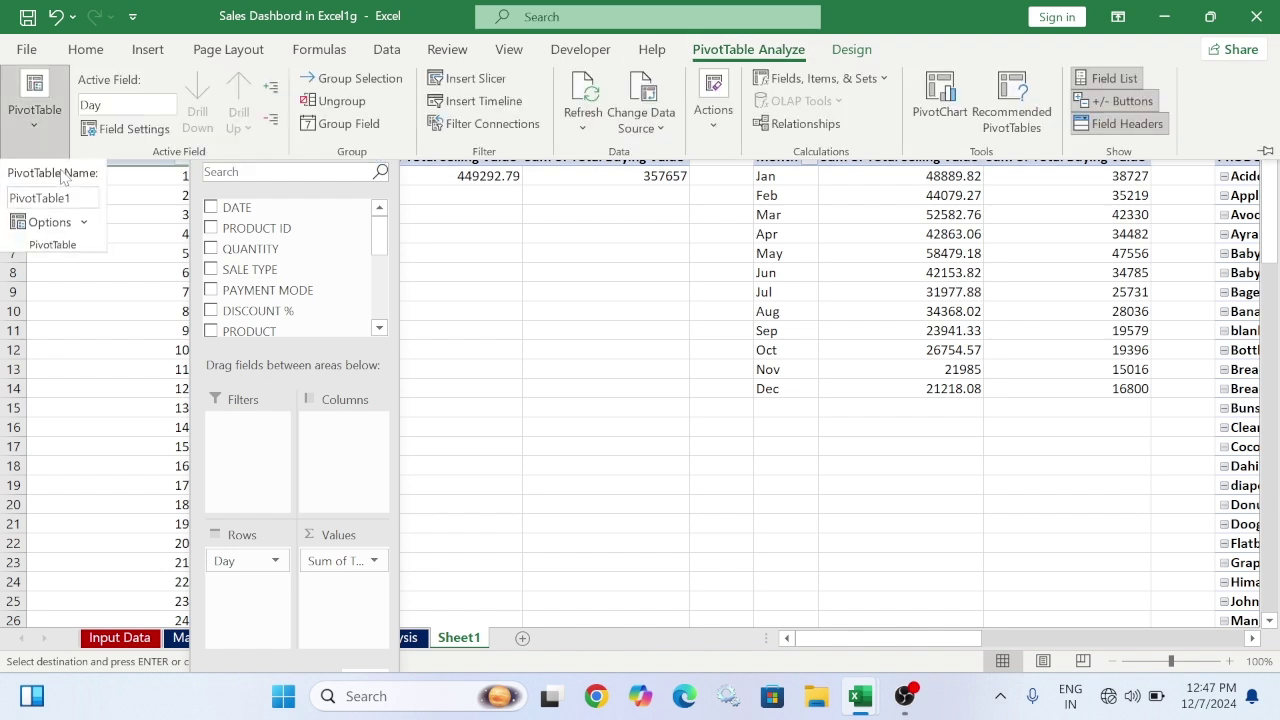
left_click_drag(10, 199, 73, 199)
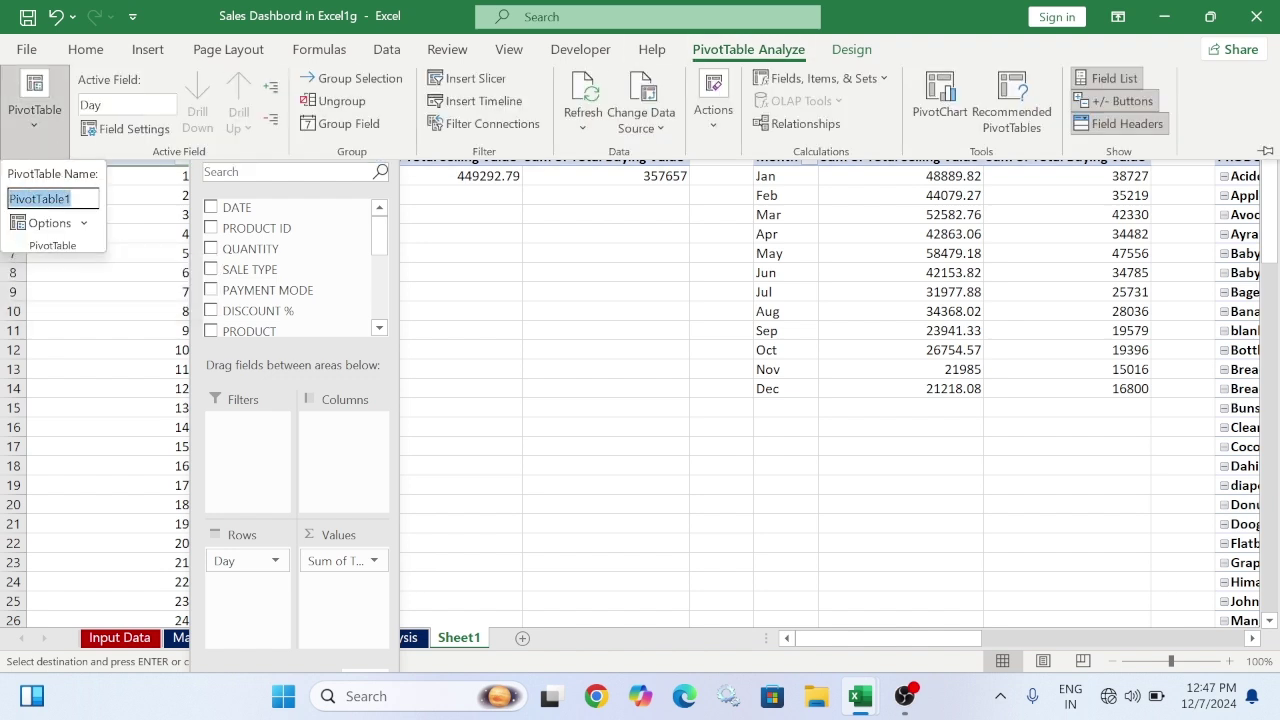
type("DayWise")
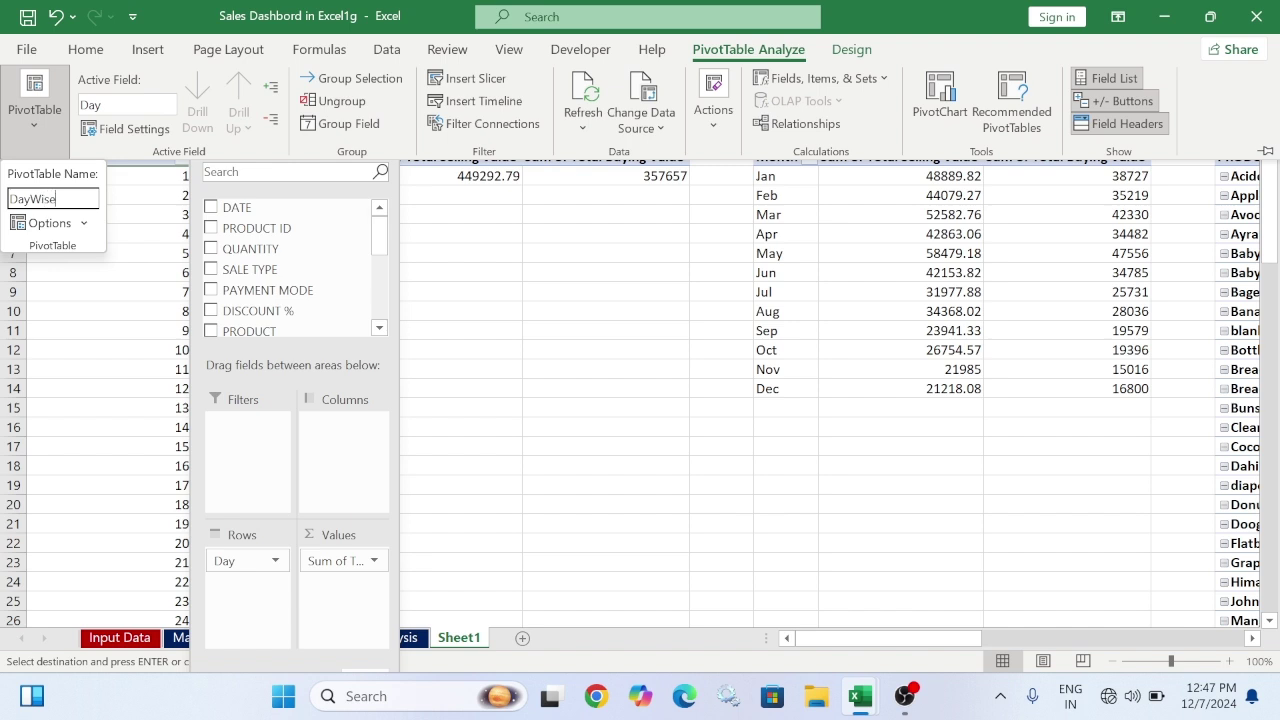
key("Return")
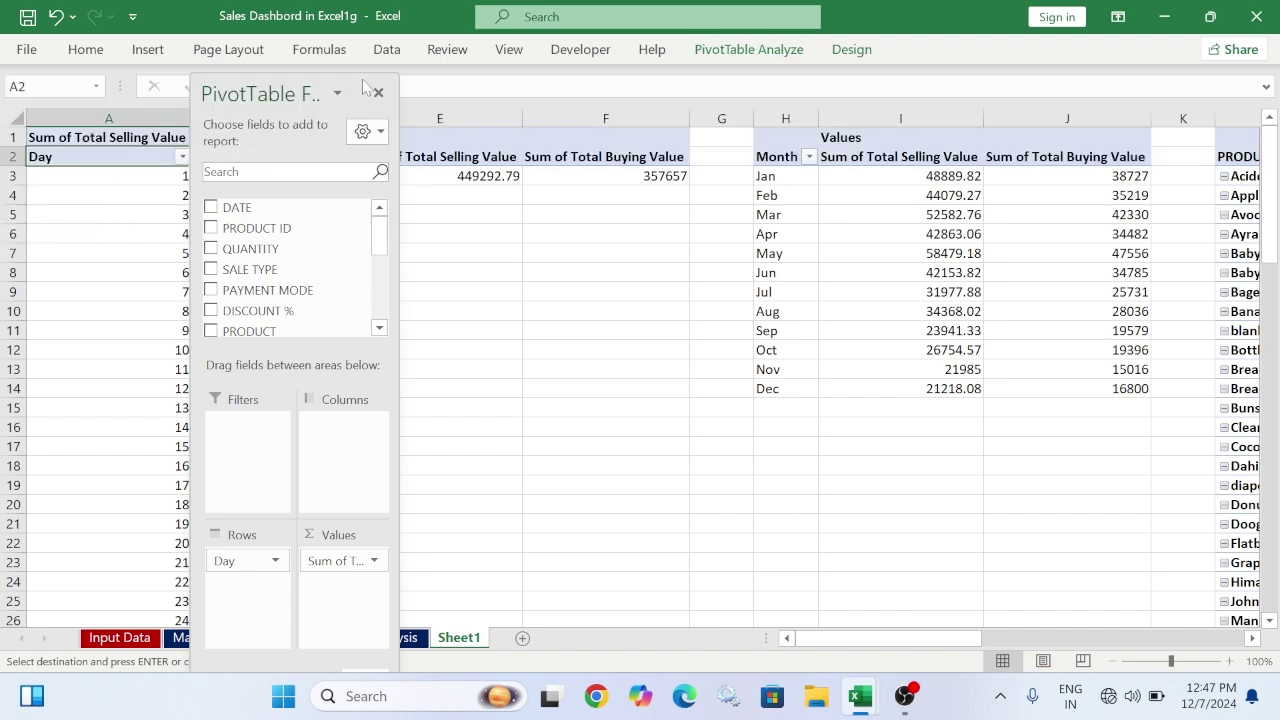
left_click(379, 92)
Name the totals PivotTable in columns D:F Total Value
left_click(439, 137)
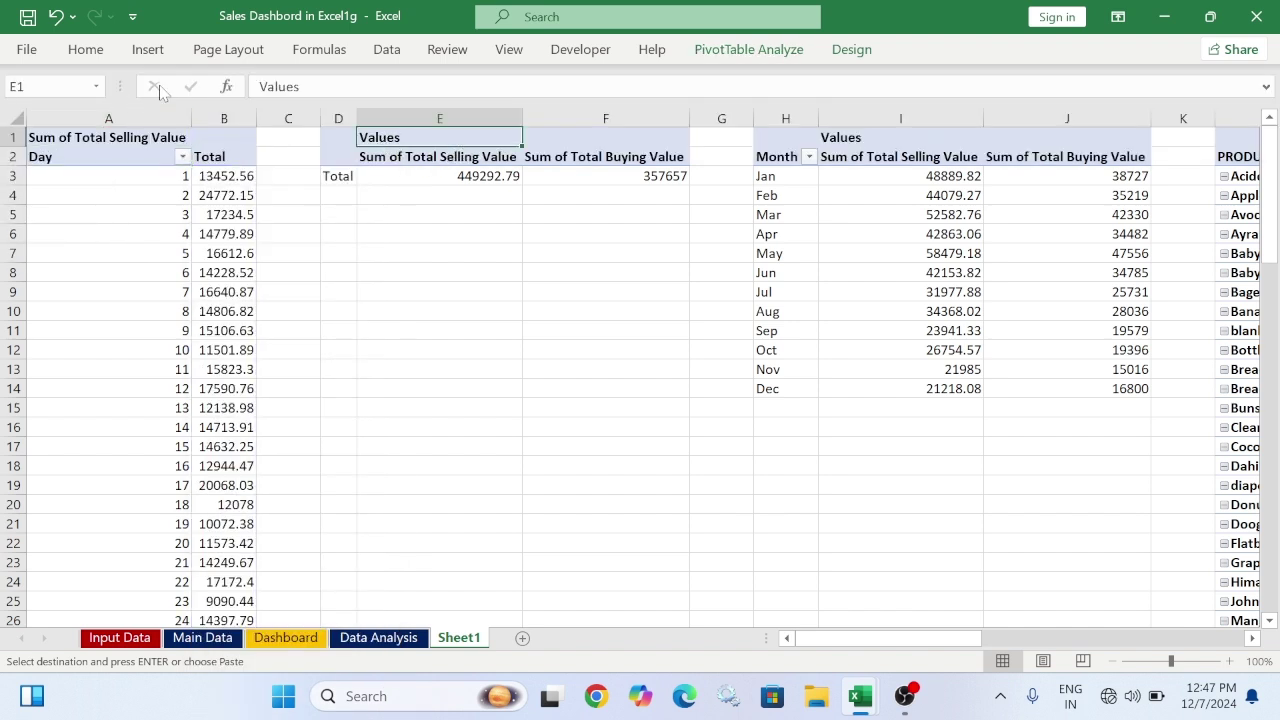
left_click(781, 52)
left_click(35, 100)
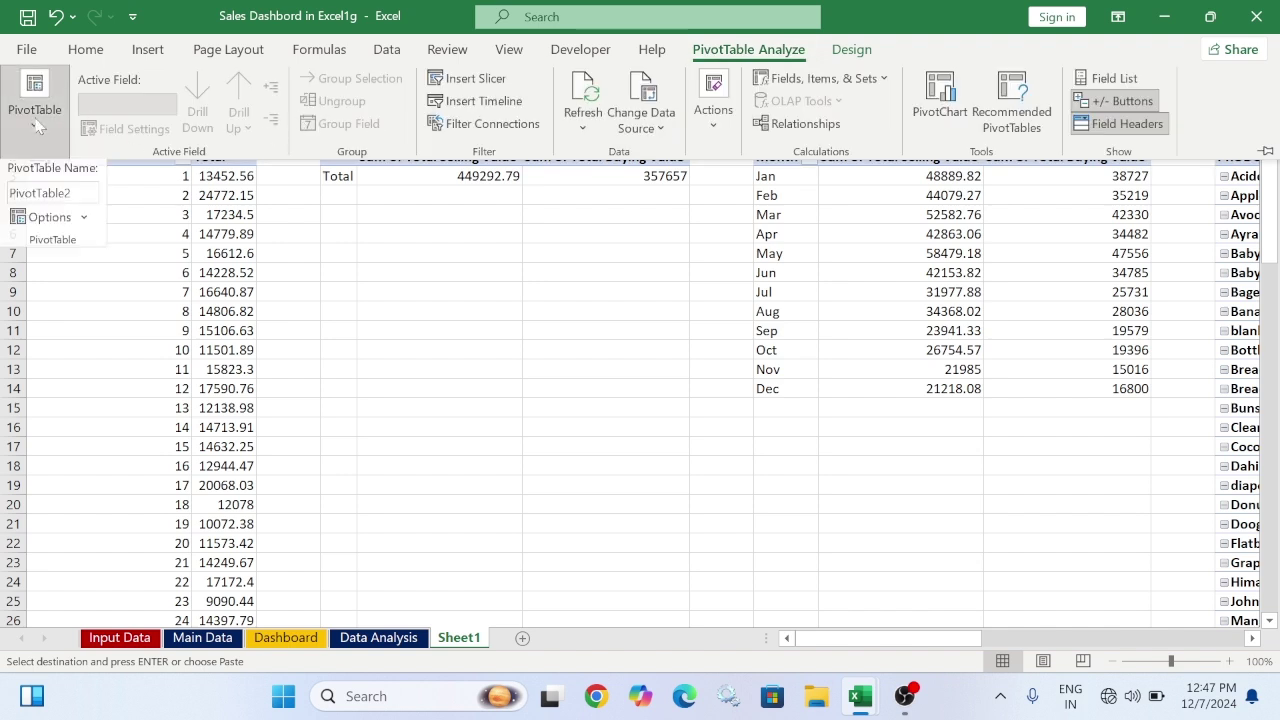
left_click(12, 198)
key("BackSpace")
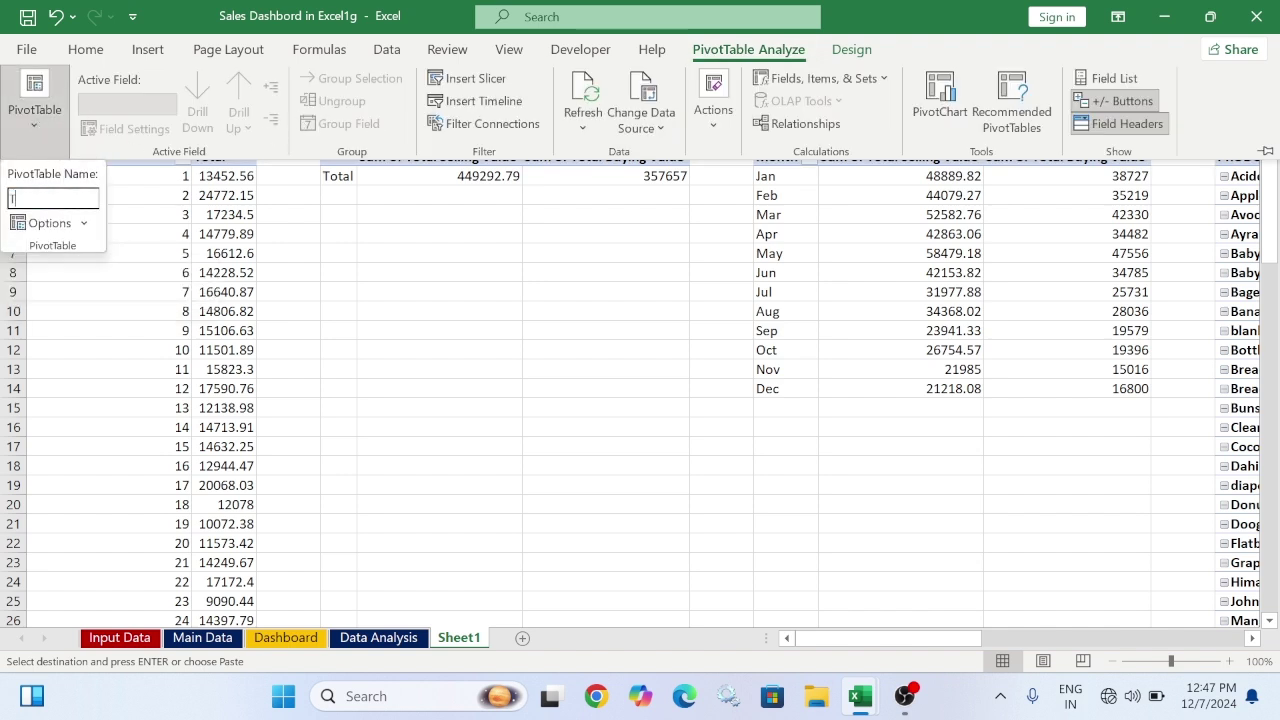
type("Total")
type(" Selling Valu")
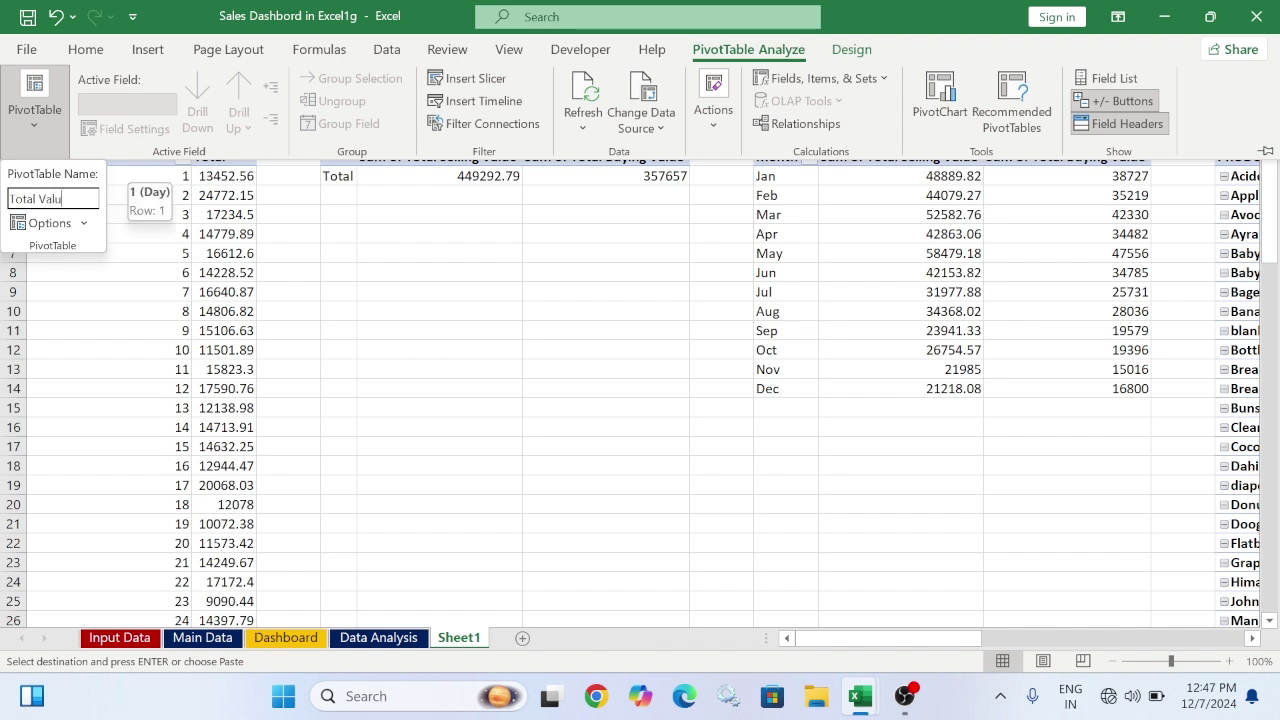
type("e")
key("Return")
Name the Month PivotTable in columns H:J MonthWise
left_click(926, 141)
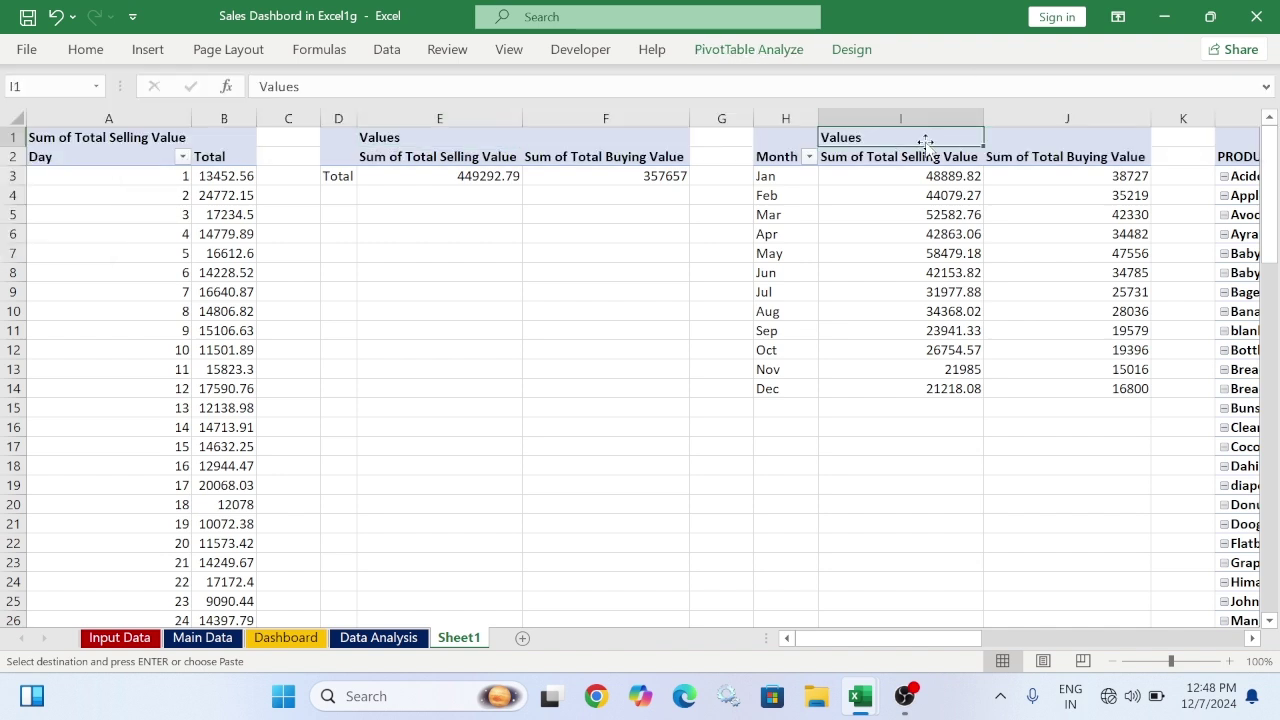
left_click(884, 157)
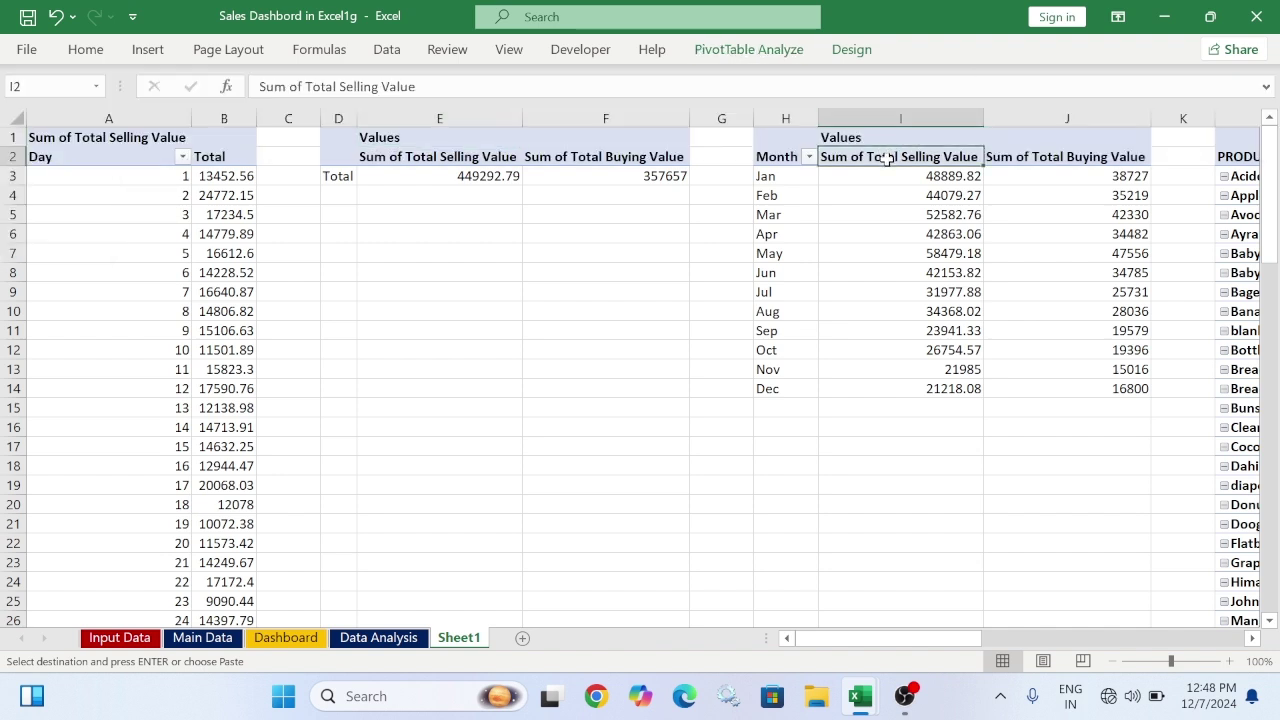
left_click(748, 49)
left_click(36, 112)
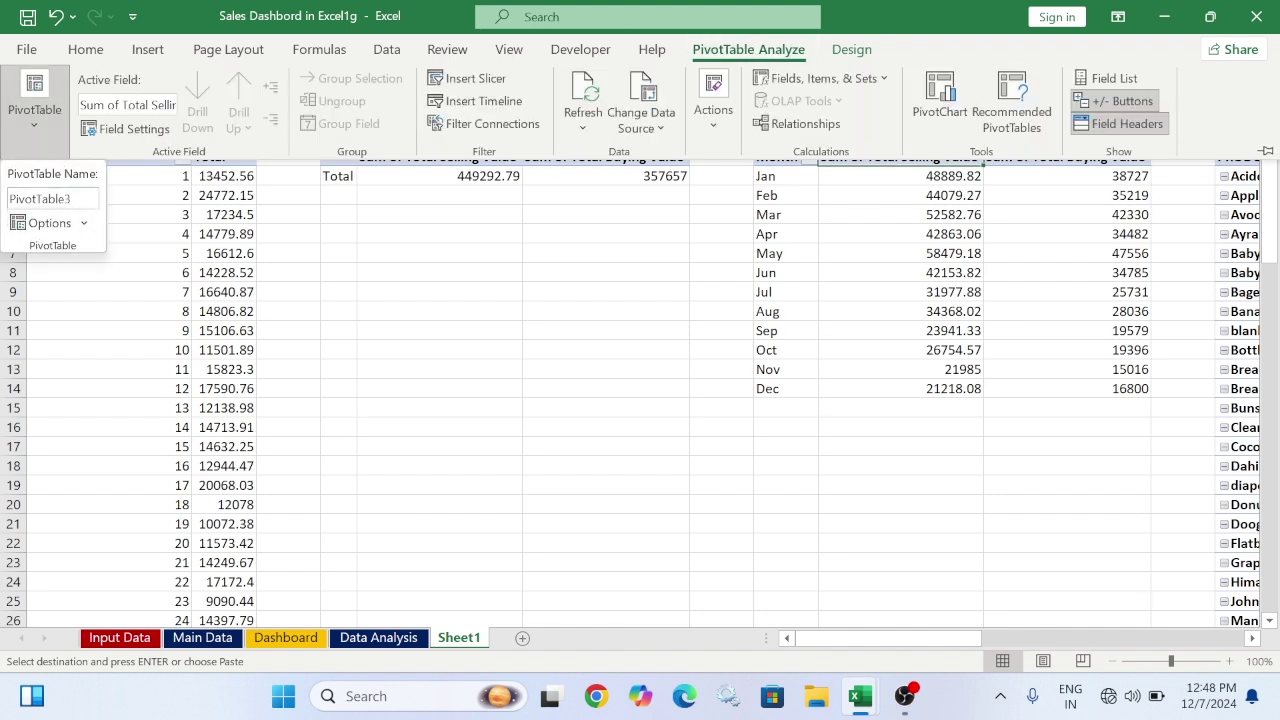
left_click(68, 199)
double_click(31, 197)
type("MonthWise")
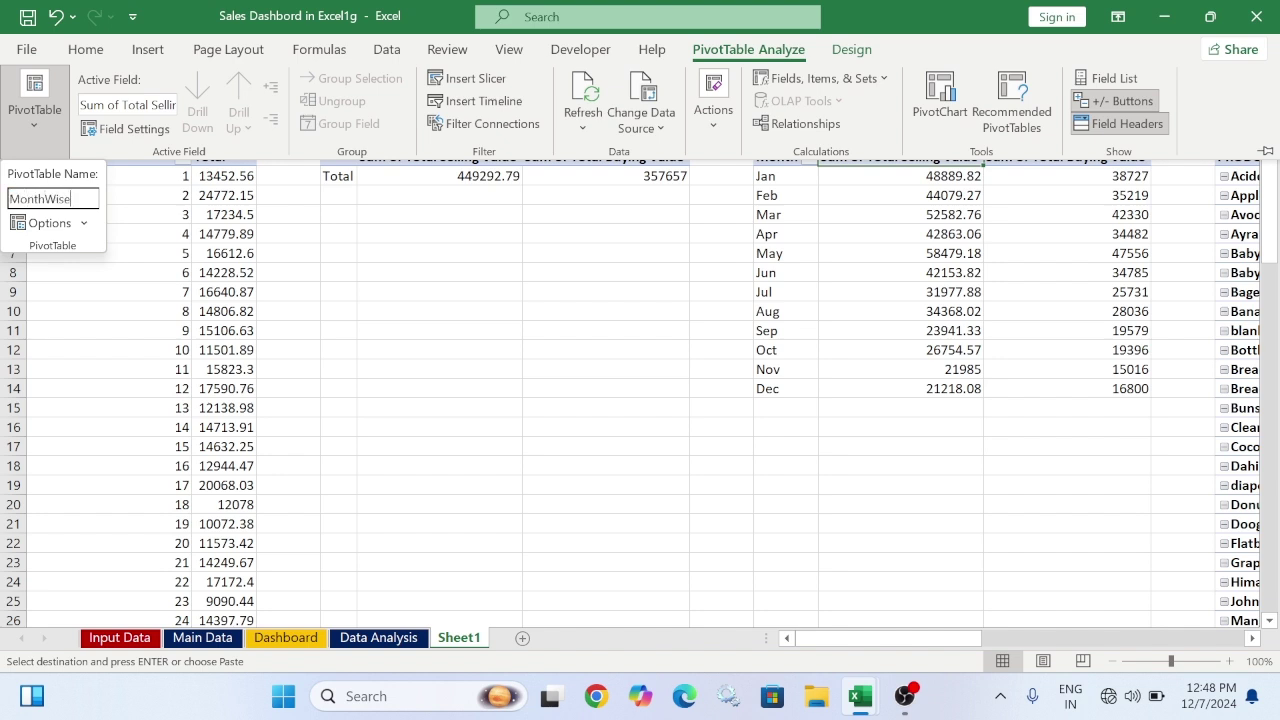
key("Return")
Name the PRODUCT and UNIT PivotTable in columns L:O ProductWise
left_click_drag(888, 637, 983, 637)
left_click(805, 180)
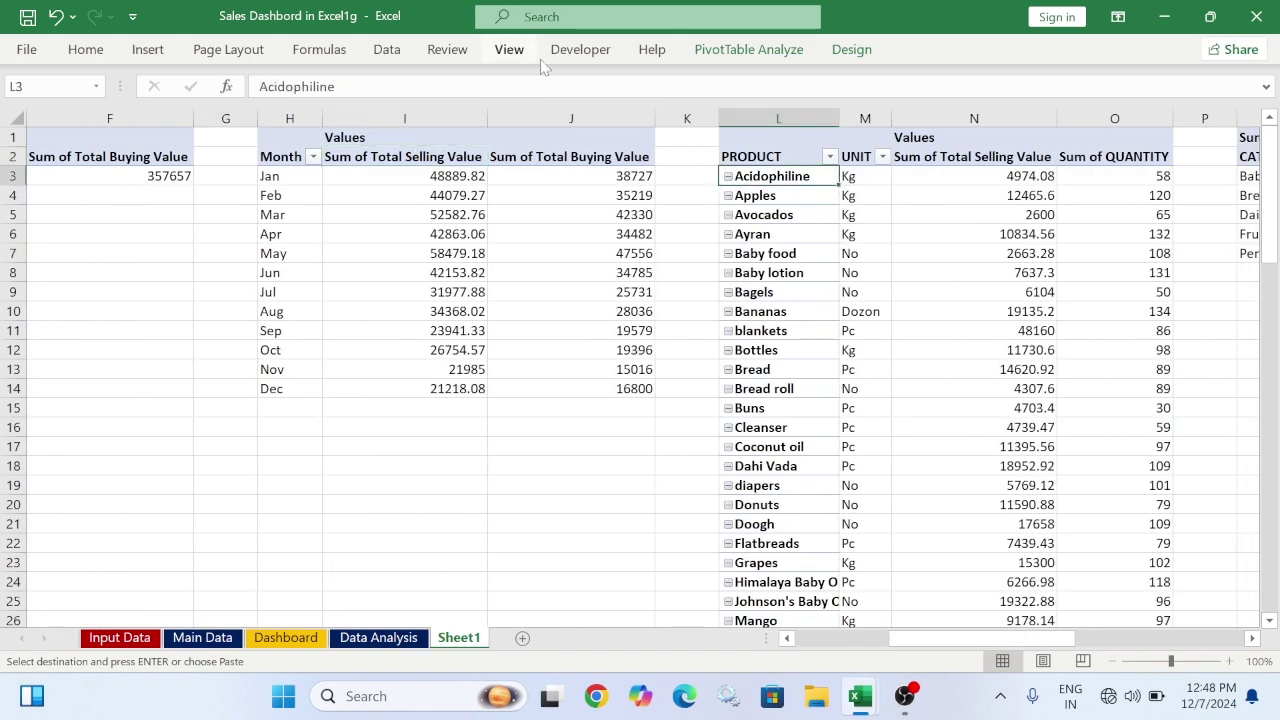
left_click(748, 49)
left_click(35, 105)
left_click(53, 199)
type("p")
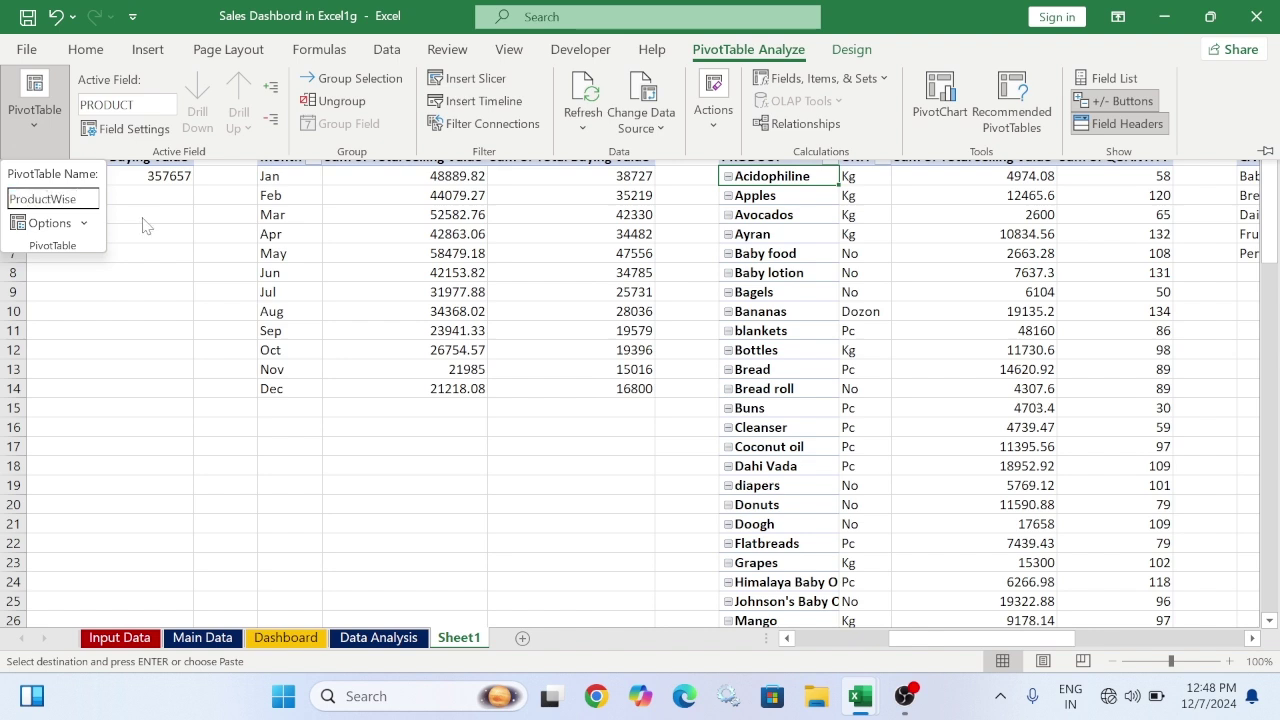
type("roductWise")
key("Return")
Name the CATEGORY PivotTable in columns Q:R CategoryWise
scroll(1000, 600, "right", 4)
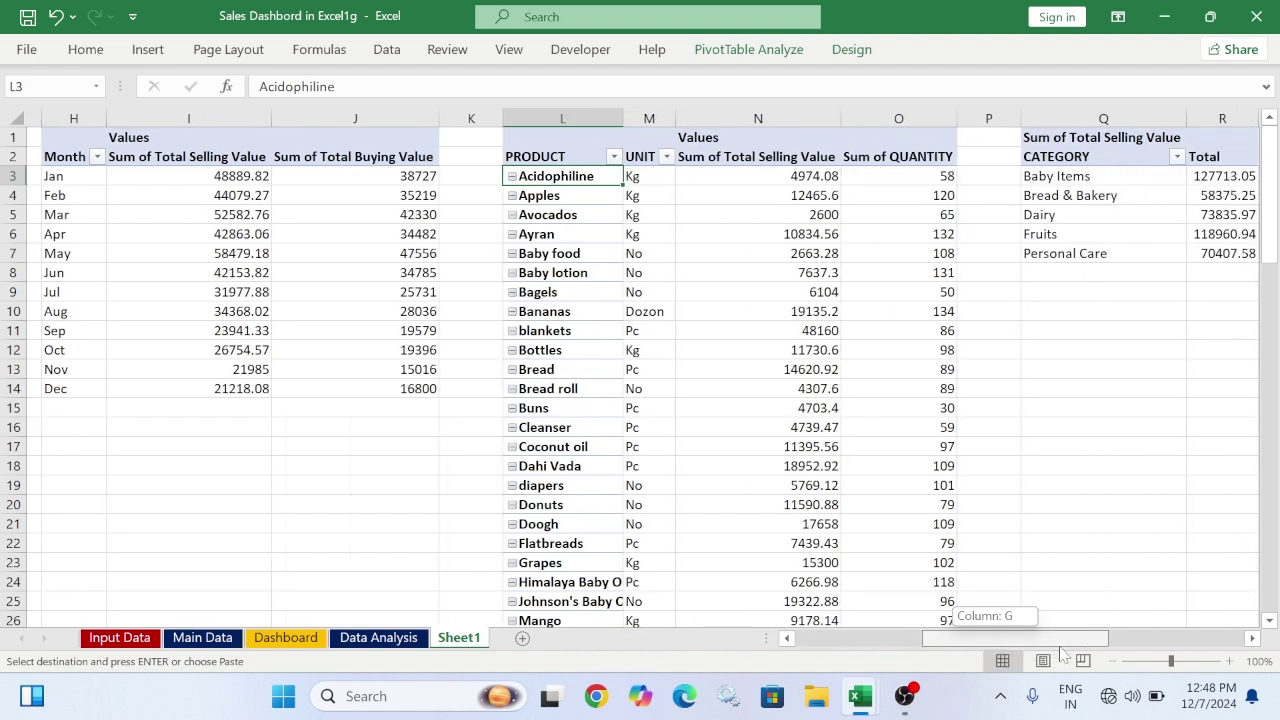
left_click(866, 180)
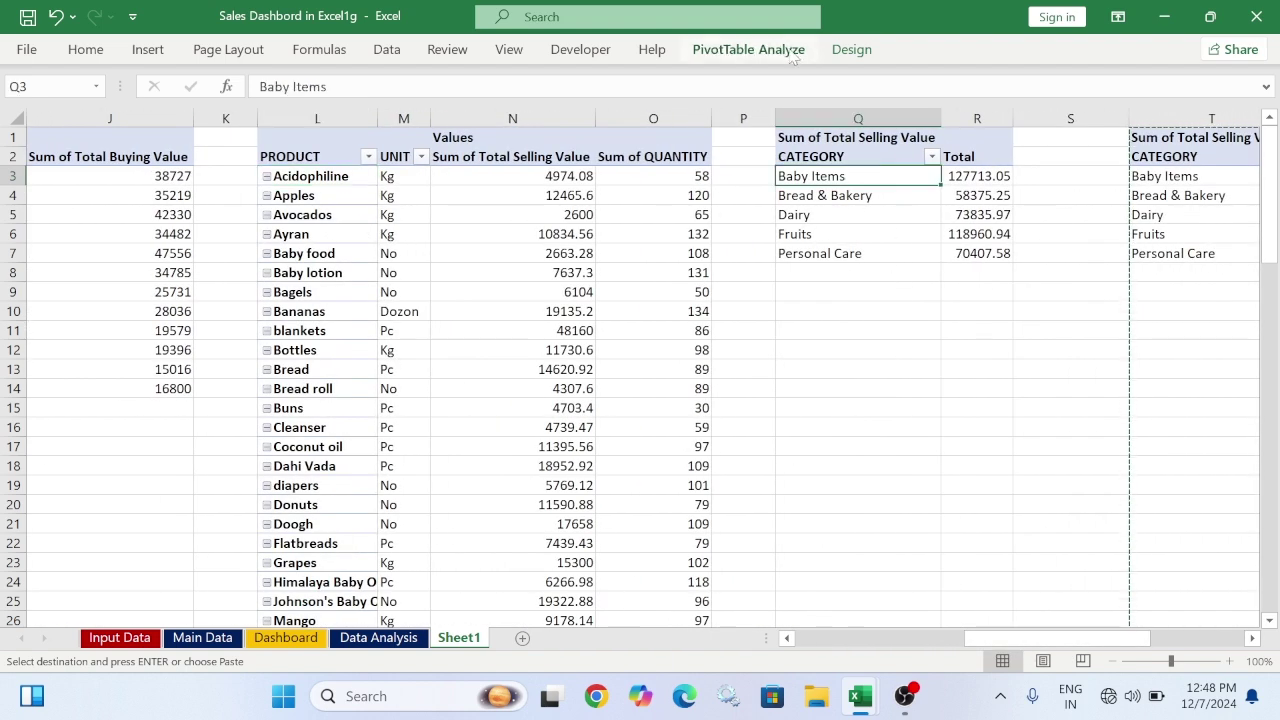
left_click(748, 49)
left_click(48, 130)
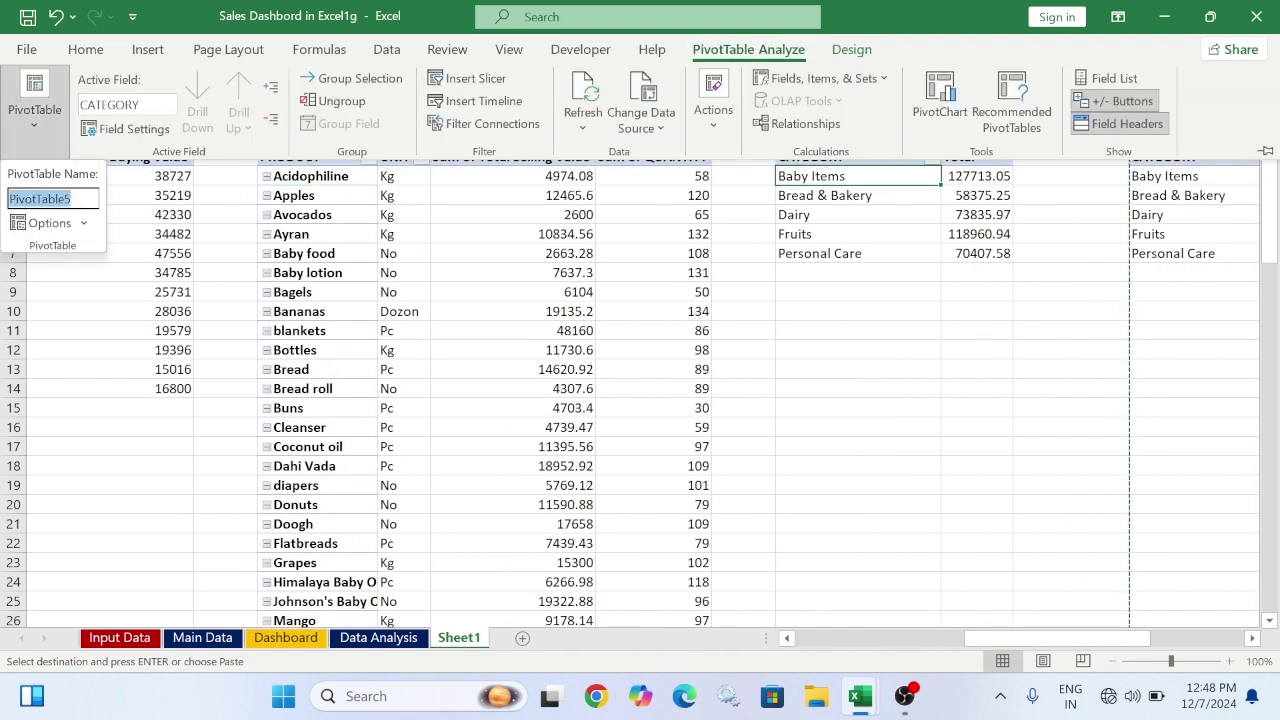
type("CategoryWise")
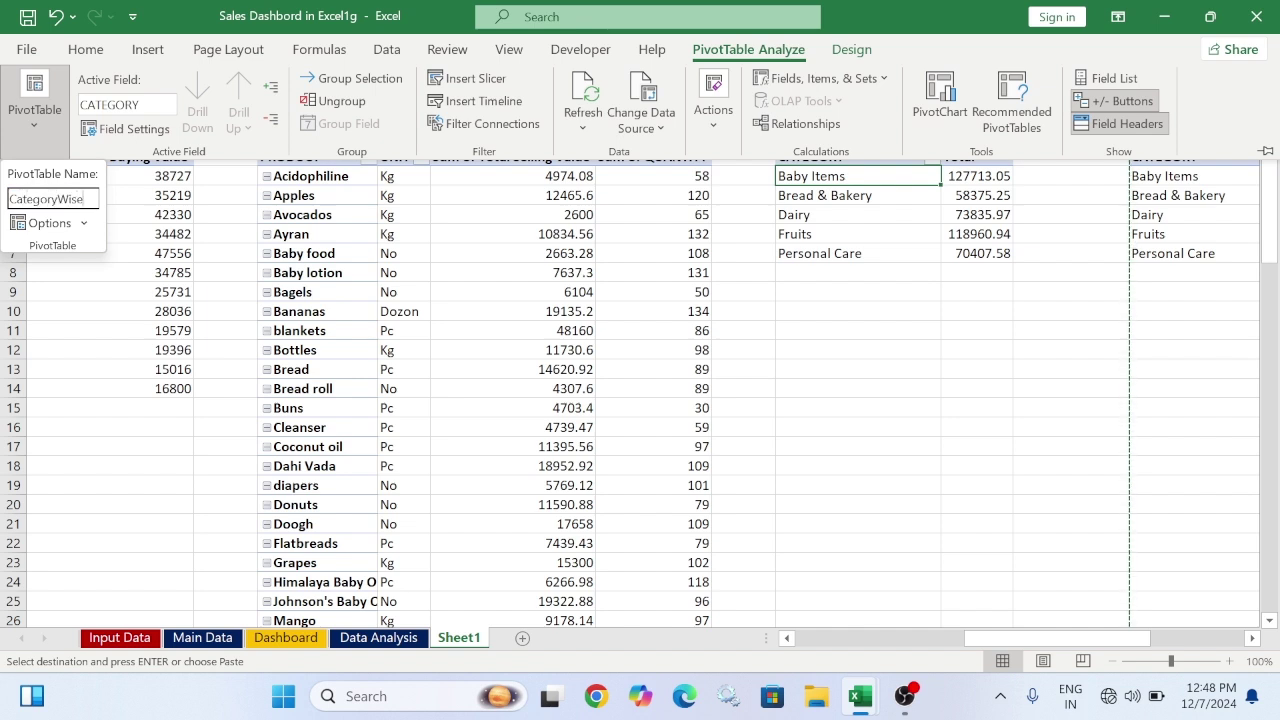
key("Return")
Name the PAYMENT MODE PivotTable in columns W:X PaymentMode
left_click_drag(1043, 638, 1139, 638)
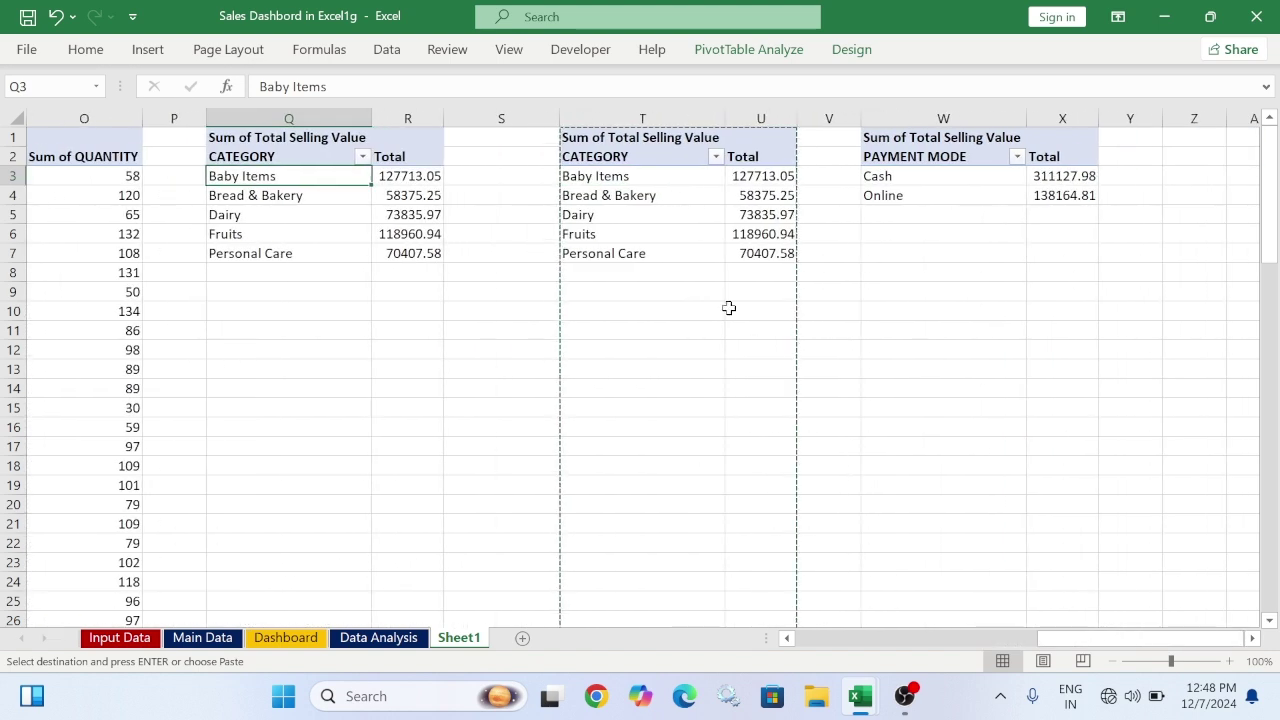
left_click(885, 177)
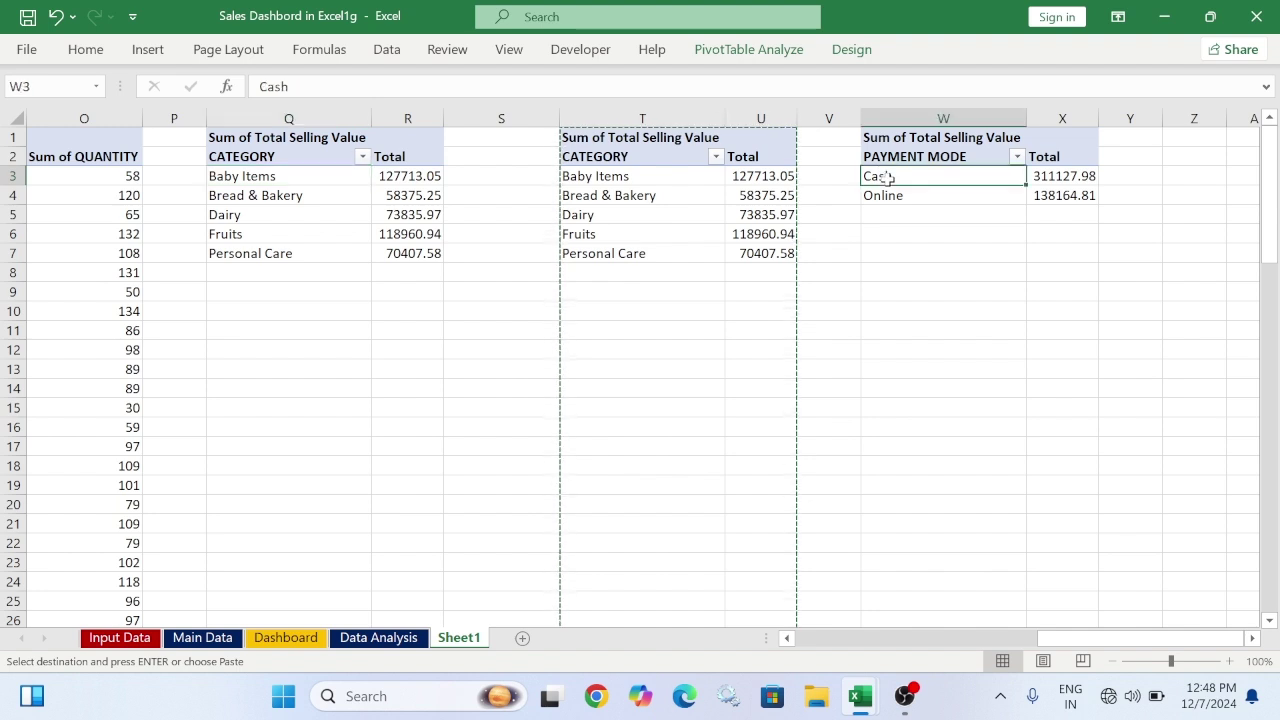
left_click(798, 52)
left_click(35, 110)
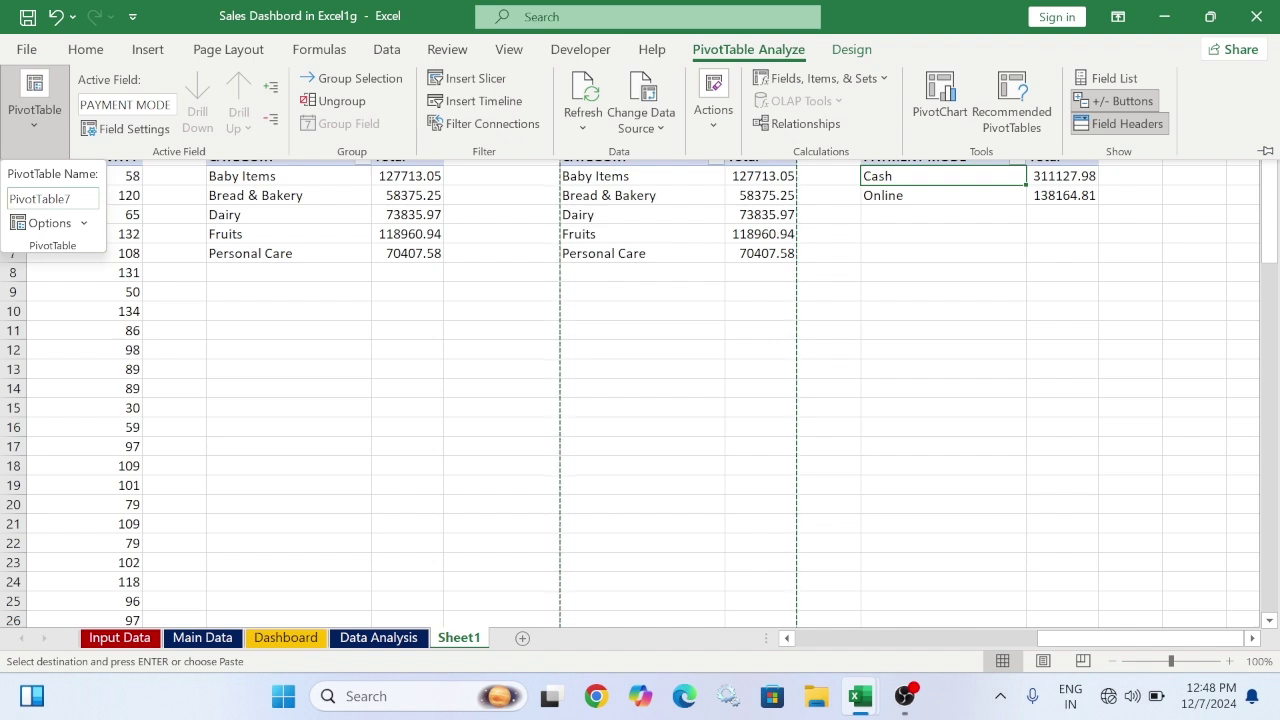
left_click(52, 198)
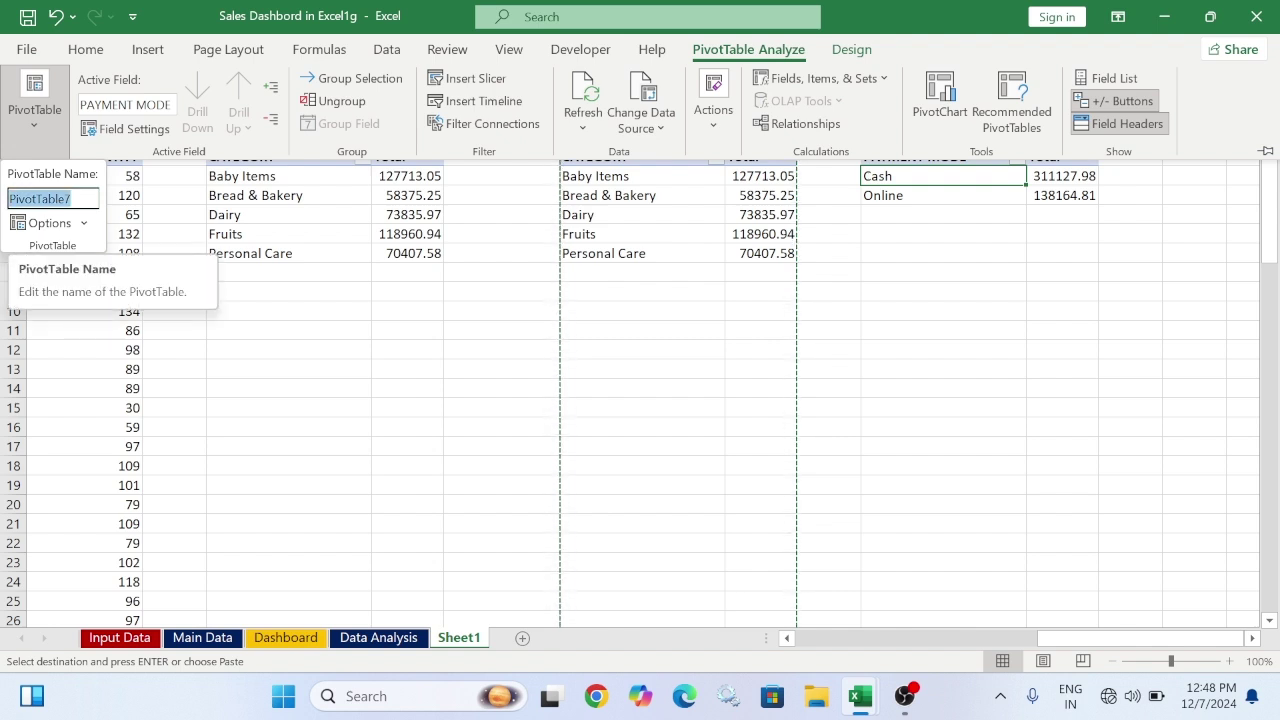
type("PaymentMode")
key("Return")
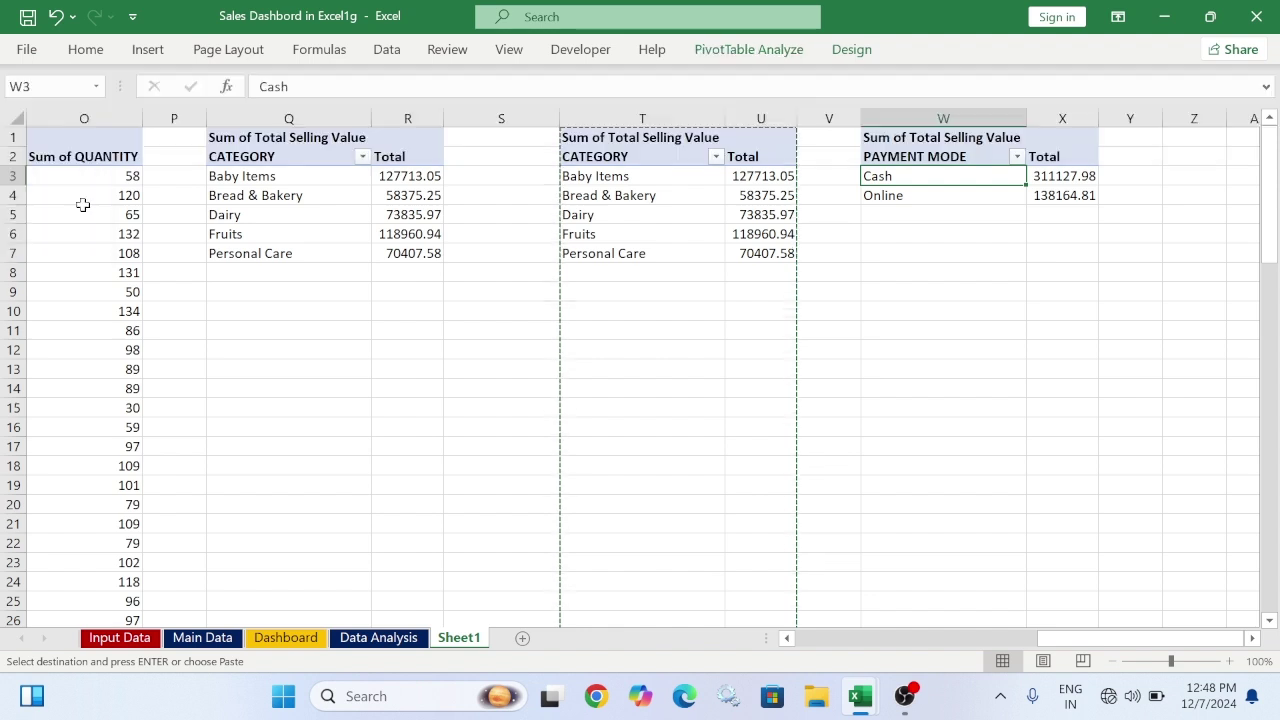
Delete columns T:U with the duplicate CATEGORY PivotTable, plus the extra blank column T before the PAYMENT MODE PivotTable
left_click(760, 349)
left_click_drag(608, 114, 770, 117)
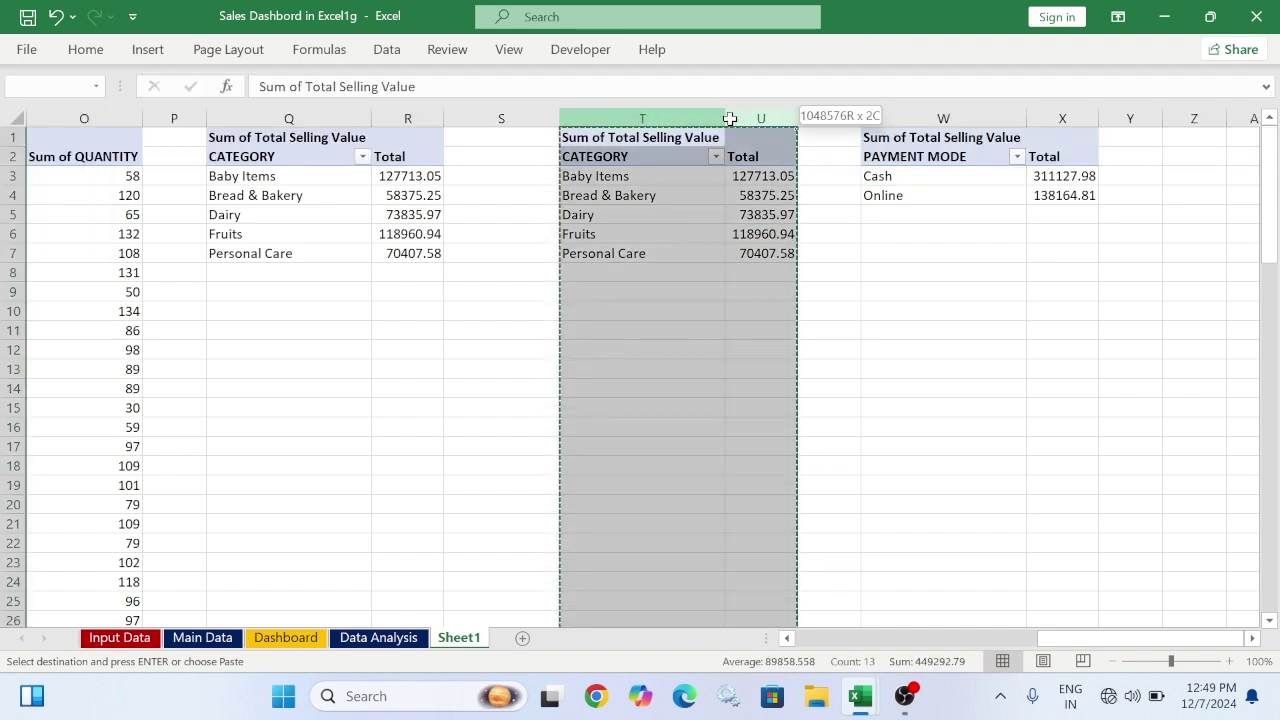
right_click(662, 117)
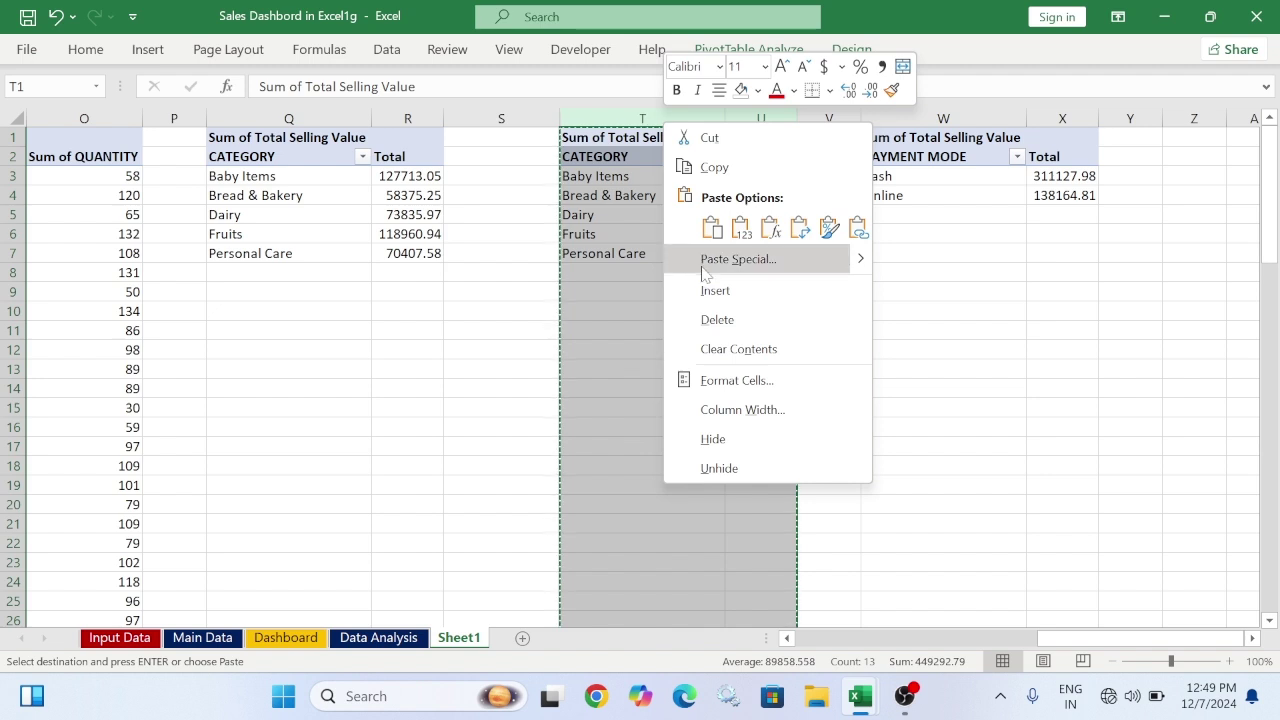
left_click(723, 313)
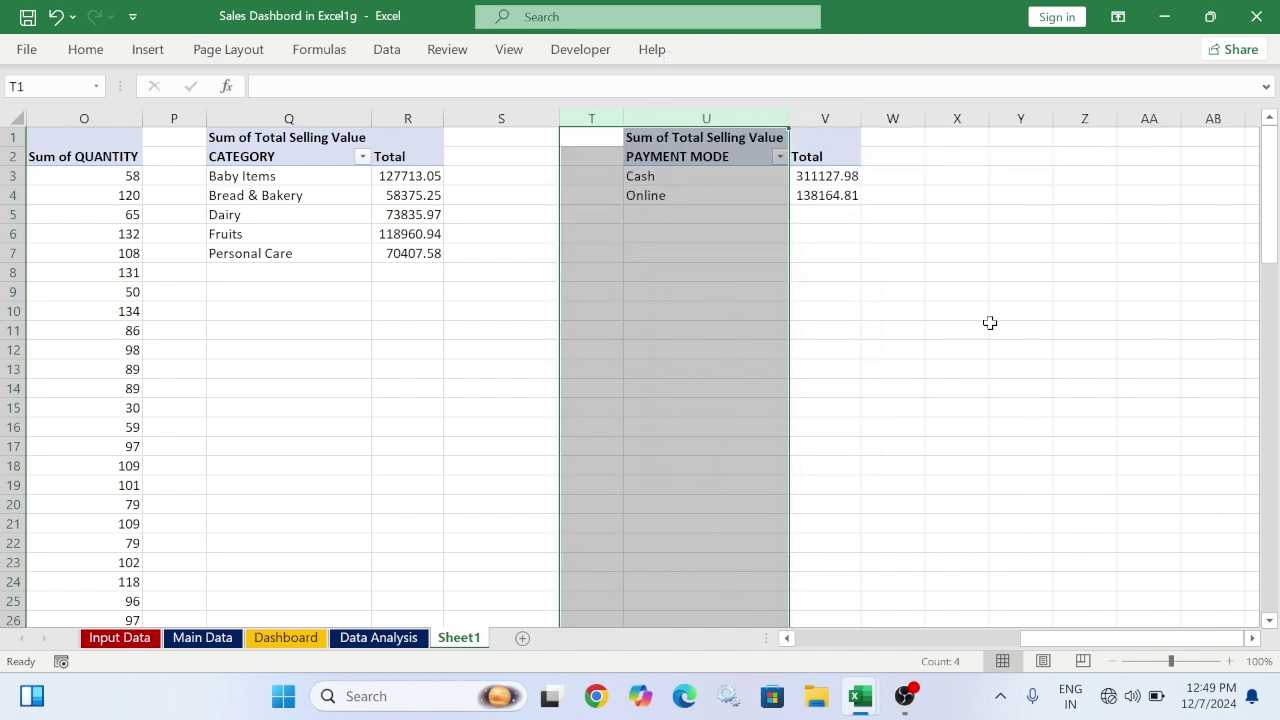
left_click(1018, 330)
right_click(597, 118)
left_click(660, 314)
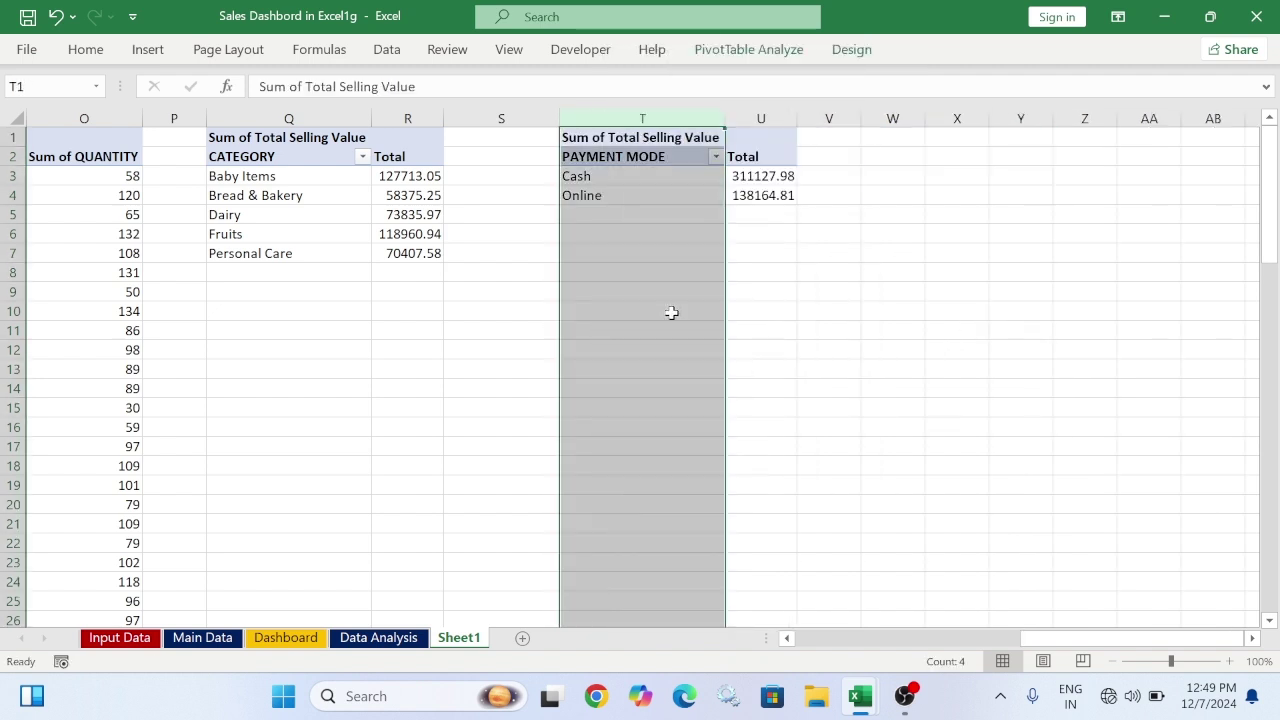
left_click(880, 330)
left_click(633, 251)
left_click_drag(1034, 639, 780, 650)
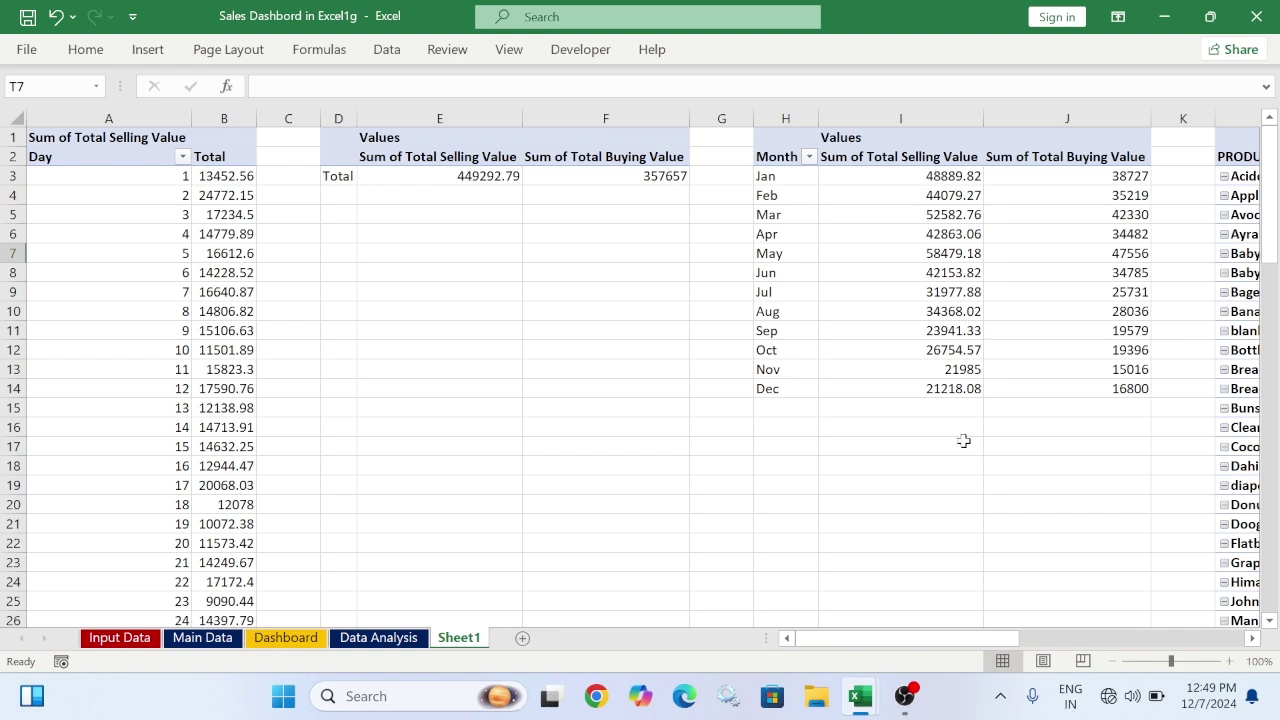
left_click_drag(990, 638, 1069, 618)
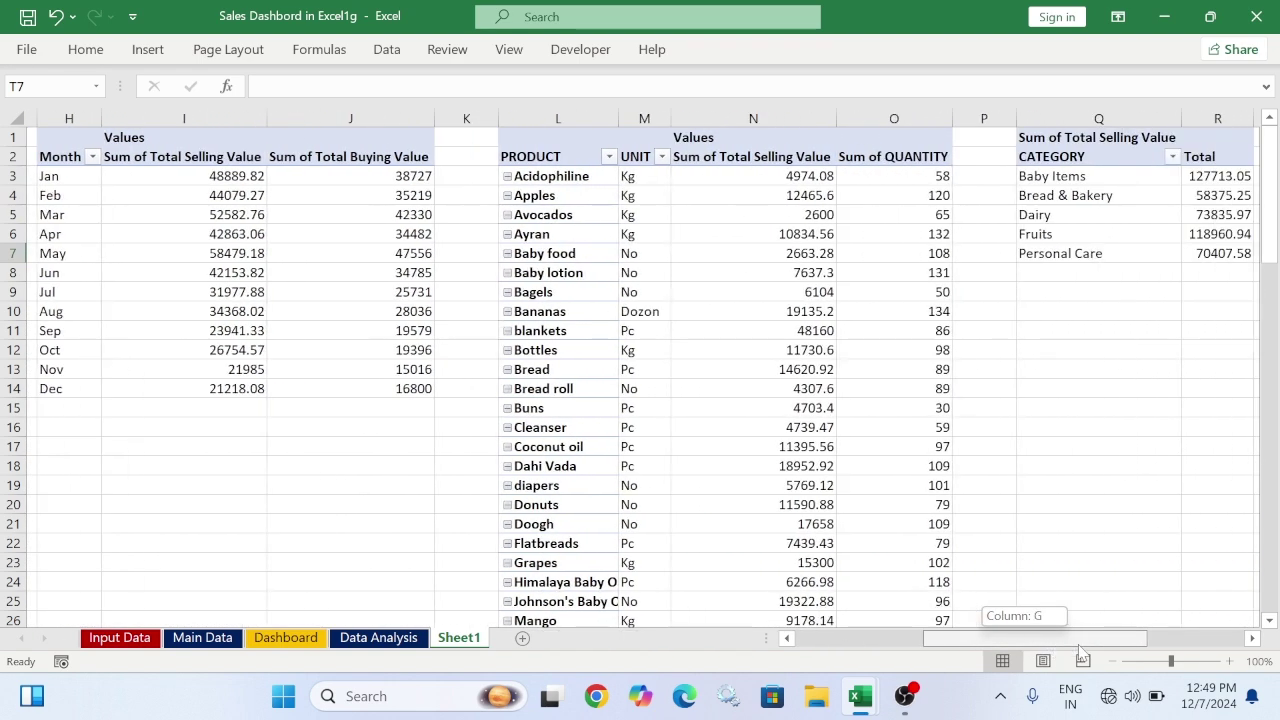
Insert slicers for SALE TYPE, PAYMENT MODE, CATEGORY and Month from the Day PivotTable in columns A:B
left_click_drag(994, 640, 1097, 648)
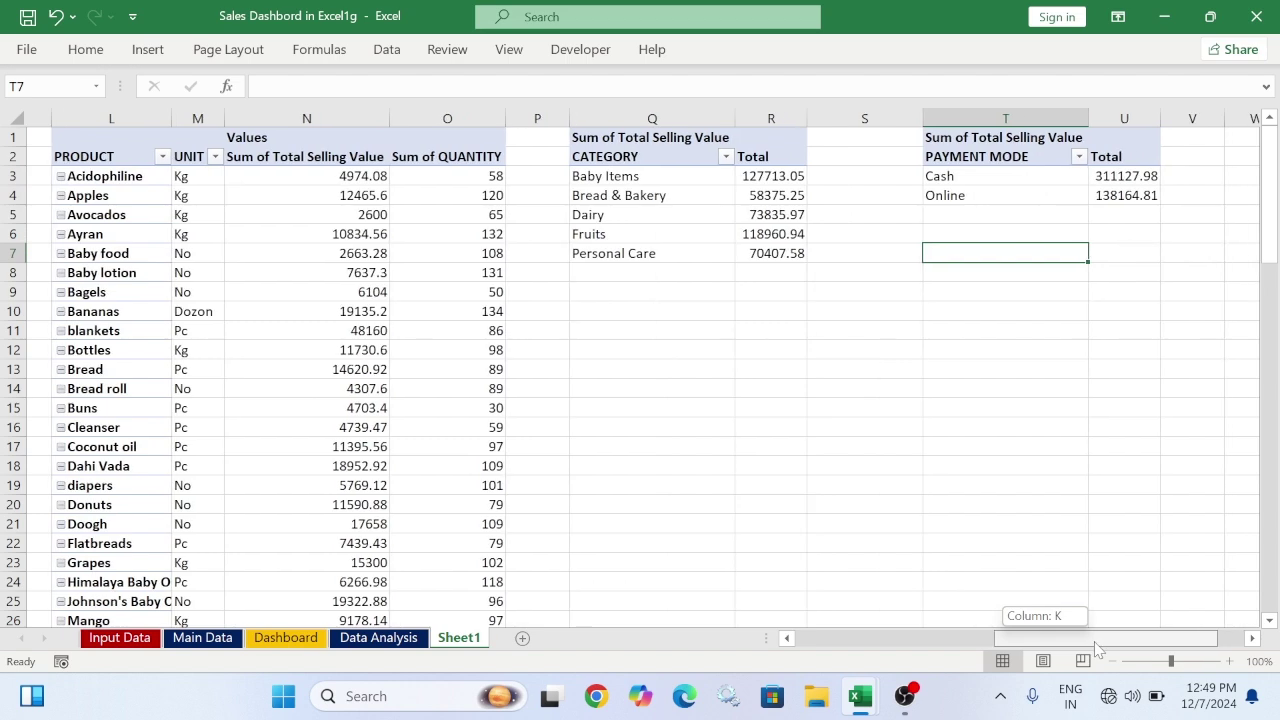
left_click_drag(1097, 648, 788, 592)
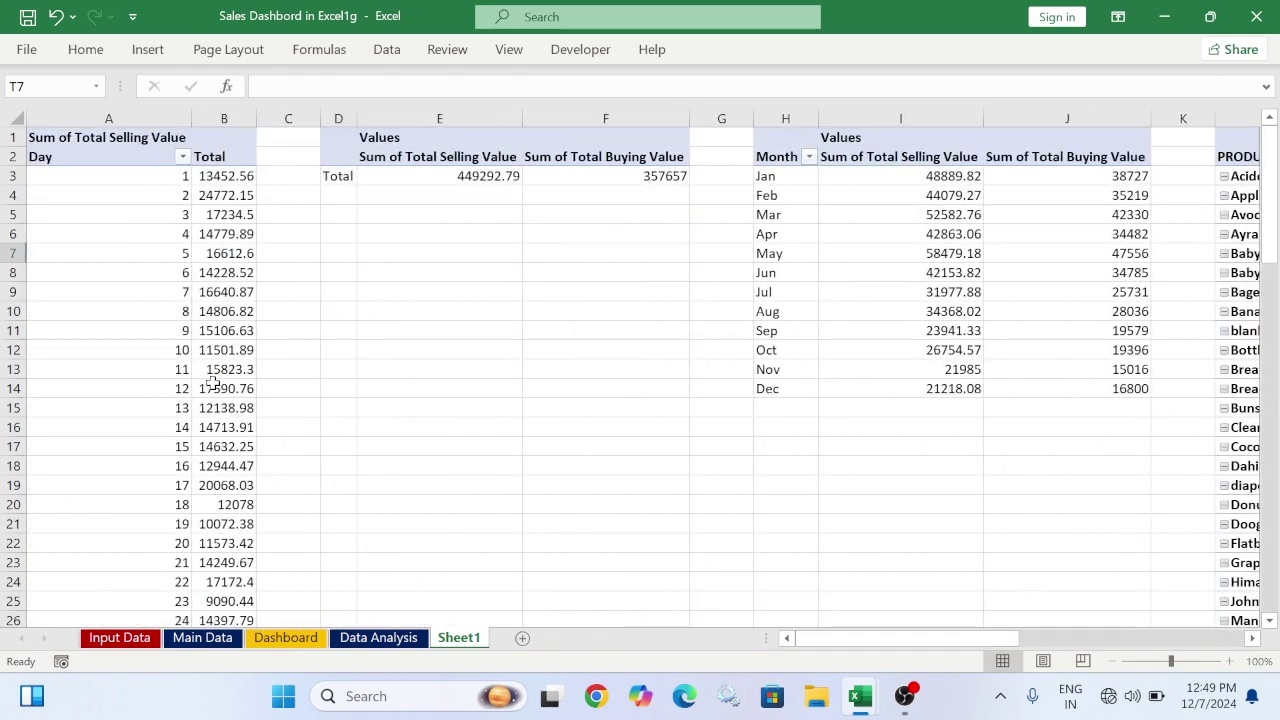
left_click(177, 195)
left_click(148, 49)
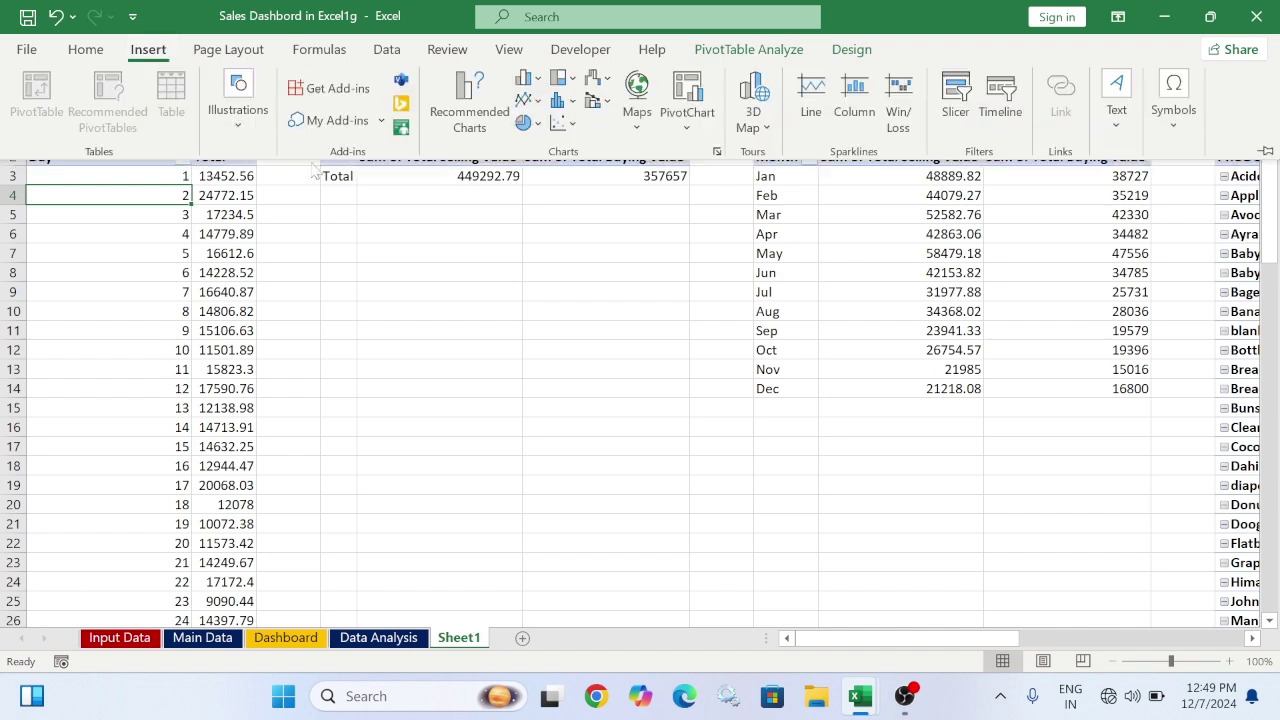
left_click(955, 100)
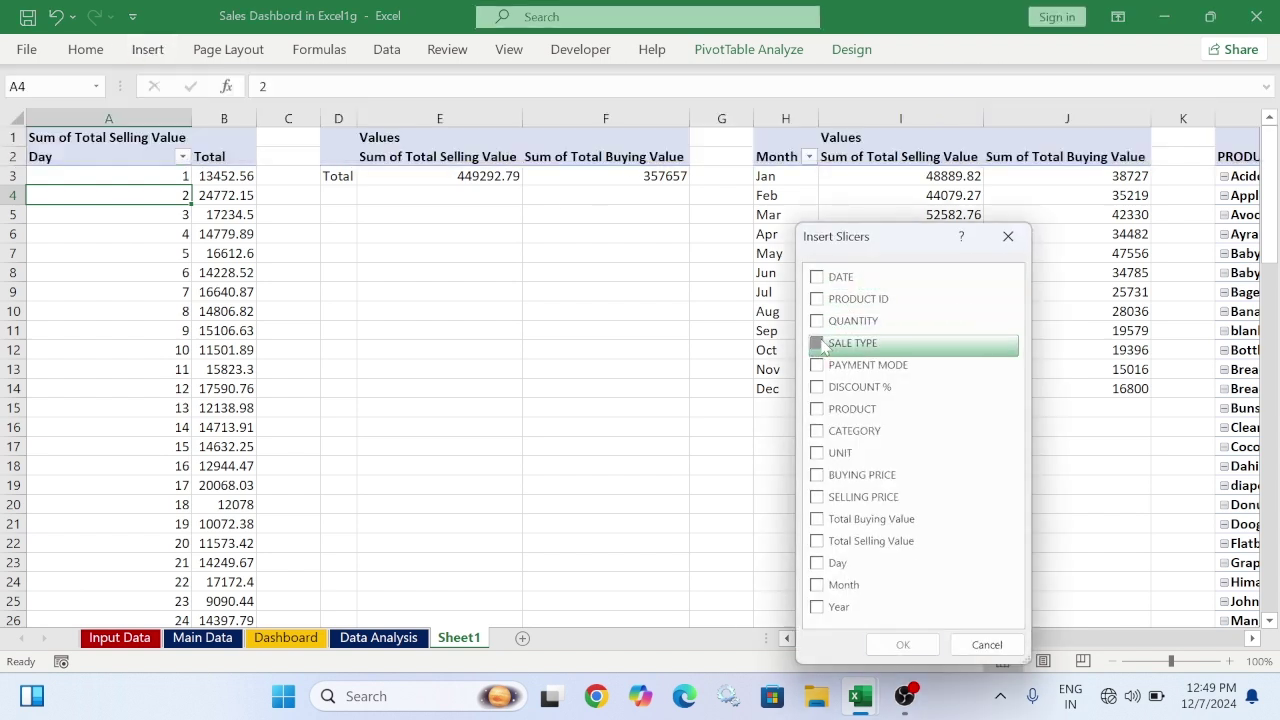
left_click(817, 343)
left_click(817, 365)
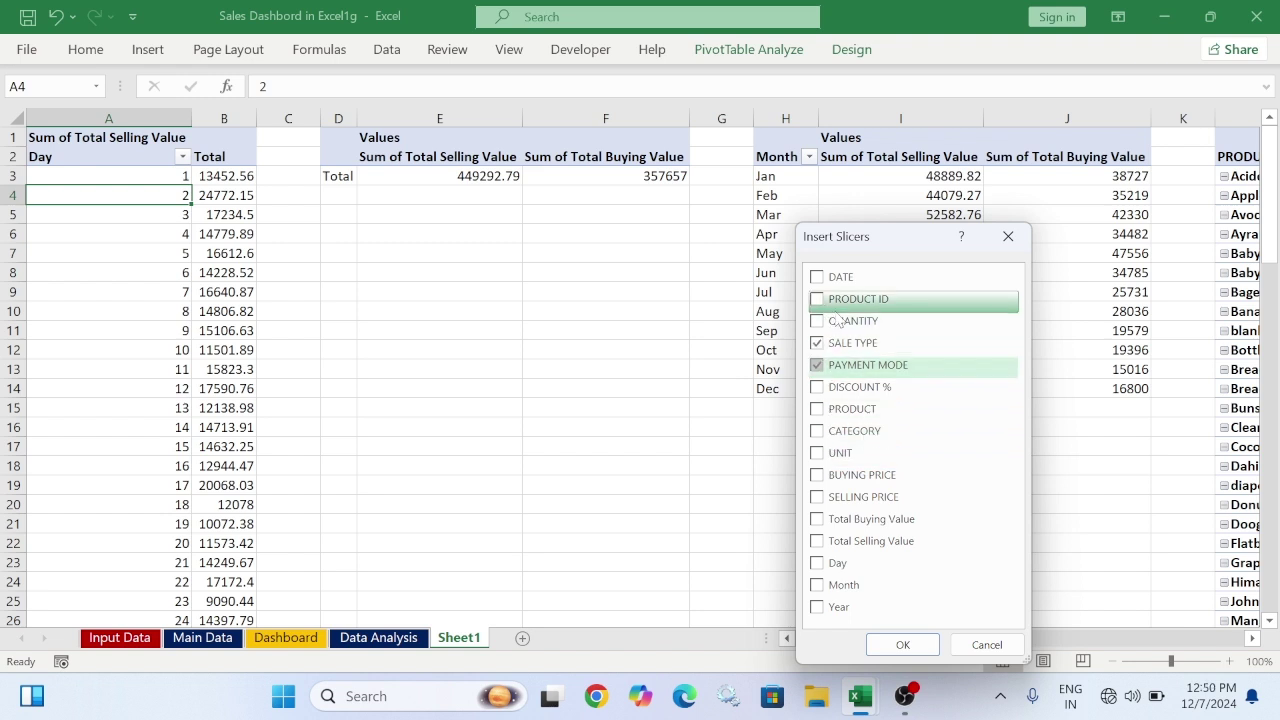
left_click(818, 585)
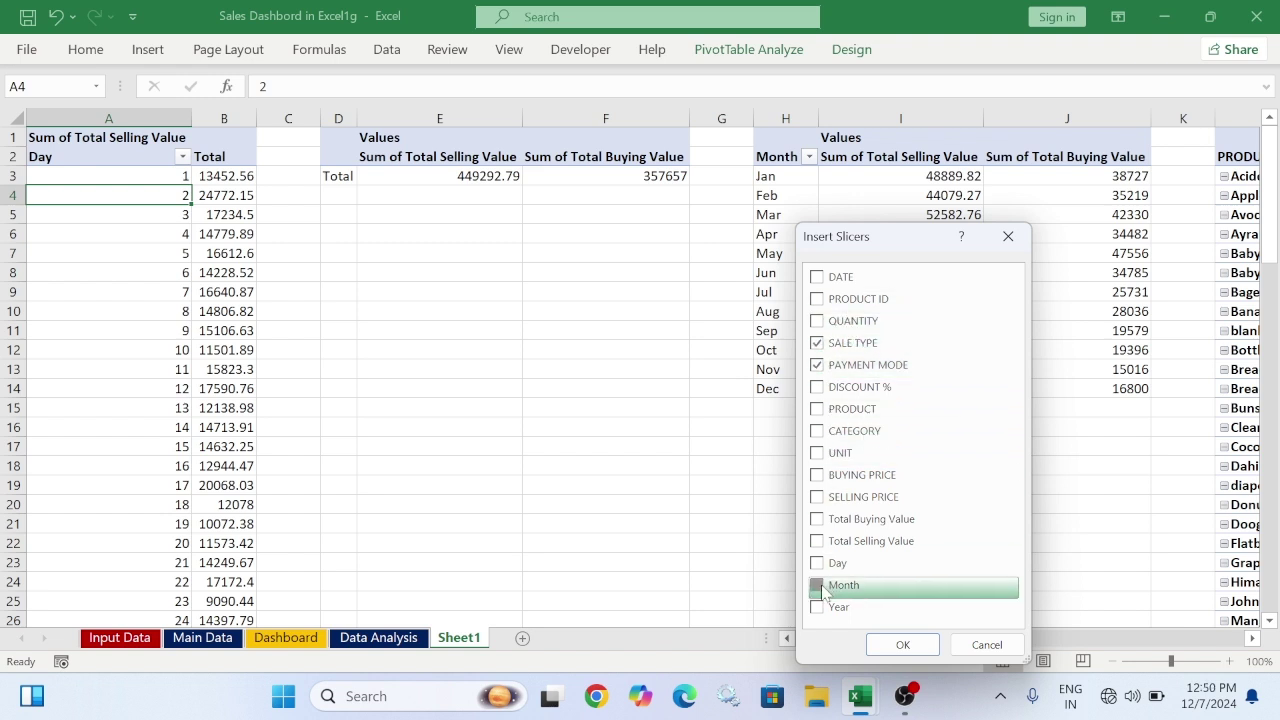
left_click(900, 645)
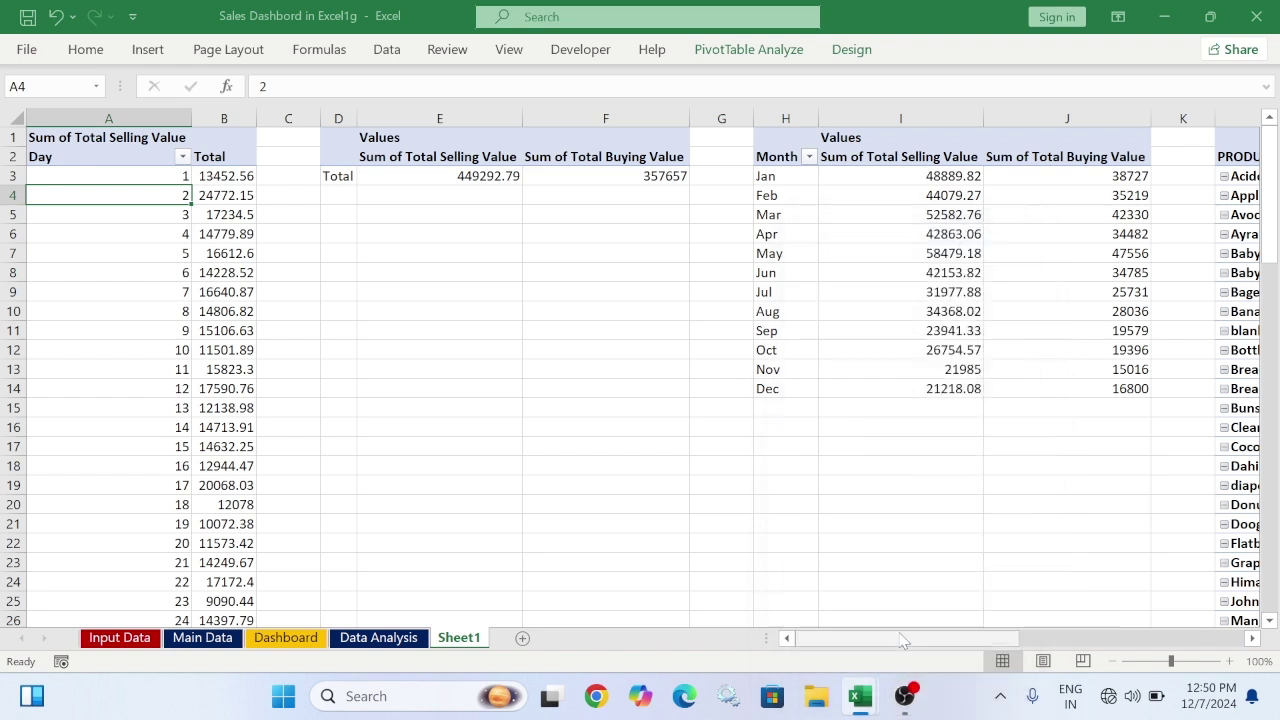
Narrow the Month slicer, move it just beside the Day PivotTable and size it to show all twelve months
left_click_drag(827, 588, 708, 611)
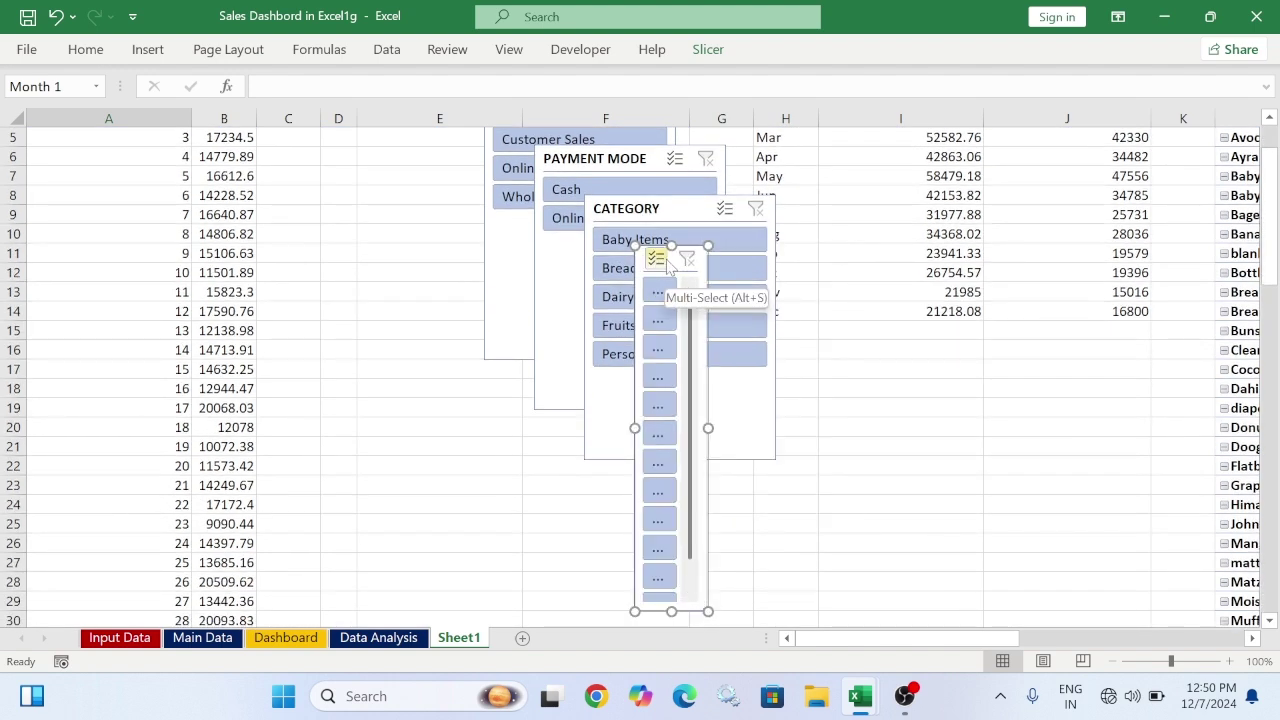
left_click_drag(668, 258, 321, 218)
left_click_drag(360, 572, 368, 605)
Shorten the CATEGORY slicer to fit its five items and place it beside the lower part of the Month slicer
left_click_drag(677, 209, 521, 324)
left_click_drag(525, 580, 525, 497)
left_click_drag(519, 330, 466, 439)
Shorten the PAYMENT MODE slicer to fit its two items and place it directly above the CATEGORY slicer
left_click(650, 166)
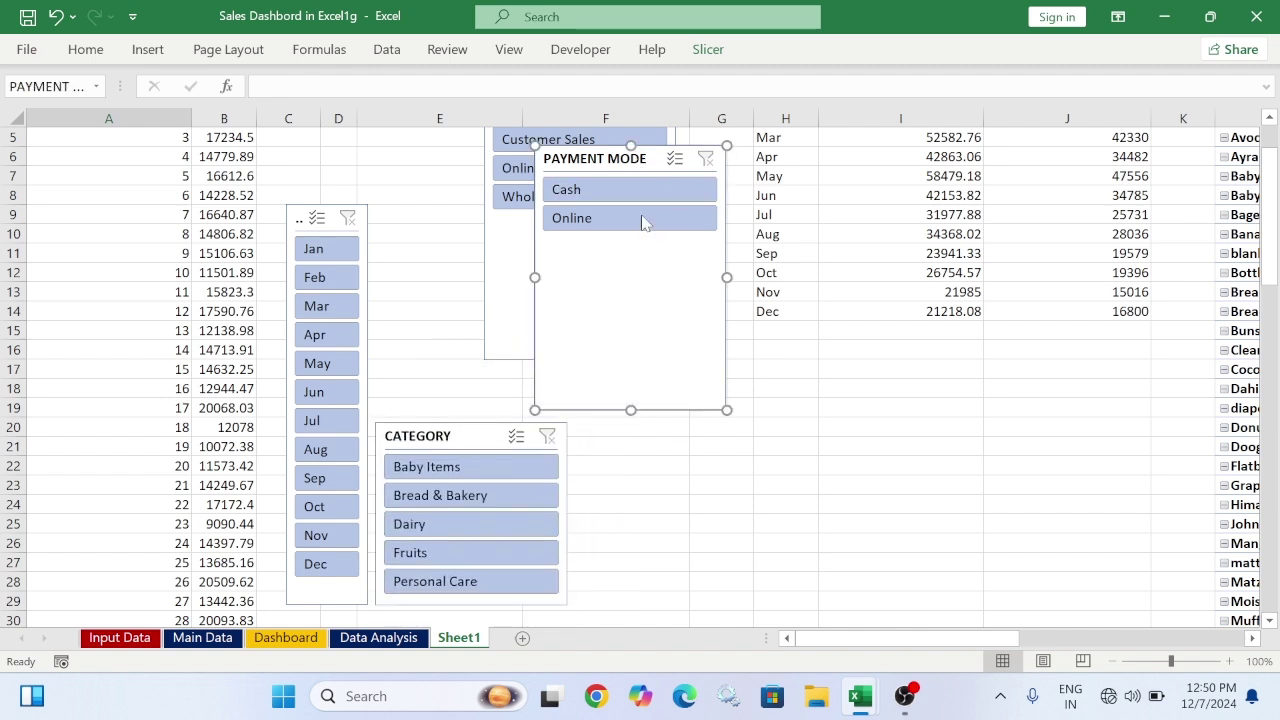
left_click_drag(632, 409, 620, 246)
left_click_drag(607, 158, 449, 330)
Shorten the SALE TYPE slicer to fit its three items and stack it above the PAYMENT MODE slicer
left_click(600, 255)
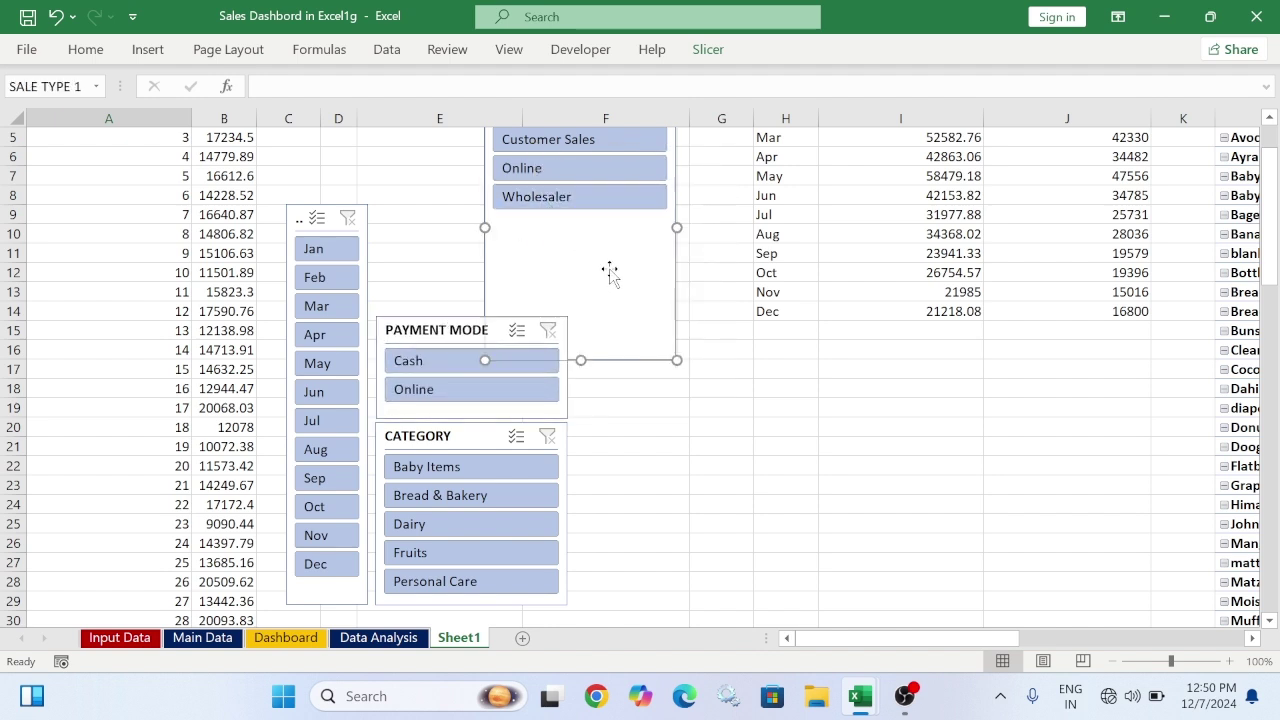
left_click_drag(582, 361, 575, 223)
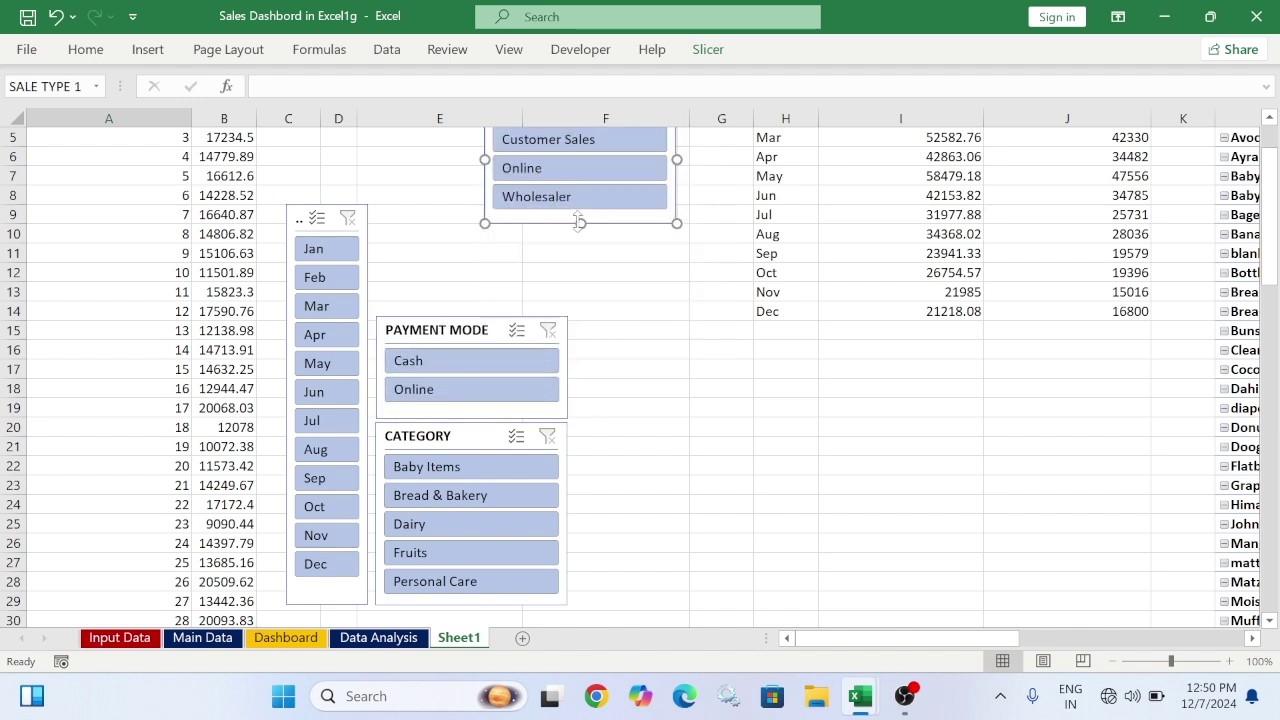
left_click_drag(669, 198, 560, 285)
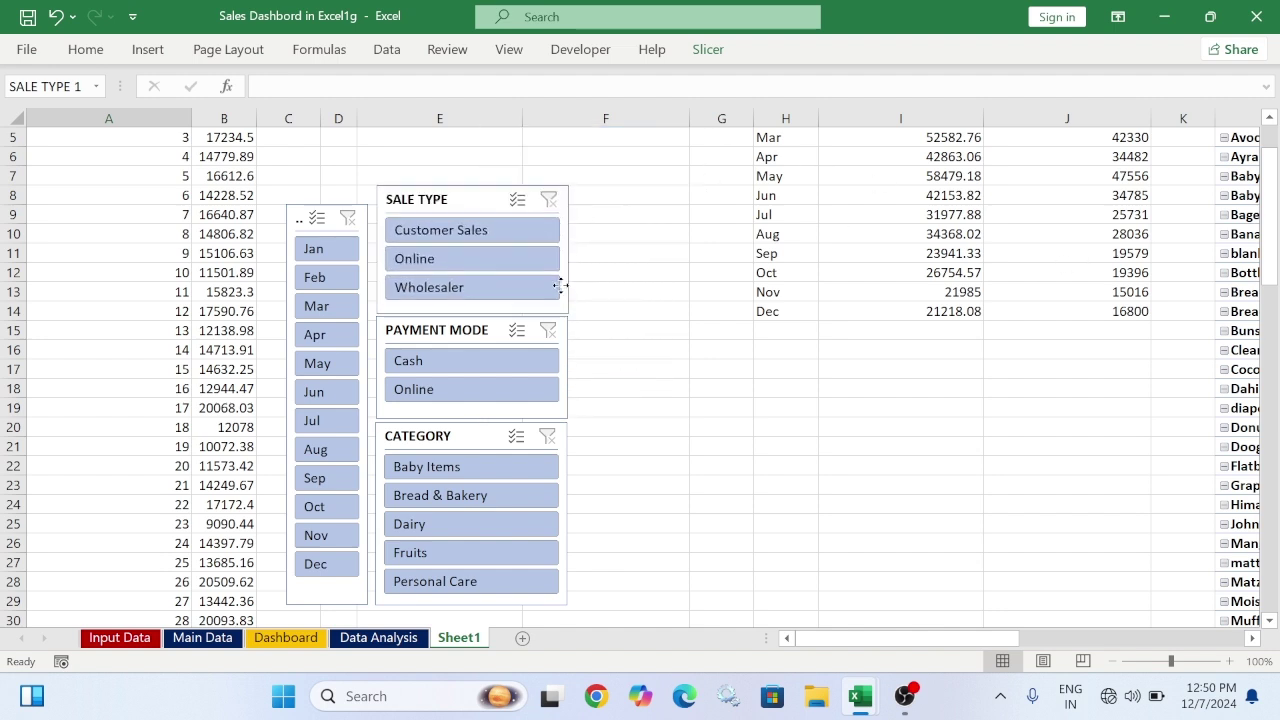
left_click(695, 440)
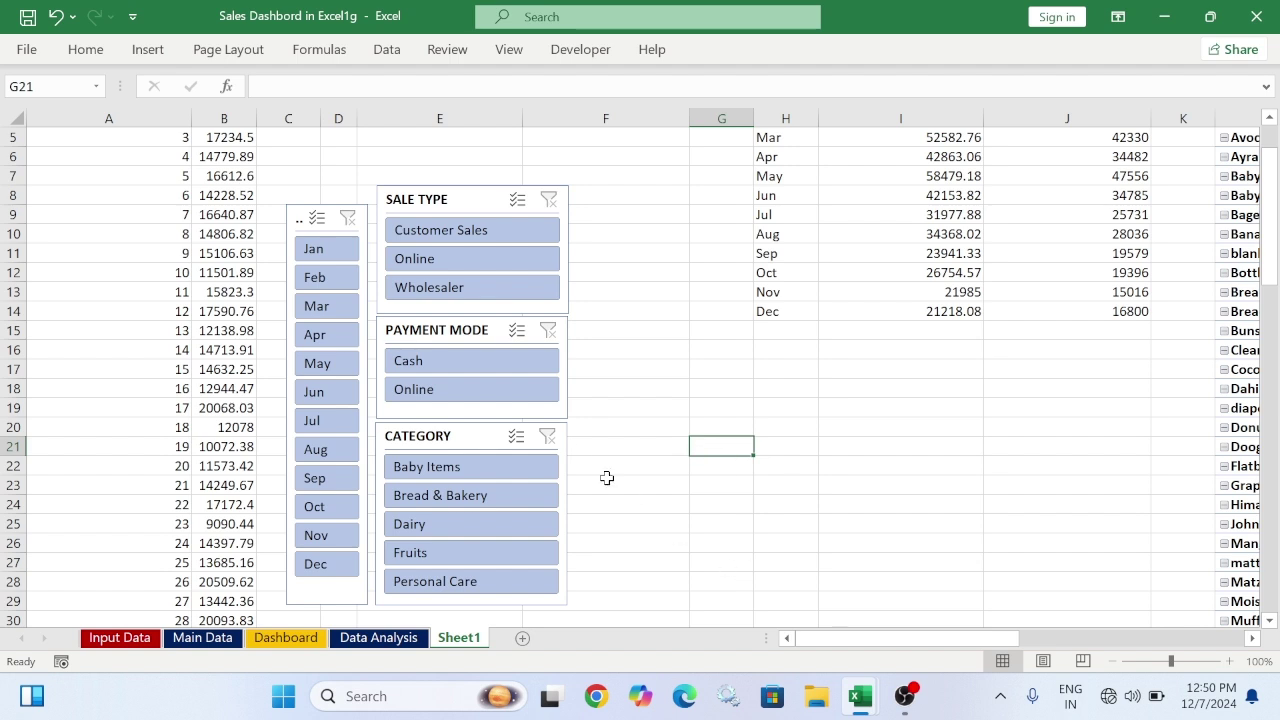
Test the slicers by filtering through several months to Jun, with sale type Online and category Fruits
left_click(335, 281)
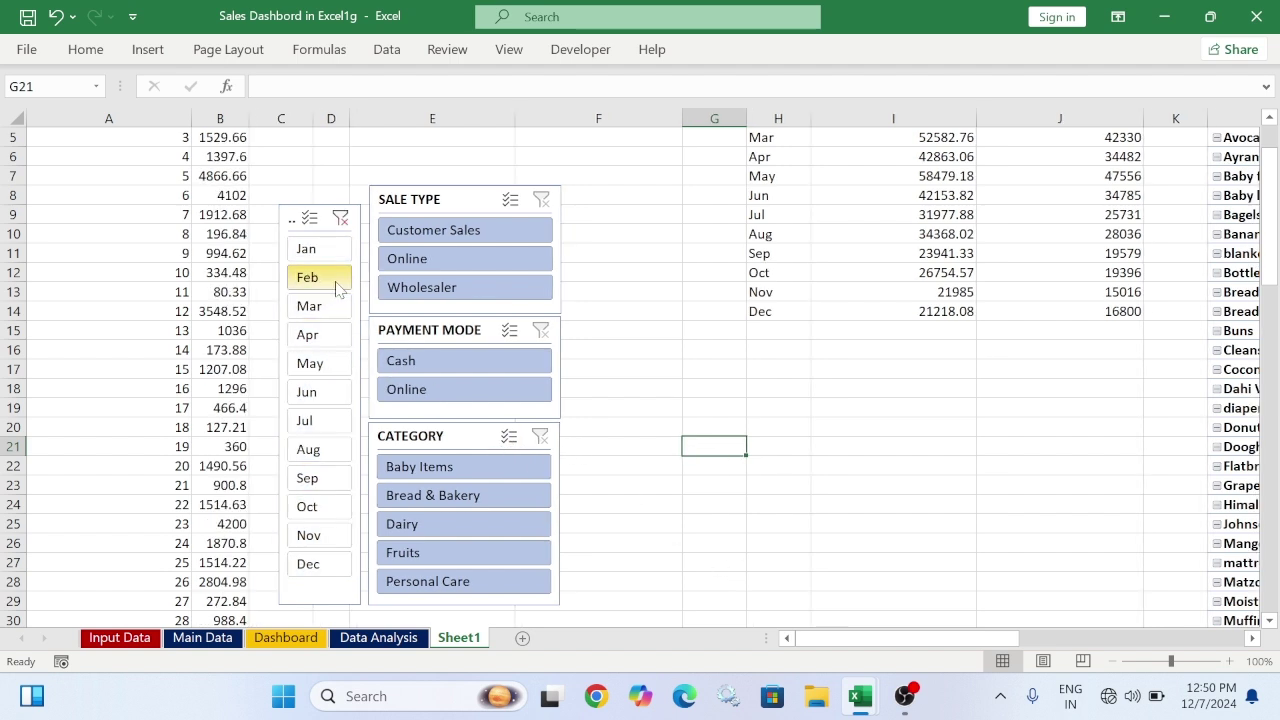
left_click(333, 337)
left_click(322, 365)
left_click(318, 393)
left_click(423, 288)
left_click(440, 258)
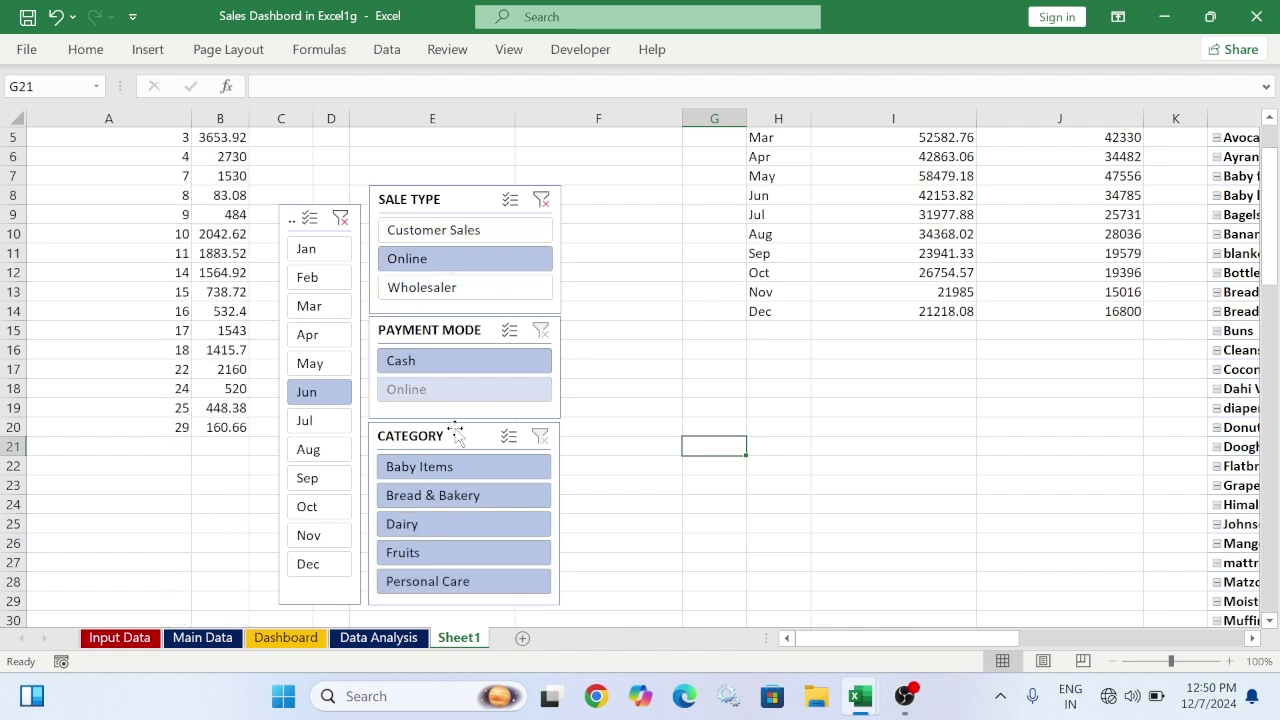
left_click(460, 475)
left_click(466, 548)
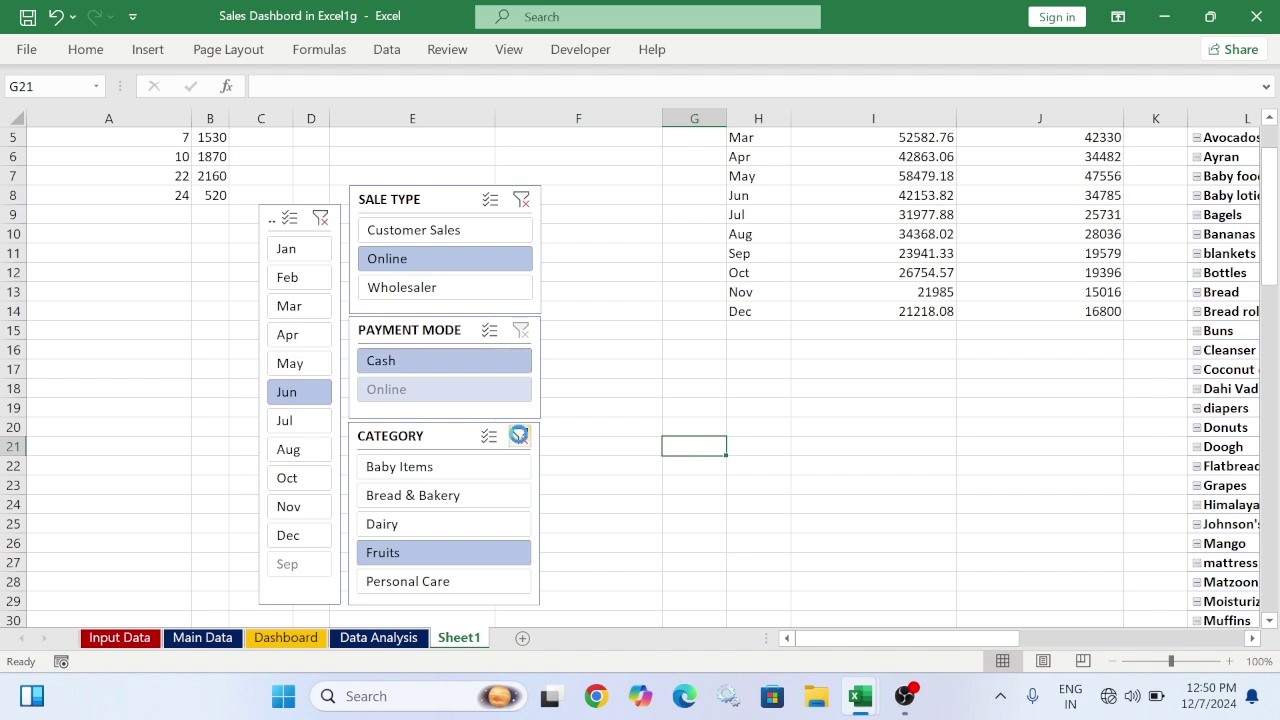
Clear the filters on the CATEGORY, SALE TYPE and Month slicers
left_click(520, 436)
left_click(540, 343)
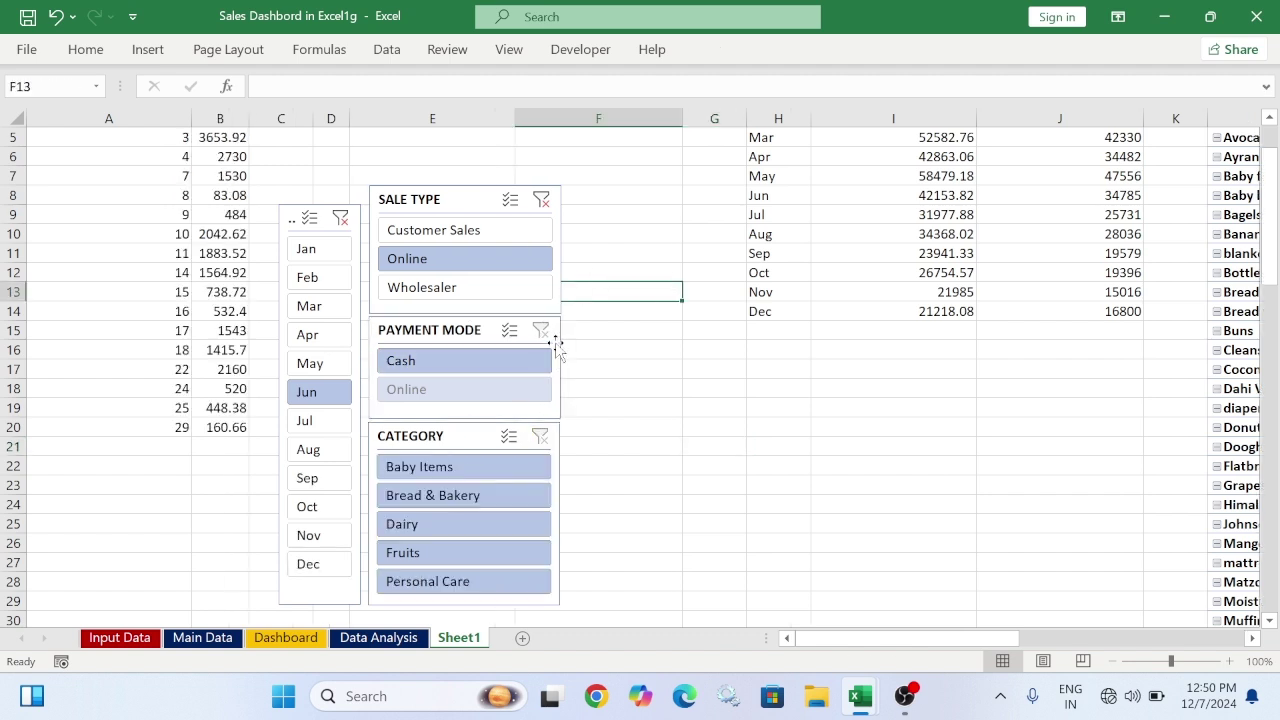
left_click(540, 199)
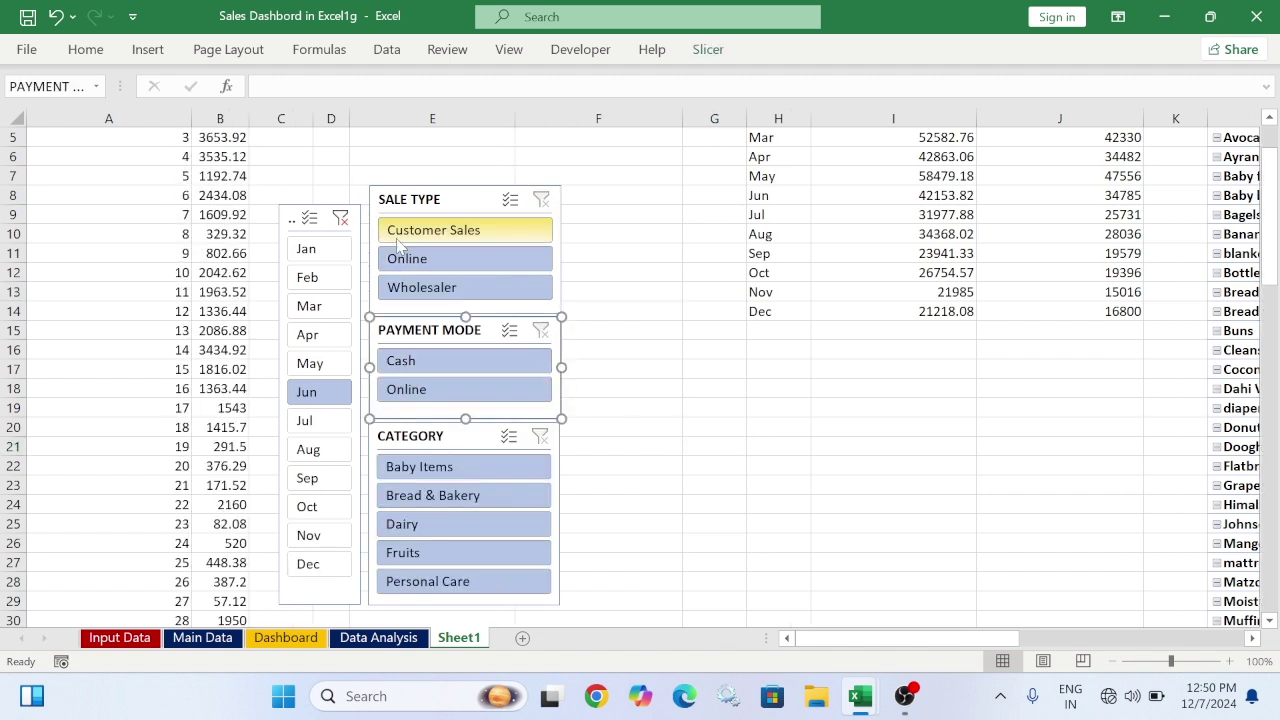
left_click(340, 218)
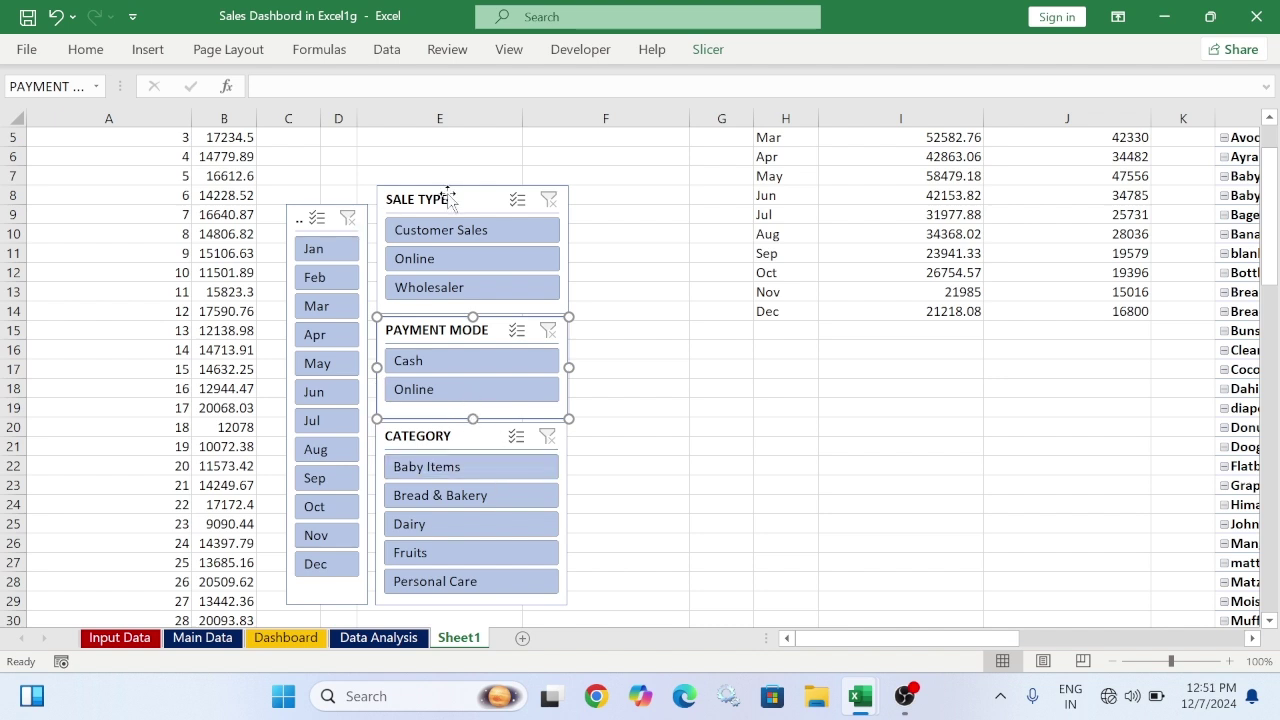
Connect the PAYMENT MODE slicer to CategoryWise, DayWise, PaymentMode, ProductWise, SaleType and the total value PivotTable on the Data Analysis sheet
left_click(704, 50)
left_click(223, 145)
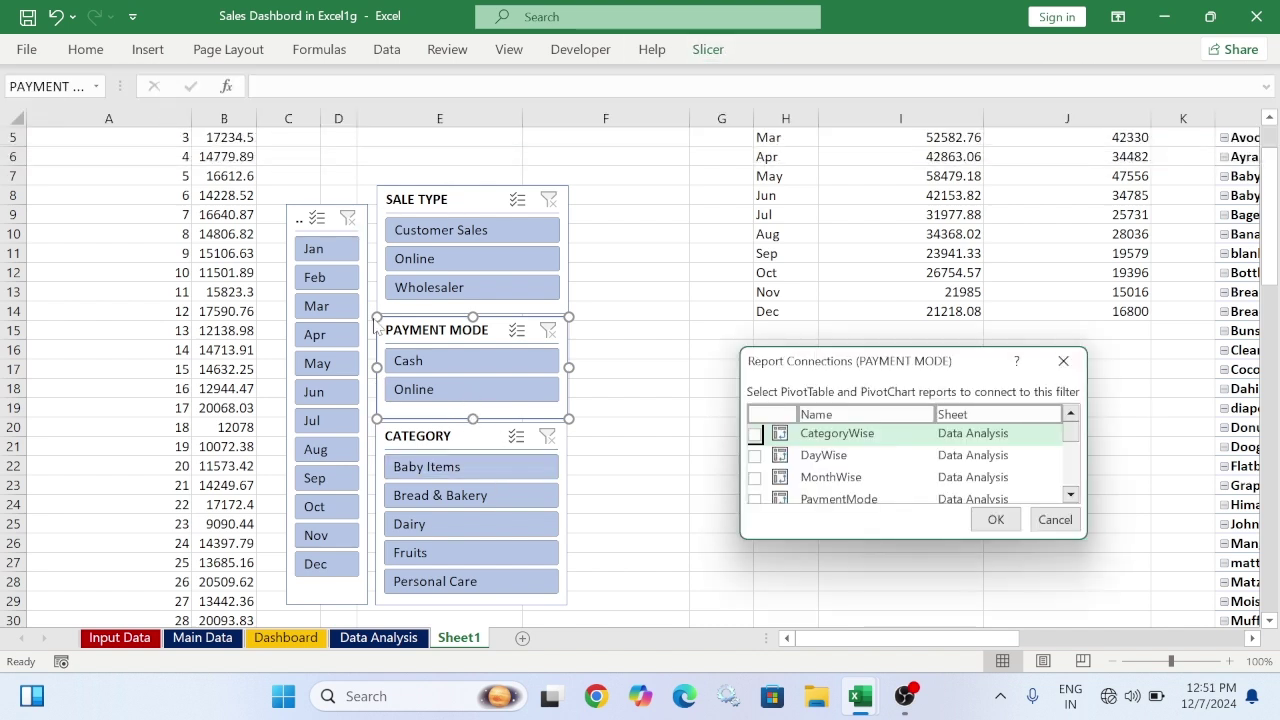
left_click(754, 434)
left_click(754, 456)
scroll(806, 481, "down", 1)
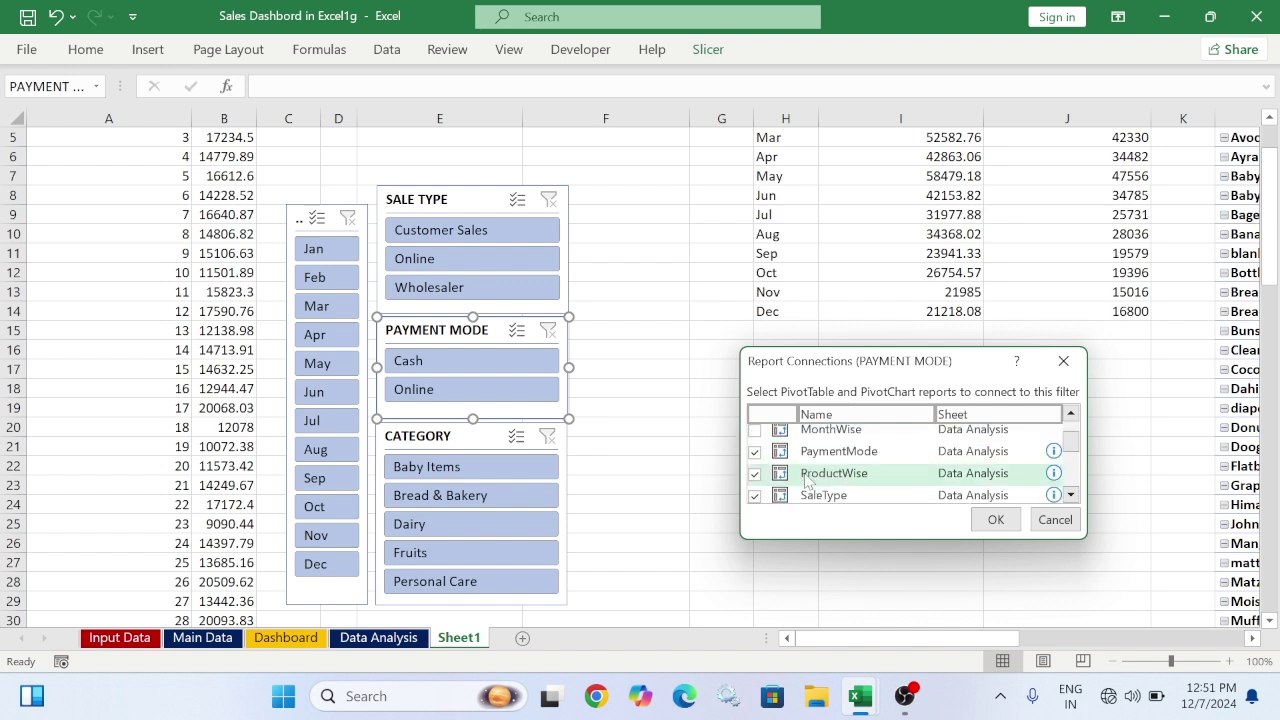
scroll(806, 481, "down", 3)
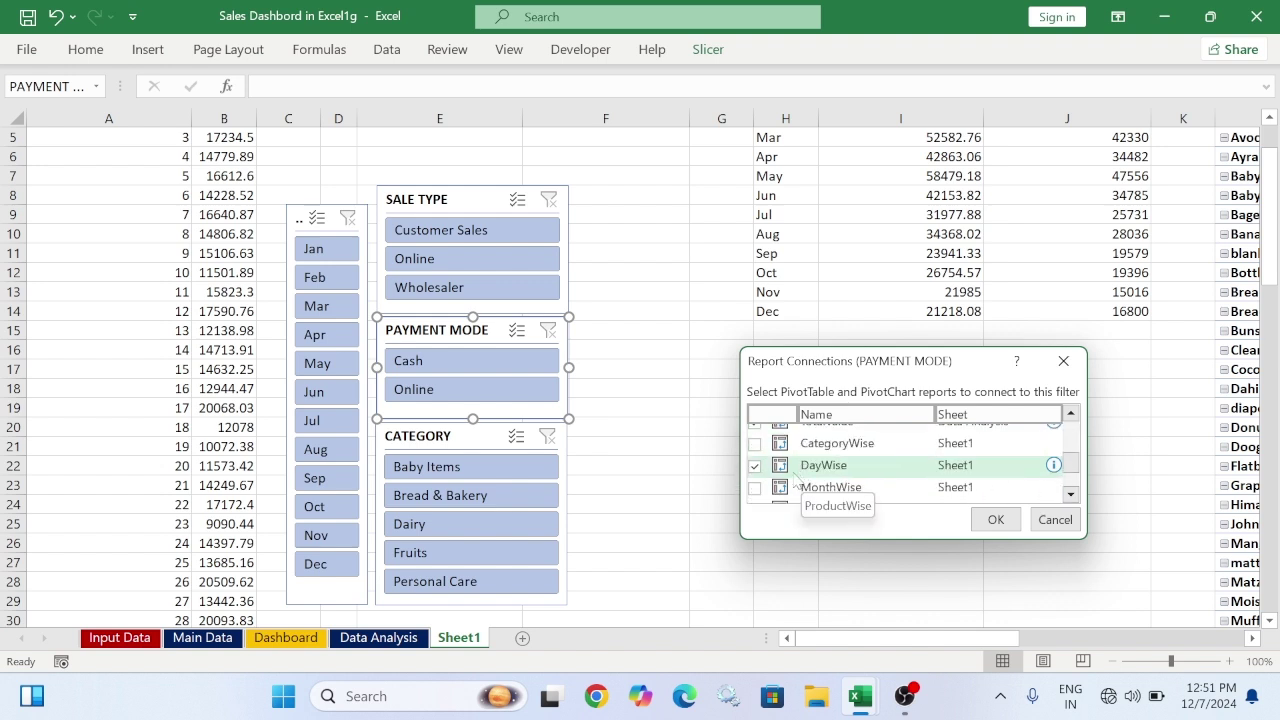
Connect the PAYMENT MODE slicer to the Total Value, ProductWise and PaymentMode PivotTables on Sheet1
left_click(754, 491)
left_click(754, 468)
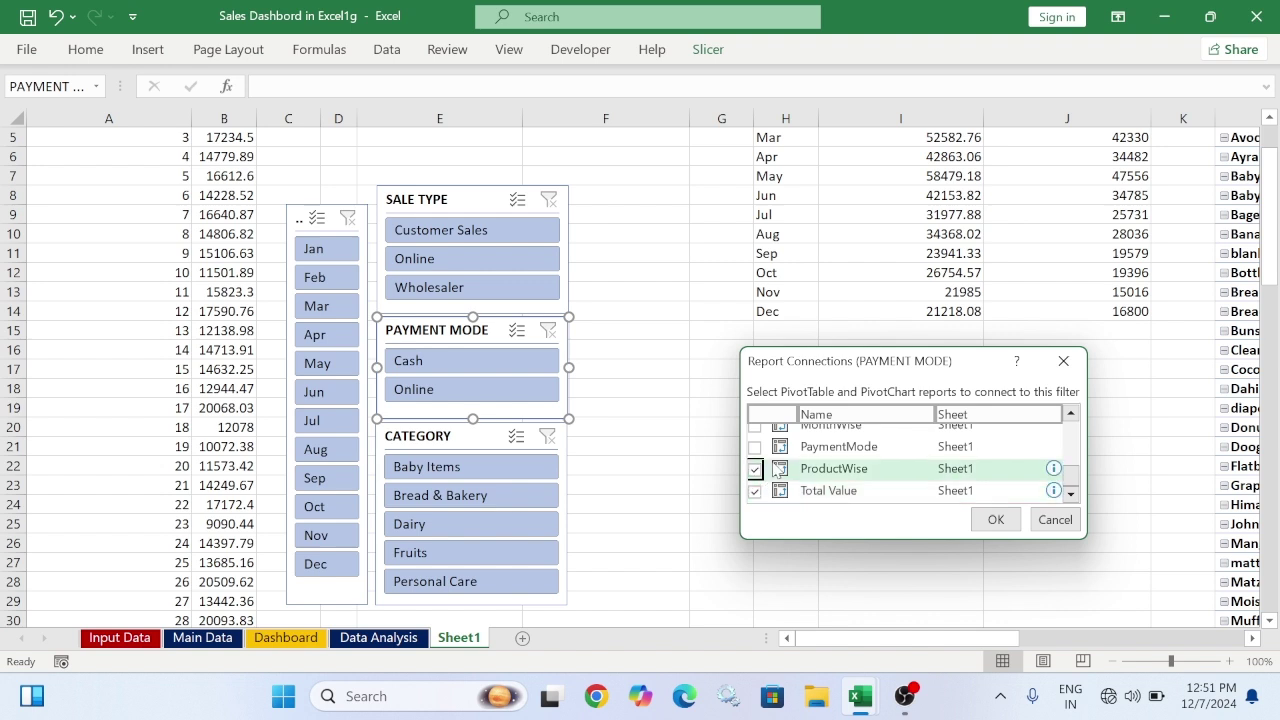
left_click(754, 446)
Connect the PAYMENT MODE slicer to the remaining unconnected PivotTables, including MonthWise on Data Analysis, and apply the report connections
scroll(787, 477, "up", 1)
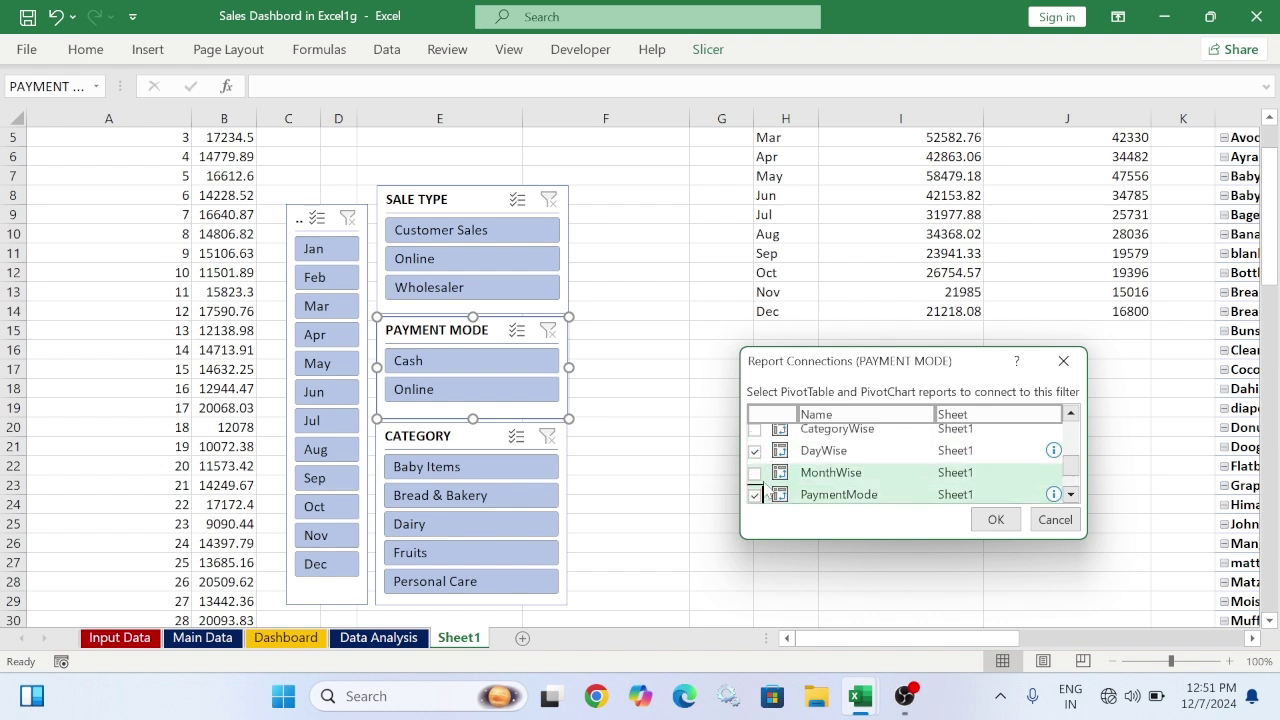
scroll(782, 483, "up", 1)
left_click(754, 477)
scroll(766, 480, "up", 2)
left_click(754, 456)
scroll(762, 480, "up", 1)
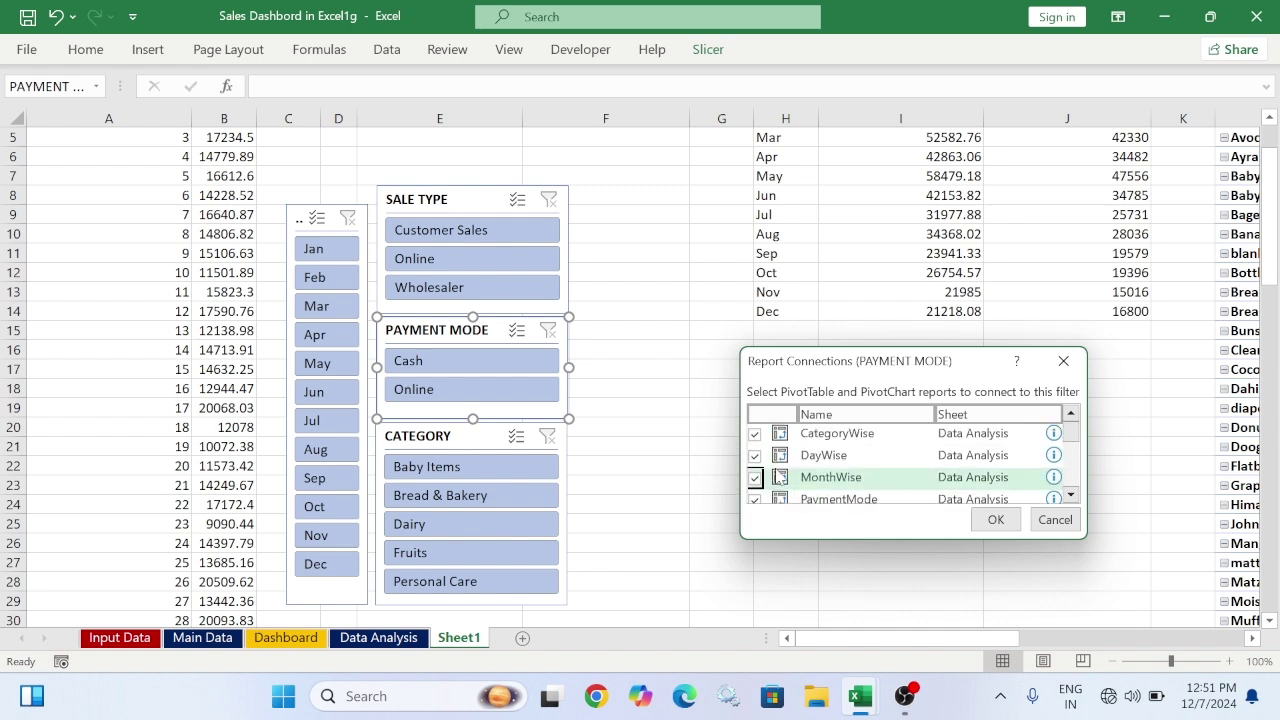
scroll(780, 475, "down", 3)
scroll(780, 474, "up", 1)
left_click(754, 473)
scroll(780, 478, "down", 2)
scroll(800, 478, "up", 4)
left_click(985, 519)
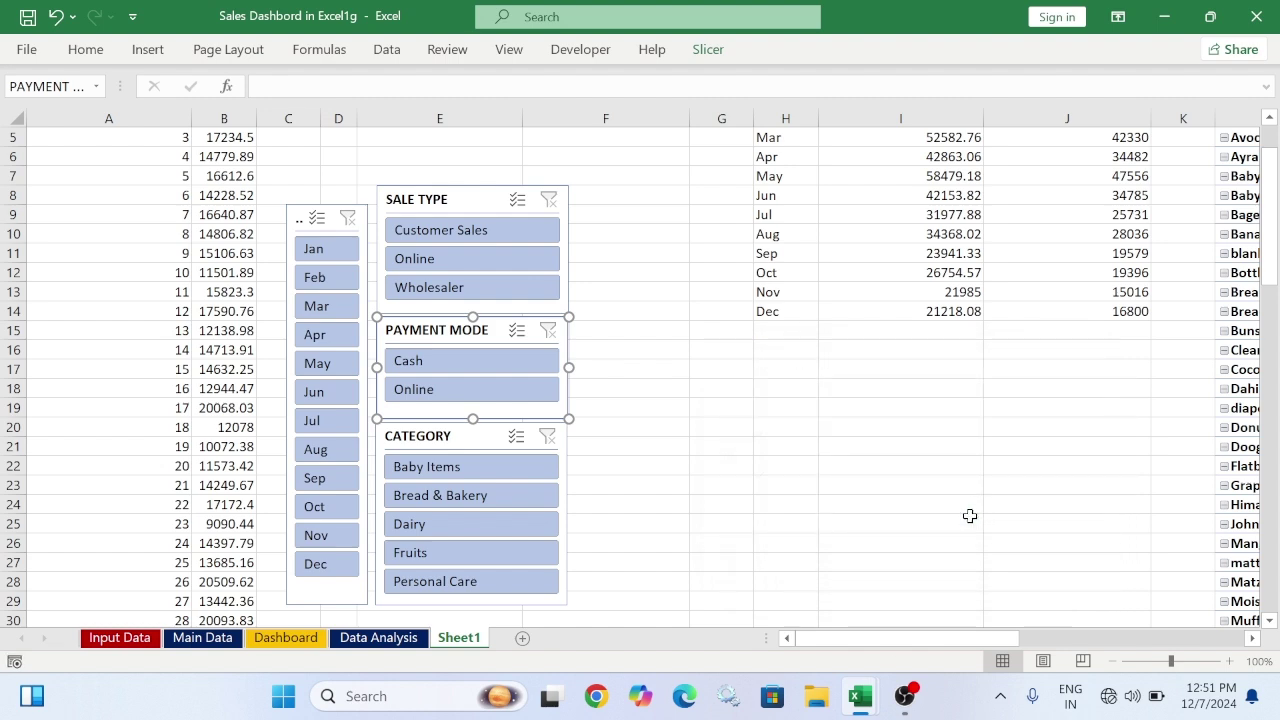
Filter with the slicers to sale type Online and try several months, ending on Oct
left_click(422, 289)
left_click(470, 259)
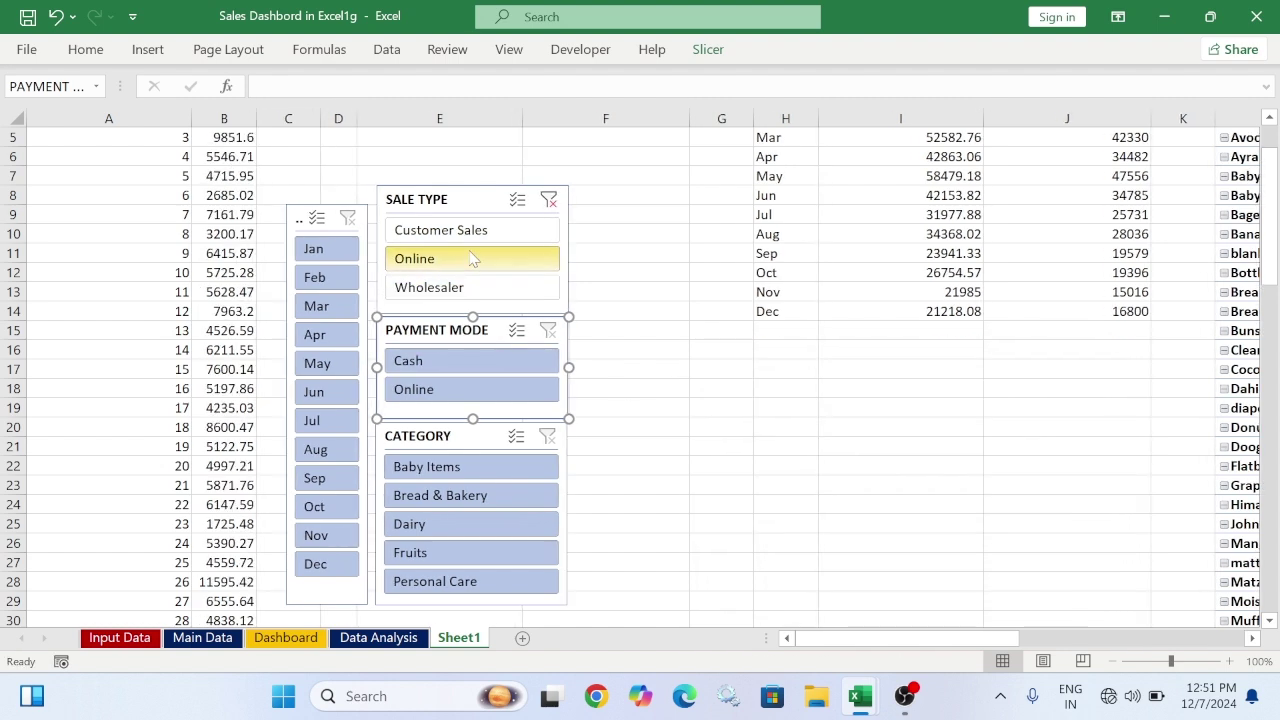
left_click(312, 277)
left_click(309, 334)
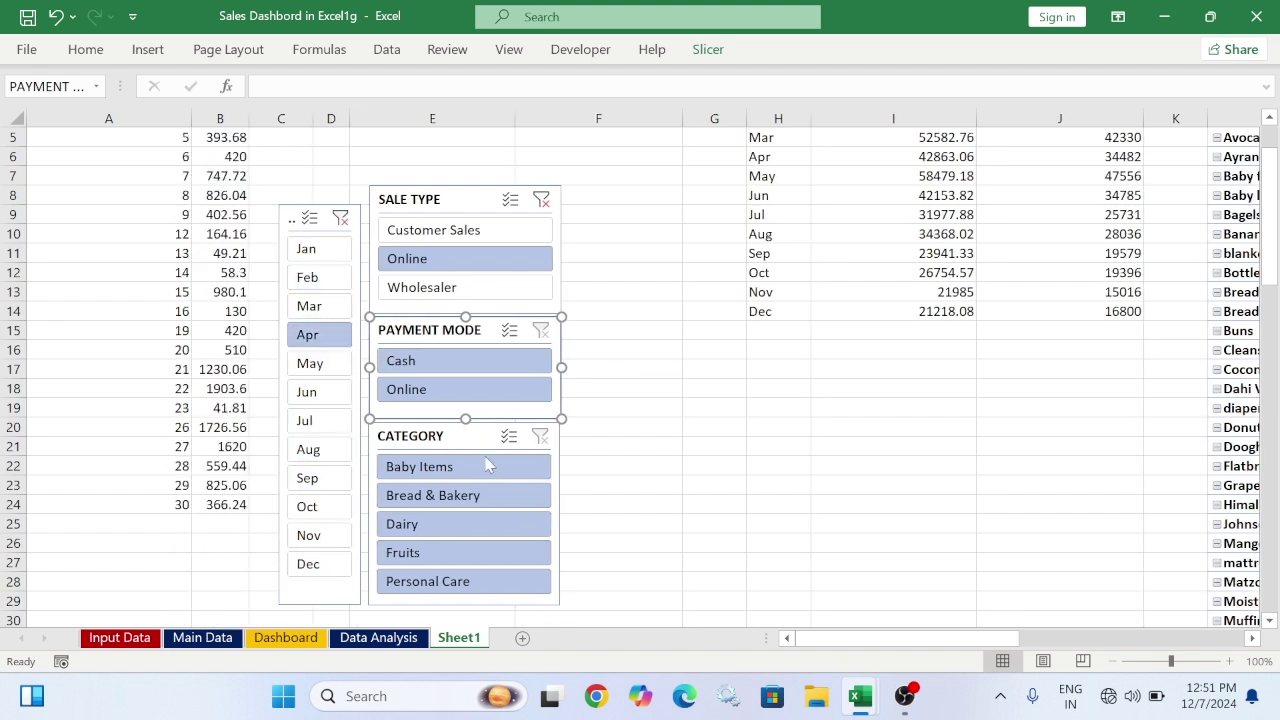
left_click(320, 506)
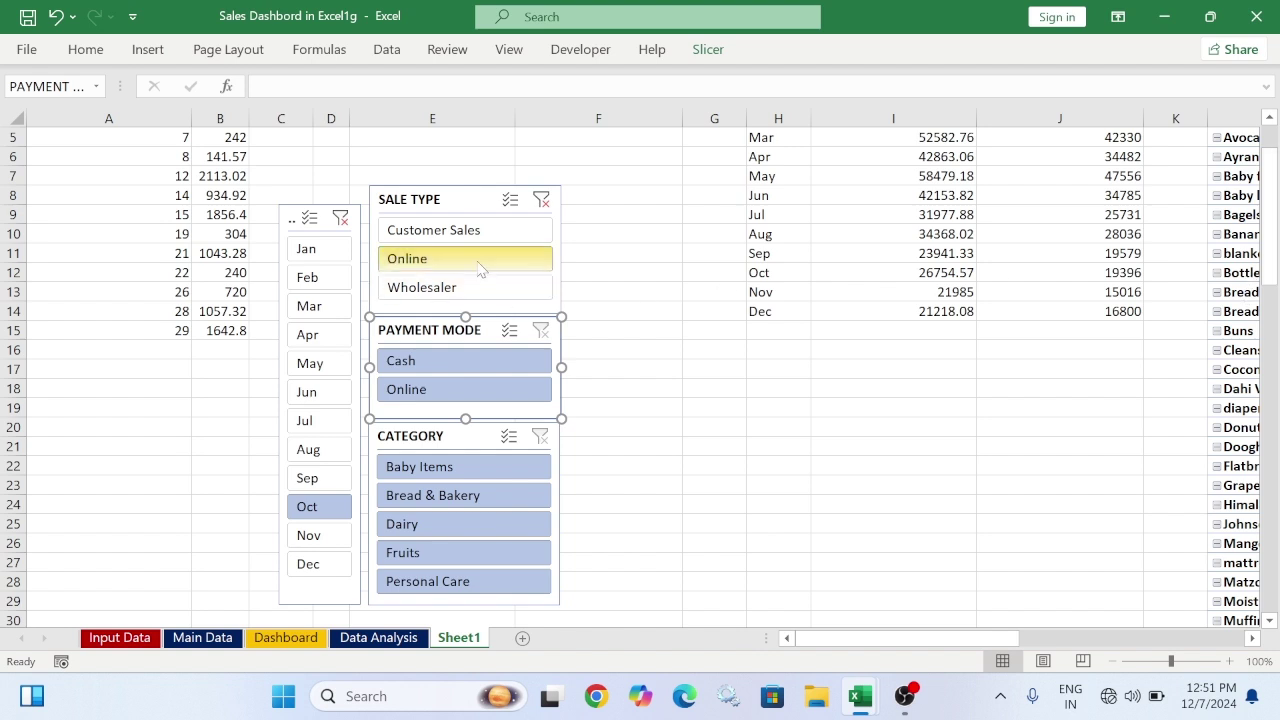
left_click(330, 229)
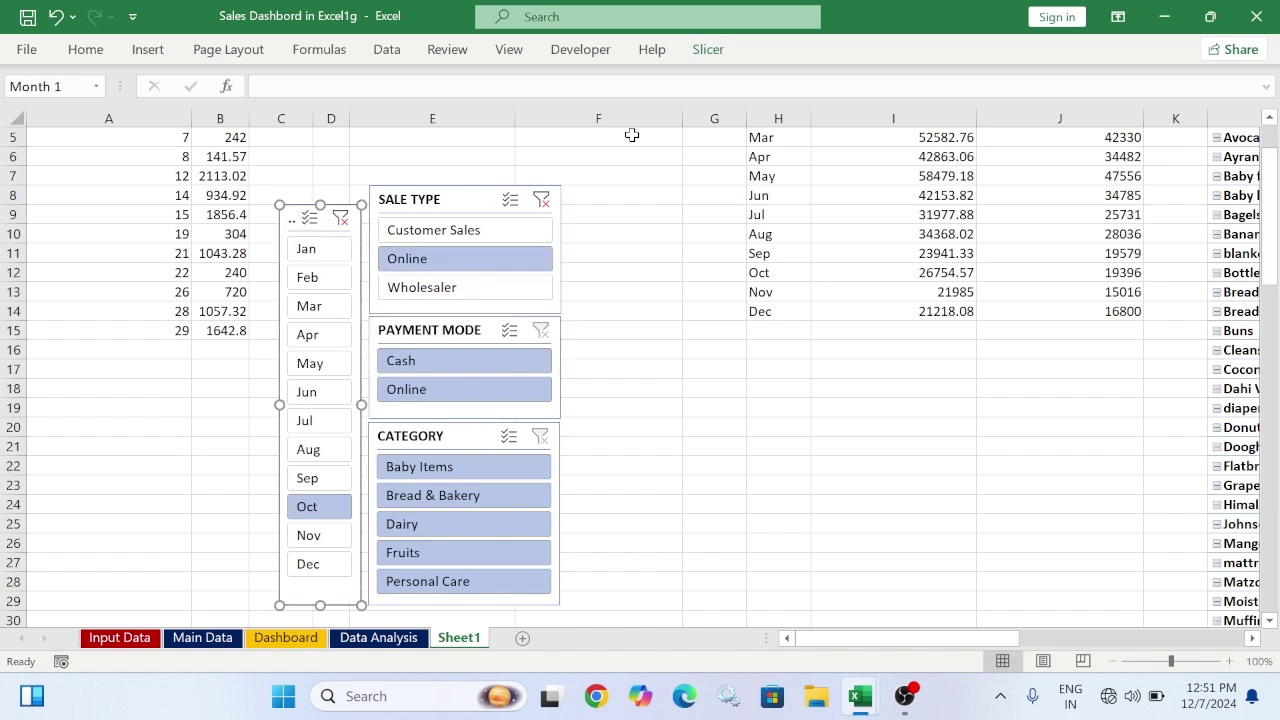
left_click(466, 435, "ctrl")
left_click(445, 330, "ctrl")
left_click(445, 202, "ctrl")
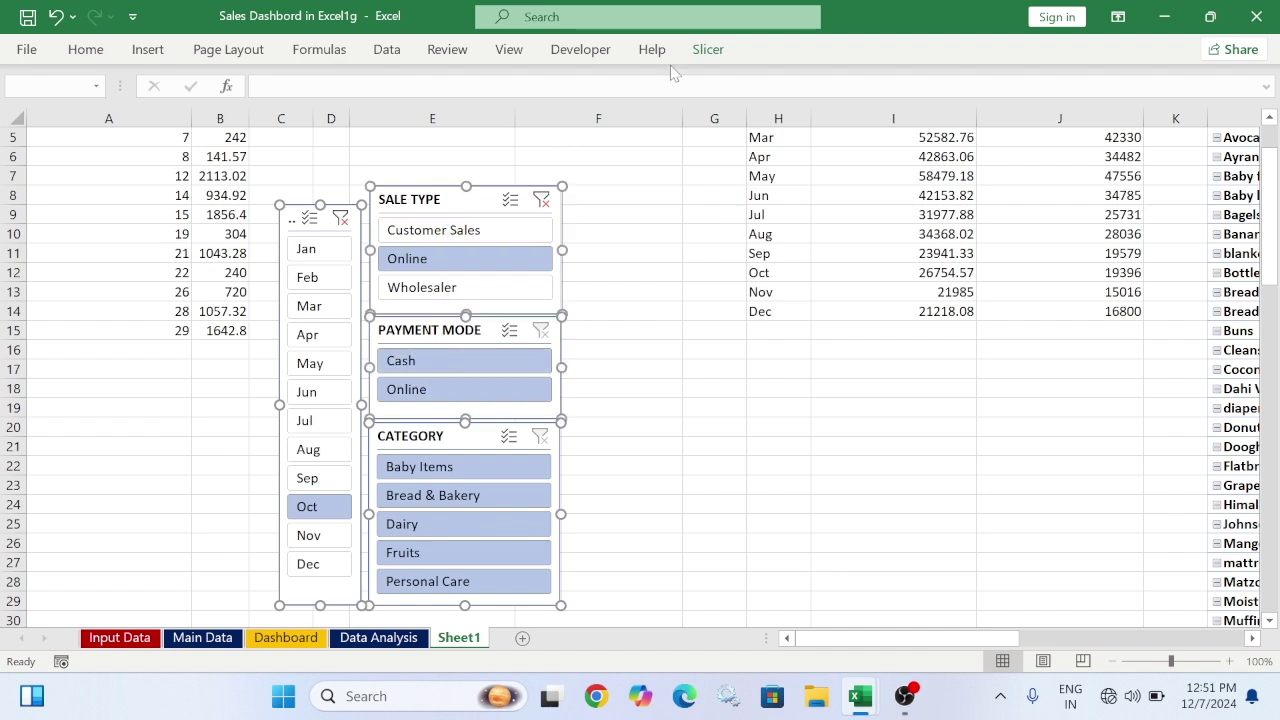
left_click(708, 49)
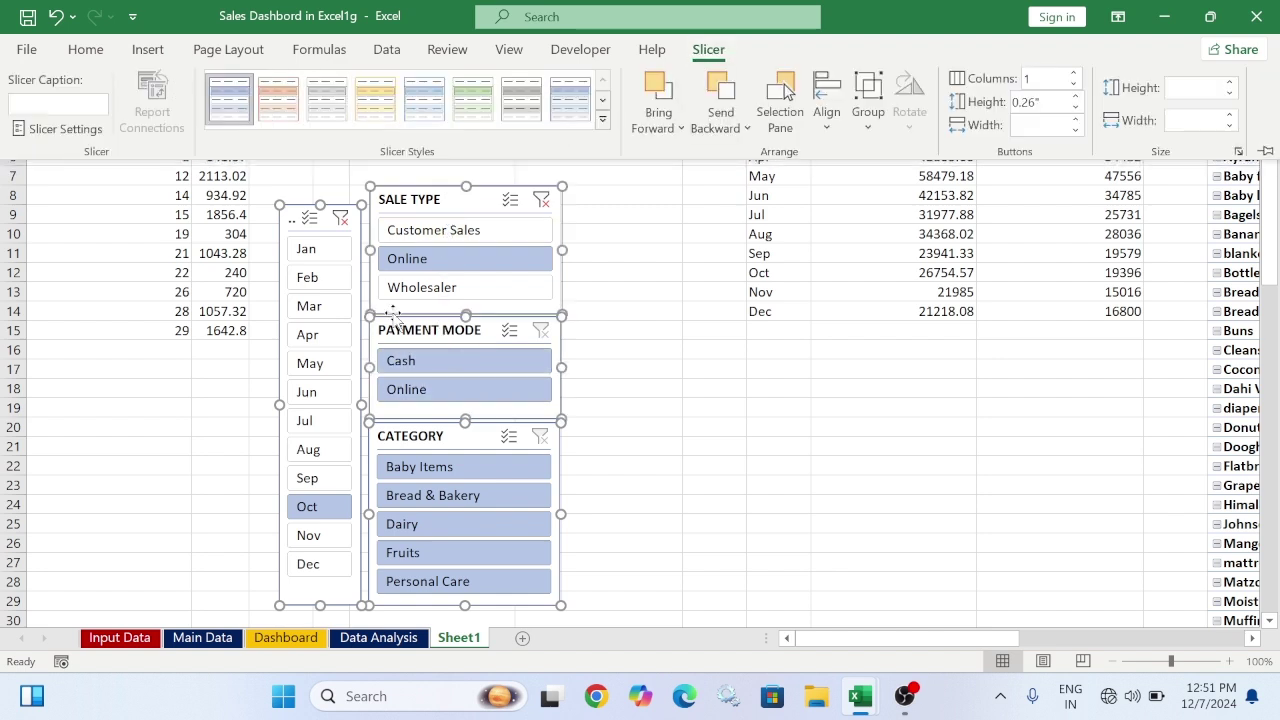
left_click(466, 367)
left_click(609, 228)
Connect the SALE TYPE slicer to the Total Value, ProductWise and PaymentMode PivotTables on Sheet1
left_click(467, 200)
left_click(708, 49)
left_click(152, 104)
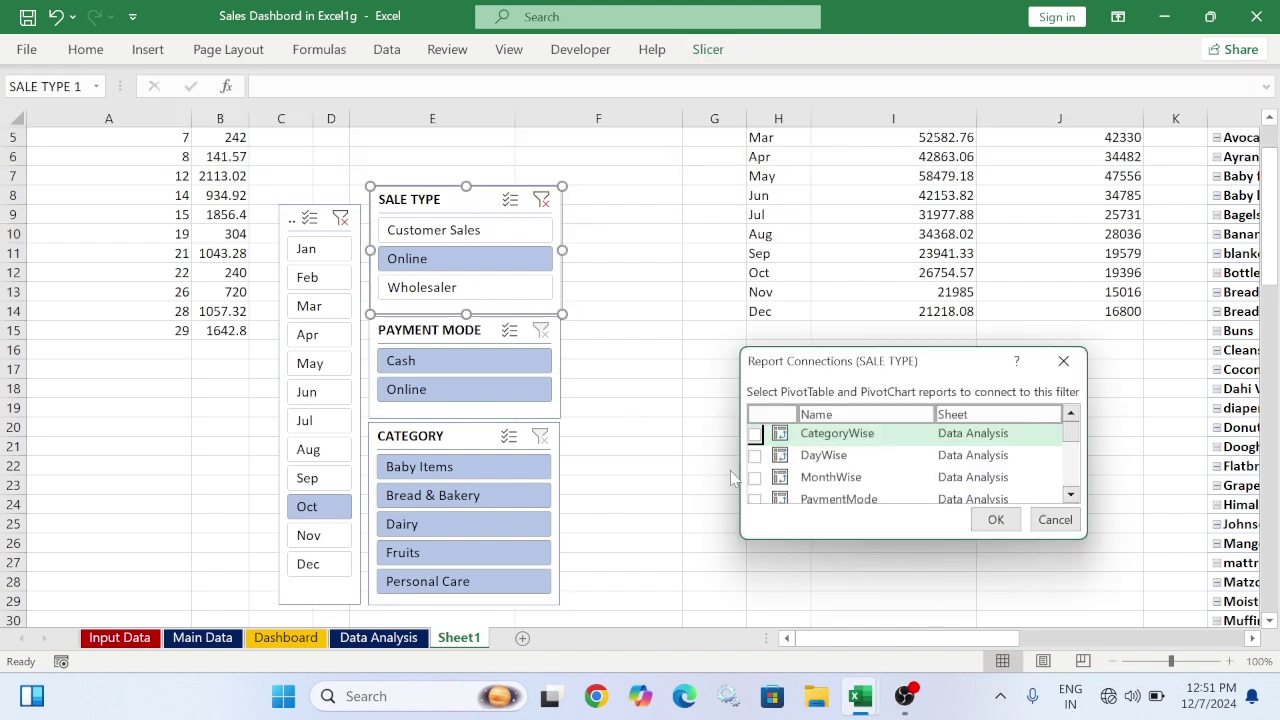
scroll(763, 465, "down", 2)
left_click(755, 491)
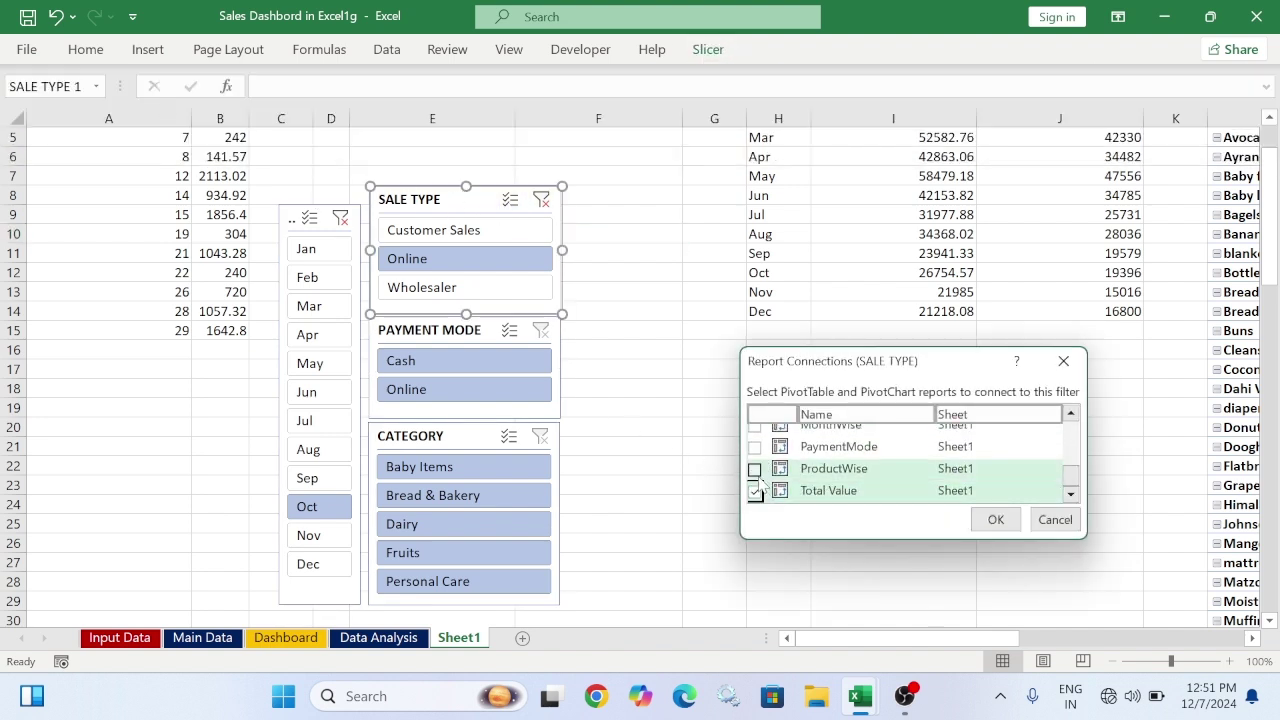
left_click(755, 469)
left_click(755, 447)
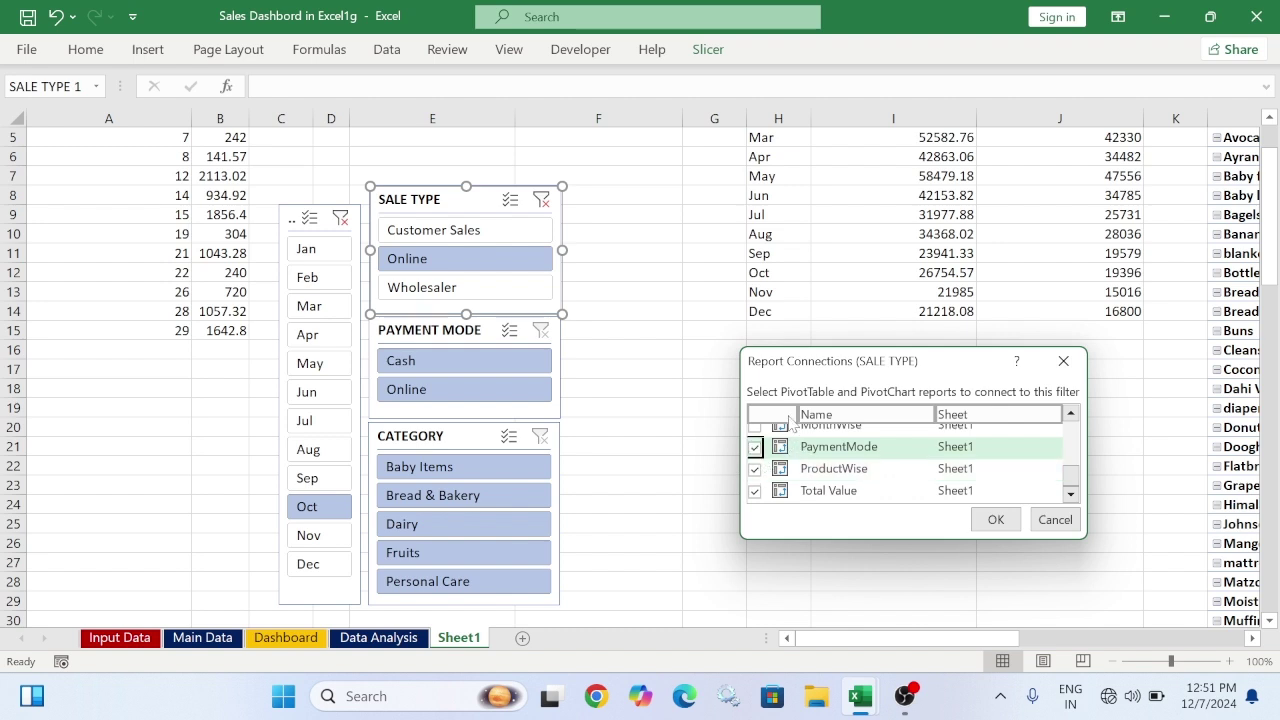
Connect the SALE TYPE slicer to the remaining PivotTables on Data Analysis and Sheet1, including DayWise, MonthWise and CategoryWise, and apply the report connections
scroll(790, 440, "up", 3)
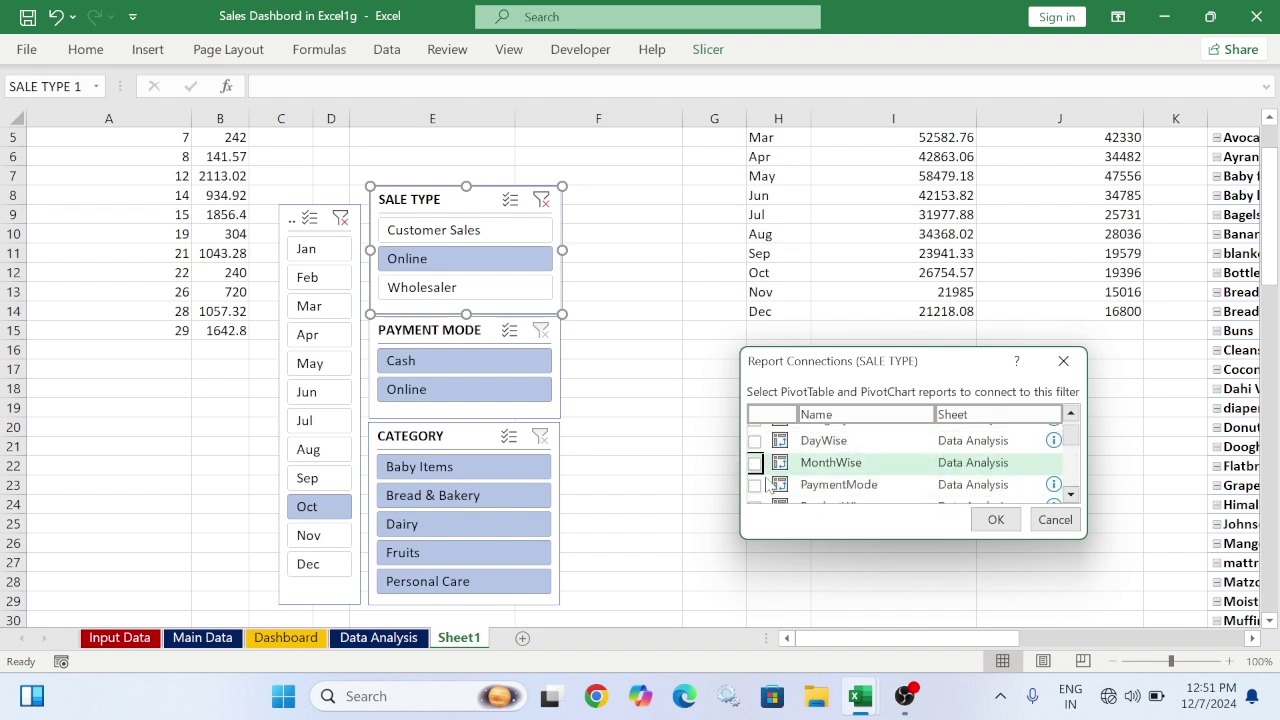
left_click(755, 441)
left_click(755, 463)
left_click(755, 485)
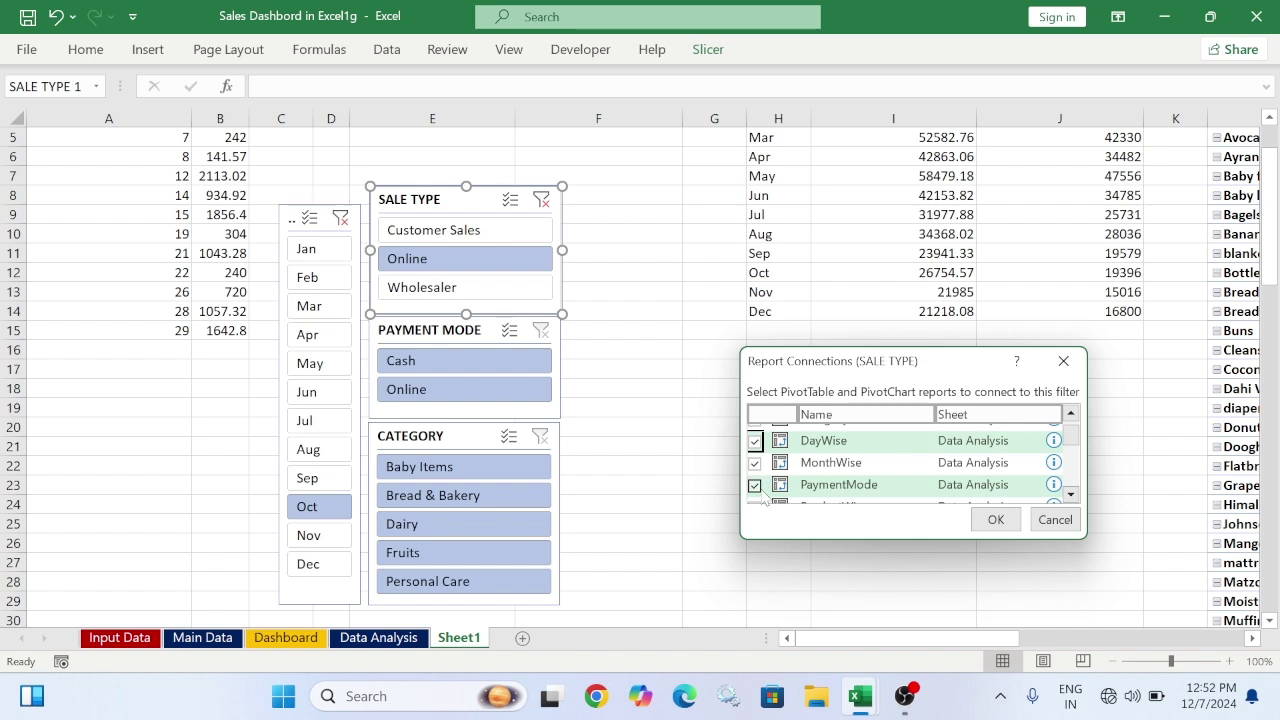
scroll(770, 483, "down", 4)
scroll(760, 487, "up", 3)
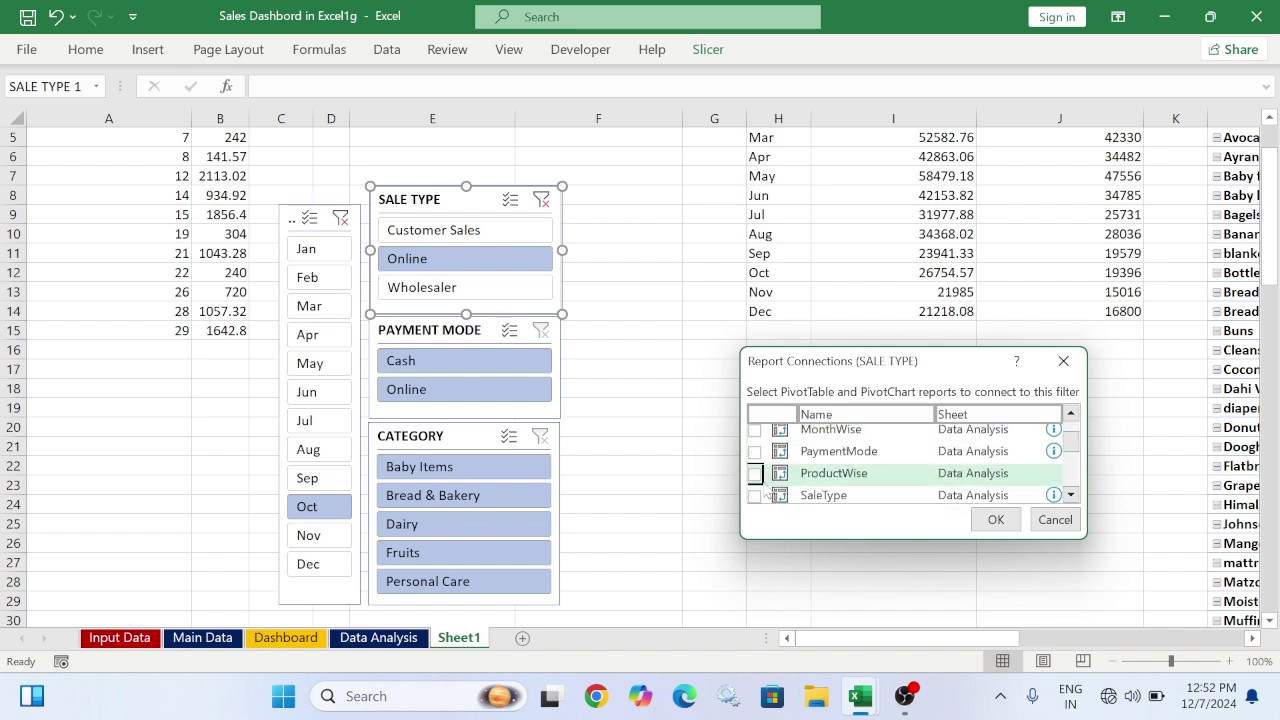
scroll(785, 490, "down", 4)
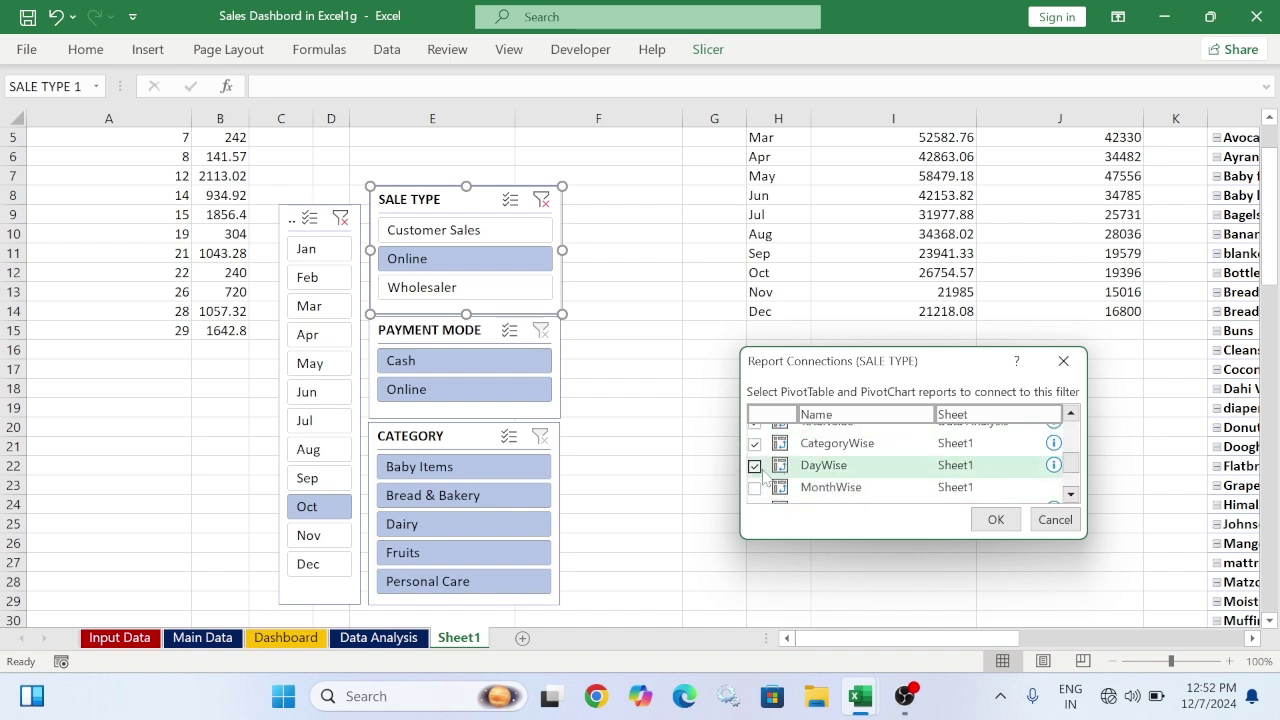
scroll(810, 490, "up", 3)
scroll(818, 492, "up", 2)
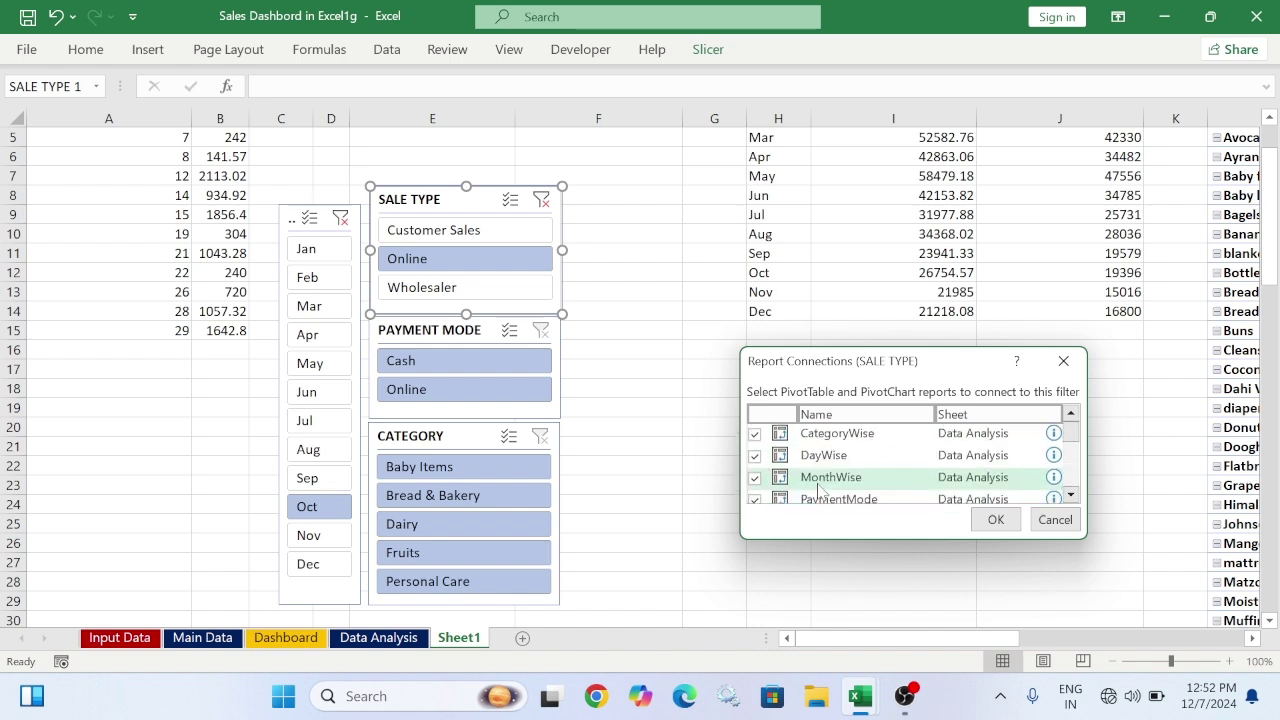
left_click(995, 519)
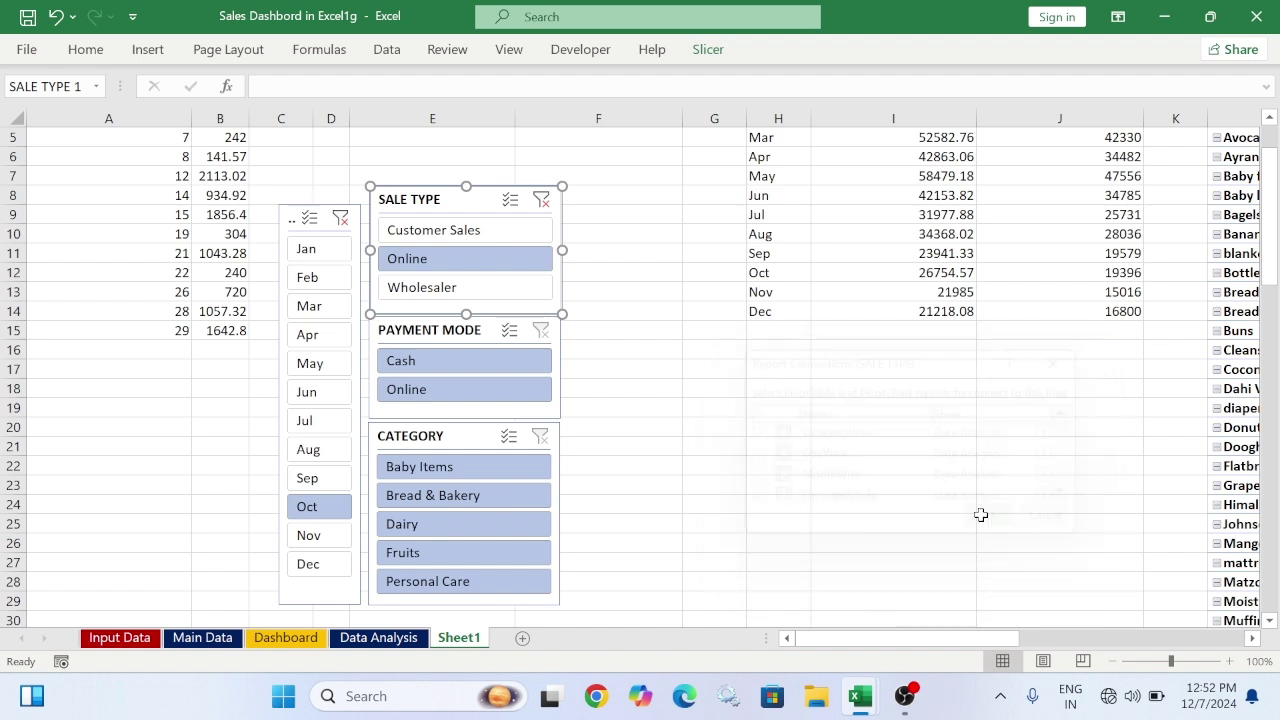
Test the slicers with months Mar, Apr, Jun and Aug, and categories Baby Items, Bread & Bakery and Dairy
left_click(318, 306)
left_click(318, 334)
left_click(318, 392)
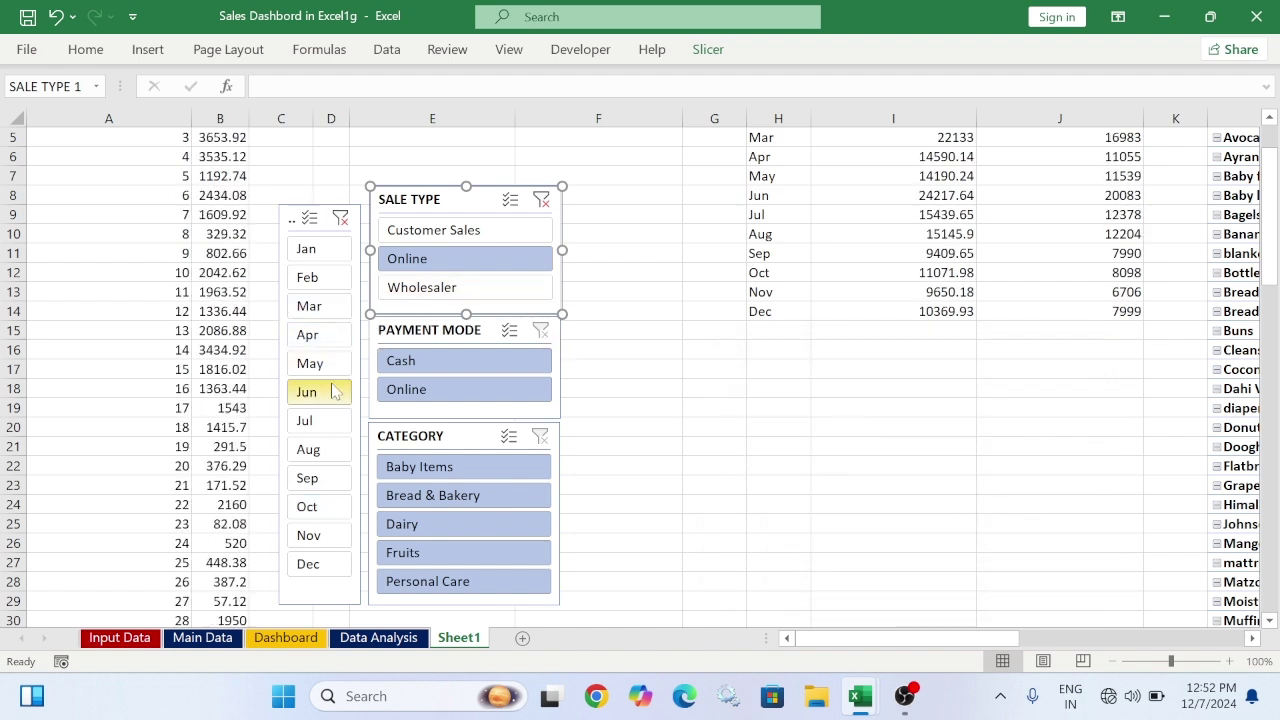
left_click(325, 449)
left_click(470, 472)
left_click(478, 496)
left_click(484, 526)
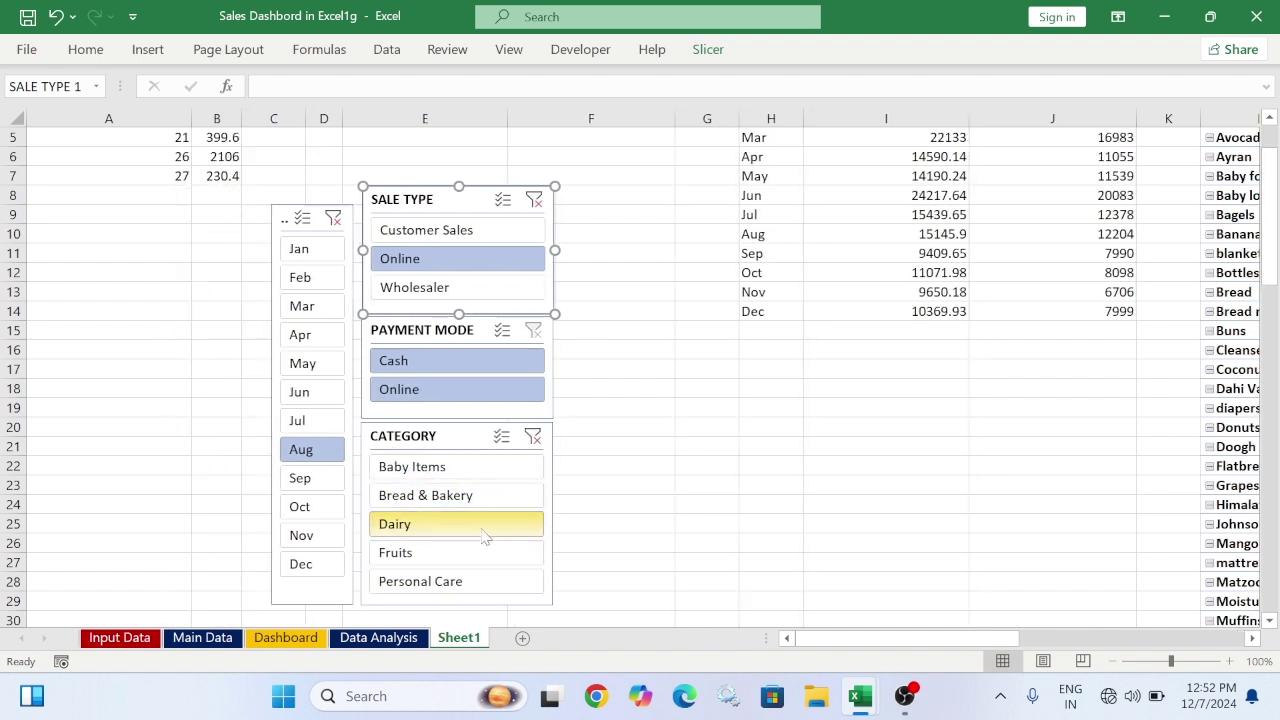
left_click(684, 443)
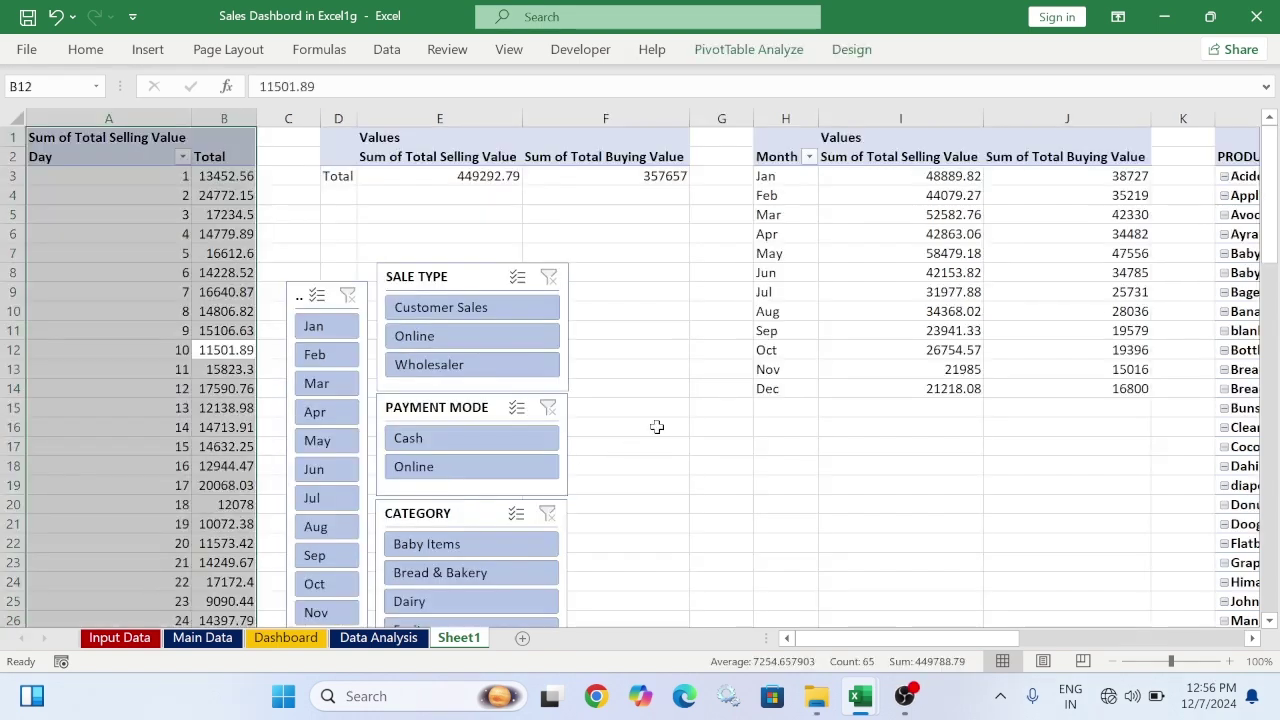
Insert an area PivotChart from the day-wise Total Selling Value PivotTable on Sheet1
left_click(716, 393)
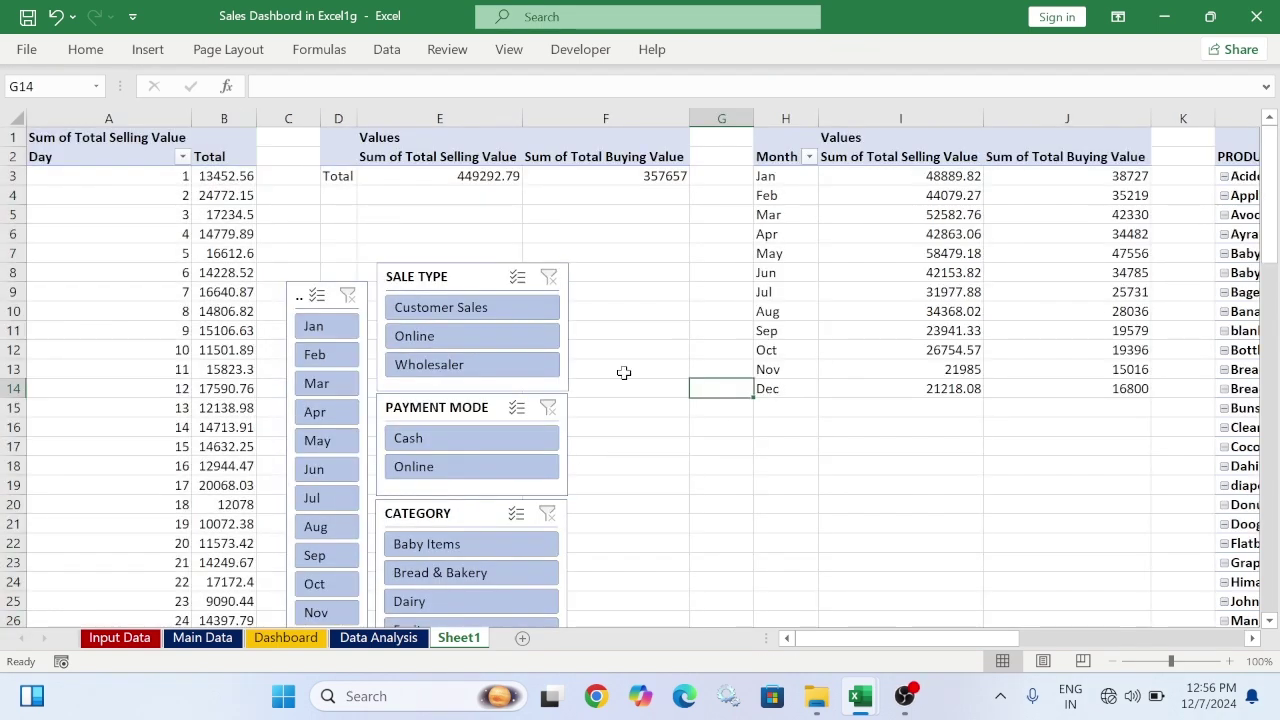
left_click(216, 215)
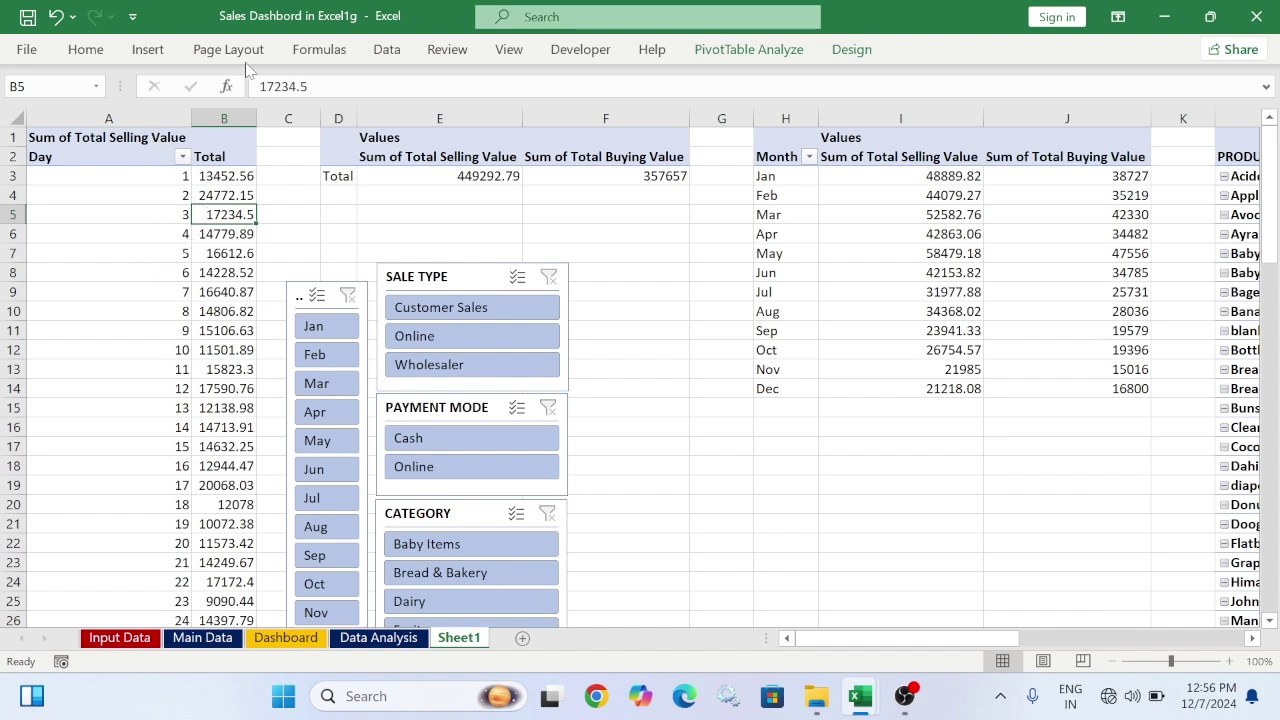
left_click(148, 49)
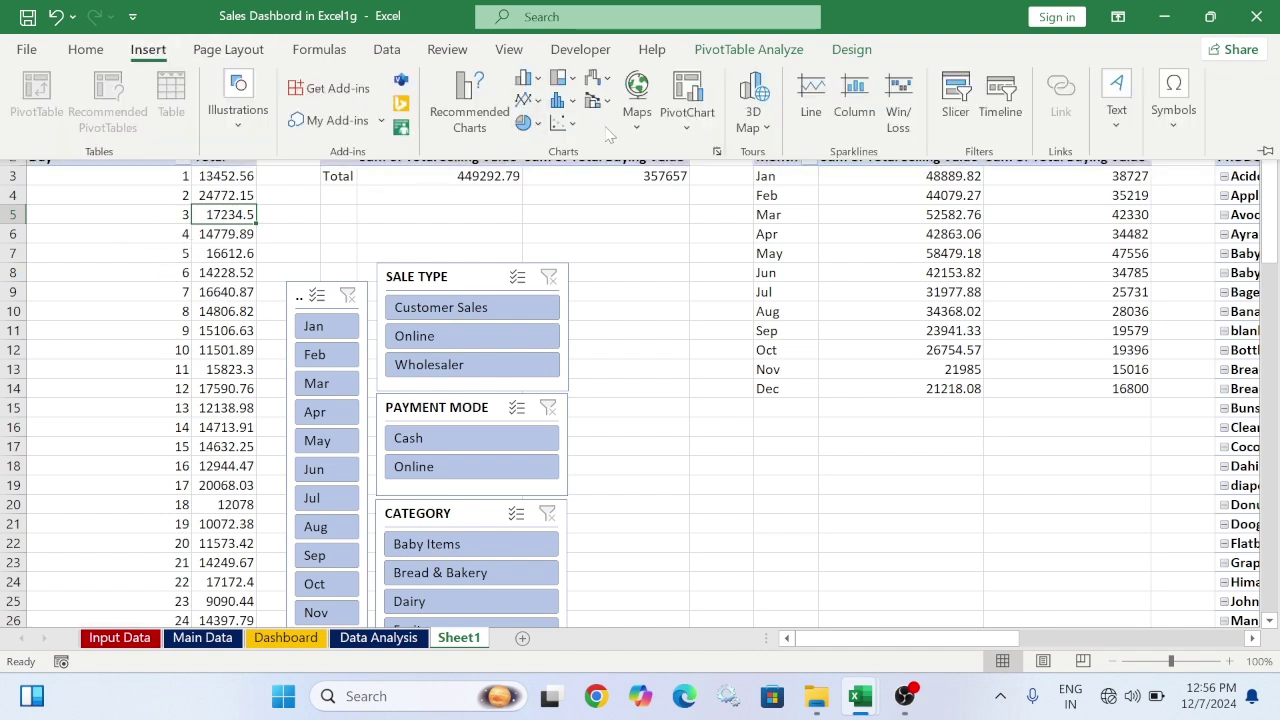
left_click(716, 151)
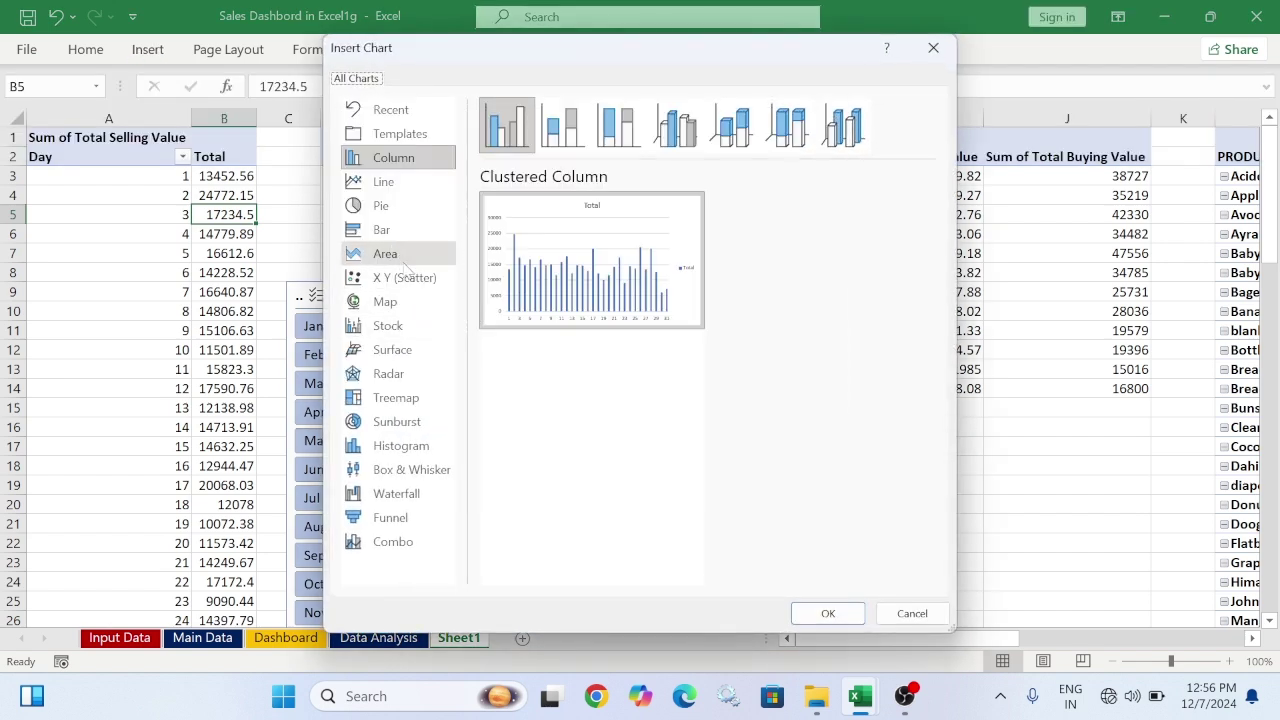
left_click(388, 254)
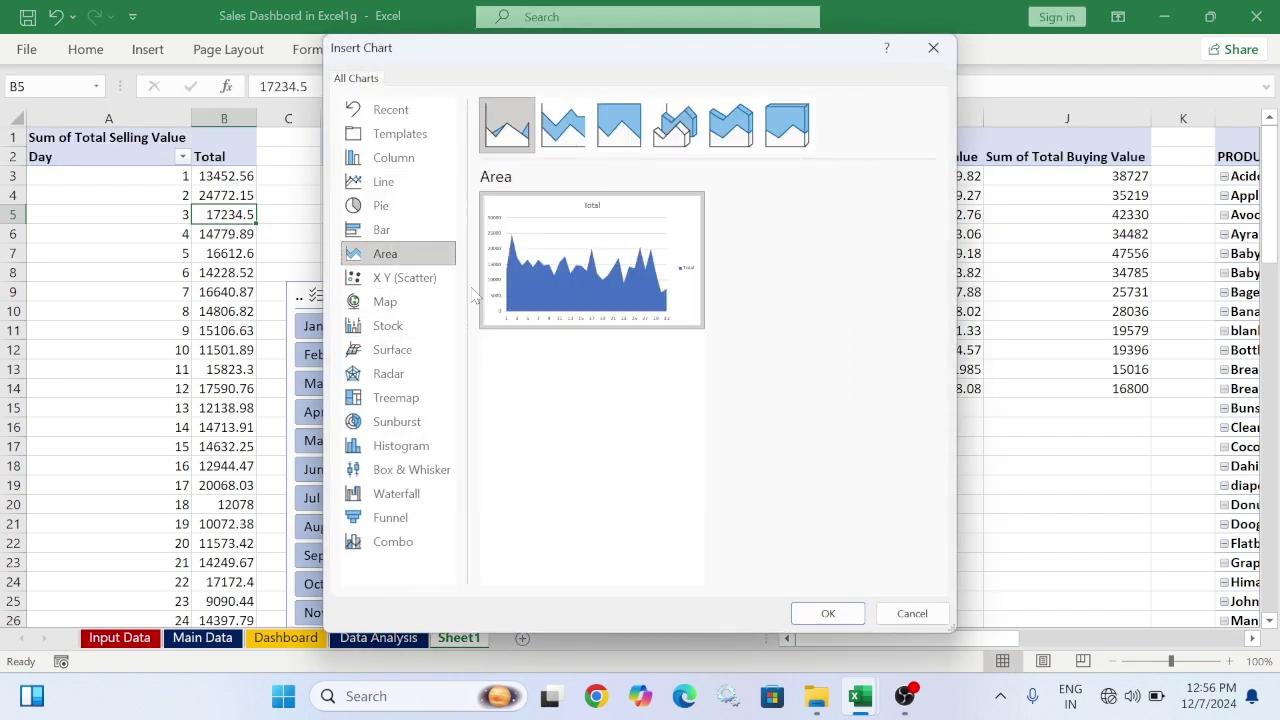
left_click(812, 612)
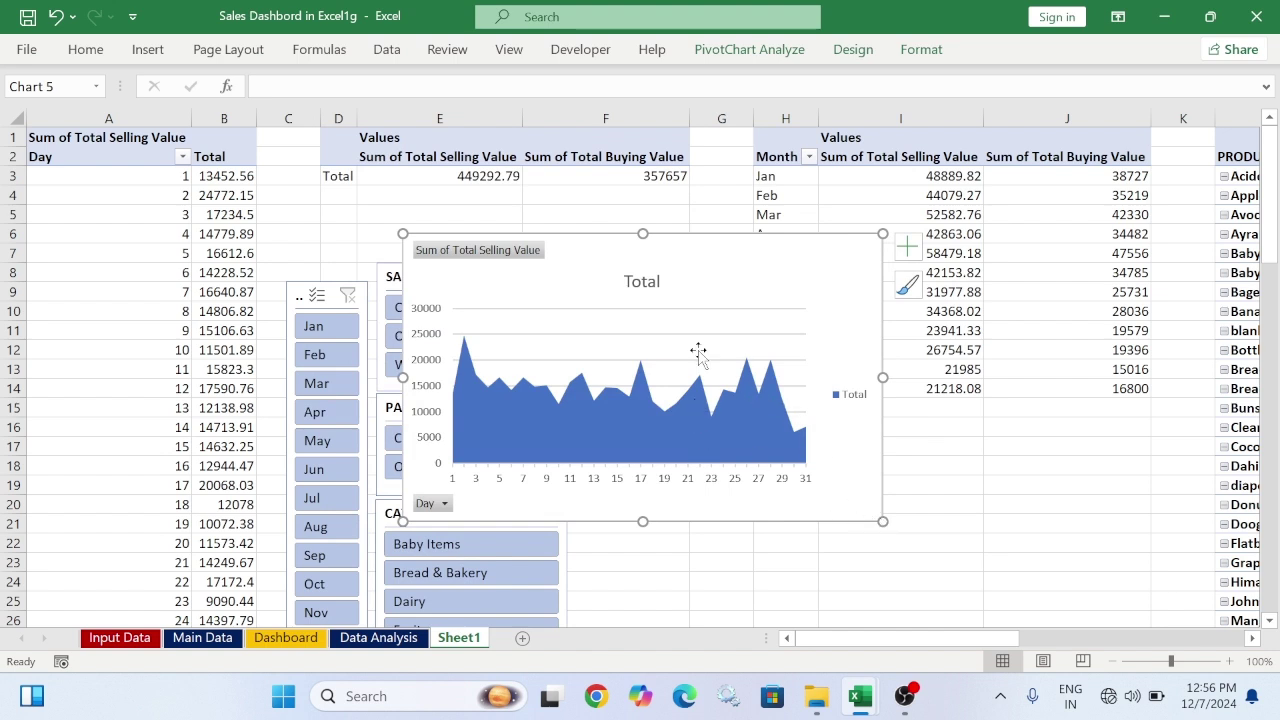
Strip the area chart of all field buttons, legend, gridlines and chart title, and reduce its height to roughly half
right_click(520, 250)
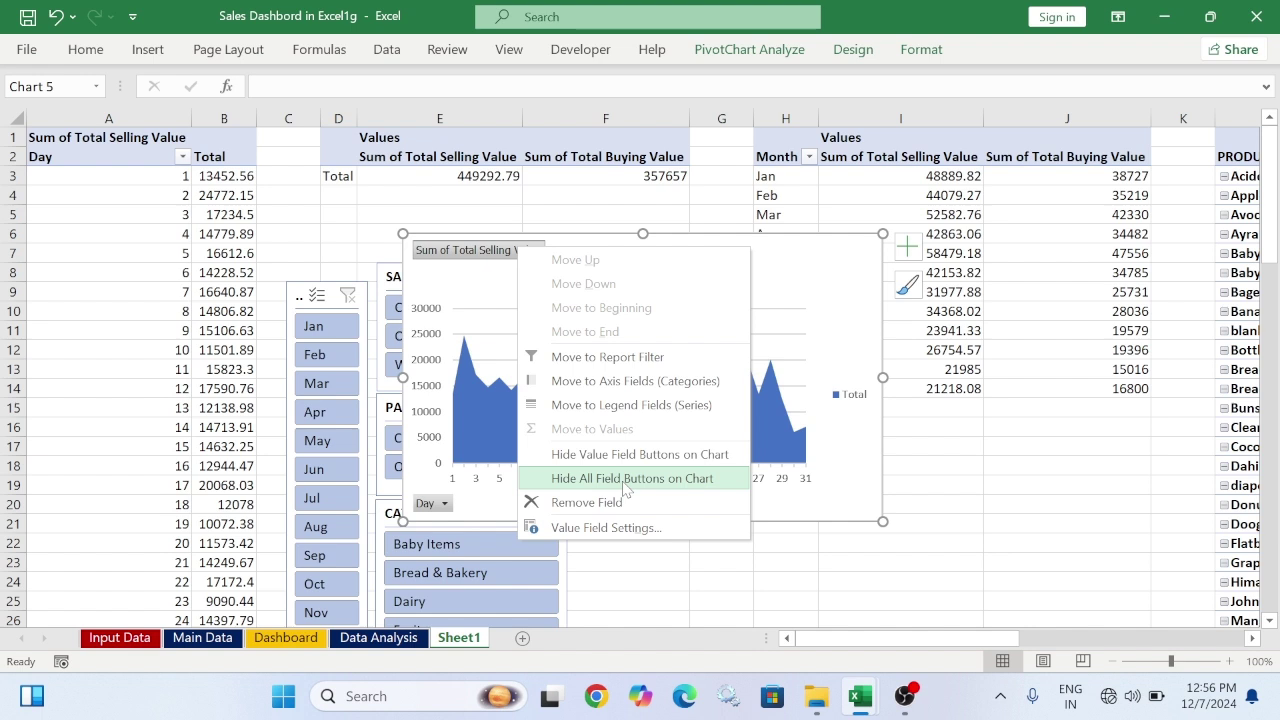
left_click(626, 480)
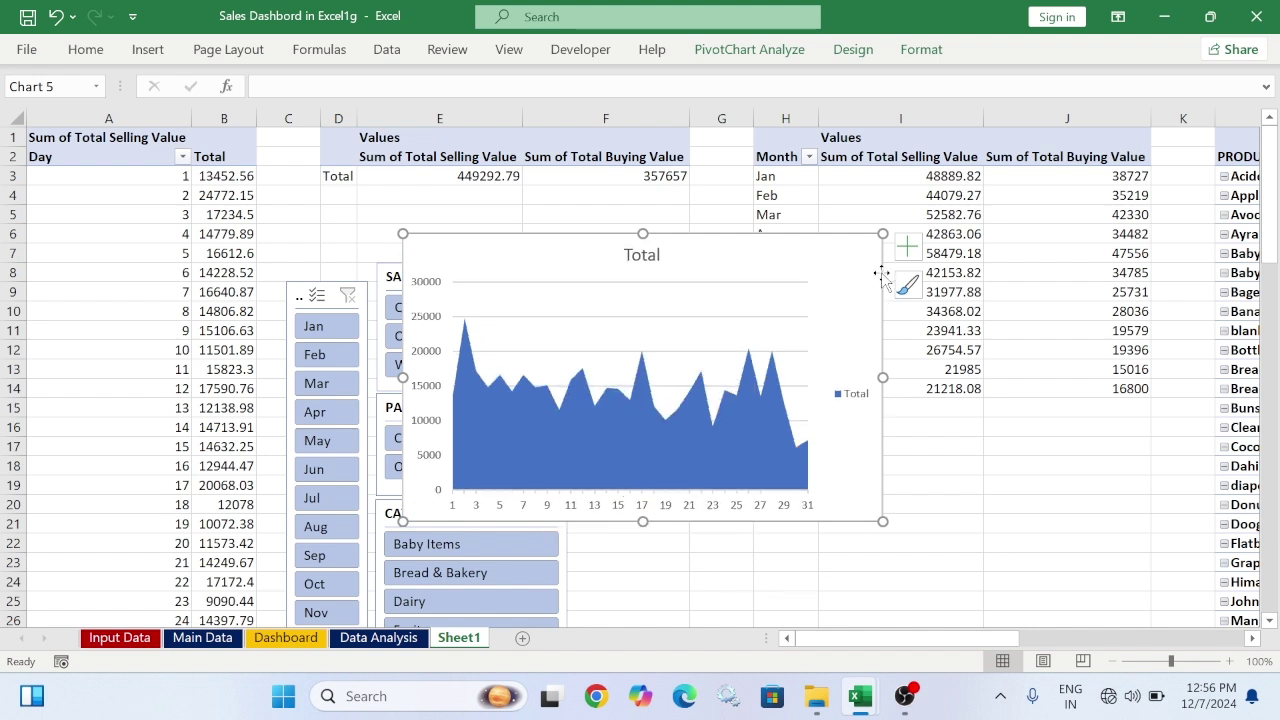
left_click(907, 246)
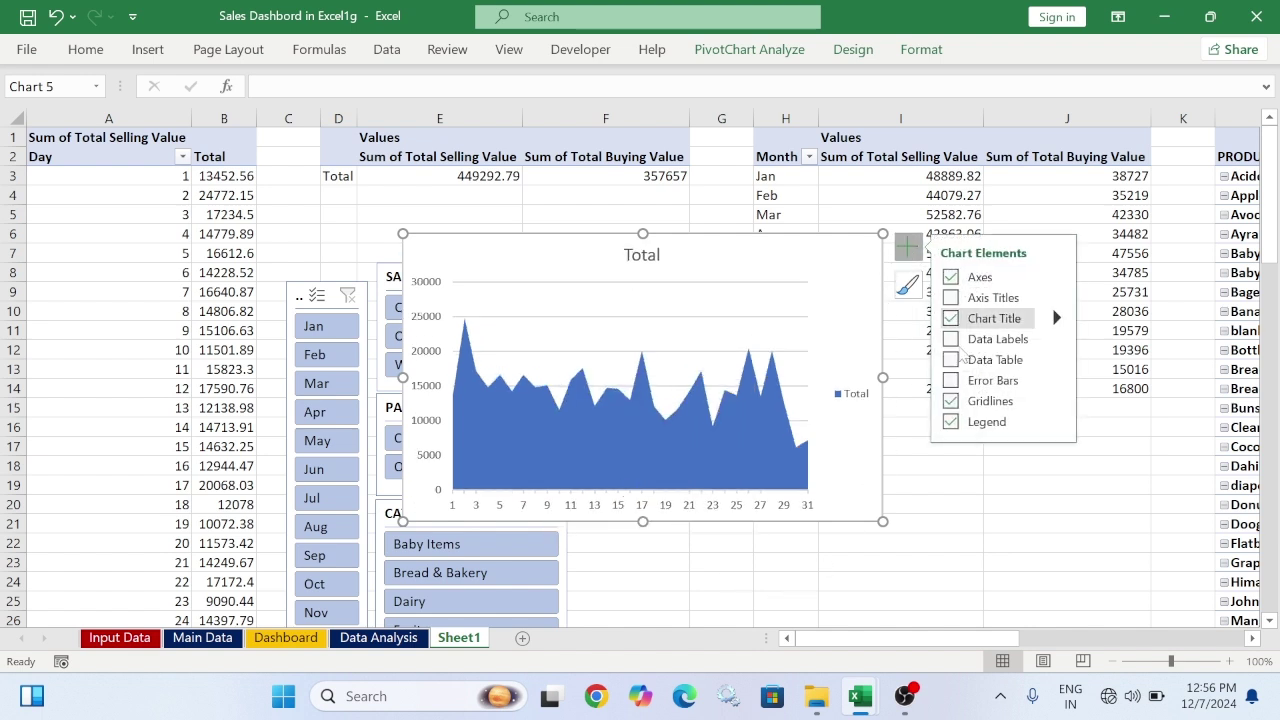
left_click(951, 419)
left_click(951, 403)
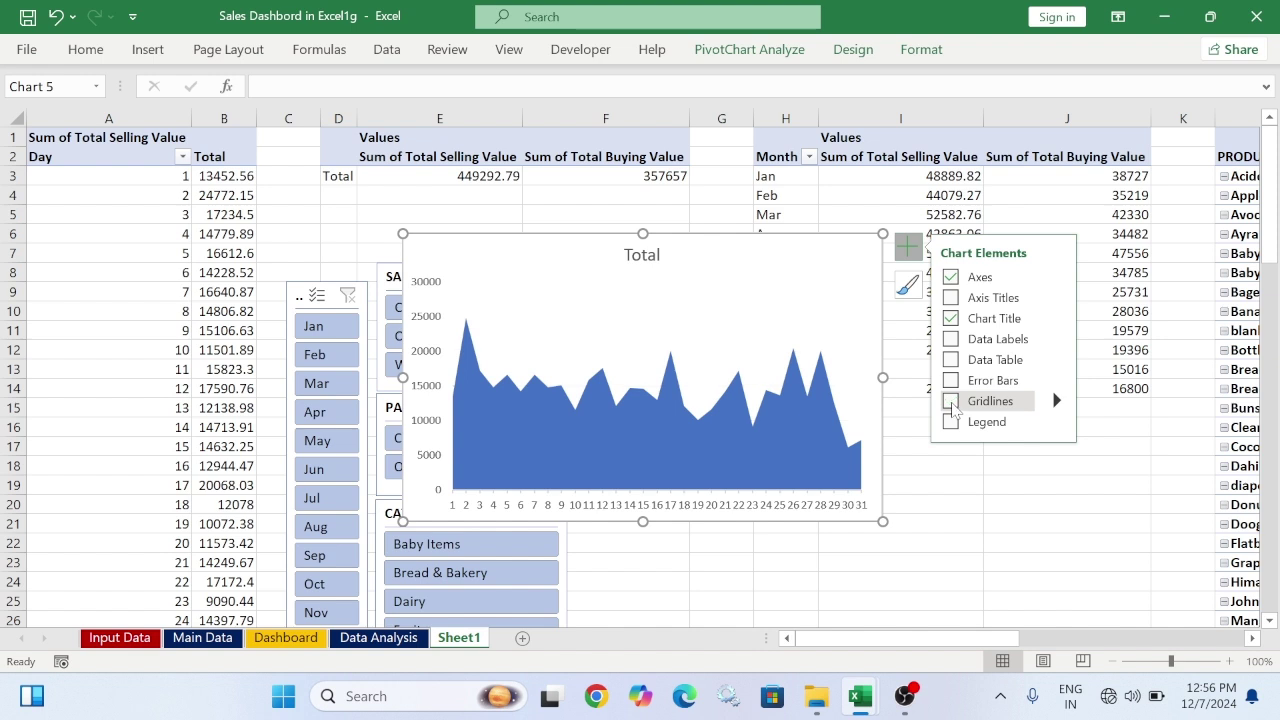
left_click(950, 320)
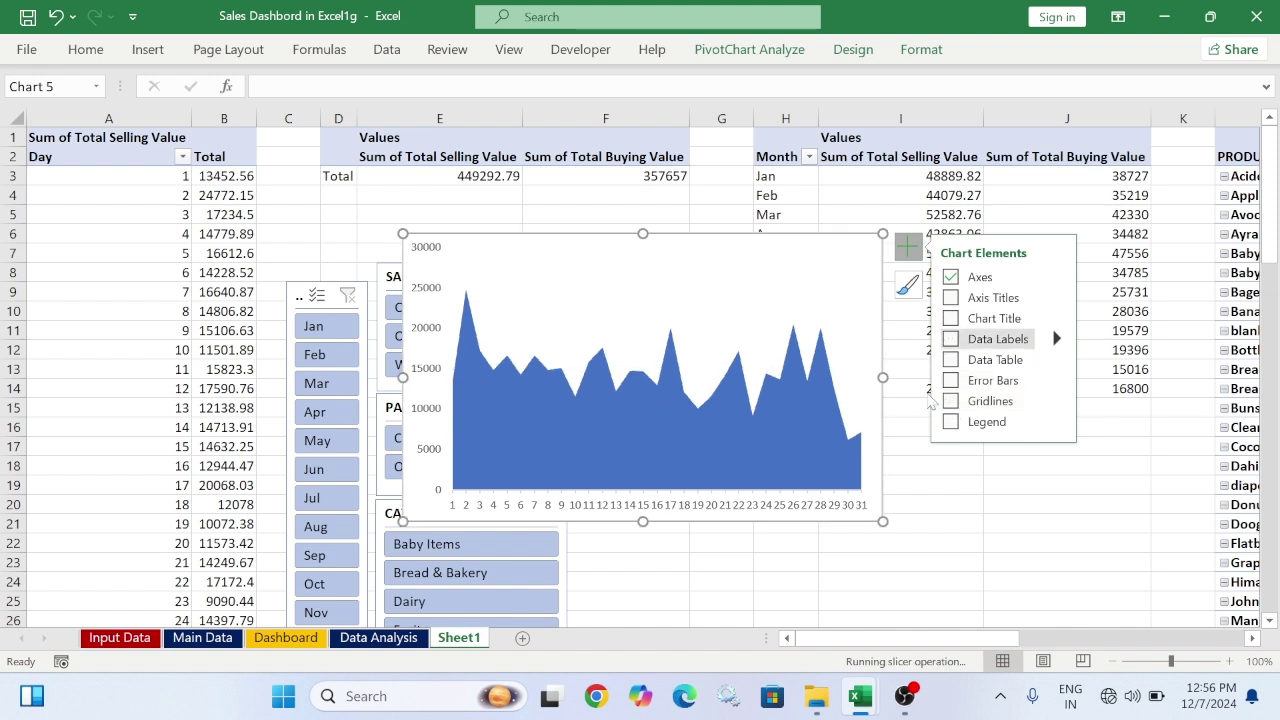
left_click_drag(876, 513, 858, 387)
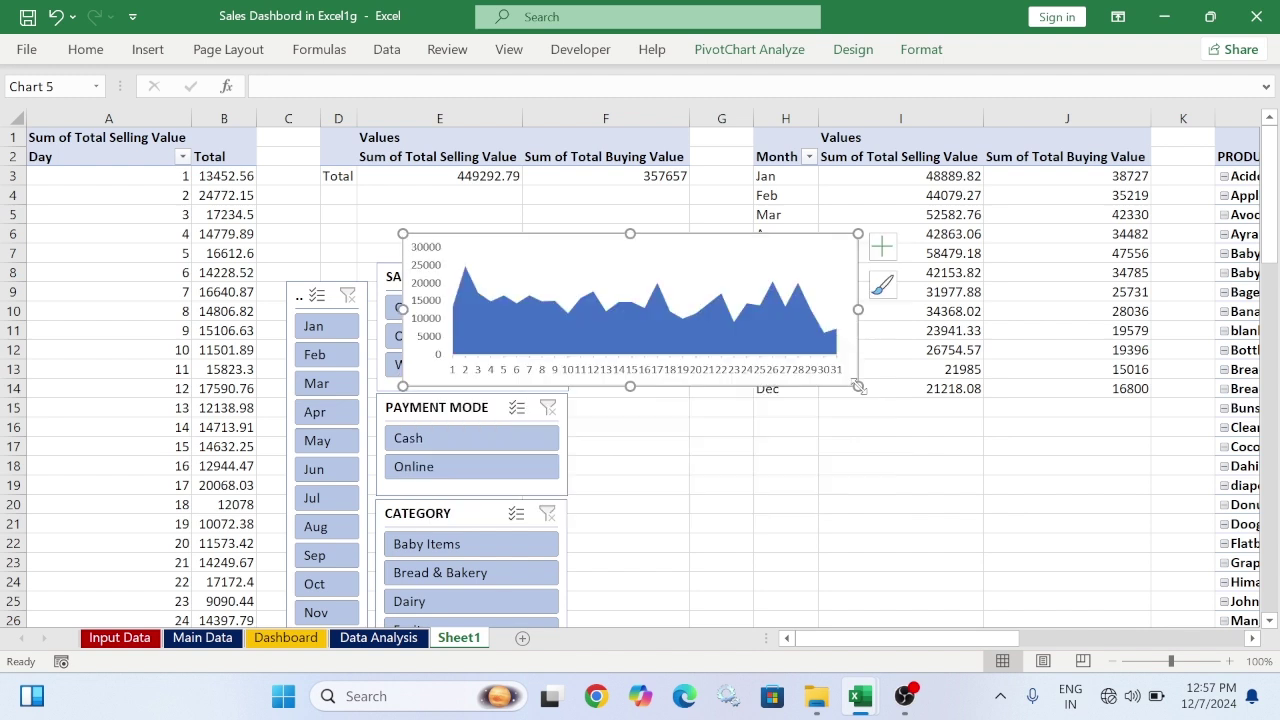
Test the area chart with the month slicer on Feb, Jan and Mar, ending on Apr
left_click(340, 352)
left_click(337, 326)
left_click(340, 383)
left_click(337, 413)
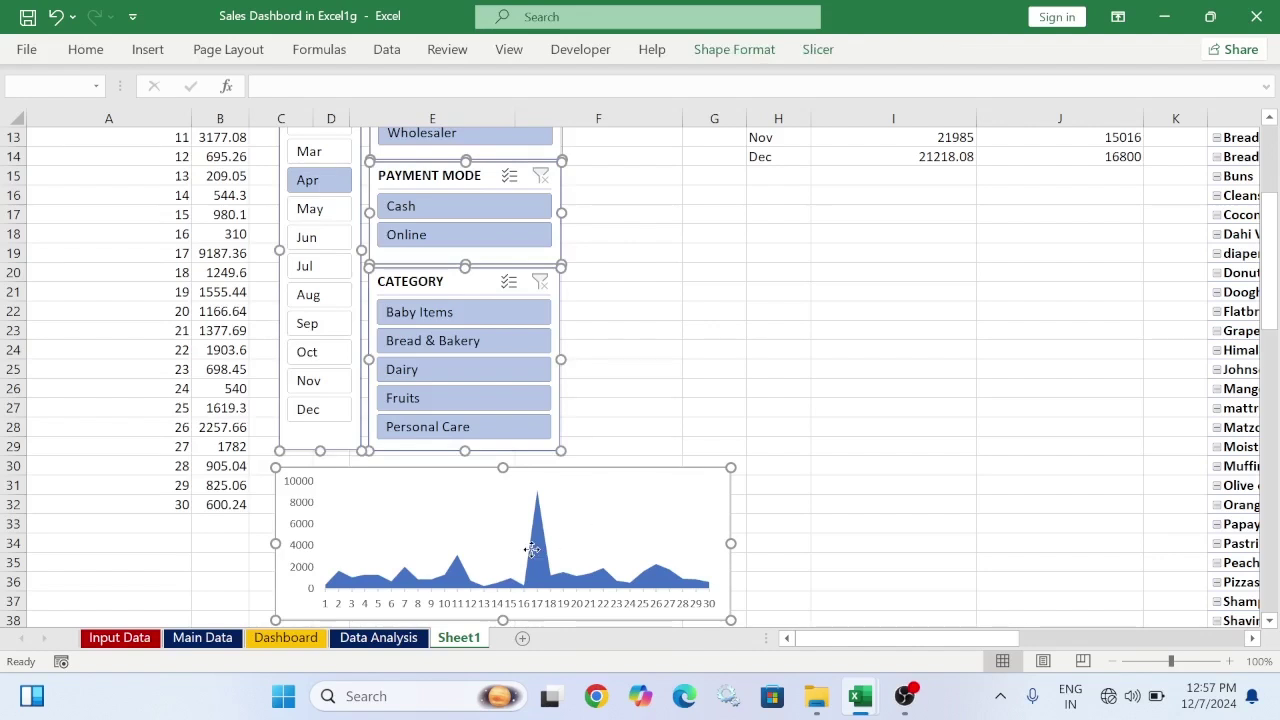
left_click(794, 406)
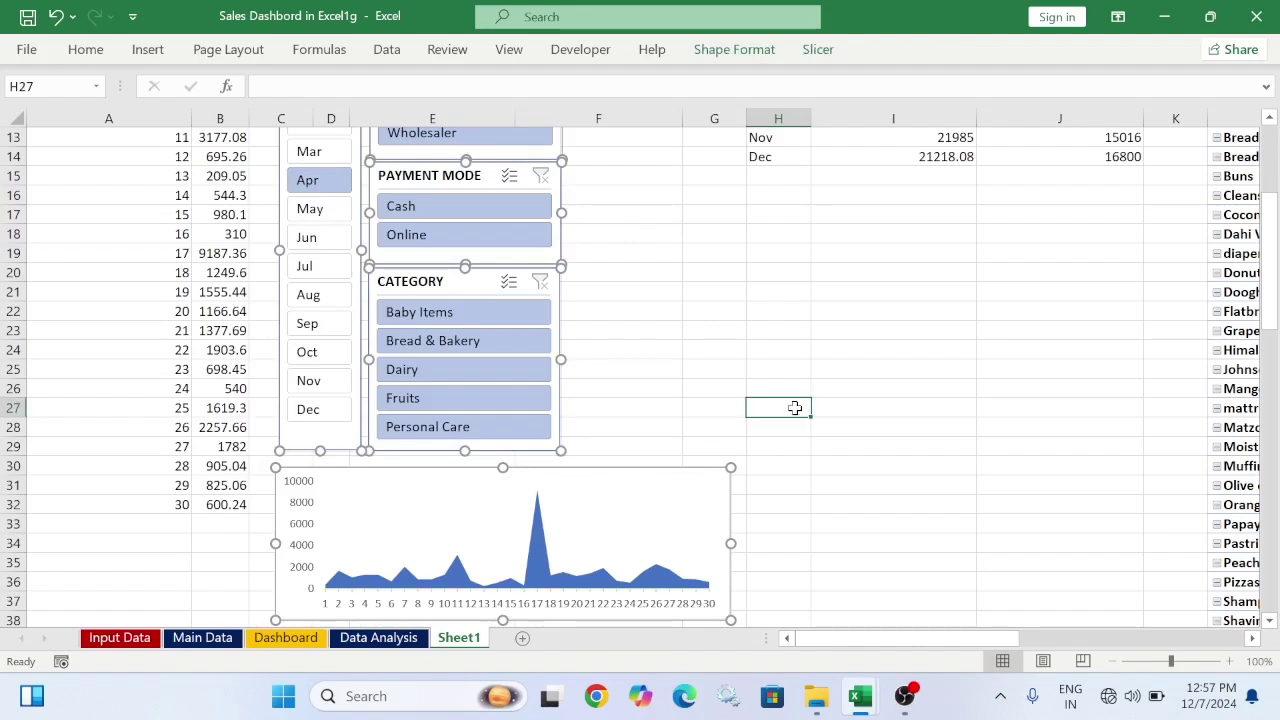
Try several chart styles on the area chart, ending on the solid blue background style with white data labels
left_click(537, 530)
left_click(918, 52)
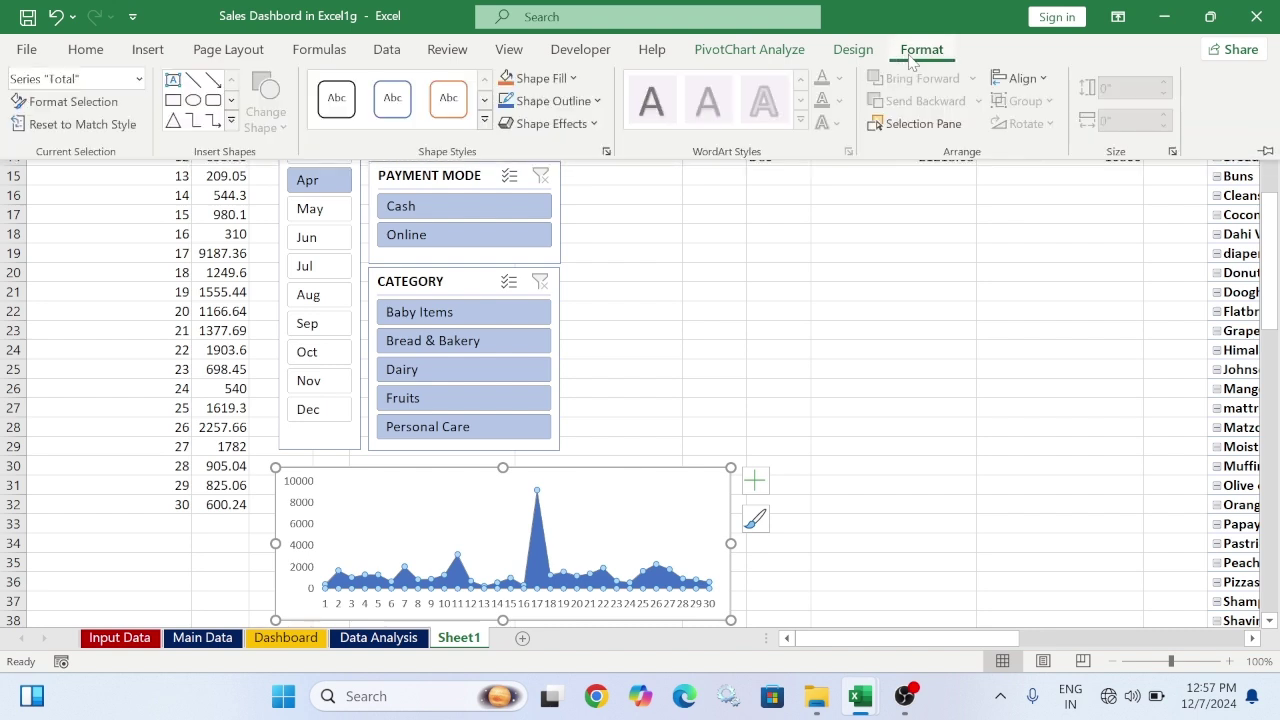
left_click(862, 54)
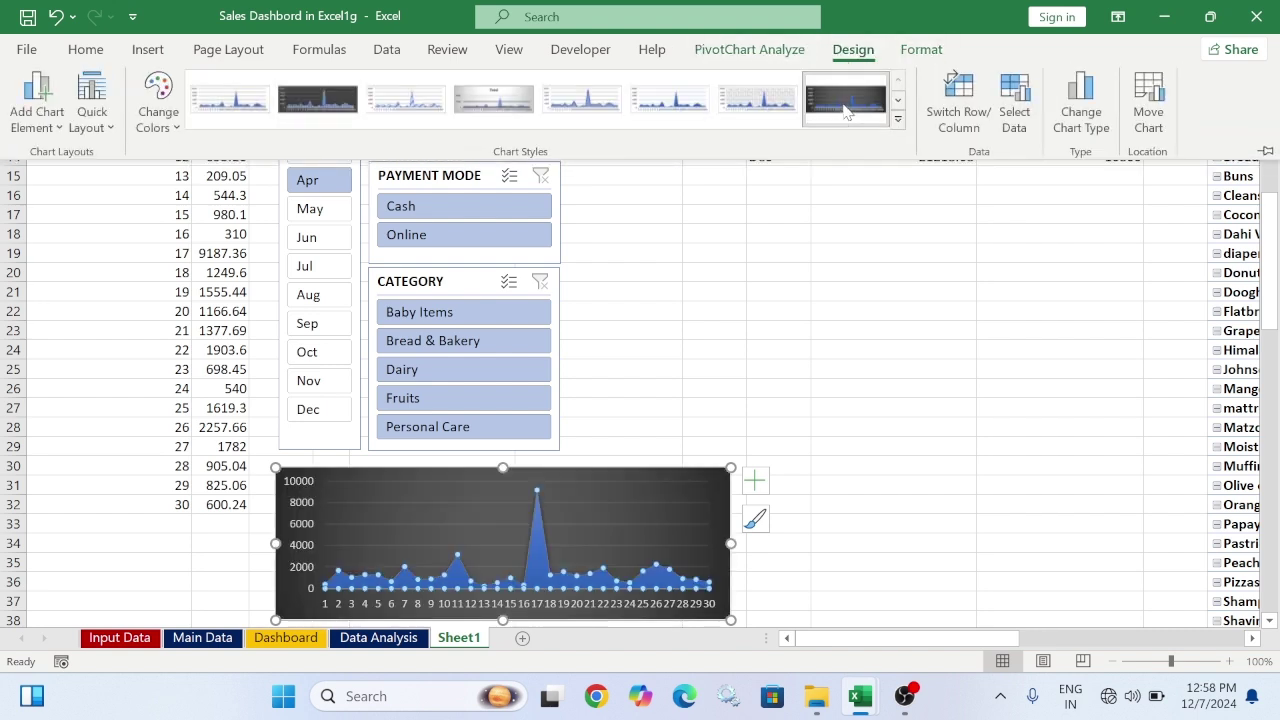
left_click(835, 105)
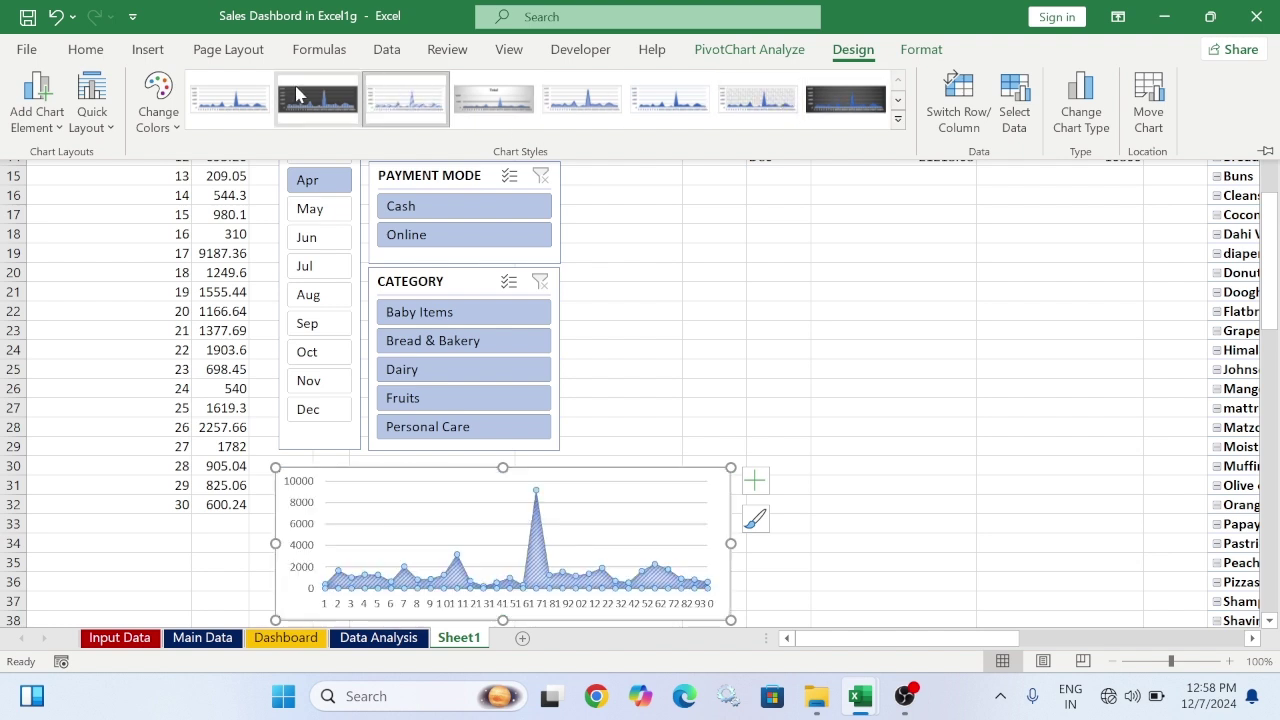
left_click(229, 100)
left_click(898, 120)
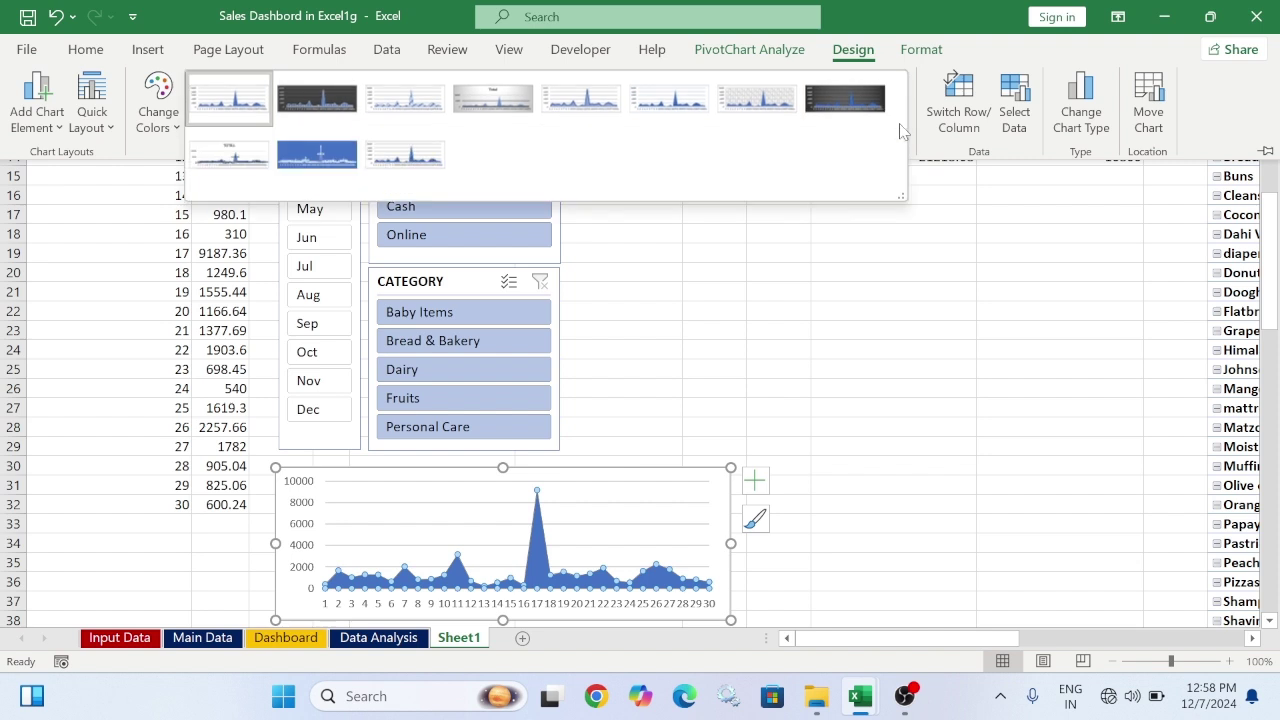
left_click(320, 158)
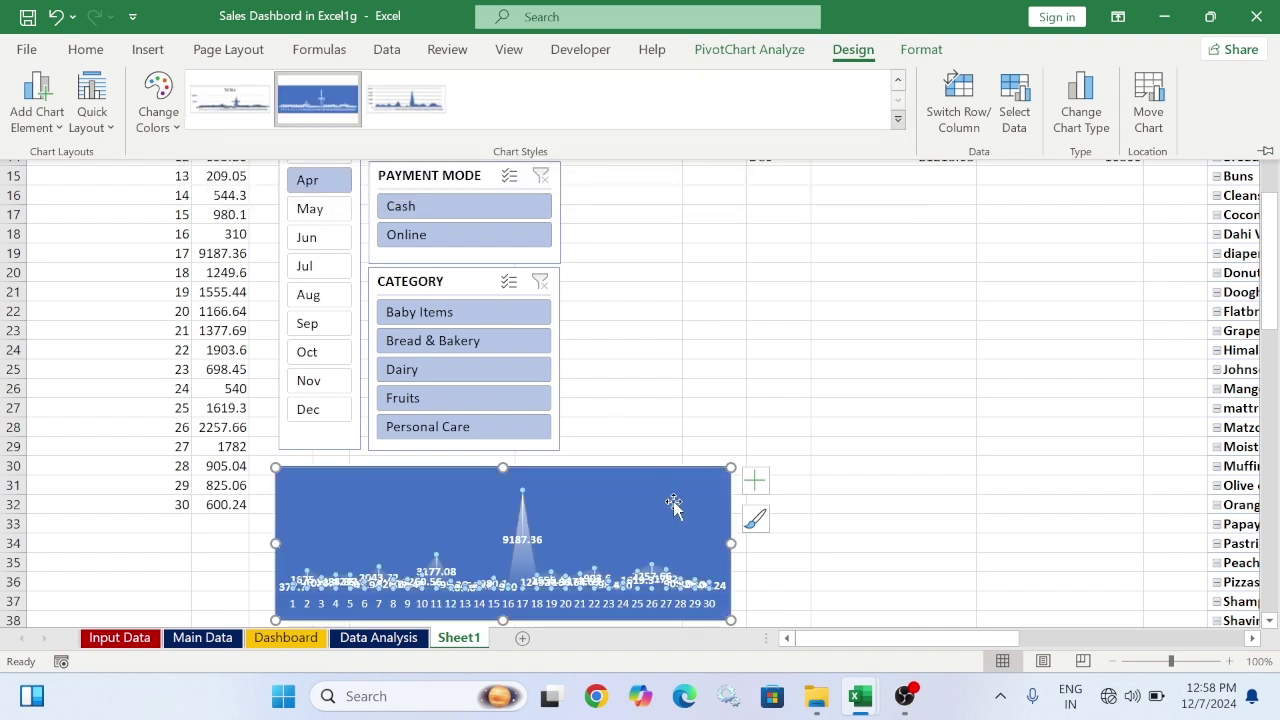
Check the restyled area chart by filtering to Jul and finally to Jun
left_click(822, 406)
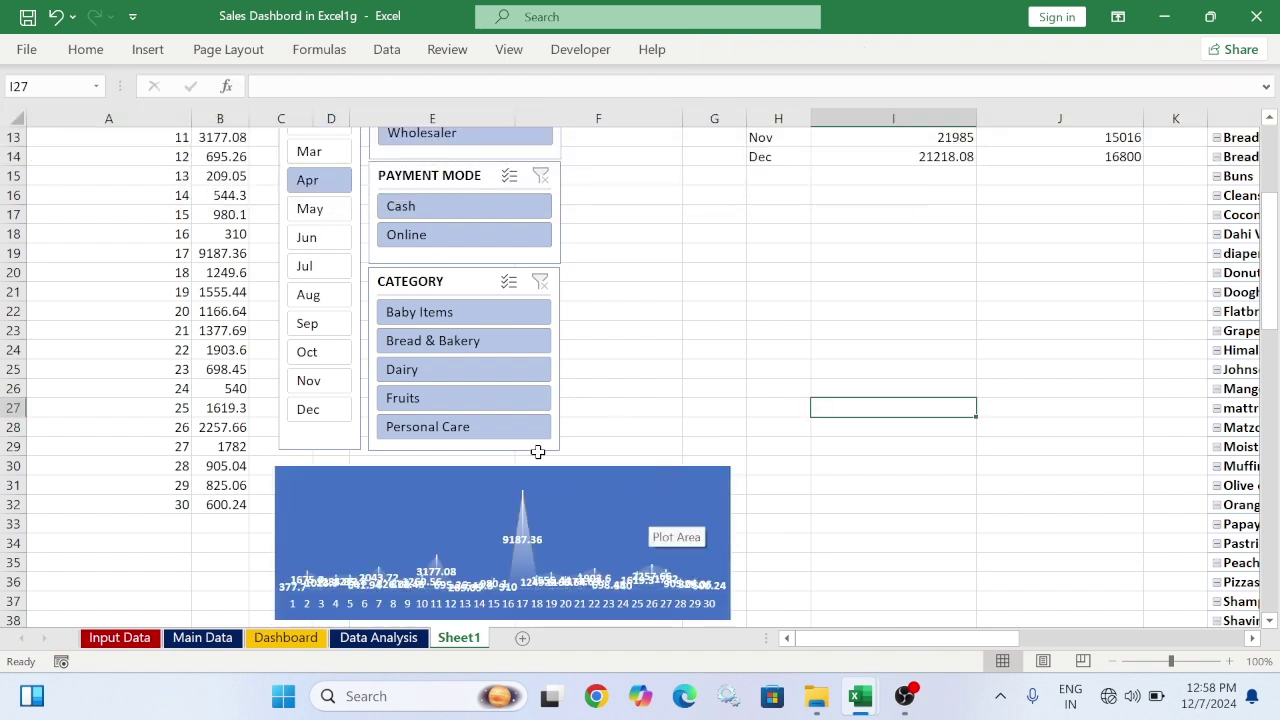
left_click(298, 272)
left_click(312, 243)
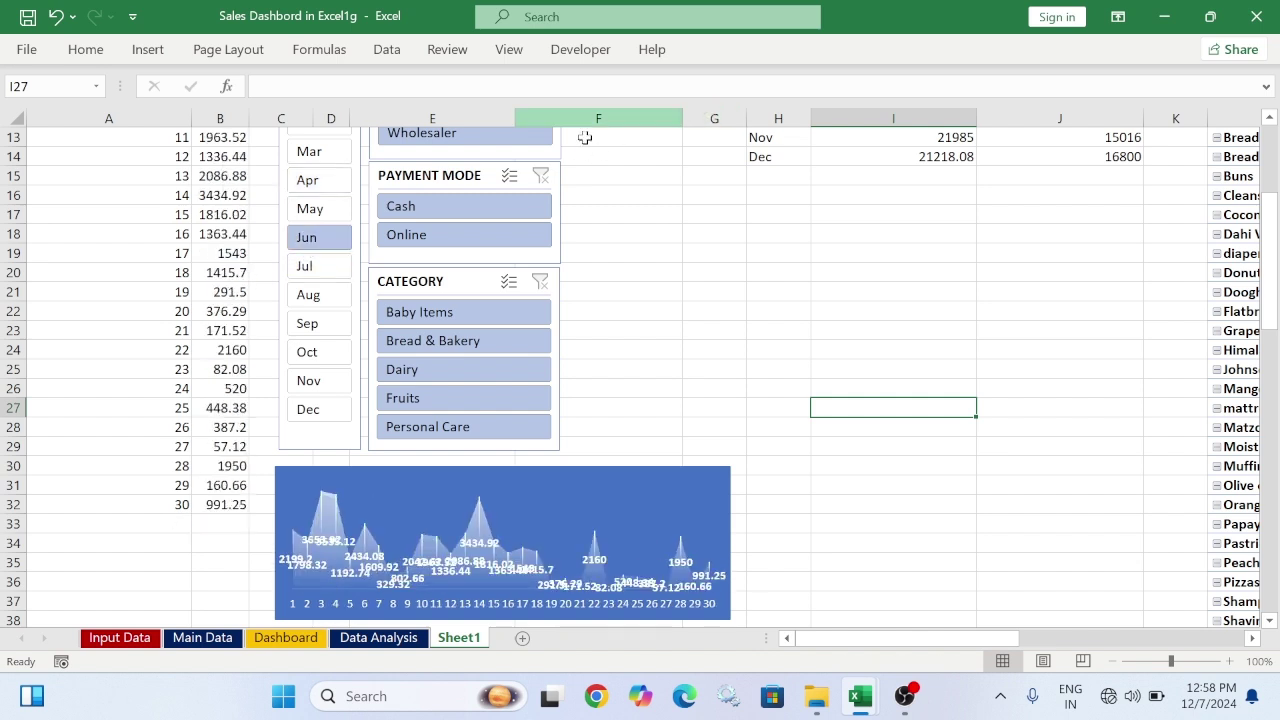
Restyle the day-wise area chart with the dark grey gradient background chart style
left_click(545, 494)
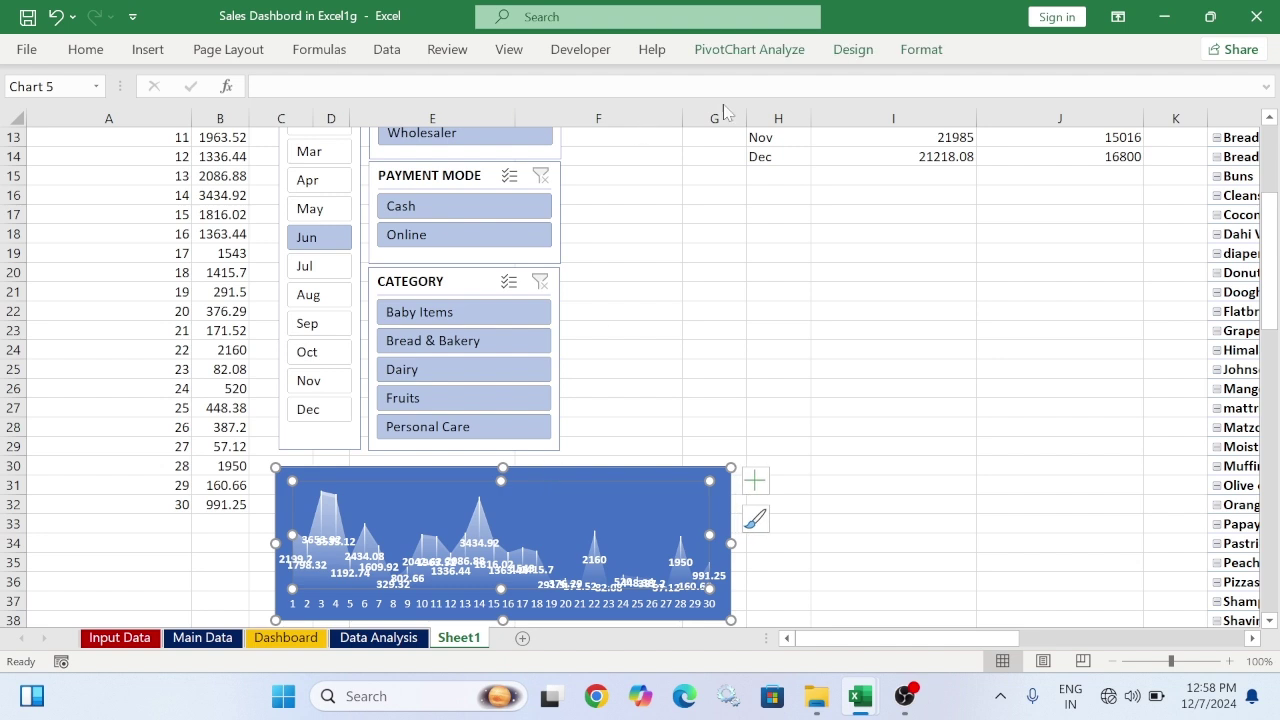
left_click(853, 49)
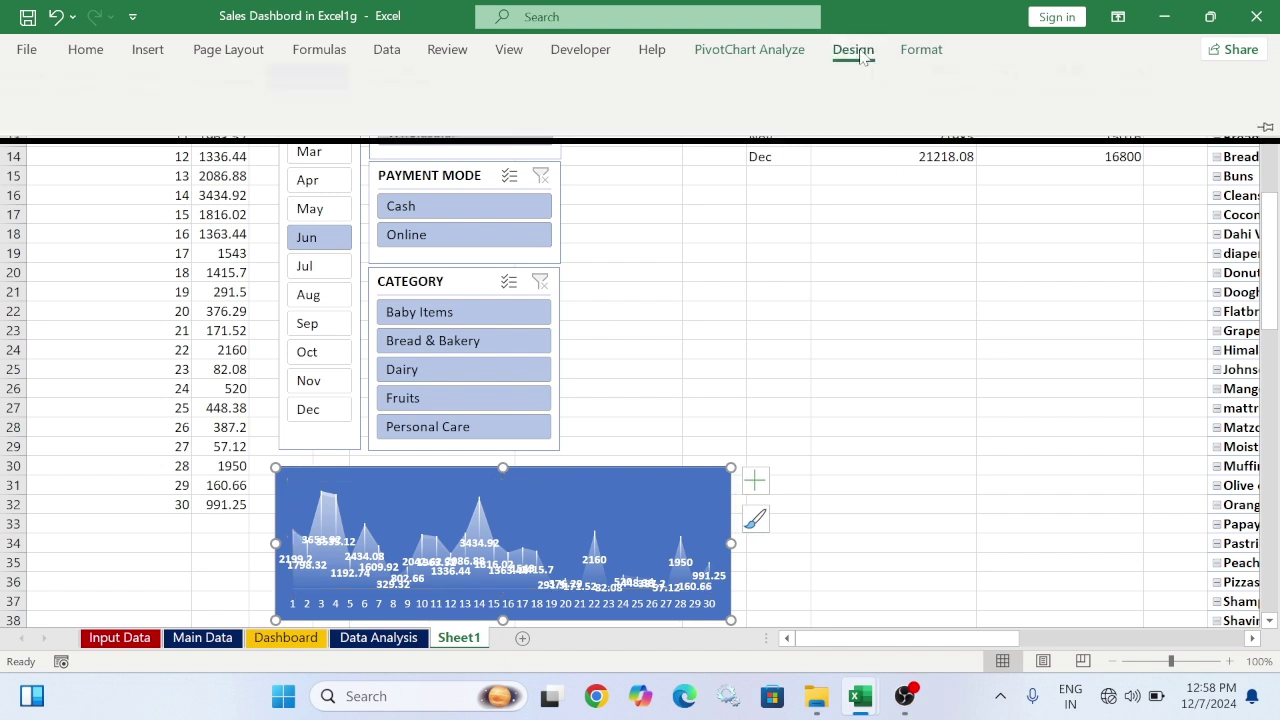
left_click(905, 121)
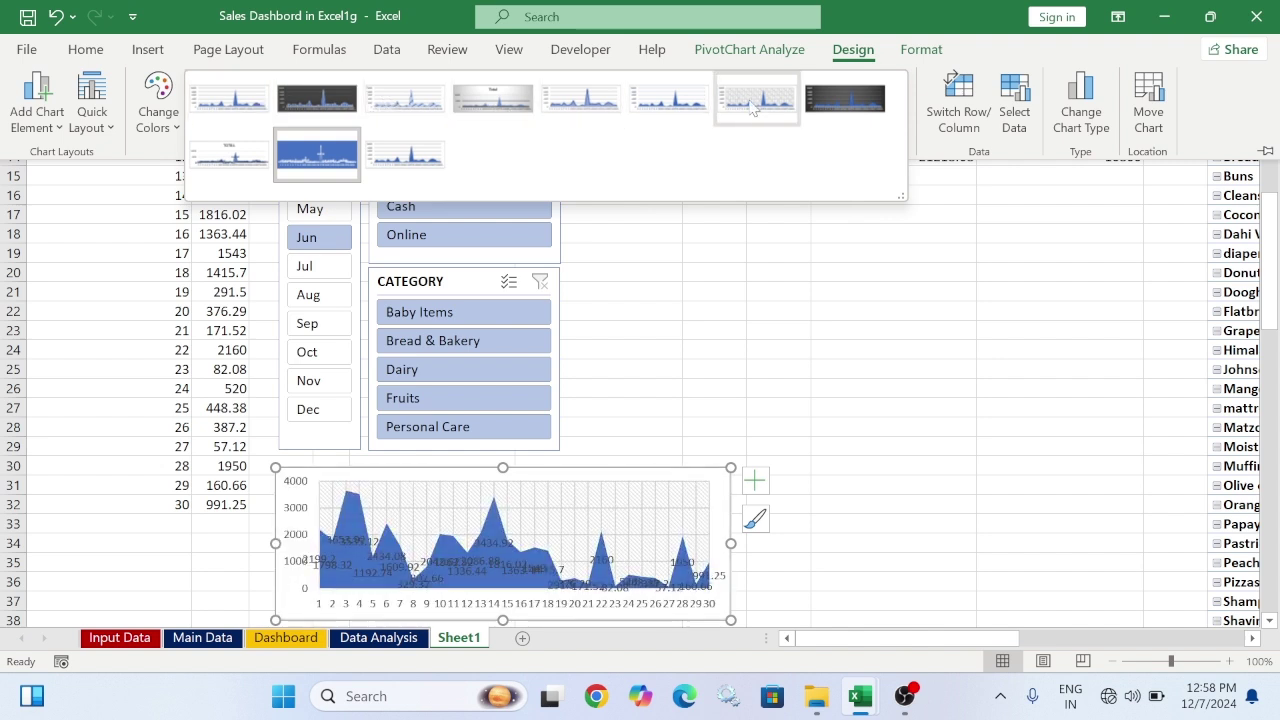
left_click(845, 105)
Remove the values from the area chart's data labels so that only the plain area shape is drawn
right_click(727, 475)
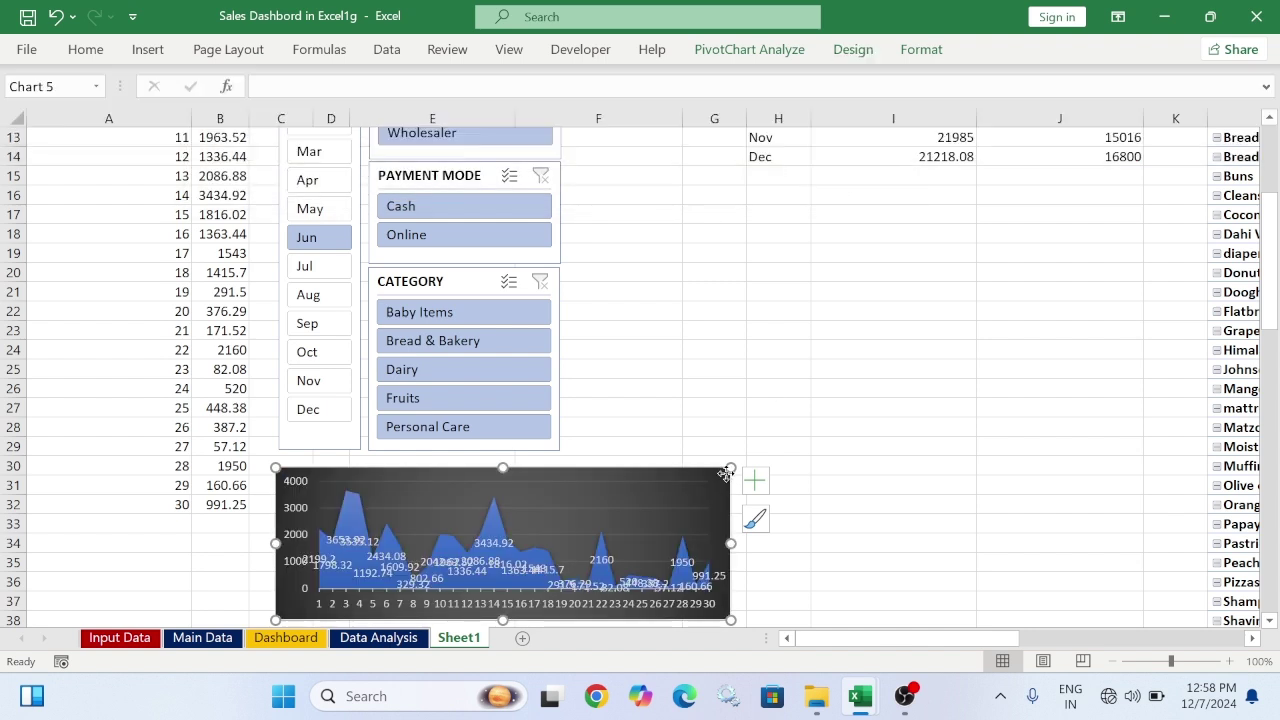
left_click(555, 583)
left_click(596, 570)
right_click(598, 570)
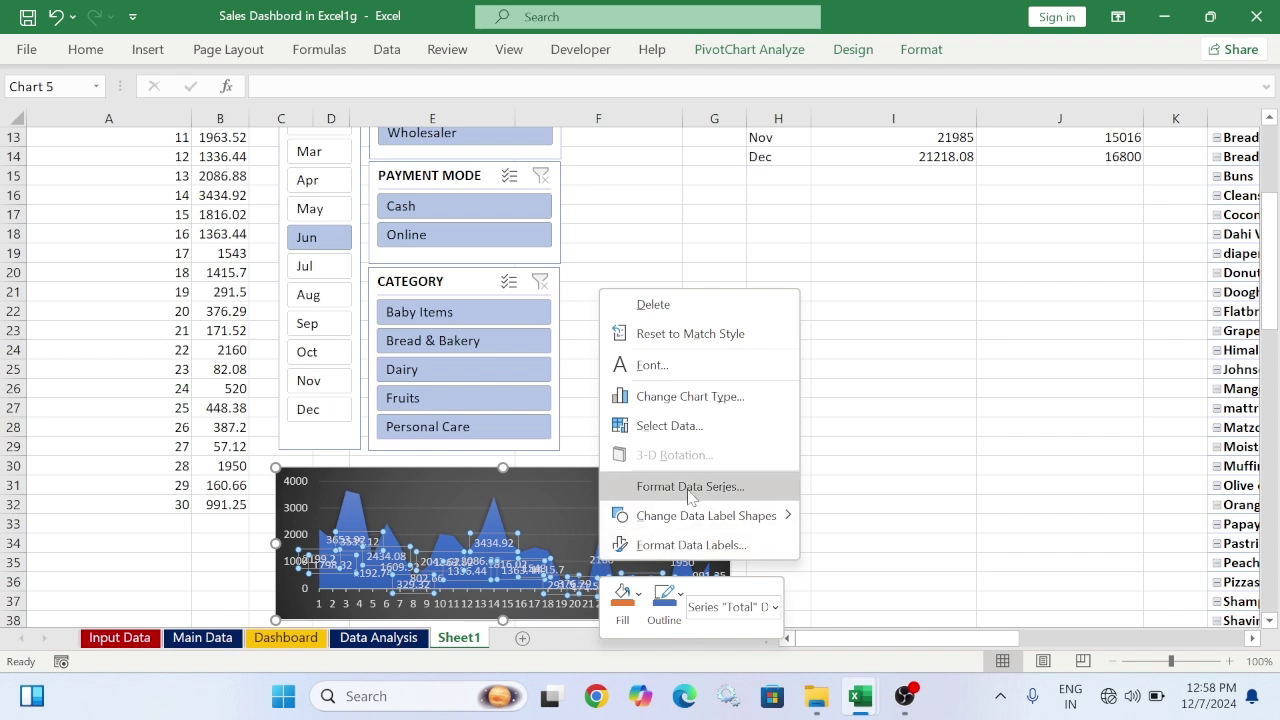
left_click(695, 543)
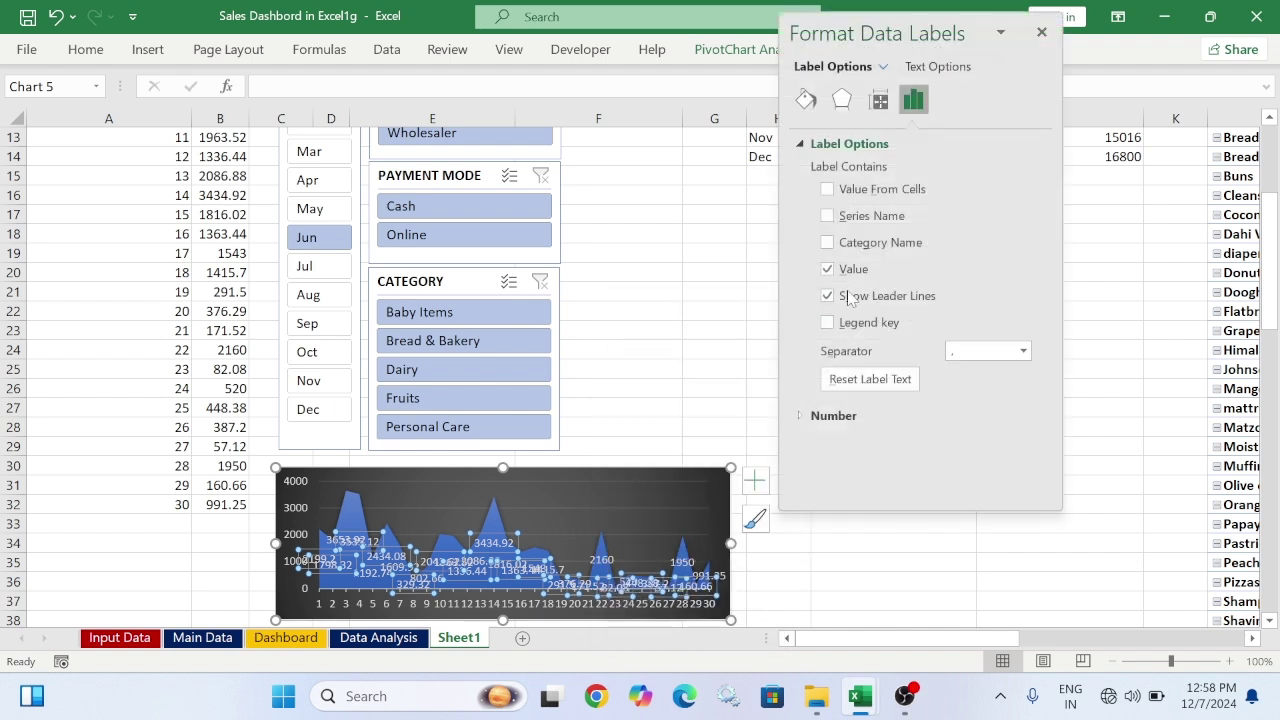
left_click(827, 270)
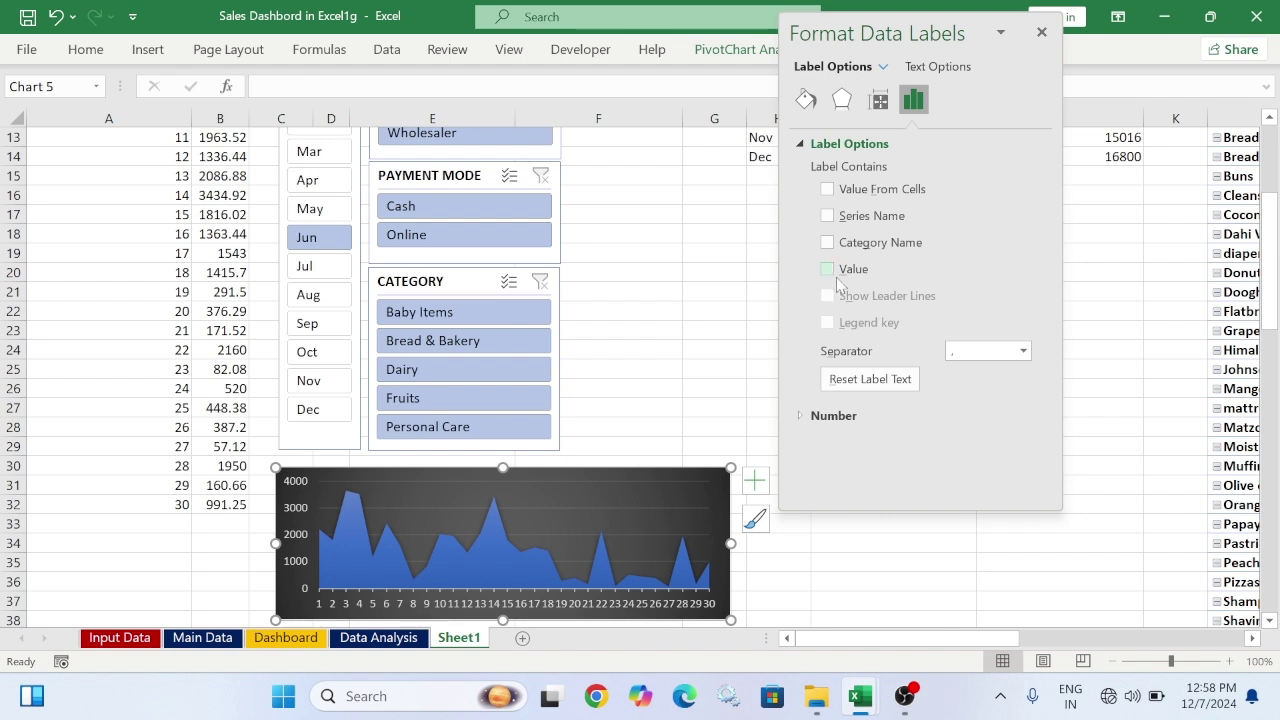
left_click(1043, 33)
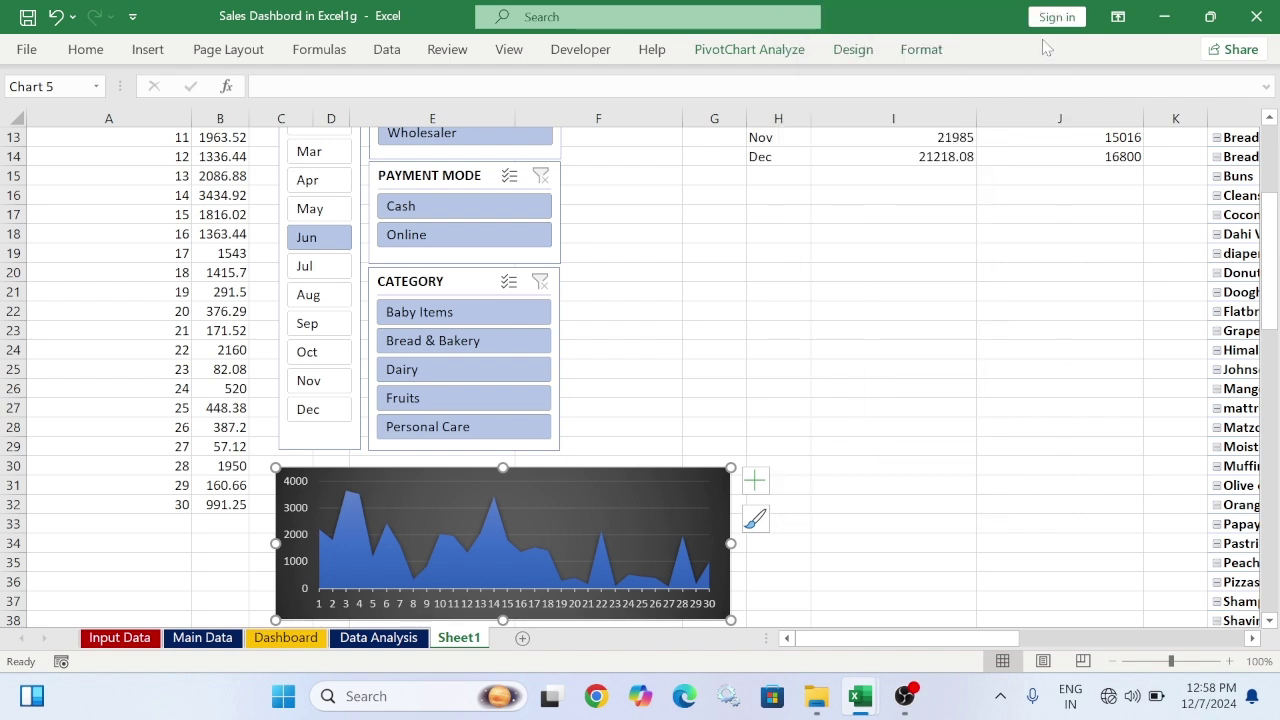
Insert a Clustered Column PivotChart from the month-wise selling and buying PivotTable and move it lower on the sheet
scroll(720, 508, "up", 1)
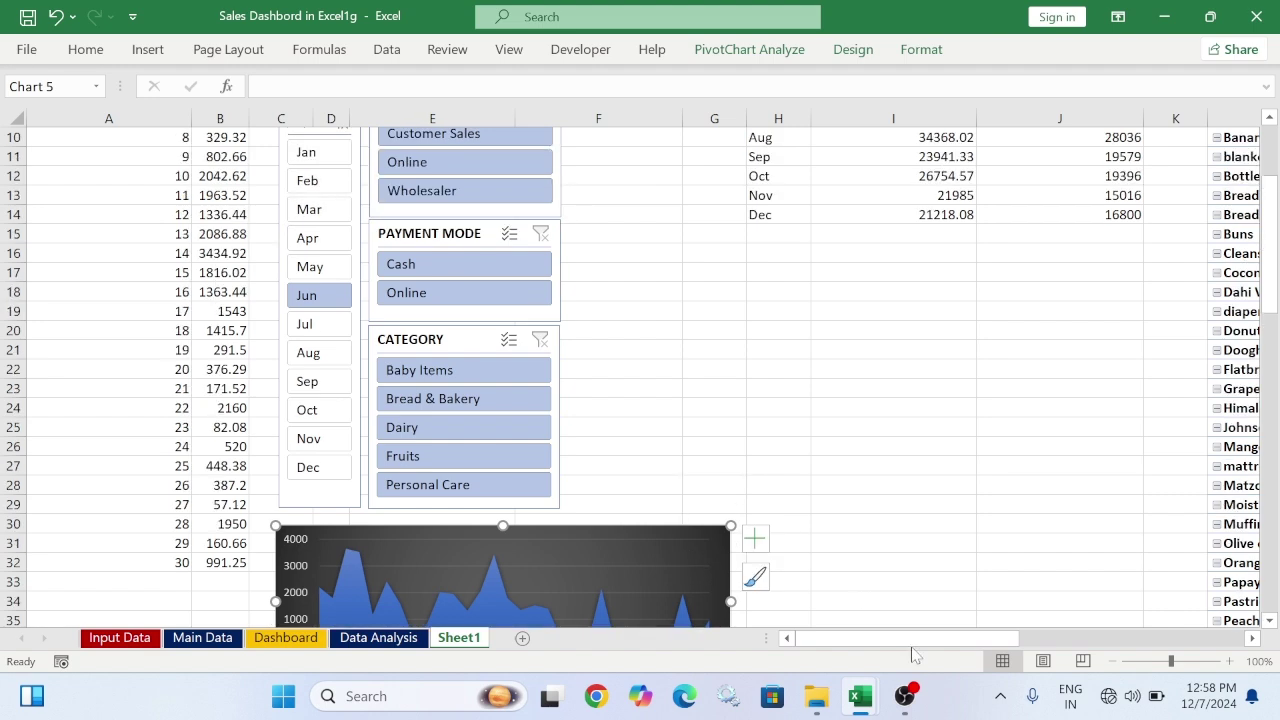
left_click_drag(970, 640, 1025, 616)
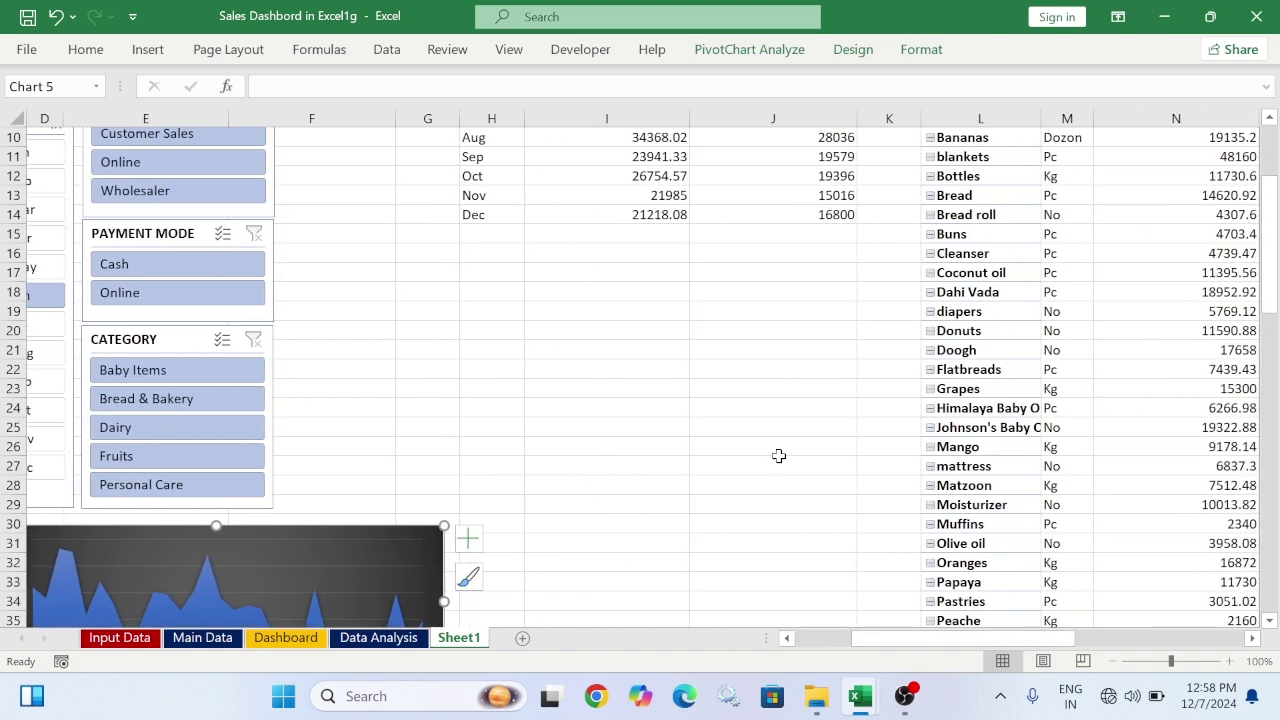
scroll(746, 398, "up", 3)
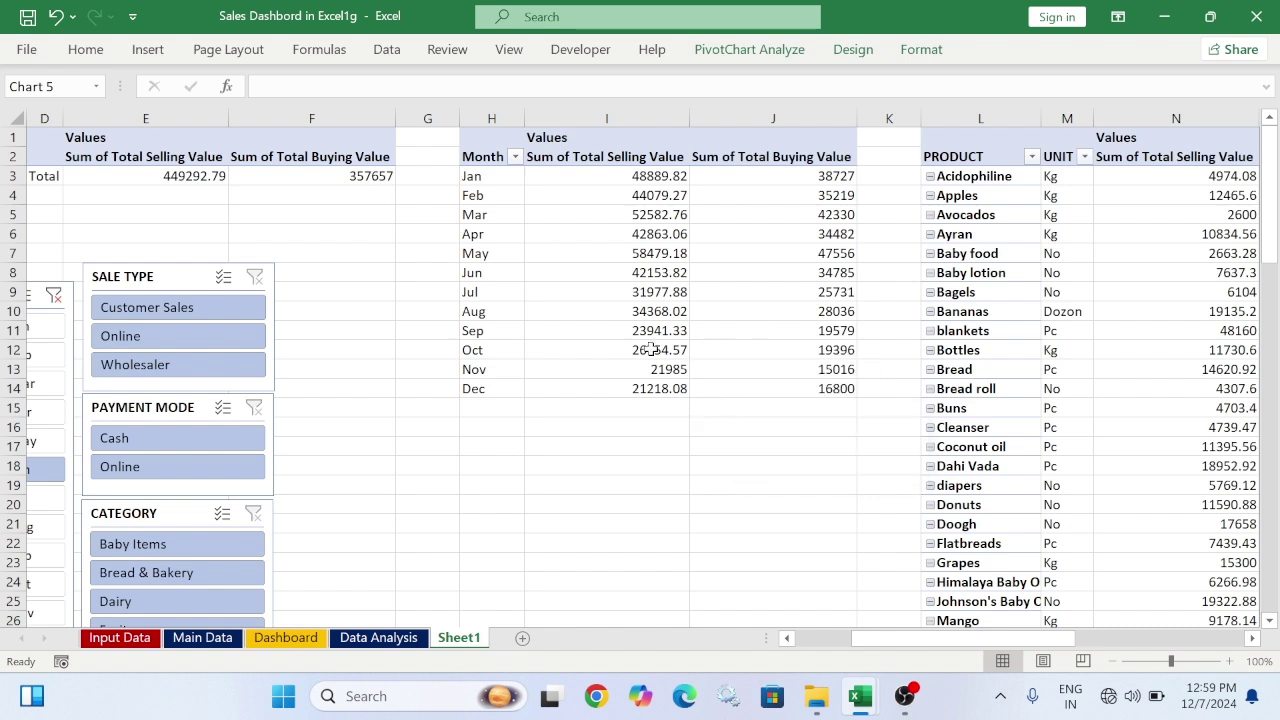
left_click(482, 178)
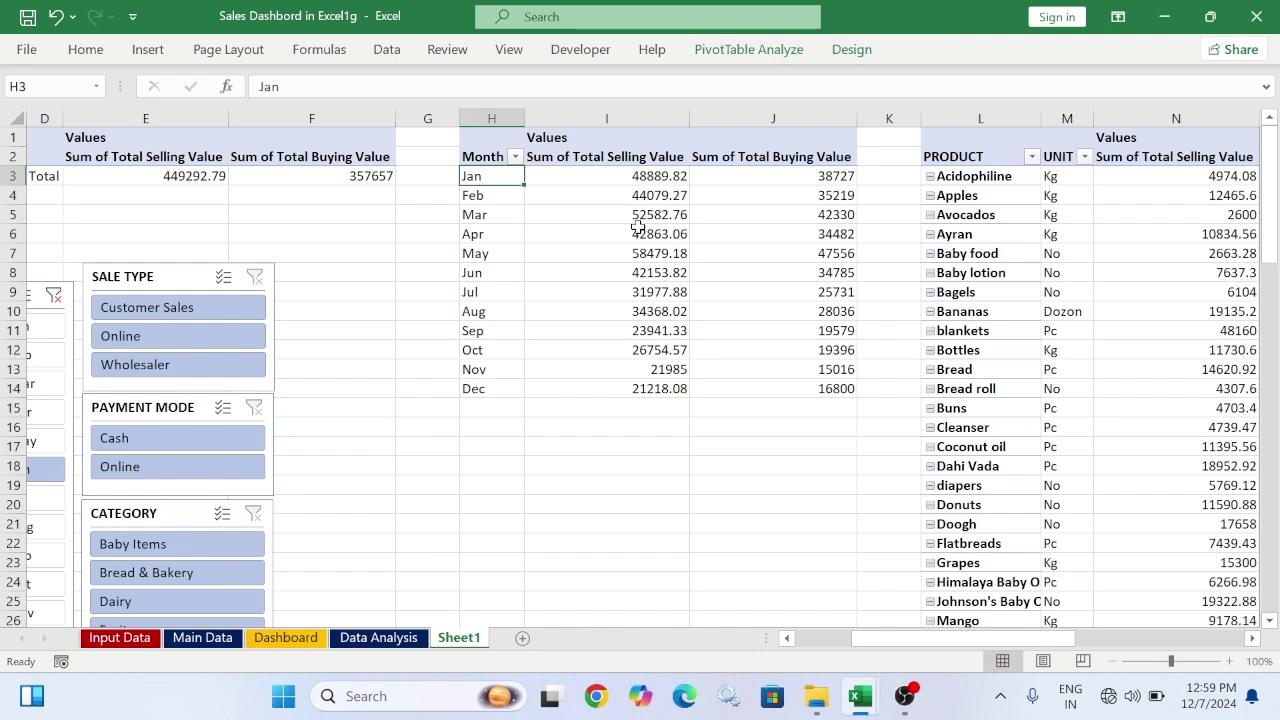
left_click(630, 175)
left_click(148, 49)
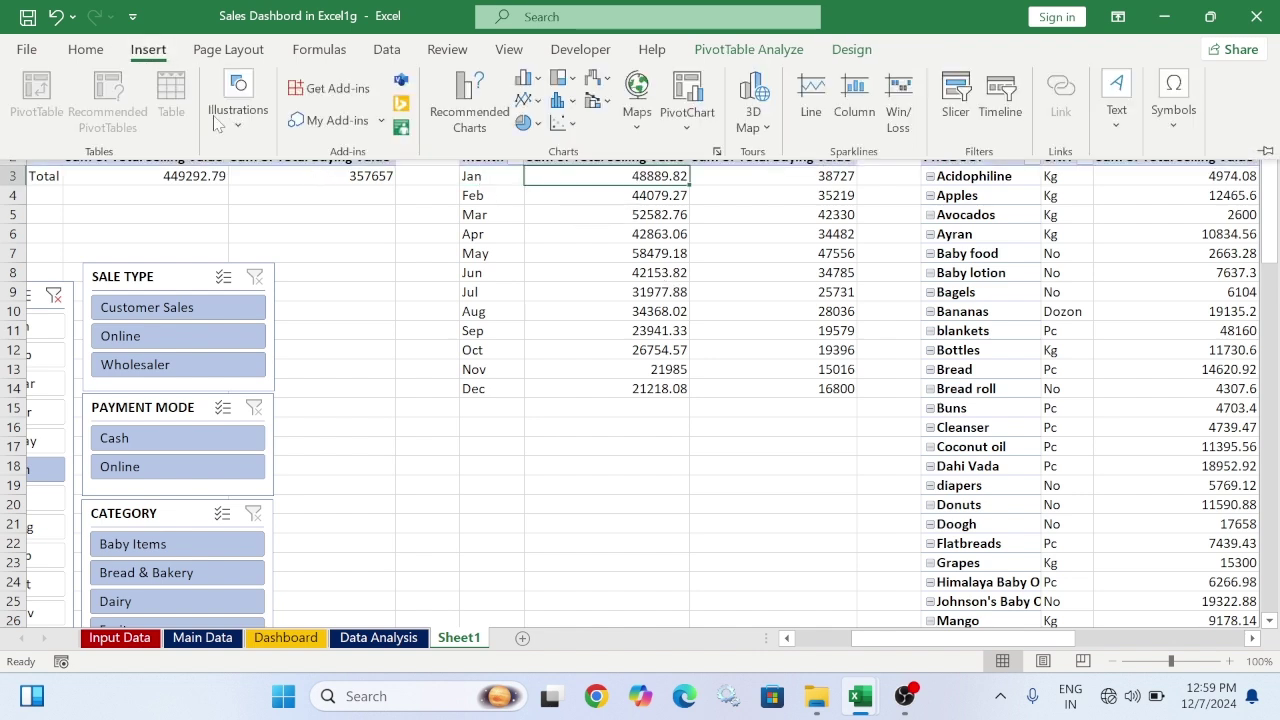
left_click(717, 152)
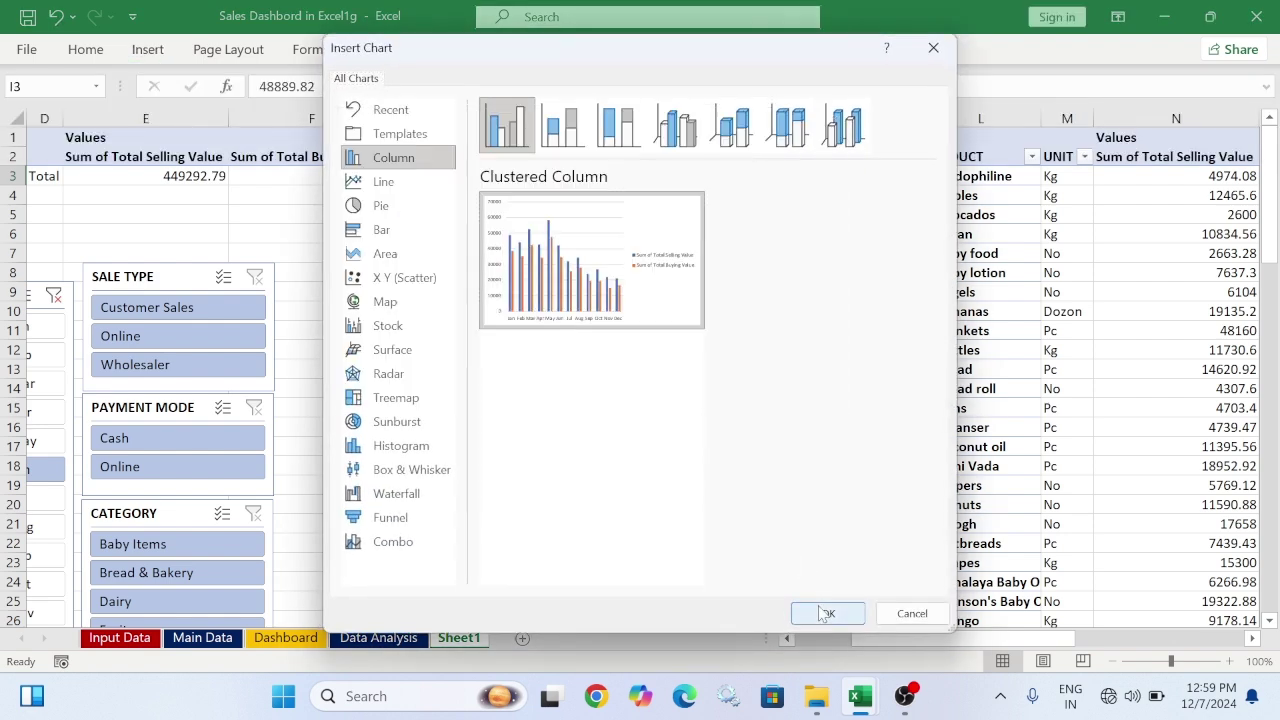
left_click(826, 613)
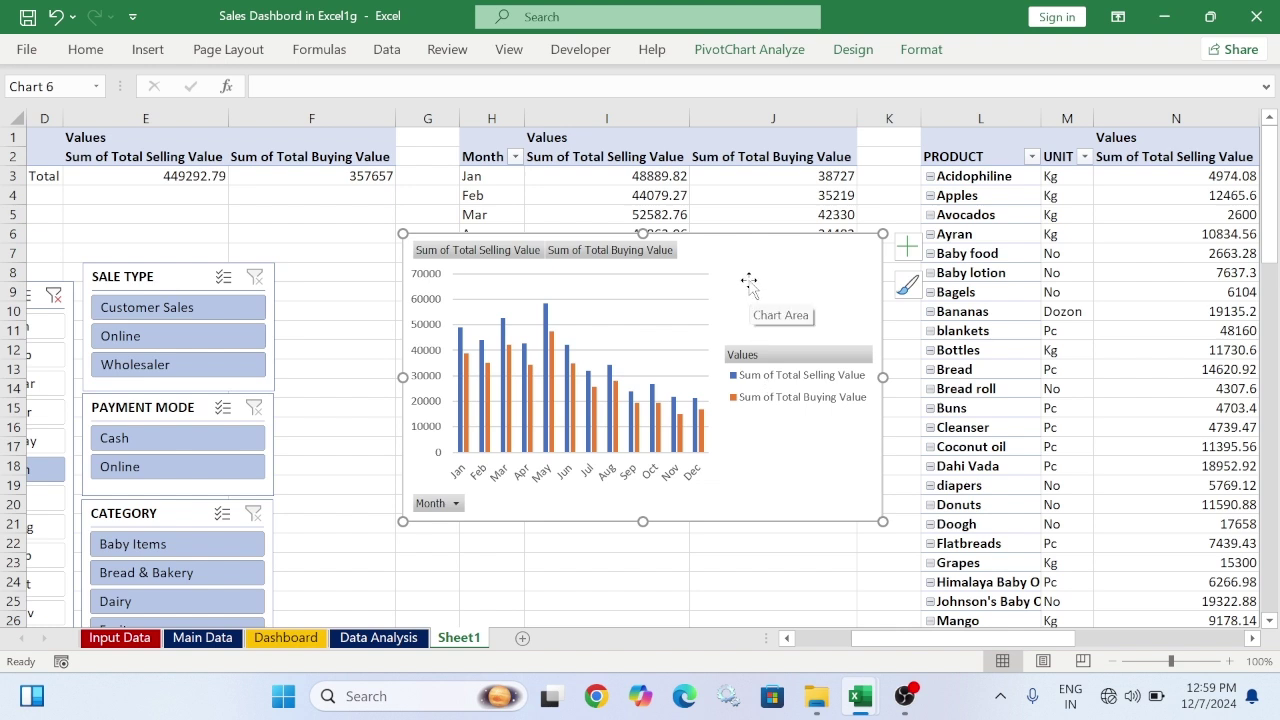
left_click_drag(749, 283, 733, 375)
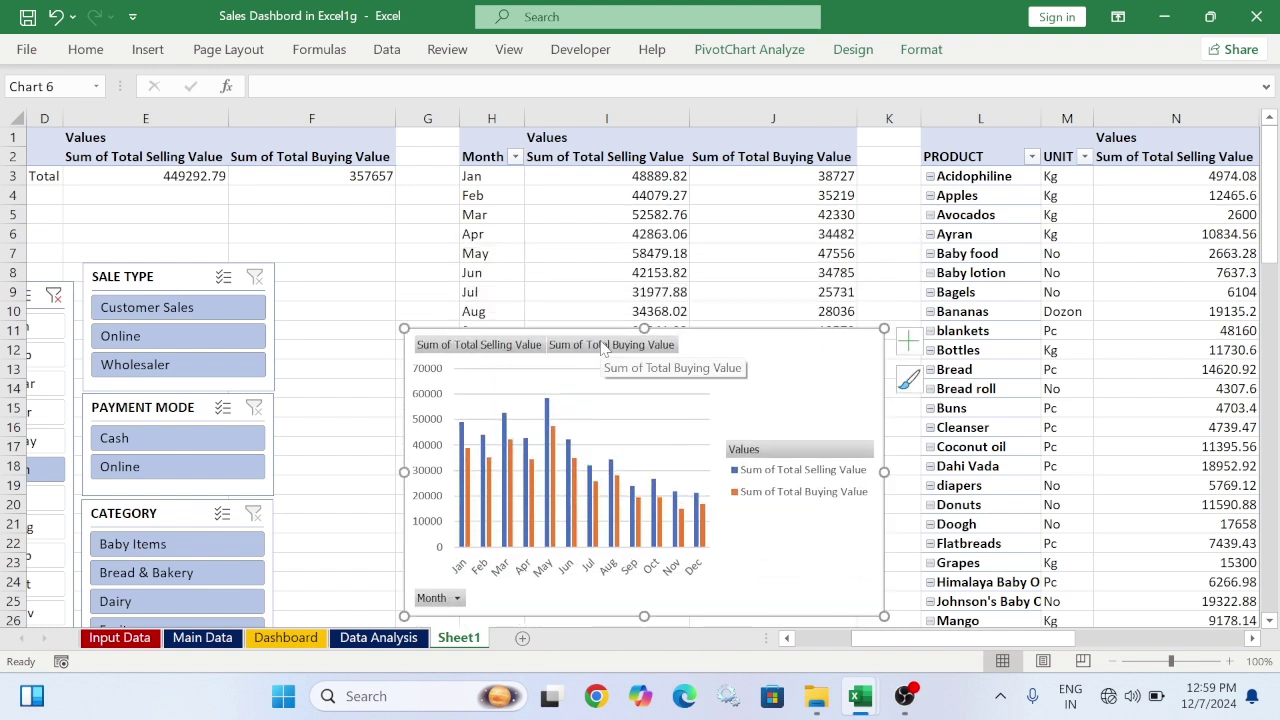
Hide all field buttons on the monthly column chart and remove its legend and gridlines
right_click(477, 345)
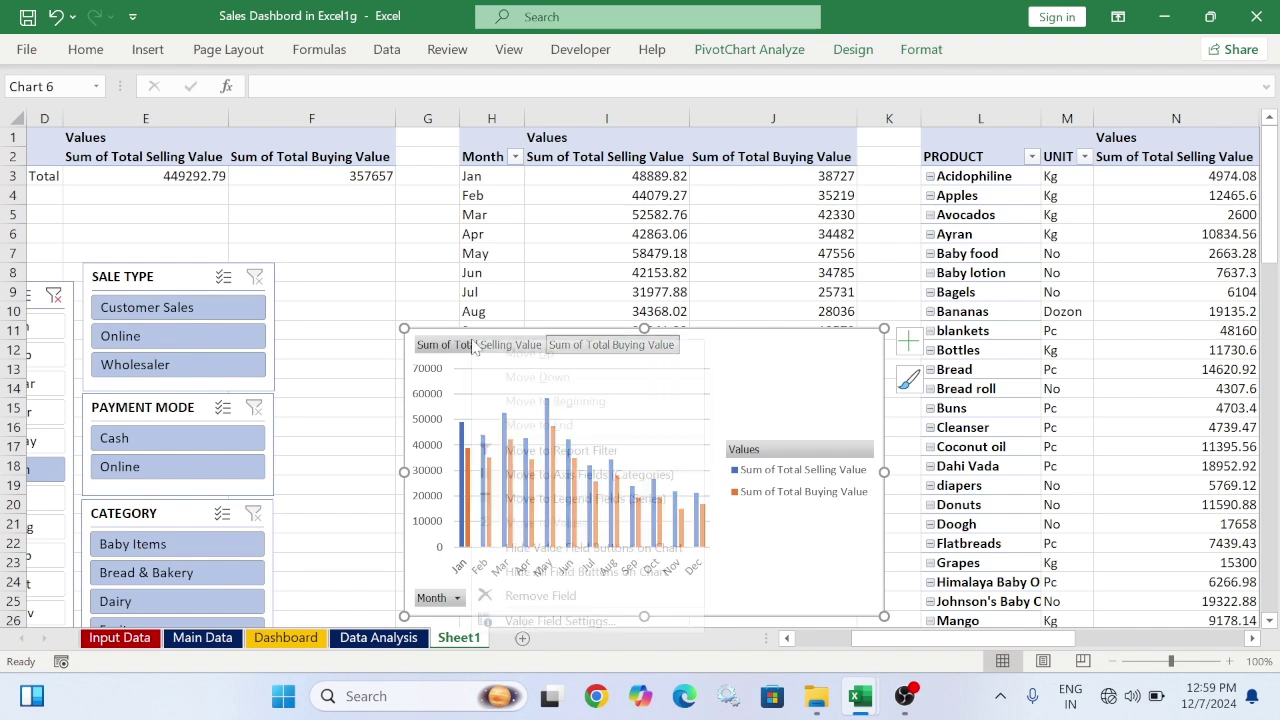
left_click(552, 572)
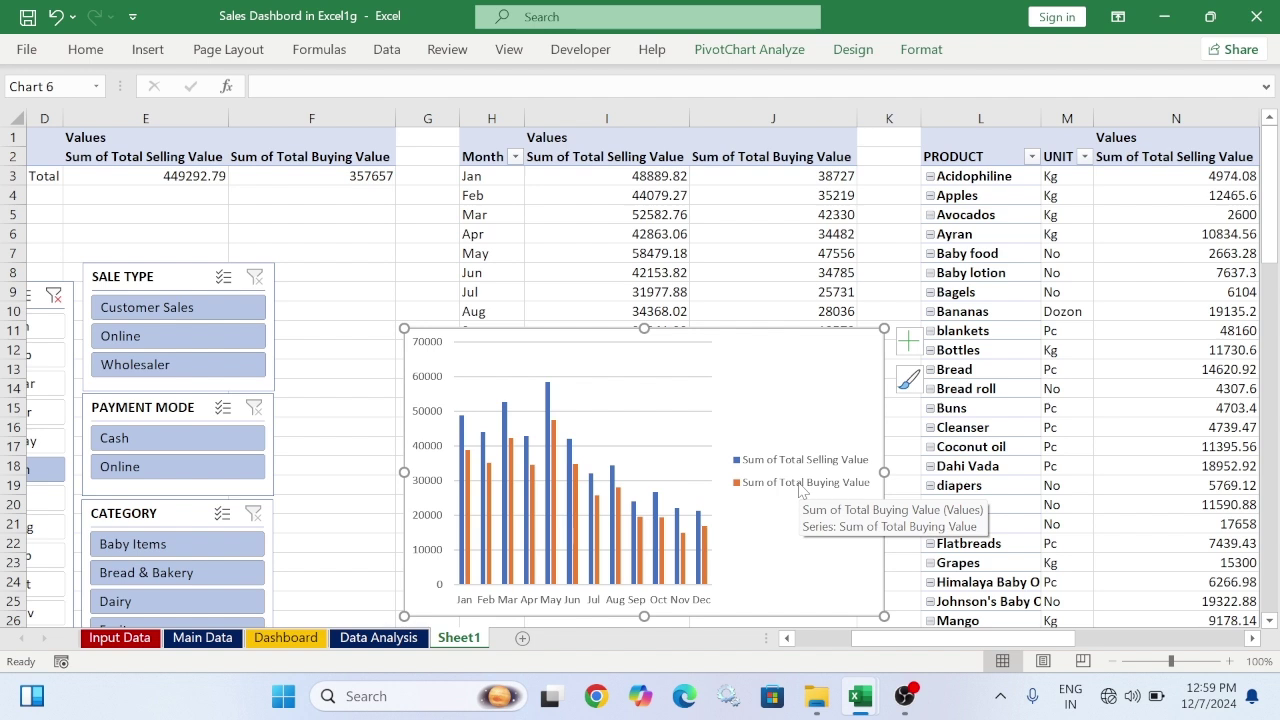
left_click(908, 342)
left_click(955, 510)
left_click(952, 496)
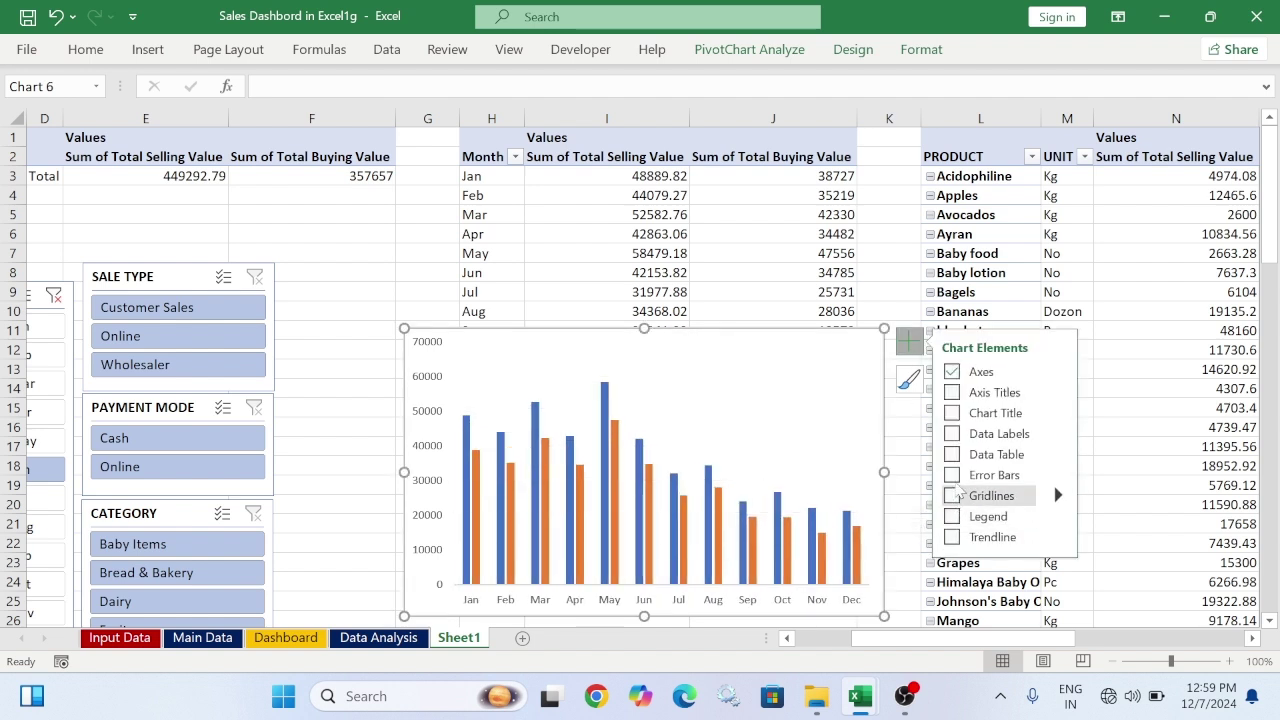
Set the column series' gap width to 50% and the series overlap to 100%
right_click(778, 505)
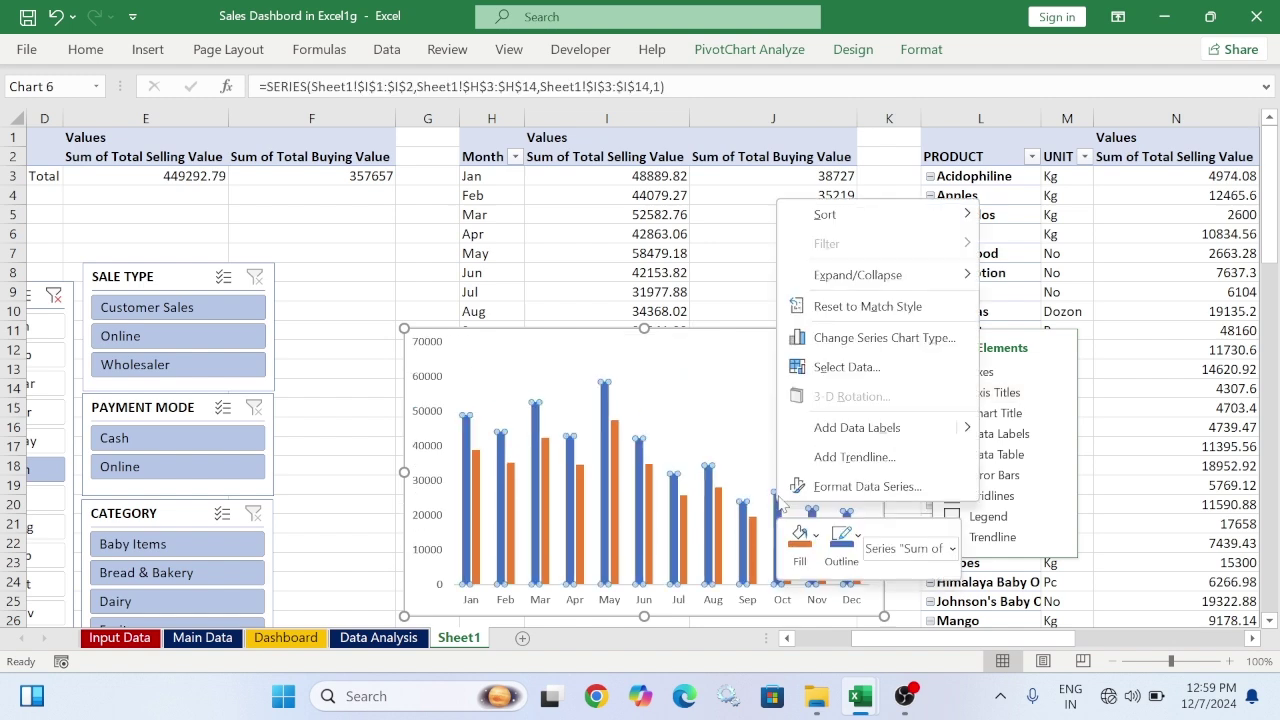
left_click(850, 486)
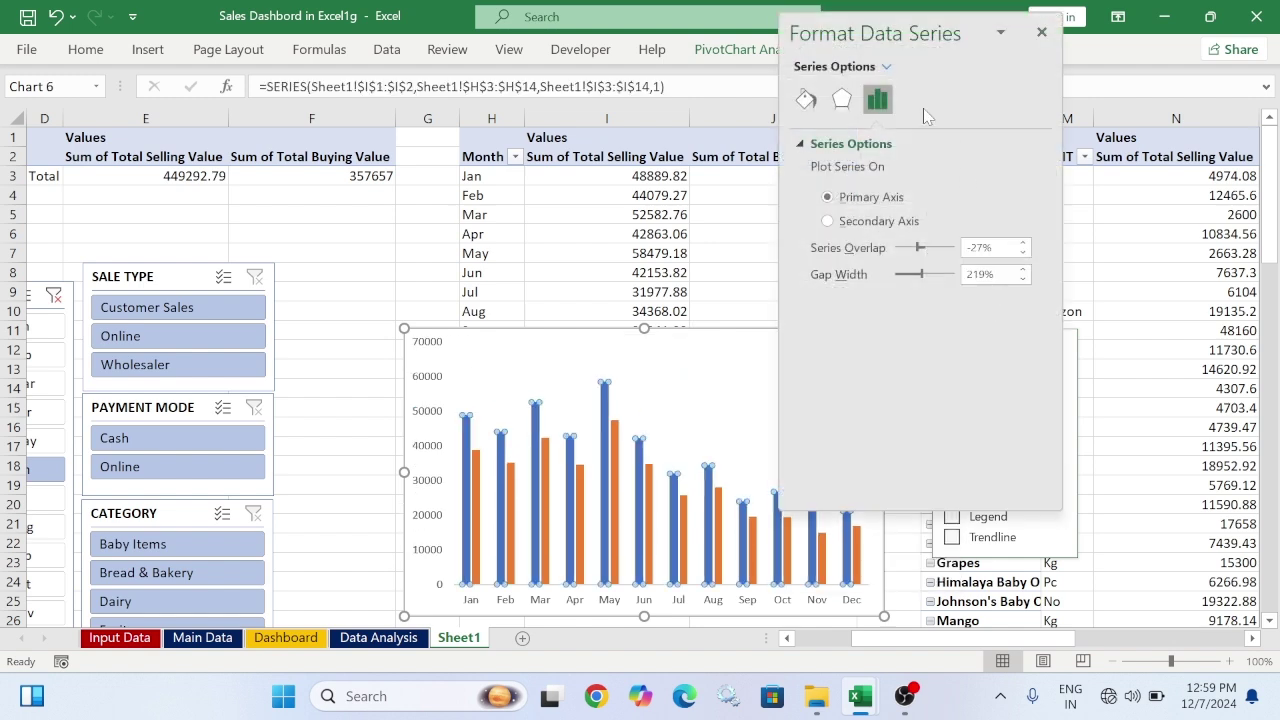
left_click_drag(996, 274, 985, 274)
type("50")
key("Return")
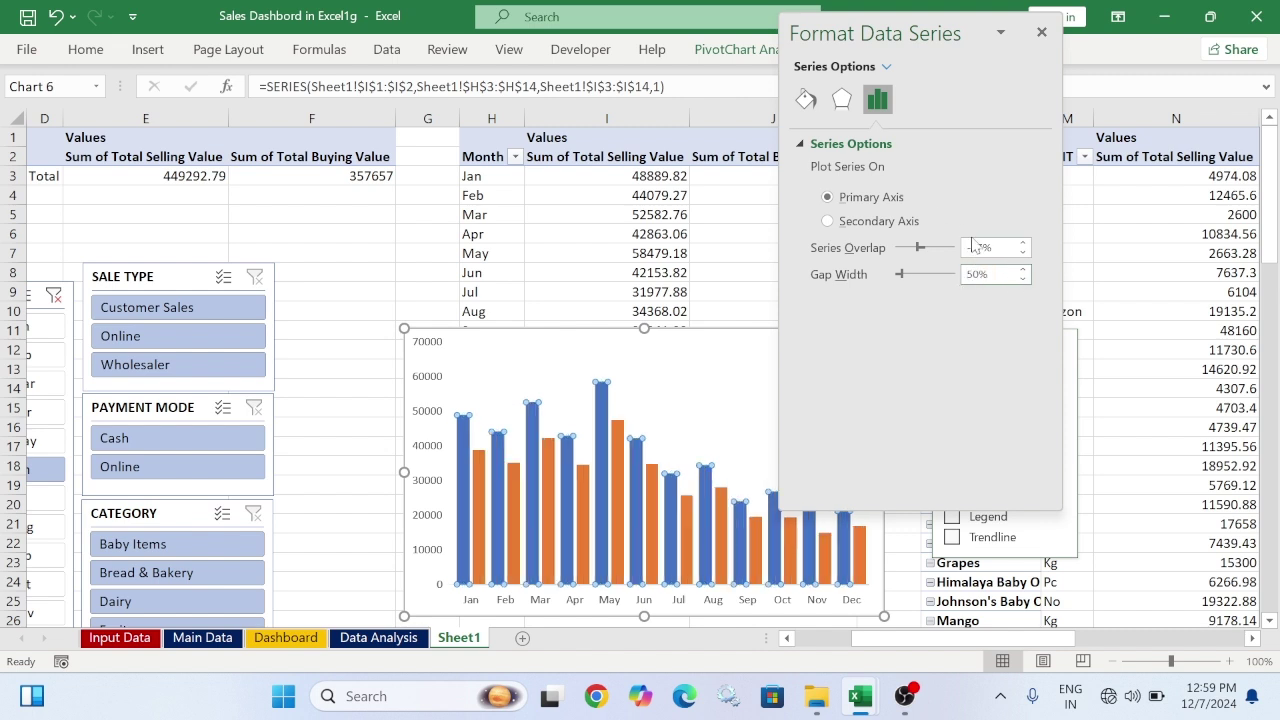
left_click_drag(1002, 247, 969, 247)
type("100")
key("Return")
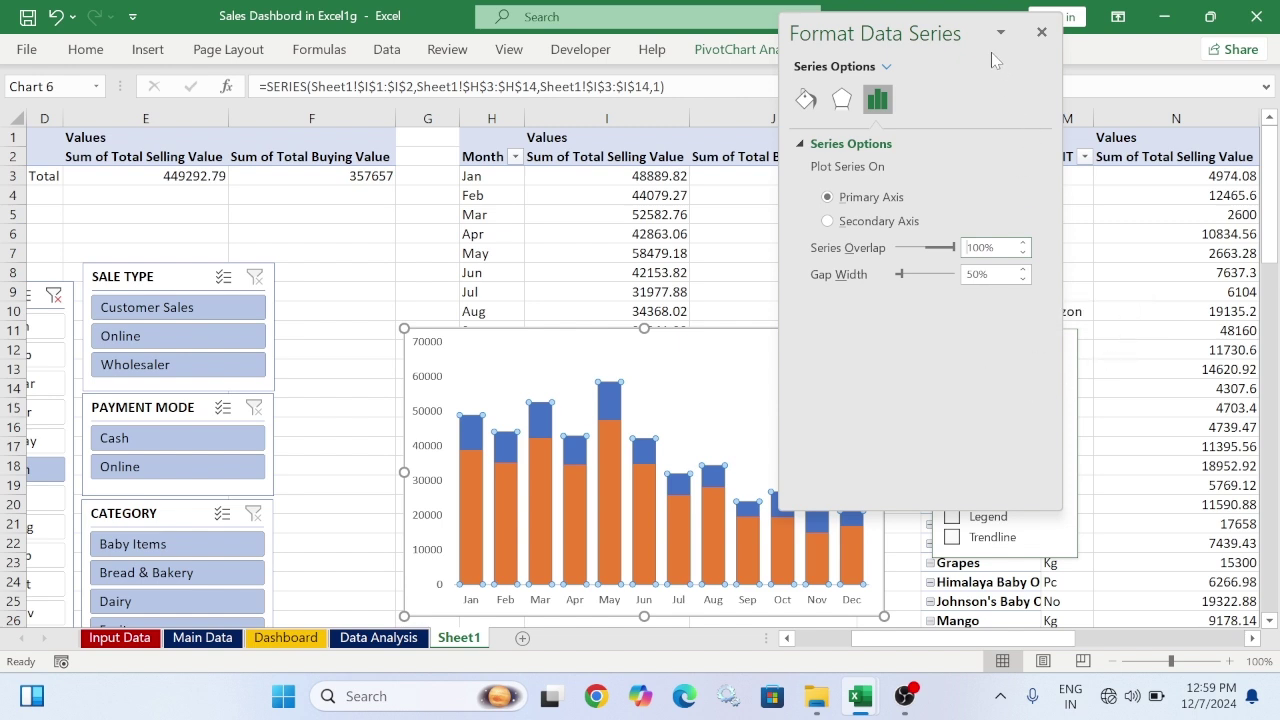
Fill the Total Buying Value columns of the monthly chart with solid red
left_click_drag(970, 33, 1120, 55)
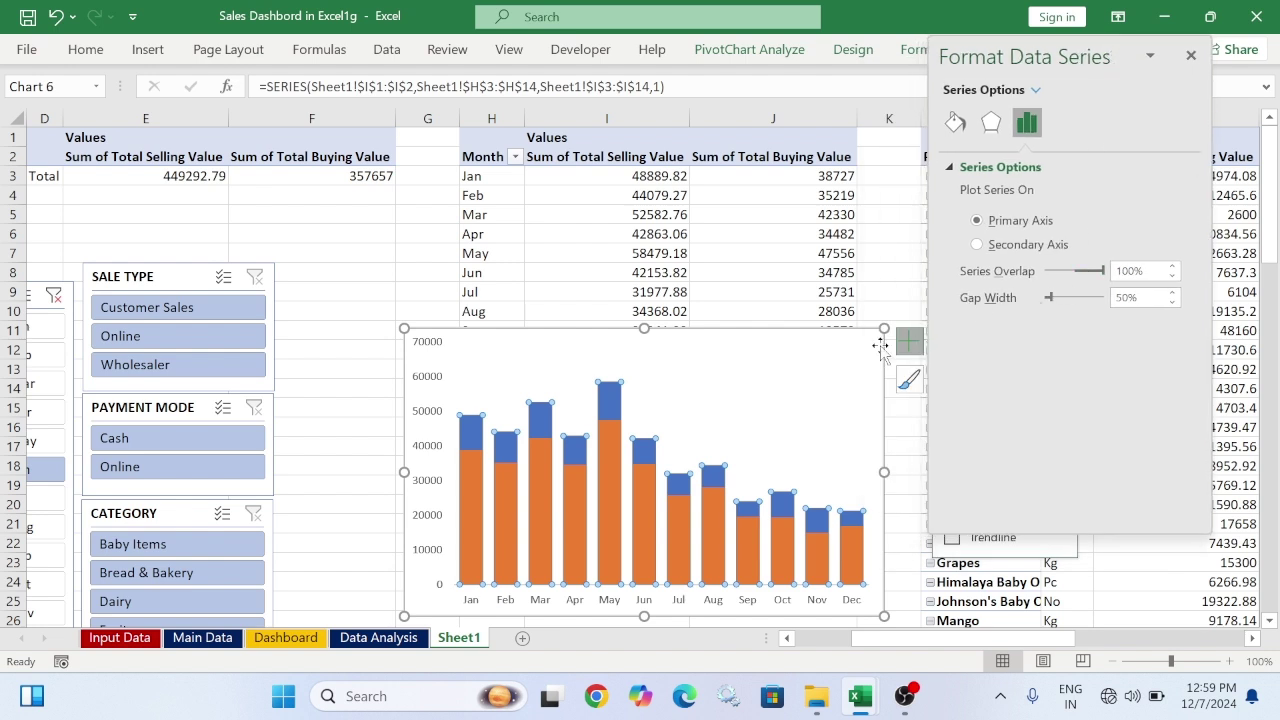
left_click(607, 401)
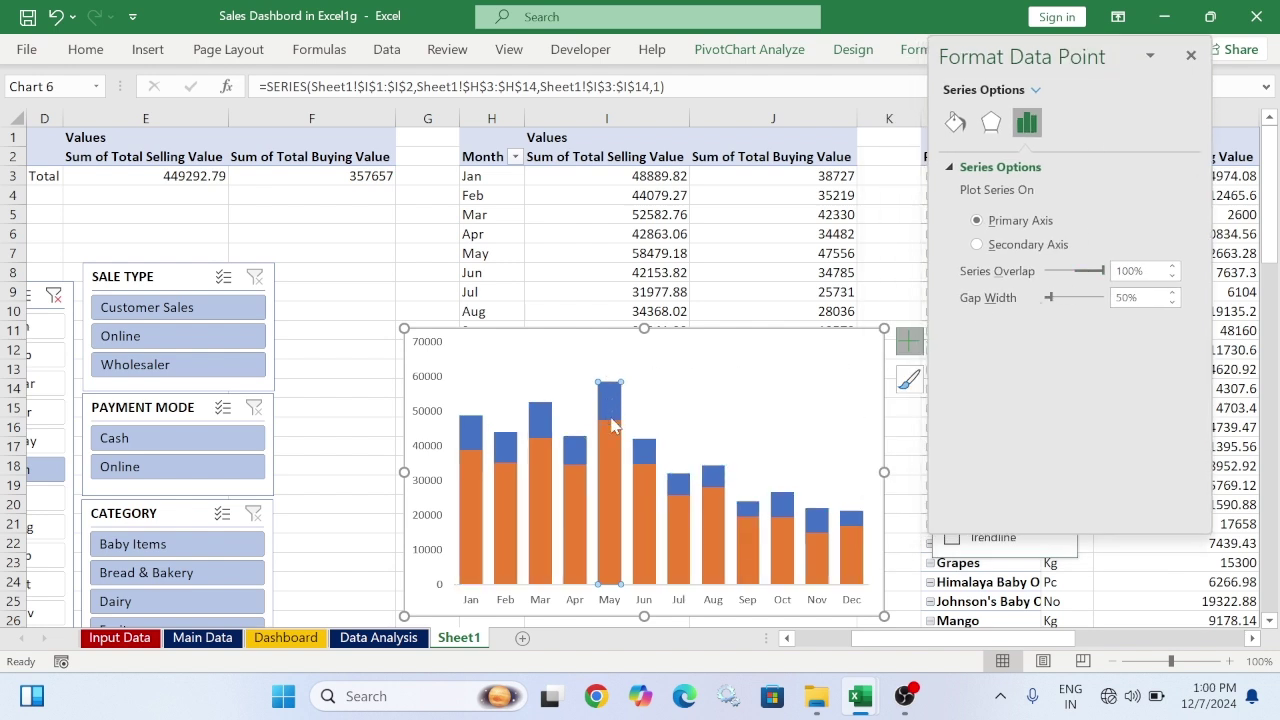
left_click(616, 478)
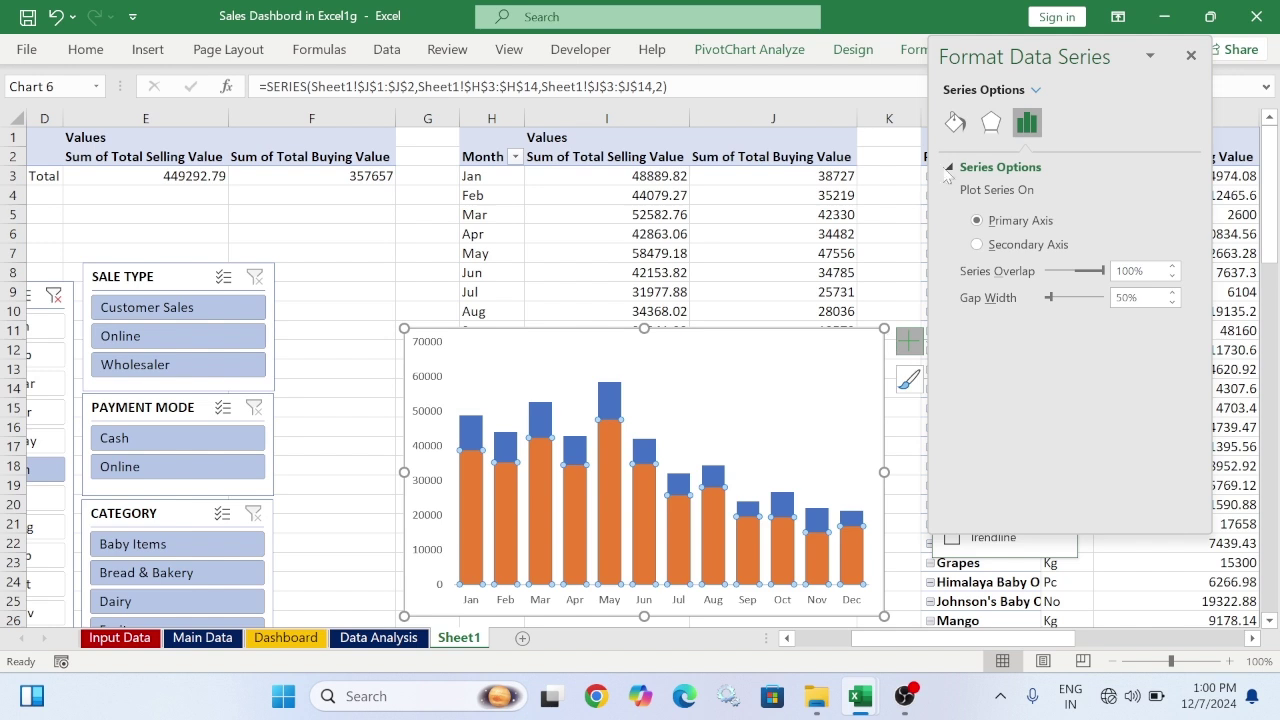
left_click(955, 122)
left_click(967, 166)
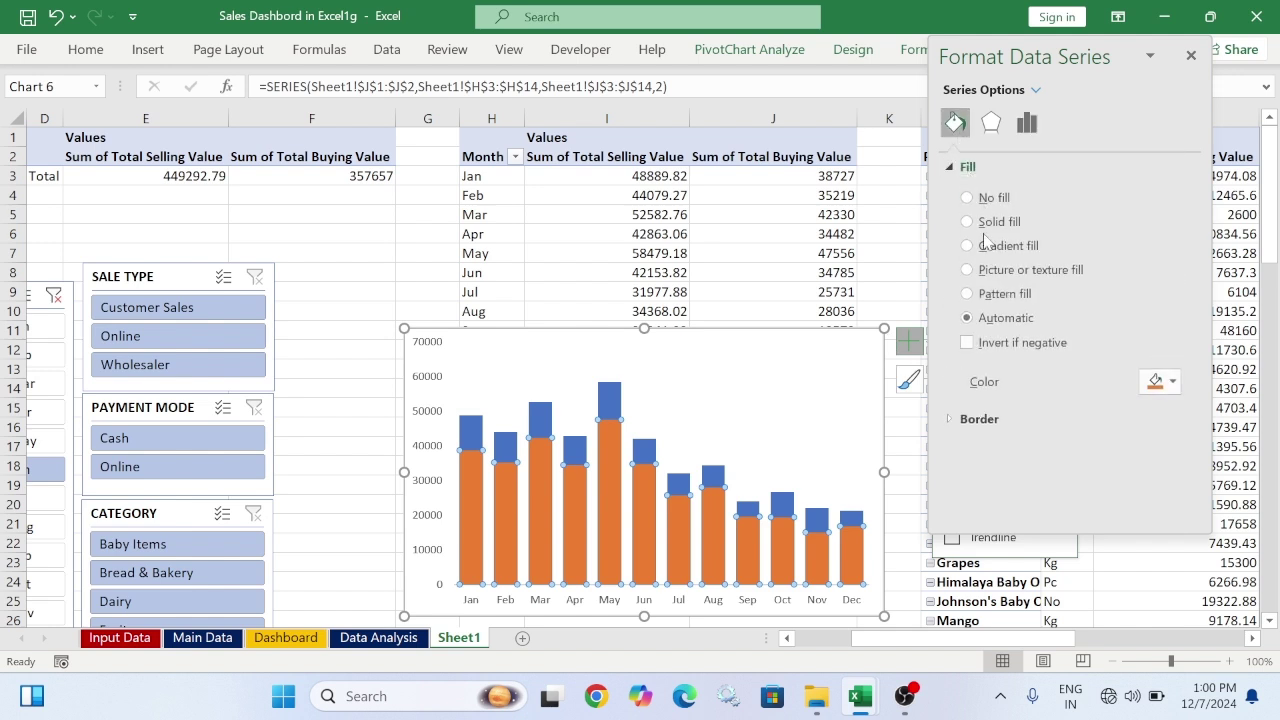
left_click(1171, 382)
left_click(1132, 568)
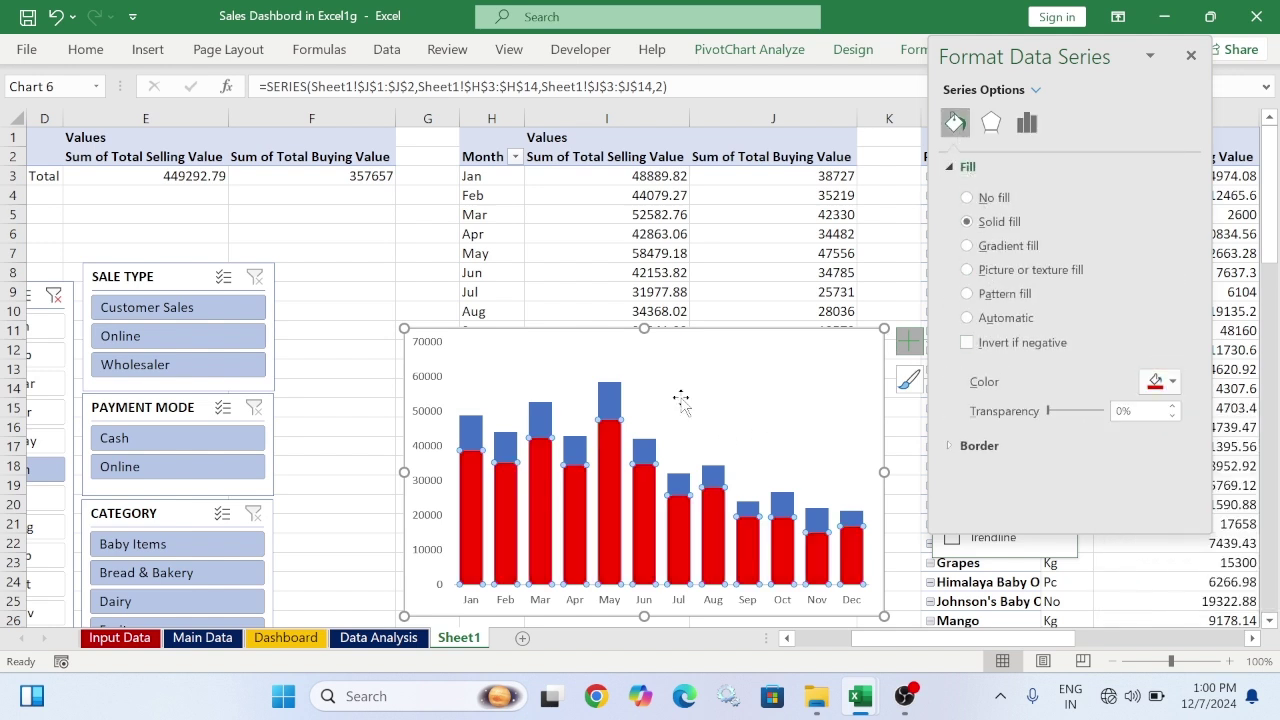
Add data labels to the Total Selling Value columns and open their label options
right_click(607, 398)
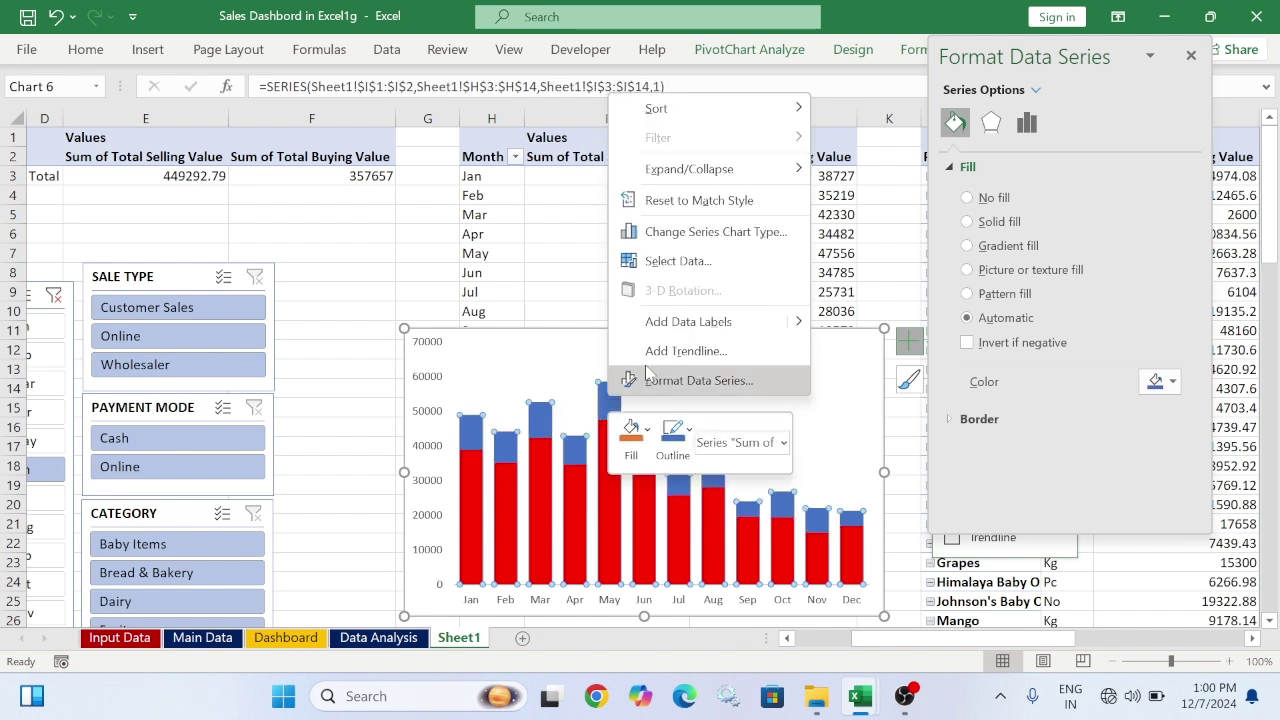
left_click(660, 322)
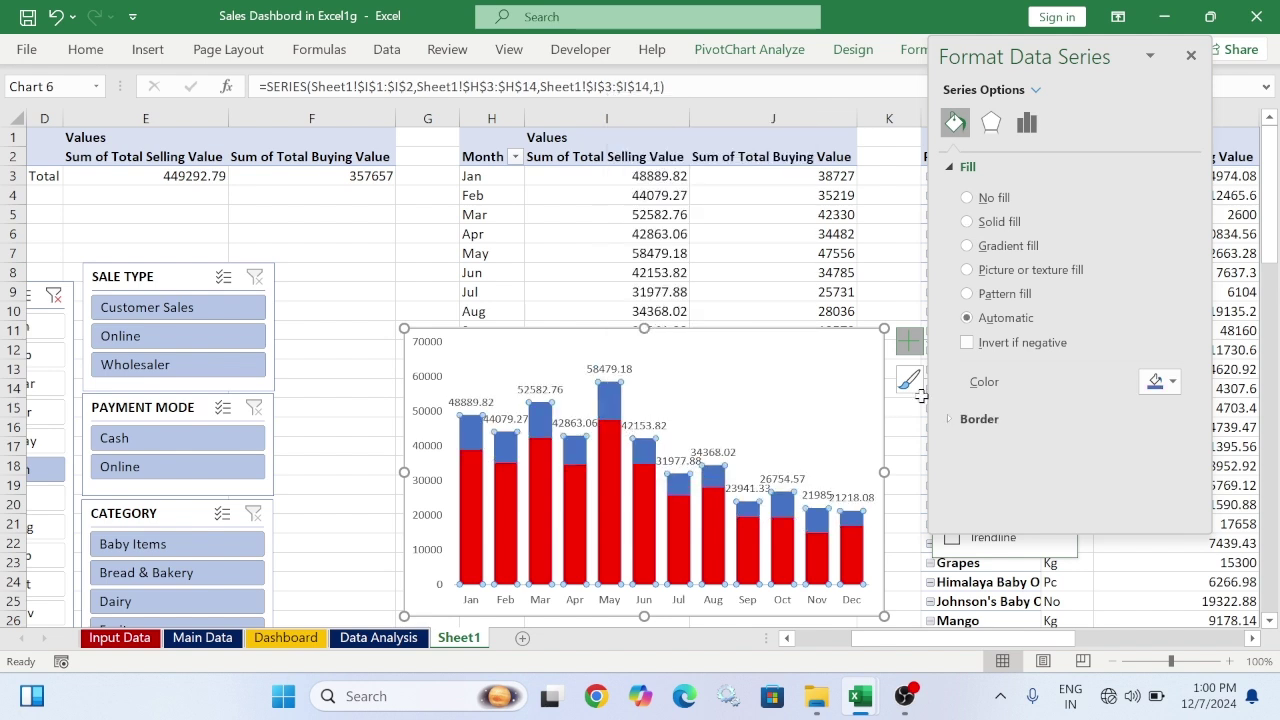
left_click(725, 463)
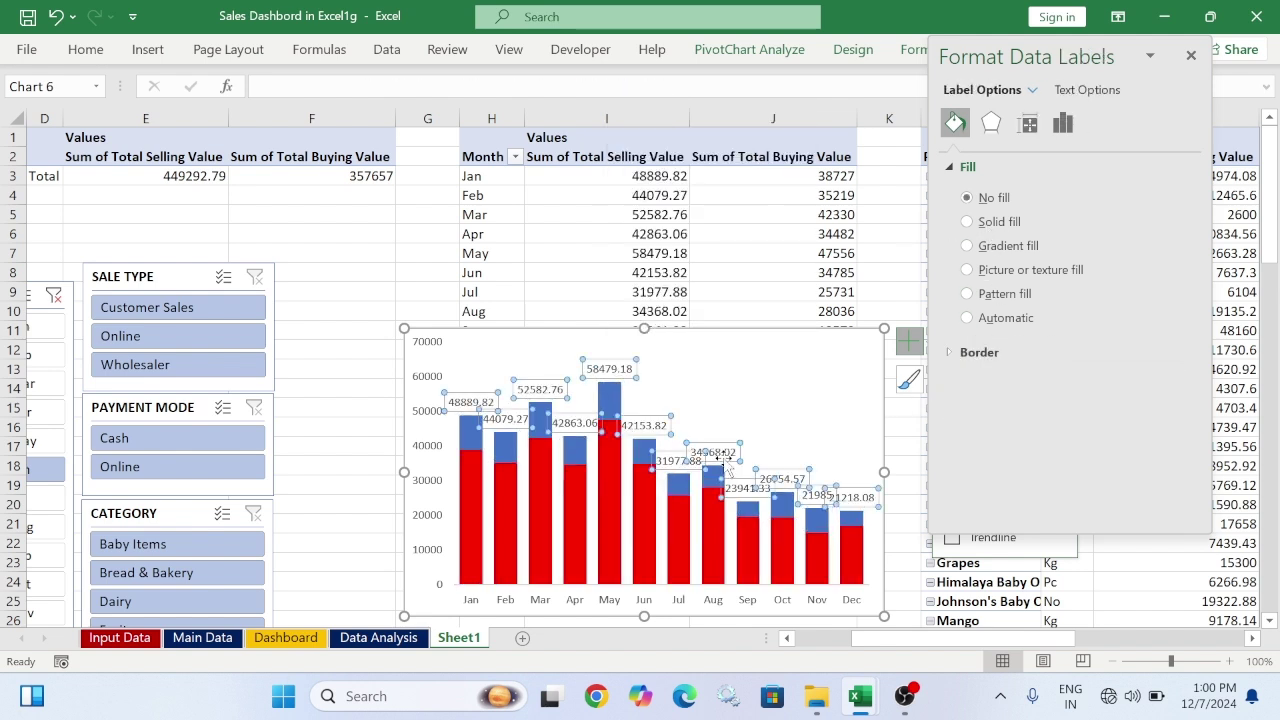
left_click(1064, 132)
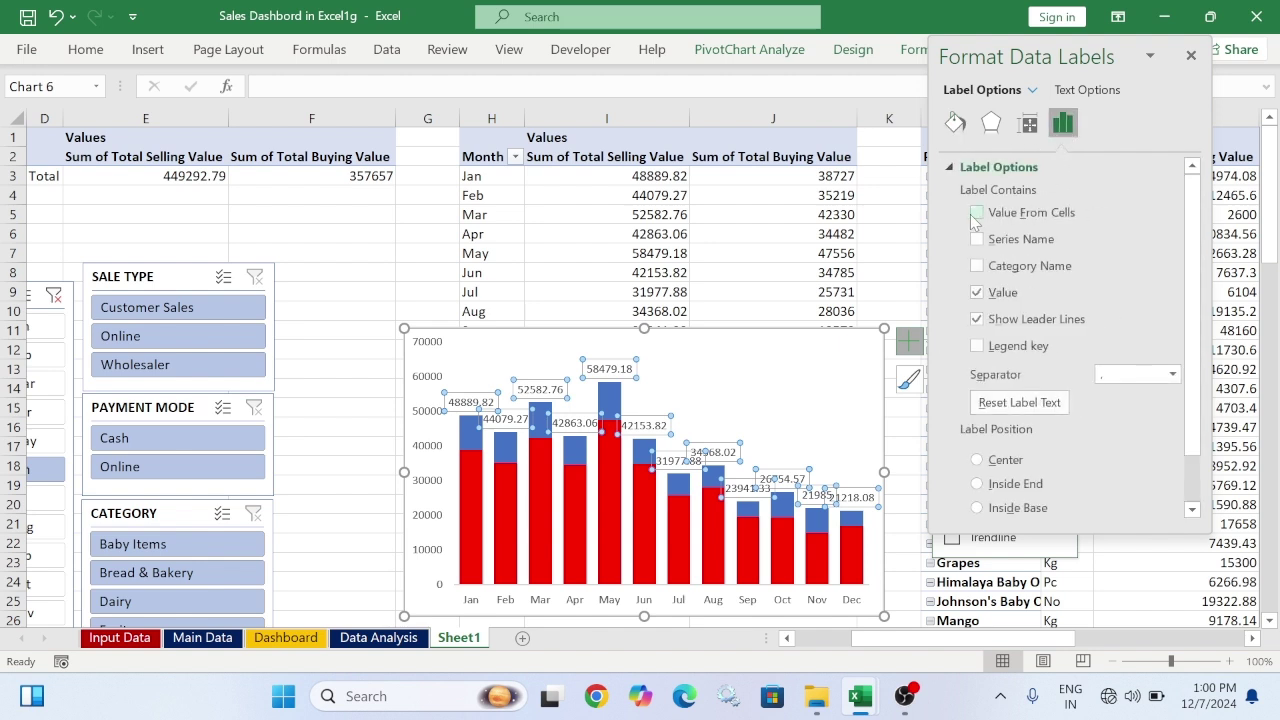
left_click(977, 292)
left_click(977, 292)
left_click_drag(1126, 62, 1097, 79)
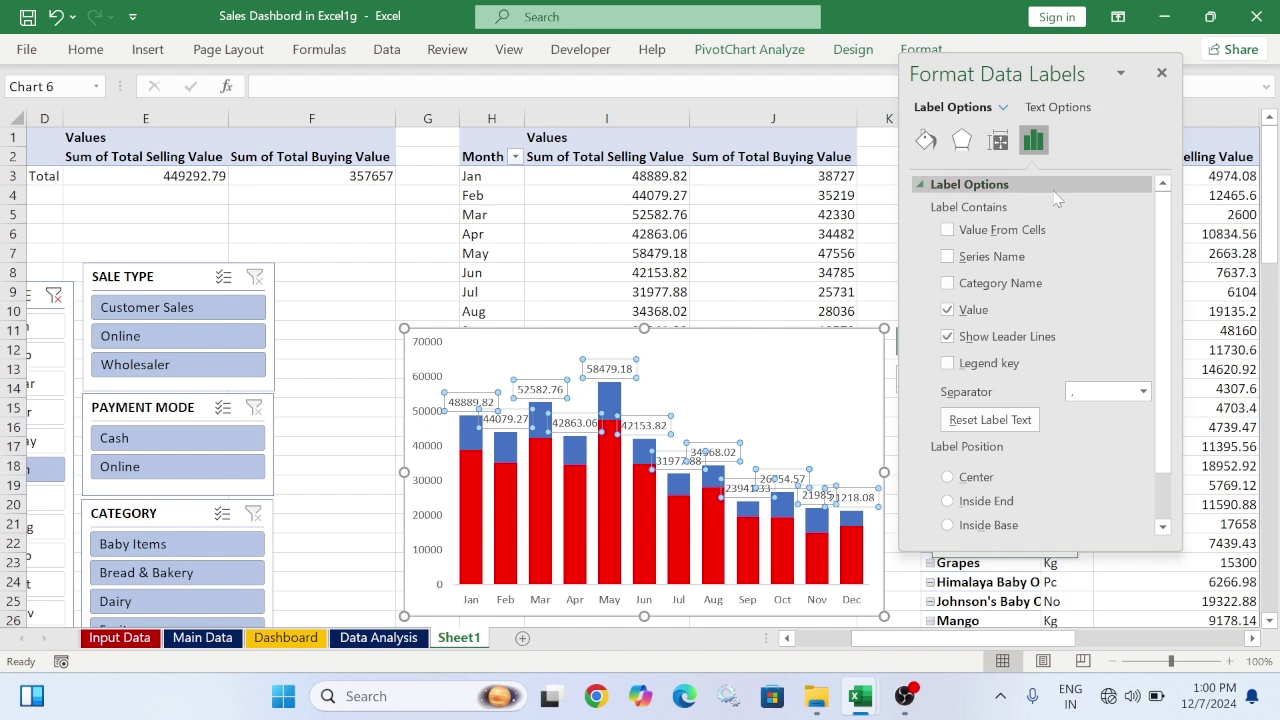
left_click(1000, 230)
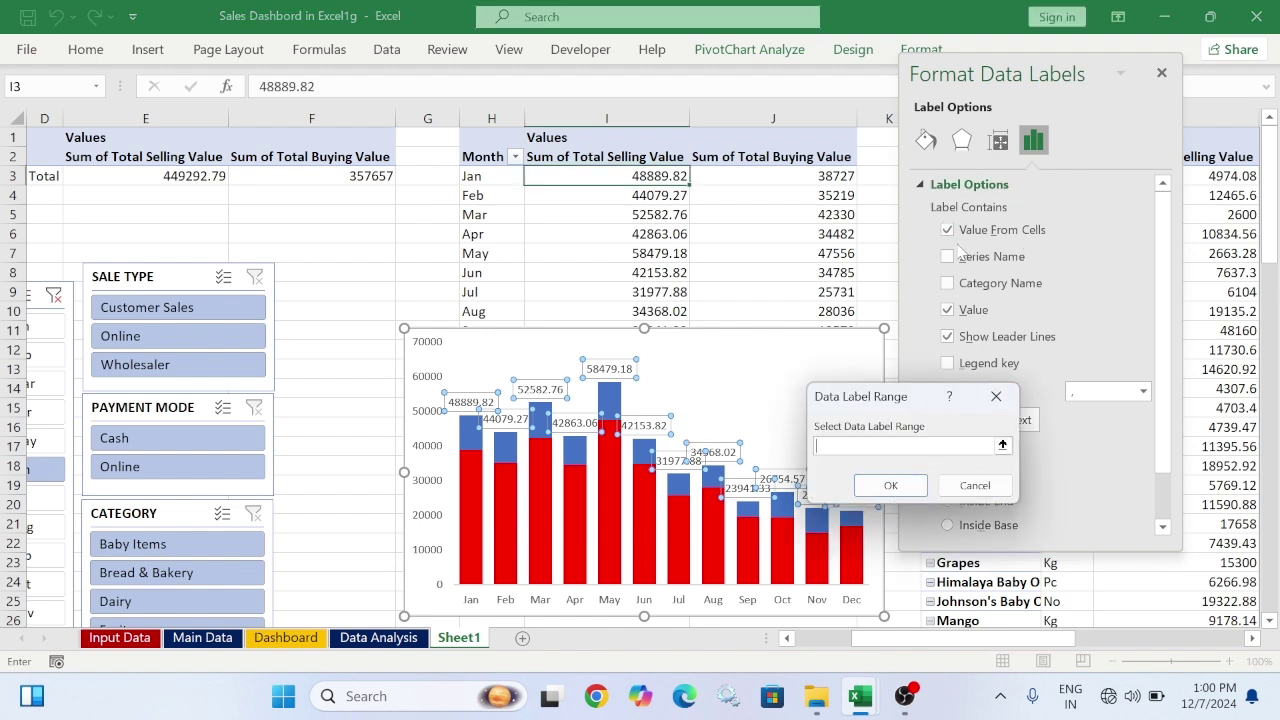
left_click(995, 397)
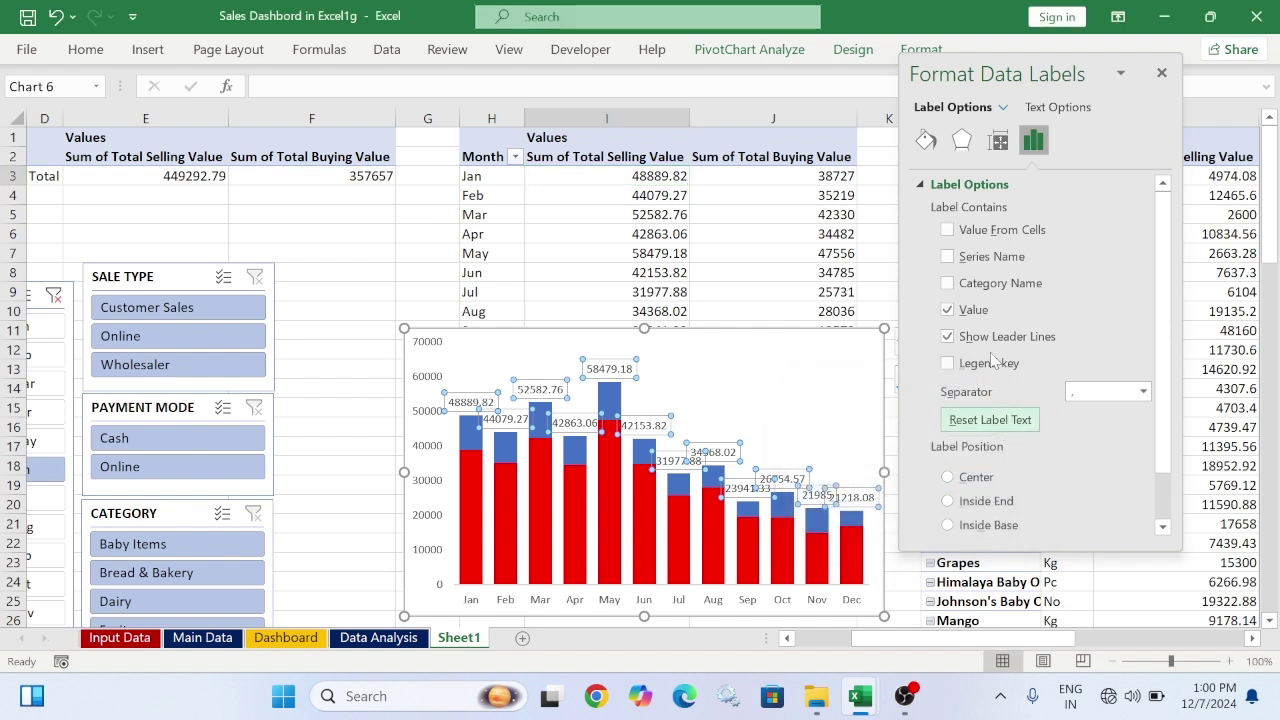
Close the data label options and shrink the monthly column chart
left_click(1161, 73)
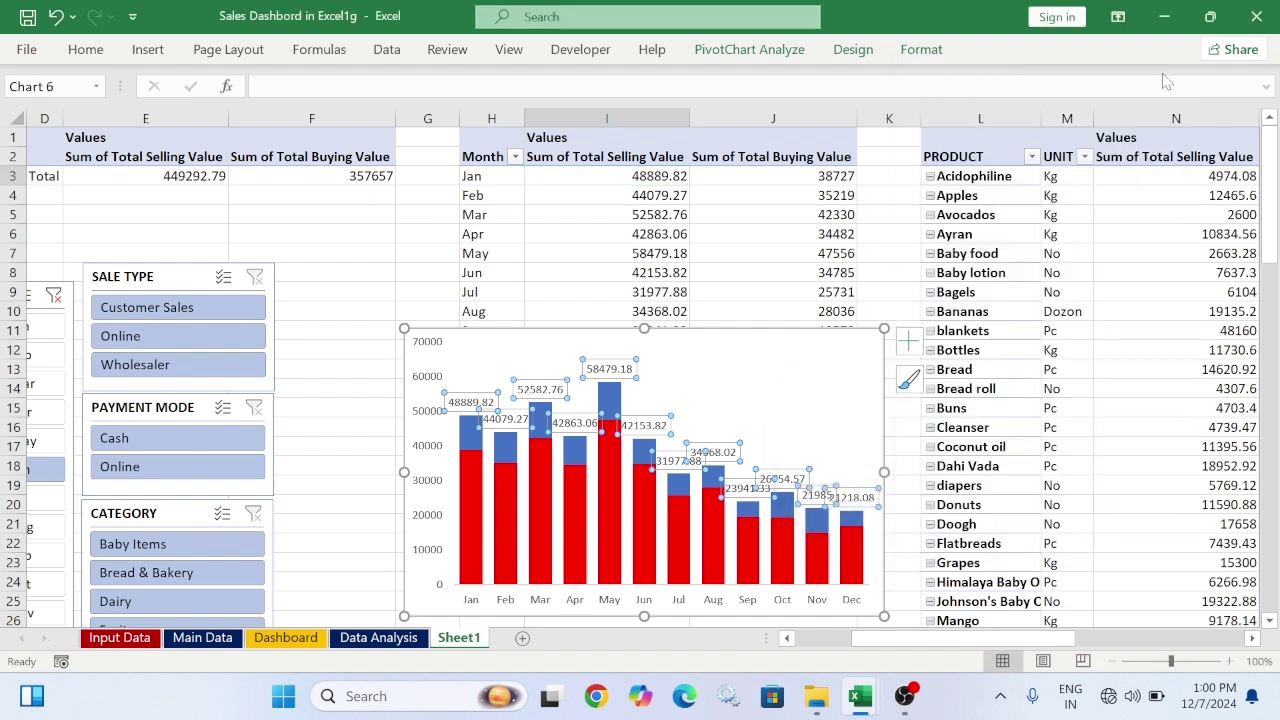
left_click_drag(884, 616, 803, 522)
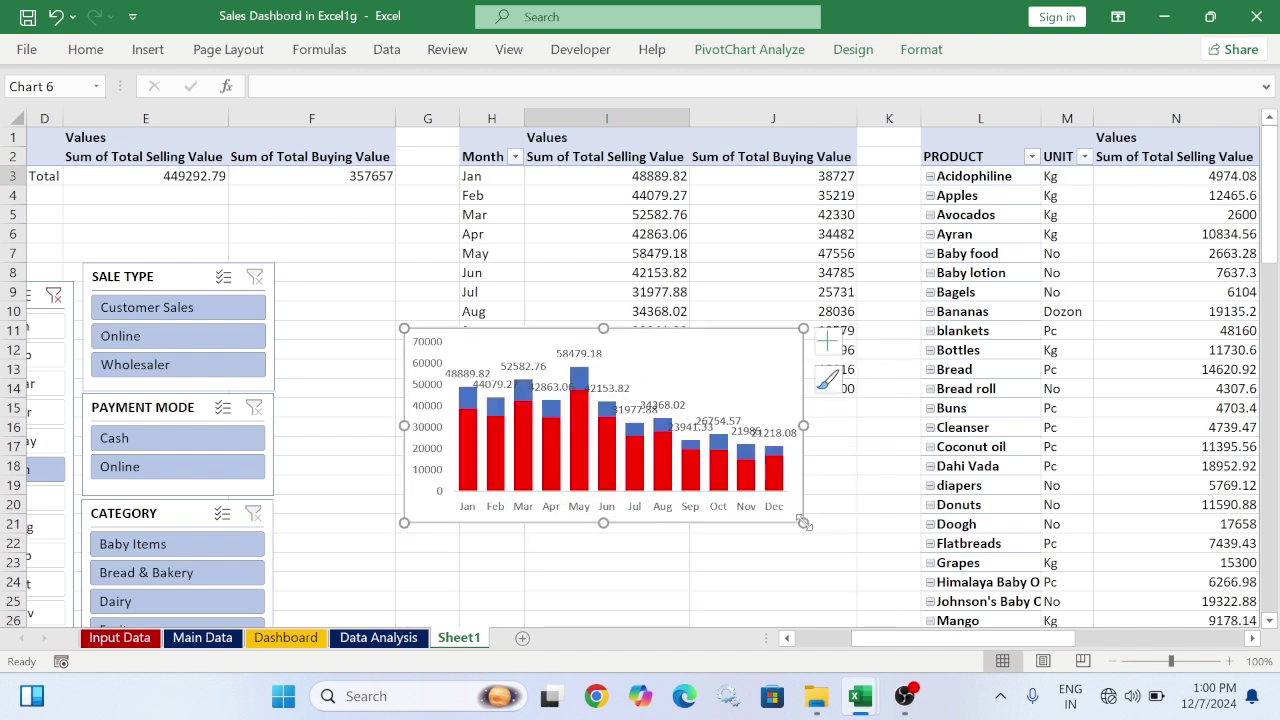
Switch the SALE TYPE filter through Wholesaler and Customer Sales to Online, try the Online payment mode filter, and clear the payment mode filter
left_click(209, 365)
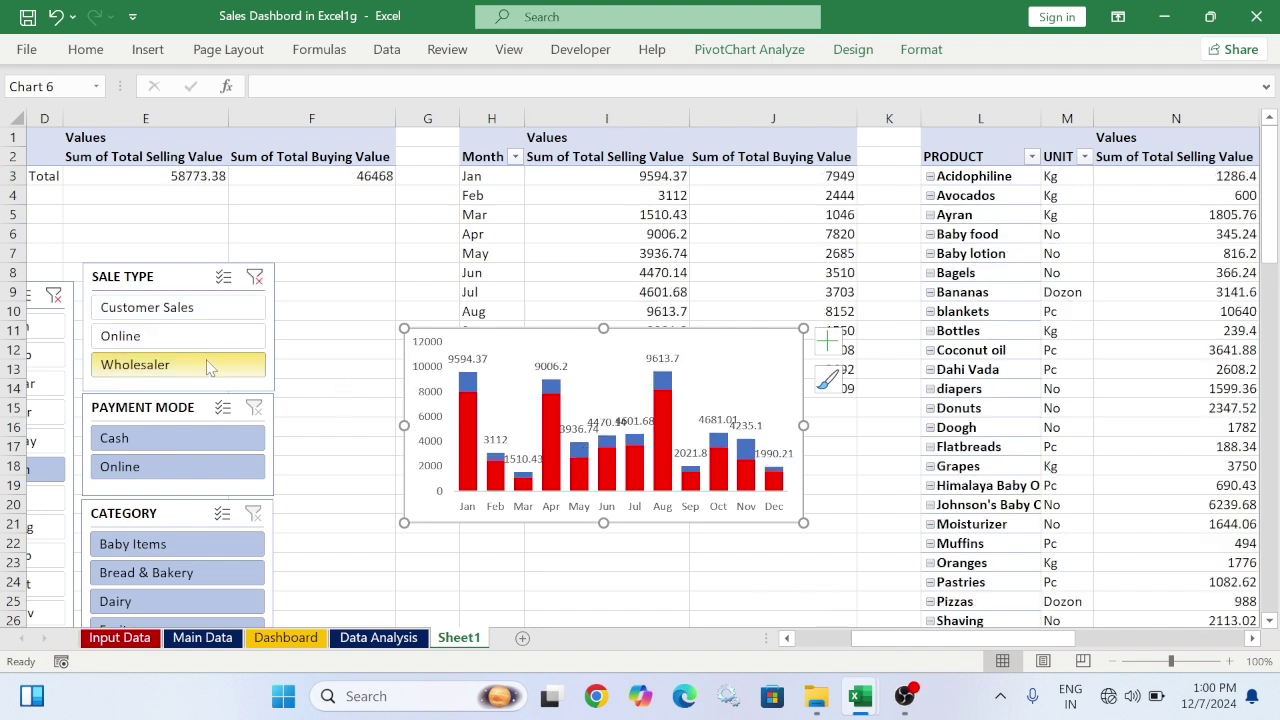
left_click(210, 341)
left_click(205, 307)
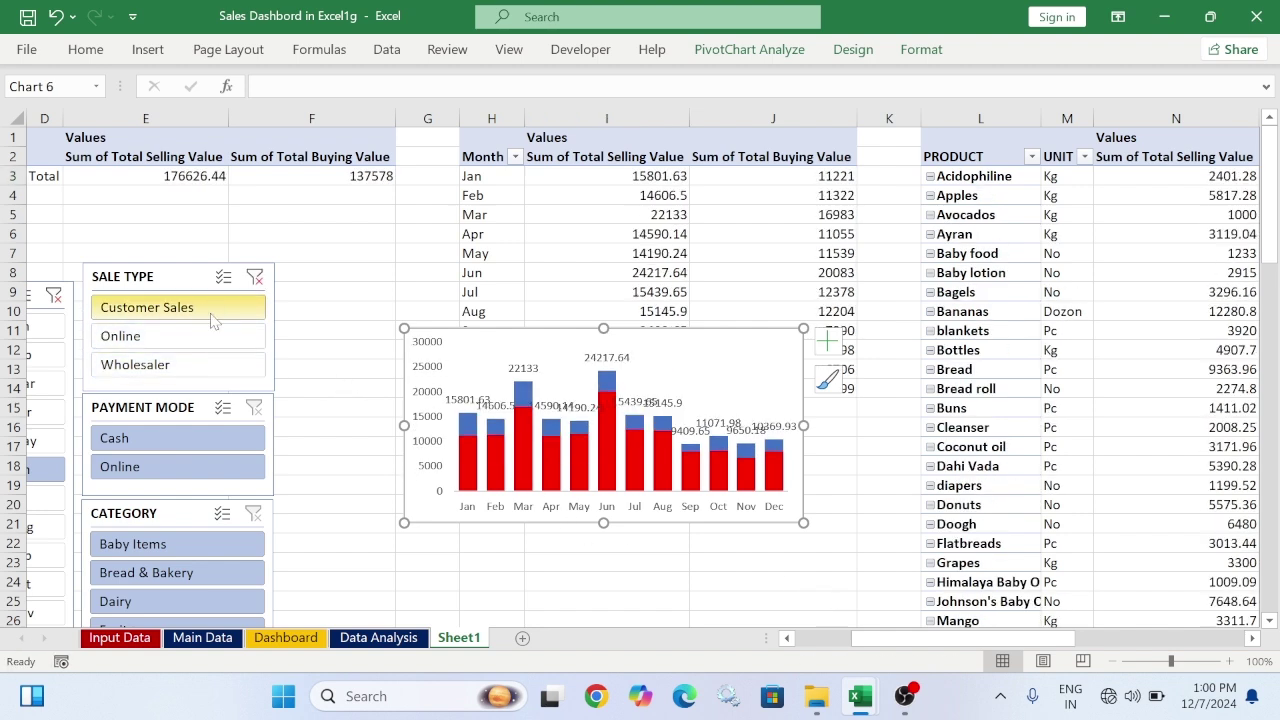
left_click(207, 338)
left_click(205, 378)
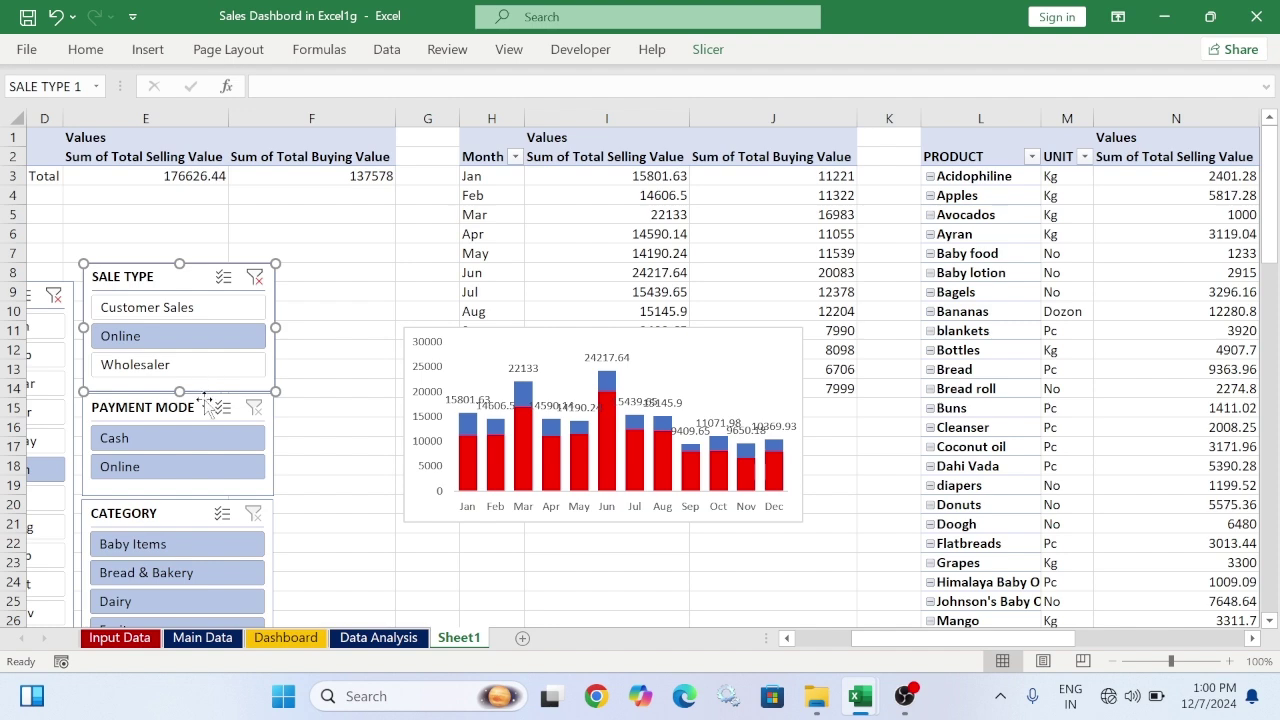
left_click(200, 462)
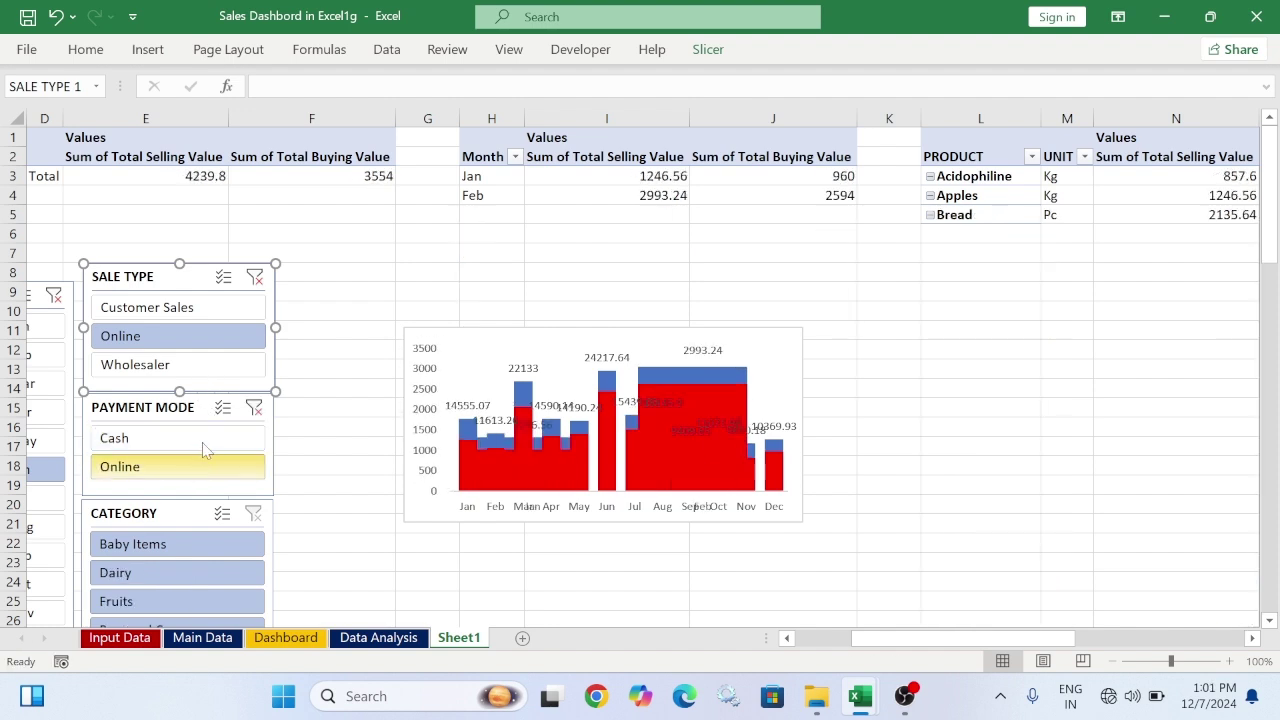
left_click(253, 409)
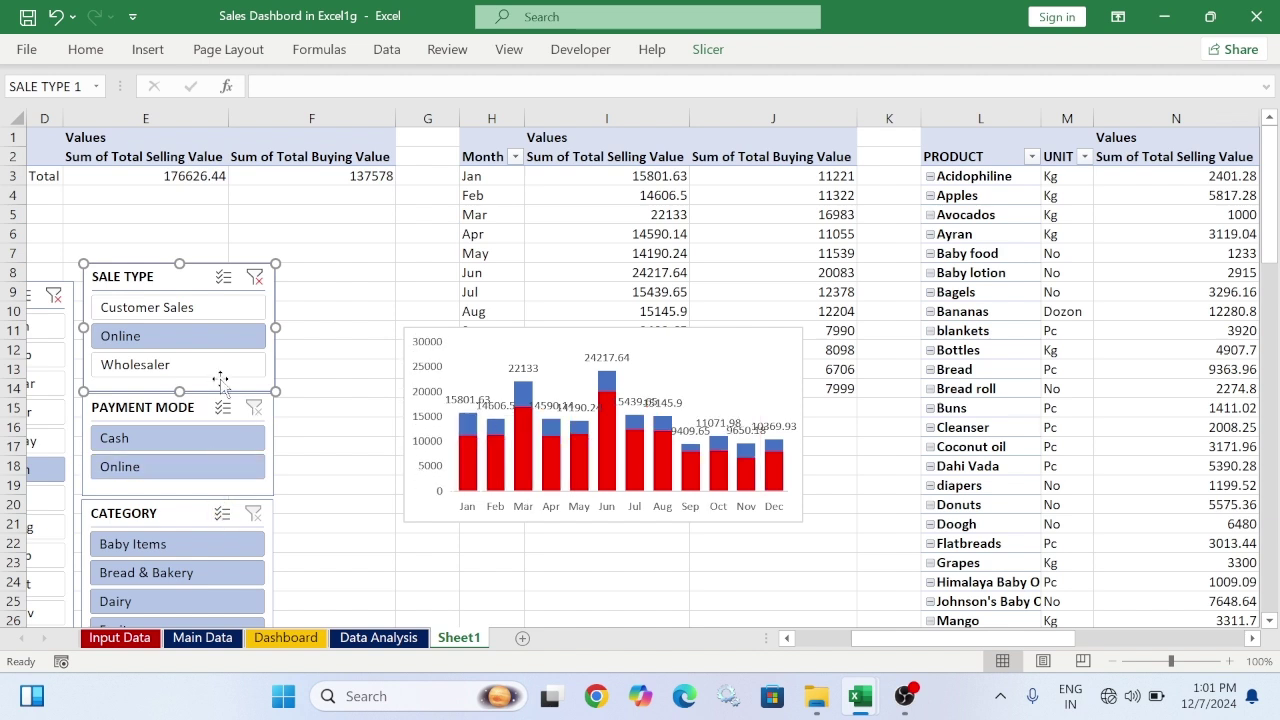
Move the monthly chart below the month-wise PivotTable and apply the dark chart style to it
left_click(541, 338)
left_click_drag(541, 338, 419, 409)
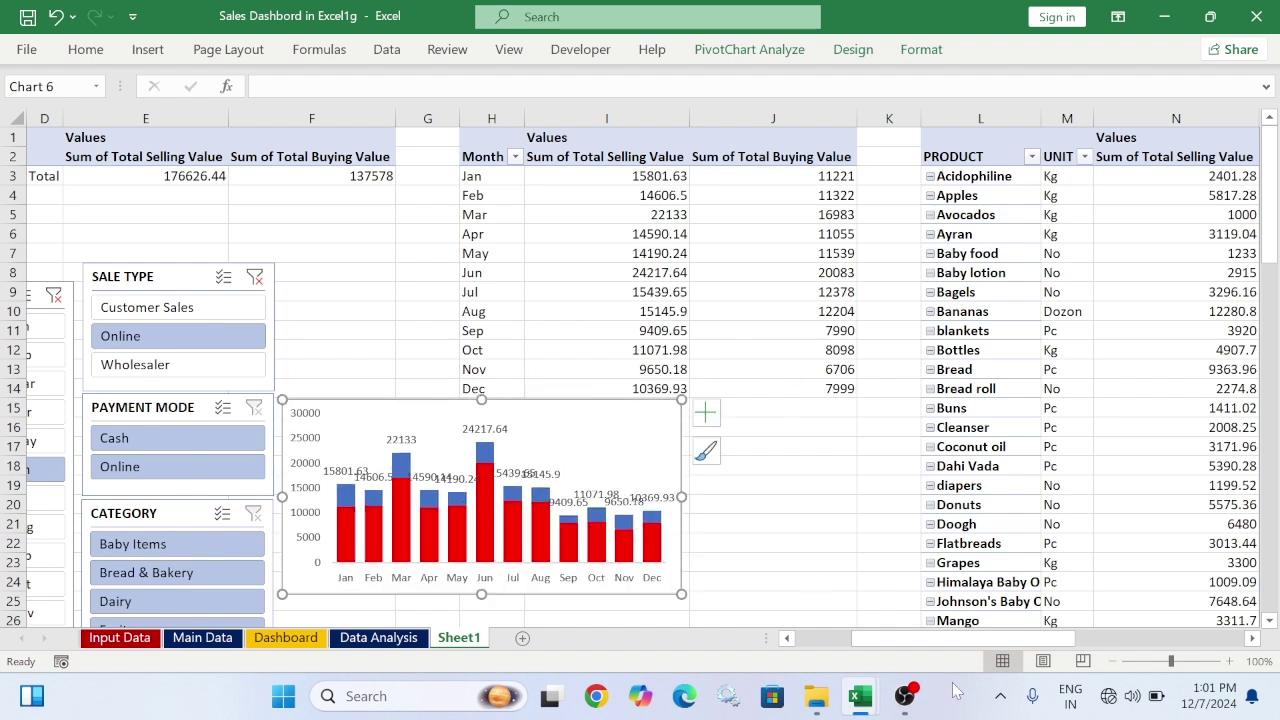
left_click(853, 50)
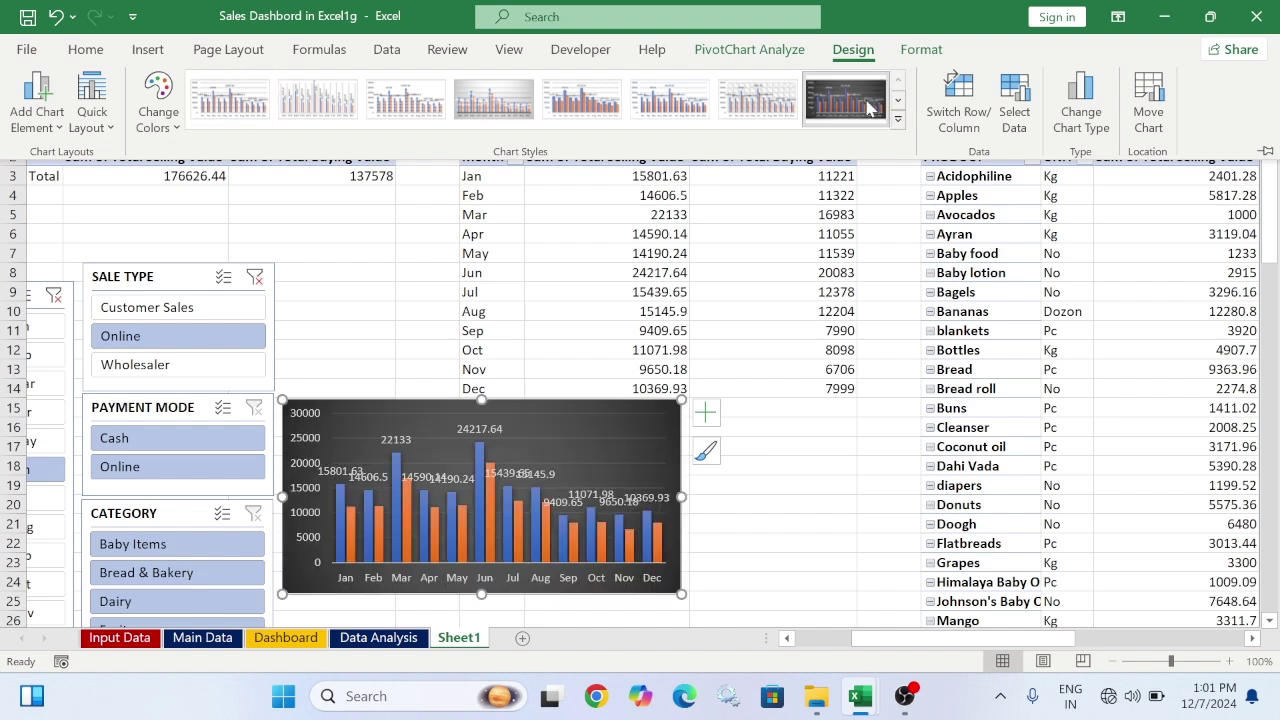
left_click(898, 119)
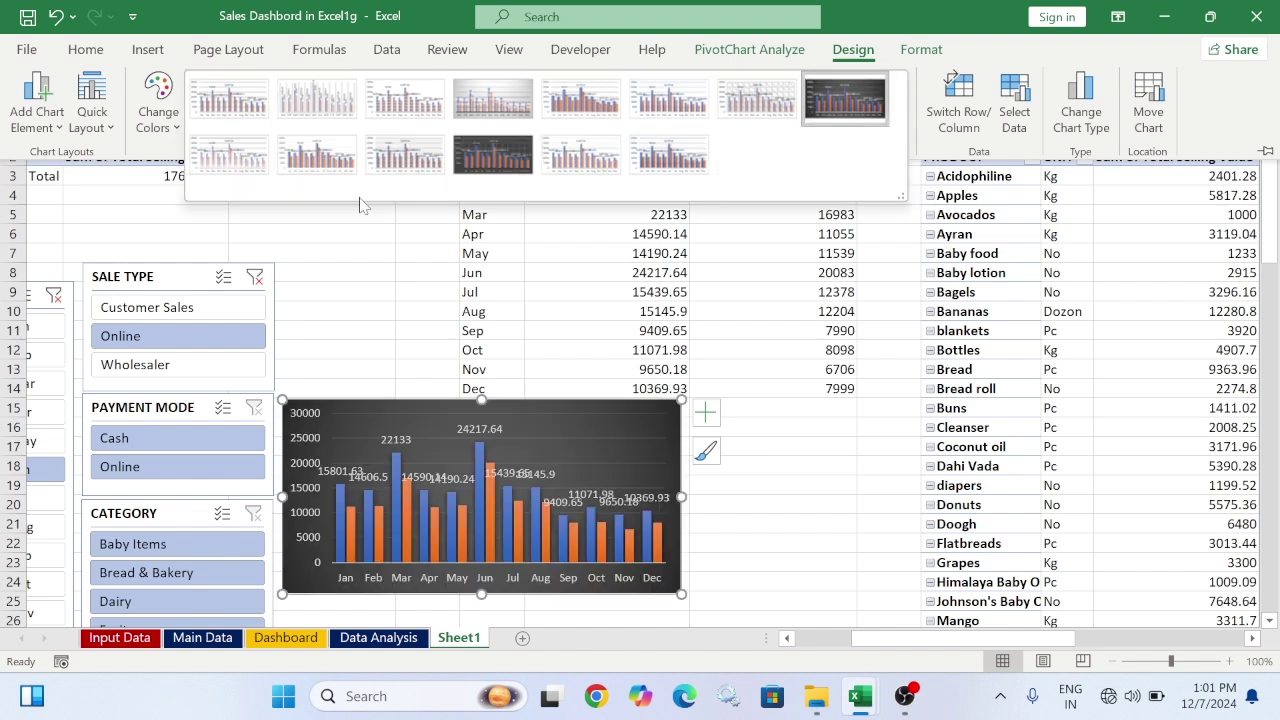
right_click(490, 430)
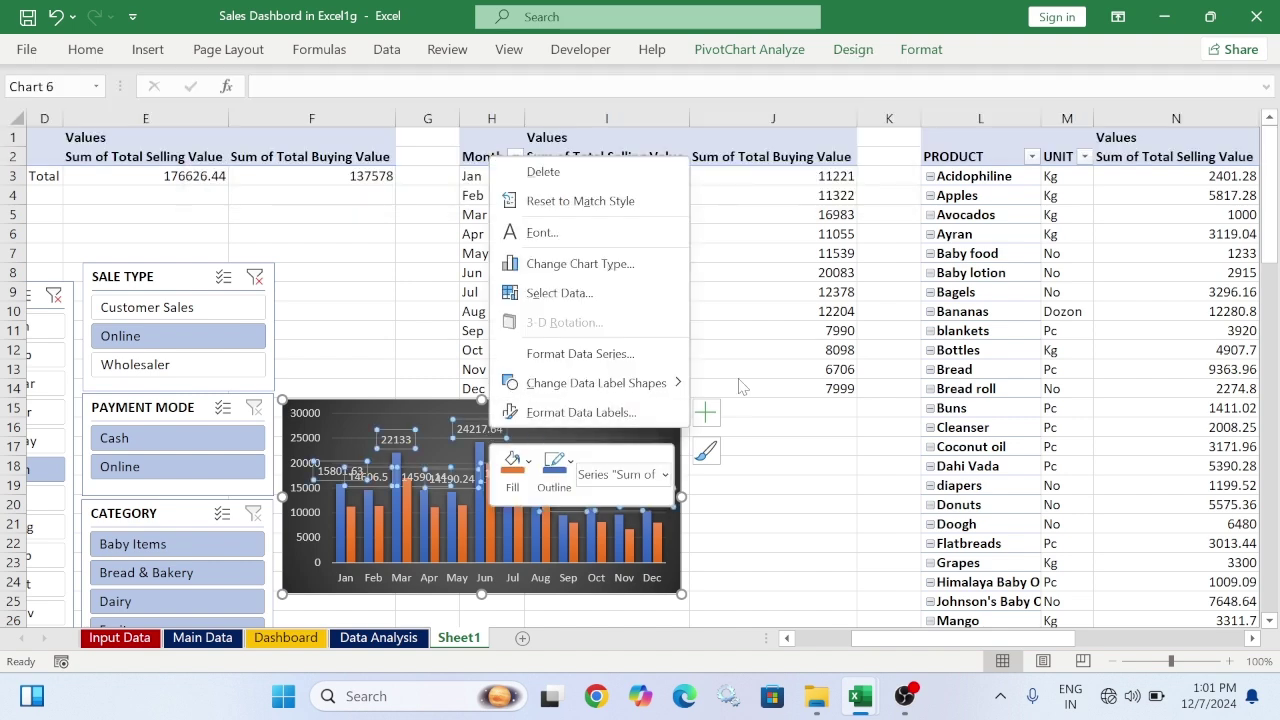
key("Escape")
left_click(809, 497)
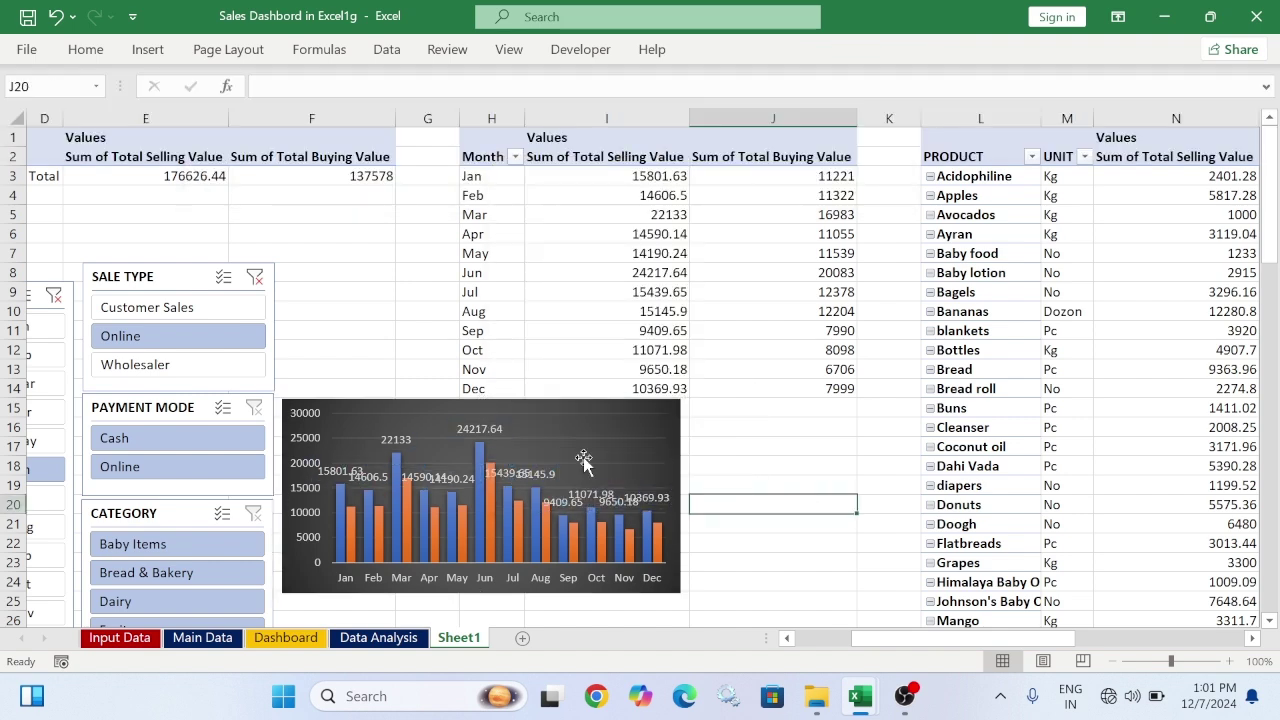
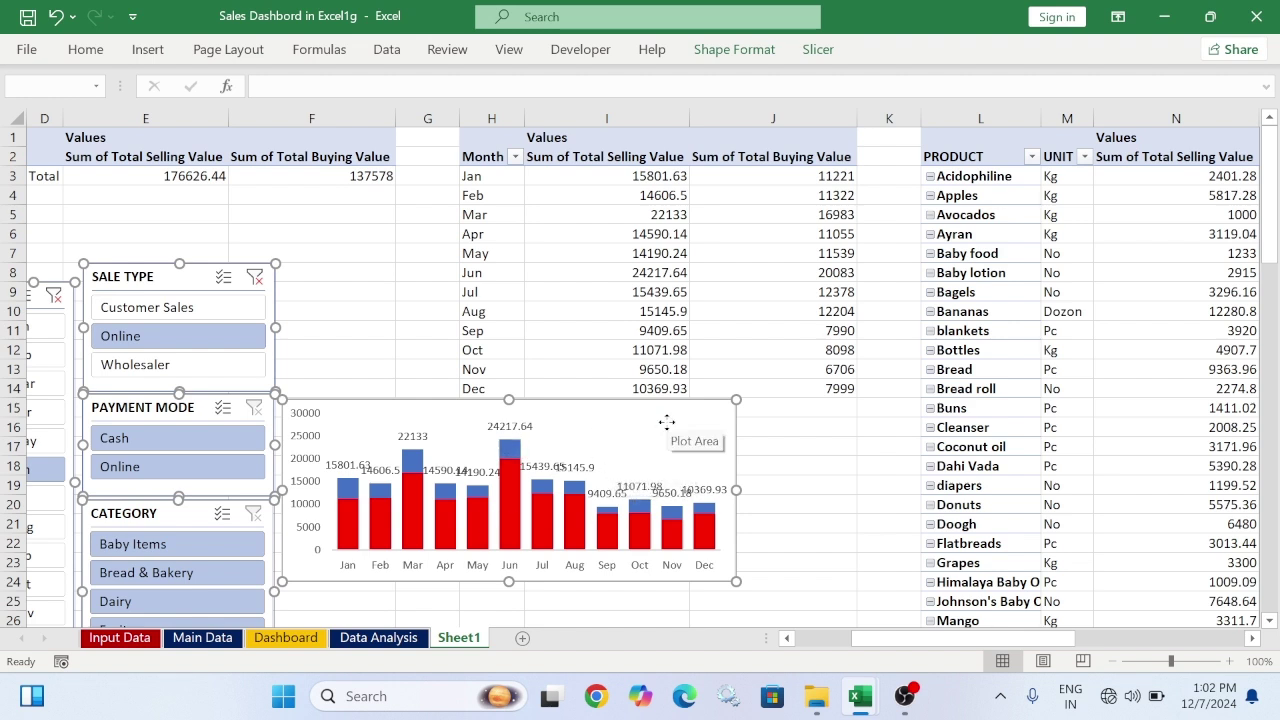
Delete the selected chart and slicers from Sheet1, and insert four blank columns before the product PivotTable
key("Delete")
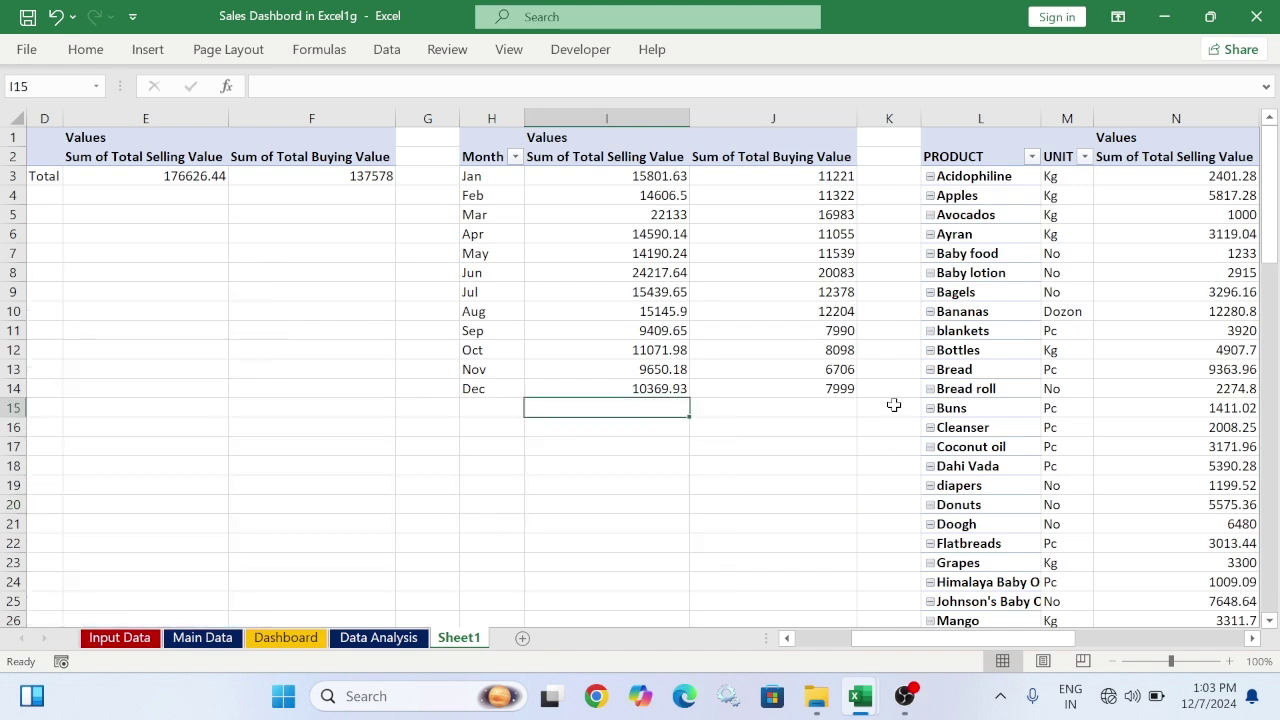
left_click_drag(931, 116, 1129, 116)
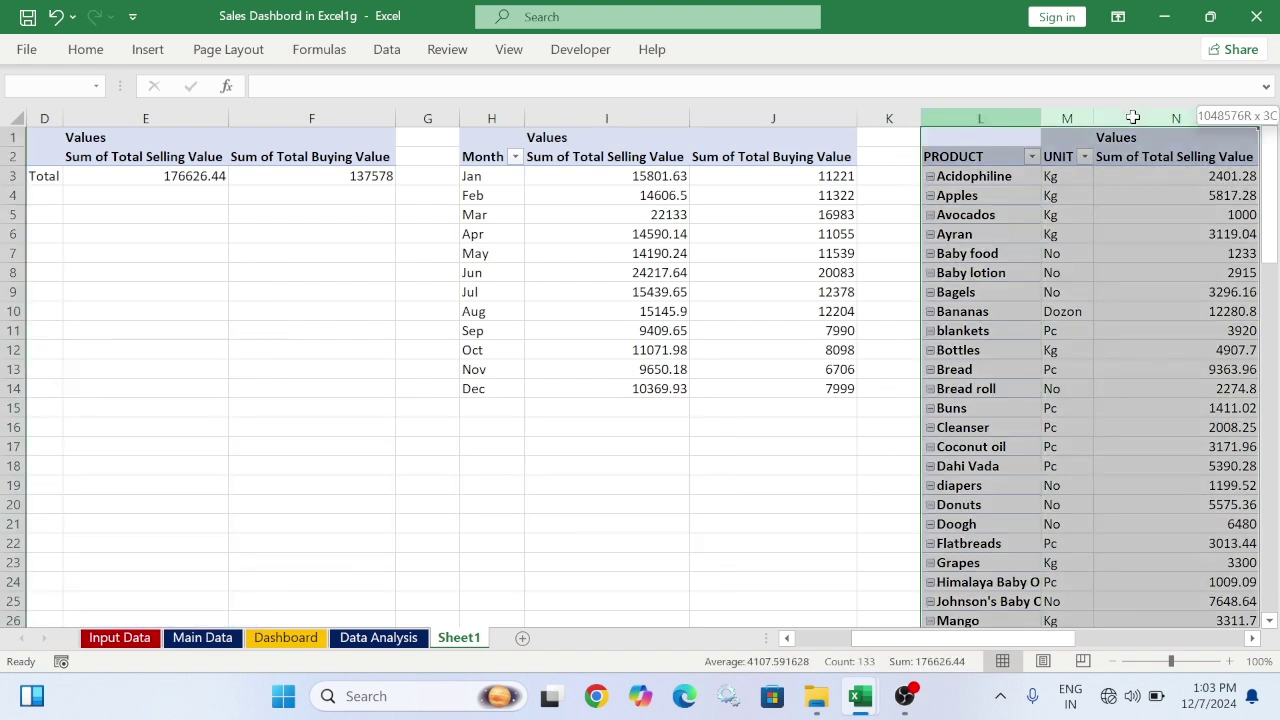
right_click(1082, 120)
left_click(1088, 285)
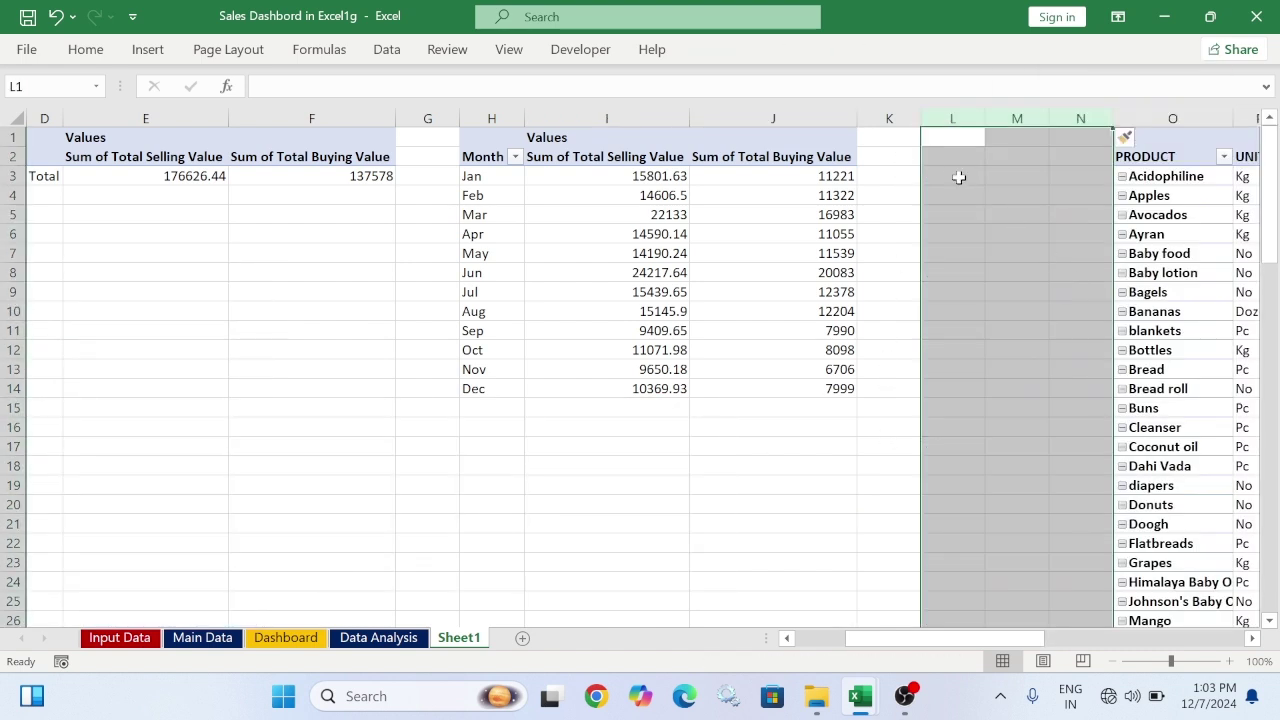
right_click(1081, 116)
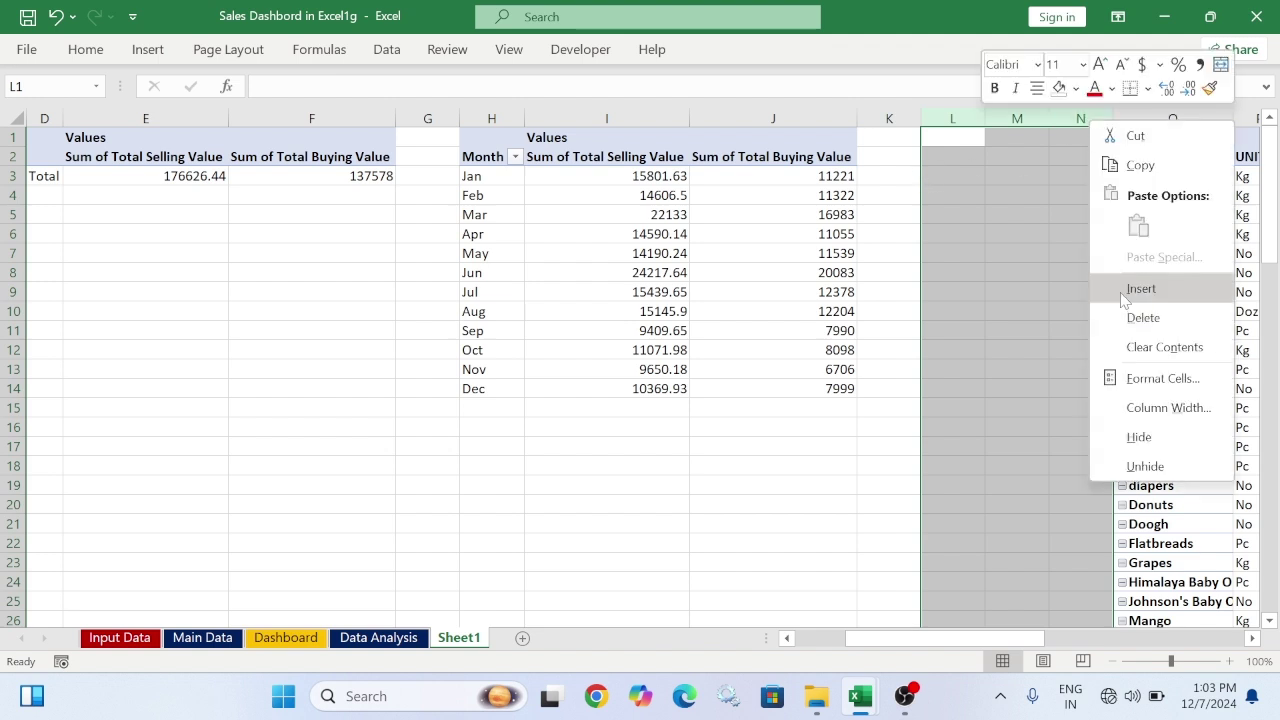
key("Escape")
left_click(1080, 118)
right_click(1080, 118)
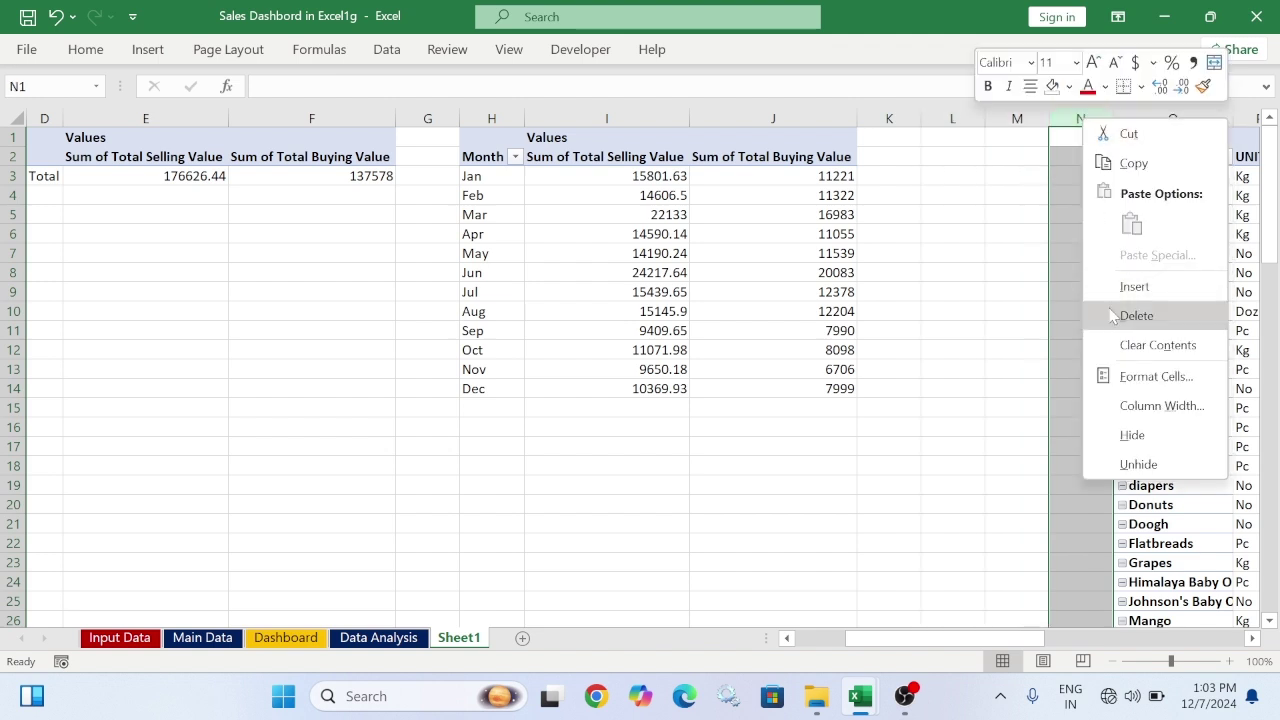
left_click(1120, 290)
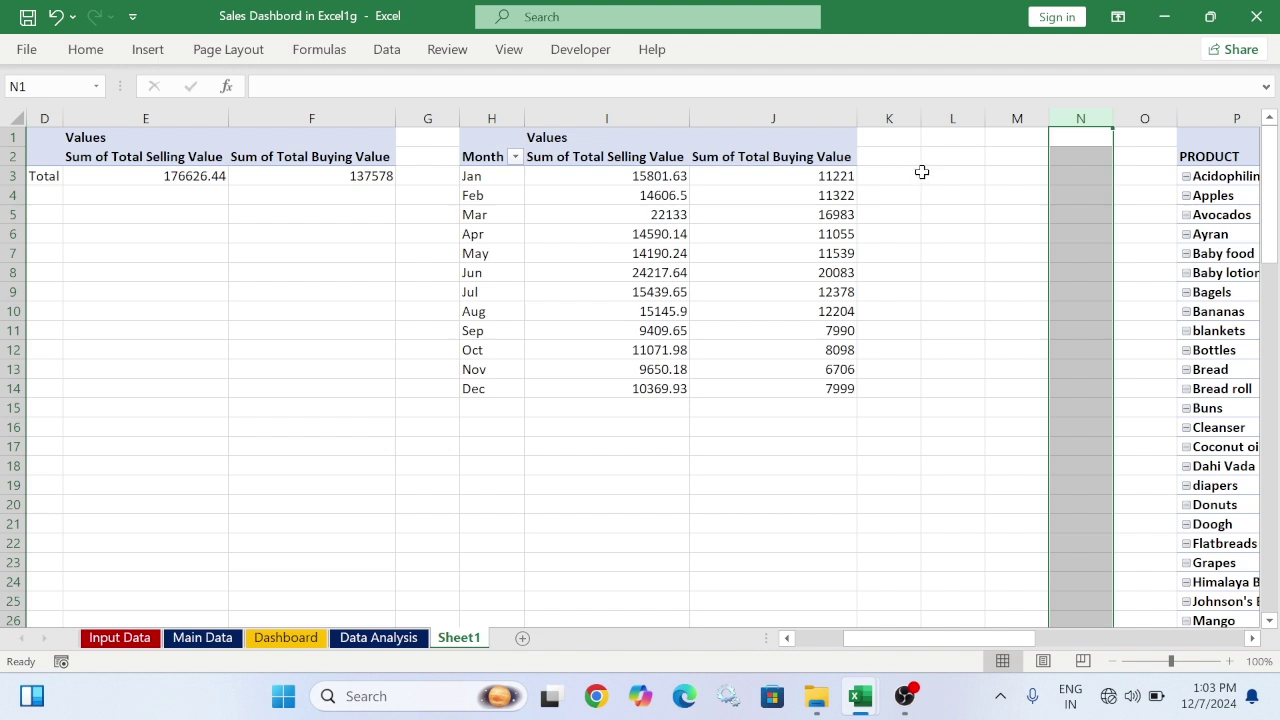
Enter the headers Month, Sales, Profit and Profit % in cells L3 to O3
left_click(922, 172)
type("Month")
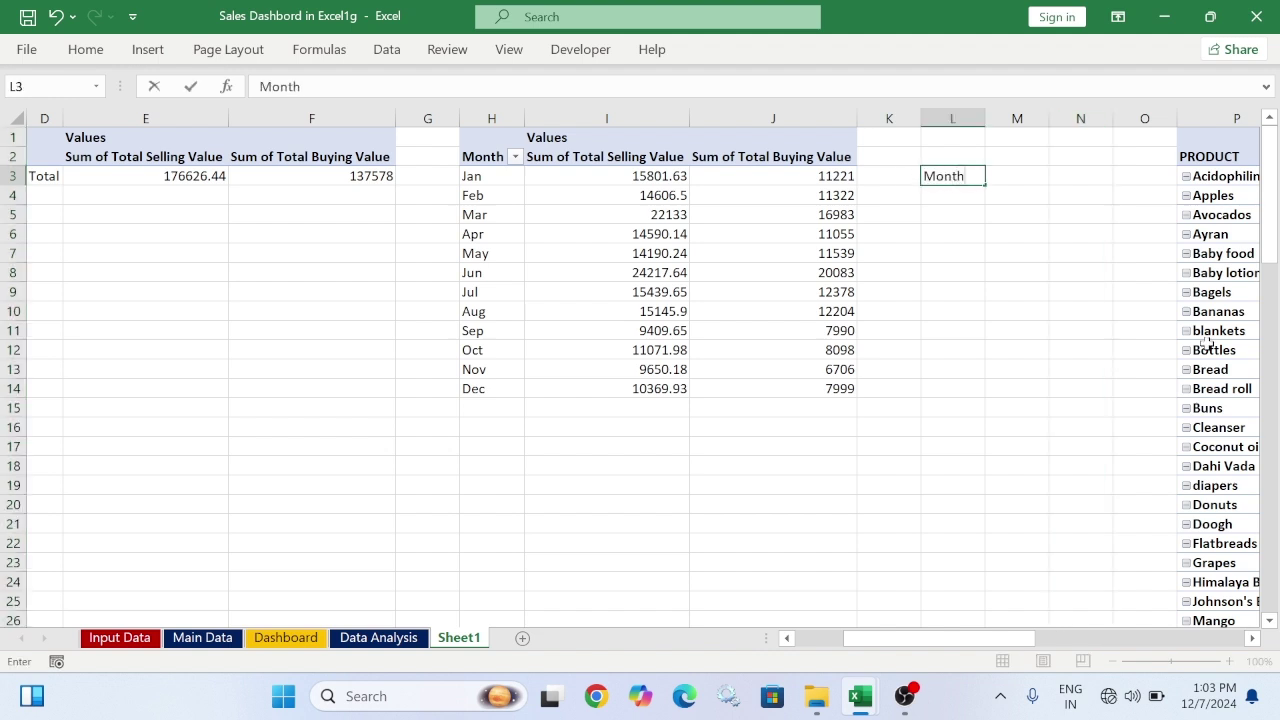
key("Tab")
type("Sales")
key("Tab")
type("Profit")
key("Tab")
type("P")
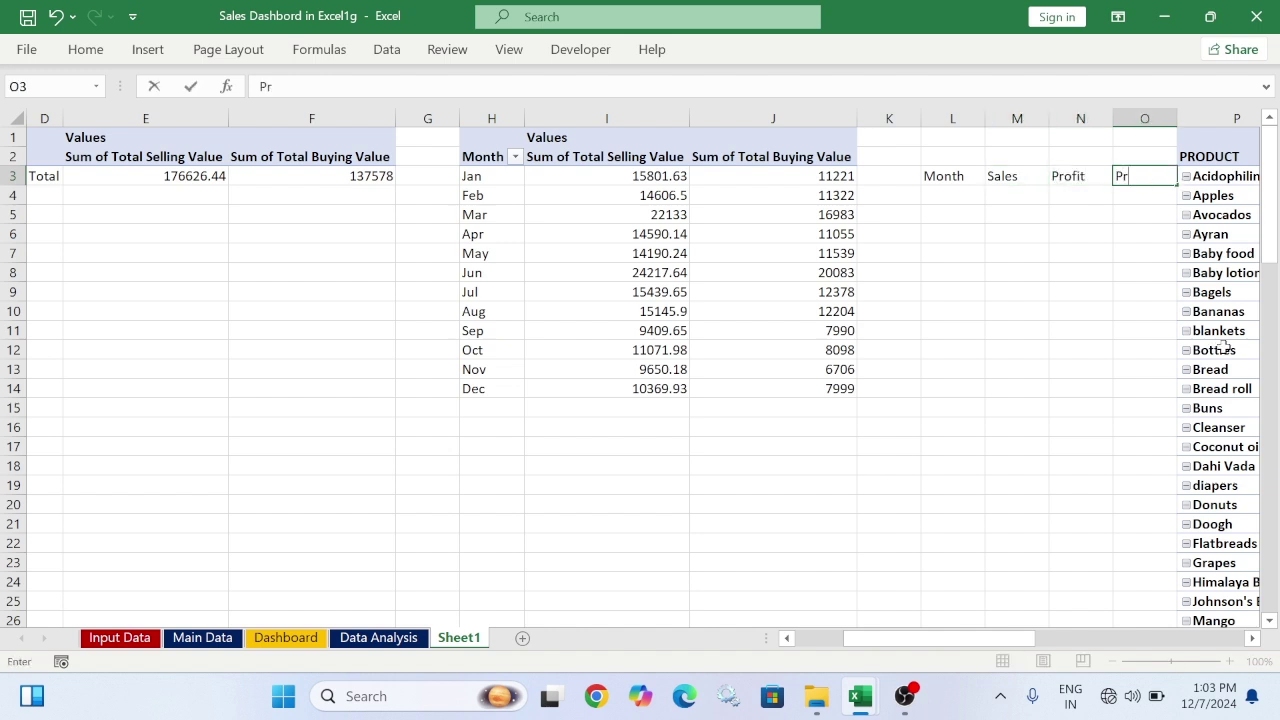
type("rofit %")
key("Return")
Enter Jan in cell L4 and fill the month series down to Dec in L15
type("Jan")
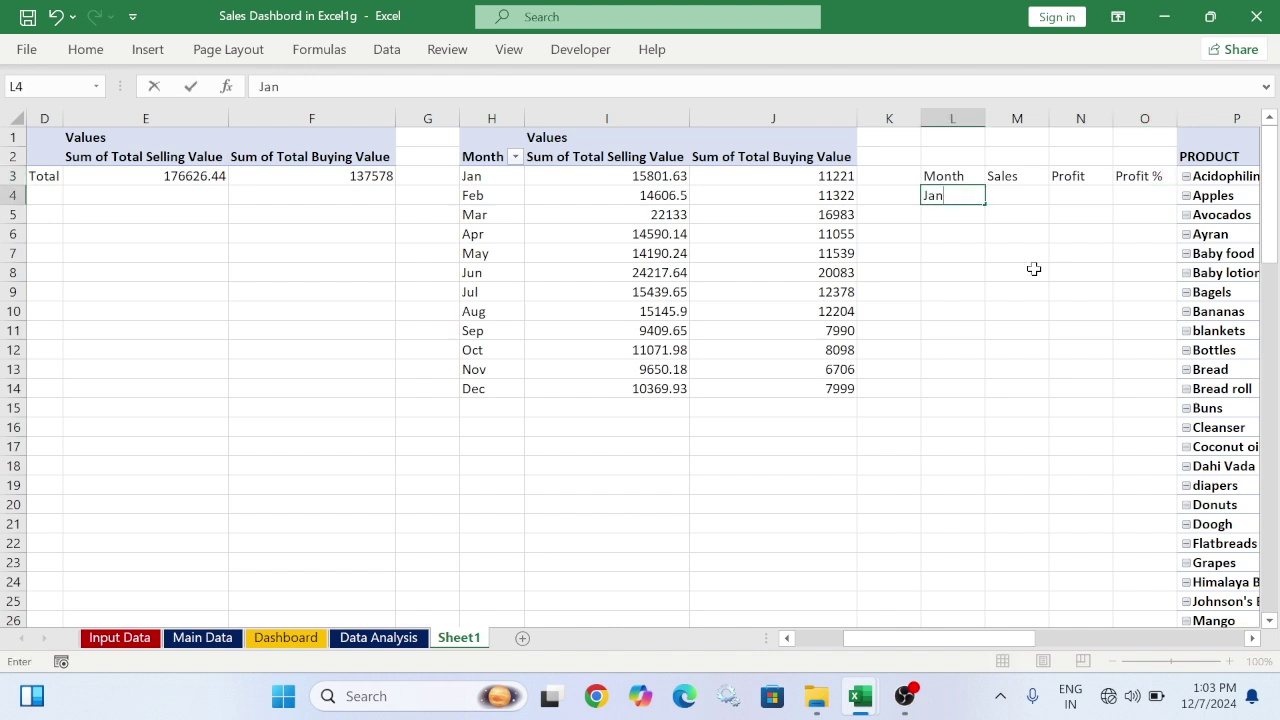
left_click(1001, 258)
left_click(975, 198)
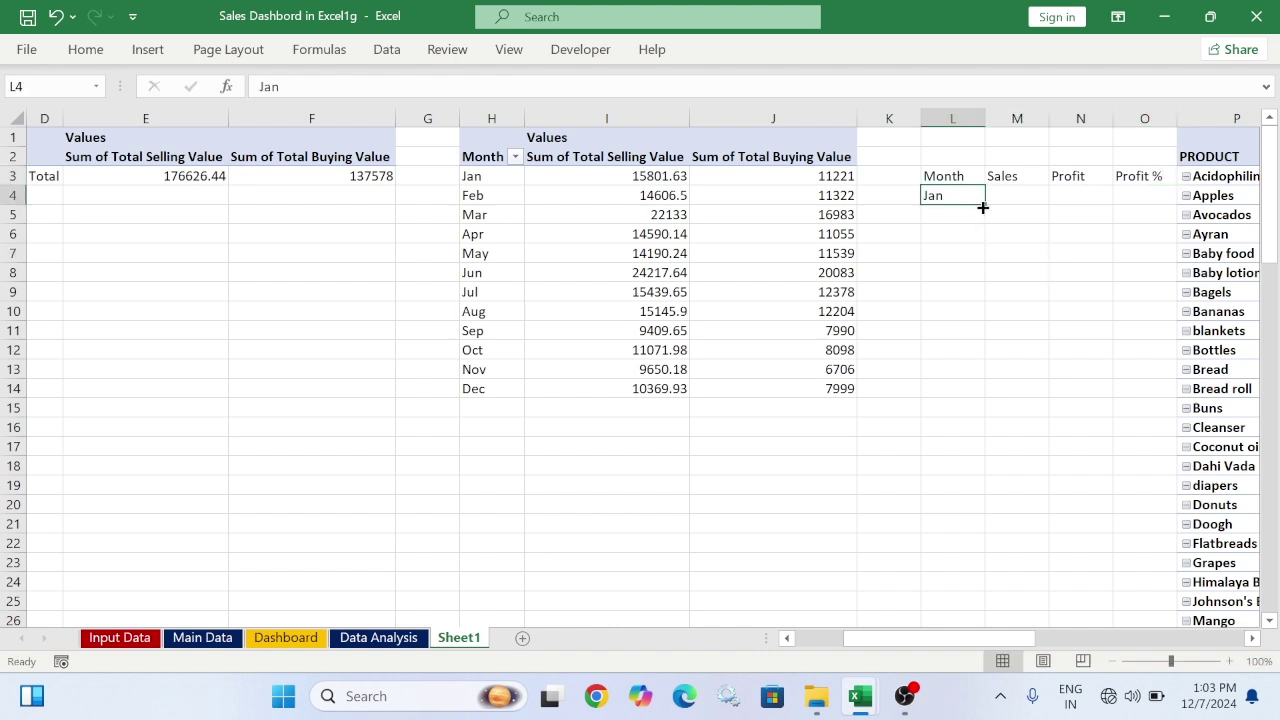
left_click_drag(984, 203, 986, 421)
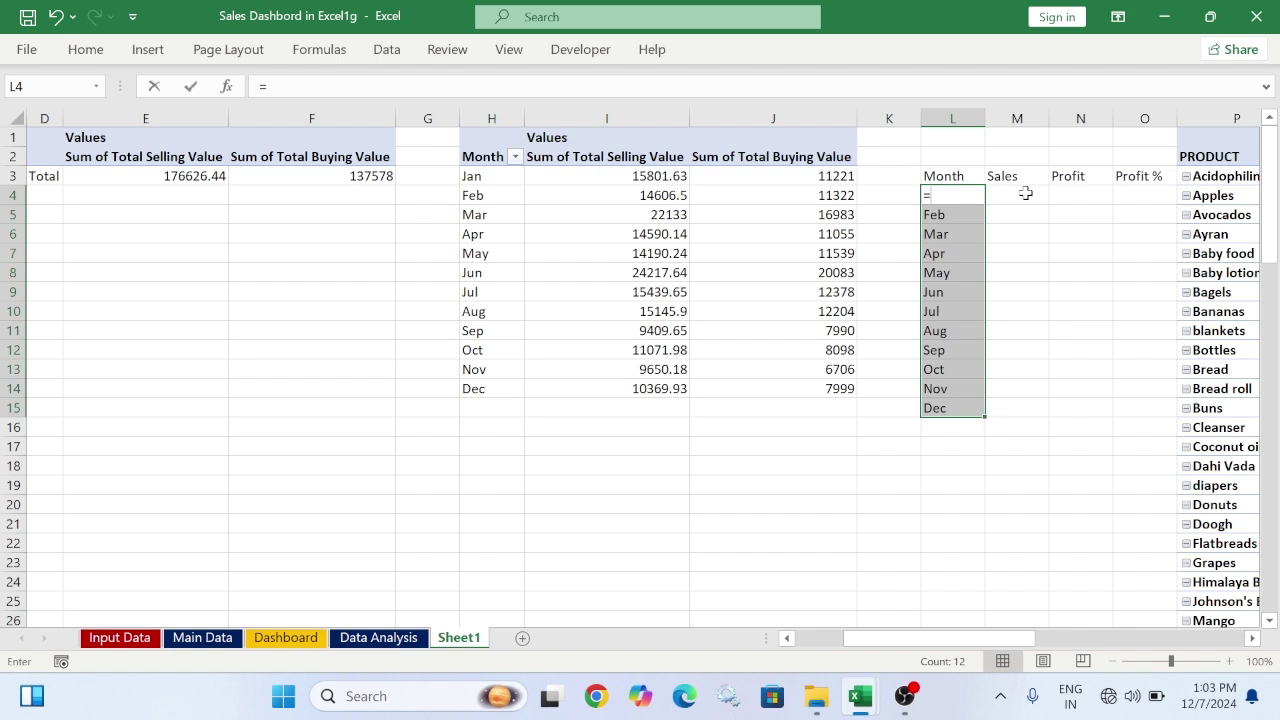
type("=vlo")
key("Tab")
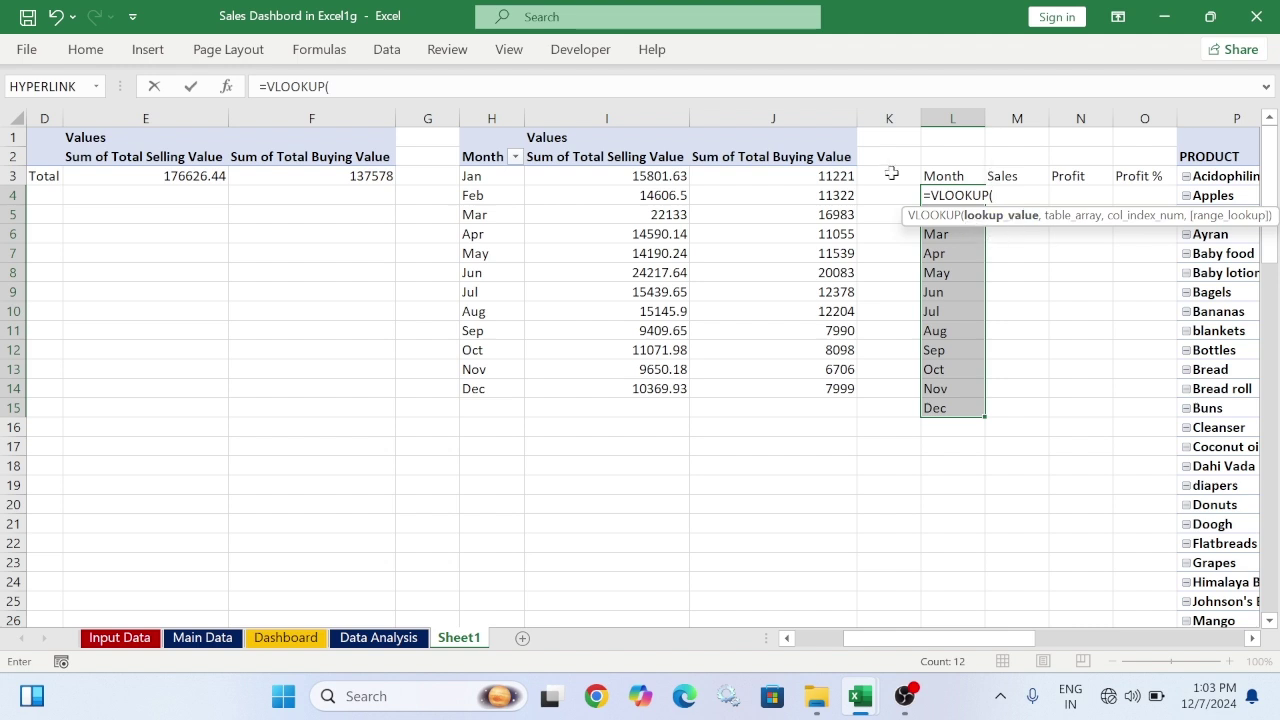
key("BackSpace")
key("Escape")
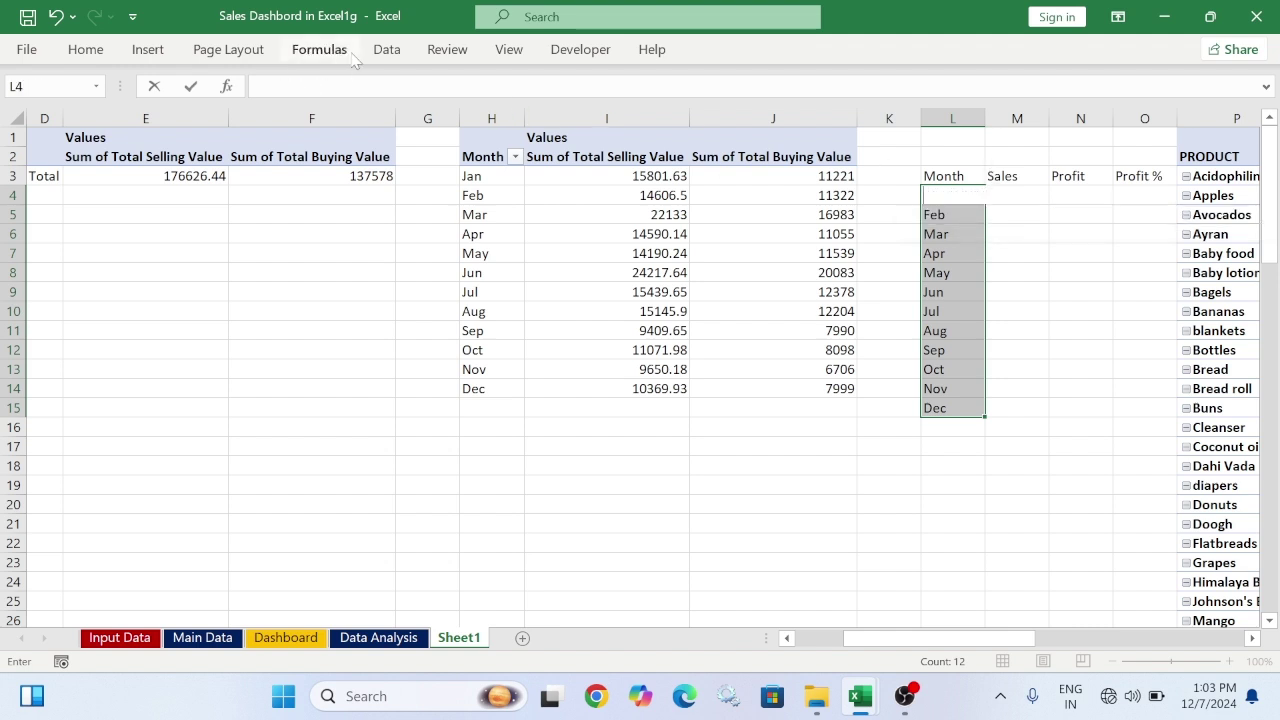
Re-enter Jan as the first month in cell L4
left_click(1027, 215)
left_click(952, 194)
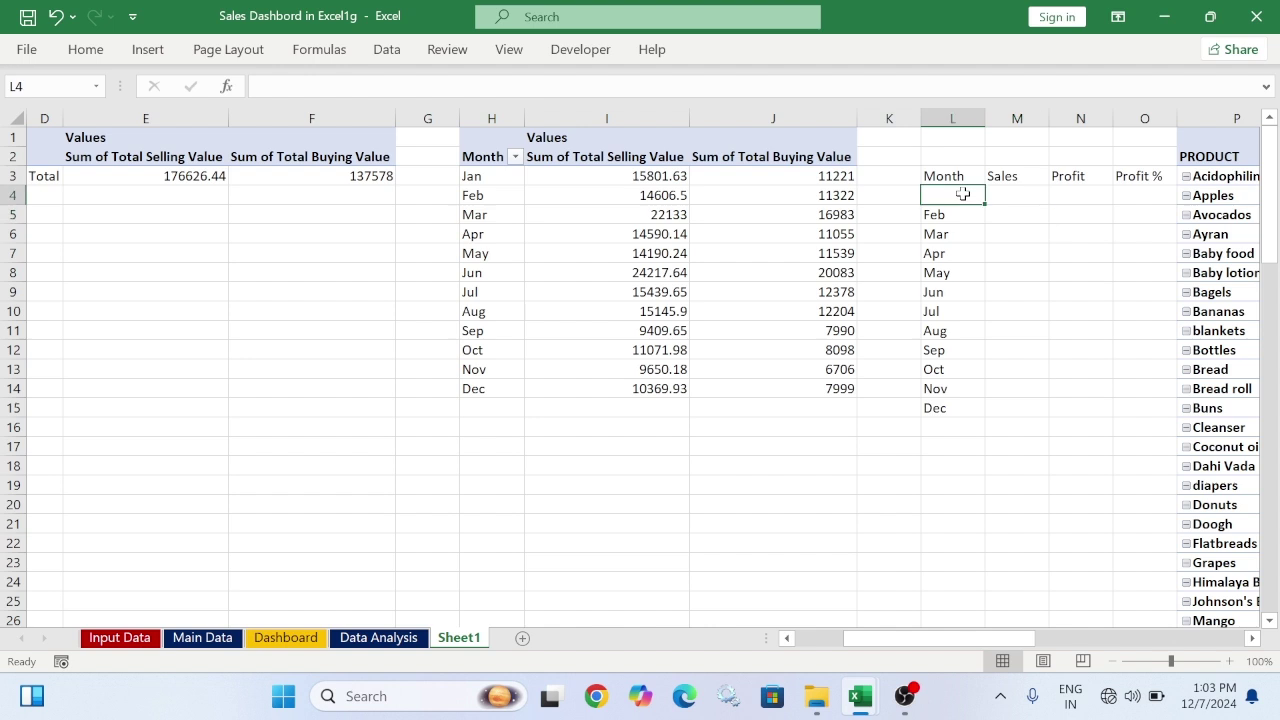
type("Jan")
key("Return")
Enter =VLOOKUP(L4,H:J,2,0) in cell M4 to fetch January's selling value from the month-wise PivotTable
left_click(1010, 194)
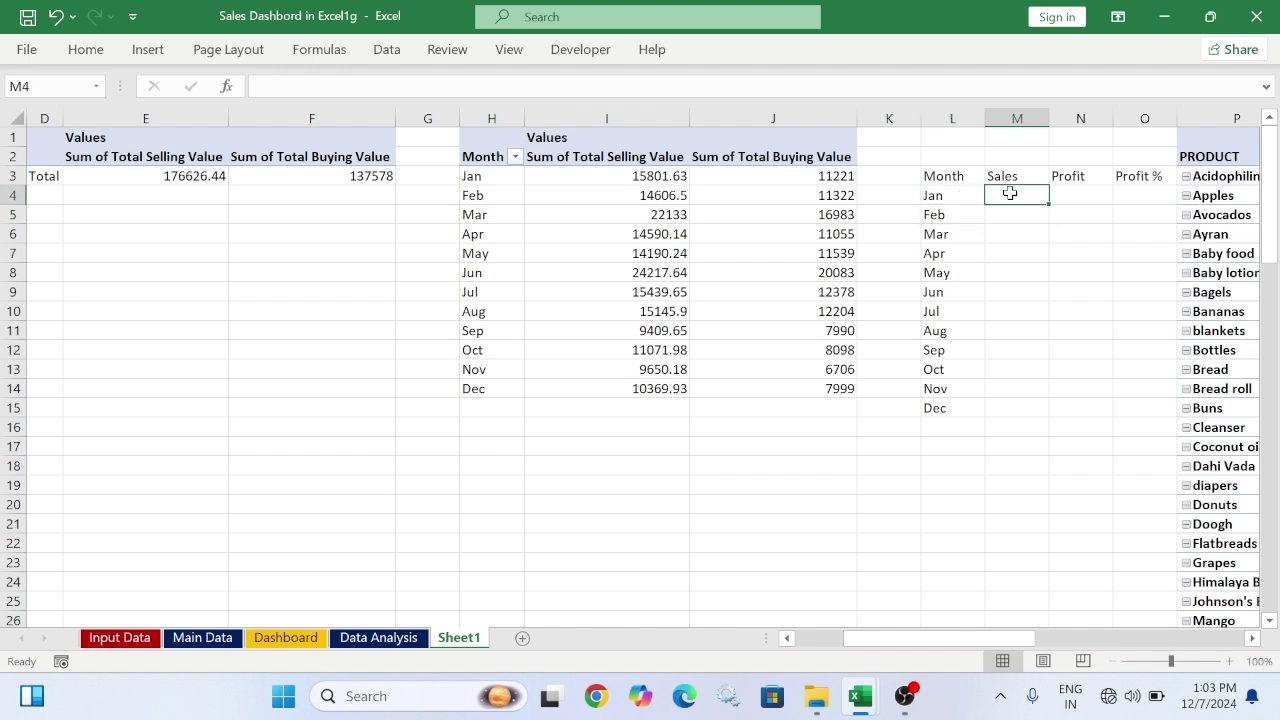
type("=vl")
key("Tab")
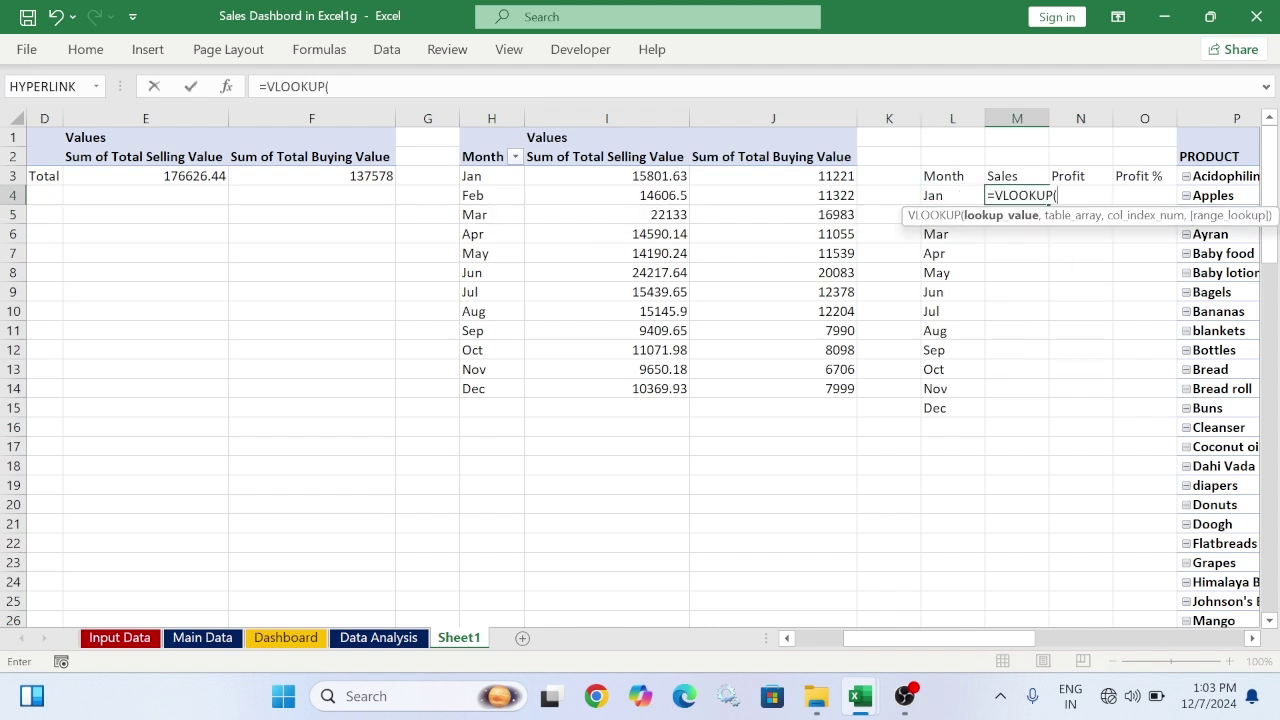
left_click(940, 195)
type(",")
left_click(491, 118)
left_click_drag(635, 119, 733, 108)
type(",")
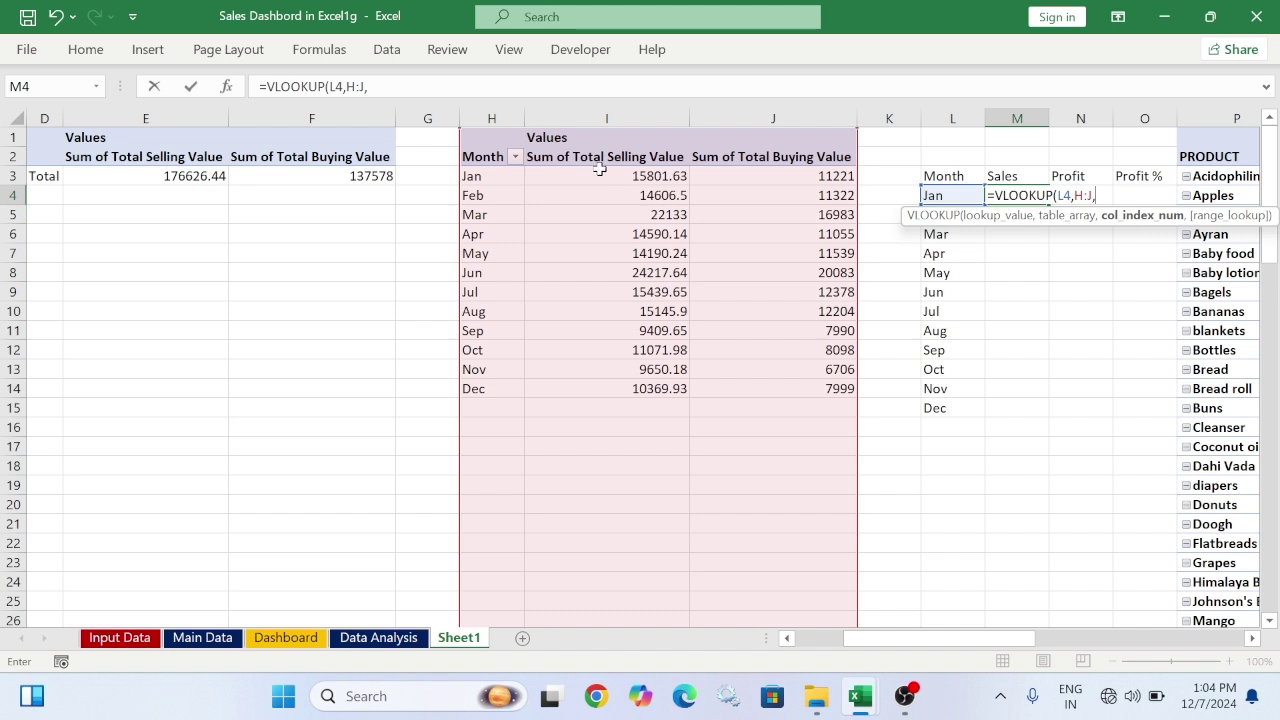
type("2,")
key("Return")
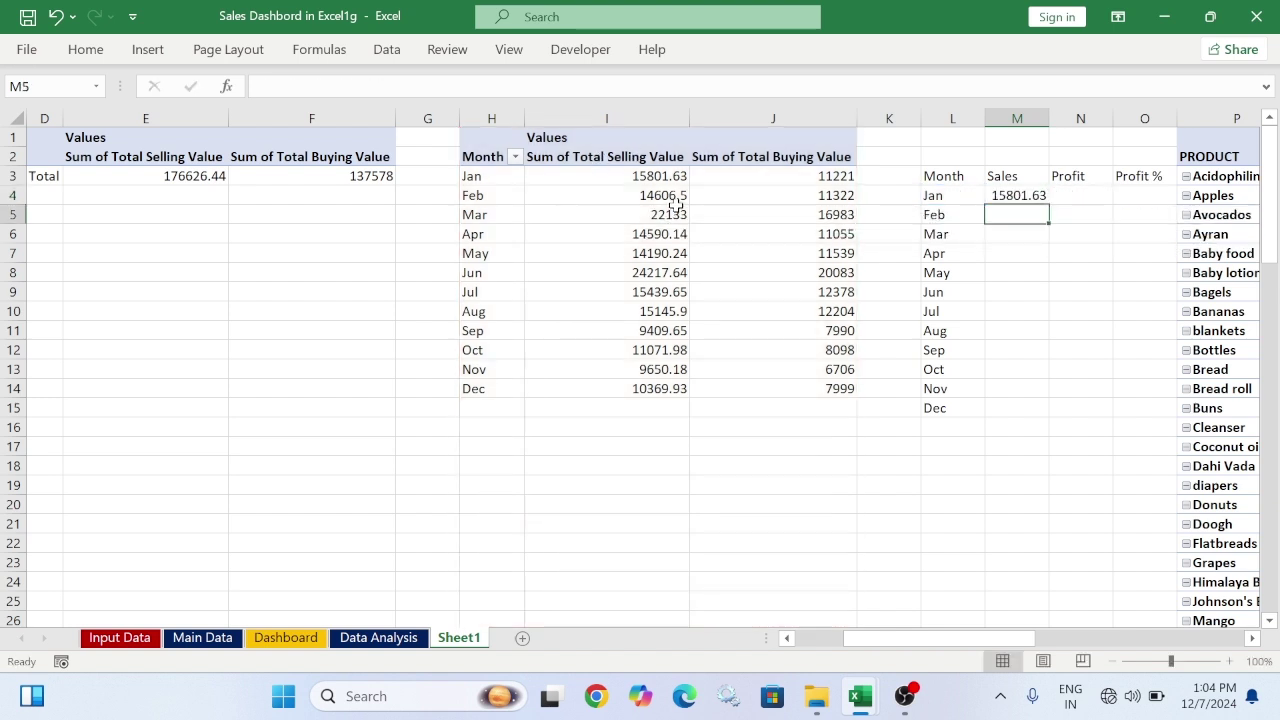
Fill the Sales VLOOKUP formula from M4 down to the Dec row in M15 only
left_click(1005, 197)
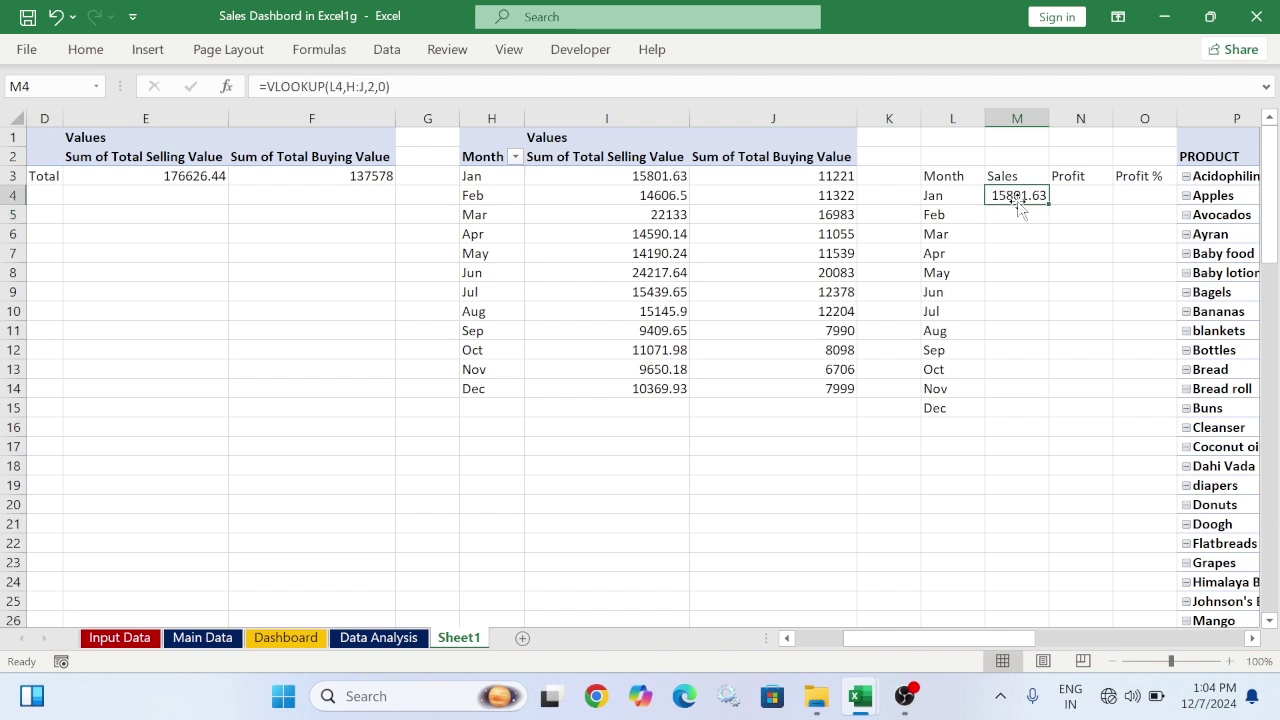
double_click(1052, 201)
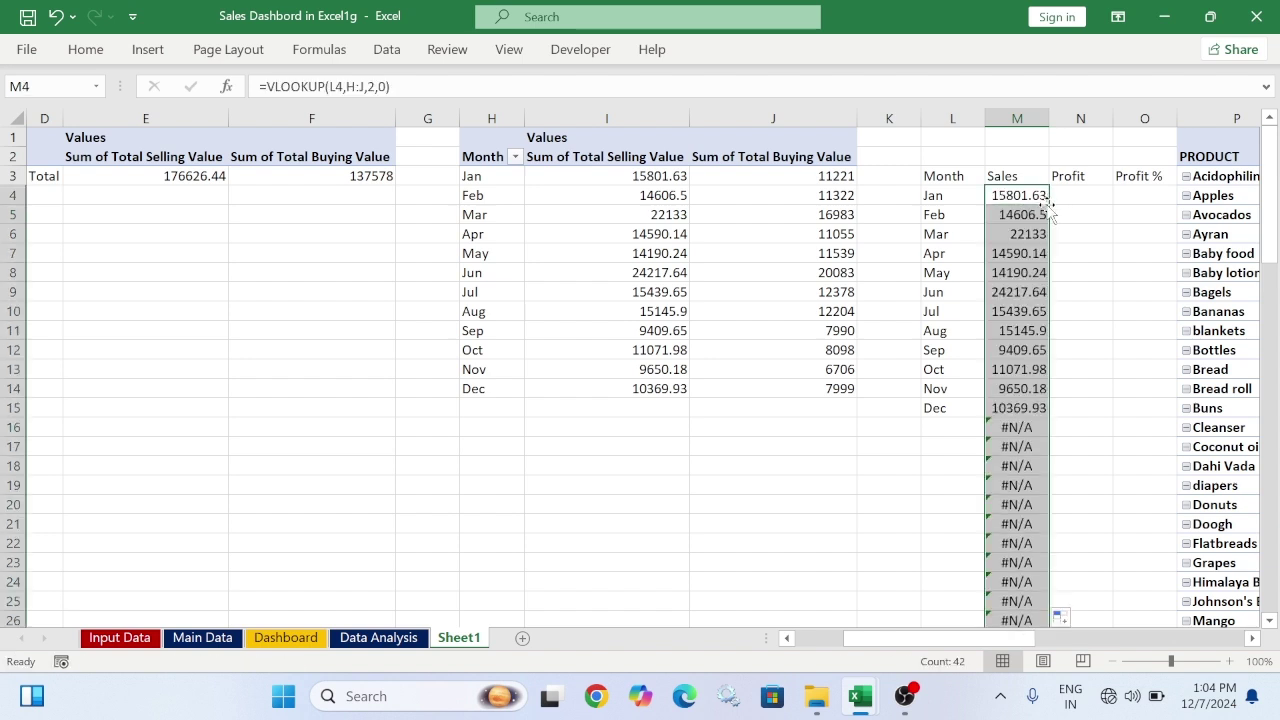
key("ctrl+z")
left_click_drag(1048, 205, 1057, 410)
left_click(1087, 200)
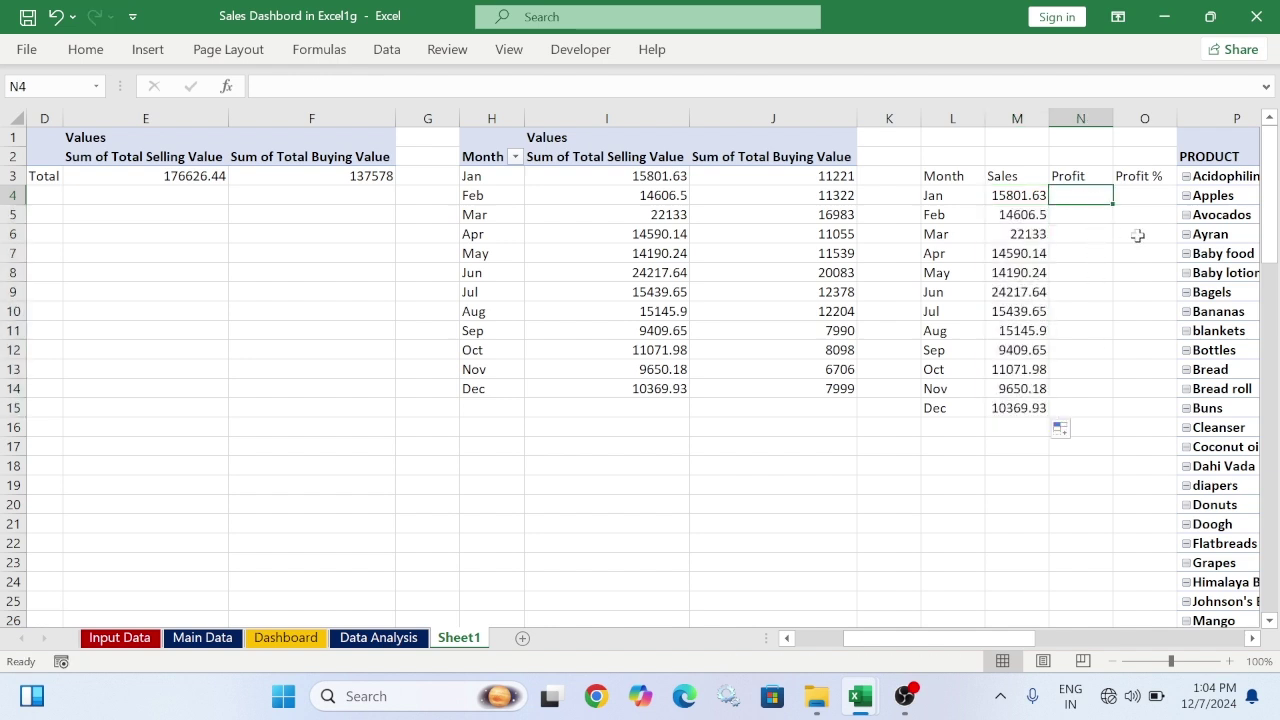
type("=")
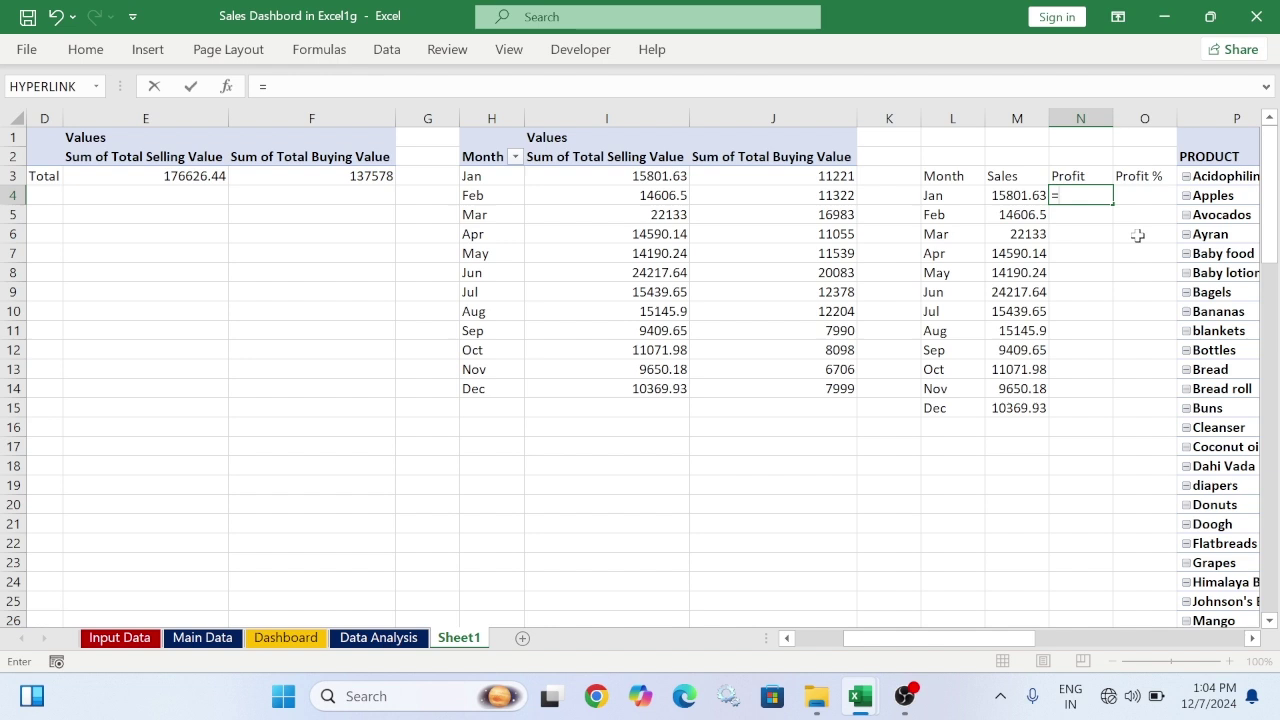
left_click(934, 198)
type("/")
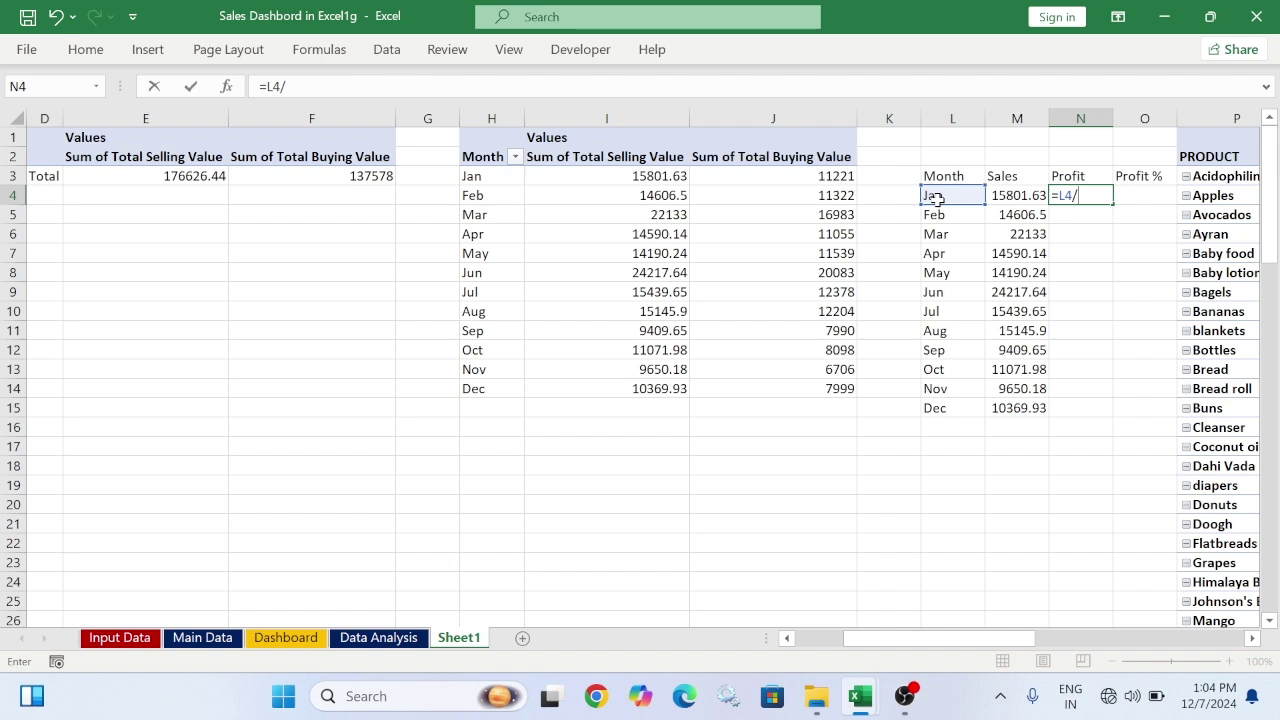
type("vlo")
key("Tab")
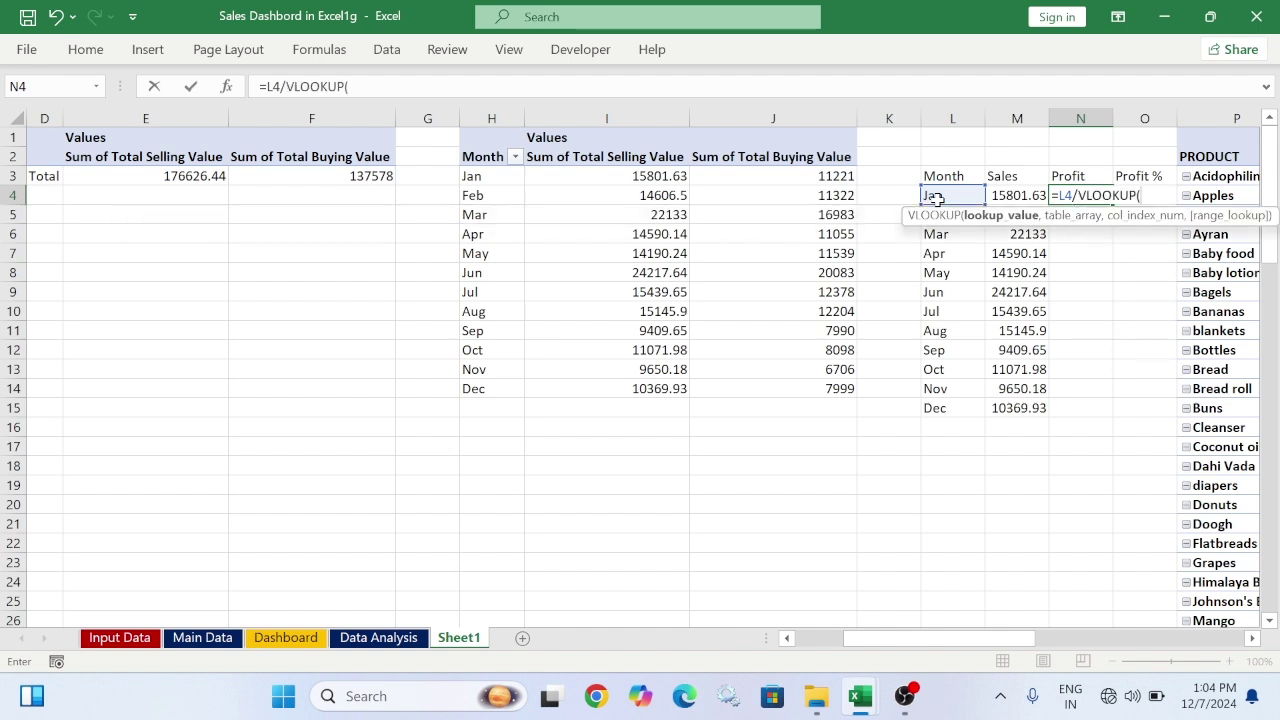
key("F2")
key("Left")
key("Left")
key("Left")
key("Left")
key("Left")
key("Left")
key("Left")
key("Left")
key("Left")
key("BackSpace")
key("BackSpace")
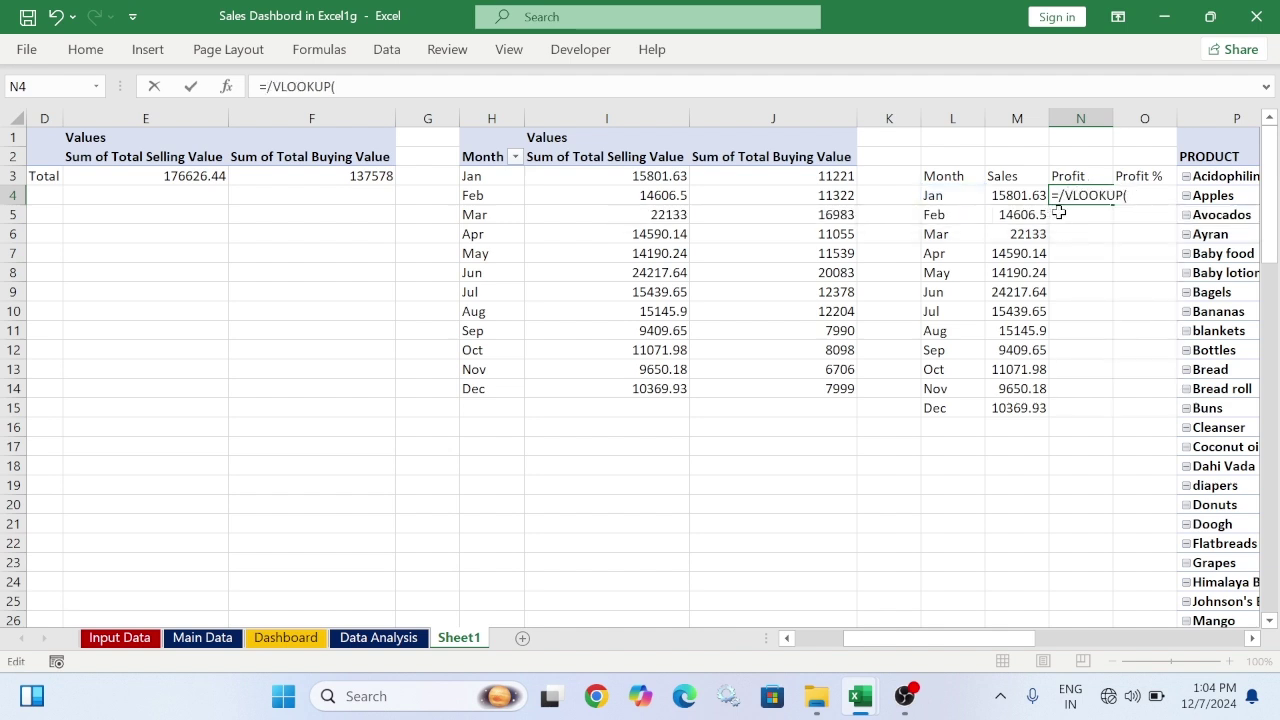
left_click_drag(1128, 196, 982, 218)
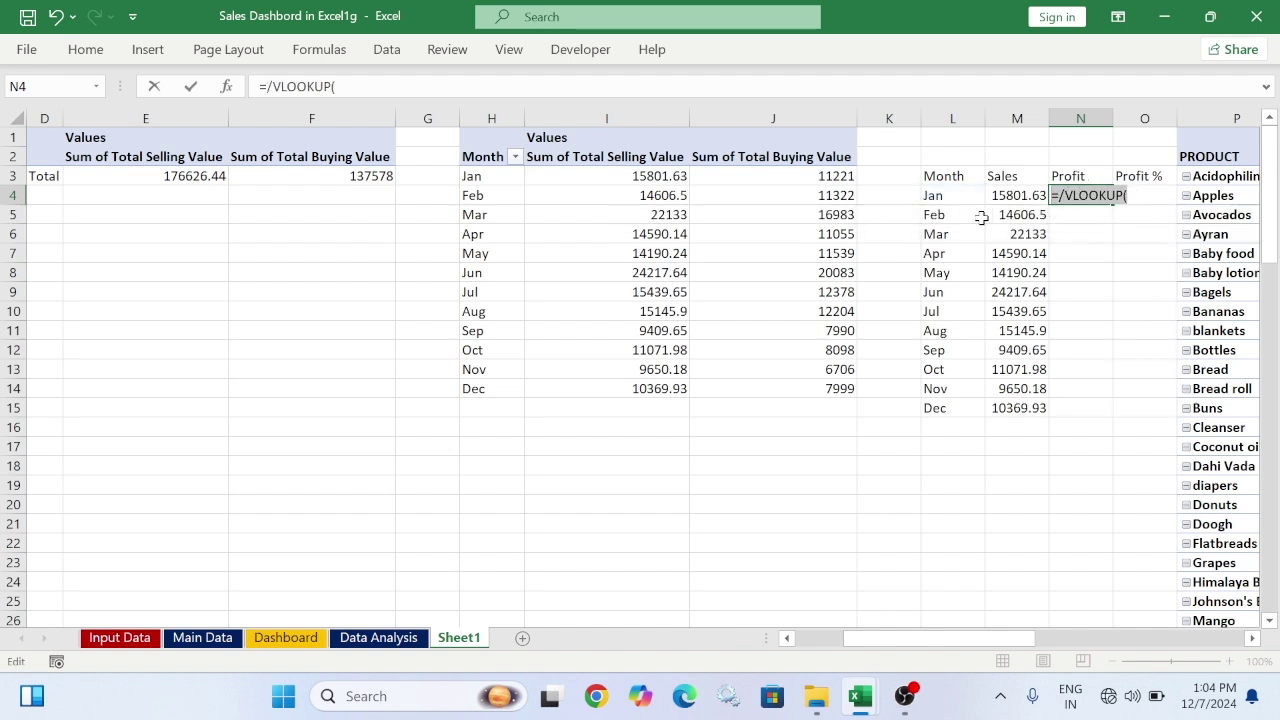
key("BackSpace")
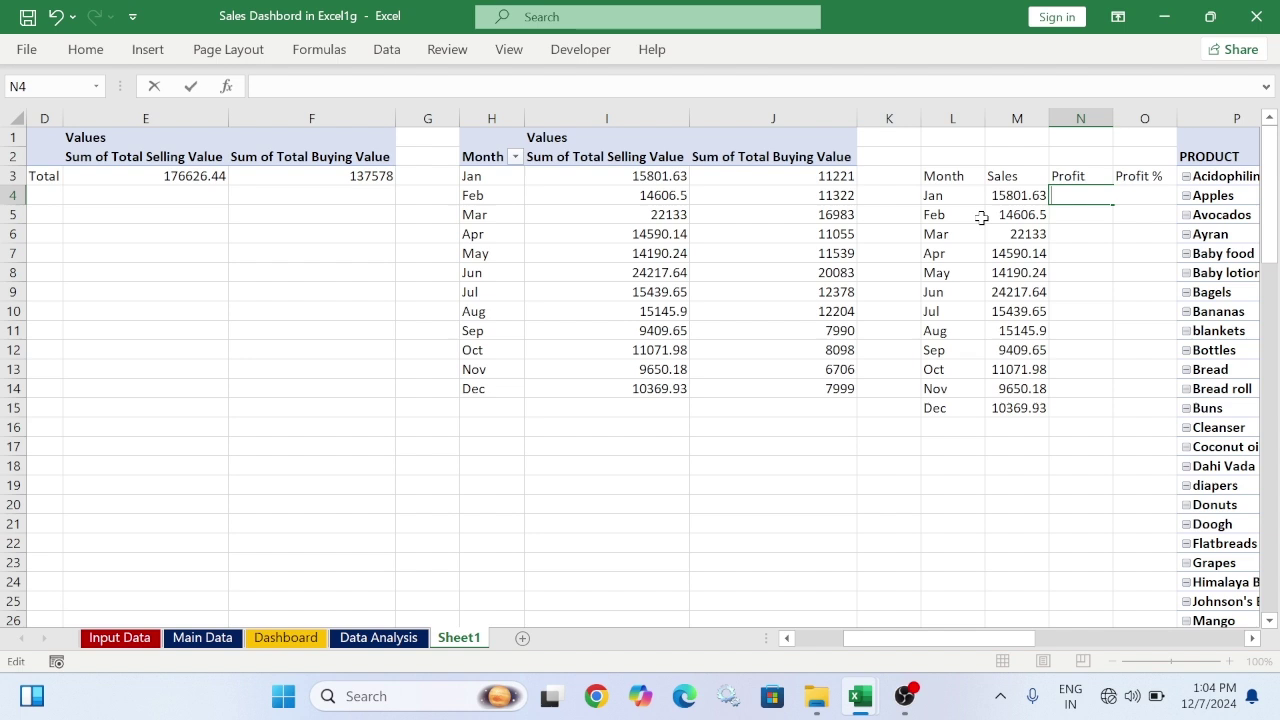
Enter =VLOOKUP(L4,H:J,2,0) in Profit cell N4 for January
type("=vlo")
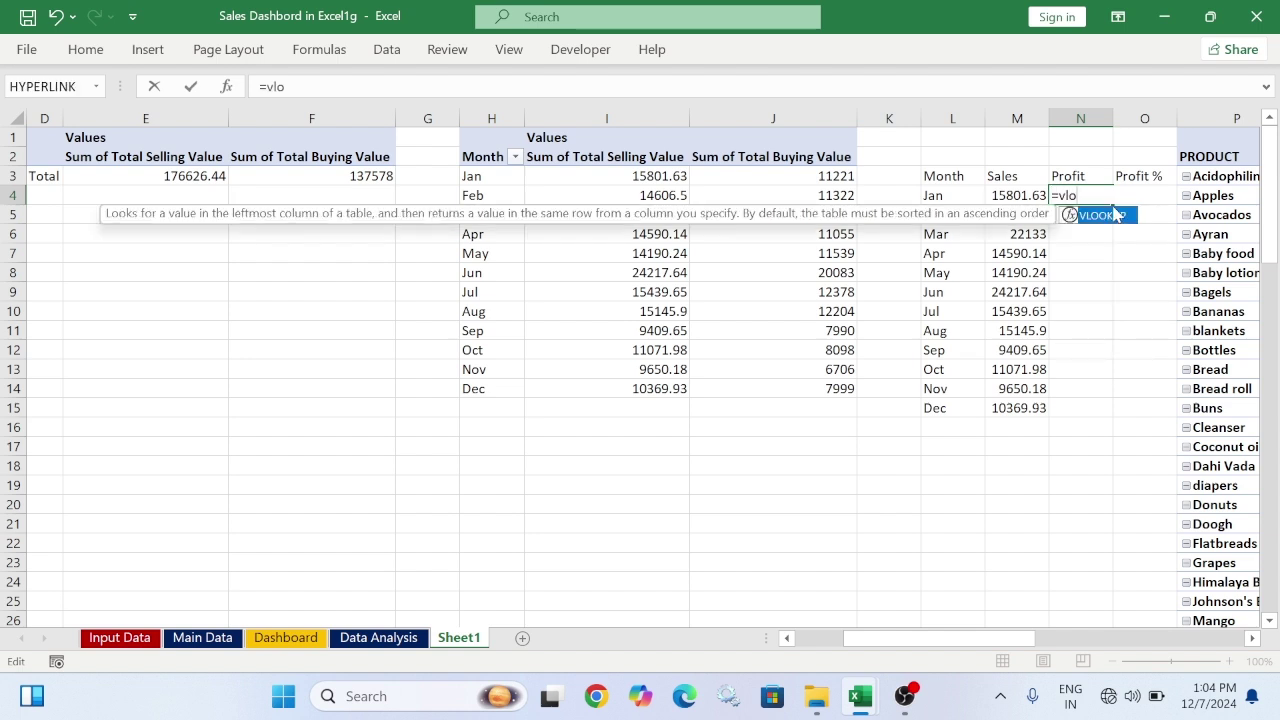
key("Tab")
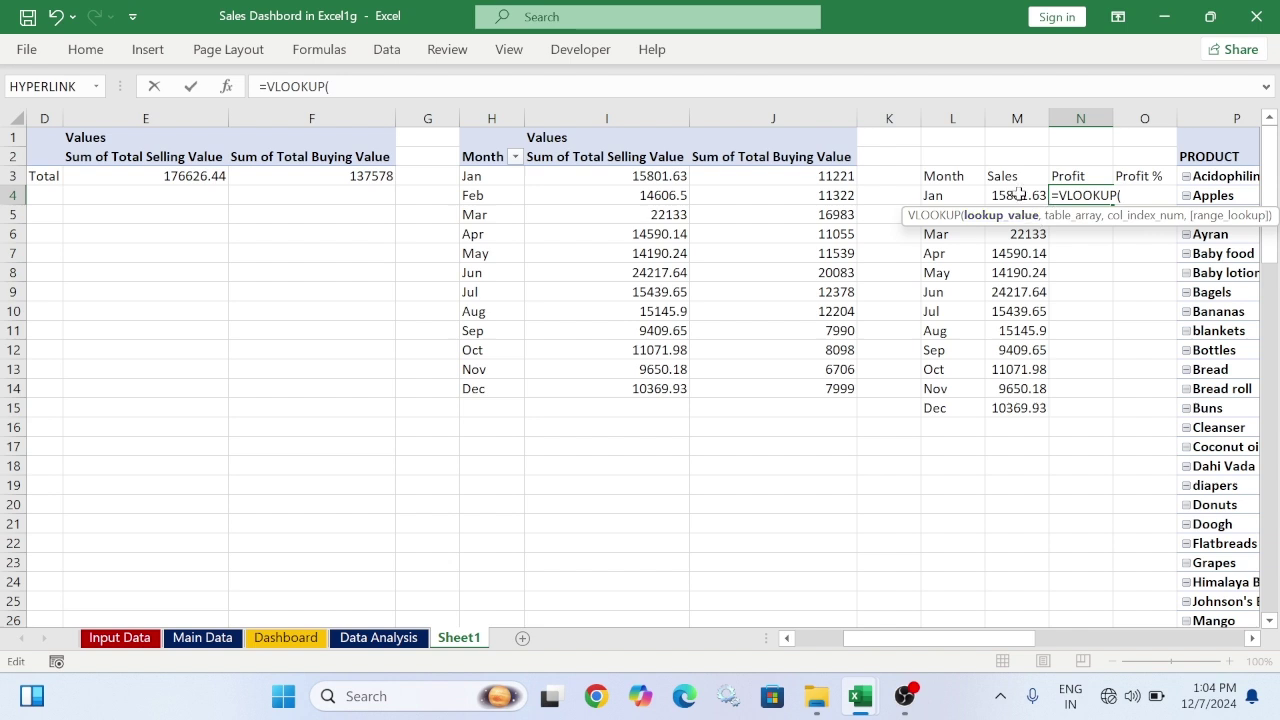
left_click(643, 179)
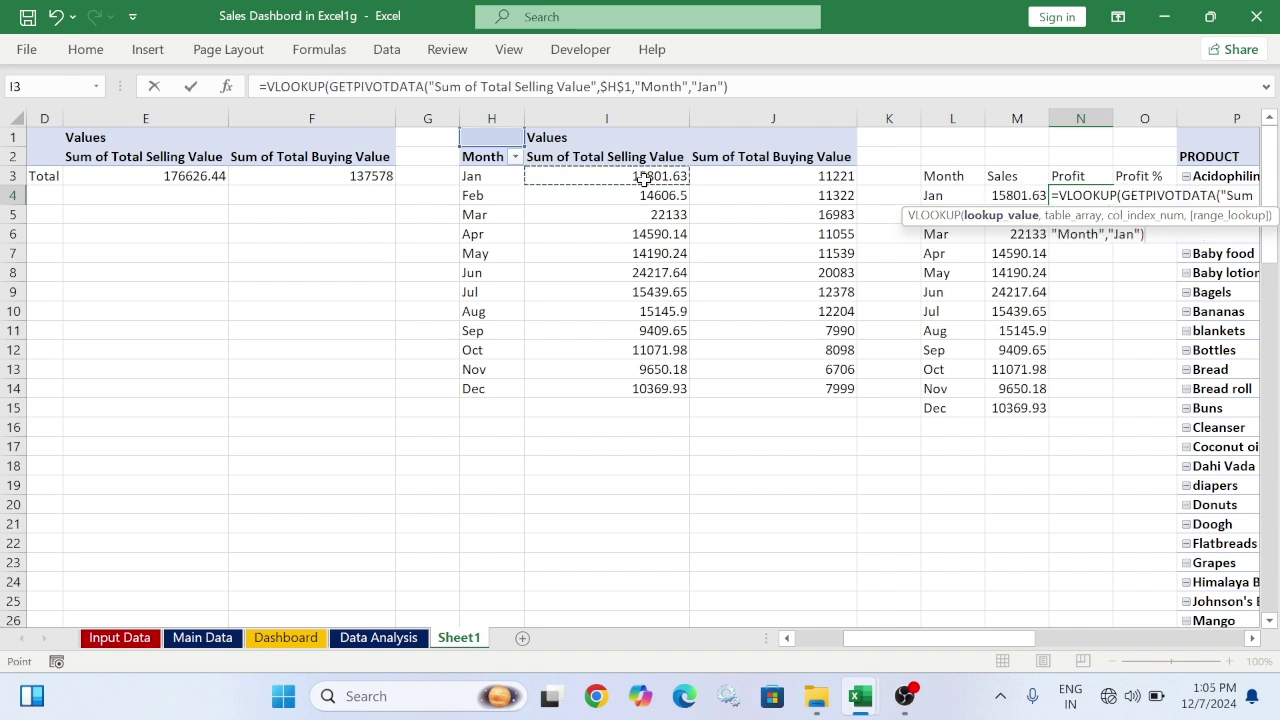
key("ctrl+z")
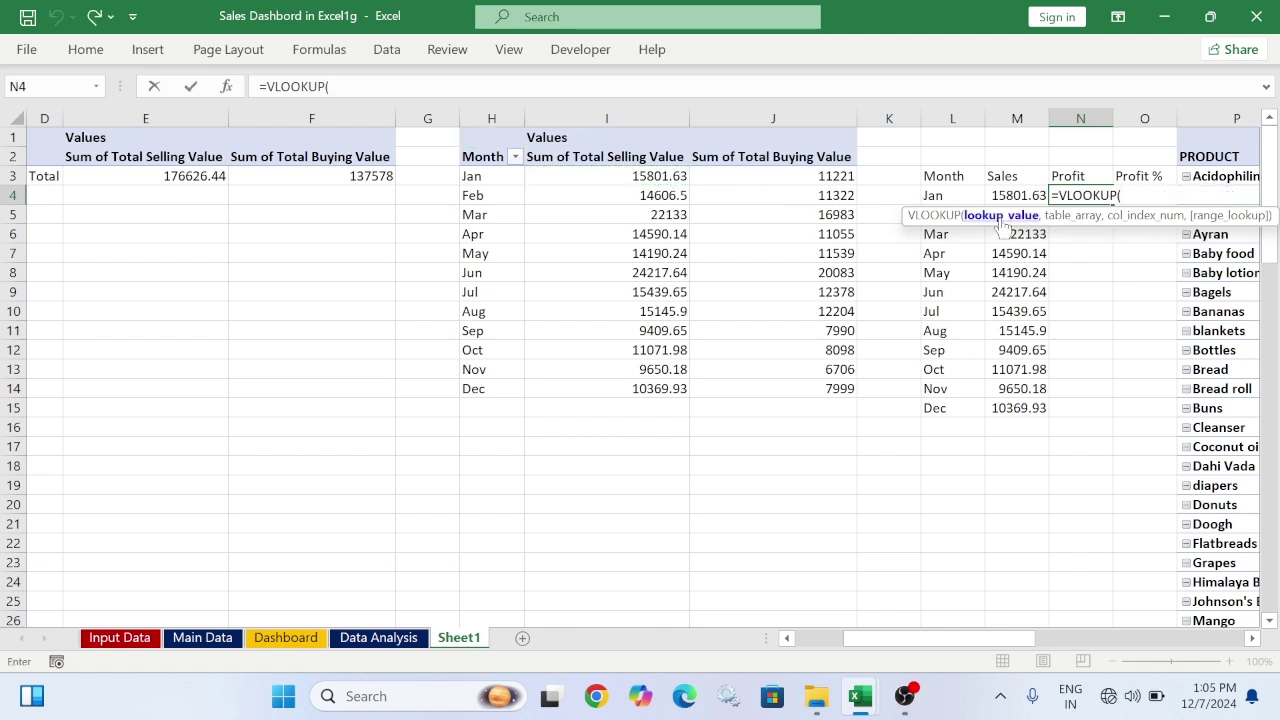
left_click(940, 195)
type(",")
left_click_drag(508, 122, 732, 117)
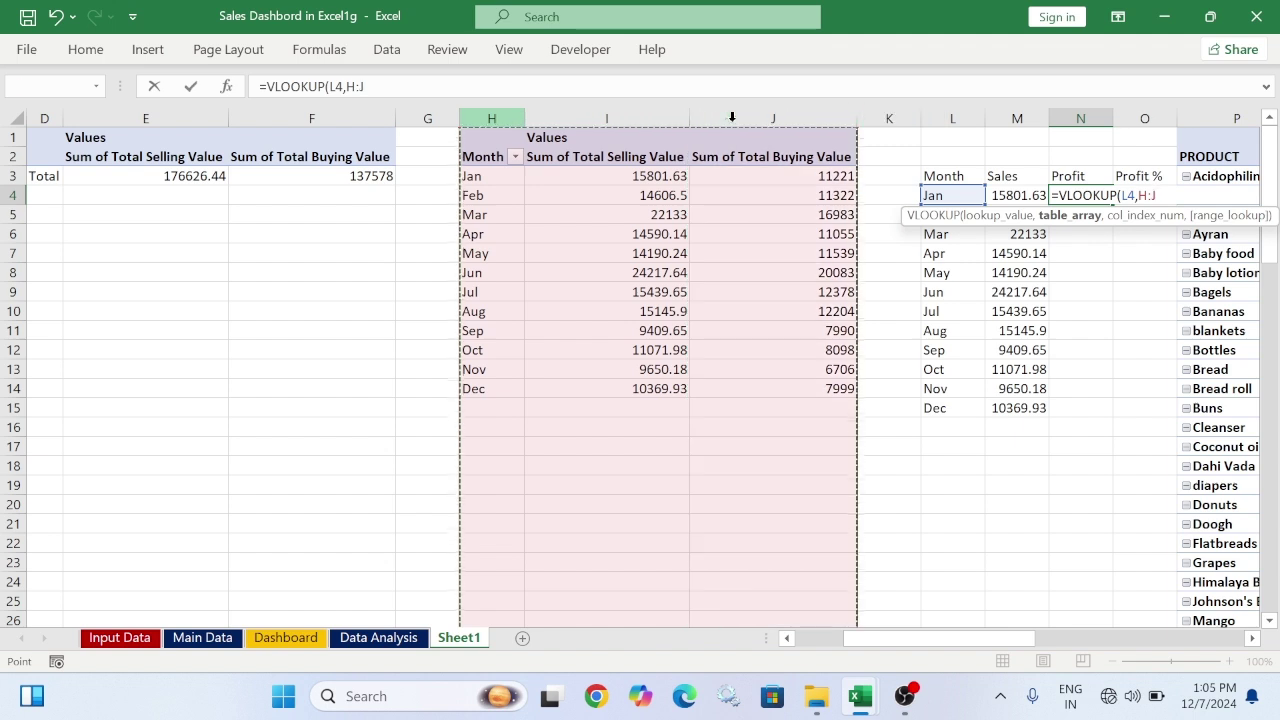
type(",2,0")
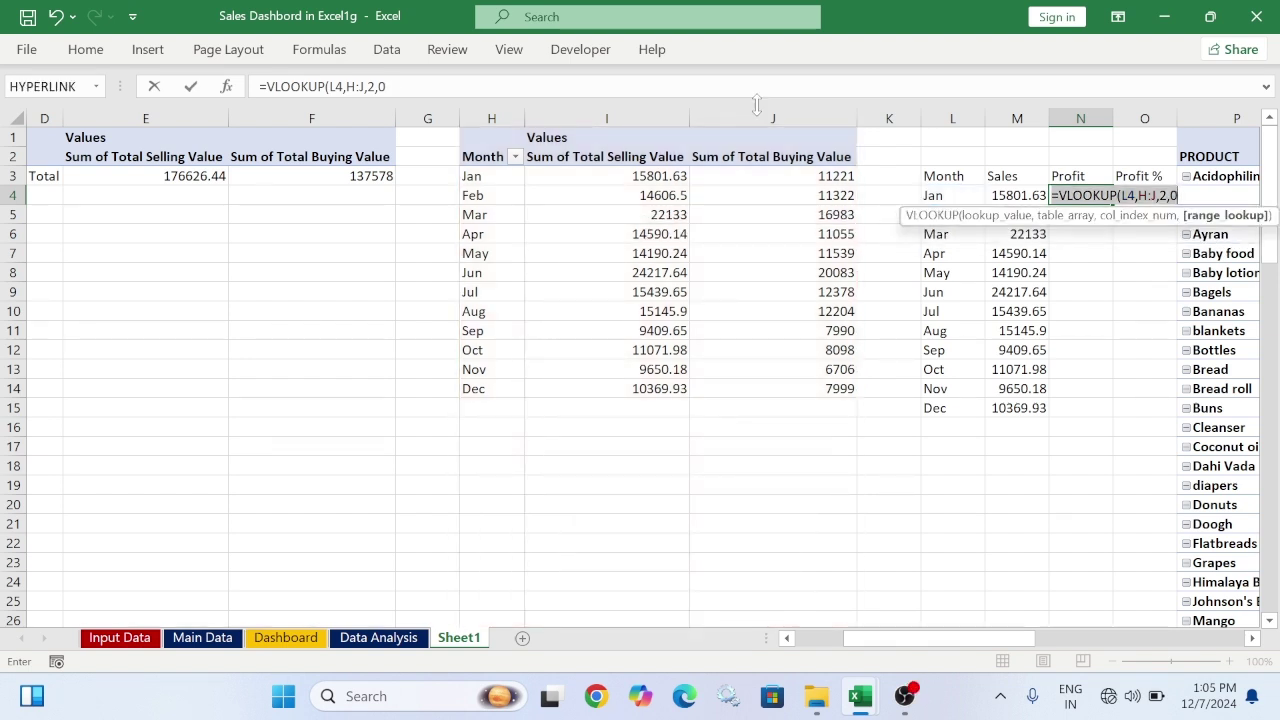
left_click(560, 86)
type(")")
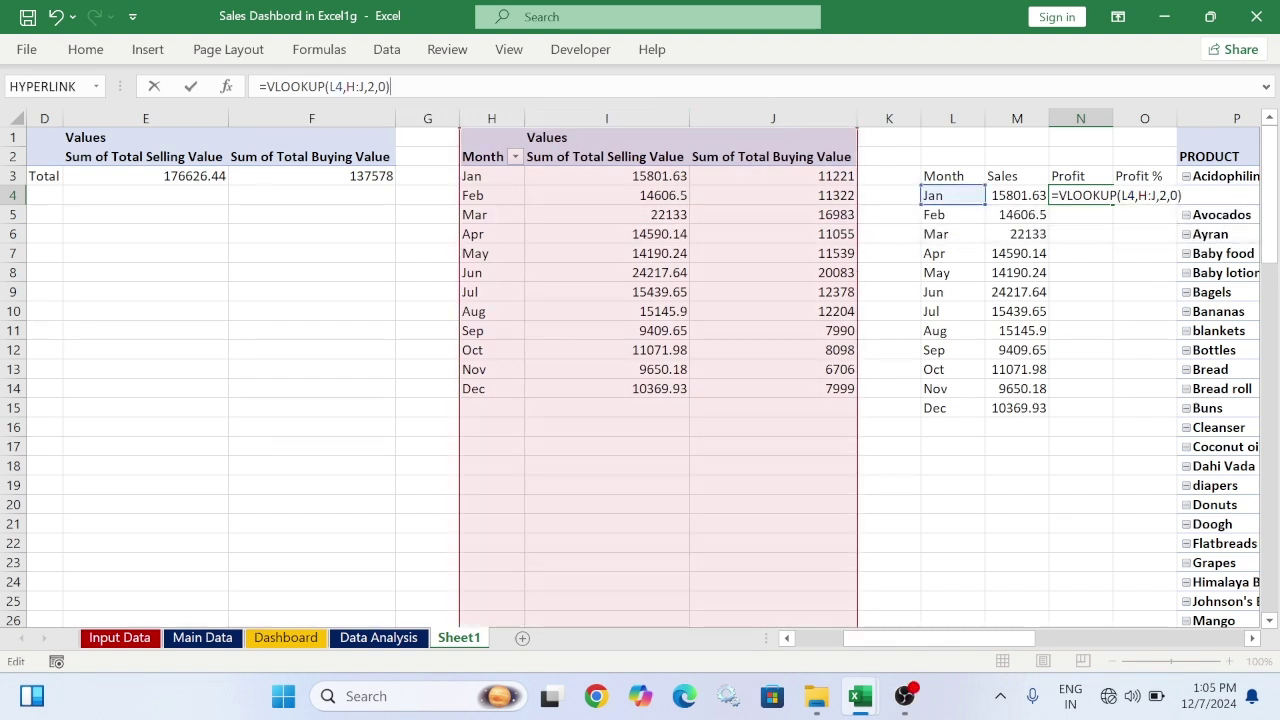
key("Return")
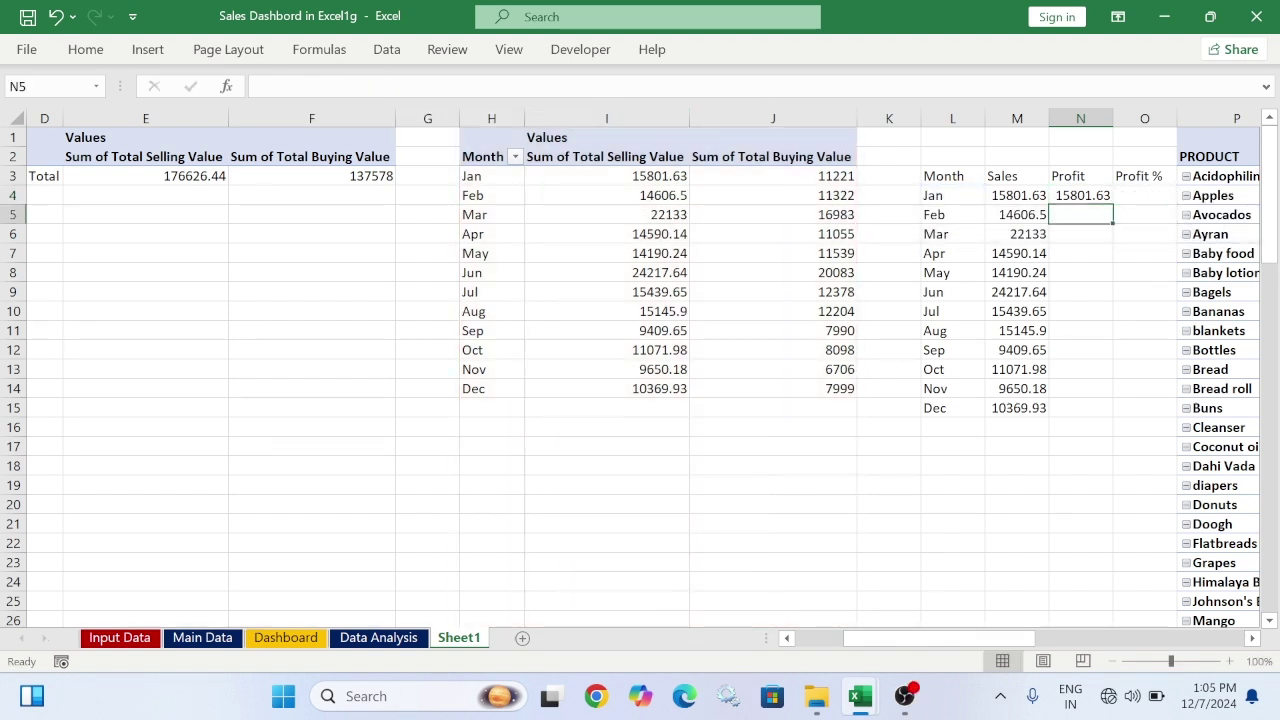
Change the column index of the VLOOKUP in N4 to 3 to fetch the buying value
left_click(1085, 195)
key("F2")
key("BackSpace")
type("3")
key("Return")
Fill the N4 lookup down to the Dec row in N15 and copy the VLOOKUP(L4,H:J,3,0) expression from N4
left_click(1090, 195)
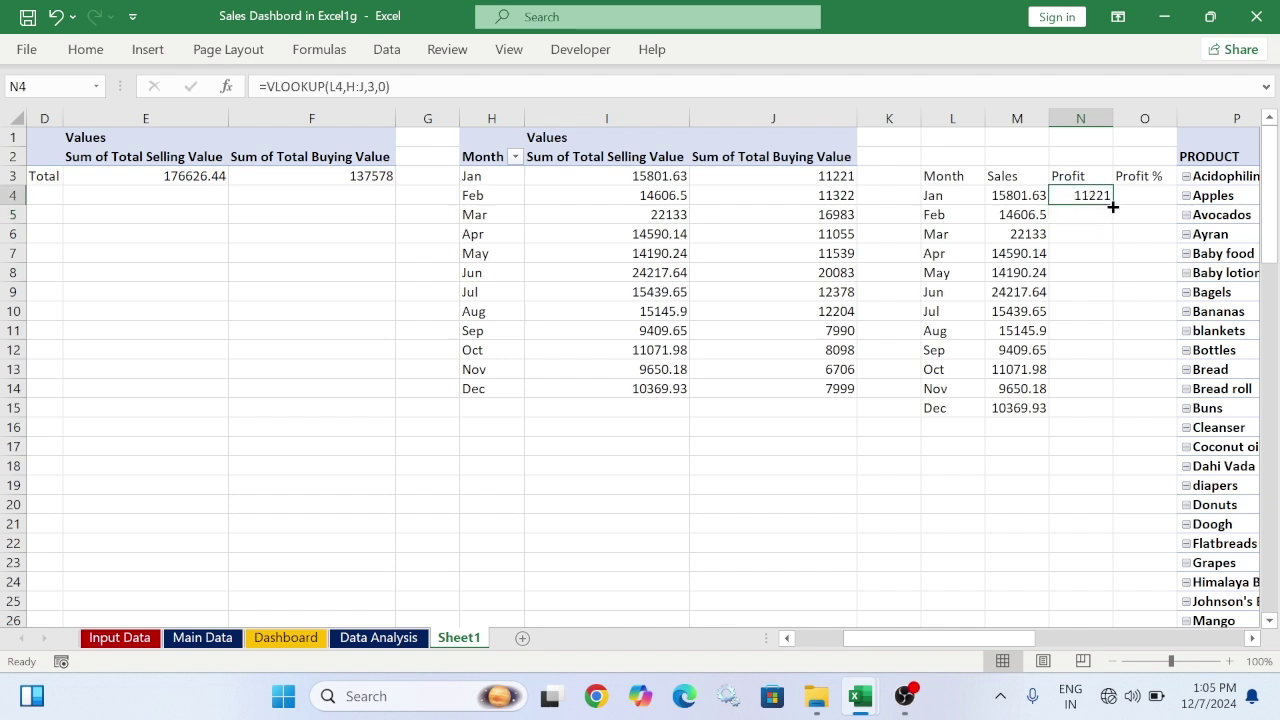
left_click_drag(1113, 206, 1116, 418)
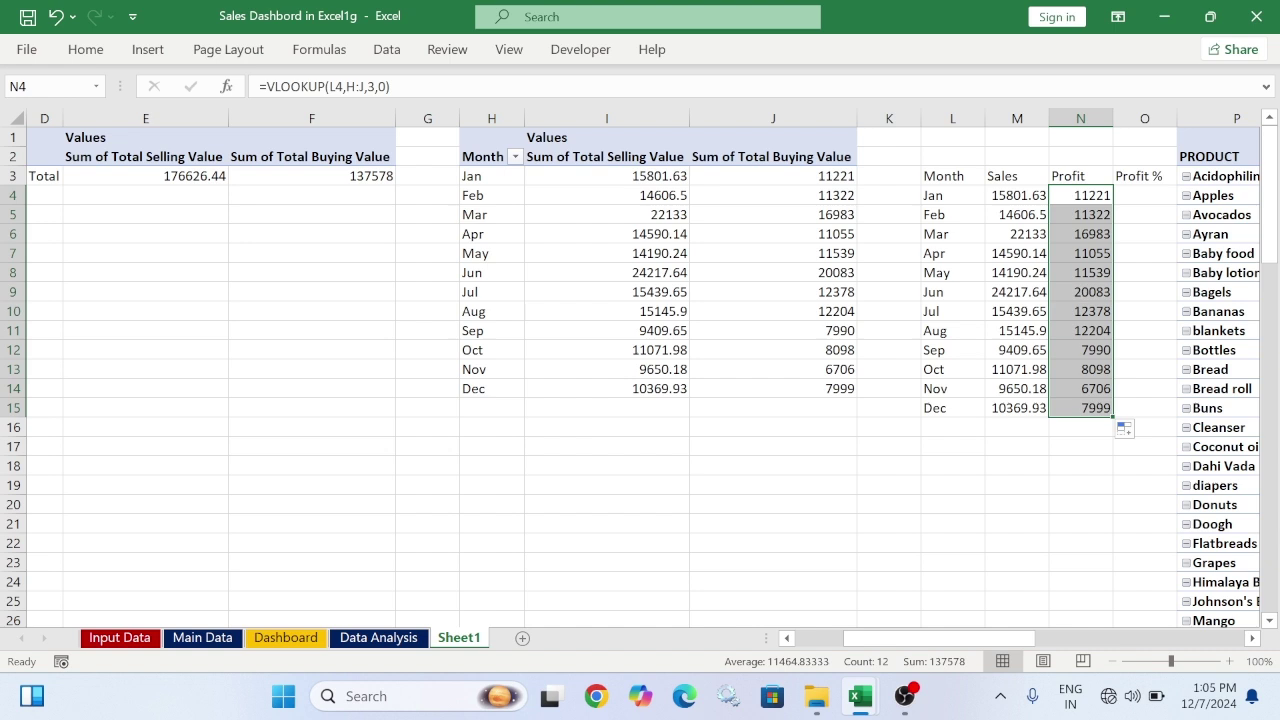
left_click_drag(392, 86, 266, 86)
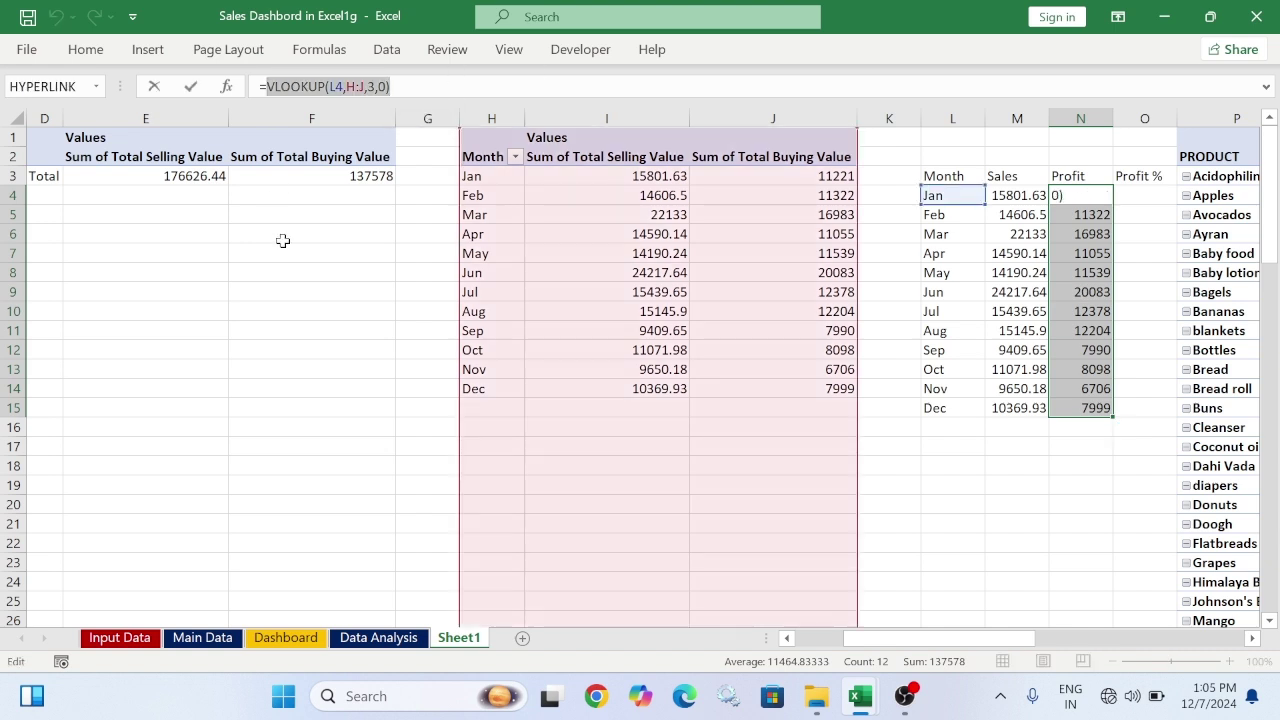
key("Return")
Try =VLOOKUP(L5,H:J,2,0)-VLOOKUP(L4,H:J,3,0) in N5, and refill the Profit column from N4 down to N15
key("F2")
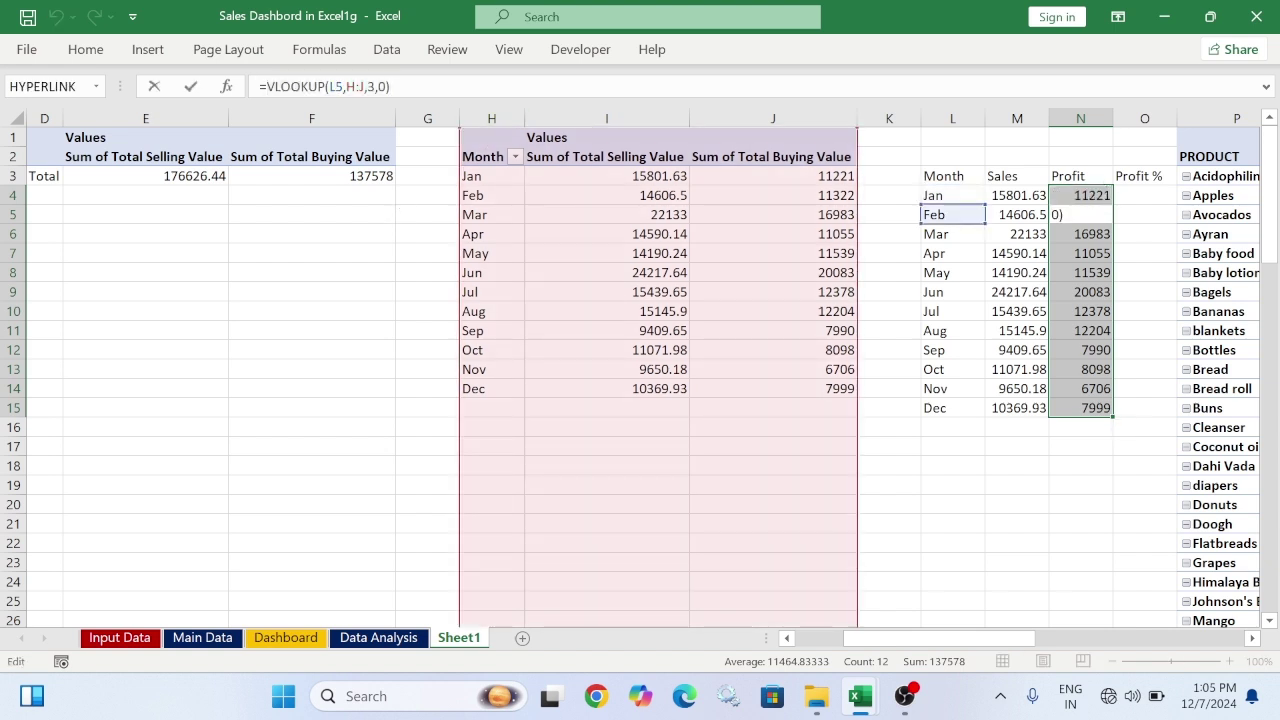
type("-")
key("ctrl+v")
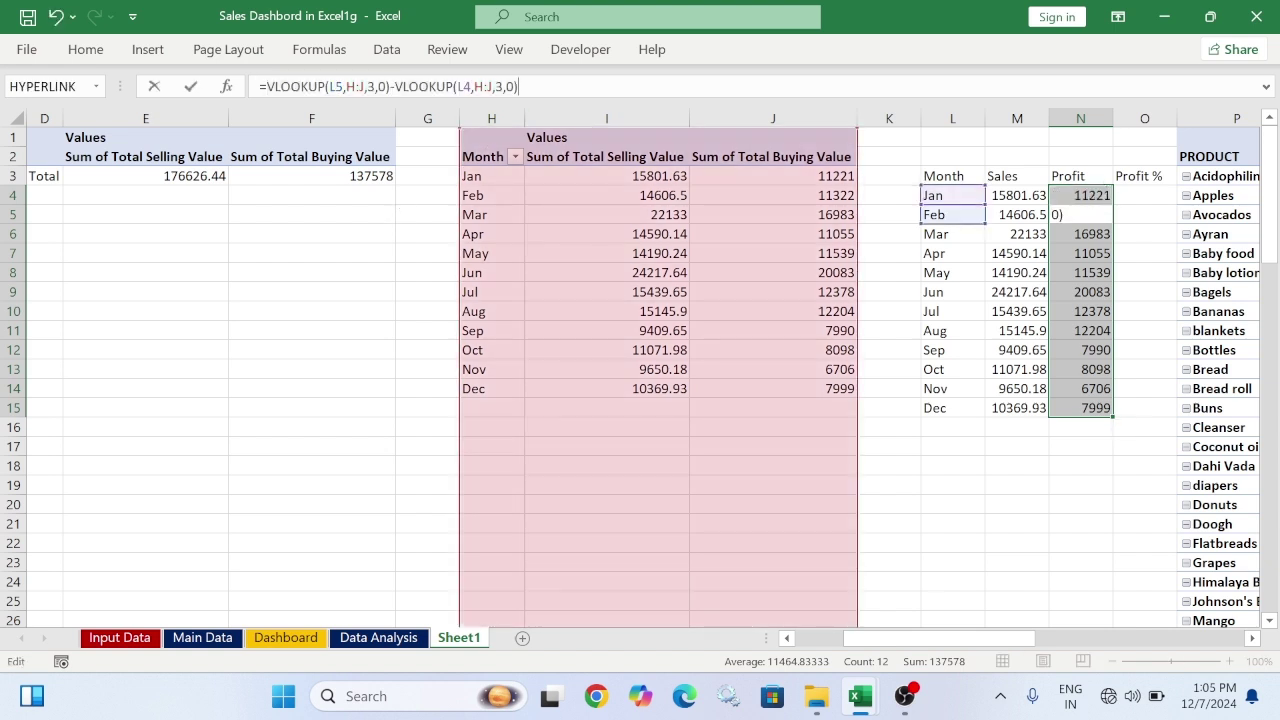
left_click(375, 87)
key("BackSpace")
type("2")
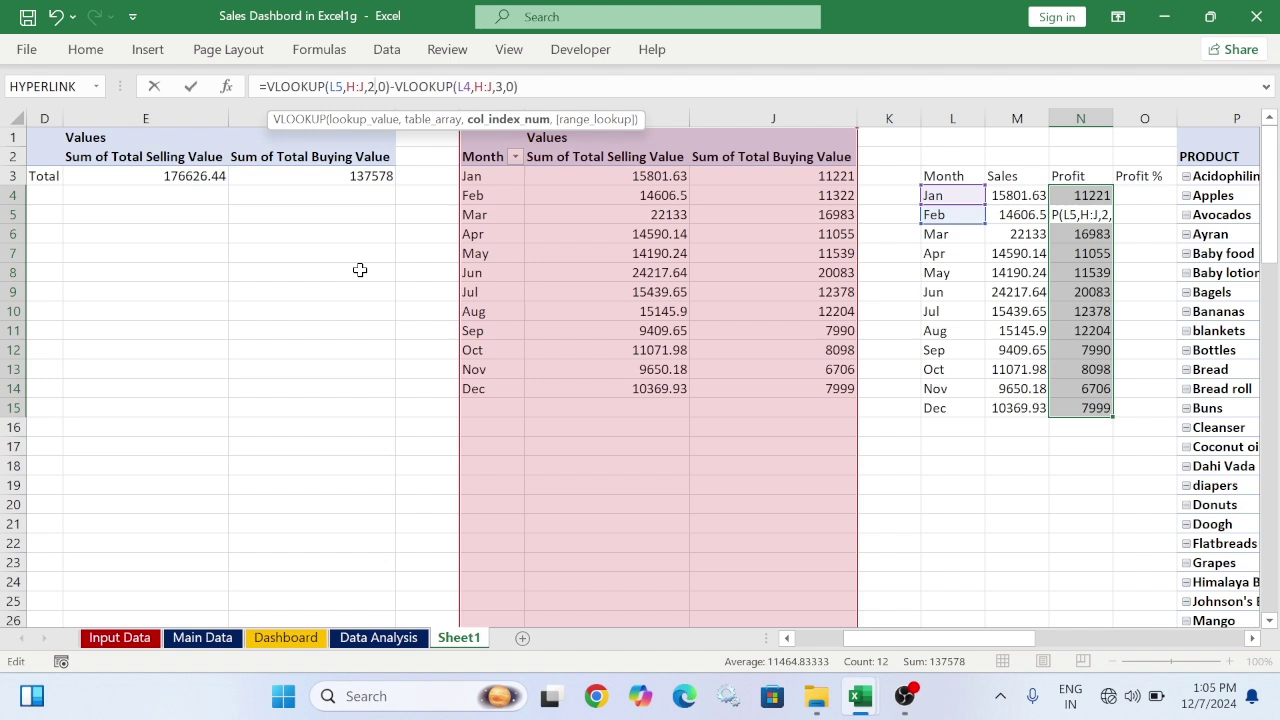
key("Return")
left_click(1095, 198)
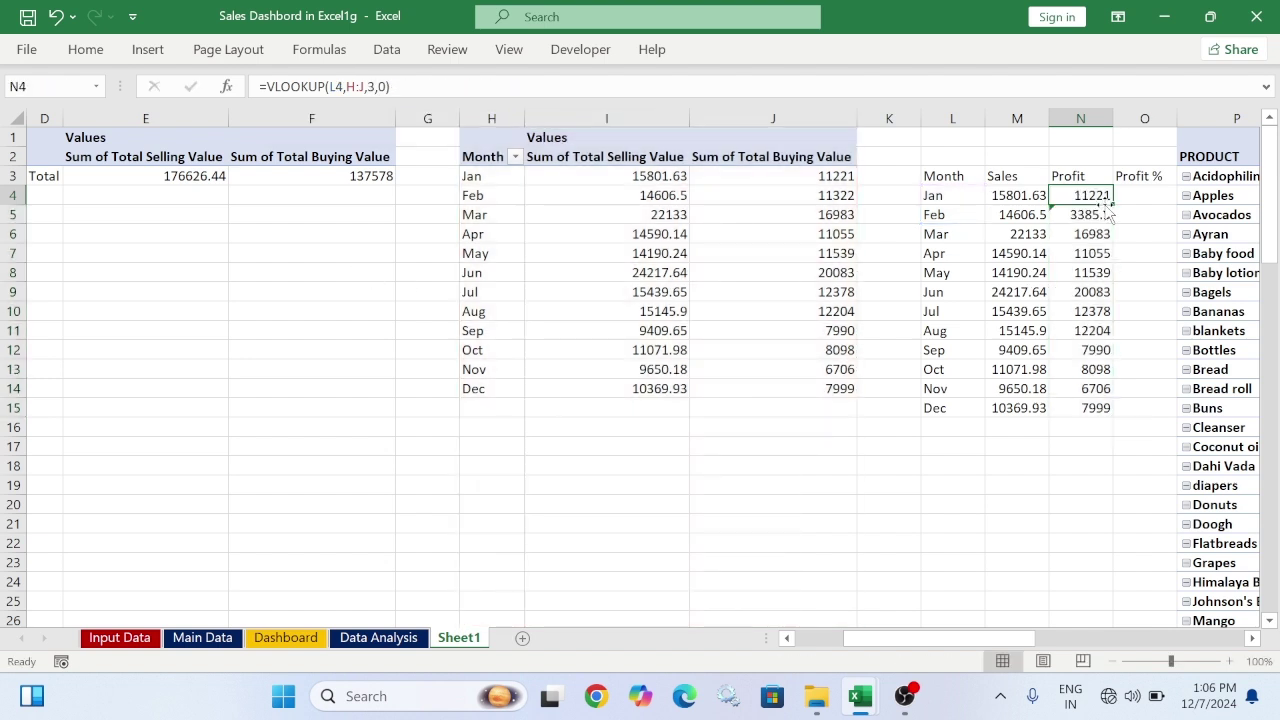
double_click(1110, 206)
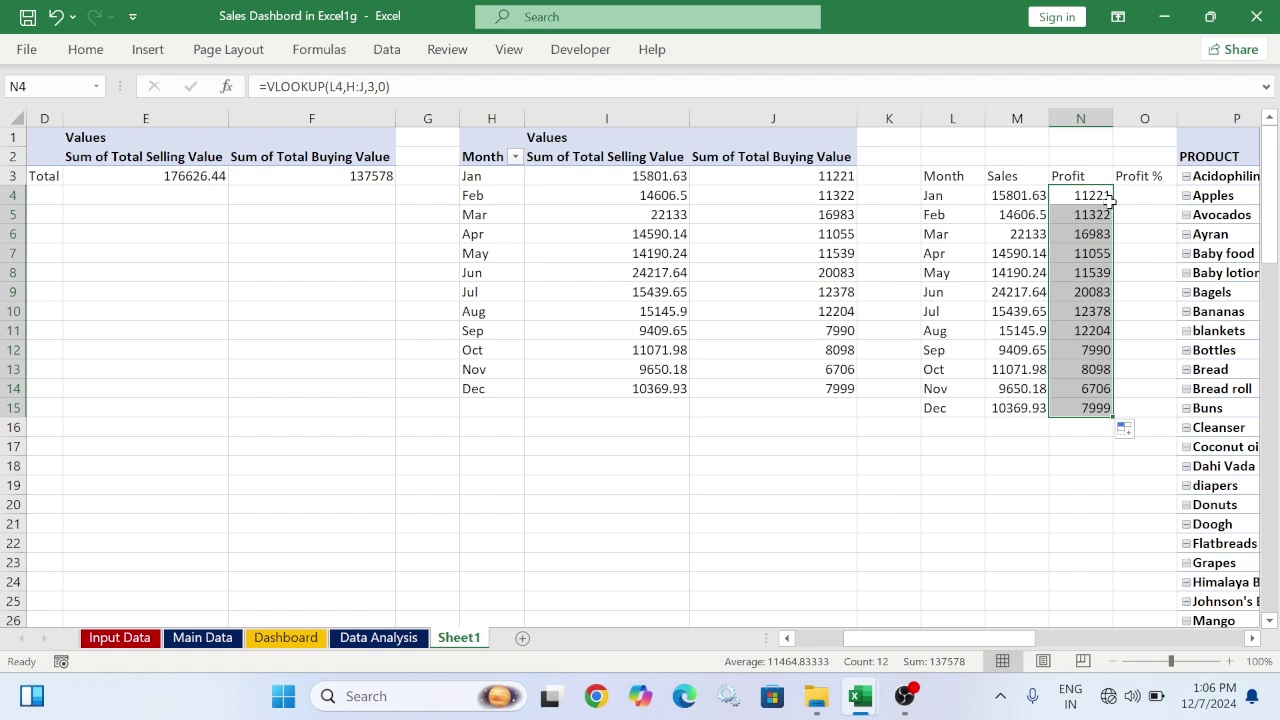
Set January's Profit in N4 to =VLOOKUP(L4,H:J,2,0)-VLOOKUP(L4,H:J,3,0) and fill the formula down to the Dec row in N15
left_click(1099, 195)
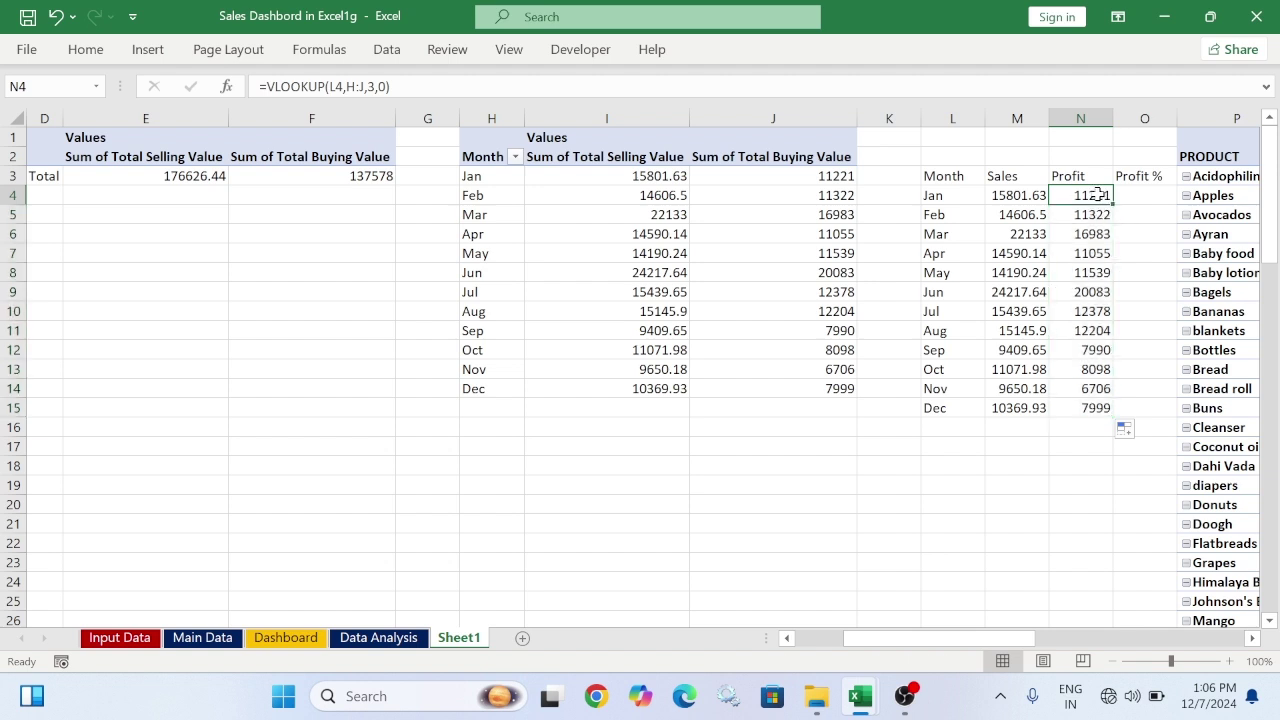
left_click(432, 87)
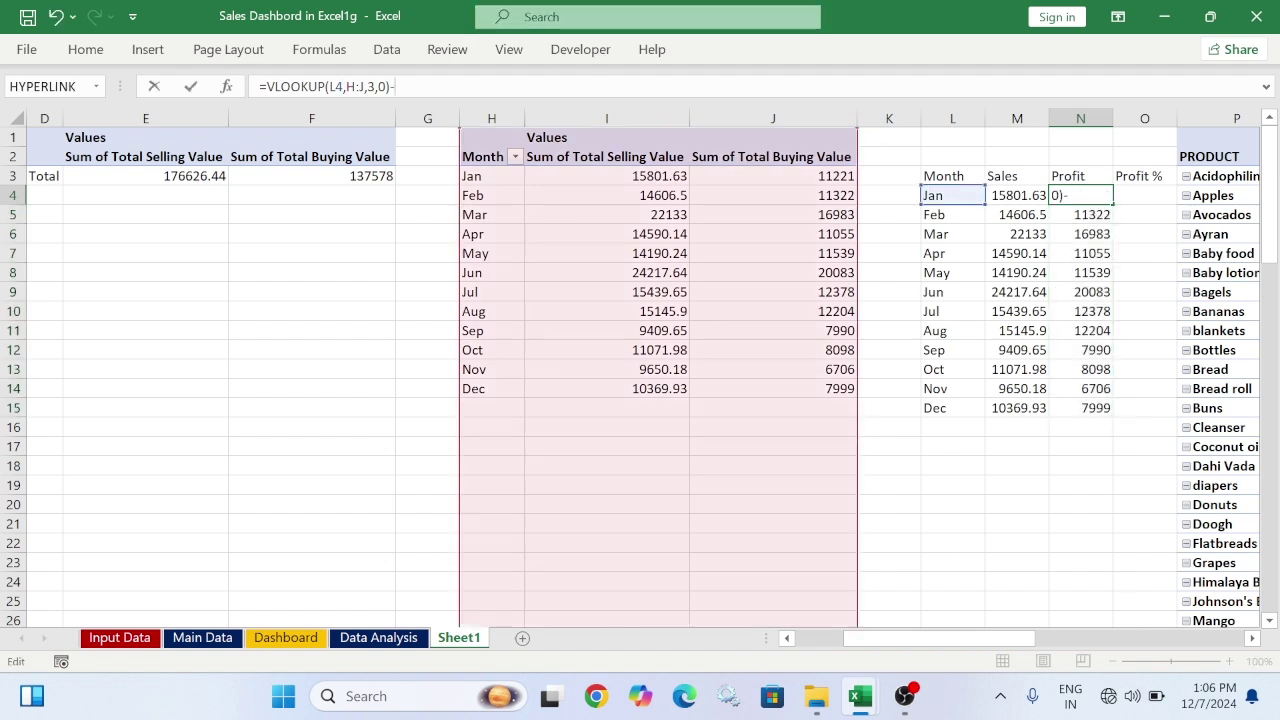
type("-")
key("ctrl+v")
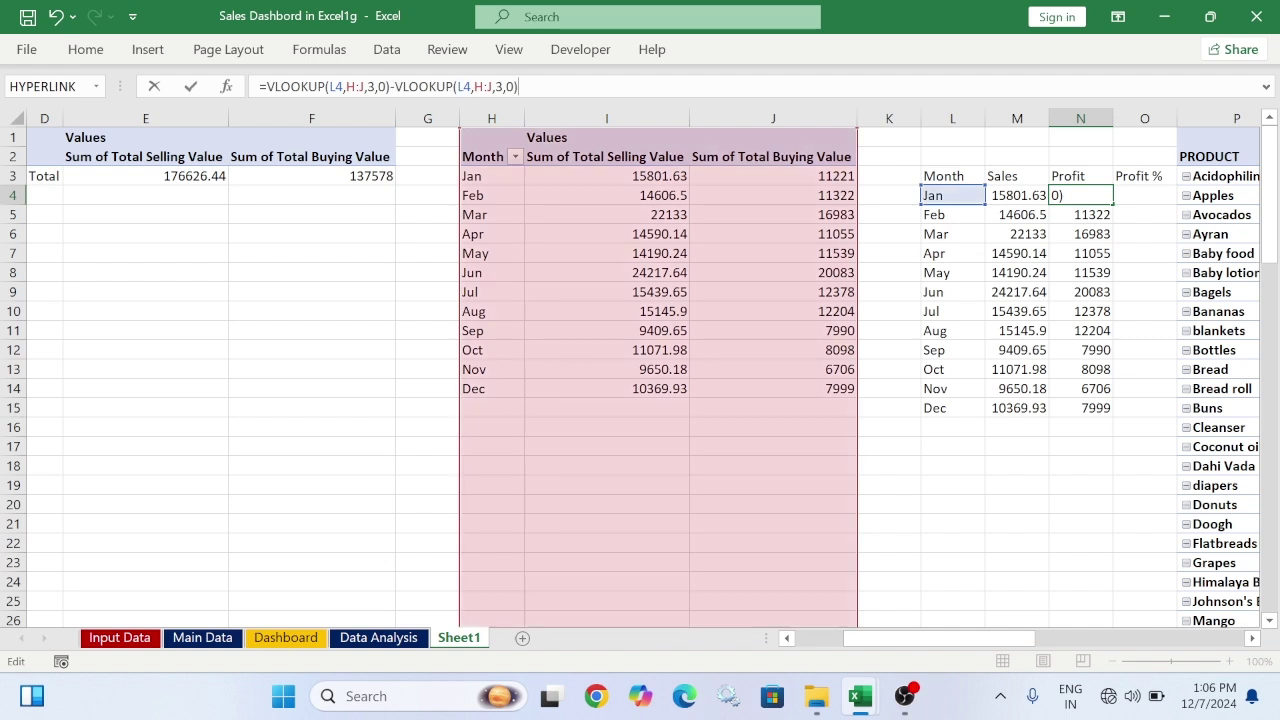
left_click(375, 87)
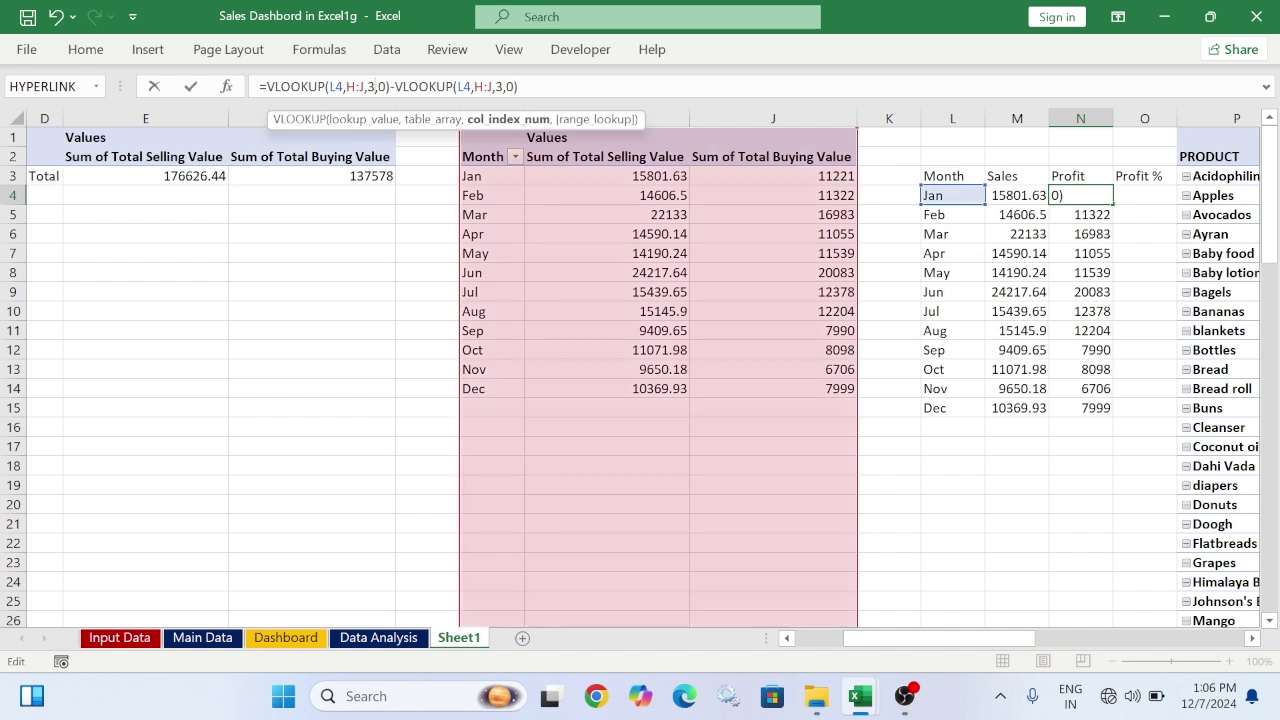
key("BackSpace")
type("2")
key("Return")
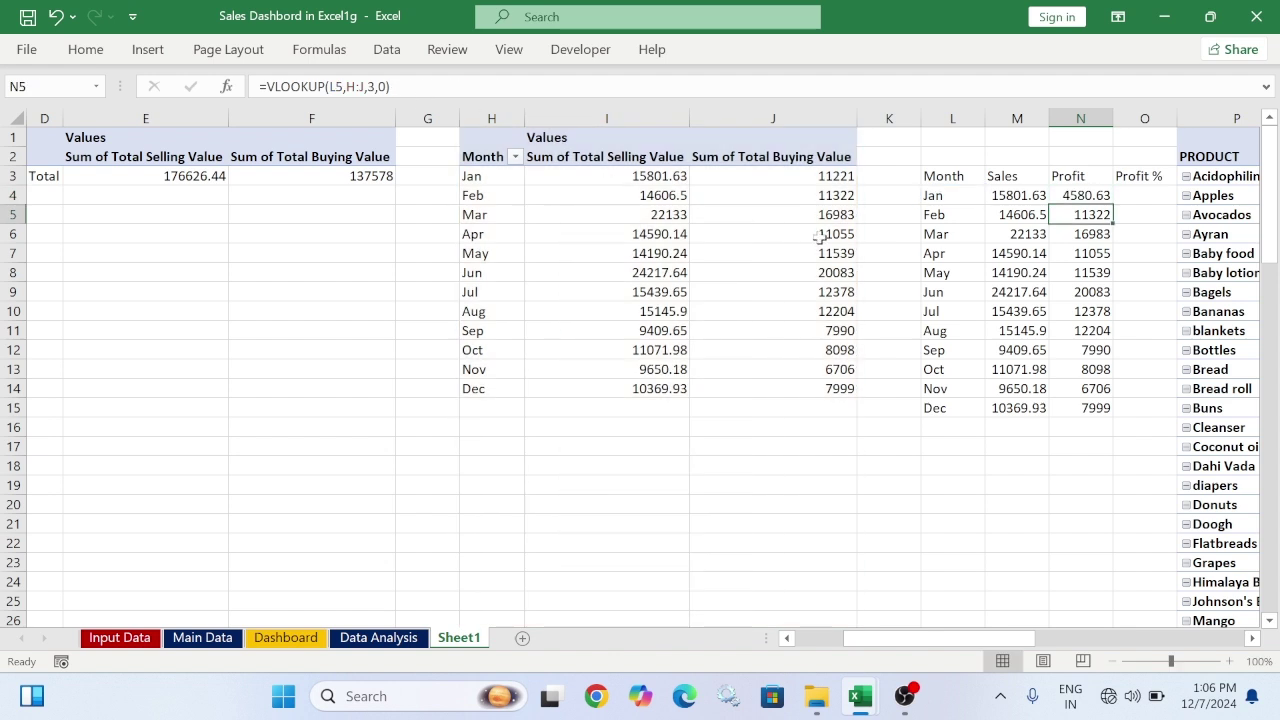
left_click(1085, 197)
double_click(1112, 204)
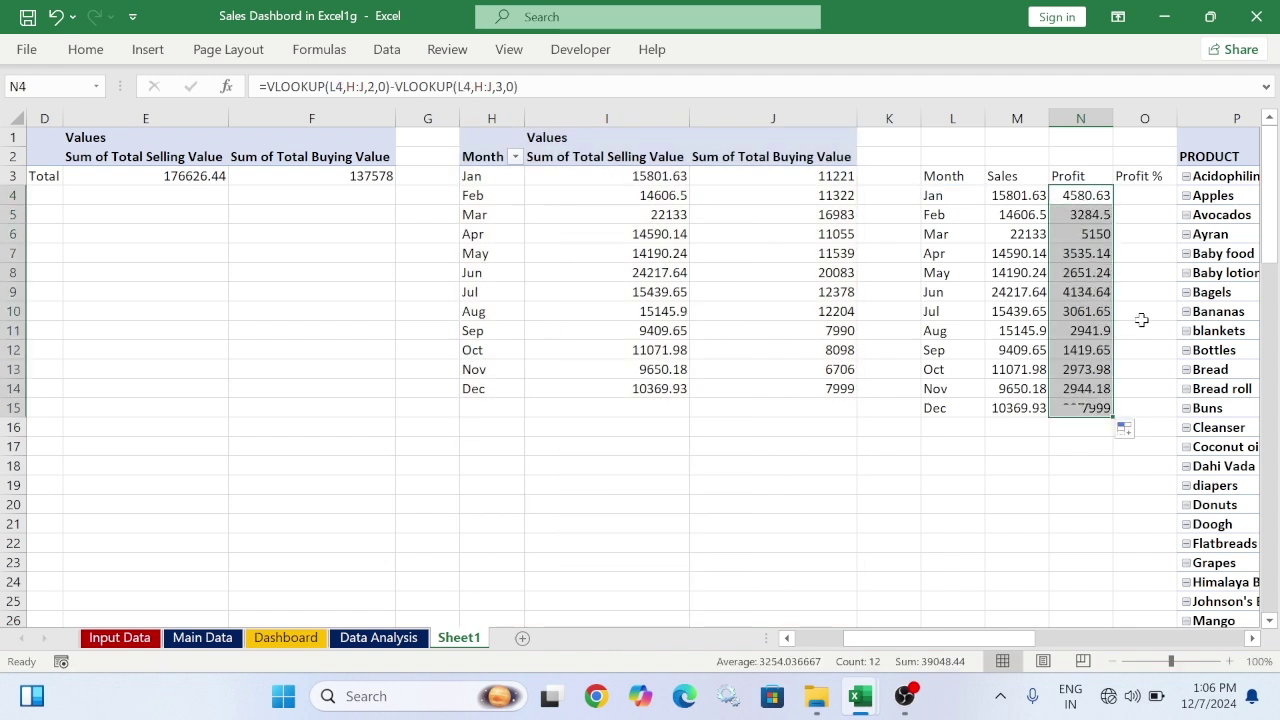
Enter a Profit % formula in O4 that divides N4 by a VLOOKUP of L4 in columns H:J
left_click(1153, 194)
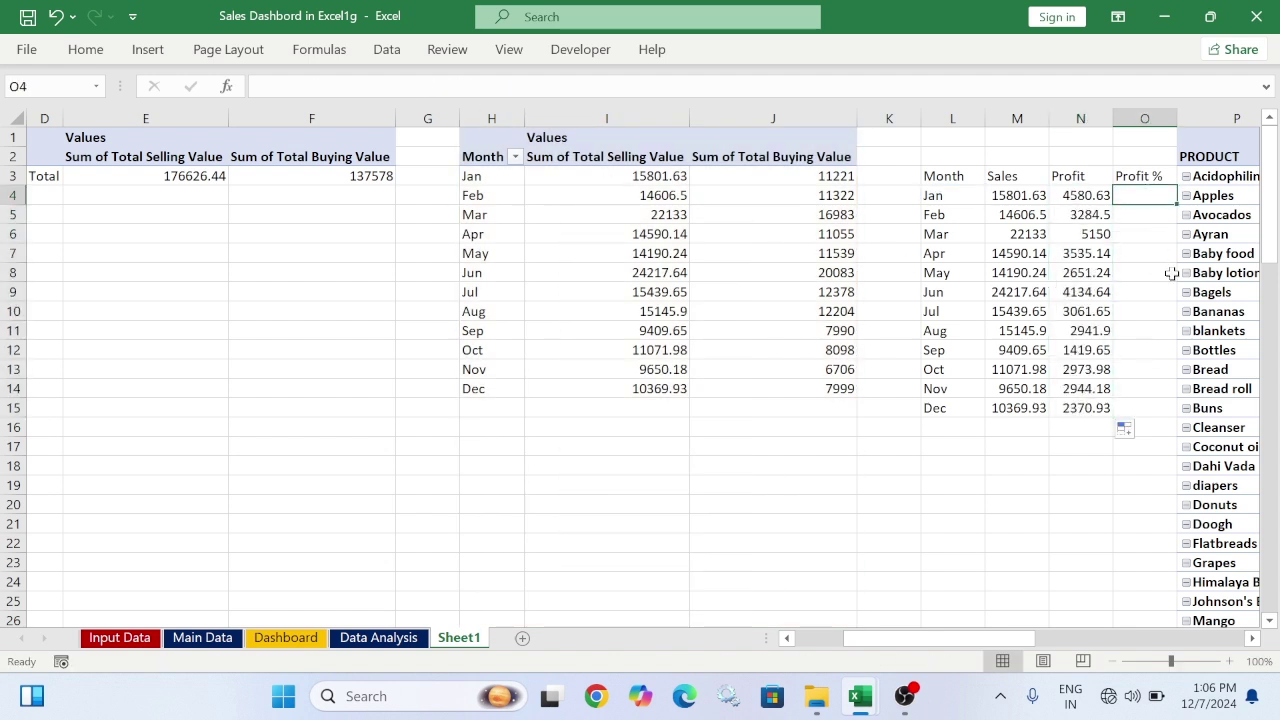
type("=")
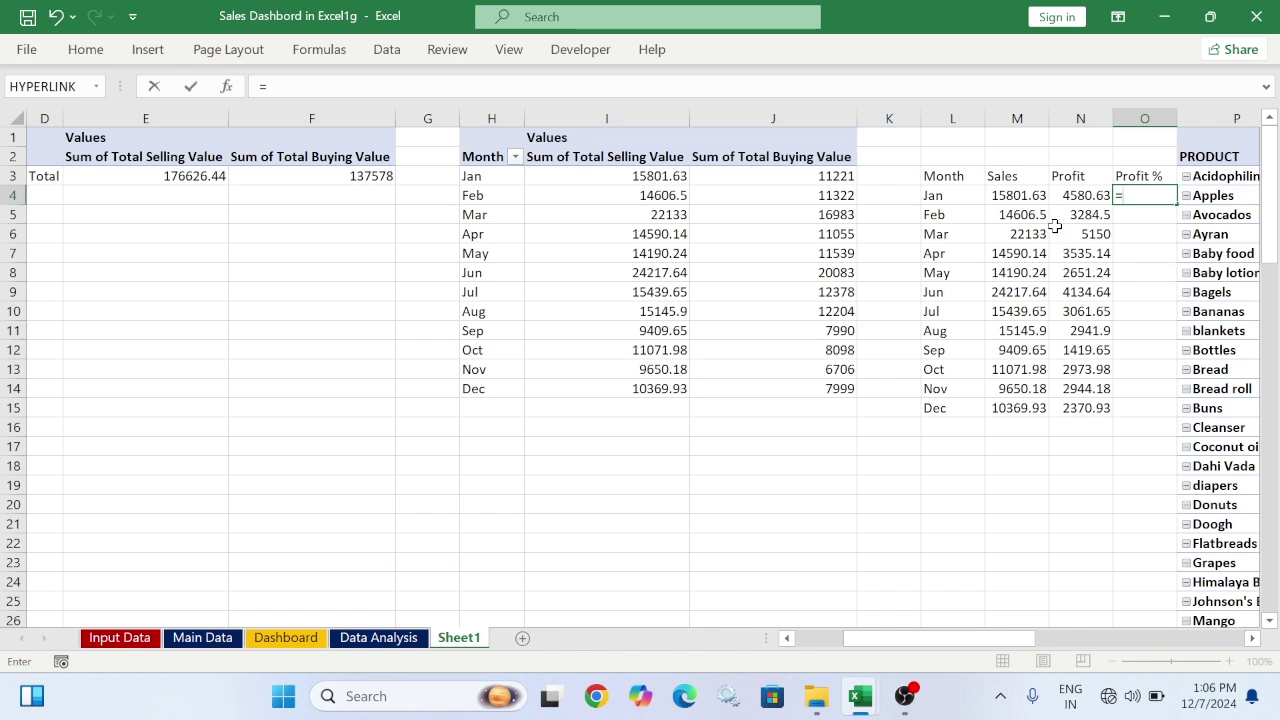
left_click(1076, 197)
type("/")
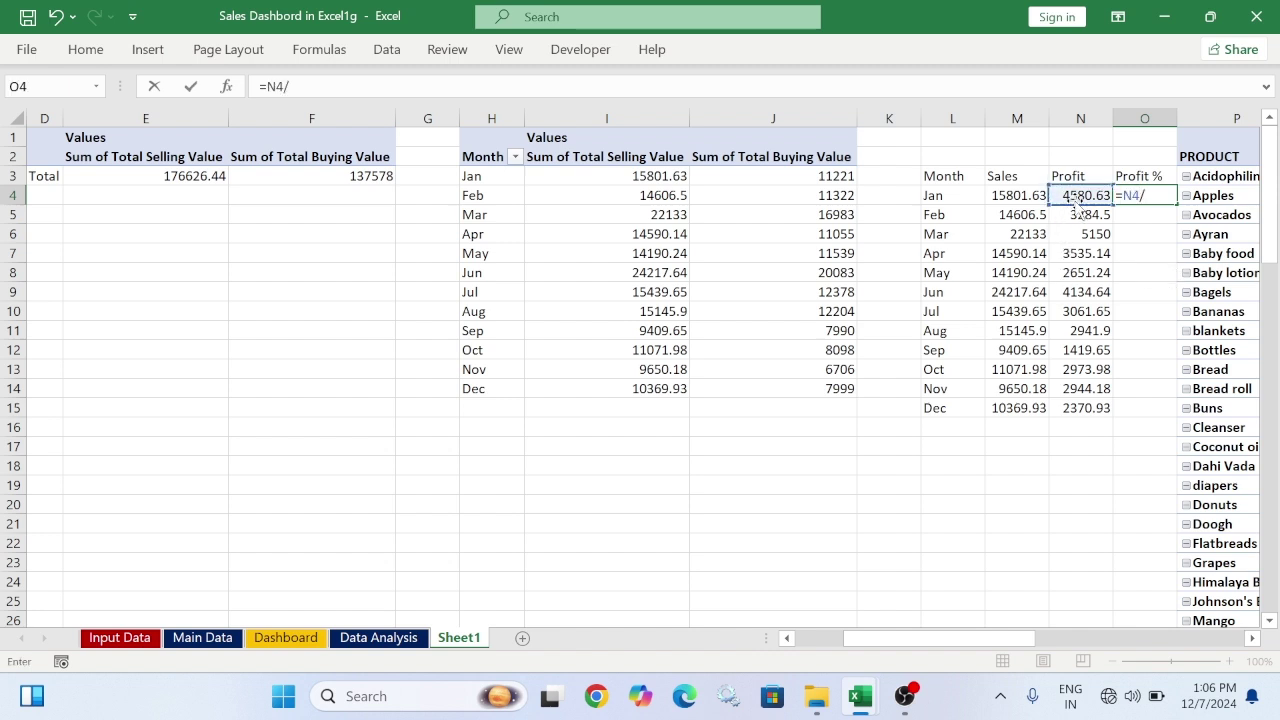
type("vl")
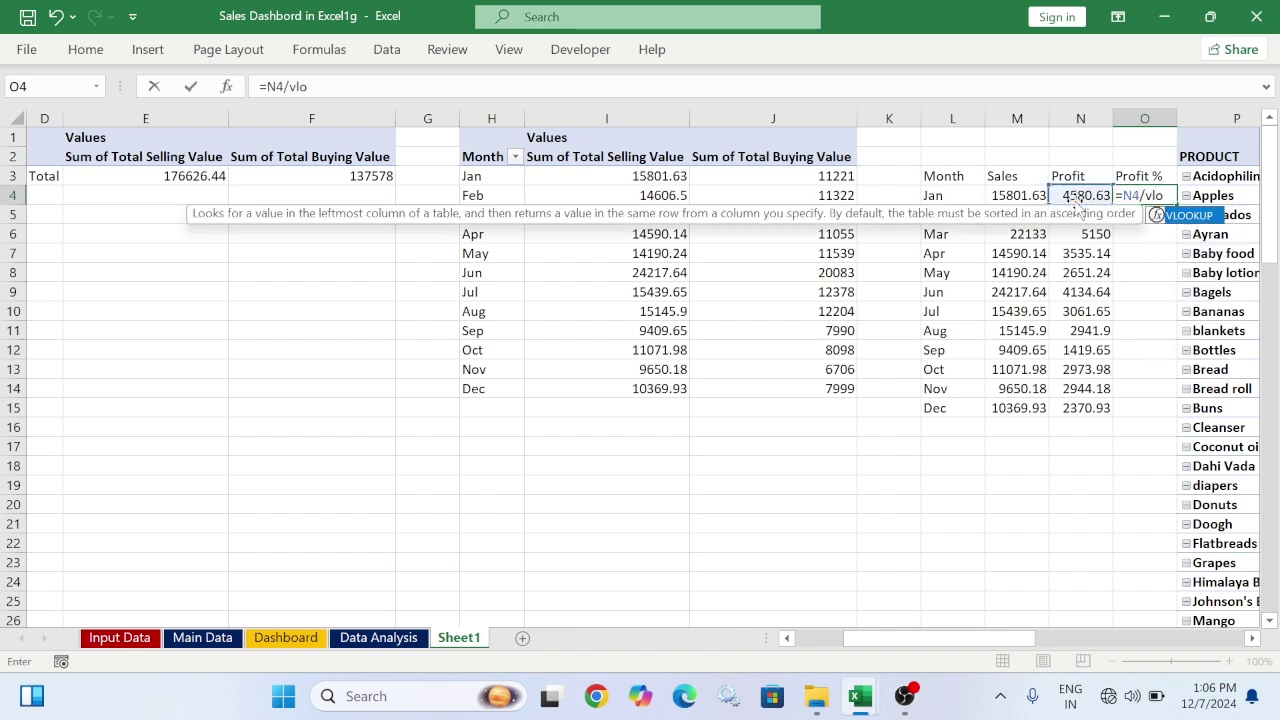
type("o")
key("Tab")
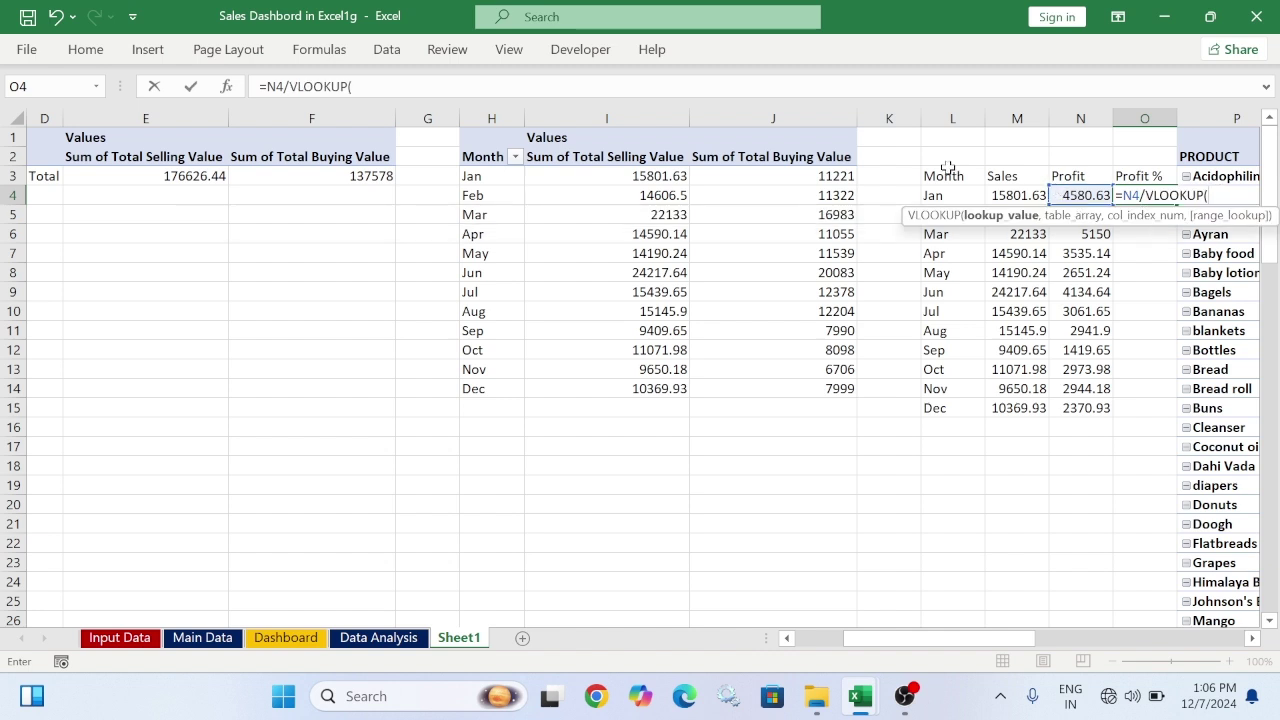
left_click(932, 195)
type(",")
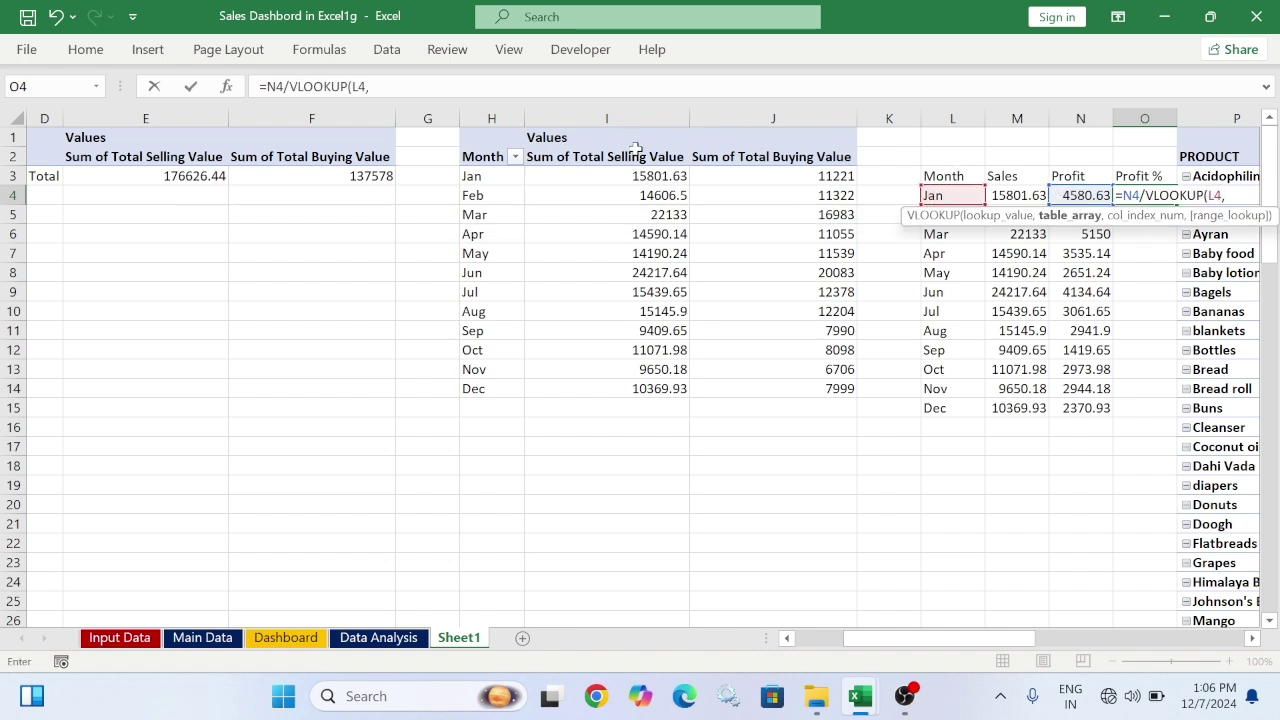
left_click_drag(509, 117, 816, 97)
type(",")
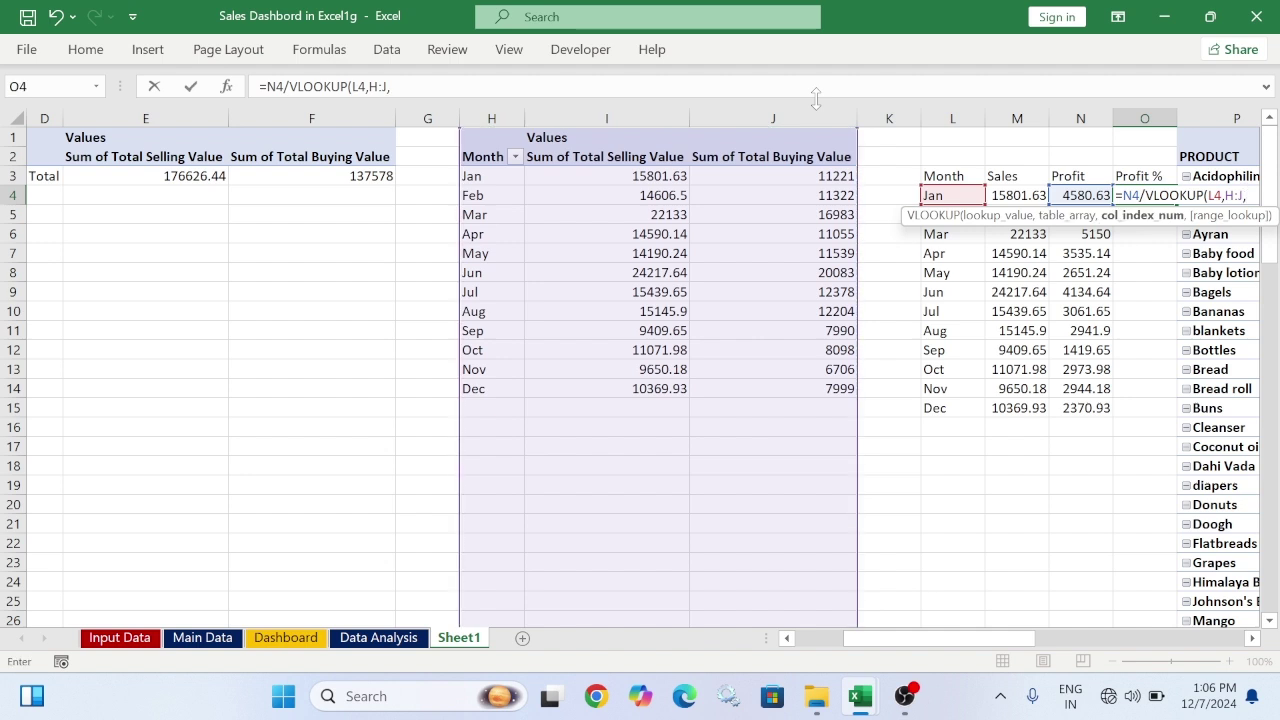
Complete January's Profit % formula as =N4/VLOOKUP(L4,H:J,2,0) and fill it down through December
type("2,0")
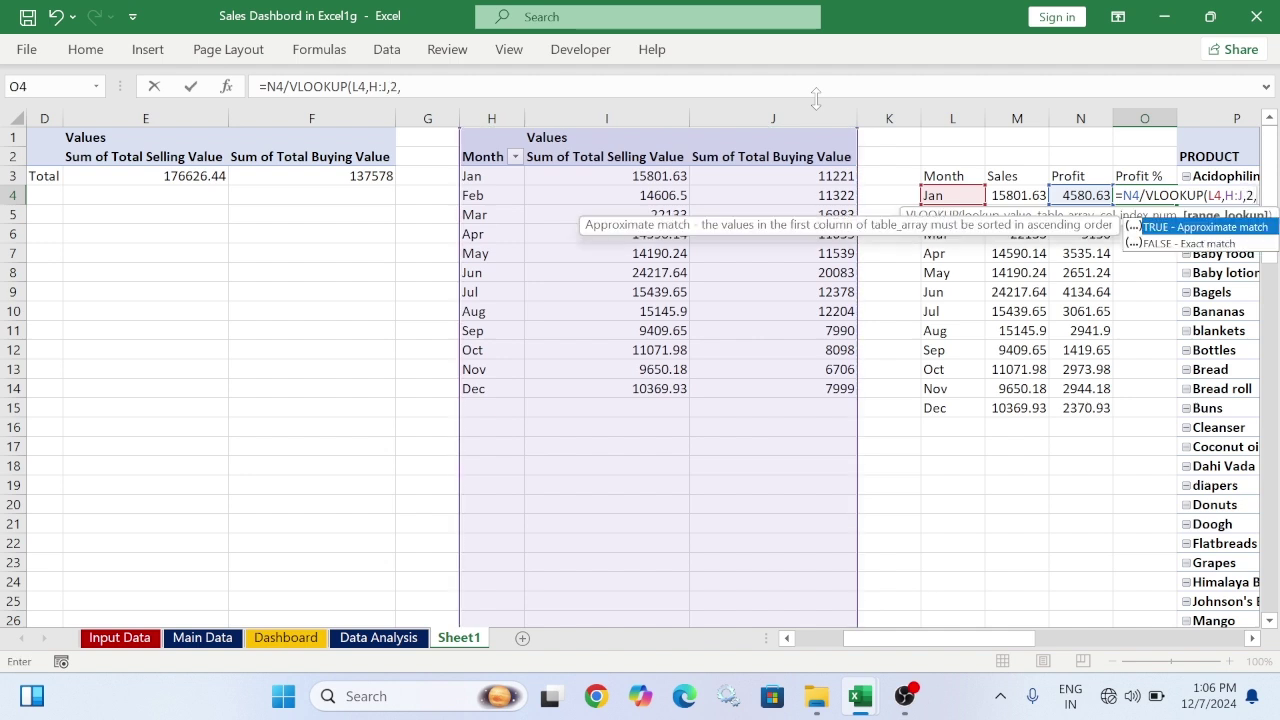
key("Return")
left_click(633, 411)
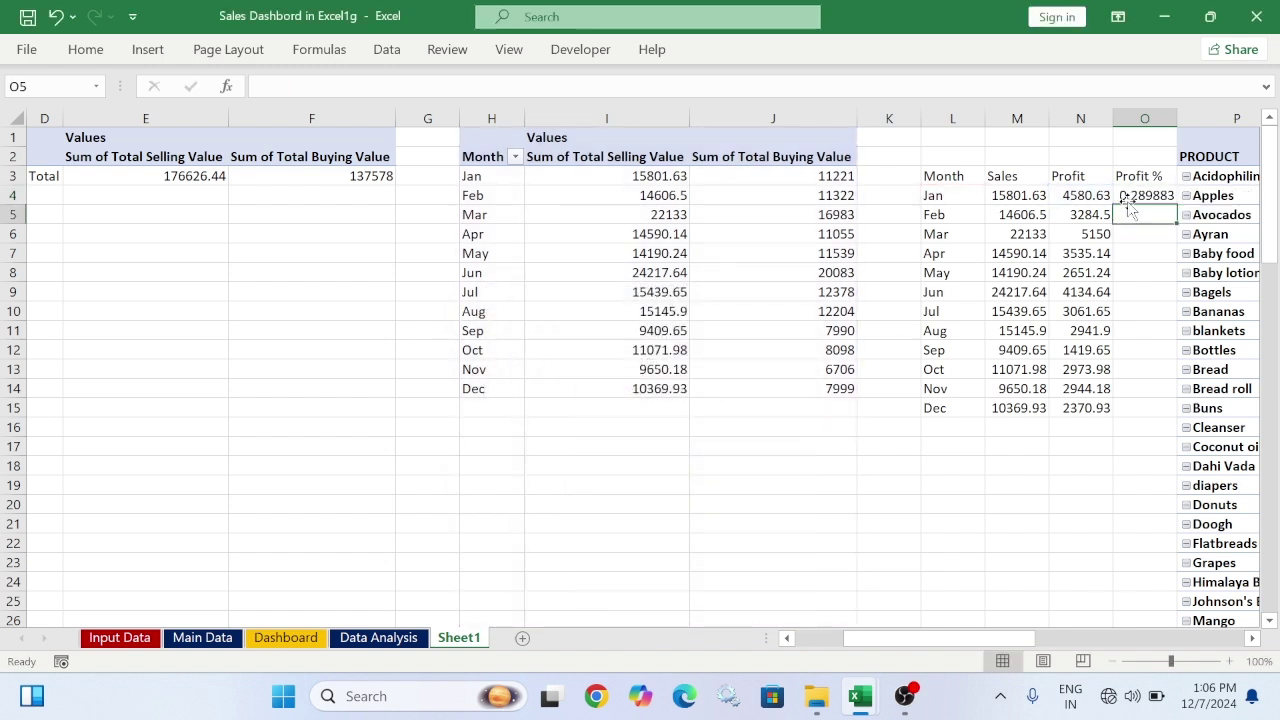
left_click(1160, 199)
double_click(1175, 204)
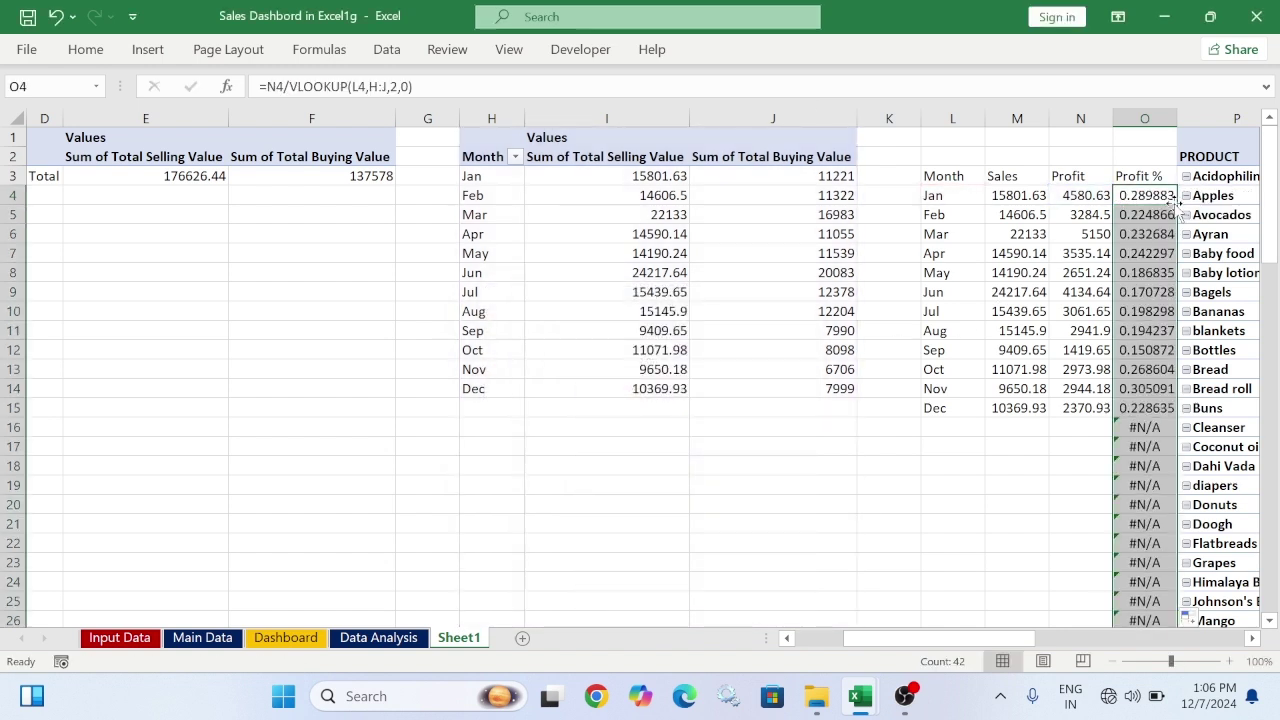
key("ctrl+z")
left_click_drag(1175, 204, 1175, 412)
Format the Profit % values from January to December as percentages
left_click(85, 49)
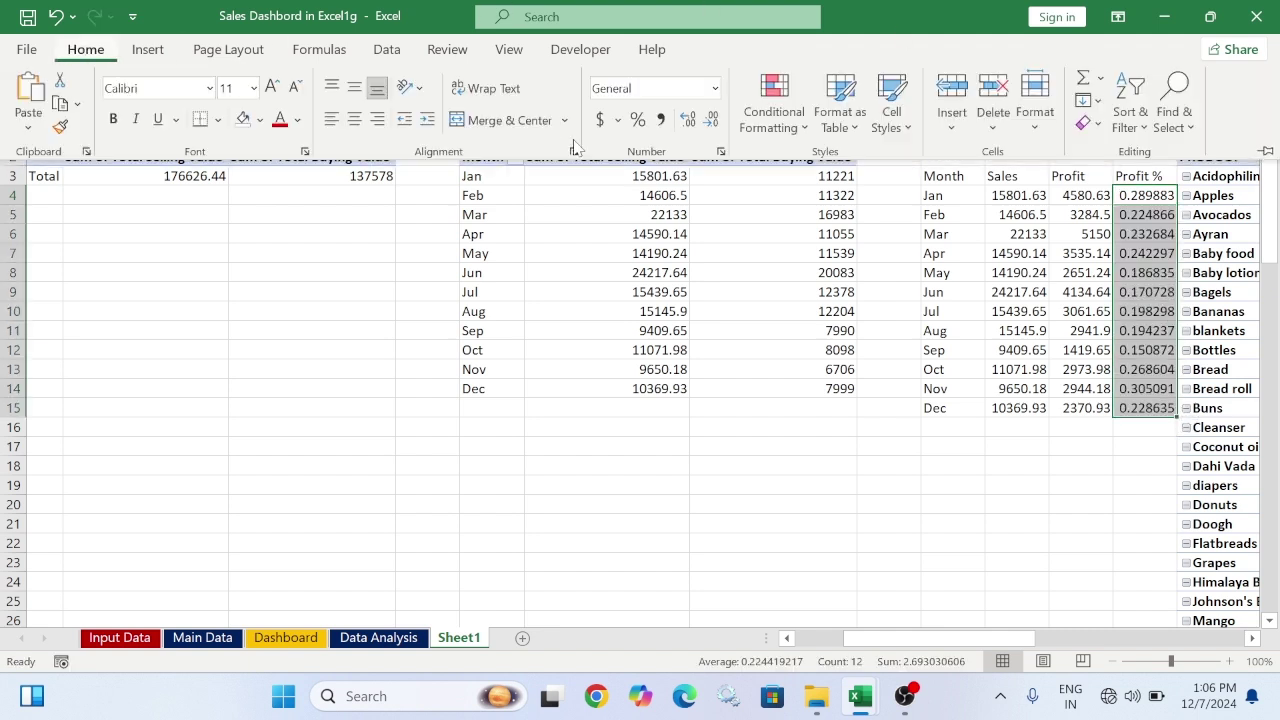
left_click(637, 119)
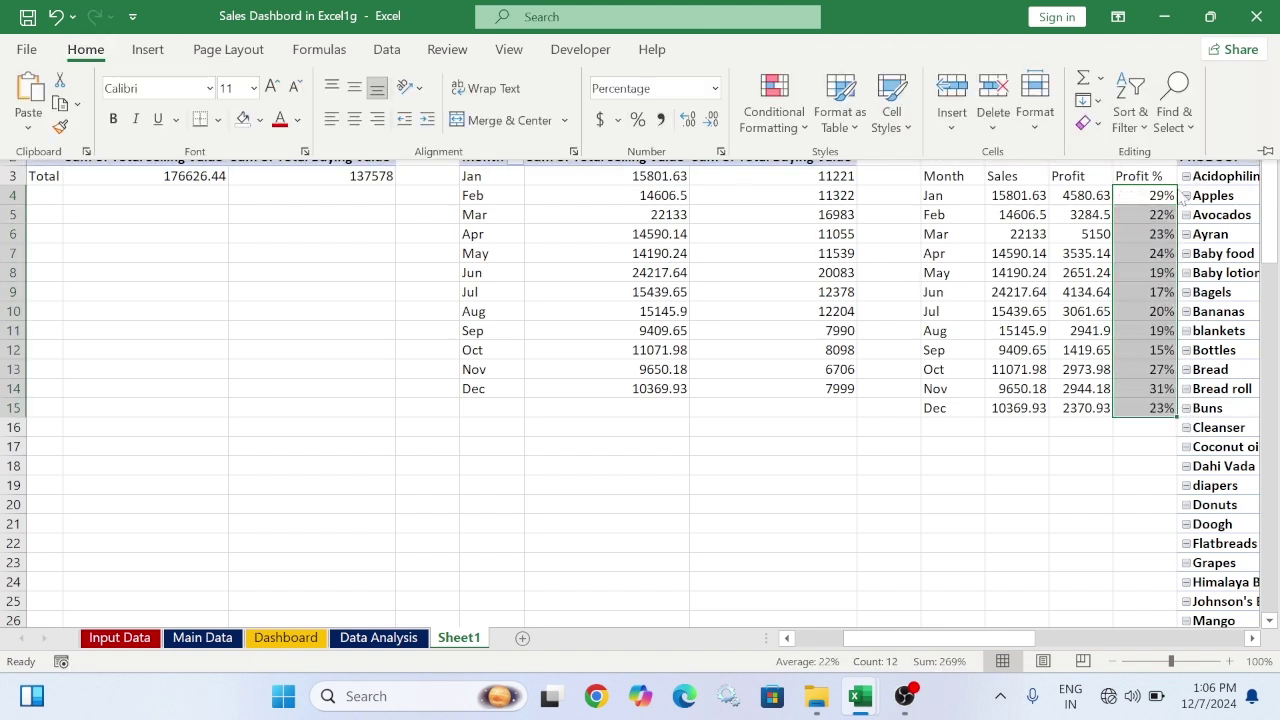
left_click(1100, 565)
Insert an empty column between the Profit % column and the product pivot table
right_click(1198, 120)
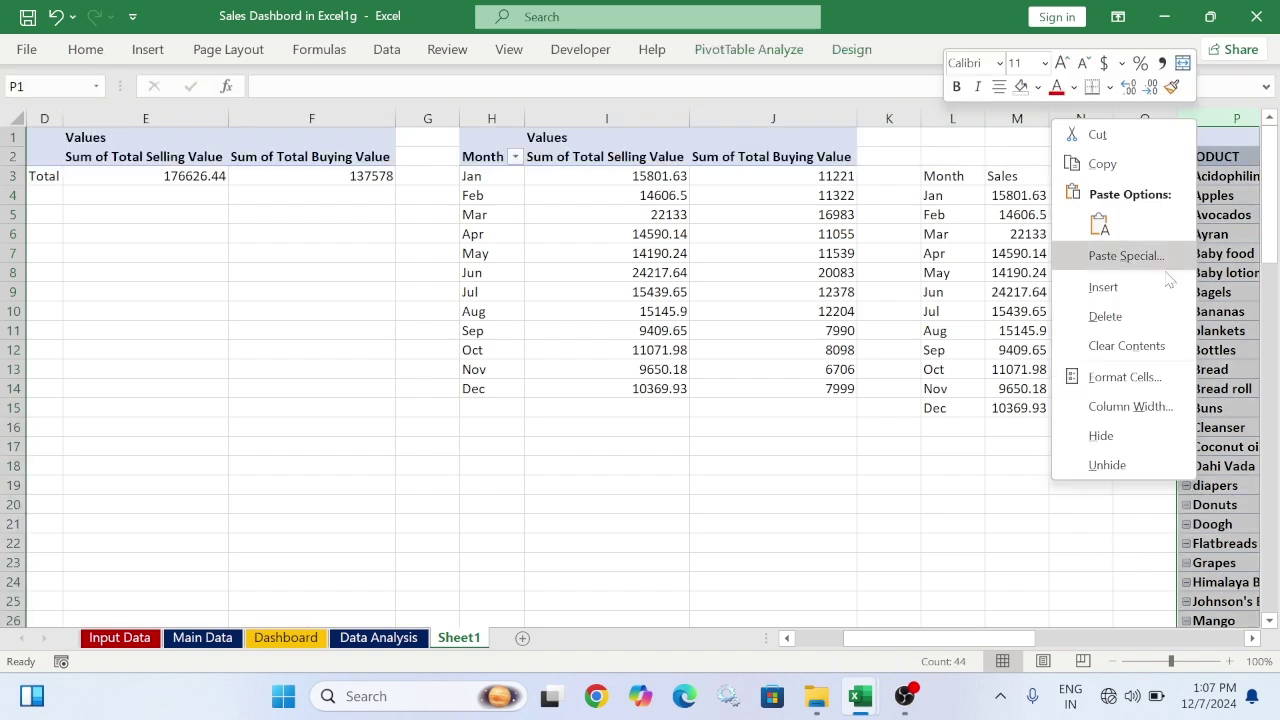
left_click(1130, 290)
left_click(712, 447)
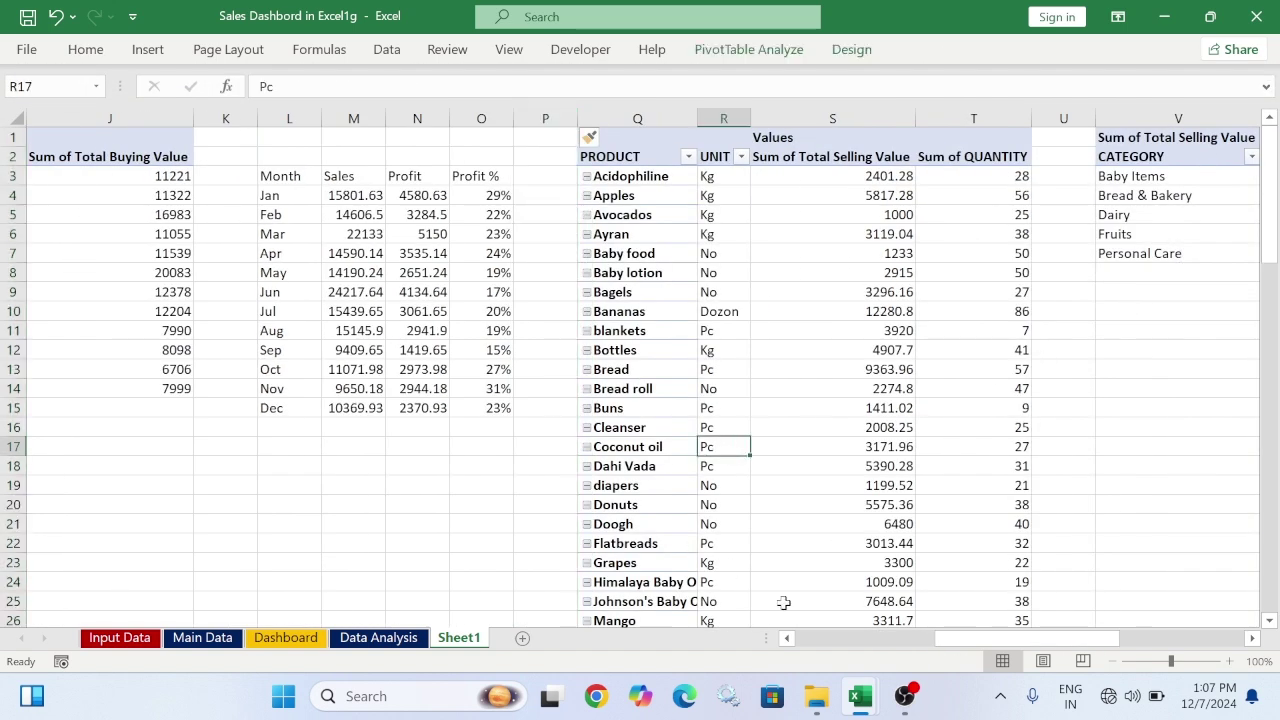
Insert a clustered column chart from the Month, Sales and Profit data in L3:N15
left_click_drag(976, 639, 906, 652)
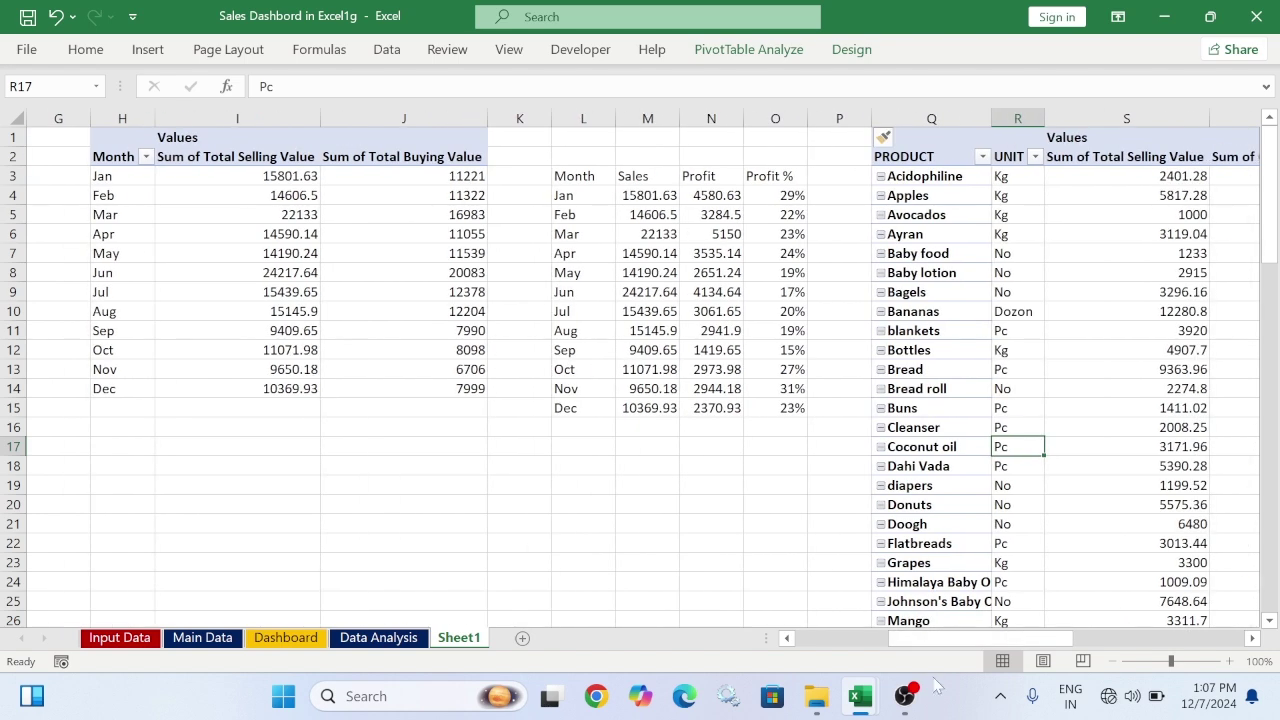
left_click_drag(561, 176, 697, 410)
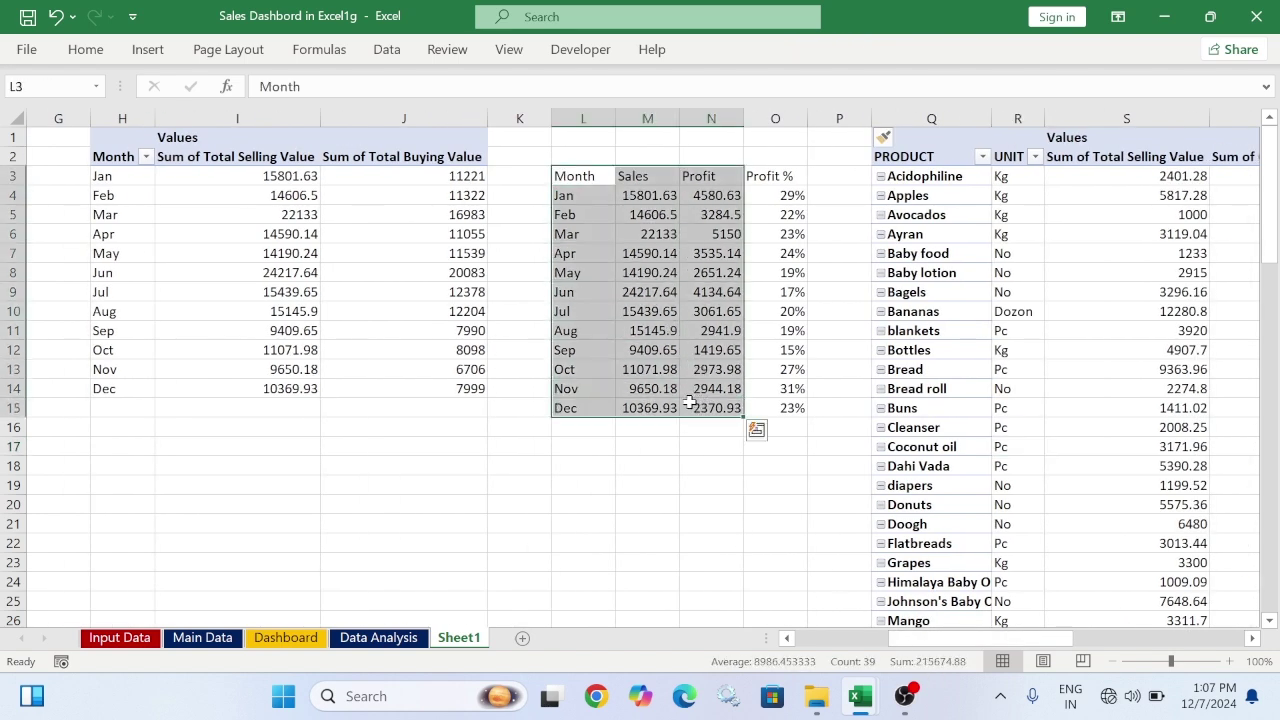
left_click(147, 49)
left_click(717, 150)
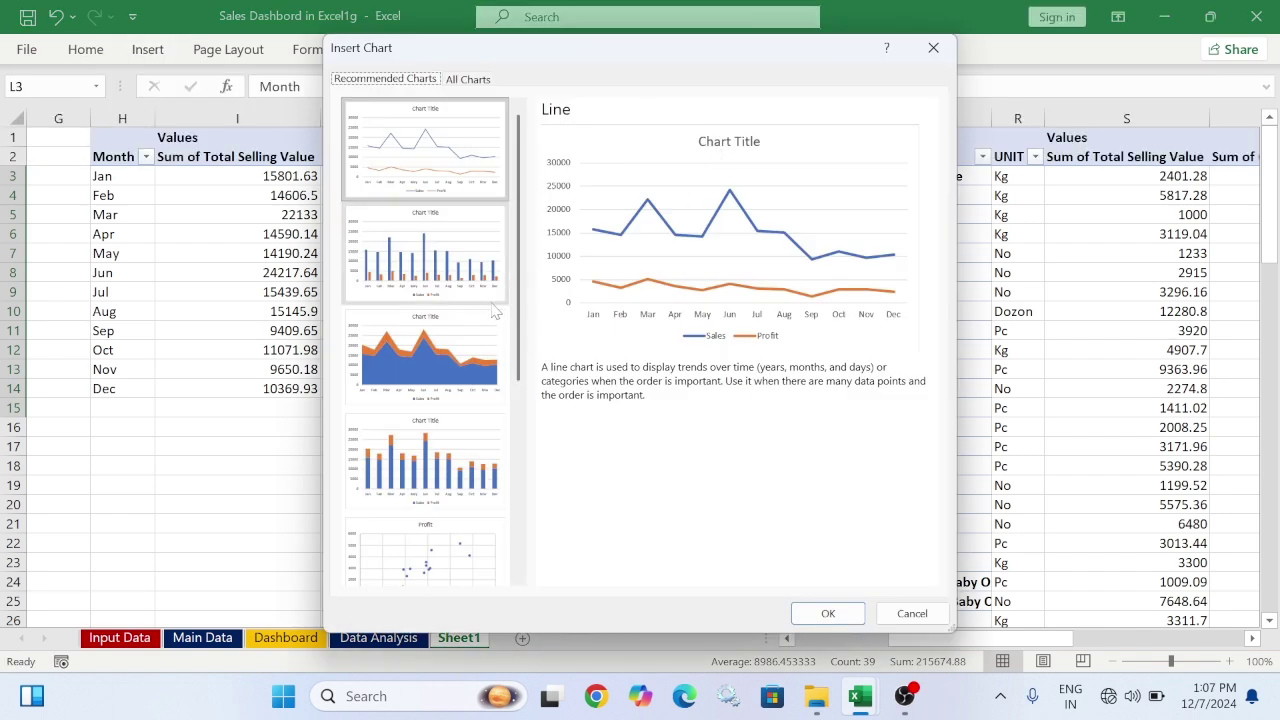
left_click(453, 290)
left_click(826, 612)
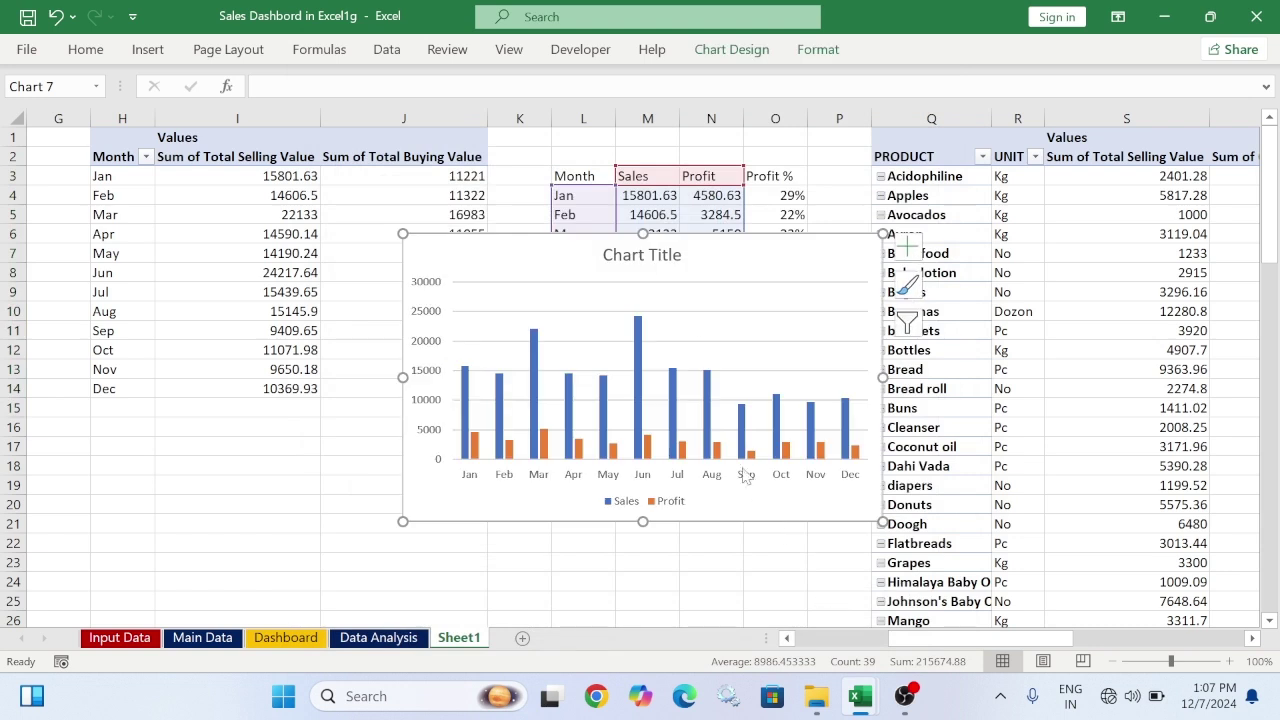
Remove the title, gridlines and legend from the monthly sales and profit chart
left_click(909, 250)
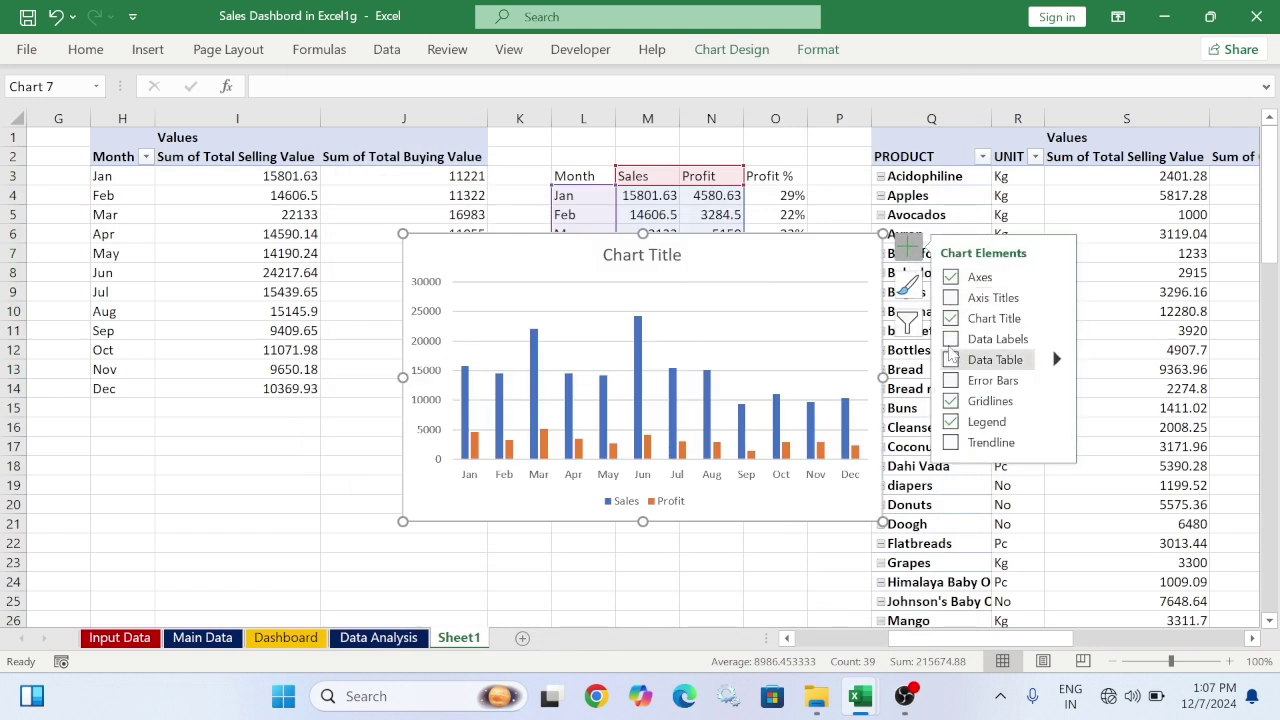
left_click(951, 421)
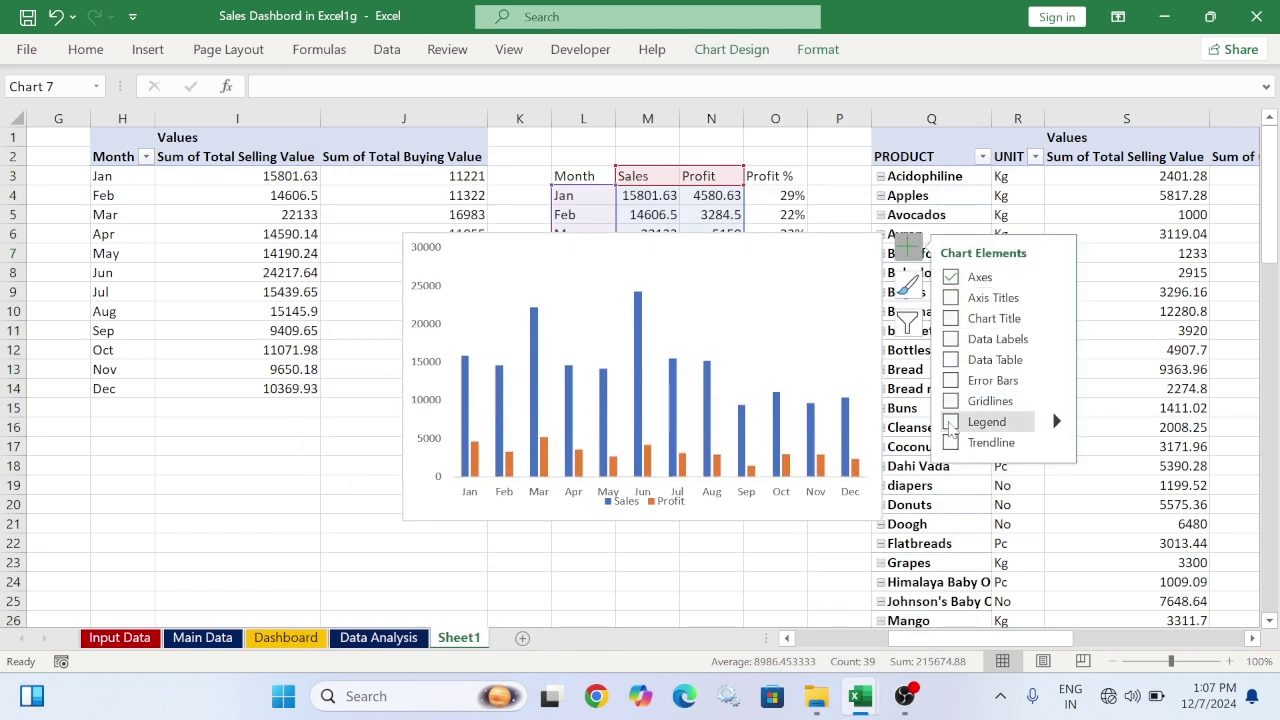
Set the column series' gap width to 50% and series overlap to 100%
left_click(638, 297)
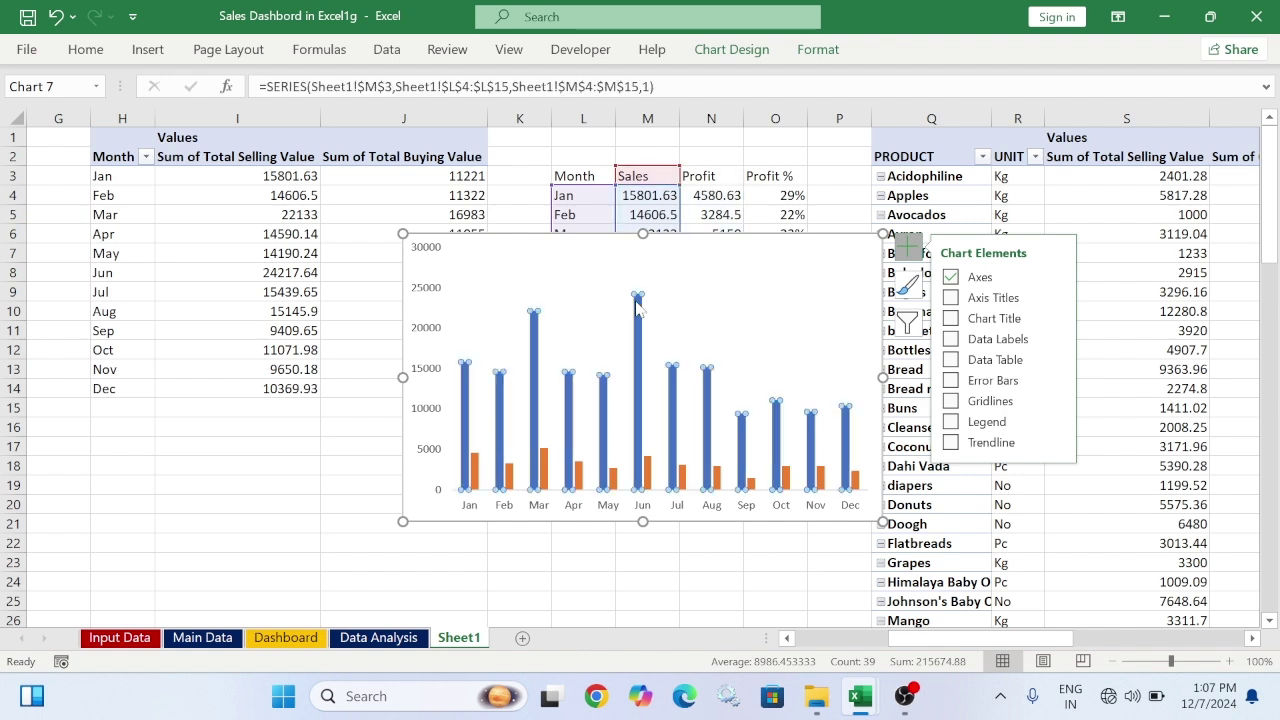
right_click(638, 297)
left_click(727, 526)
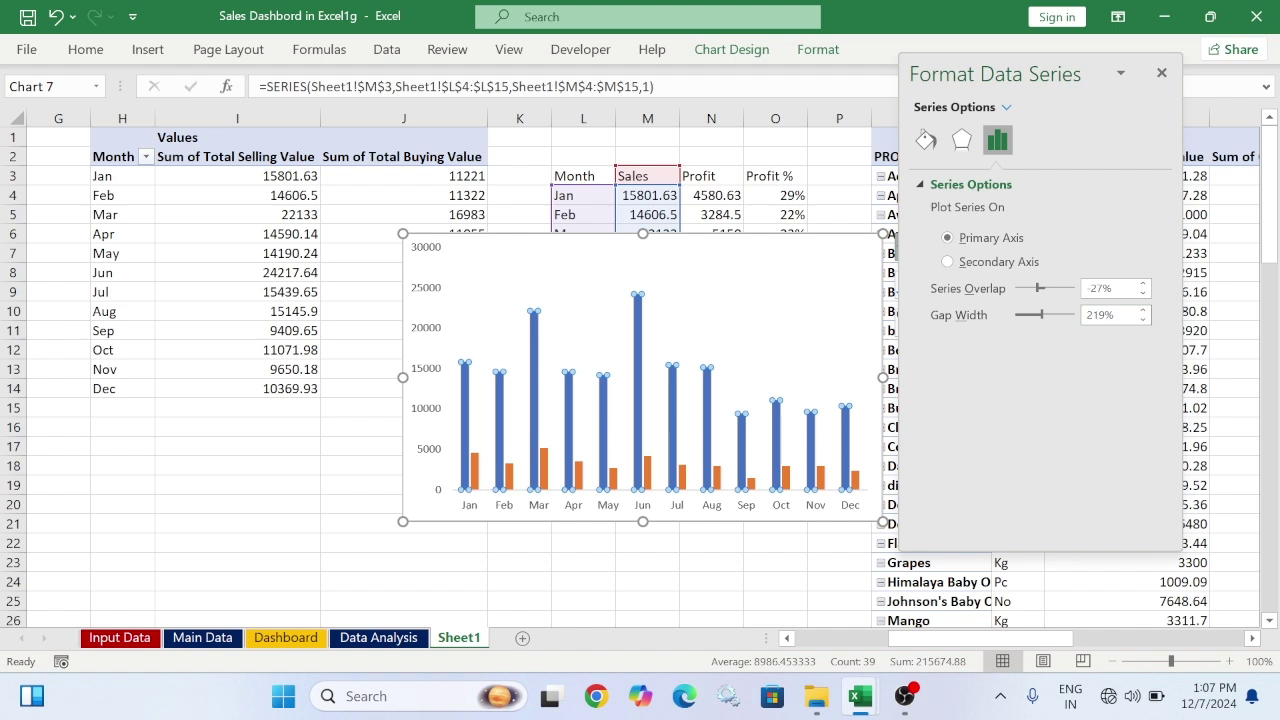
type("50")
key("Return")
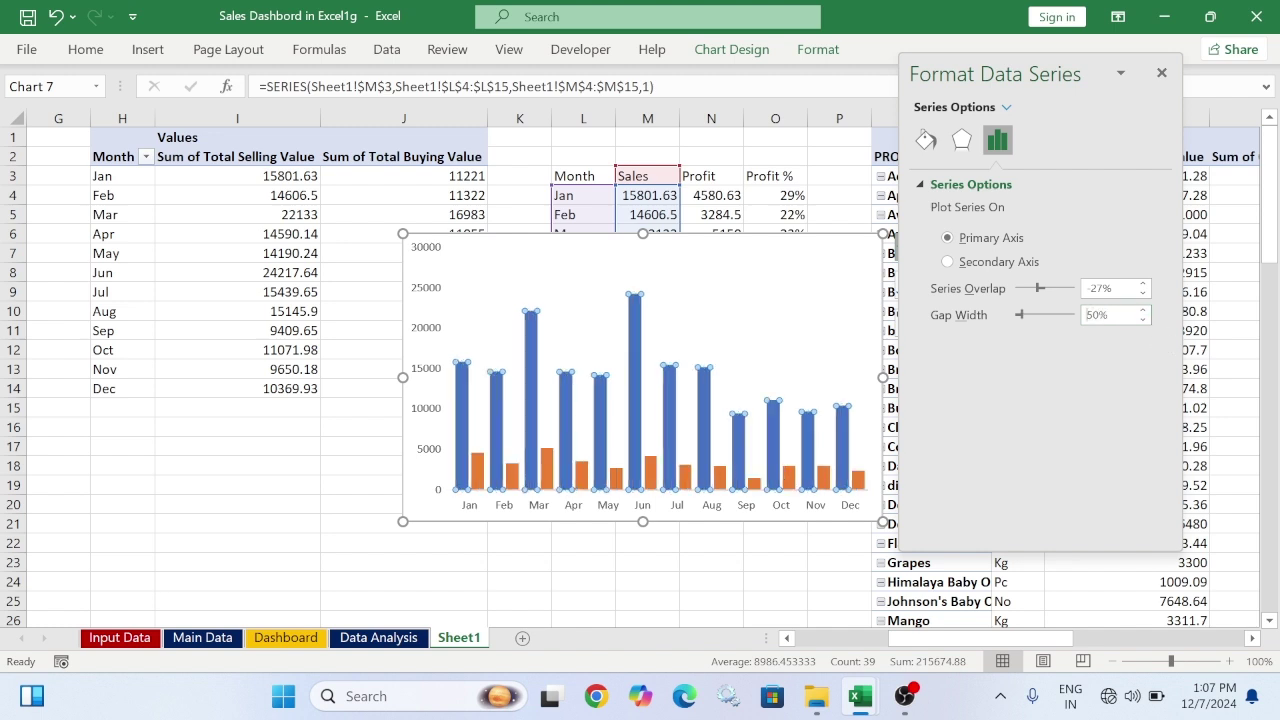
left_click_drag(1113, 289, 1086, 289)
type("100")
key("Return")
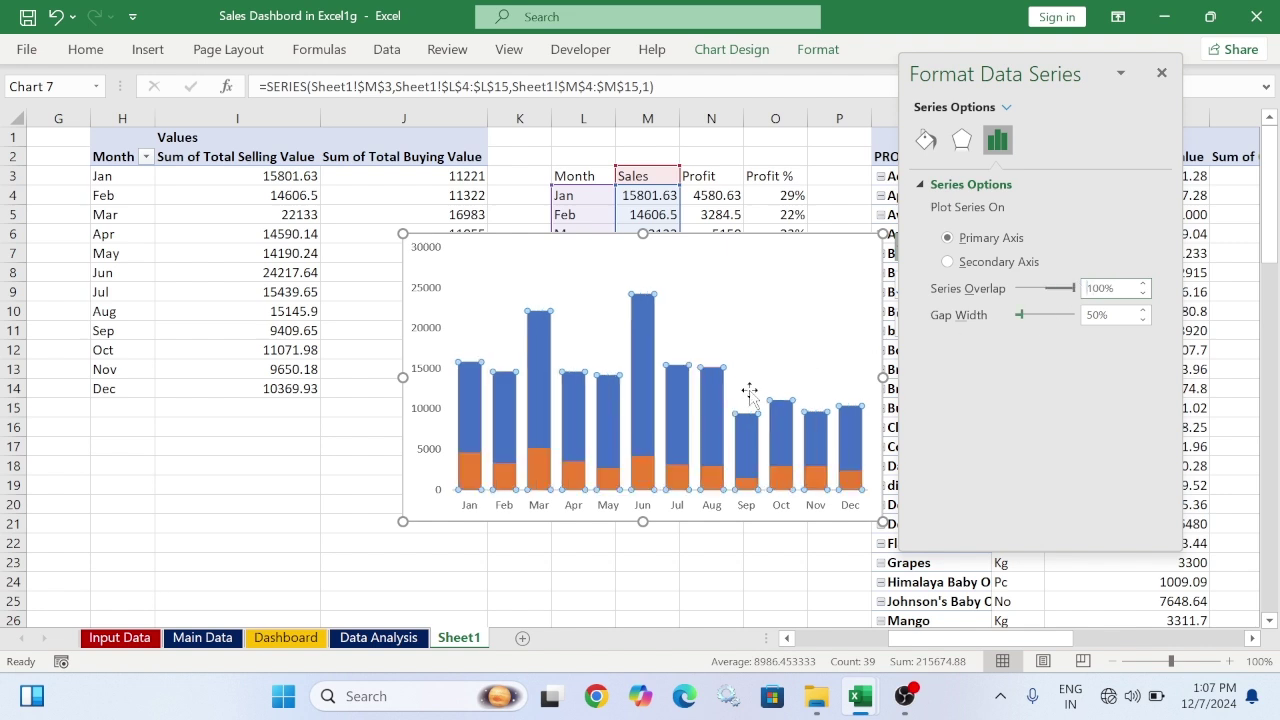
Add data labels to the Sales series
right_click(651, 363)
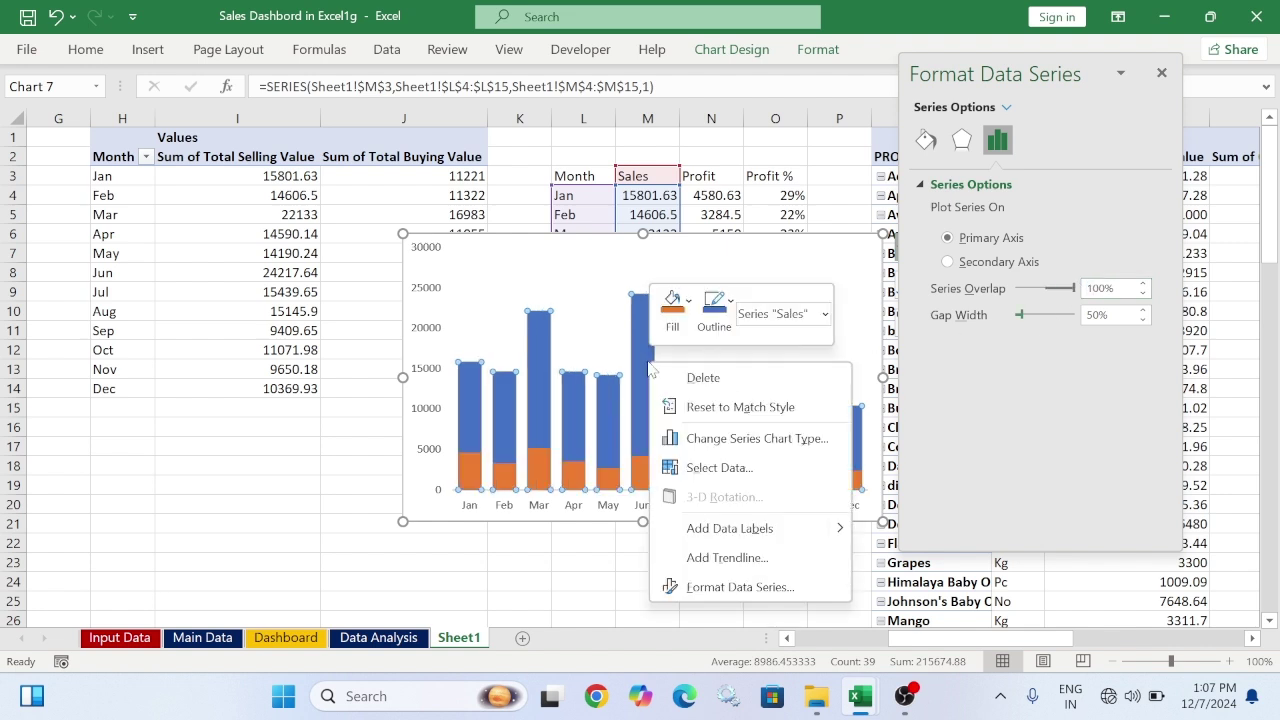
left_click(729, 528)
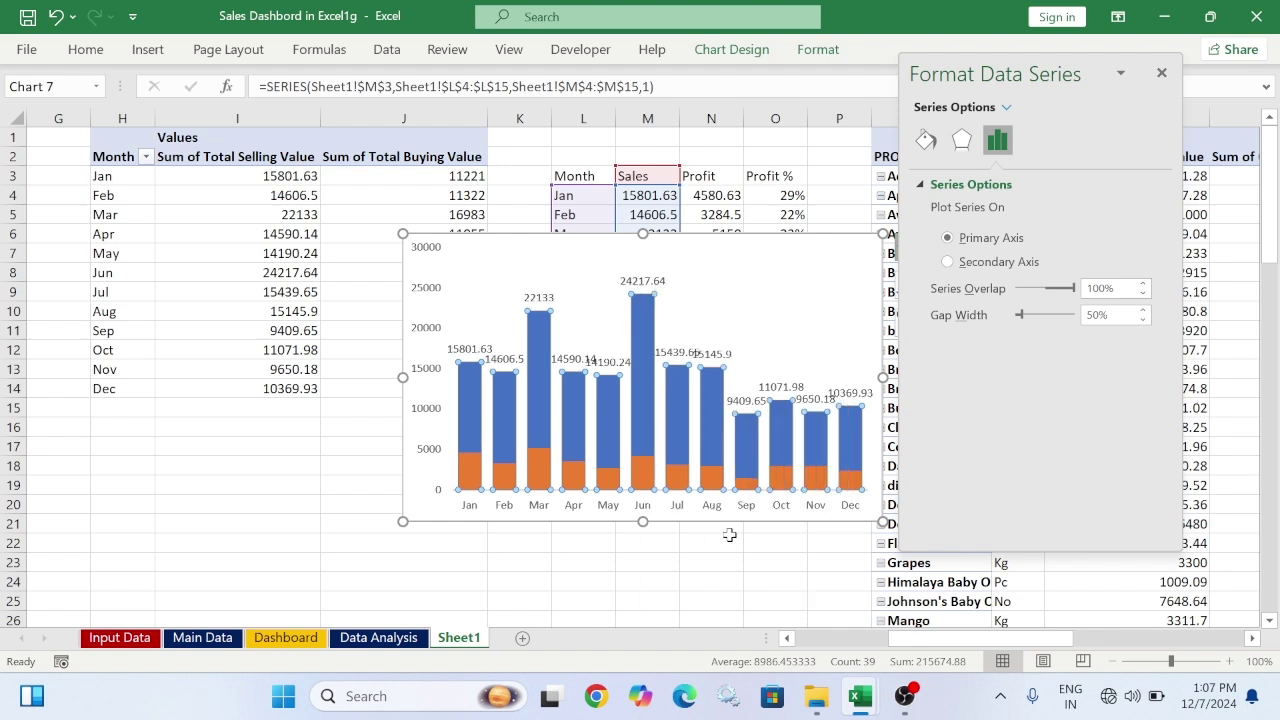
right_click(646, 286)
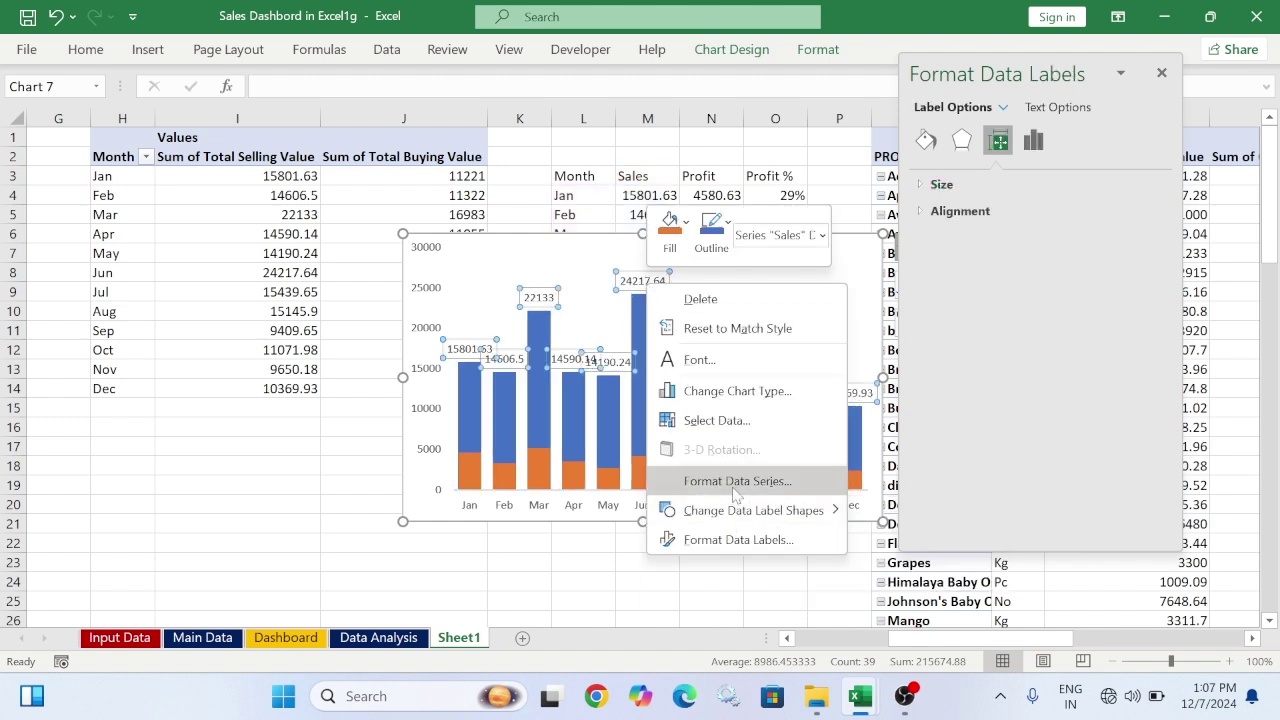
left_click(738, 539)
left_click(1004, 230)
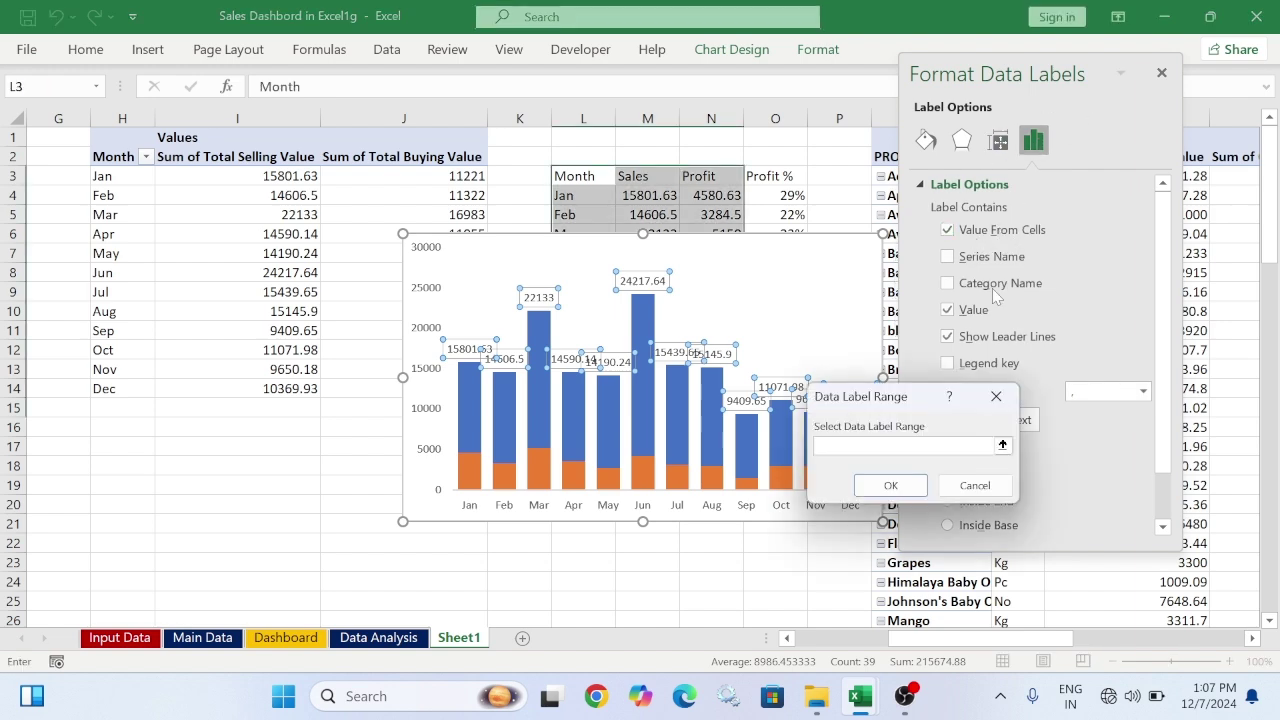
left_click_drag(1100, 85, 355, 240)
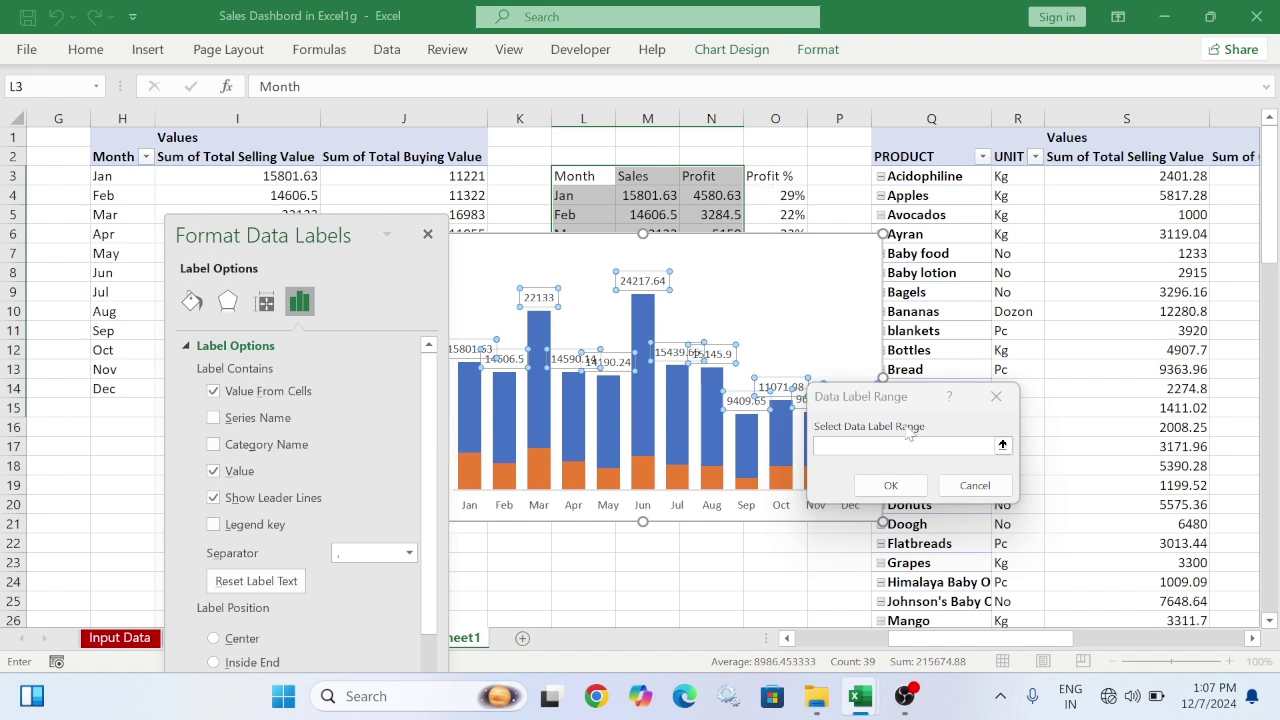
left_click(1002, 445)
left_click_drag(907, 417, 1075, 293)
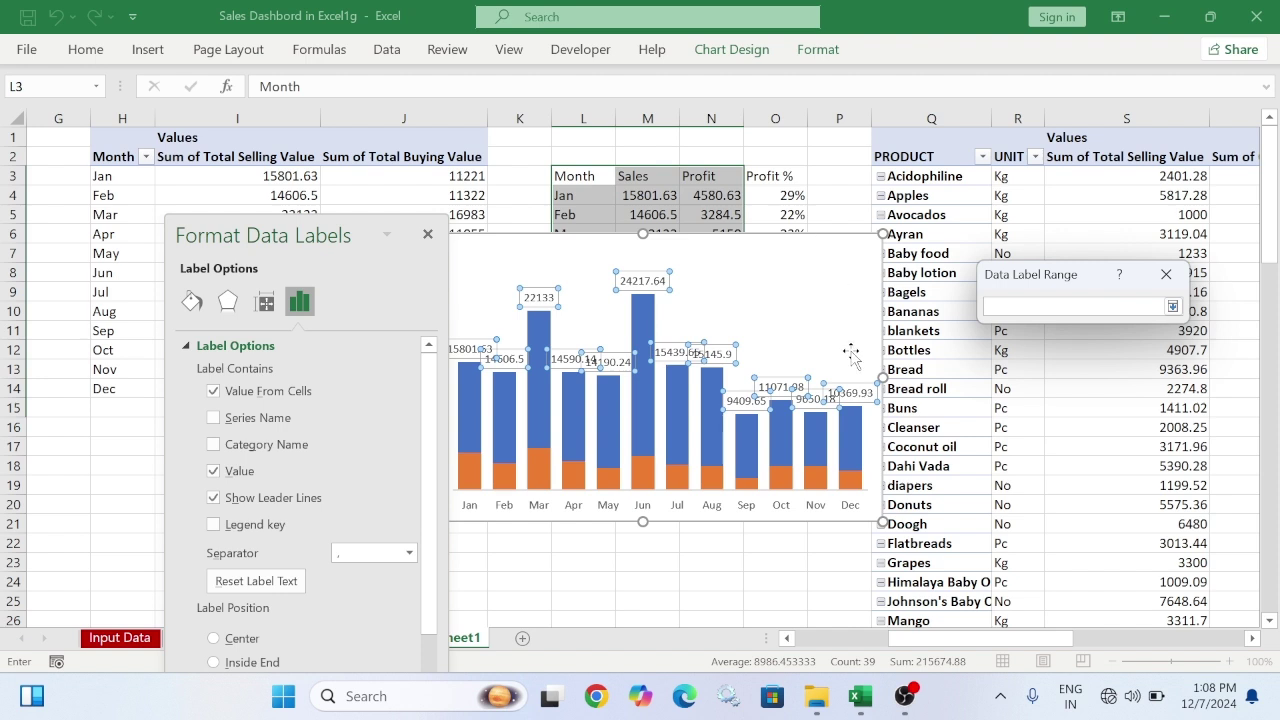
left_click_drag(796, 195, 800, 447)
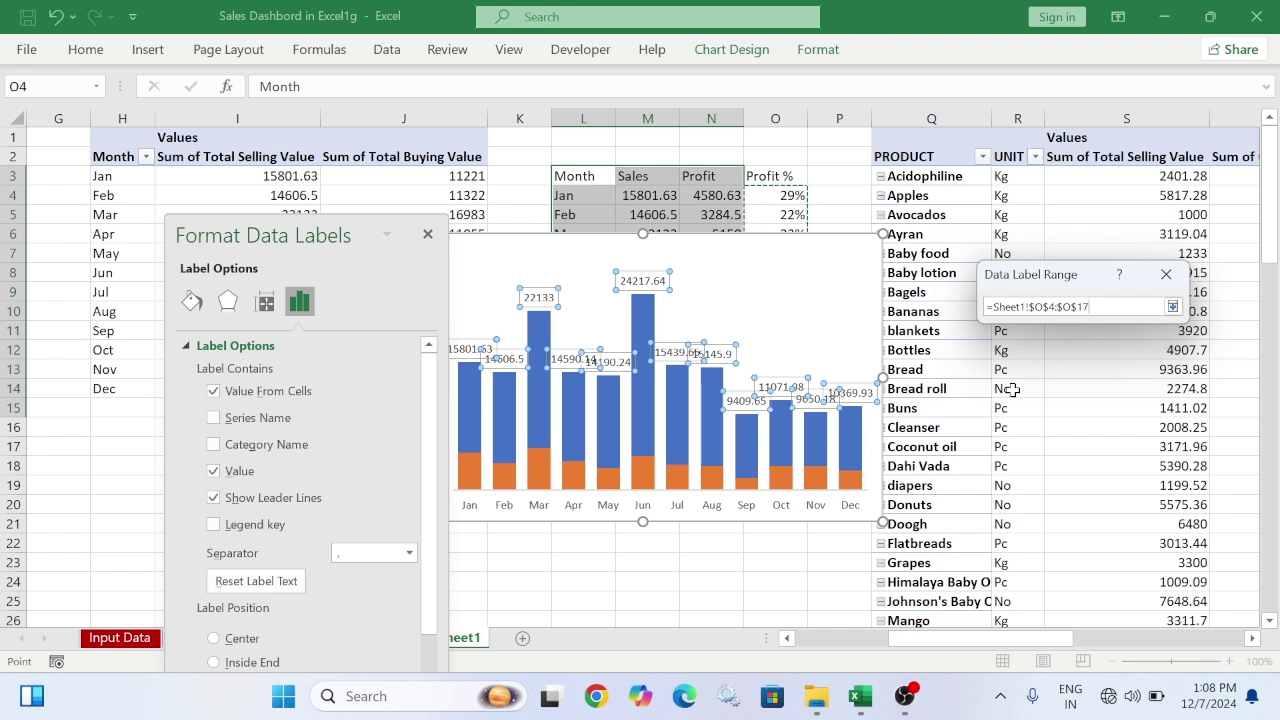
left_click(1172, 306)
left_click(1143, 364)
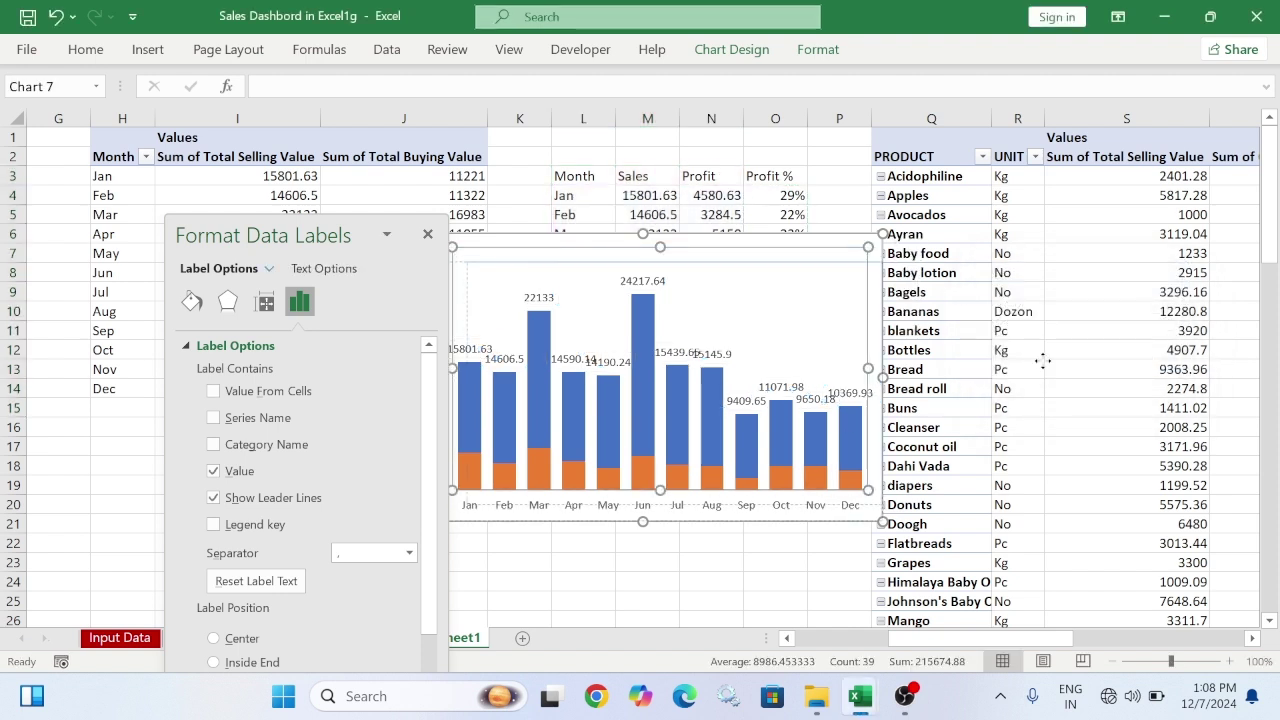
Move the chart below the monthly table and make the Sales data labels include the Profit % cells O4:O15
left_click_drag(800, 251, 813, 466)
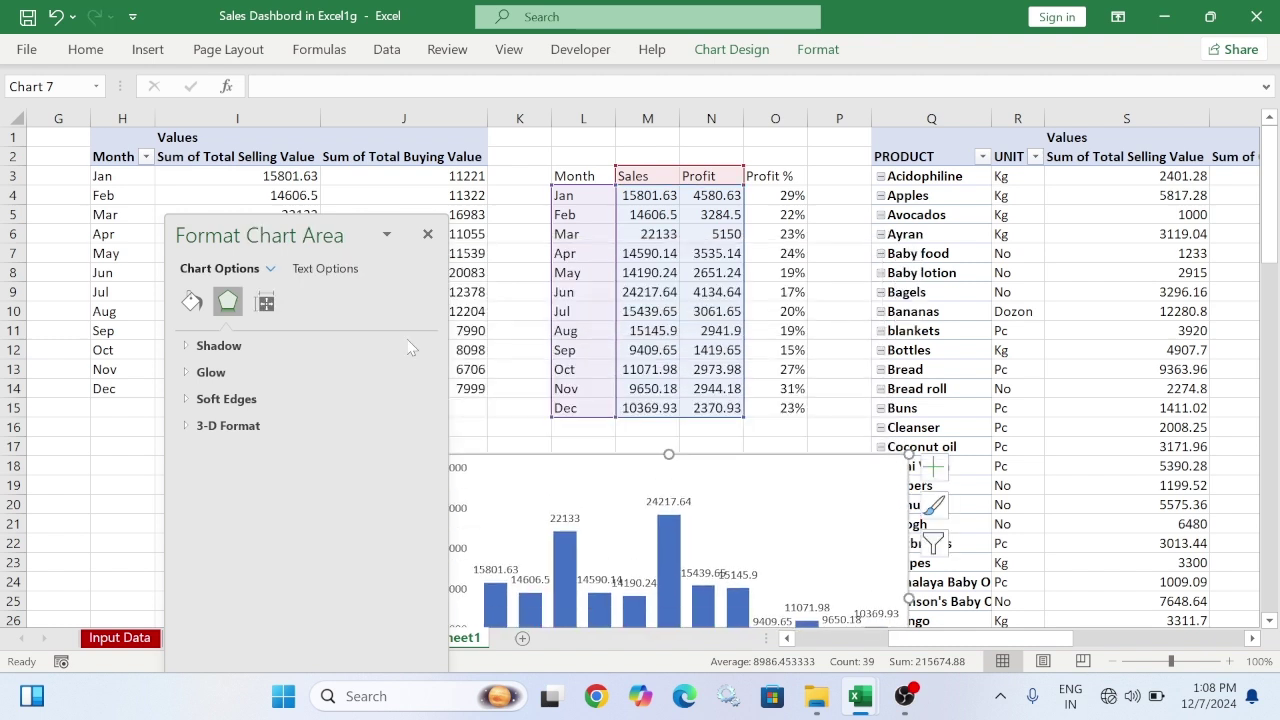
left_click(672, 503)
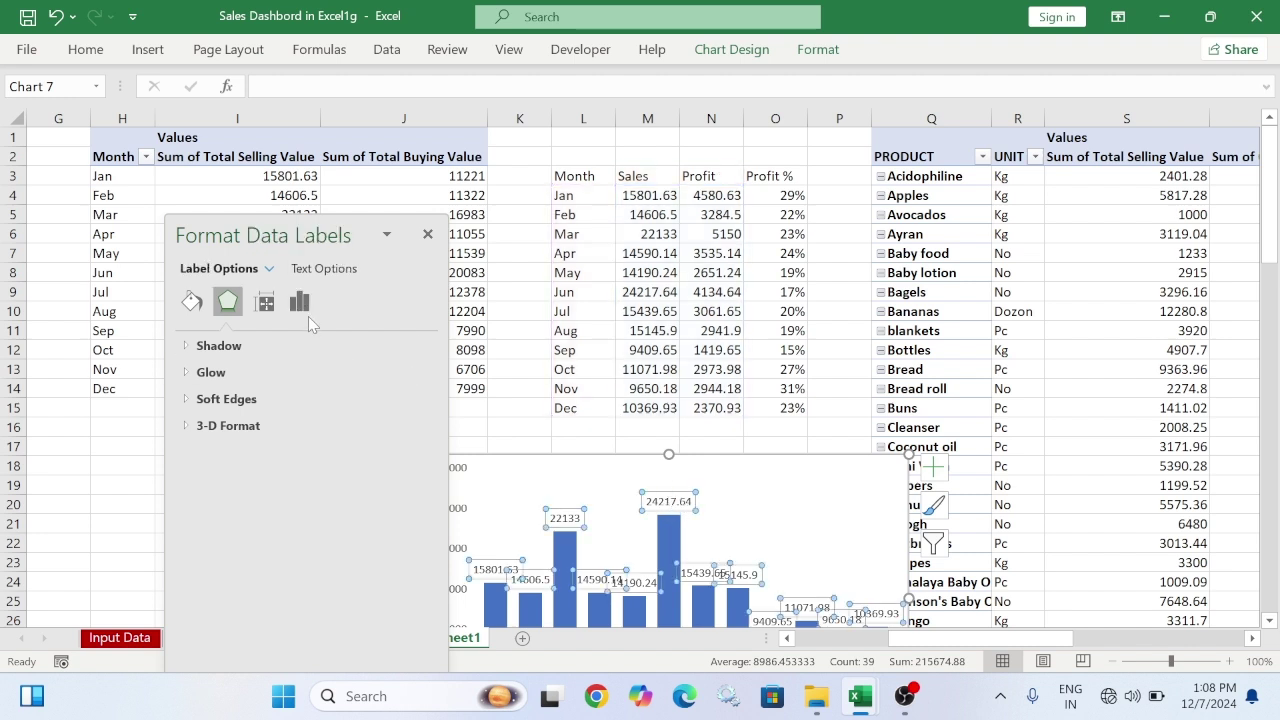
left_click(299, 301)
left_click(252, 345)
left_click(213, 391)
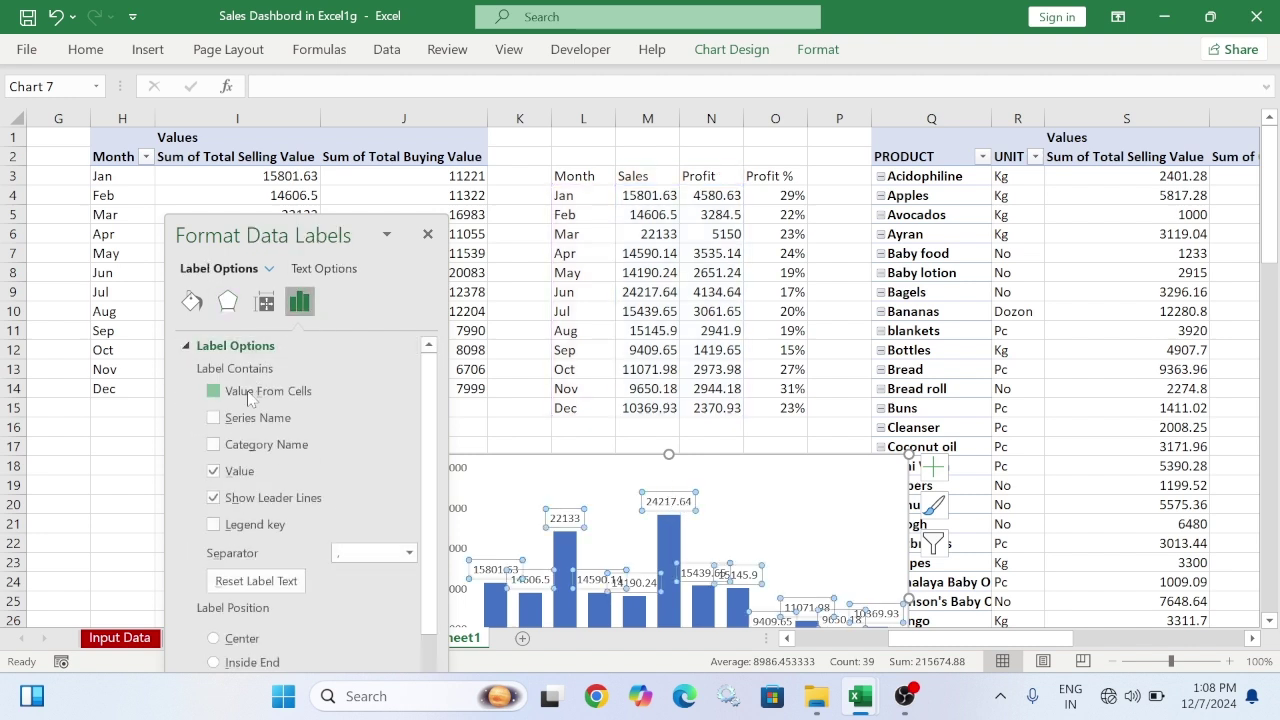
left_click_drag(766, 196, 785, 408)
left_click(1058, 364)
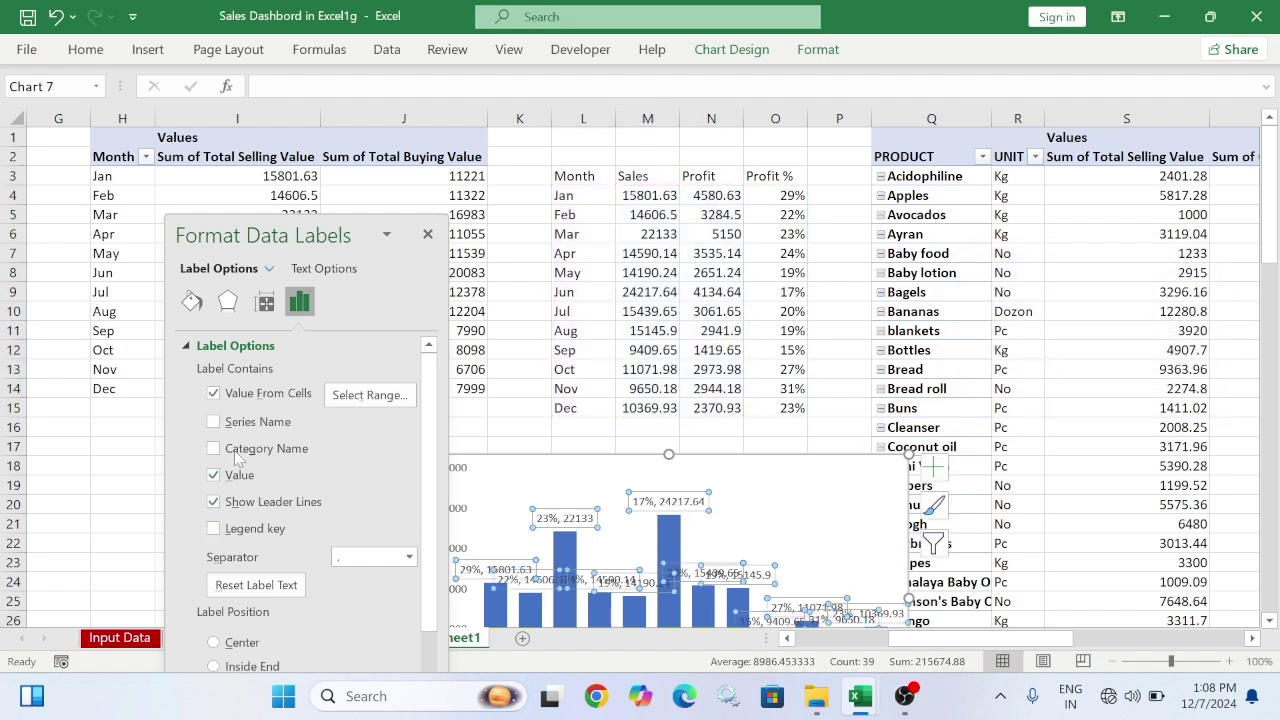
Exclude the sales value from the data labels, keeping only the values from cells, and close the formatting pane
left_click_drag(352, 234, 1078, 115)
left_click(939, 351)
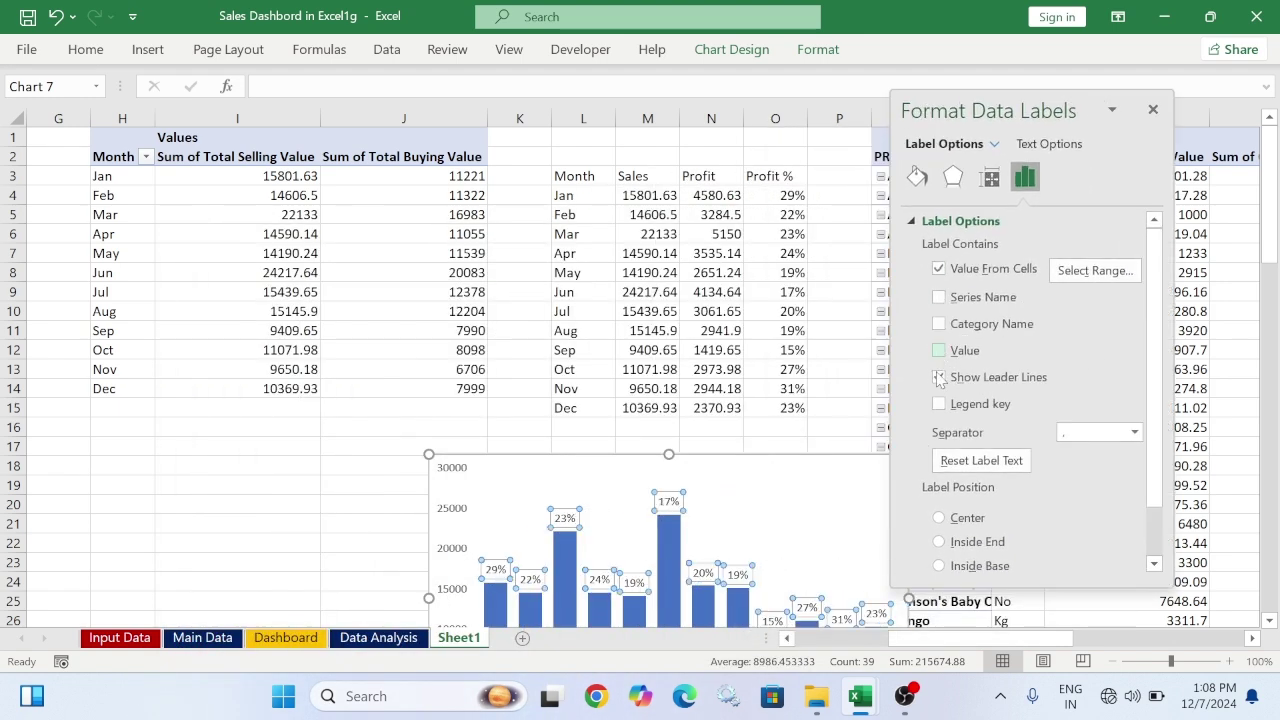
left_click(1134, 432)
left_click(1134, 432)
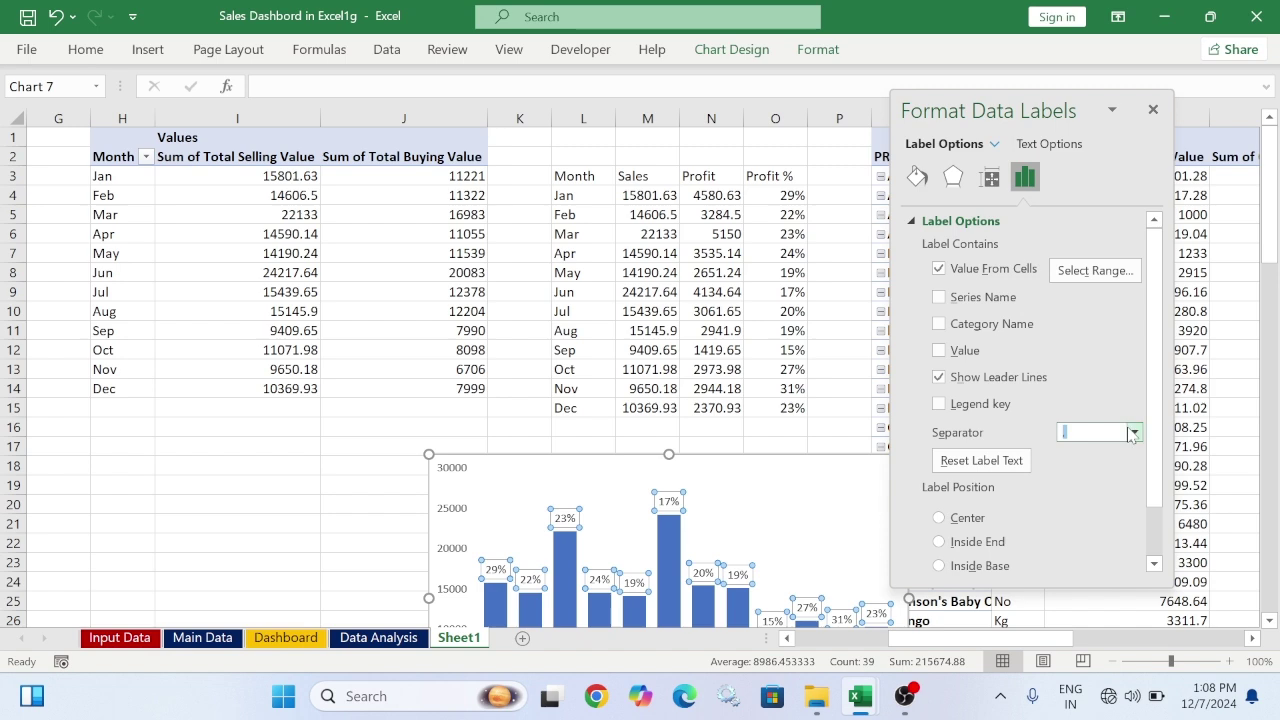
left_click(1153, 109)
Shrink the chart in width and height so its lower corner ends at about column P, row 26
scroll(871, 470, "down", 2)
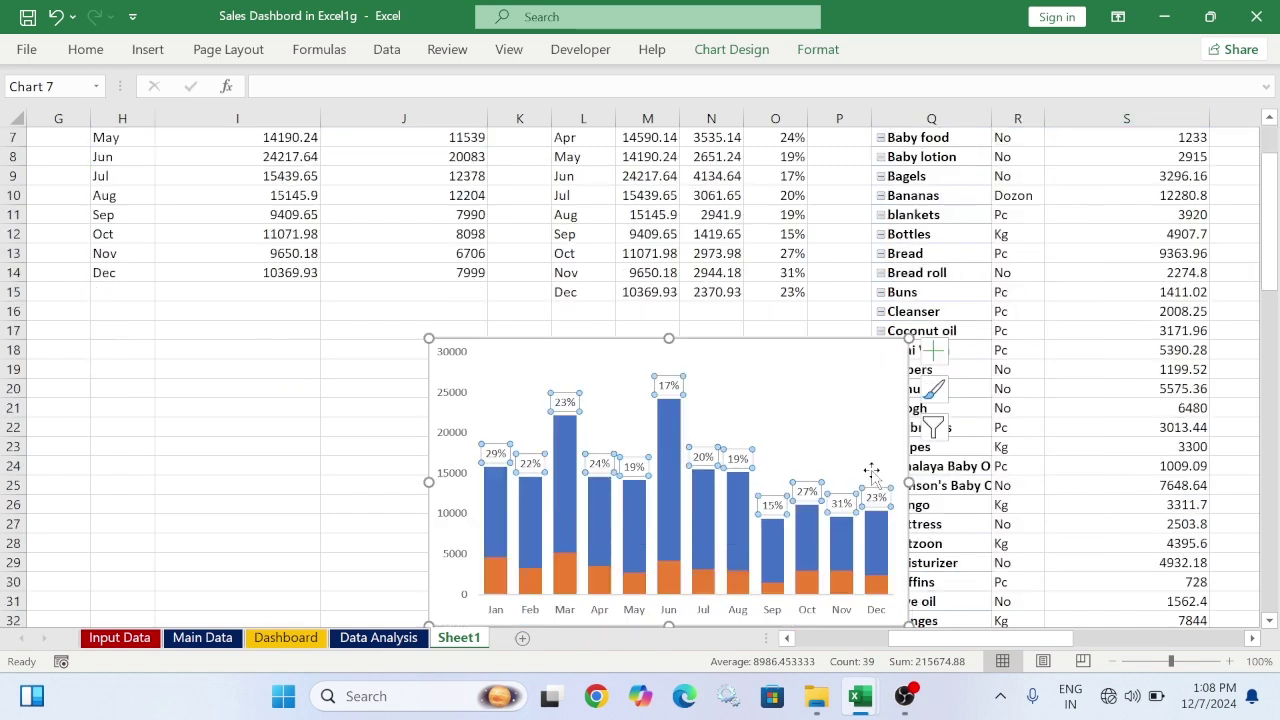
left_click(838, 400)
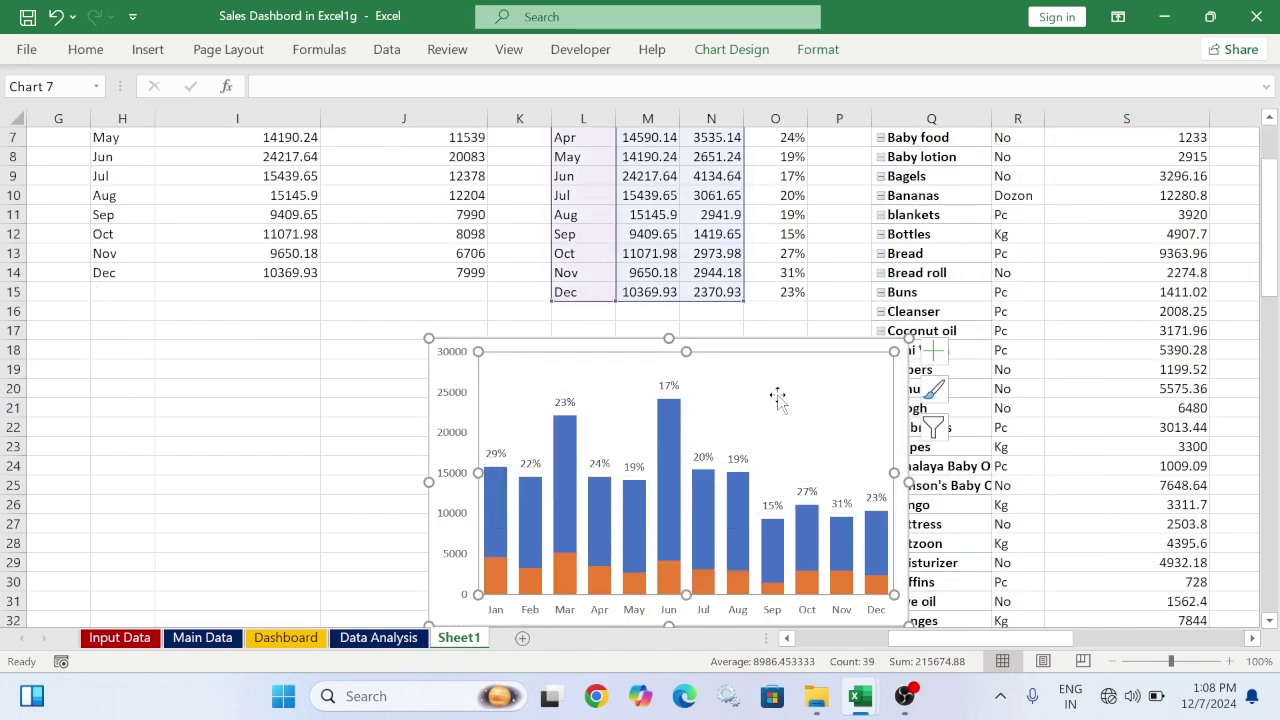
scroll(900, 590, "down", 1)
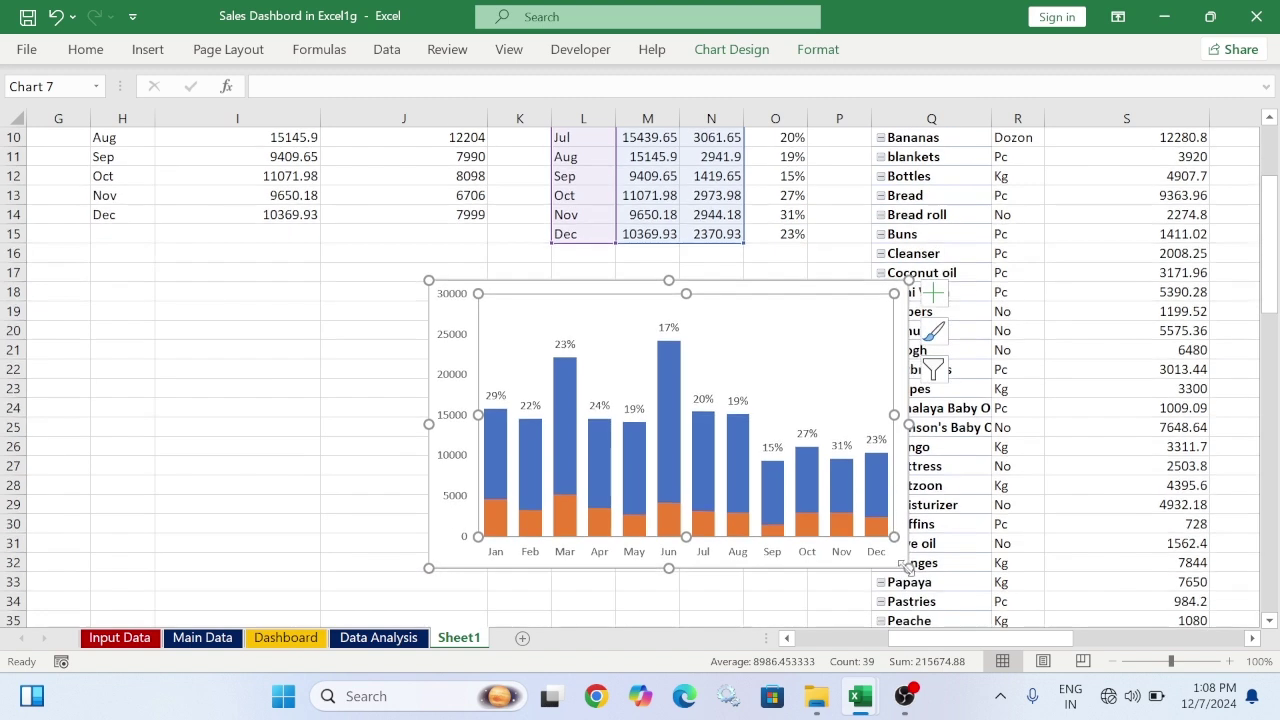
left_click_drag(906, 566, 830, 457)
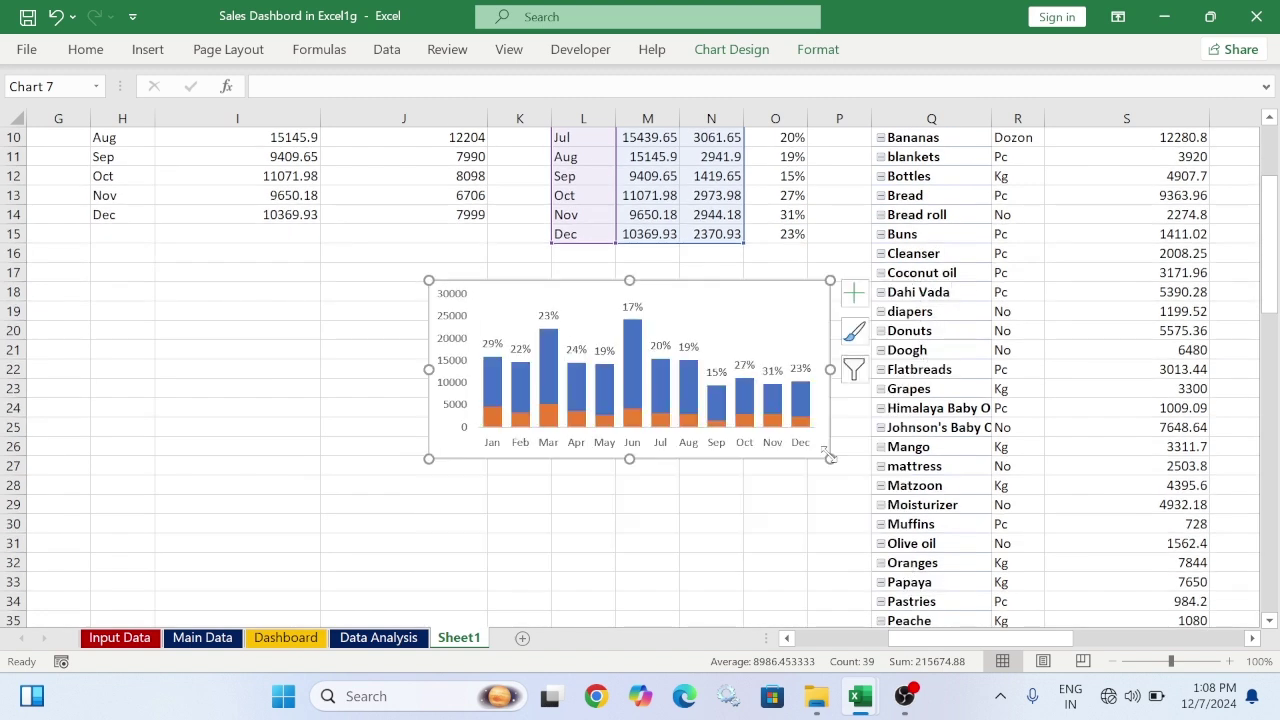
Move the monthly sales and profit chart to the empty area below the Total pivot table, starting at about row 25 in column E
left_click_drag(728, 294, 694, 372)
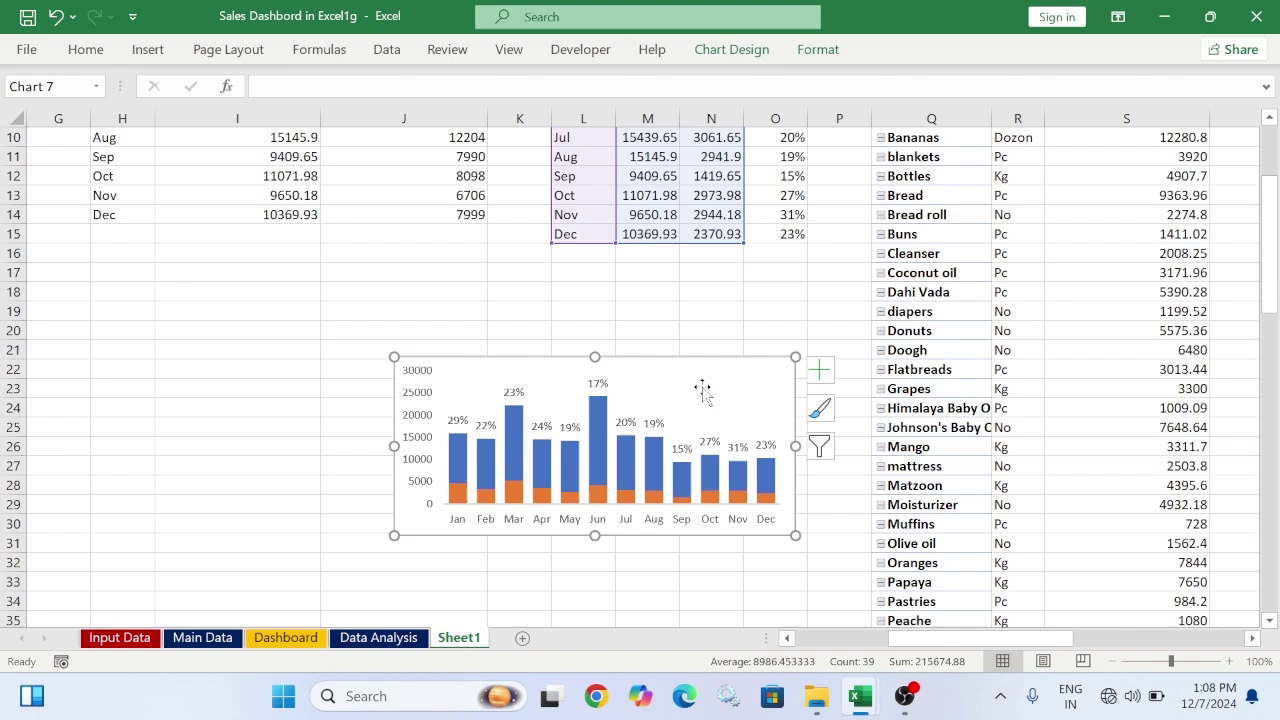
scroll(714, 391, "up", 3)
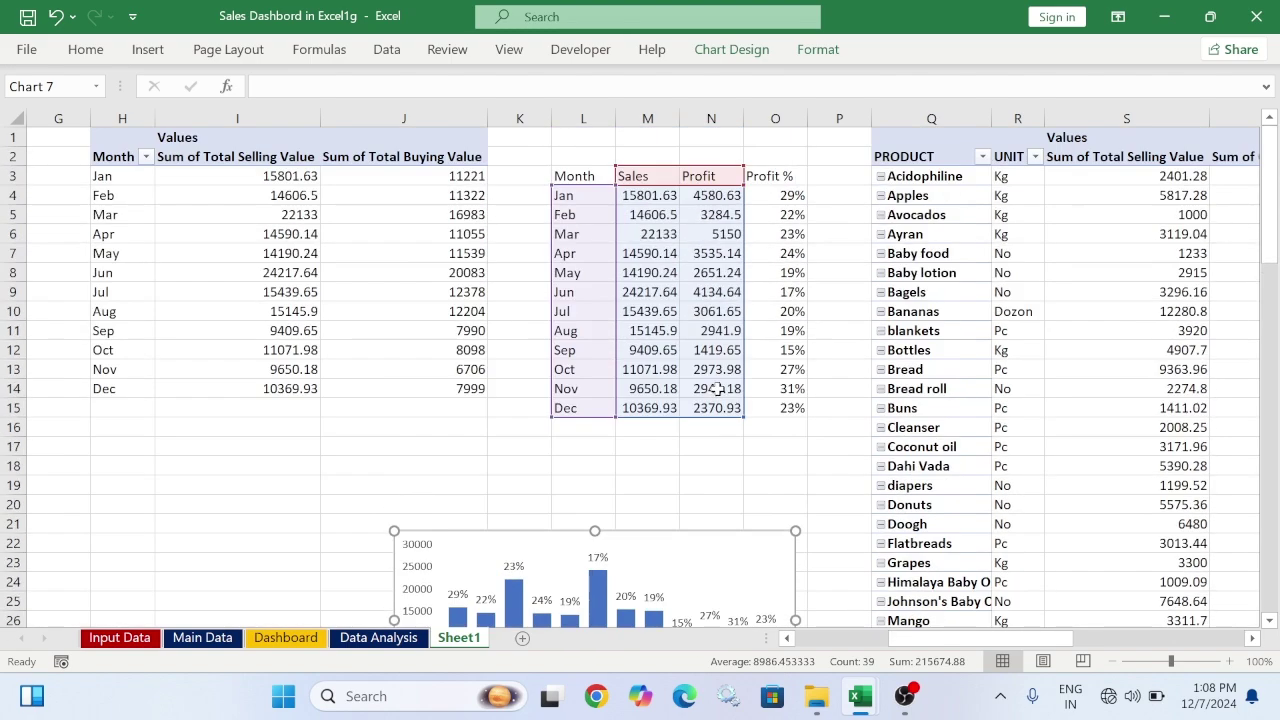
scroll(714, 391, "down", 4)
left_click_drag(900, 638, 1025, 656)
scroll(614, 478, "up", 4)
scroll(615, 479, "down", 1)
scroll(614, 484, "down", 1)
scroll(614, 480, "up", 1)
scroll(614, 476, "up", 1)
scroll(615, 476, "down", 1)
left_click_drag(932, 641, 858, 627)
left_click(891, 502)
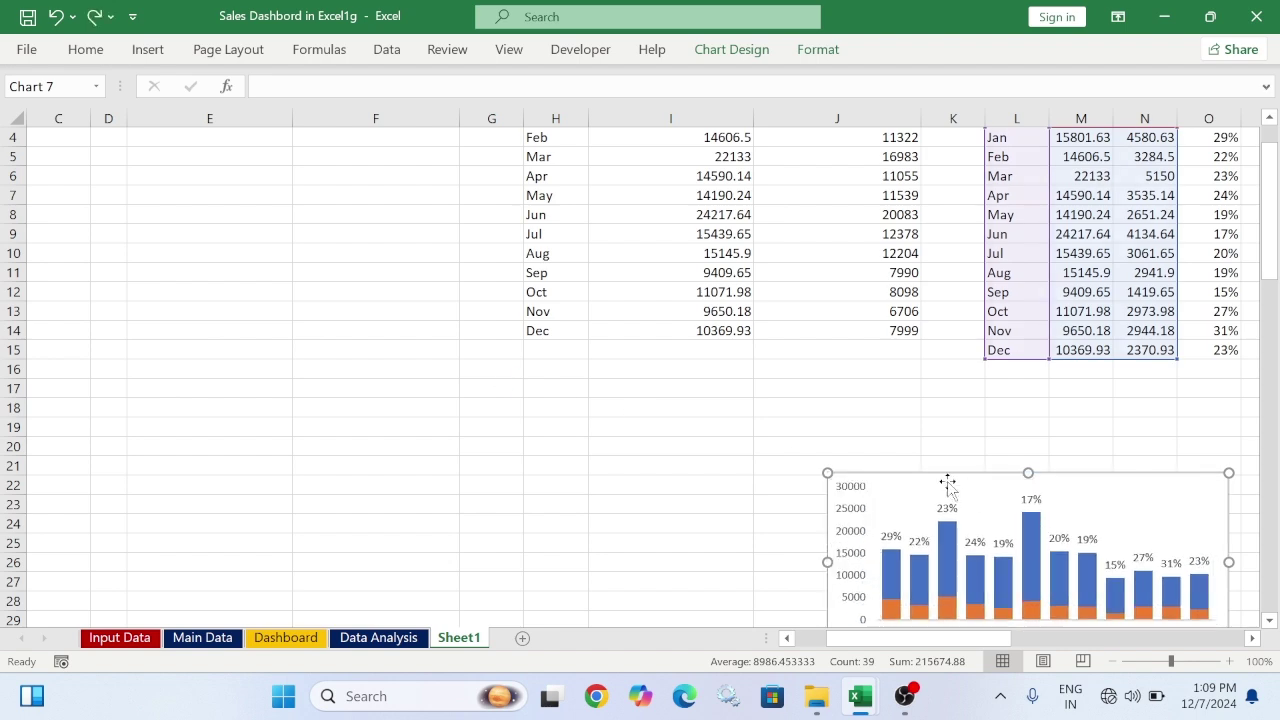
left_click_drag(940, 478, 219, 309)
left_click_drag(951, 638, 820, 628)
scroll(519, 662, "up", 1)
scroll(505, 598, "up", 1)
scroll(509, 600, "down", 9)
scroll(514, 586, "up", 8)
left_click_drag(660, 306, 691, 543)
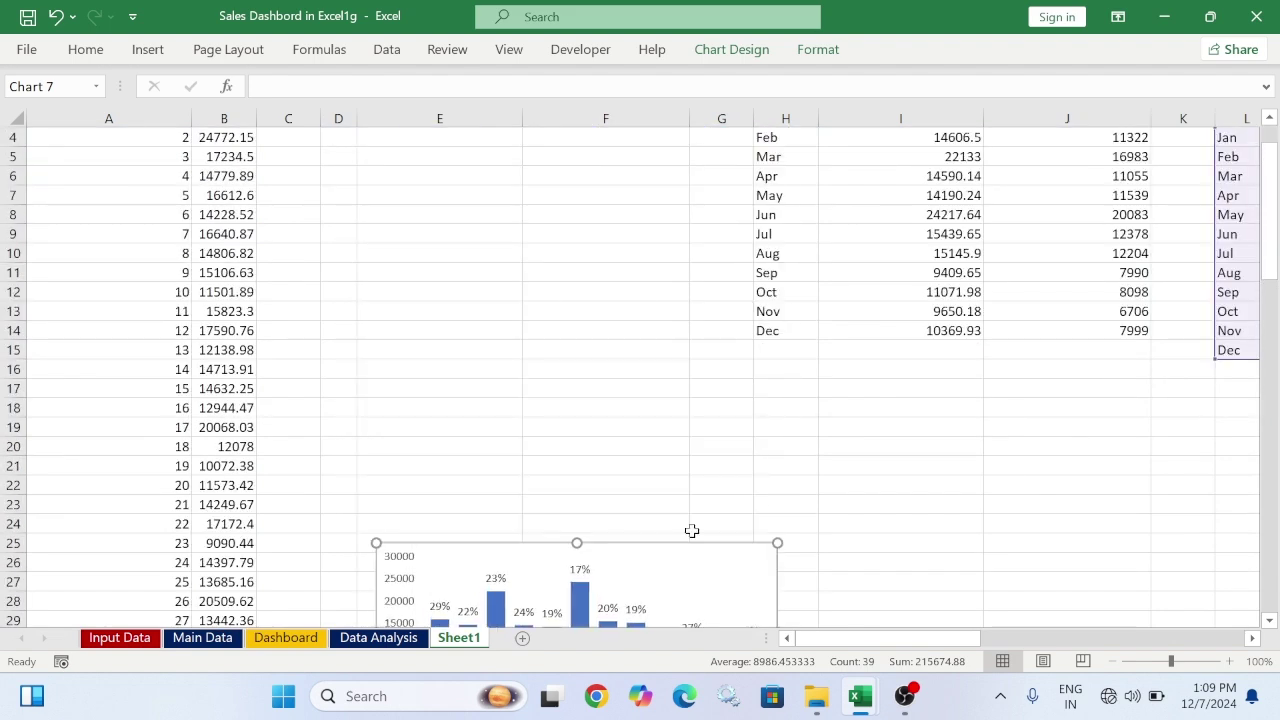
Look over the pivot tables and the chart across the whole sheet, with the zoom set to 82%
scroll(697, 509, "down", 13)
scroll(695, 505, "down", 9)
left_click_drag(806, 641, 983, 647)
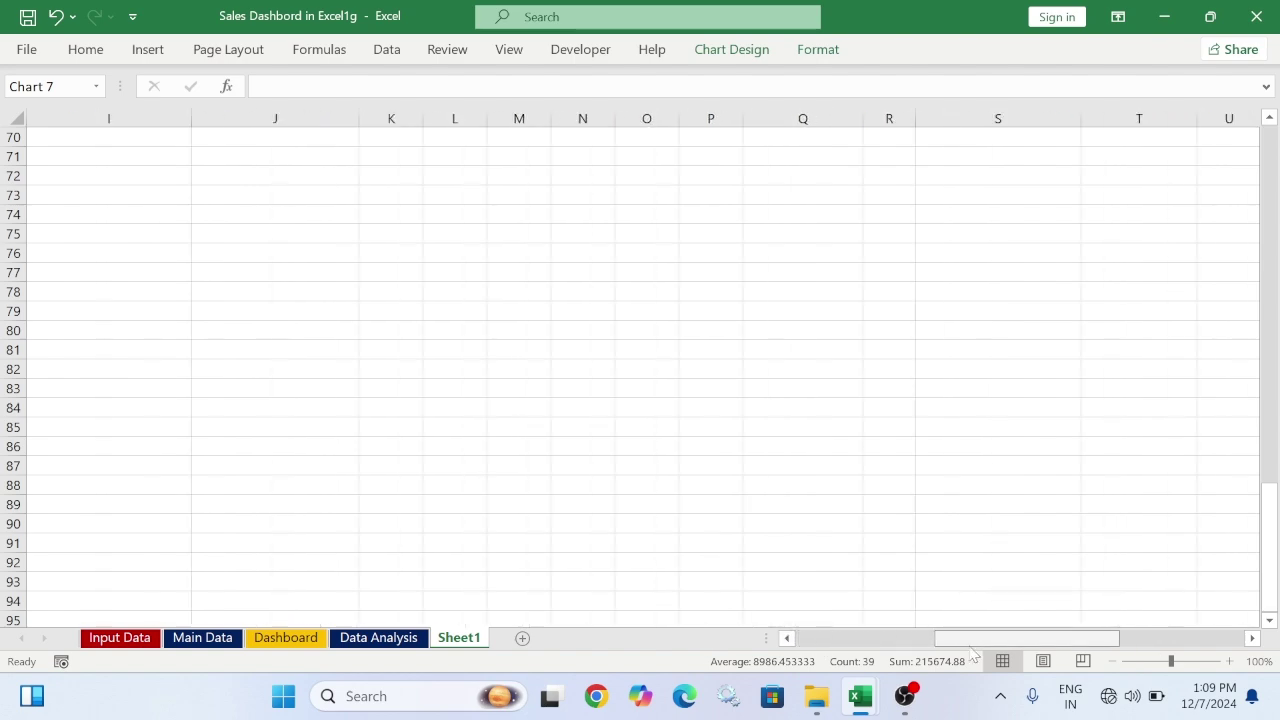
scroll(951, 617, "up", 15)
scroll(954, 619, "up", 8)
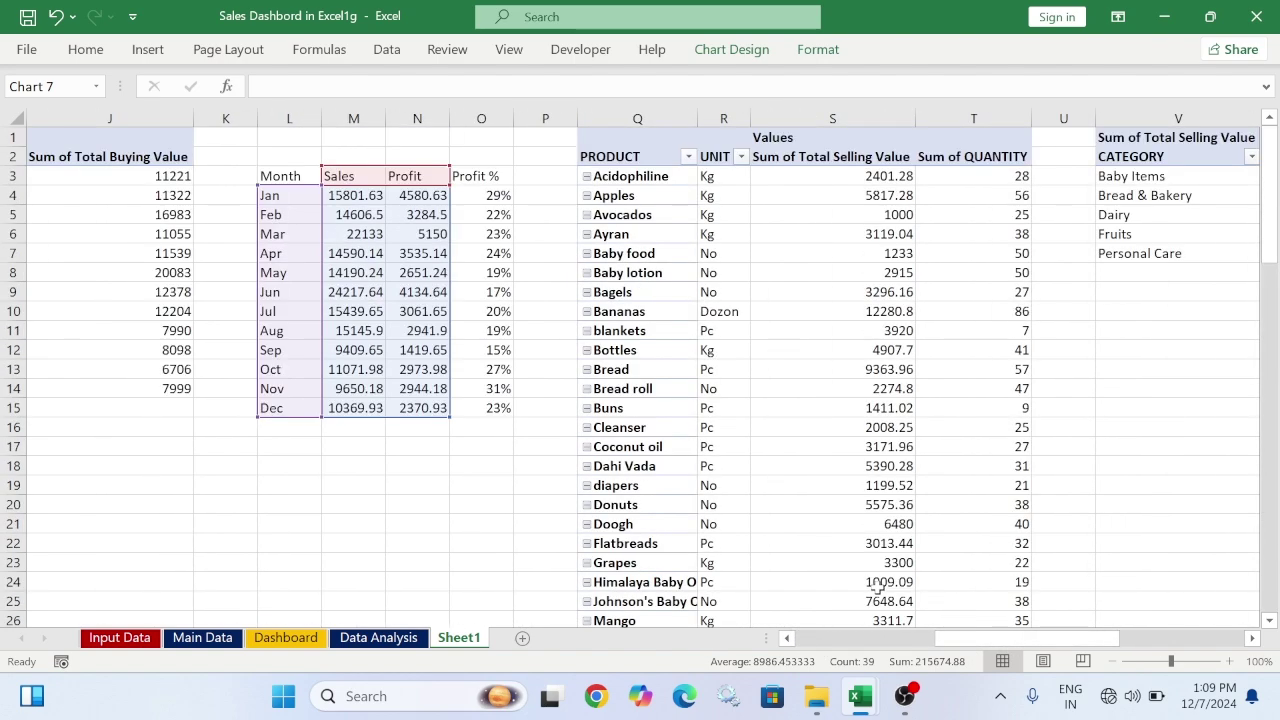
left_click_drag(970, 646, 770, 640)
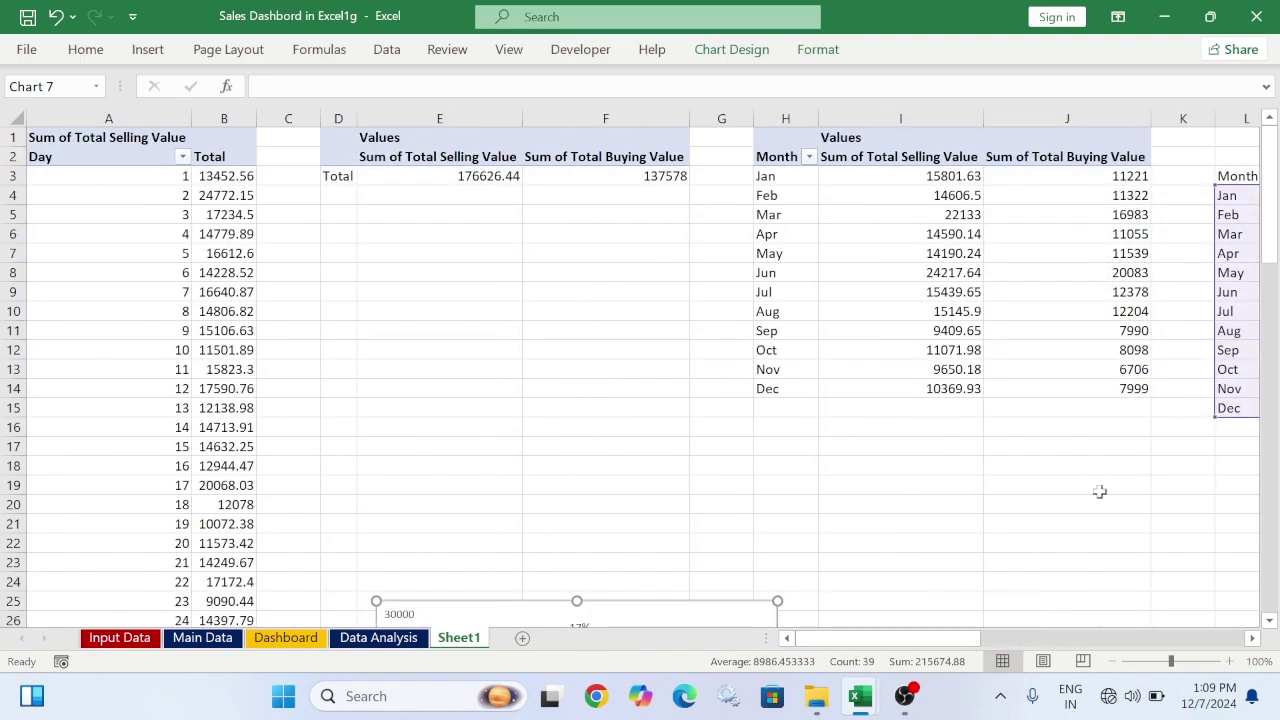
left_click(1120, 661)
left_click(1120, 661)
left_click(1120, 661)
left_click(1120, 661)
left_click(1116, 662)
left_click(1116, 662)
left_click(1116, 662)
left_click(1116, 662)
left_click(1116, 662)
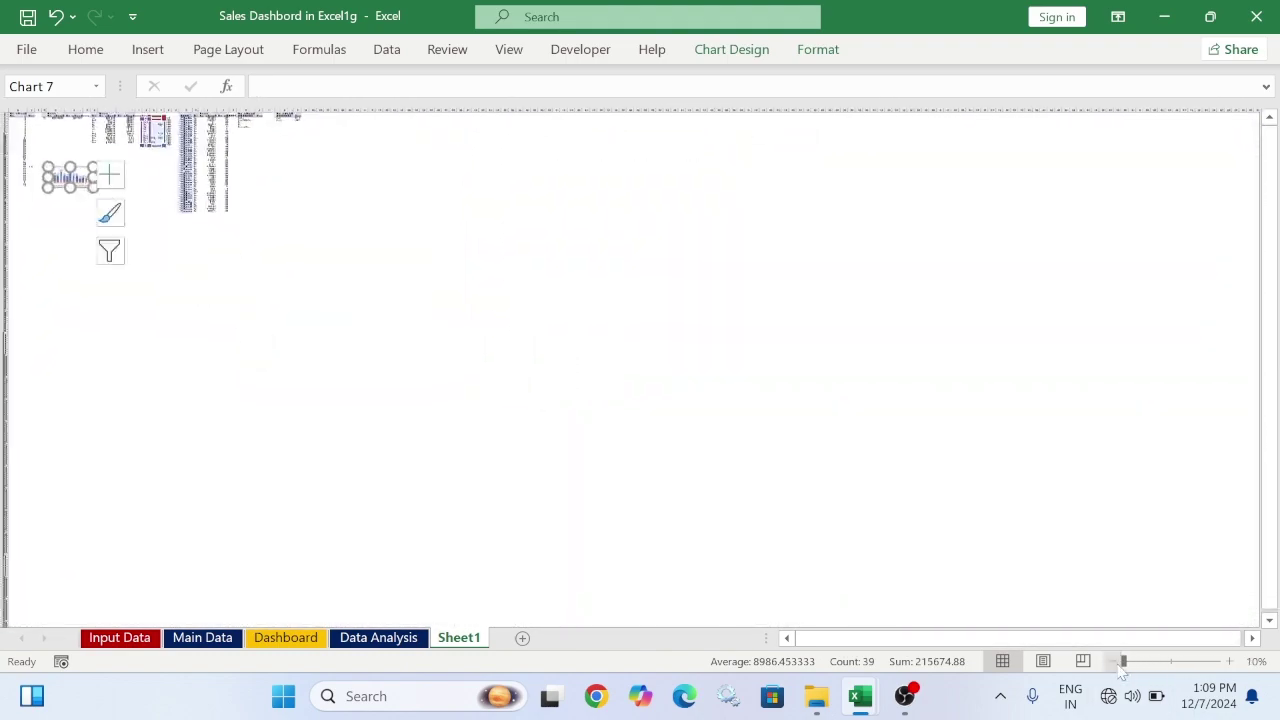
left_click_drag(1127, 661, 1153, 665)
left_click(1217, 668)
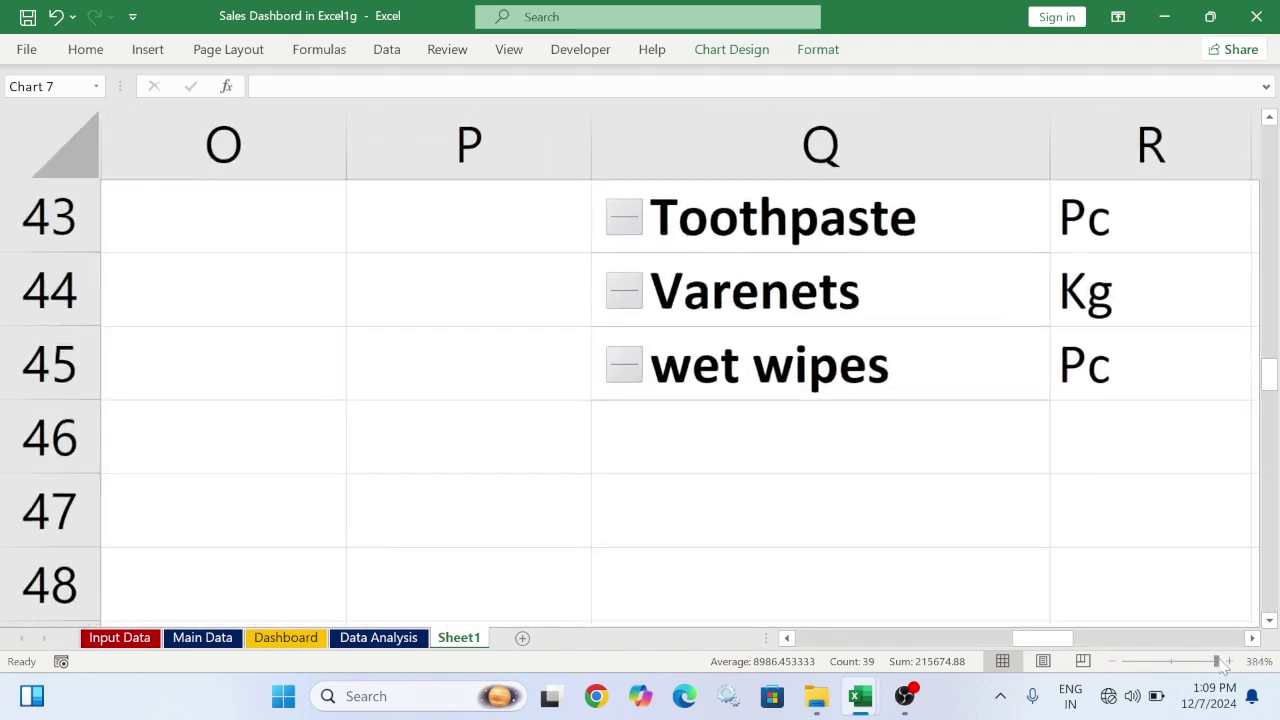
left_click(1180, 667)
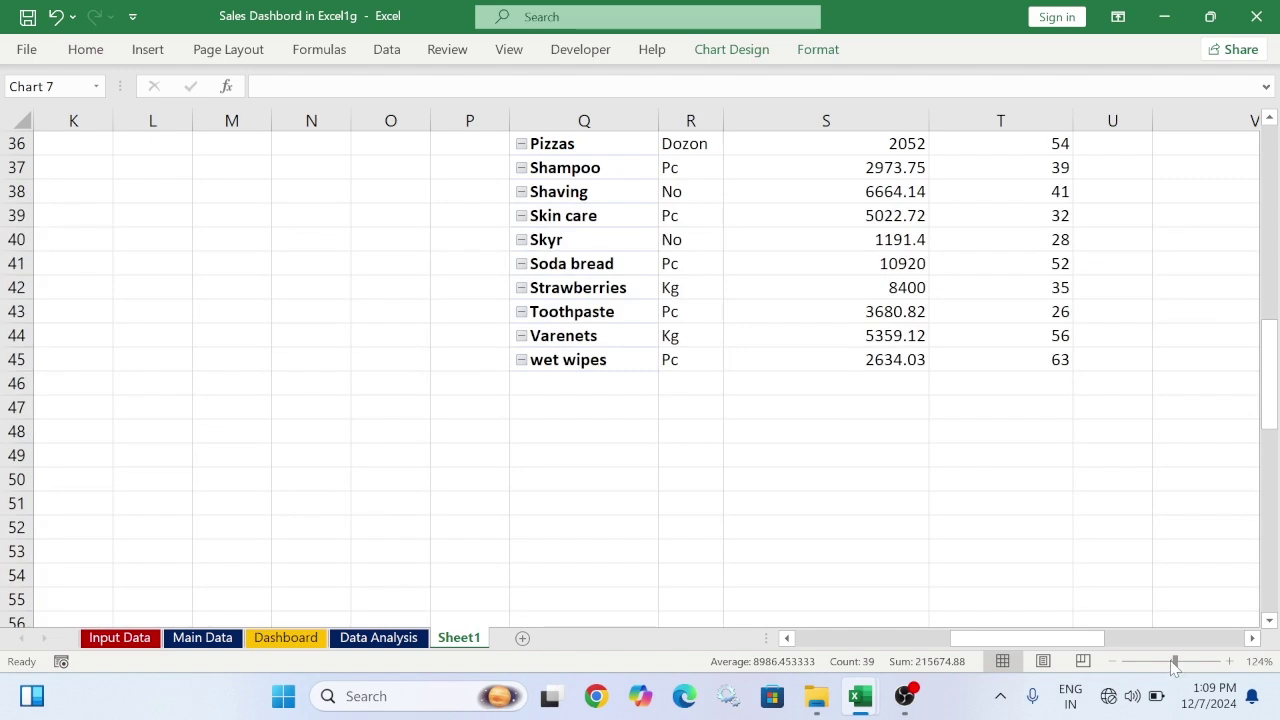
left_click_drag(1174, 664, 1162, 664)
left_click_drag(1038, 640, 857, 651)
scroll(774, 606, "up", 10)
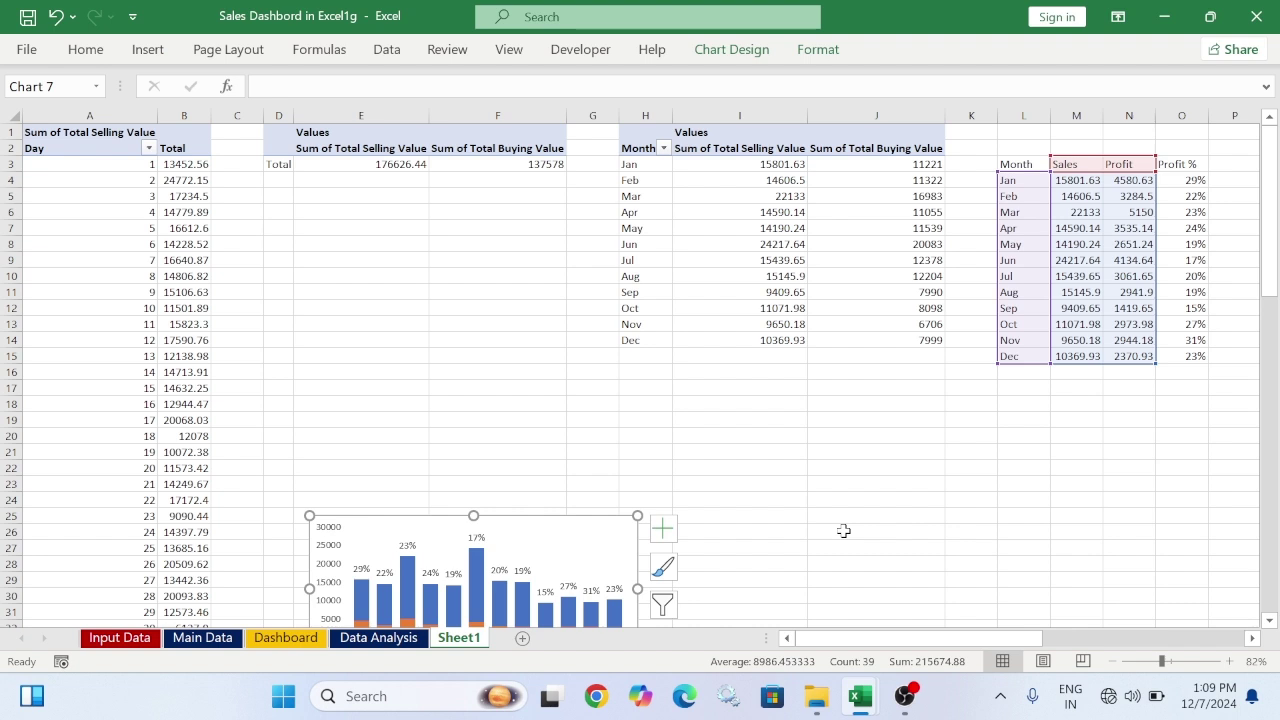
Try a bar PivotChart based on the product pivot table and delete it
left_click_drag(985, 638, 1083, 645)
left_click(784, 180)
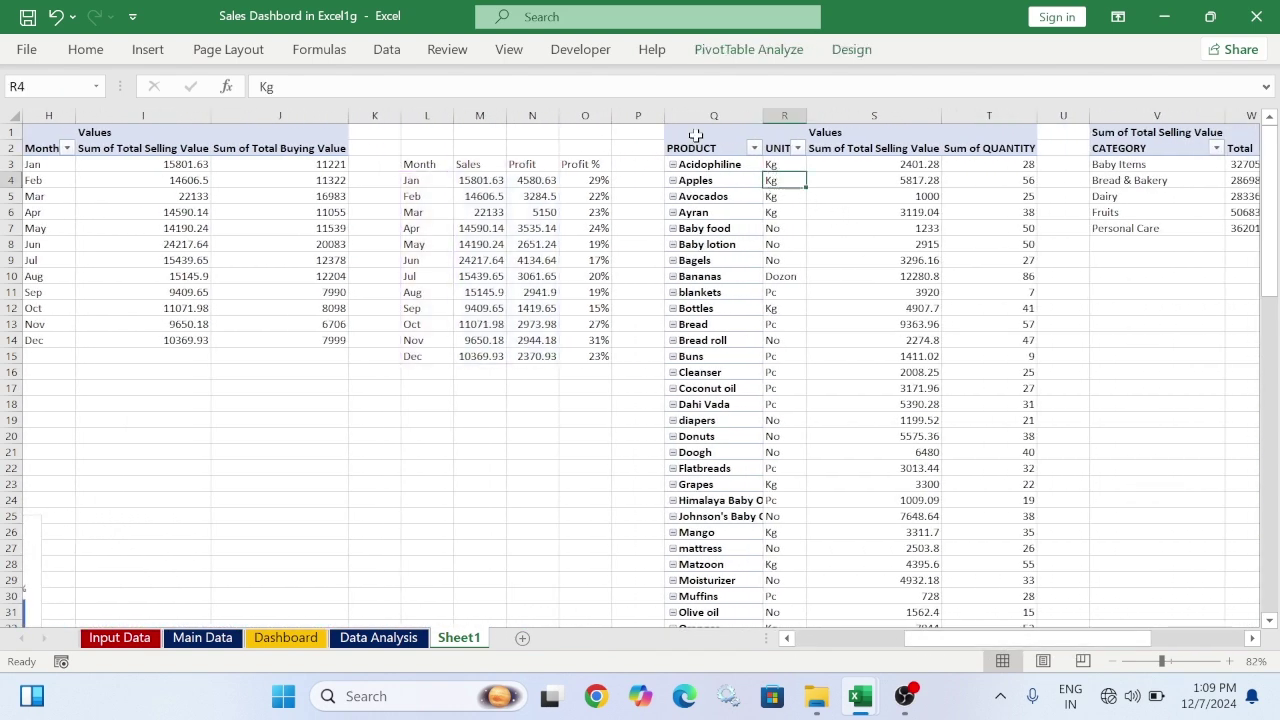
left_click(148, 49)
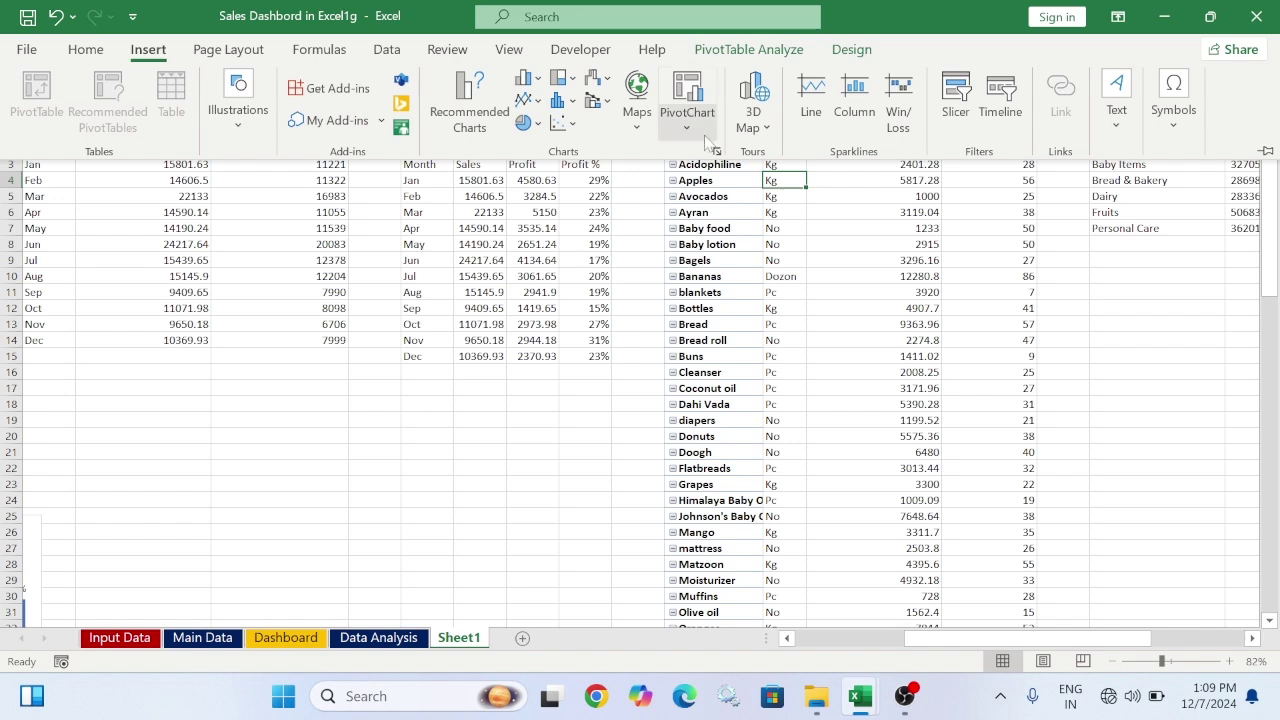
left_click(699, 141)
left_click(699, 141)
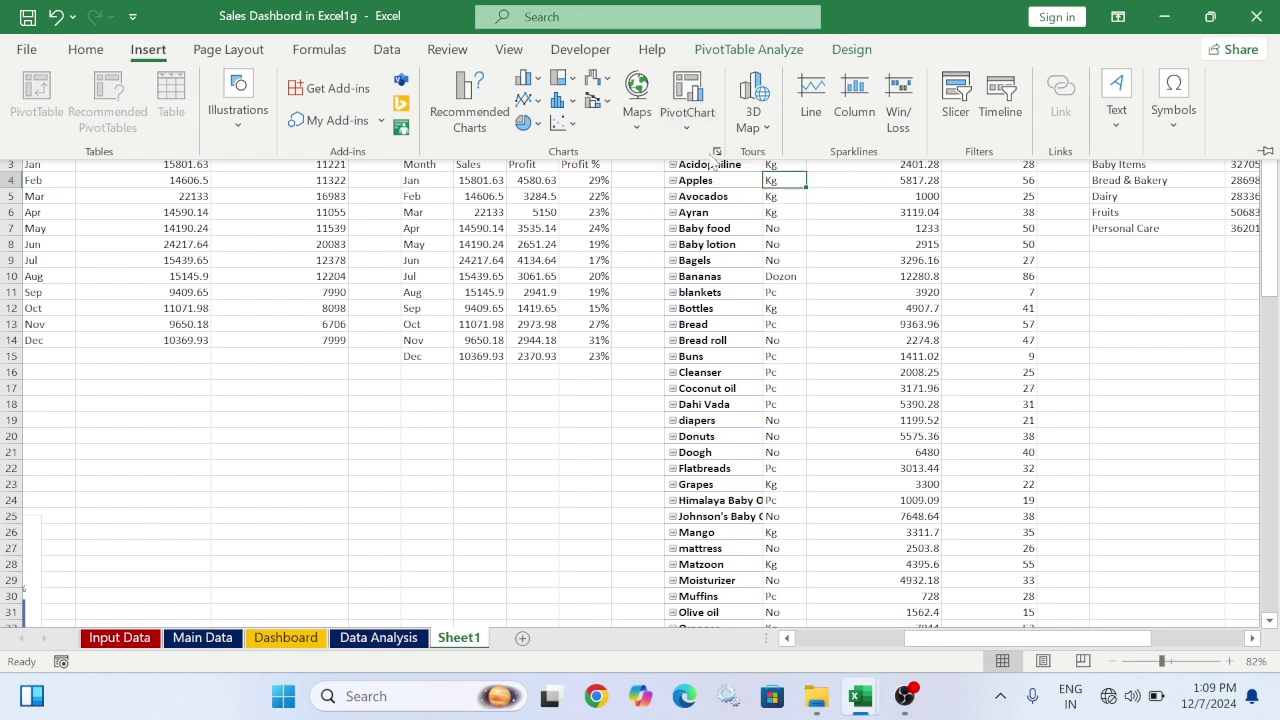
left_click(716, 151)
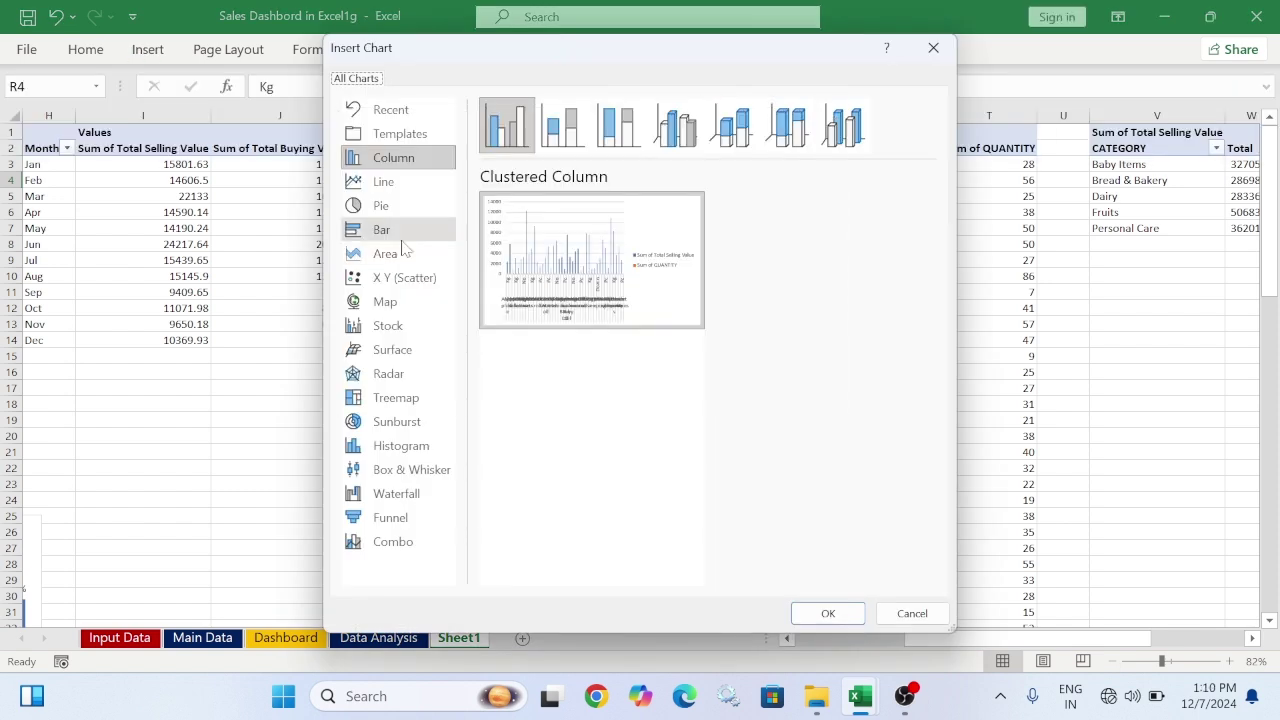
left_click(381, 230)
left_click(828, 614)
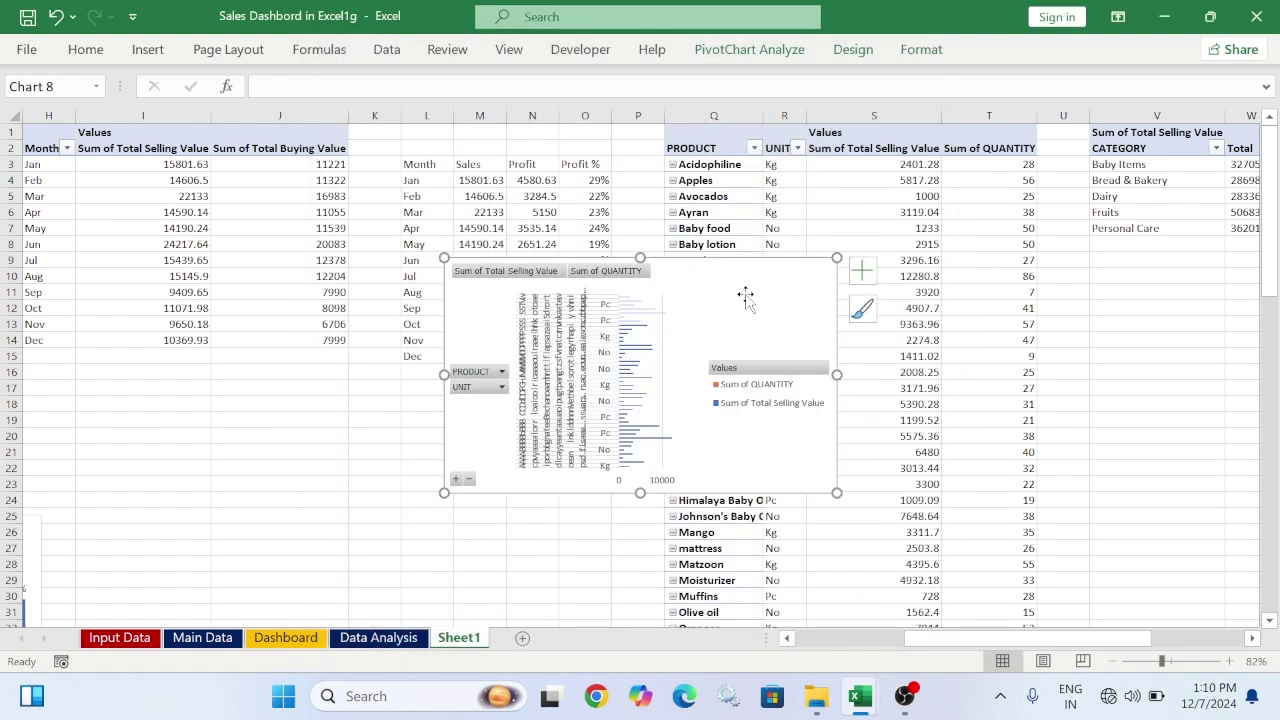
key("Delete")
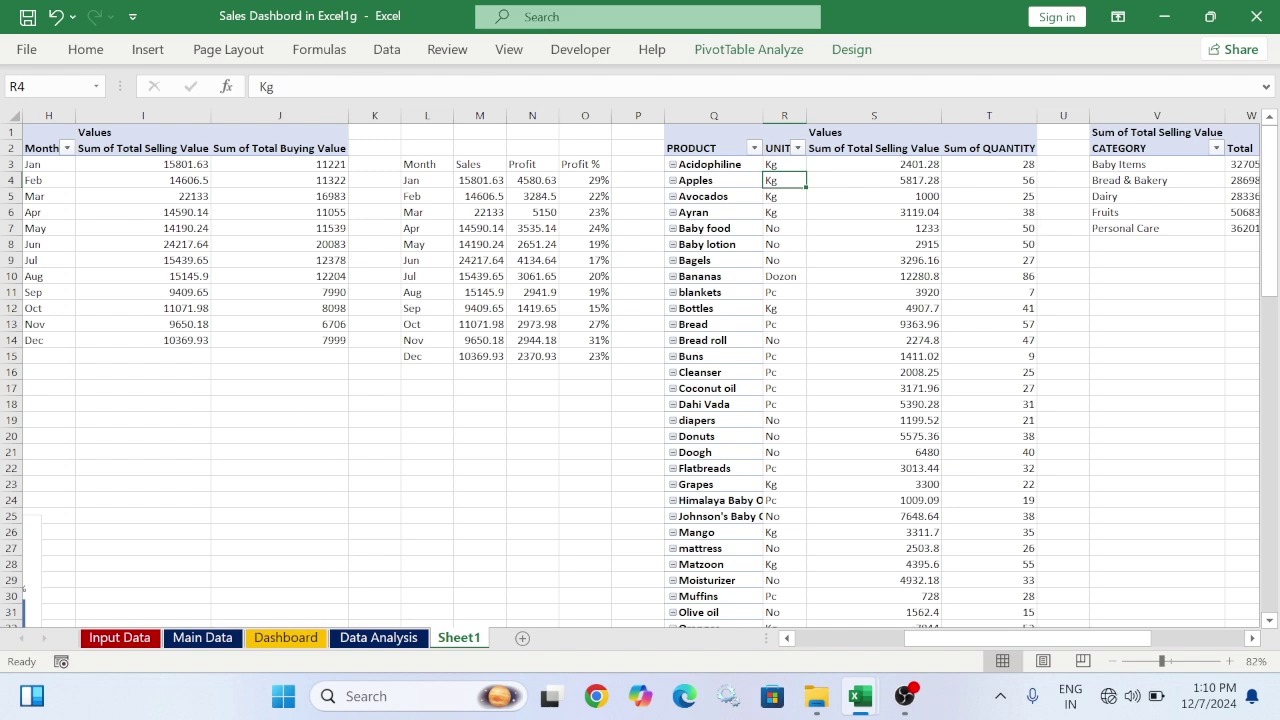
Insert four blank columns at column V, between the product and category pivot tables
left_click_drag(1000, 640, 1064, 642)
left_click_drag(778, 115, 936, 120)
right_click(806, 120)
left_click(866, 290)
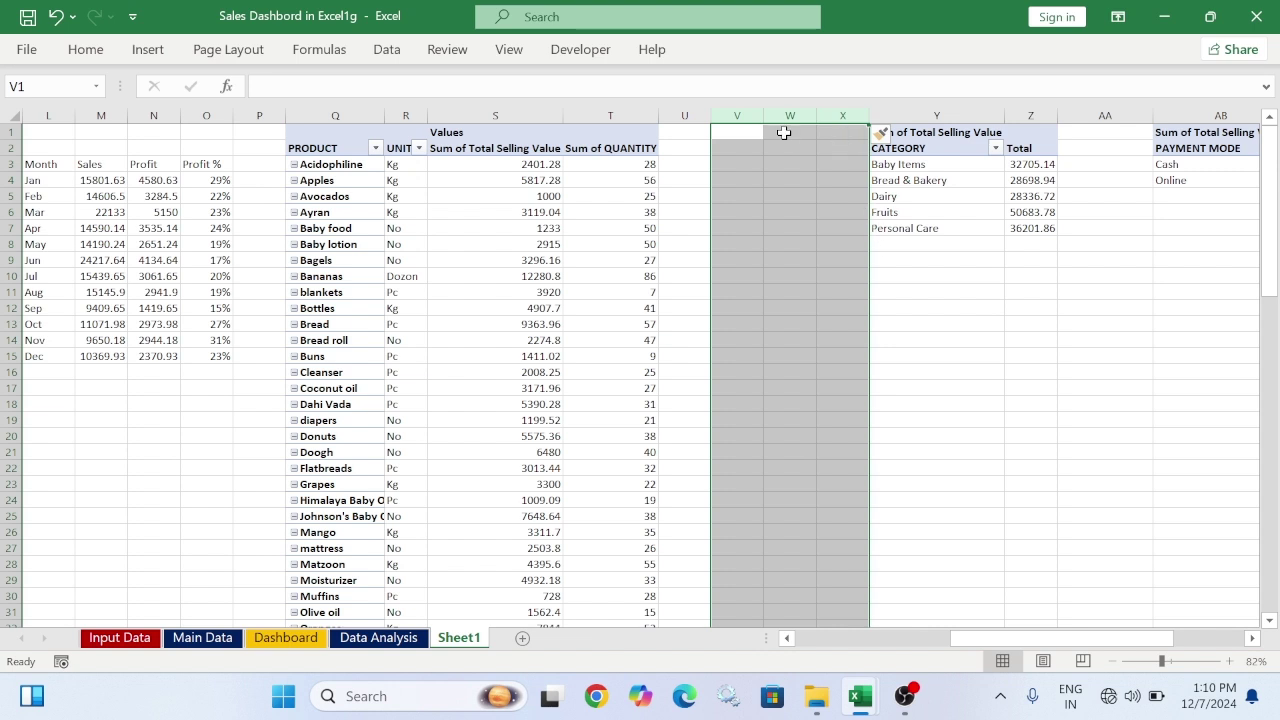
right_click(744, 119)
key("Escape")
left_click(744, 115)
right_click(744, 115)
left_click(814, 286)
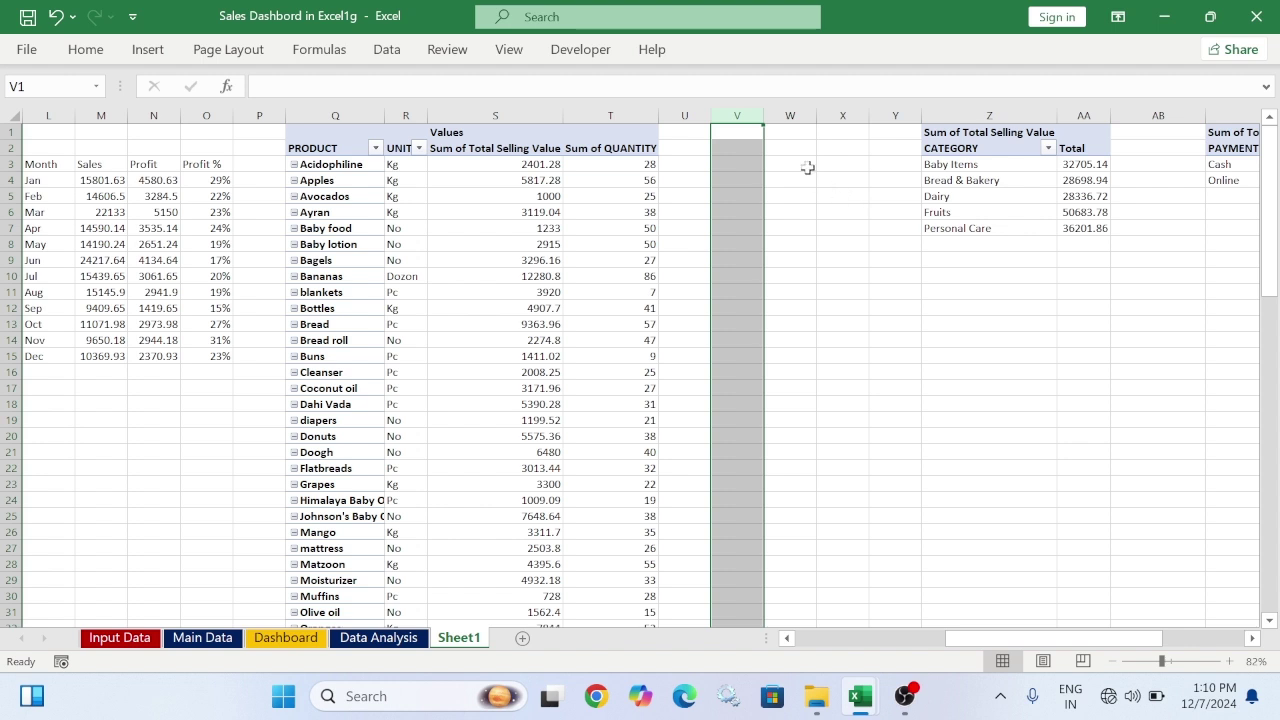
List the product names from W3 downward with the formula =OFFSET($Q$2,1,0,COUNT($S:$S))
left_click(743, 163)
left_click(787, 163)
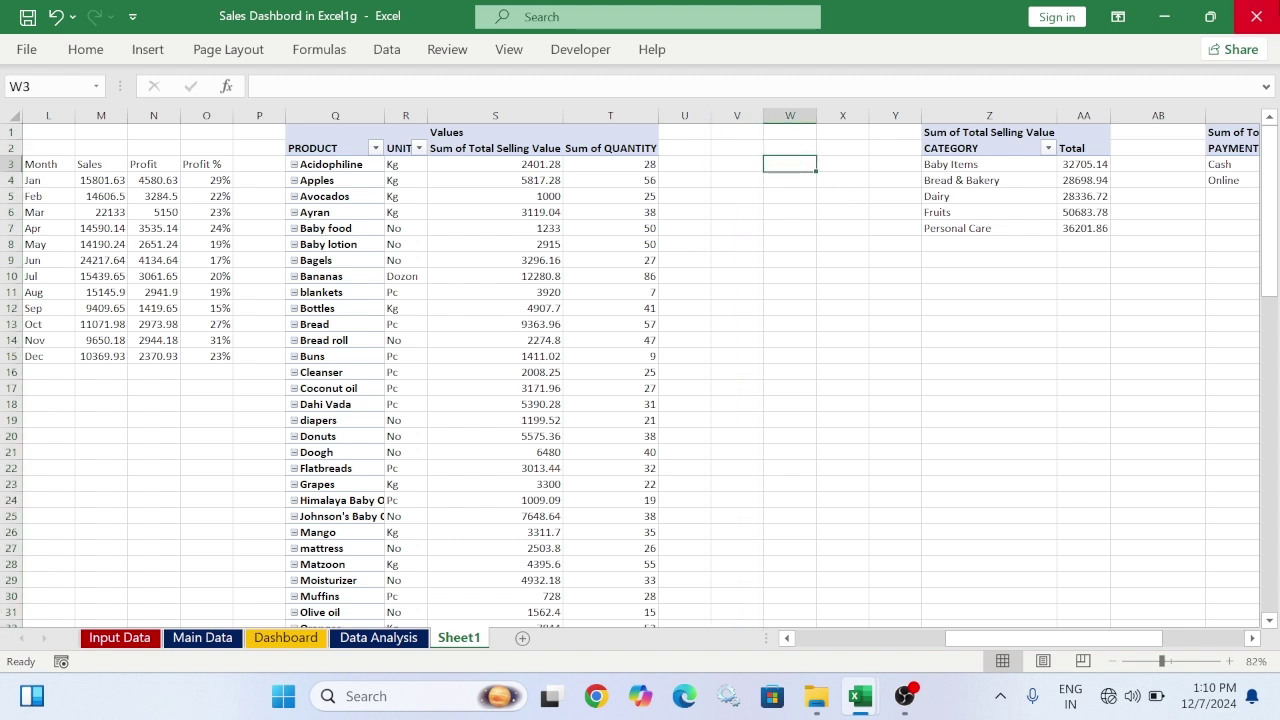
type("=off")
key("Tab")
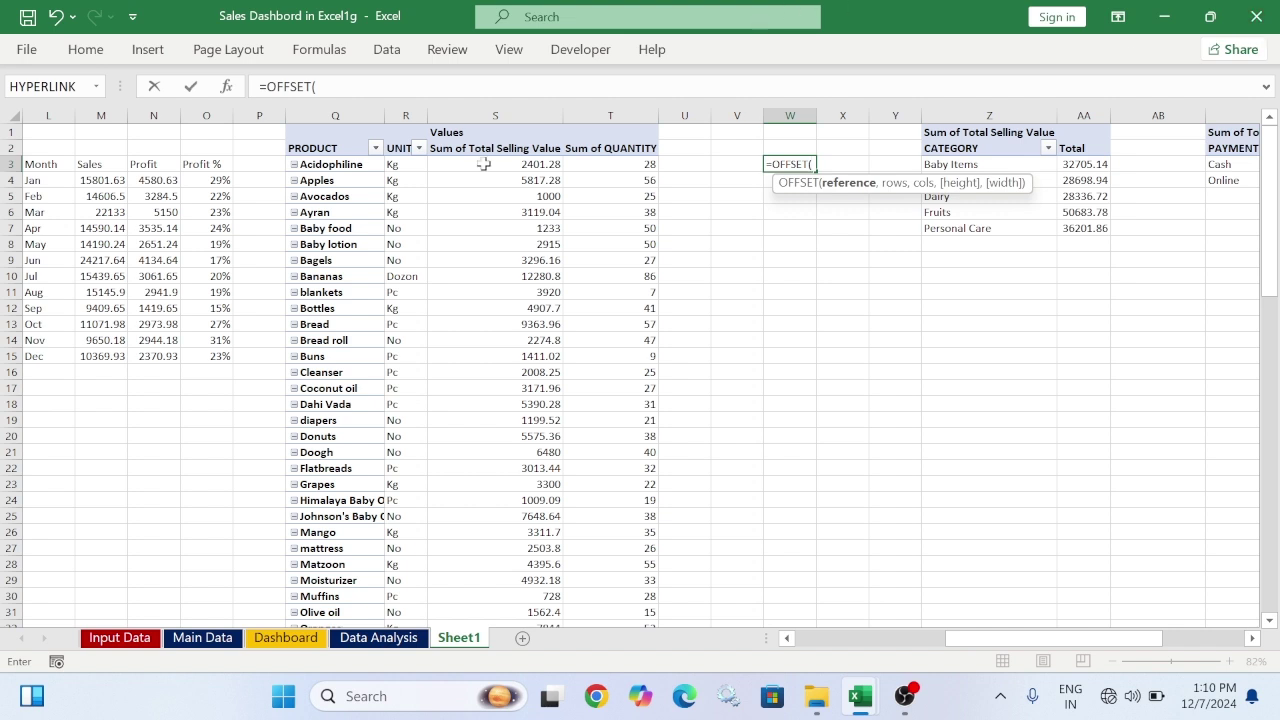
left_click(345, 148)
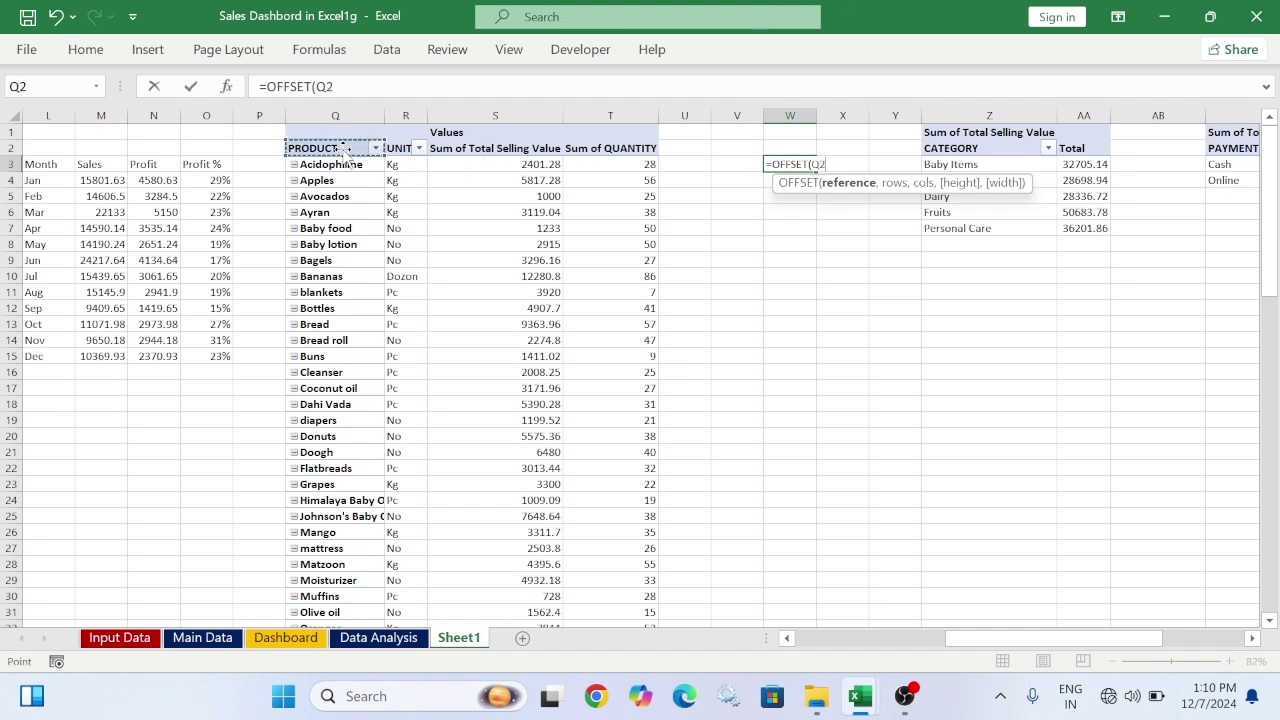
key("F4")
type(",")
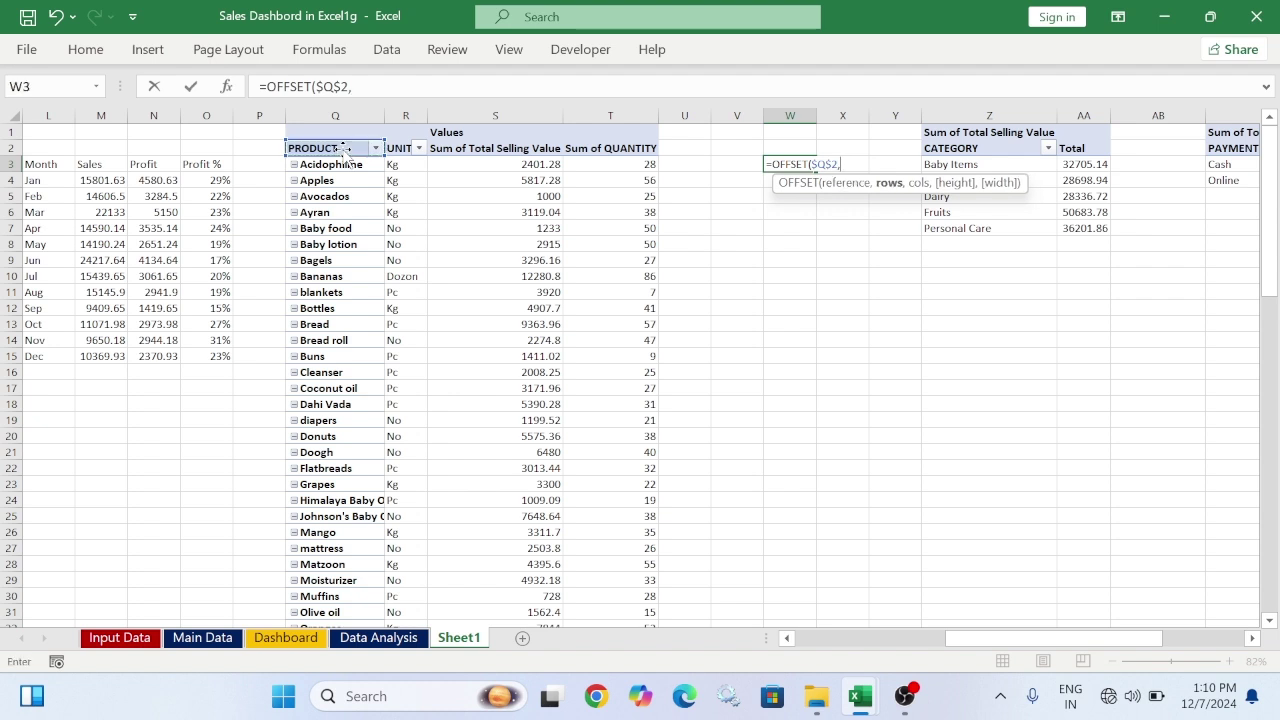
type("1,0,count")
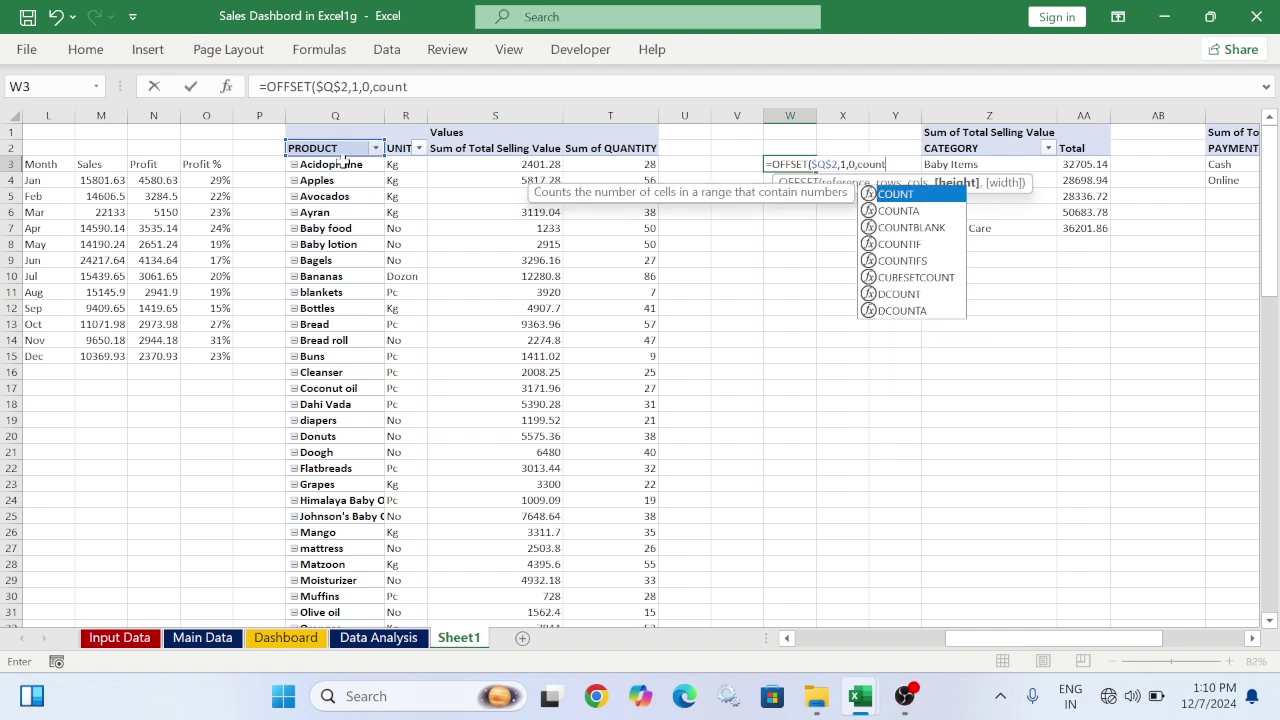
key("Tab")
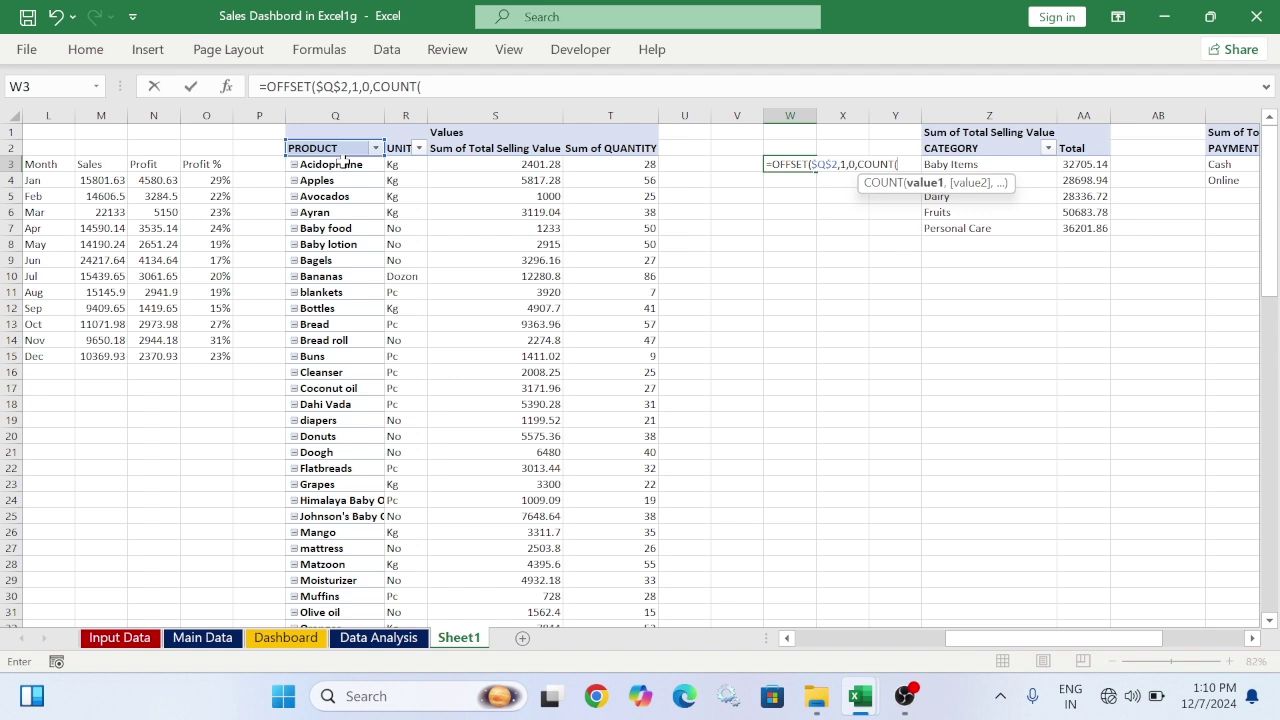
left_click(498, 114)
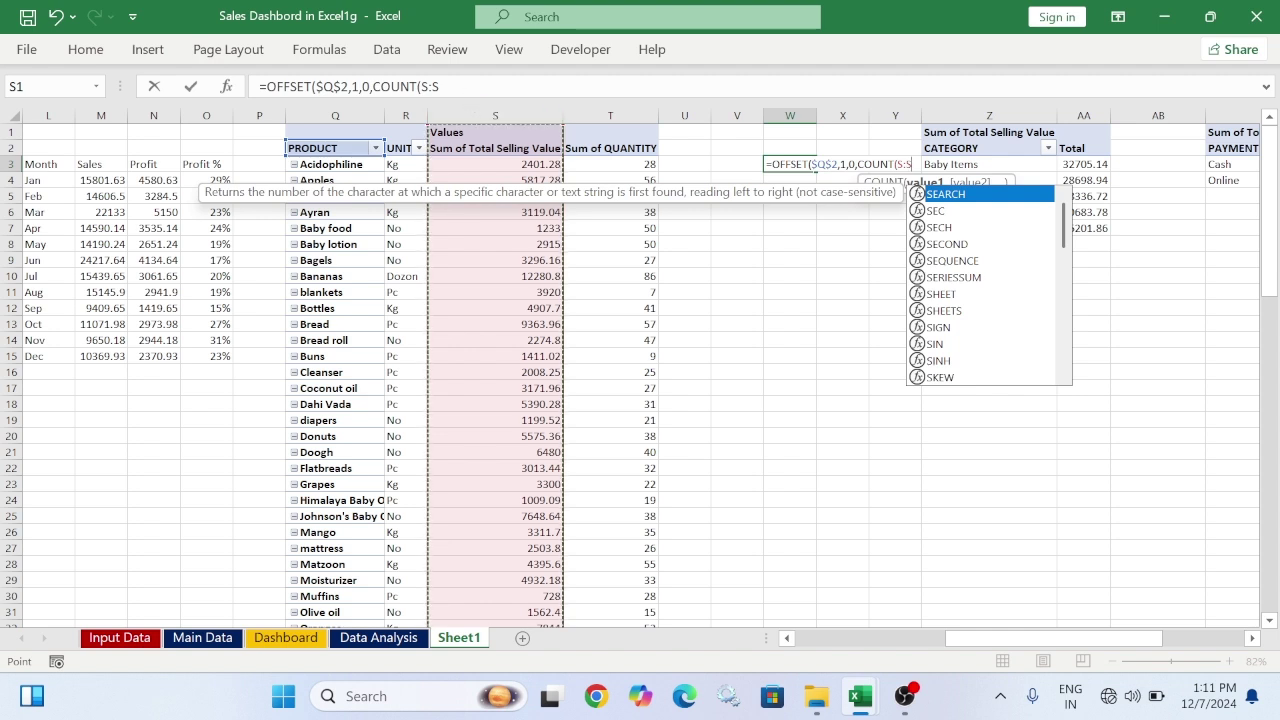
left_click(472, 90)
key("F4")
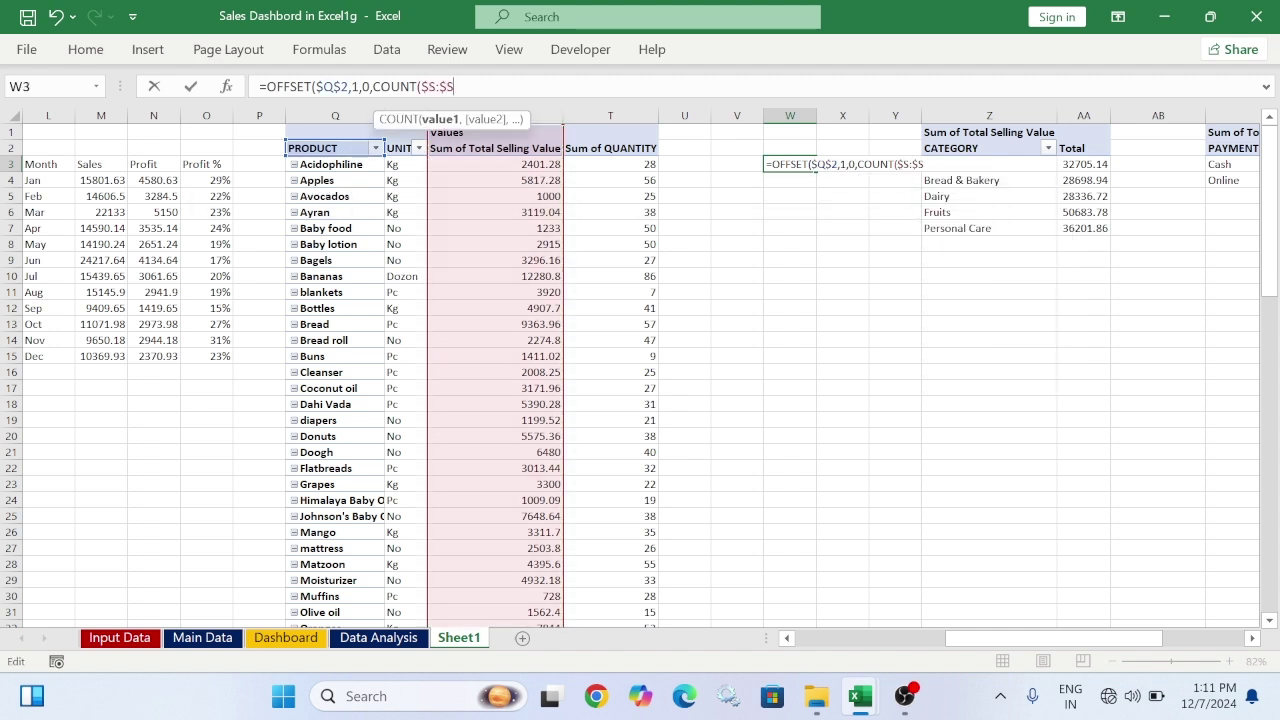
type("))")
key("Return")
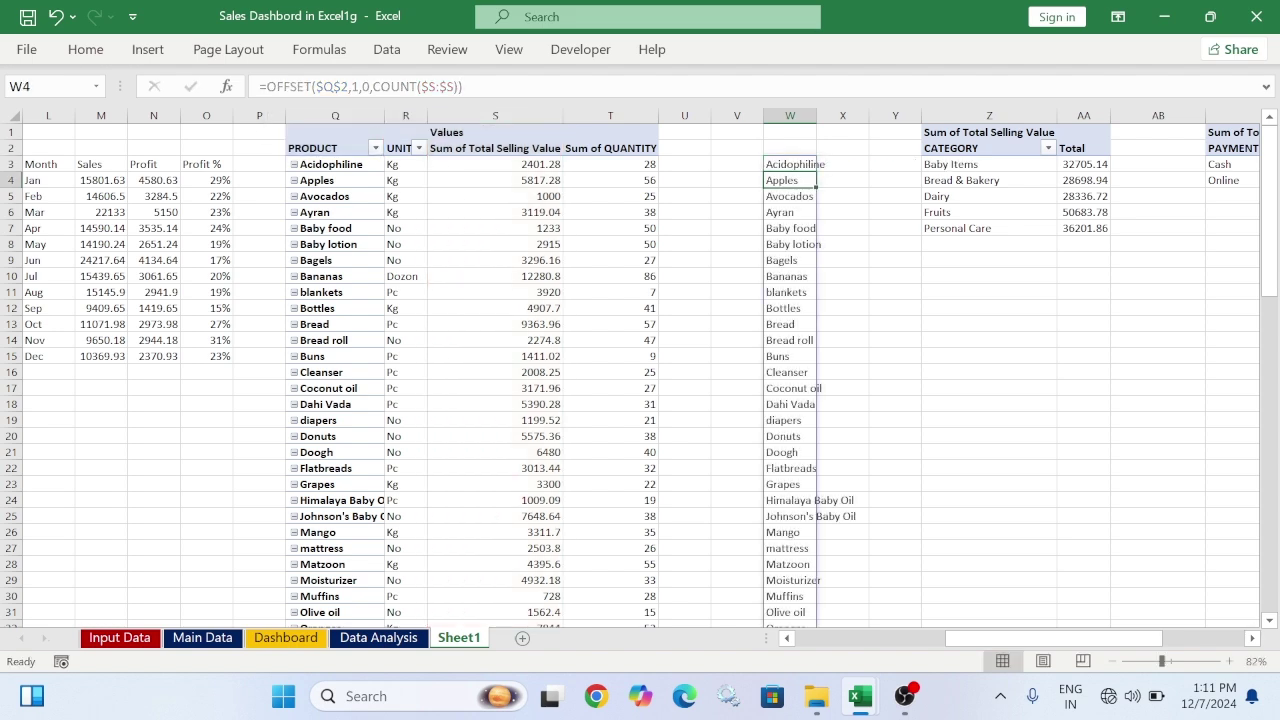
Autofit column W to the product names and check the list down to its end
double_click(817, 115)
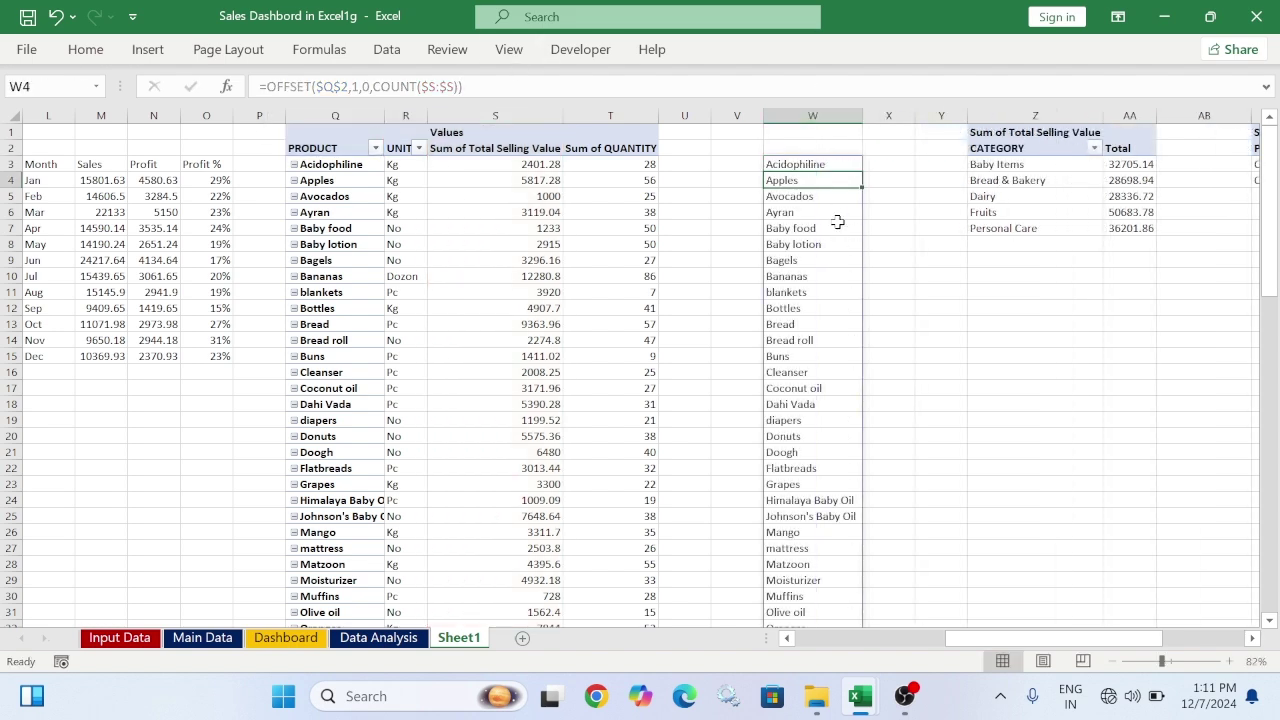
scroll(857, 383, "down", 6)
scroll(858, 370, "up", 6)
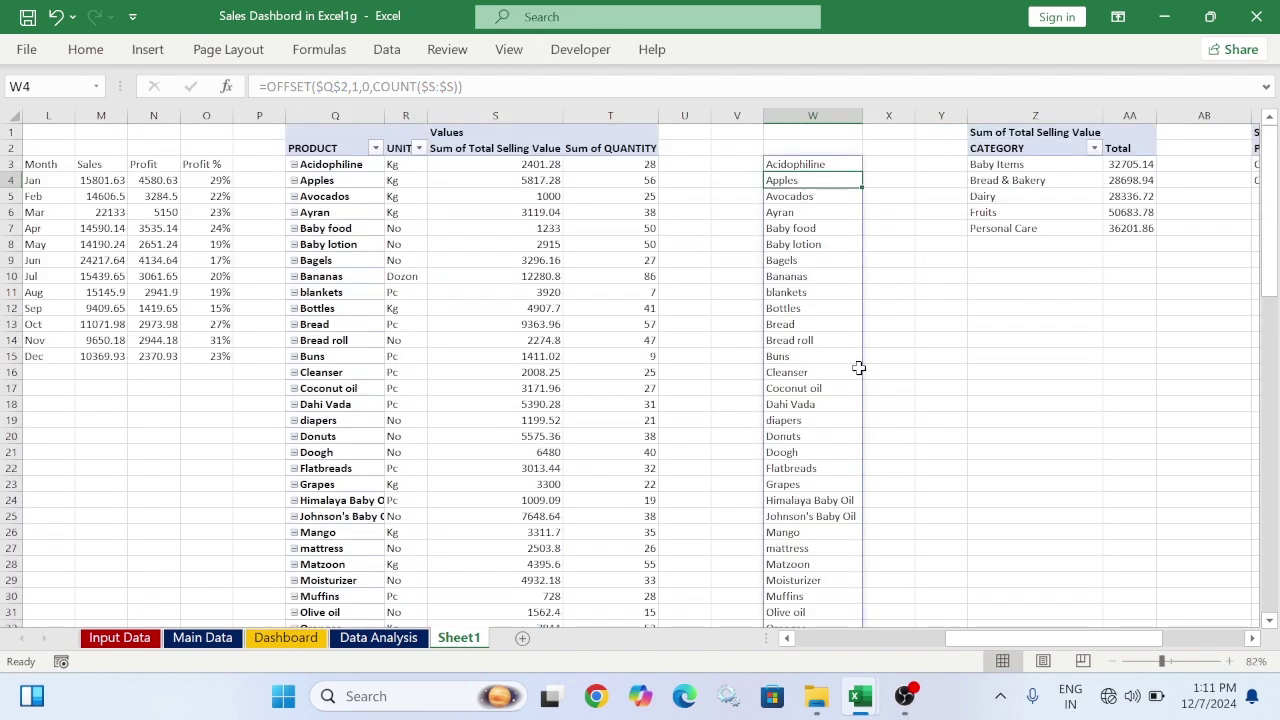
Copy the W3 formula to X3 and change its column offset to 1 to list the product units
left_click(800, 166)
left_click_drag(462, 87, 255, 80)
key("ctrl+c")
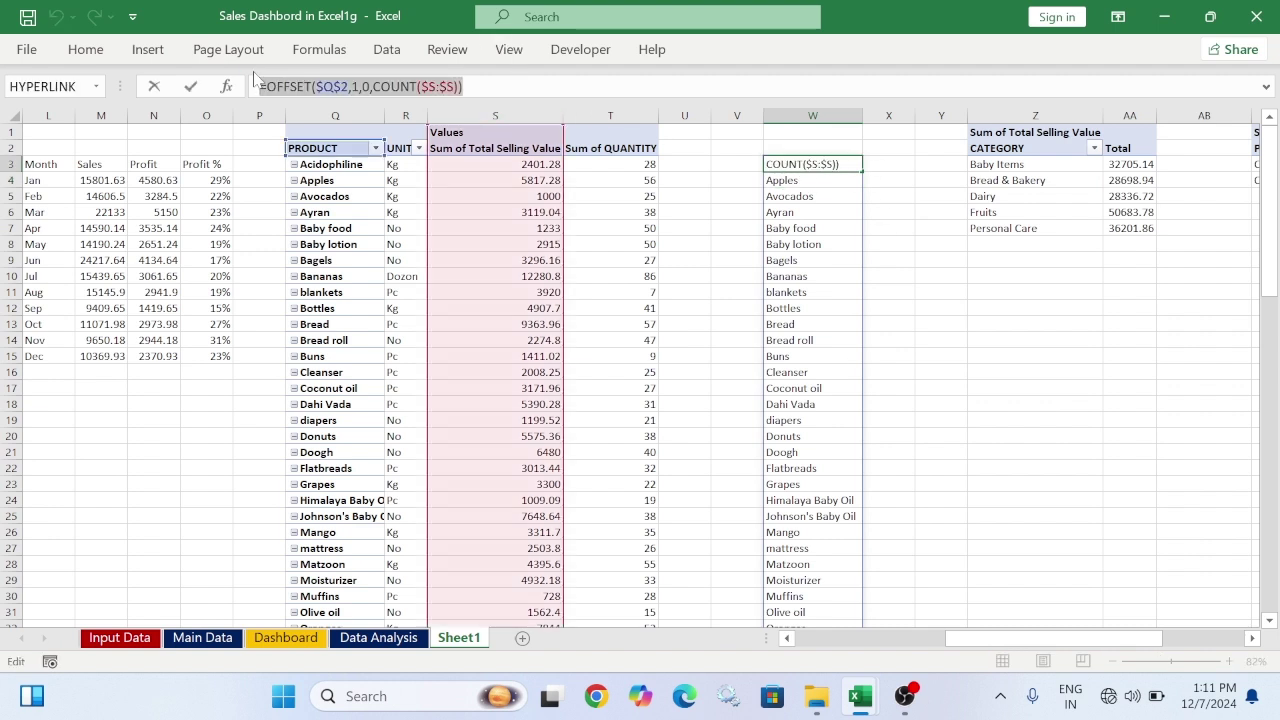
key("Return")
left_click(893, 162)
key("ctrl+v")
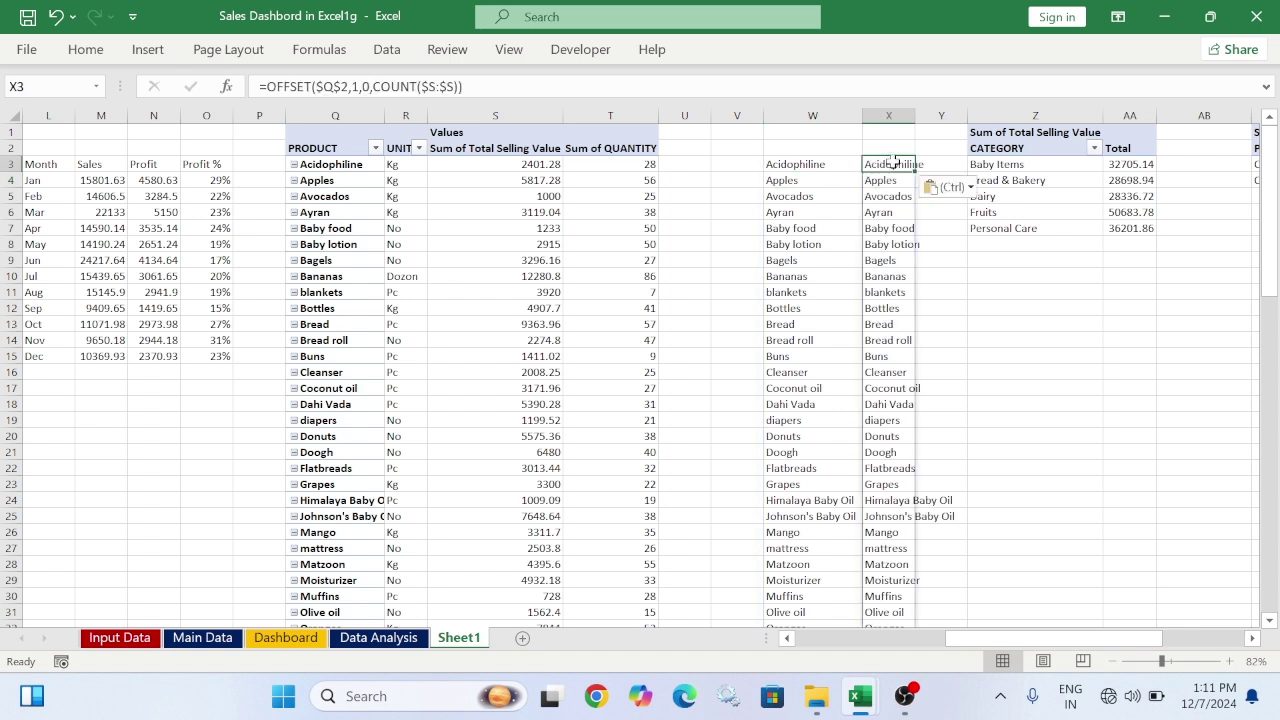
left_click(365, 87)
key("BackSpace")
type("1")
key("Return")
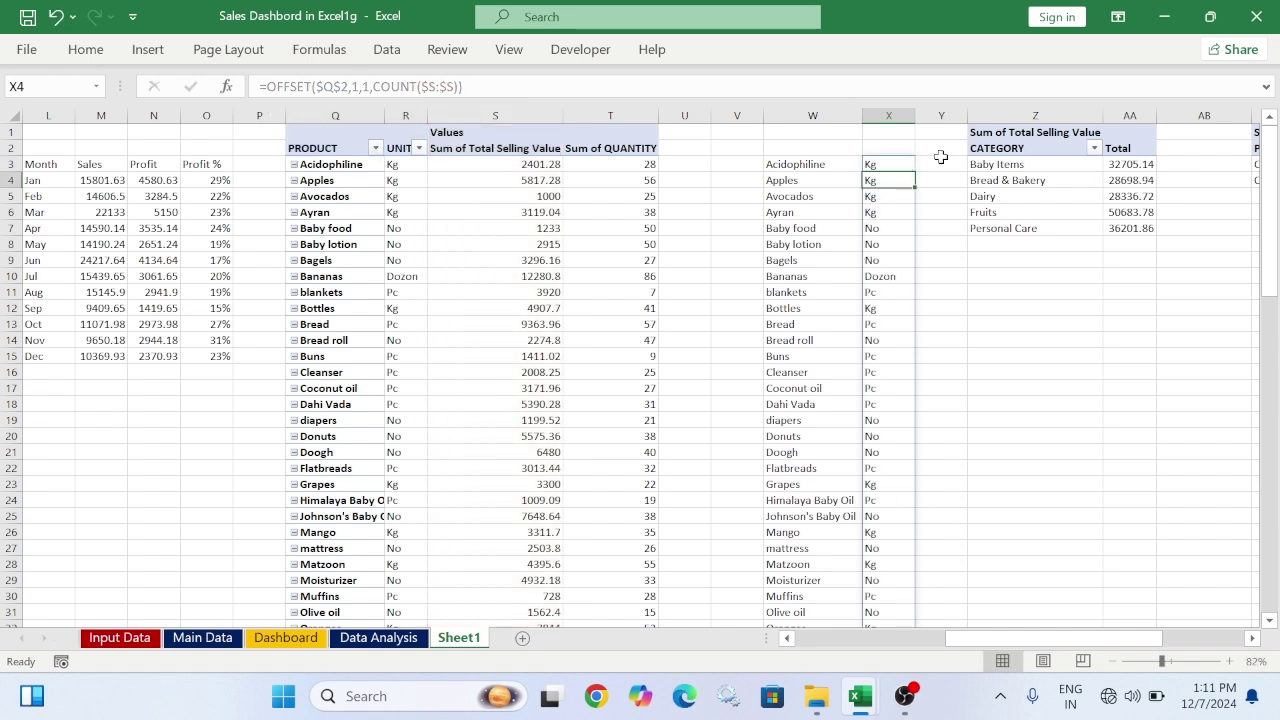
Insert another blank column at Y, before the category pivot table, and select cell Y3
right_click(952, 116)
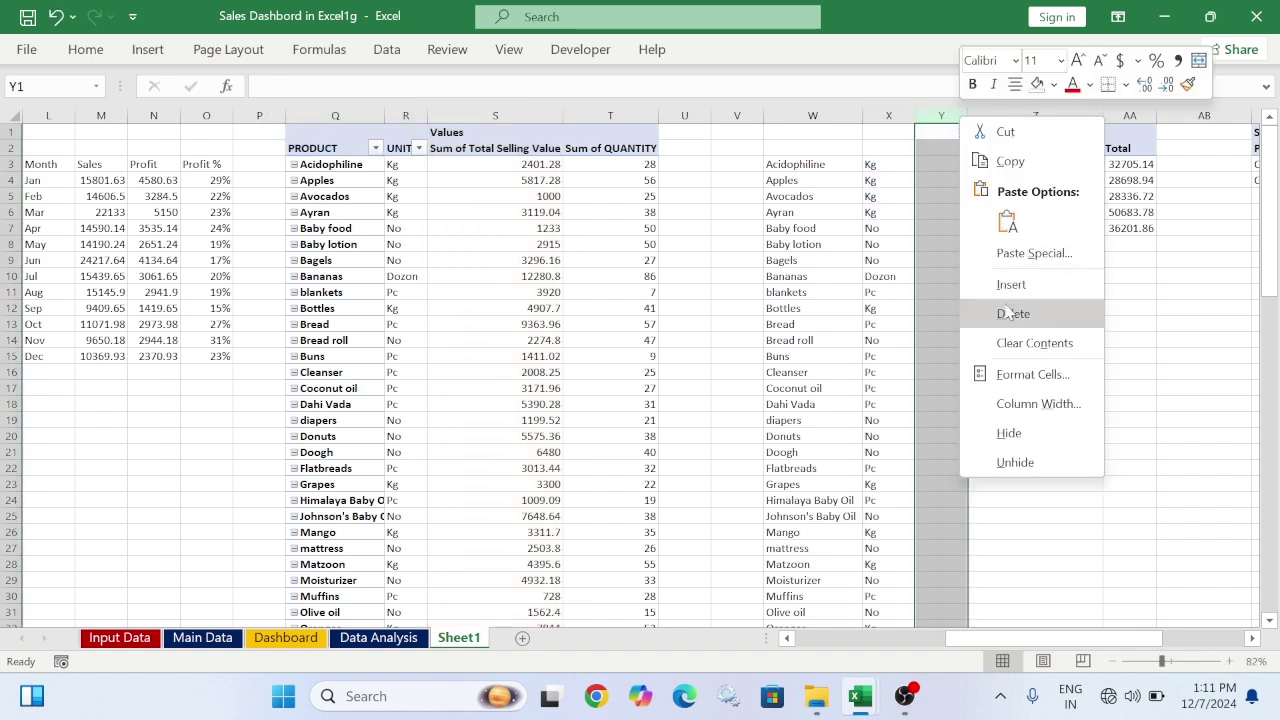
left_click(1003, 284)
left_click(940, 164)
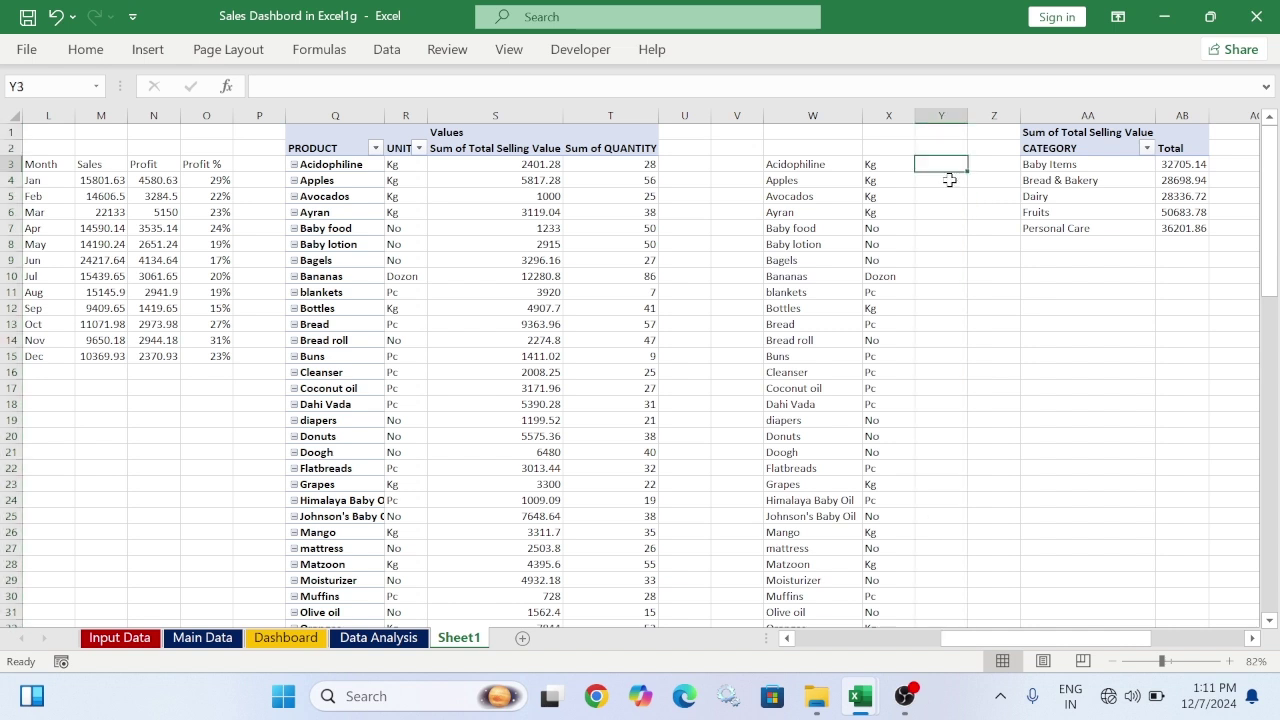
Paste the OFFSET product formula into Y3 and change its column offset to 2 to list the total selling values
key("ctrl+v")
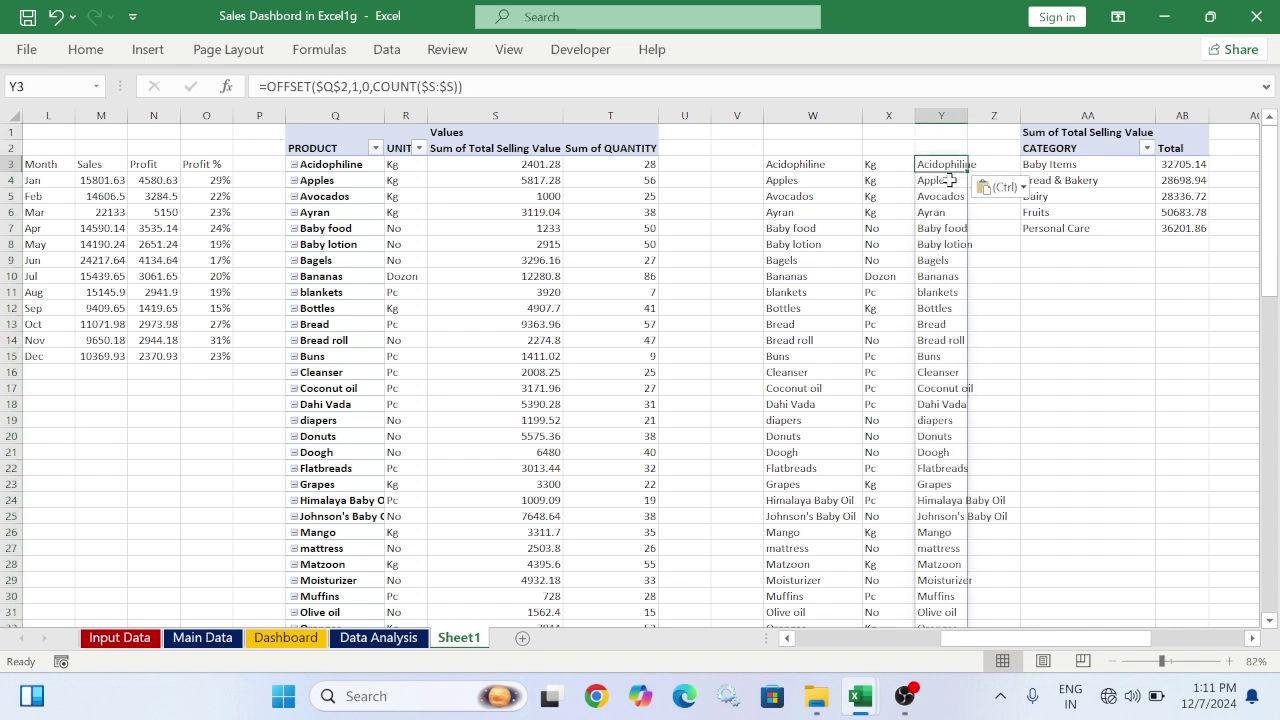
left_click(362, 86)
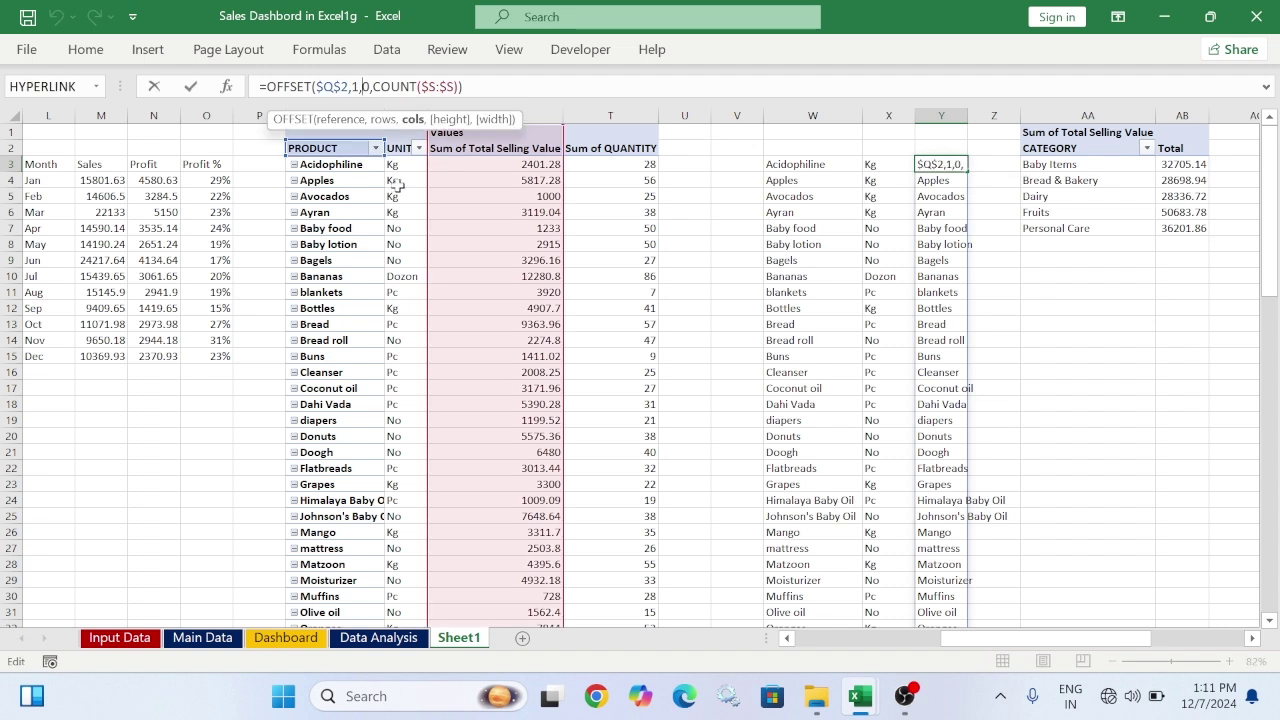
key("Delete")
type("2")
key("Return")
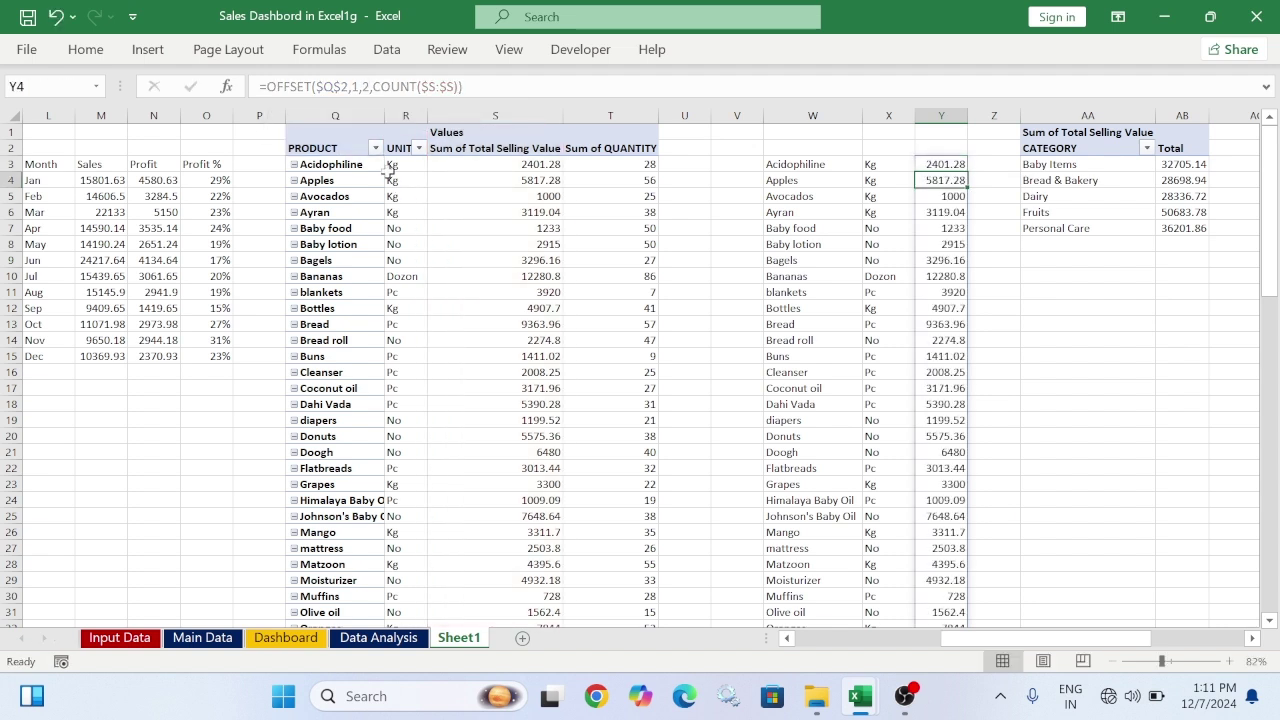
Paste the OFFSET product formula into Z3 and change its column offset to 3 to list the quantities
left_click(988, 163)
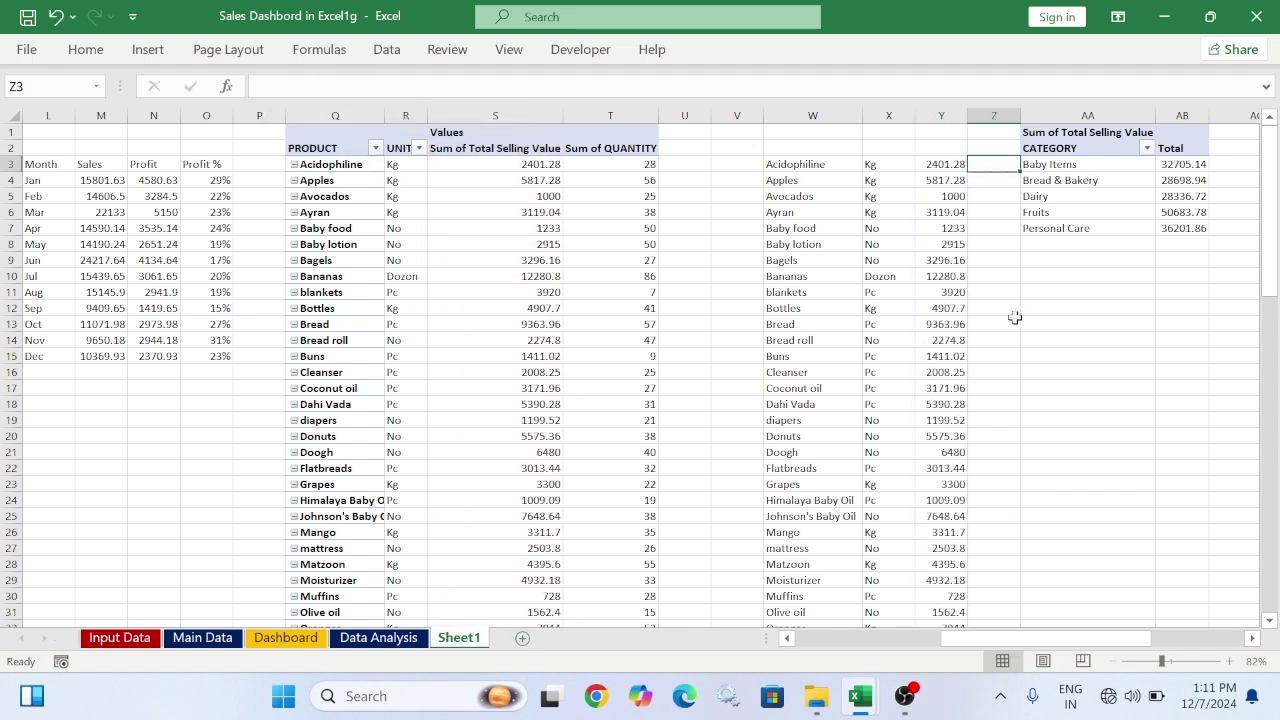
key("ctrl+v")
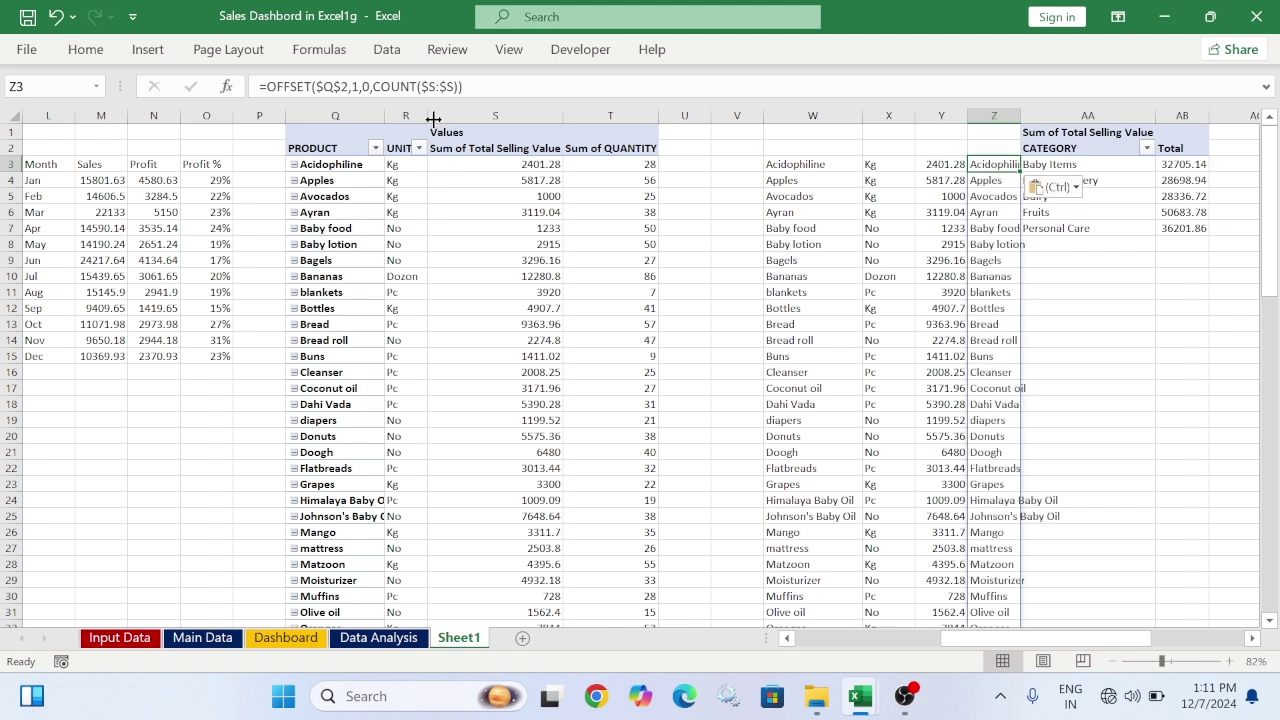
left_click(372, 86)
key("BackSpace")
key("BackSpace")
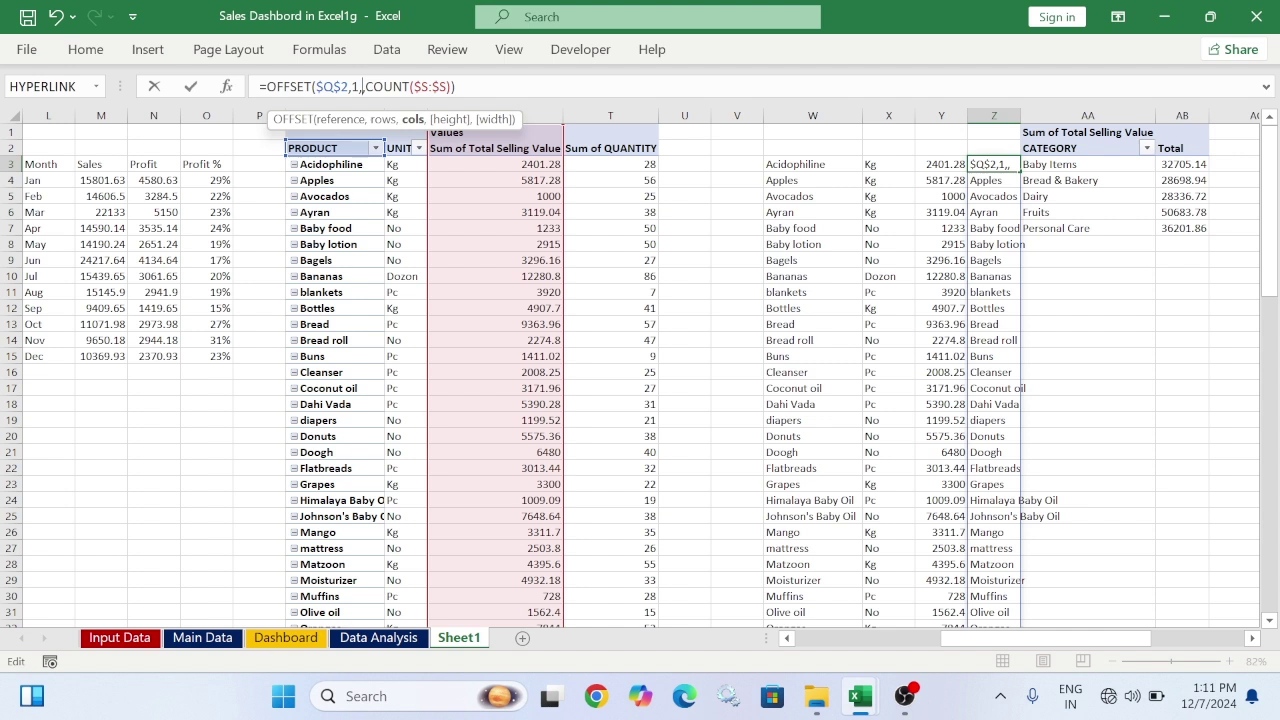
type("3")
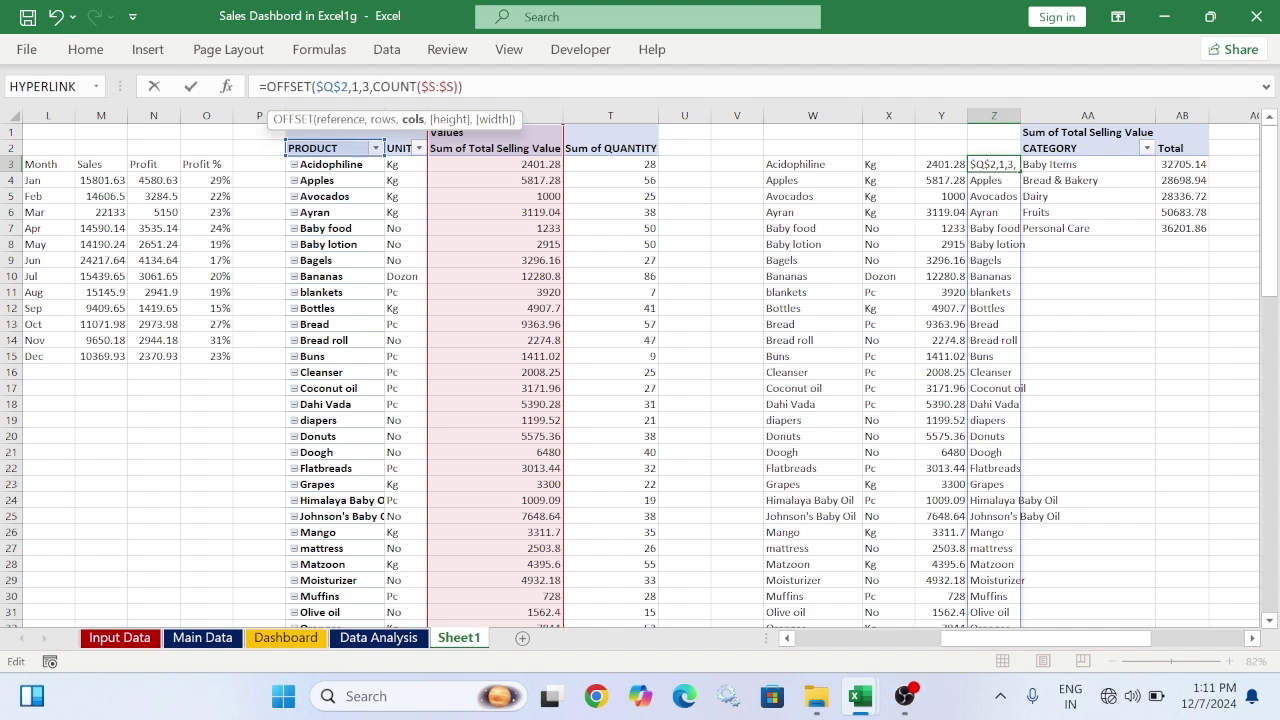
key("Return")
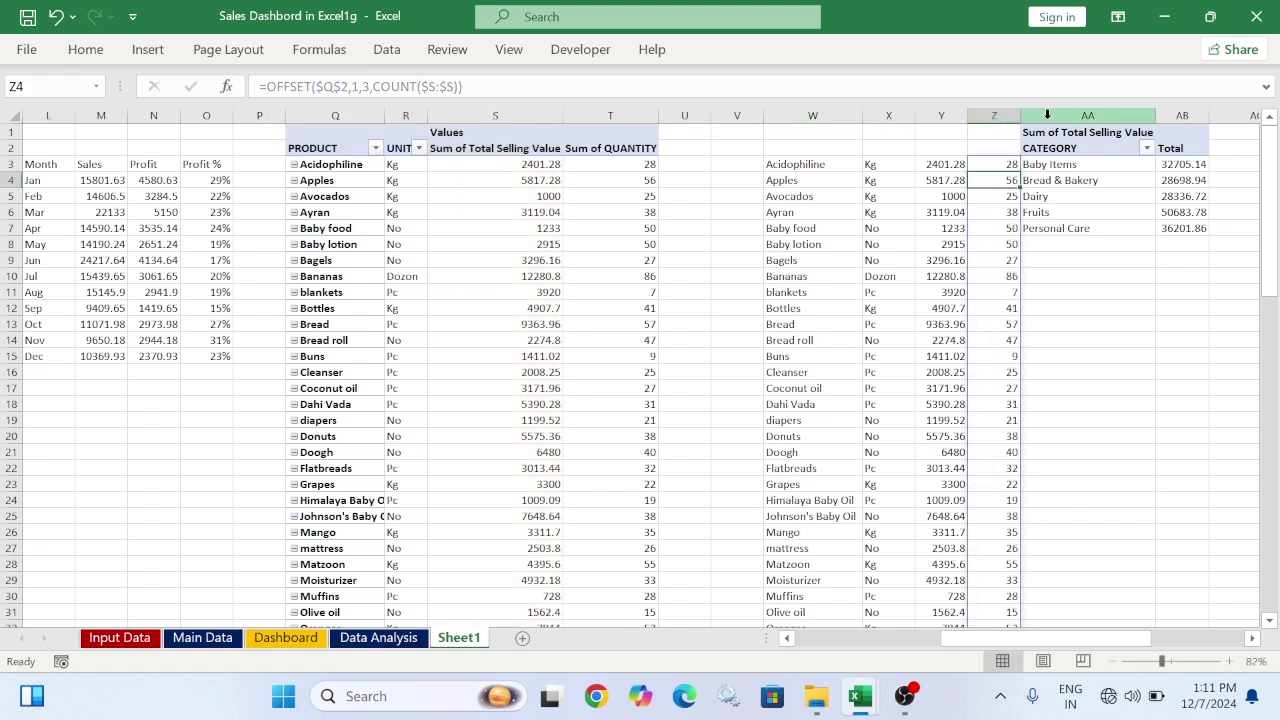
Insert a blank column at AA, before the category pivot table
right_click(1047, 114)
left_click(1097, 286)
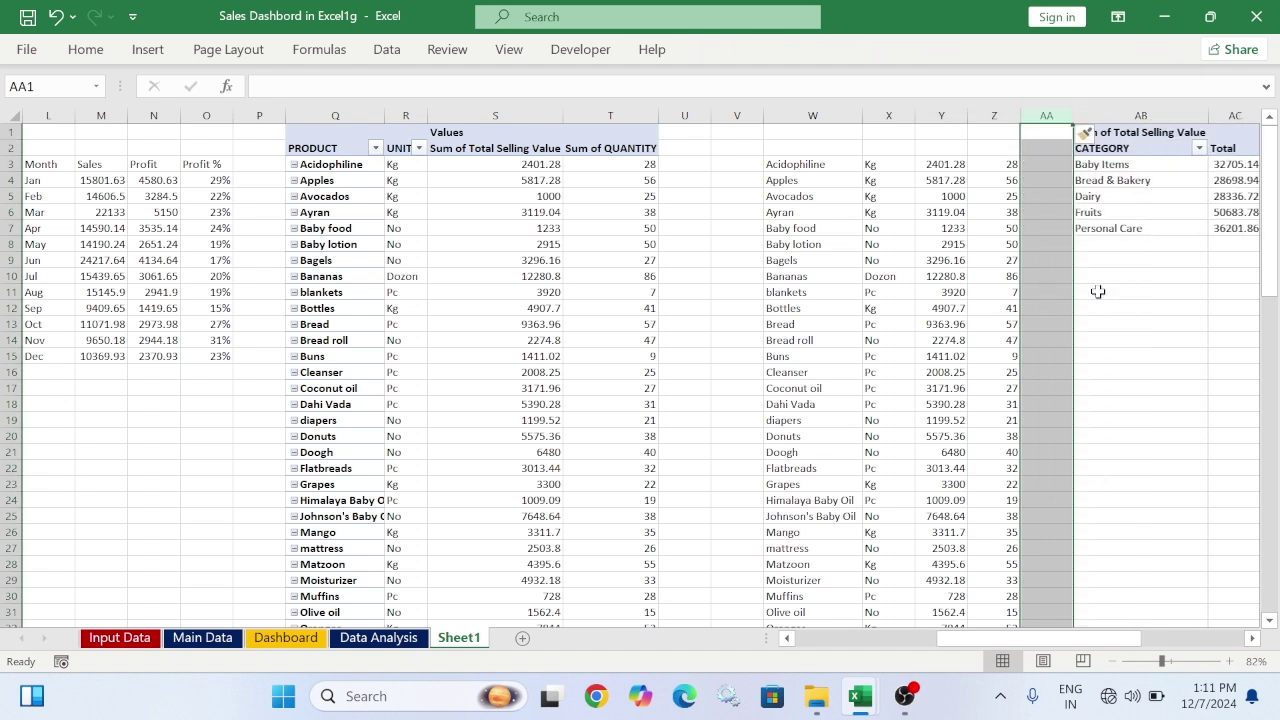
left_click(1121, 329)
Begin a rank formula in V3, beside the first product name
left_click(745, 166)
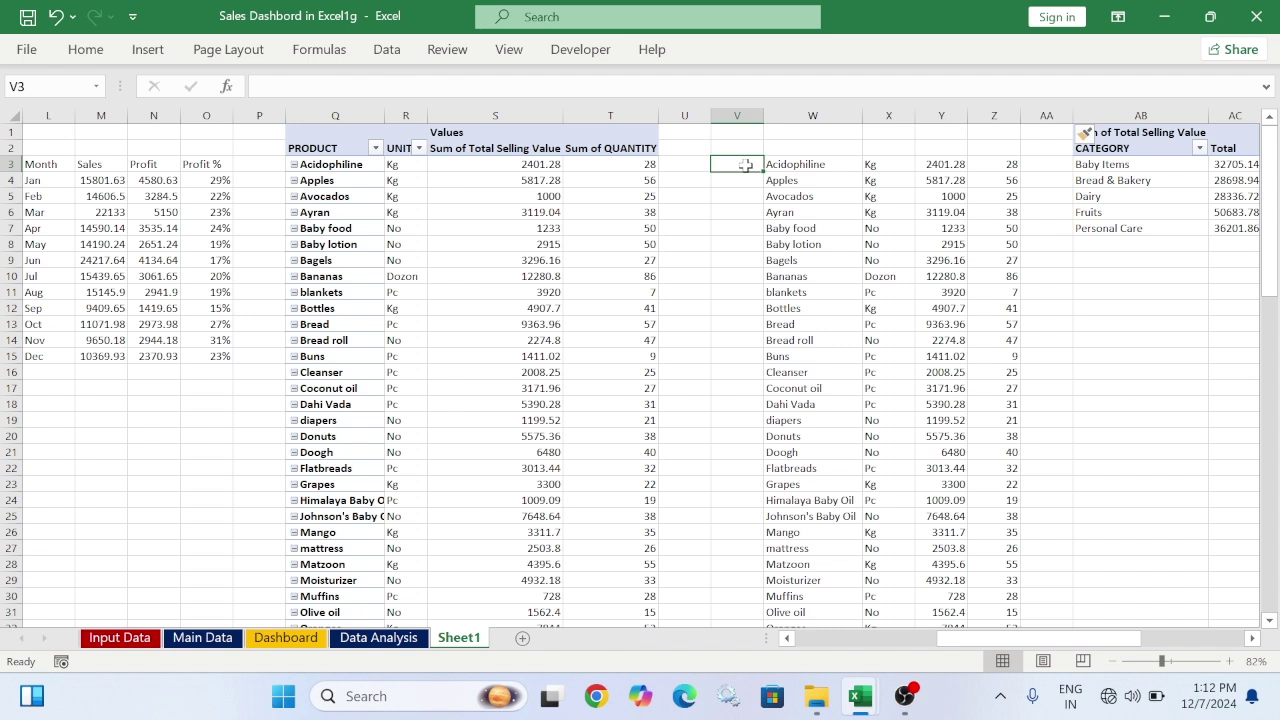
type("=rank")
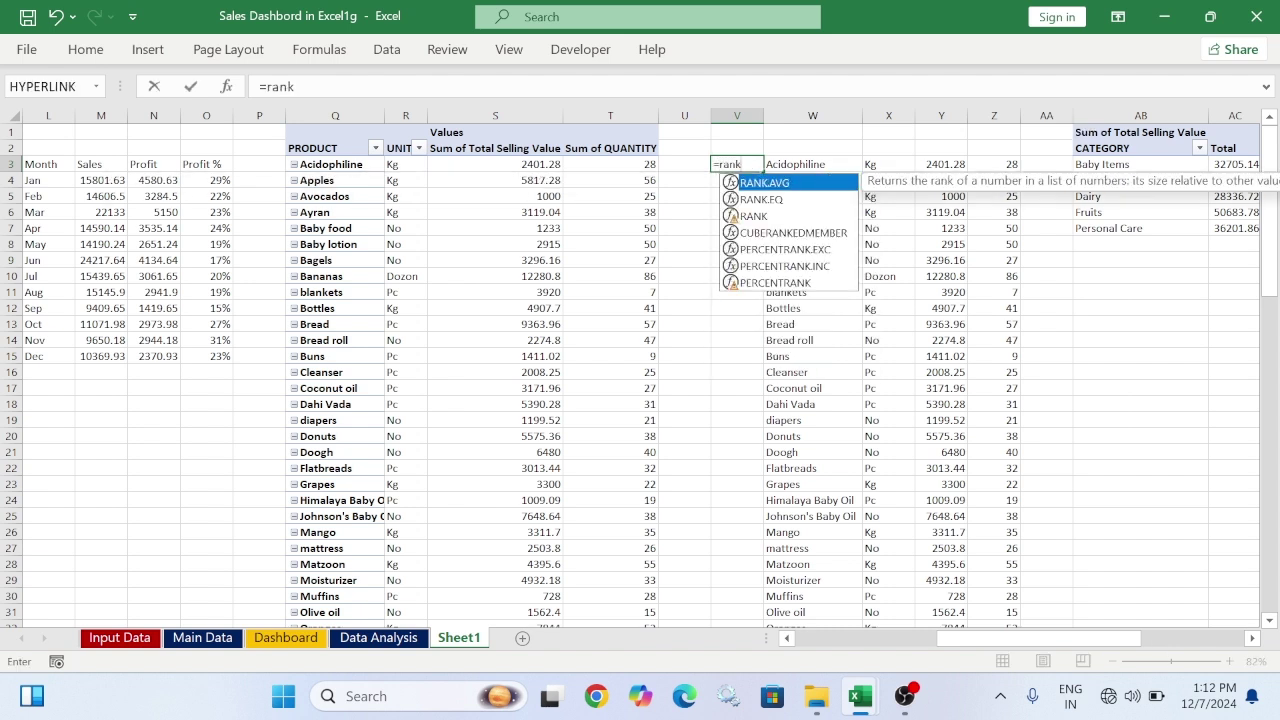
key("Tab")
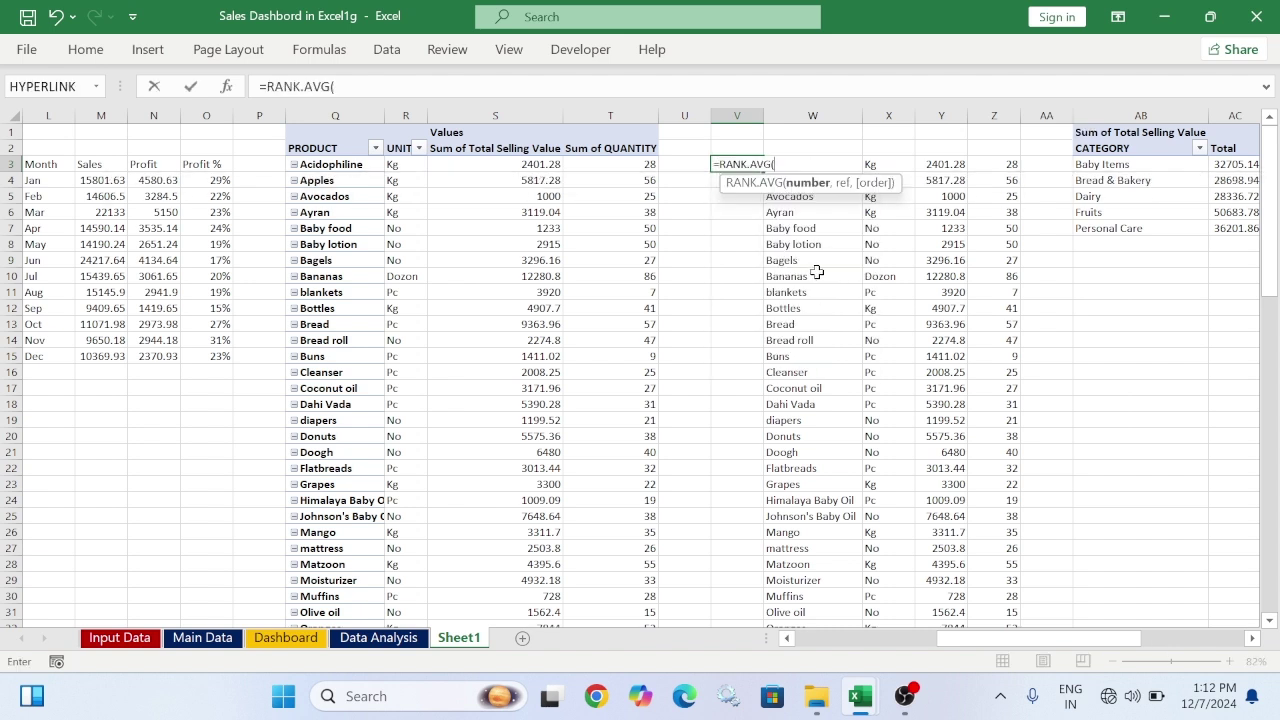
key("BackSpace")
key("BackSpace")
key("BackSpace")
key("BackSpace")
key("BackSpace")
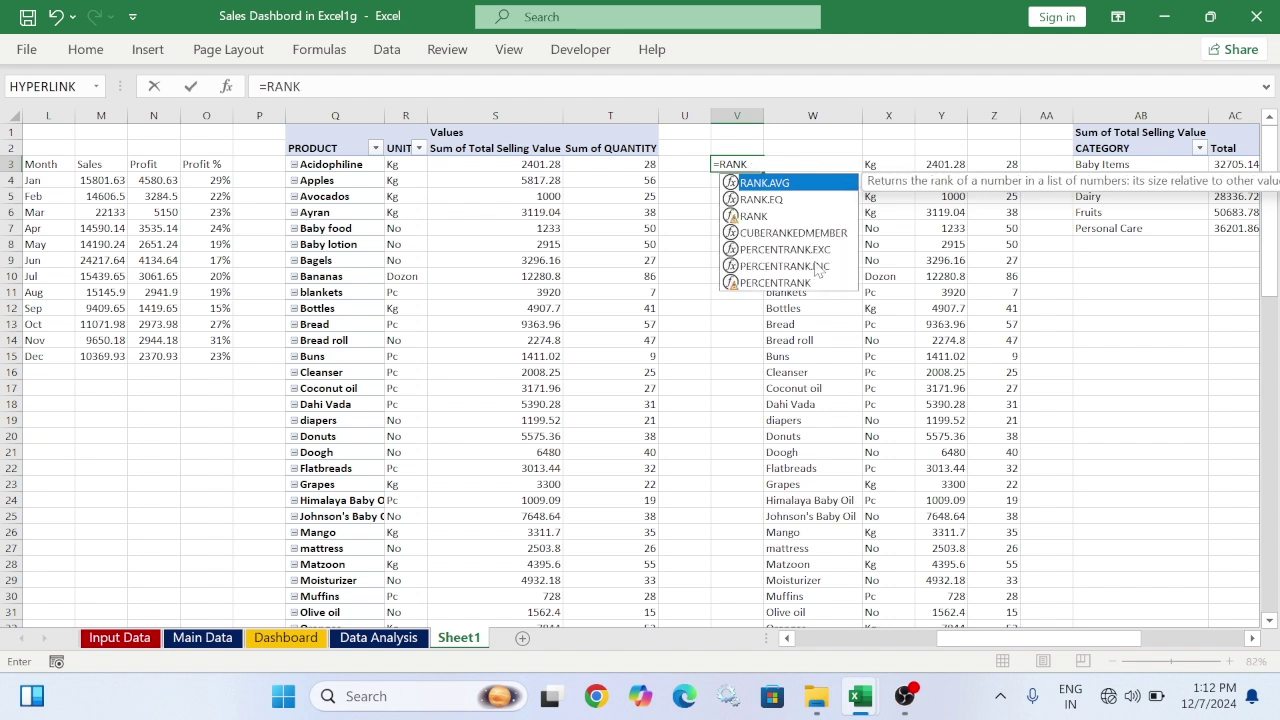
Complete the V3 formula as =RANK(Y3#,Y3#) to rank all products by total selling value
key("Down")
key("Down")
key("Tab")
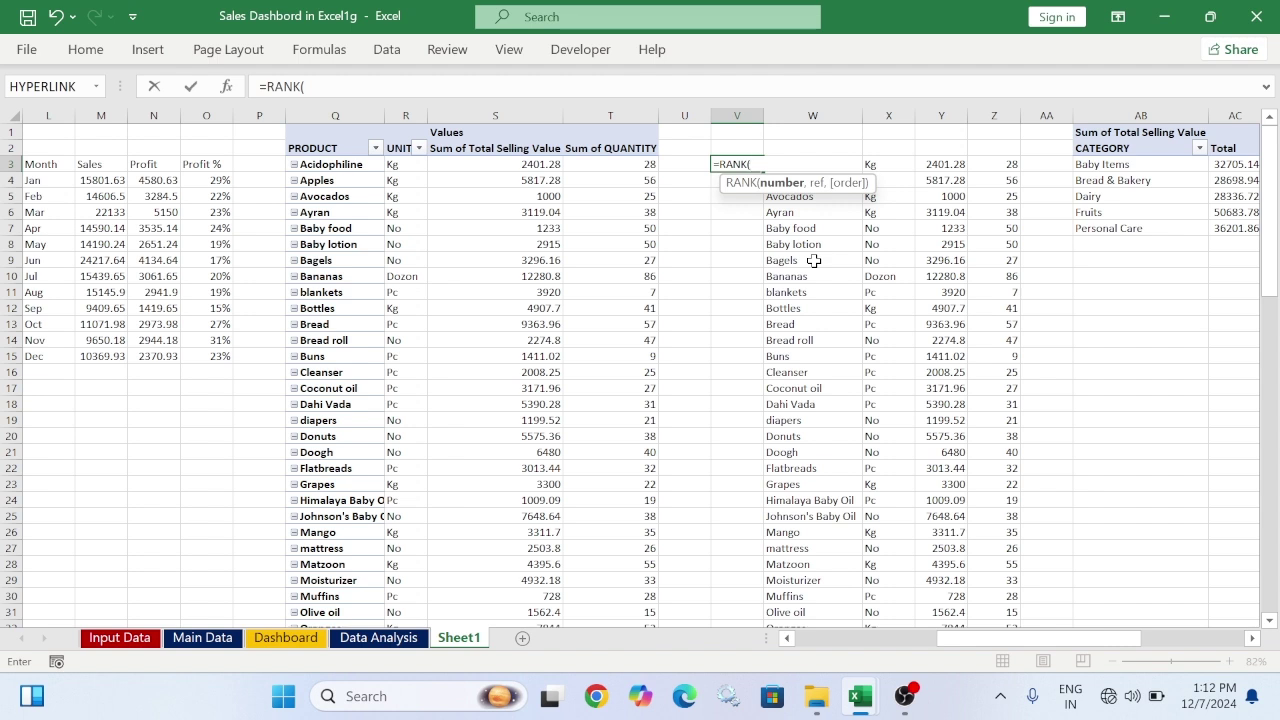
left_click(941, 165)
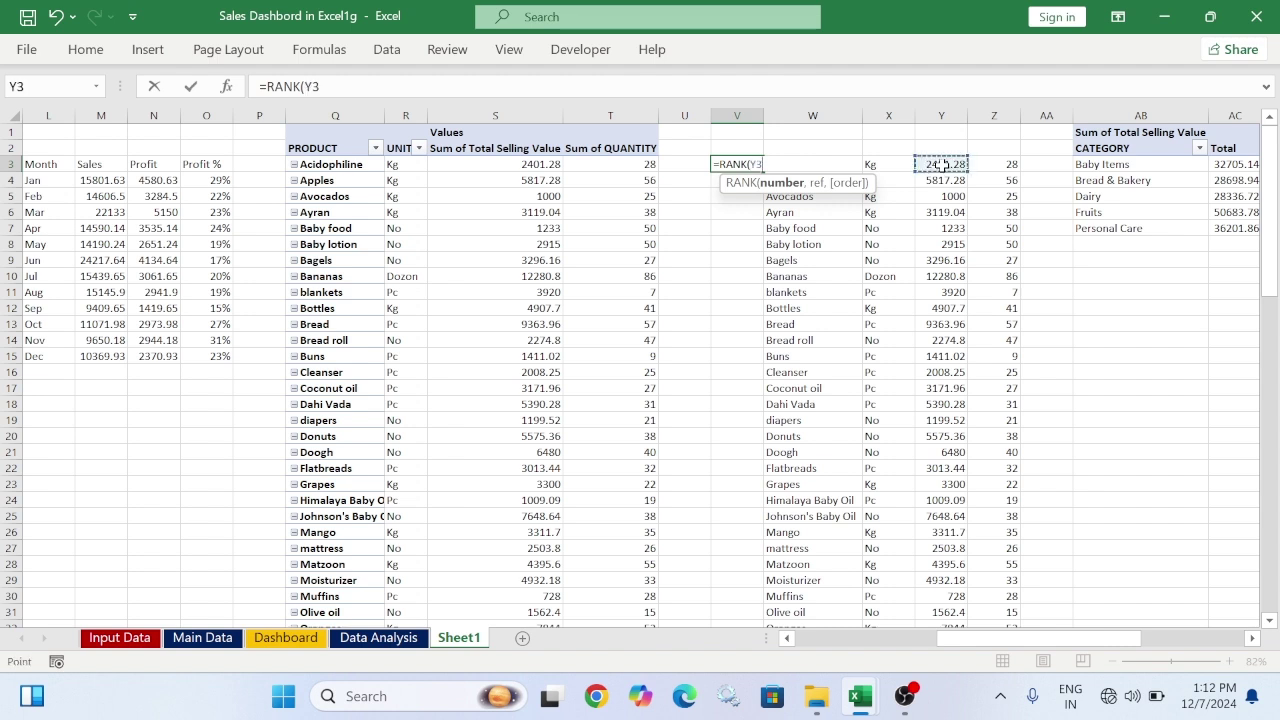
type("#")
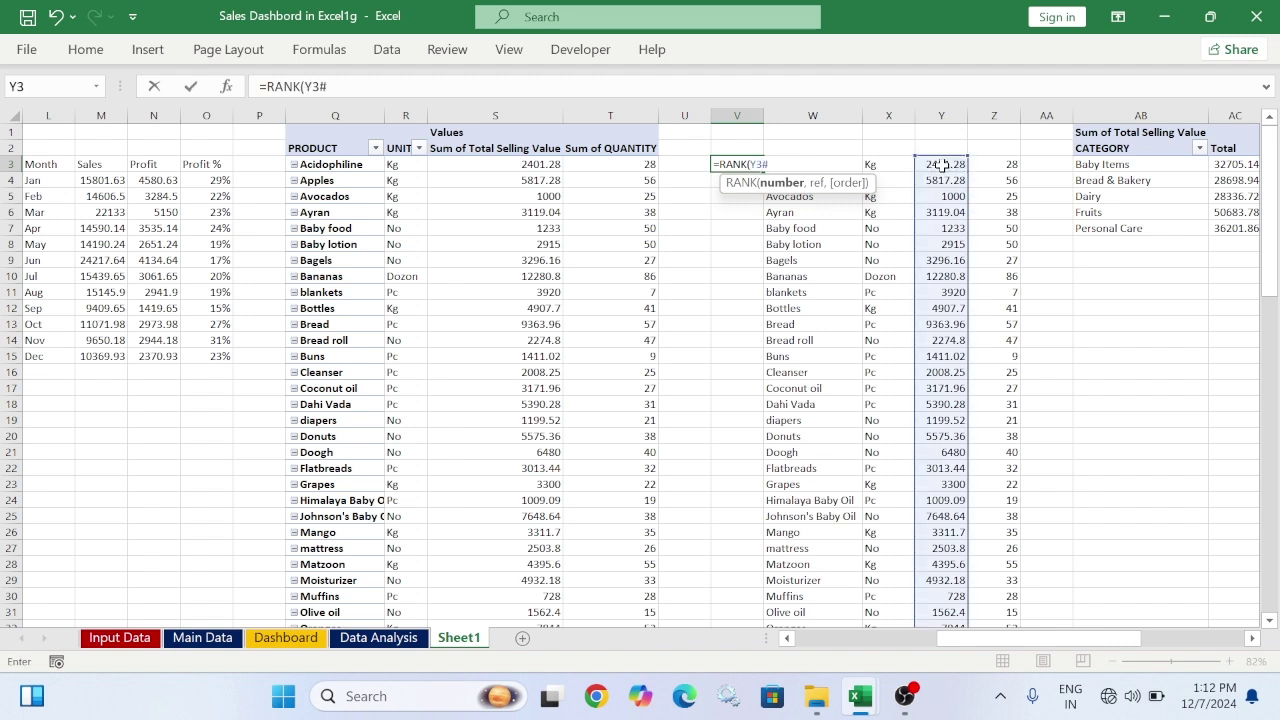
type(",")
left_click(941, 165)
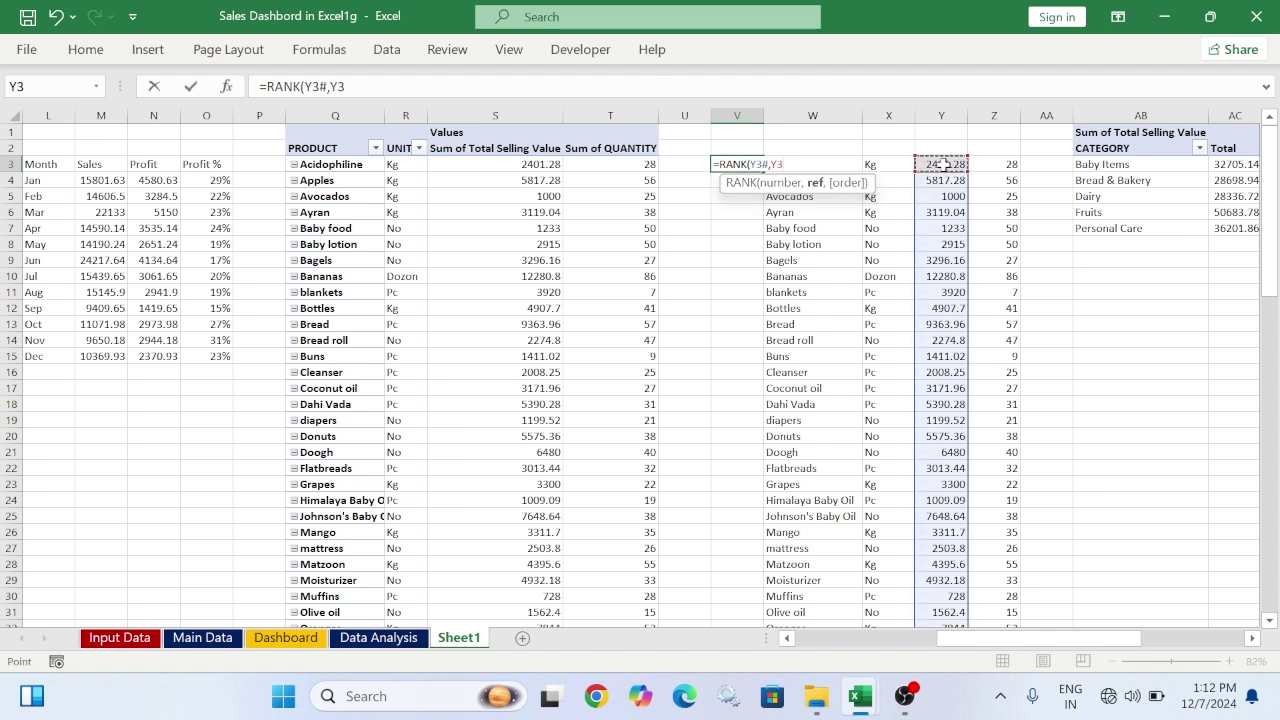
type("#)")
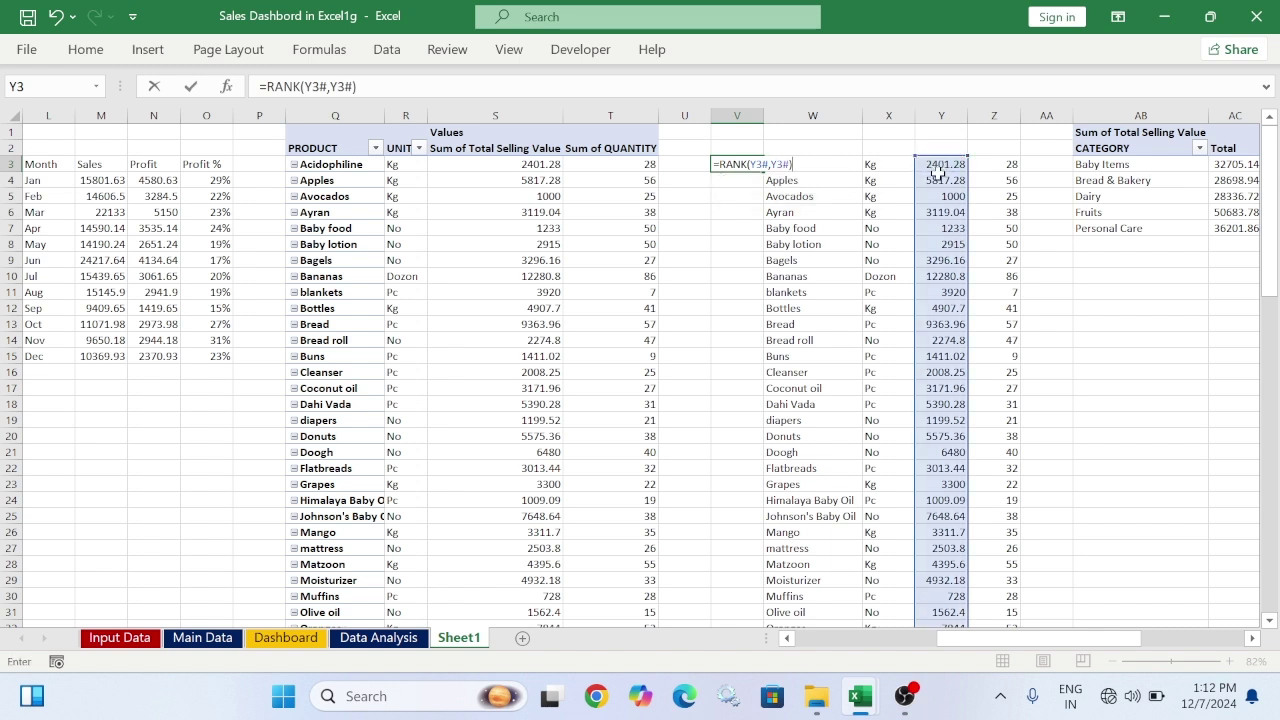
key("Return")
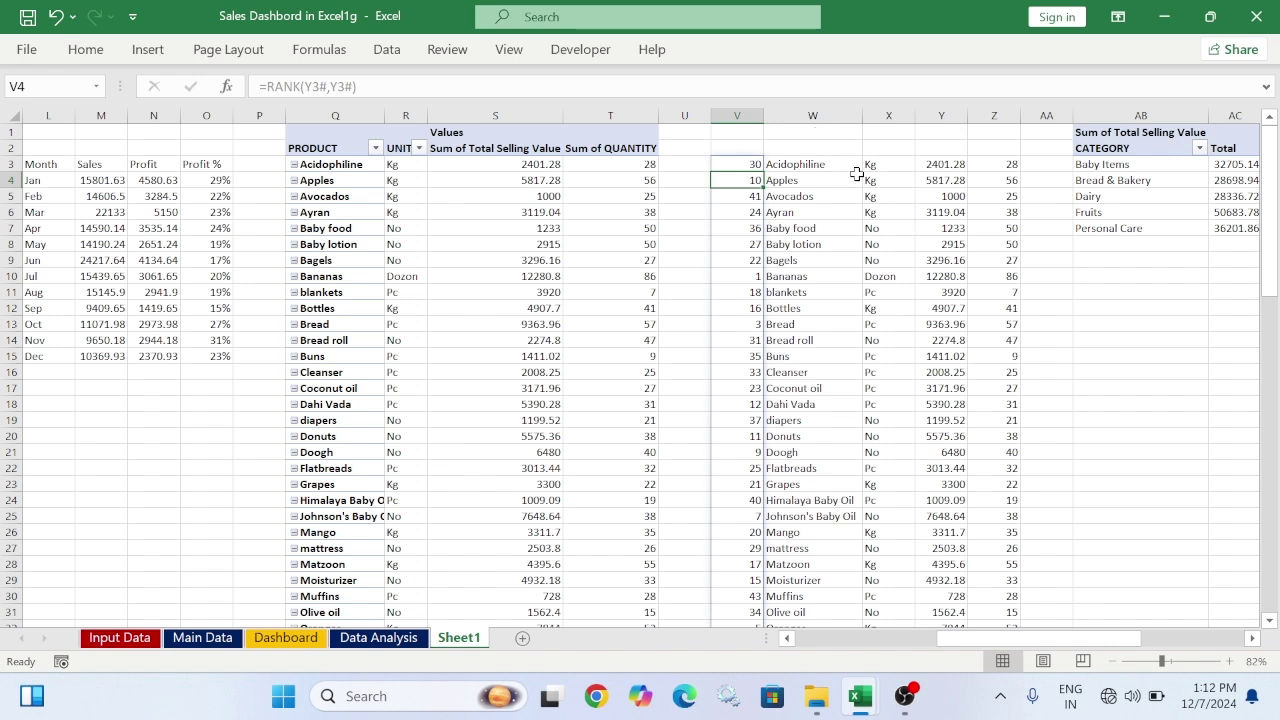
Look up the top-ranked product's name in W1 with the formula =VLOOKUP(1,V:Z,2,0)
left_click(835, 137)
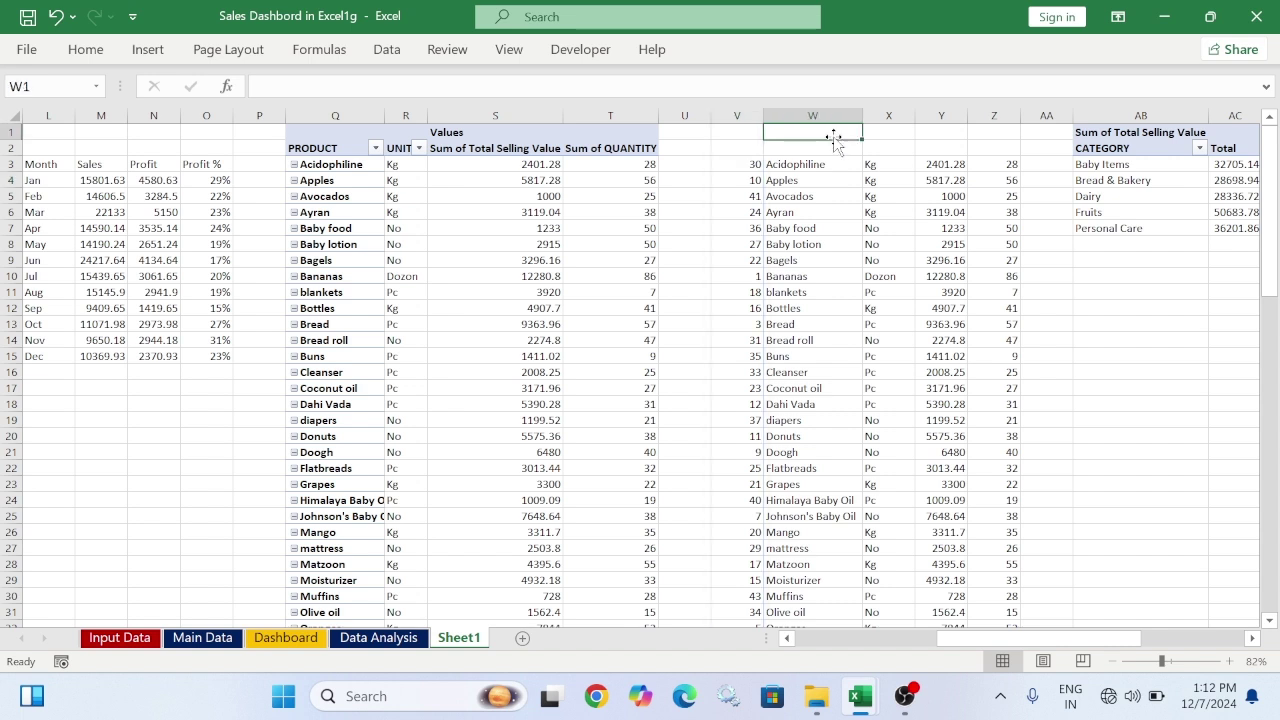
type("=vlo")
key("Tab")
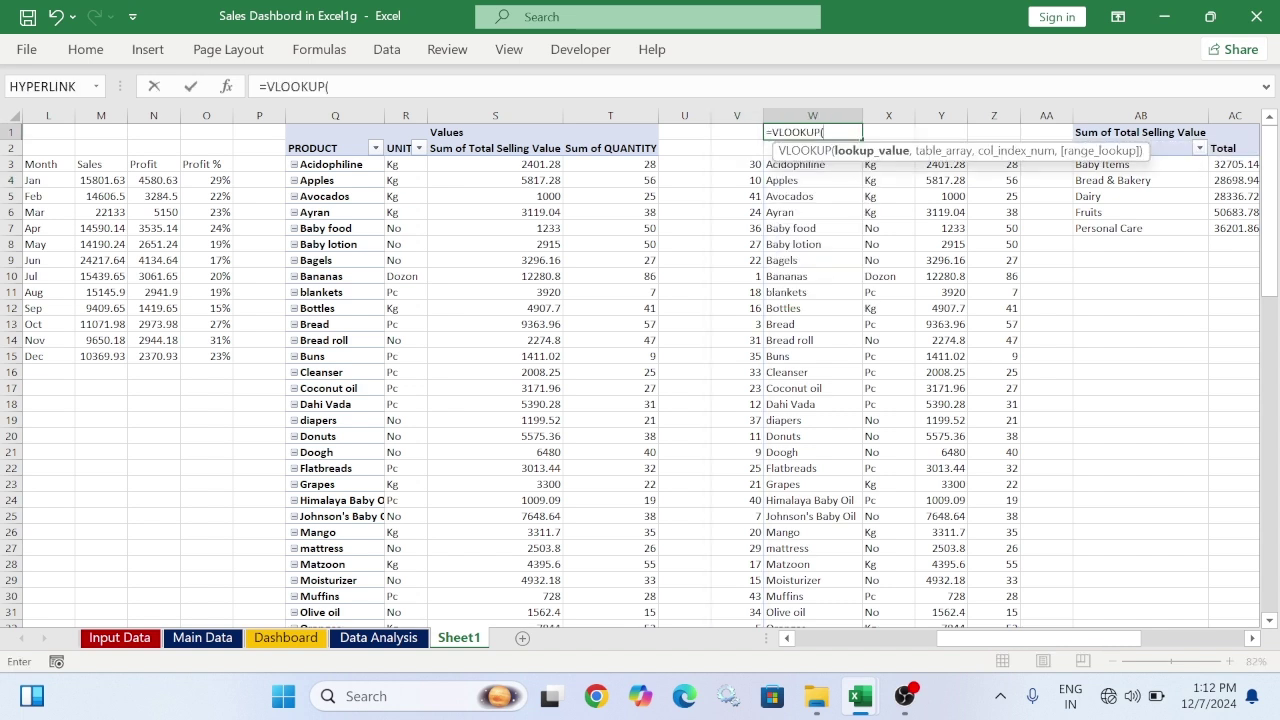
type("1,")
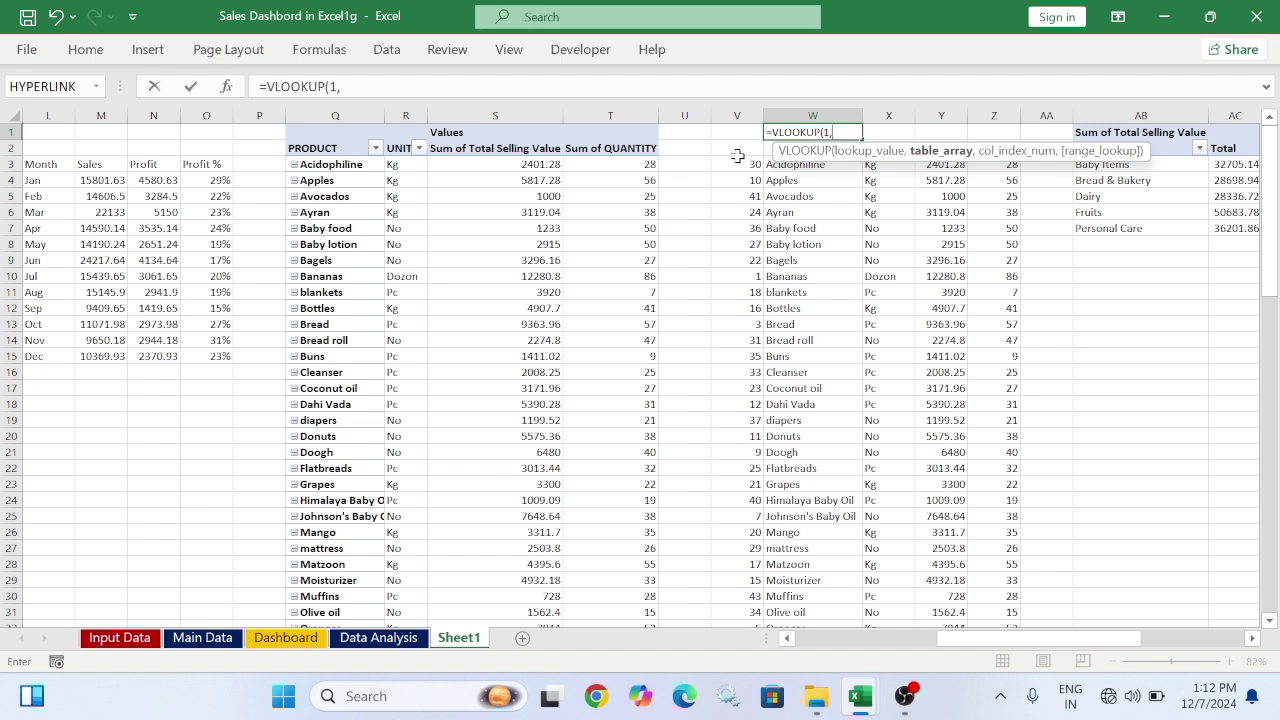
left_click_drag(737, 112, 903, 121)
left_click_drag(960, 125, 982, 128)
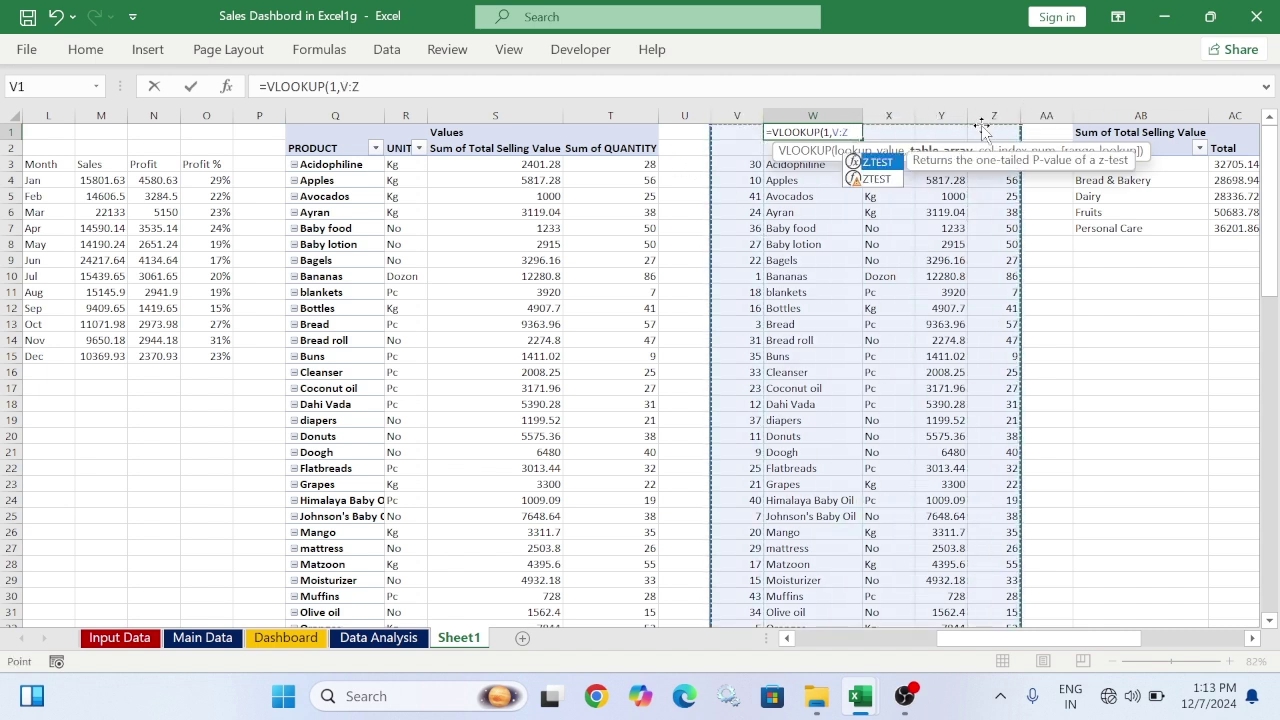
type(",2,0")
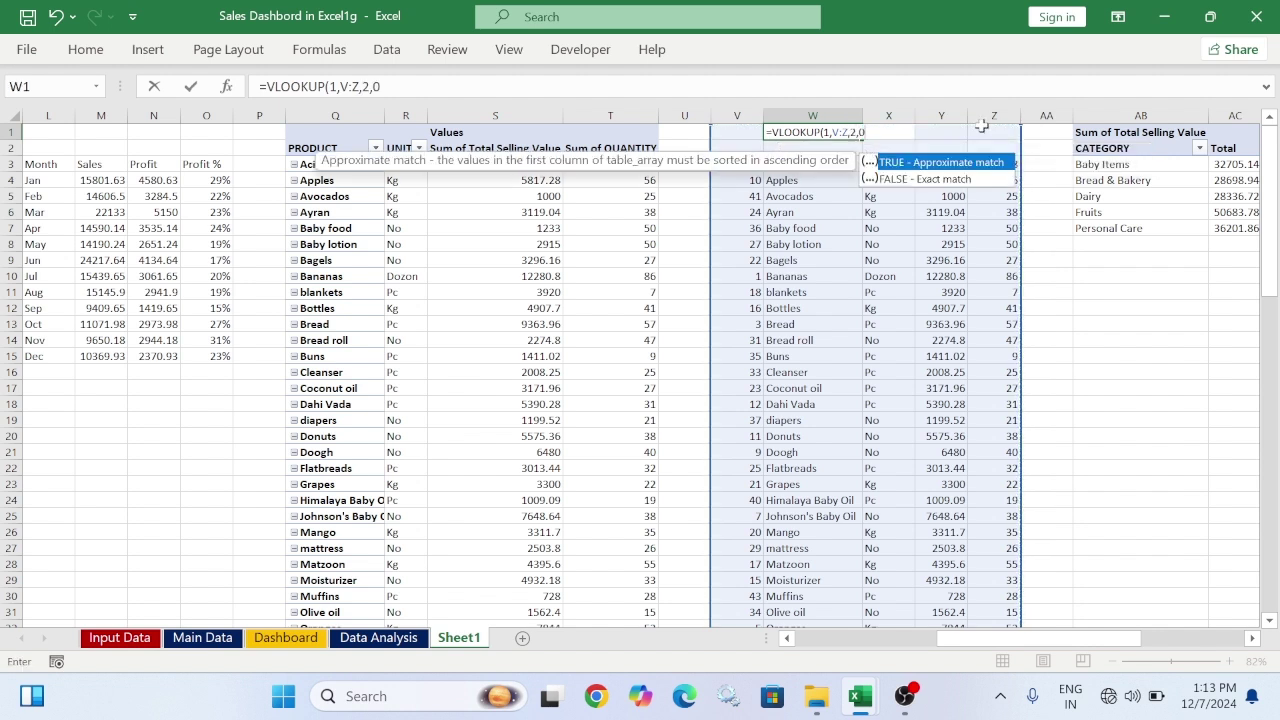
key("Return")
key("Up")
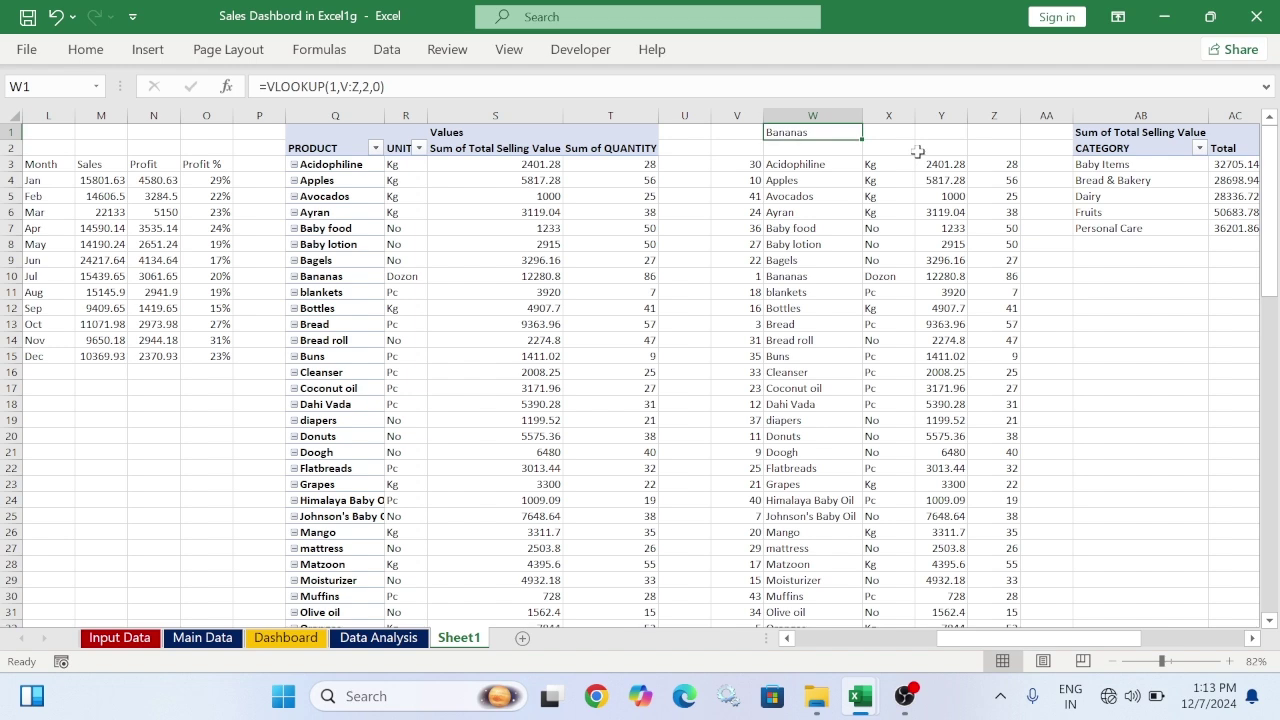
Copy the W1 formula text to X1 and change its column index to 3 to return the top product's unit
left_click(1229, 661)
left_click(1229, 661)
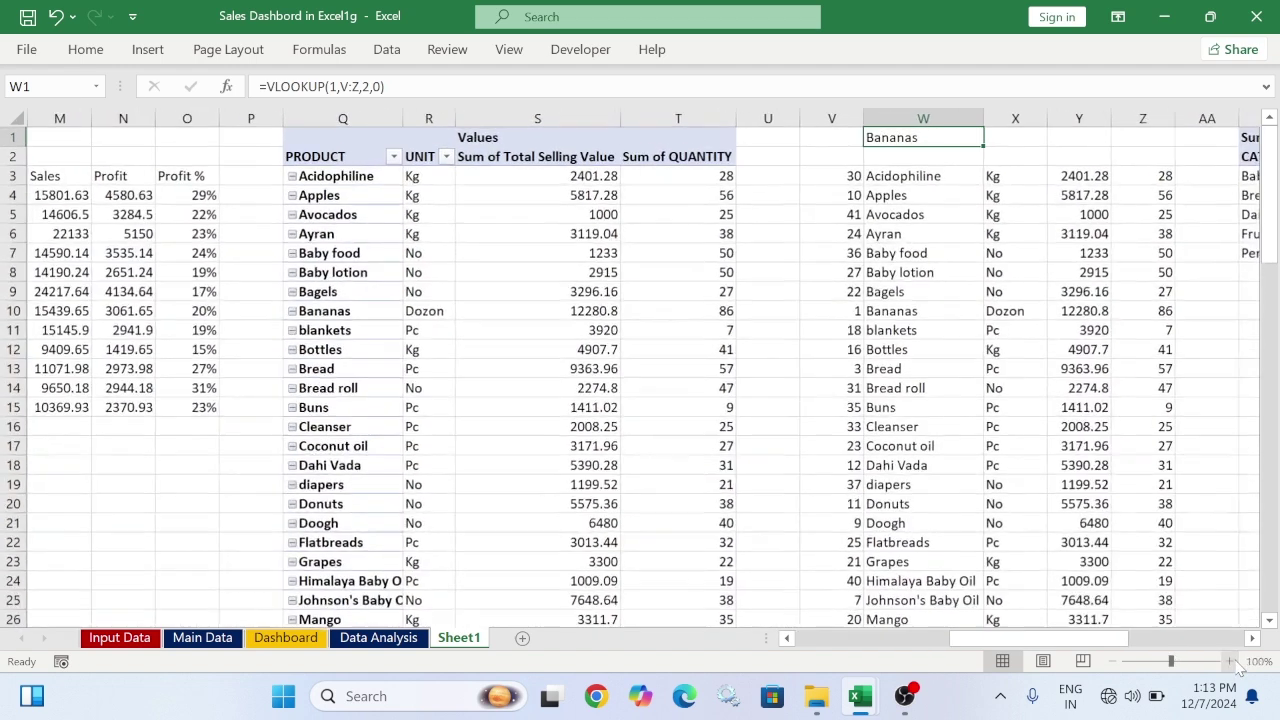
left_click(1010, 140)
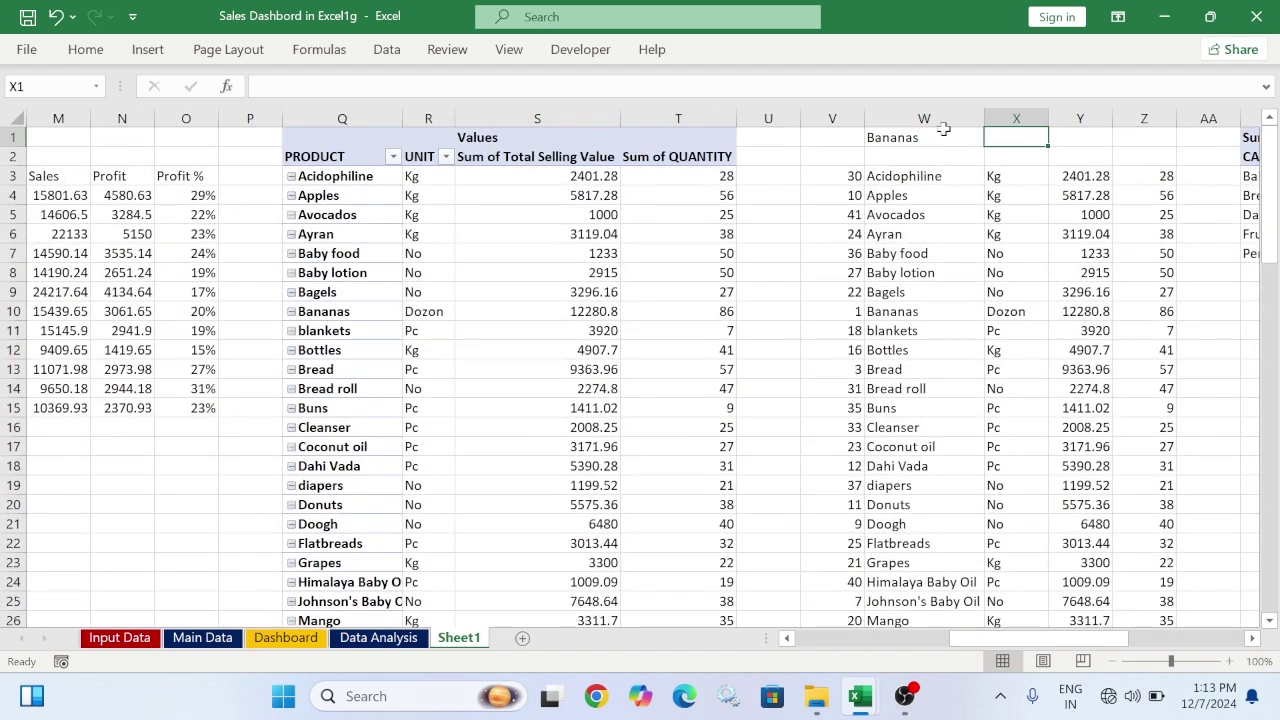
left_click(885, 140)
key("F2")
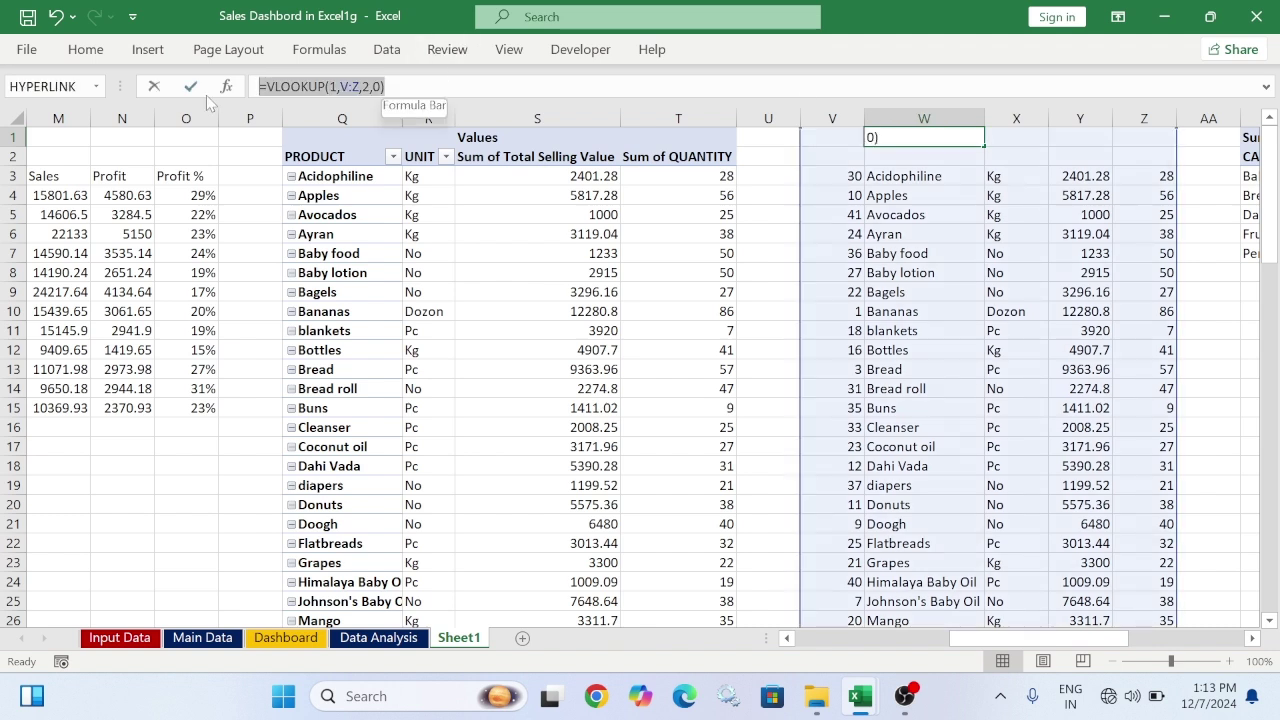
key("Return")
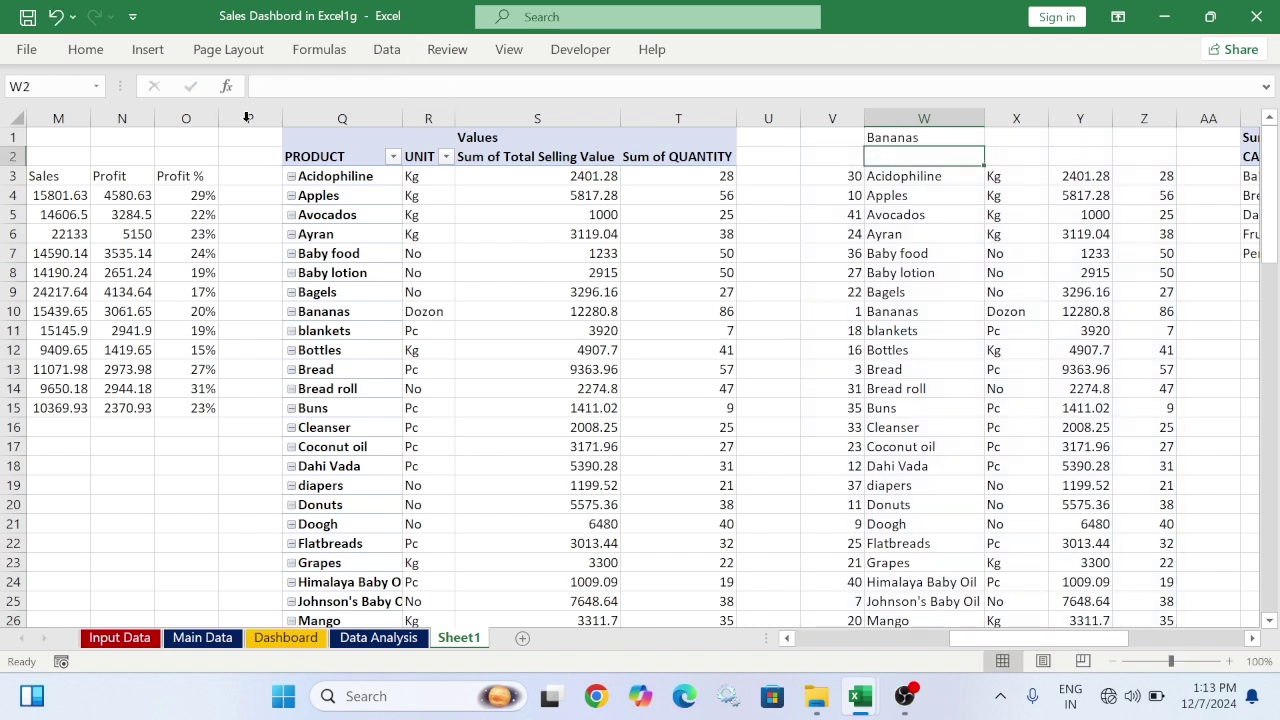
left_click(1011, 137)
type("=VLOOKUP(1,V:Z,2,0)")
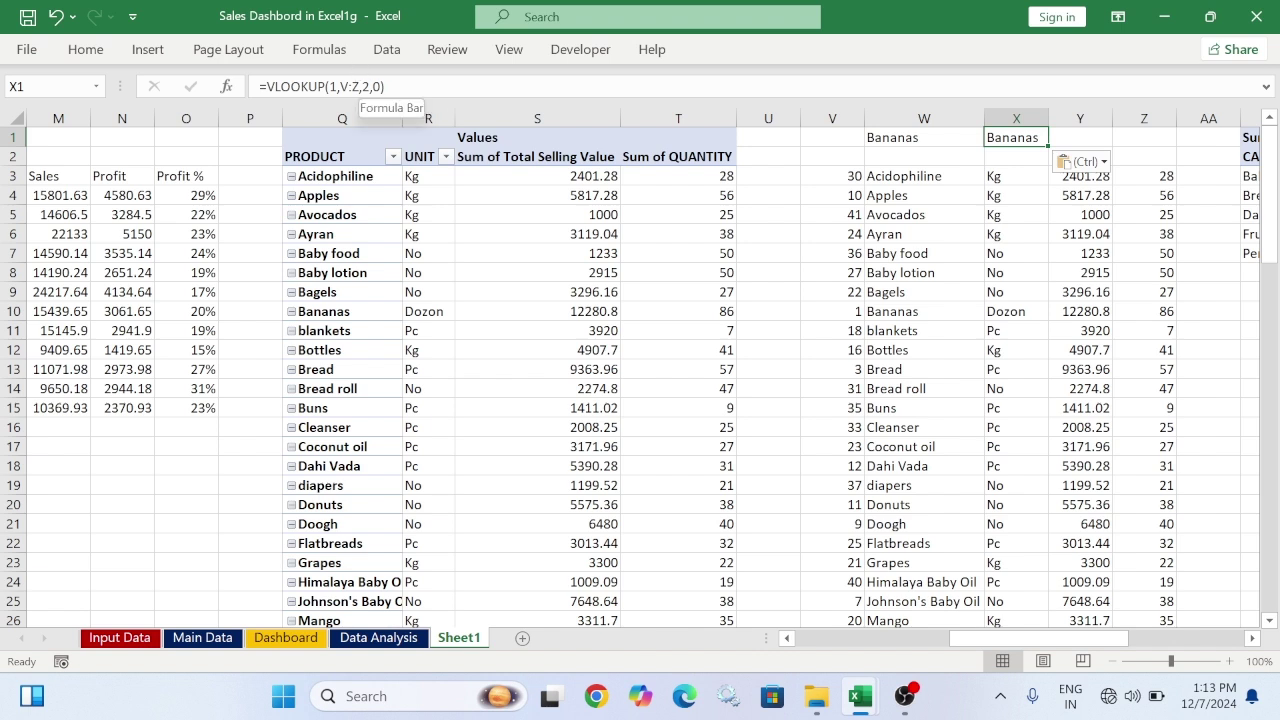
left_click(369, 87)
key("BackSpace")
type("3")
key("Return")
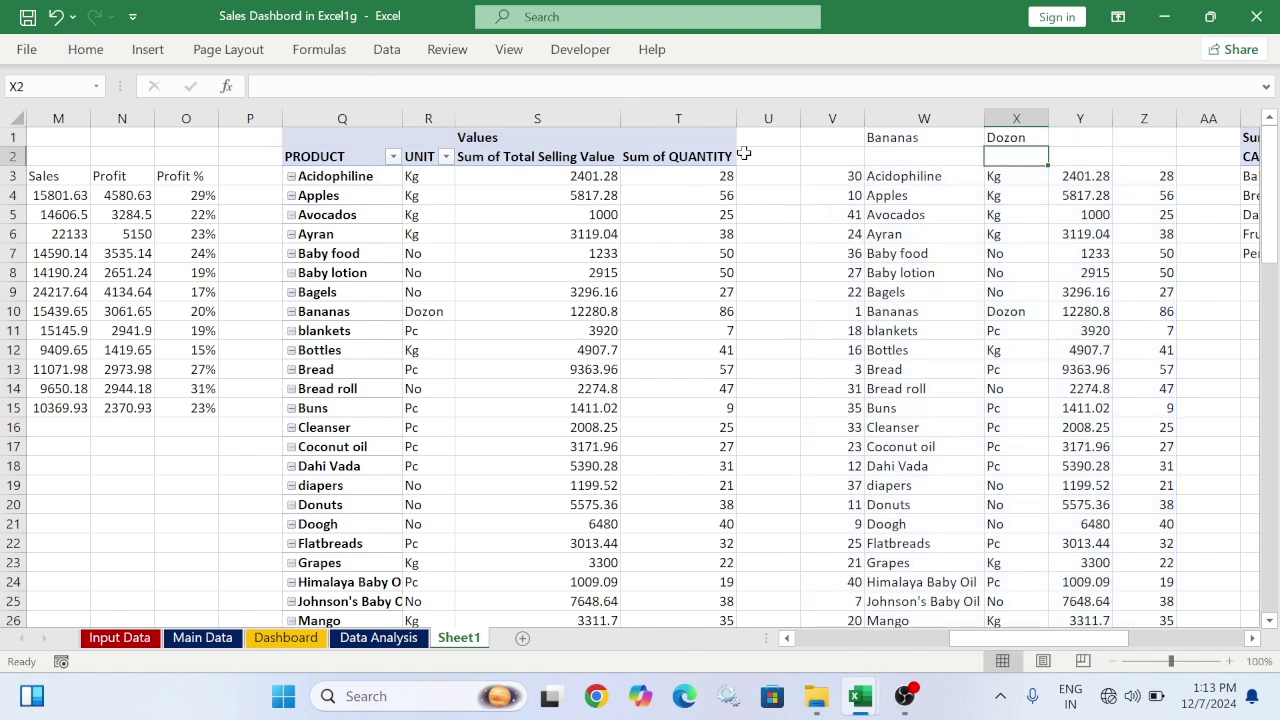
Paste the same VLOOKUP formula into Y1 and change its column index to 3
left_click(1068, 141)
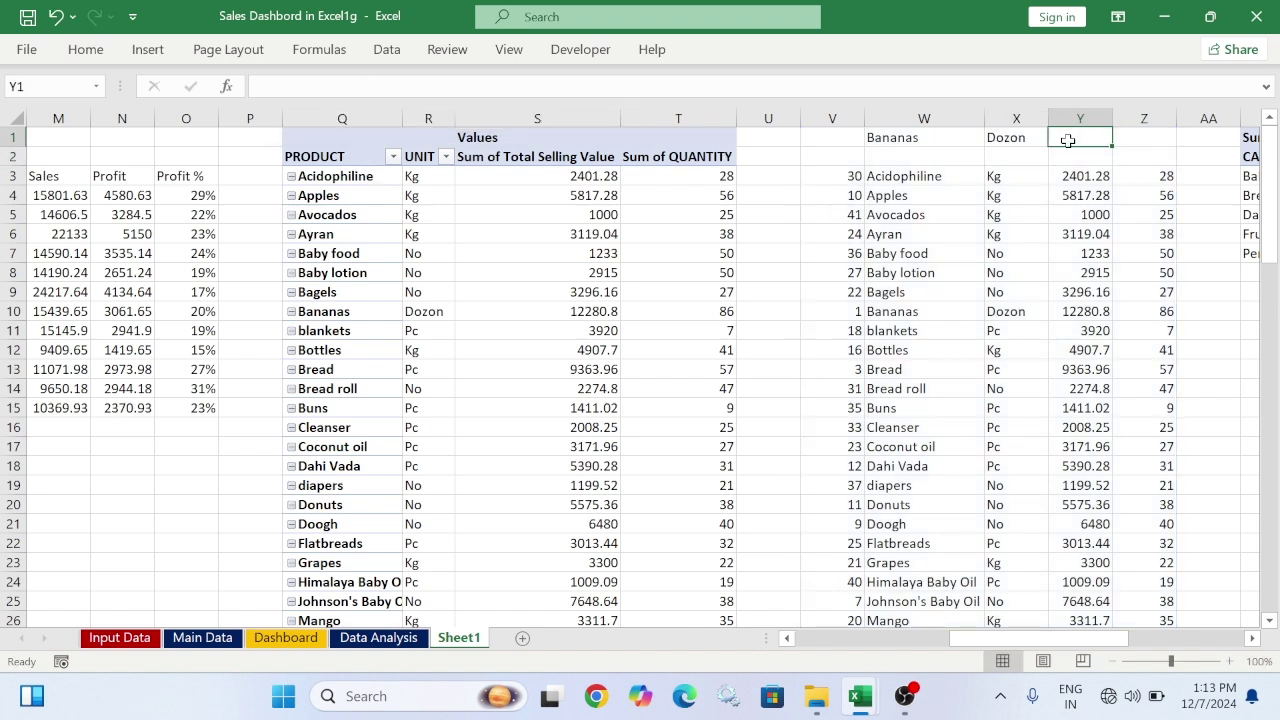
type("=VLOOKUP(1,V:Z,2,0)")
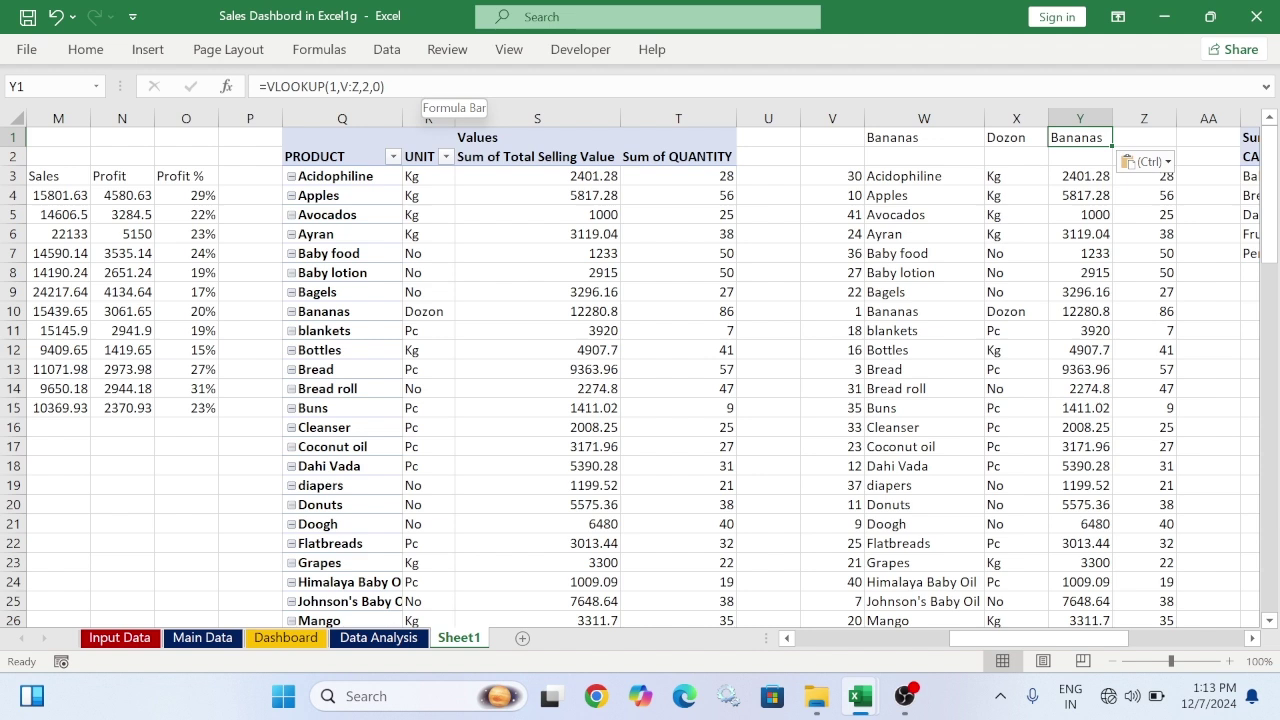
left_click(369, 87)
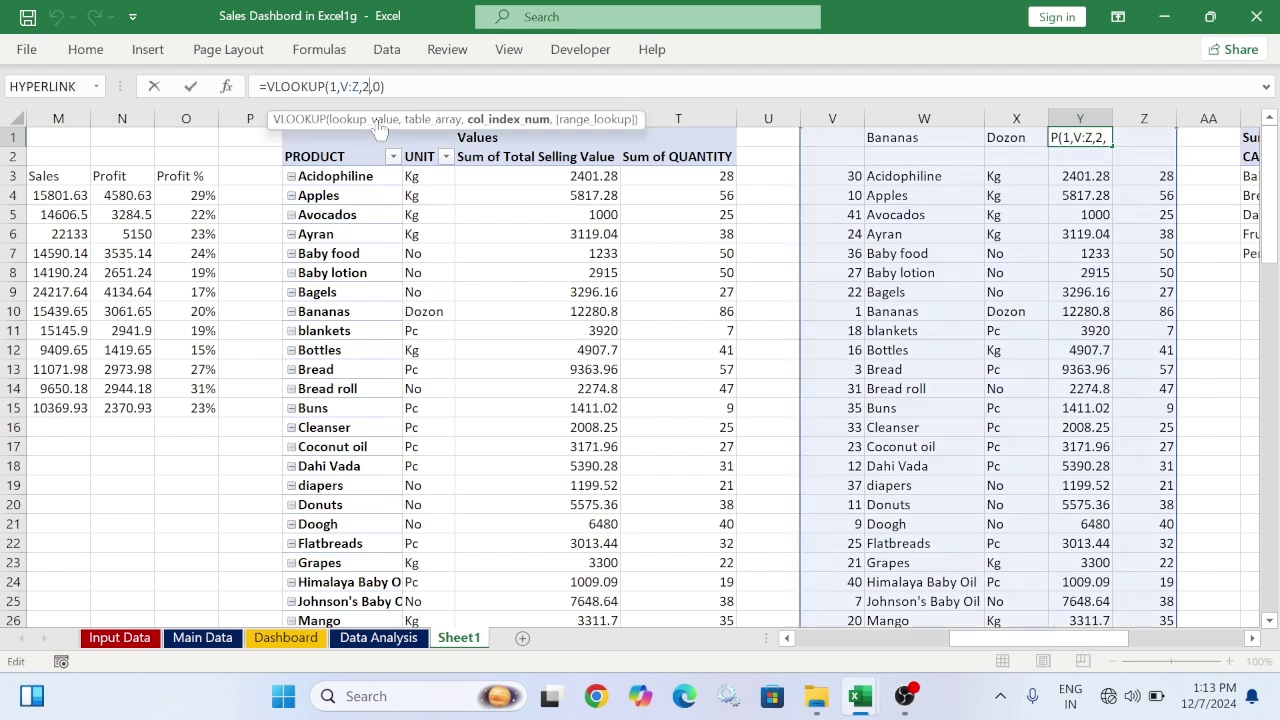
key("BackSpace")
type("3")
key("Return")
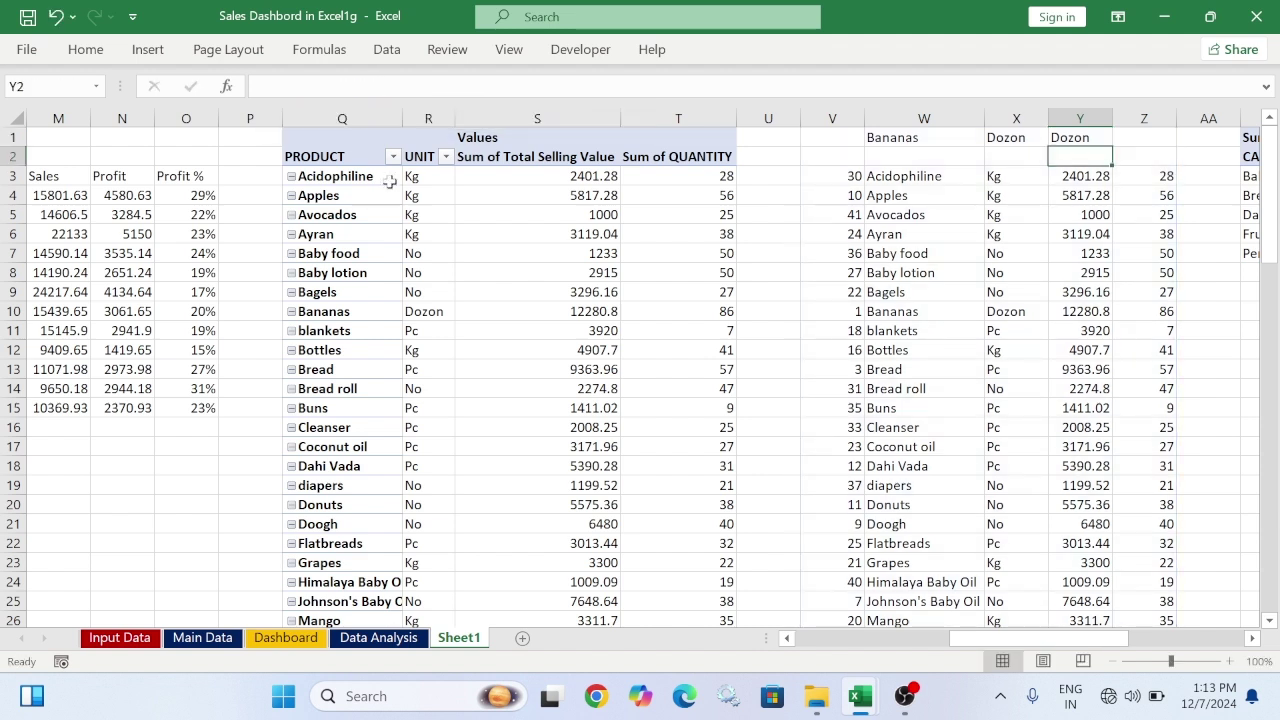
Change the column index of the Y1 VLOOKUP formula to 5 to return the top product's quantity
left_click(1052, 140)
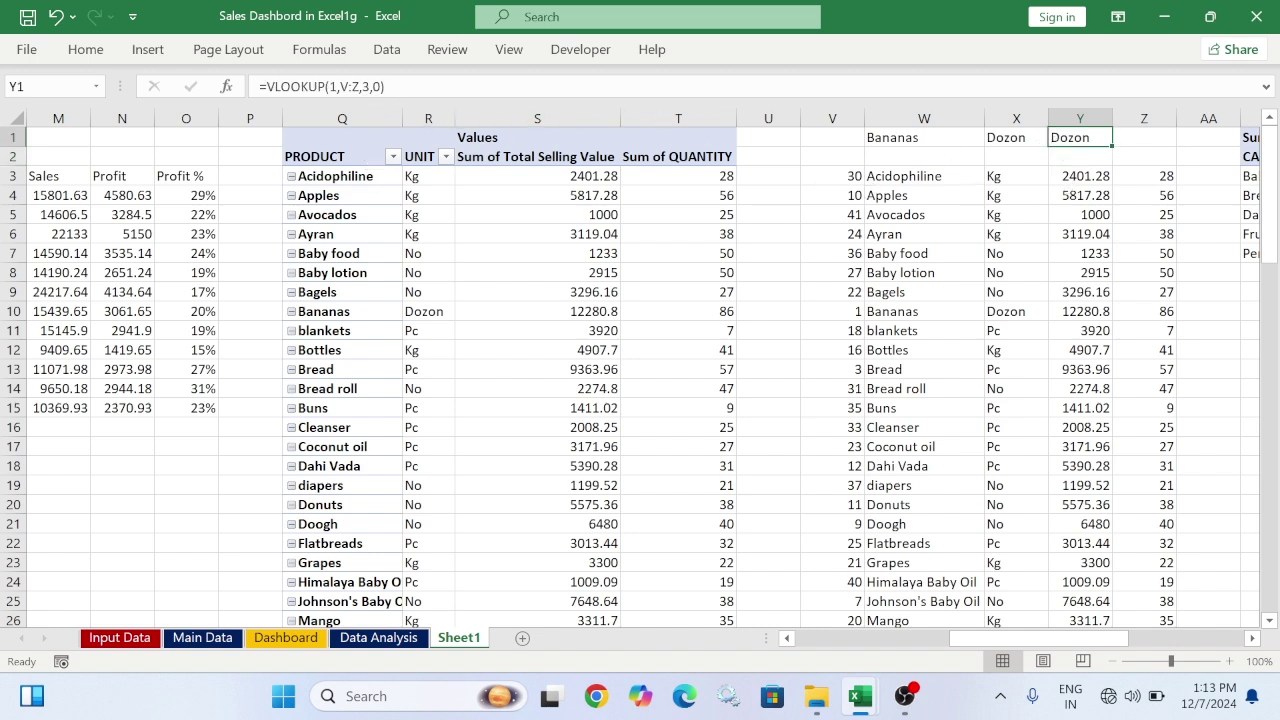
left_click(369, 86)
key("BackSpace")
type("5")
key("Return")
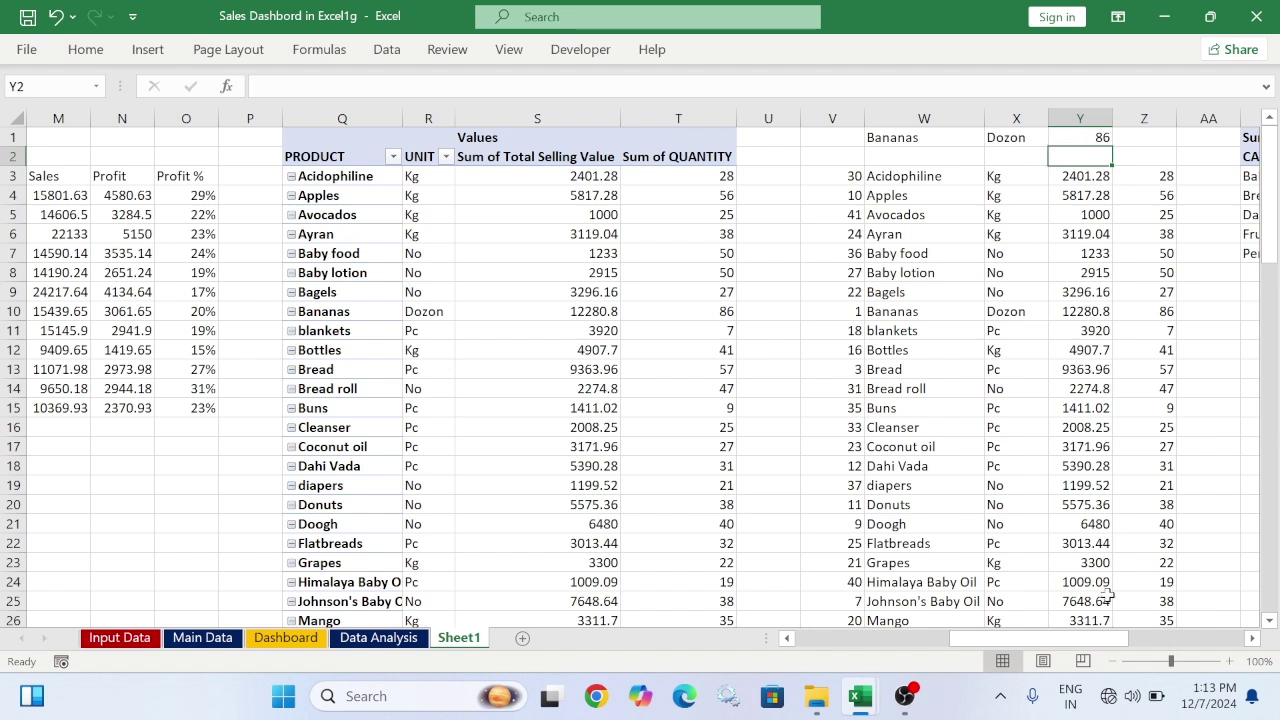
Insert four blank columns before the category pivot table that starts in column AB
left_click_drag(1068, 648, 1108, 648)
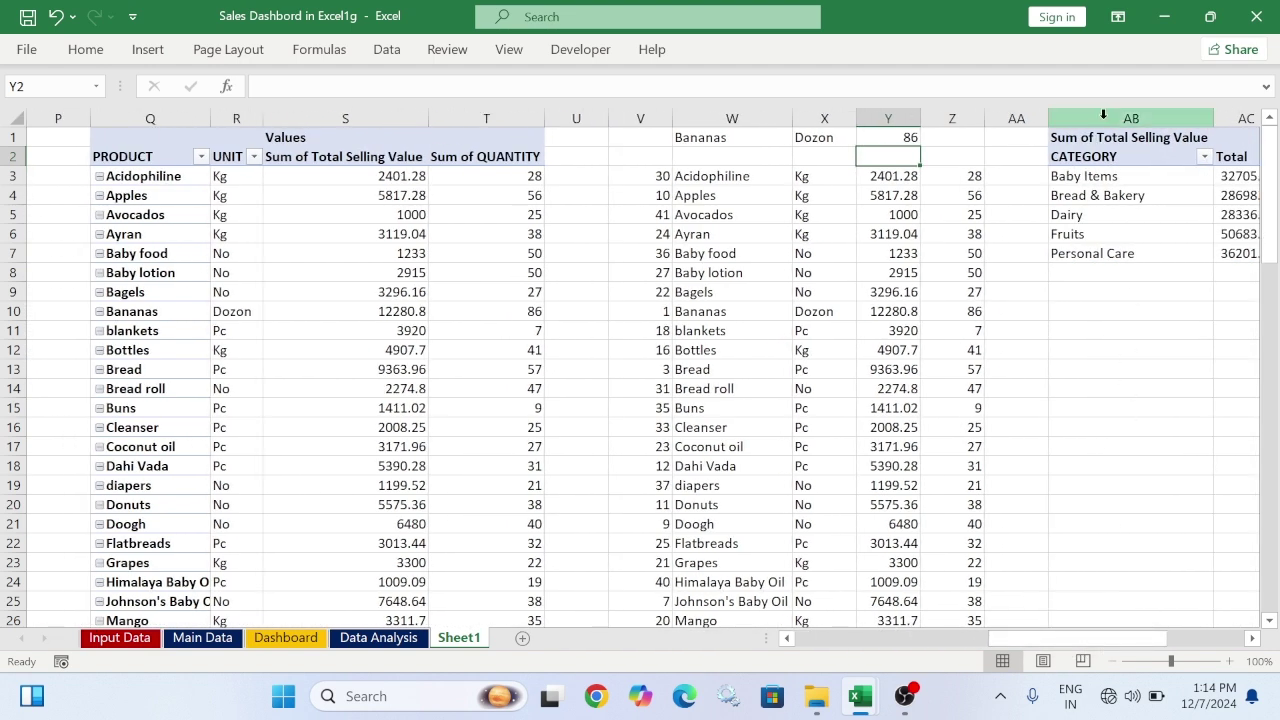
left_click_drag(1100, 118, 1247, 118)
right_click(1060, 118)
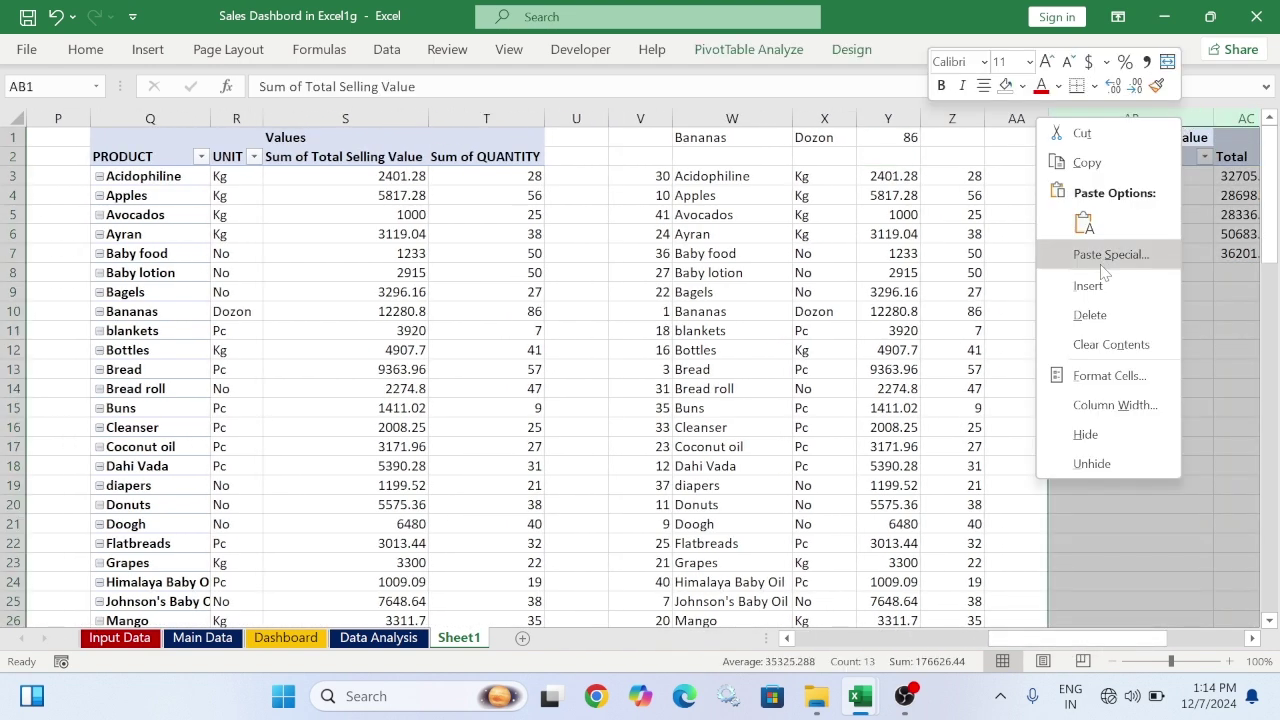
left_click(1100, 286)
right_click(1125, 118)
left_click(1160, 292)
left_click_drag(1088, 640, 1118, 640)
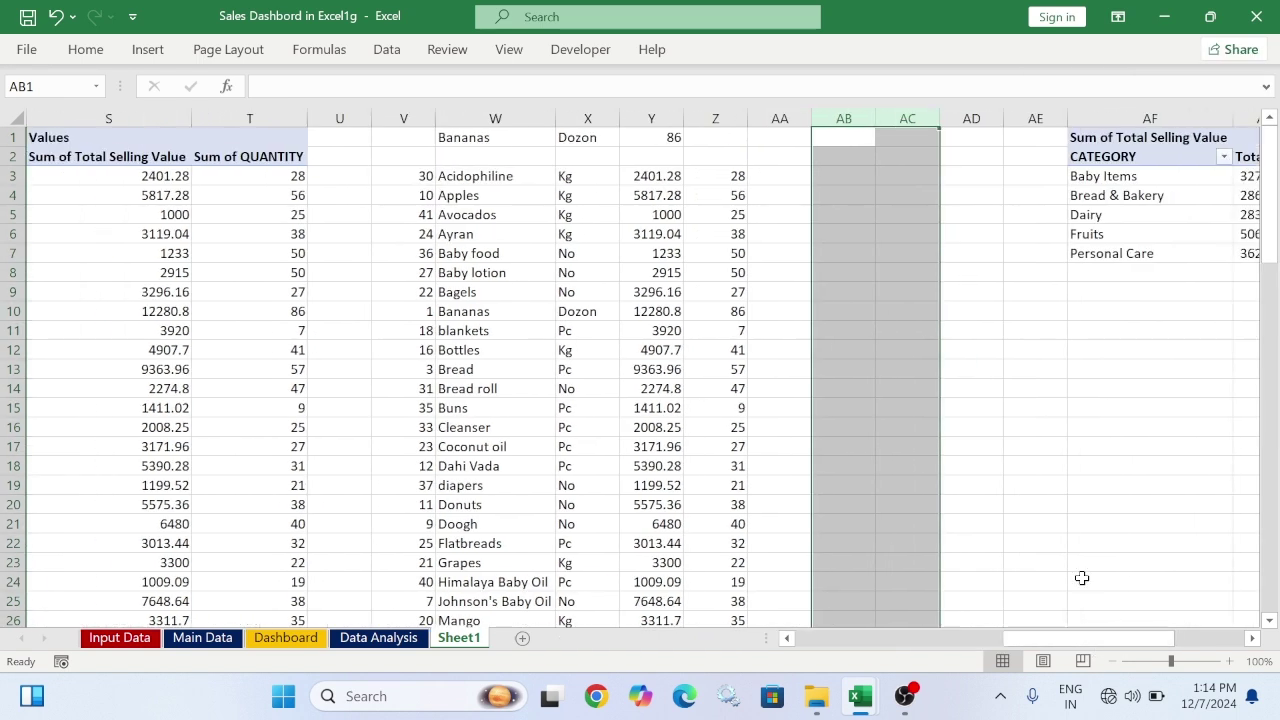
Copy the OFFSET formula text from W3 into AB3
left_click(837, 170)
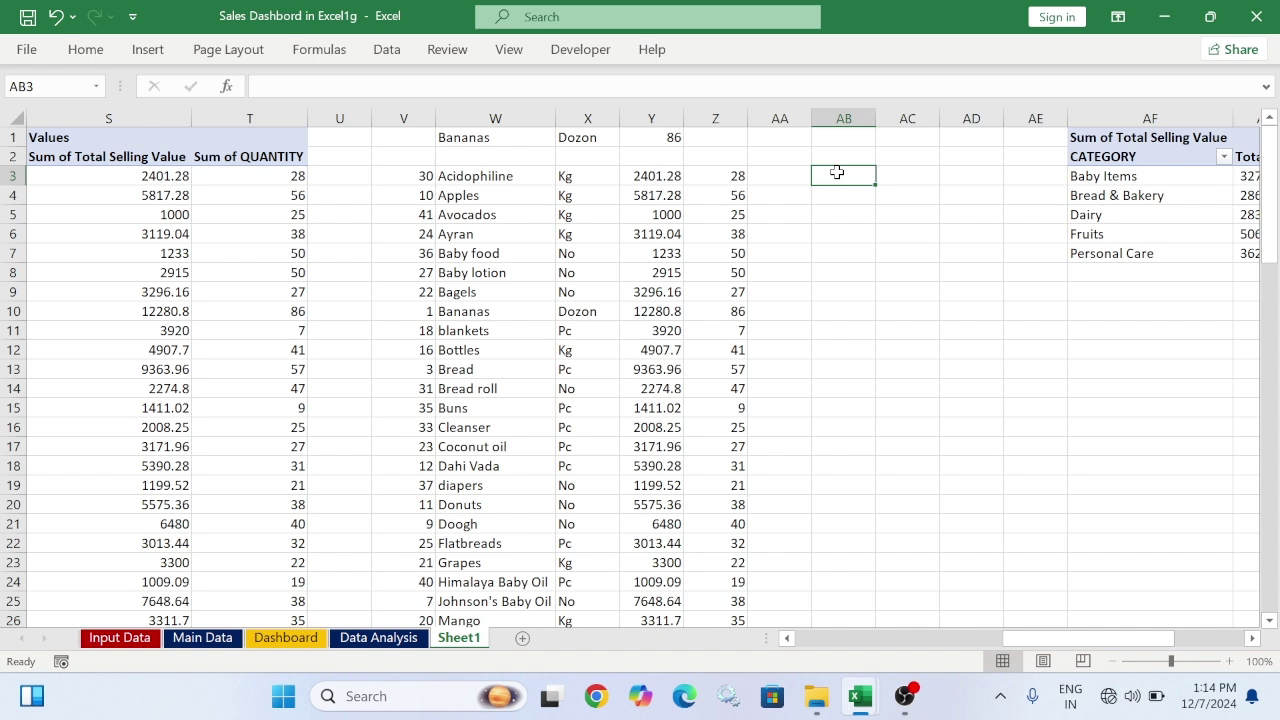
left_click(476, 178)
left_click(462, 87)
left_click_drag(462, 87, 238, 88)
key("ctrl+c")
key("Escape")
left_click(837, 174)
key("ctrl+v")
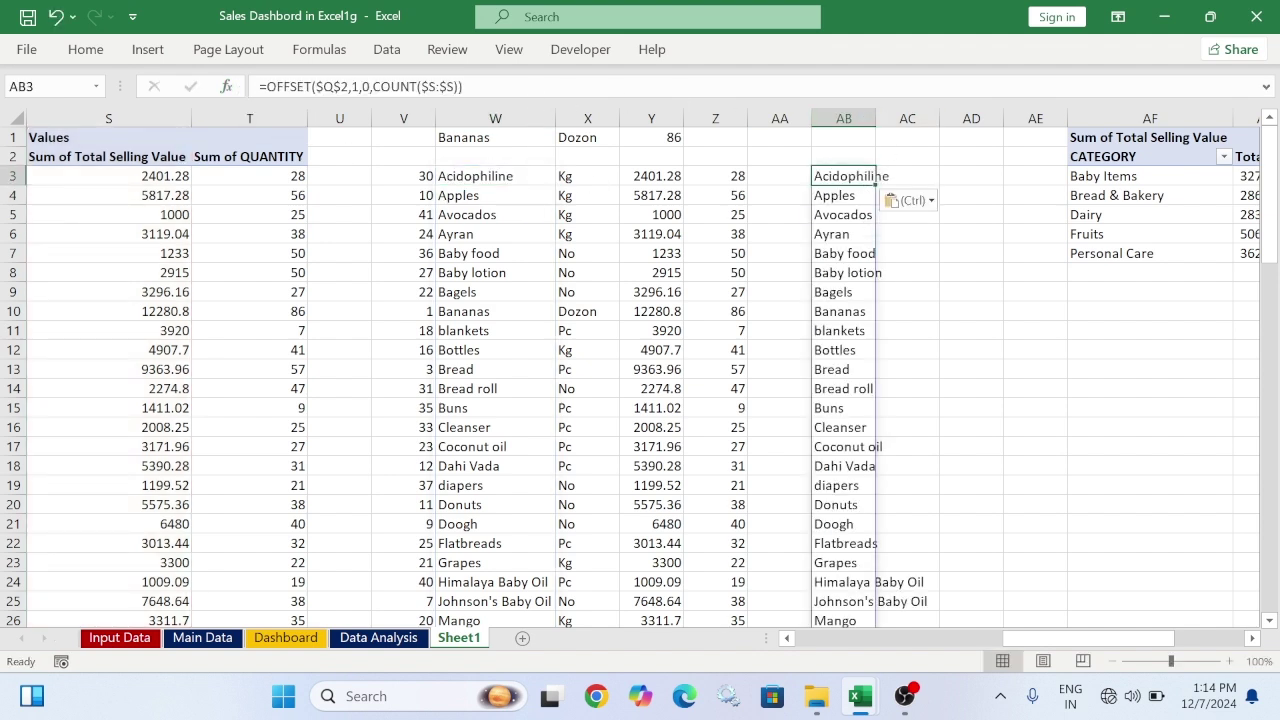
Replace the trailing arguments of the AB3 formula so it reads =OFFSET($Q$2,1,10)
left_click_drag(462, 87, 372, 87)
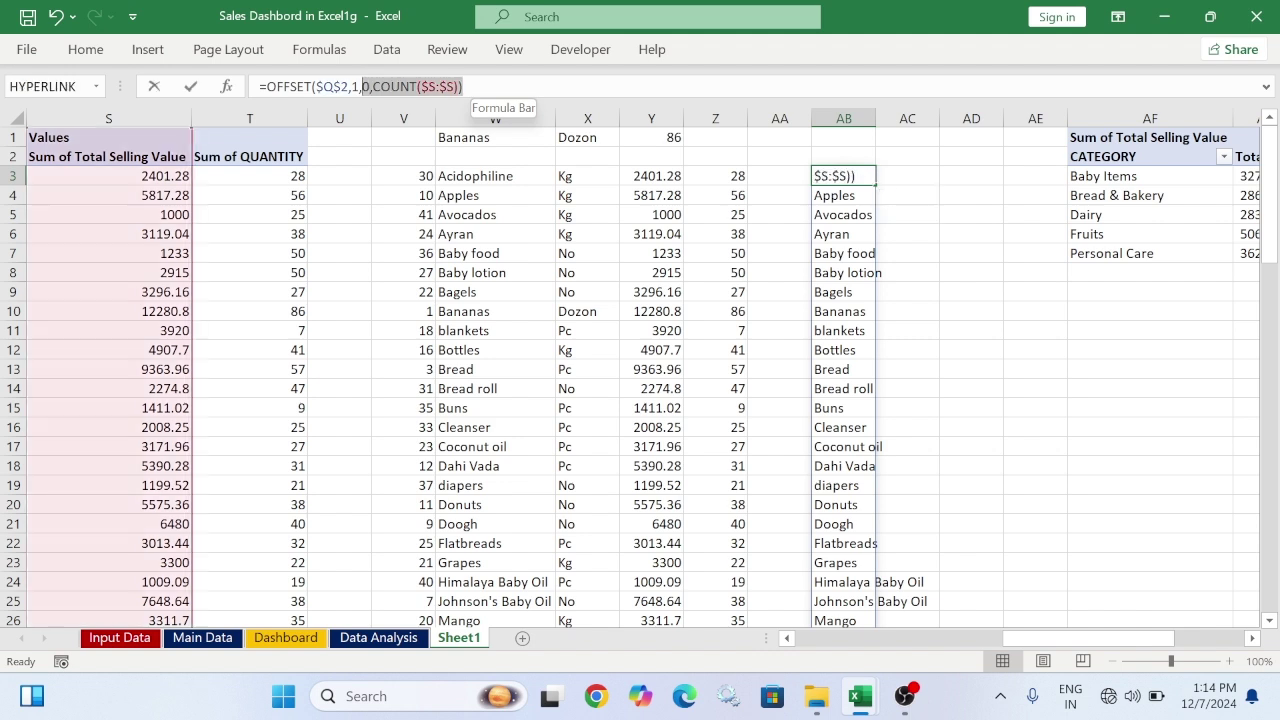
key("BackSpace")
type("10)")
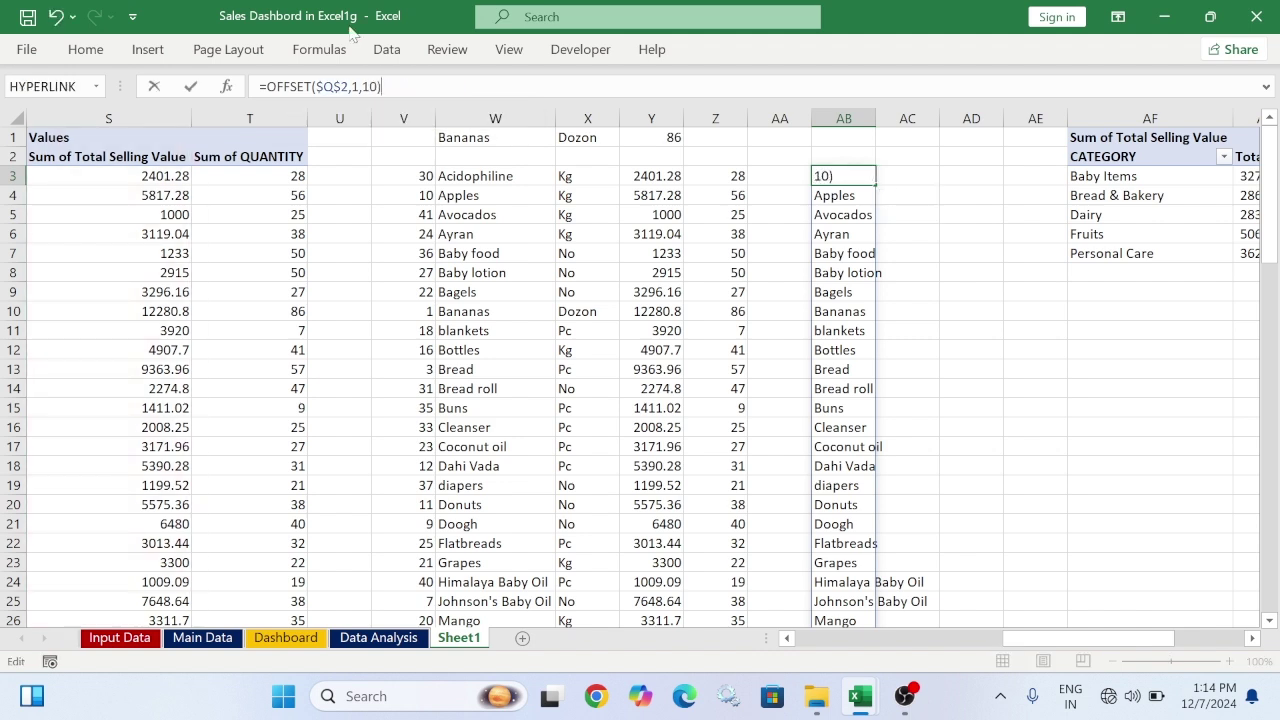
key("Return")
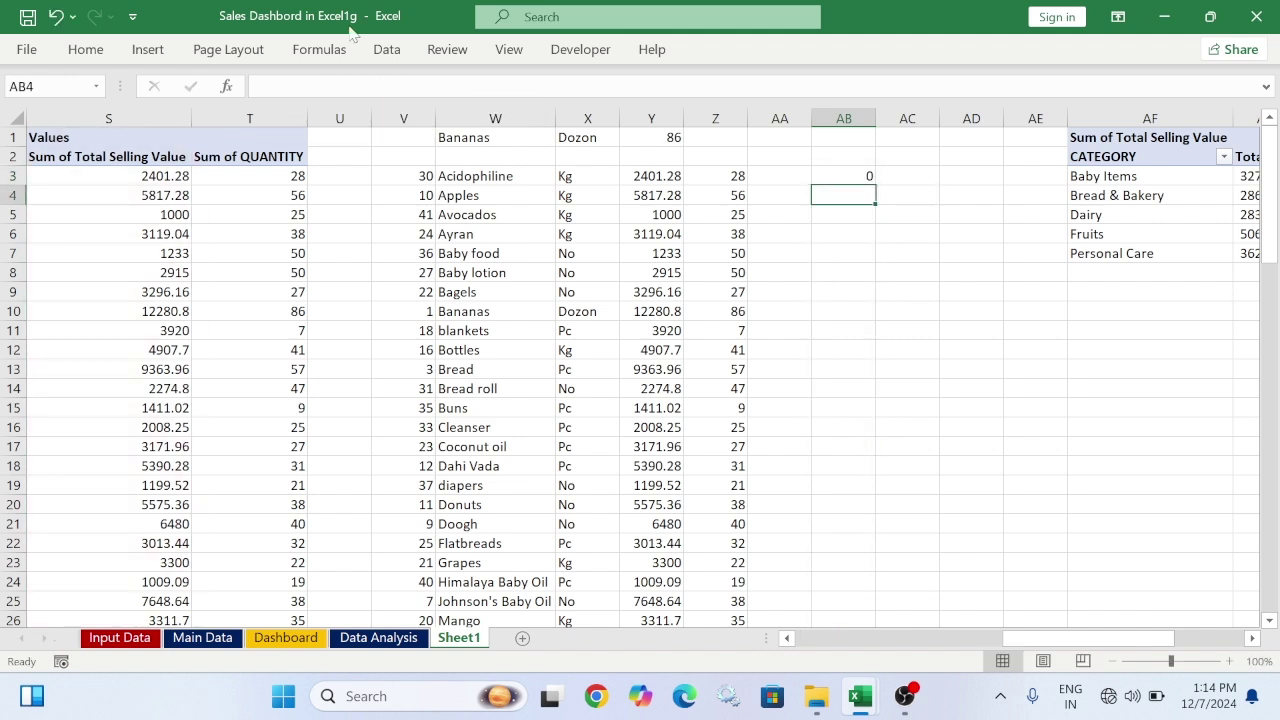
Insert $AC$1 as the rows argument in AB3 so the formula reads =OFFSET($Q$2,$AC$1,1,10)
left_click(847, 175)
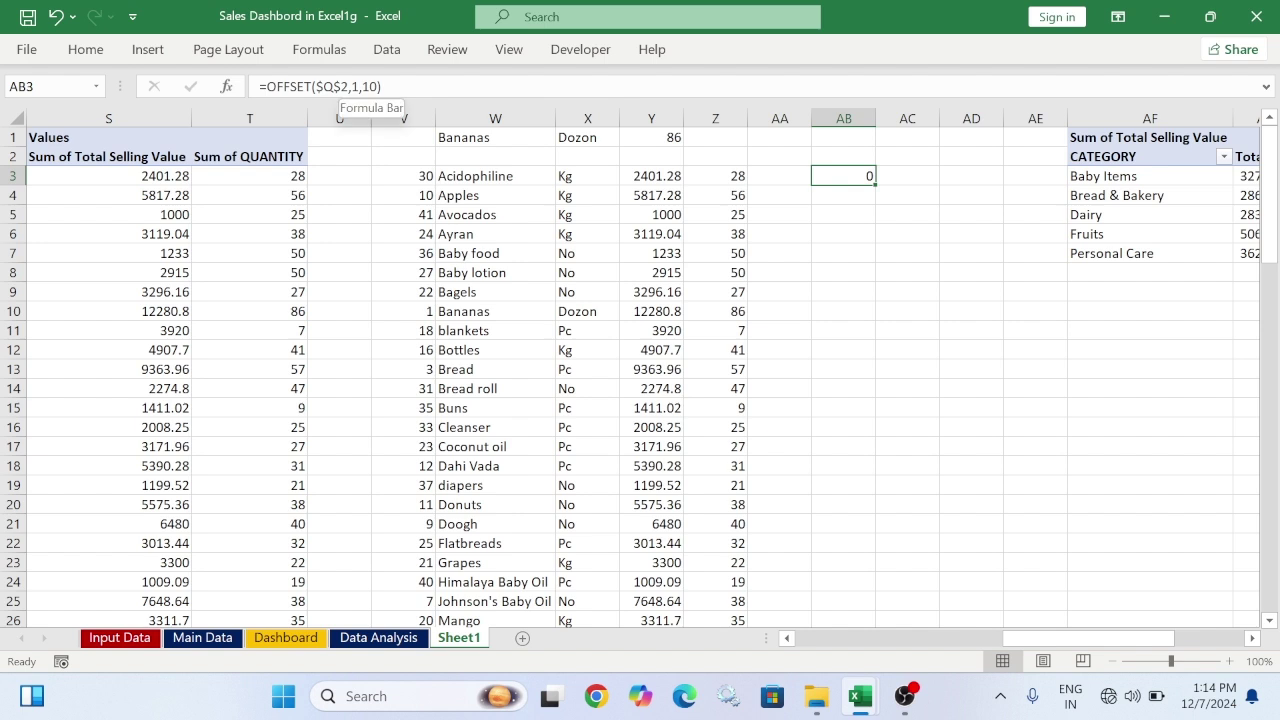
left_click(349, 87)
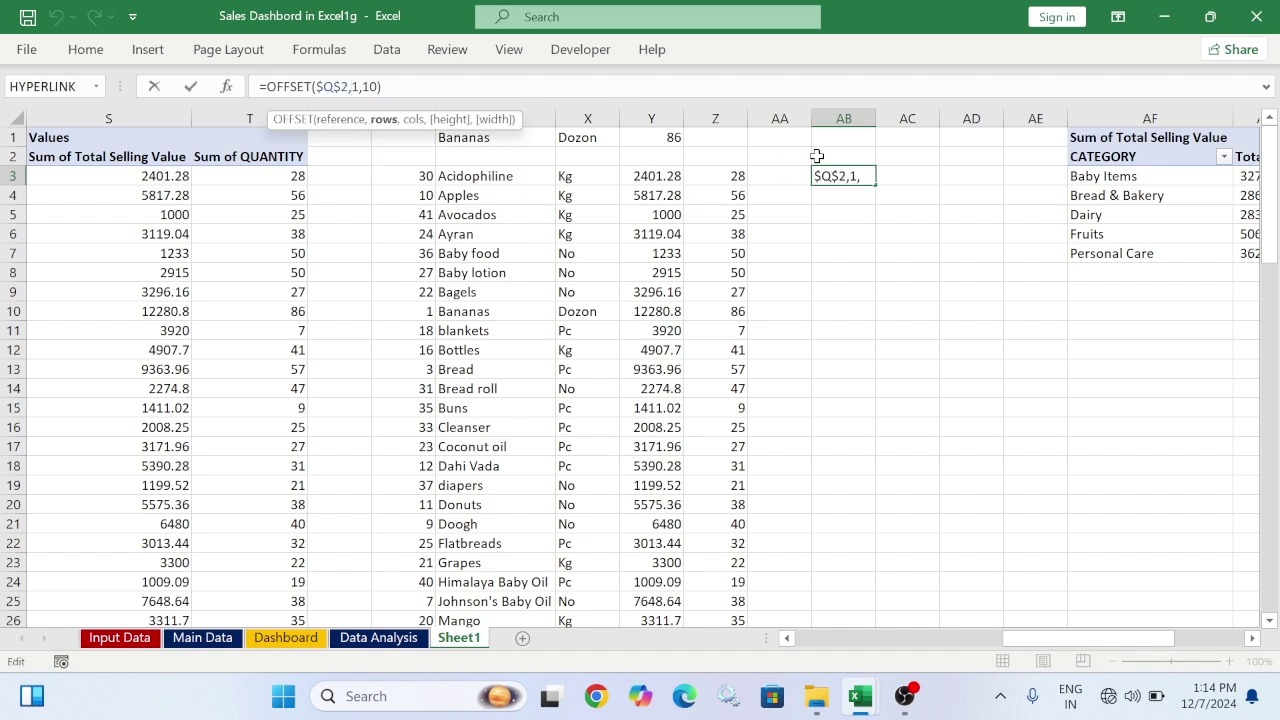
left_click(929, 137)
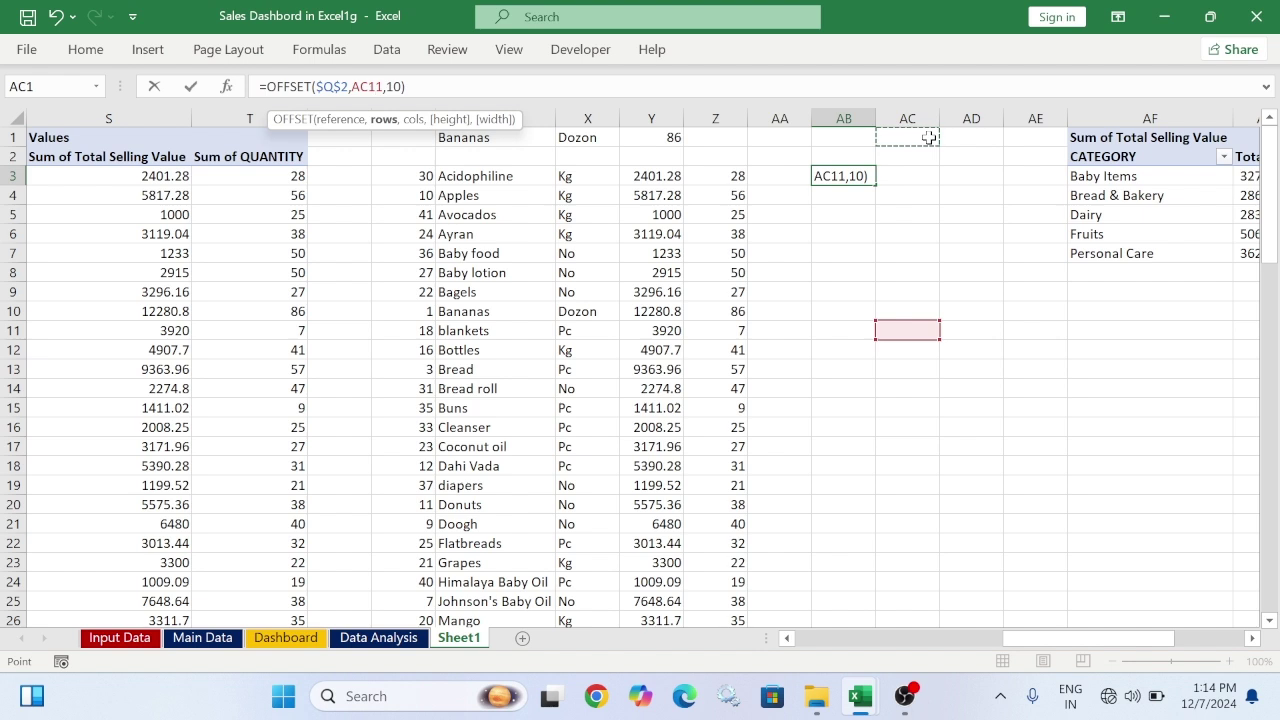
key("F4")
type(",")
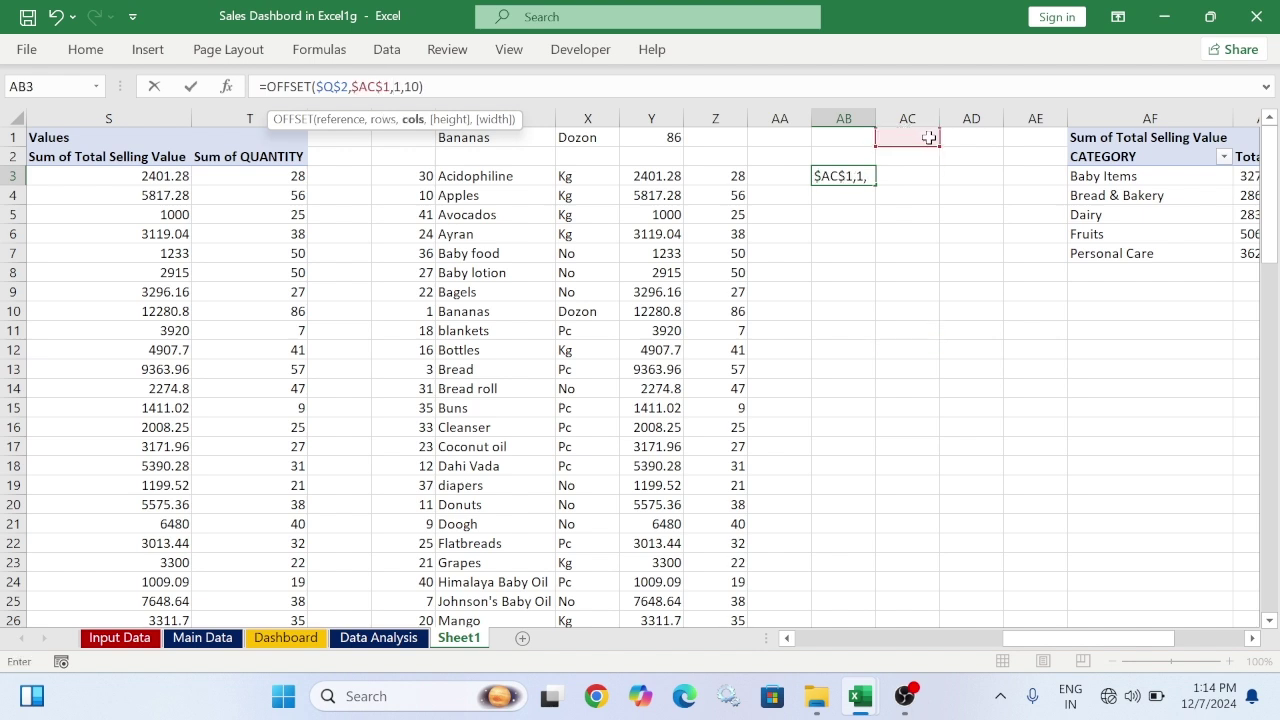
key("Return")
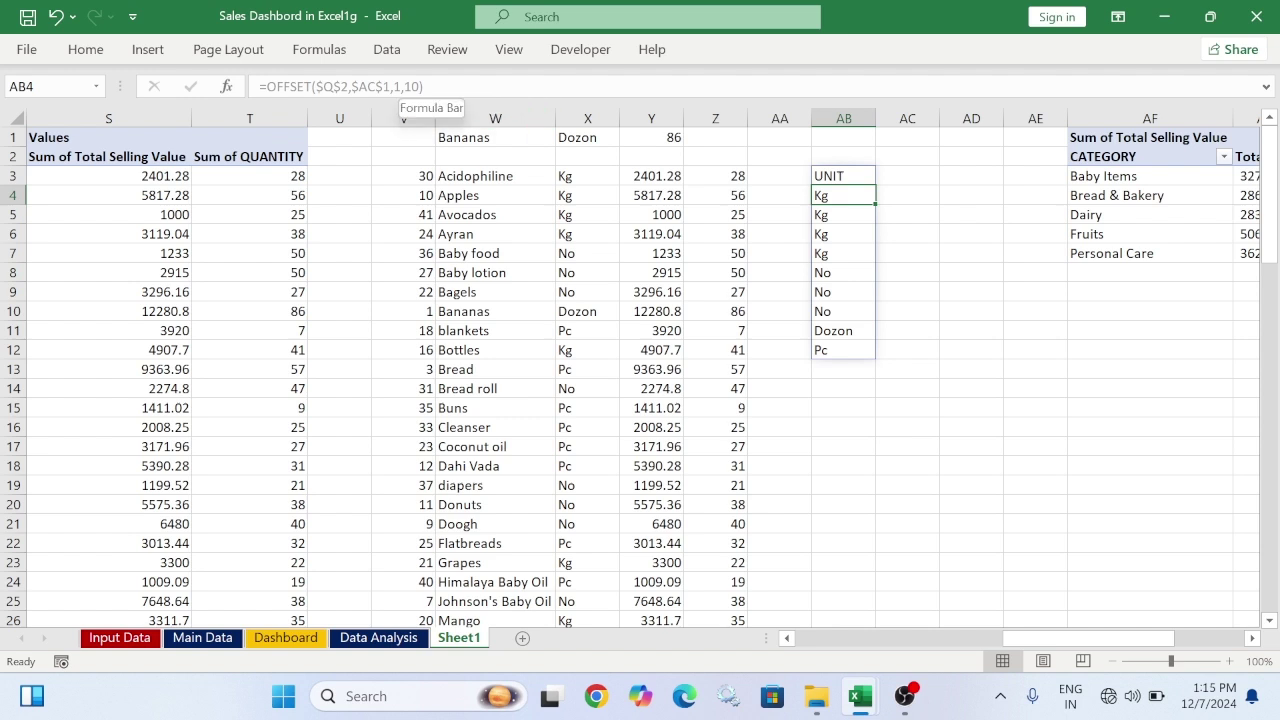
Set the column offset in the AB3 formula to 0 to list product names, and widen column AB slightly
double_click(818, 176)
key("Escape")
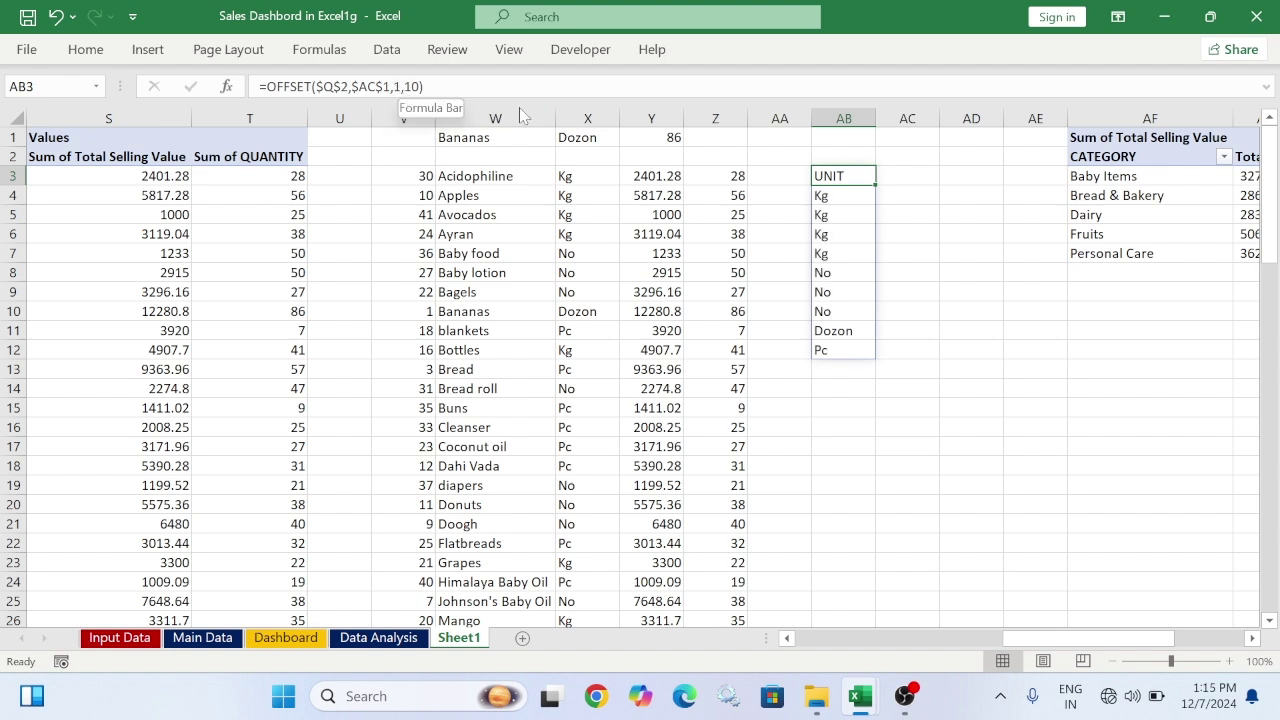
left_click(860, 235)
left_click(839, 192)
left_click(839, 175)
left_click(412, 87)
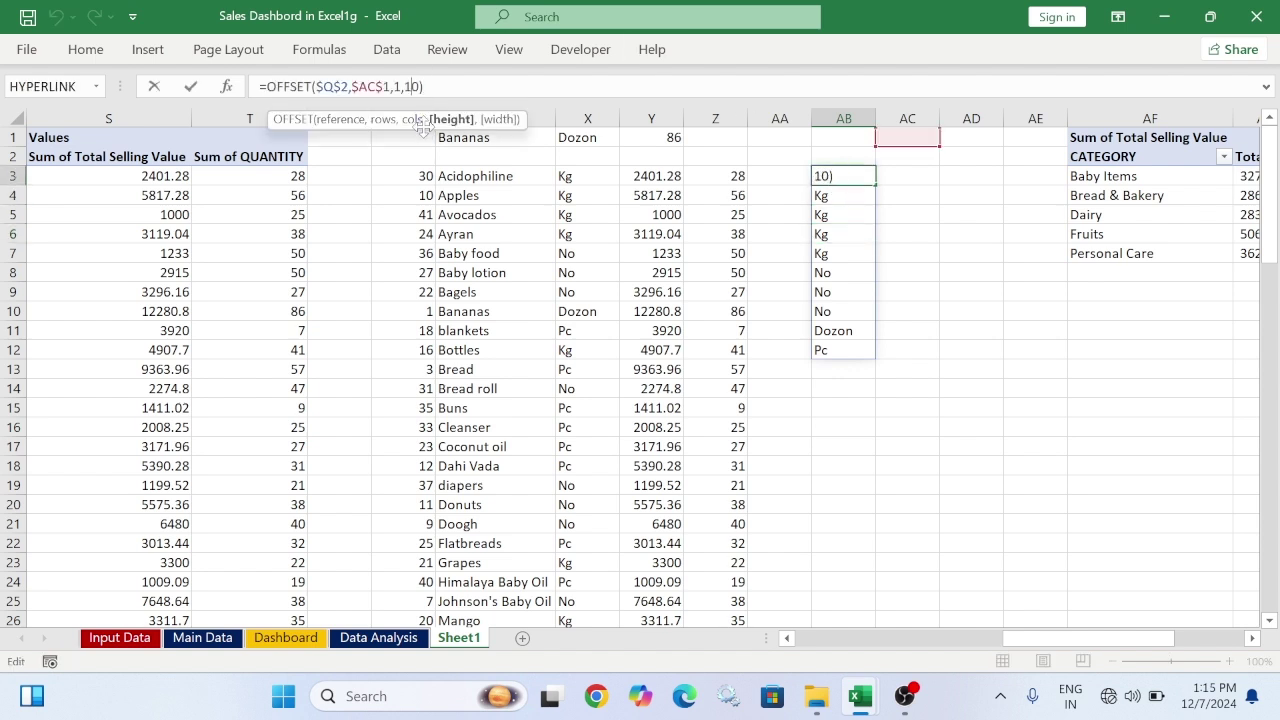
left_click(402, 87)
key("BackSpace")
type("0")
key("Return")
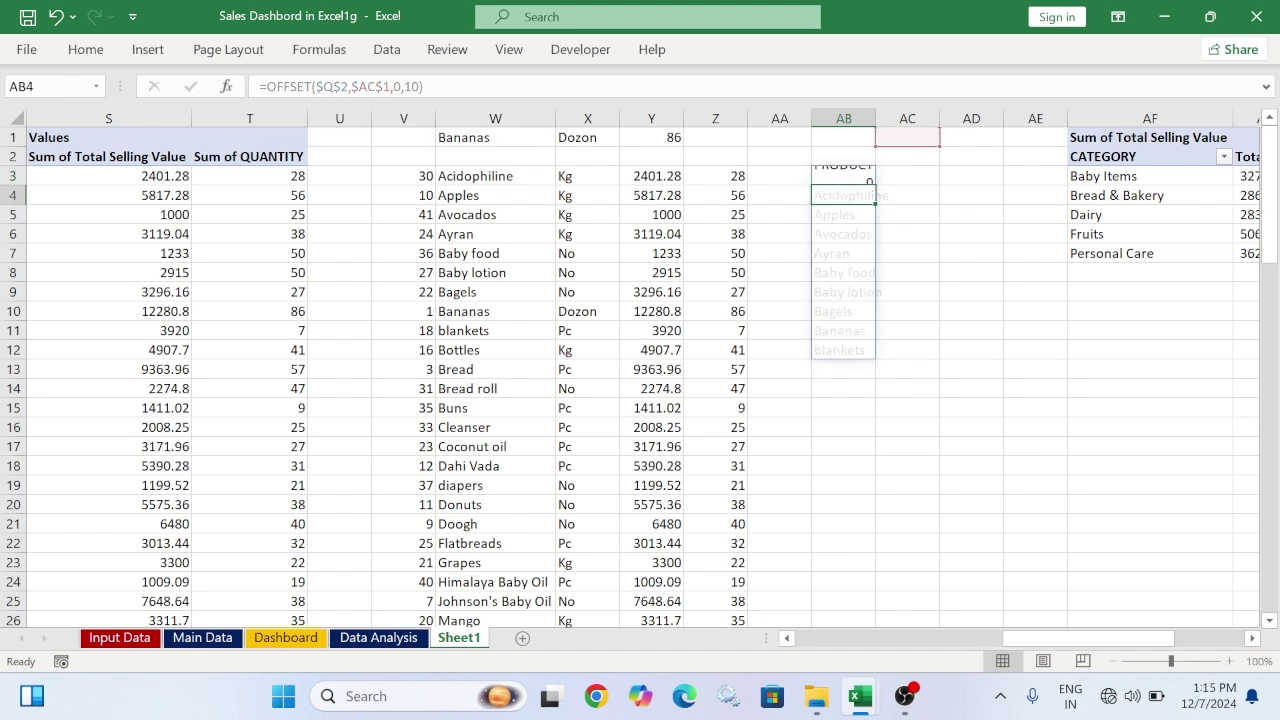
left_click_drag(877, 110, 885, 111)
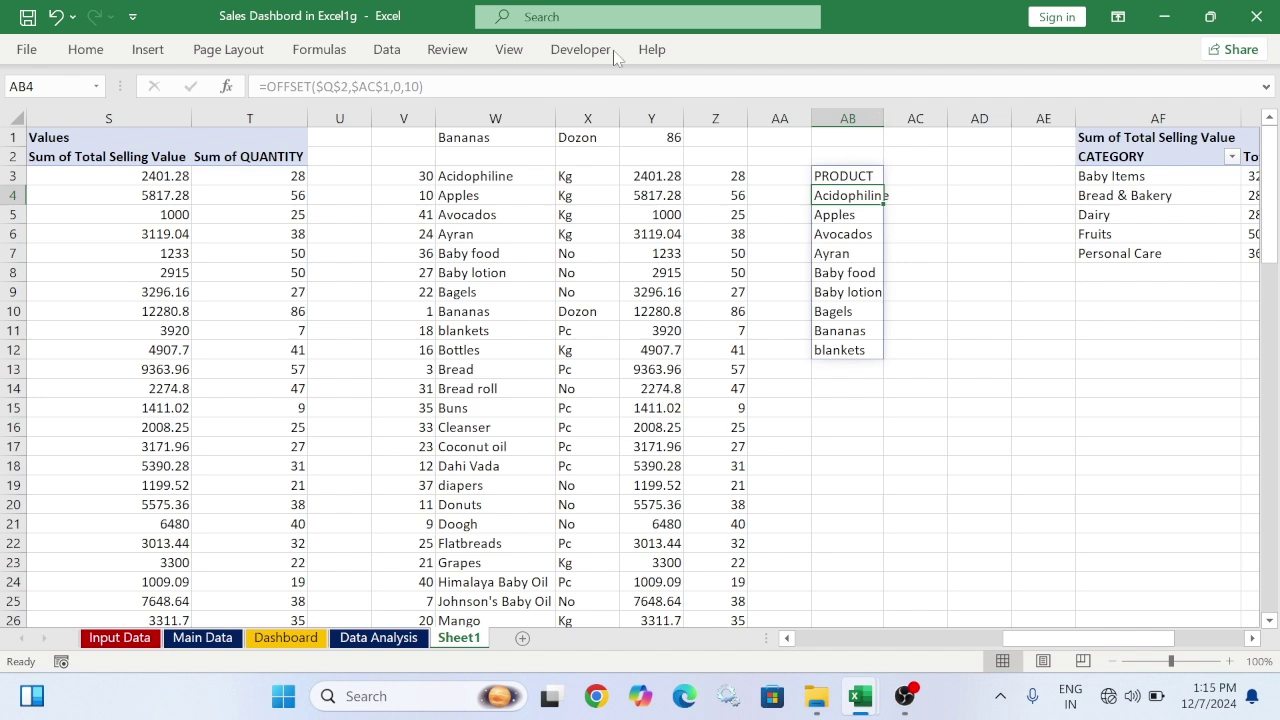
Copy the AB3 formula text to AC3 and set its column offset to 2 to list total selling values
left_click(847, 177)
left_click_drag(440, 87, 258, 87)
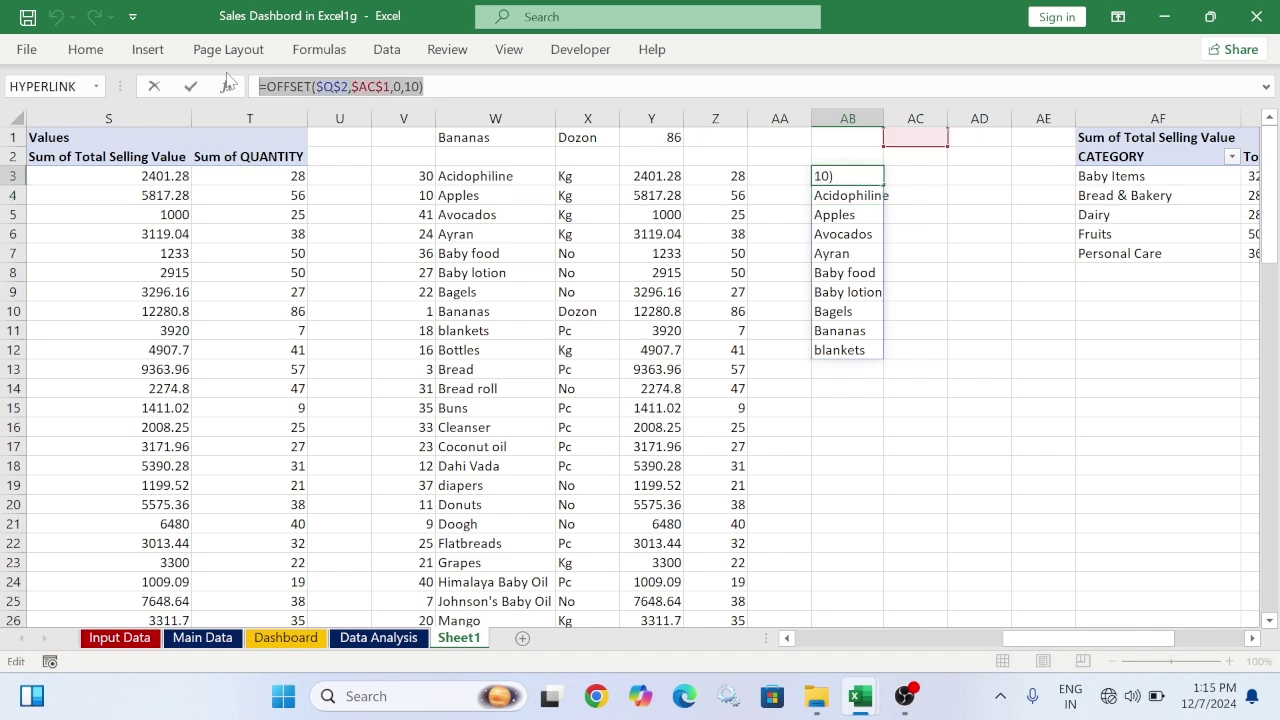
key("Return")
left_click(901, 174)
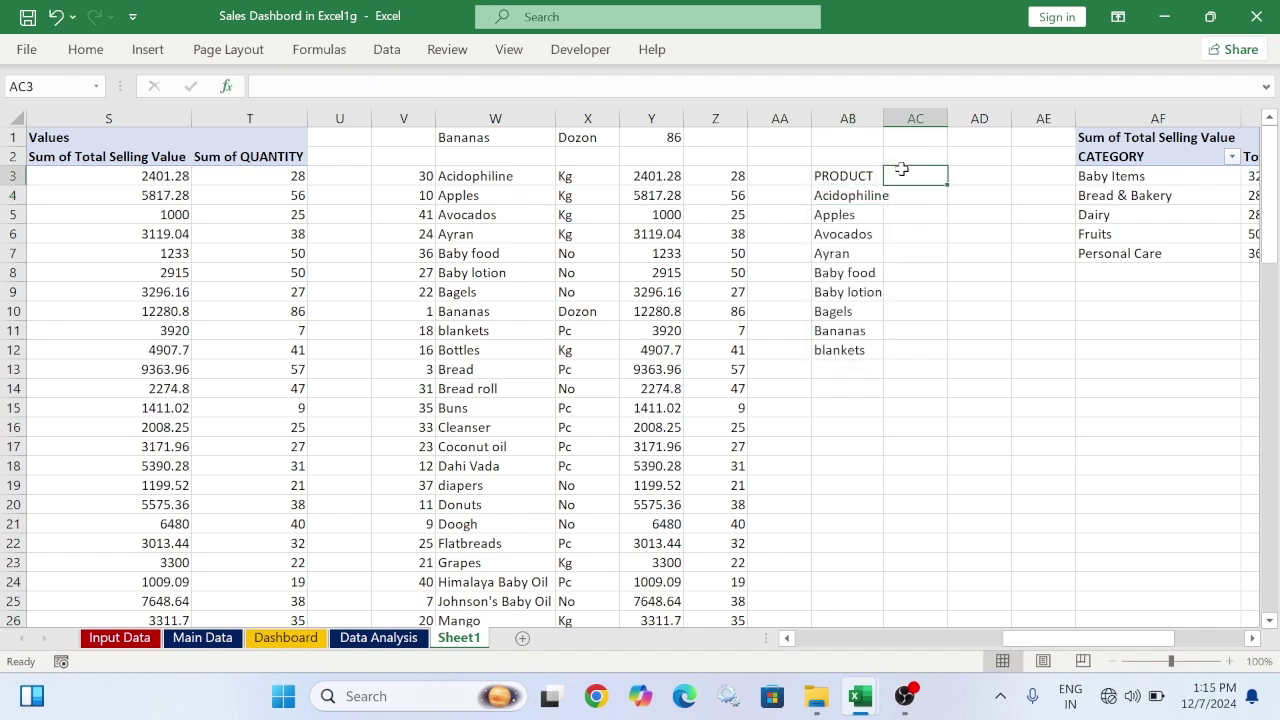
key("ctrl+v")
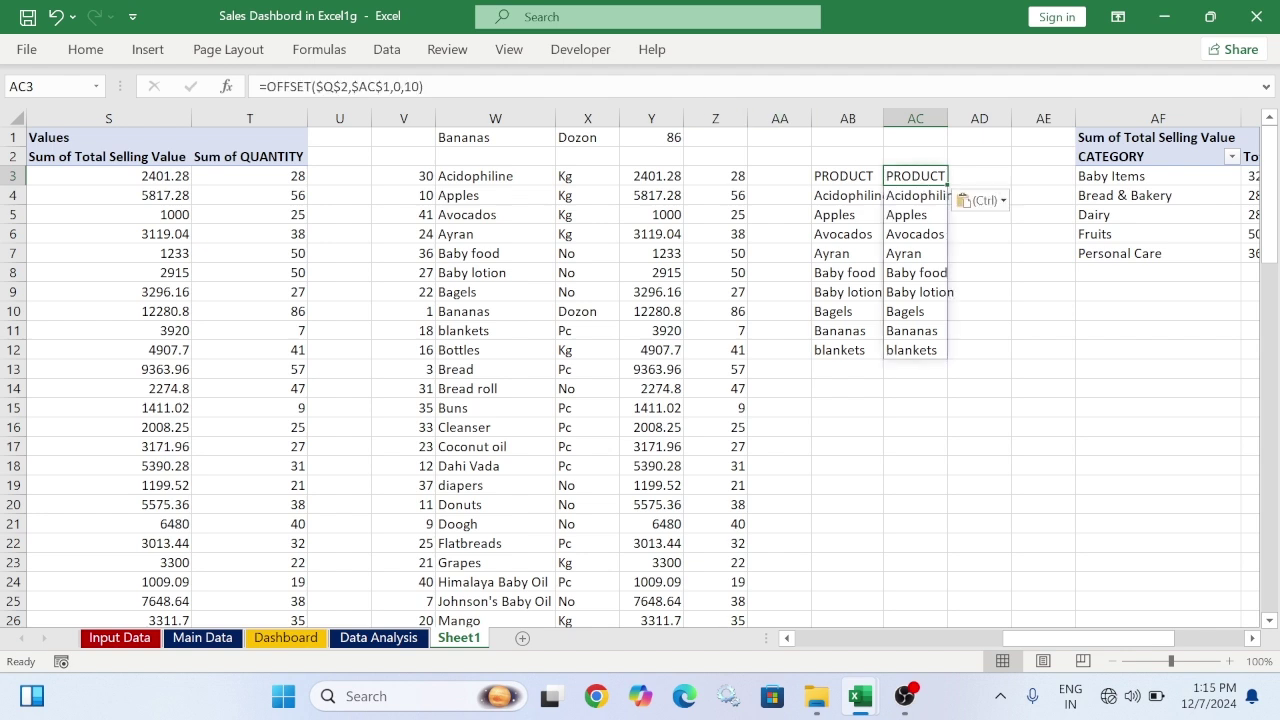
left_click(395, 87)
key("BackSpace")
type("3")
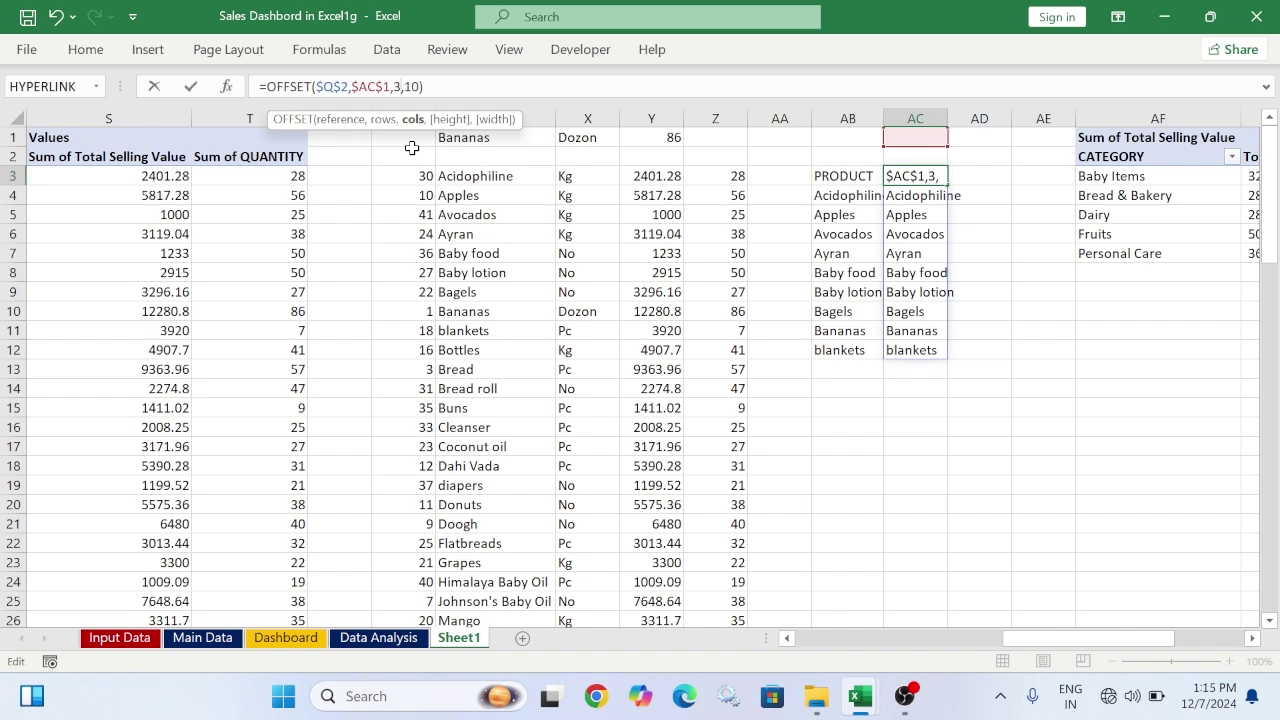
key("BackSpace")
type("2")
key("Return")
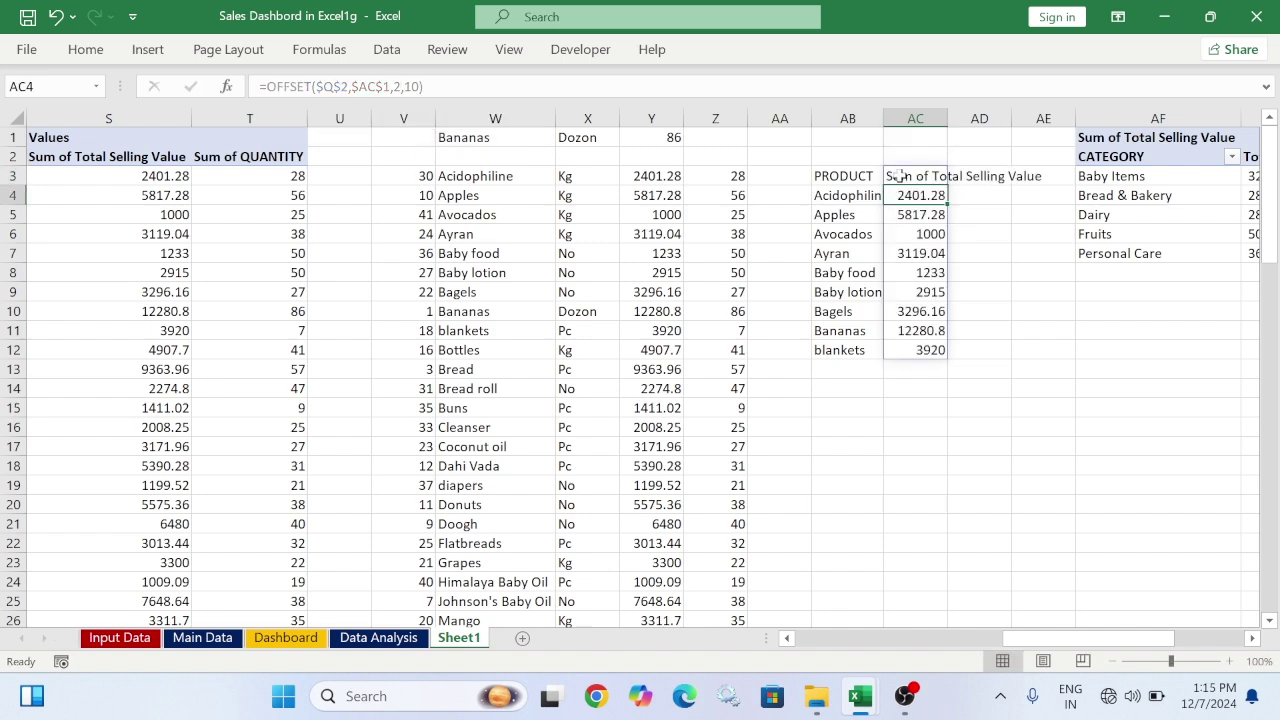
scroll(486, 457, "down", 11)
scroll(491, 443, "up", 2)
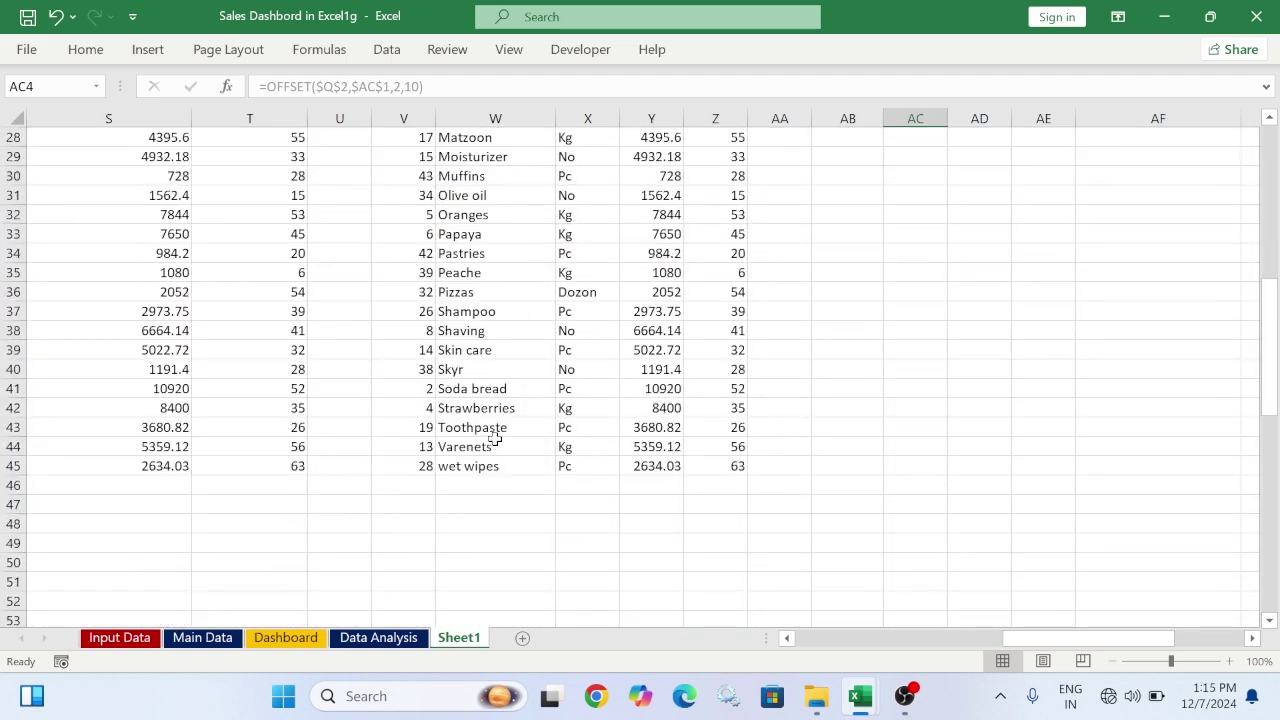
scroll(494, 437, "up", 9)
left_click(834, 176)
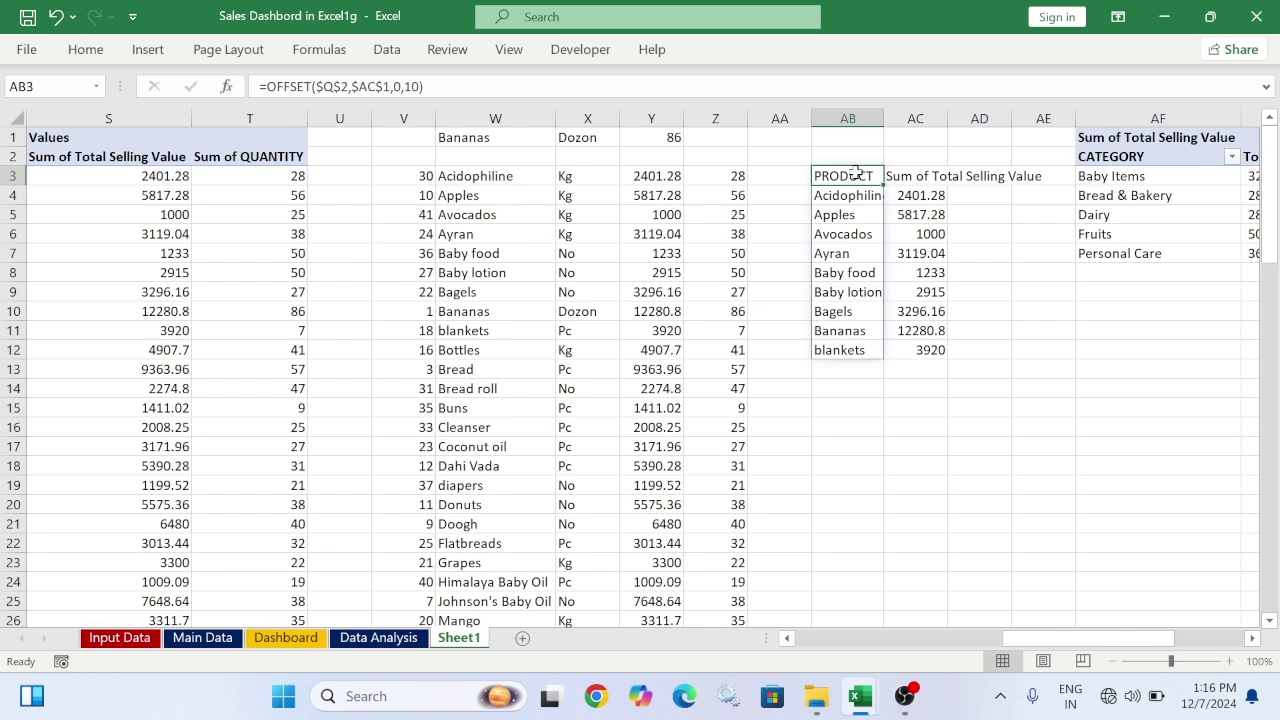
mouse_move(1010, 648)
left_mouse_down()
mouse_move(1035, 645)
mouse_move(1003, 638)
left_mouse_up()
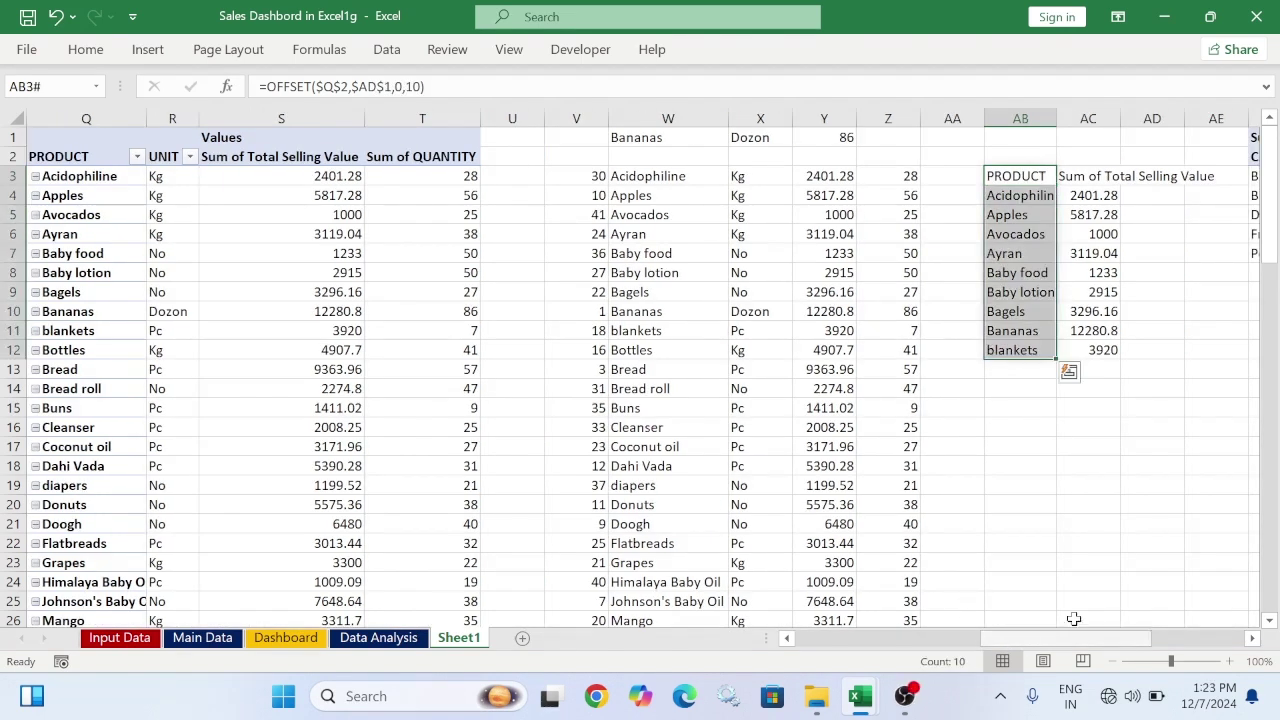
left_click(1108, 520)
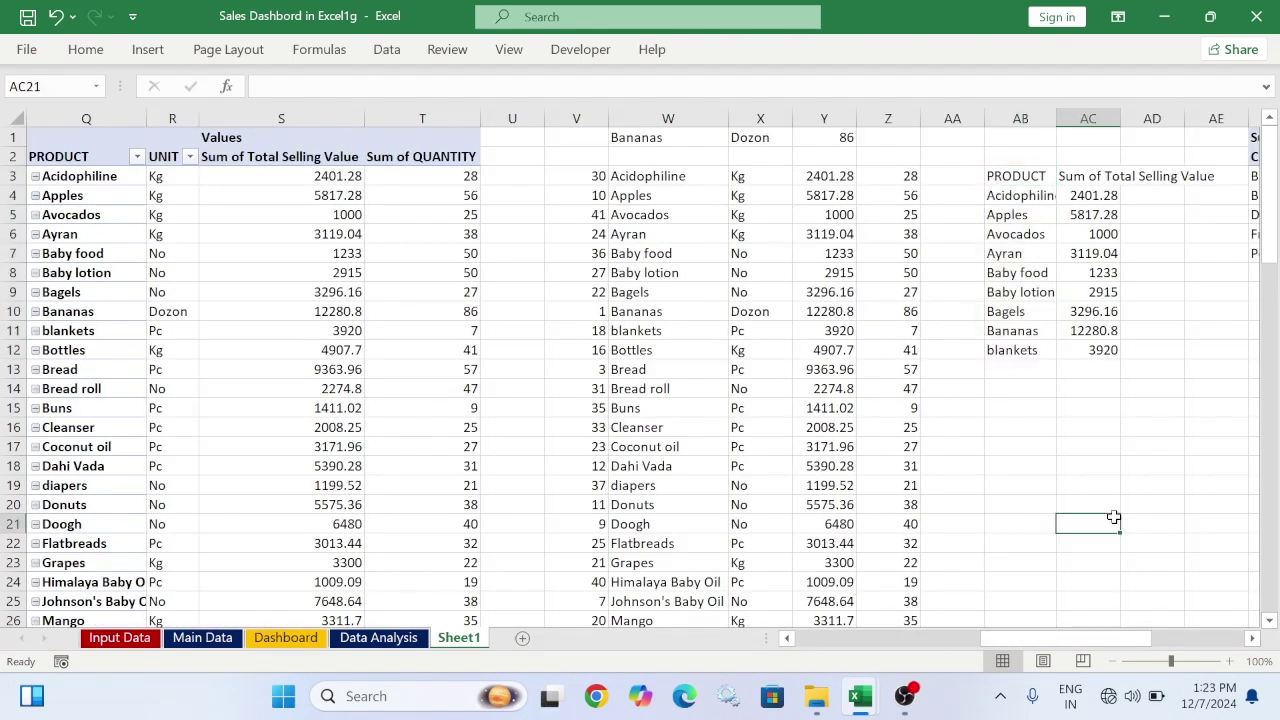
Change the AB3 formula's starting reference to $Q$3 and autofit column AB to the product names
left_click(1015, 180)
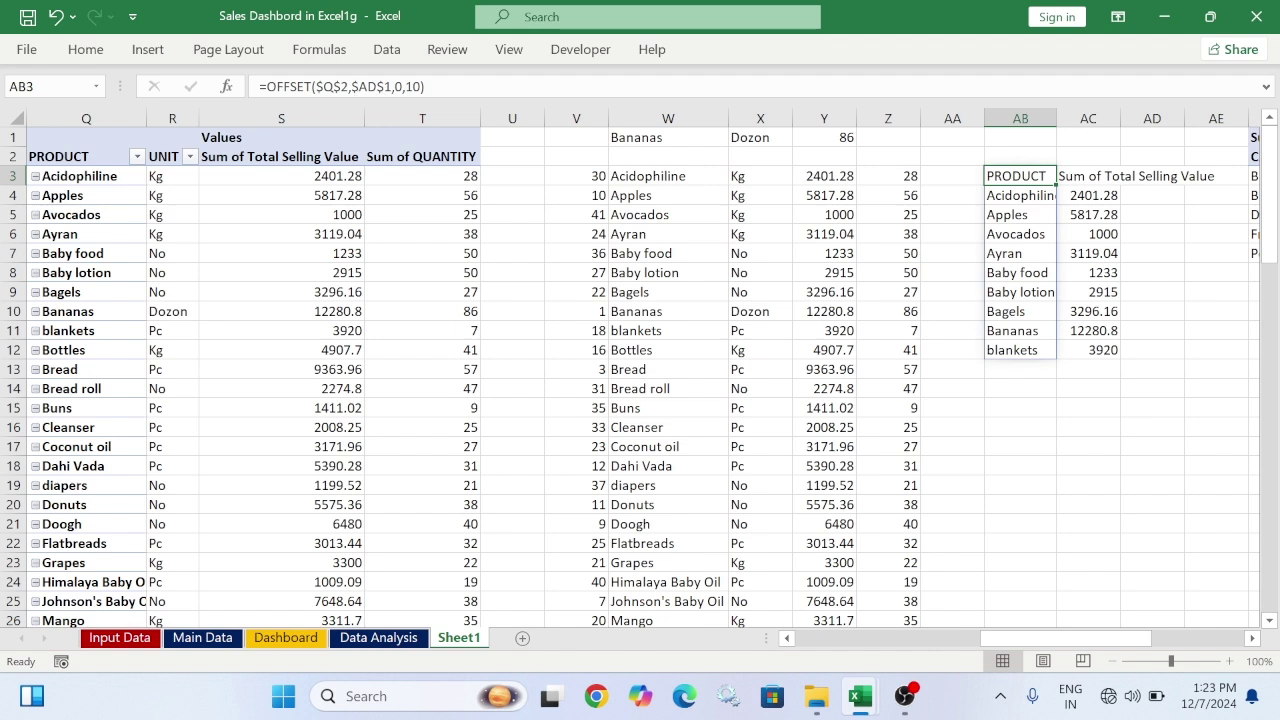
left_click(352, 88)
key("BackSpace")
type("3")
key("Return")
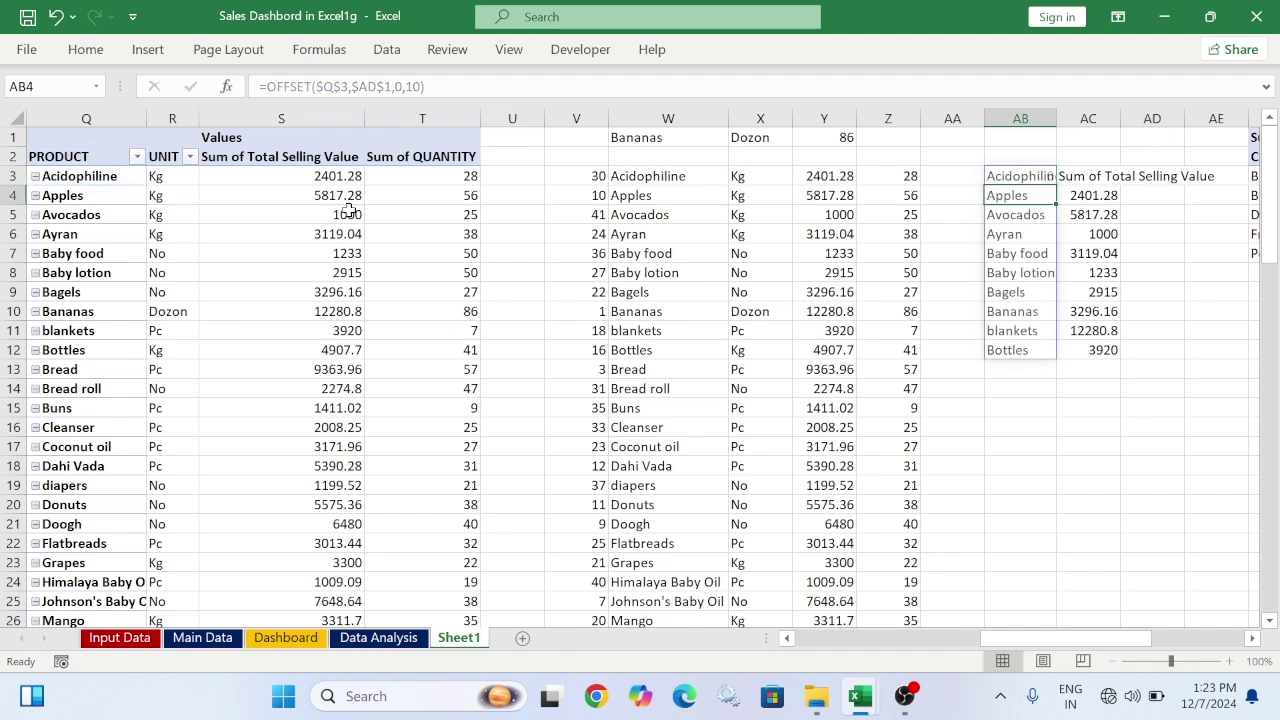
double_click(1056, 118)
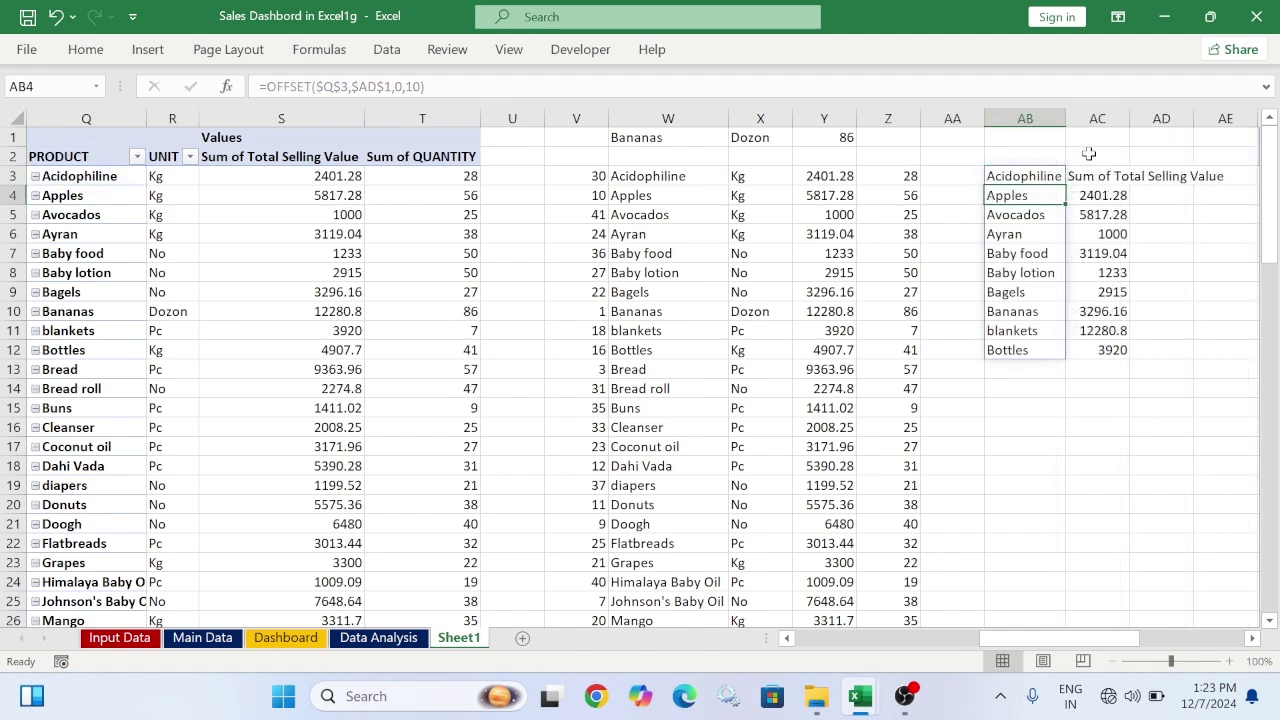
Change the AC3 formula's starting reference to $Q$3 so it reads =OFFSET($Q$3,$AC$1,2,10)
left_click(1097, 183)
left_click(336, 88)
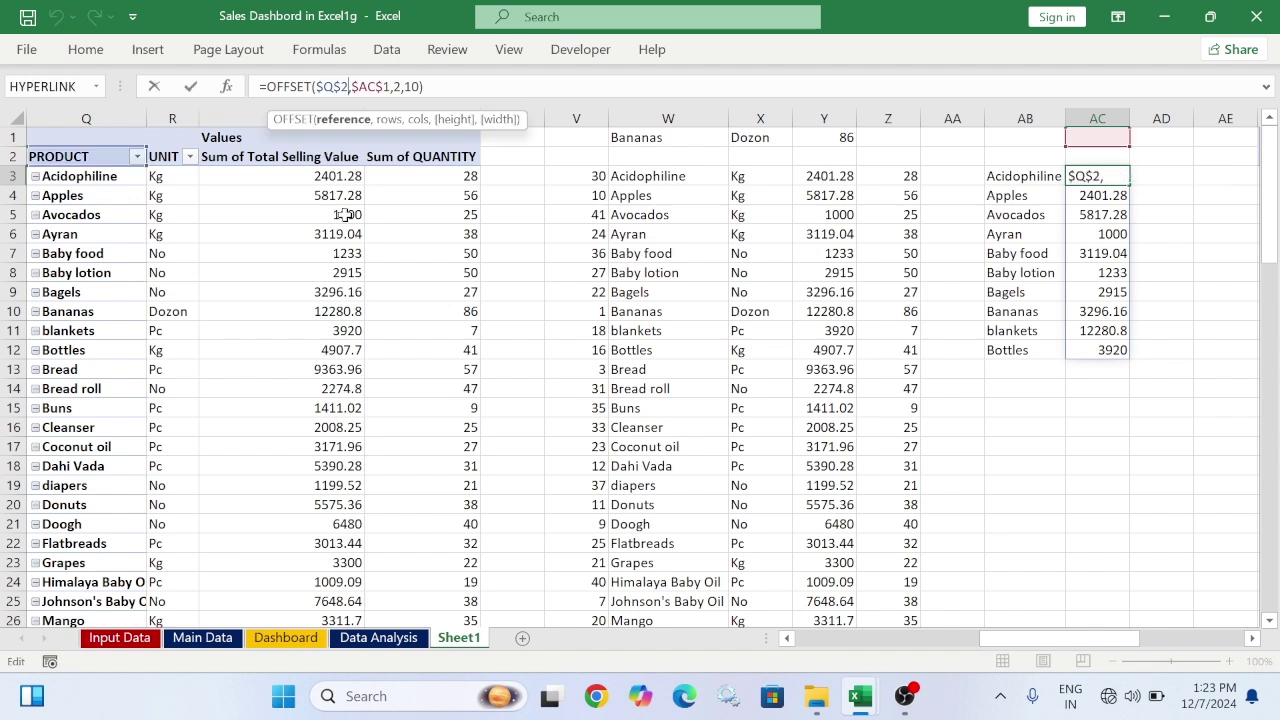
key("BackSpace")
type("3")
key("Return")
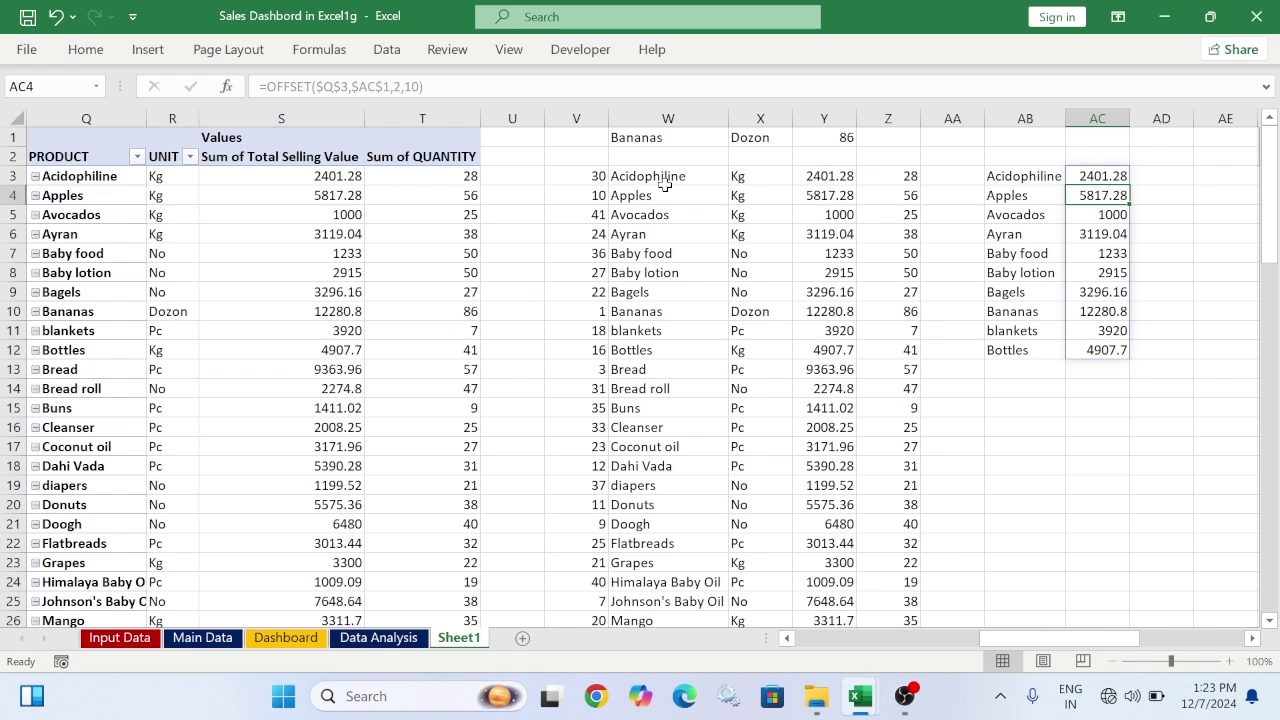
Insert a clustered bar chart from the ten-row product and sales list in AB3:AC12
left_click_drag(990, 176, 1110, 367)
left_click_drag(1047, 176, 1127, 375)
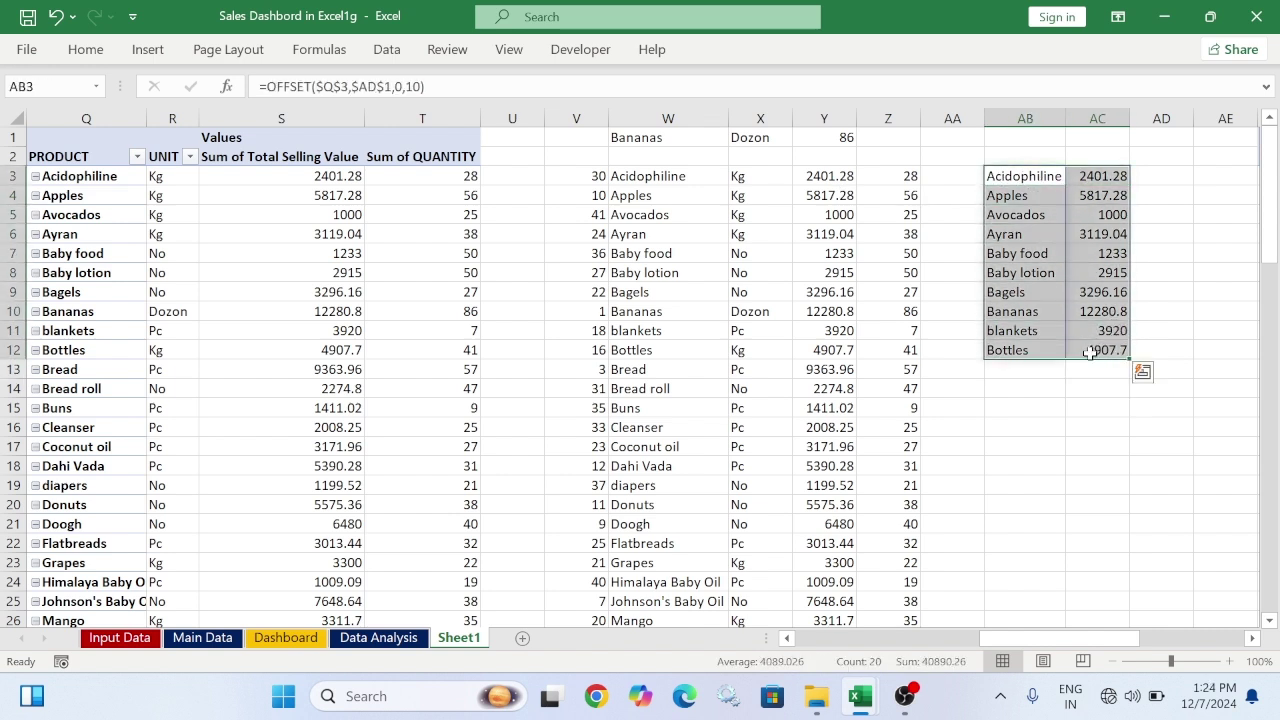
left_click(145, 49)
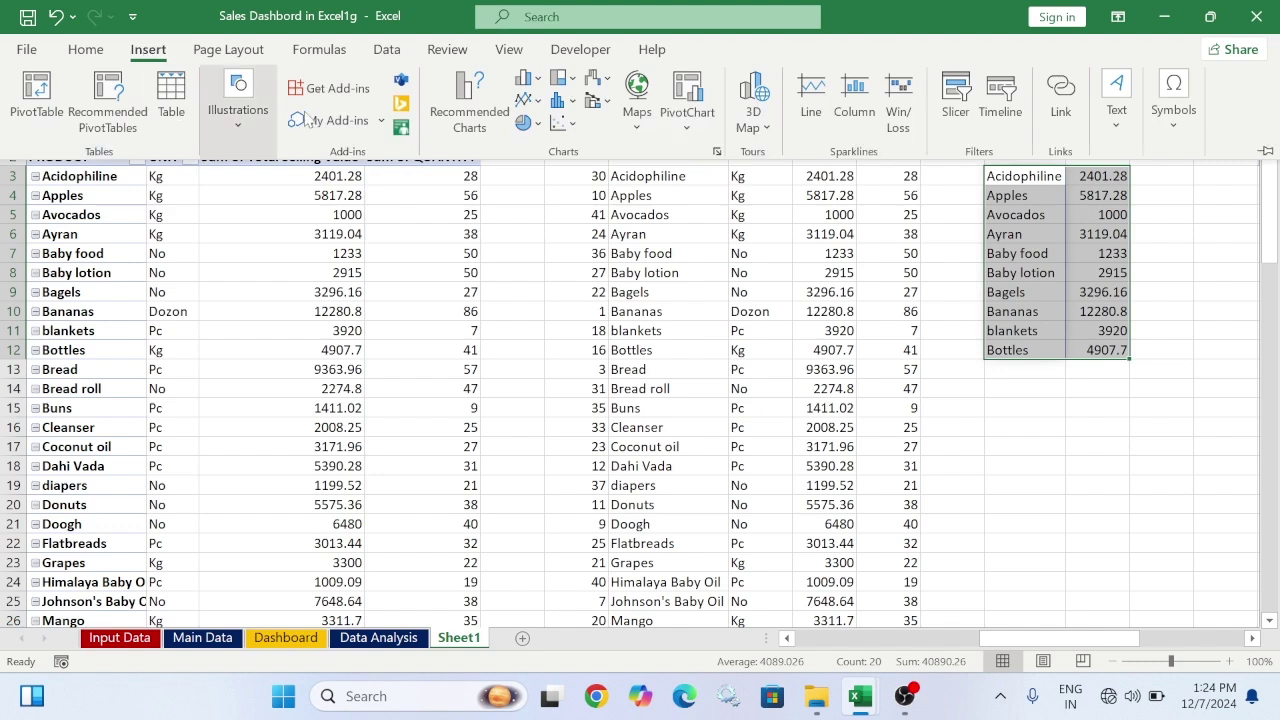
left_click(717, 151)
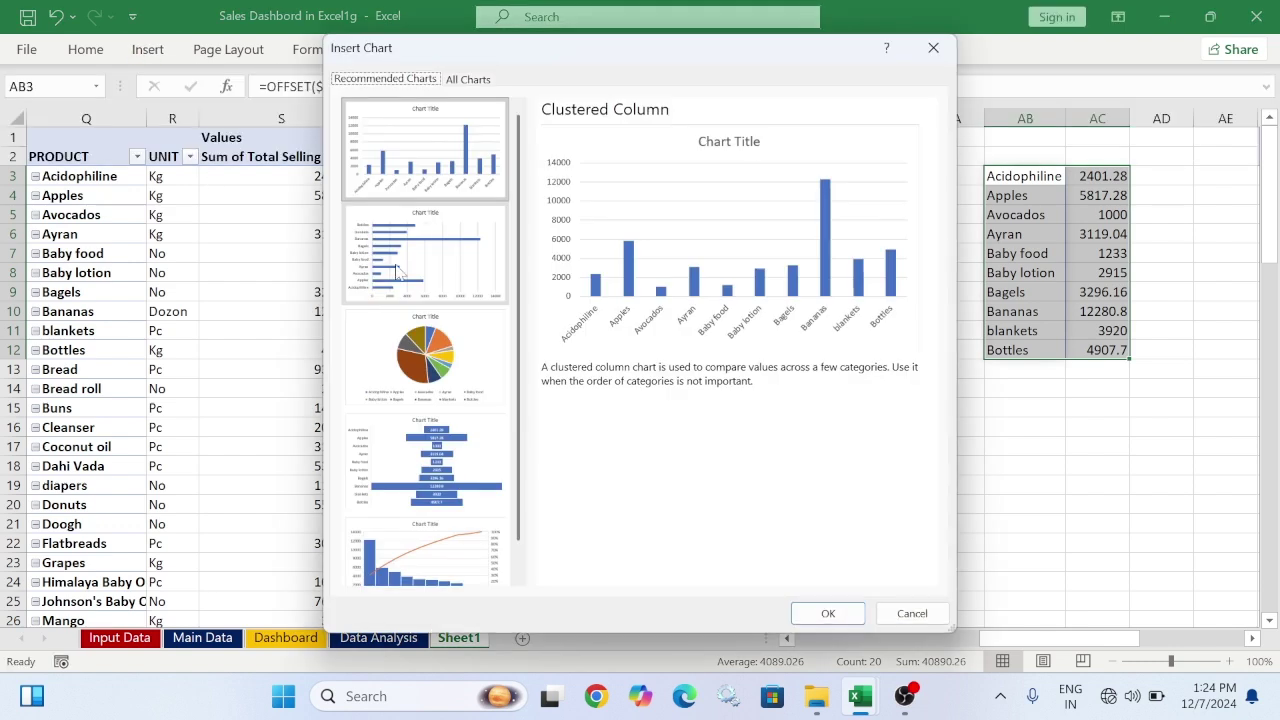
left_click(398, 268)
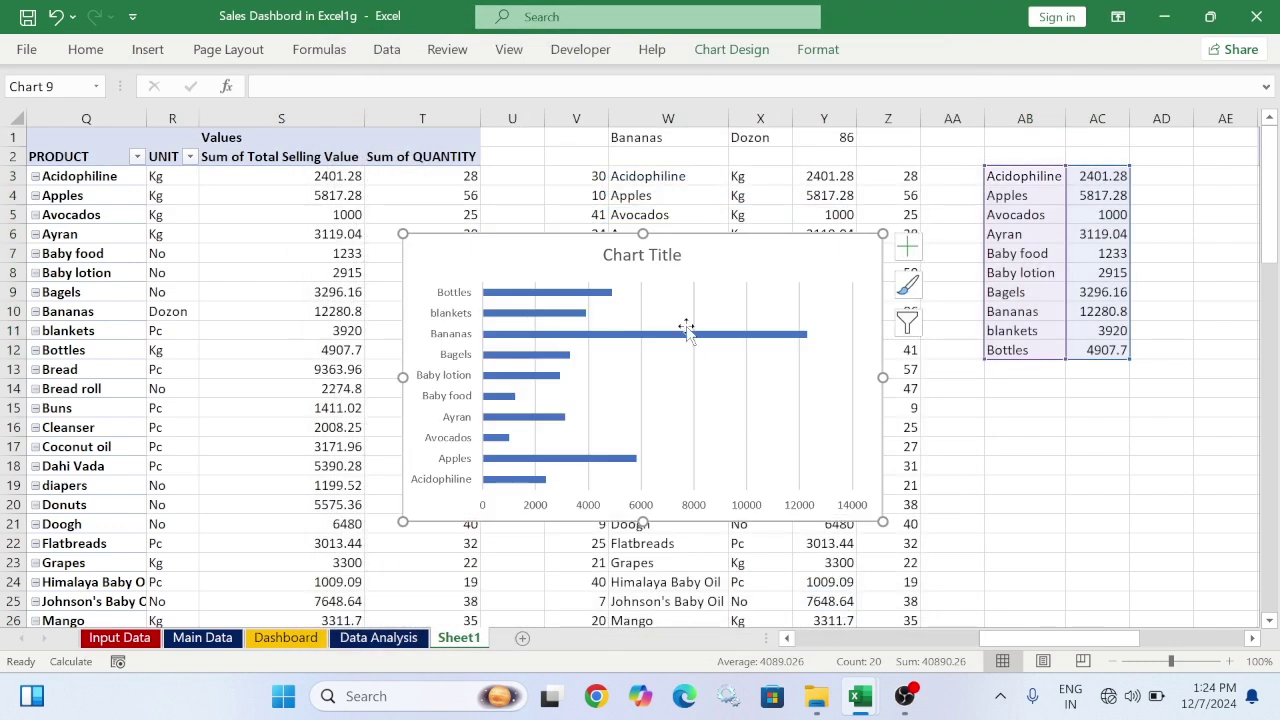
Remove the bar chart's title and gridlines, and shrink the chart to roughly two-thirds of its width and height
left_click(906, 247)
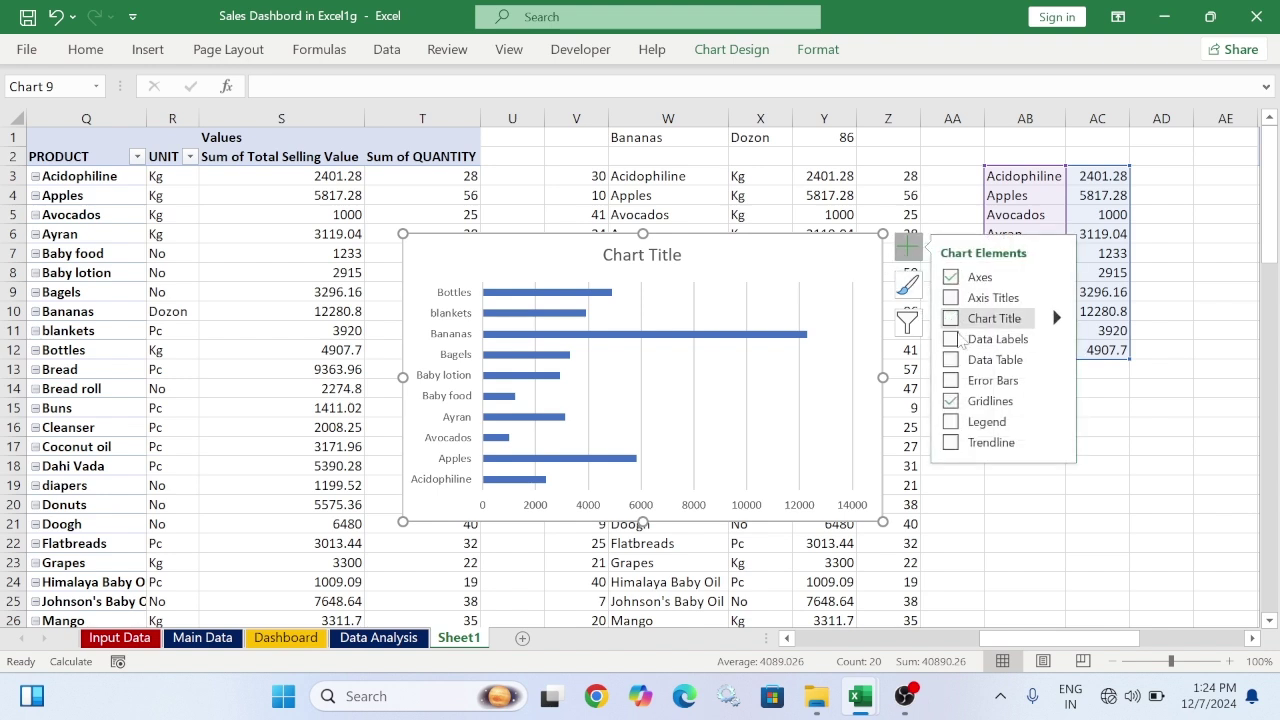
left_click(951, 319)
left_click(950, 401)
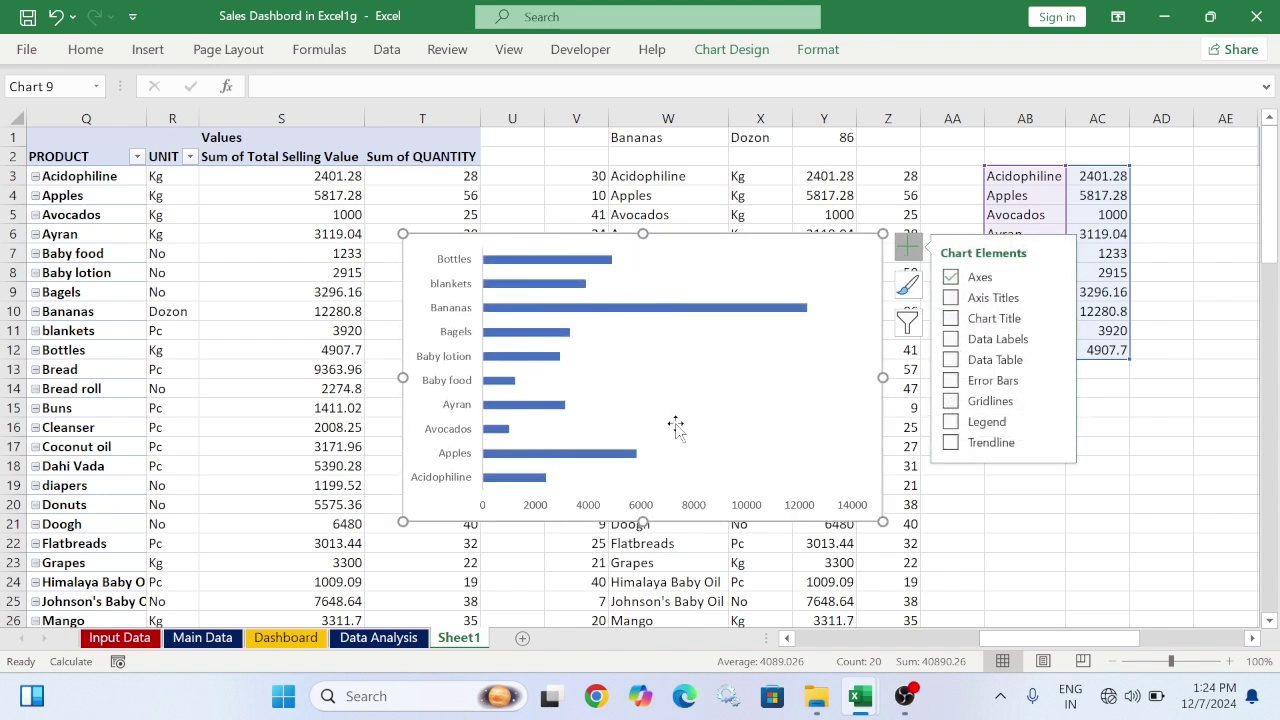
left_click_drag(882, 521, 711, 406)
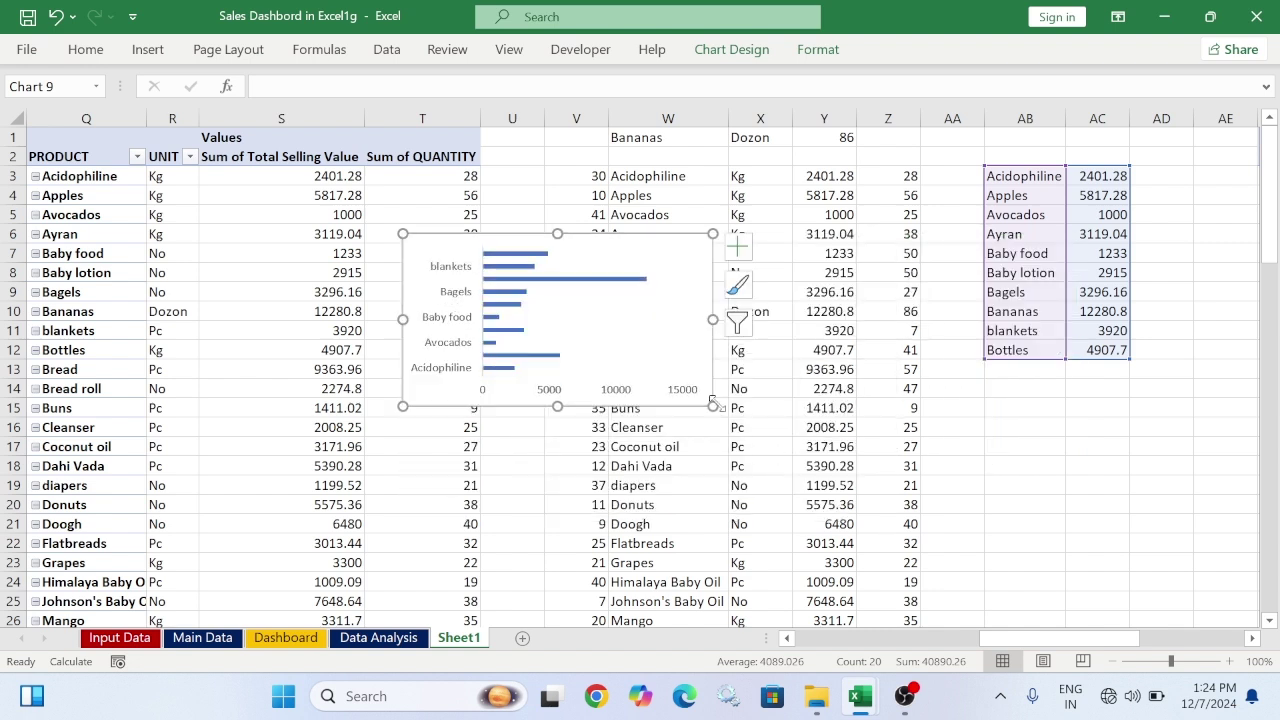
Set the bar series gap width to 50% and add data labels to the bars
right_click(630, 292)
left_click(690, 505)
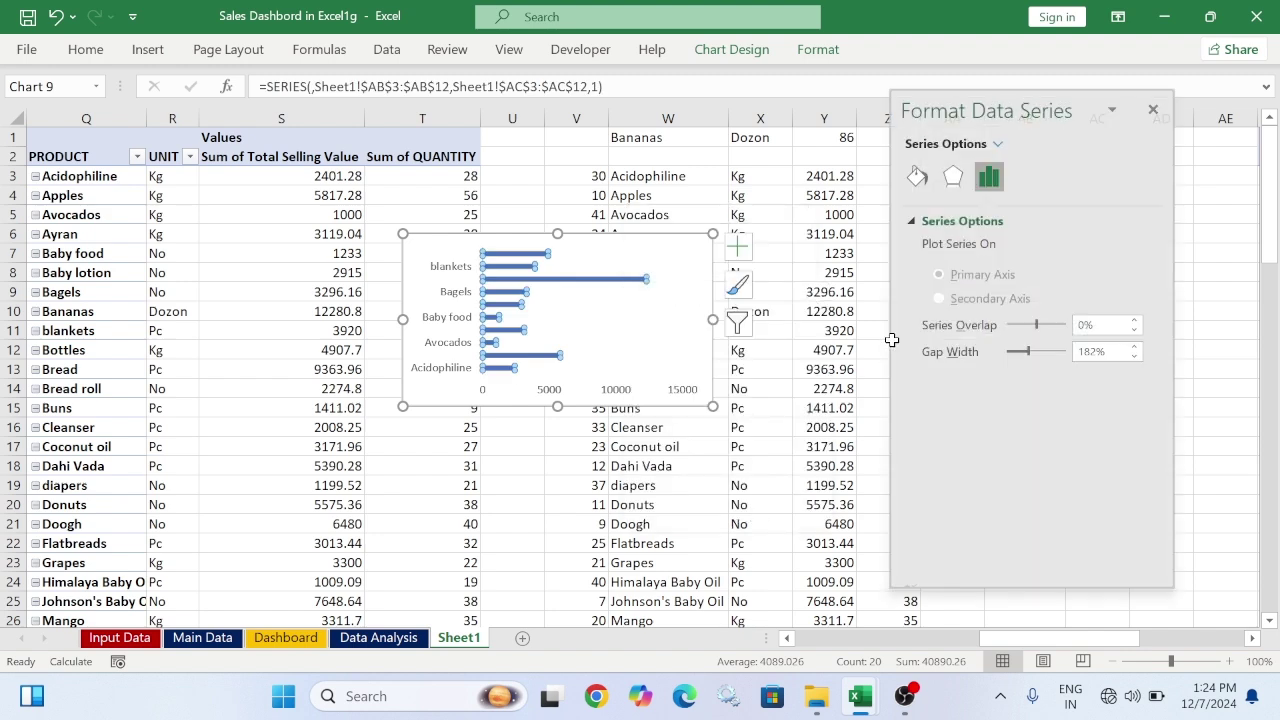
double_click(1090, 351)
type("5")
key("Return")
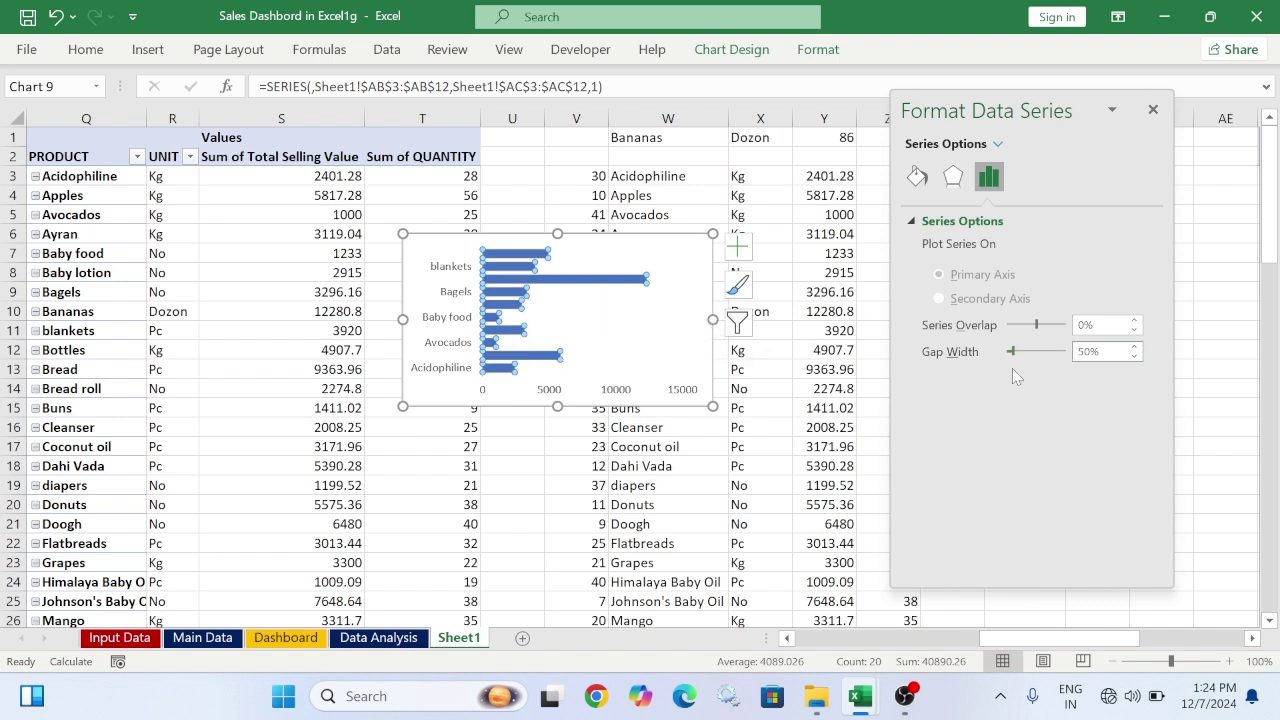
right_click(641, 280)
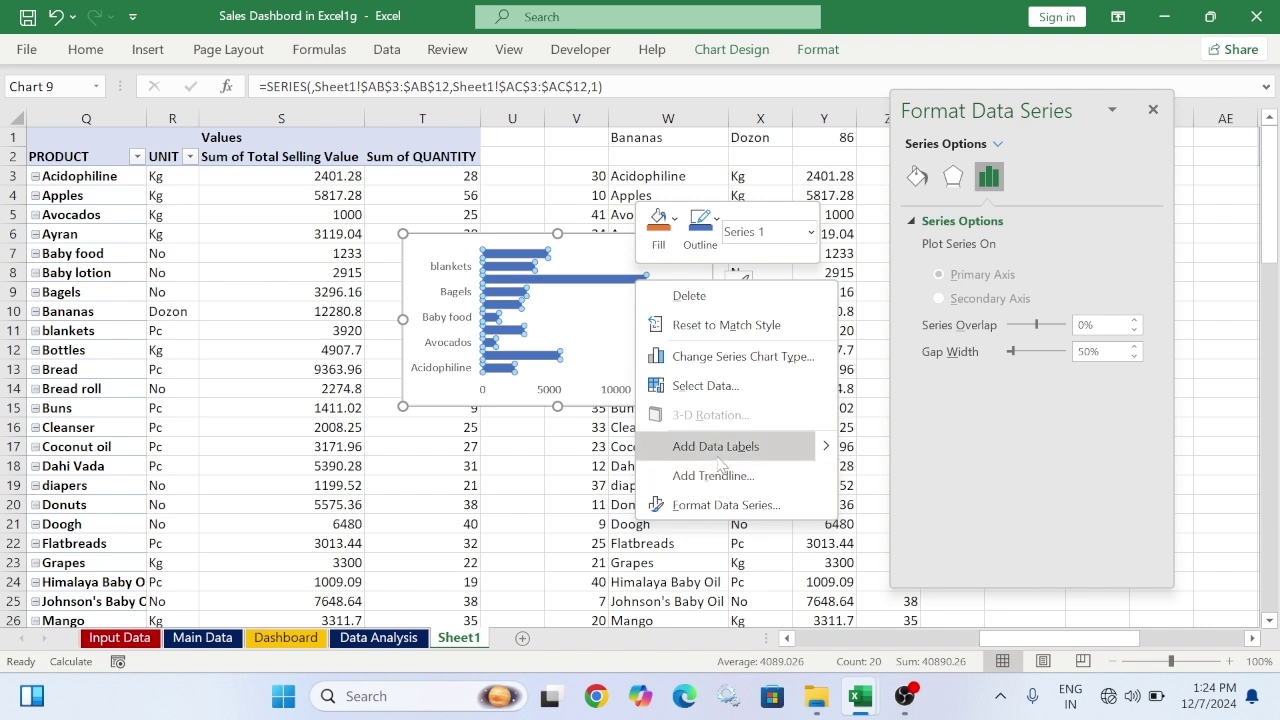
left_click(716, 450)
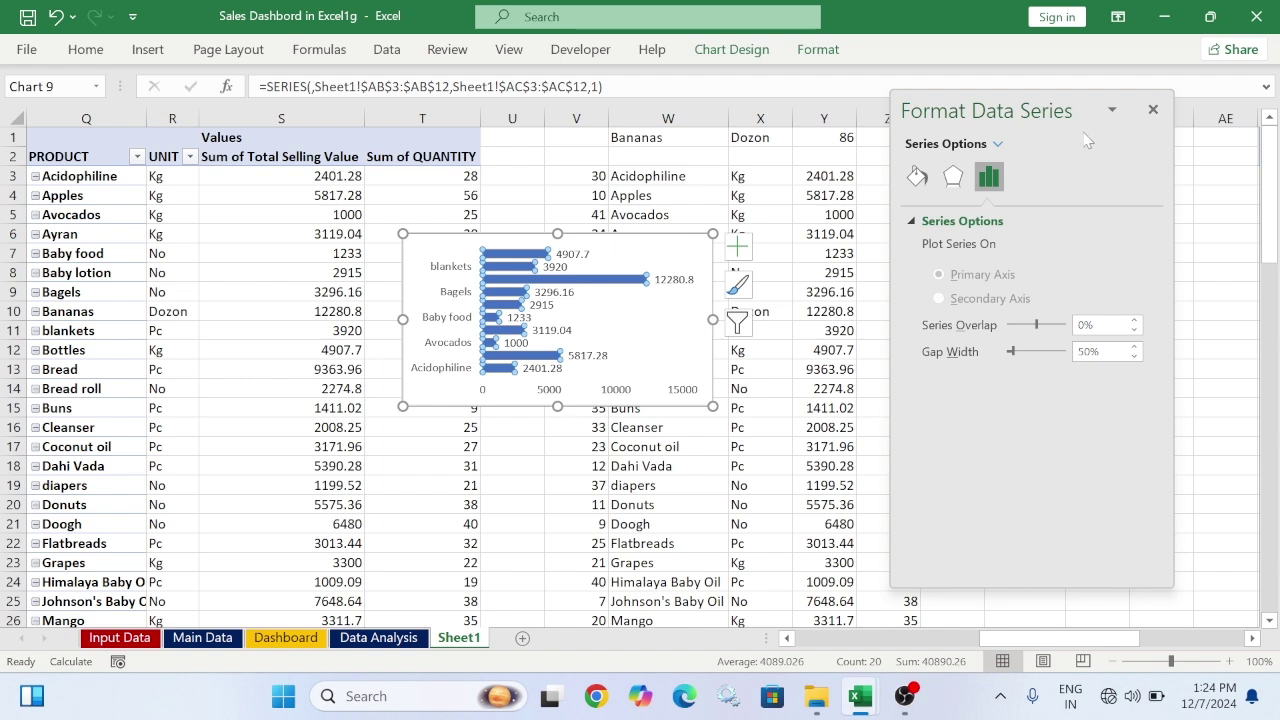
Fill the chart's bars with the standard dark blue and close the series formatting
left_click(917, 177)
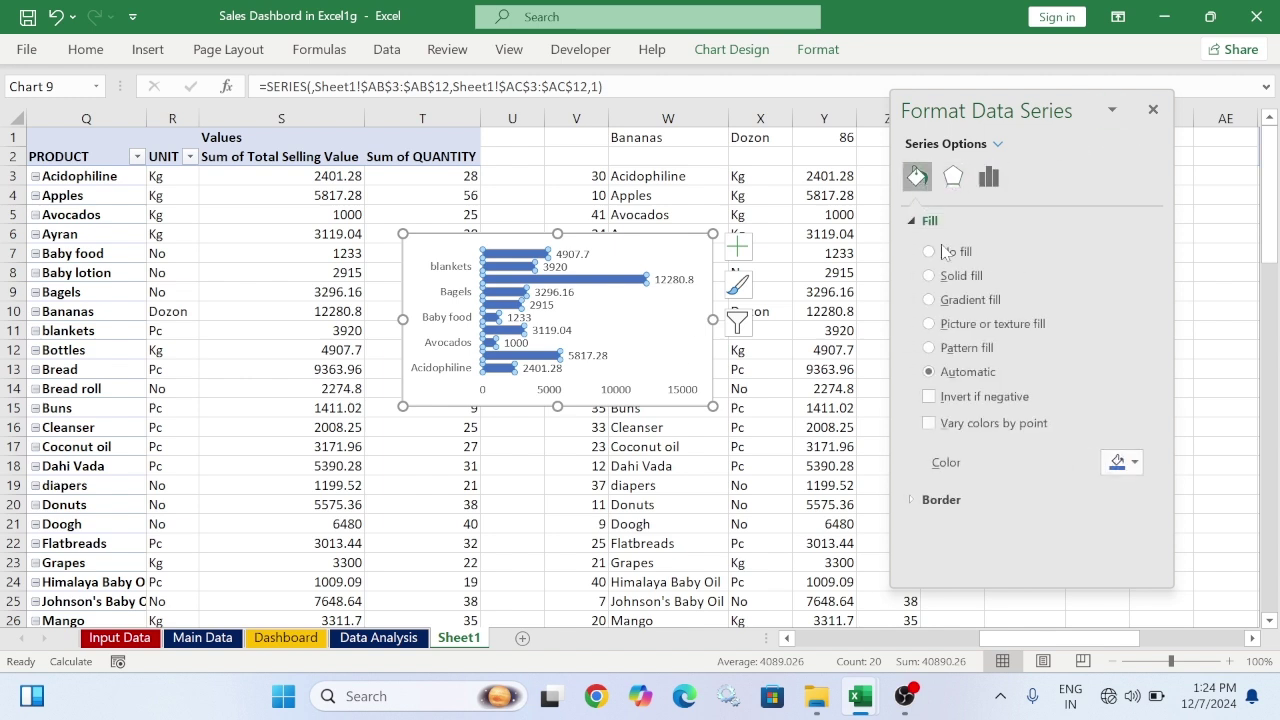
left_click(1121, 462)
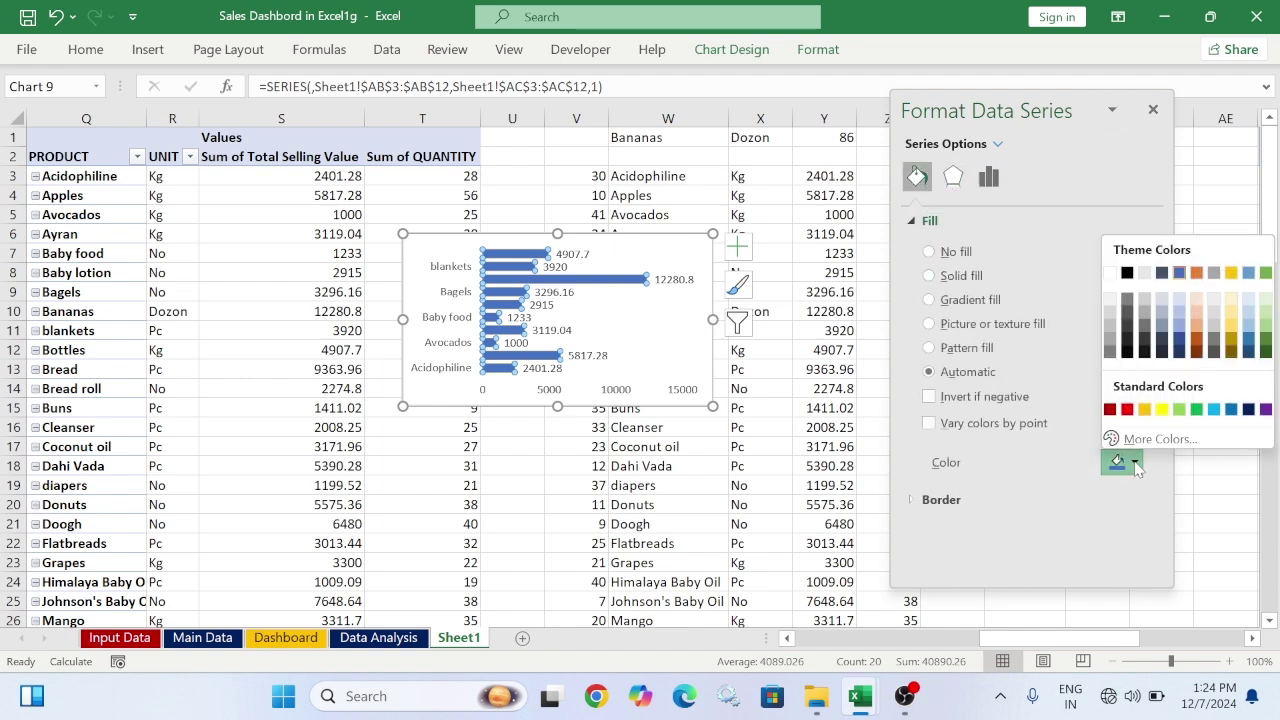
left_click(1246, 409)
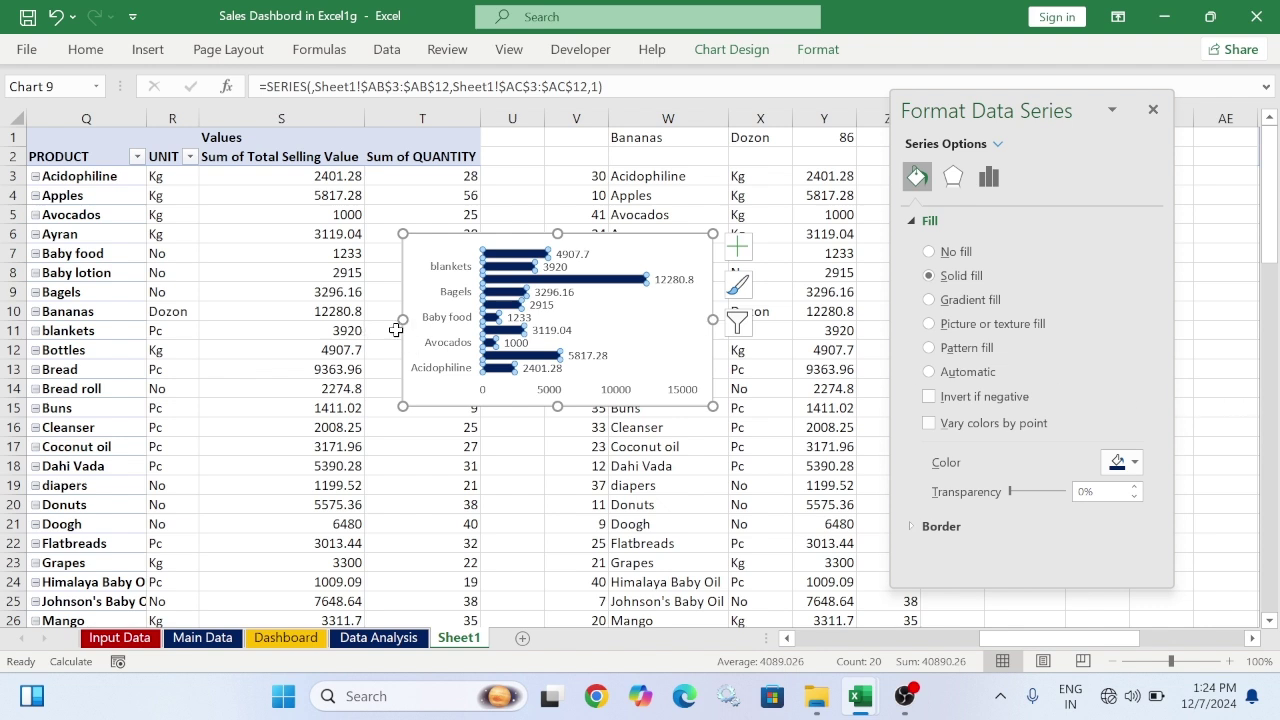
left_click(447, 382)
left_click(1153, 110)
Move the bar chart below the list in columns AB and AC, and make it taller so every product name shows
left_click_drag(461, 244, 949, 390)
left_click_drag(1170, 462, 1170, 466)
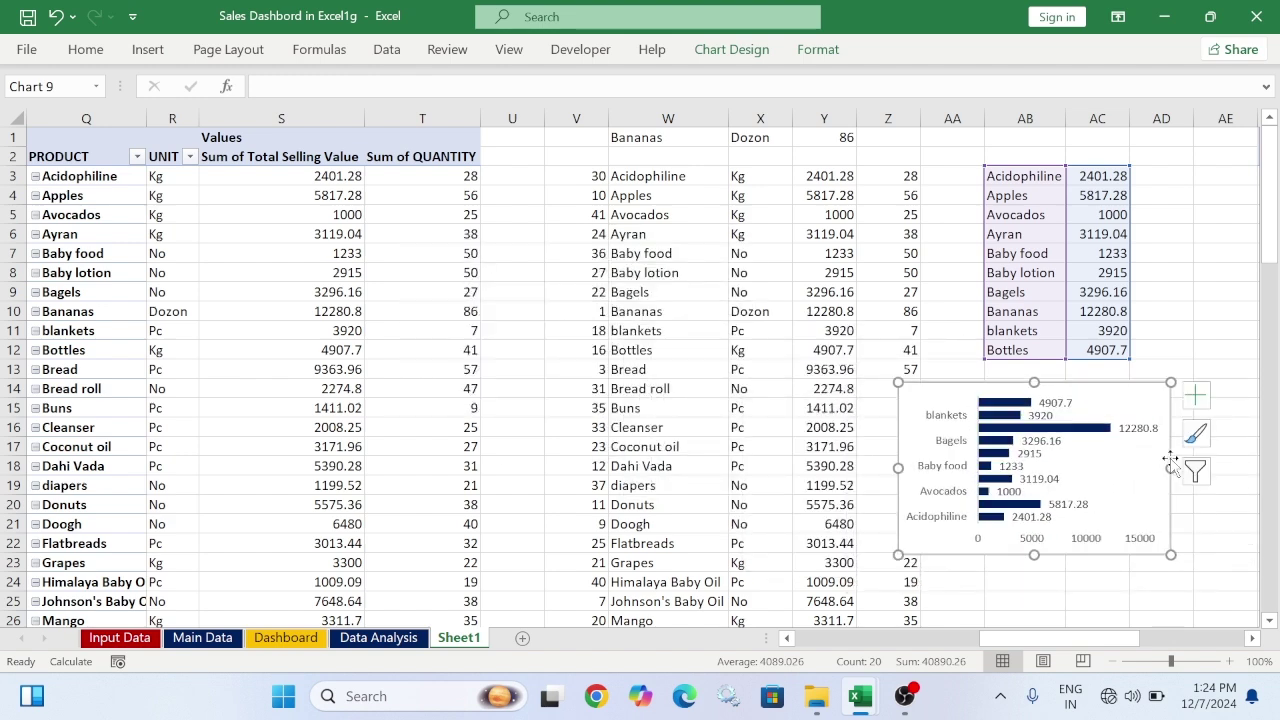
left_click_drag(952, 393, 1033, 386)
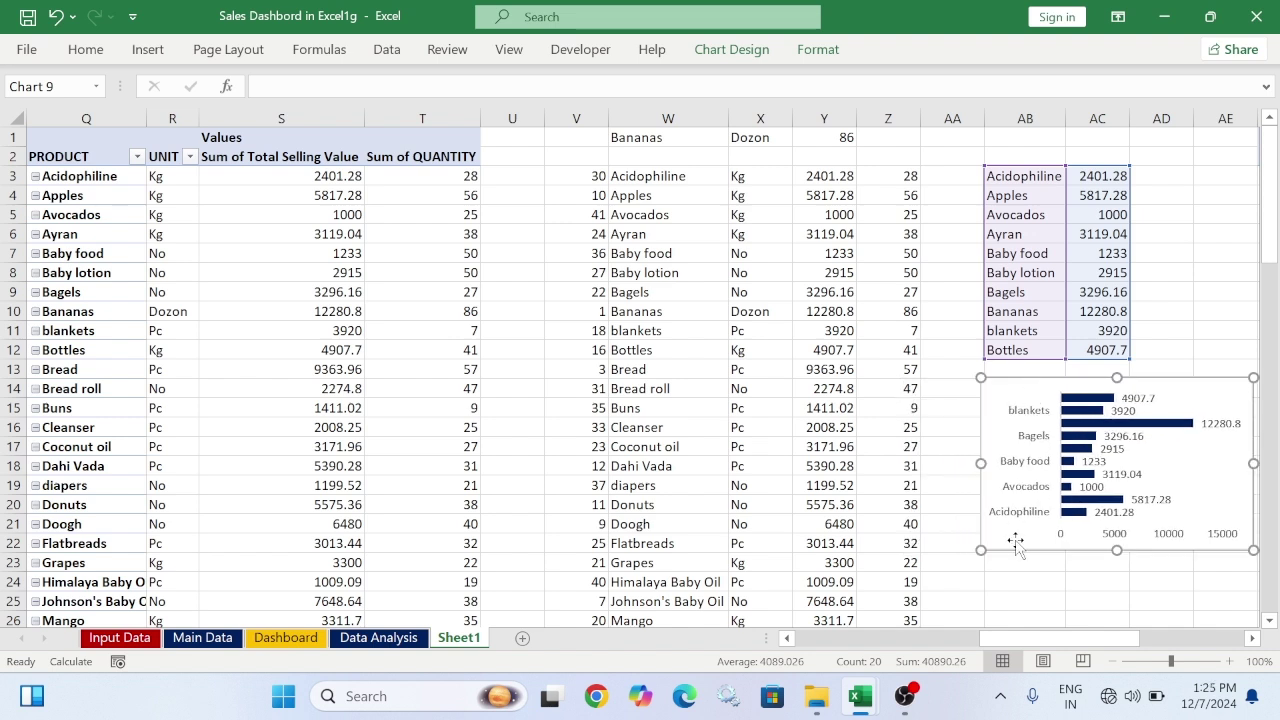
left_click_drag(1117, 550, 1119, 581)
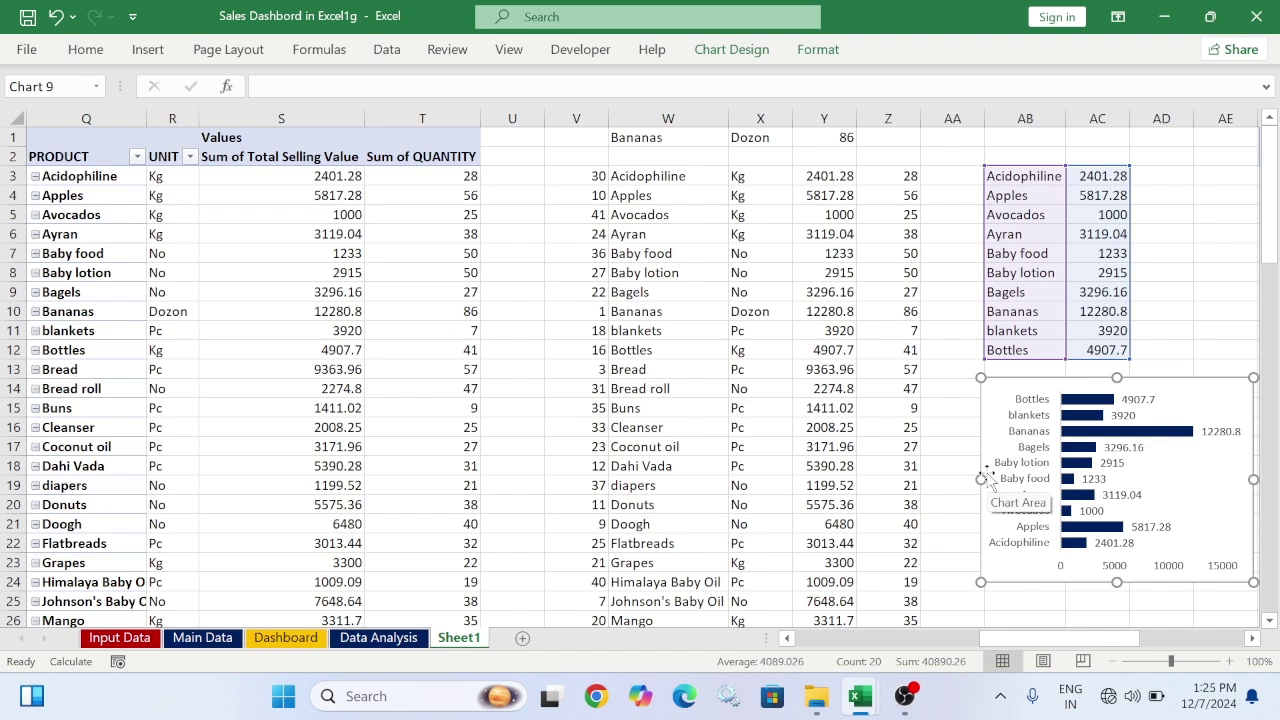
left_click_drag(982, 479, 979, 479)
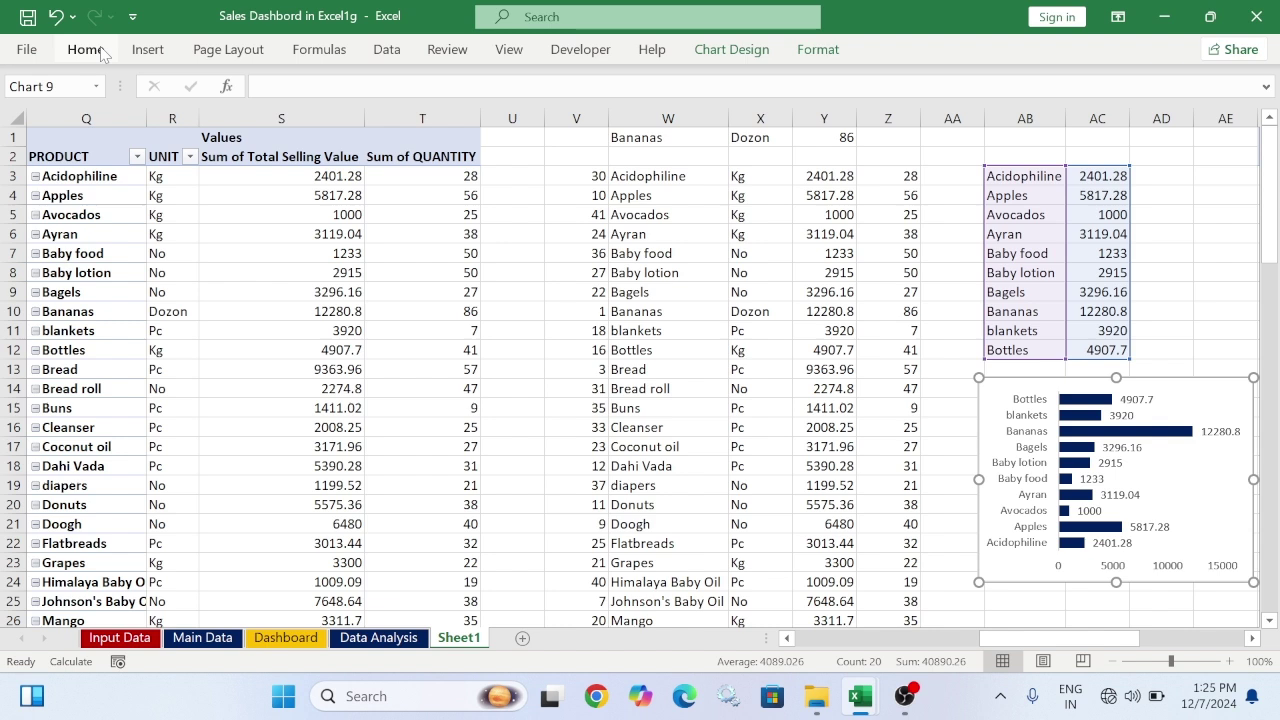
left_click(580, 49)
left_click(436, 126)
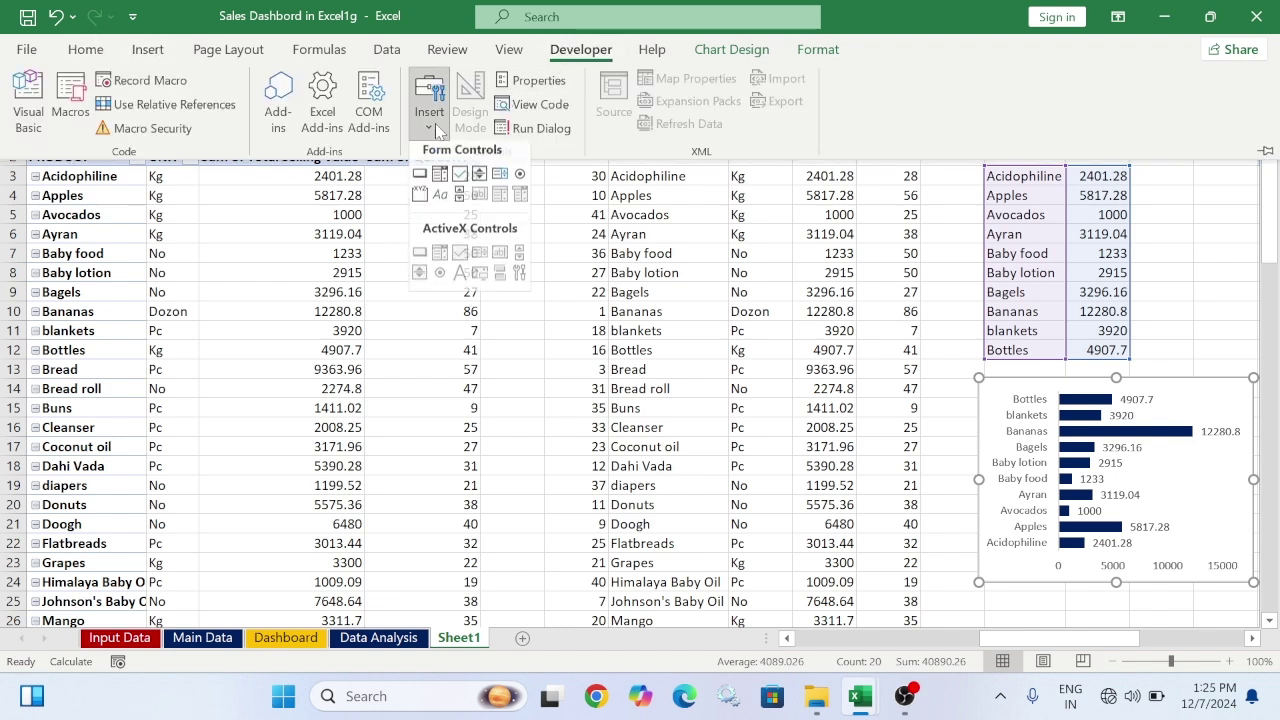
left_click(459, 204)
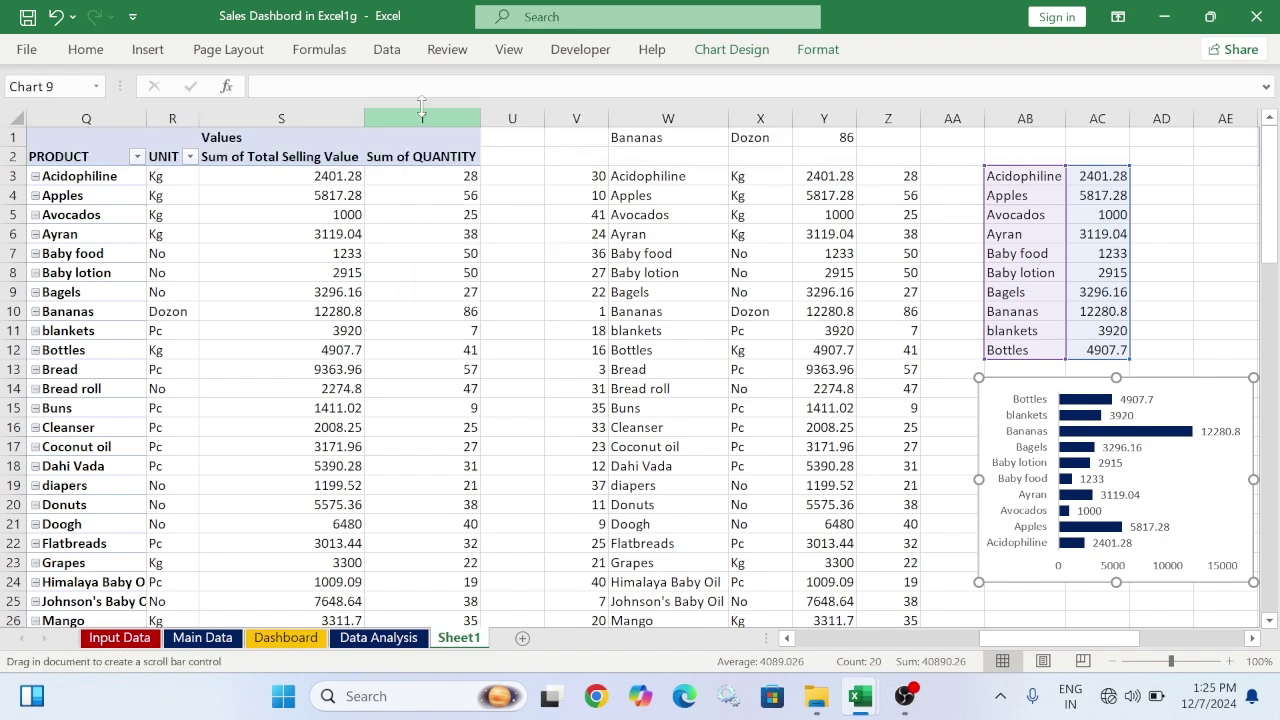
left_click(580, 49)
left_click(430, 110)
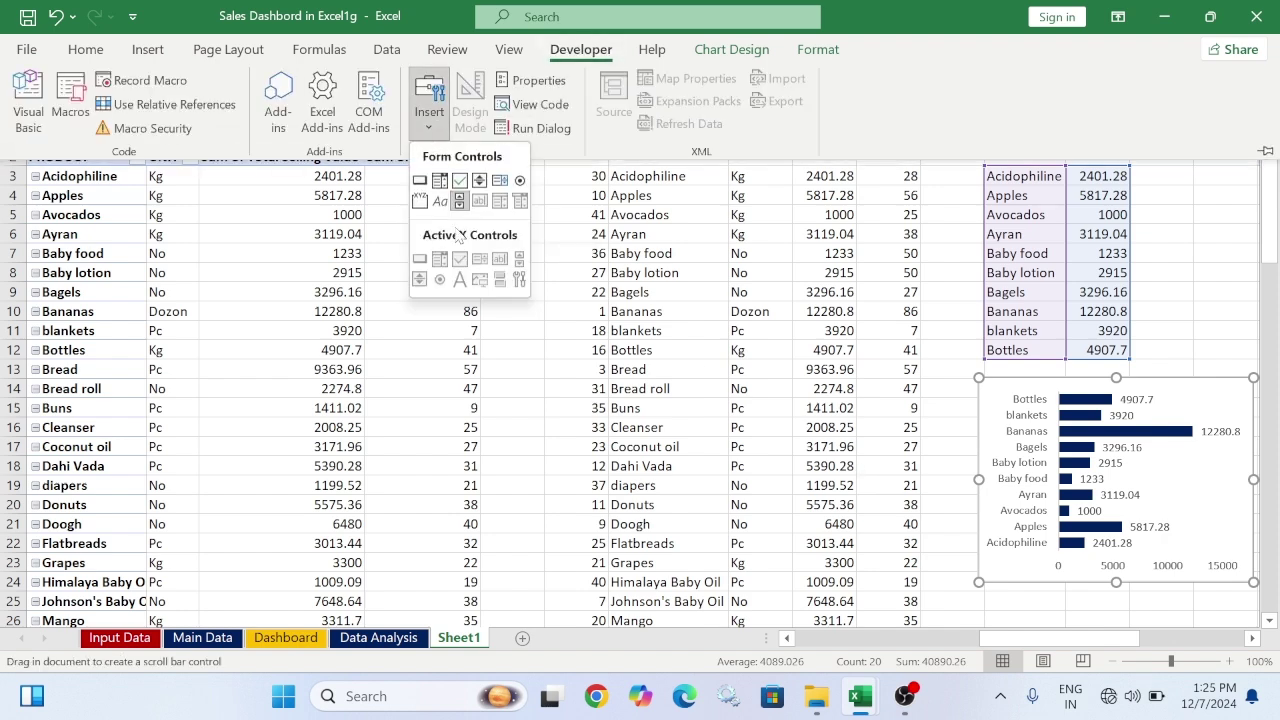
left_click(459, 204)
left_click_drag(958, 381, 971, 448)
Draw a narrow vertical scroll bar form control along the bar chart's left edge, matching the chart's height
left_click(580, 49)
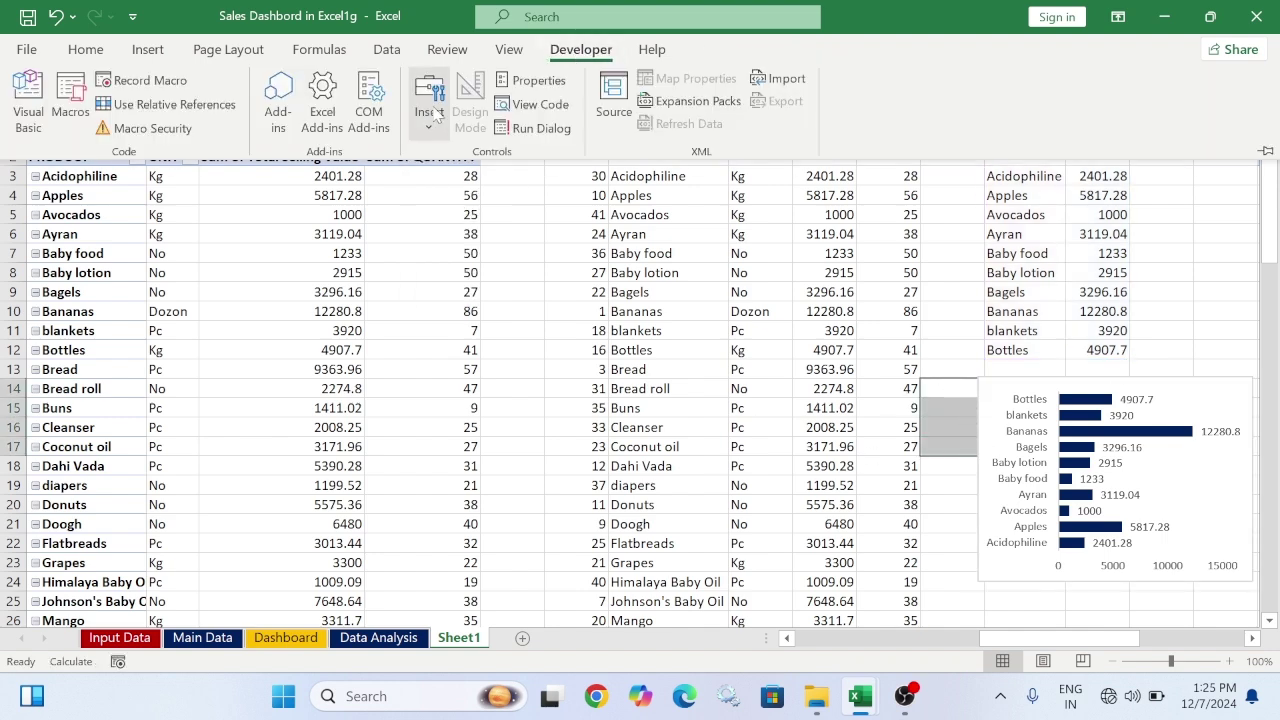
left_click(430, 110)
left_click(459, 201)
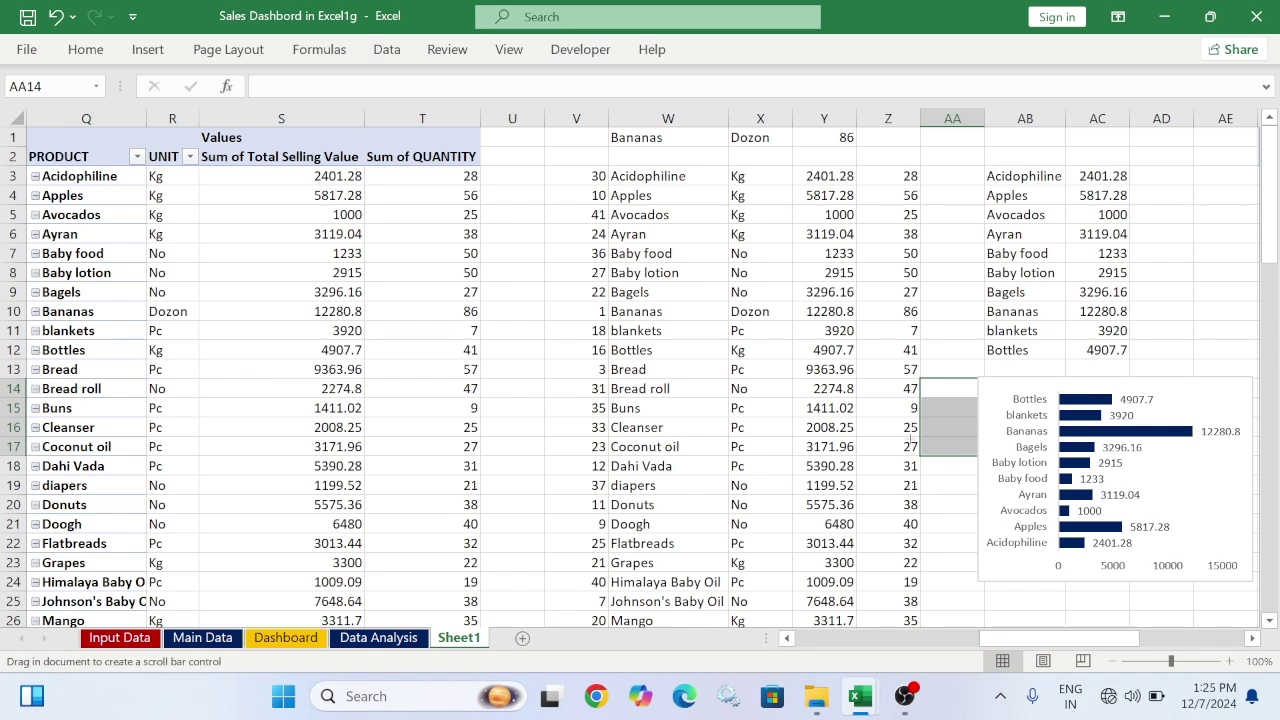
mouse_move(956, 379)
left_mouse_down()
mouse_move(980, 432)
mouse_move(977, 579)
left_mouse_up()
Link the scroll bar to 'Data Analysis'!$AB$1 and set its minimum value to 1 and maximum value to 10
right_click(962, 403)
left_click(1030, 600)
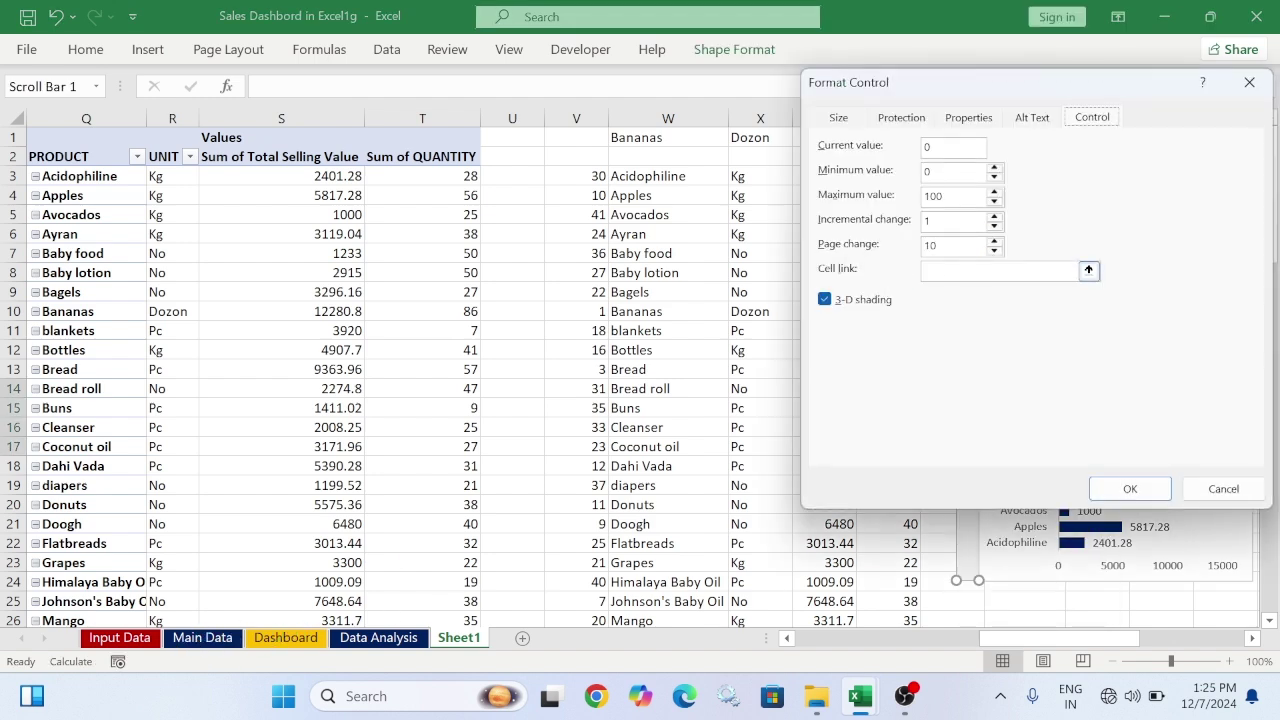
left_click(1088, 270)
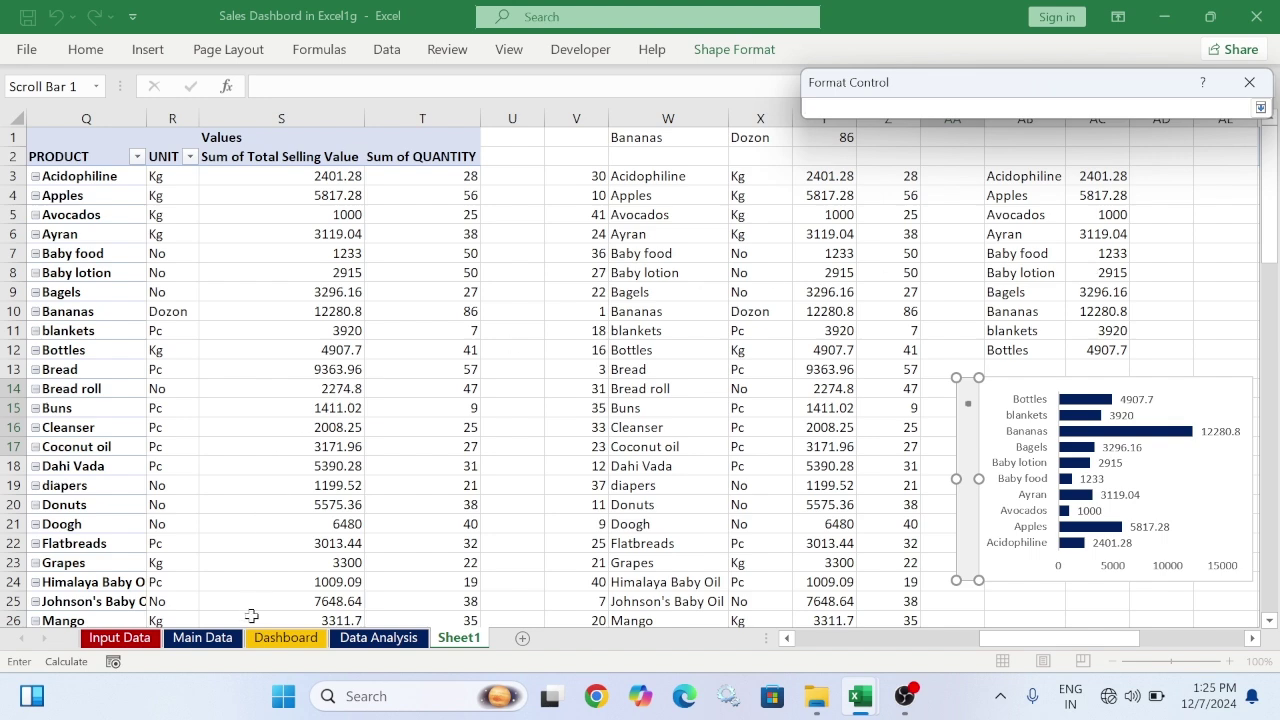
left_click(119, 637)
left_click(420, 638)
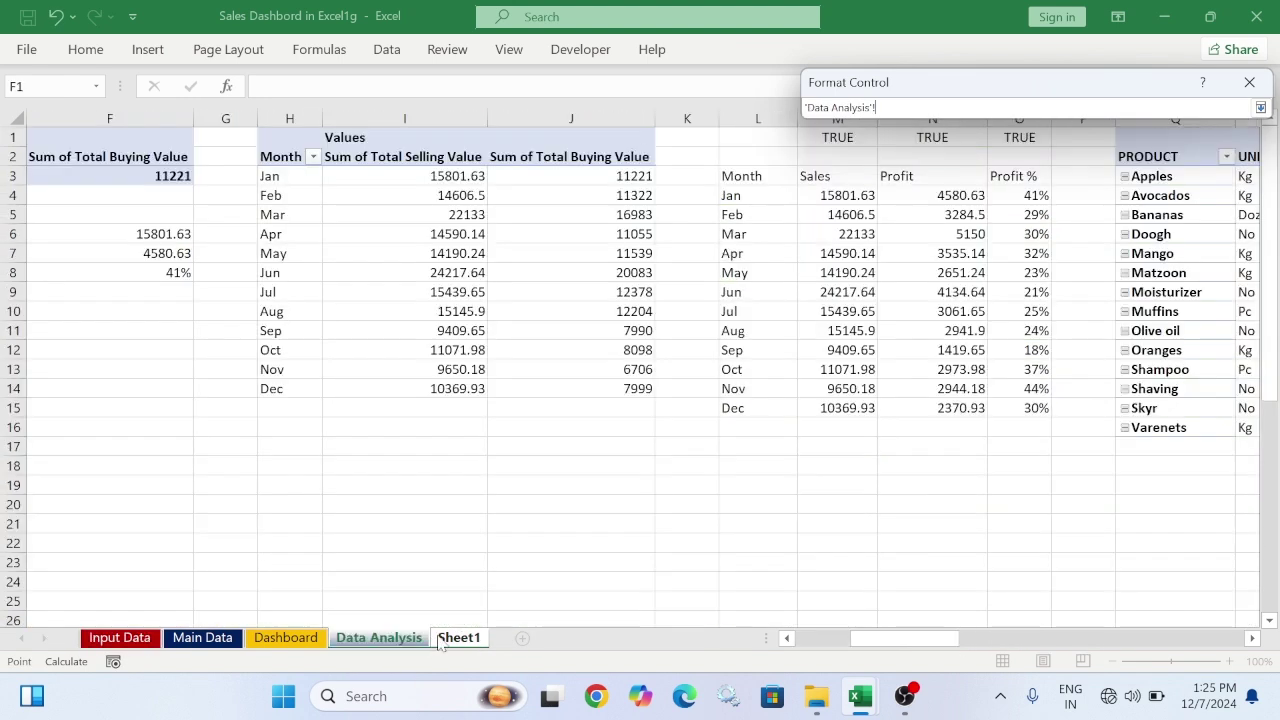
left_click_drag(948, 642, 1160, 665)
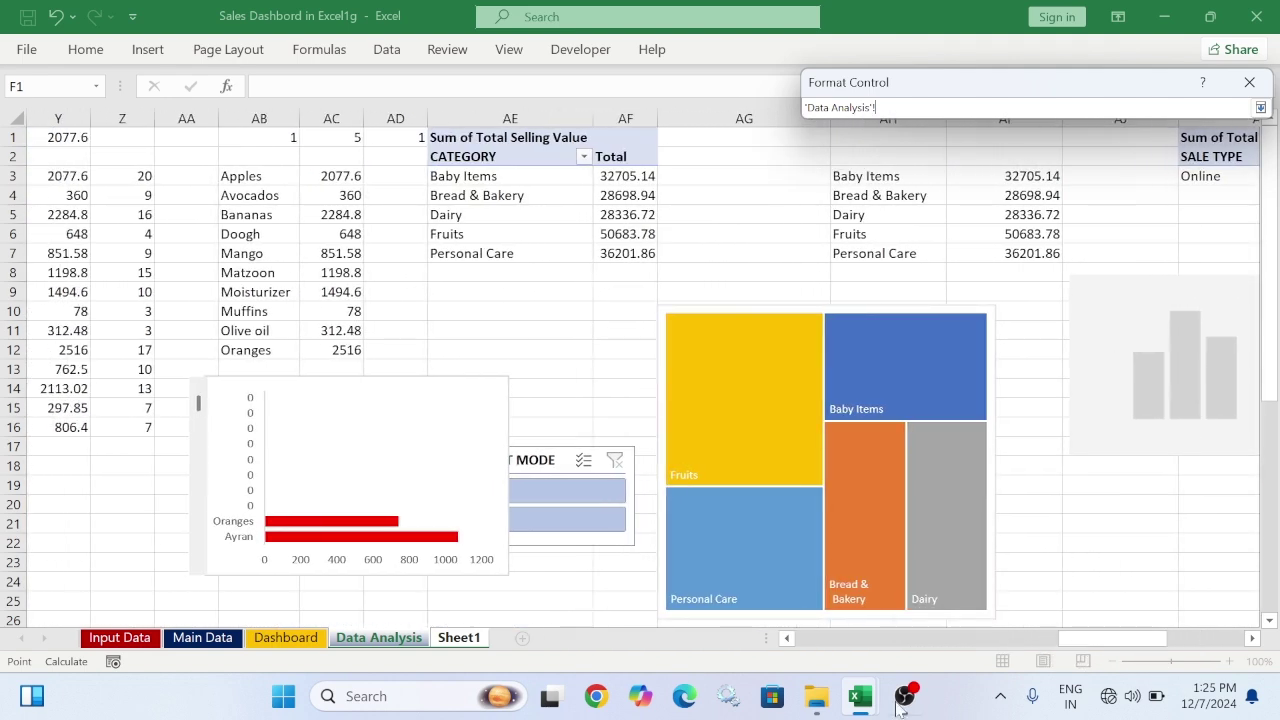
mouse_move(860, 697)
left_click(906, 621)
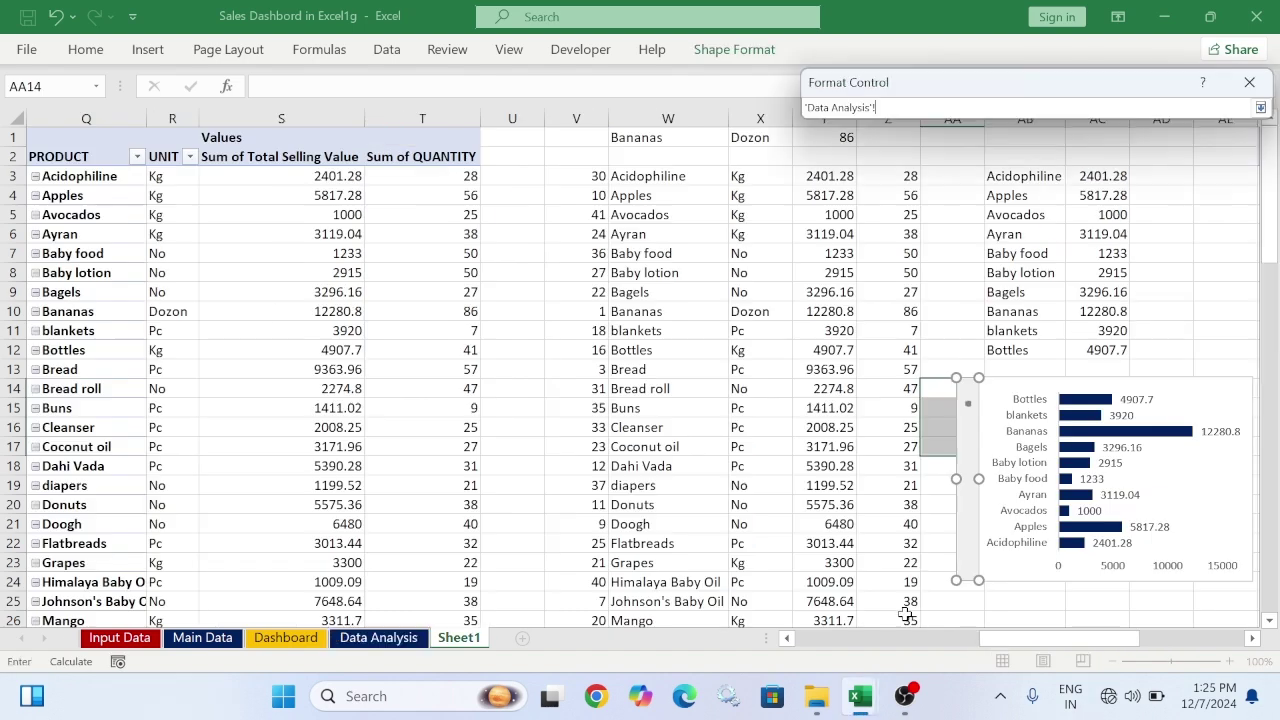
left_click(1011, 141)
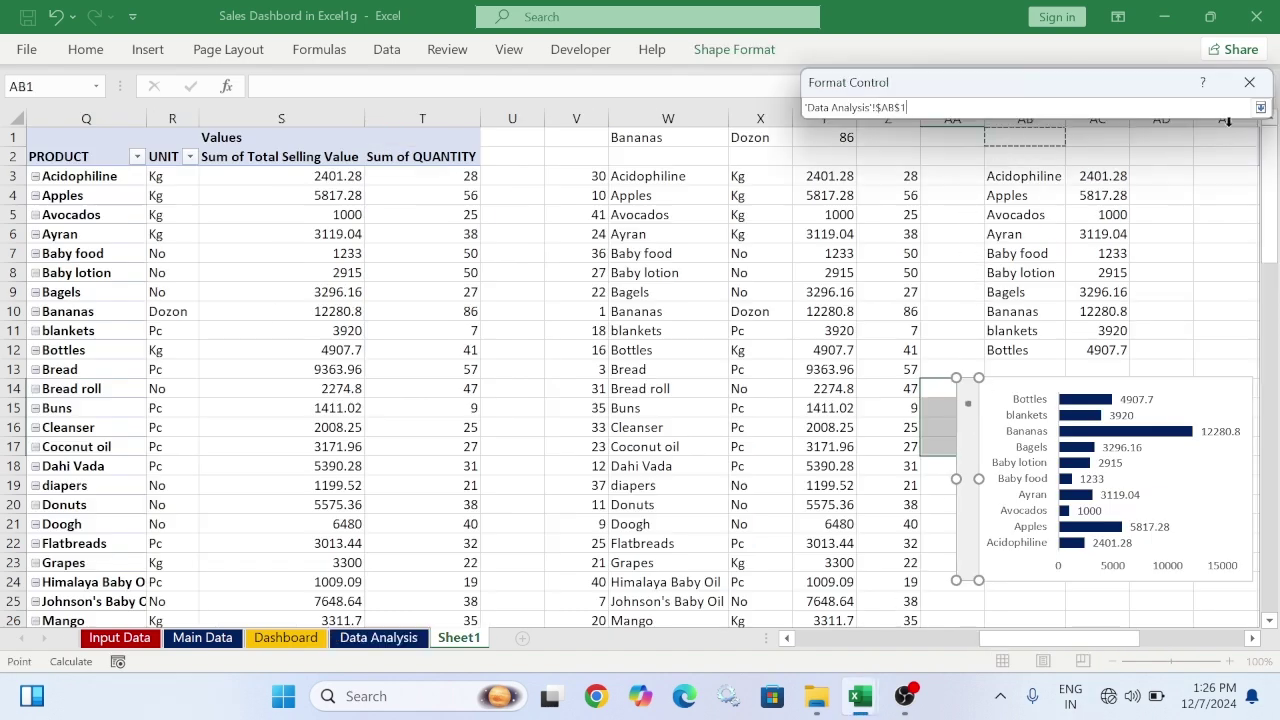
left_click(1261, 107)
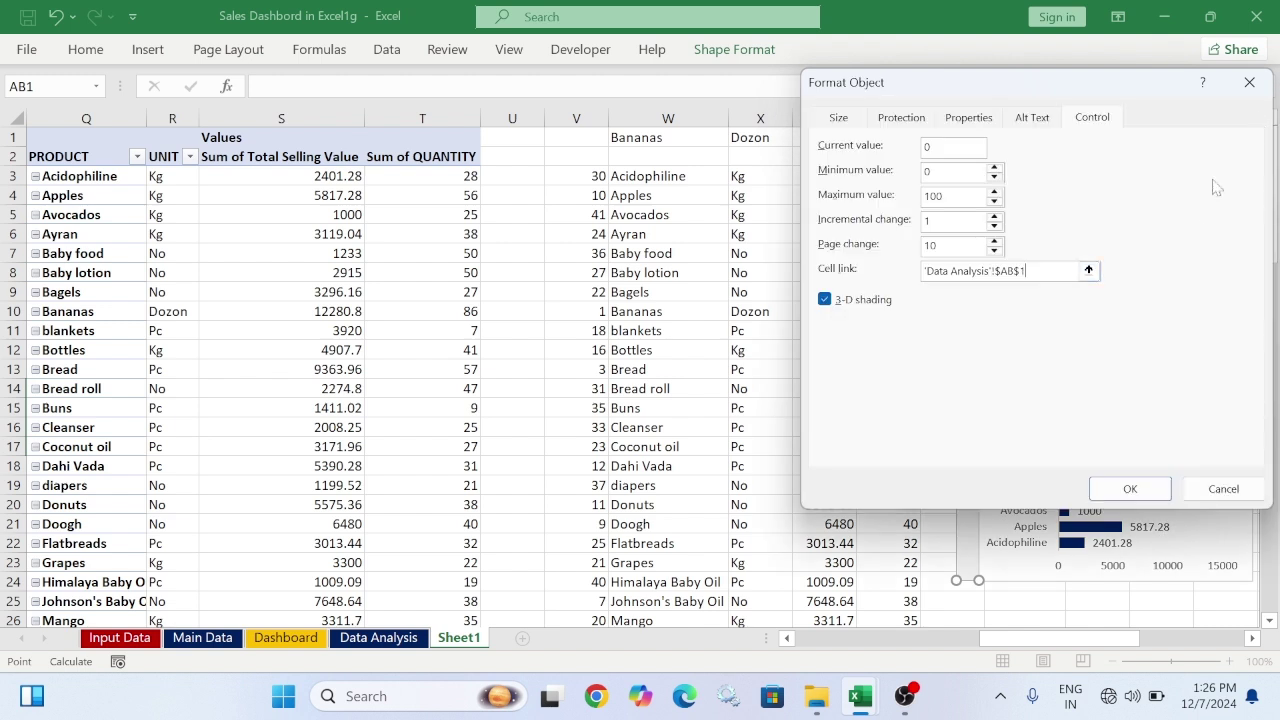
left_click(938, 174)
left_click(1130, 488)
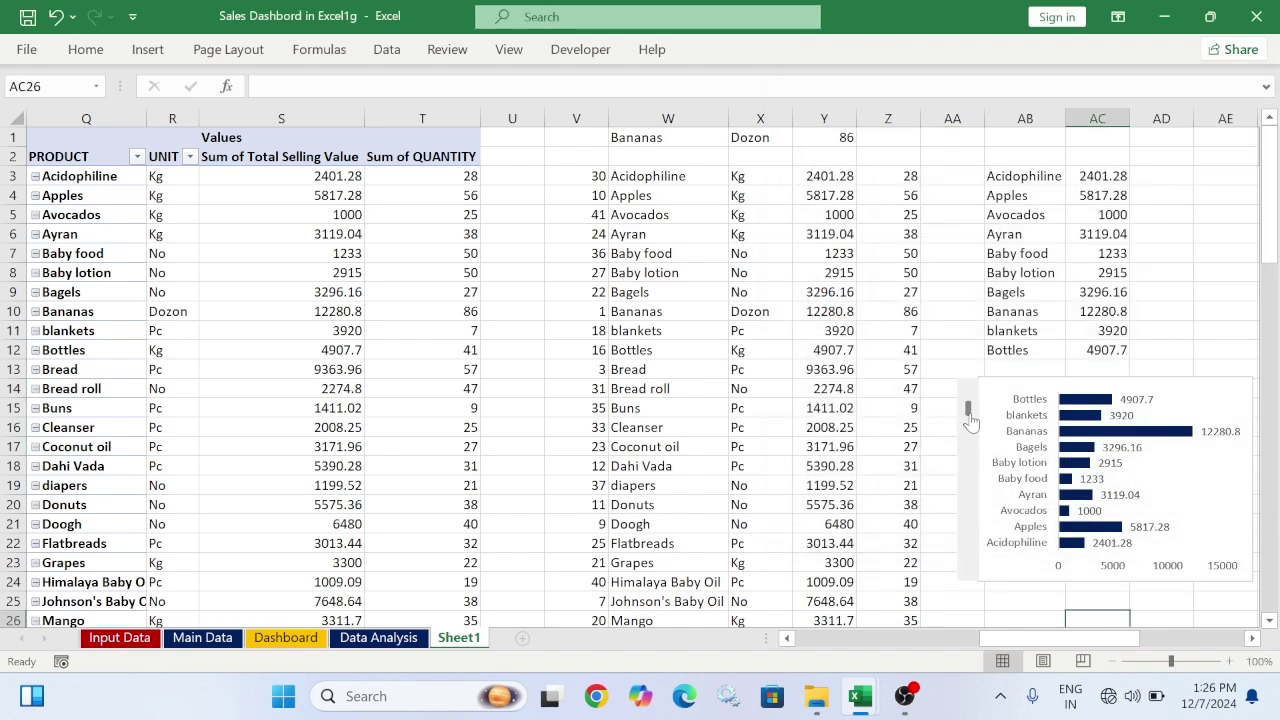
Test the scroll bar beside the chart and review its value range and cell link settings
left_click_drag(966, 420, 968, 437)
left_click_drag(968, 431, 968, 407)
right_click(970, 402)
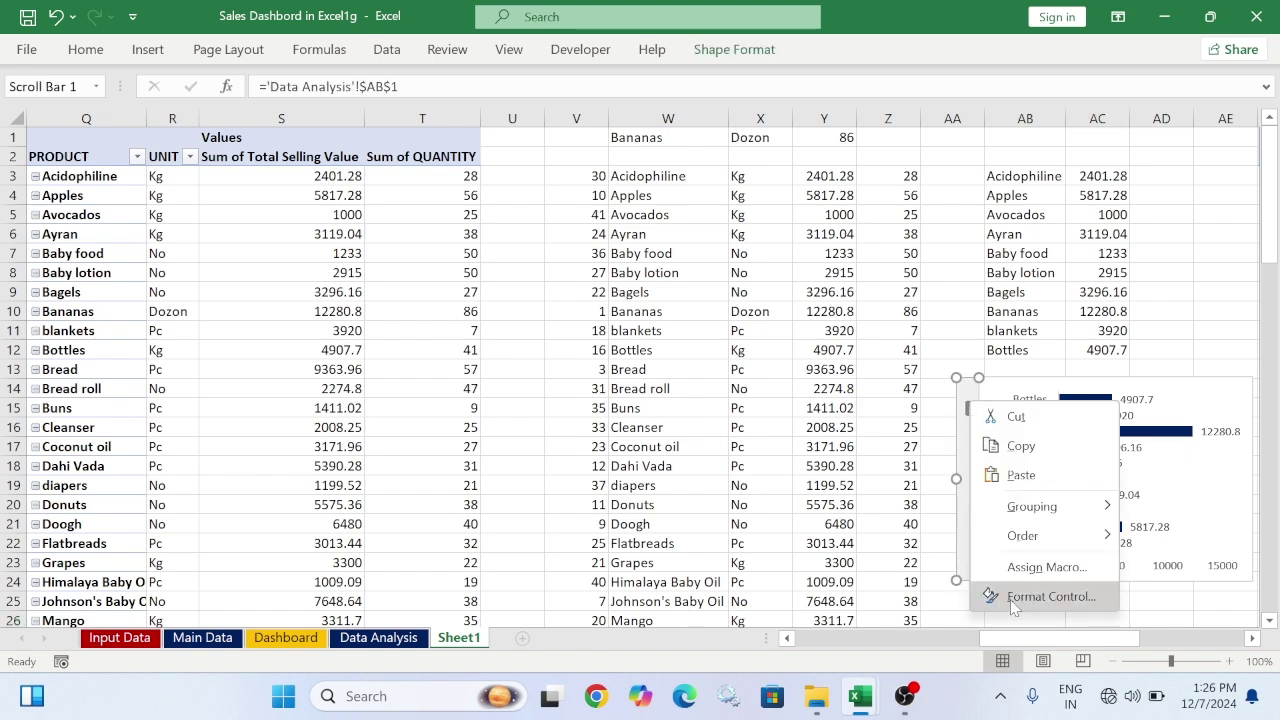
left_click(1050, 596)
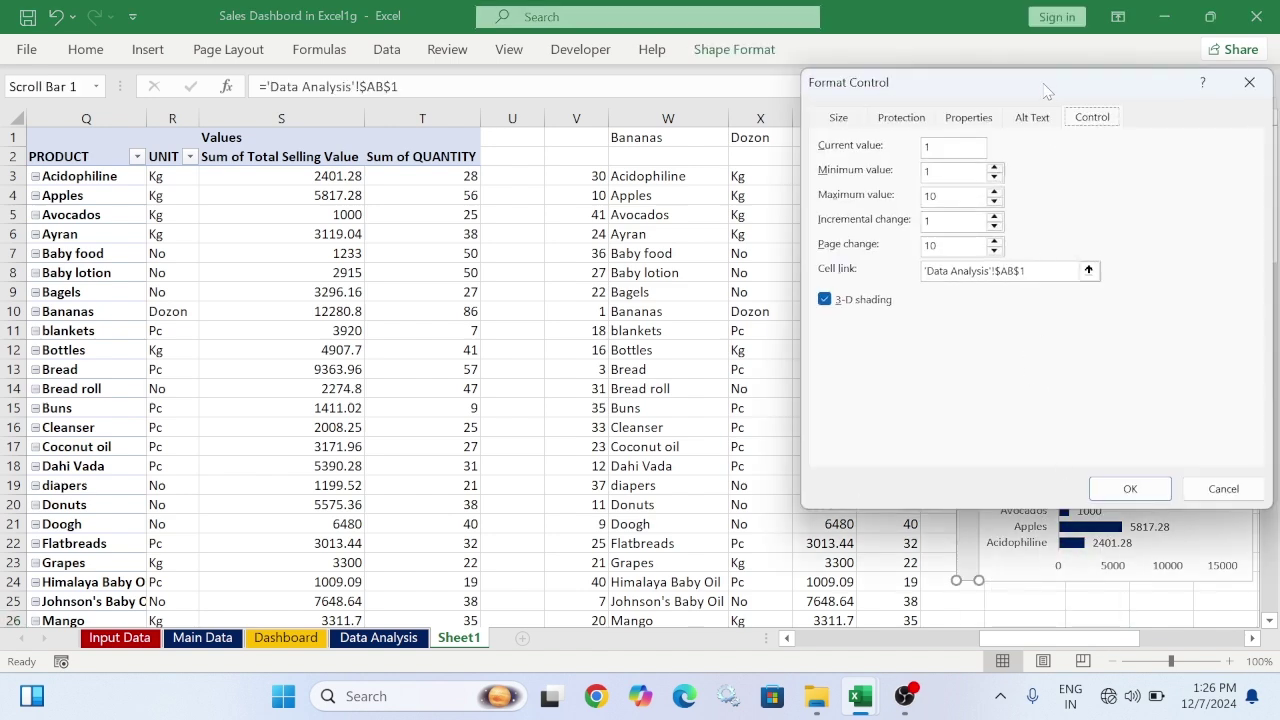
left_click_drag(1038, 82, 503, 188)
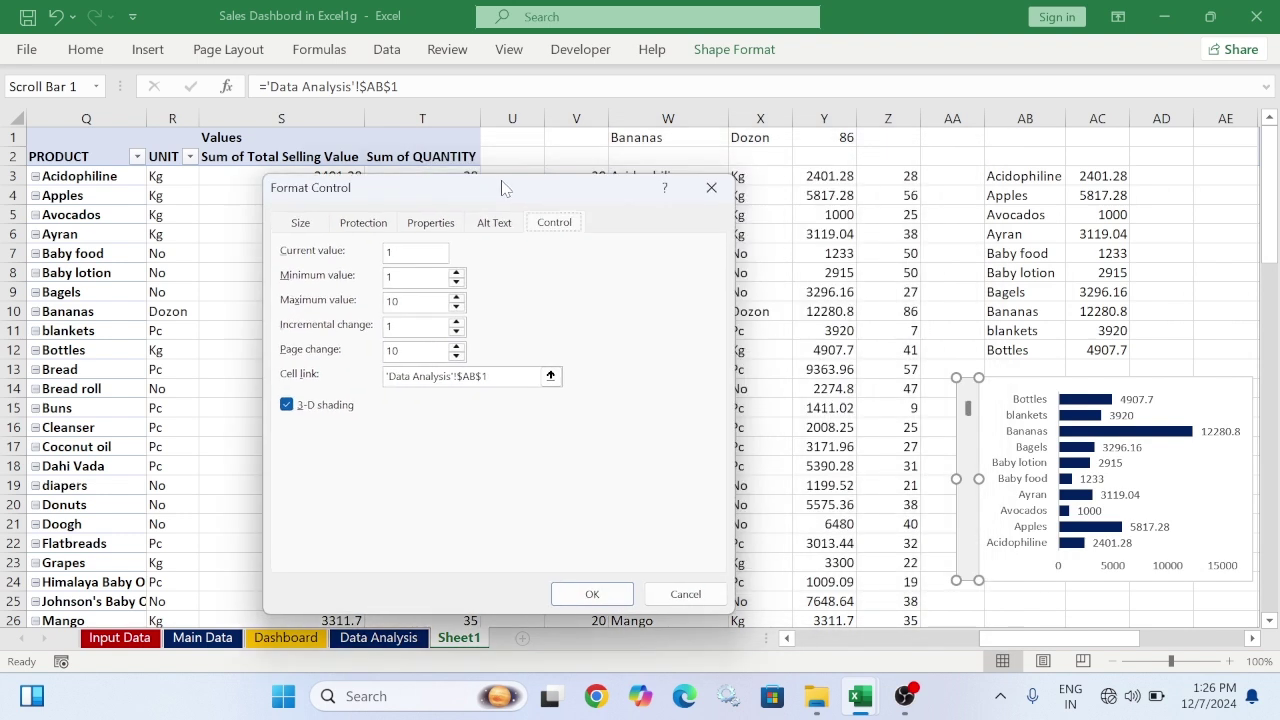
left_click(592, 594)
left_click(1045, 387)
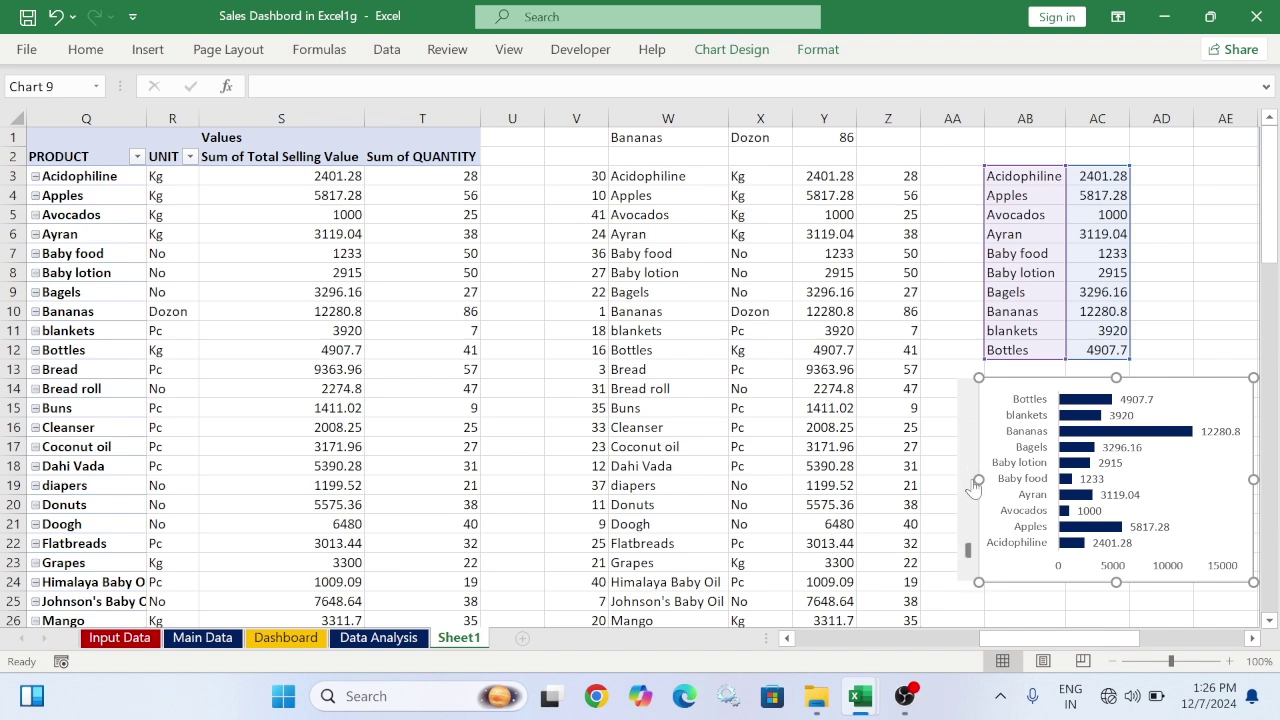
left_click_drag(971, 556, 967, 442)
right_click(968, 440)
left_click(1042, 625)
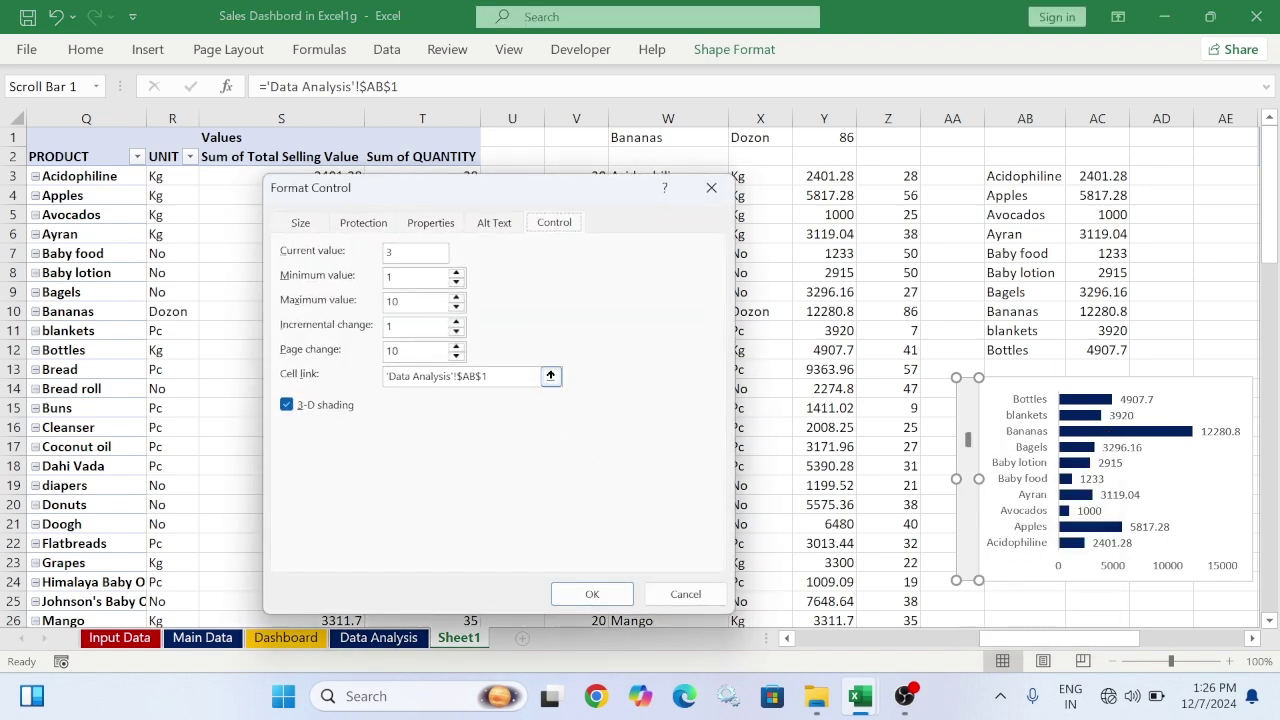
left_click_drag(532, 376, 347, 381)
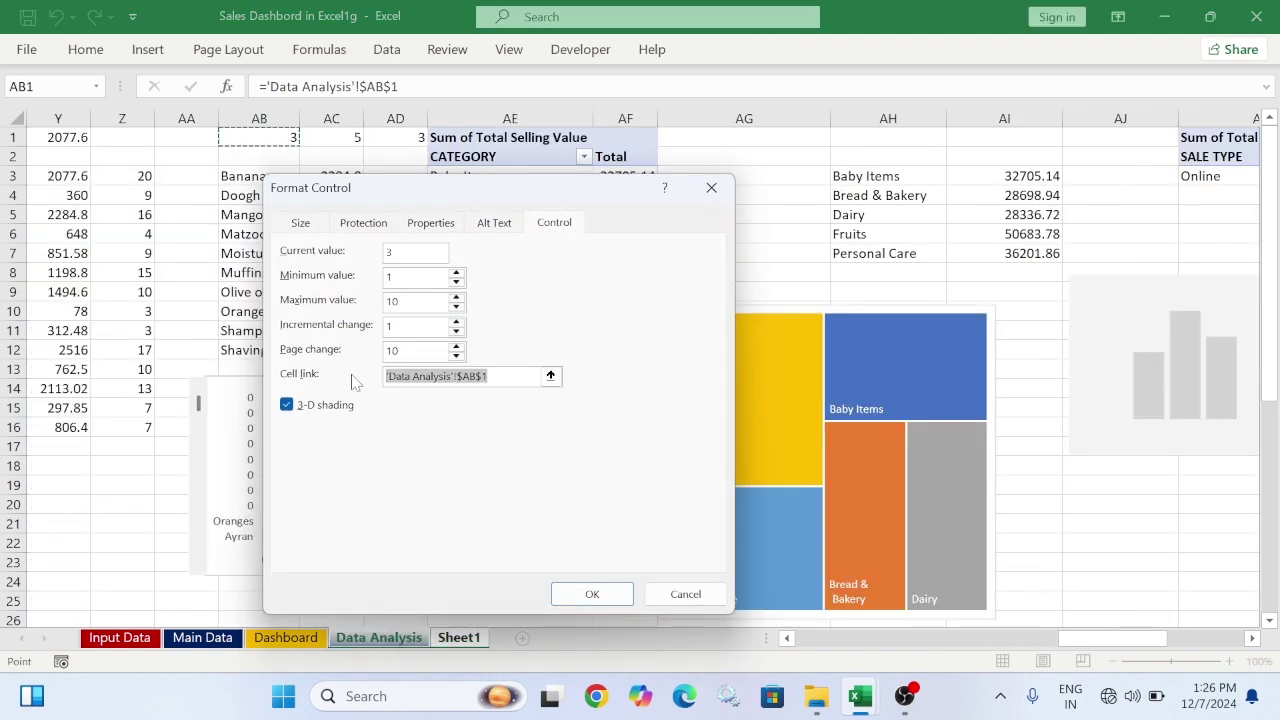
key("BackSpace")
left_click(672, 590)
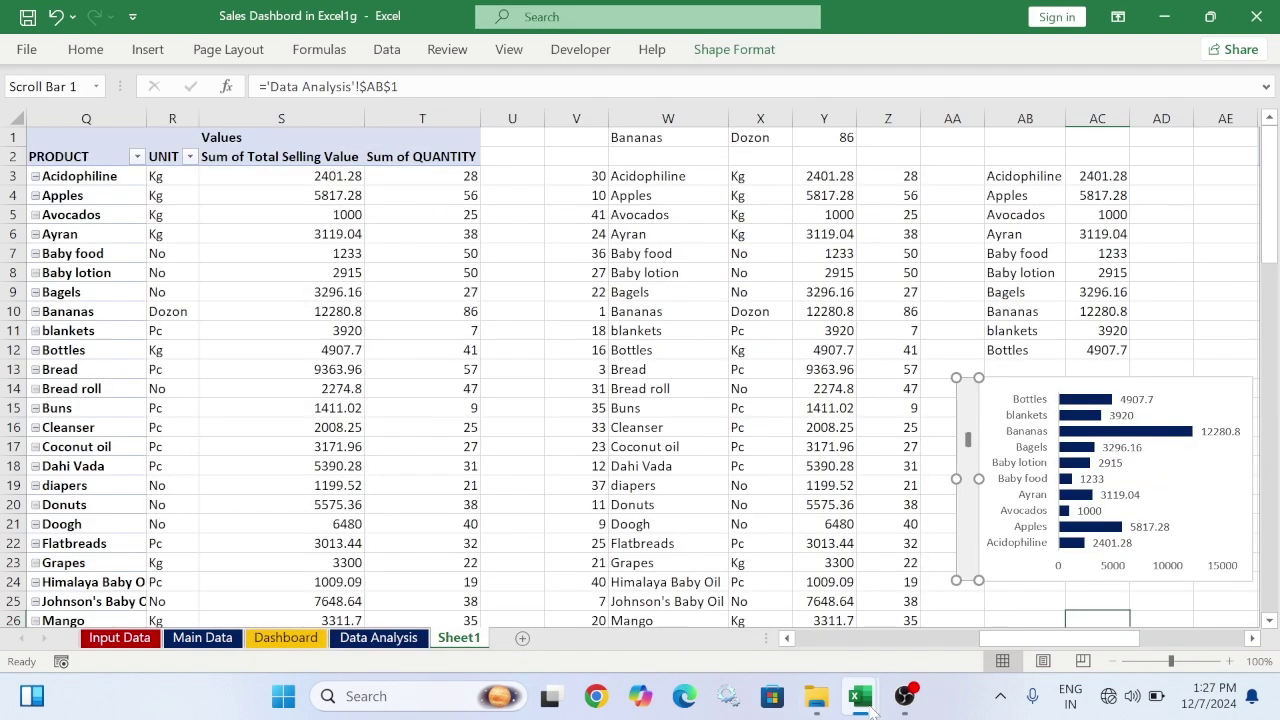
Close the Sales-Dashboard-practice-file workbook
mouse_move(868, 706)
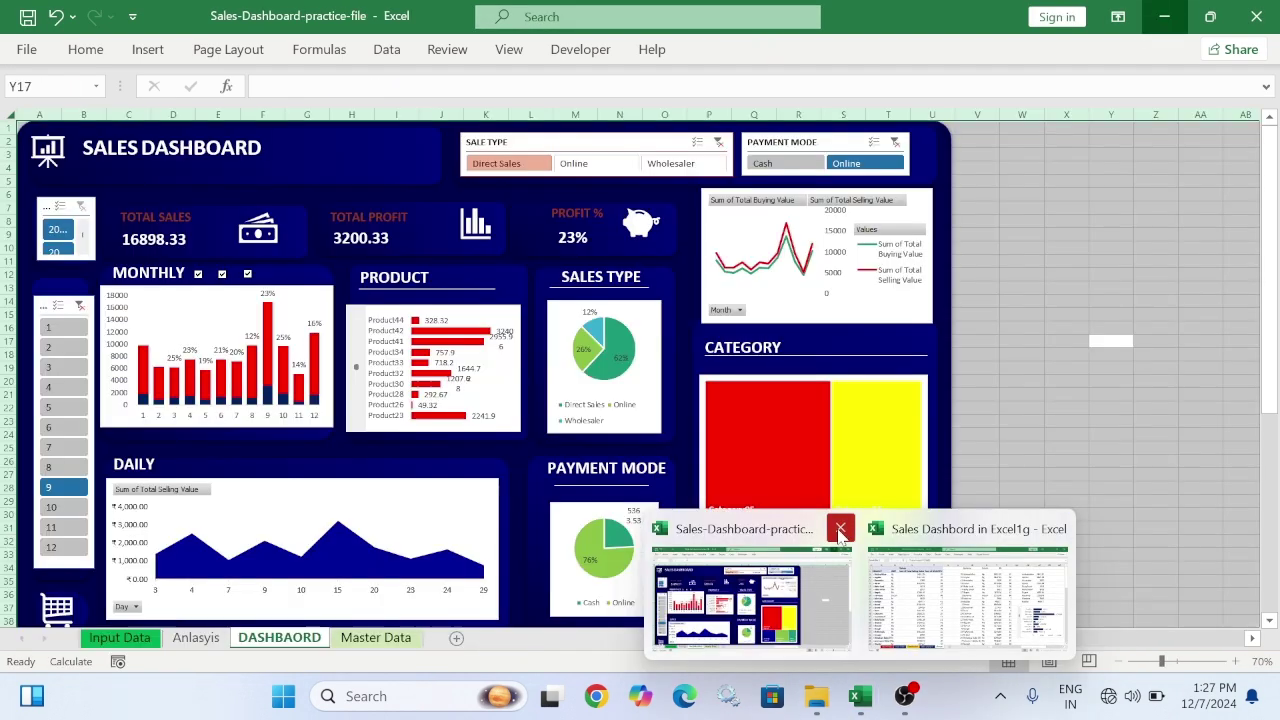
left_click(840, 528)
left_click(640, 392)
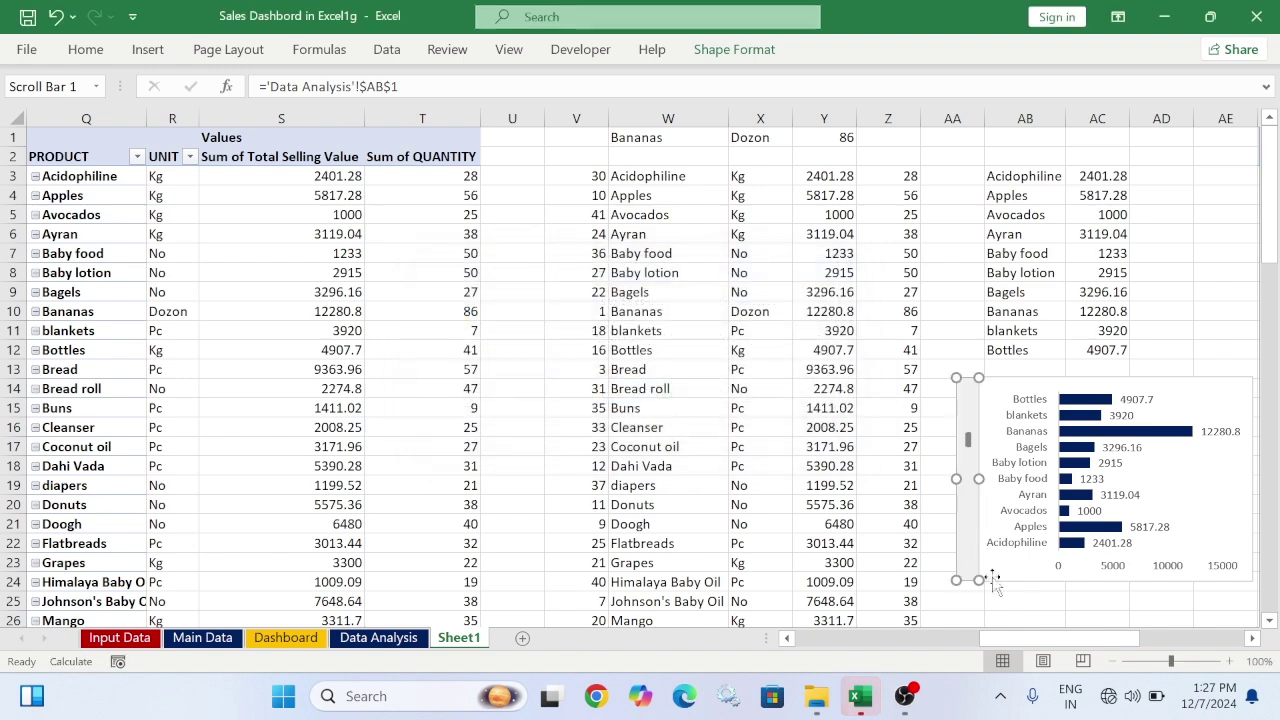
right_click(963, 405)
left_click(1043, 593)
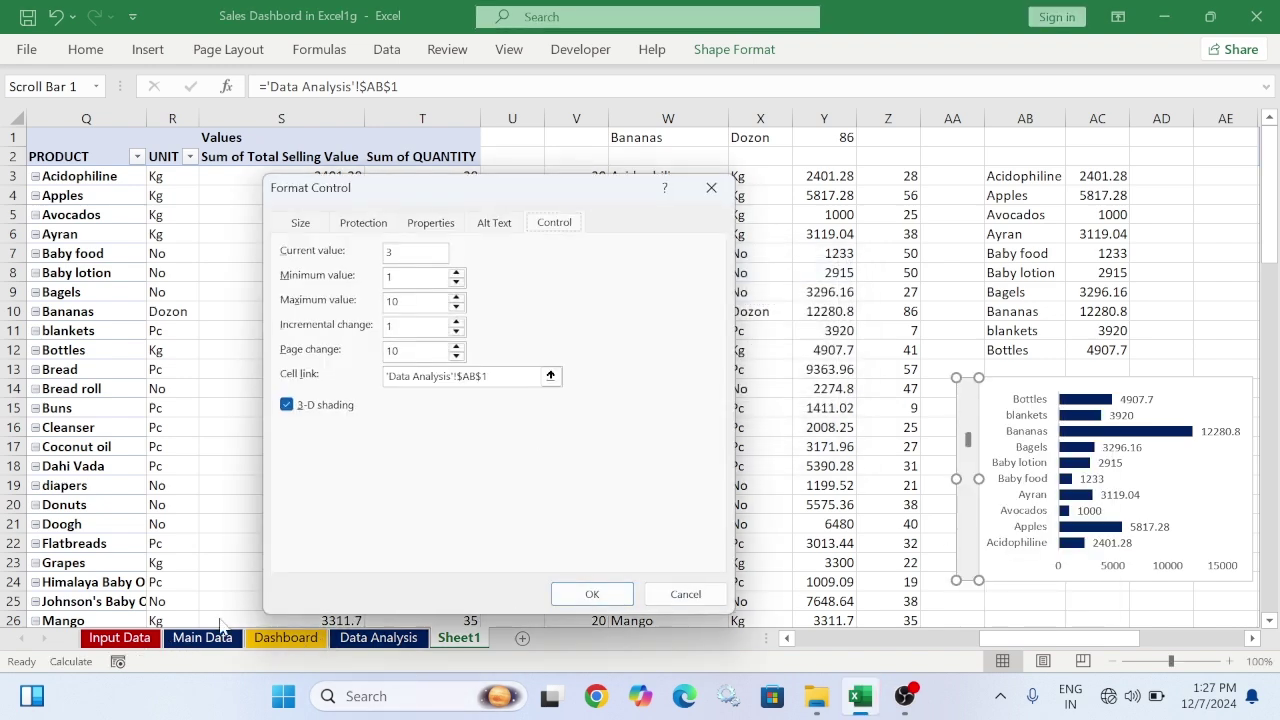
left_click_drag(536, 377, 313, 374)
key("BackSpace")
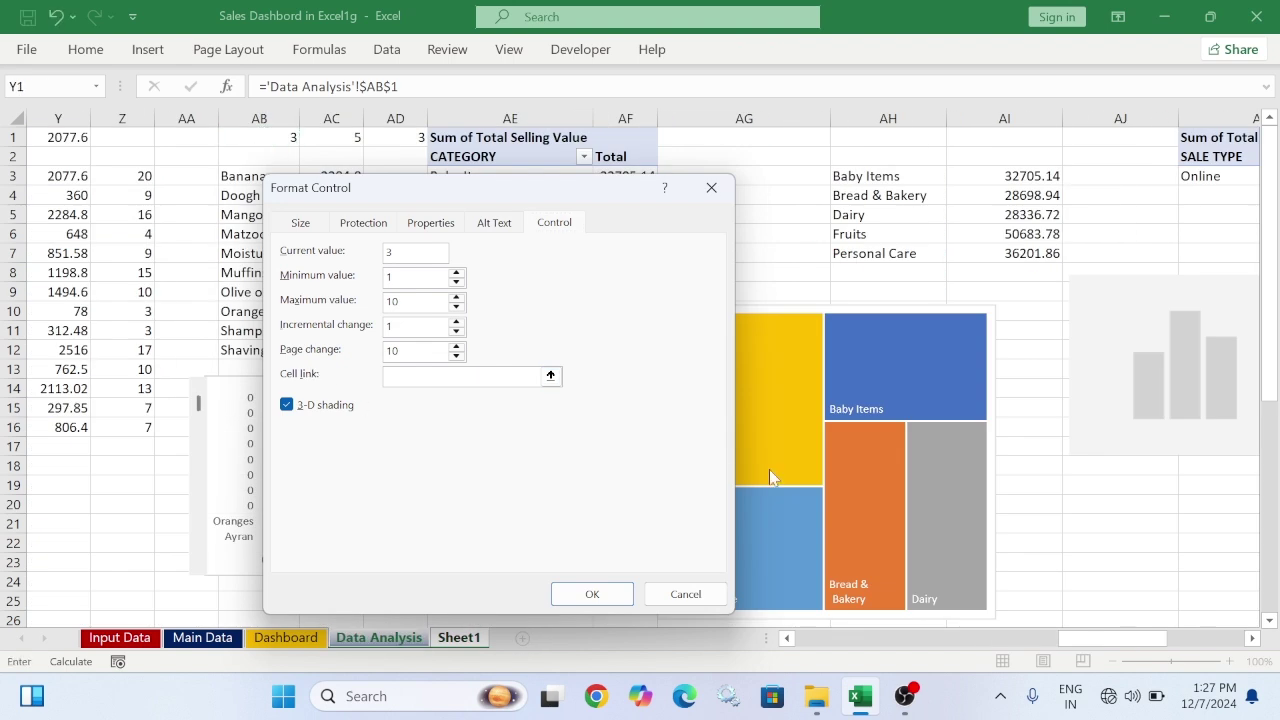
left_click(711, 188)
Close the File Explorer window showing Local Disk (E:) and switch back to the sales dashboard workbook in Excel
left_click(1164, 16)
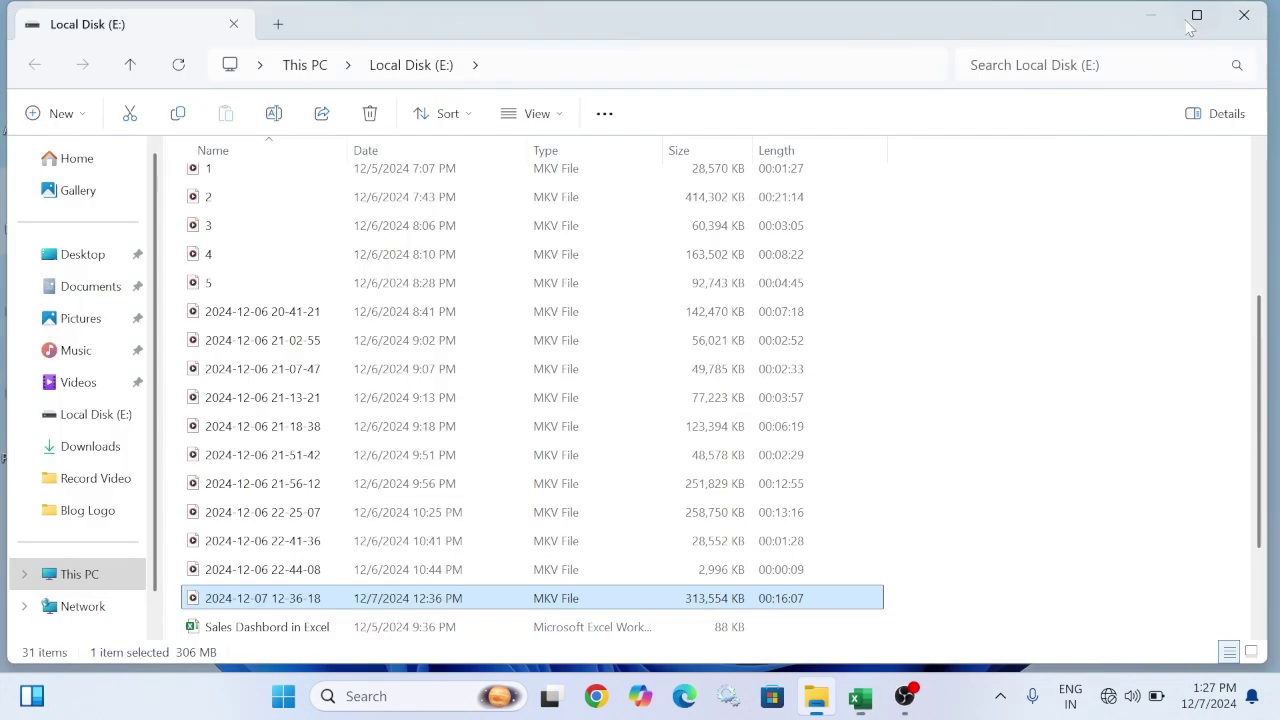
left_click(1256, 16)
left_click(857, 628)
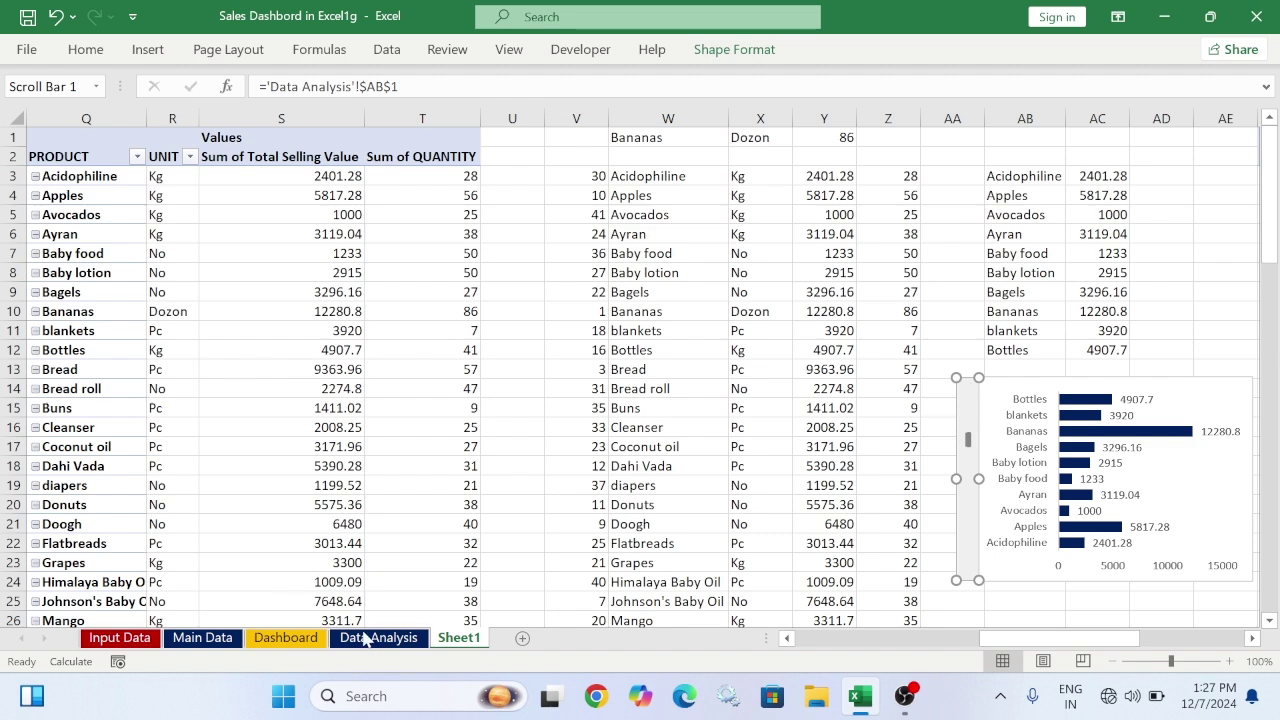
Delete the Data Analysis sheet from the workbook
right_click(368, 634)
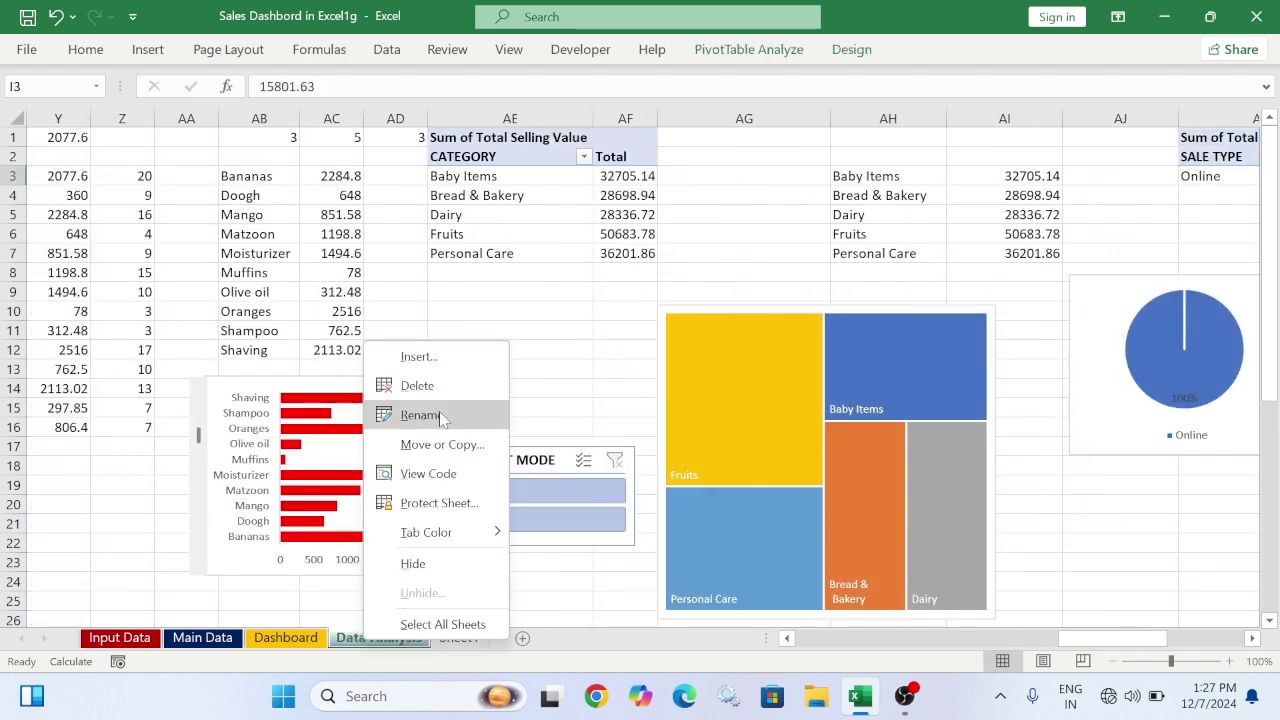
left_click(417, 385)
left_click(605, 397)
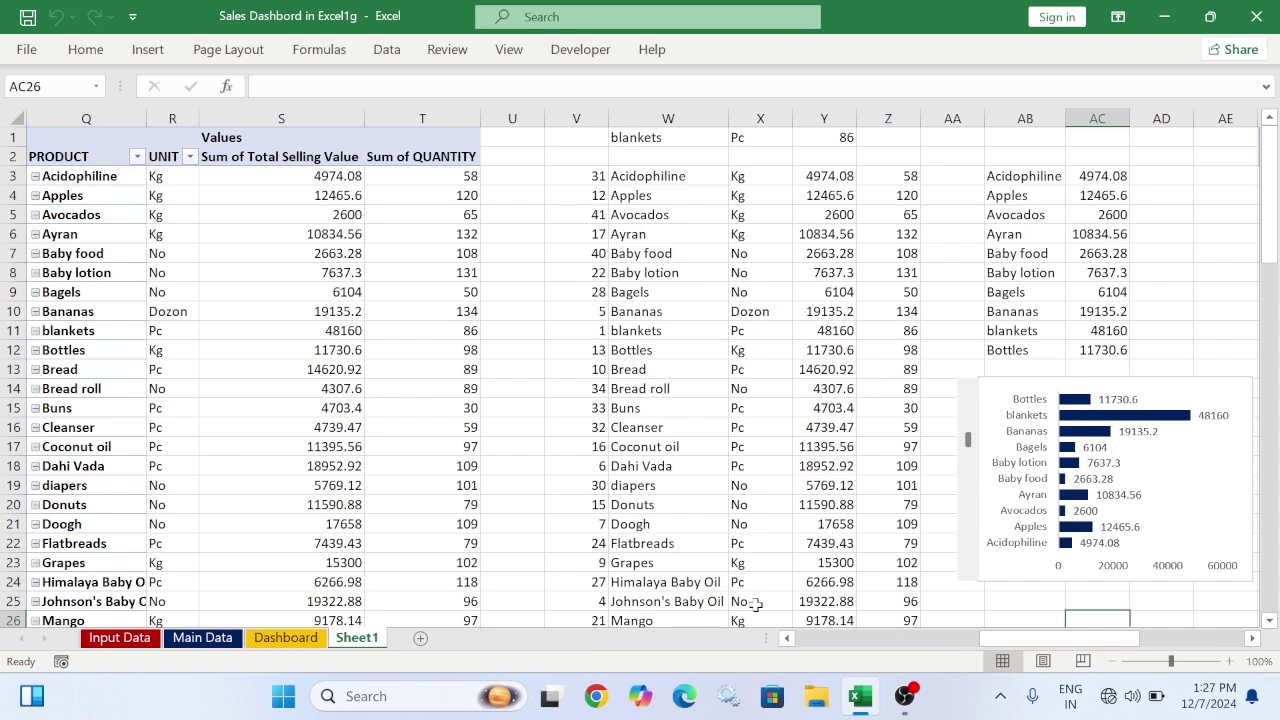
Change the cell link of the scroll bar beside the chart to Sheet1!$AB$1
right_click(968, 432)
left_click(1023, 612)
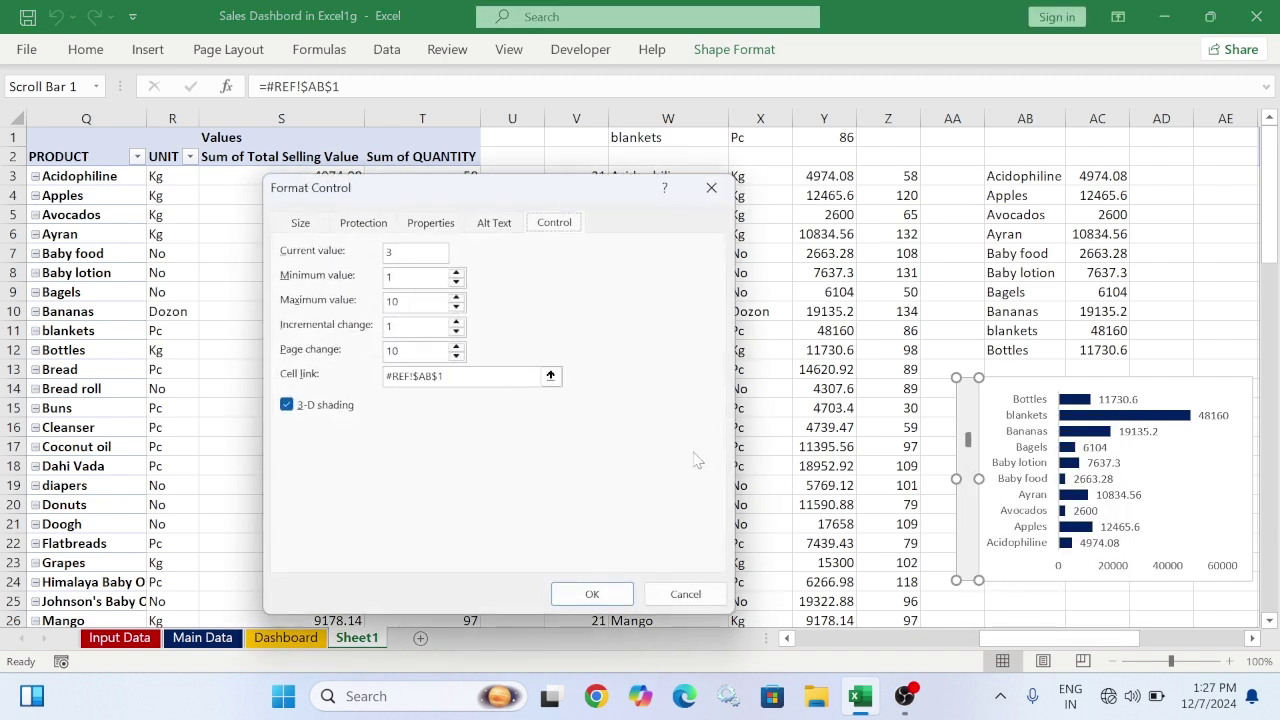
left_click_drag(480, 376, 290, 375)
key("BackSpace")
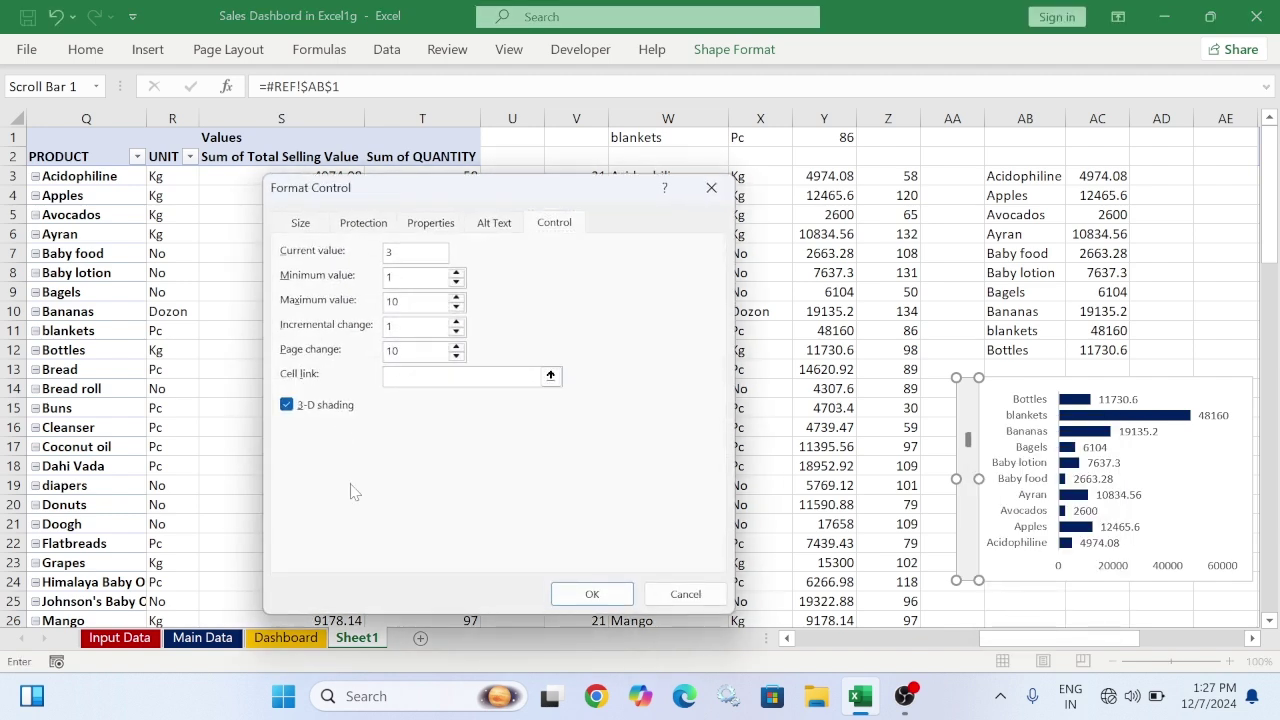
left_click(112, 646)
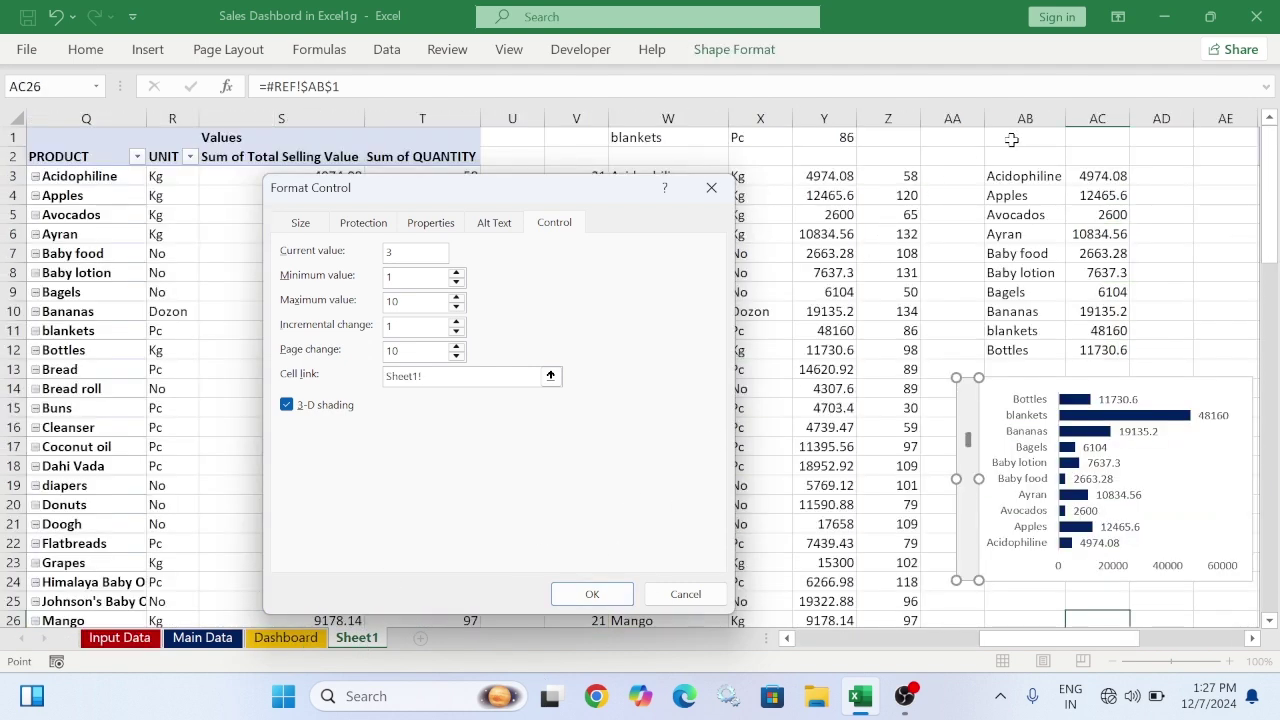
left_click(1013, 136)
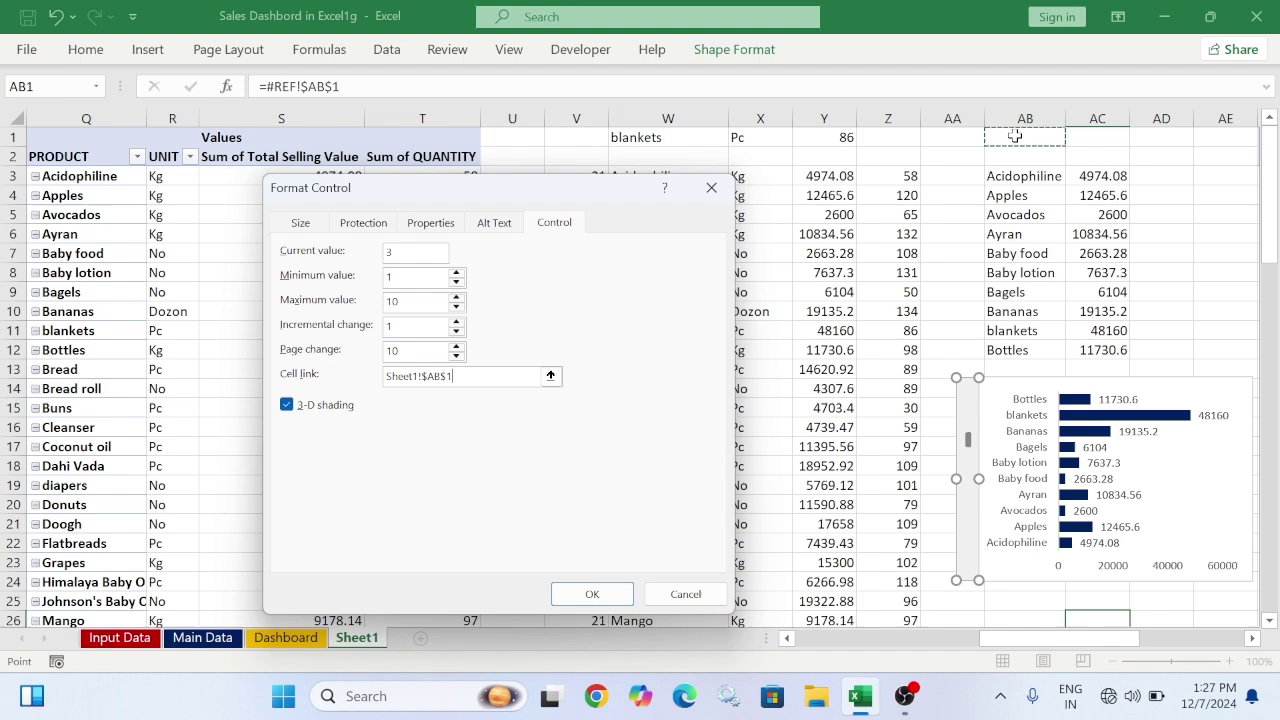
left_click(588, 596)
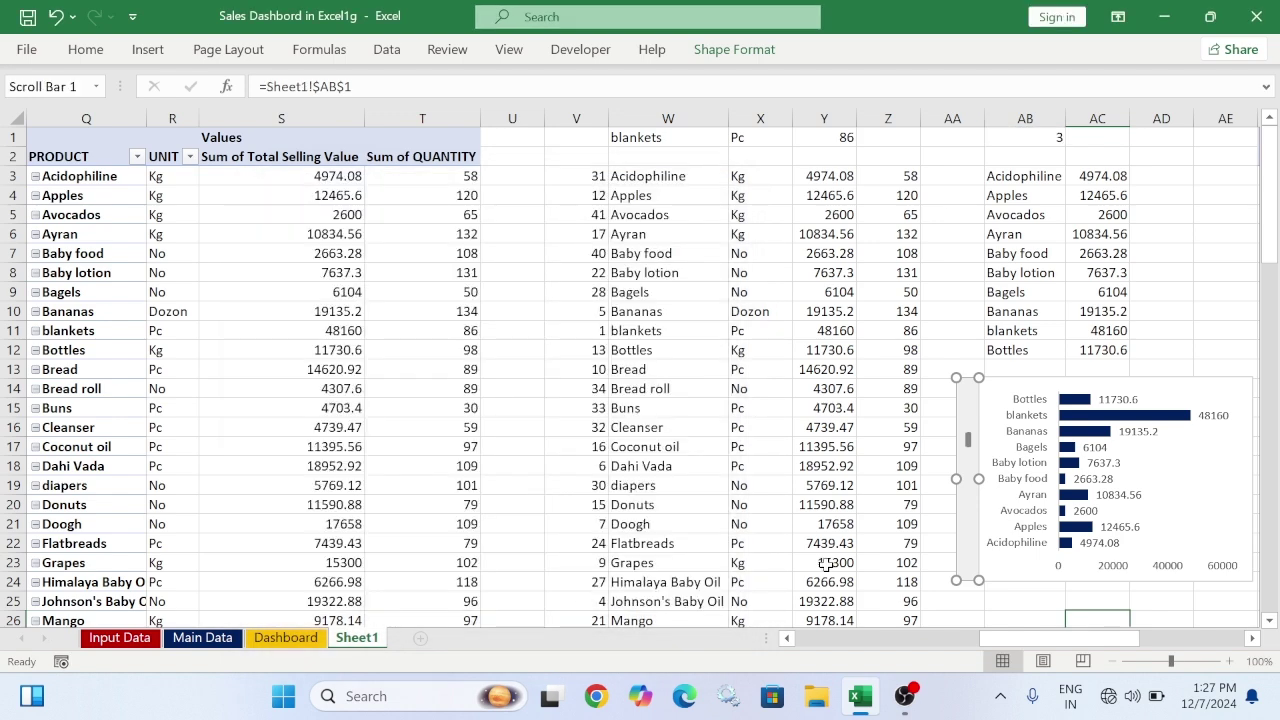
Test the scroll bar between its minimum and maximum against linked cell AB1, and review its control settings
left_click(956, 358)
left_click(967, 400)
left_click(970, 461)
left_click(970, 461)
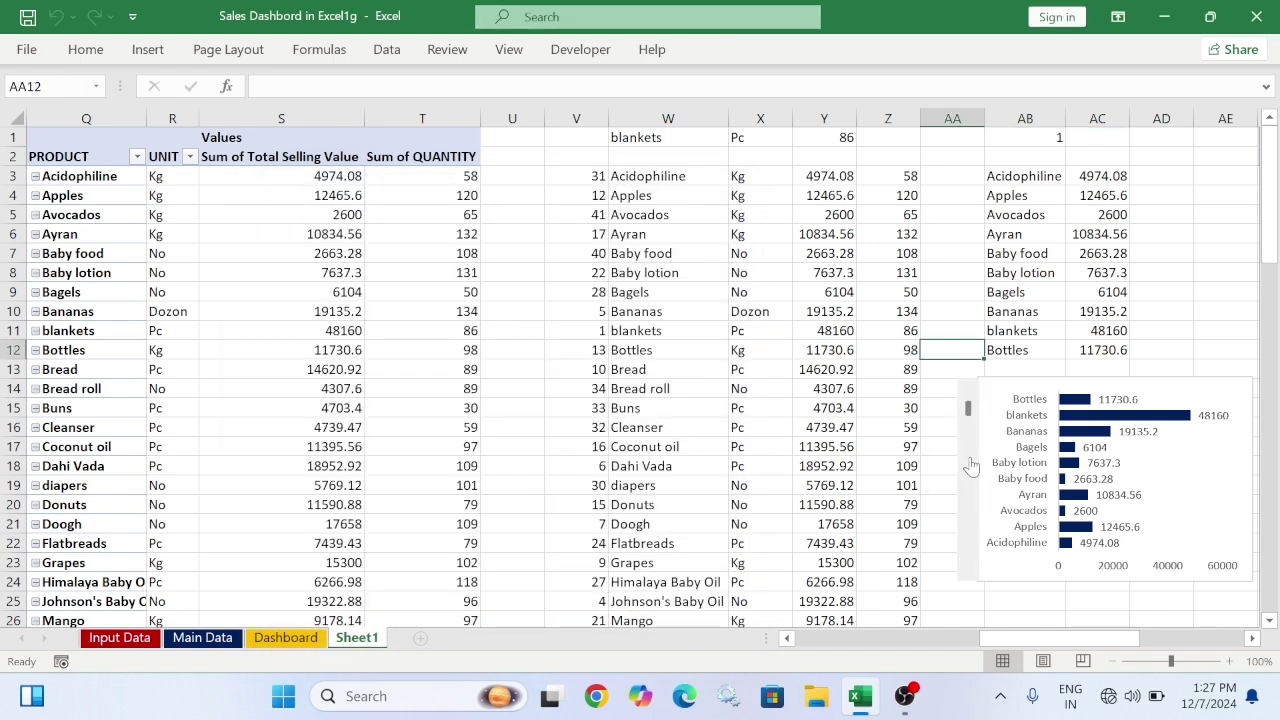
mouse_move(969, 413)
left_mouse_down()
mouse_move(966, 574)
mouse_move(968, 405)
left_mouse_up()
right_click(968, 400)
left_click(1090, 594)
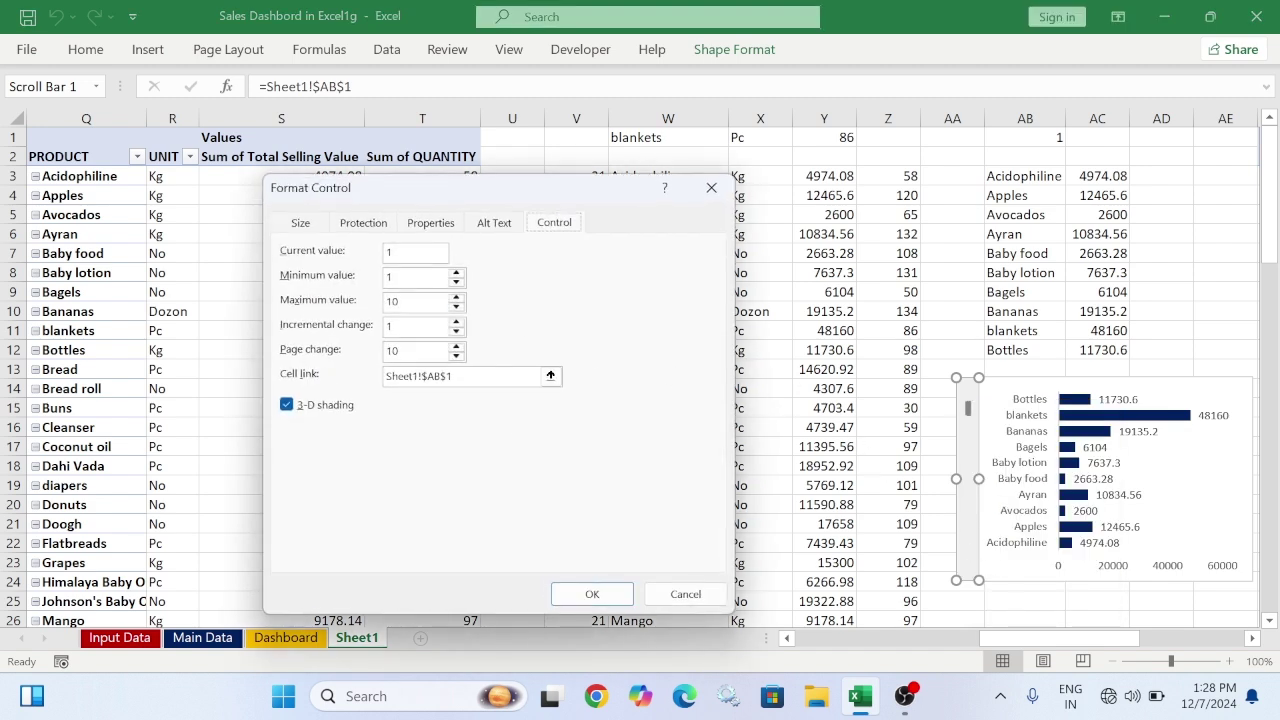
left_click(592, 594)
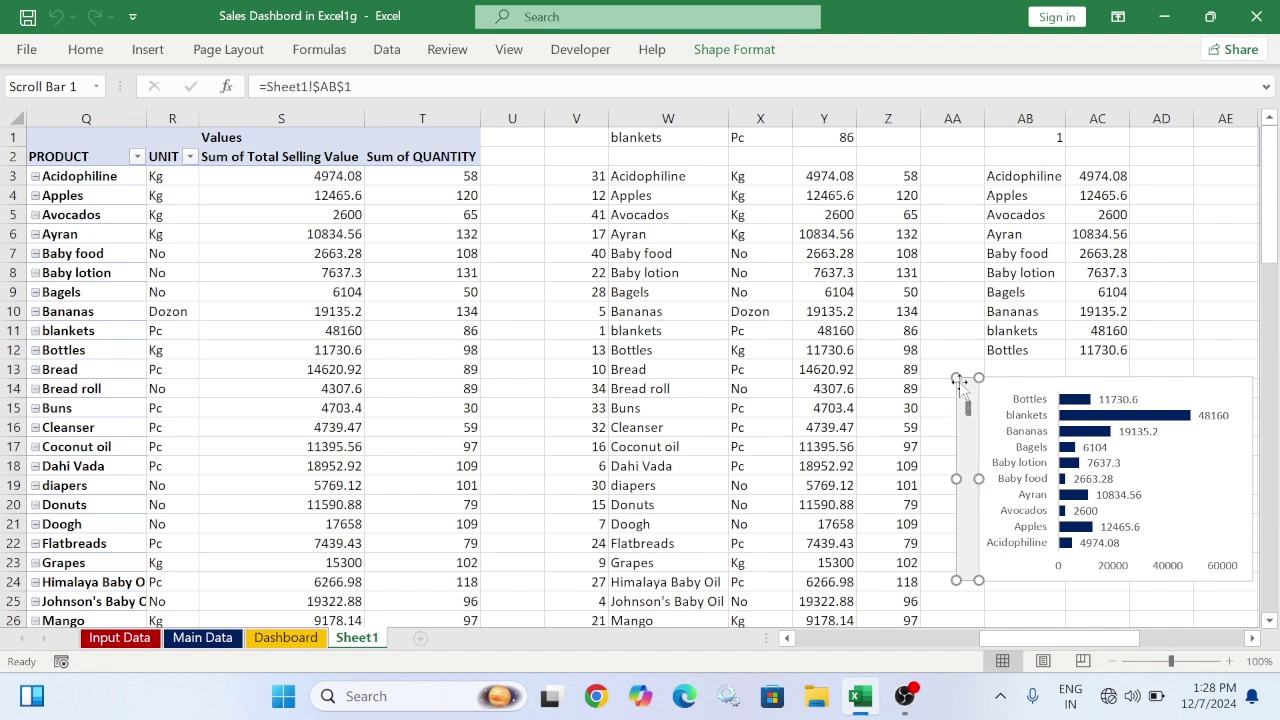
left_click(958, 348)
left_click(970, 435)
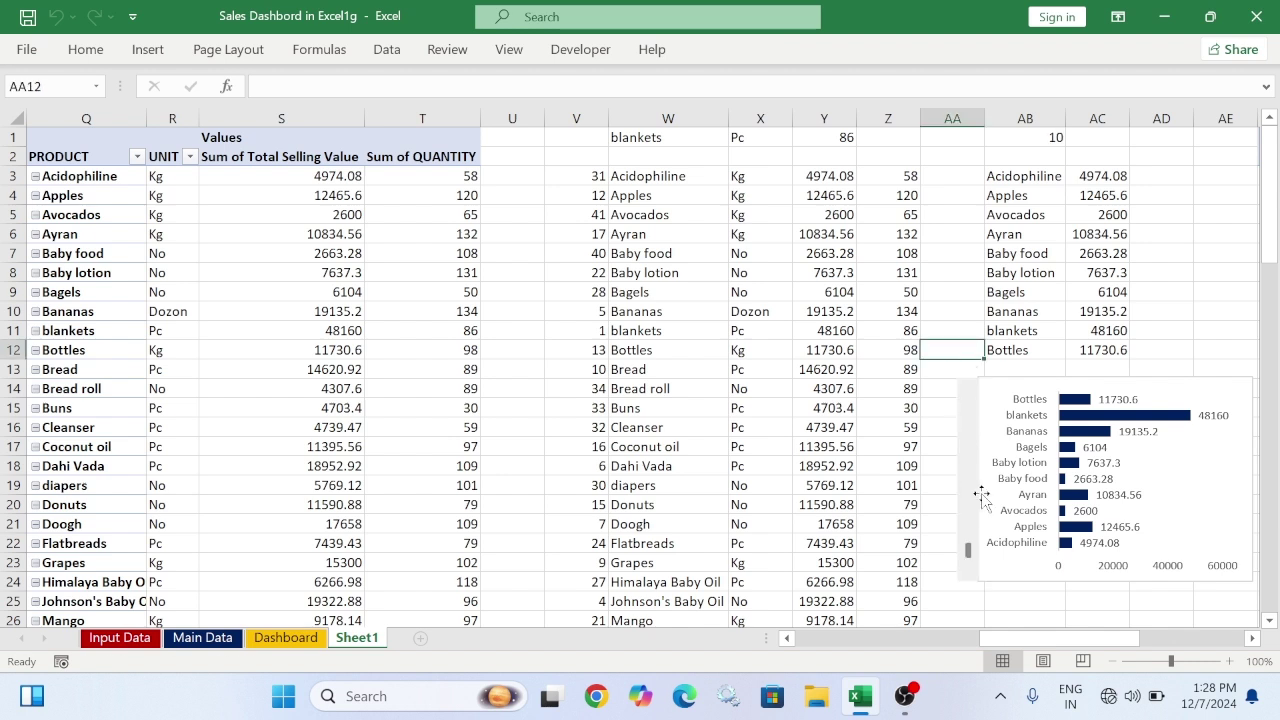
left_click_drag(966, 550, 969, 437)
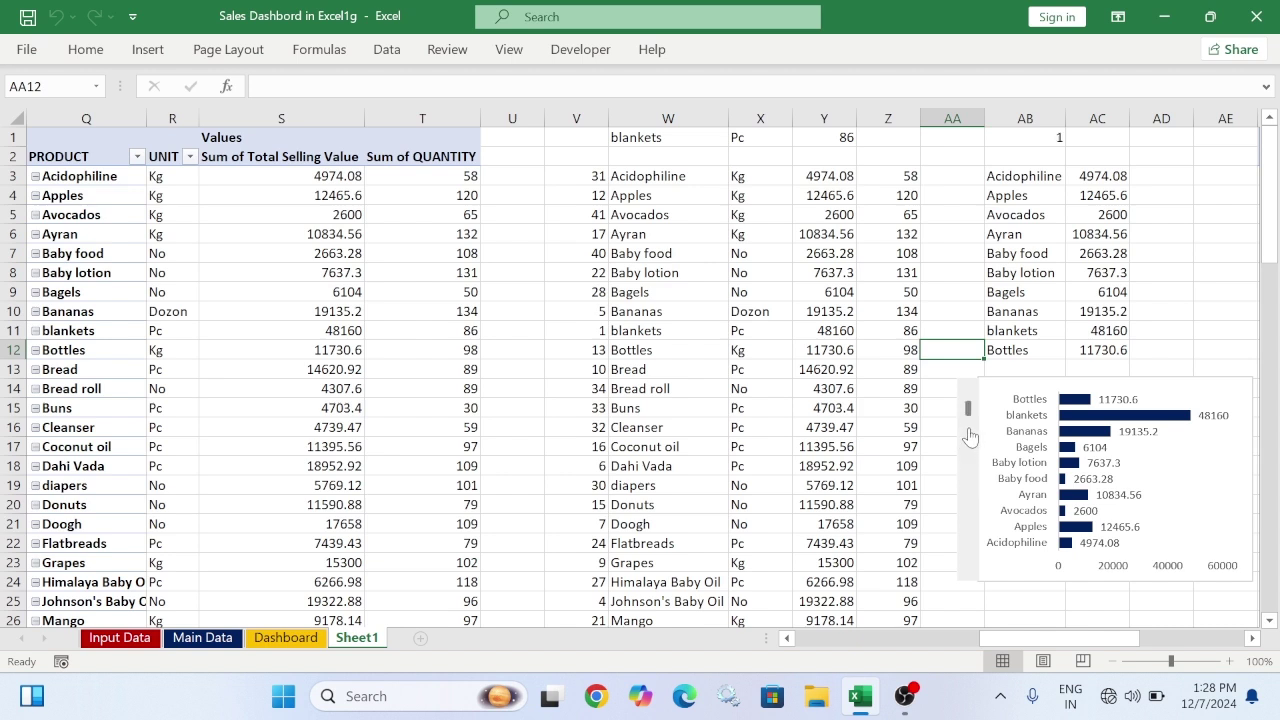
Enter =COUNT(T:T) in cell AC1 to count the numeric entries in the quantity column, and try the scroll bar
left_click(1080, 145)
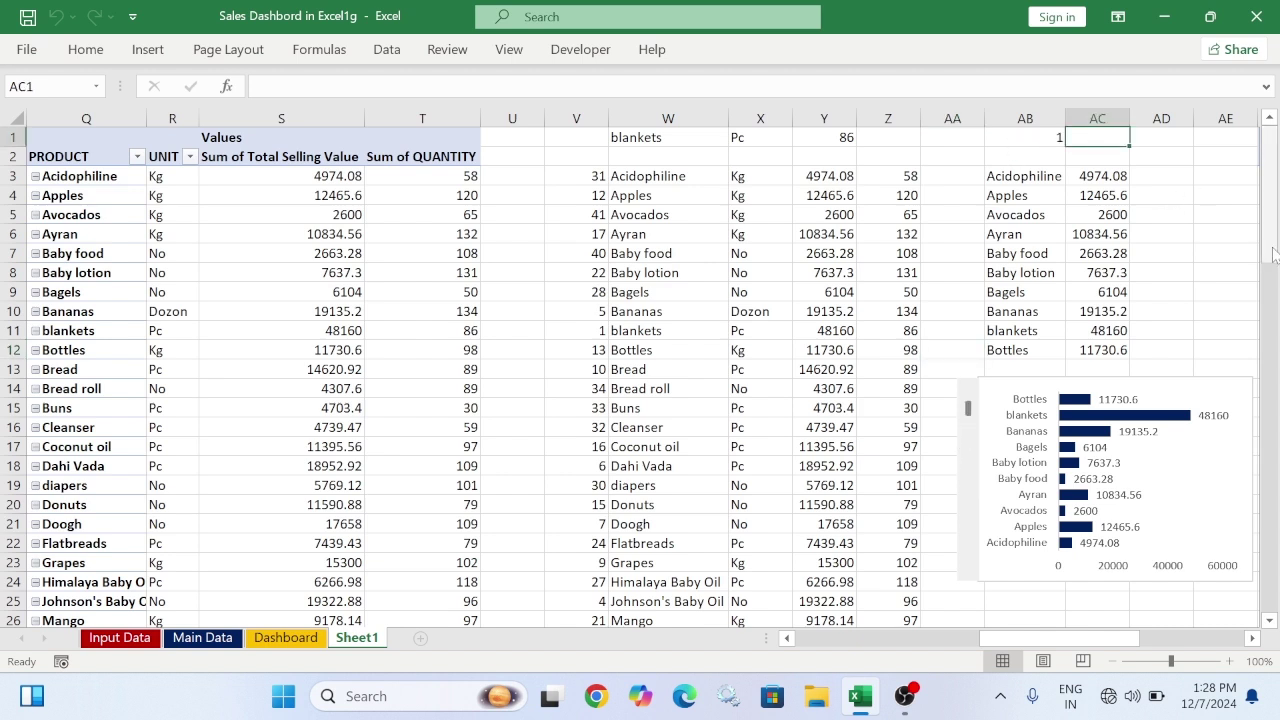
type("=")
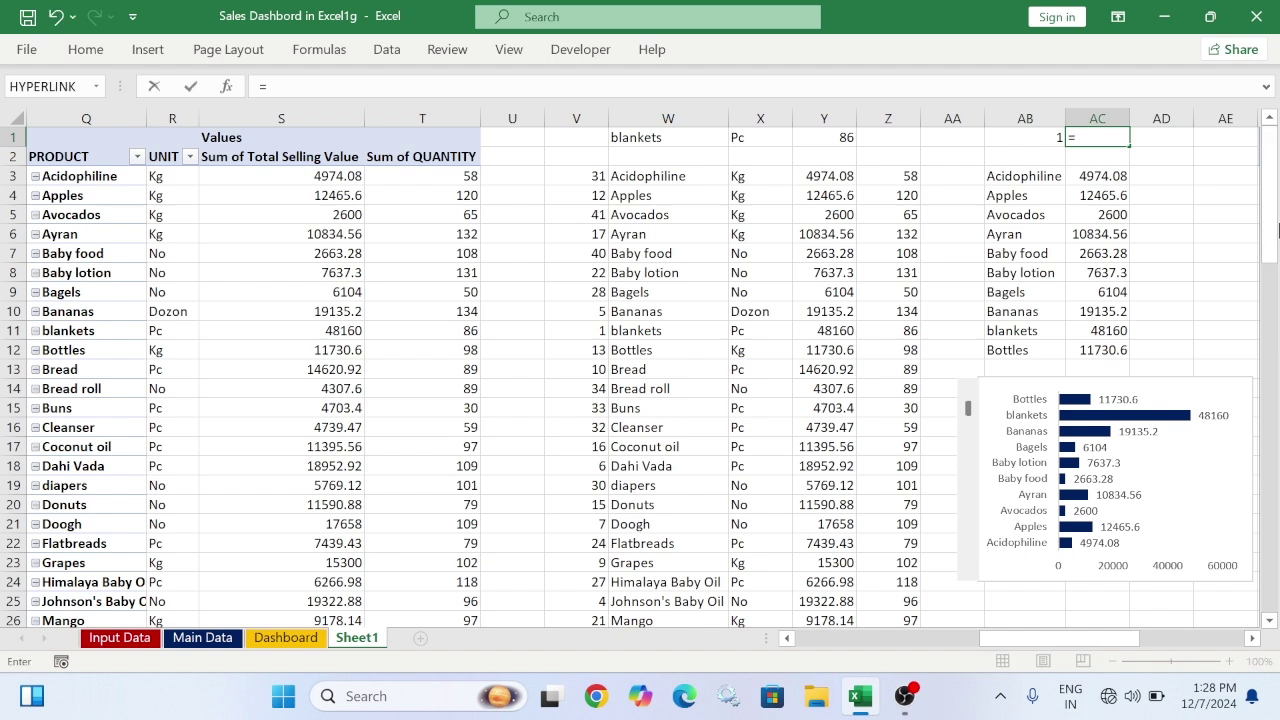
type("coun")
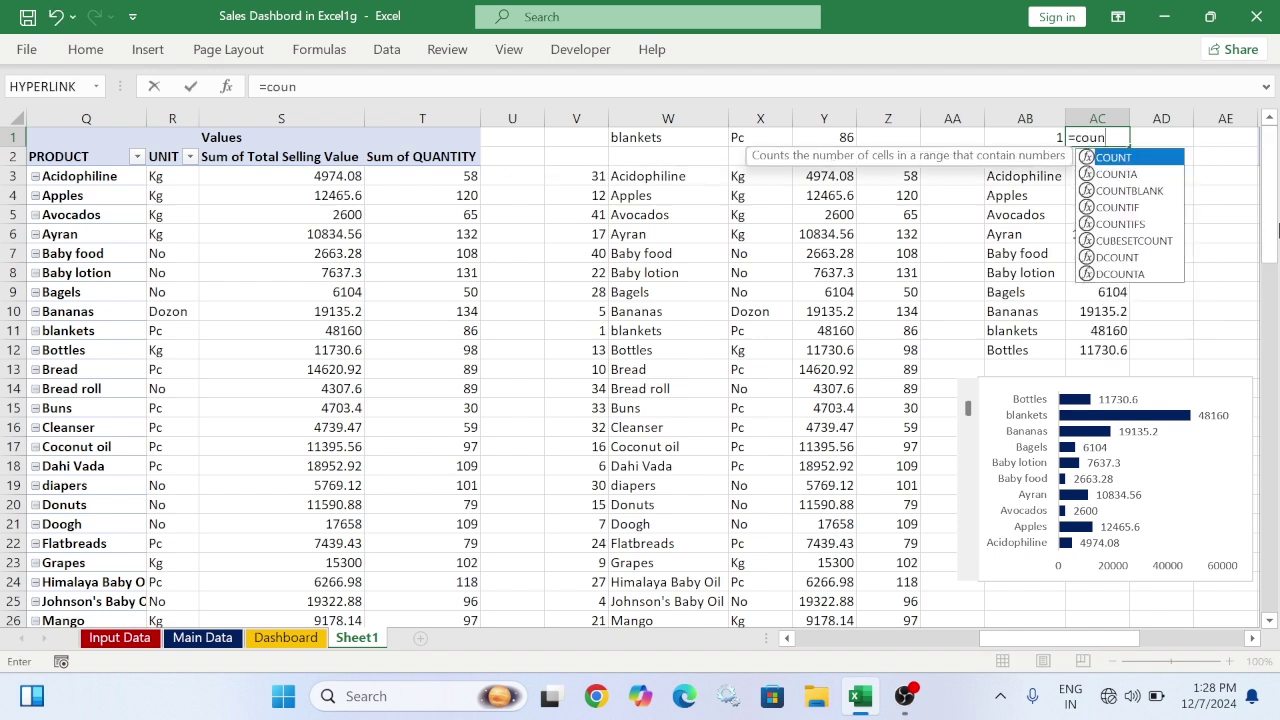
key("Tab")
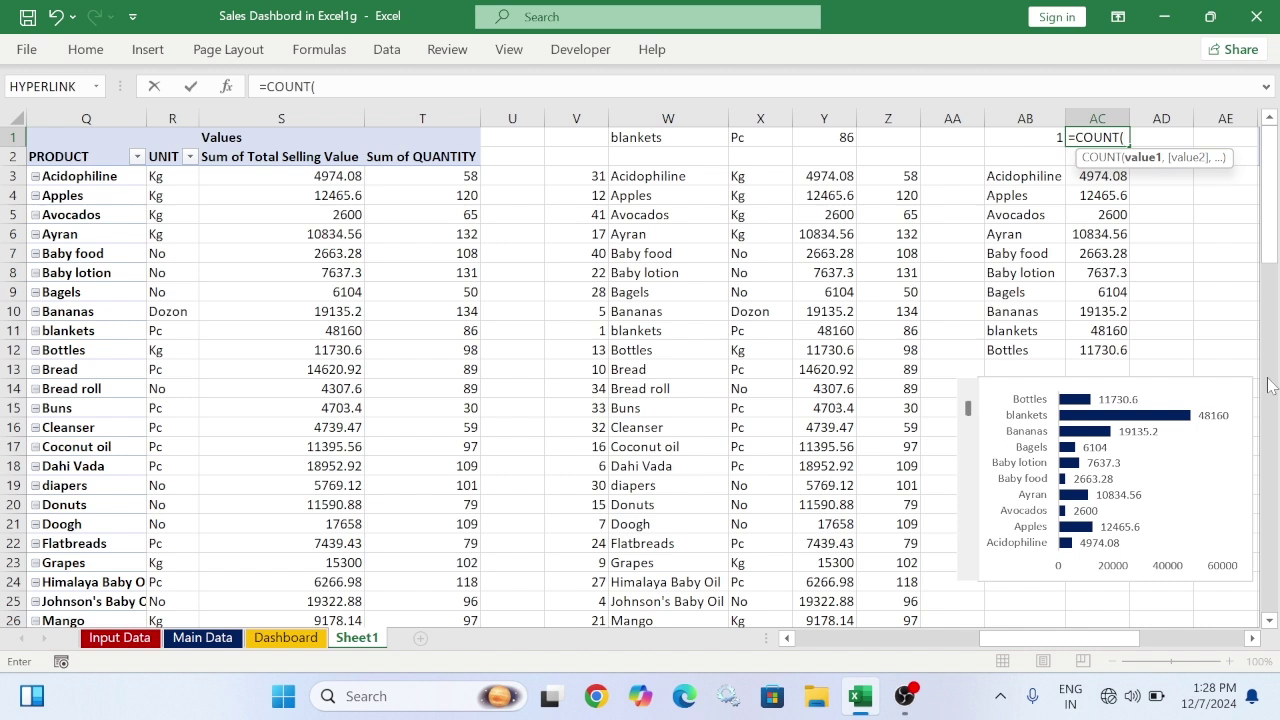
left_click(430, 113)
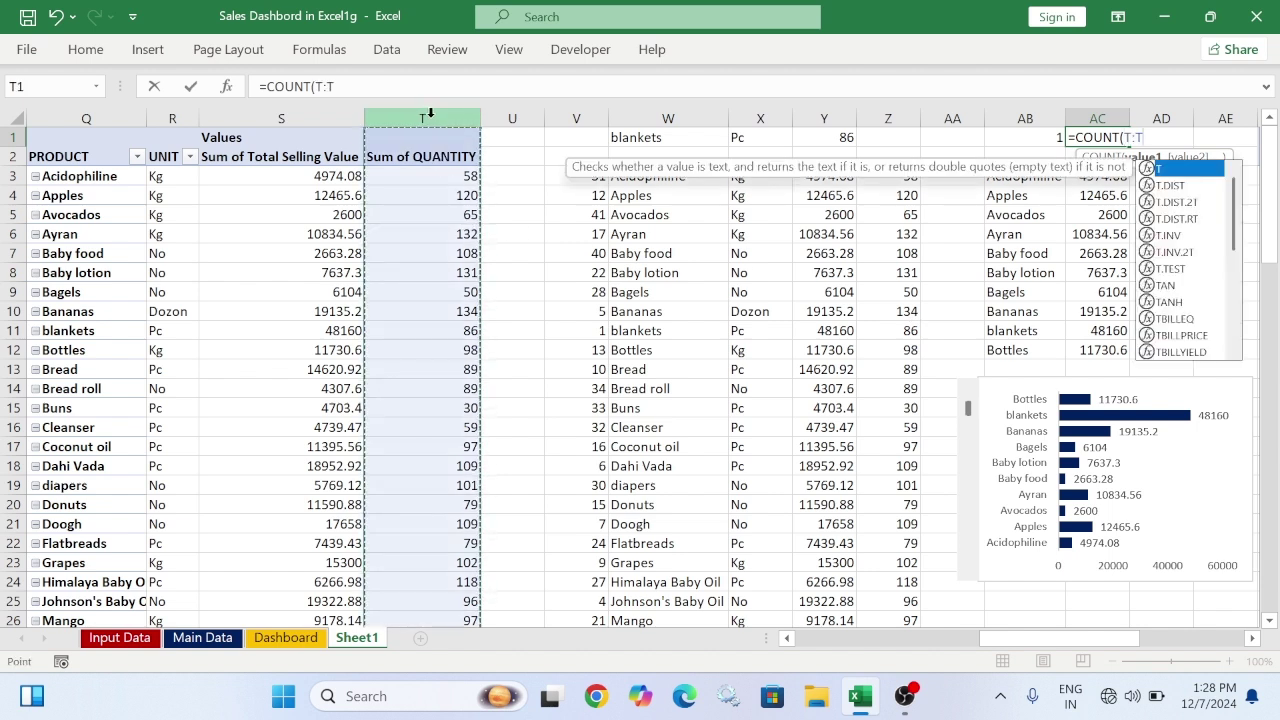
key("Return")
left_click(968, 440)
left_click(969, 440)
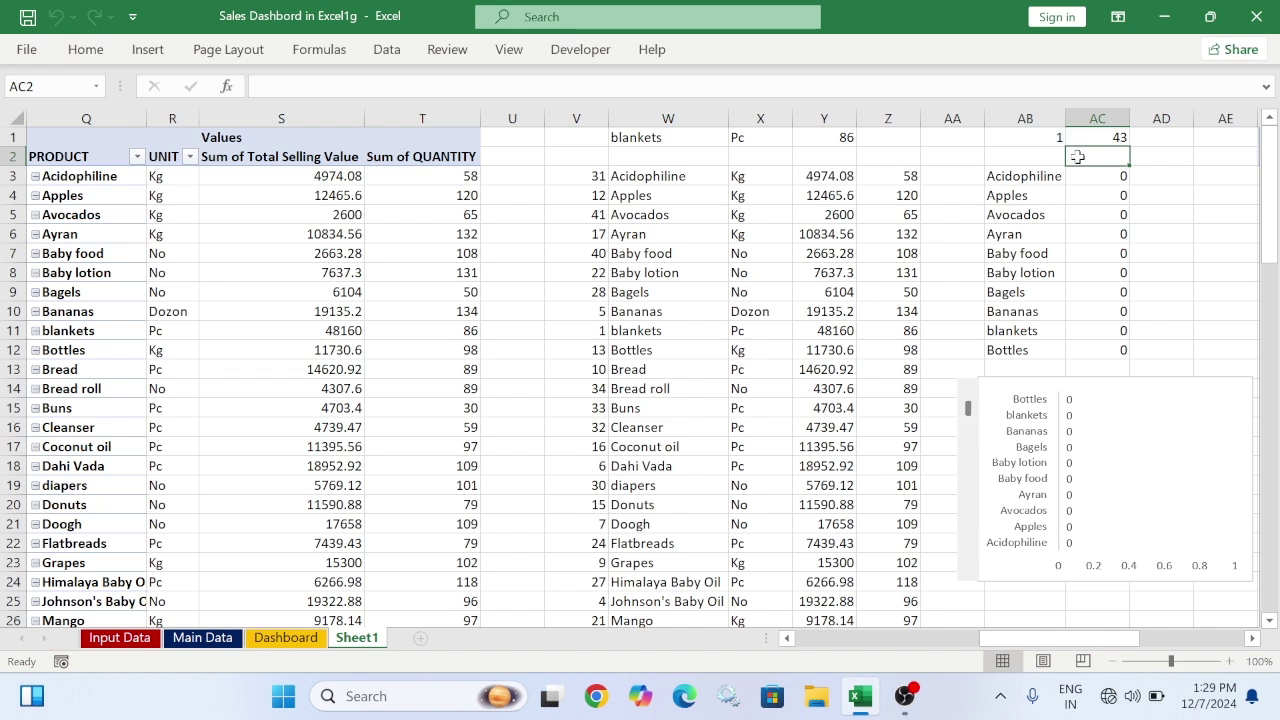
Enter =MIN(AB1,AC1) in cell AD1 and check how the list and chart respond to the scroll bar
left_click(1178, 134)
type("=min")
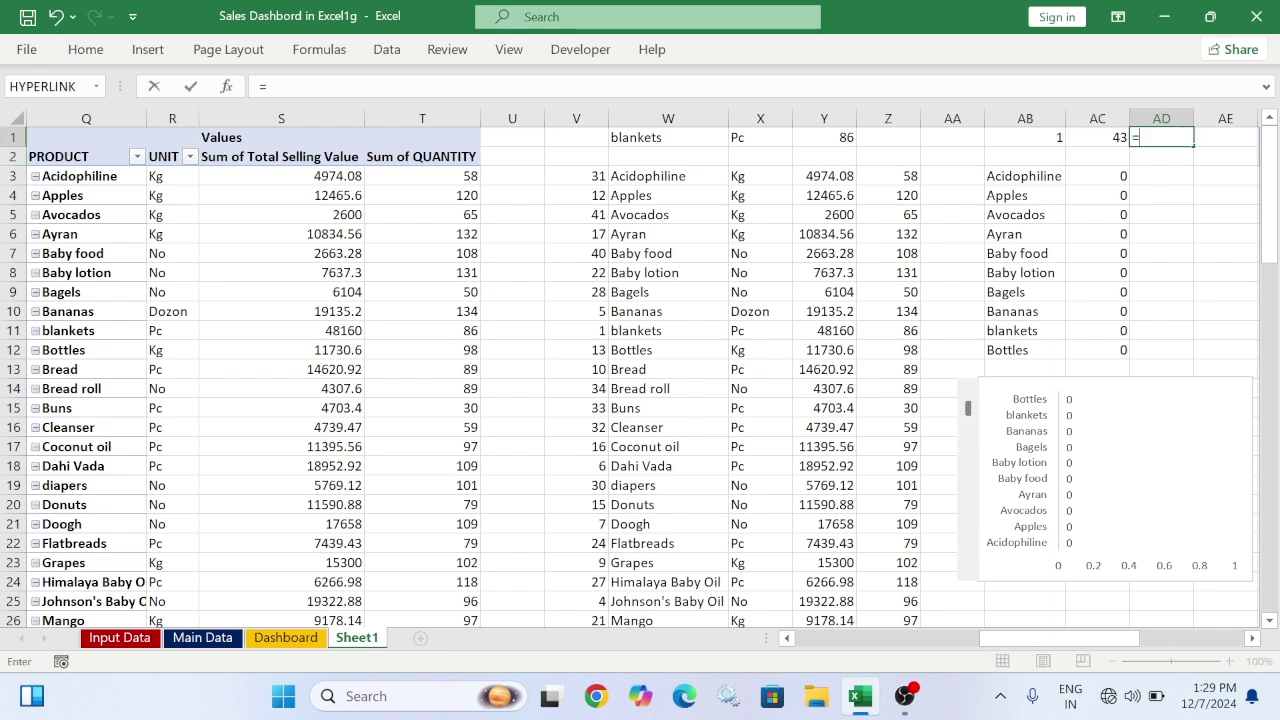
key("Tab")
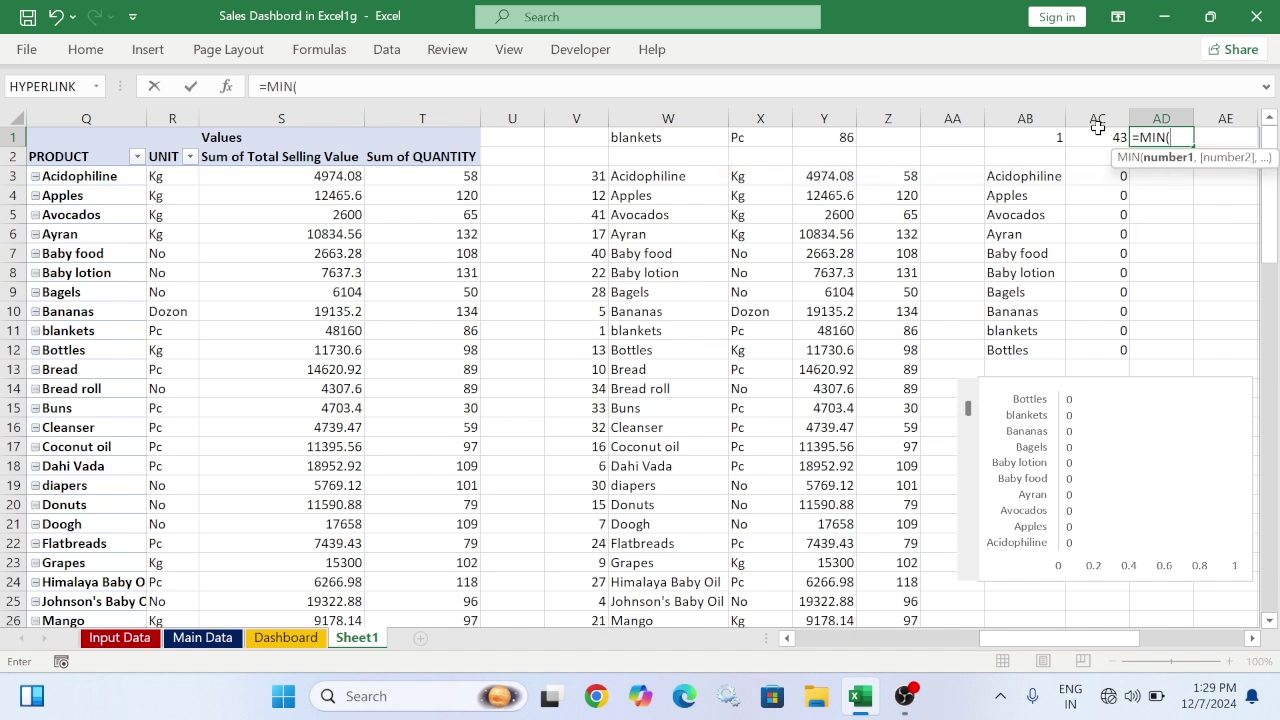
left_click(1062, 137)
type(",")
left_click(1100, 138)
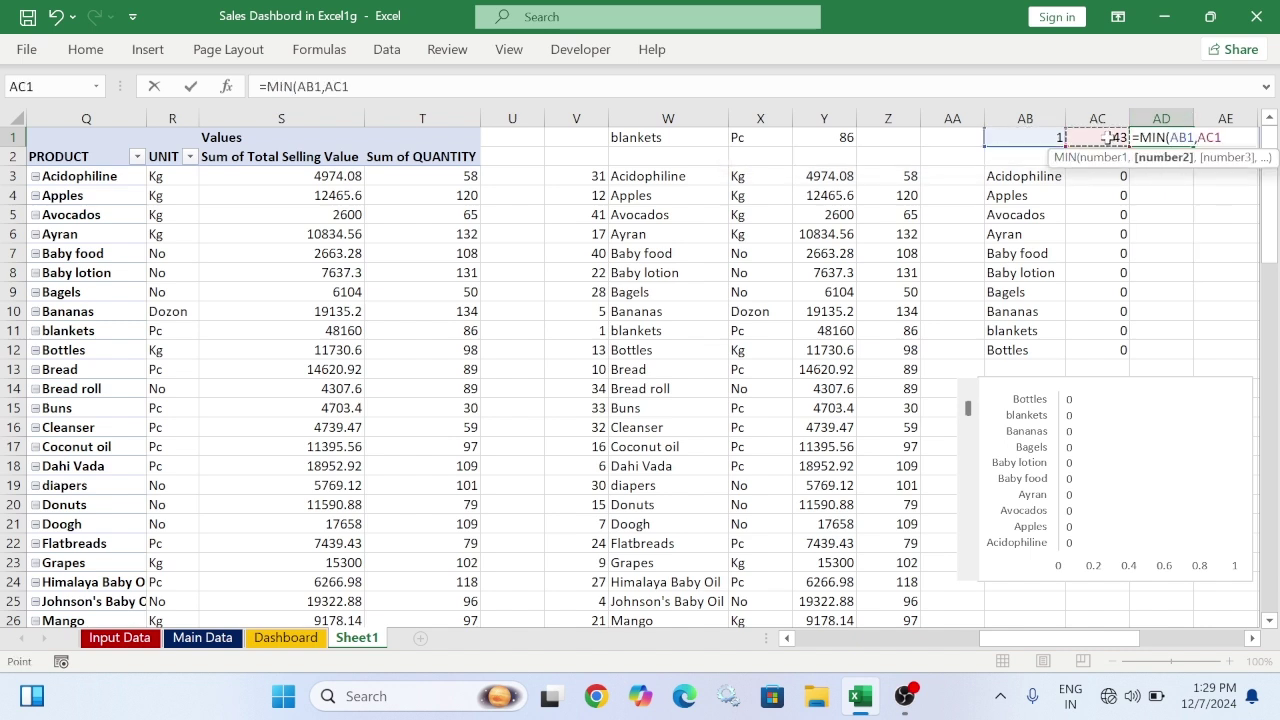
key("Return")
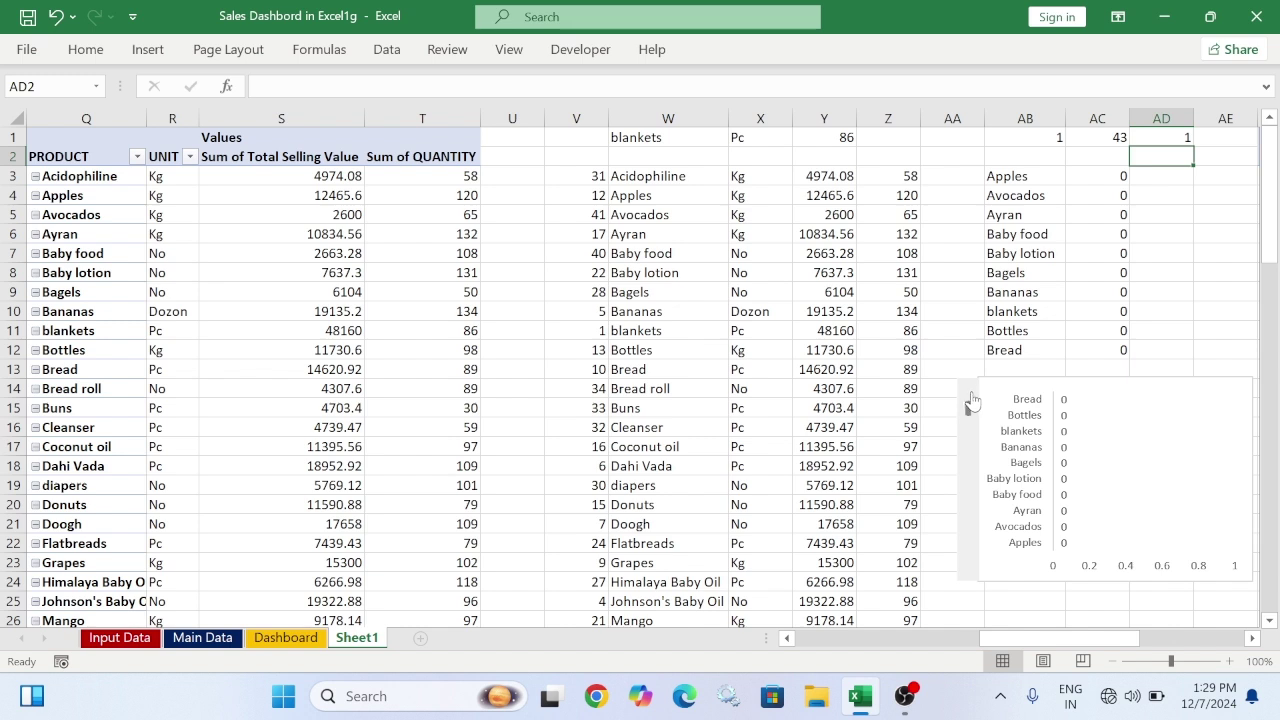
left_click(966, 450)
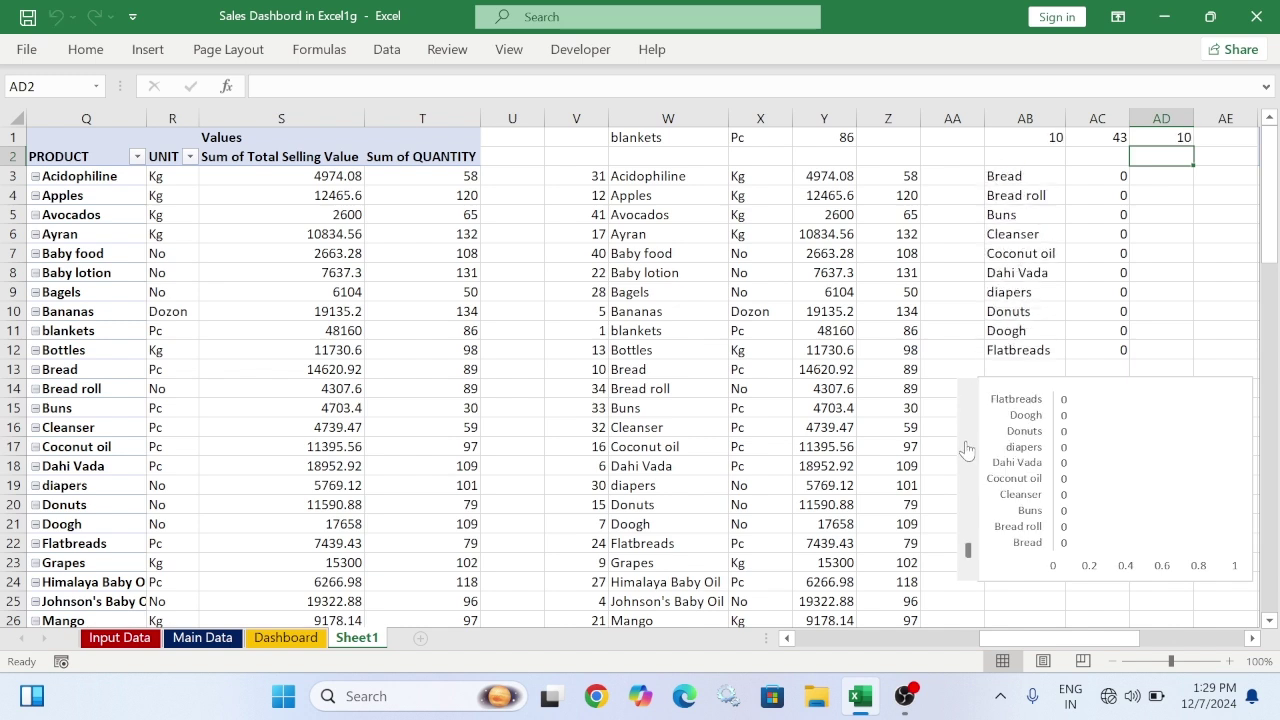
Replace the count formula in cell AC1 with the value 5
left_click(1105, 139)
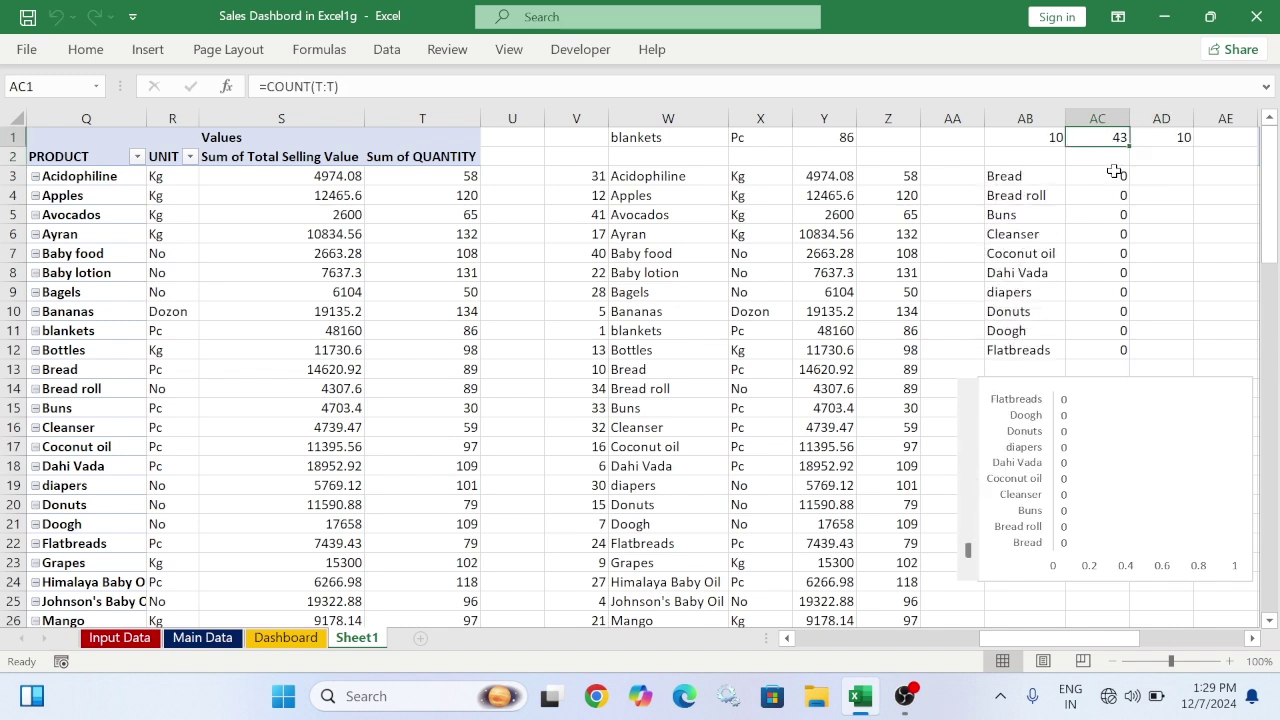
type("5")
key("Return")
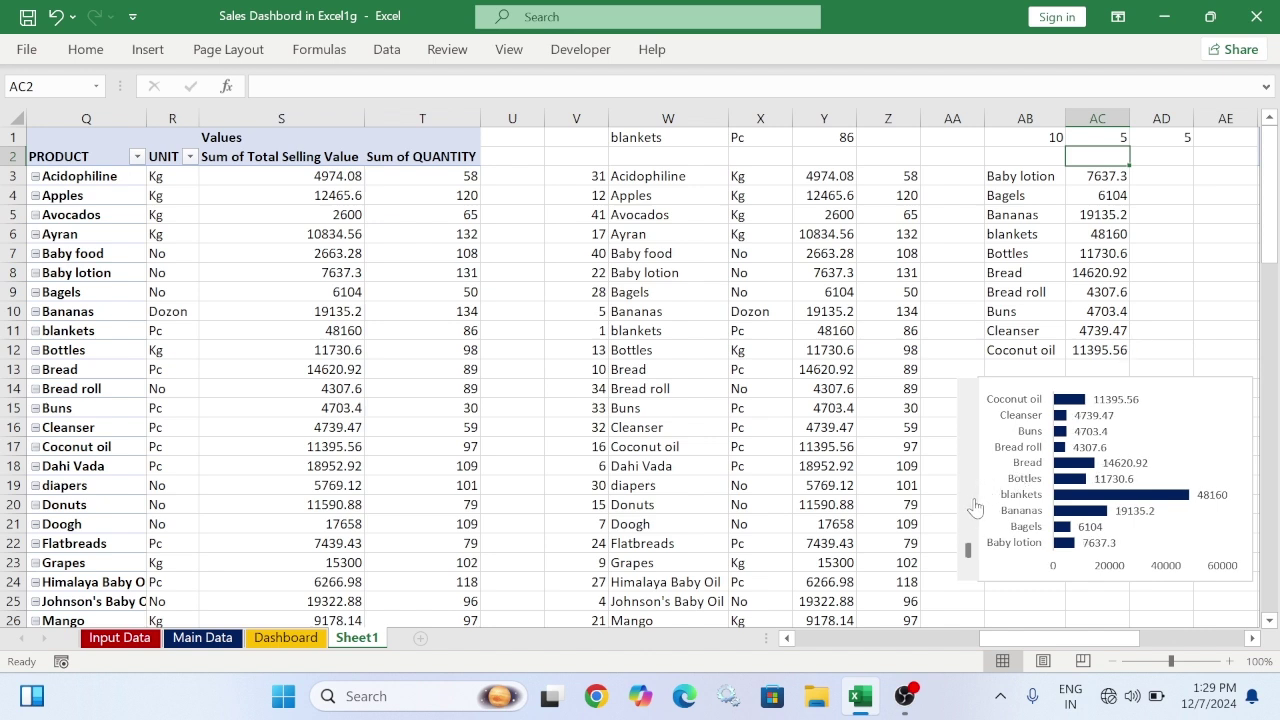
Test the scroll bar again and compare AB1 and AD1 with the products shown in the chart
left_click(972, 506)
left_click(966, 446)
left_click(968, 461)
left_click(968, 439)
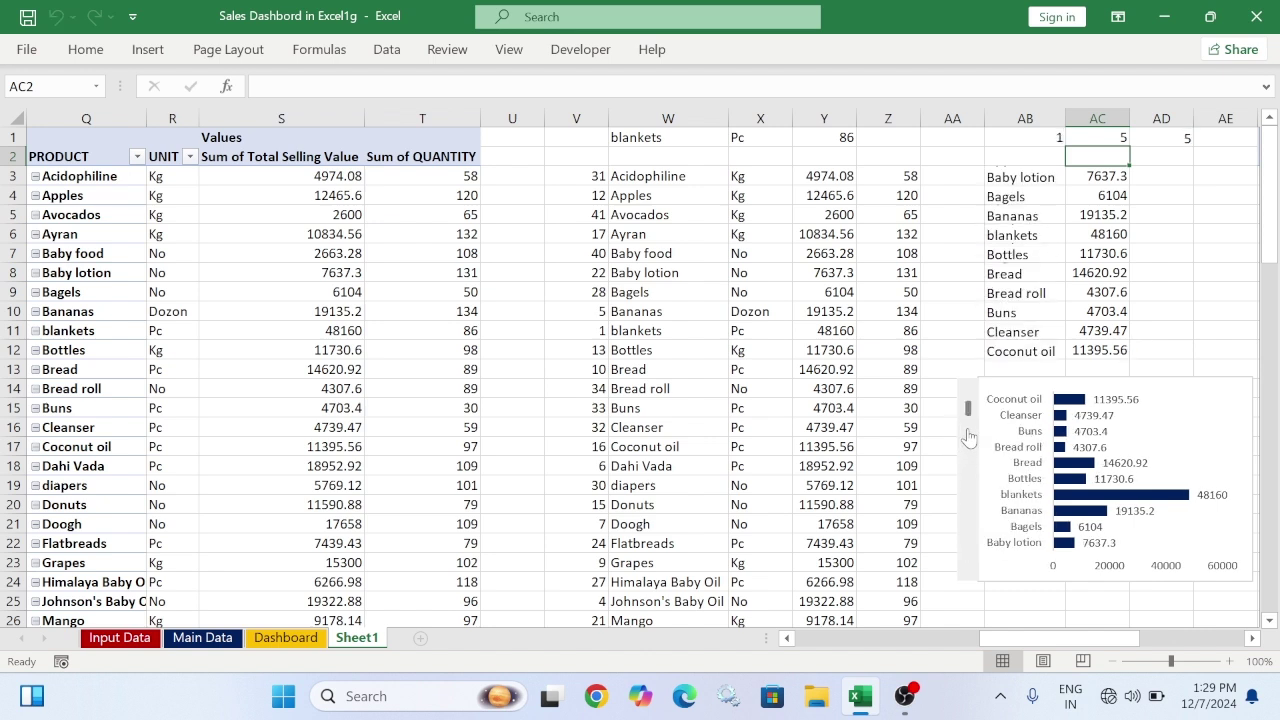
Try the scroll bar with the current limit, and replace the value in cell AC1 with 10
left_click(967, 452)
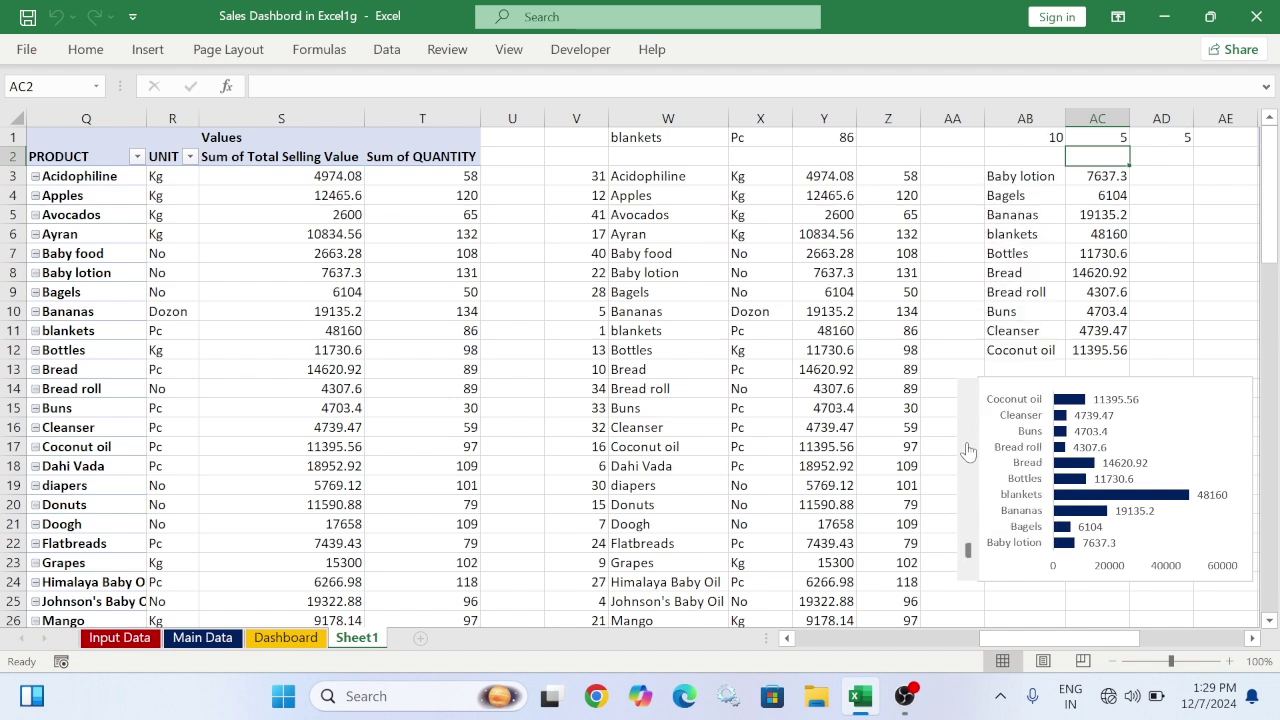
left_click(968, 525)
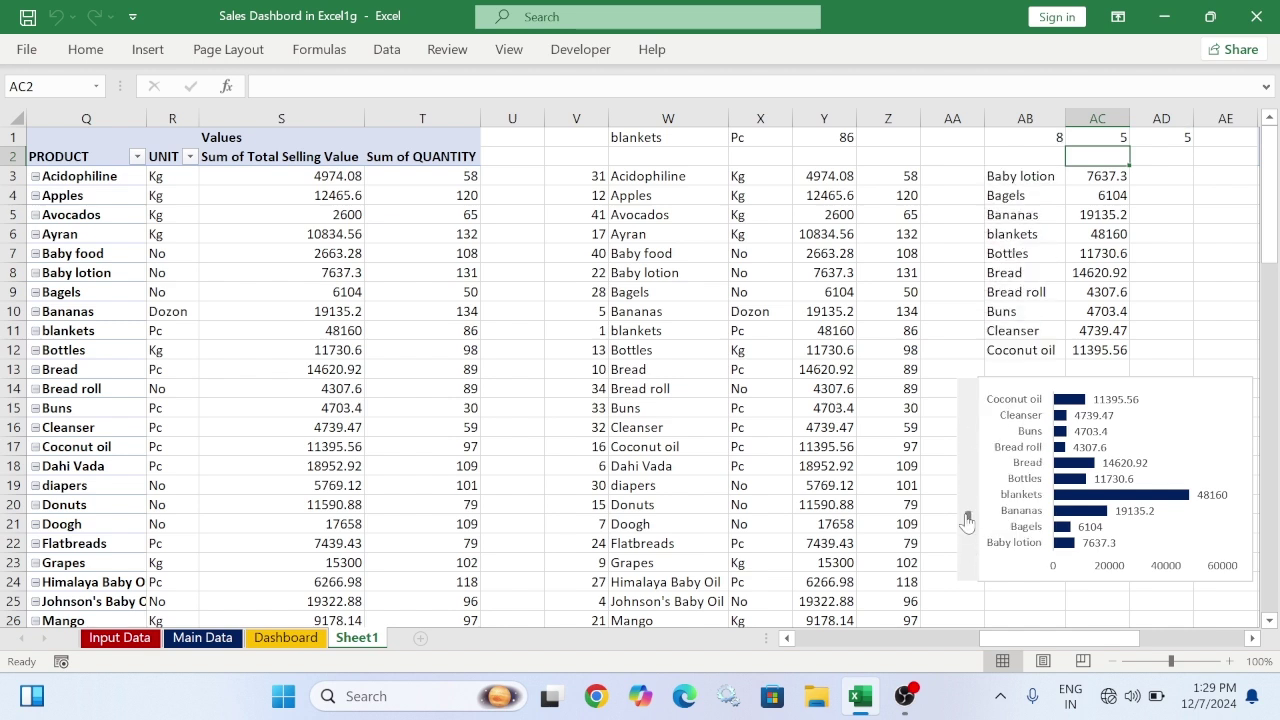
left_click(1100, 133)
type("10")
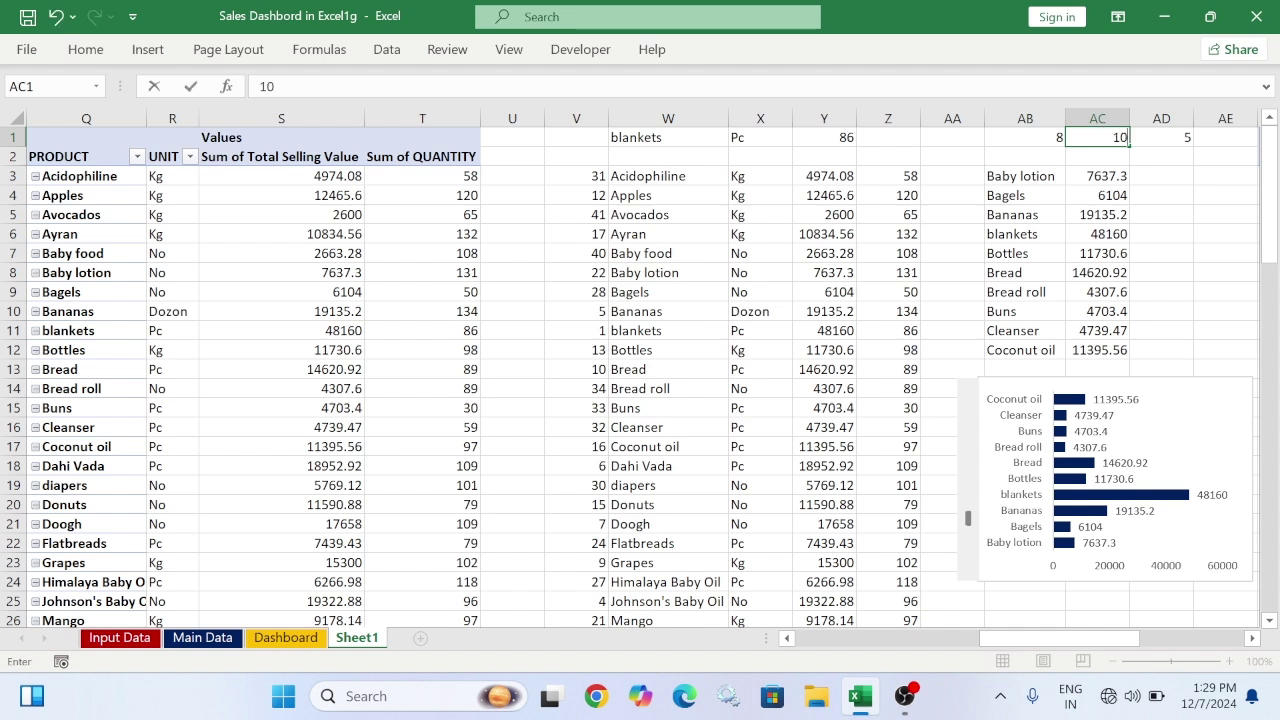
key("Return")
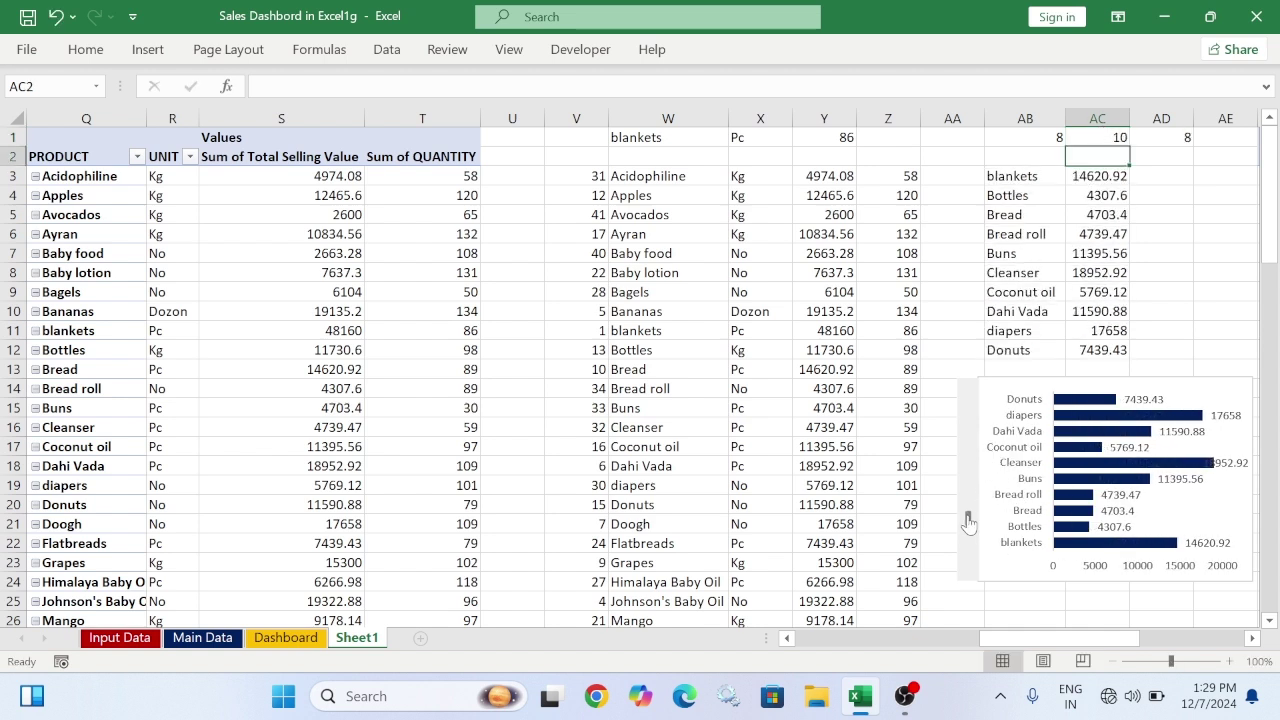
Test the scroll bar with the new AC1 limit and compare AD1 with the product list and chart
left_click(968, 492)
left_click(968, 491)
left_click(968, 512)
mouse_move(1037, 380)
left_mouse_down()
mouse_move(745, 427)
mouse_move(1035, 439)
mouse_move(1041, 378)
left_mouse_up()
left_click(975, 448)
left_click(972, 415)
left_click(1090, 138)
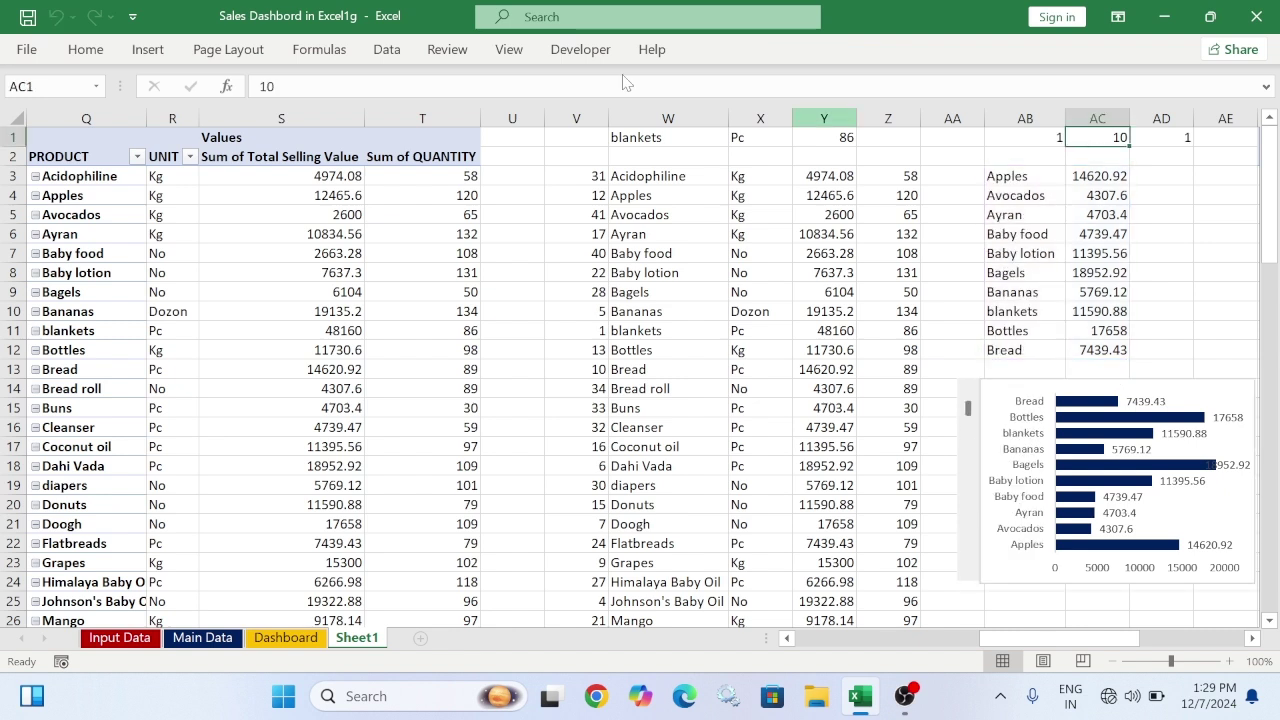
Make both references in cell AD1's formula absolute, so it reads =MIN($AB$1,$AC$1)
left_click(1184, 138)
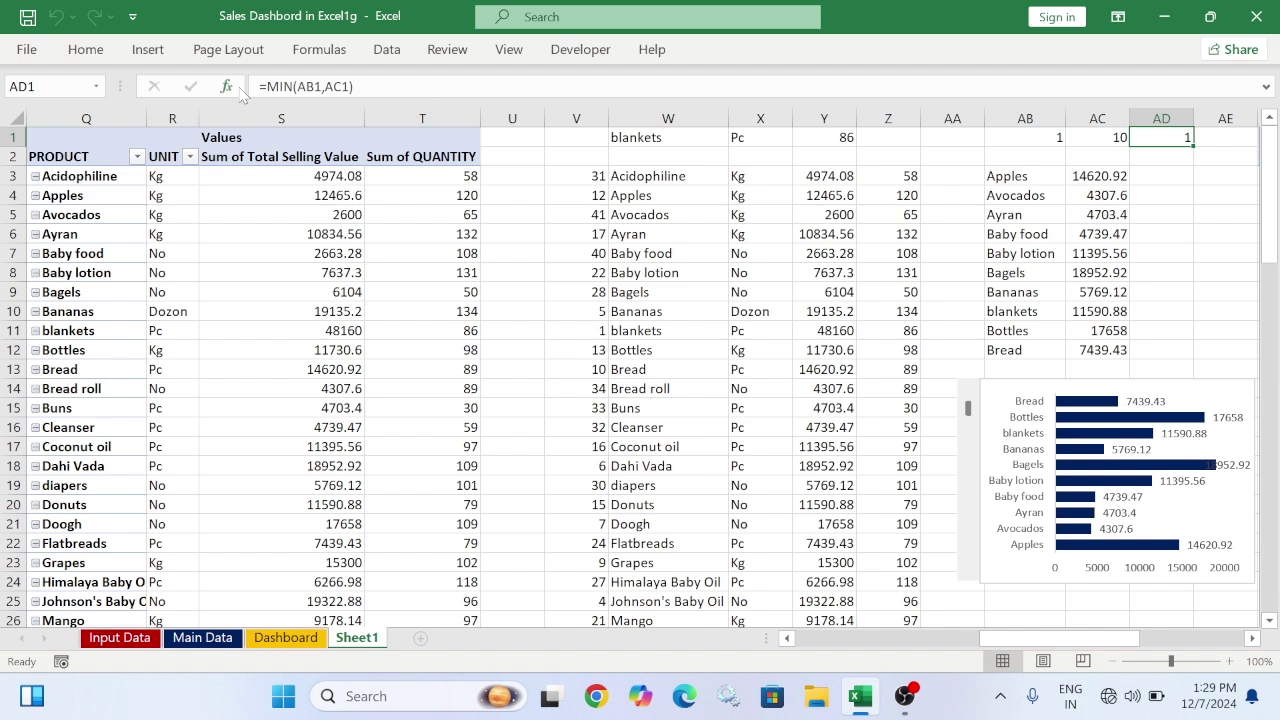
left_click(314, 87)
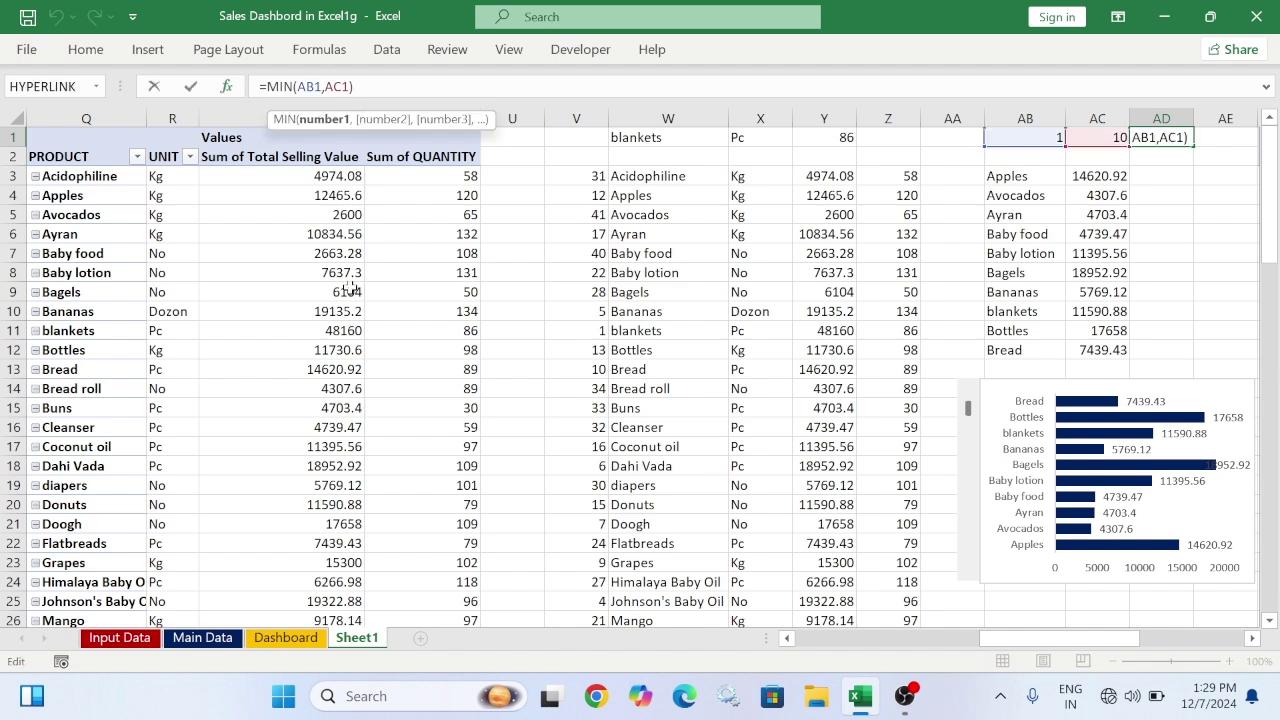
key("F4")
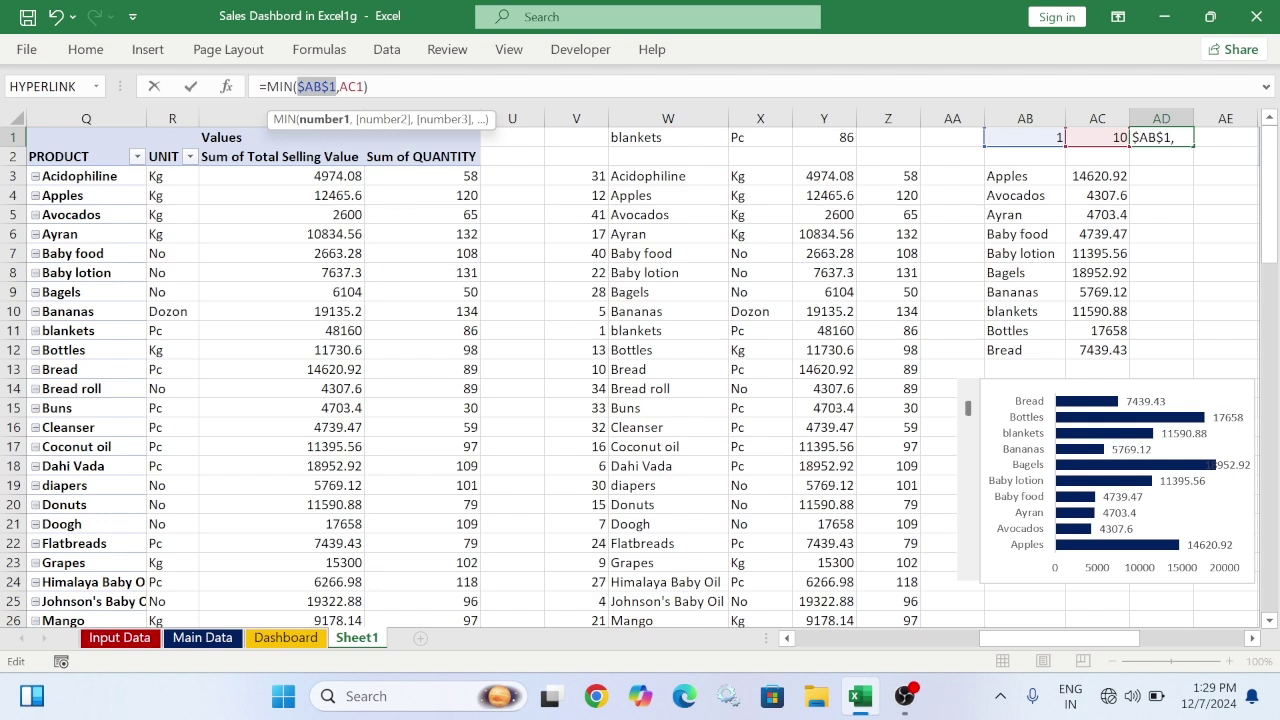
left_click(363, 89)
key("F4")
key("Return")
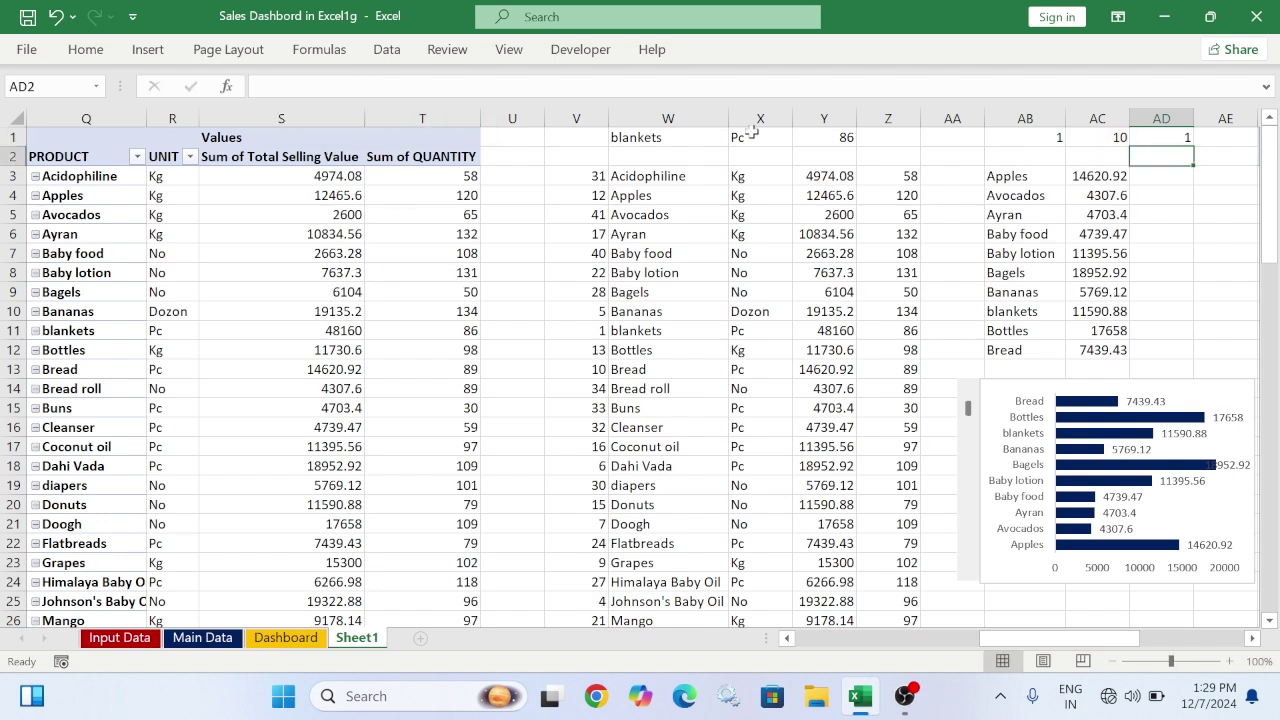
Replace the value in cell AC1 with =COUNT($S:$S) to count the numeric entries in the selling value column
left_click(1077, 134)
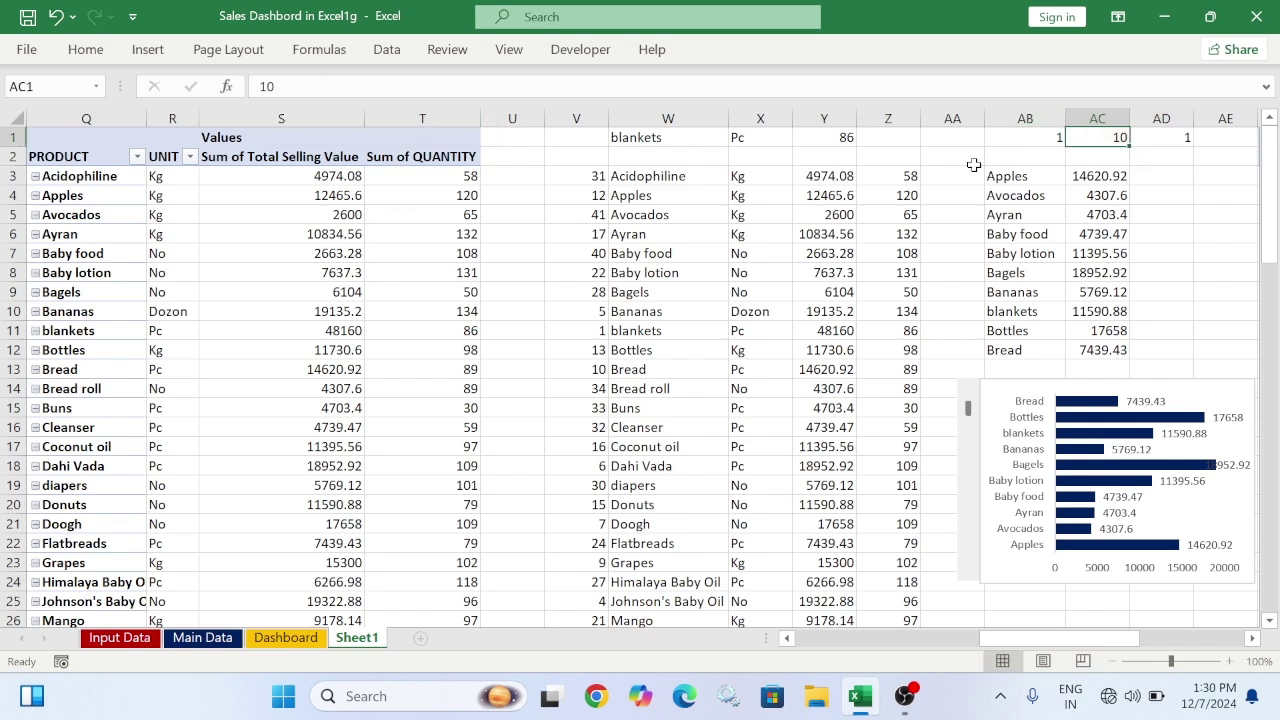
type("=count")
key("Tab")
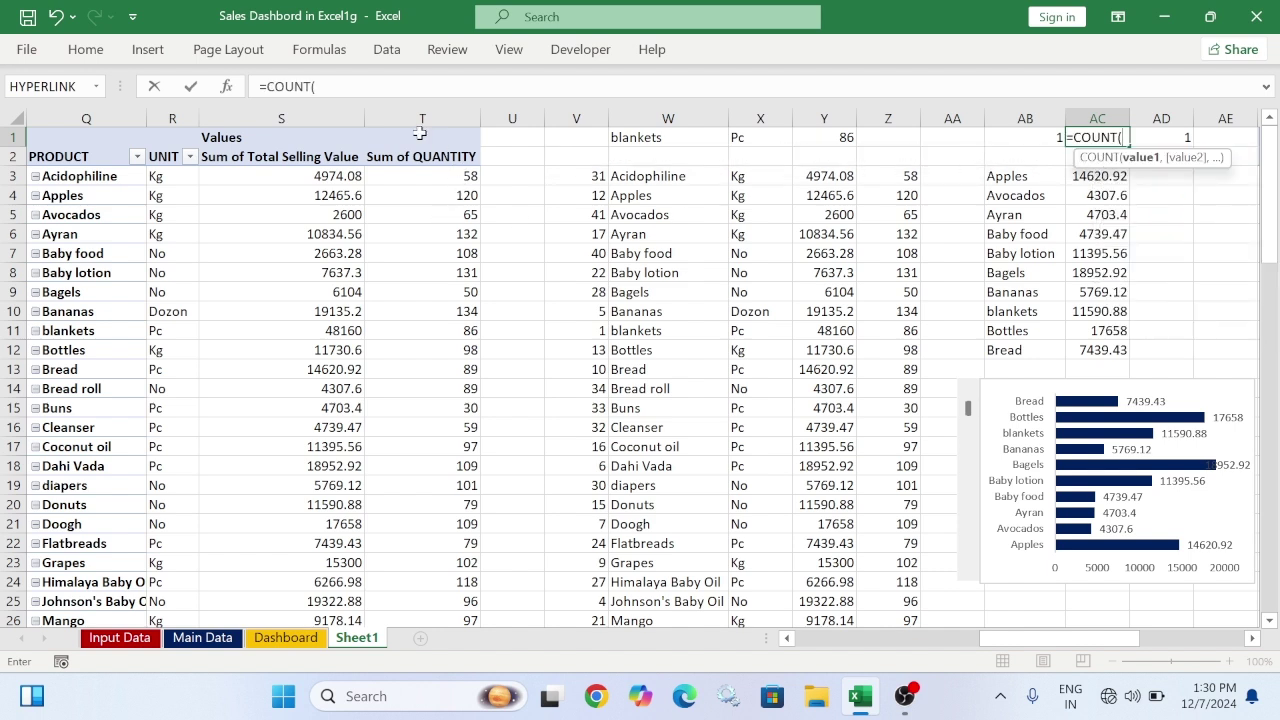
left_click(317, 111)
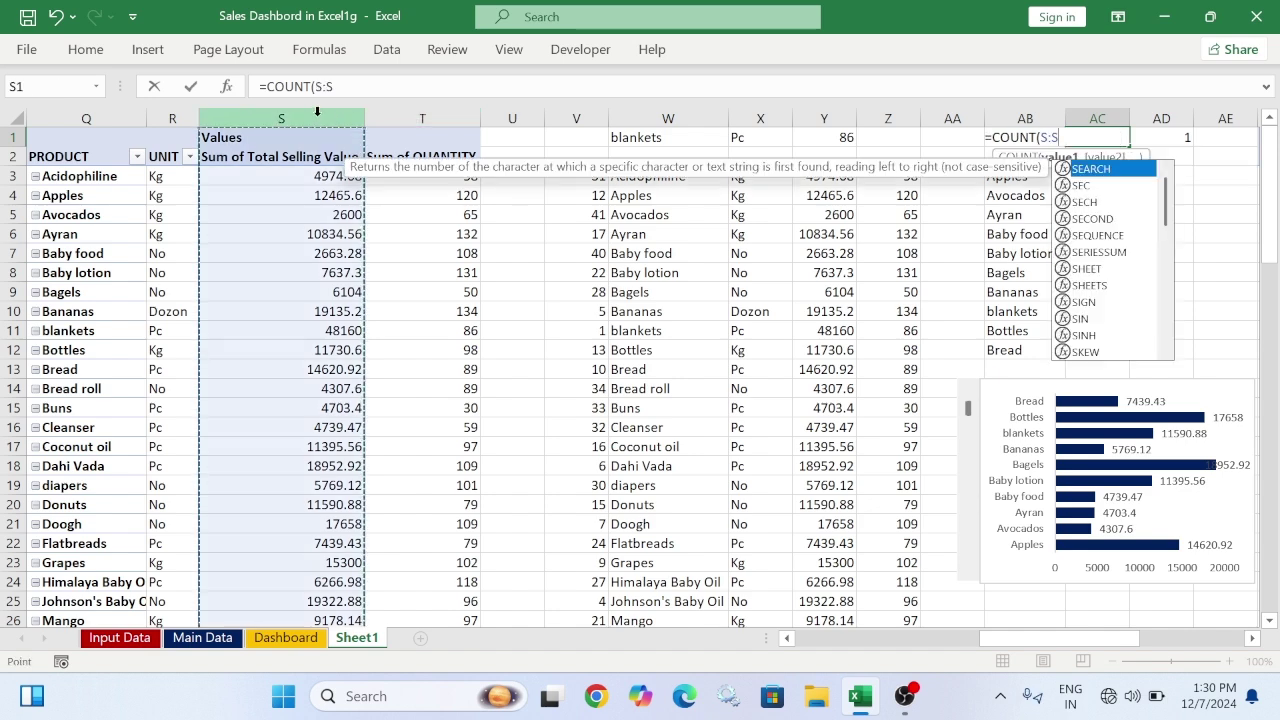
key("F4")
key("Return")
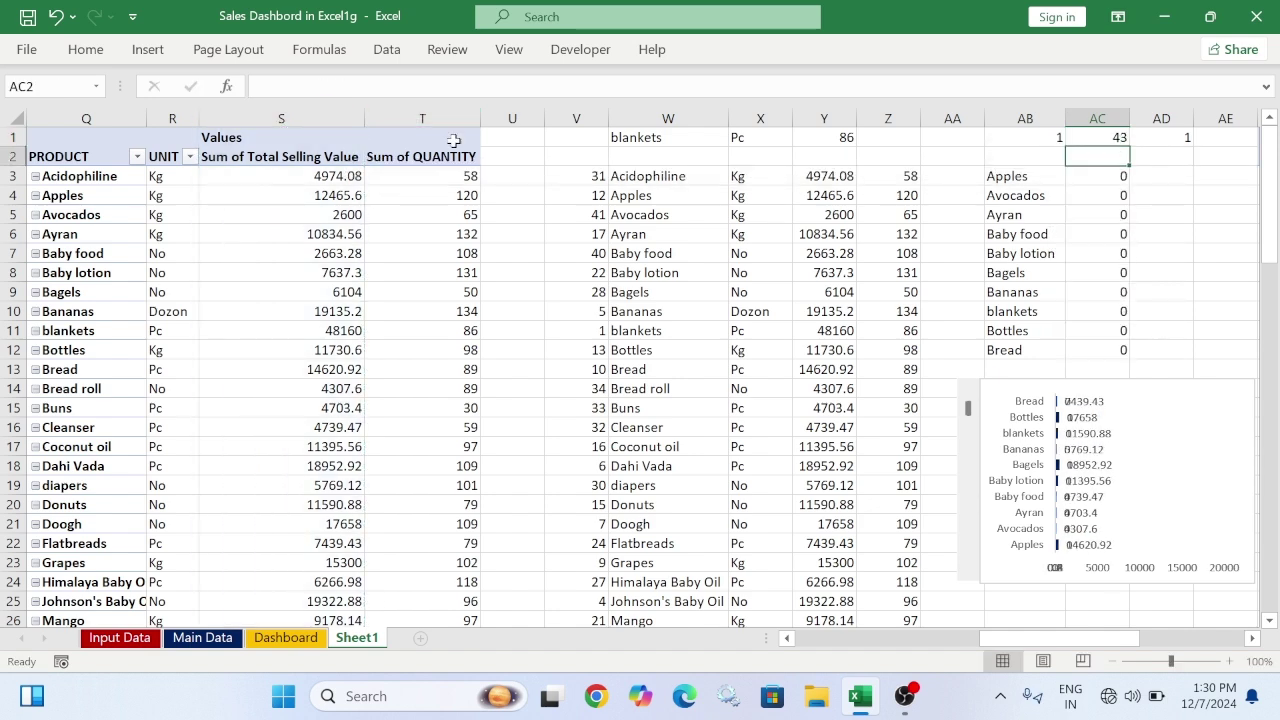
Check the formulas in AC1 and AD1, and test how the list and chart respond to the scroll bar
left_click(1105, 135)
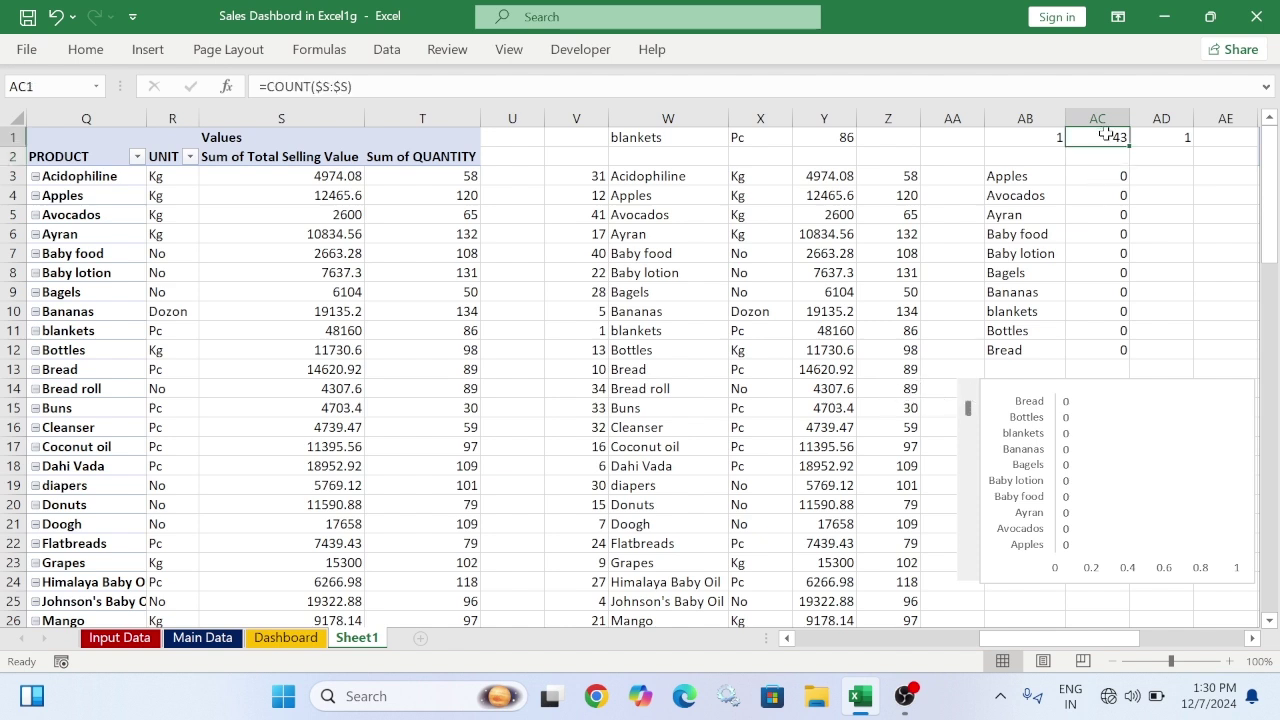
left_click(1154, 137)
left_click(973, 458)
left_click(972, 436)
left_click(972, 435)
left_click(971, 433)
left_click(972, 437)
left_click(972, 440)
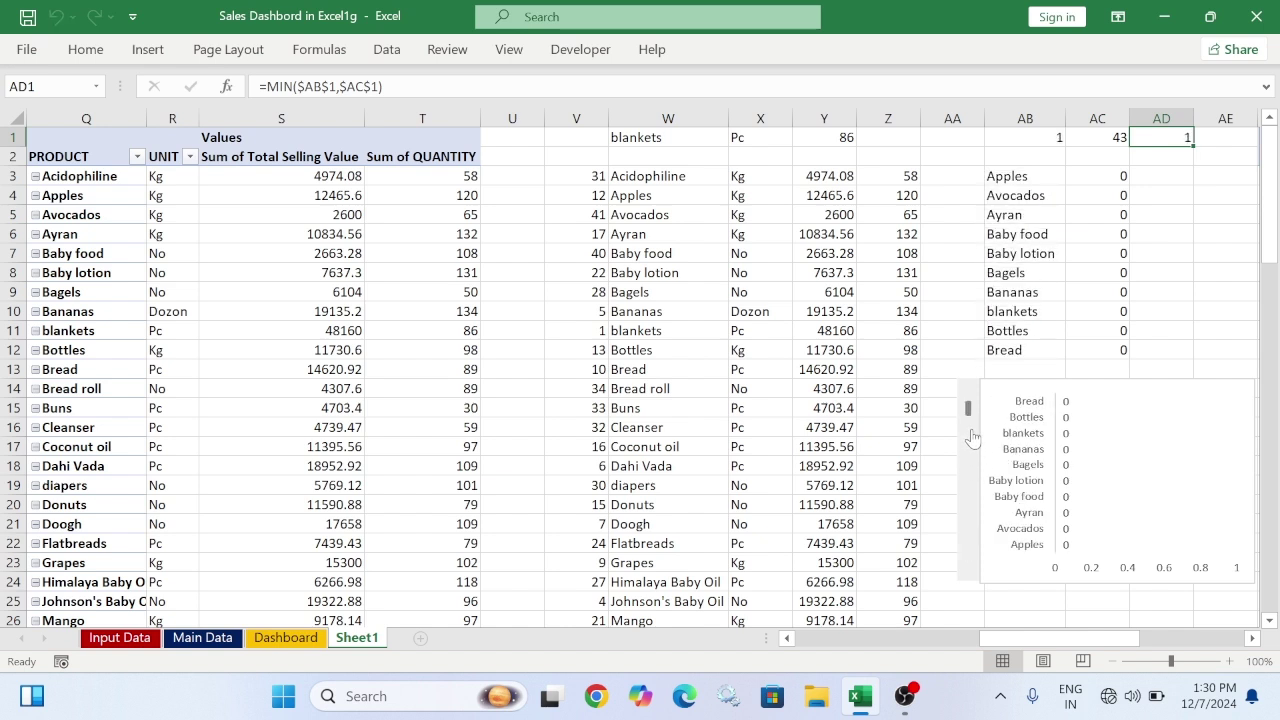
Replace the COUNT formula in cell AC1 with the fixed value 5
left_click(1093, 139)
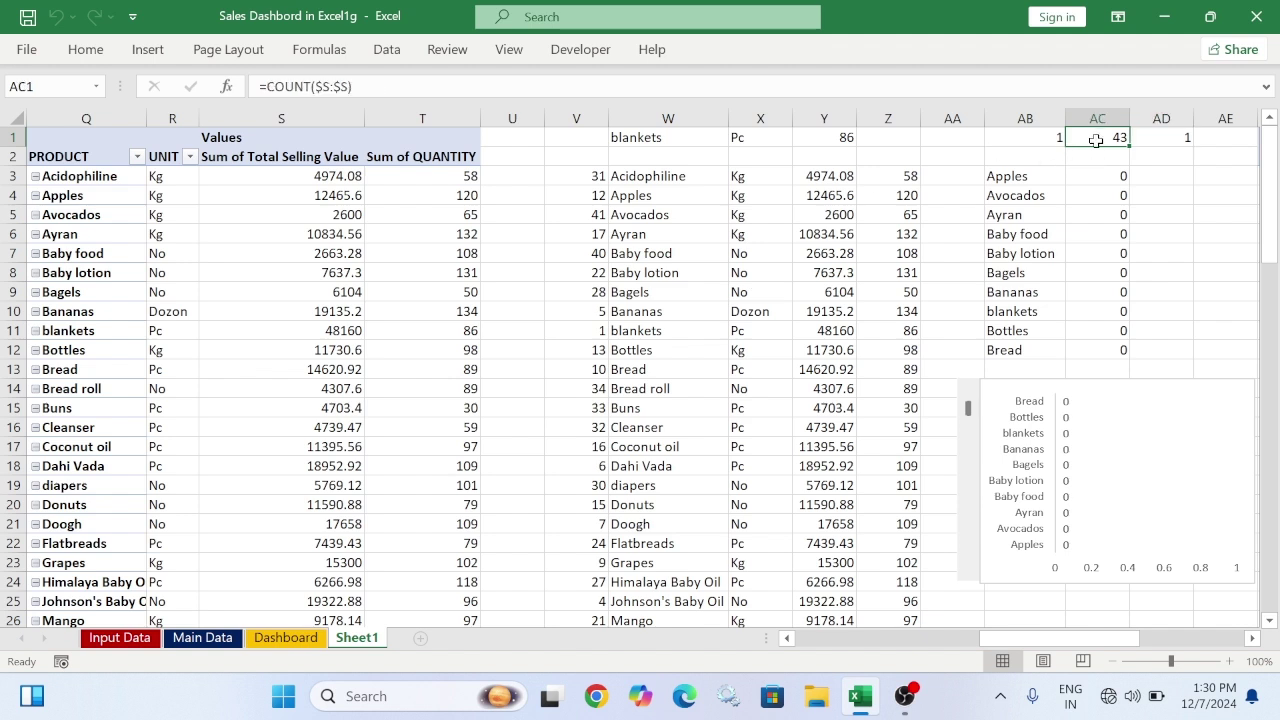
type("5")
key("Return")
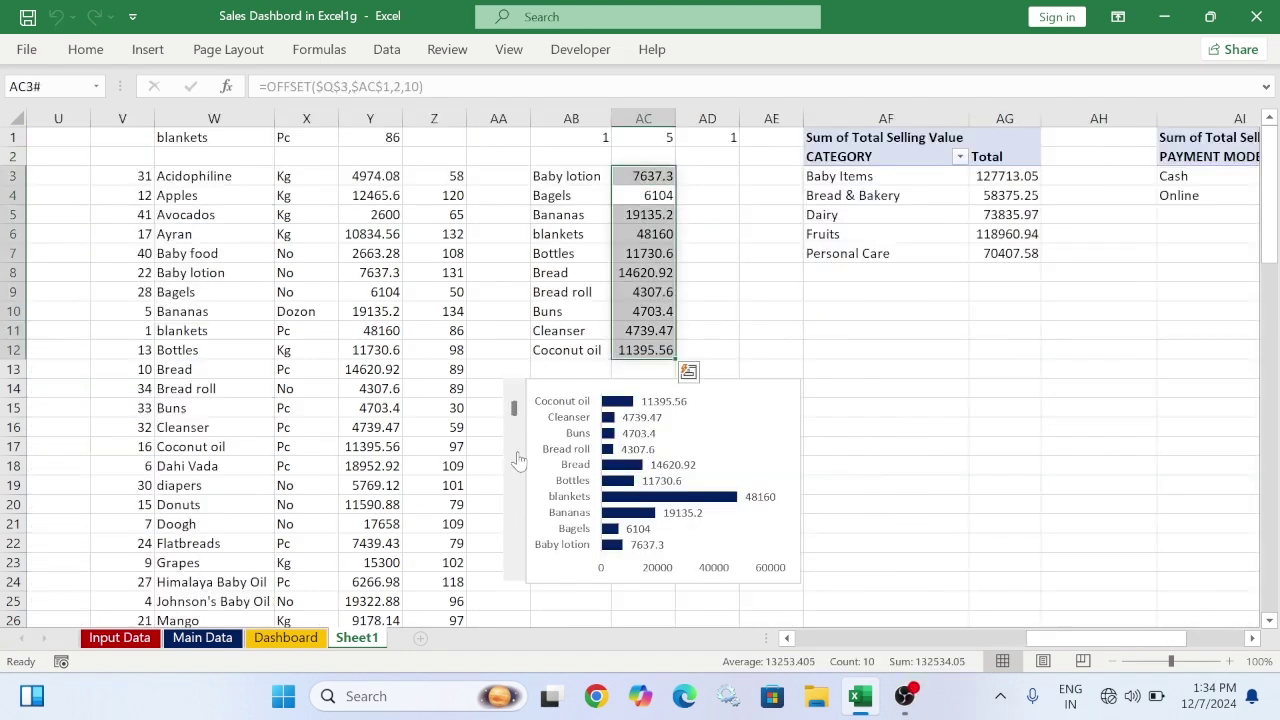
Move the scroll bar repeatedly to check whether AB1, AD1, the product list and the chart respond
left_click(515, 458)
left_click(515, 457)
left_click(516, 448)
left_click(516, 440)
left_click_drag(515, 413, 515, 444)
left_click(511, 473)
left_click(518, 453)
left_click(516, 445)
left_click(516, 453)
left_click(517, 477)
left_click(517, 478)
Point the product name formula in AB3 to the MIN cell, as =OFFSET($Q$3,$AD$1,0,10)
left_click(588, 177)
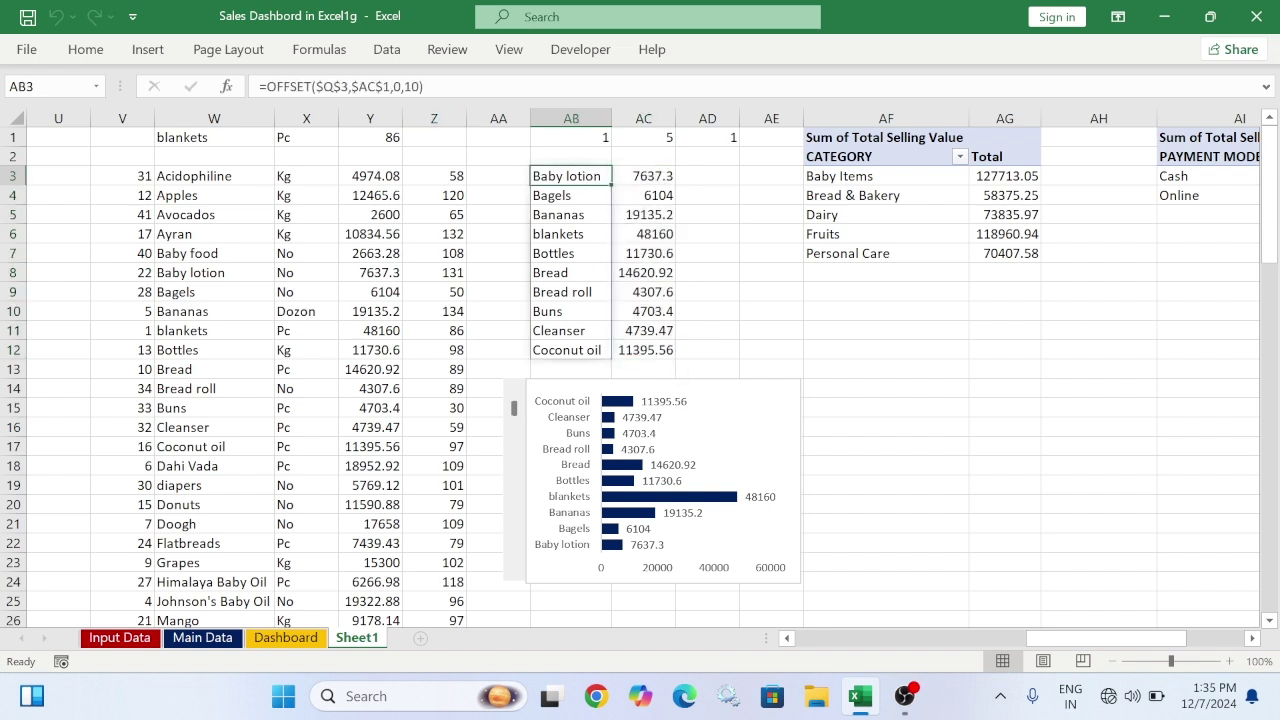
left_click(380, 88)
key("BackSpace")
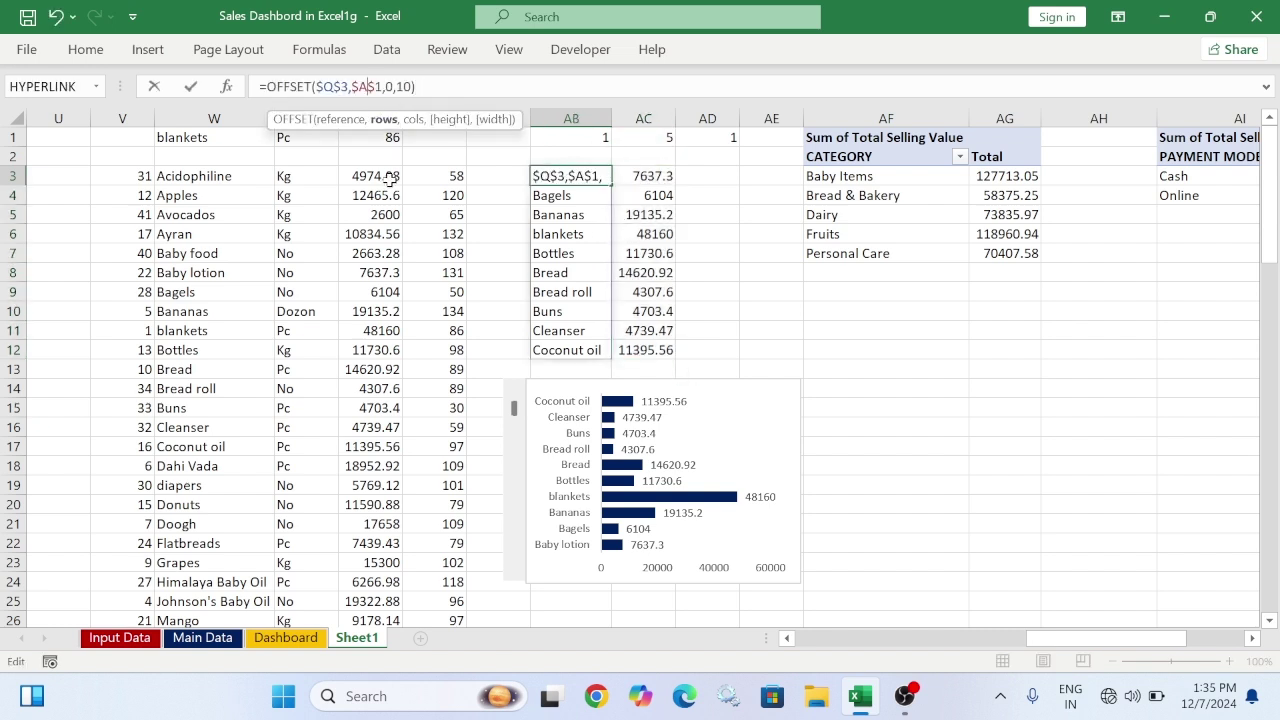
type("D")
key("Return")
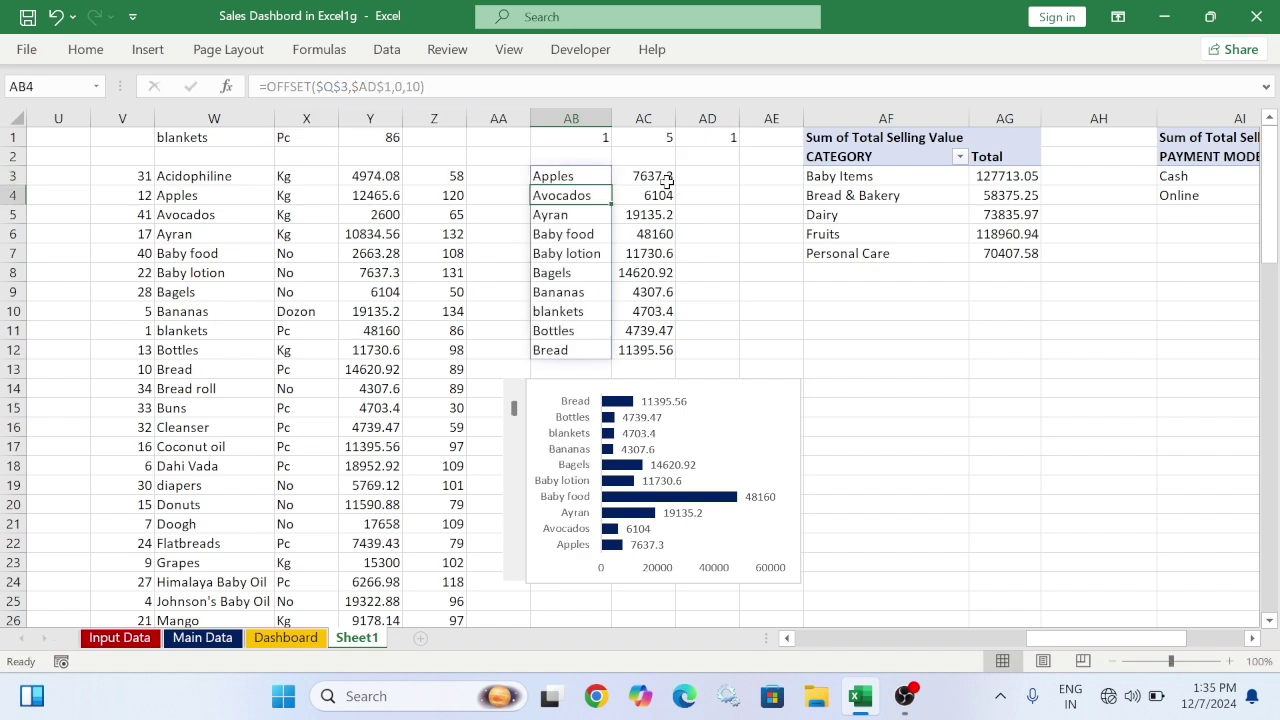
Point the selling value formula in AC3 to the MIN cell, as =OFFSET($Q$3,$AD$1,2,10)
left_click(644, 177)
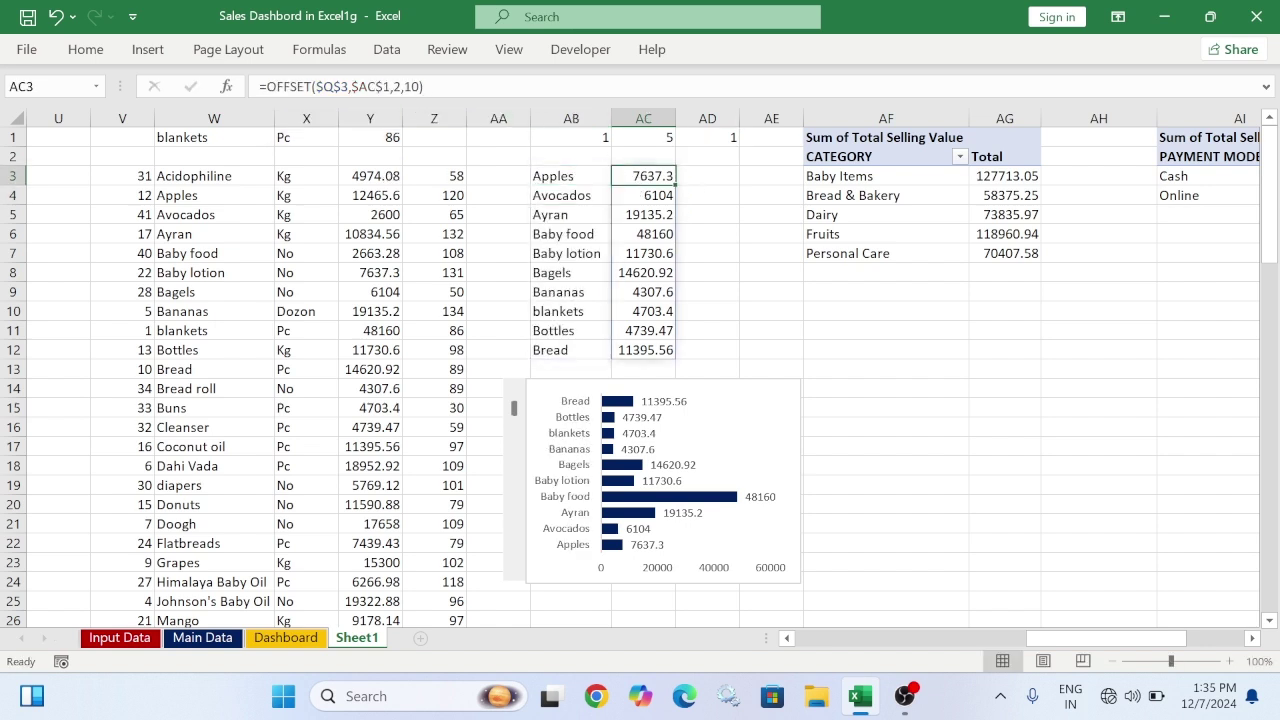
left_click(373, 87)
key("BackSpace")
type("d")
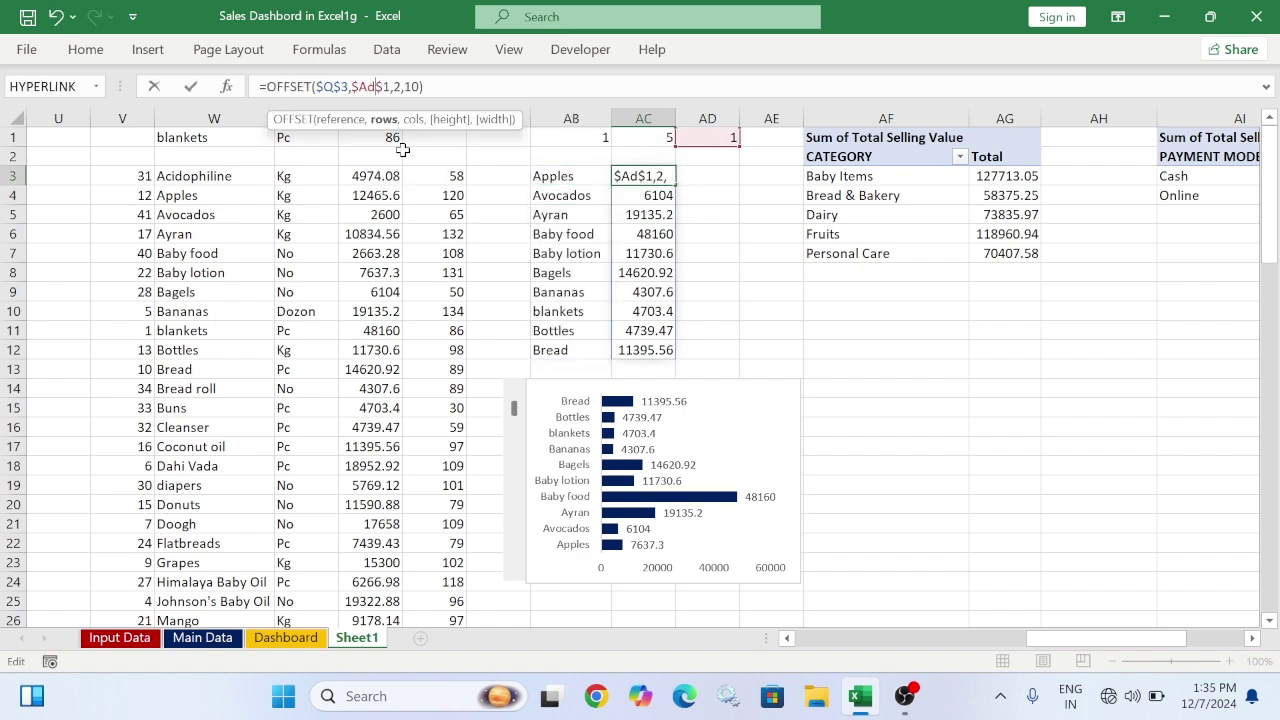
key("Return")
Scroll through the products with the scroll bar to verify that names, values and chart bars update together
left_click(517, 447)
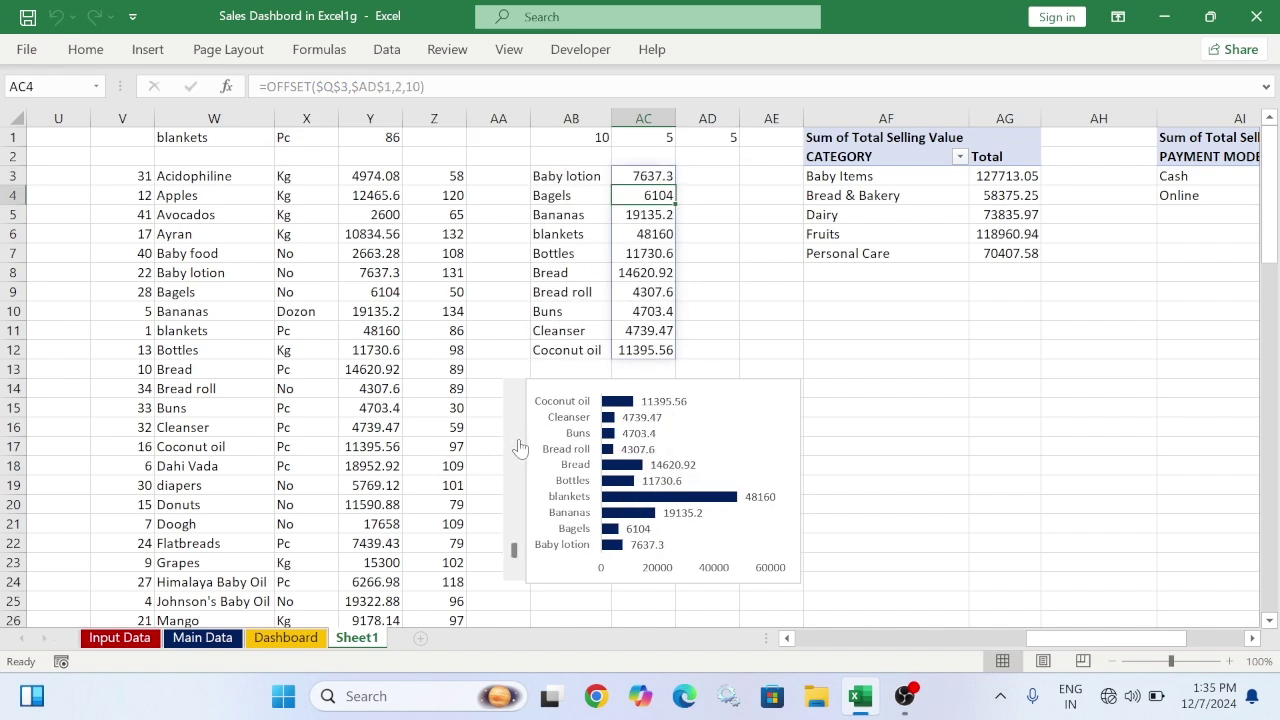
left_click(519, 447)
left_click(519, 452)
left_click(519, 477)
left_click(519, 477)
left_click(517, 466)
left_click(515, 475)
left_click(514, 480)
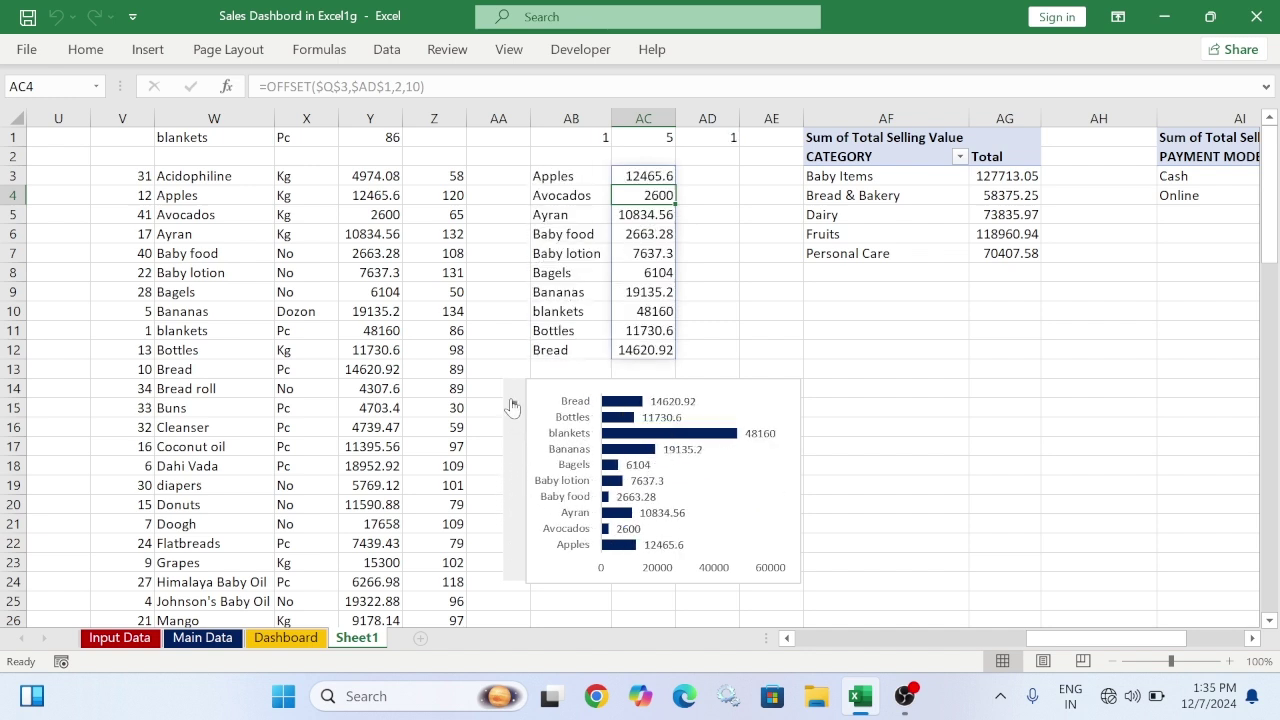
left_click(515, 445)
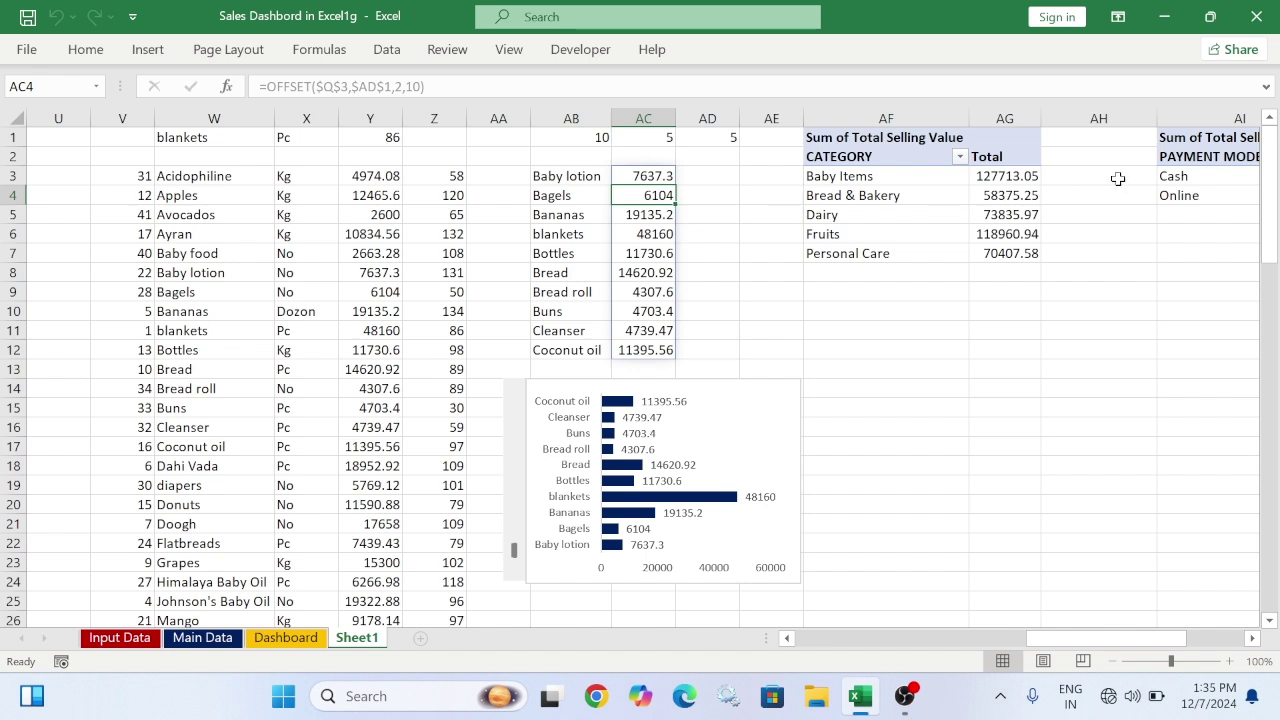
Try to insert a Treemap chart directly from the category PivotTable
left_click(903, 161)
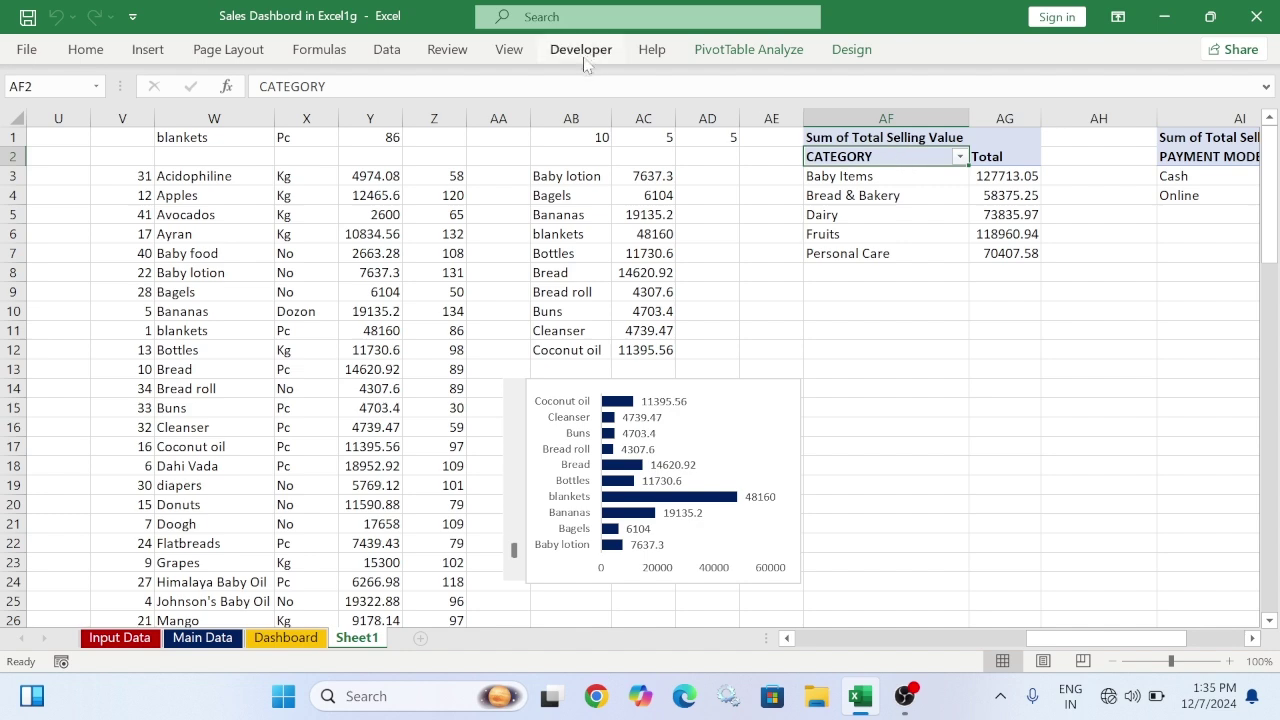
left_click(148, 49)
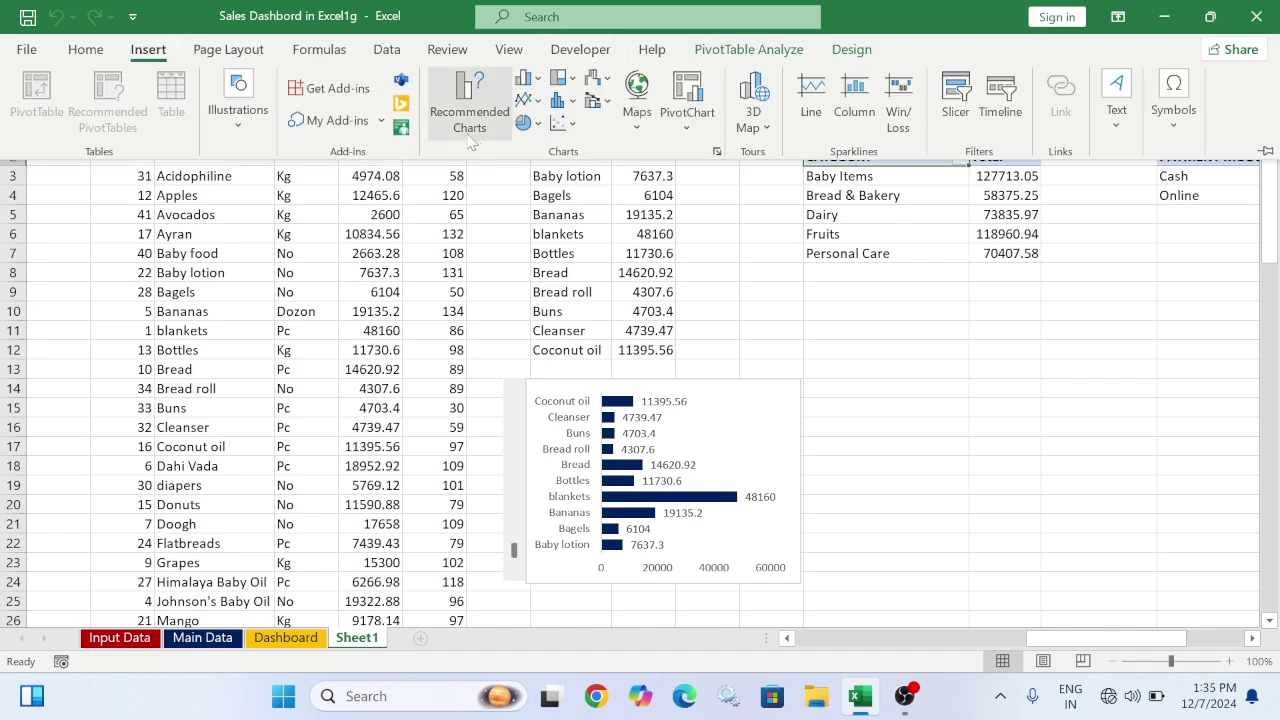
left_click(712, 140)
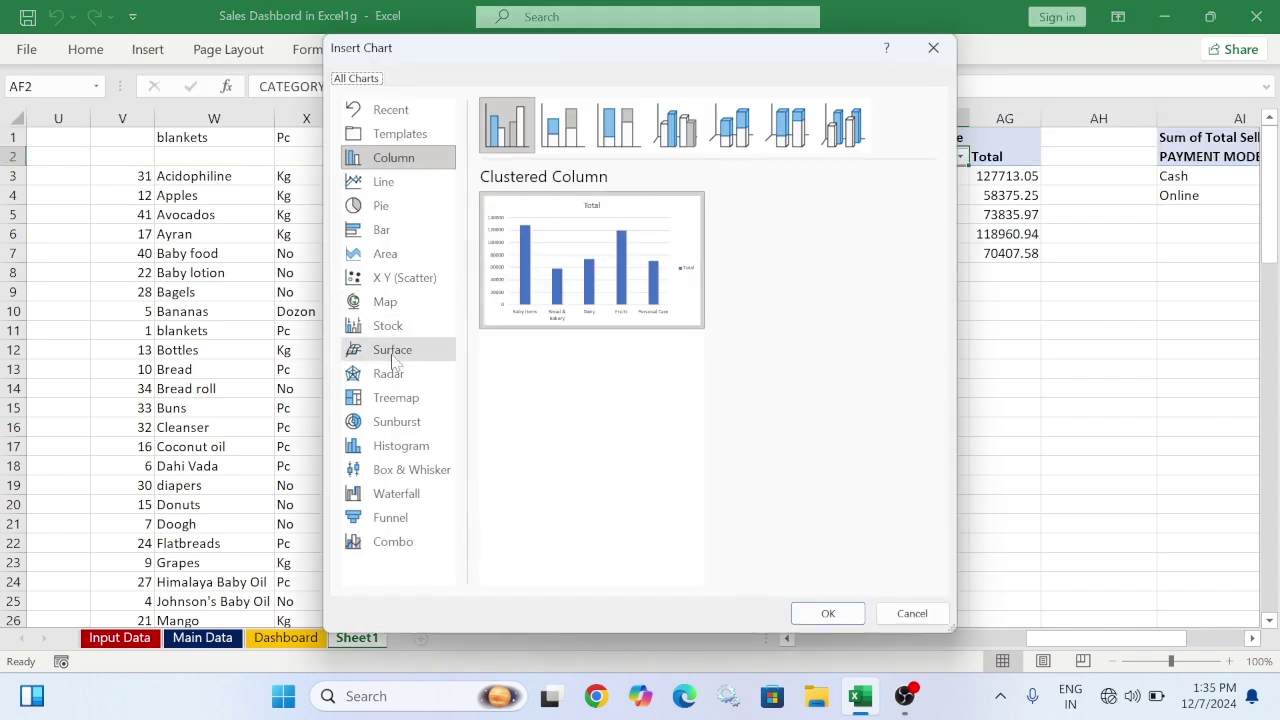
left_click(403, 404)
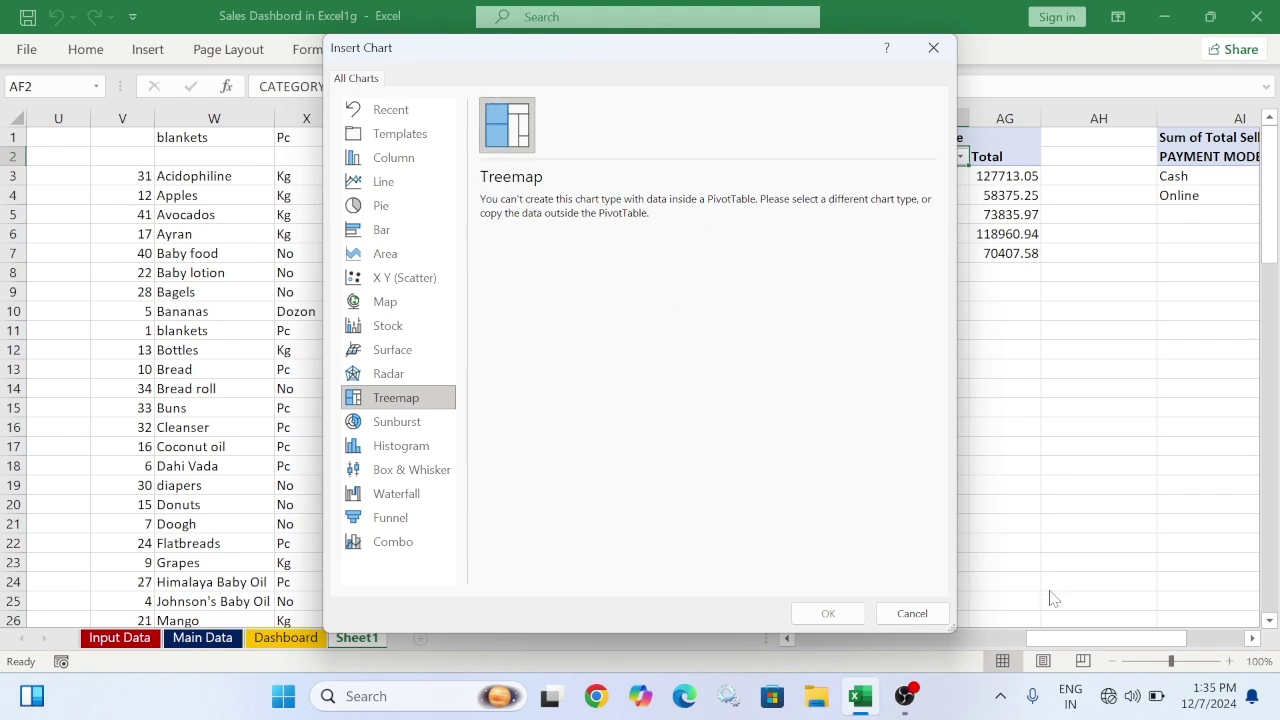
left_click(912, 613)
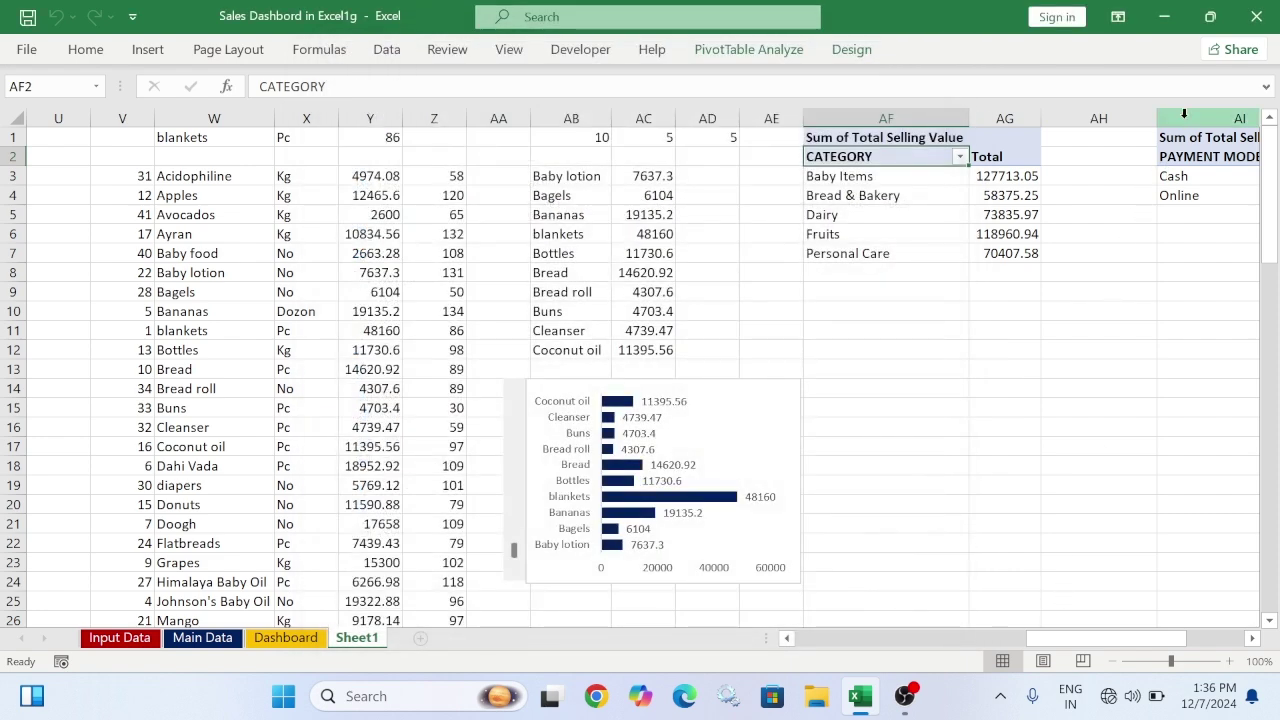
Insert three blank columns between the category and payment mode PivotTables
right_click(1112, 124)
left_click(1132, 286)
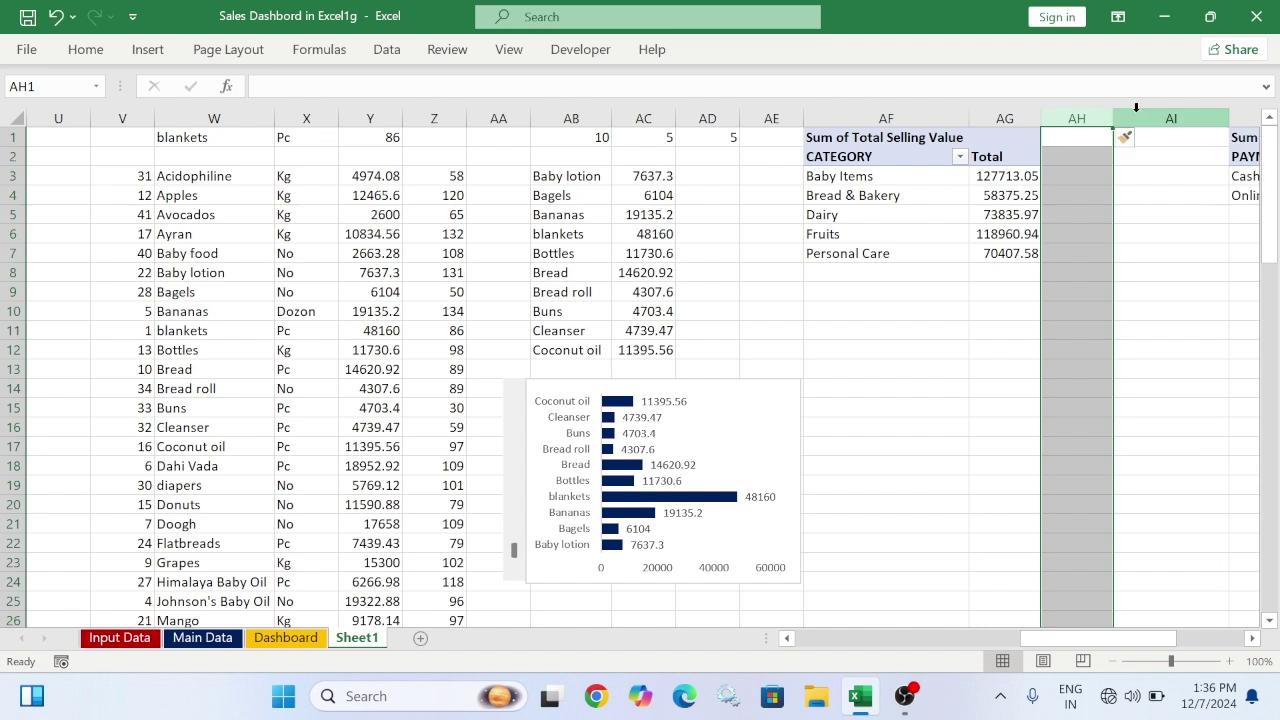
right_click(1136, 112)
left_click(1065, 282)
right_click(1163, 118)
left_click(1127, 287)
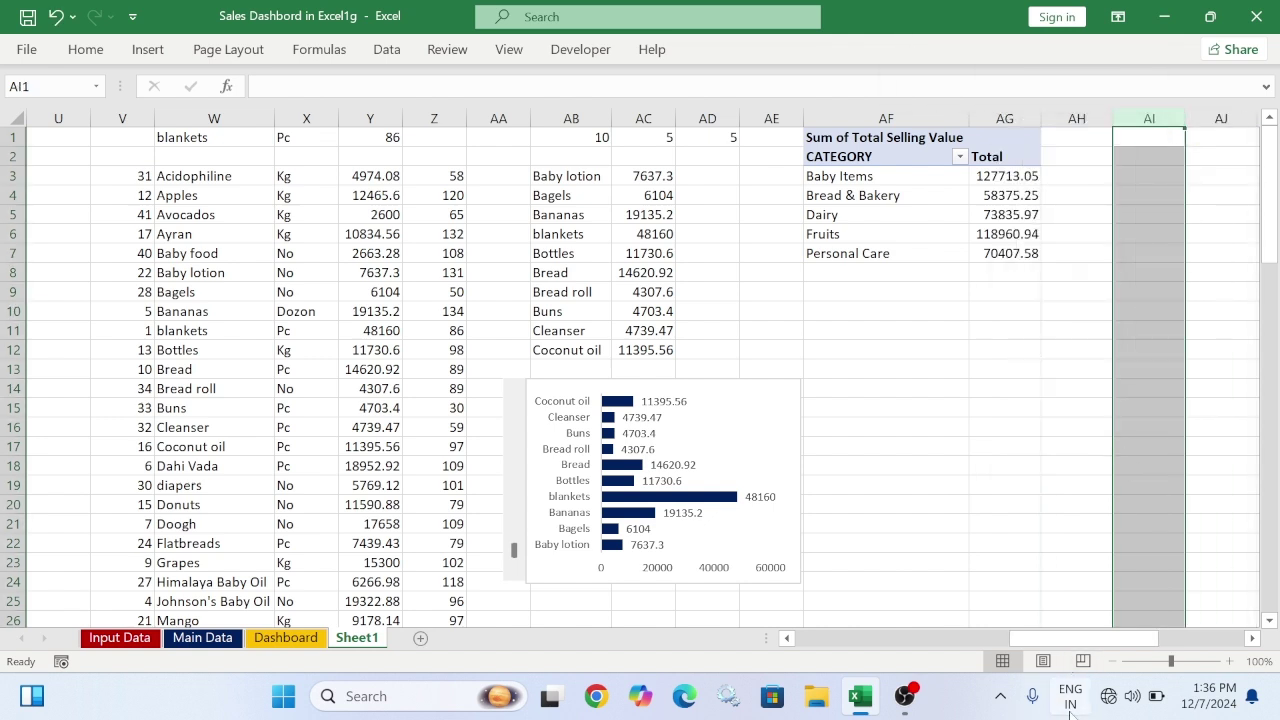
Copy the OFFSET formula from W3 into cell AJ2, beside the category PivotTable
left_click_drag(1046, 638, 1004, 638)
left_click(655, 176)
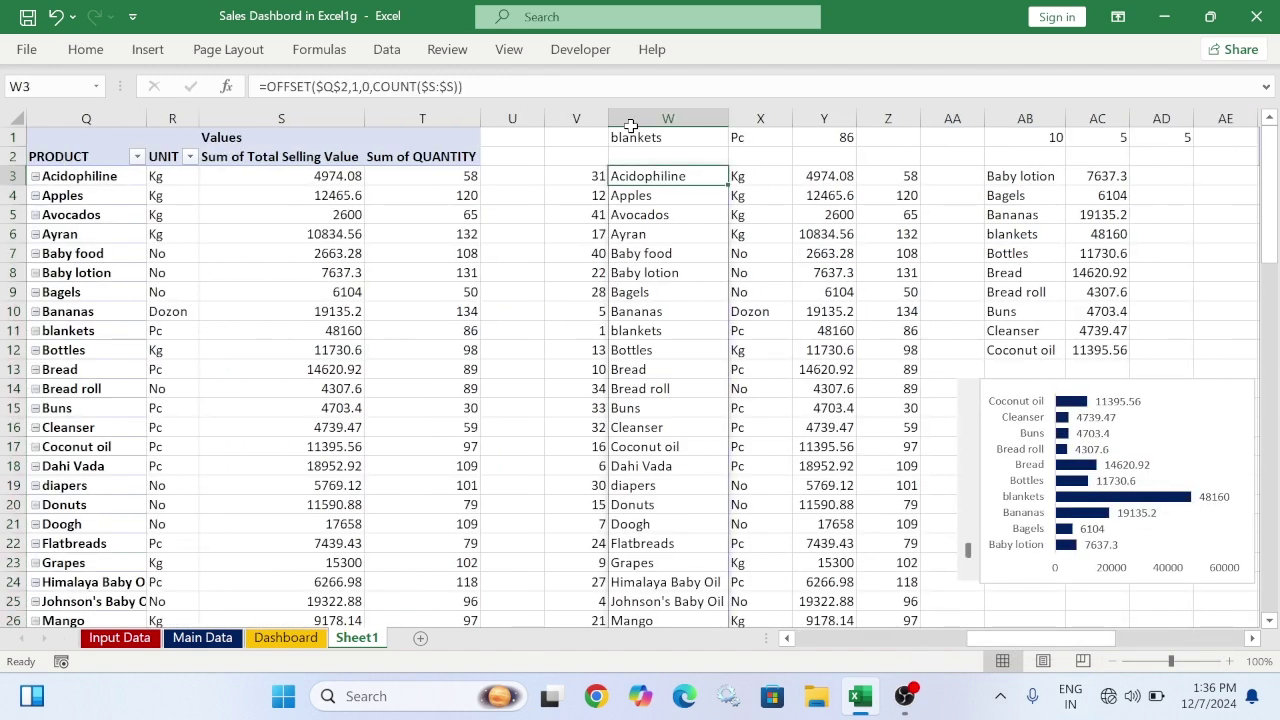
left_click_drag(463, 86, 227, 100)
key("ctrl+c")
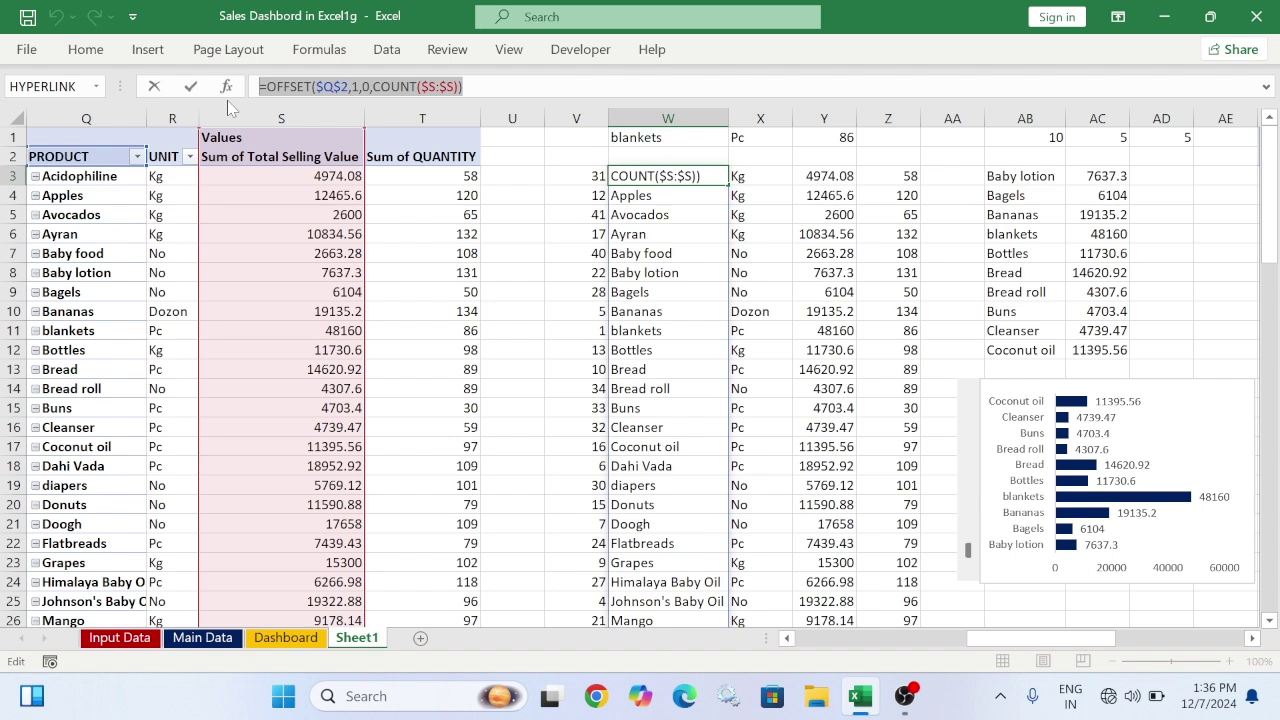
key("Return")
left_click_drag(1040, 640, 1170, 652)
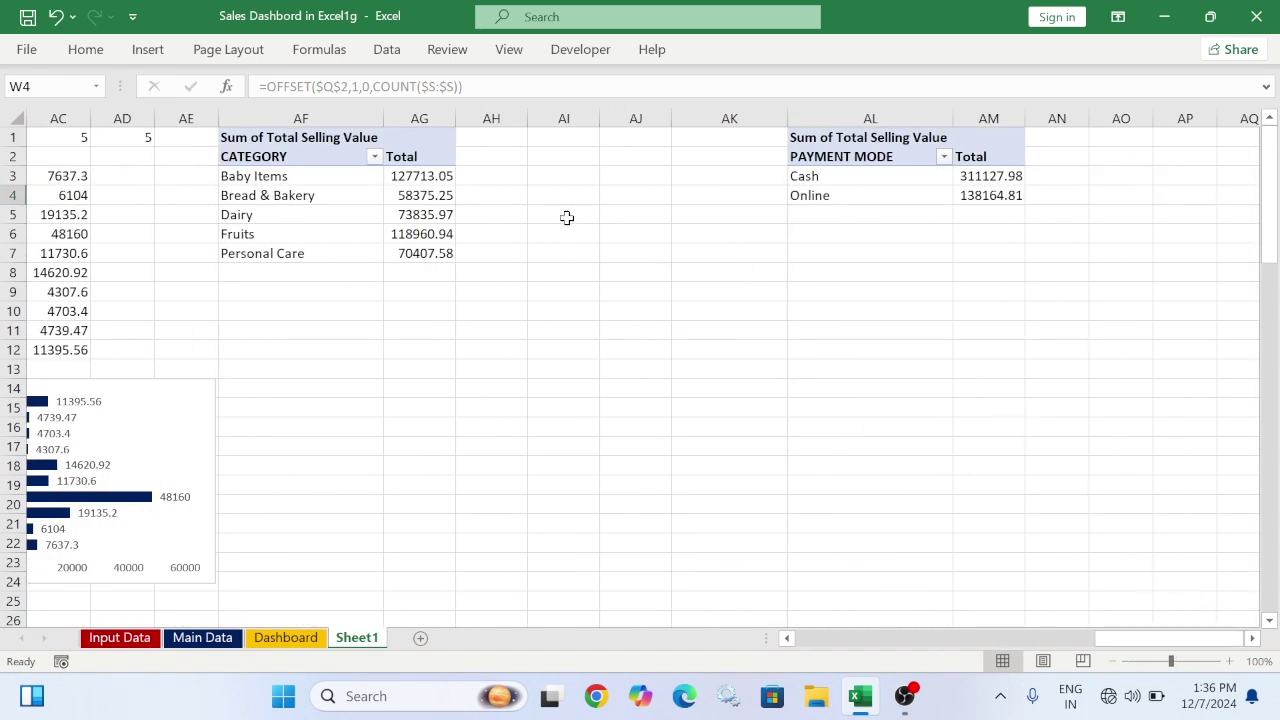
left_click(551, 158)
left_click(622, 161)
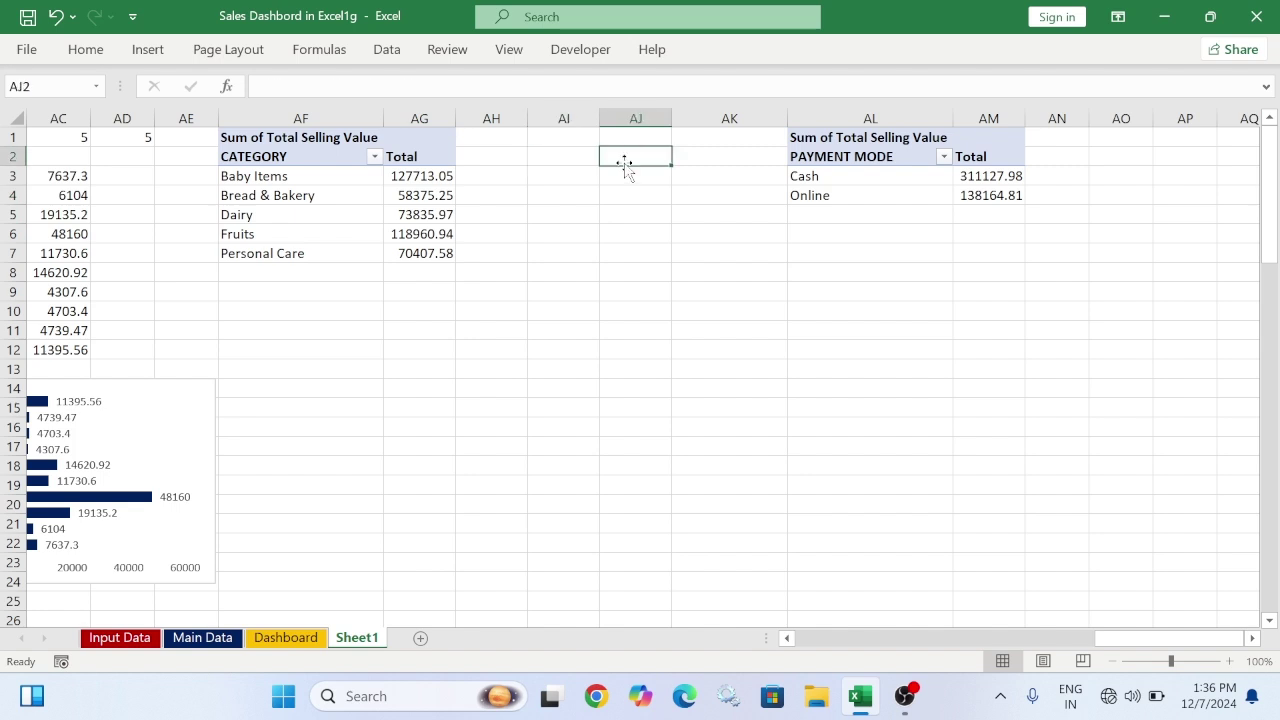
key("ctrl+v")
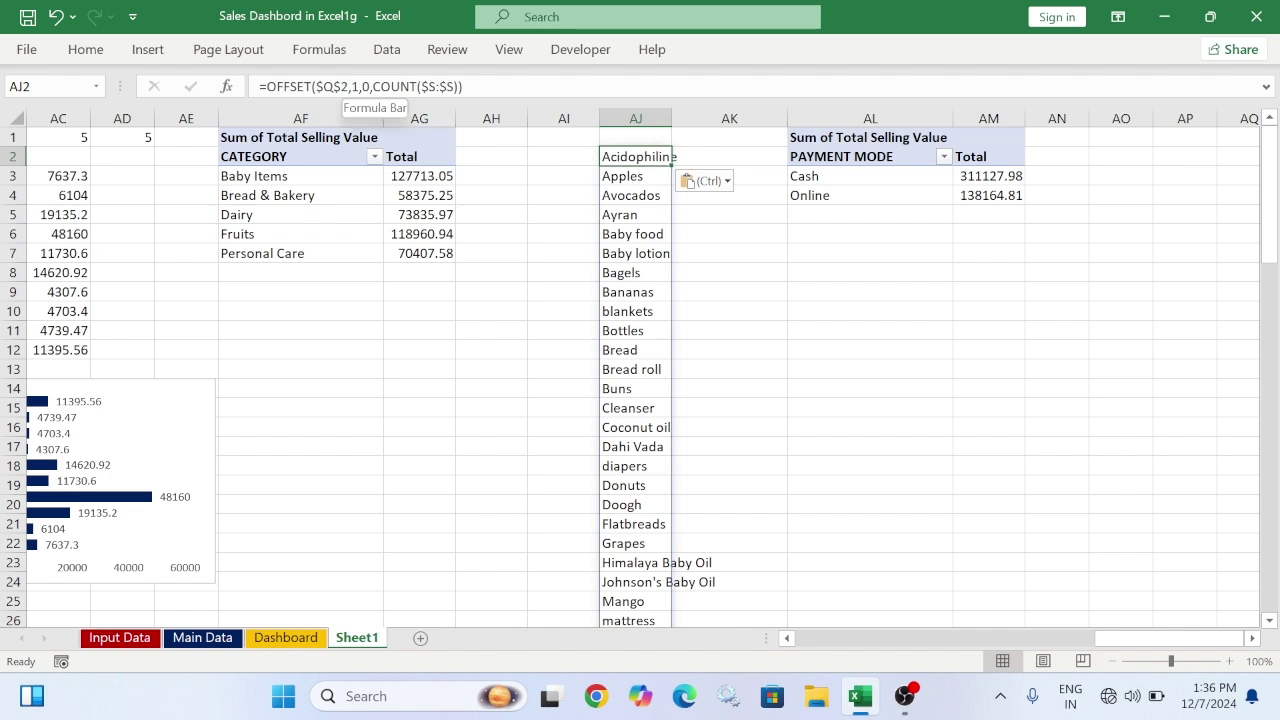
Change the AJ2 formula to reference the category PivotTable, as =OFFSET($AF$2,1,0,COUNT($AG:$AG))
left_click_drag(348, 87, 334, 87)
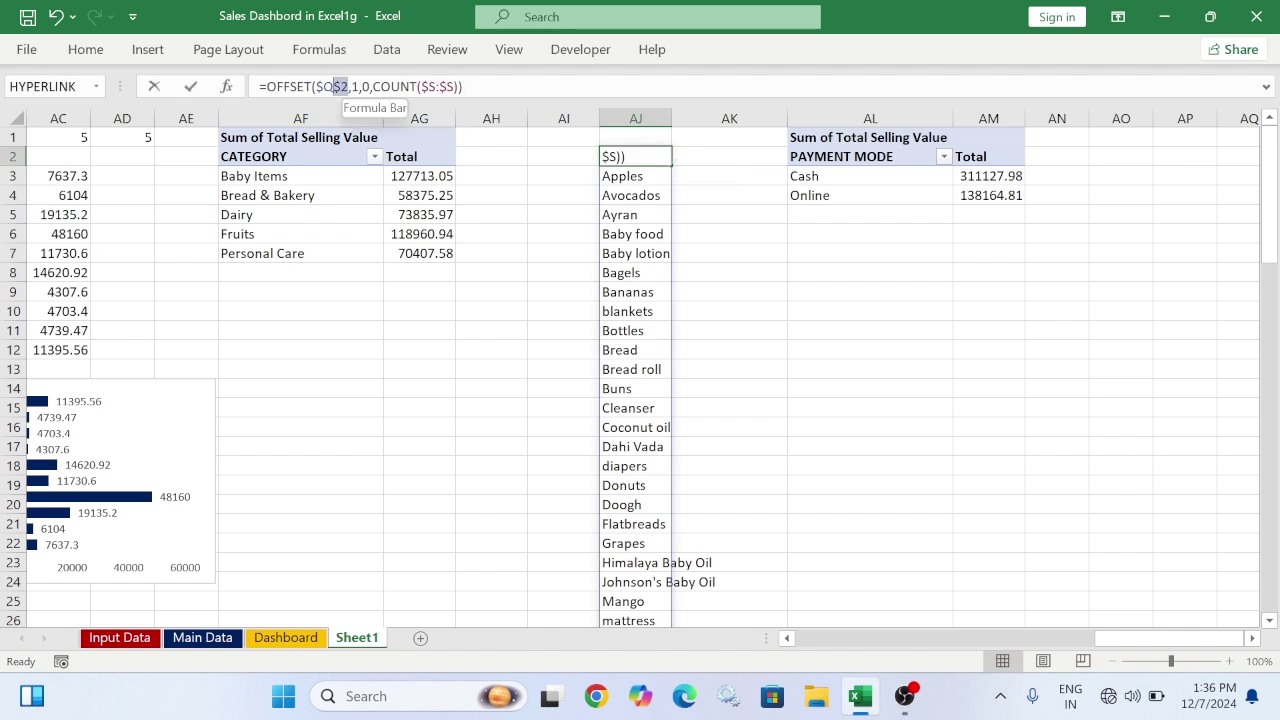
left_click(333, 87)
key("BackSpace")
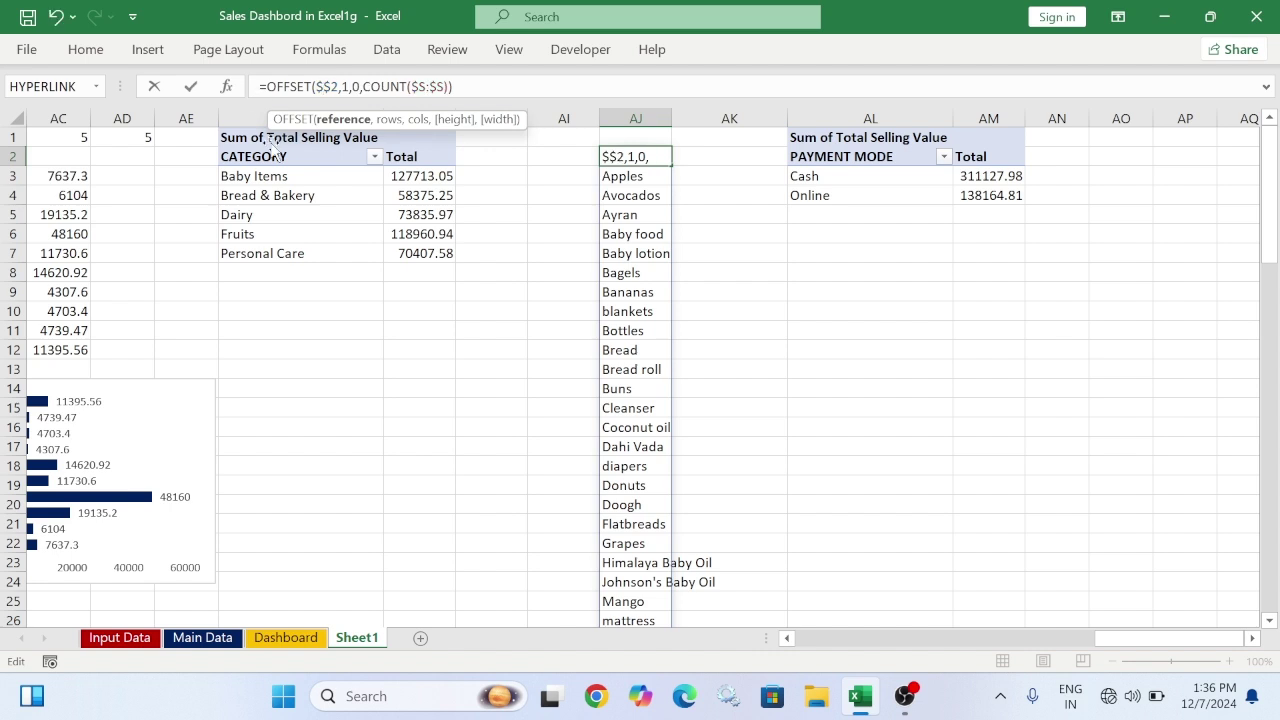
type("af")
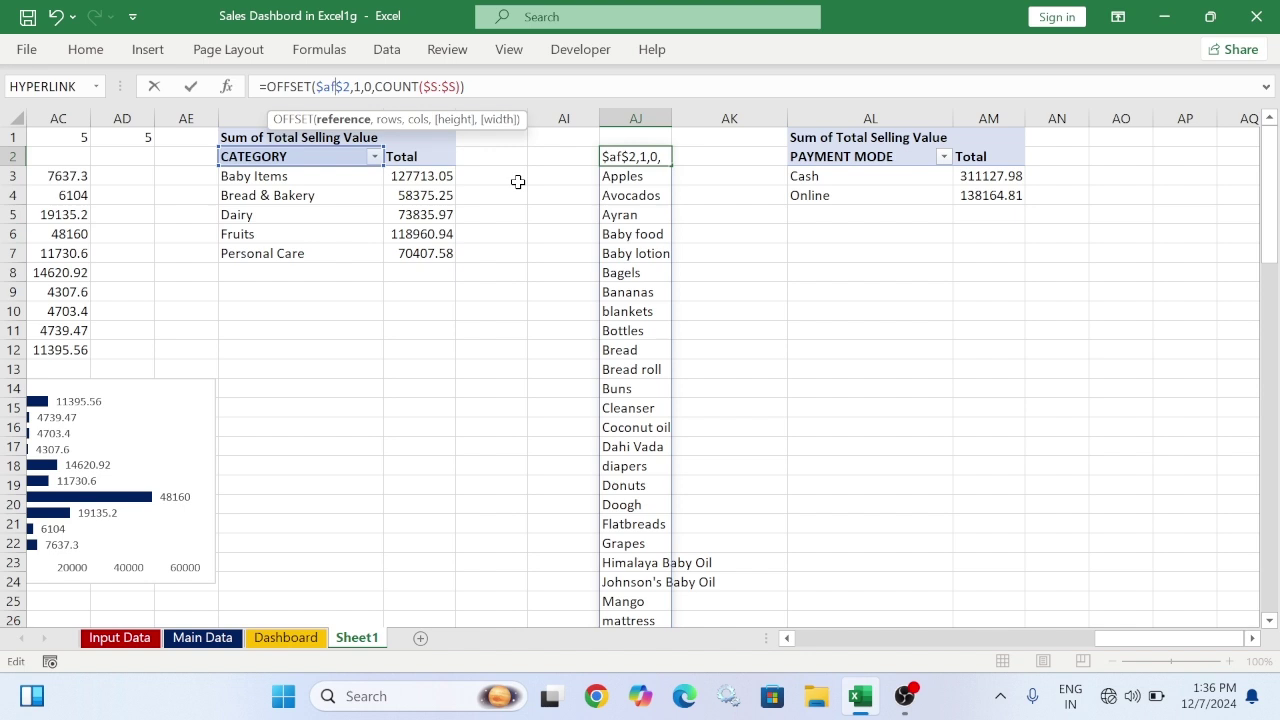
left_click_drag(456, 87, 424, 87)
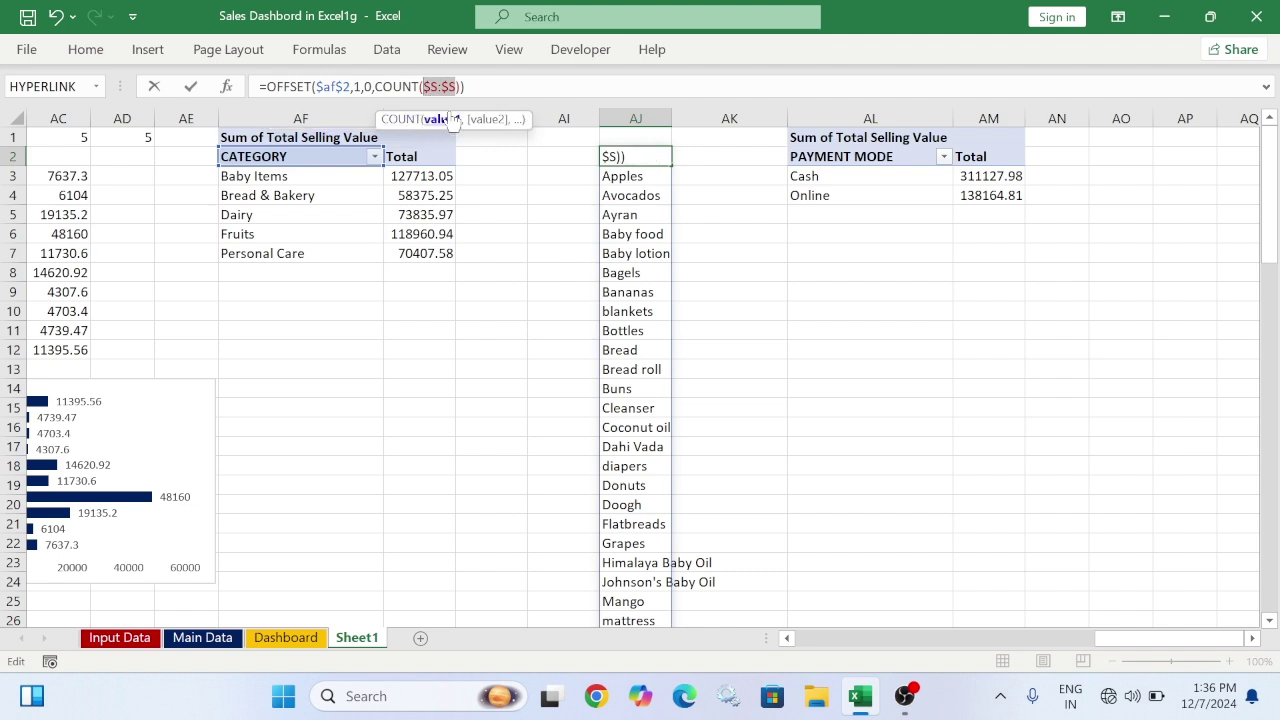
key("BackSpace")
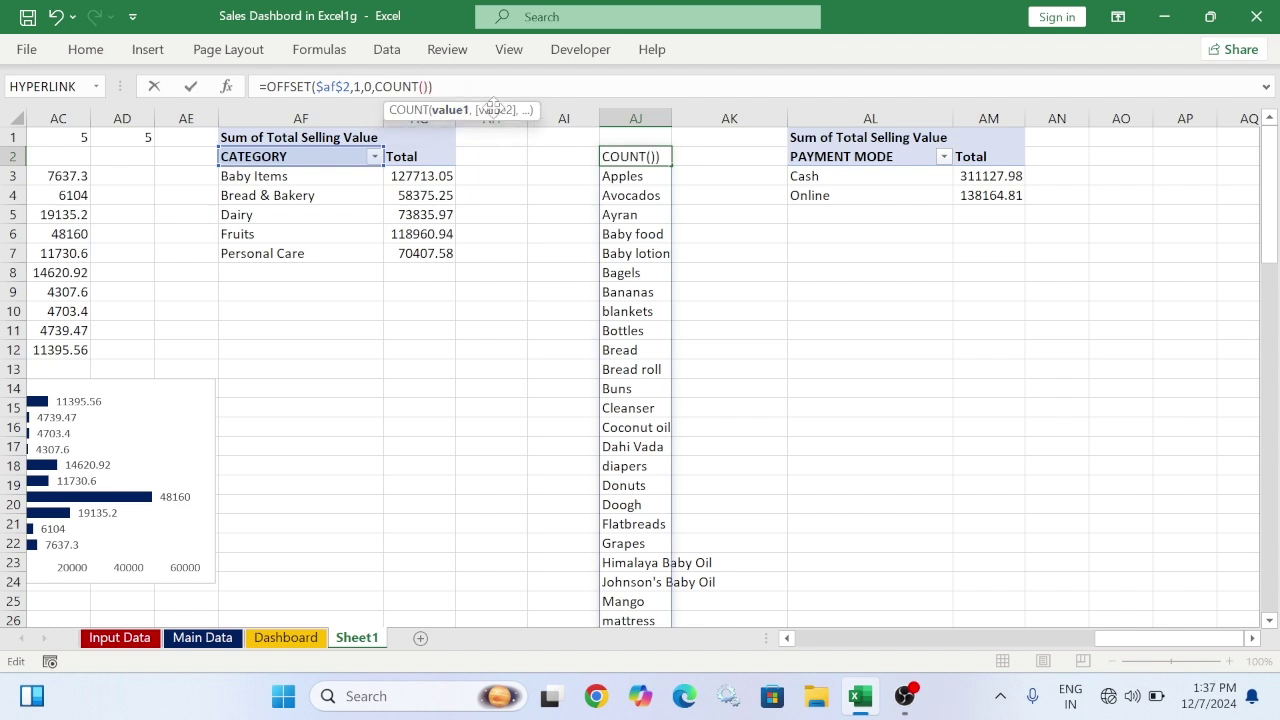
left_click(440, 116)
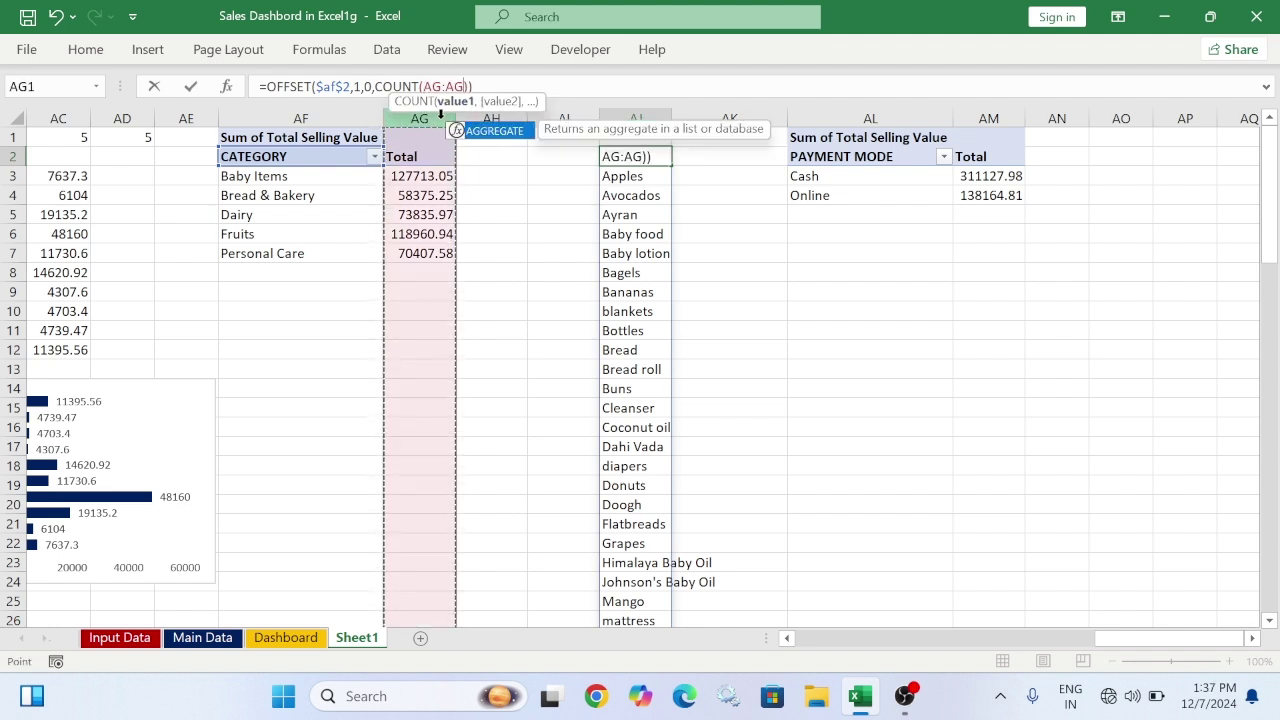
key("F4")
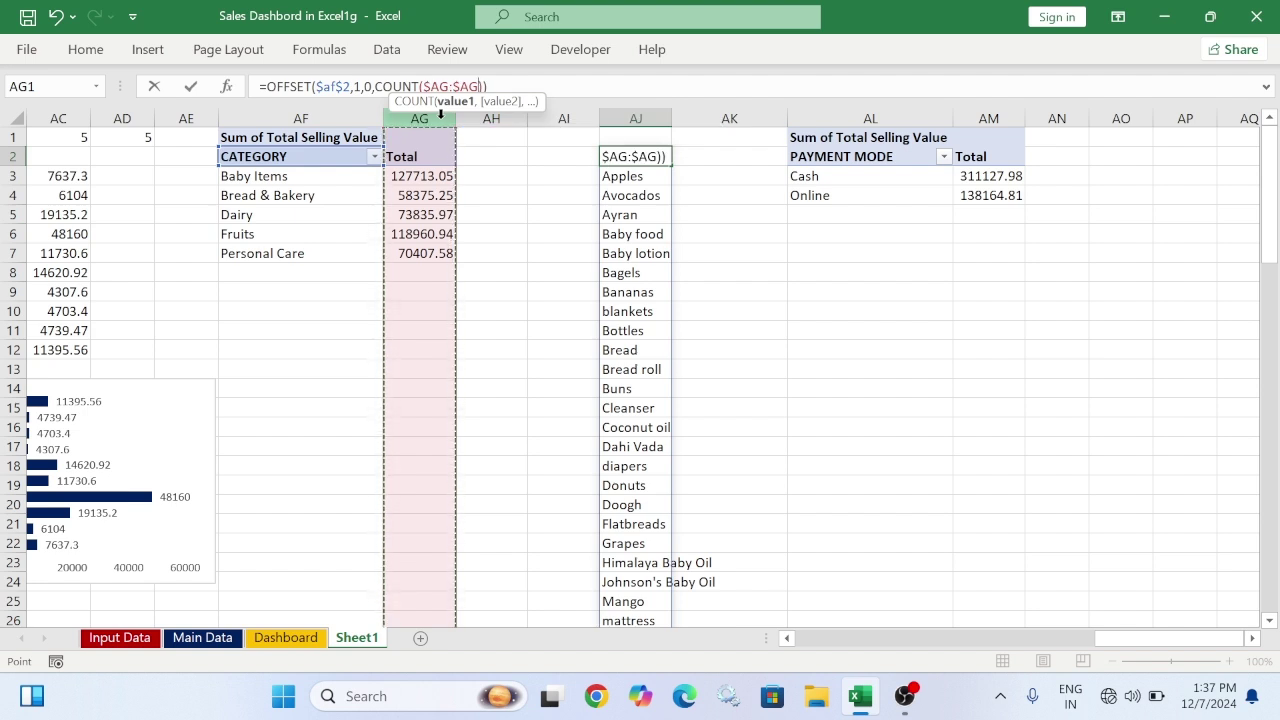
type(")")
key("Return")
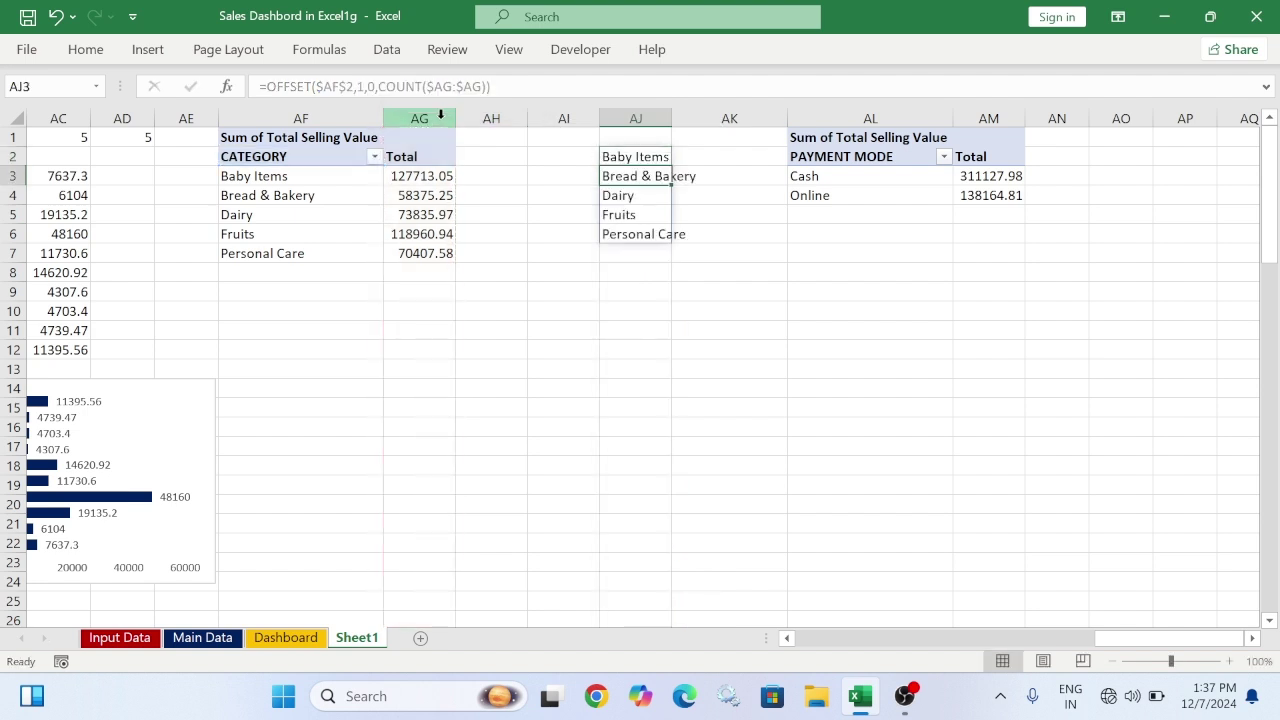
Autofit column AJ to the category names and insert a blank column after it
double_click(671, 118)
right_click(784, 118)
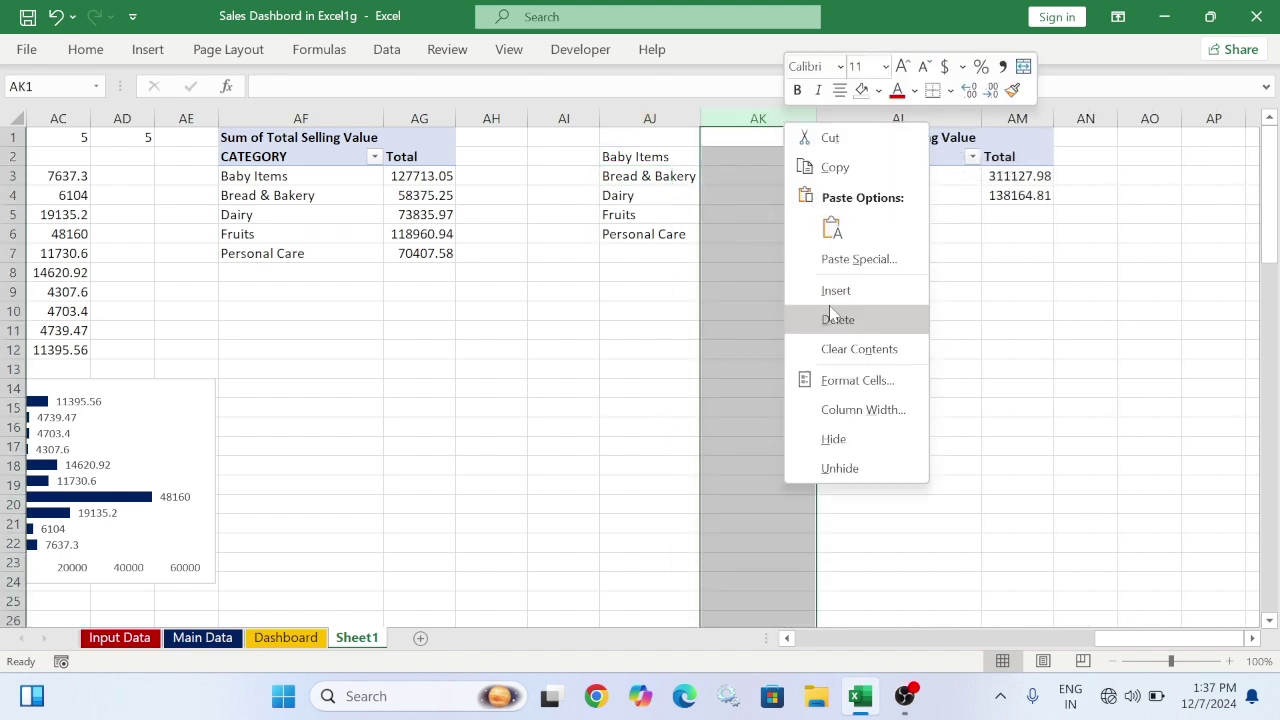
left_click(833, 284)
left_click(744, 160)
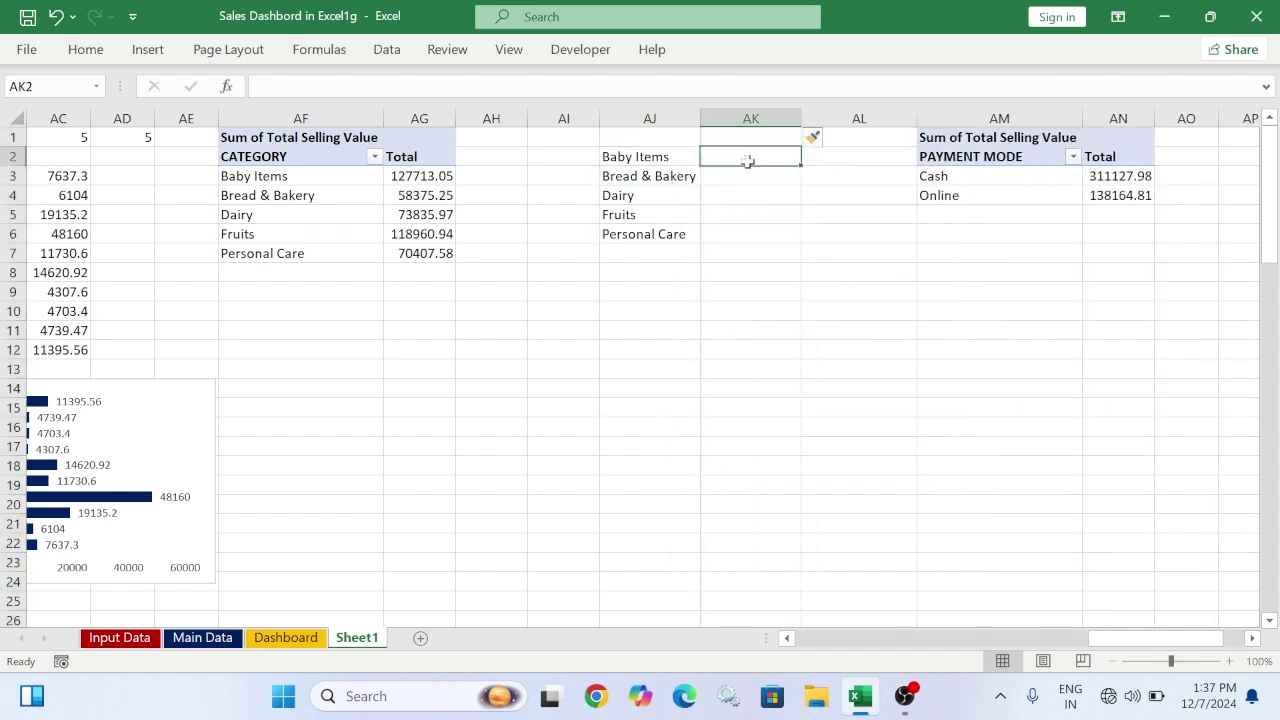
Copy the category OFFSET formula from AJ2 into cell AK2
left_click(664, 156)
left_click_drag(490, 86, 248, 96)
key("ctrl+c")
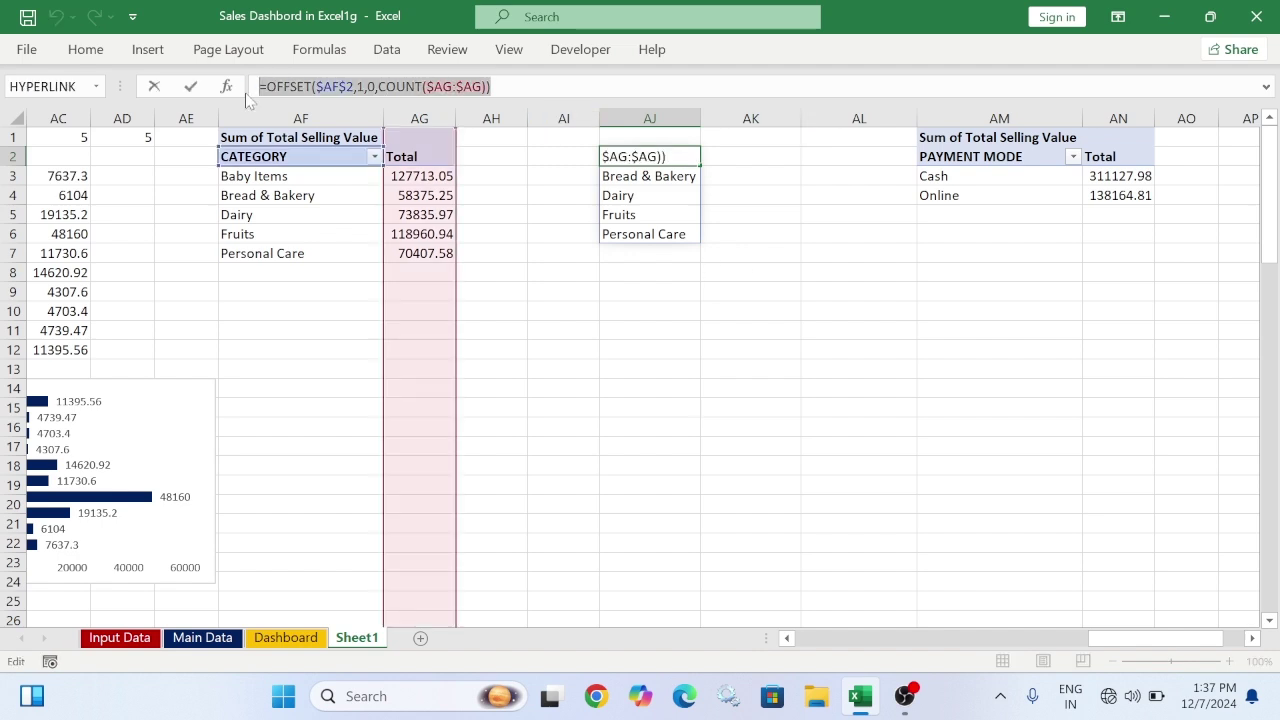
key("Escape")
left_click(716, 152)
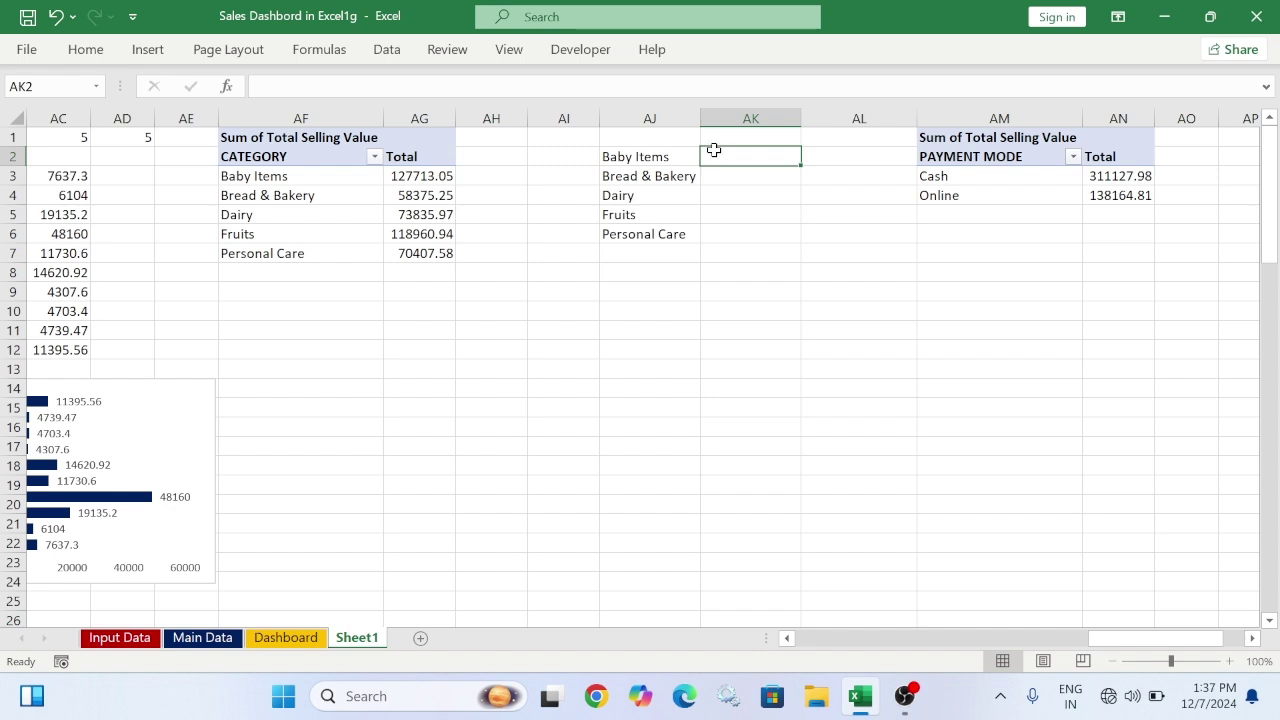
key("ctrl+v")
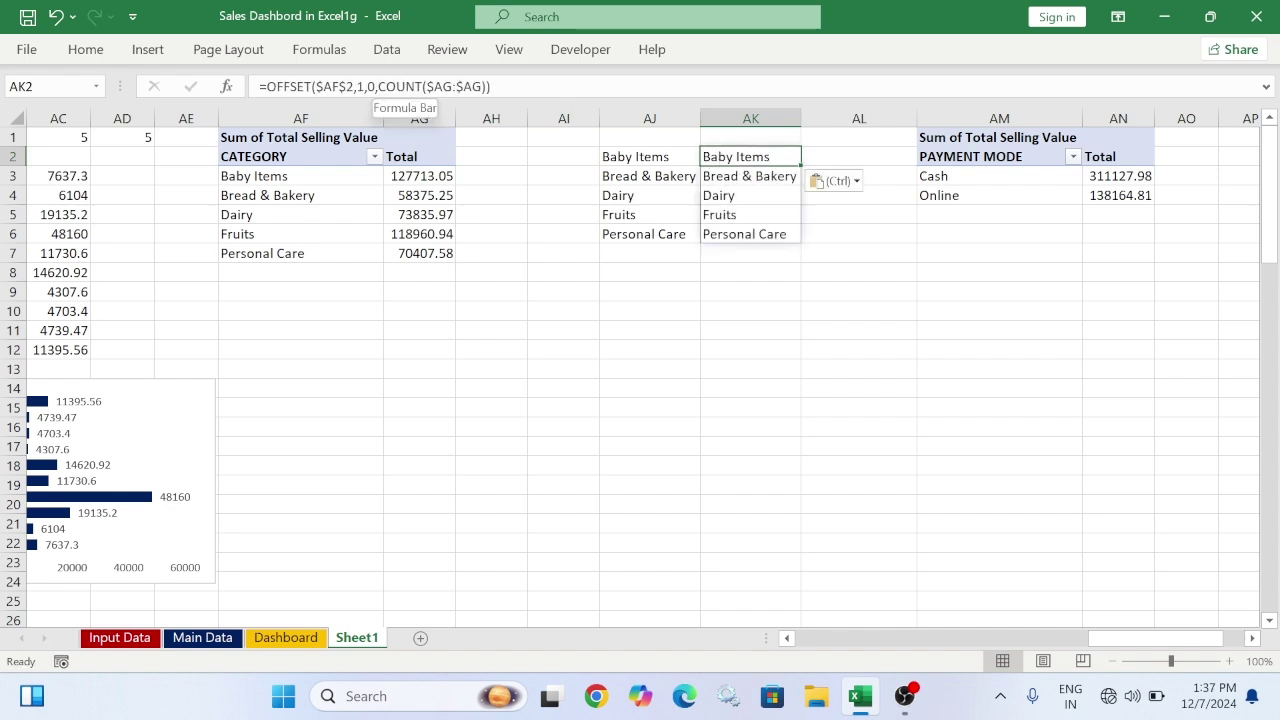
left_click(365, 87)
key("BackSpace")
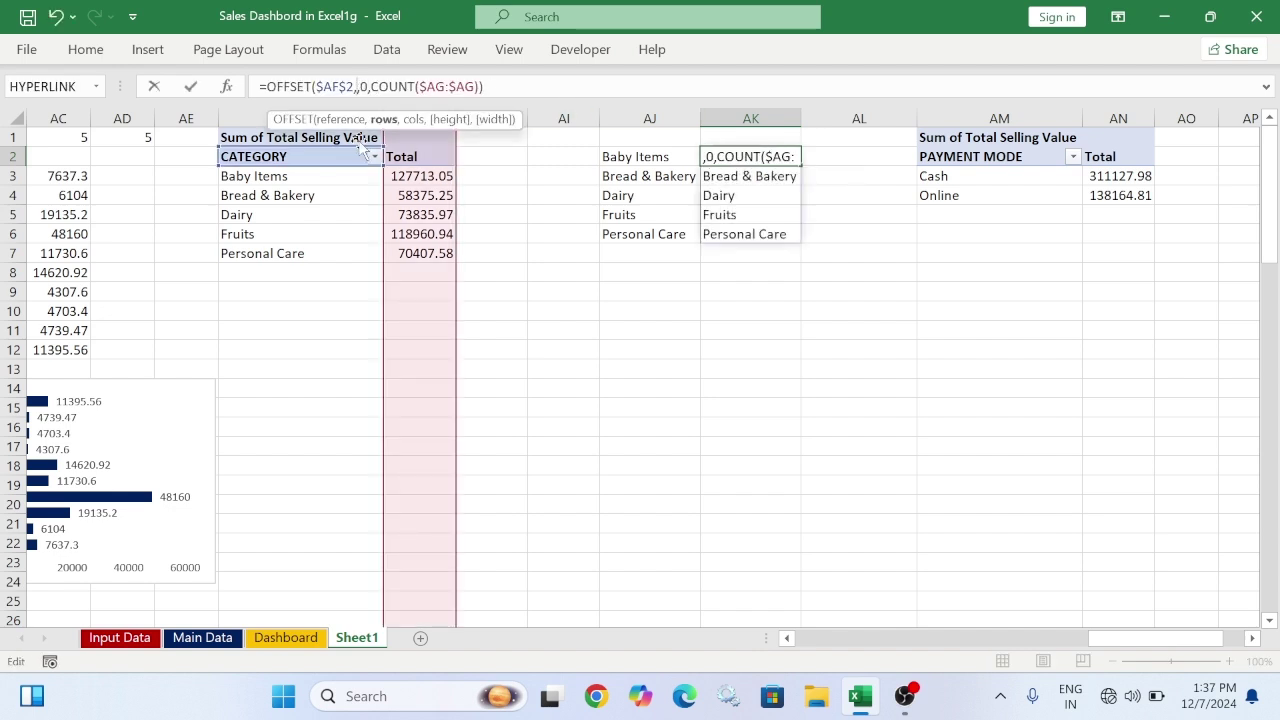
type("2")
key("Return")
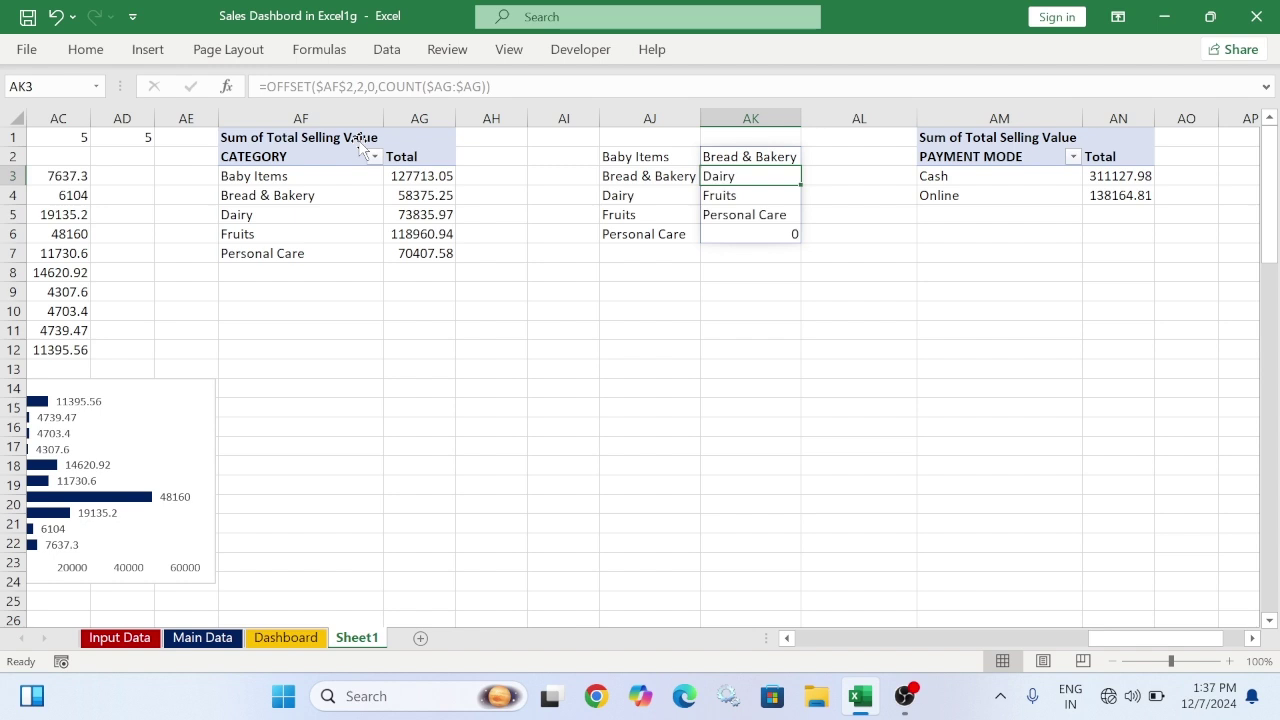
key("ctrl+z")
Set the column offset in AK2 to 1, making the formula =OFFSET($AF$2,1,1,COUNT($AG:$AG))
left_click(390, 88)
left_click(379, 87)
key("BackSpace")
type("1")
key("Return")
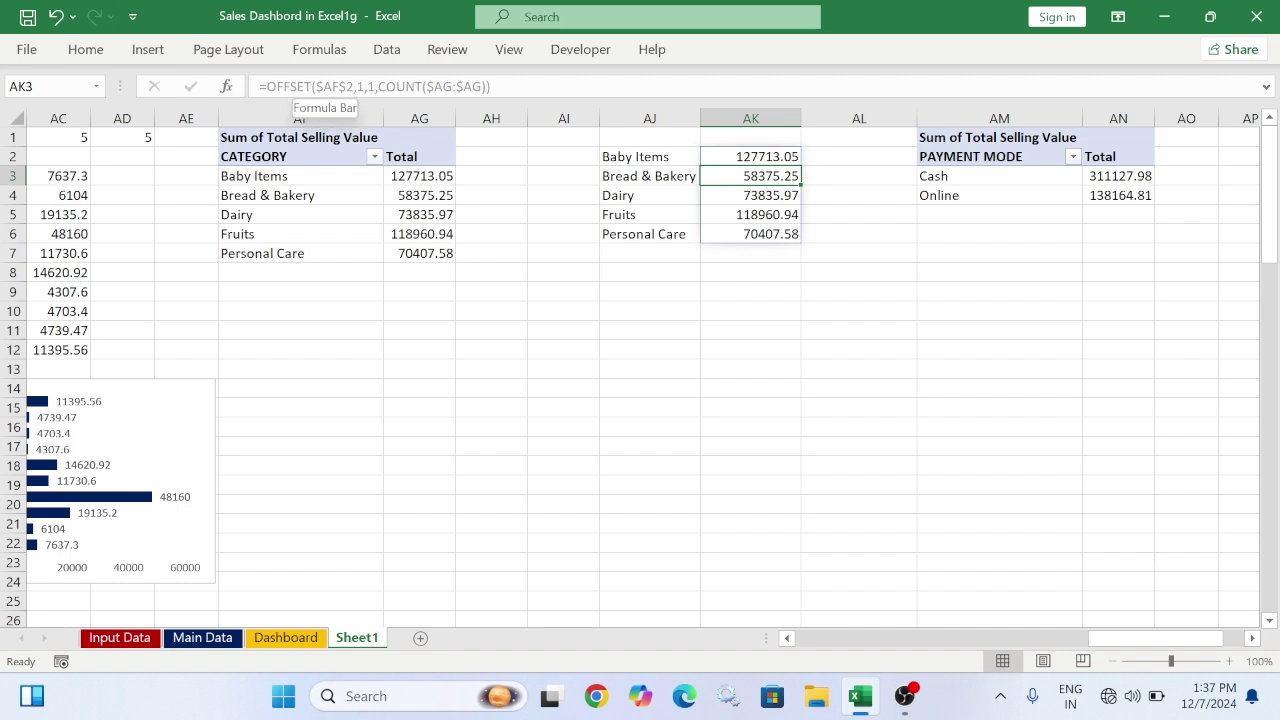
Rank the categories by selling value by entering =RANK(AK2#,AK2#) in cell AI2
left_click(564, 156)
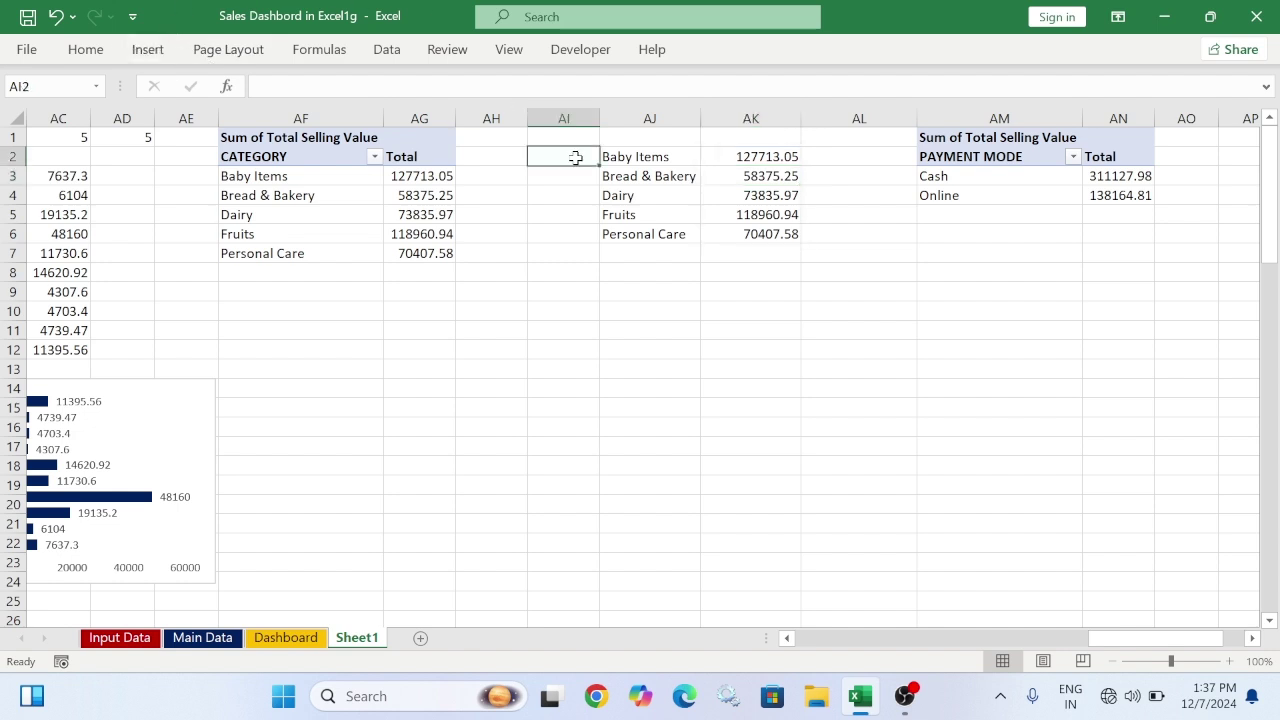
type("=rank")
key("Down")
key("Tab")
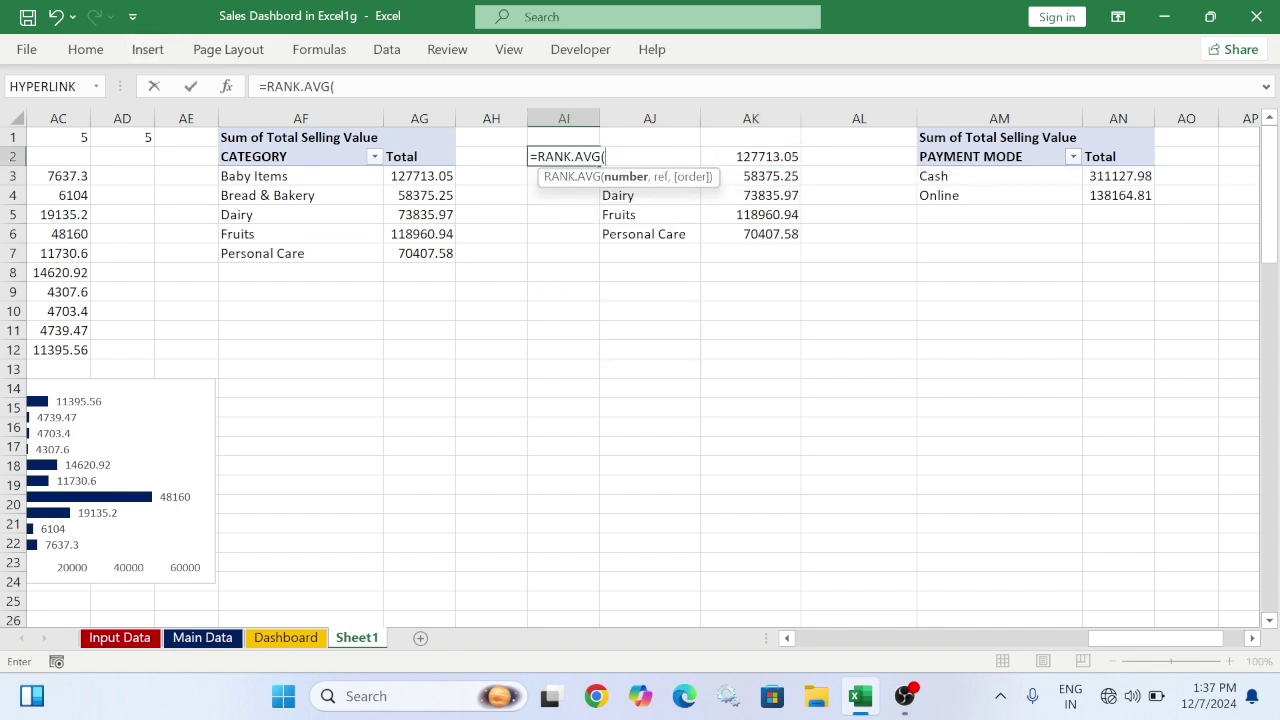
key("BackSpace")
key("BackSpace")
key("BackSpace")
key("BackSpace")
key("BackSpace")
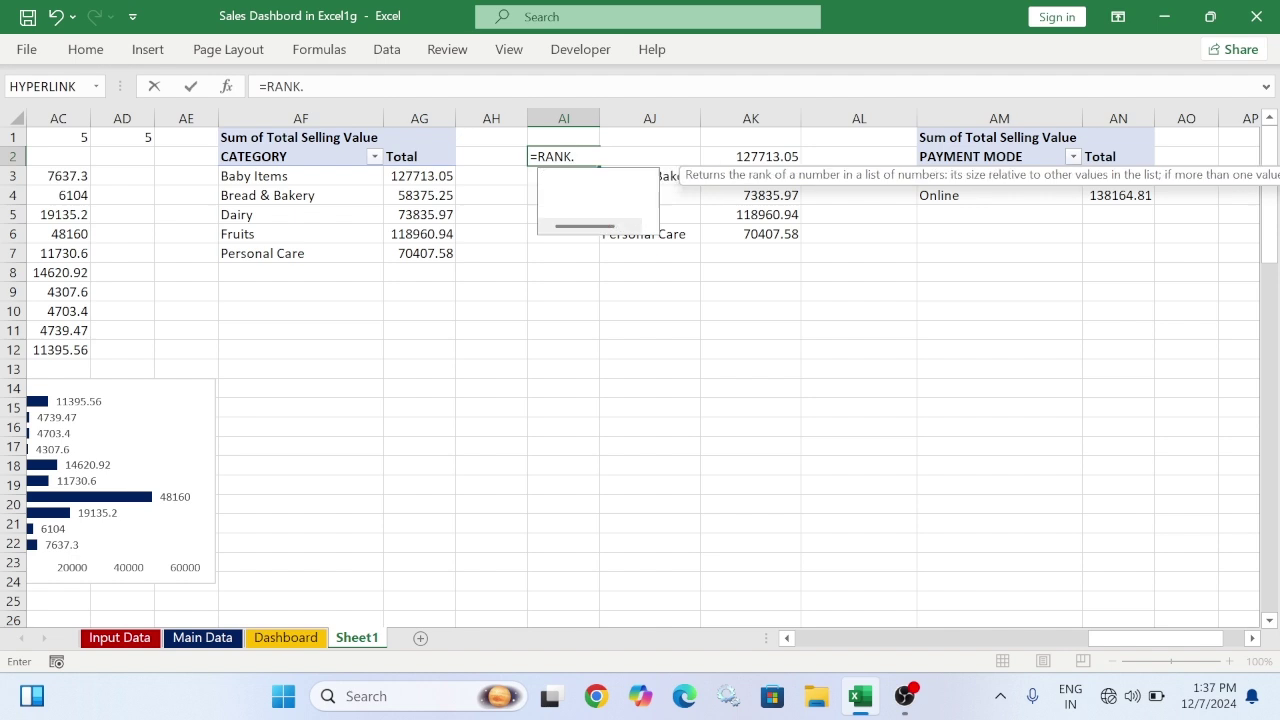
key("Down")
key("Down")
key("Tab")
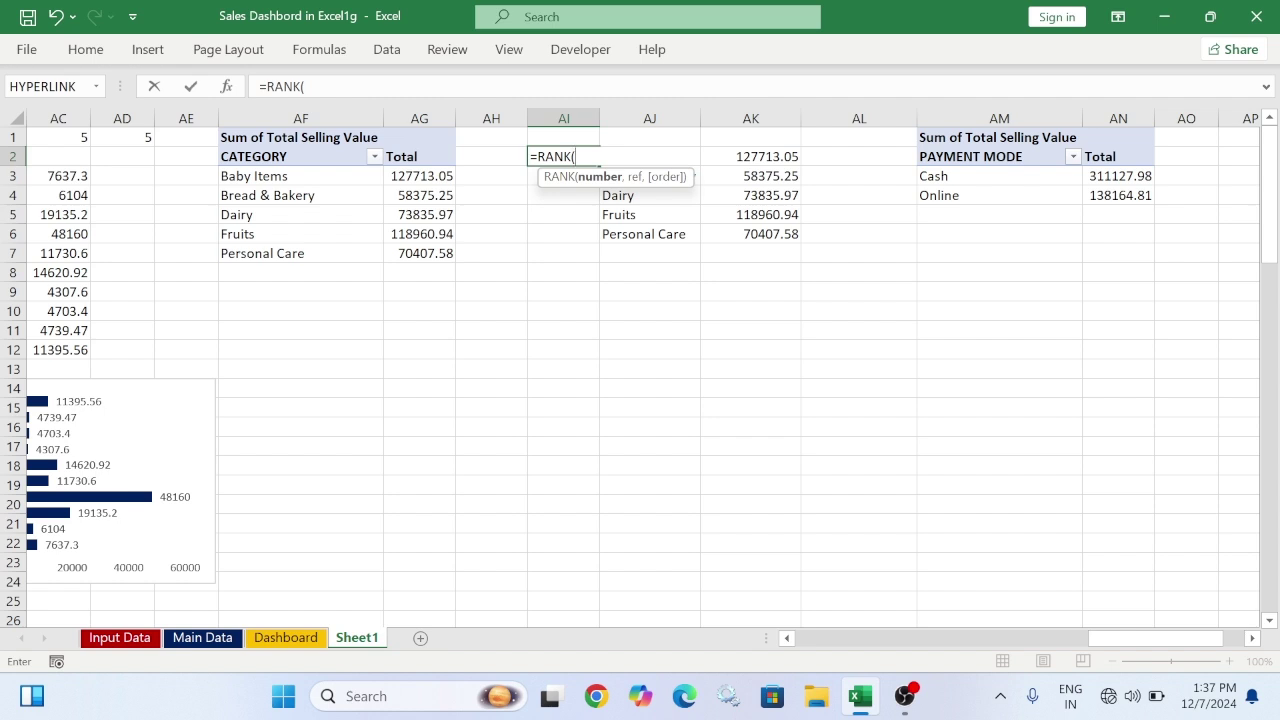
left_click(766, 156)
type("#")
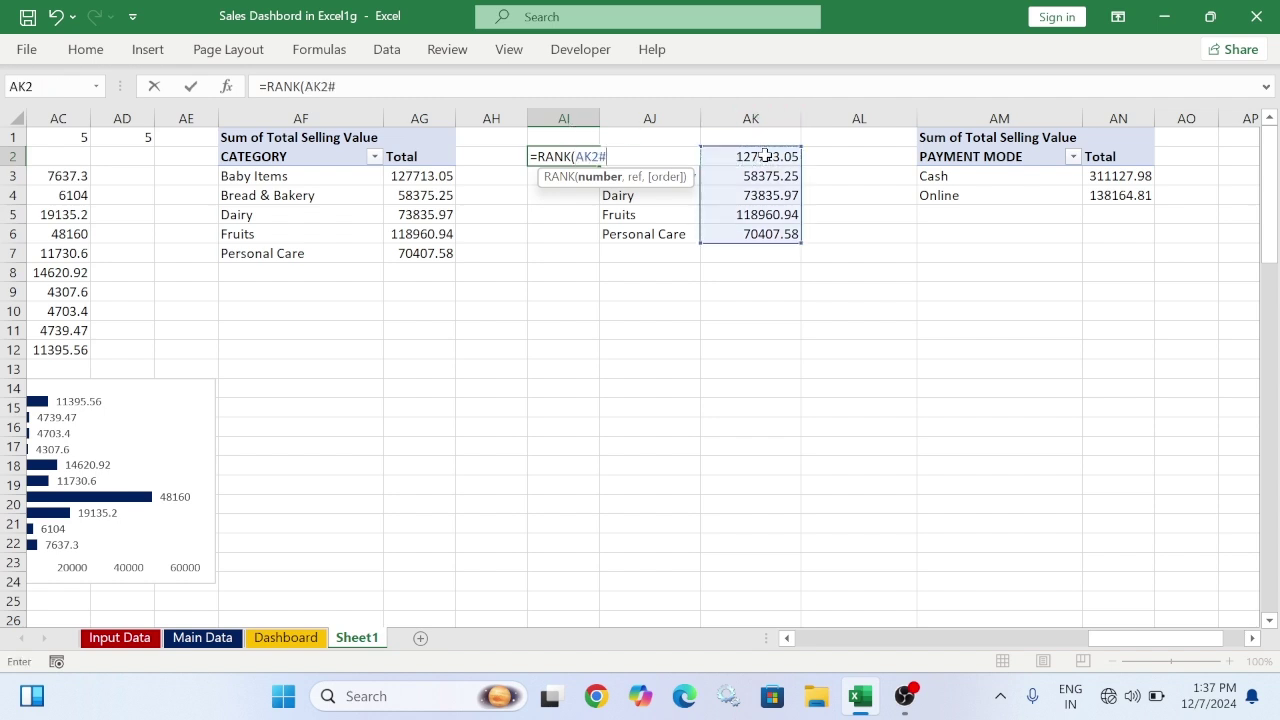
type(",")
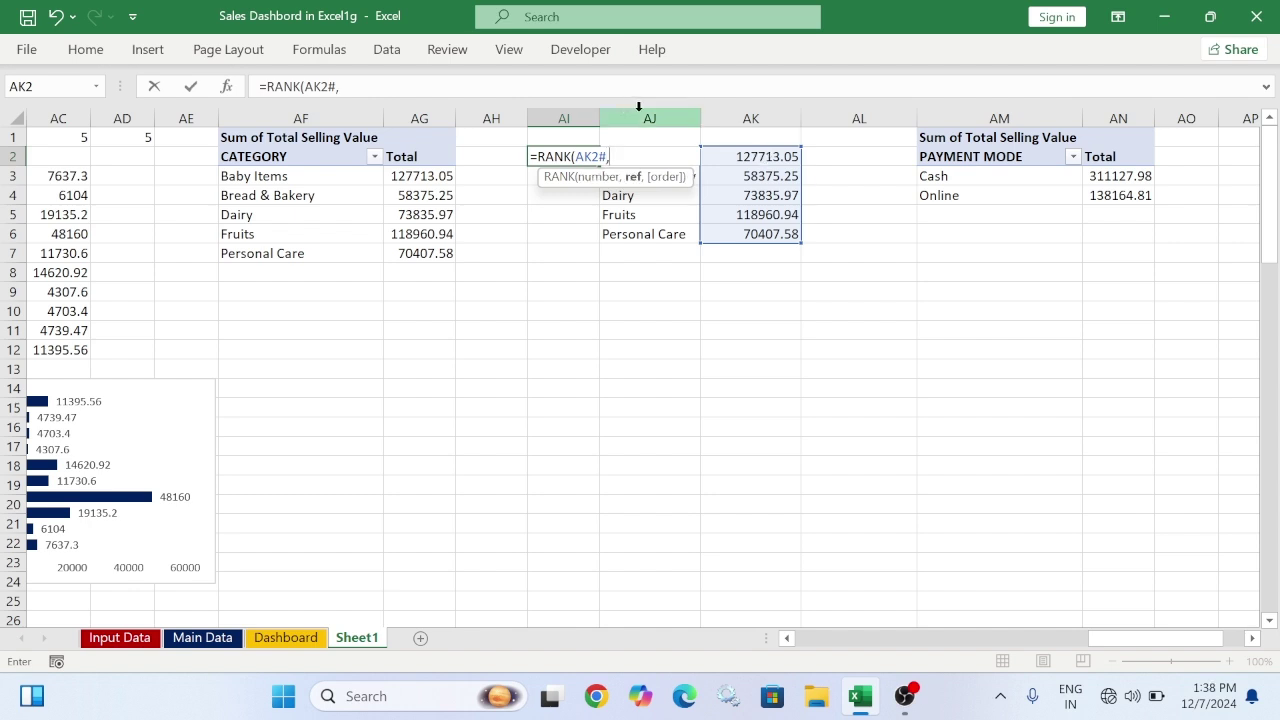
left_click(749, 155)
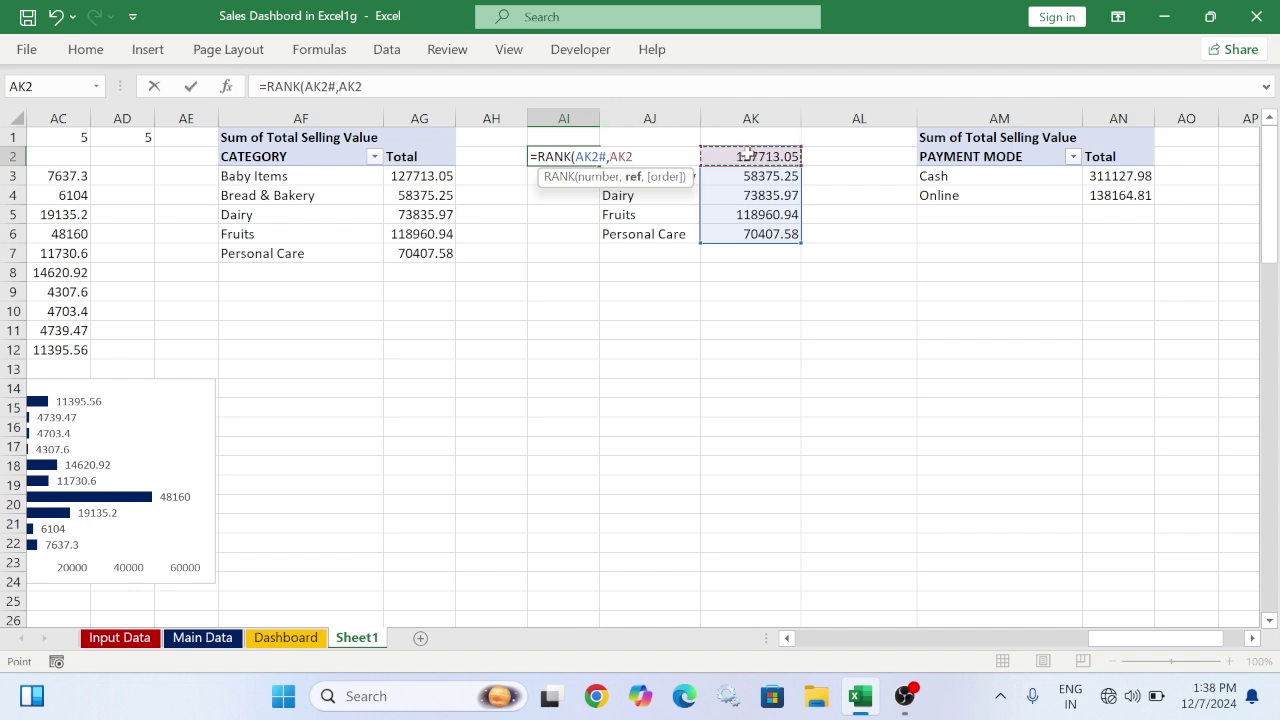
type("#")
key("Return")
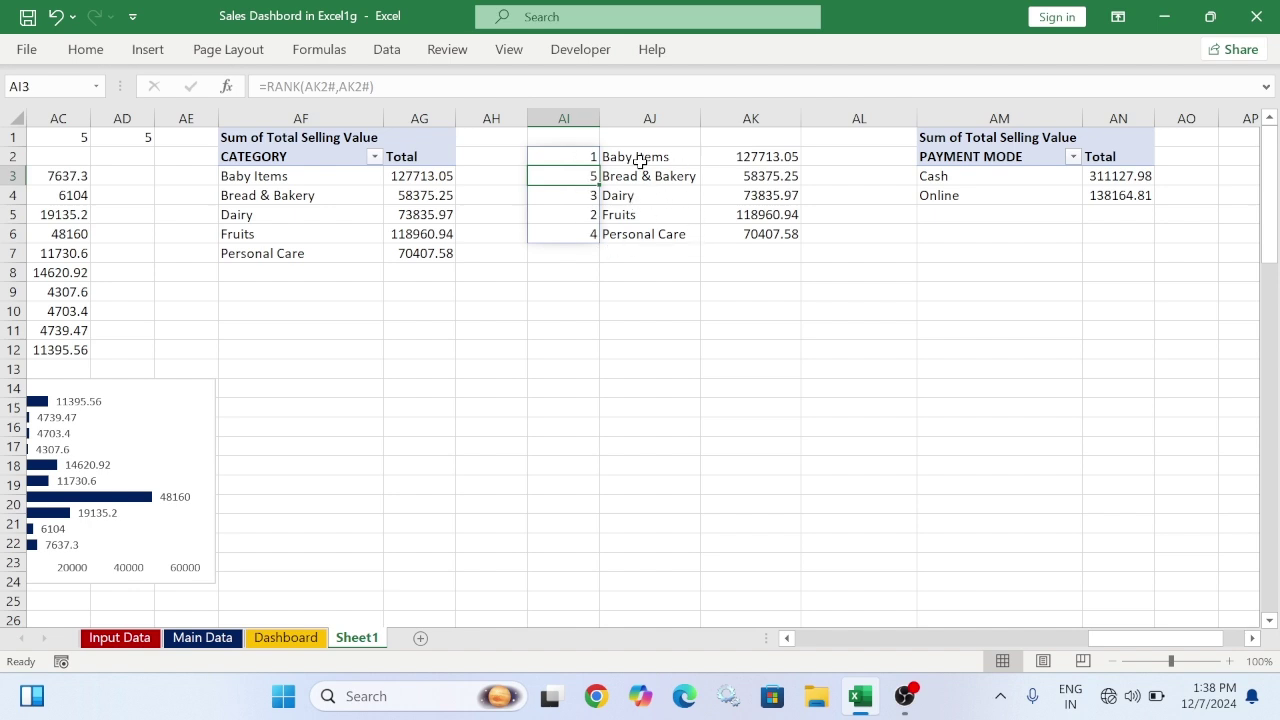
Insert a Treemap chart from the category names and totals in AJ2:AK6
left_click_drag(622, 157, 740, 234)
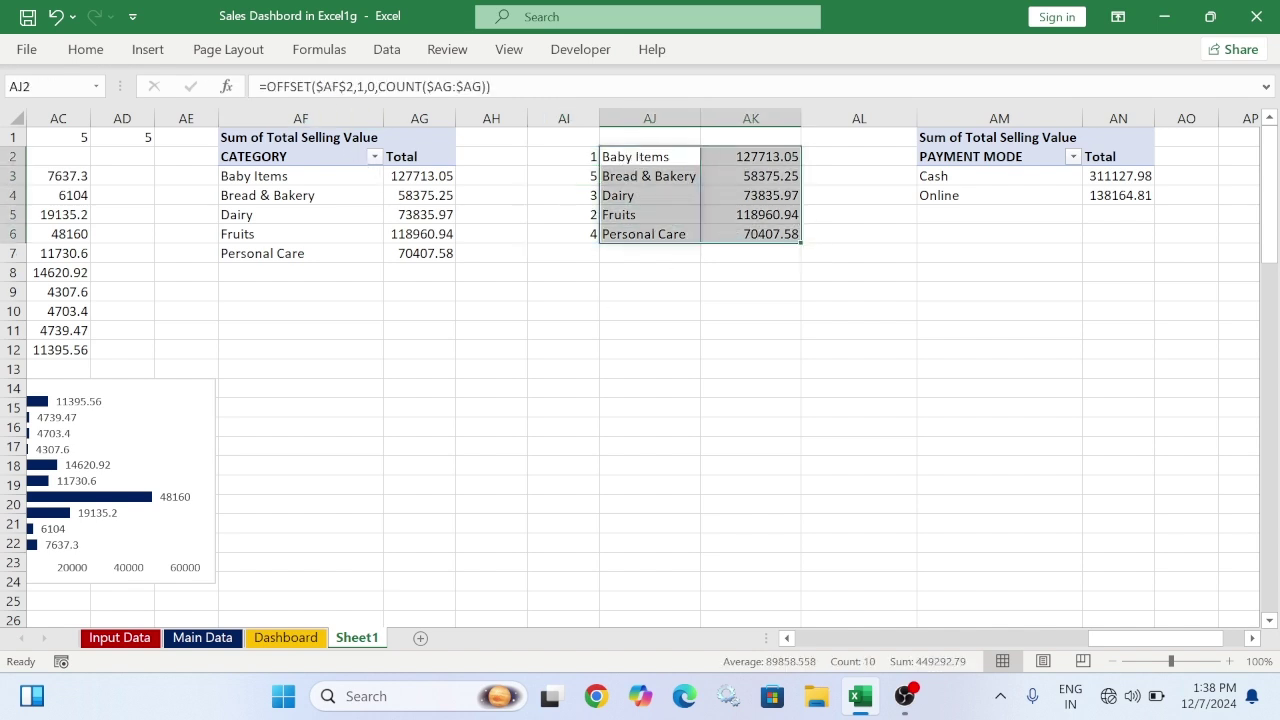
left_click(148, 49)
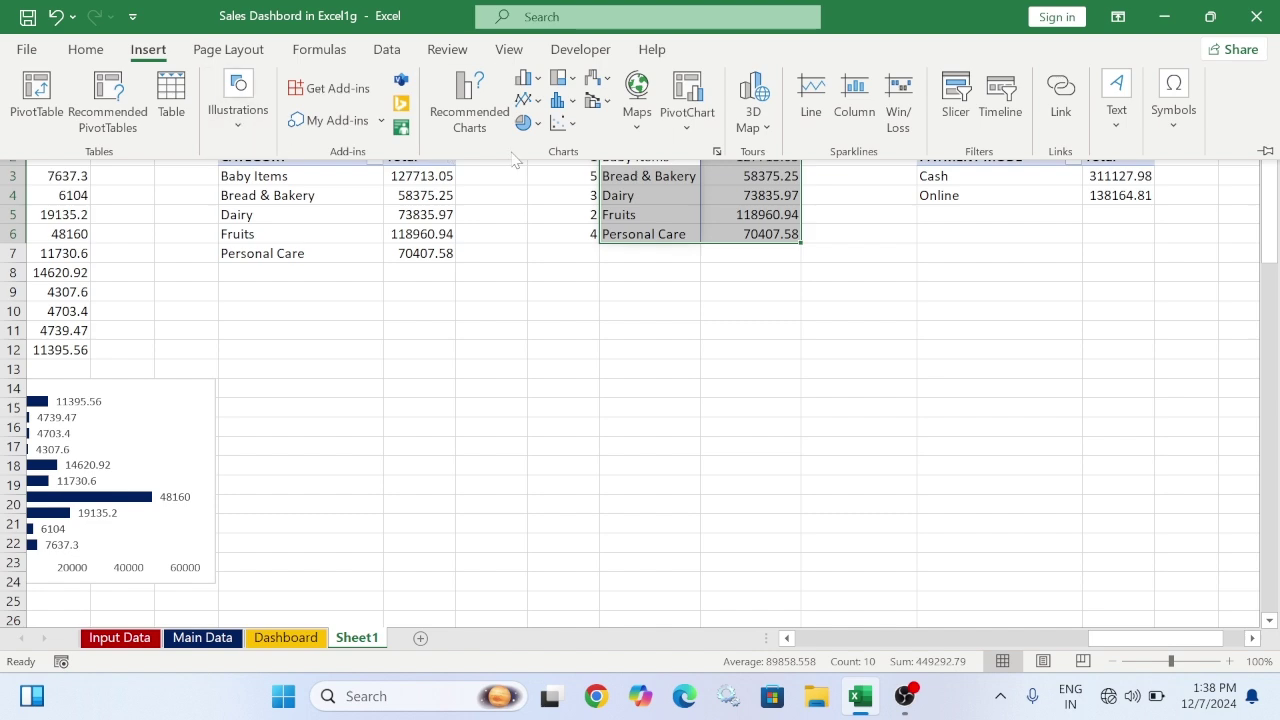
left_click(716, 151)
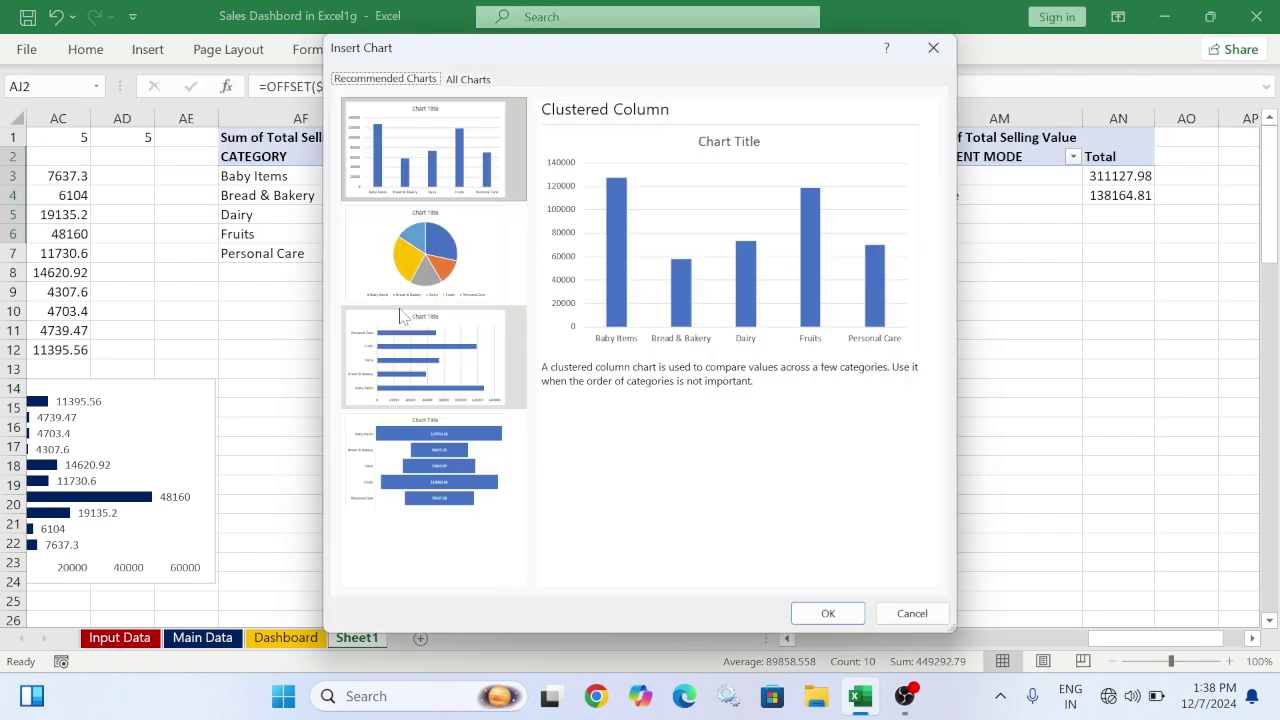
left_click(468, 80)
left_click(396, 397)
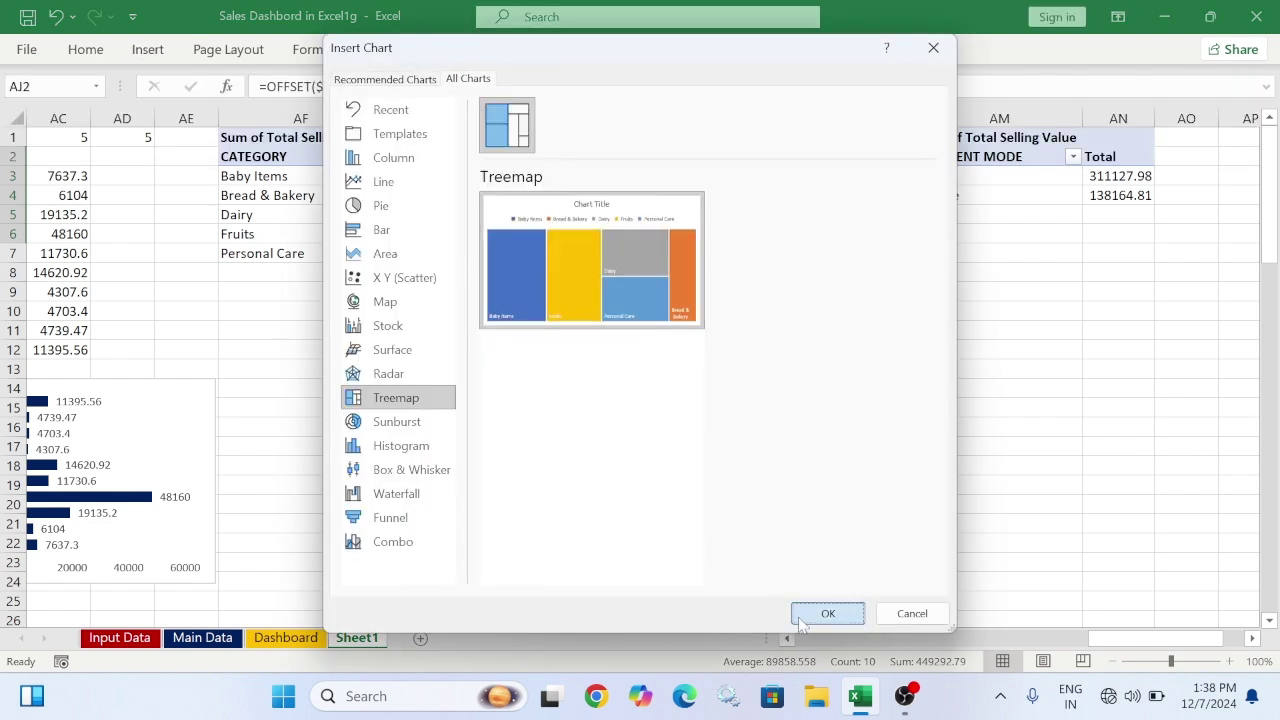
left_click(826, 613)
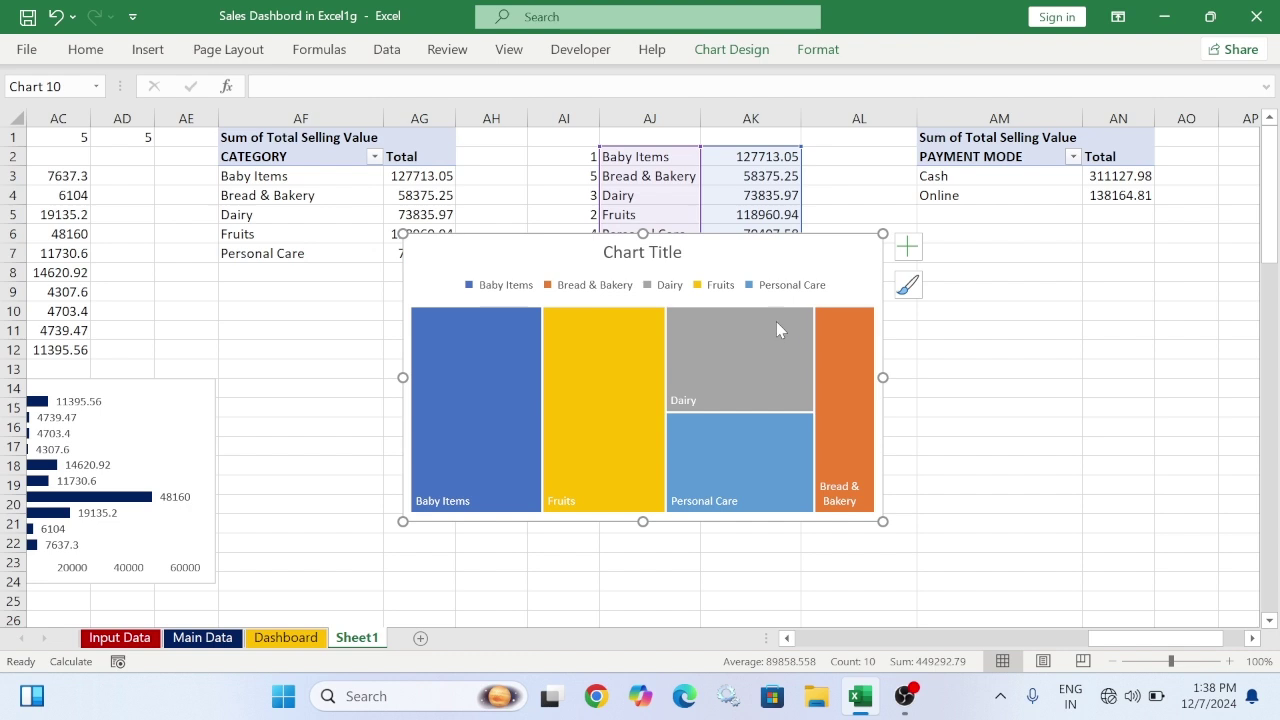
Remove the chart title and the legend from the category treemap, keeping its data labels
left_click(907, 246)
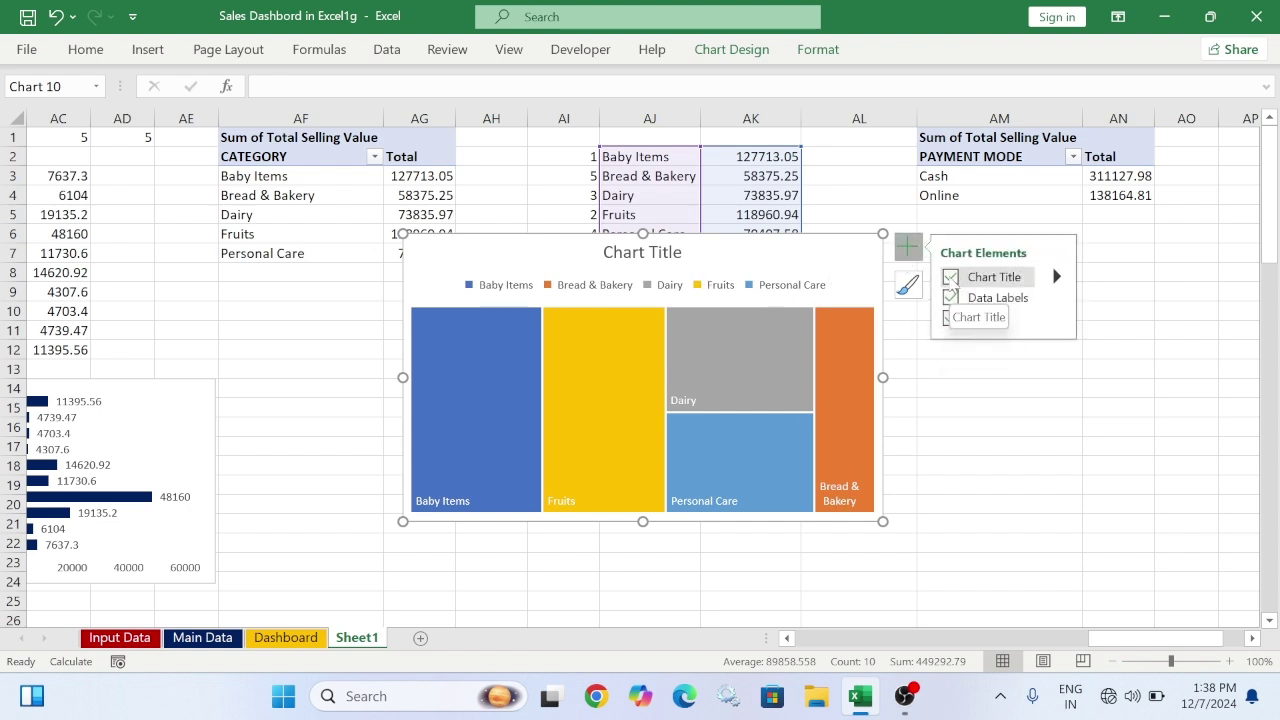
left_click(951, 277)
left_click(951, 298)
left_click(951, 298)
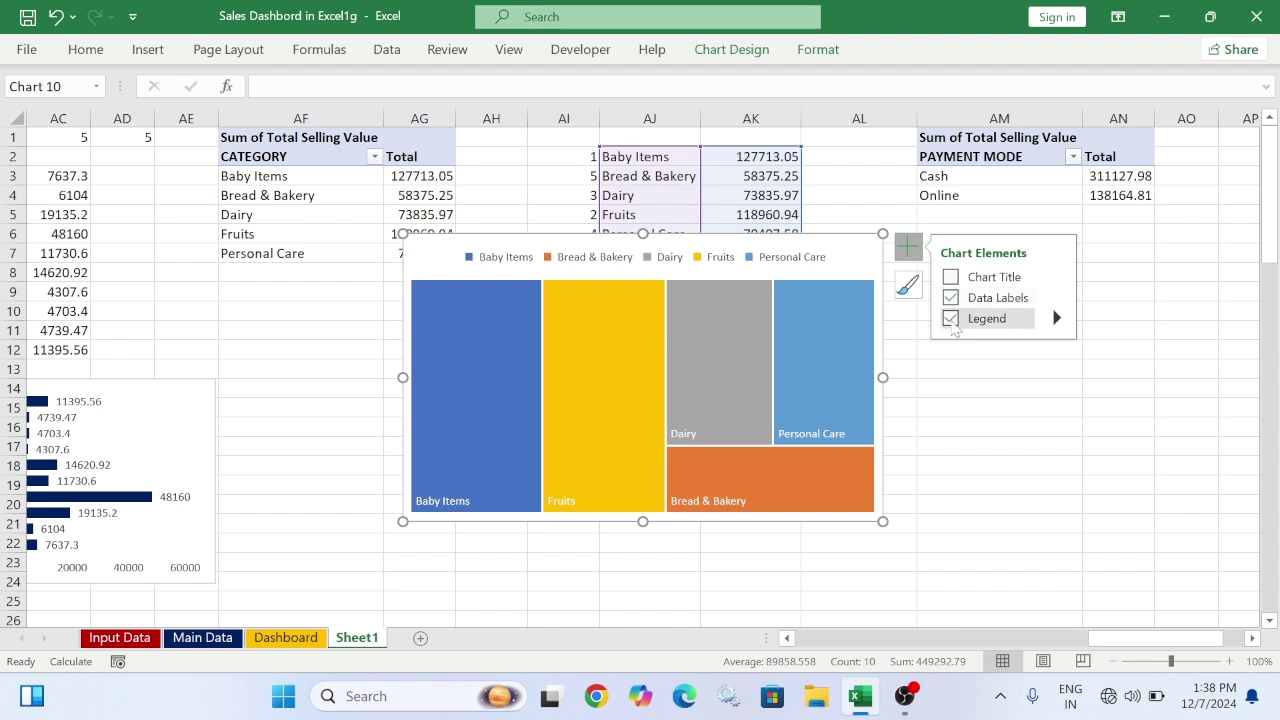
left_click(951, 318)
right_click(830, 428)
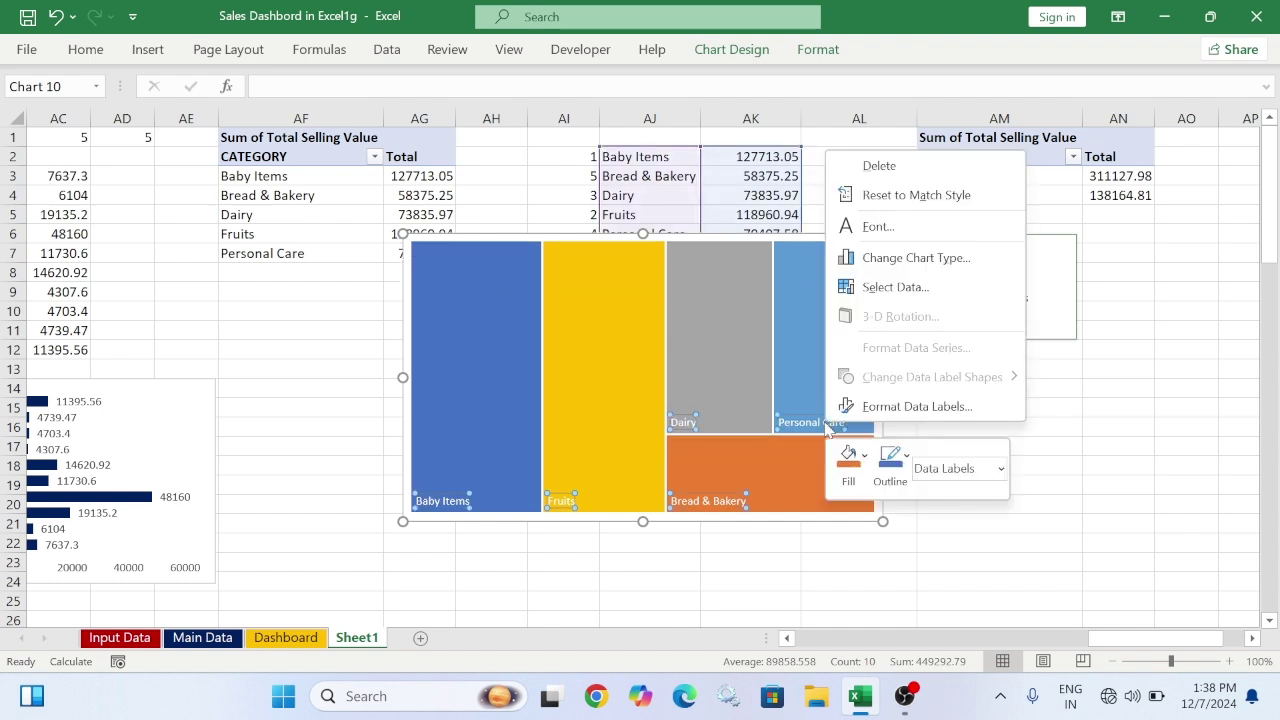
left_click(717, 388)
Shrink the treemap and place it just below the category table, around columns AI to AL
left_click_drag(883, 521, 709, 490)
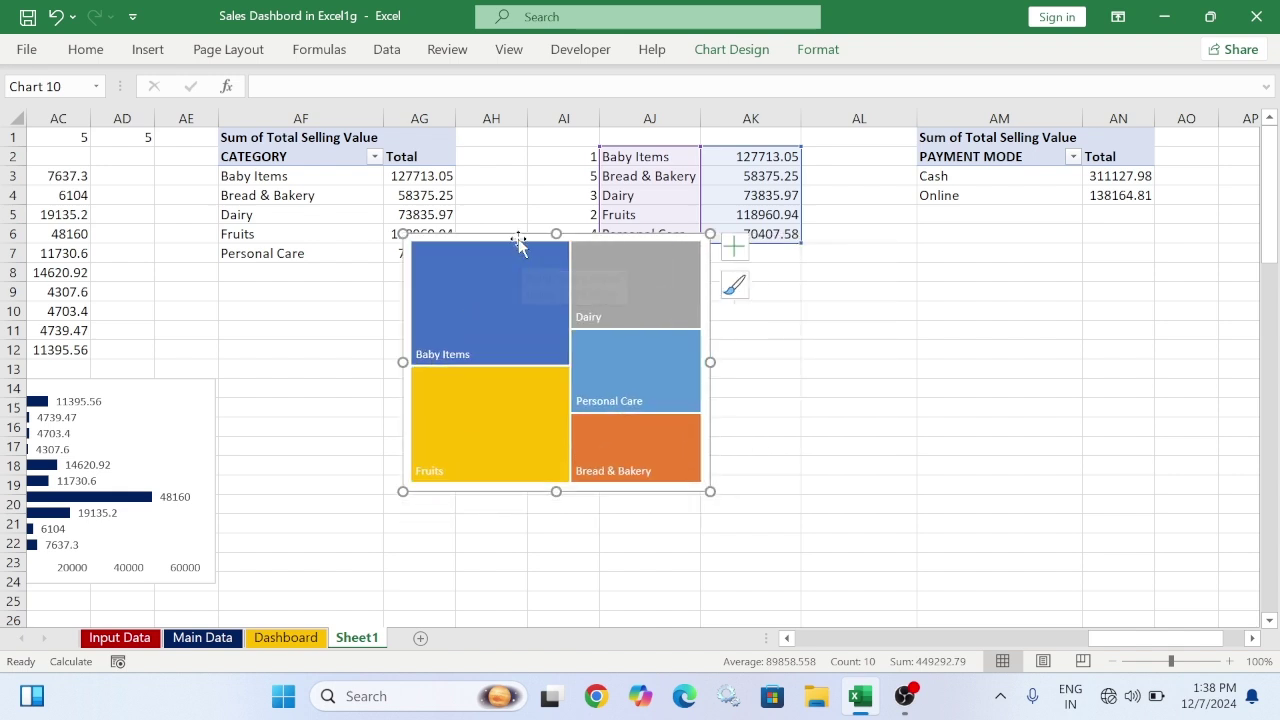
left_click_drag(522, 245, 660, 309)
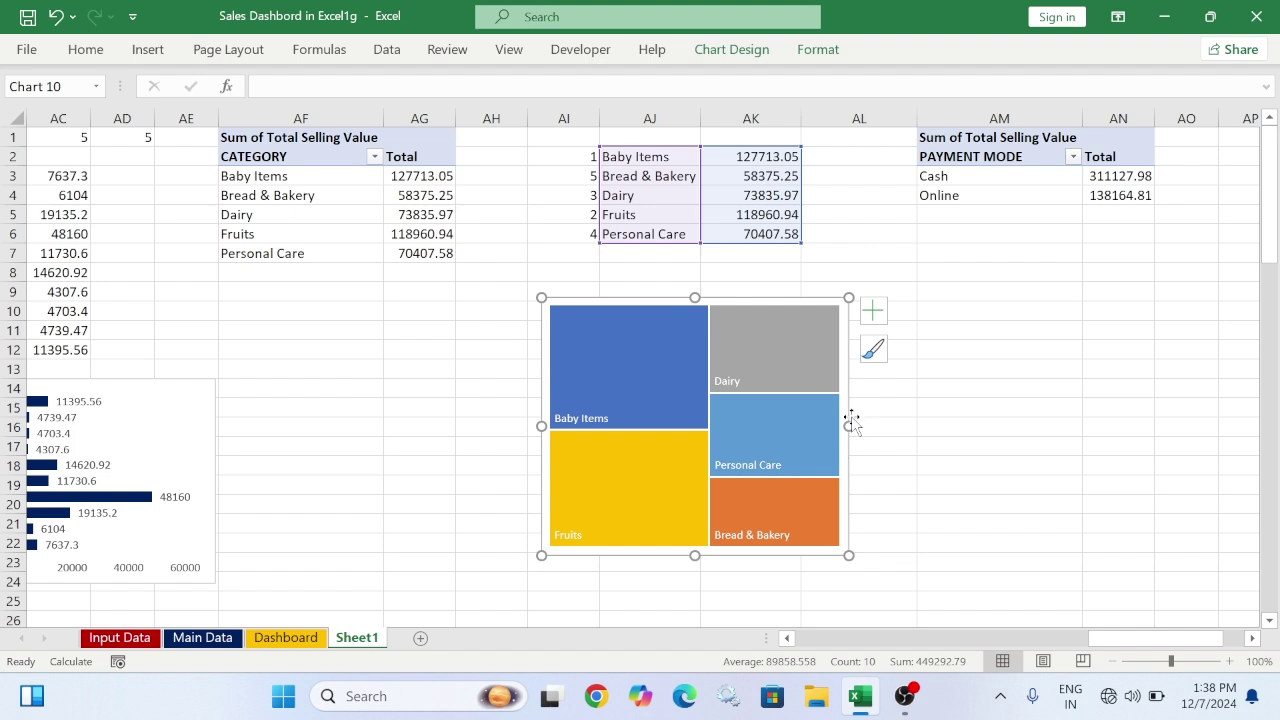
left_click_drag(851, 425, 816, 425)
Show values alongside the category names in the treemap's data labels, using (New Line) as the separator
left_click(713, 383)
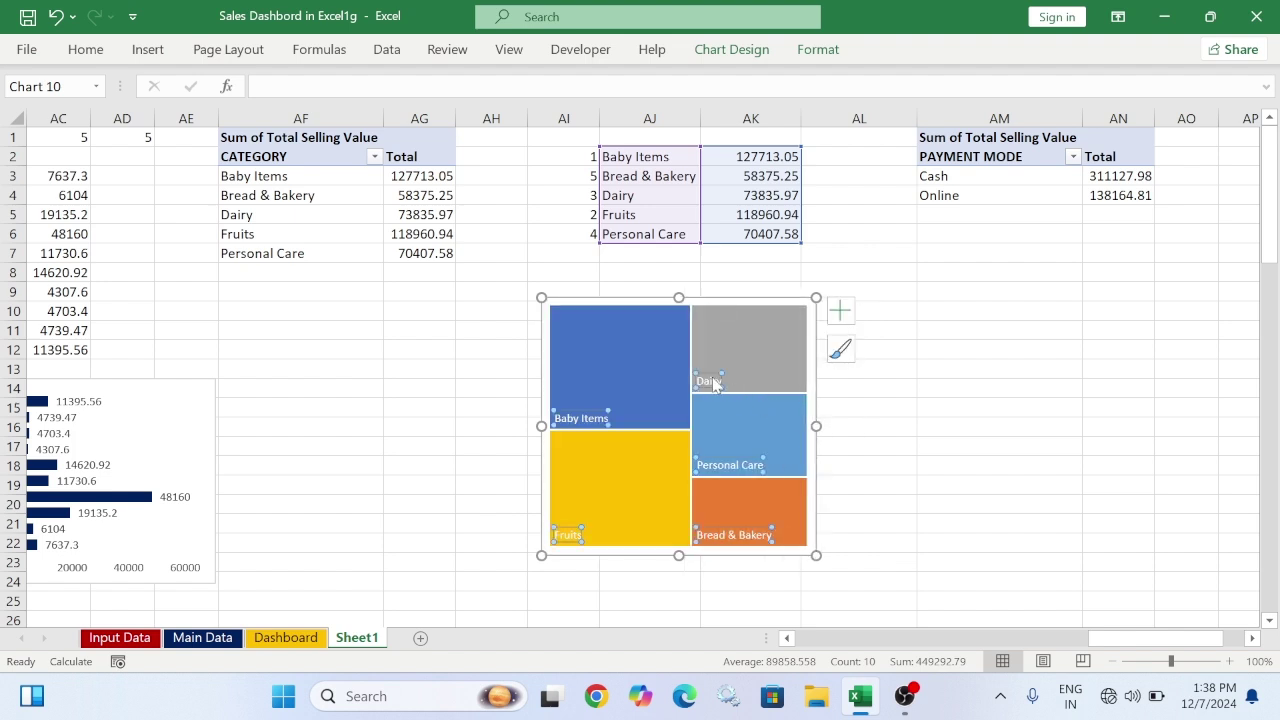
right_click(713, 383)
left_click(793, 633)
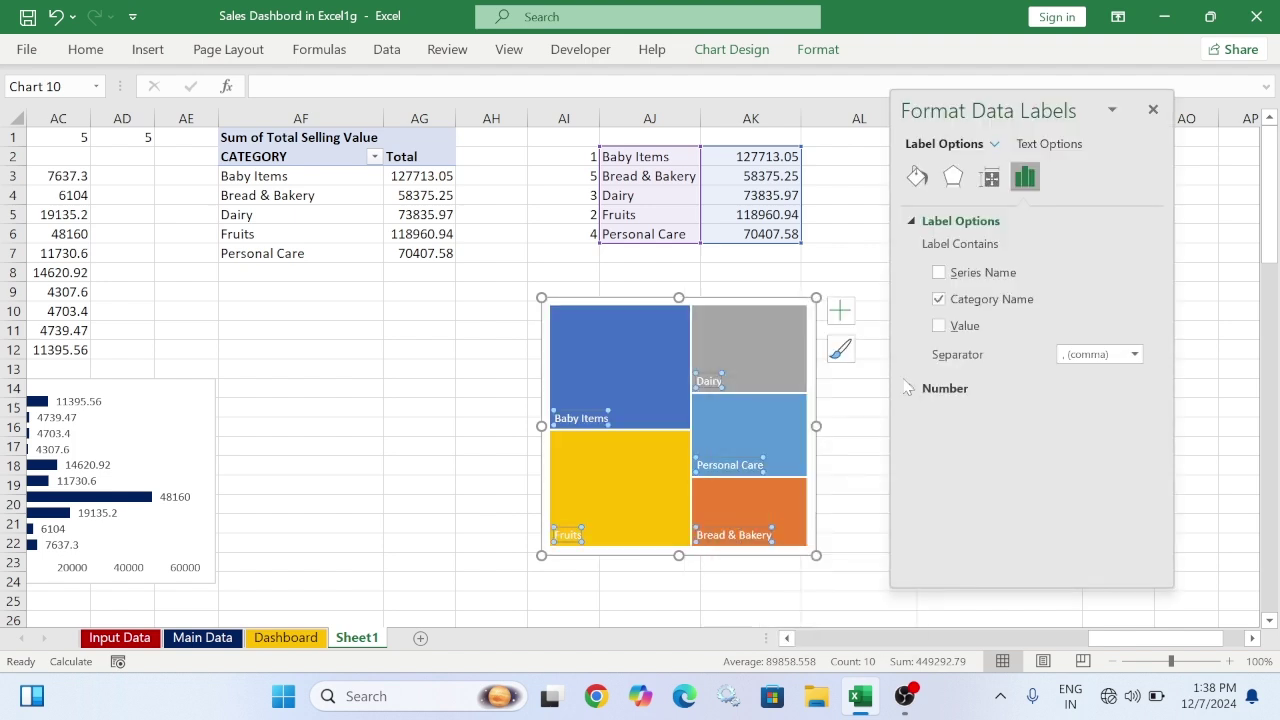
left_click(938, 326)
left_click(1134, 354)
left_click(1123, 438)
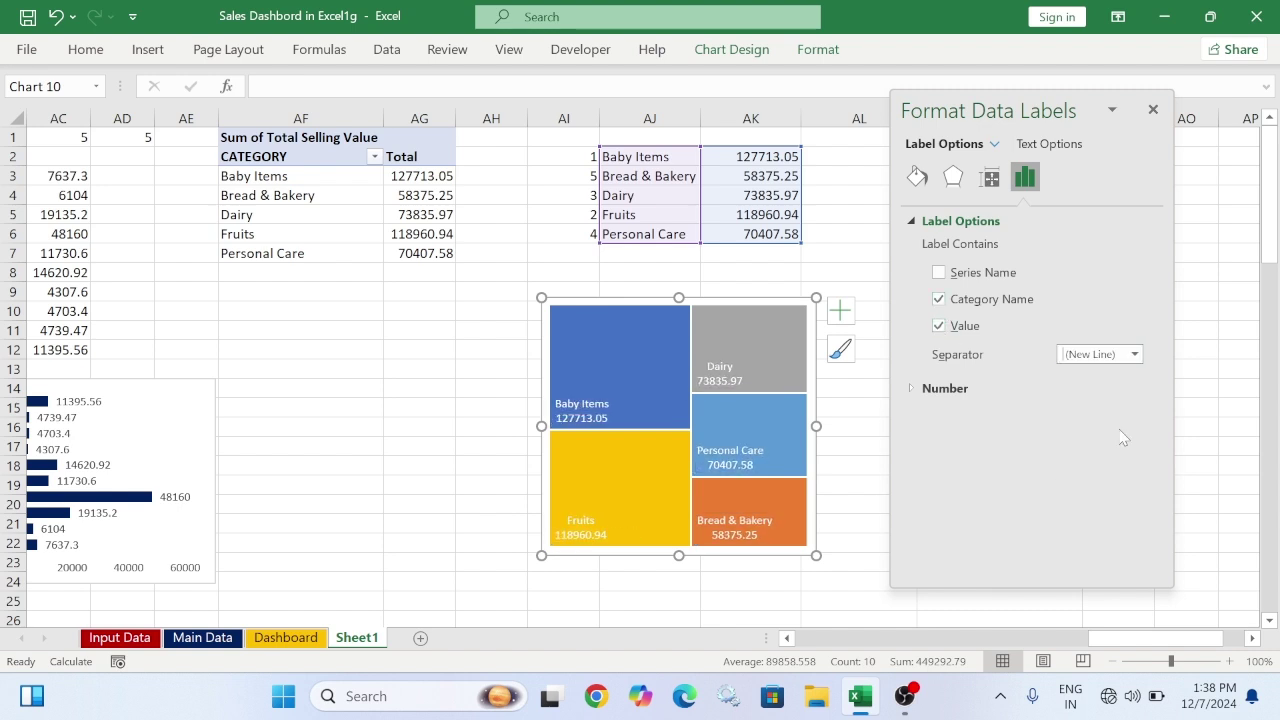
Reduce the treemap's width and height slightly to make it more compact
left_click_drag(816, 555, 782, 551)
left_click(834, 503)
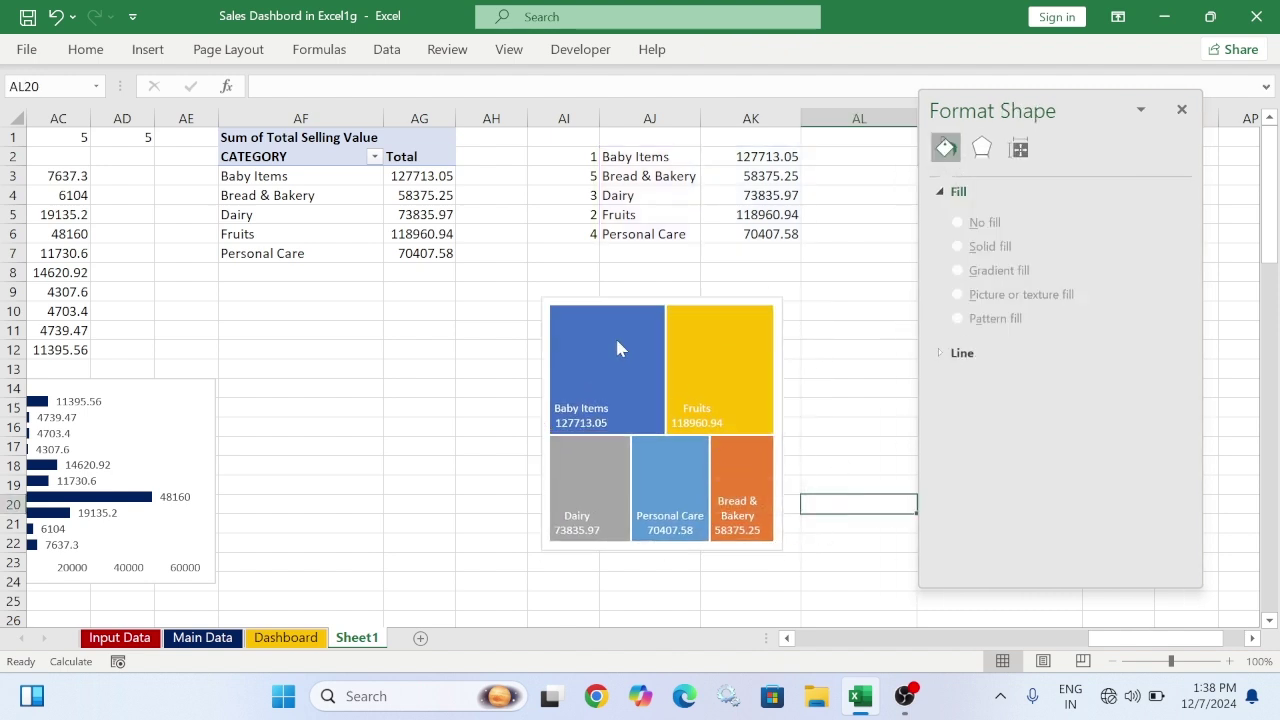
mouse_move(615, 338)
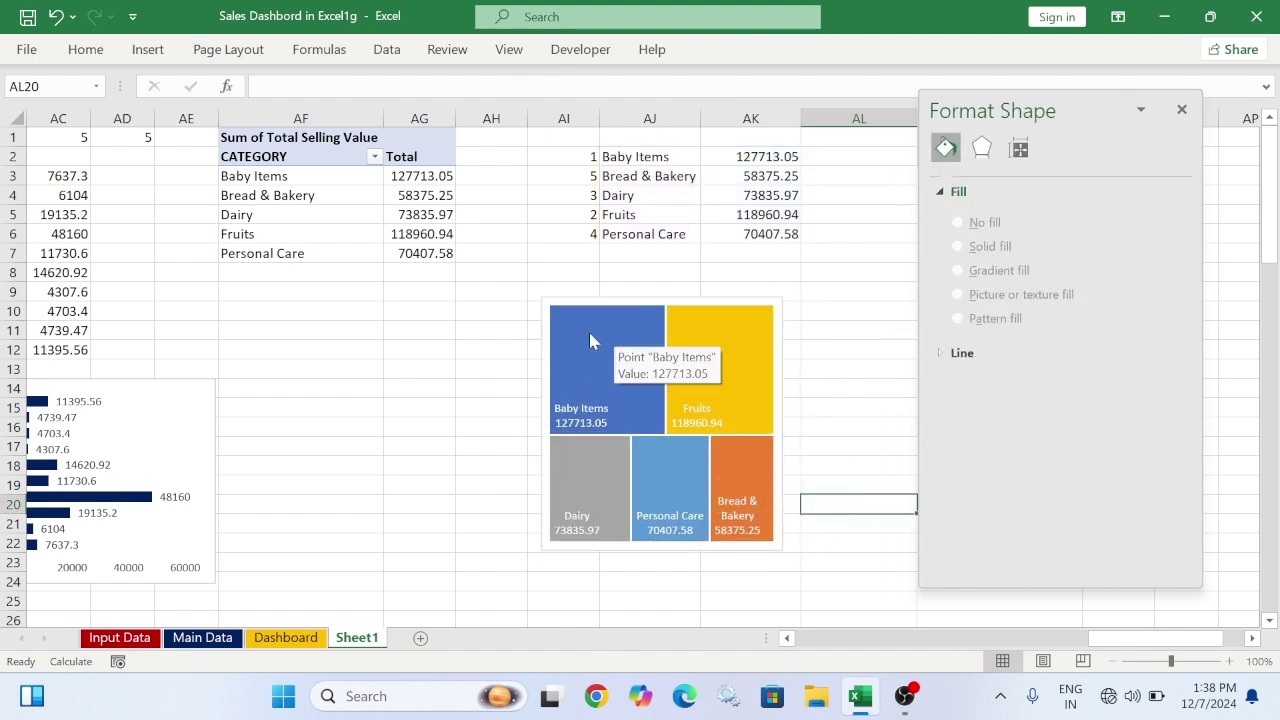
right_click(590, 341)
key("Escape")
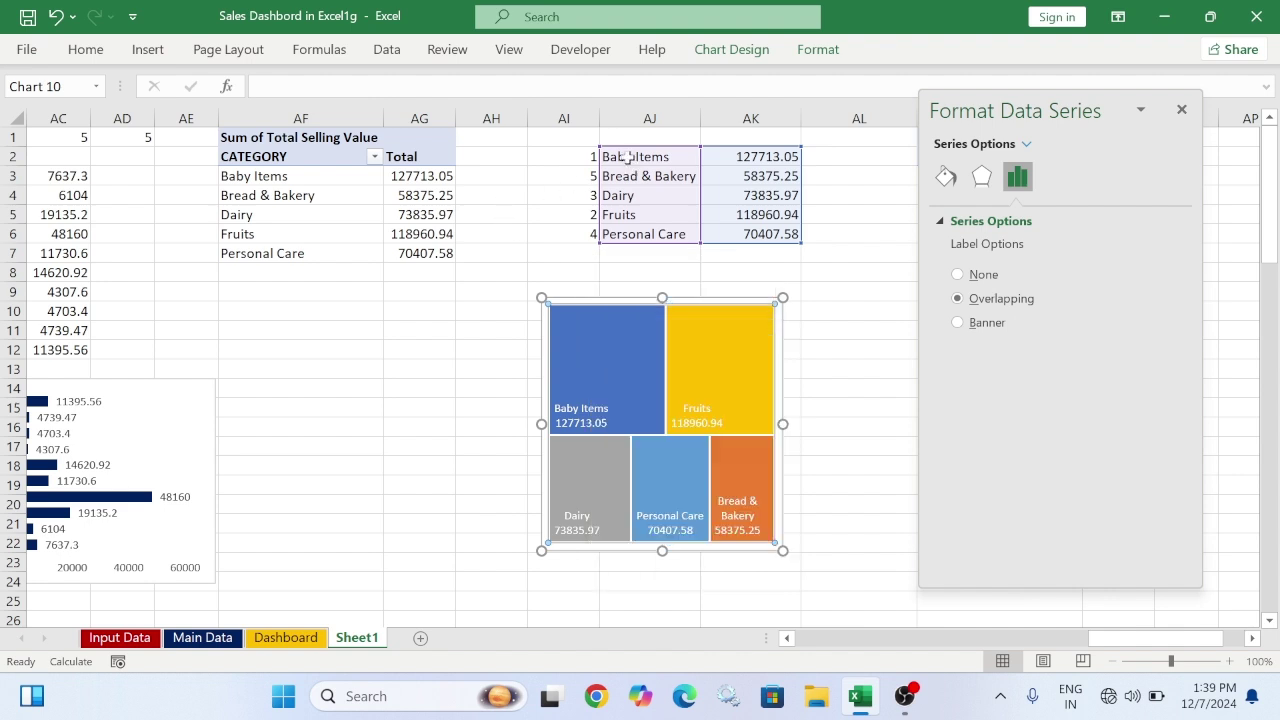
Copy the text of the category-name OFFSET formula in AJ2
left_click(630, 166)
left_click(507, 88)
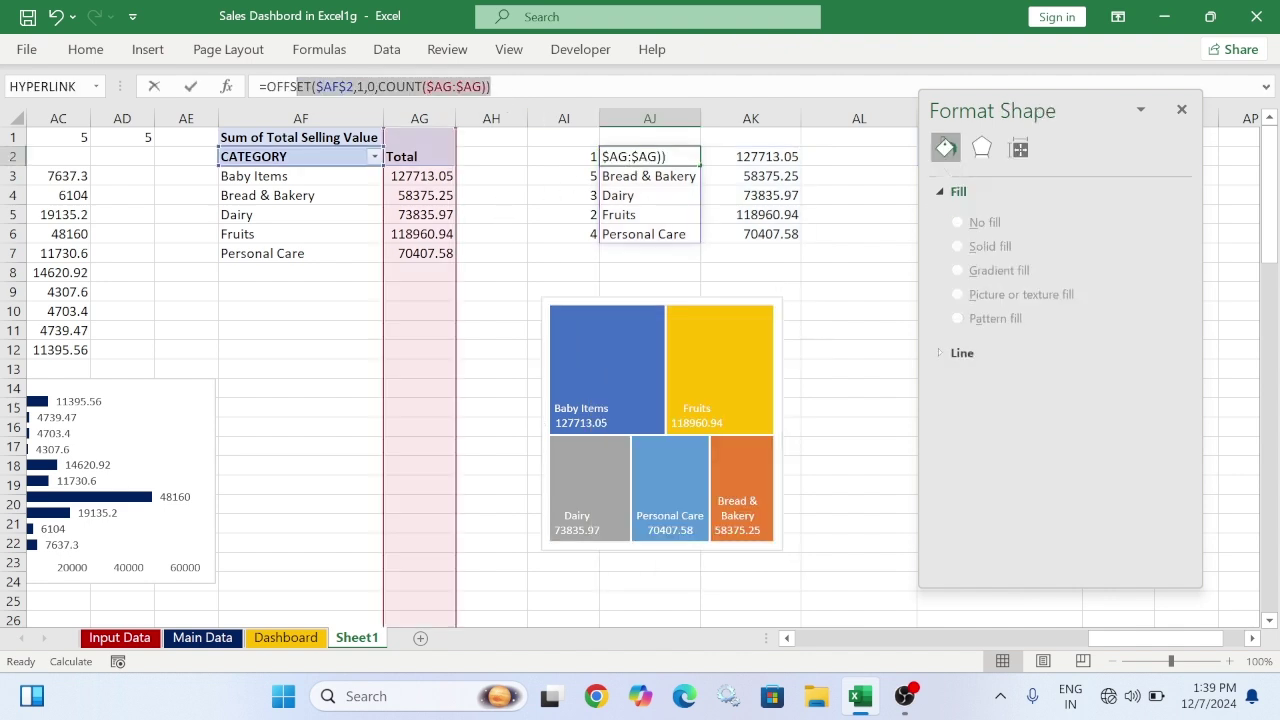
key("Return")
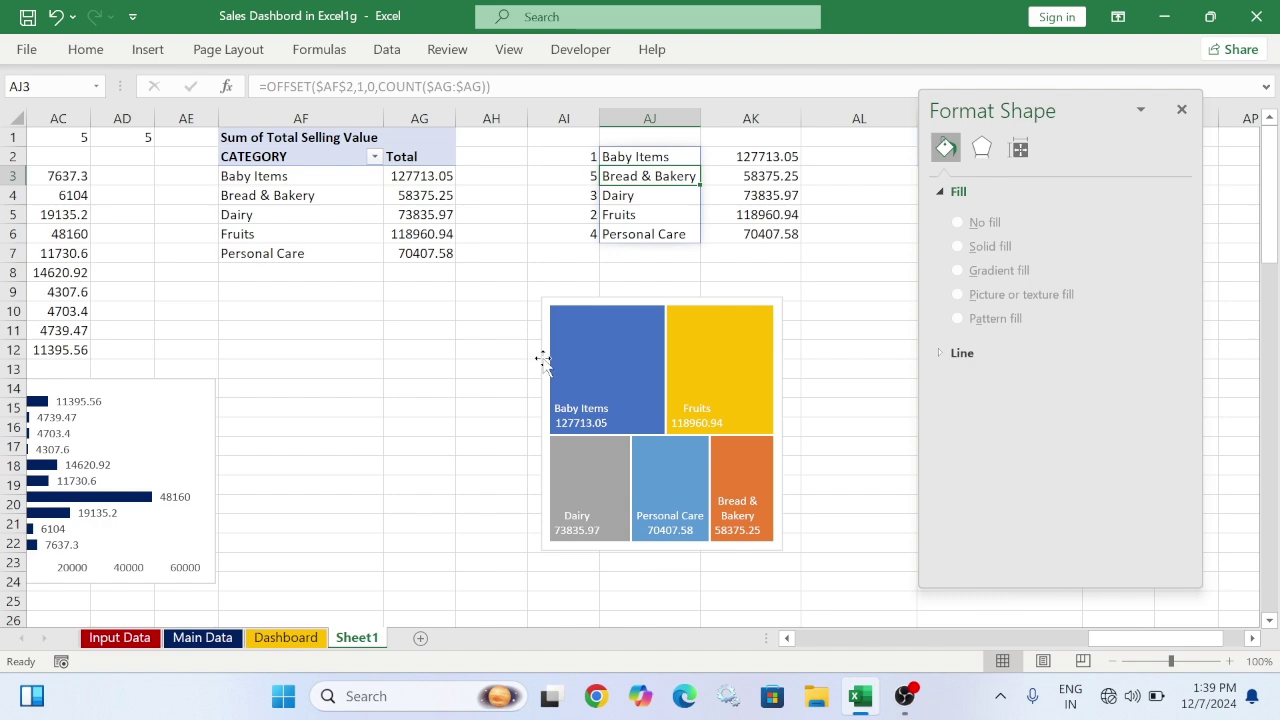
left_click(543, 366)
left_click(484, 315)
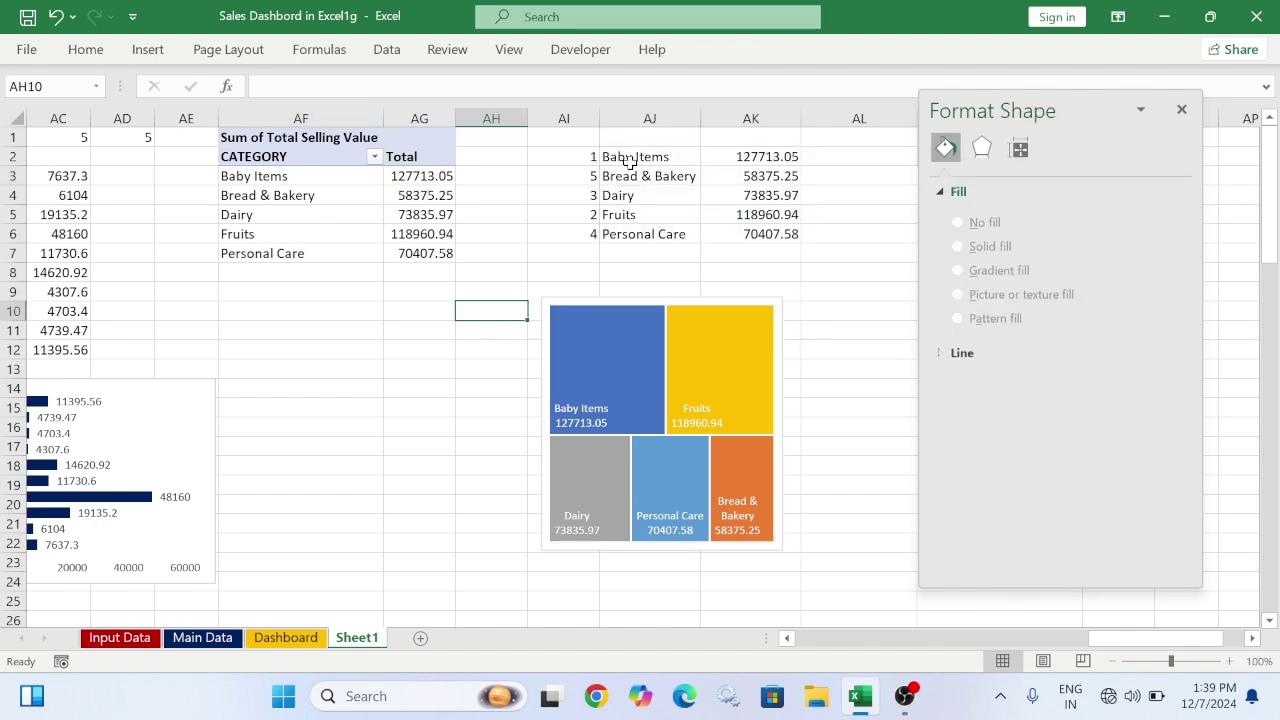
Try to define a workbook-scoped name Category that refers to =OFFSET($AF$2,1,0,COUNT($AG:$AG))
left_click(630, 163)
left_click(319, 49)
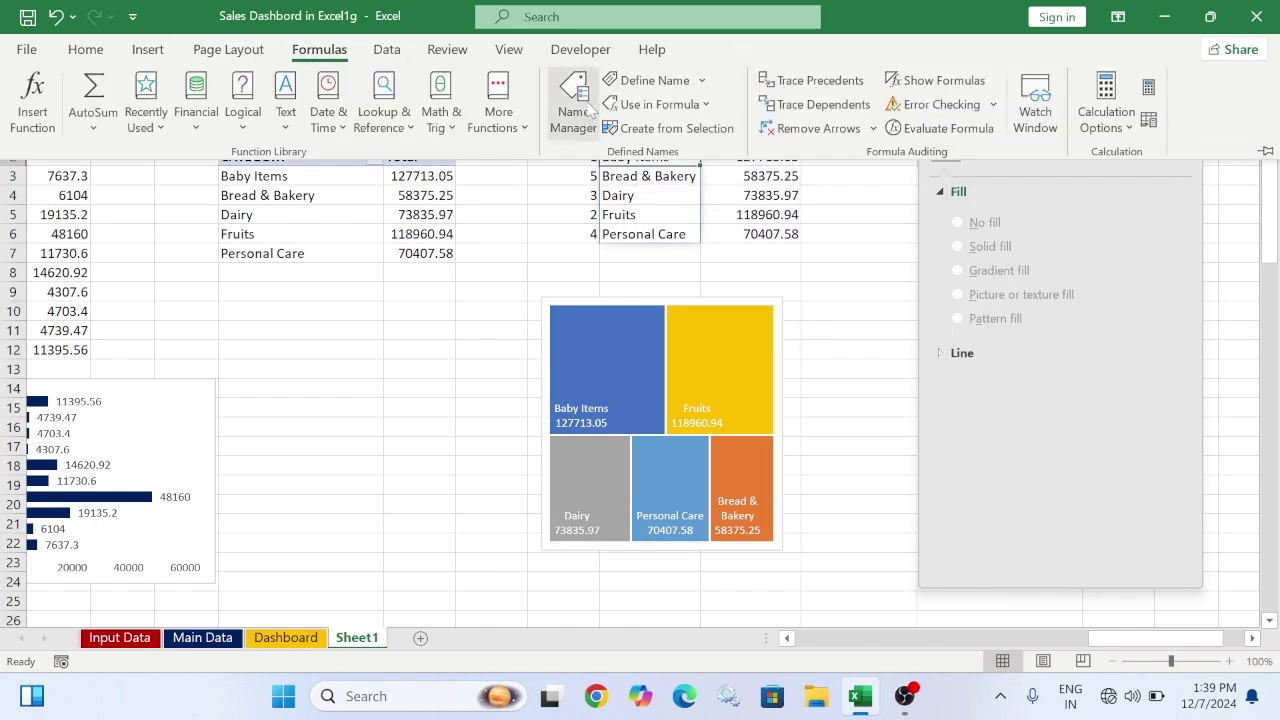
left_click(575, 105)
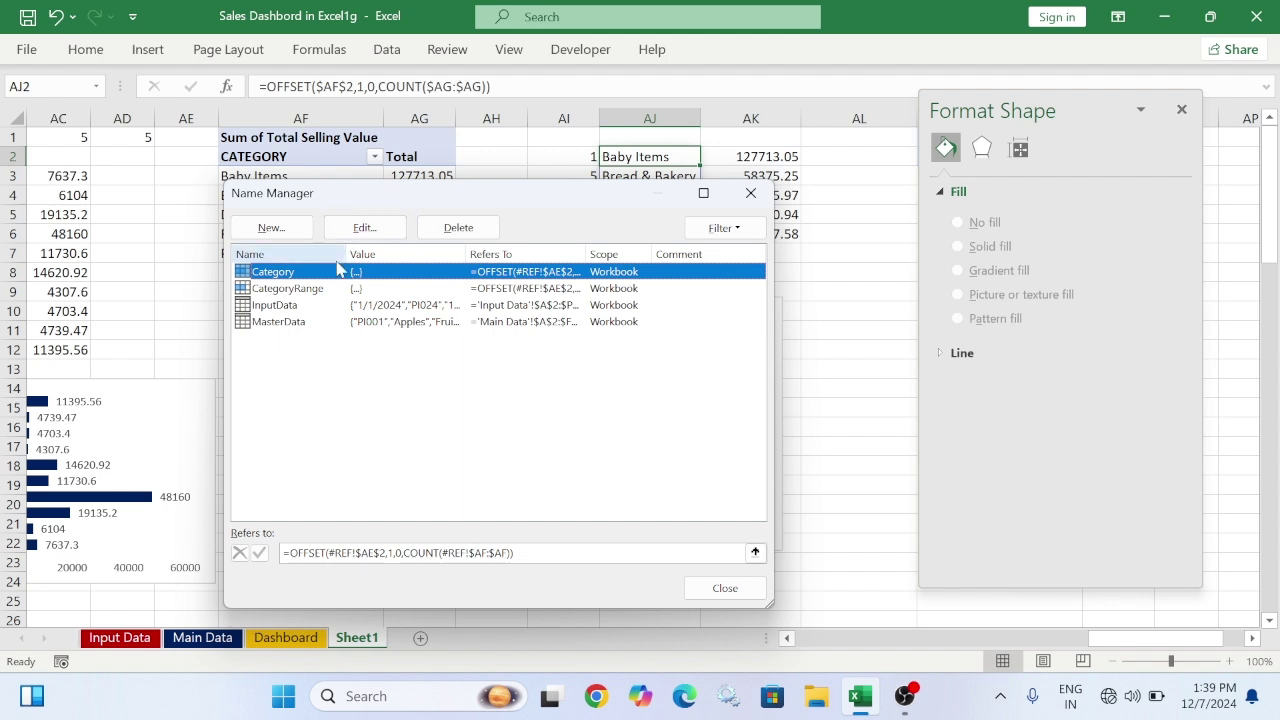
left_click(271, 227)
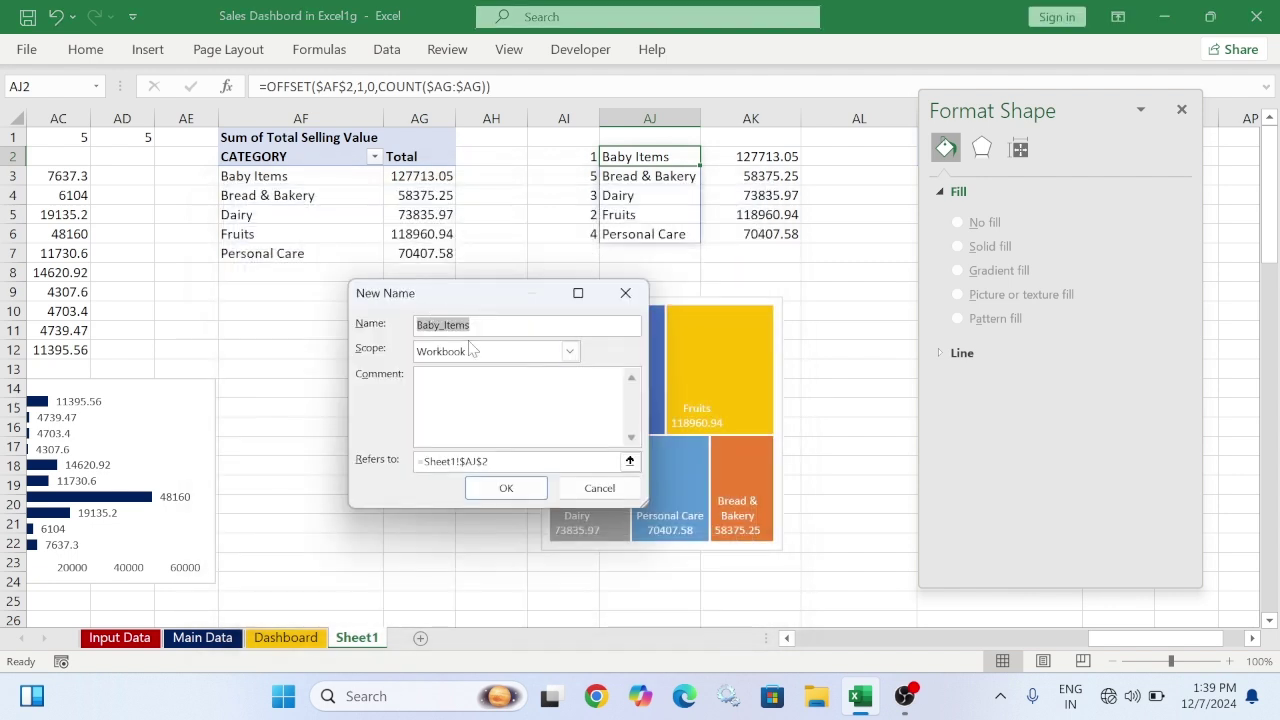
type("Ra")
key("BackSpace")
key("BackSpace")
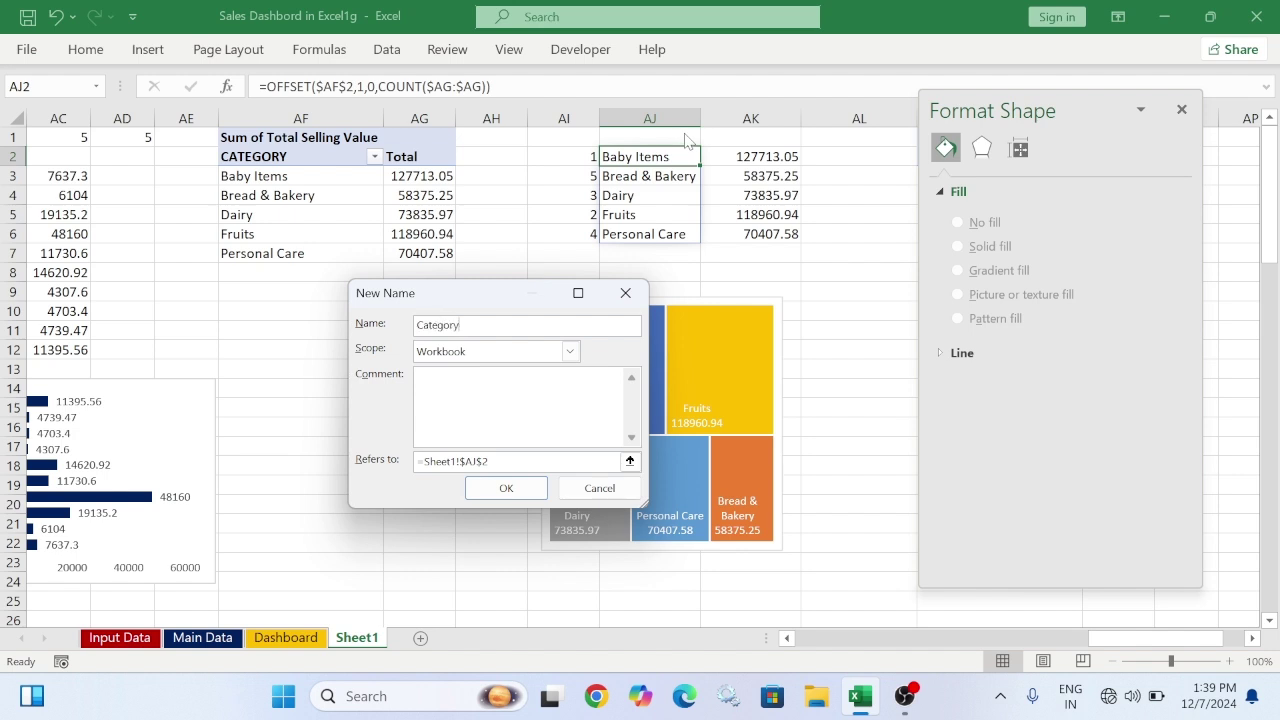
left_click_drag(531, 461, 373, 459)
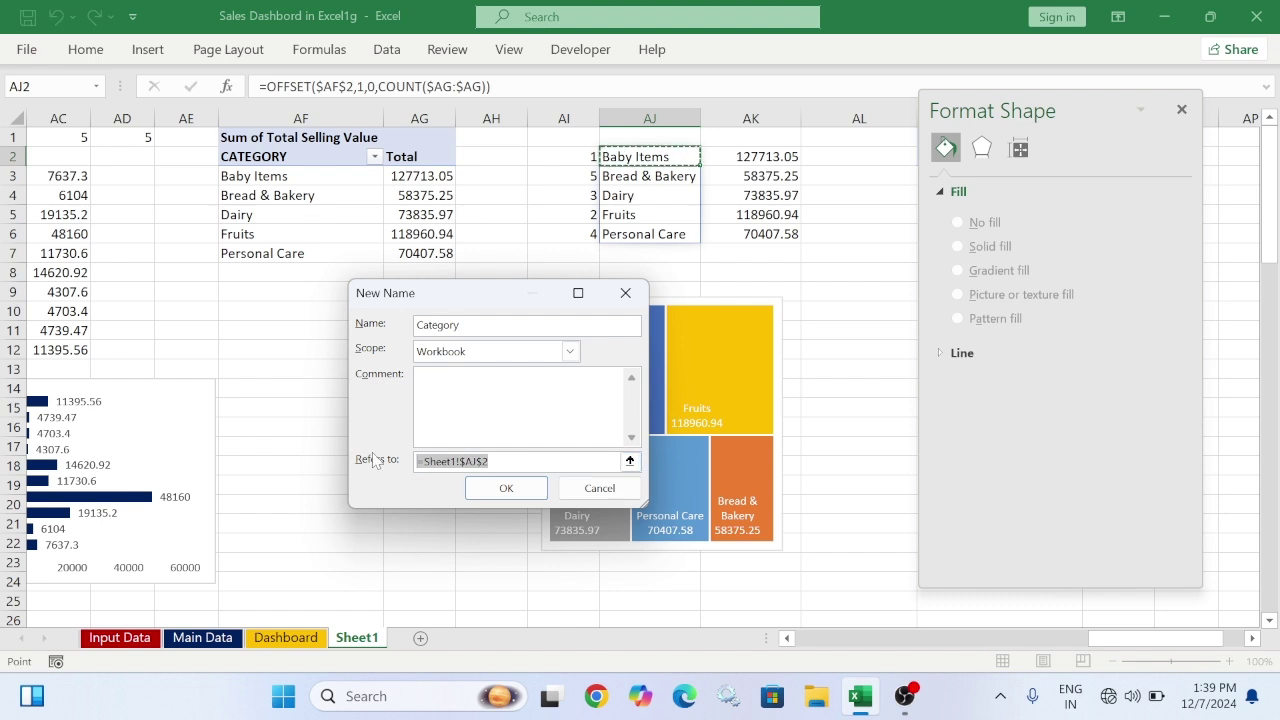
type("=OFFSET($AF$2,1,0,COUNT($AG:$AG))")
left_click(506, 488)
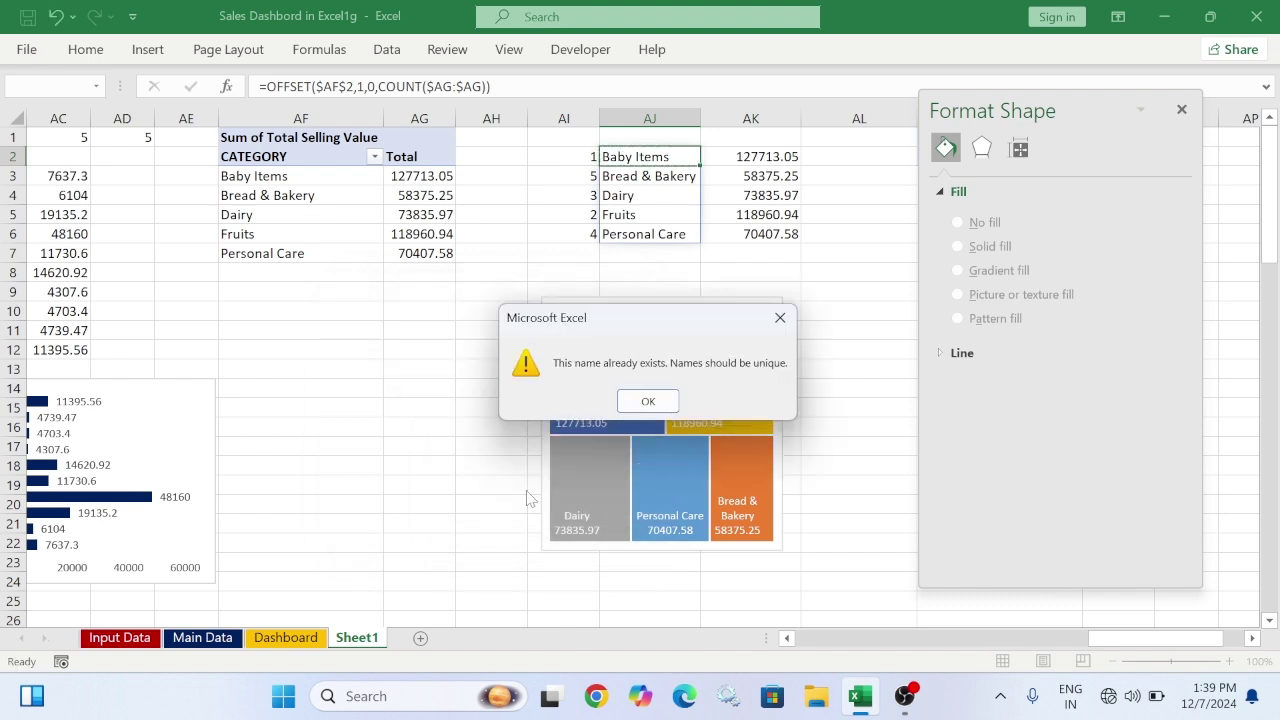
left_click(648, 401)
key("ctrl+c")
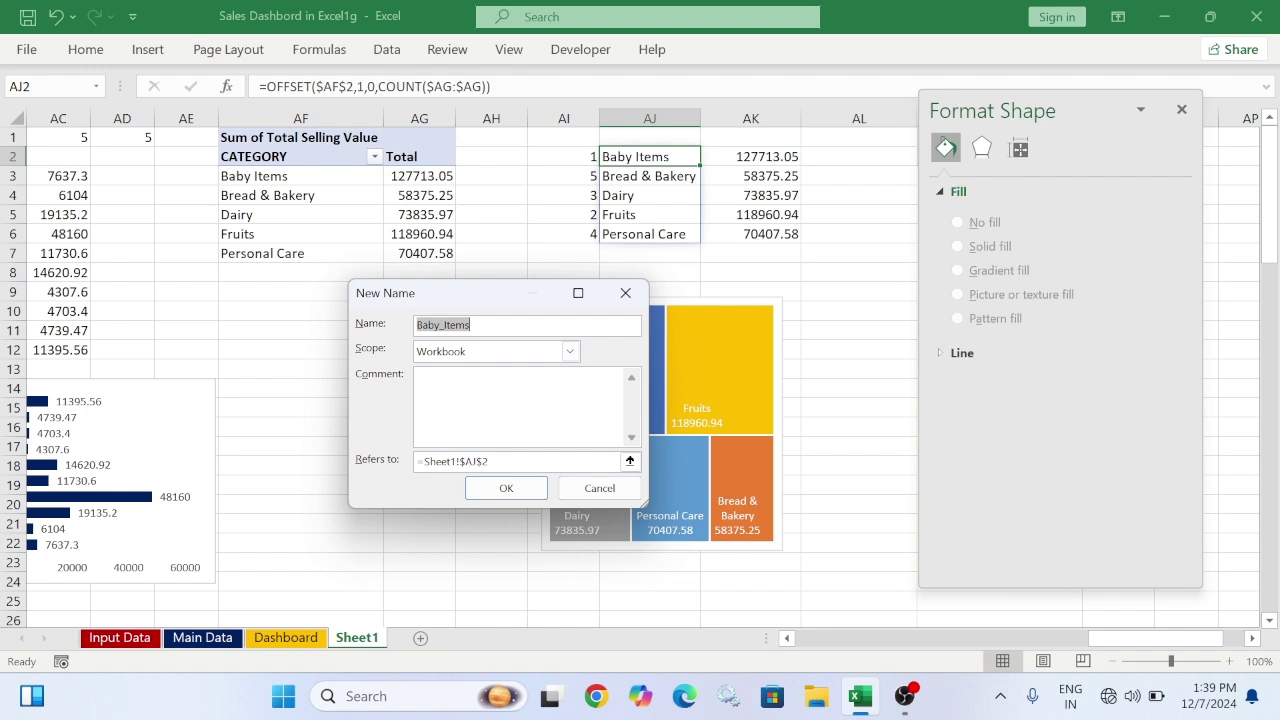
type("catrgory1")
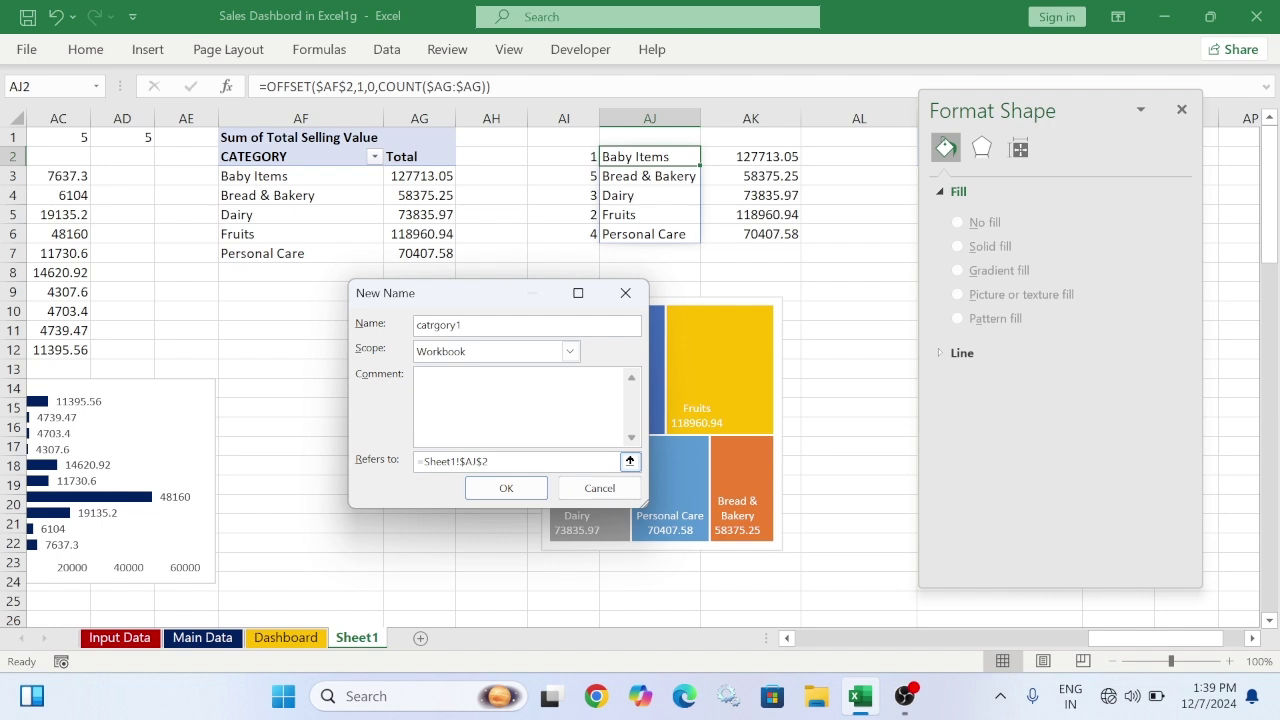
left_click_drag(502, 461, 394, 461)
key("ctrl+v")
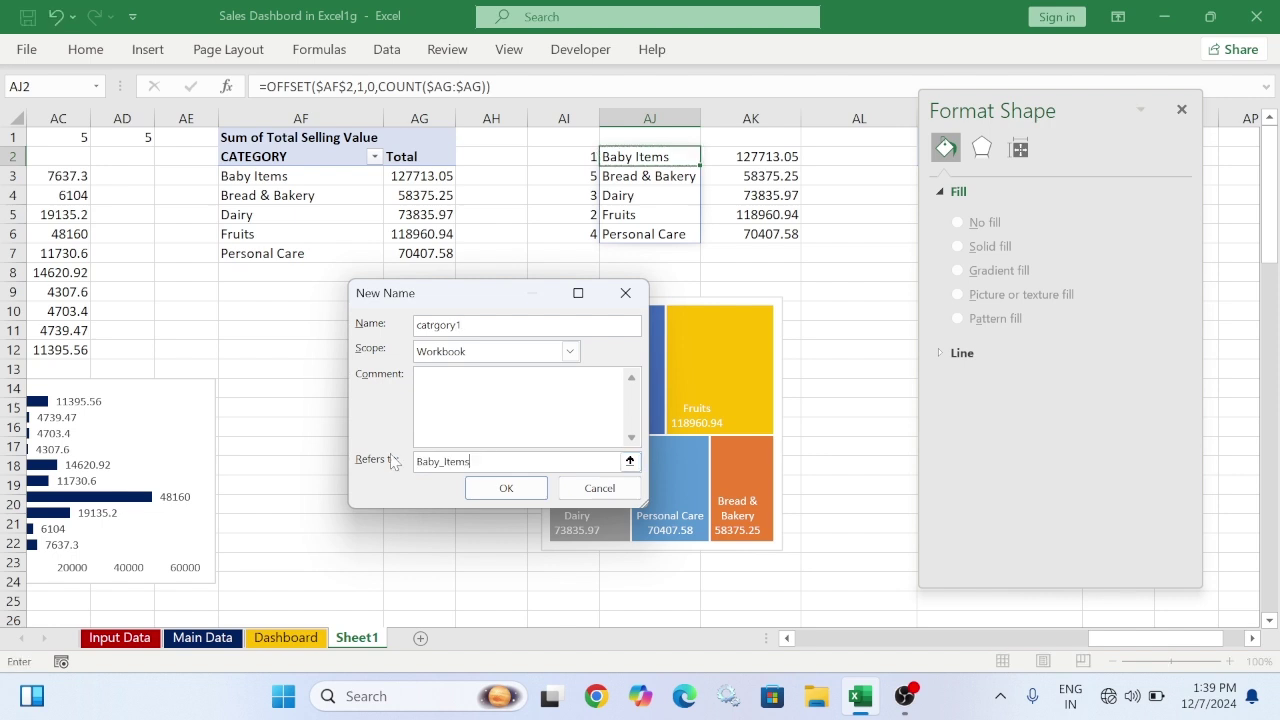
left_click(600, 488)
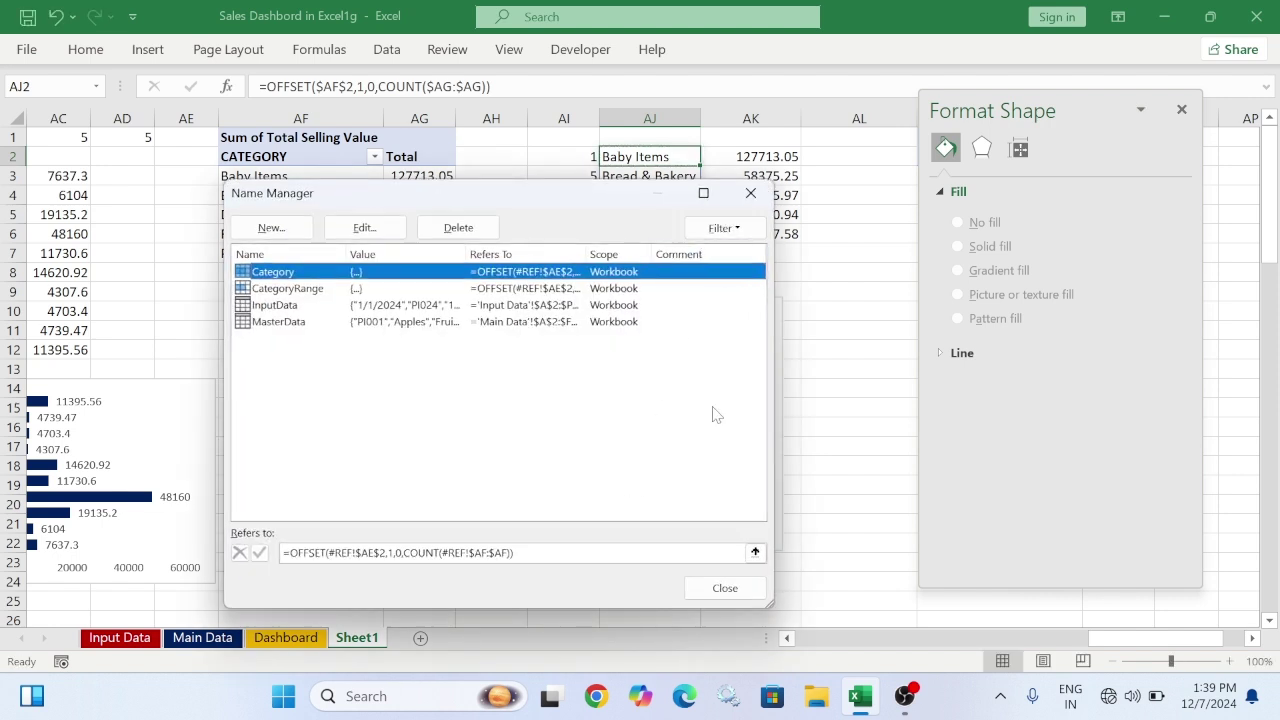
Delete the old defined names Category and CategoryRange
left_click(458, 227)
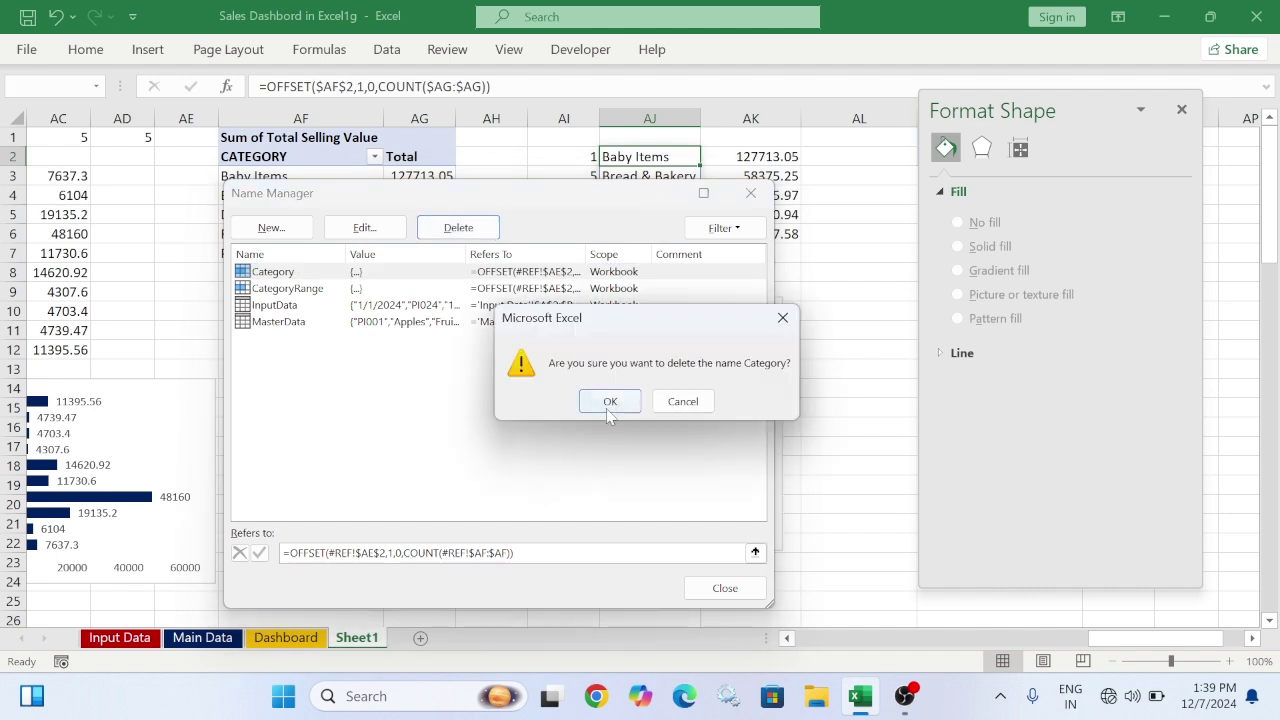
left_click(606, 401)
left_click(427, 272)
left_click(458, 227)
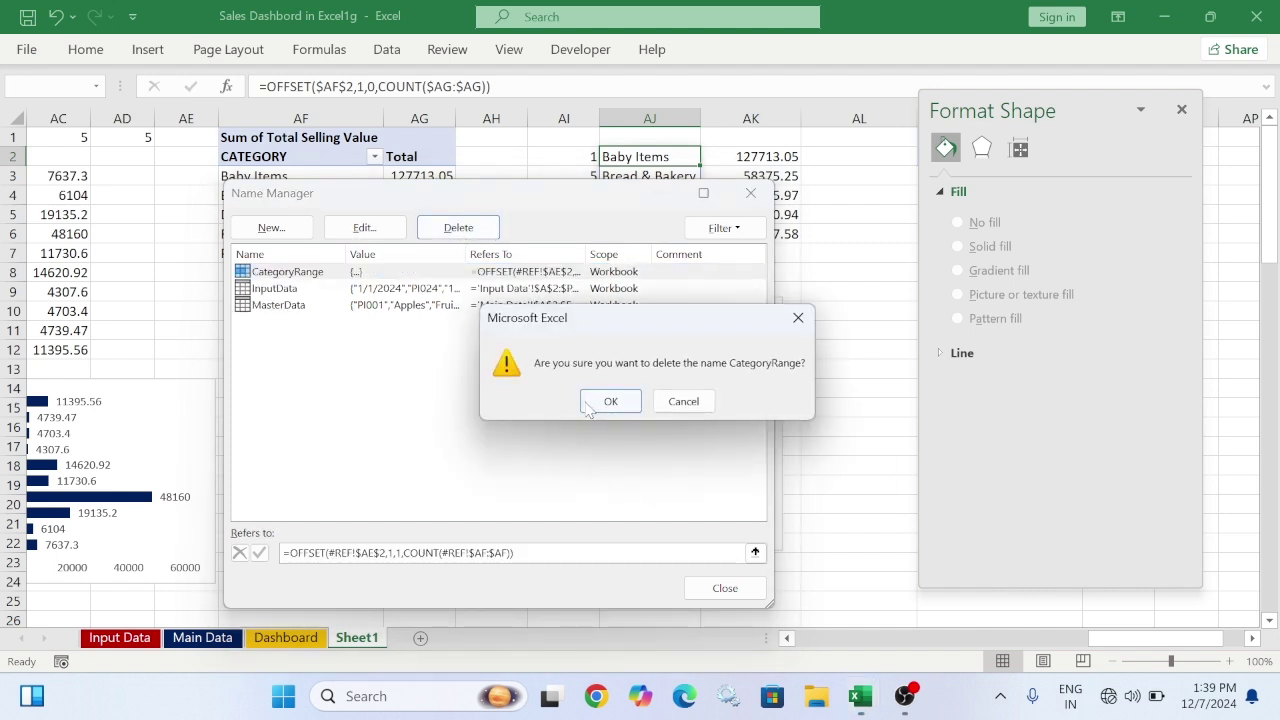
left_click(590, 403)
left_click(747, 585)
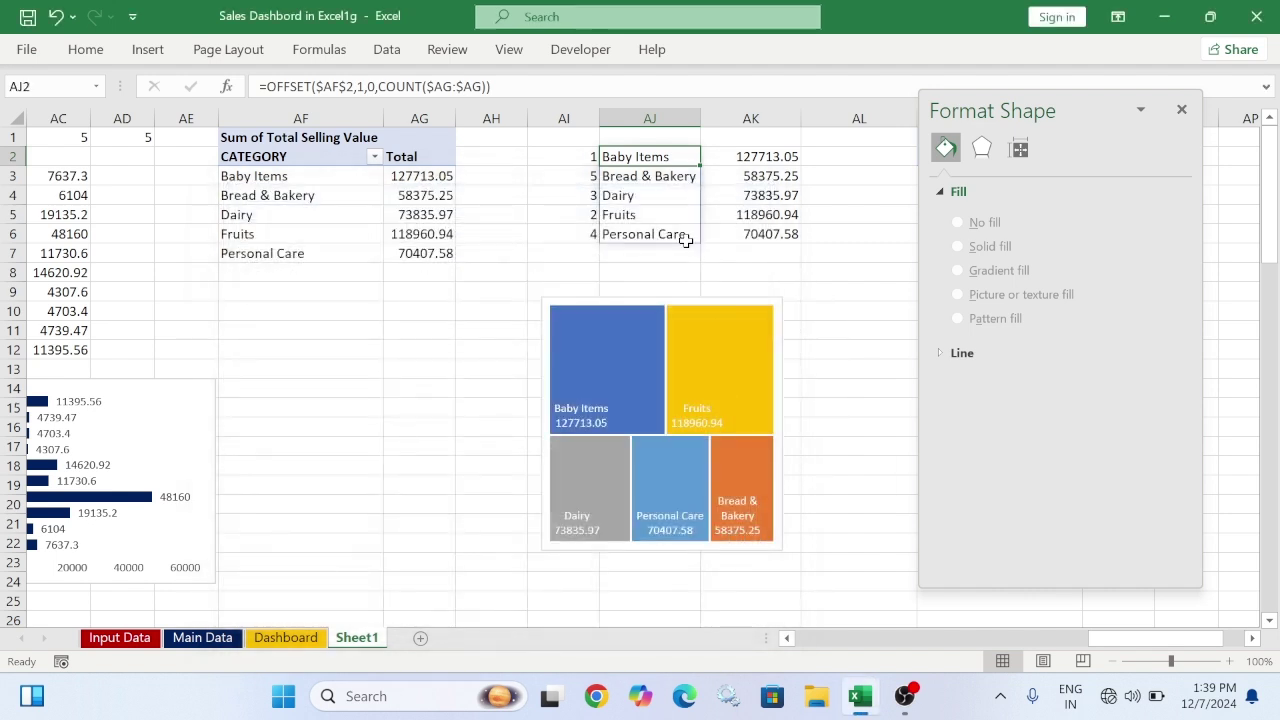
Copy the full formula text =OFFSET($AF$2,1,0,COUNT($AG:$AG)) from cell AJ2
key("F2")
left_click_drag(422, 87, 213, 91)
key("ctrl+c")
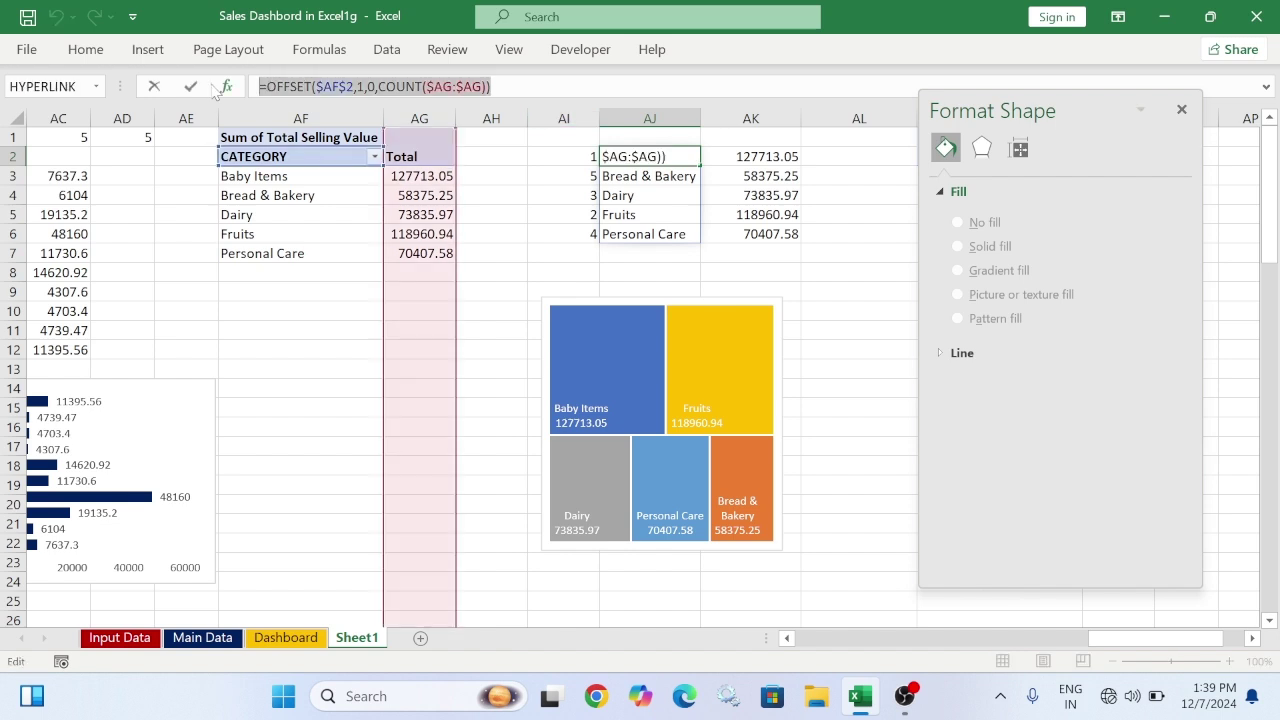
key("Return")
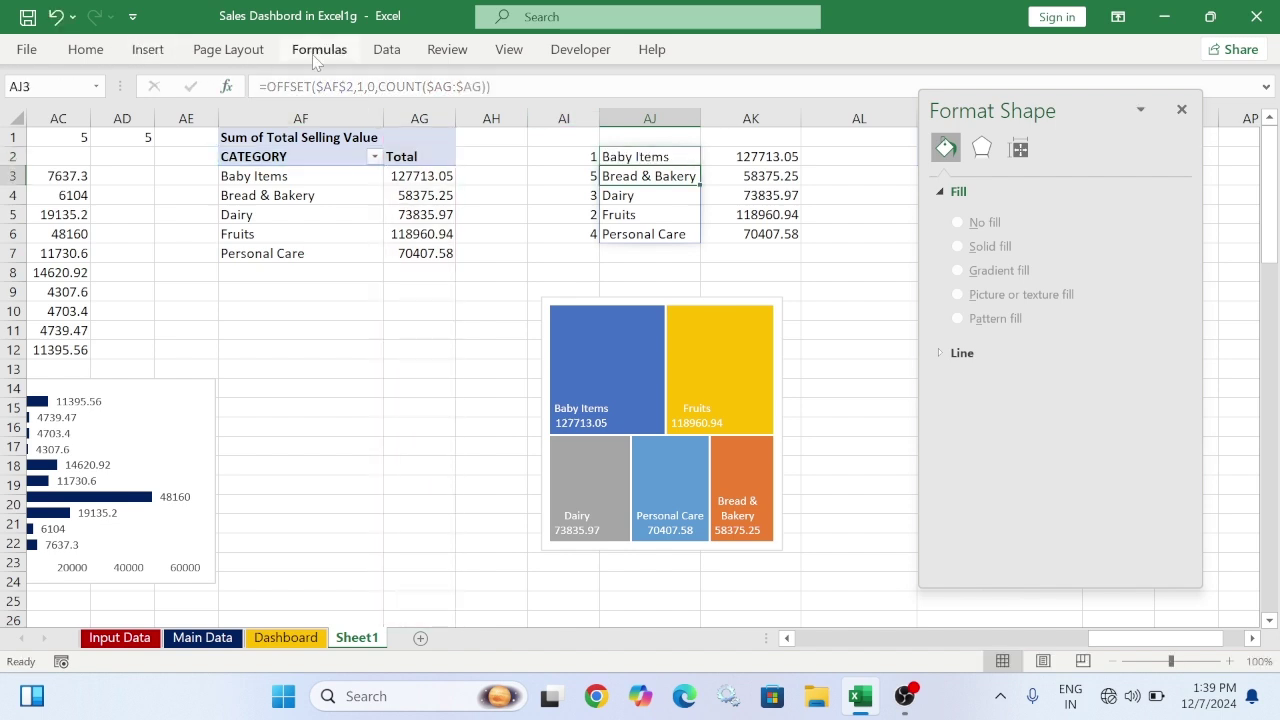
Define the workbook-scoped name Category with the copied formula =OFFSET($AF$2,1,0,COUNT($AG:$AG)) as its reference
left_click(319, 49)
left_click(567, 104)
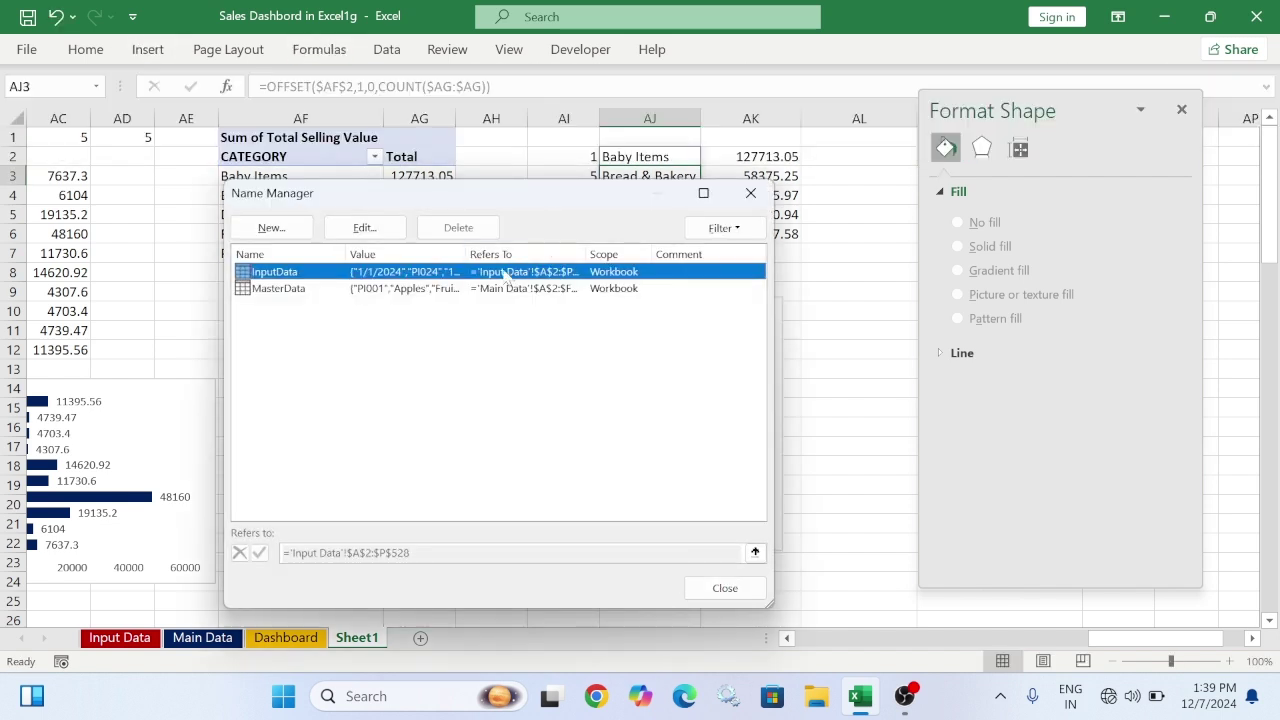
left_click(270, 229)
type("Cat")
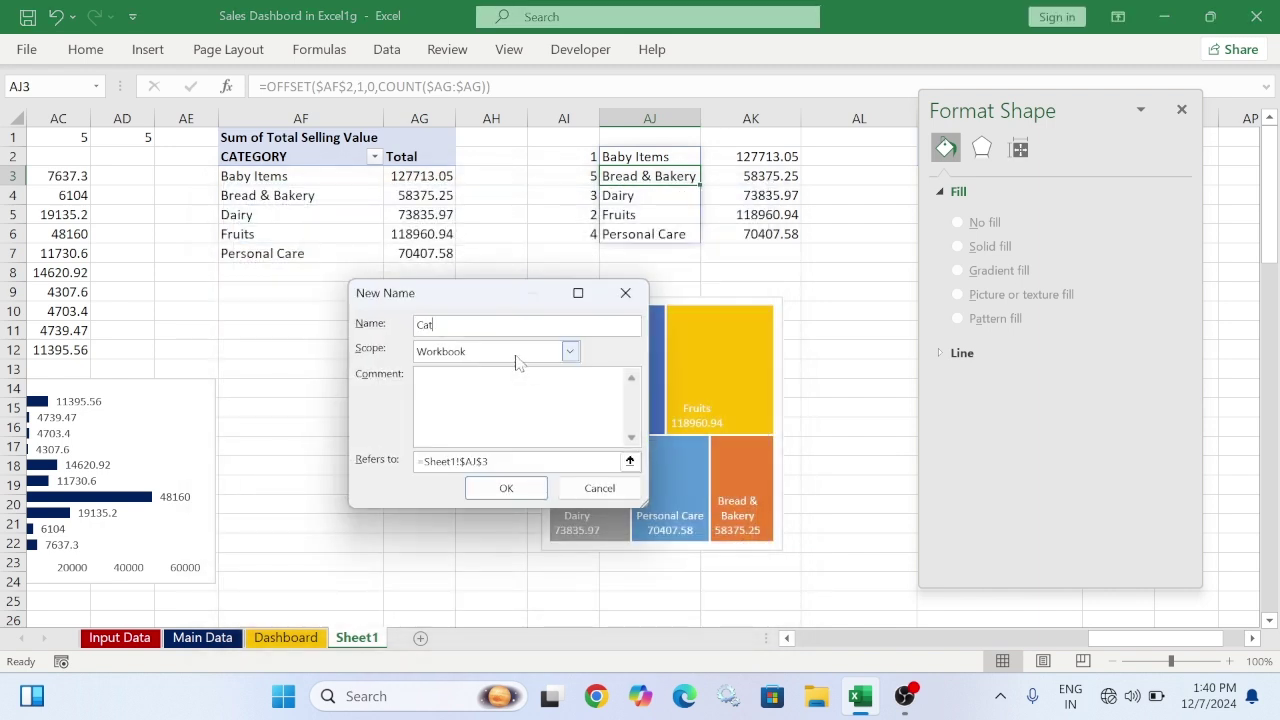
type("egory")
left_click_drag(605, 461, 331, 461)
key("ctrl+v")
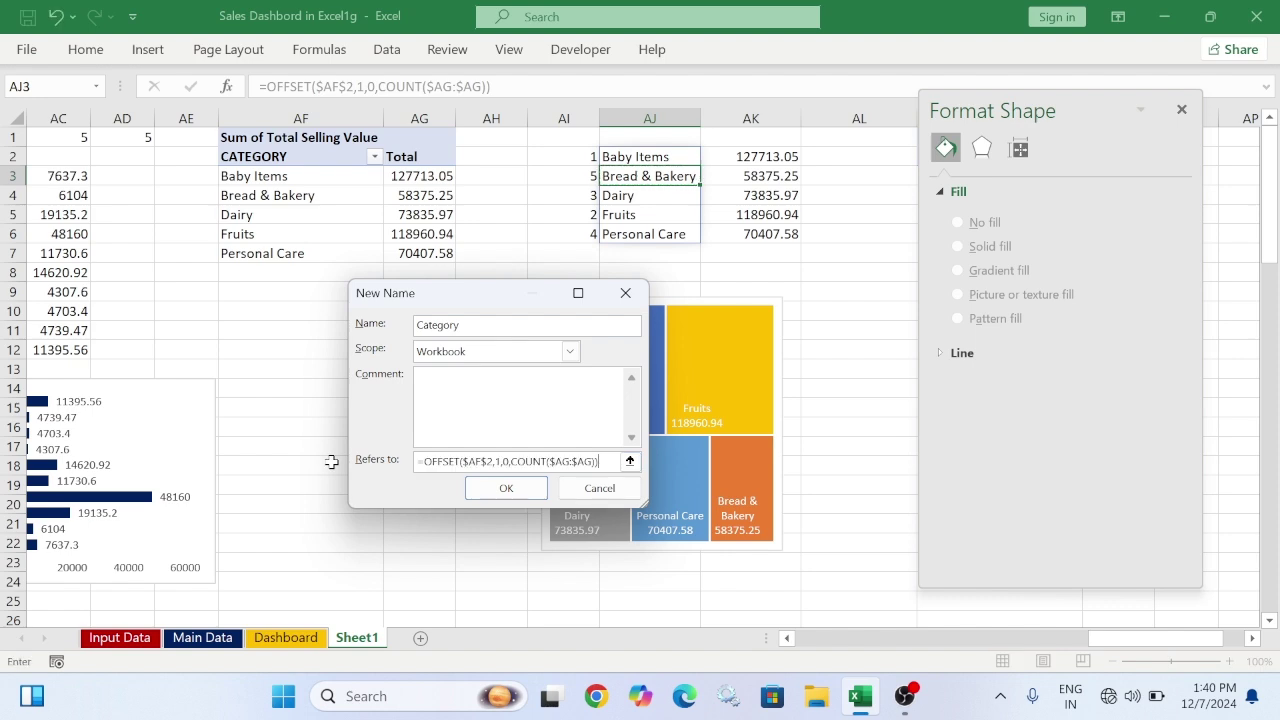
left_click(503, 490)
left_click(741, 198)
Copy the full text of the category-total formula =OFFSET($AF$2,1,1,COUNT($AG:$AG)) from cell AK2
left_click(752, 157)
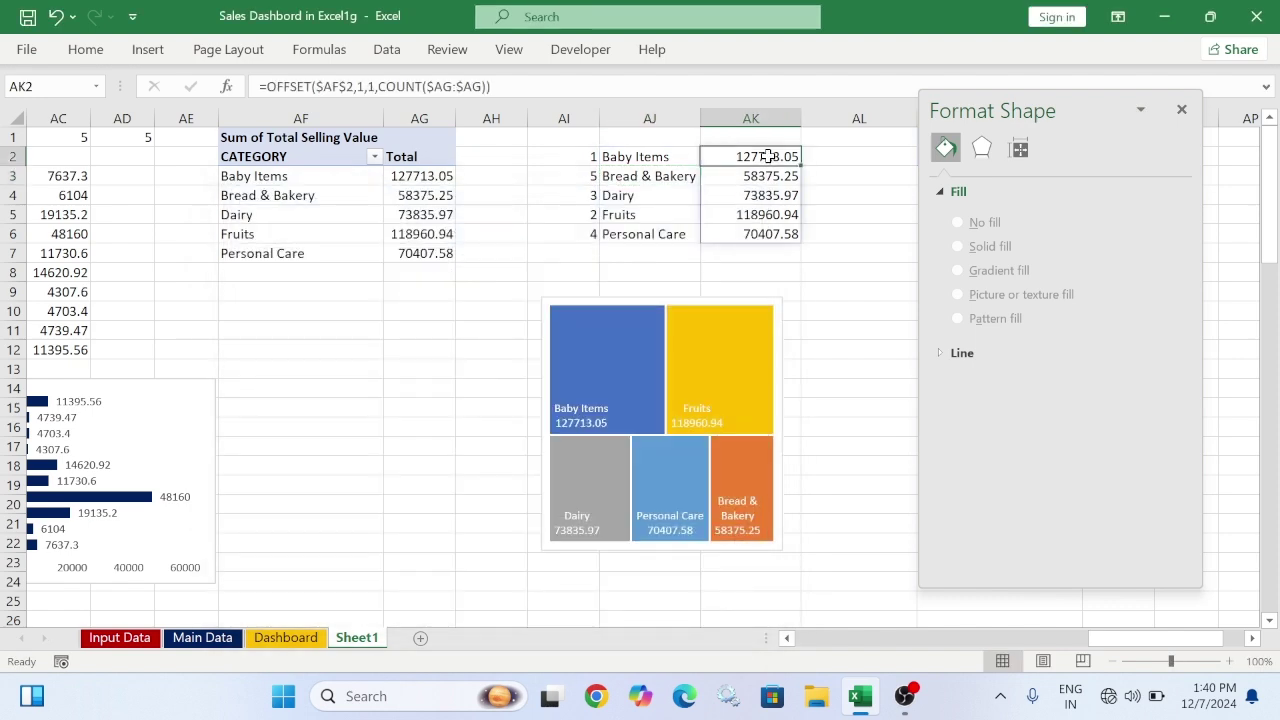
double_click(752, 157)
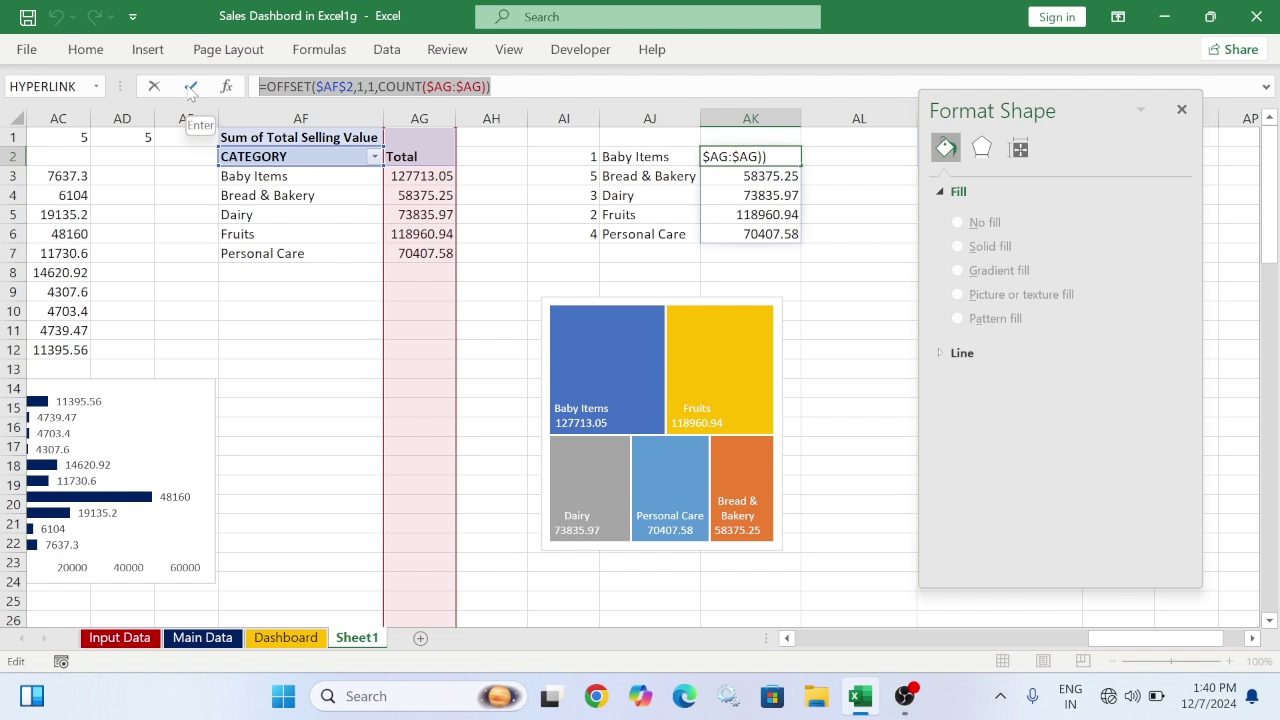
key("Return")
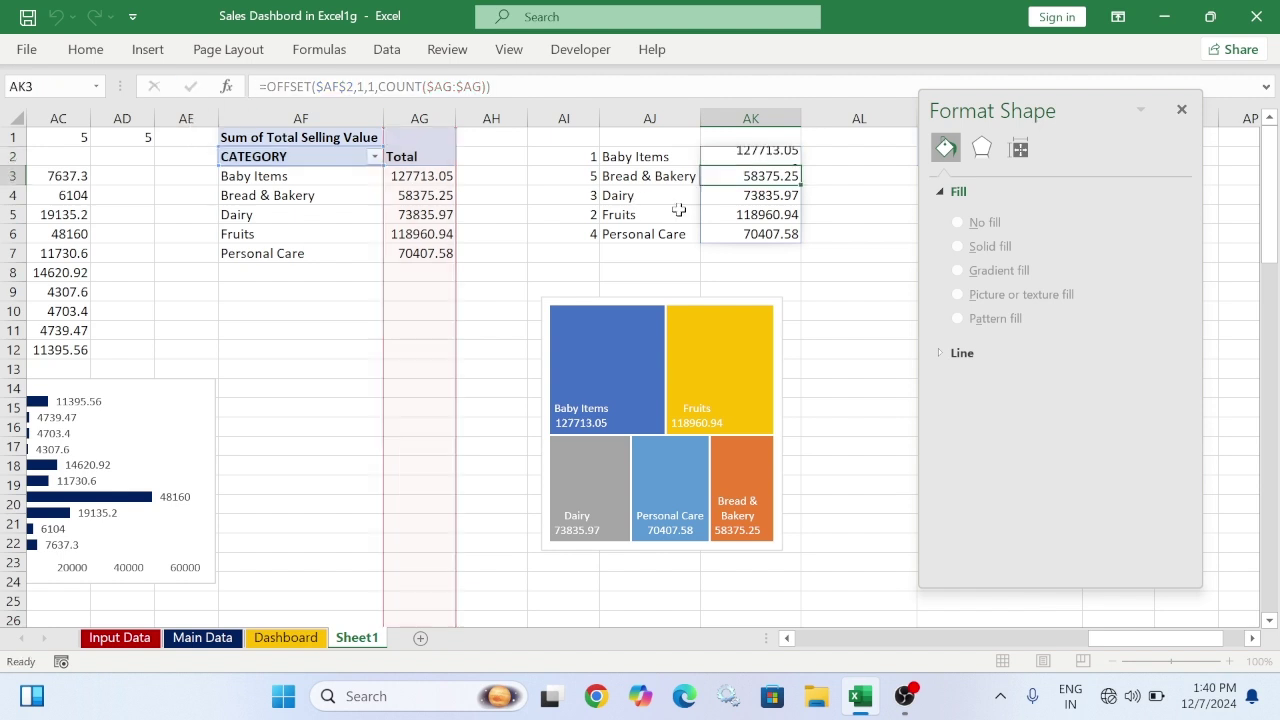
Define the workbook-scoped name CategoryRange with the reference =OFFSET($AF$2,1,1,COUNT($AG:$AG))
left_click(737, 161)
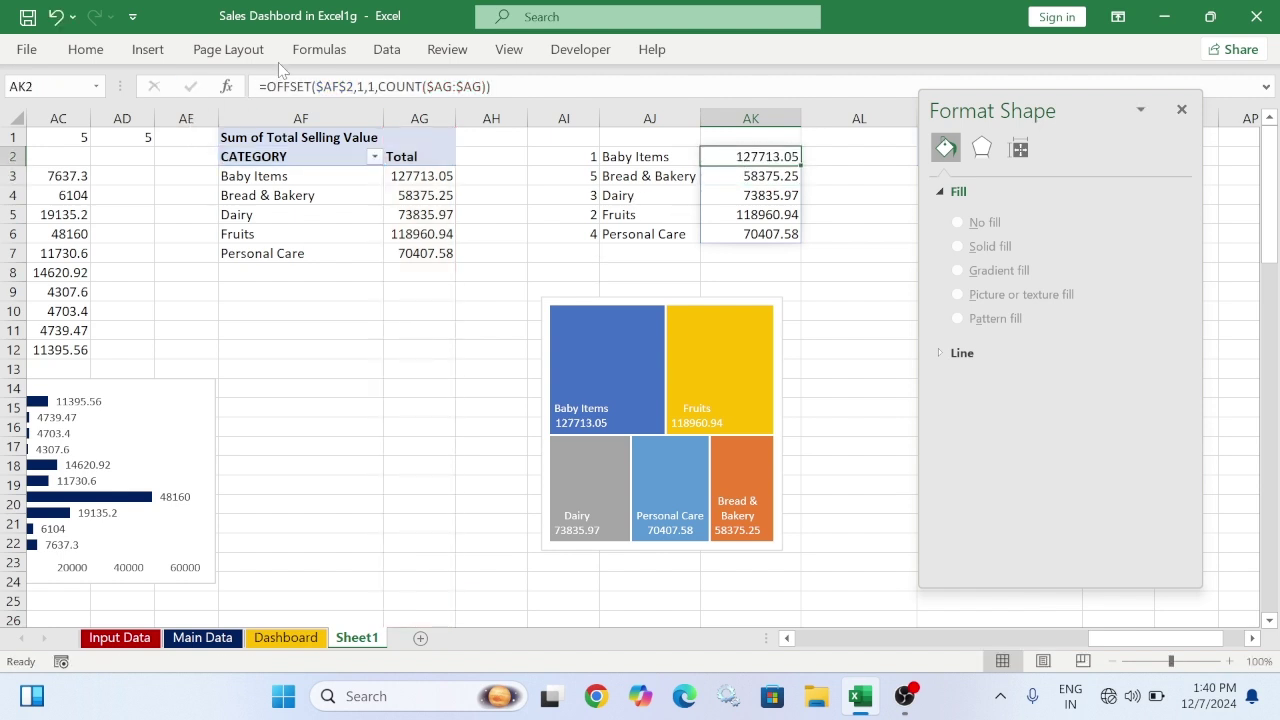
left_click(319, 50)
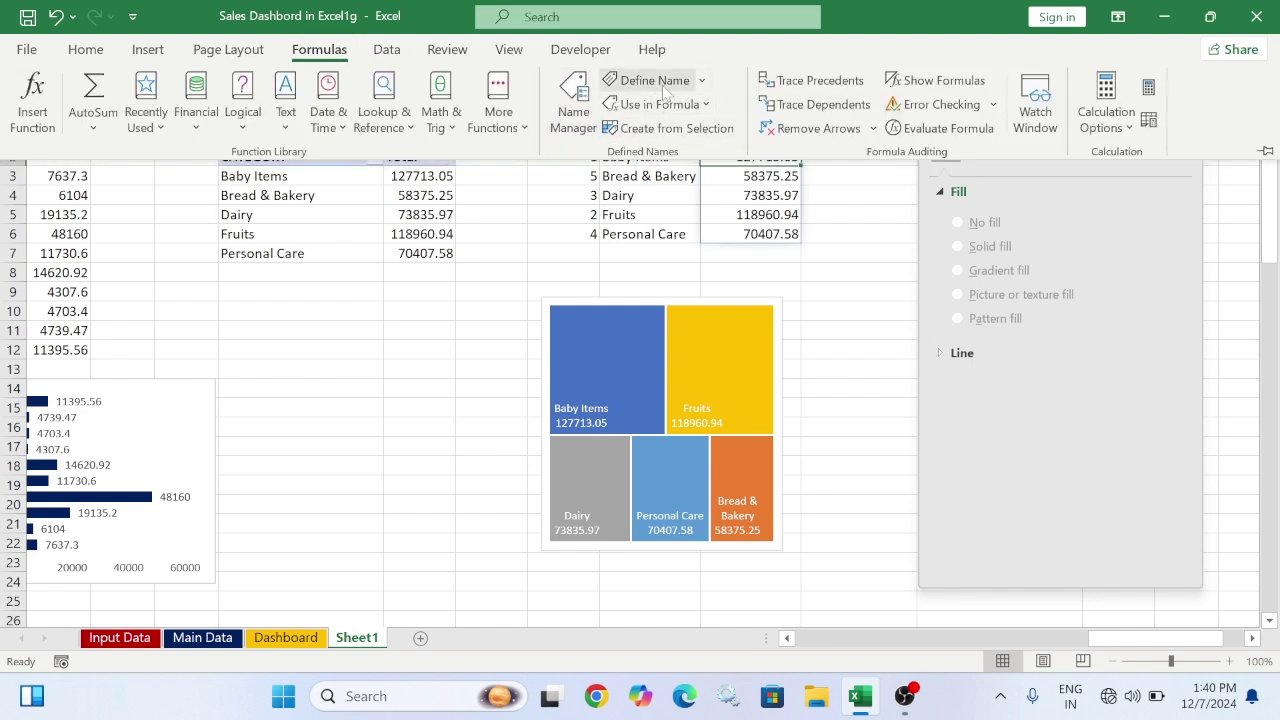
left_click(565, 128)
left_click(269, 226)
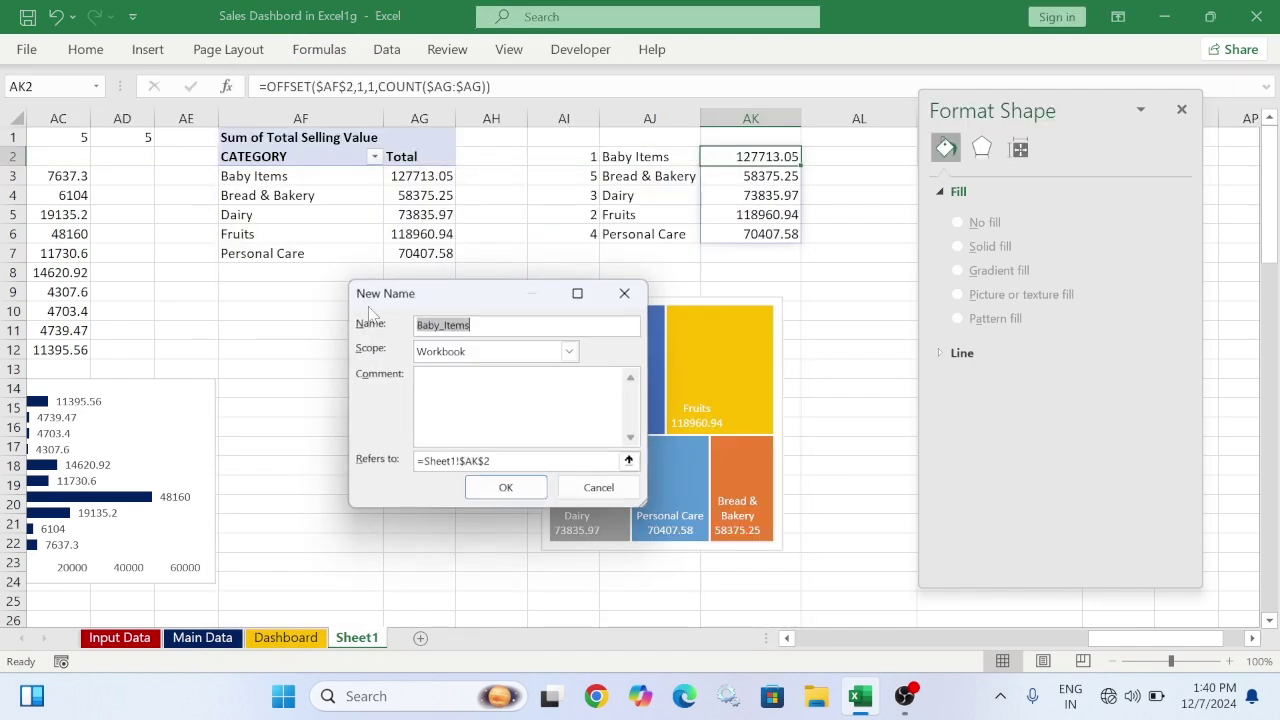
type("CategoryRange")
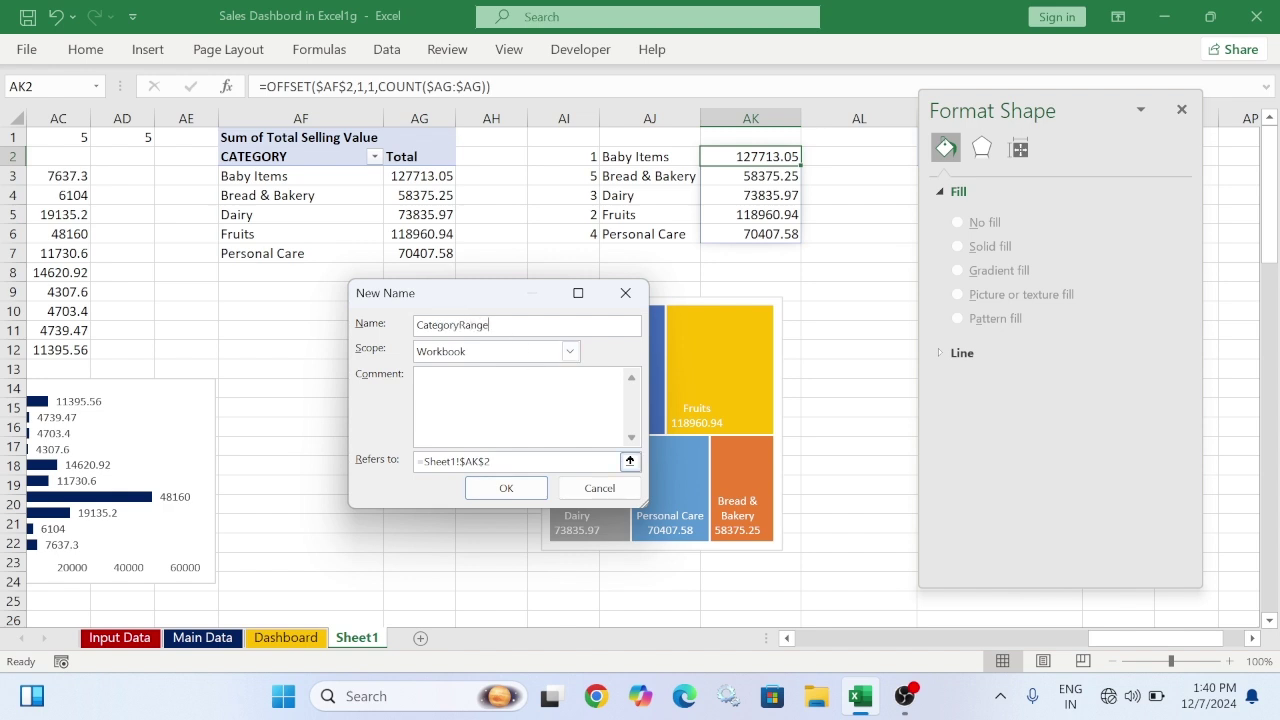
left_click_drag(611, 462, 359, 457)
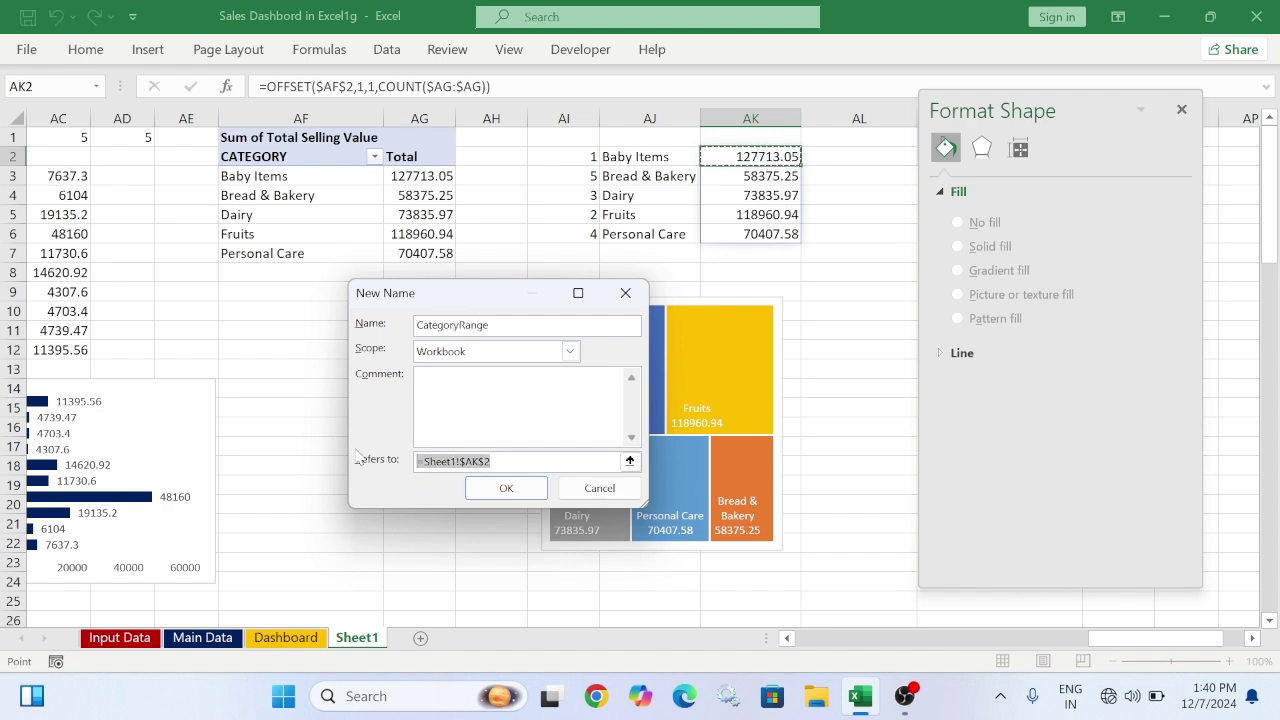
type("=OFFSET($AF$2,1,1,COUNT($AG:$AG))")
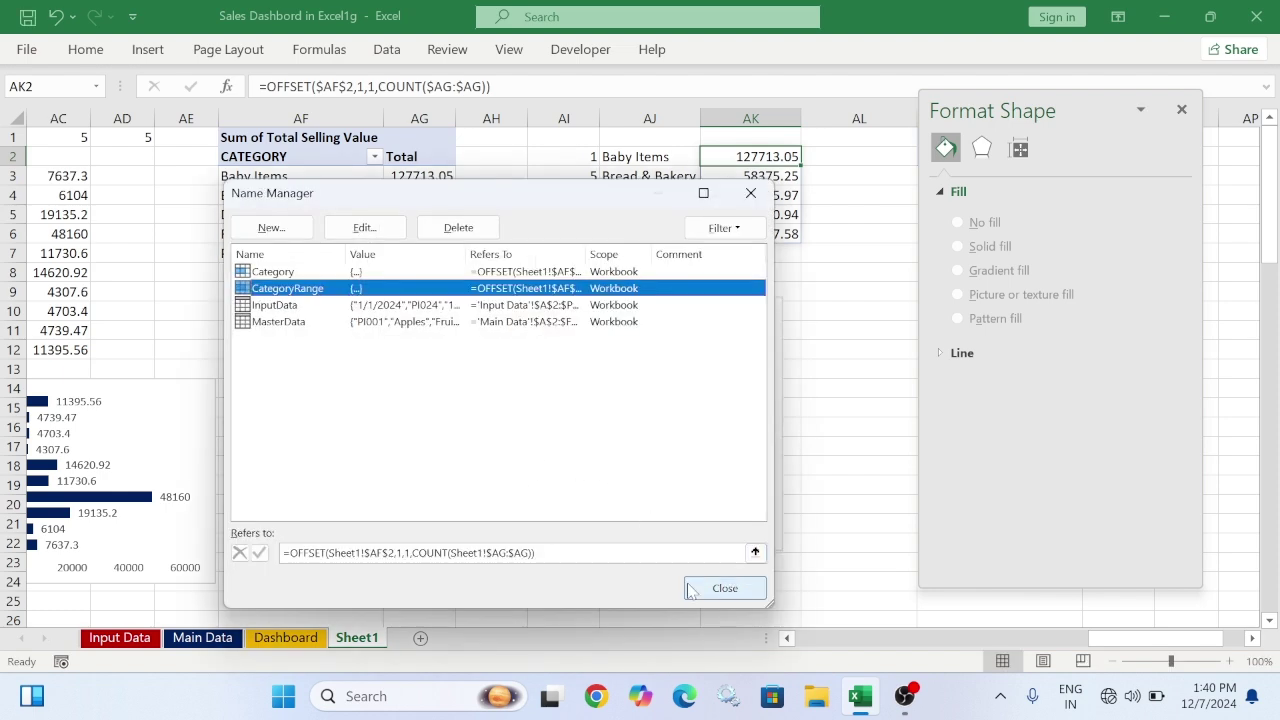
left_click(711, 577)
Re-enter the reference of the defined name Category with the formula =OFFSET($AF$2,1,0,COUNT($AG:$AG)) copied from cell AJ2
left_click(645, 165)
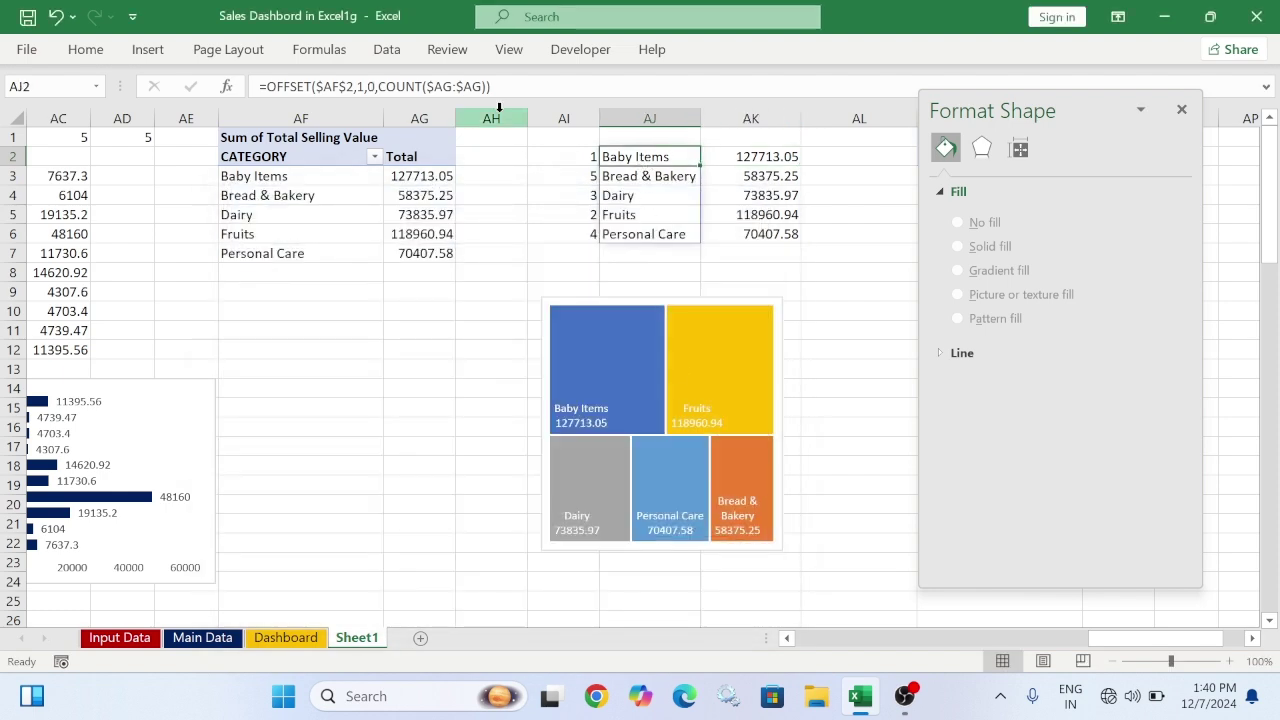
key("F2")
key("Return")
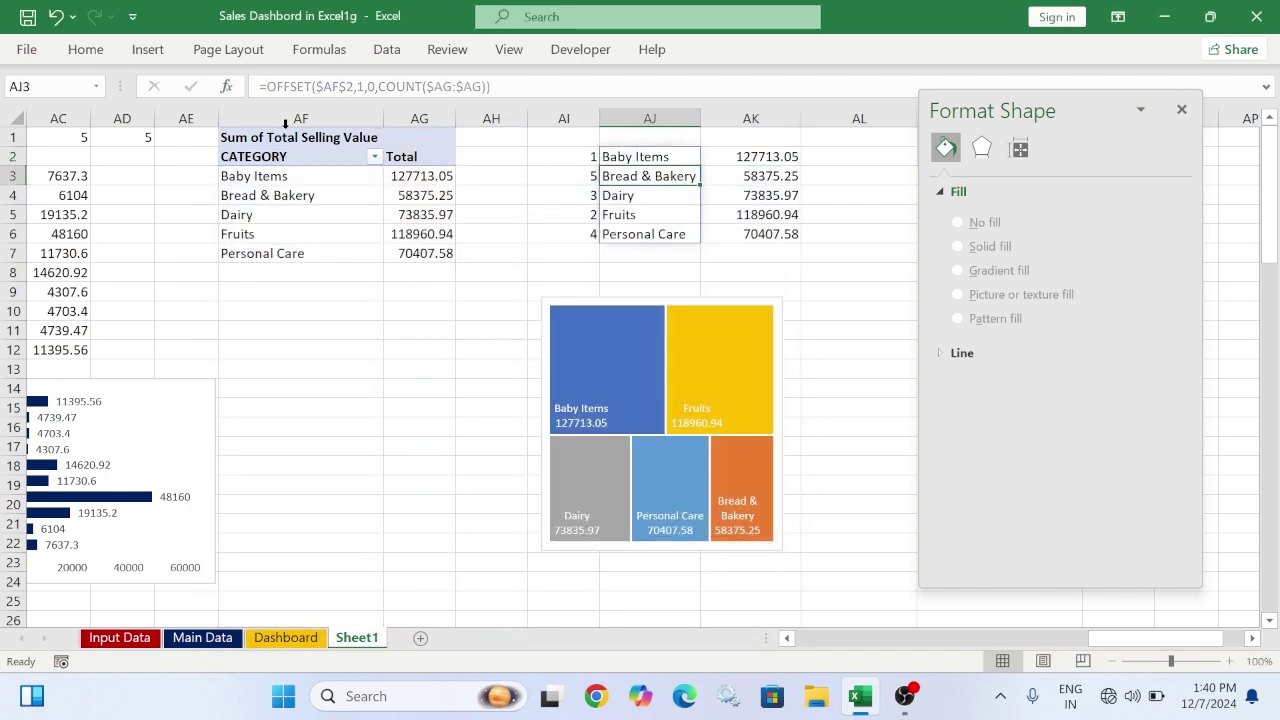
left_click(634, 150)
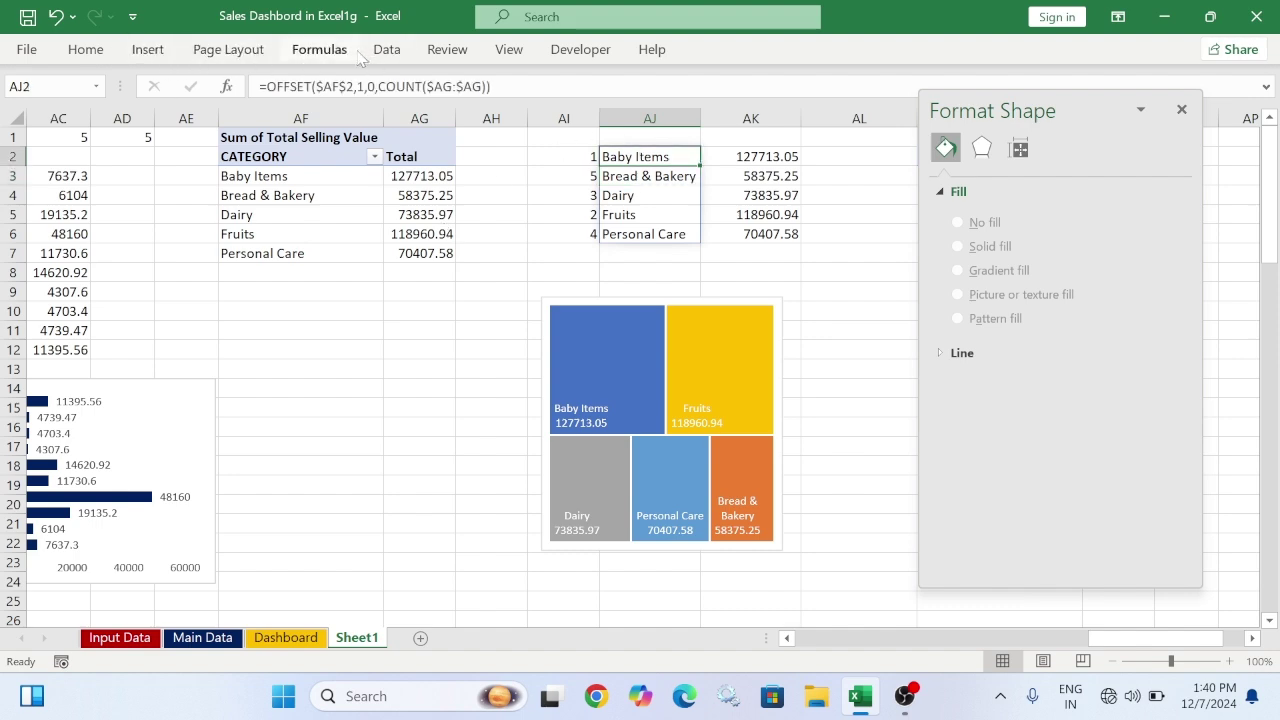
left_click(319, 49)
left_click(574, 108)
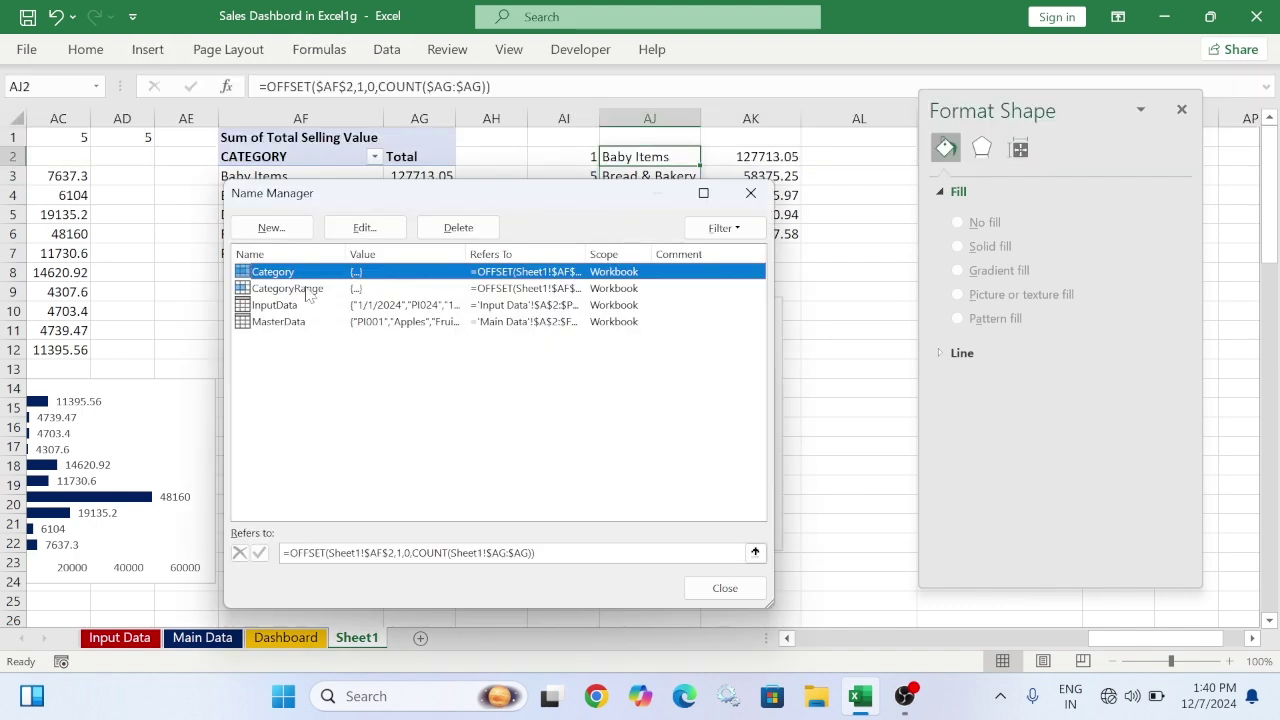
left_click(364, 227)
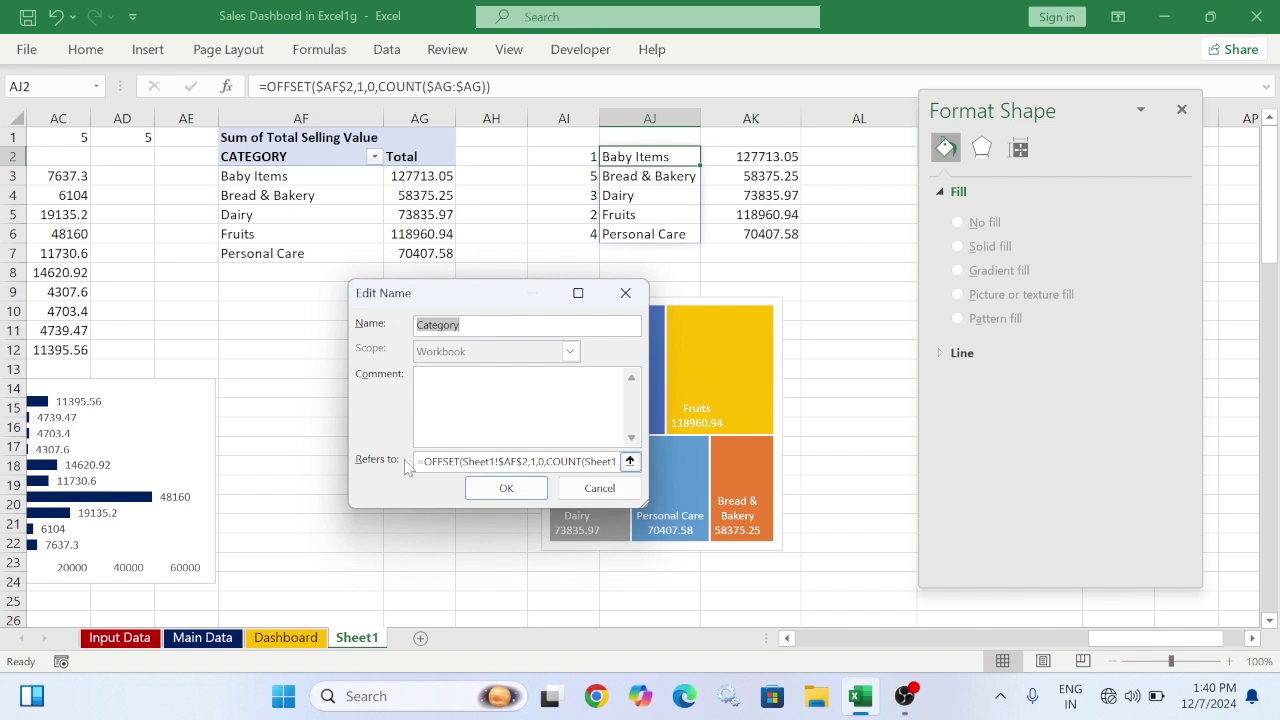
left_click_drag(417, 462, 654, 461)
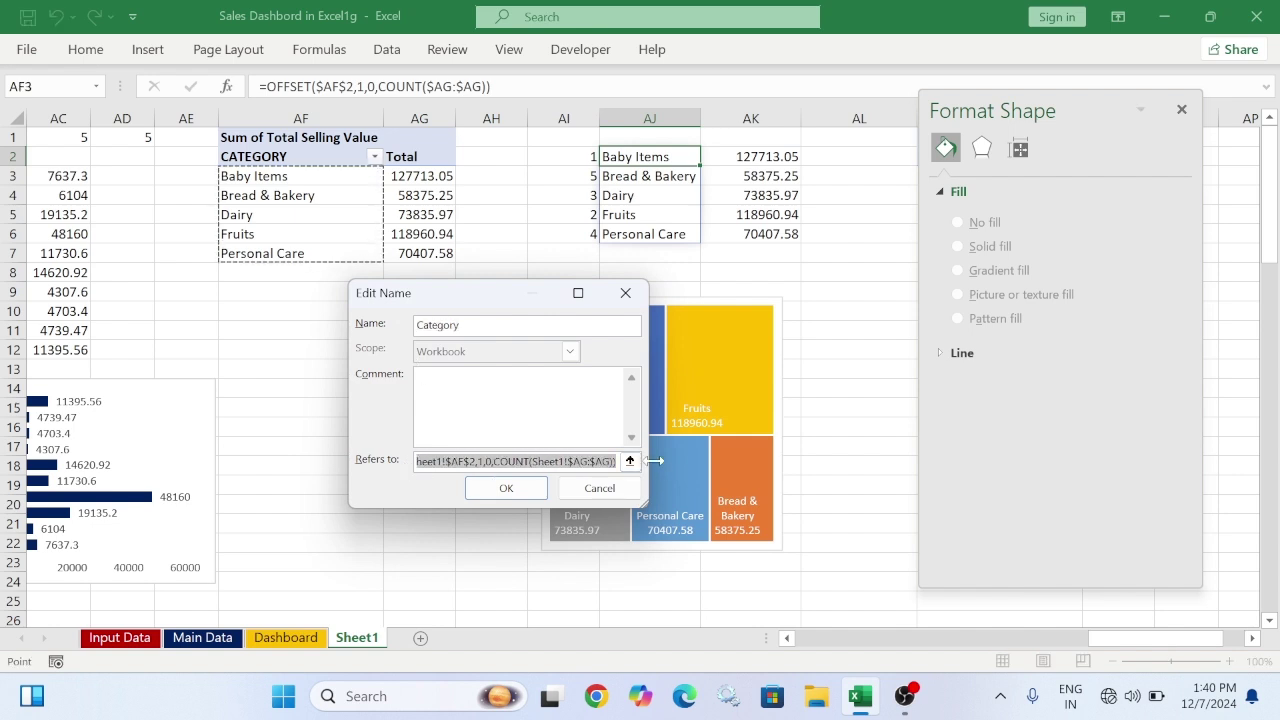
key("Delete")
key("ctrl+v")
left_click(506, 488)
left_click(723, 586)
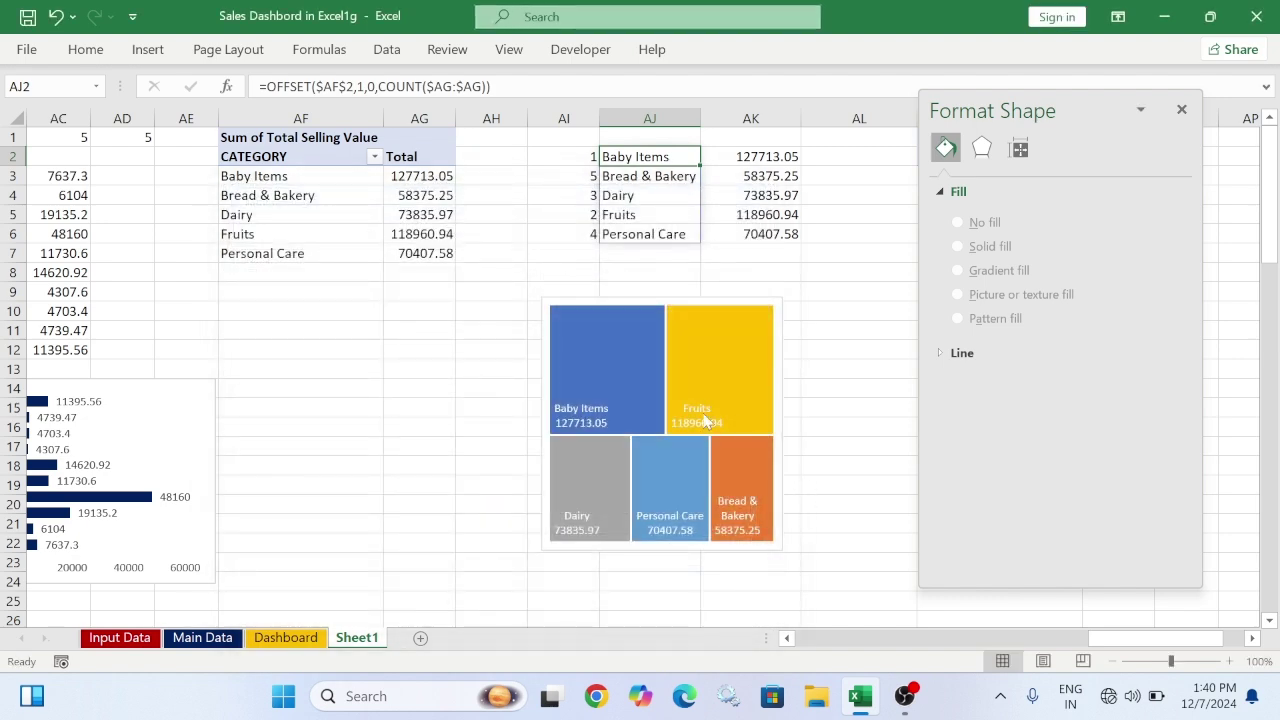
Open the data source settings of the category treemap and select Series1
right_click(629, 333)
left_click(665, 432)
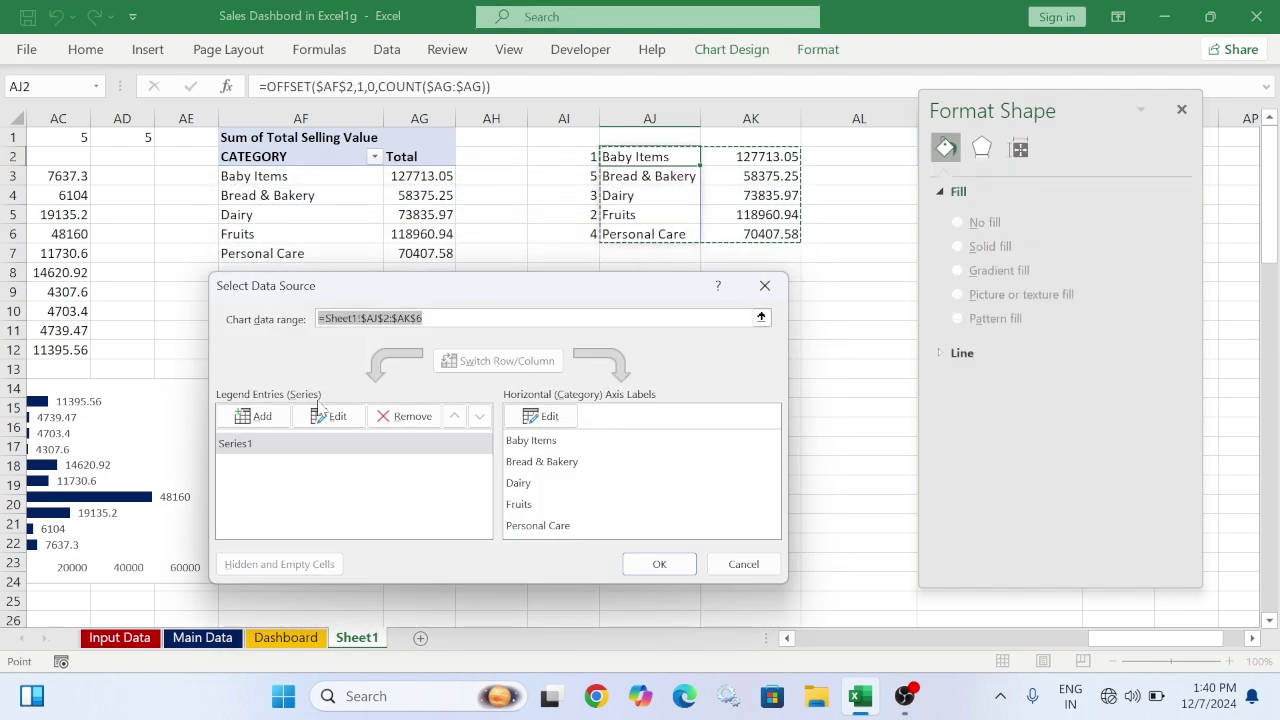
left_click(230, 445)
left_click(337, 416)
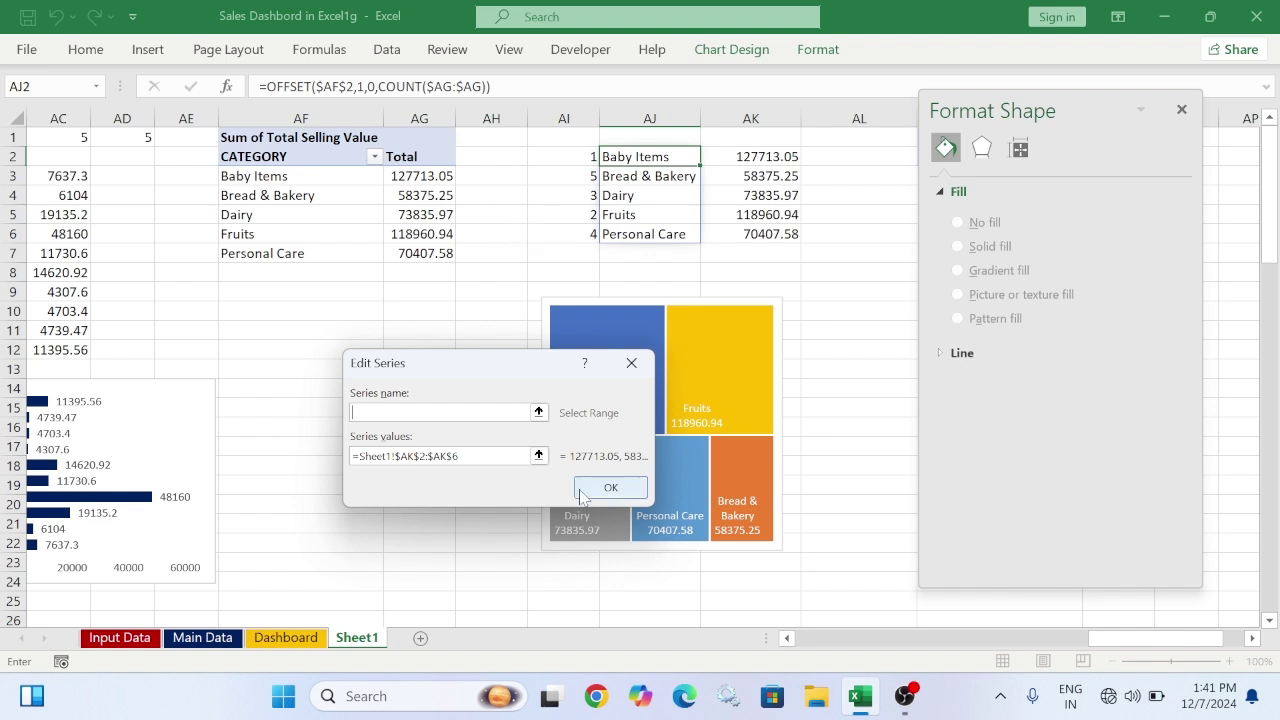
left_click_drag(530, 369, 750, 337)
left_click(700, 425)
left_click_drag(700, 425, 619, 425)
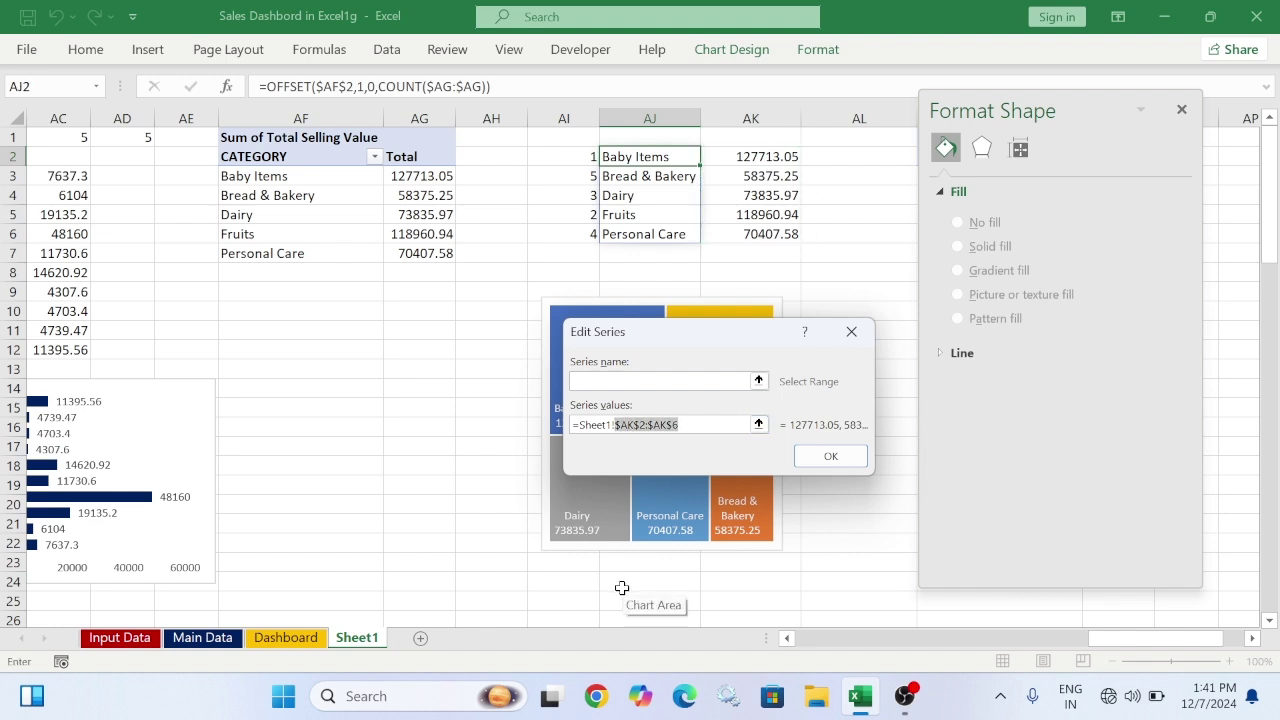
key("BackSpace")
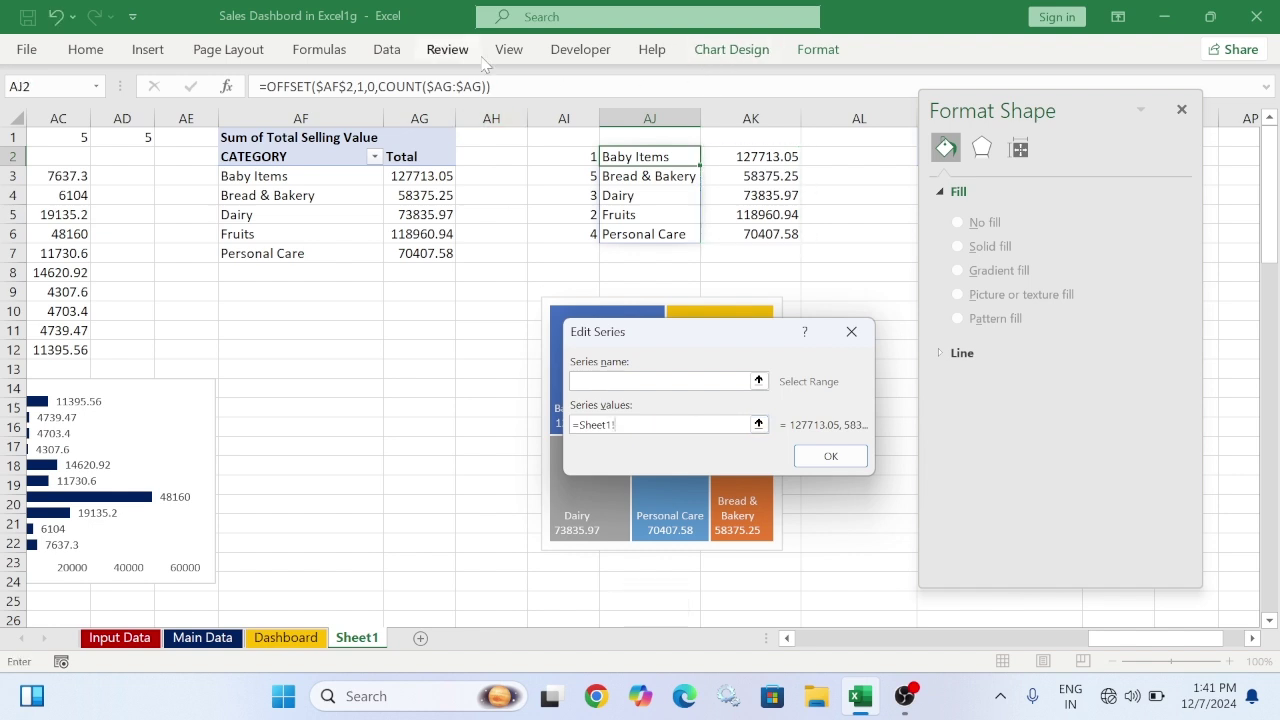
left_click(319, 49)
left_click(665, 104)
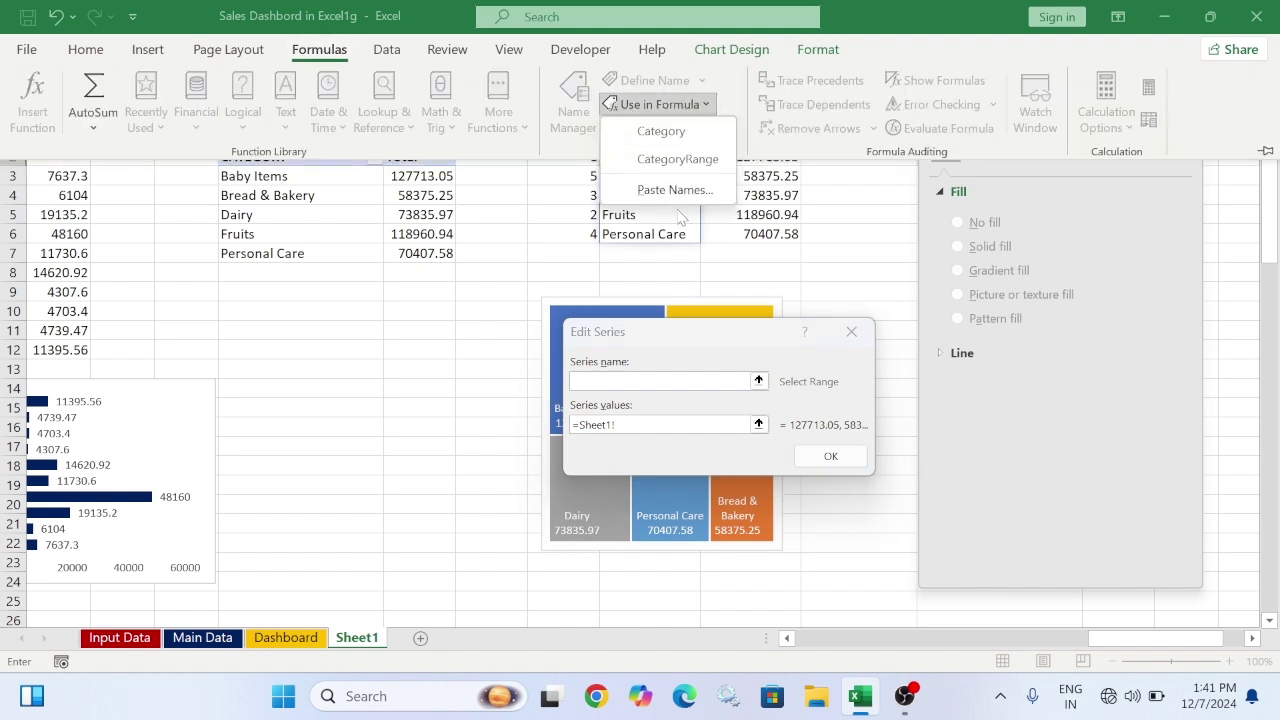
left_click(676, 189)
left_click(430, 354)
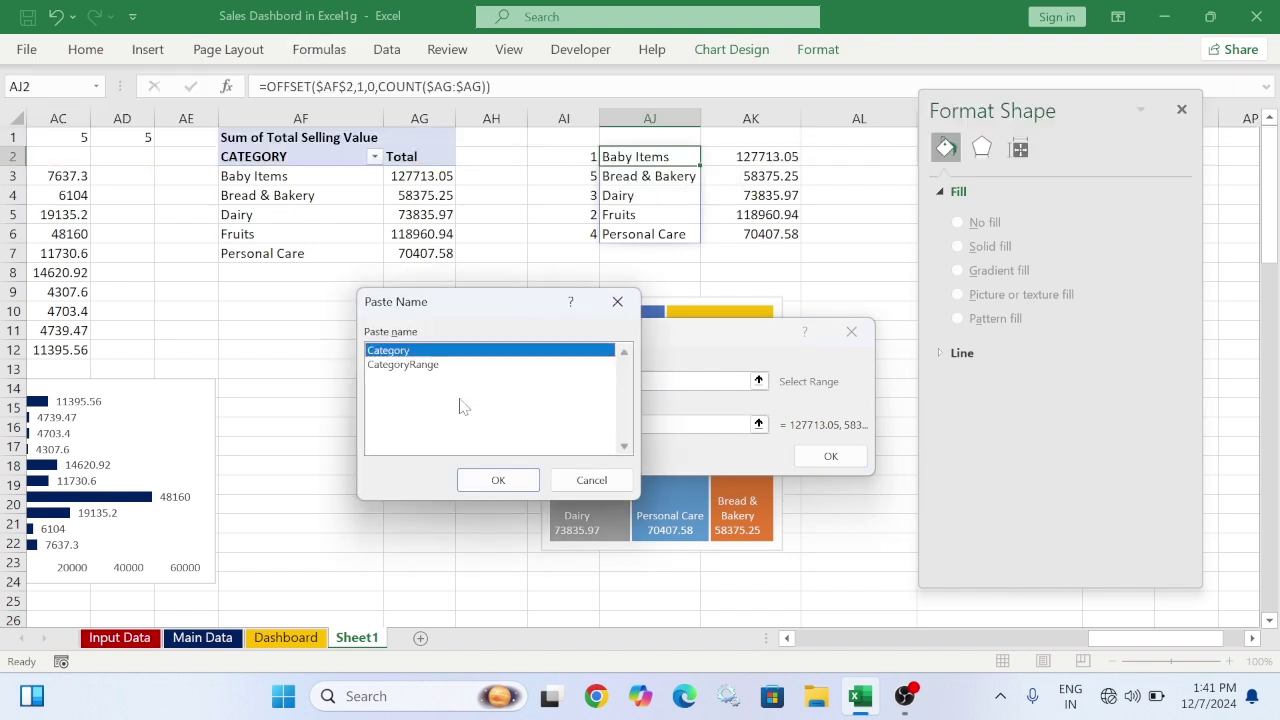
left_click(498, 480)
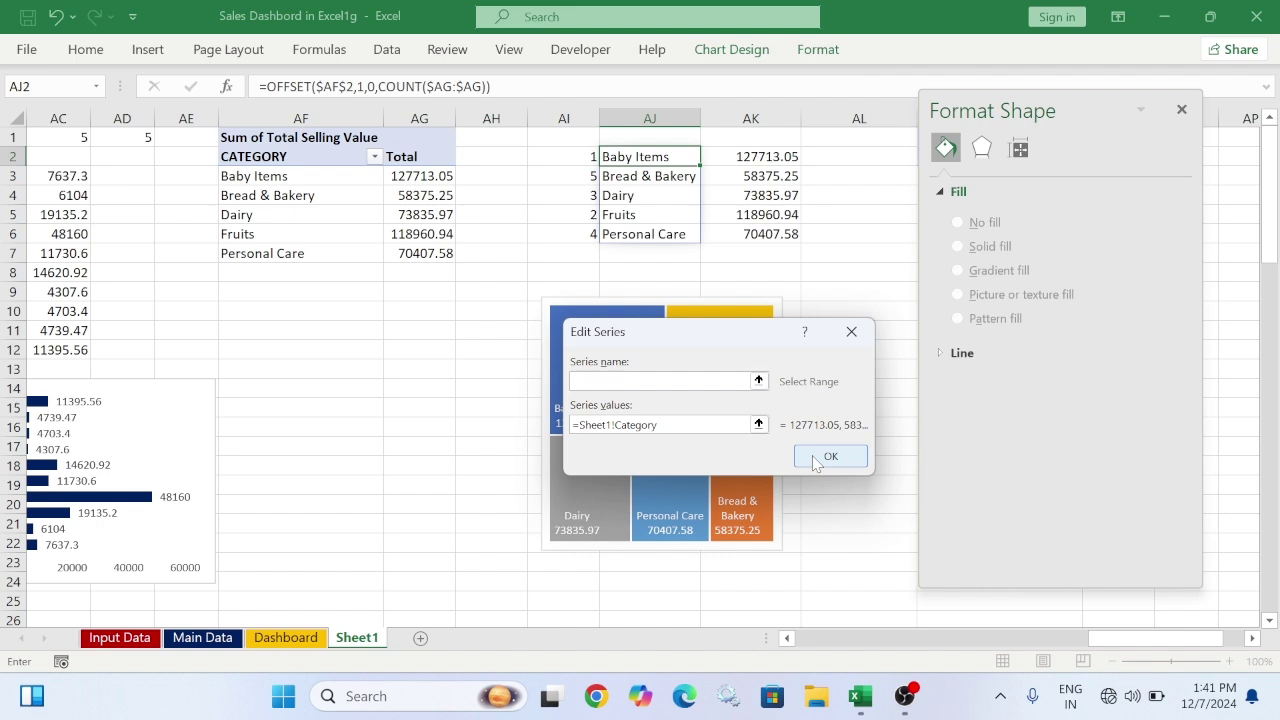
left_click_drag(615, 425, 658, 425)
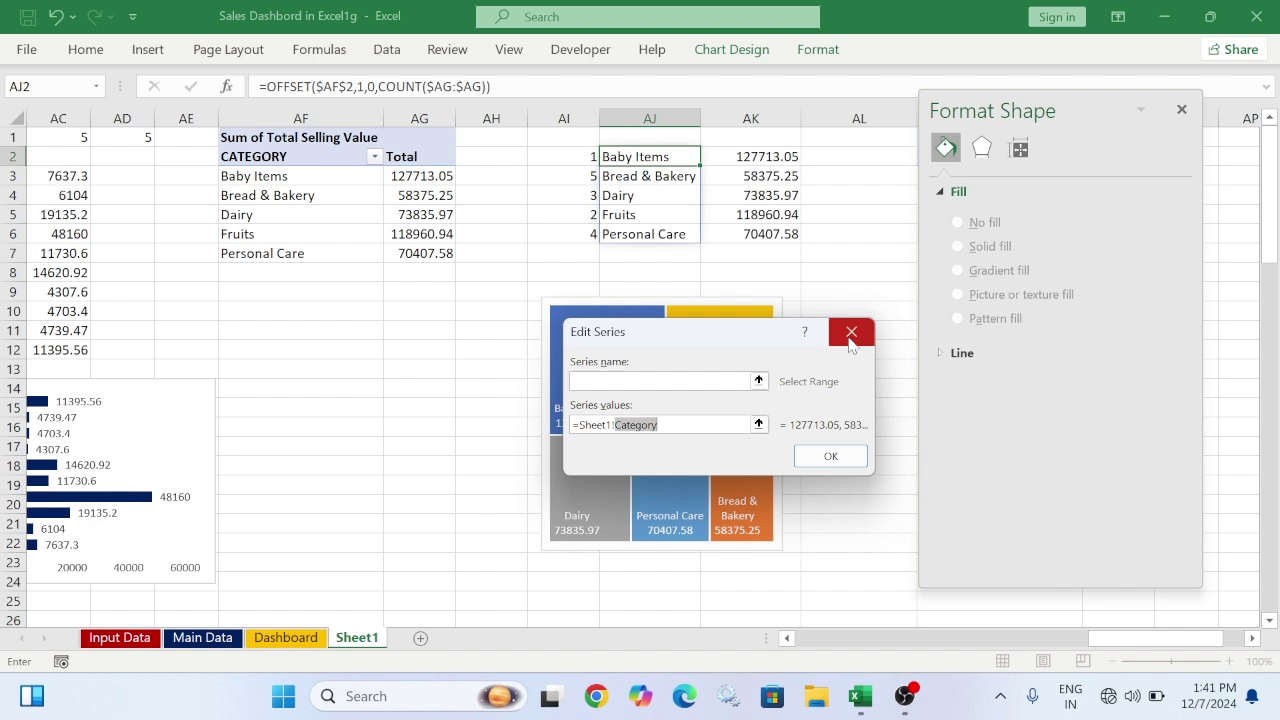
left_click(676, 424)
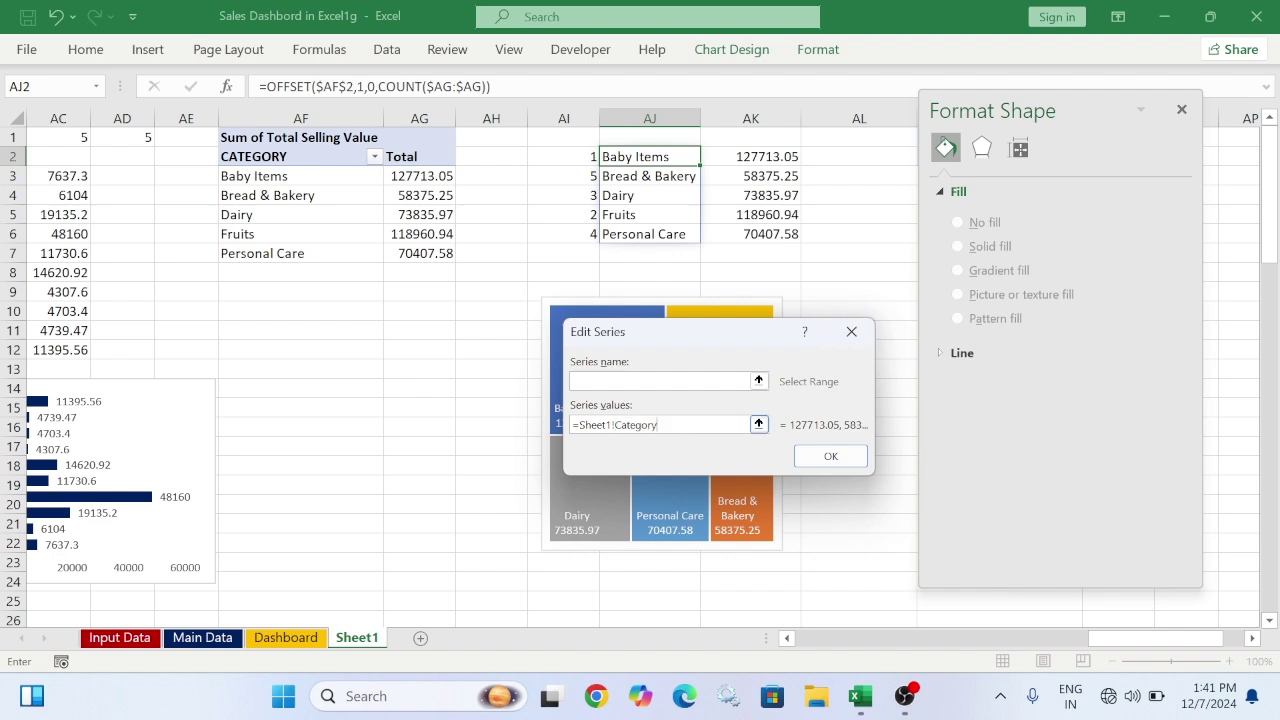
left_click(851, 331)
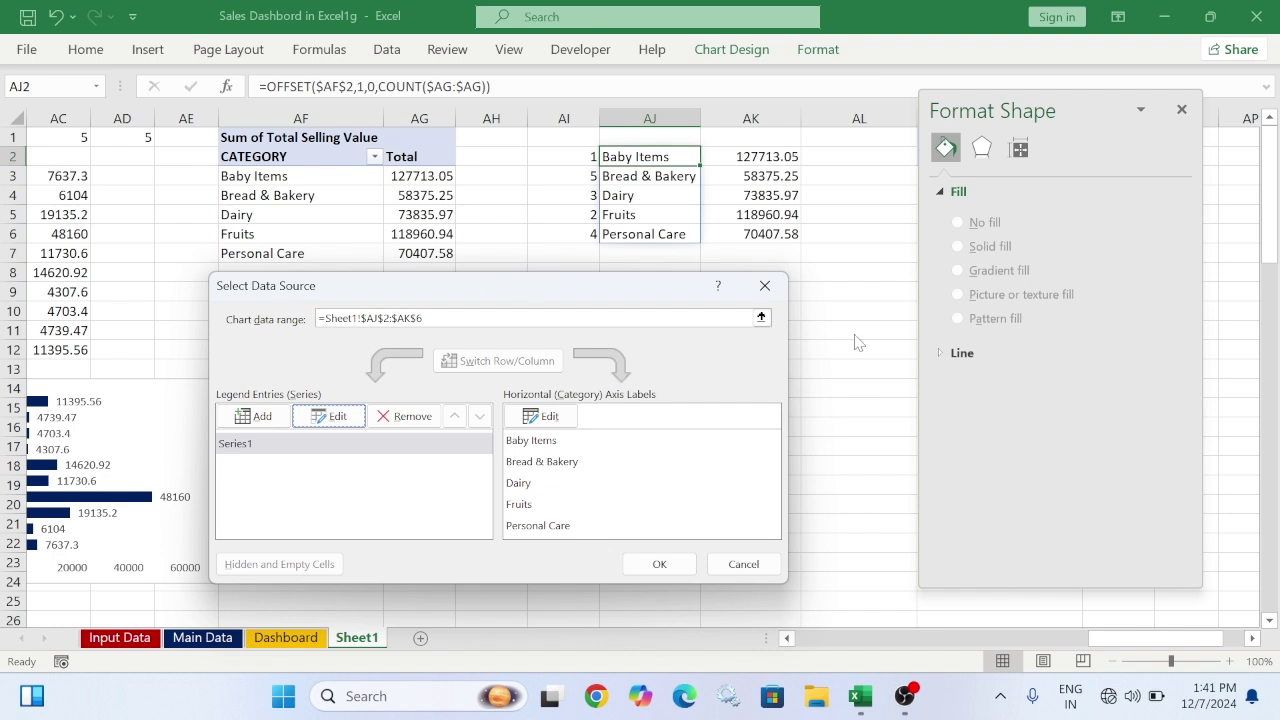
Set the treemap's Series1 values to =Sheet1!CategoryRange using the defined name
left_click(331, 416)
left_click_drag(680, 425, 613, 425)
key("BackSpace")
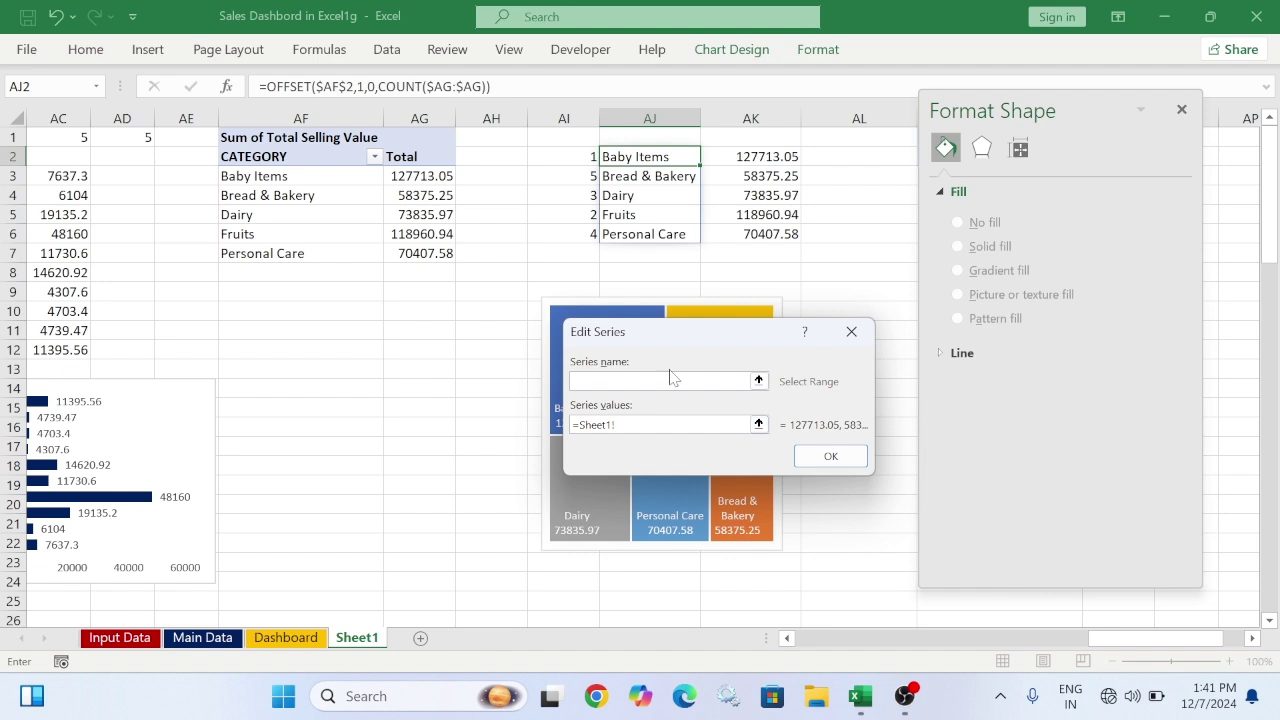
left_click(319, 49)
left_click(640, 104)
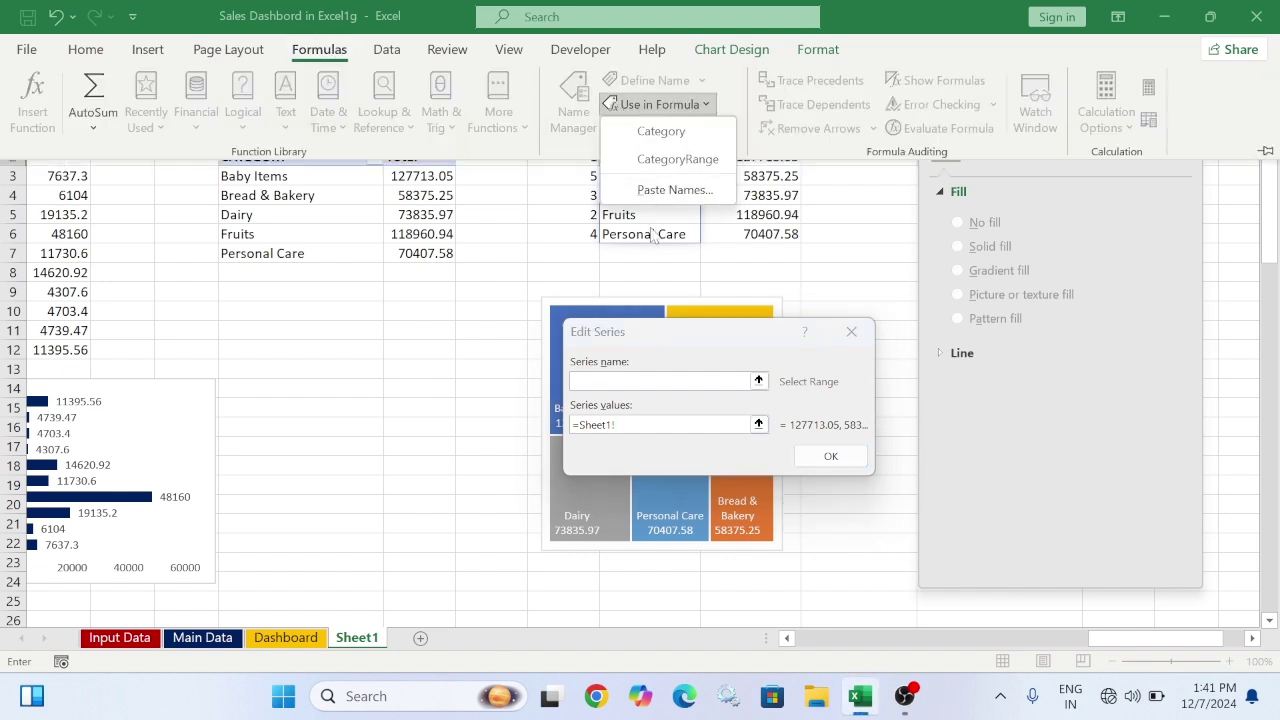
left_click(668, 189)
left_click(651, 334)
left_click(718, 447)
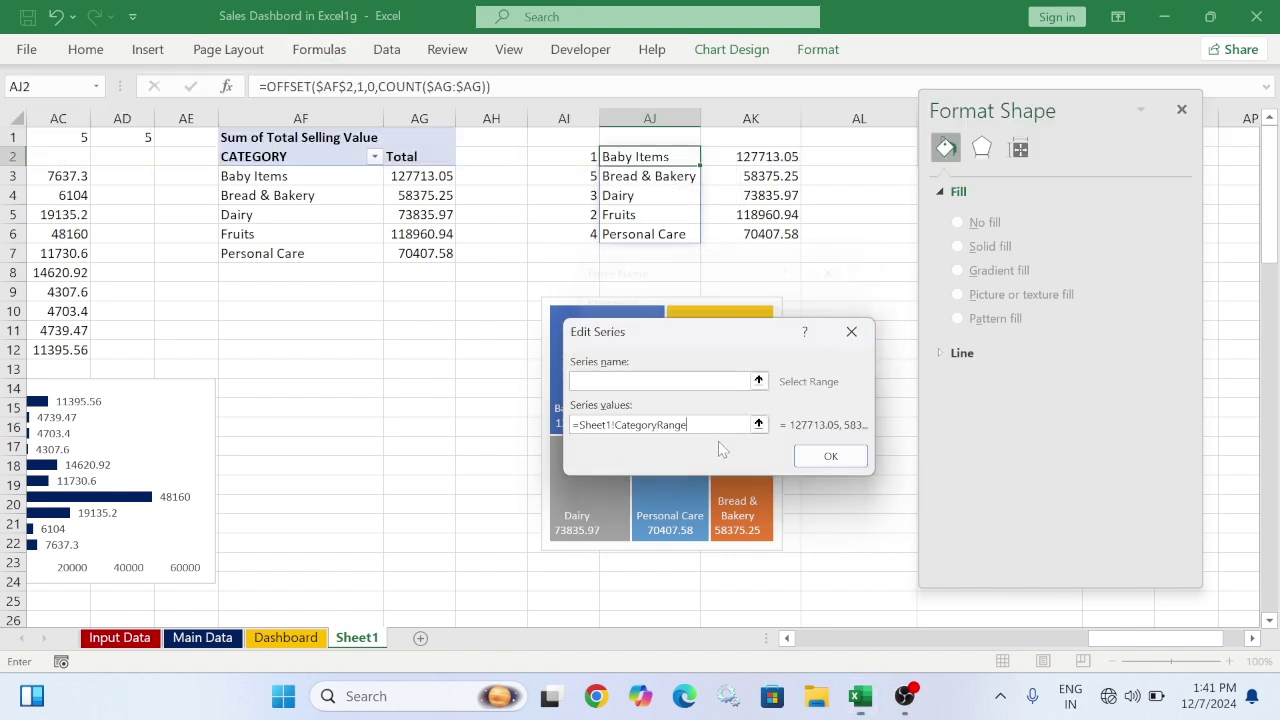
left_click(830, 456)
Set the treemap's category axis label range to =Sheet1!Category and apply the data source changes
left_click(250, 447)
left_click(541, 416)
left_click_drag(678, 406, 617, 406)
key("BackSpace")
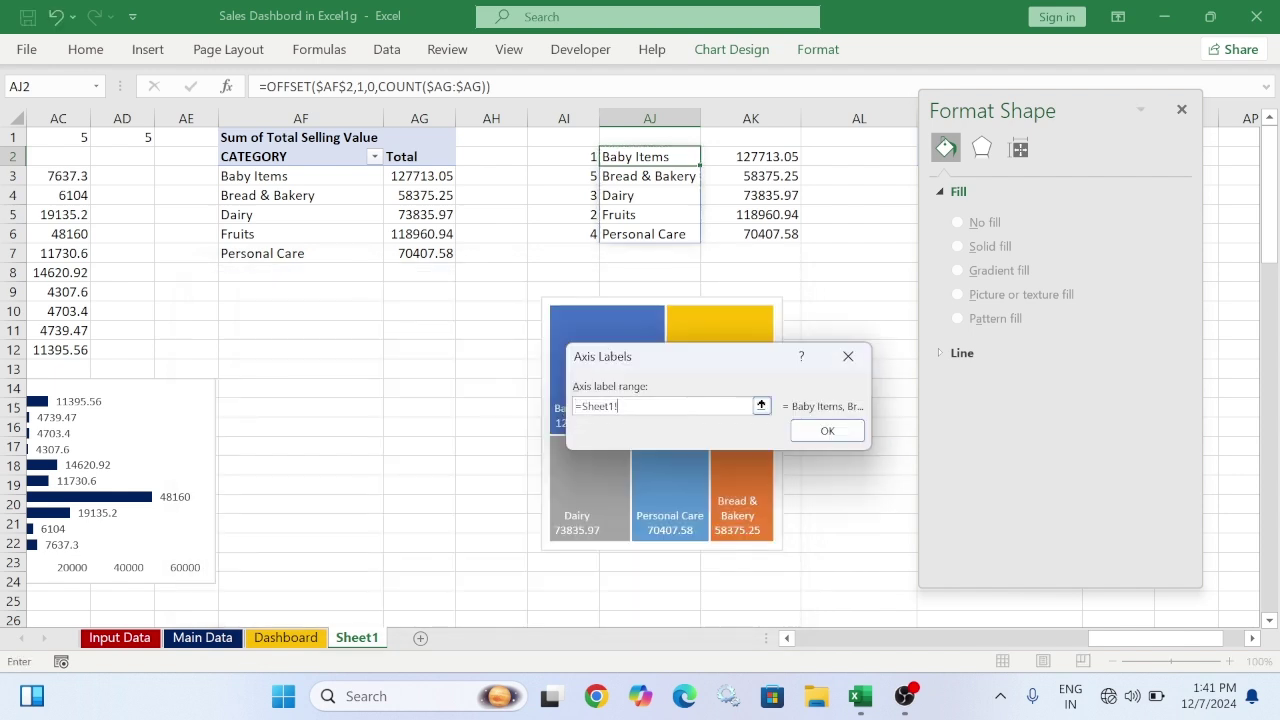
left_click(319, 49)
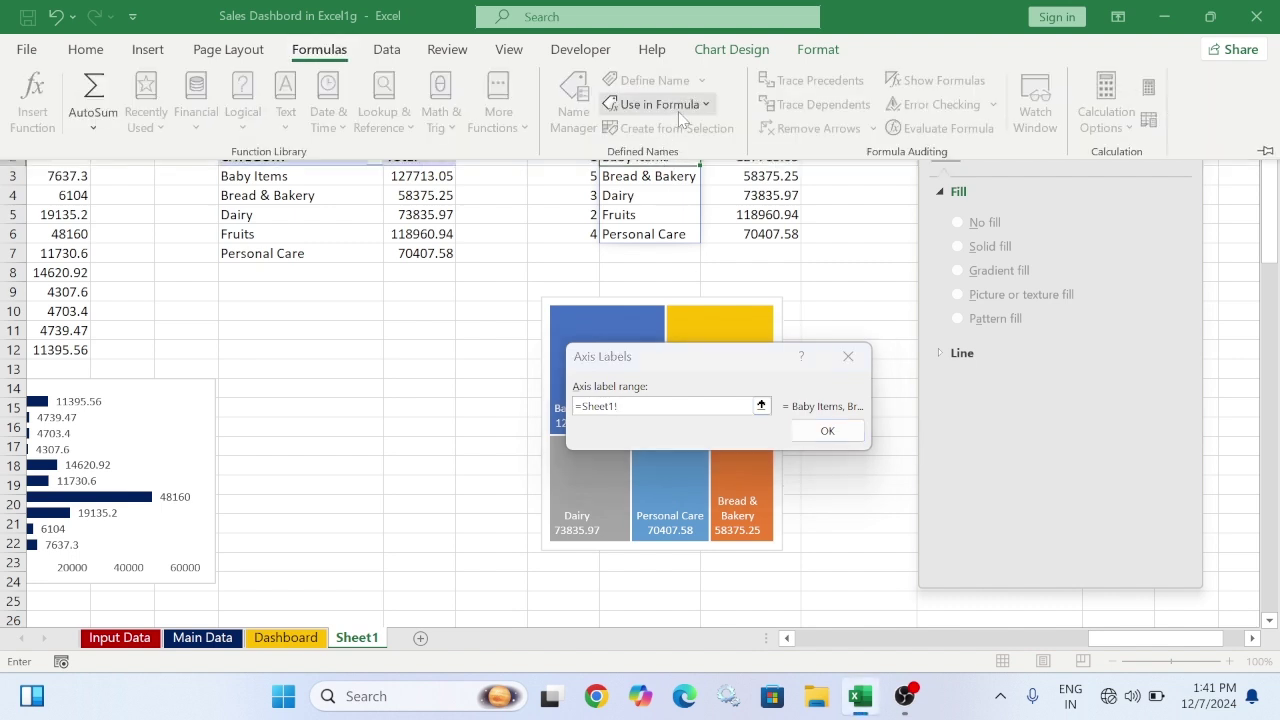
left_click(657, 104)
left_click(686, 190)
left_click(635, 318)
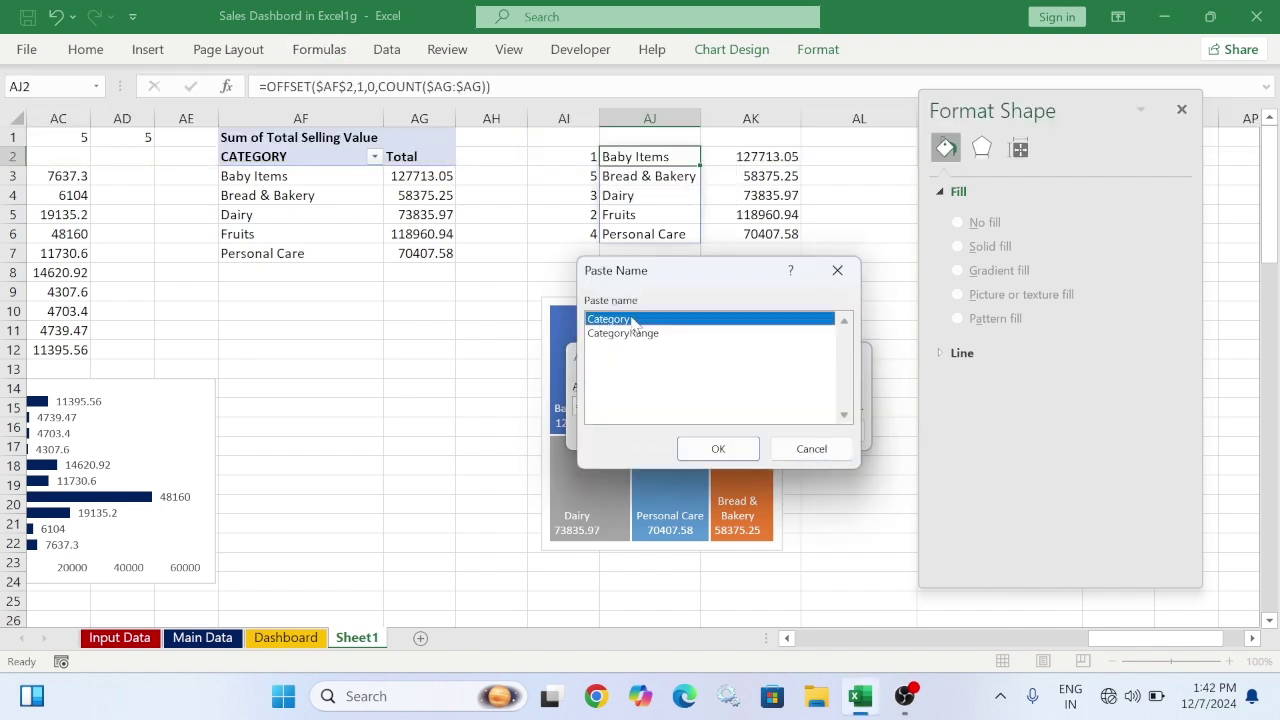
left_click(716, 449)
left_click(812, 436)
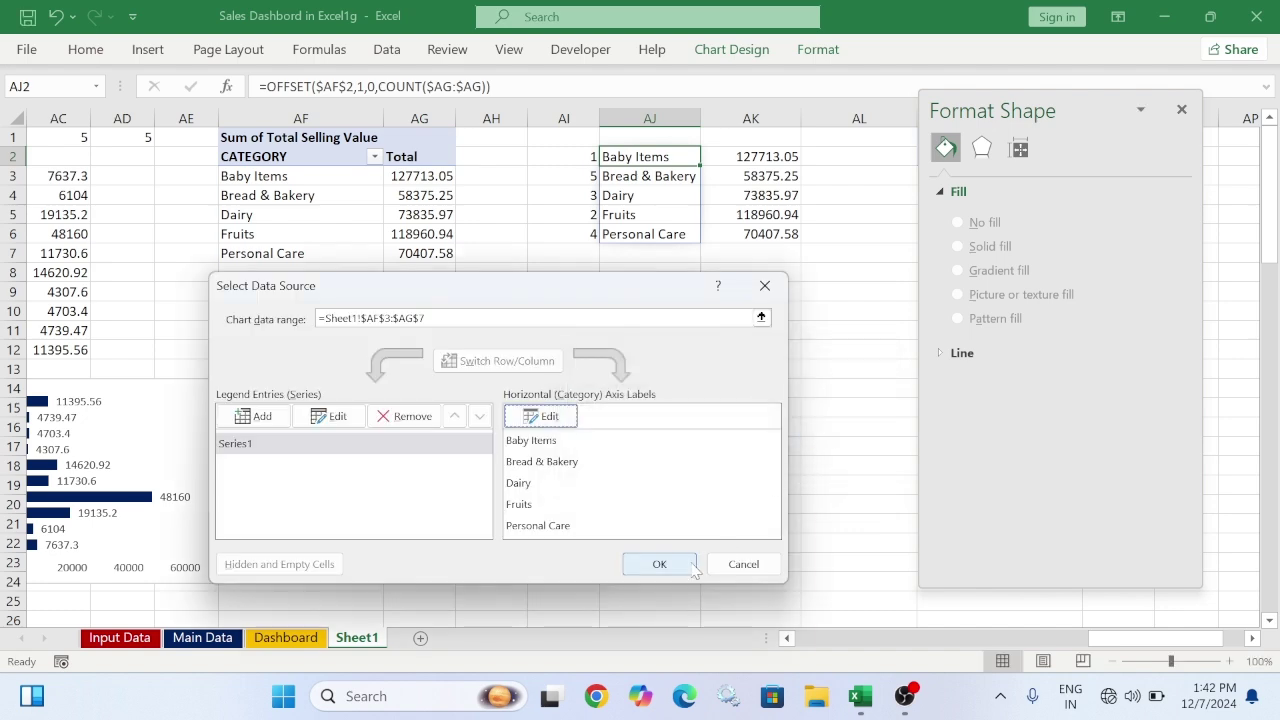
left_click(651, 563)
Move the treemap to just below the OFFSET results in columns AI to AK and close the formatting pane
mouse_move(1097, 638)
left_mouse_down()
mouse_move(1086, 639)
mouse_move(1113, 639)
left_mouse_up()
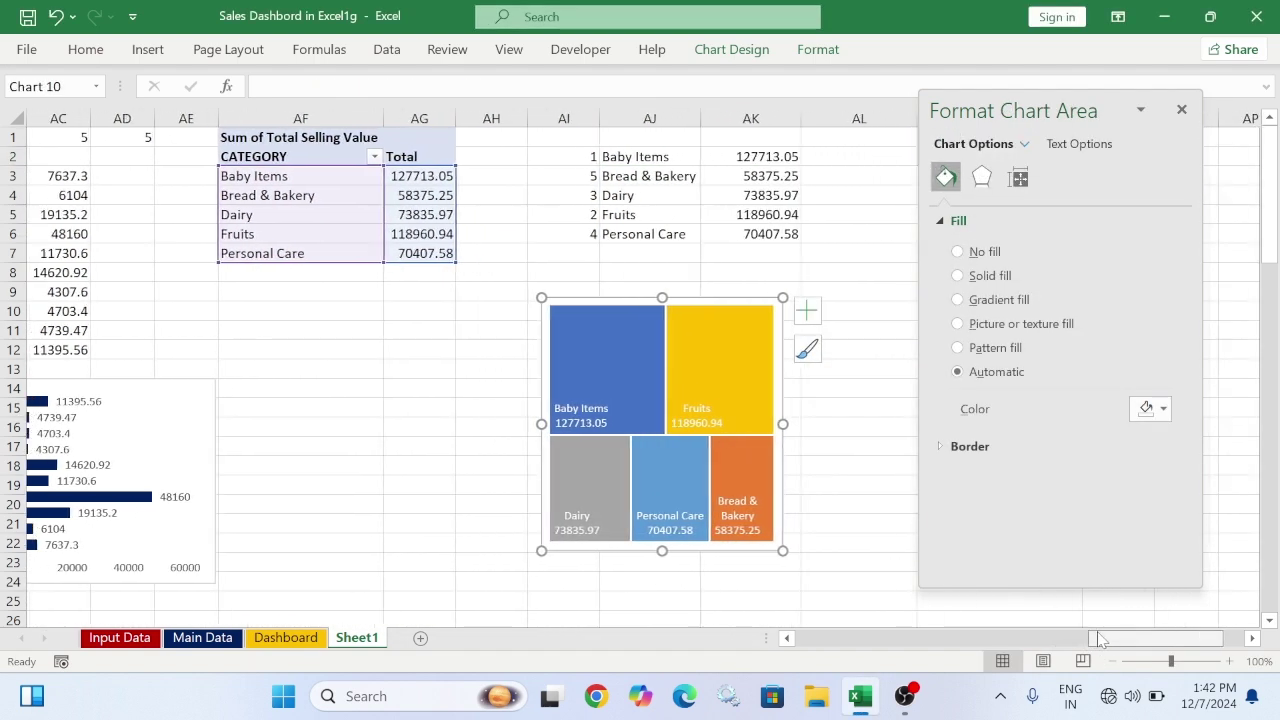
left_click(858, 334)
left_click(666, 314)
left_click(650, 316)
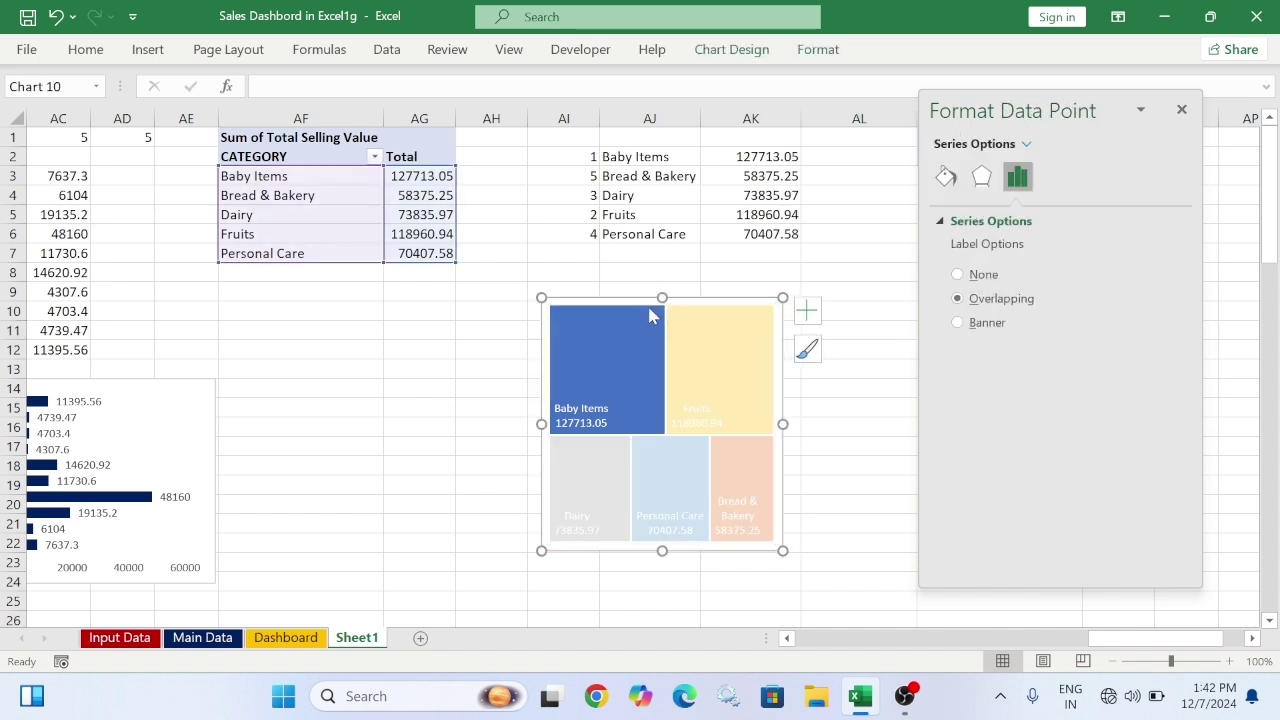
left_click_drag(642, 305, 408, 349)
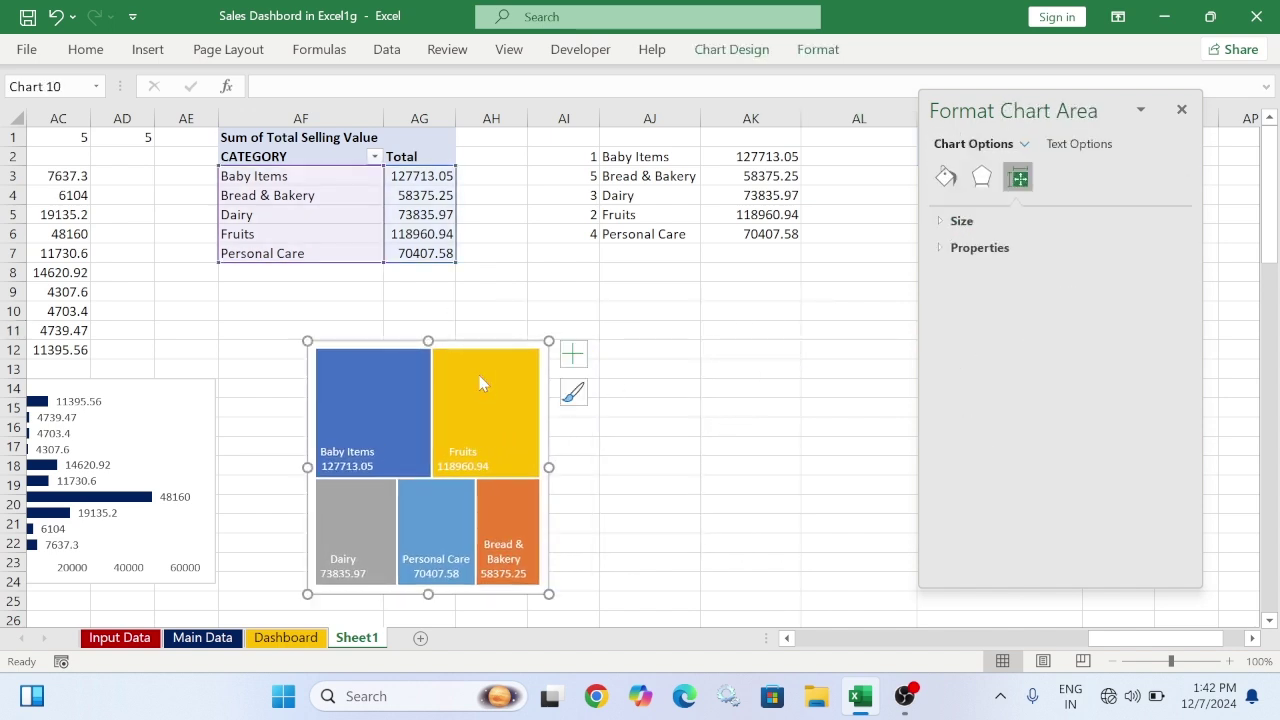
left_click_drag(521, 340, 758, 263)
left_click(1180, 112)
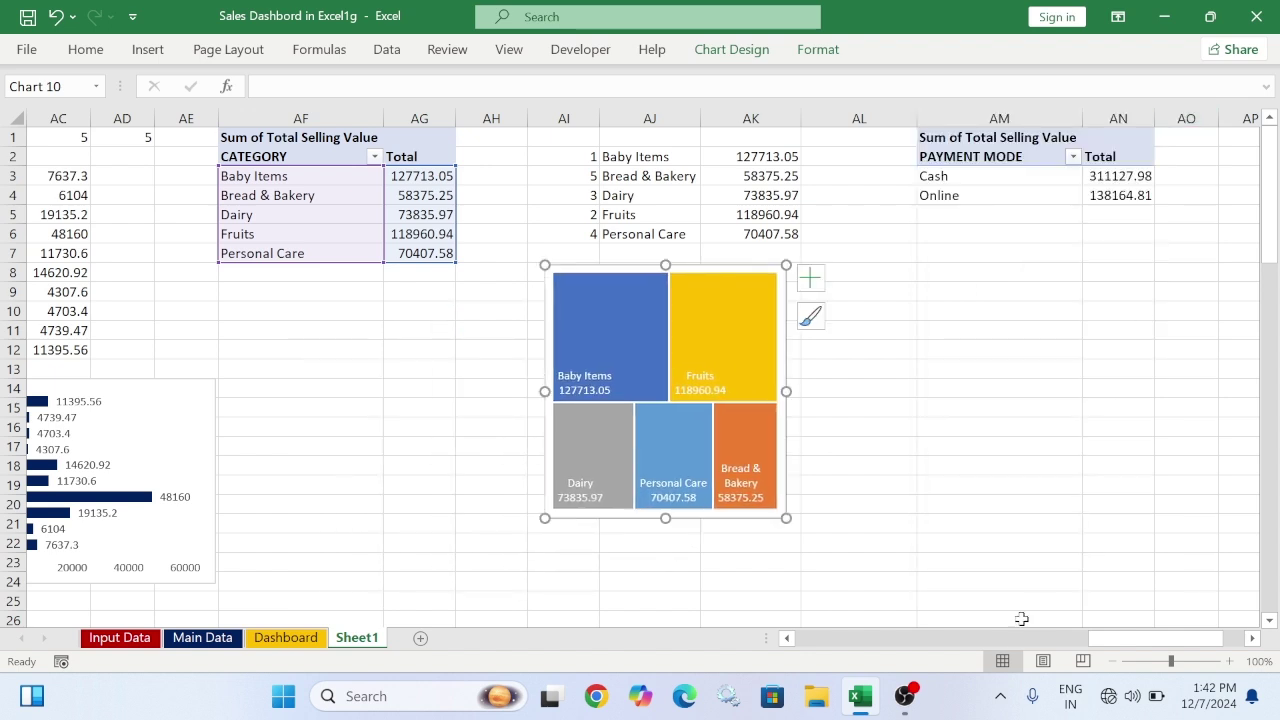
Select cell AM3 in the payment mode PivotTable
left_click_drag(1160, 640, 1183, 650)
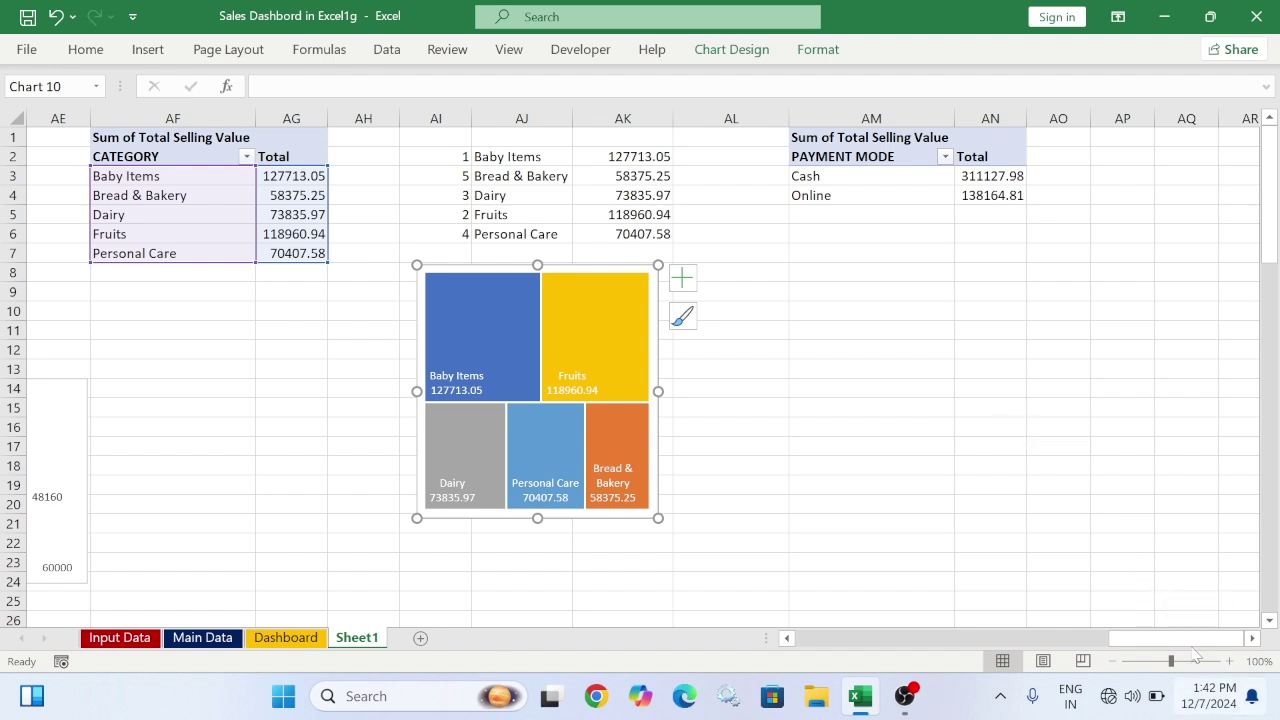
left_click(847, 180)
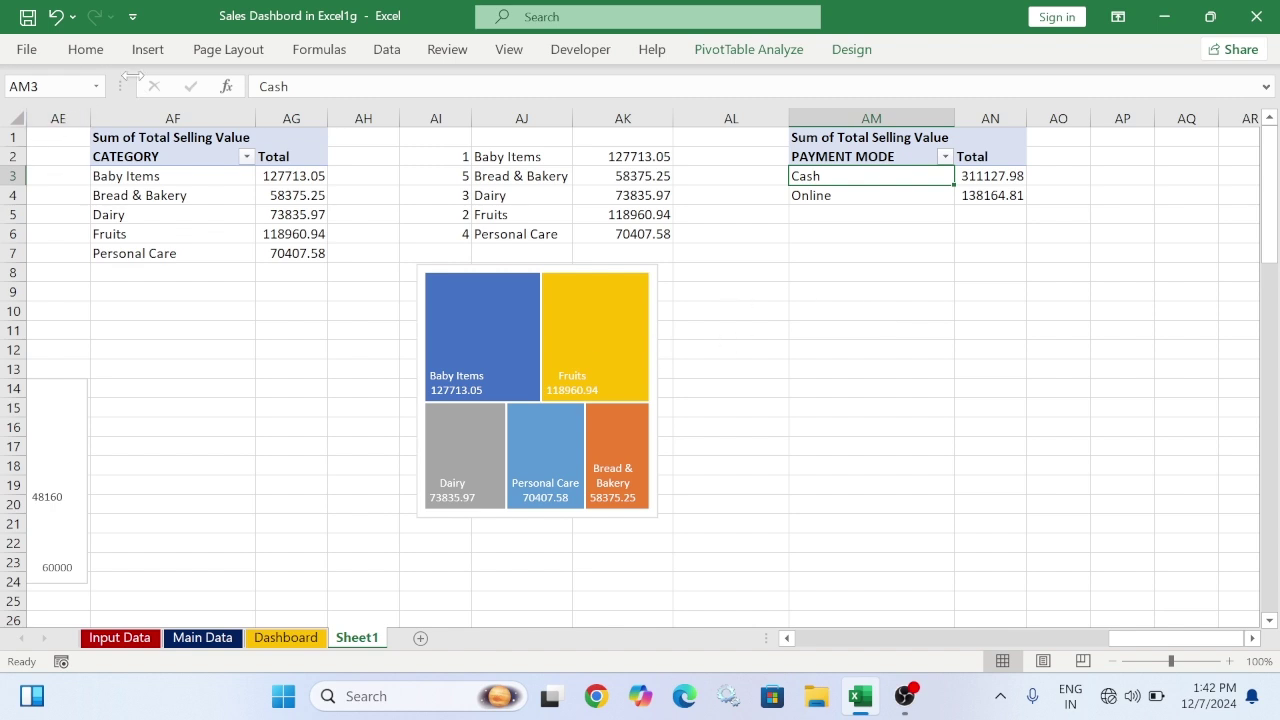
Insert a pie chart from the PAYMENT MODE pivot table and hide all of its field buttons
left_click(147, 49)
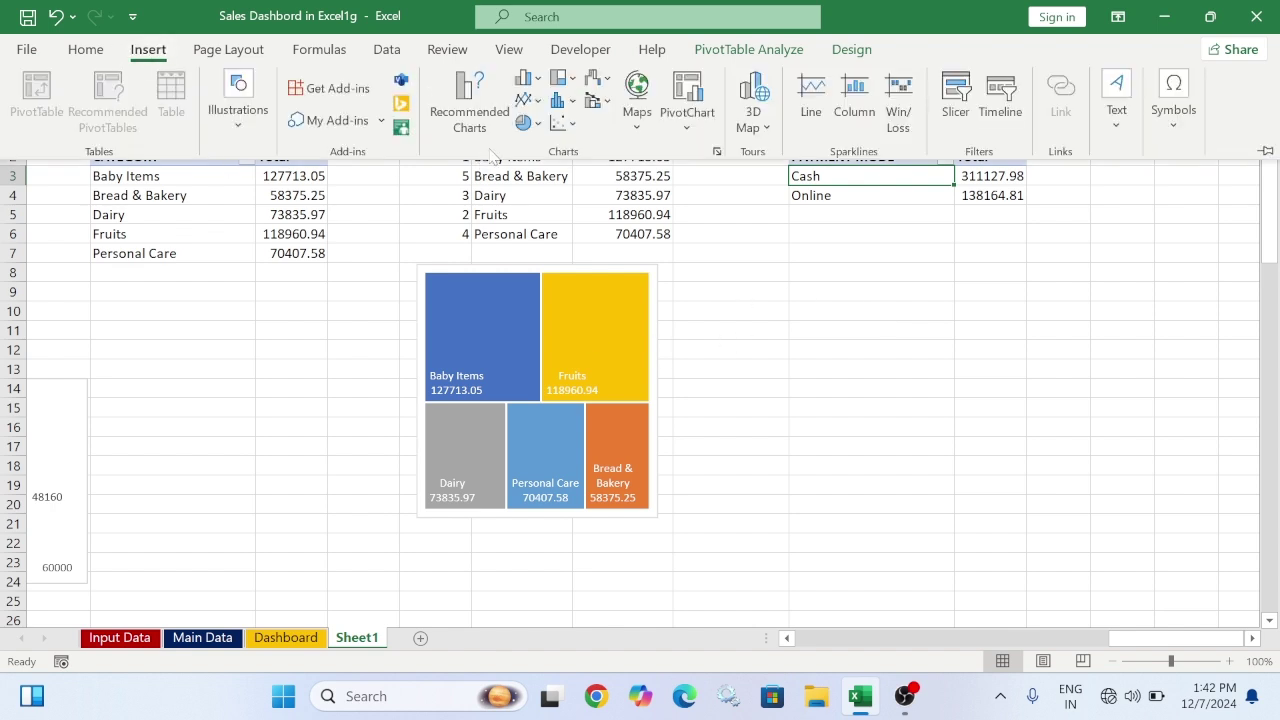
left_click(537, 122)
left_click(537, 191)
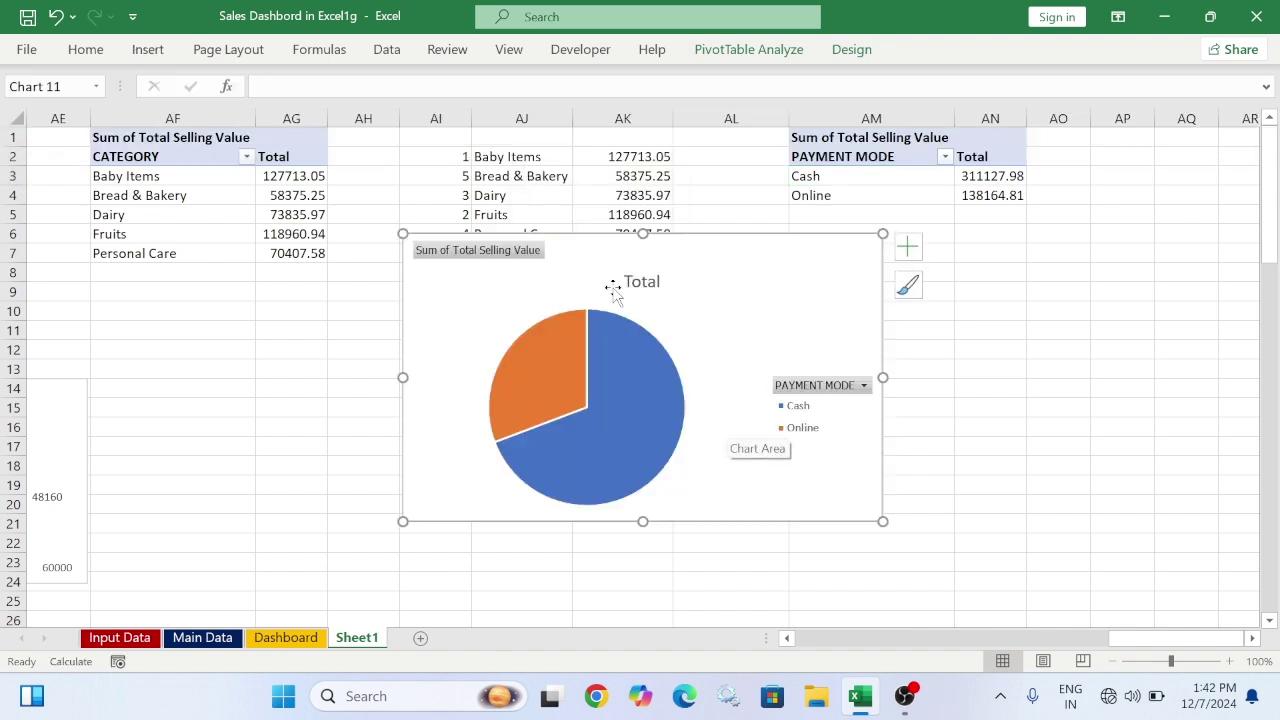
right_click(524, 256)
left_click(628, 480)
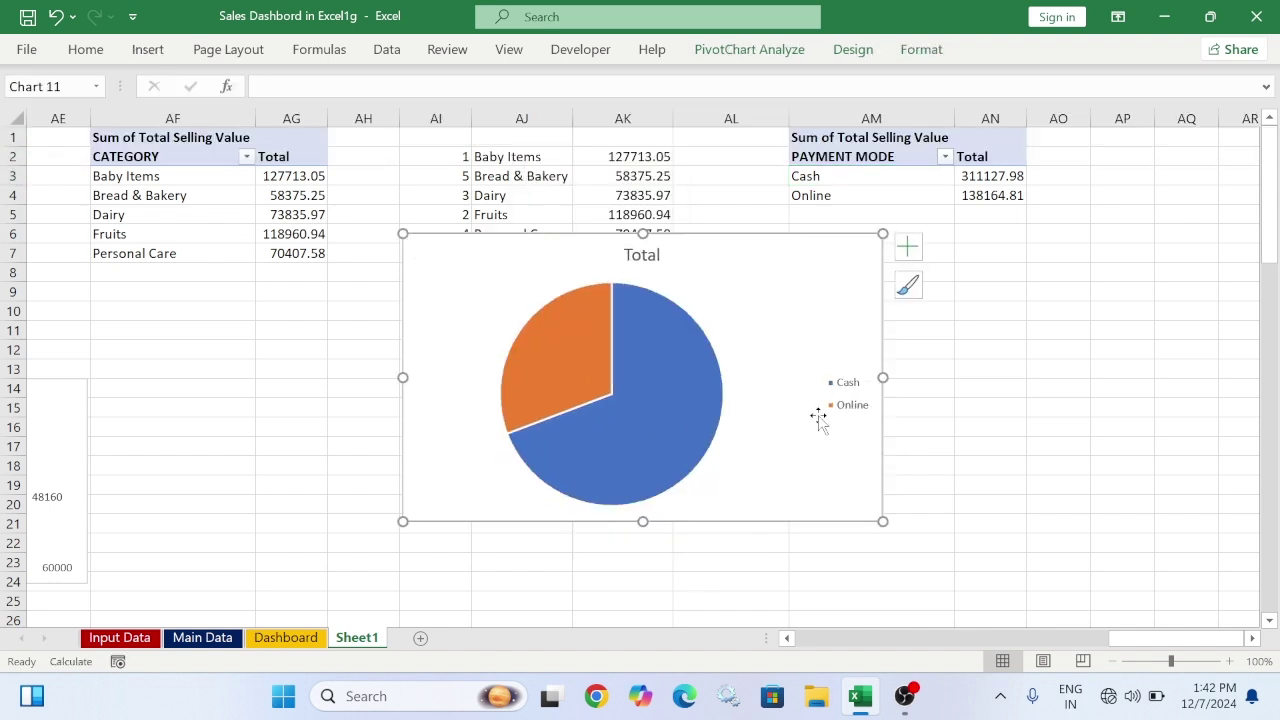
Remove the title and the legend from the payment mode pie chart
left_click(908, 247)
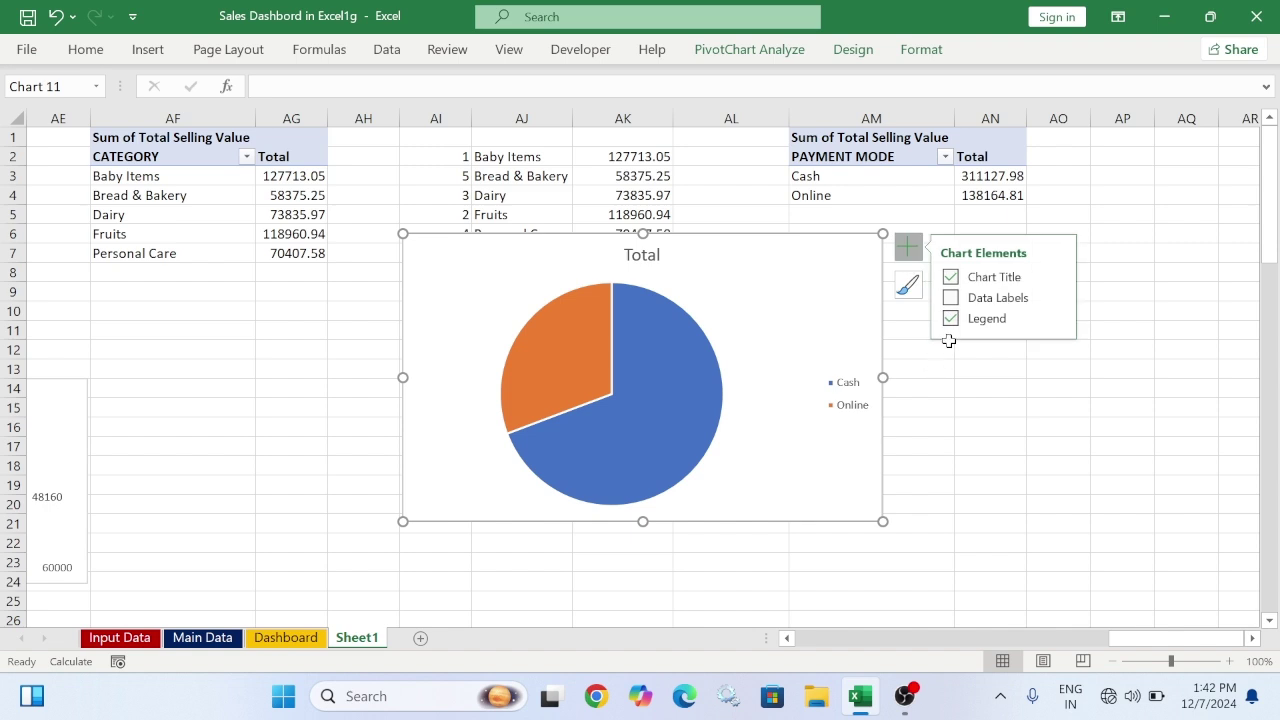
left_click(951, 320)
left_click(951, 277)
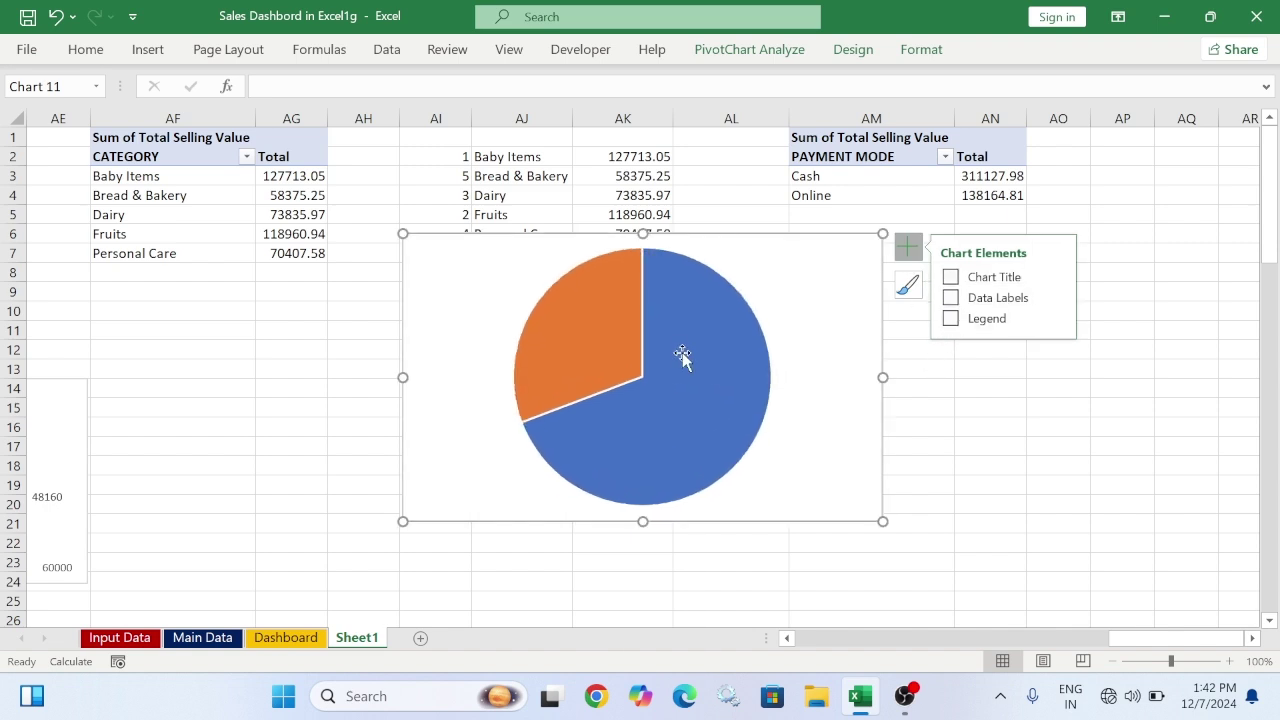
Add data labels to the pie chart's slices and place a legend at the bottom of the chart
right_click(686, 363)
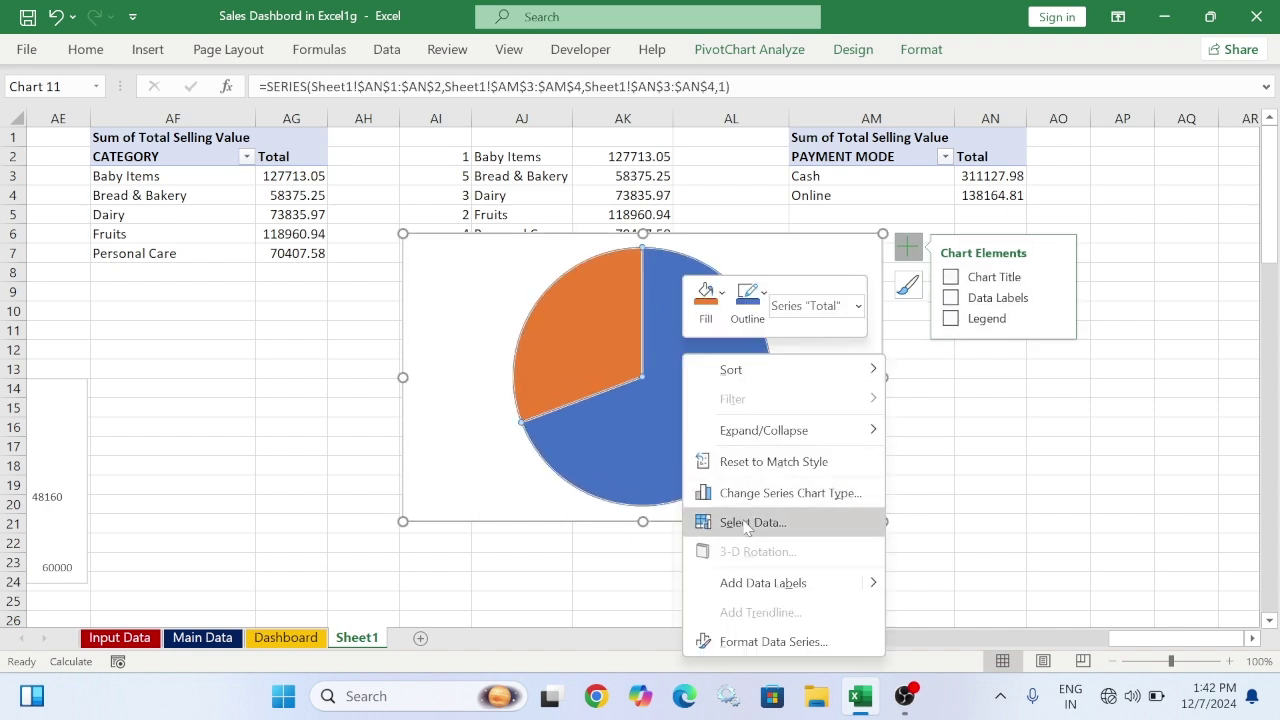
left_click(768, 578)
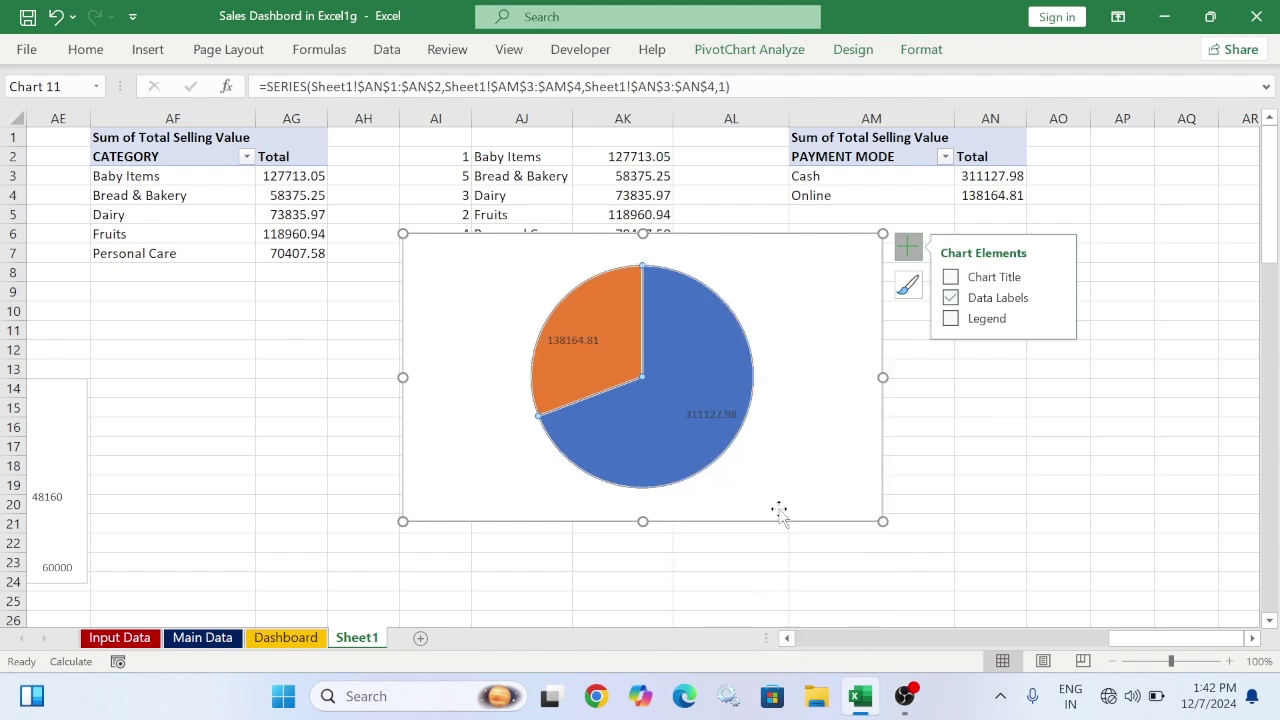
left_click(950, 299)
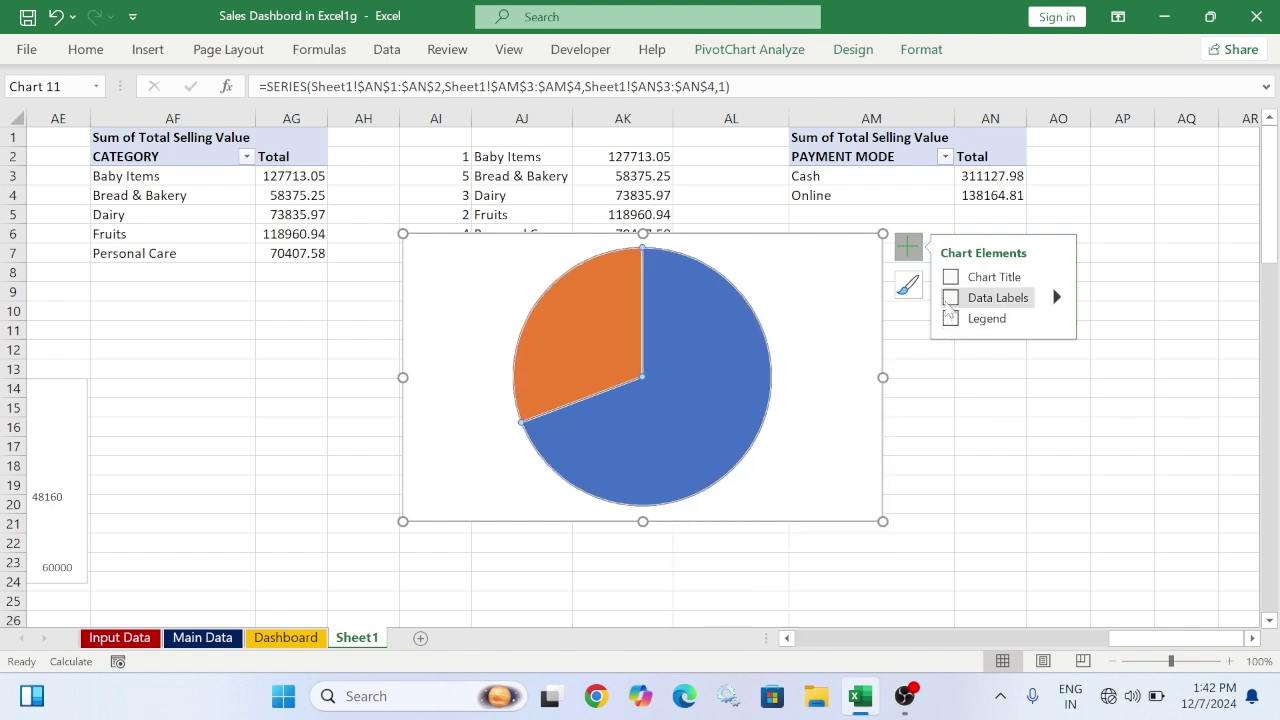
left_click(950, 298)
left_click(950, 318)
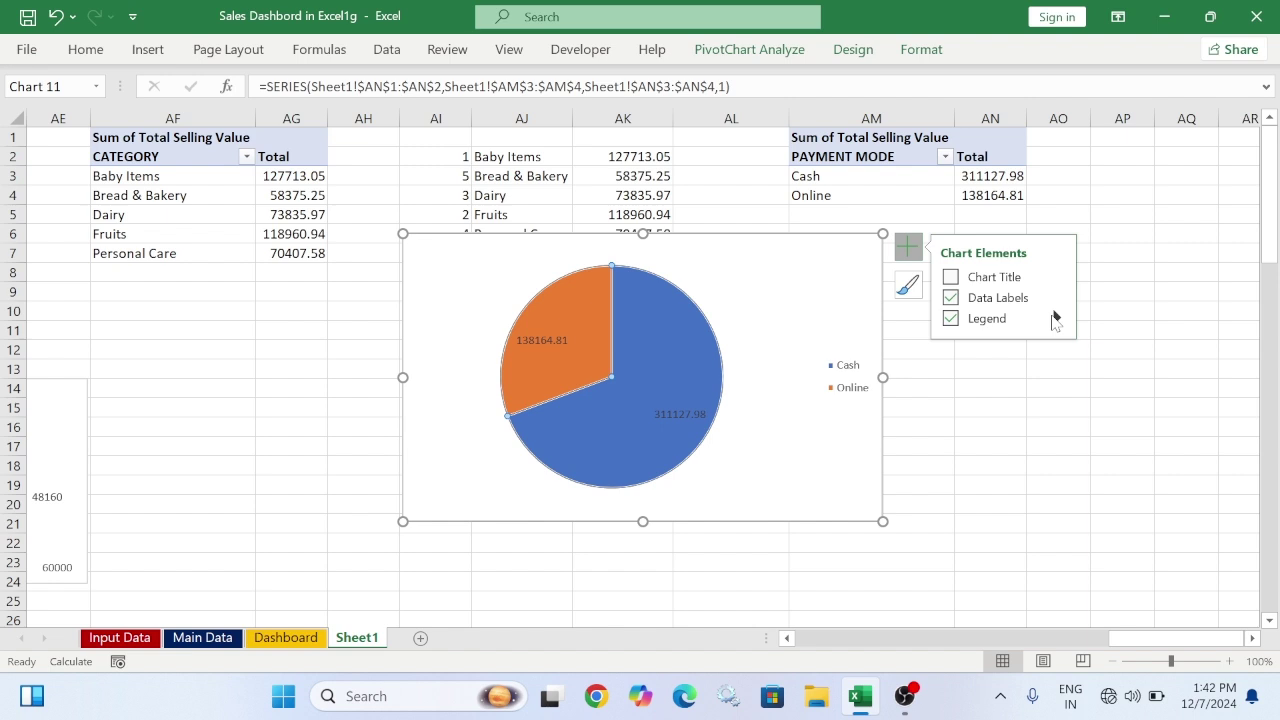
left_click(1056, 318)
left_click(1107, 400)
Shrink the pie chart to about the width of the treemap and set its data label position to Center
left_click_drag(880, 520, 658, 408)
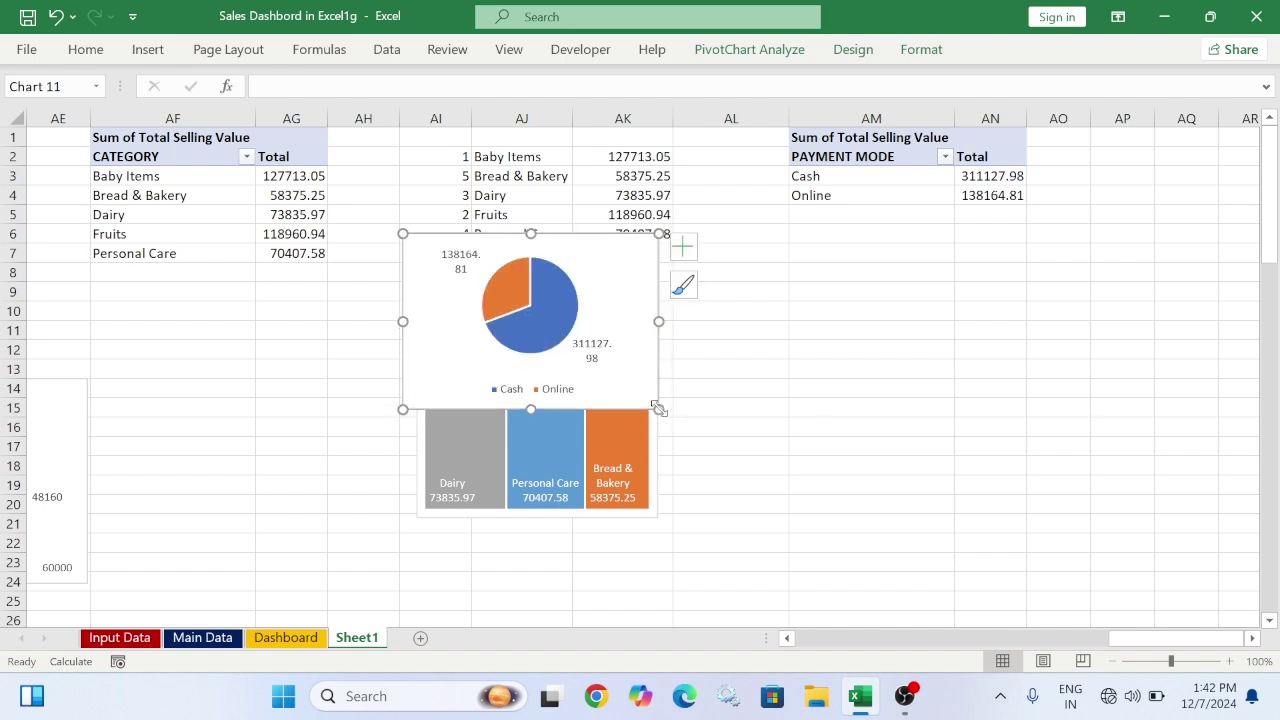
left_click(465, 258)
right_click(465, 256)
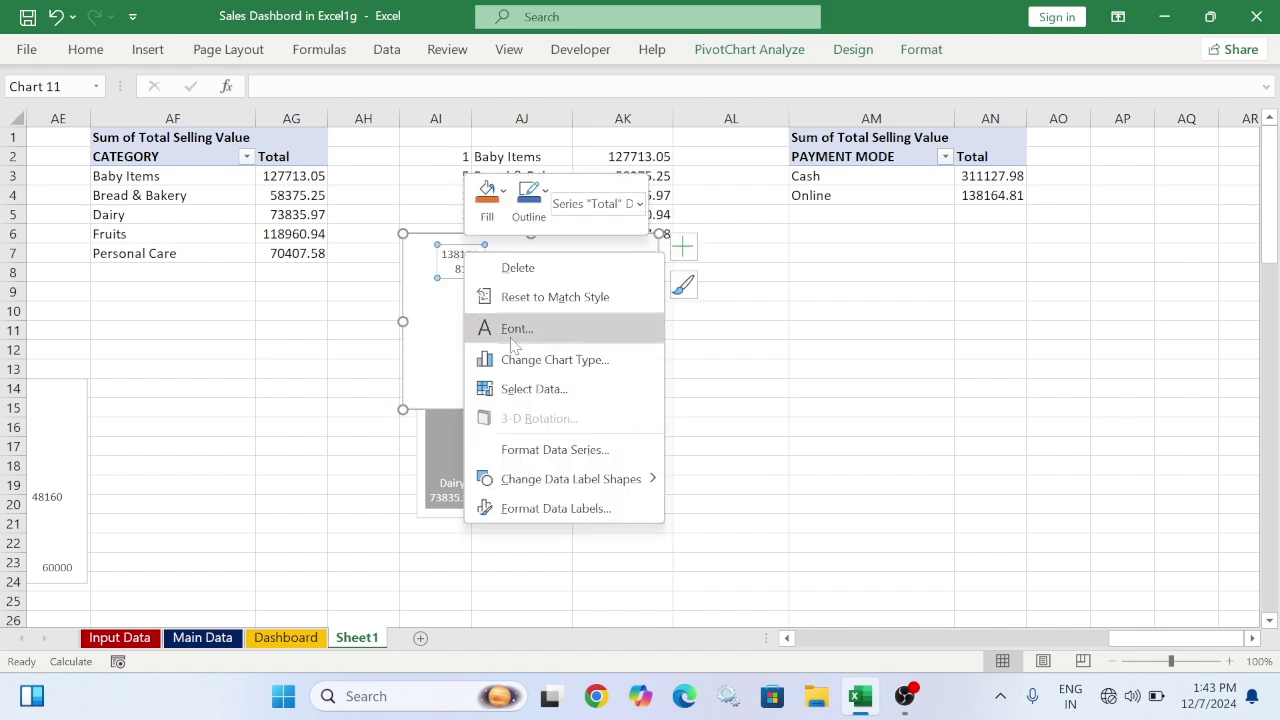
left_click(558, 508)
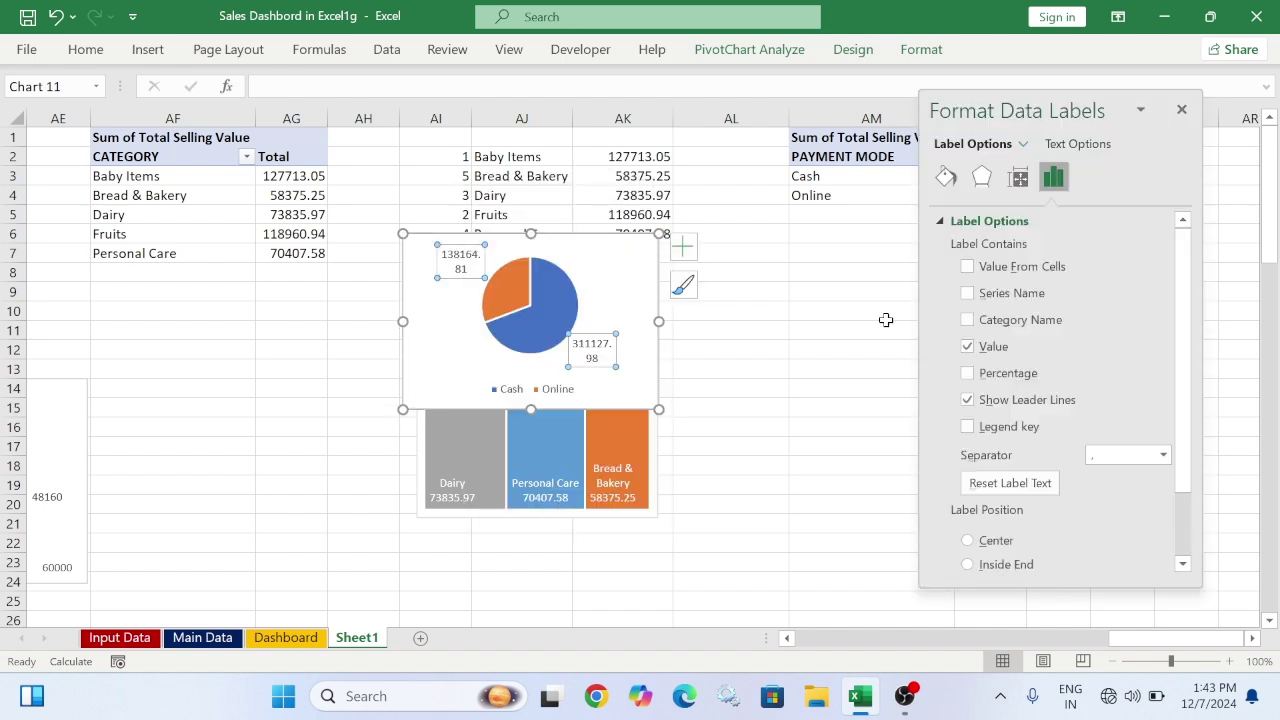
left_click(968, 540)
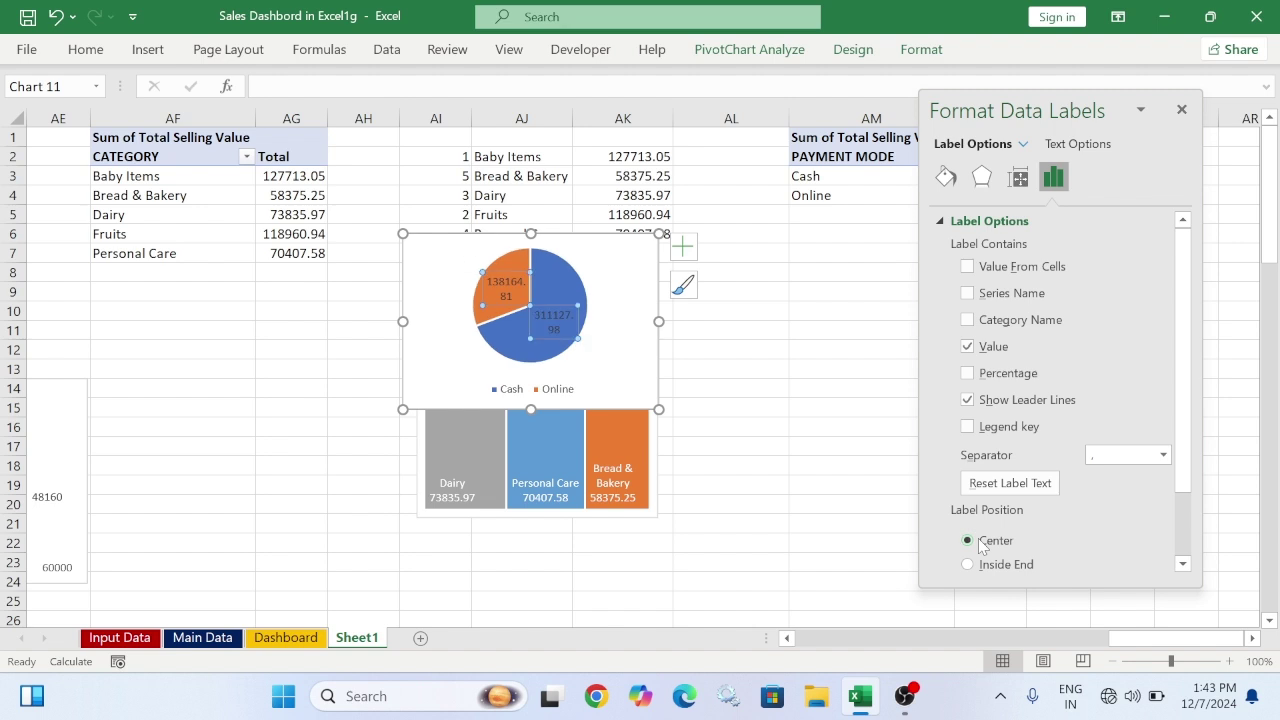
left_click(748, 419)
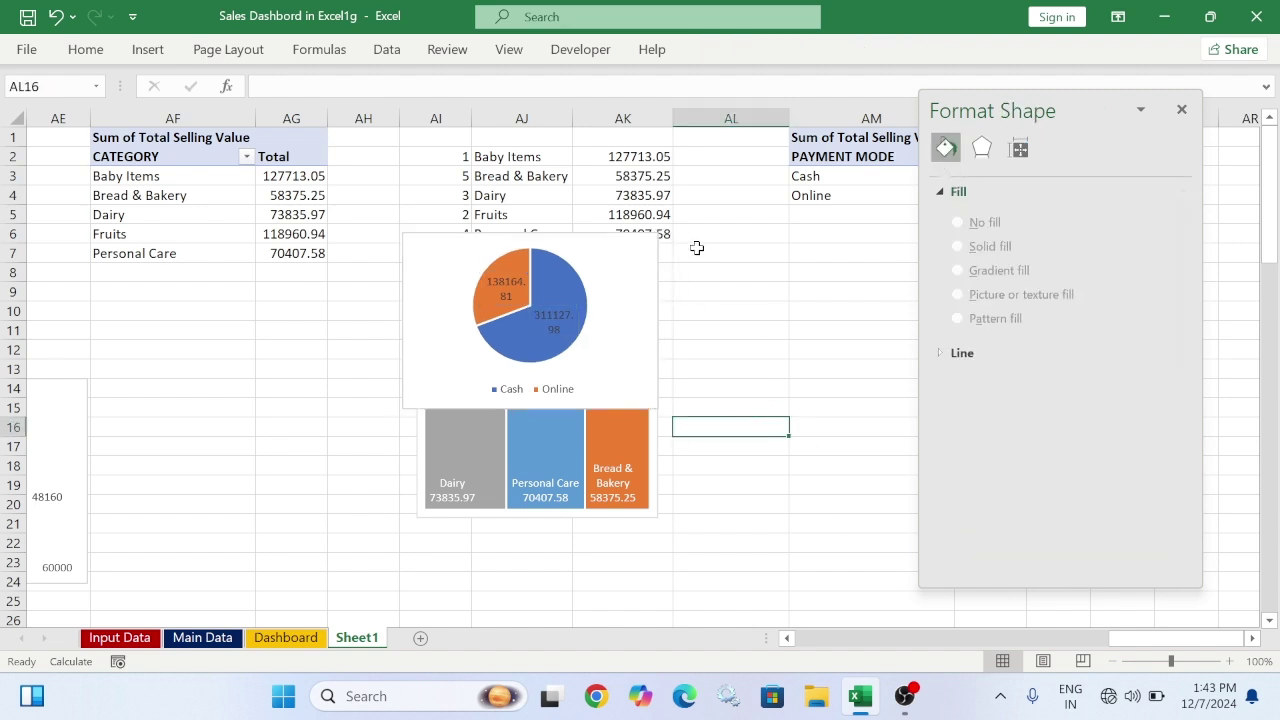
left_click(1181, 110)
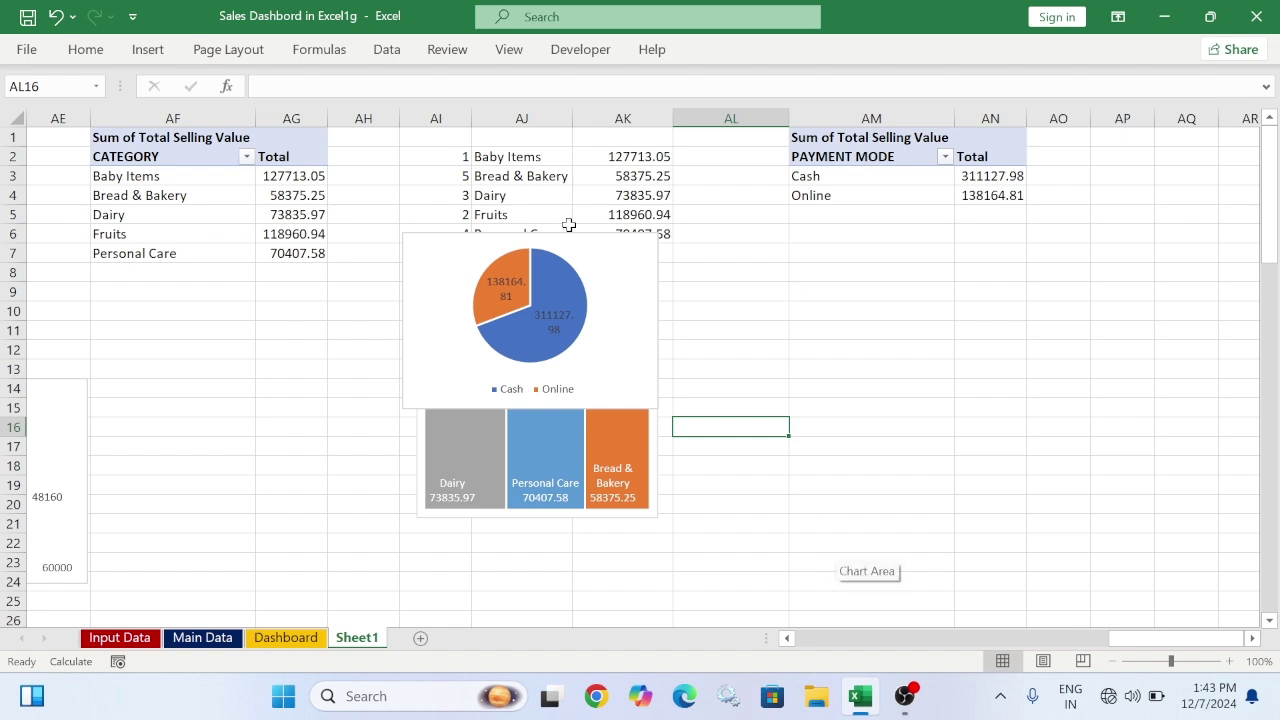
Move the pie chart directly below the PAYMENT MODE pivot table
left_click_drag(577, 237, 955, 230)
left_click_drag(1138, 641, 1112, 620)
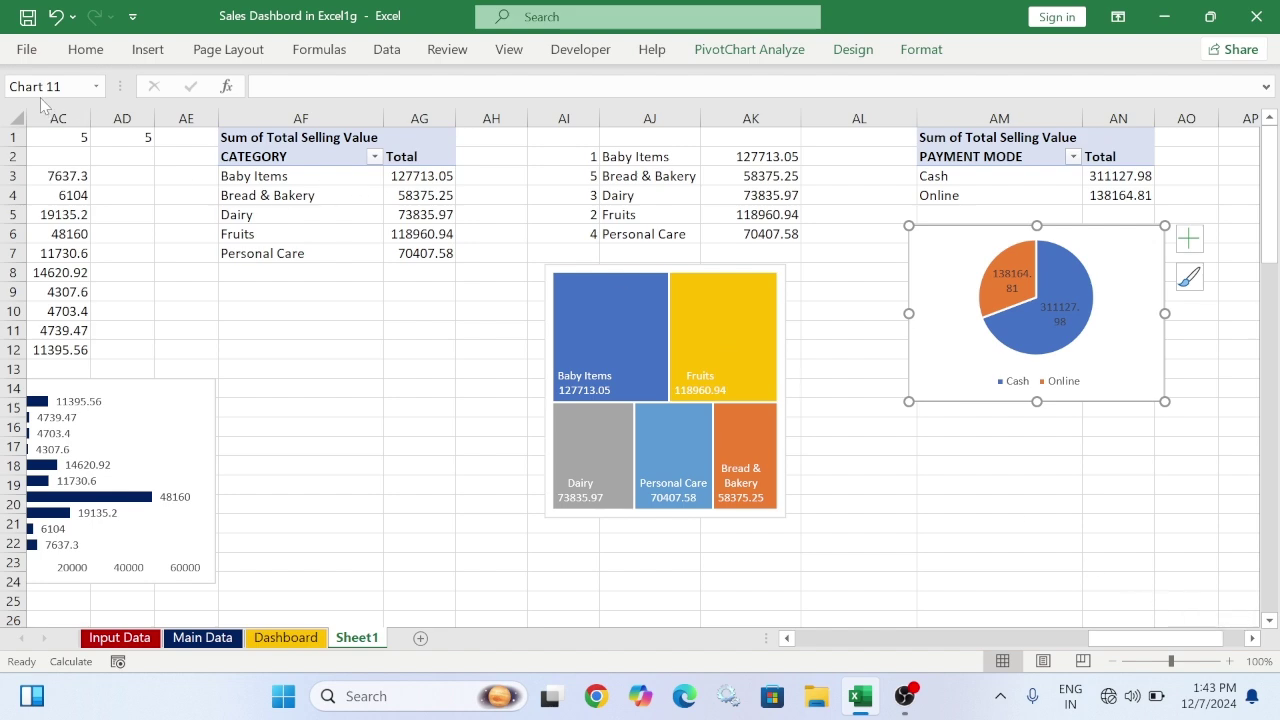
mouse_move(1100, 638)
left_mouse_down()
mouse_move(896, 630)
mouse_move(1090, 636)
left_mouse_up()
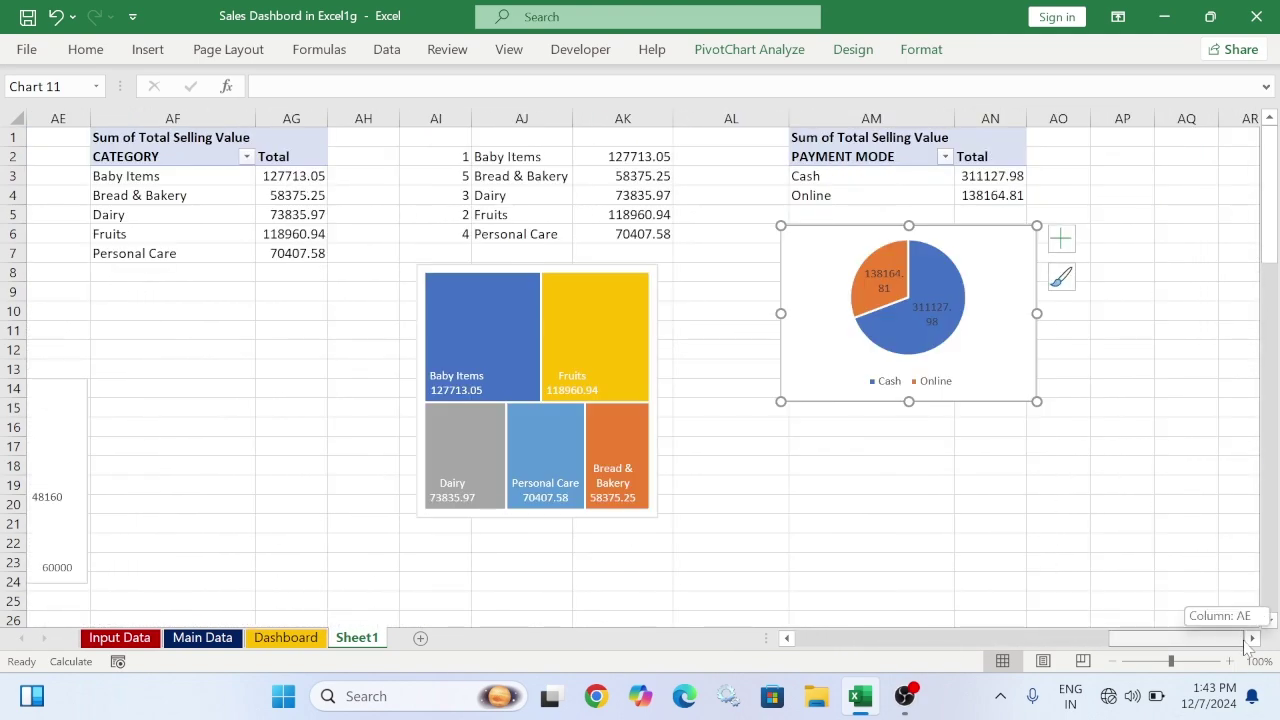
Copy the PAYMENT MODE pivot table in columns AM:AN to AP1 and delete the pie chart pasted with it
left_click(923, 121)
left_click_drag(923, 121, 975, 121)
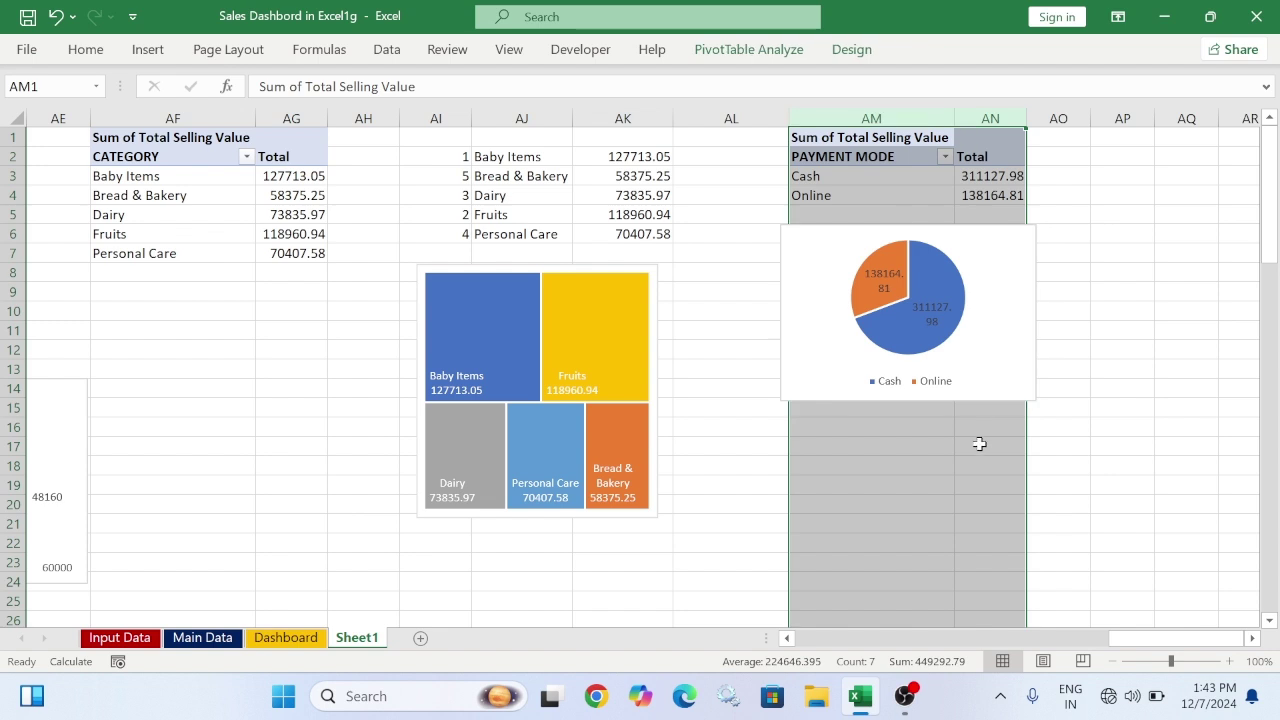
key("ctrl+c")
left_click(1096, 137)
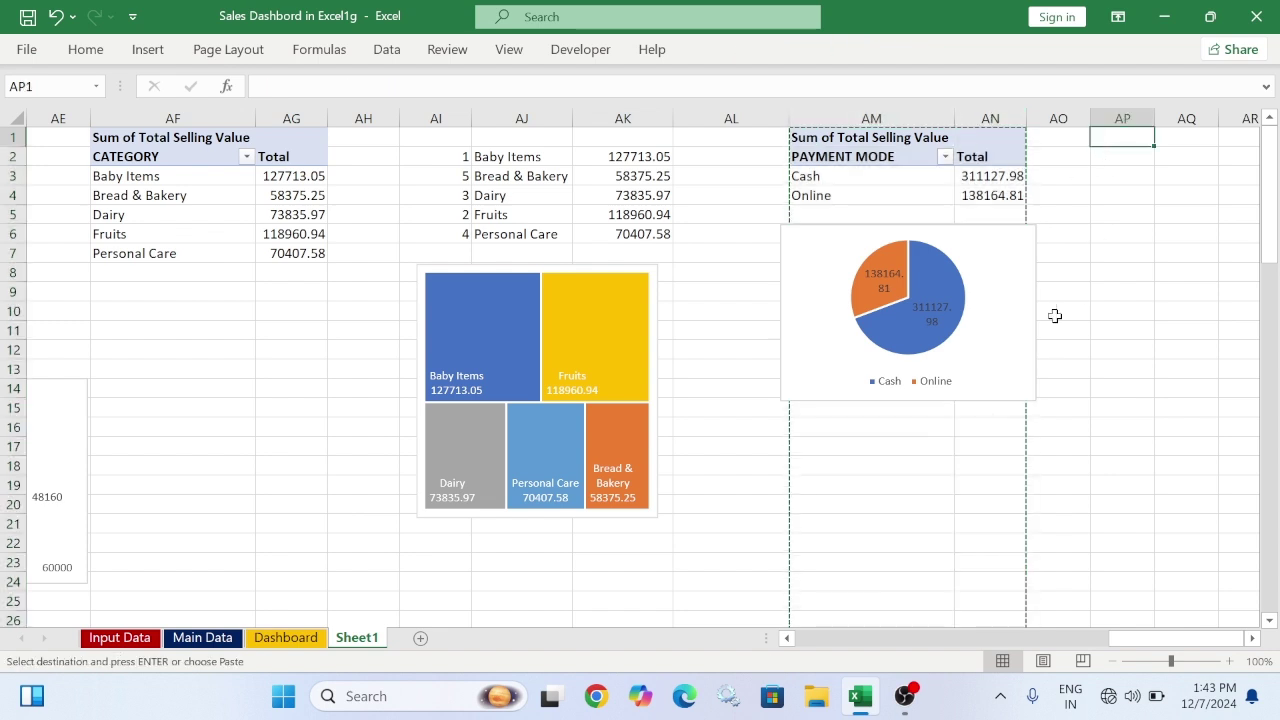
key("ctrl+v")
left_click(1140, 247)
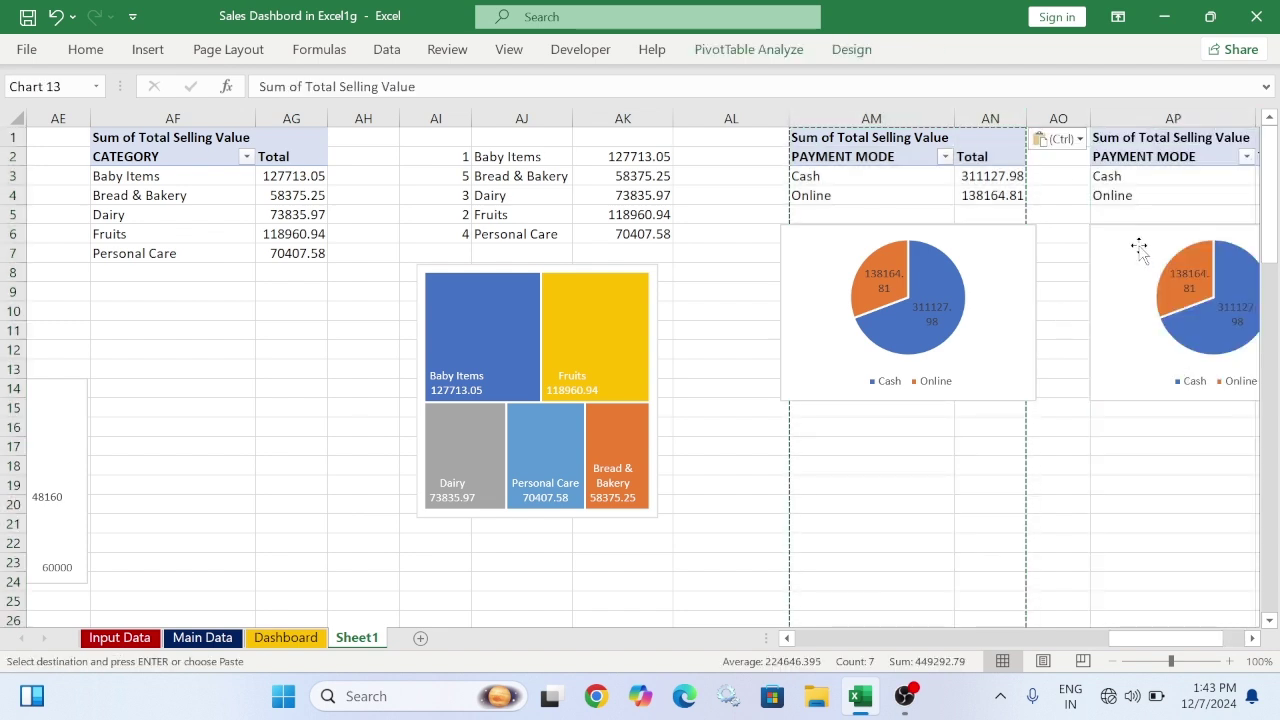
key("Delete")
left_click(1163, 209)
Empty the Rows area of the copied pivot table at AP1, removing the PAYMENT MODE field
left_click(1160, 137)
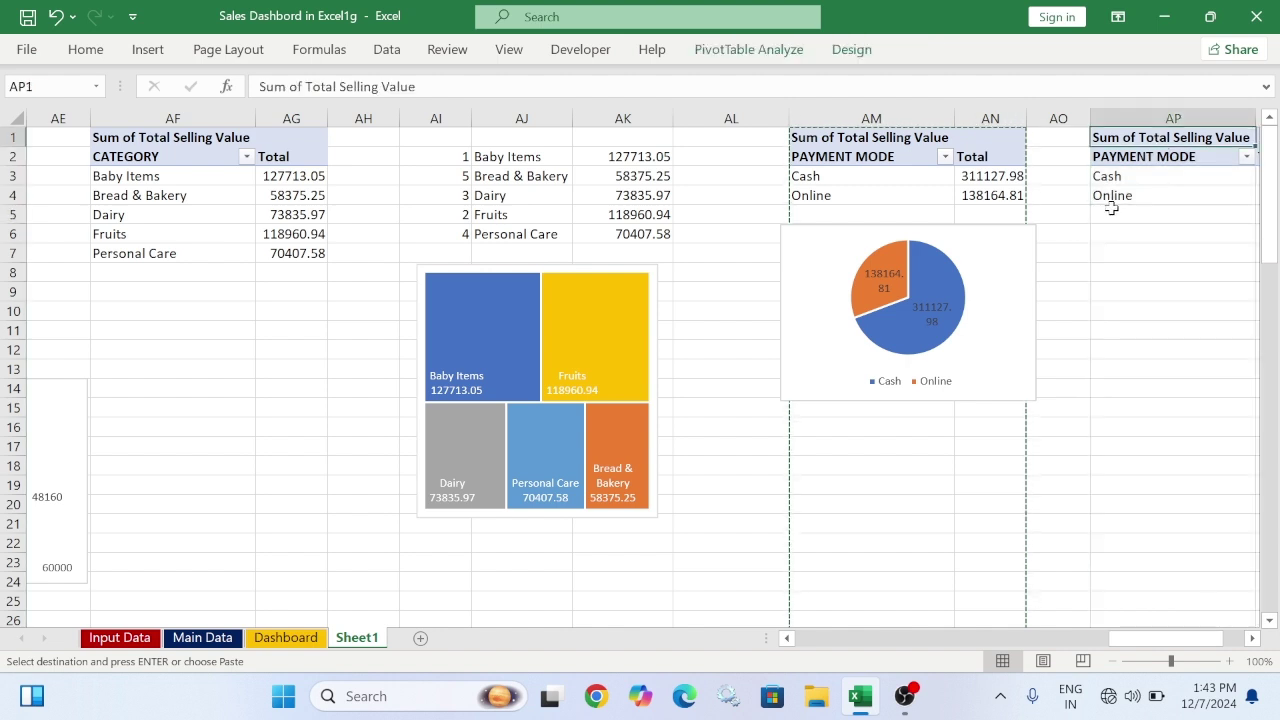
left_click(749, 49)
left_click(1107, 80)
left_click_drag(245, 560, 252, 602)
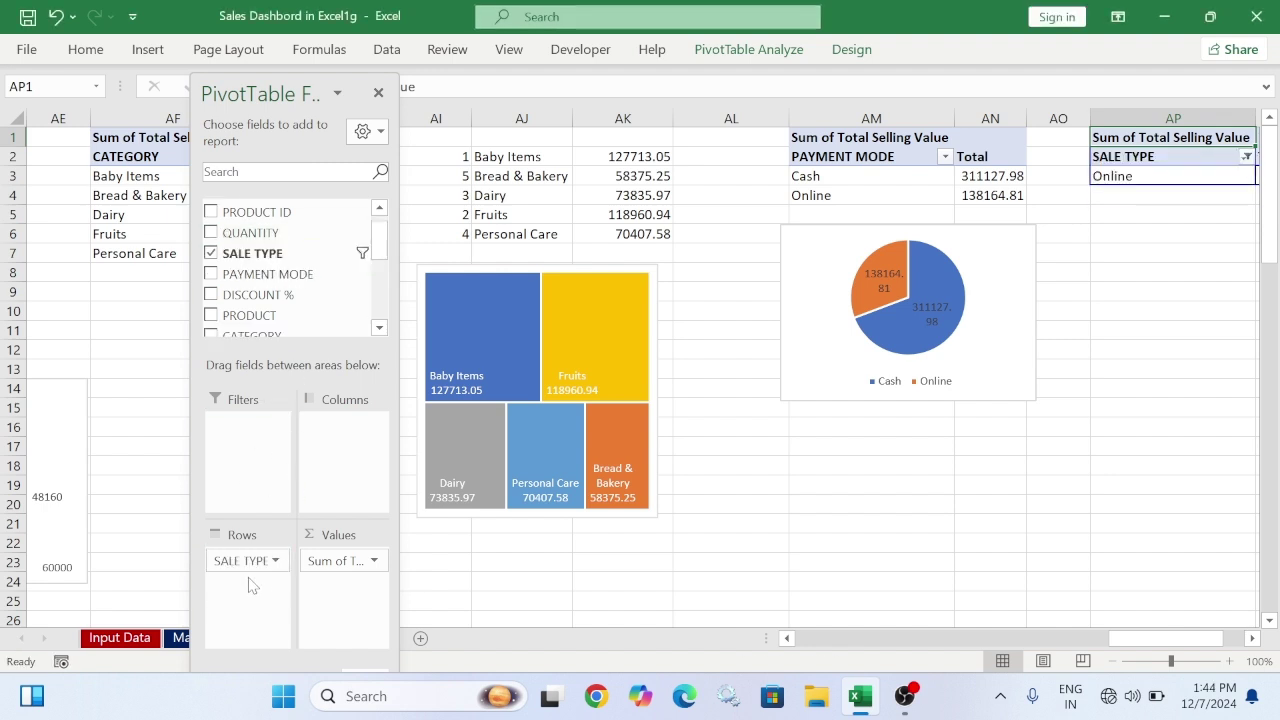
left_click_drag(251, 584, 297, 317)
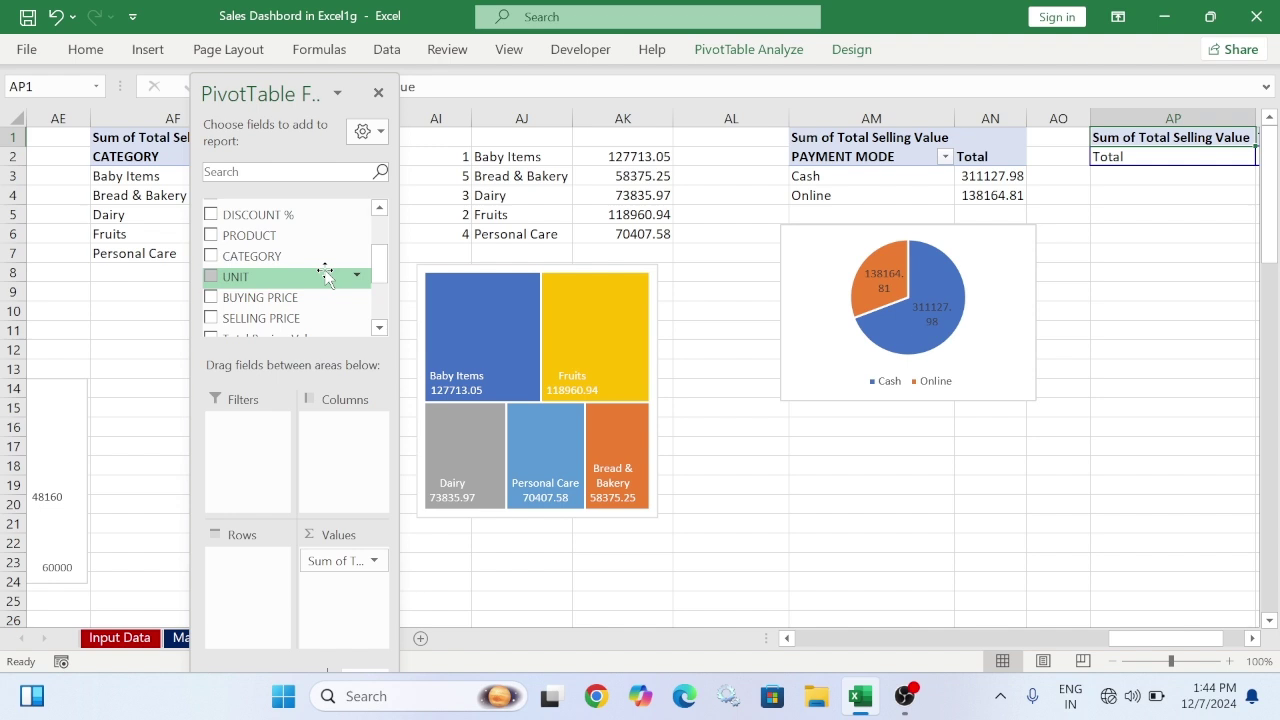
Look through the pivot table's field list and the column headings of the Input Data sheet for the sale type field
scroll(325, 272, "up", 1)
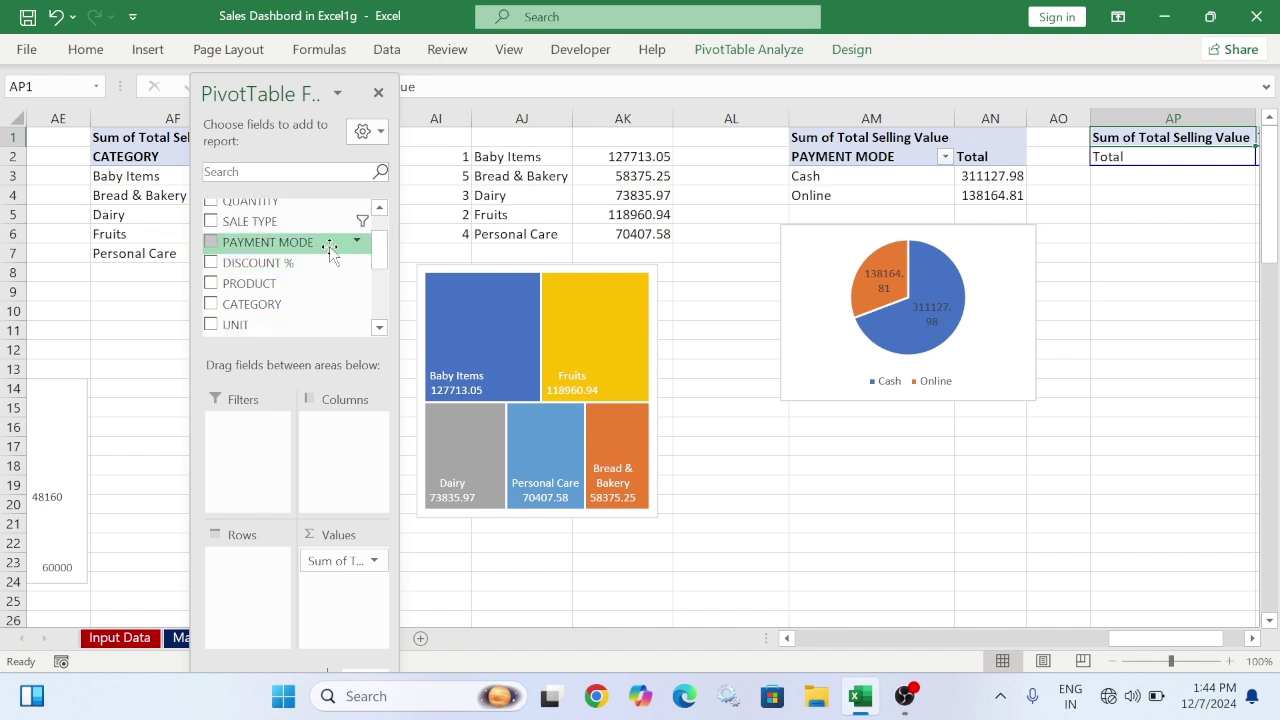
scroll(329, 249, "up", 1)
scroll(329, 250, "down", 1)
scroll(369, 290, "down", 3)
scroll(369, 315, "up", 3)
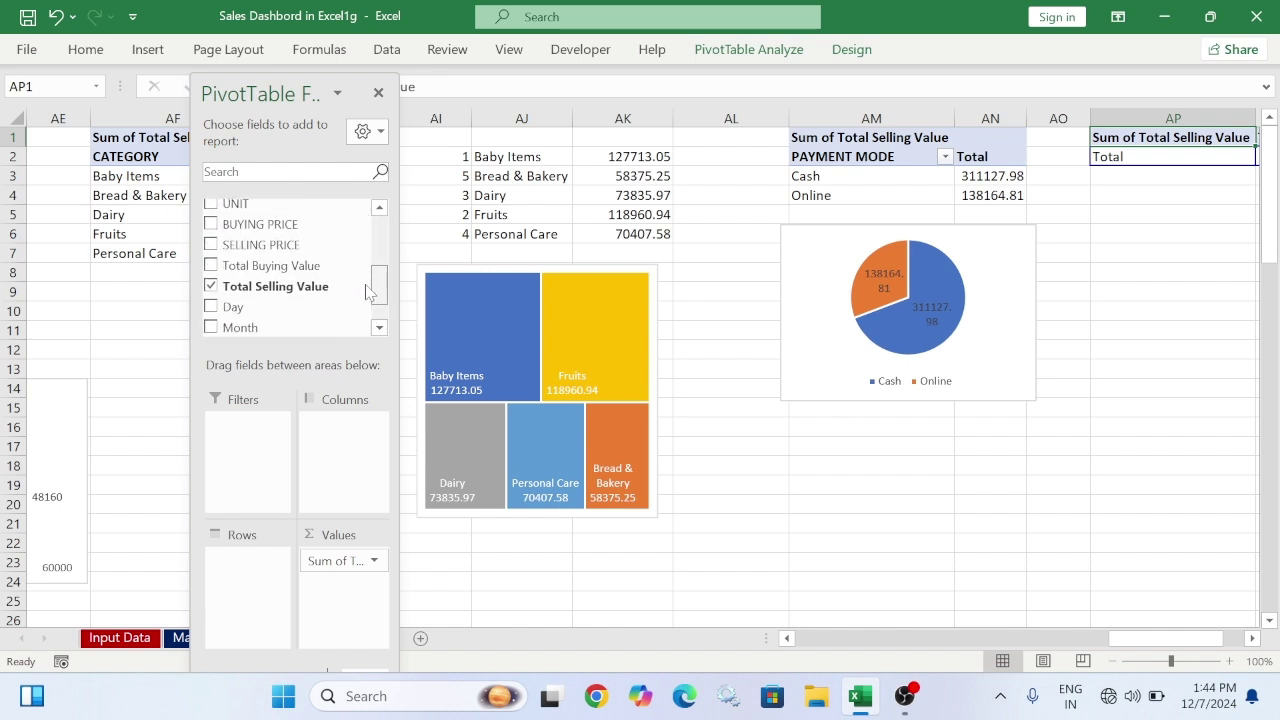
scroll(369, 272, "up", 3)
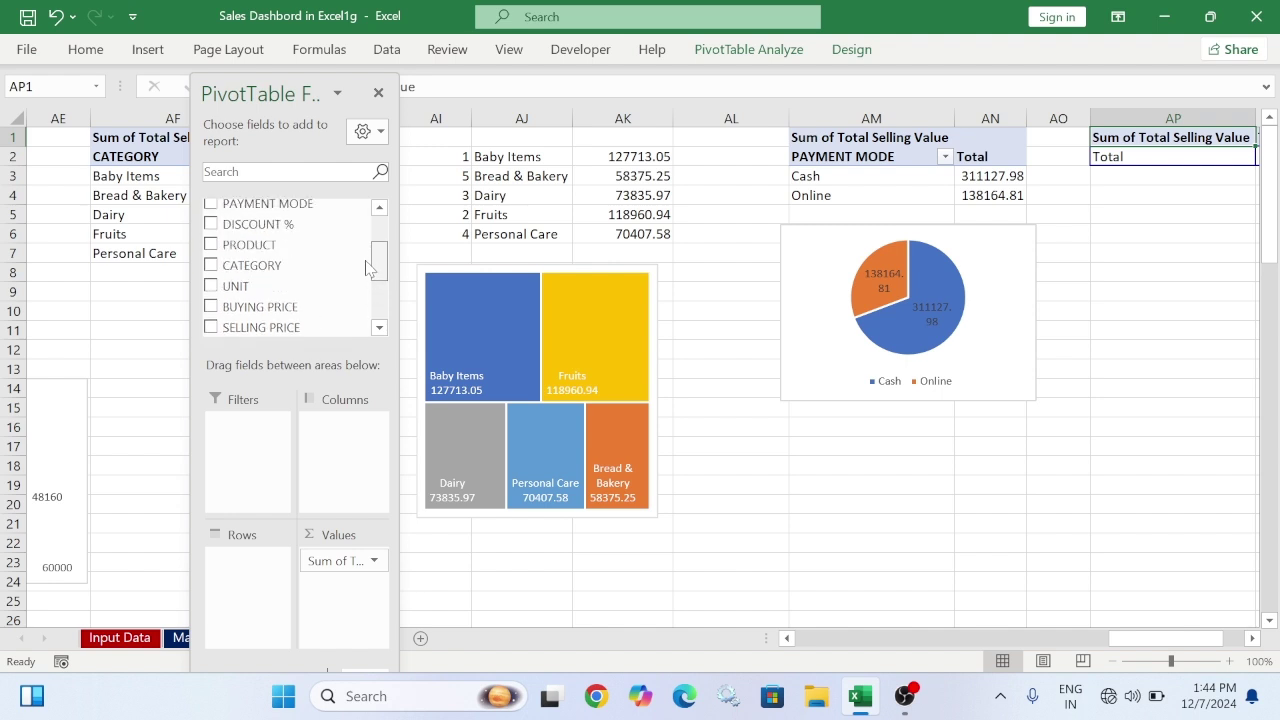
scroll(369, 255, "up", 2)
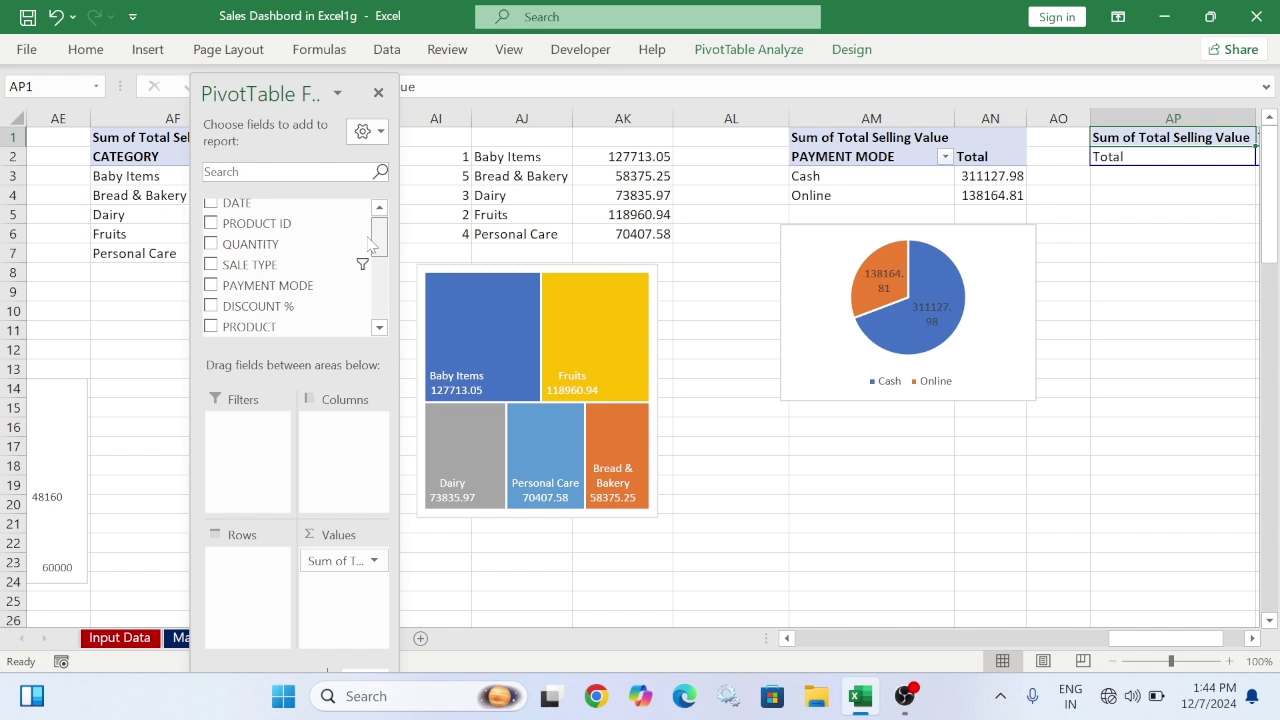
scroll(369, 245, "up", 1)
left_click_drag(380, 230, 380, 241)
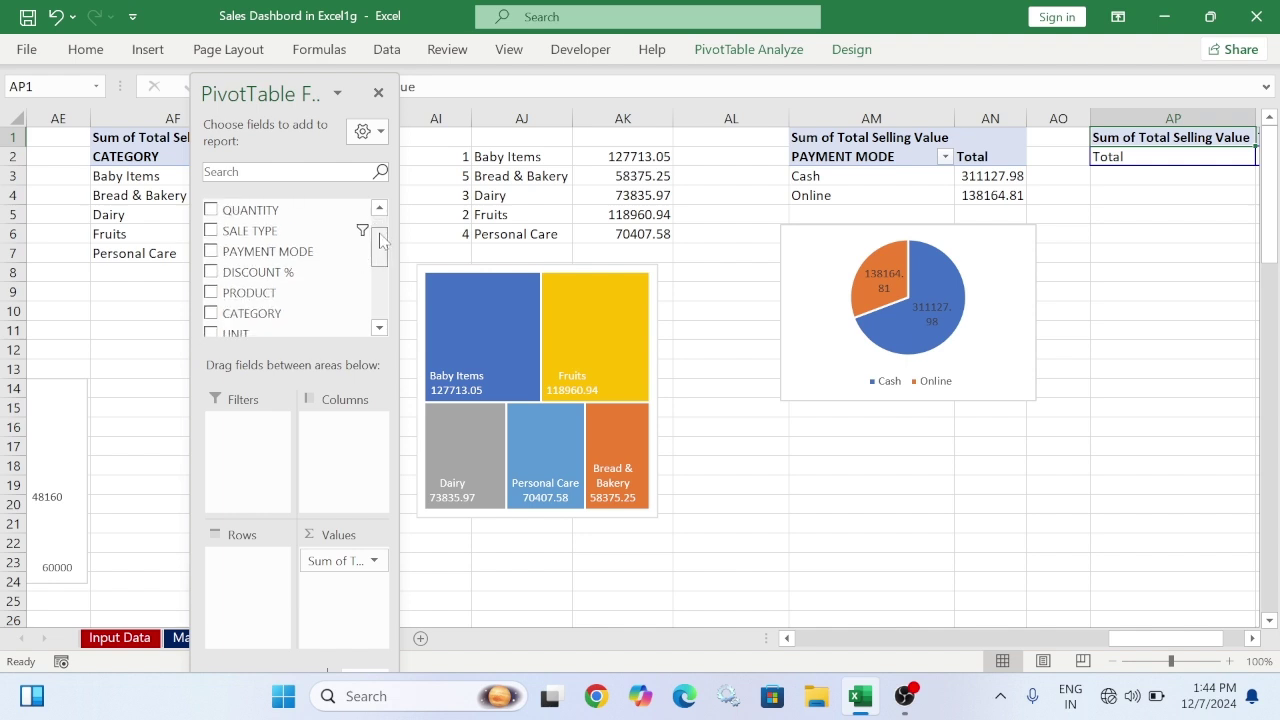
left_click(119, 638)
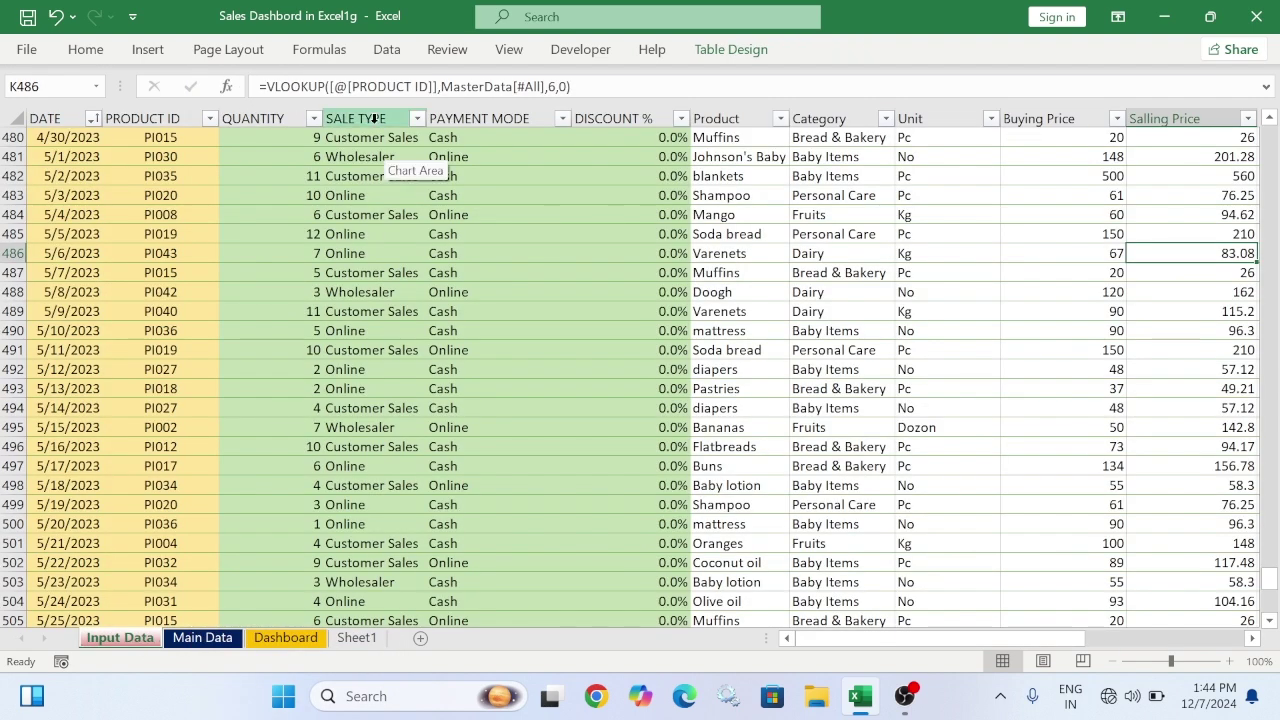
left_click(370, 640)
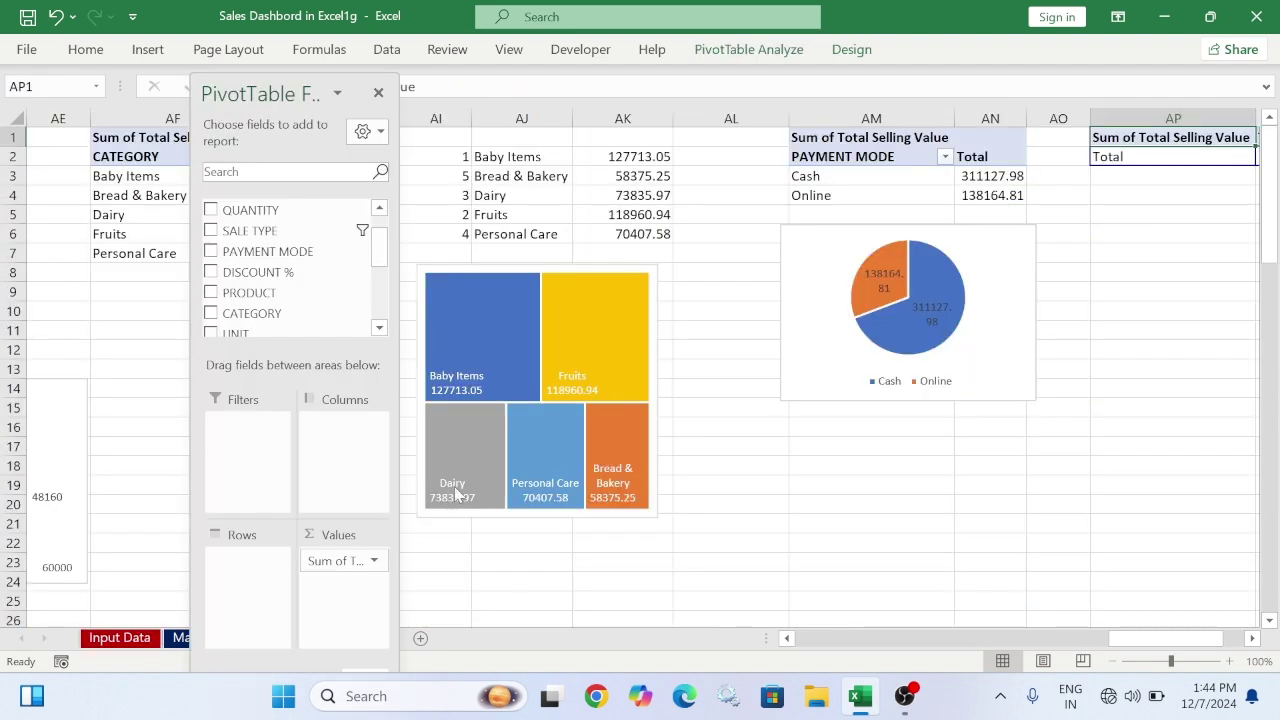
Add SALE TYPE as the row field of the pivot table at AP1 and close the field list
left_click_drag(268, 231, 266, 600)
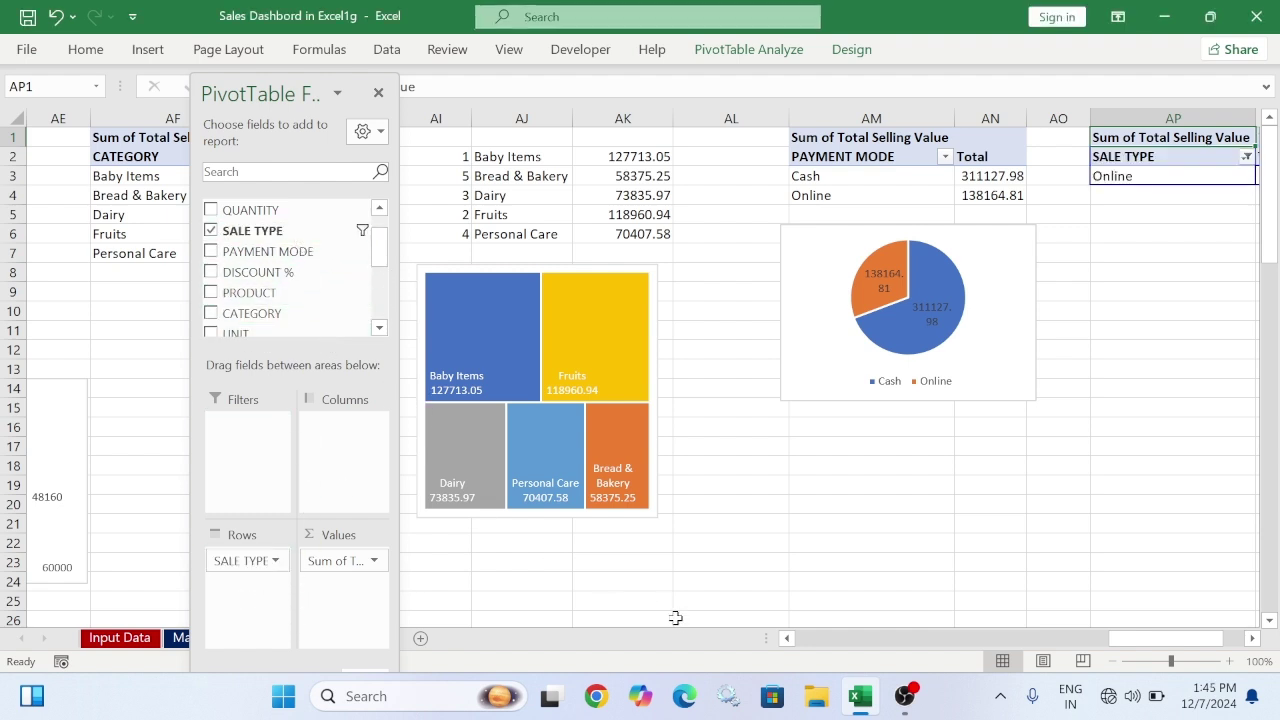
left_click_drag(1150, 641, 807, 641)
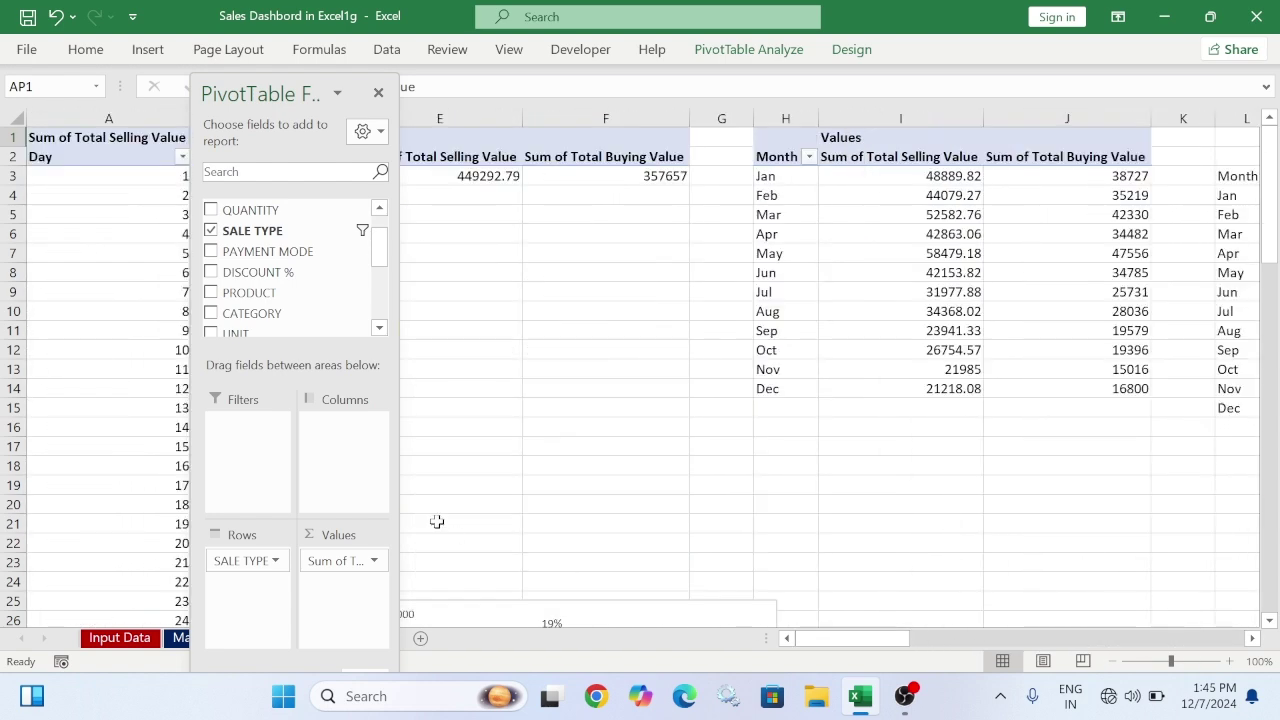
scroll(437, 520, "down", 5)
scroll(404, 497, "down", 5)
left_click(378, 92)
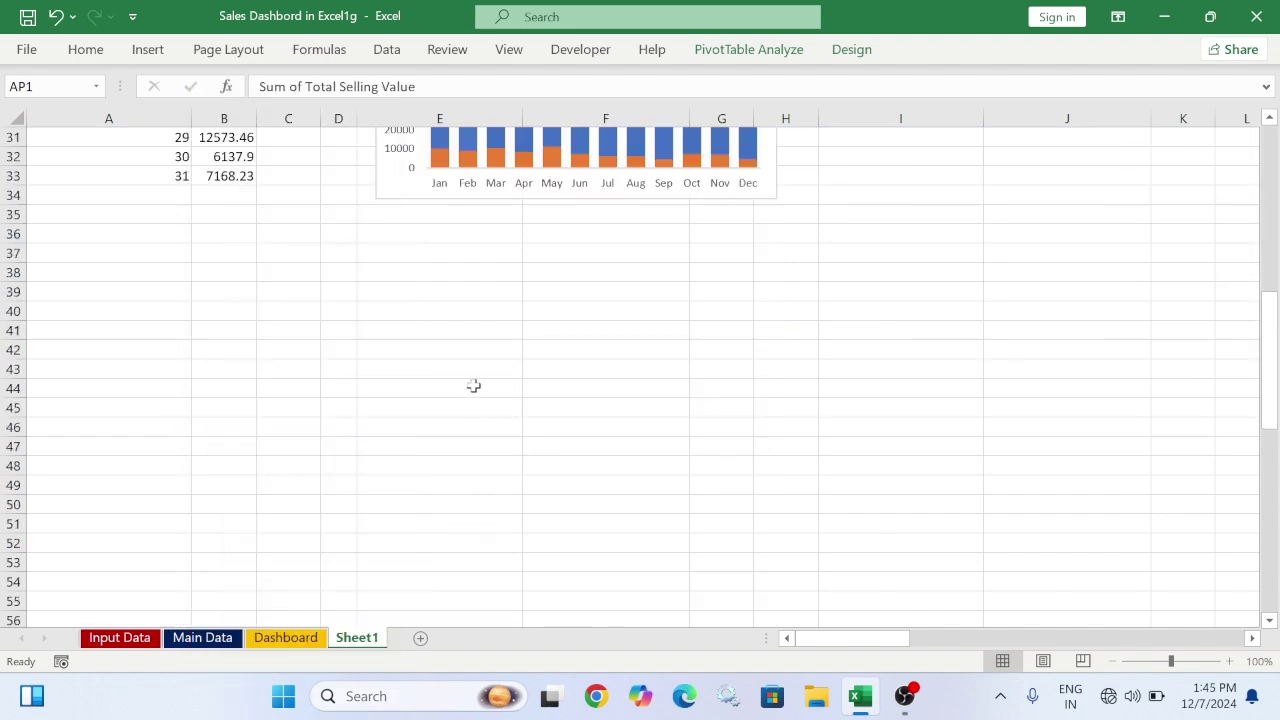
Insert a pie chart based on the SALE TYPE pivot table in columns AP:AQ
scroll(474, 418, "up", 4)
scroll(474, 418, "up", 6)
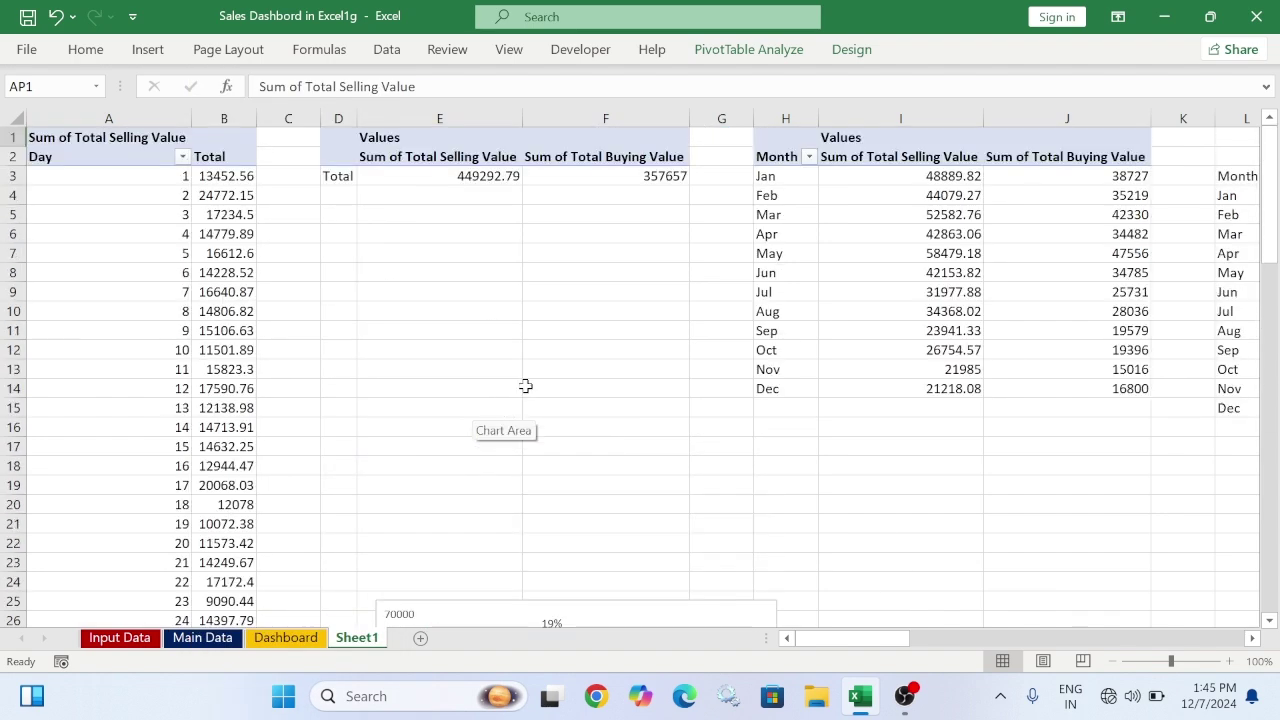
scroll(523, 386, "down", 4)
left_click_drag(860, 641, 1192, 641)
scroll(900, 360, "up", 4)
left_click(916, 178)
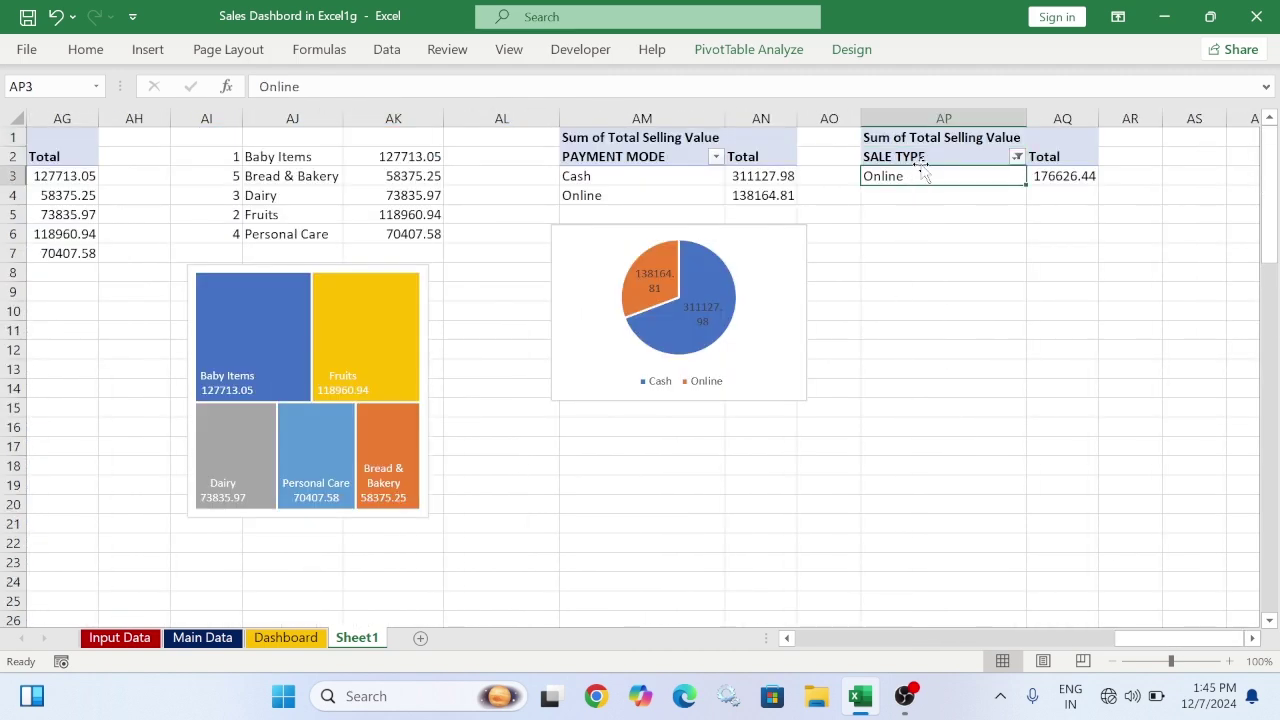
left_click(147, 49)
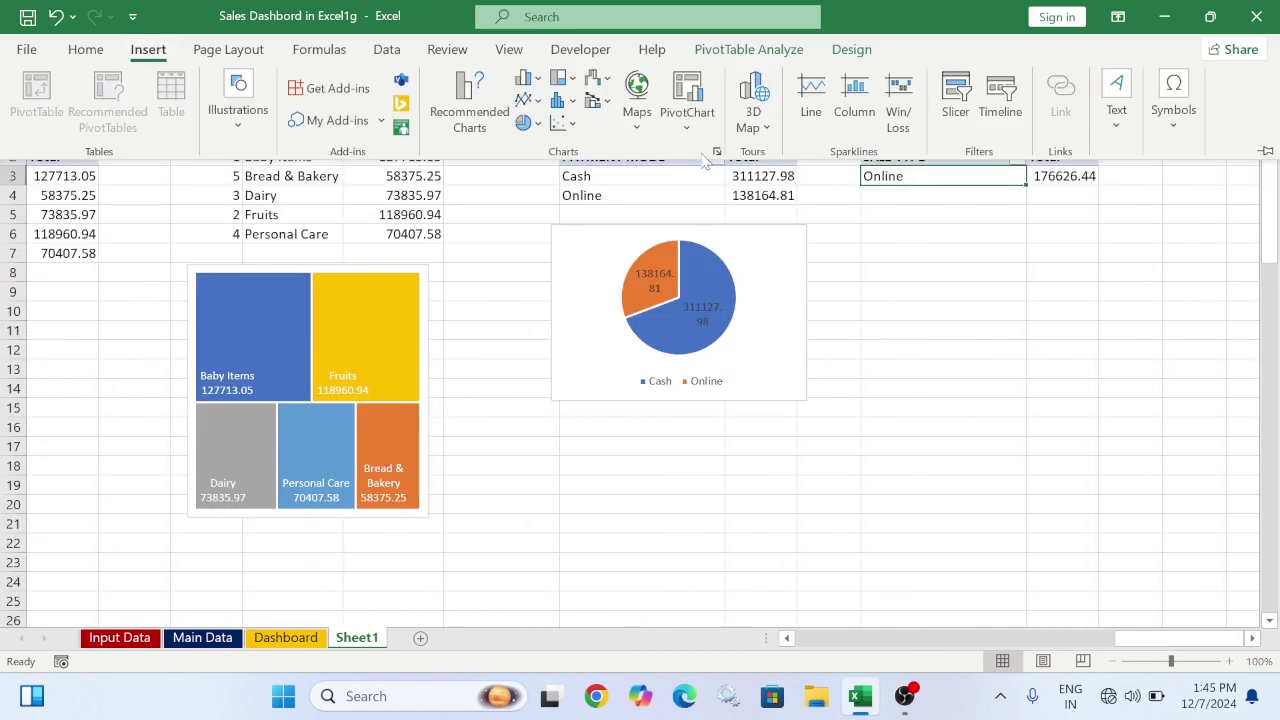
left_click(716, 151)
left_click(356, 78)
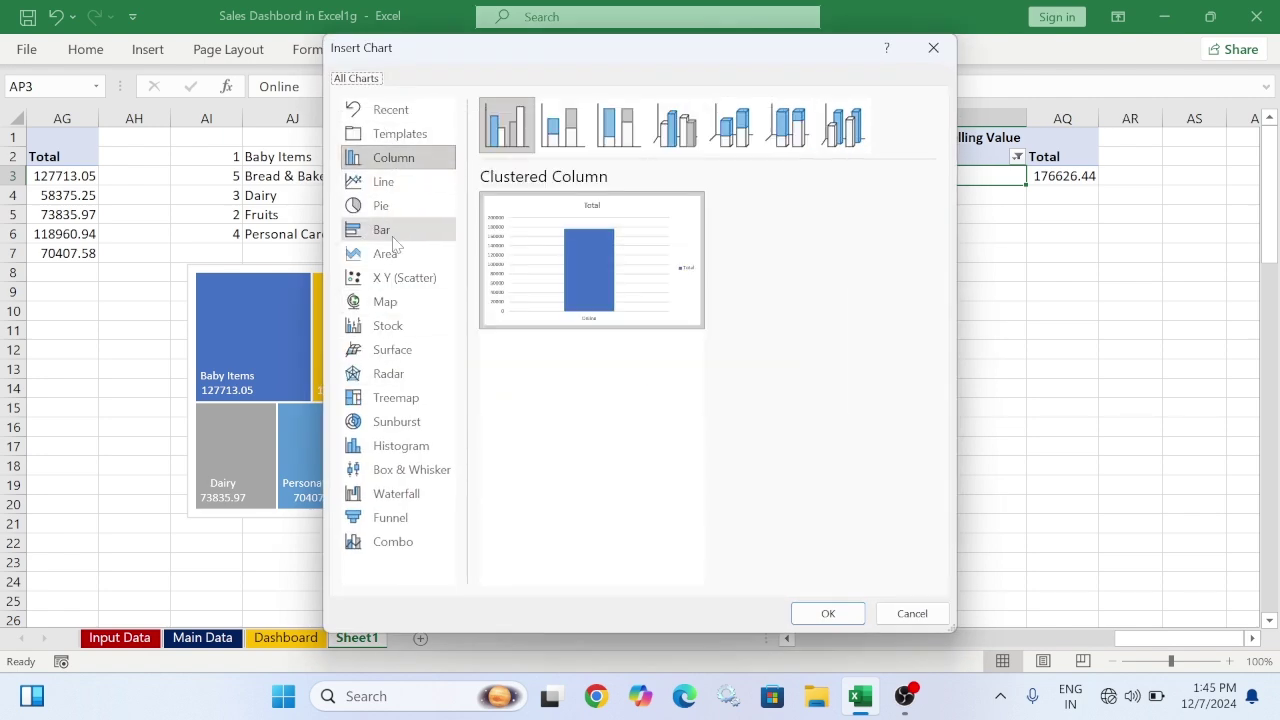
left_click(398, 210)
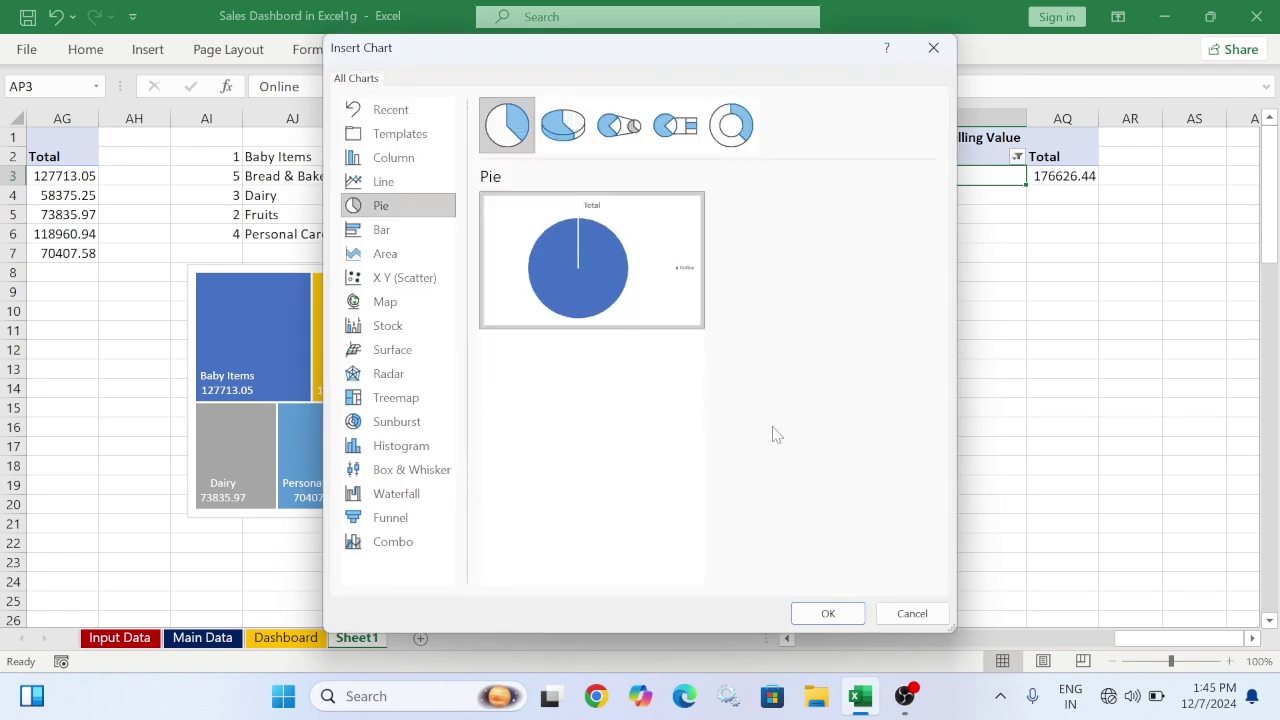
left_click(828, 613)
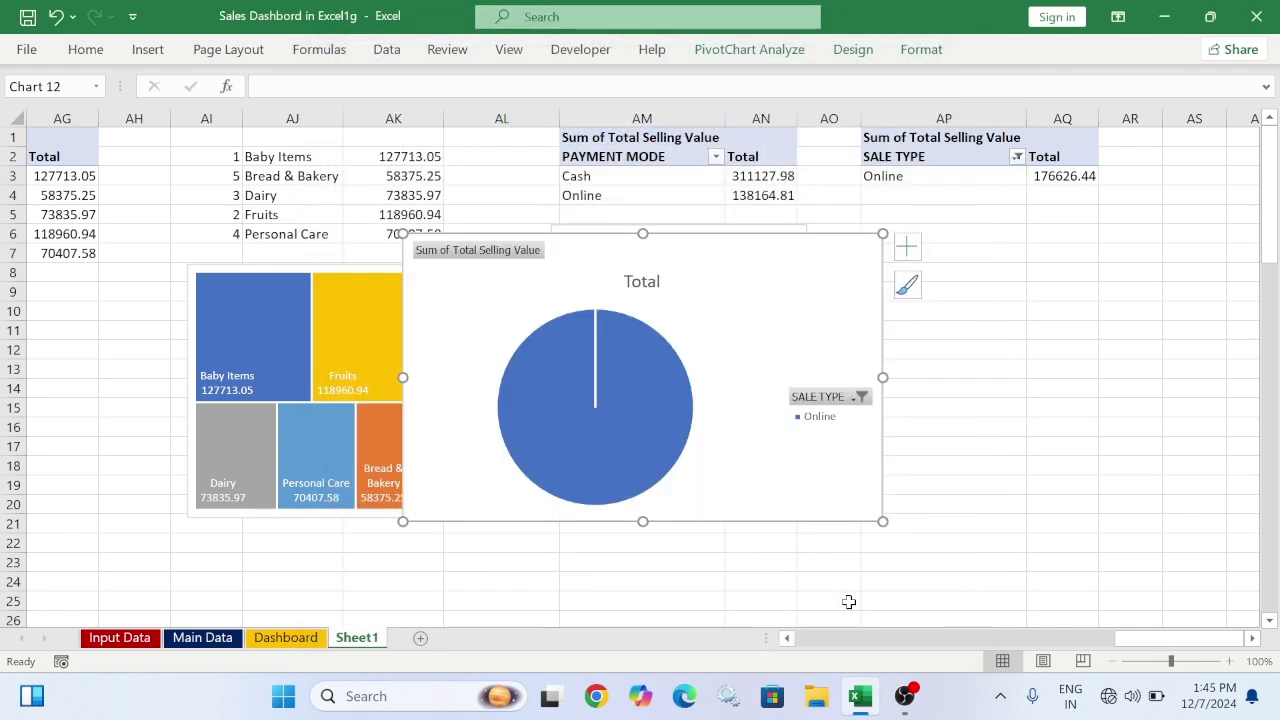
Hide all field buttons on the SALE TYPE pie chart
right_click(485, 245)
right_click(455, 252)
left_click(470, 486)
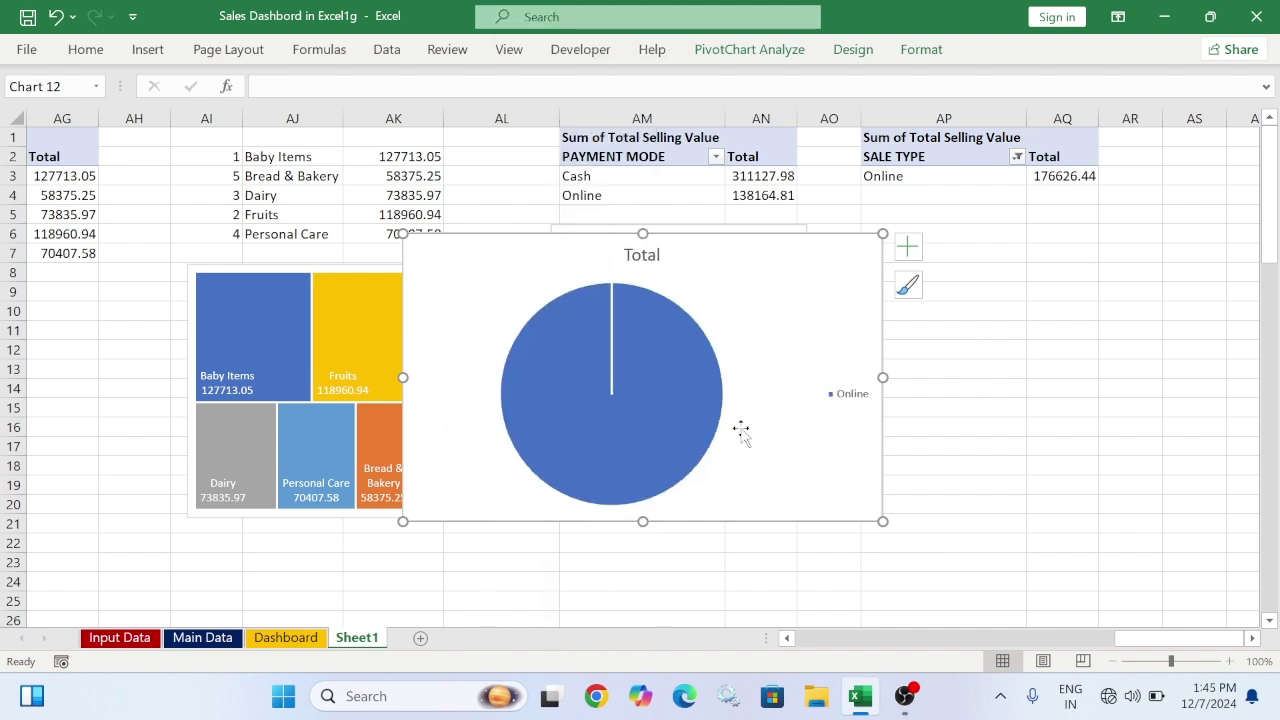
Remove the title from the SALE TYPE pie chart and place its legend at the bottom
left_click(907, 246)
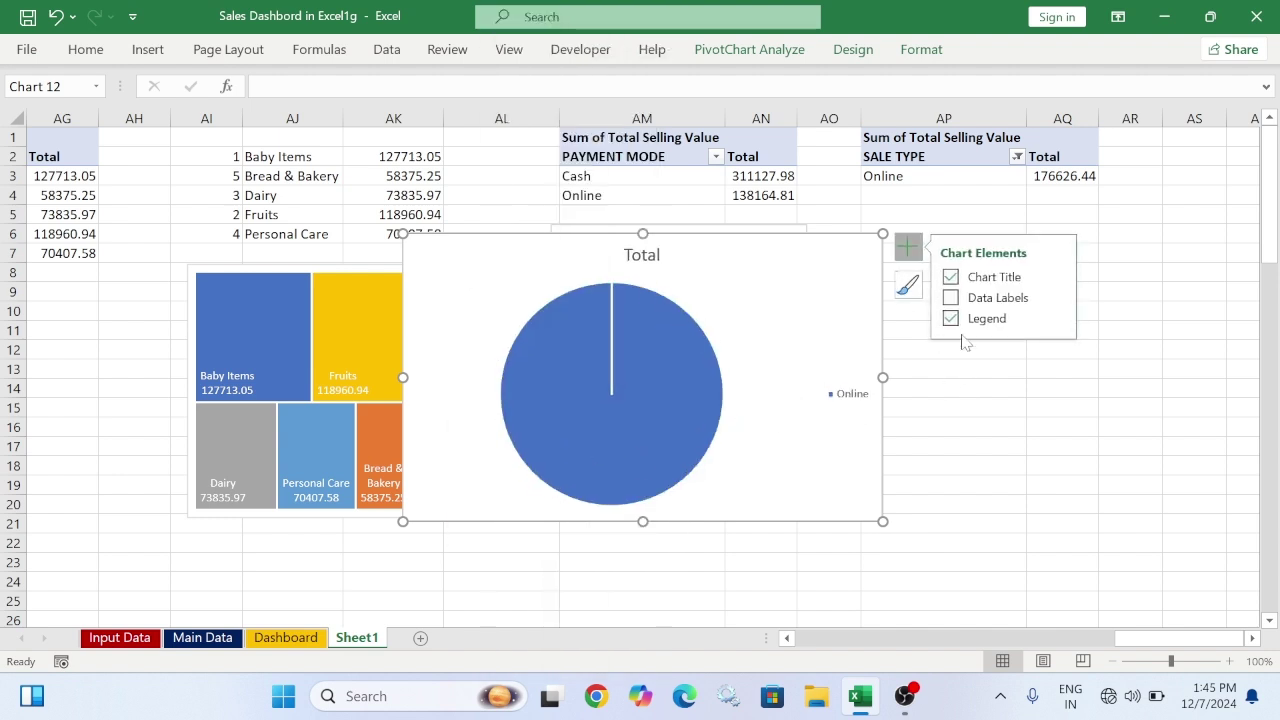
left_click(953, 277)
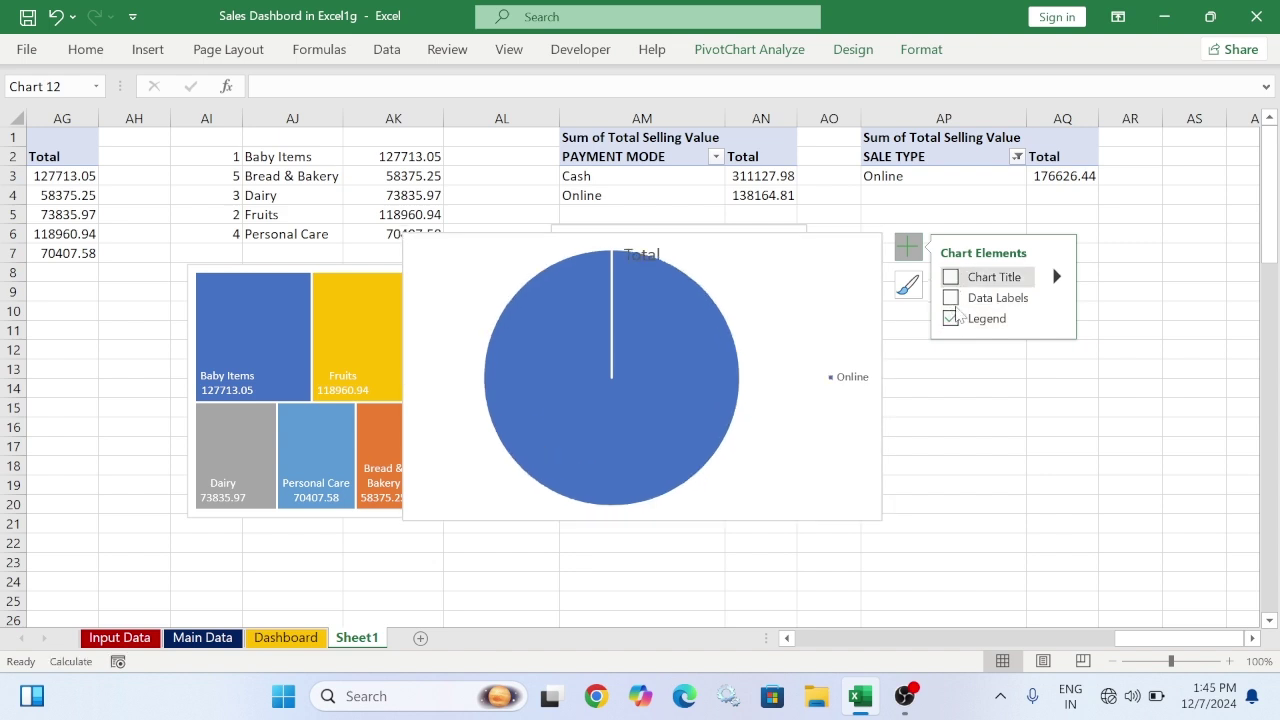
left_click(1056, 318)
left_click(1107, 400)
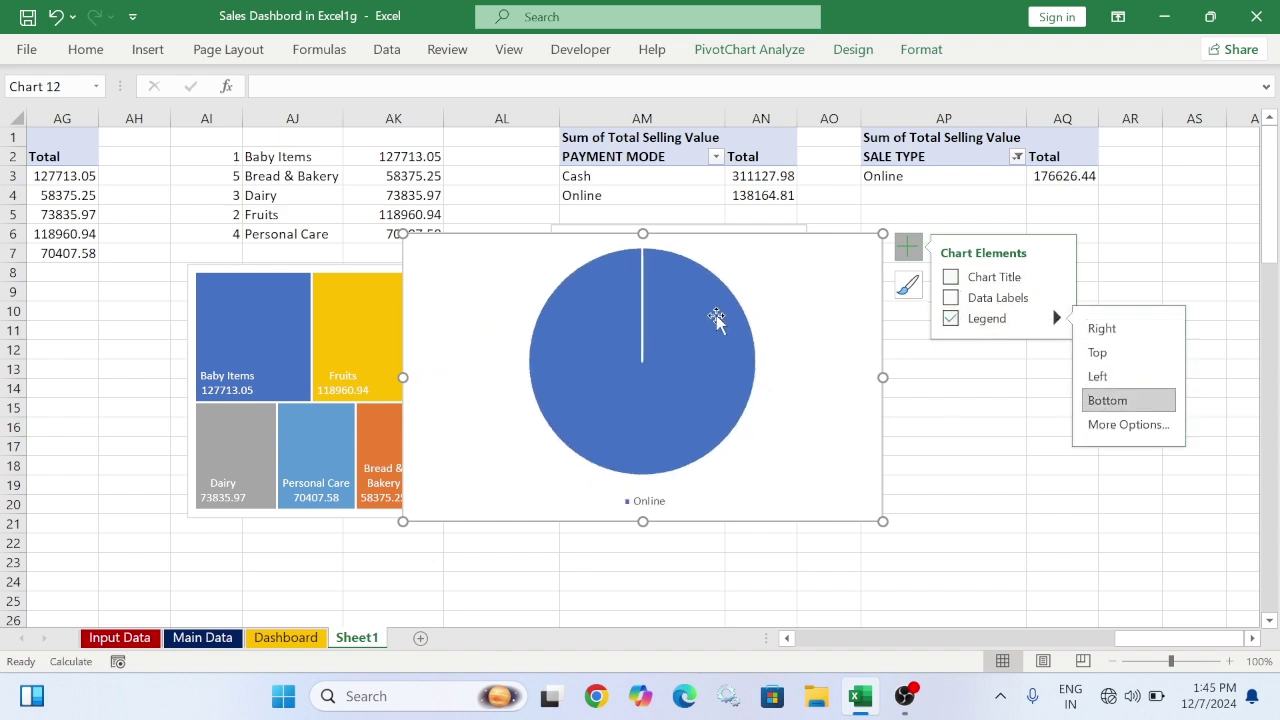
Add data labels to the SALE TYPE pie chart and set their label position to Center
right_click(685, 312)
left_click(766, 532)
right_click(697, 381)
left_click(641, 432)
right_click(641, 432)
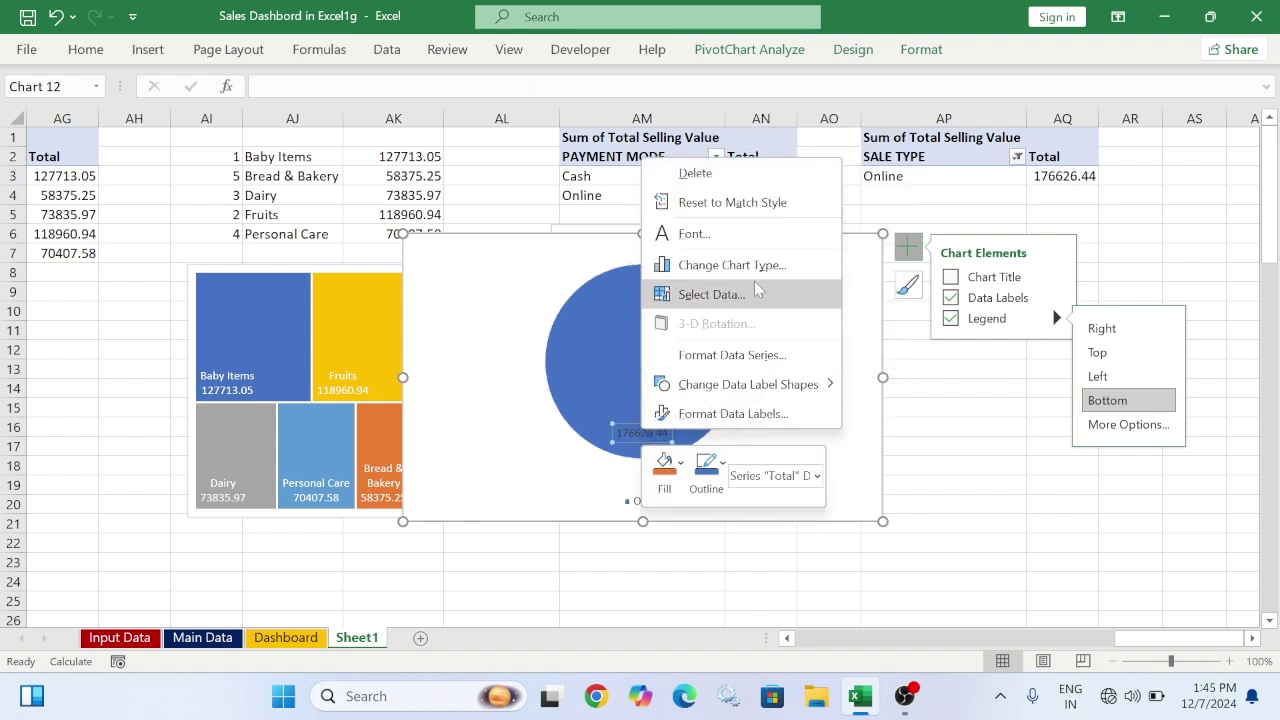
left_click(778, 414)
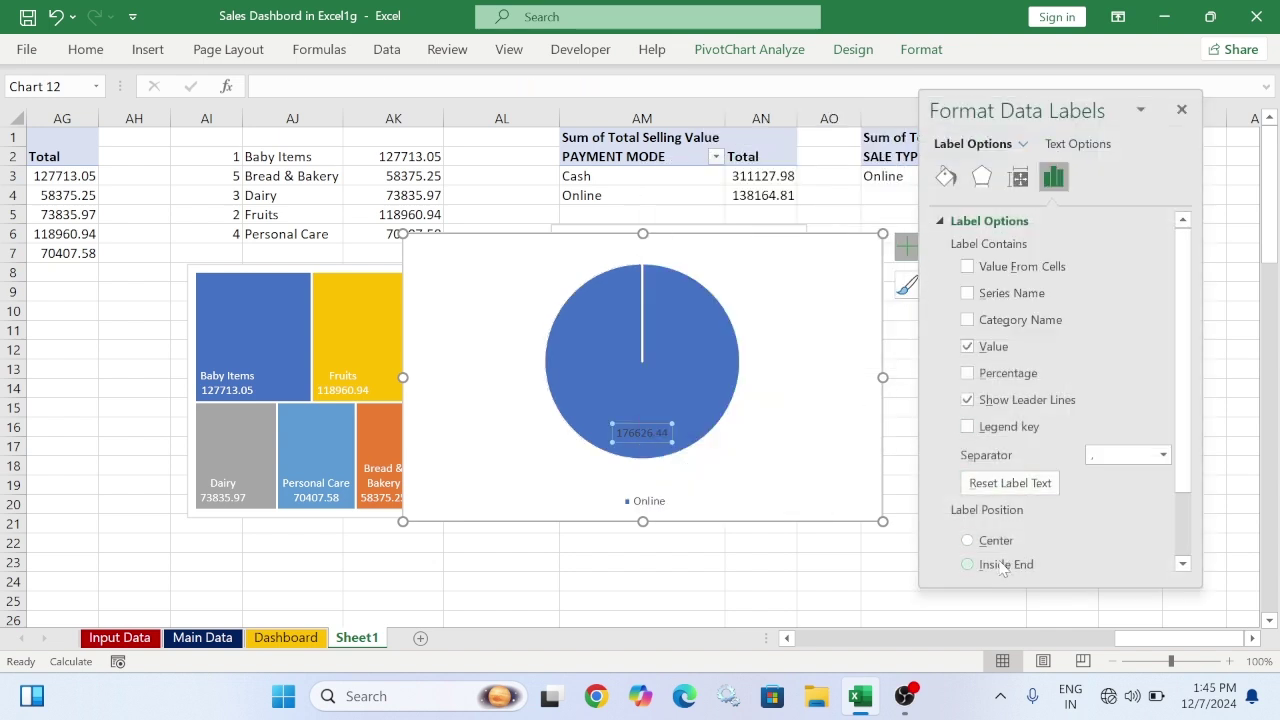
left_click(968, 564)
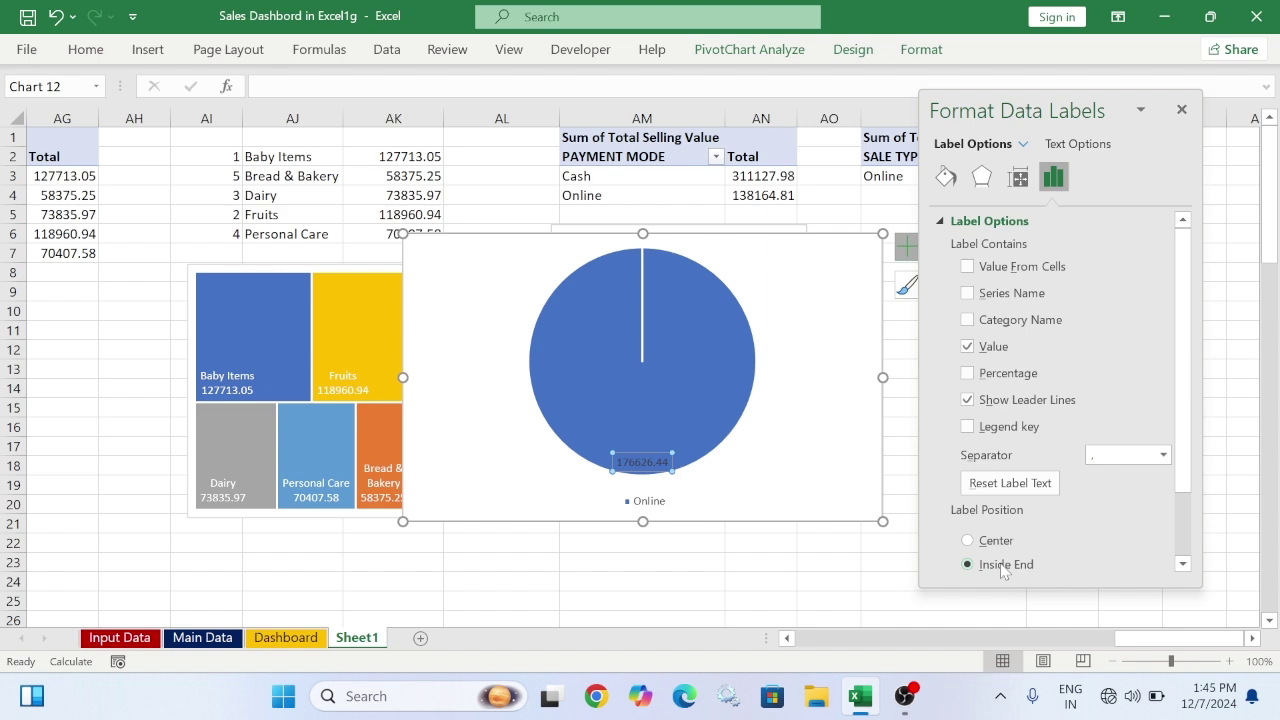
left_click(998, 546)
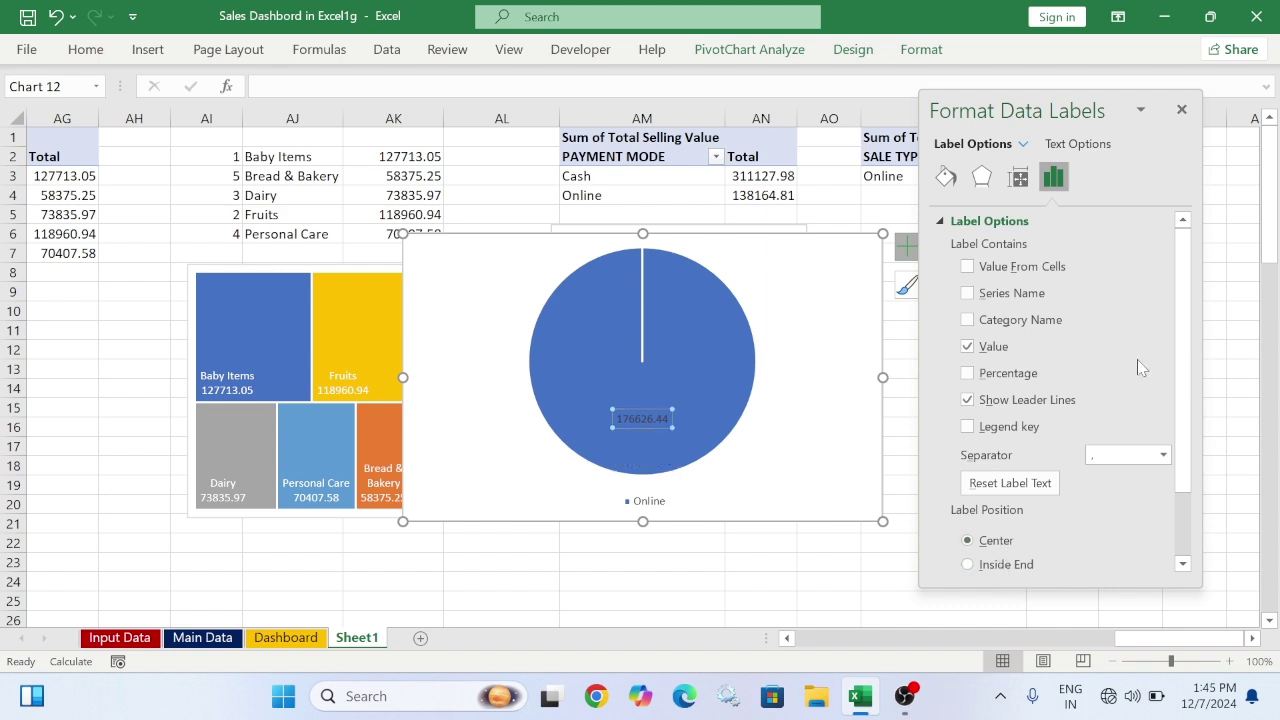
left_click(1181, 109)
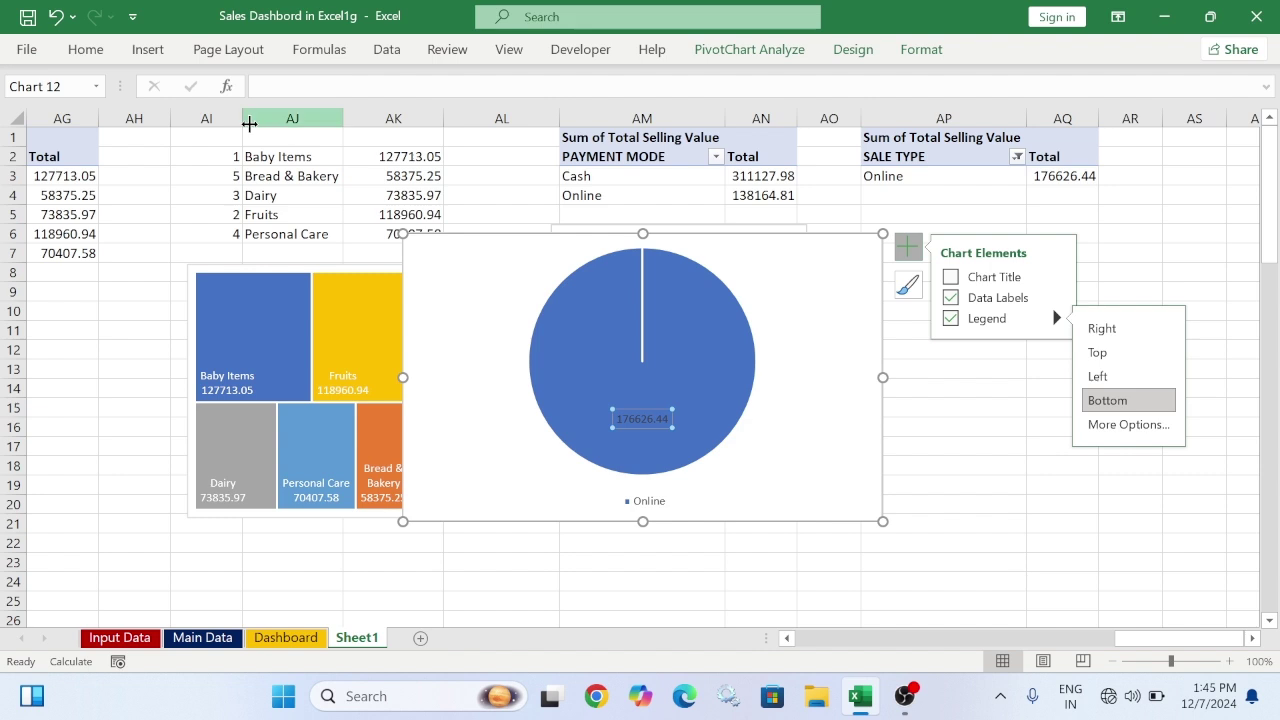
Shrink the SALE TYPE pie chart and move it below its pivot table, beside the payment mode chart
left_click(152, 50)
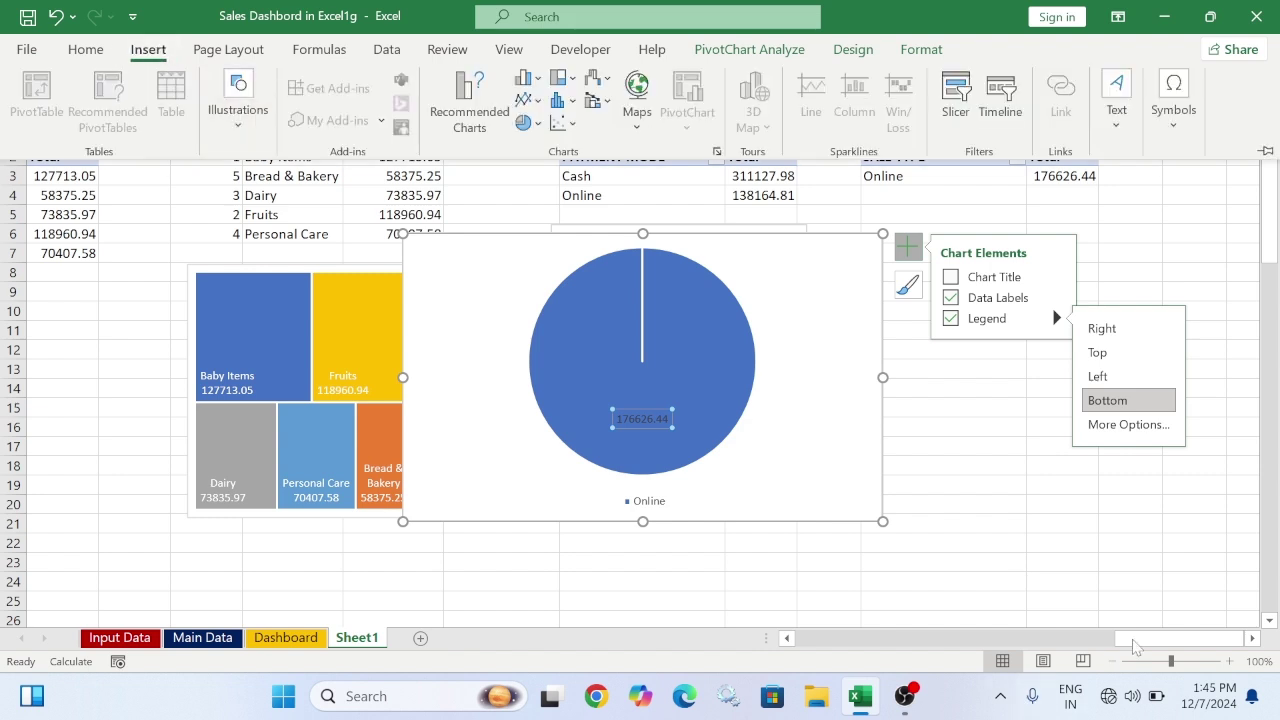
left_click(883, 521)
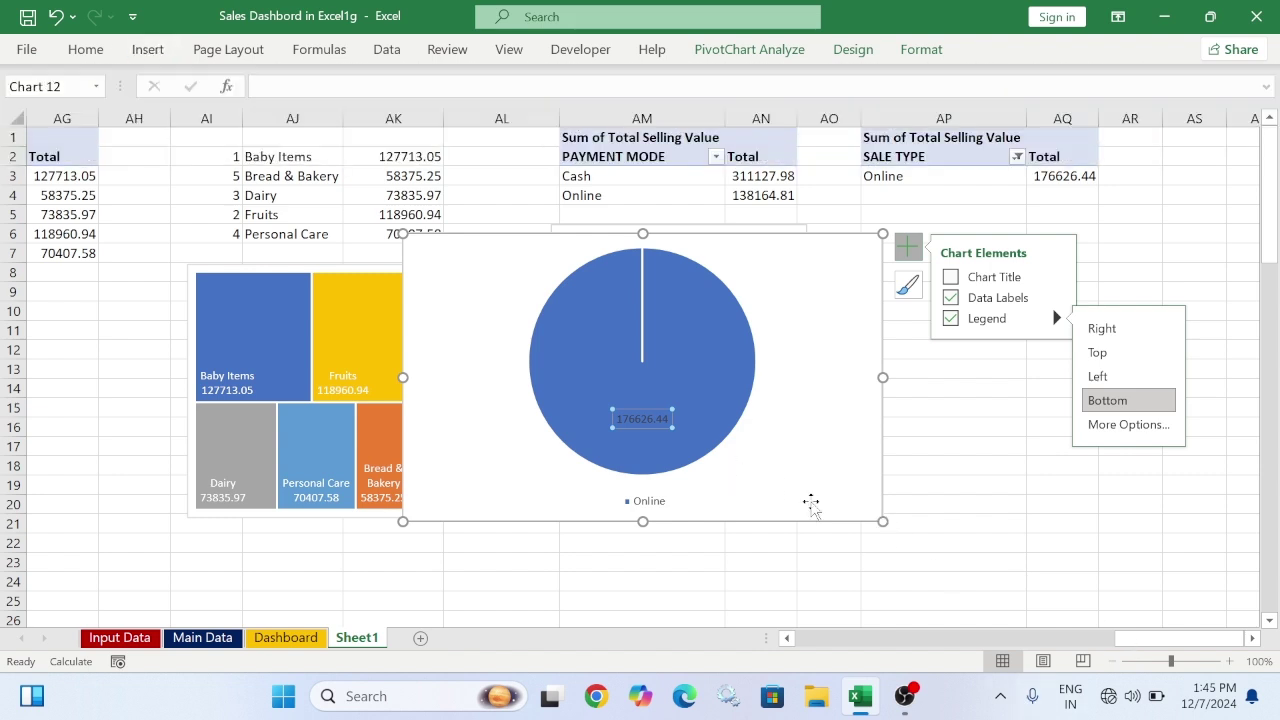
left_click_drag(883, 521, 630, 435)
left_click(540, 262)
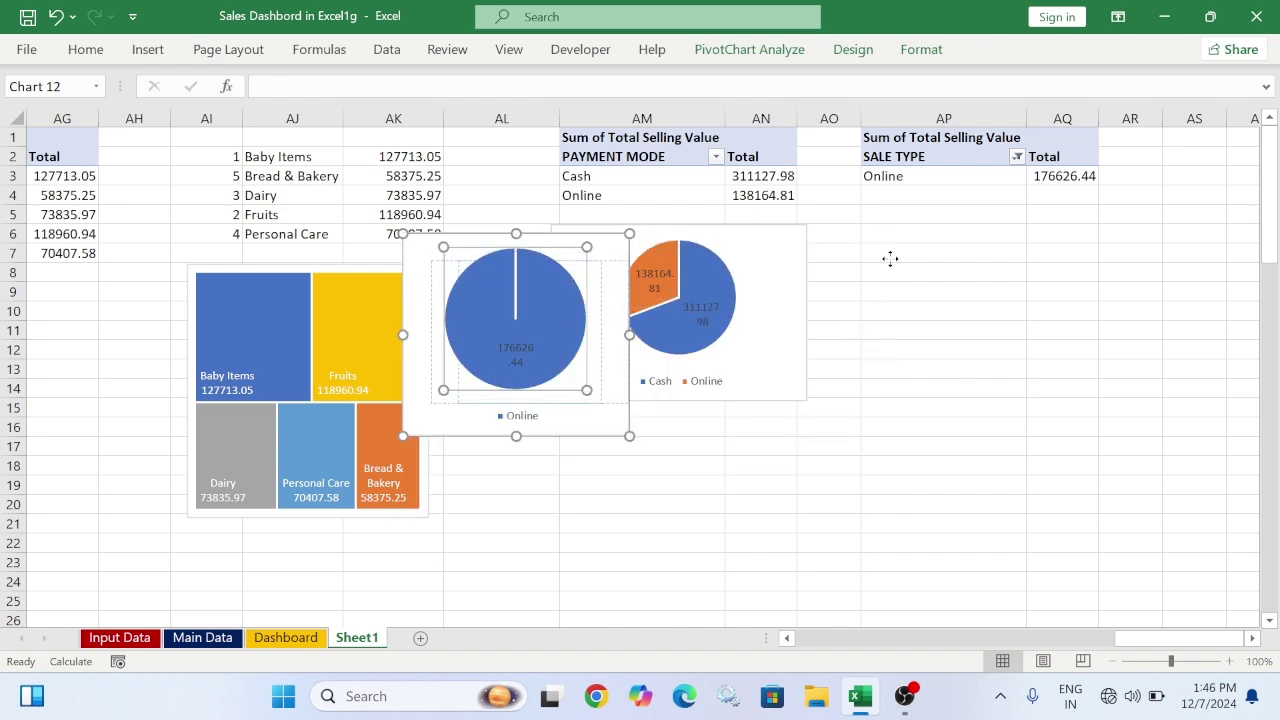
left_click(625, 268)
left_click_drag(609, 238, 1022, 232)
left_click_drag(1043, 430, 1028, 405)
left_click(1093, 484)
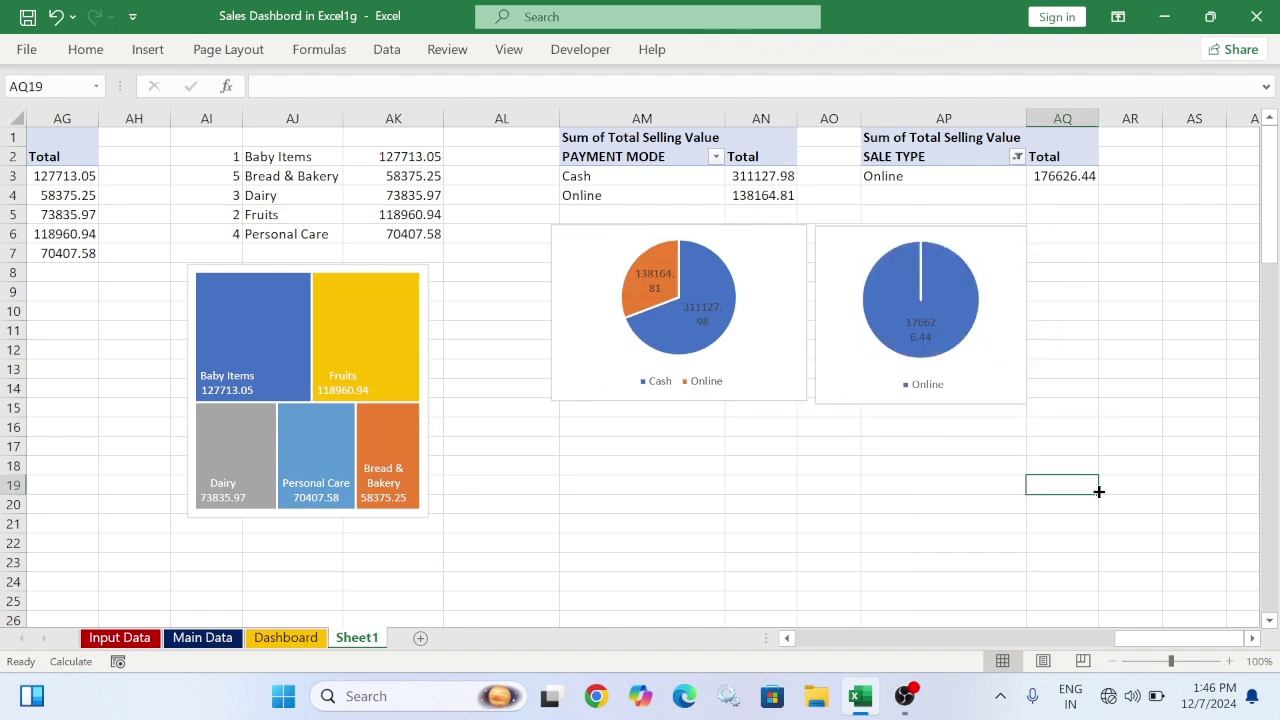
left_click(165, 57)
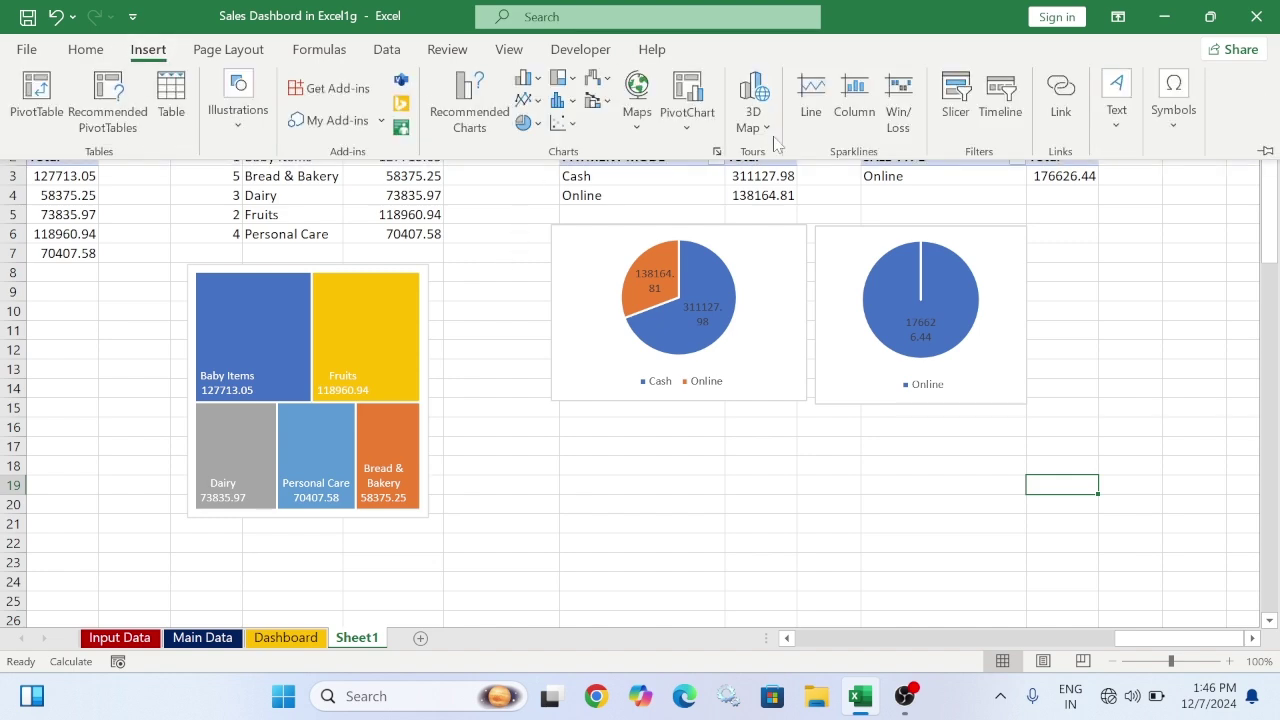
left_click(952, 112)
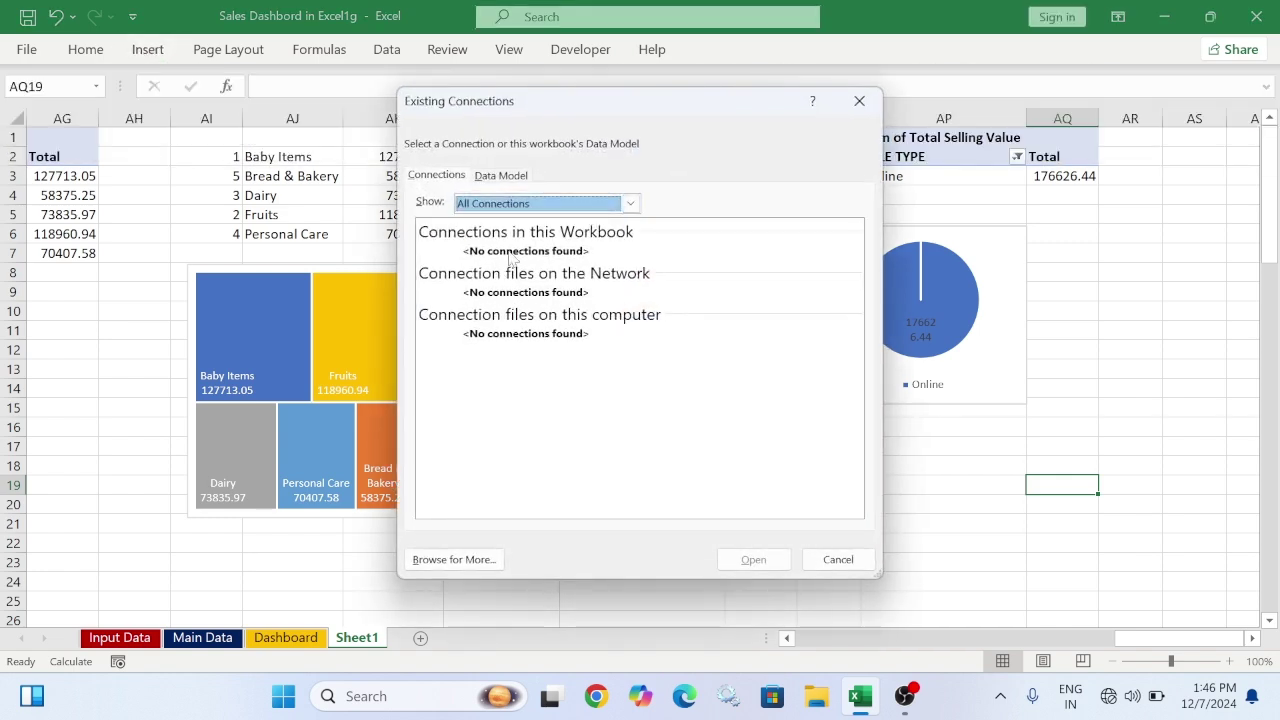
left_click(836, 559)
Insert slicers for SALE TYPE, PAYMENT MODE and Month on the SALE TYPE pivot table
left_click(962, 174)
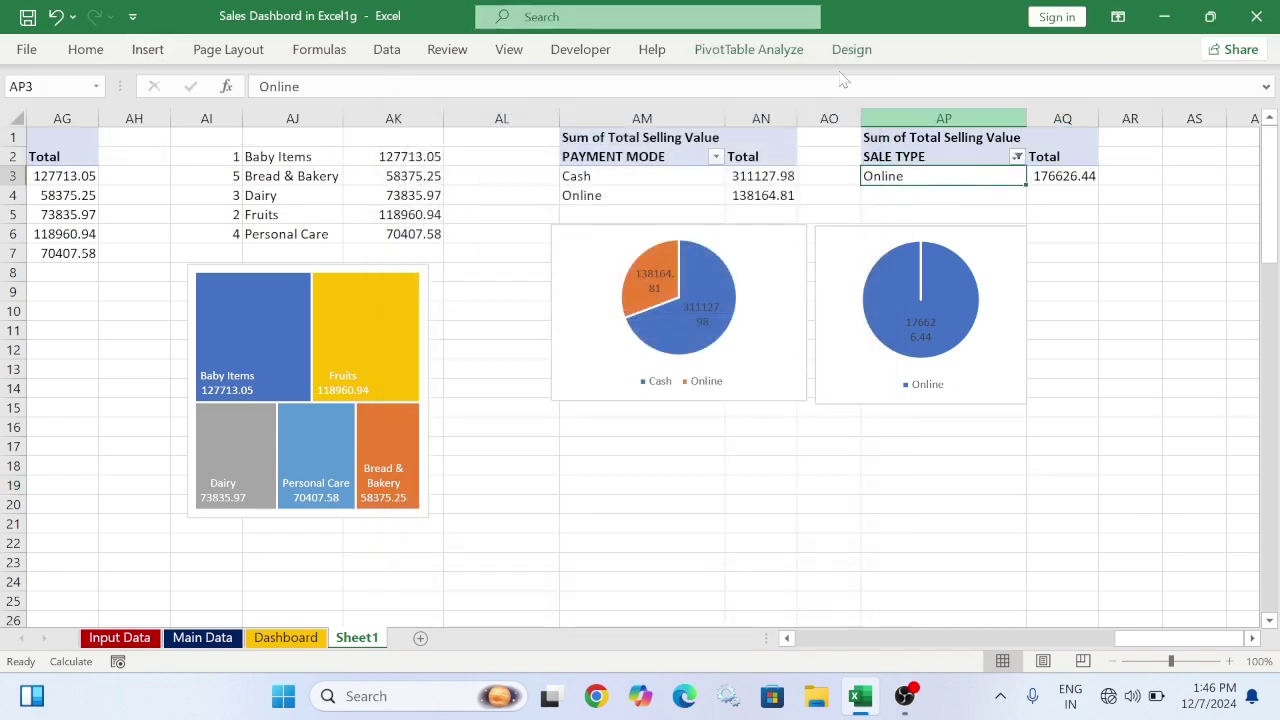
left_click(157, 52)
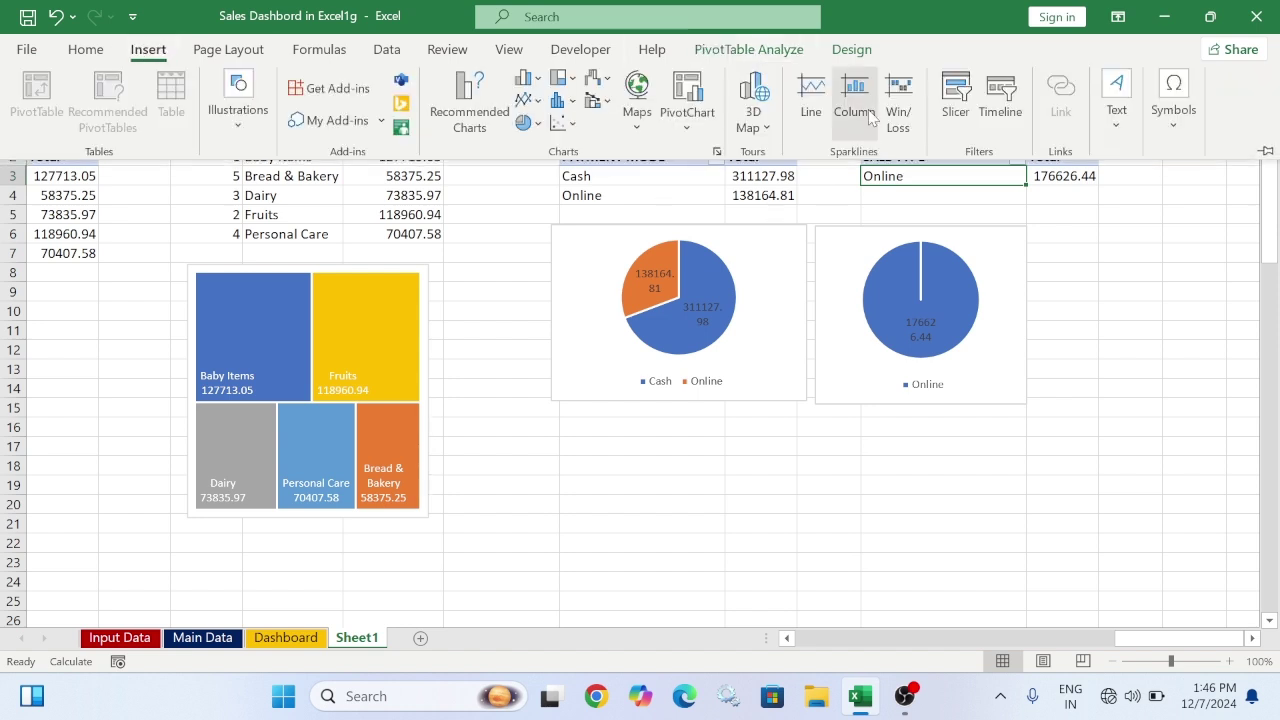
left_click(955, 108)
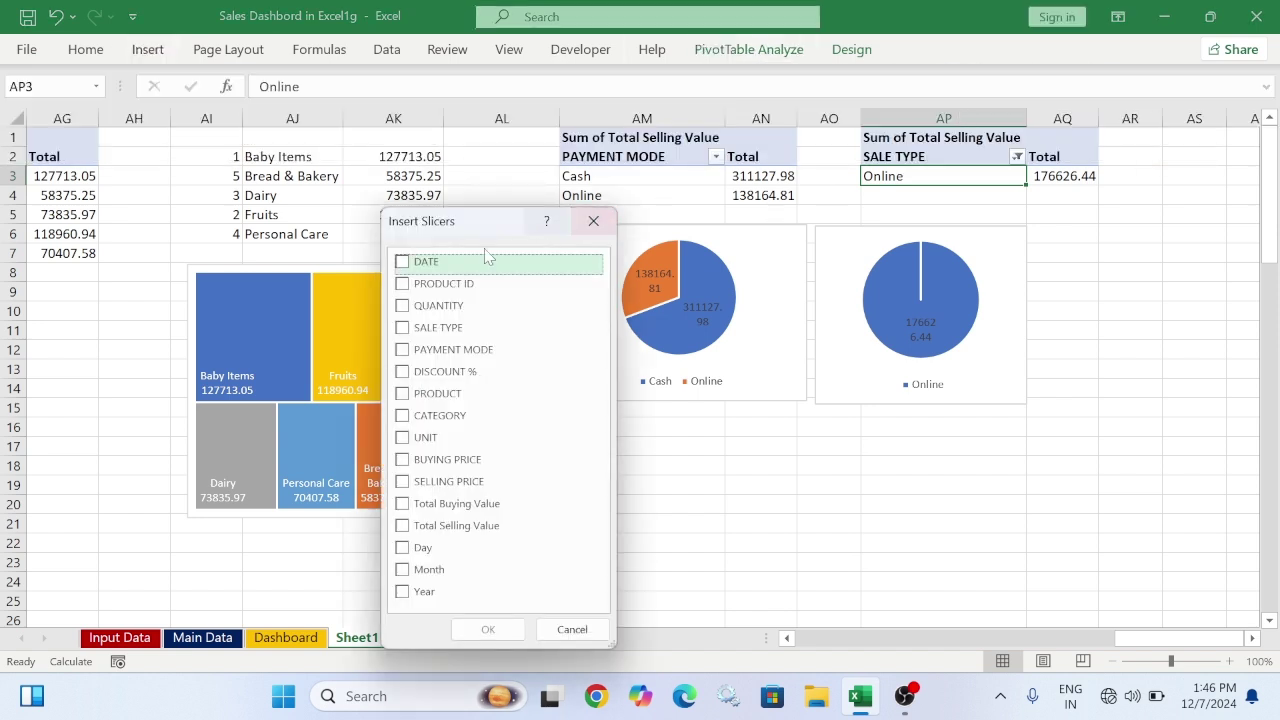
left_click(404, 328)
left_click(403, 350)
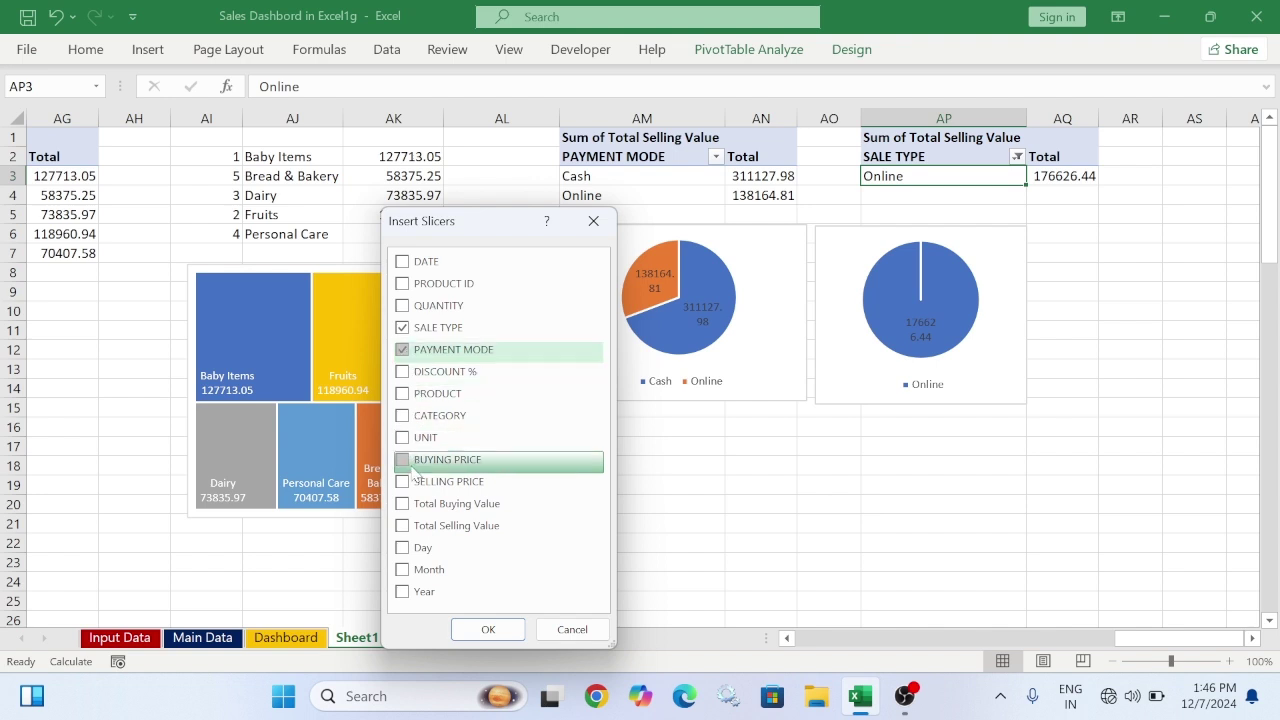
left_click(402, 569)
left_click(488, 629)
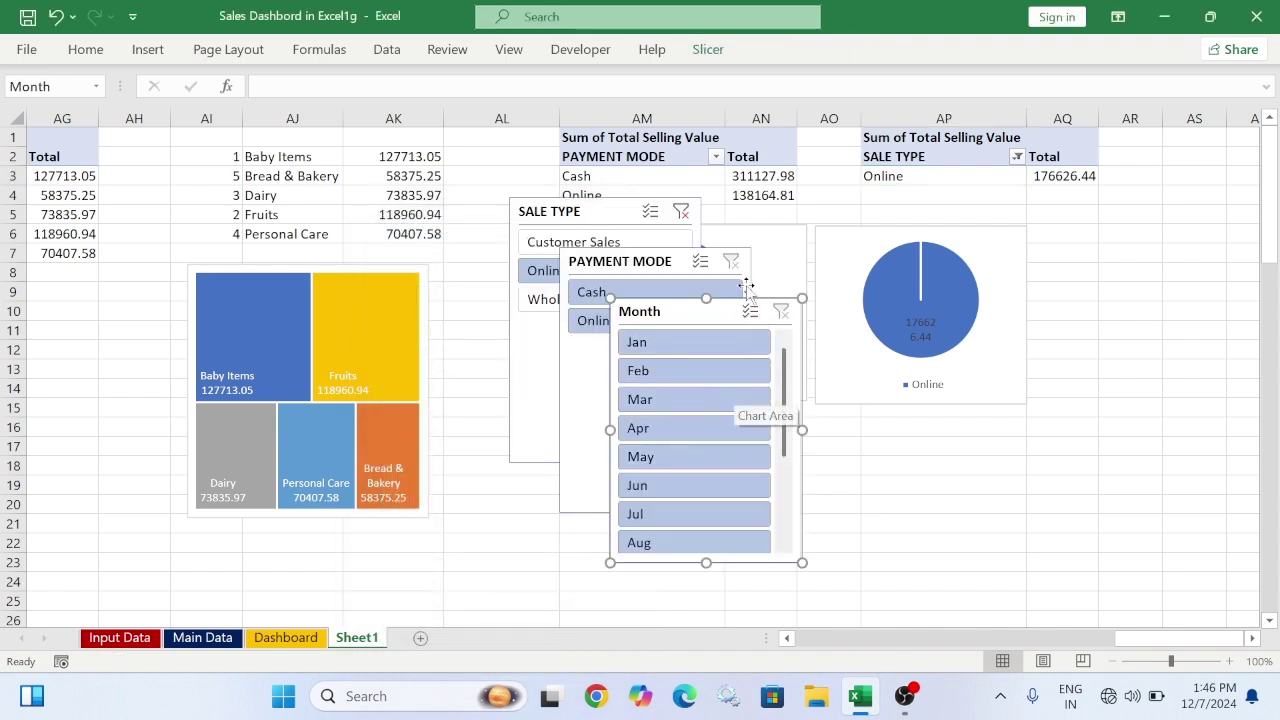
Clear the filter of the SALE TYPE slicer and spread the three overlapping slicers apart on the sheet
left_click(681, 212)
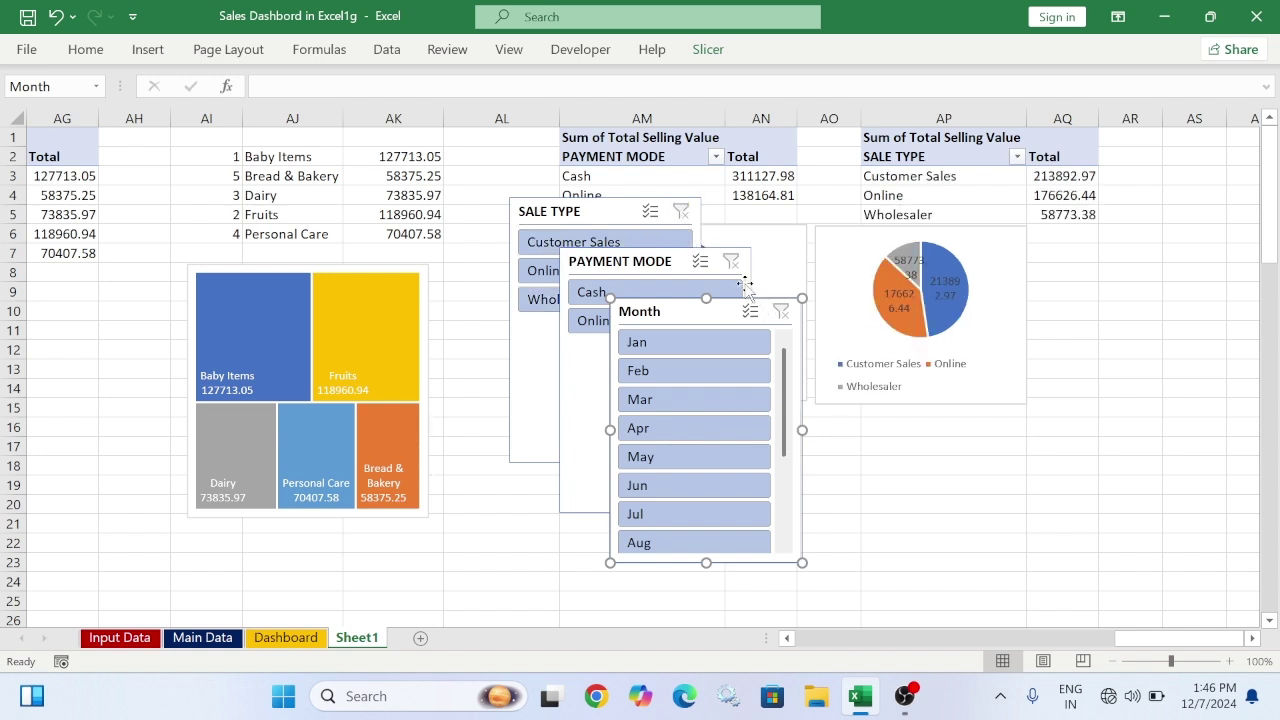
left_click_drag(721, 307, 402, 304)
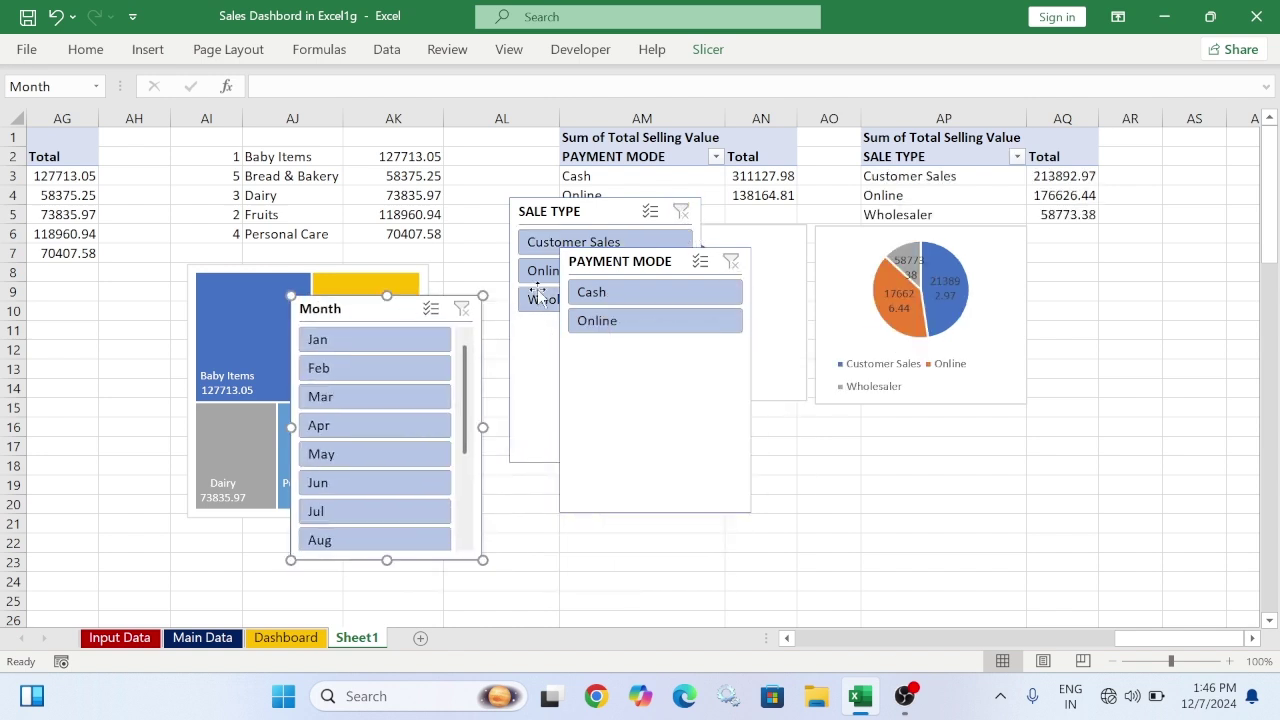
left_click_drag(623, 260, 727, 418)
left_click_drag(597, 214, 548, 150)
Test the Month slicer on the SALE TYPE pivot table with Jan and Feb, and leave it on Mar
left_click(403, 339)
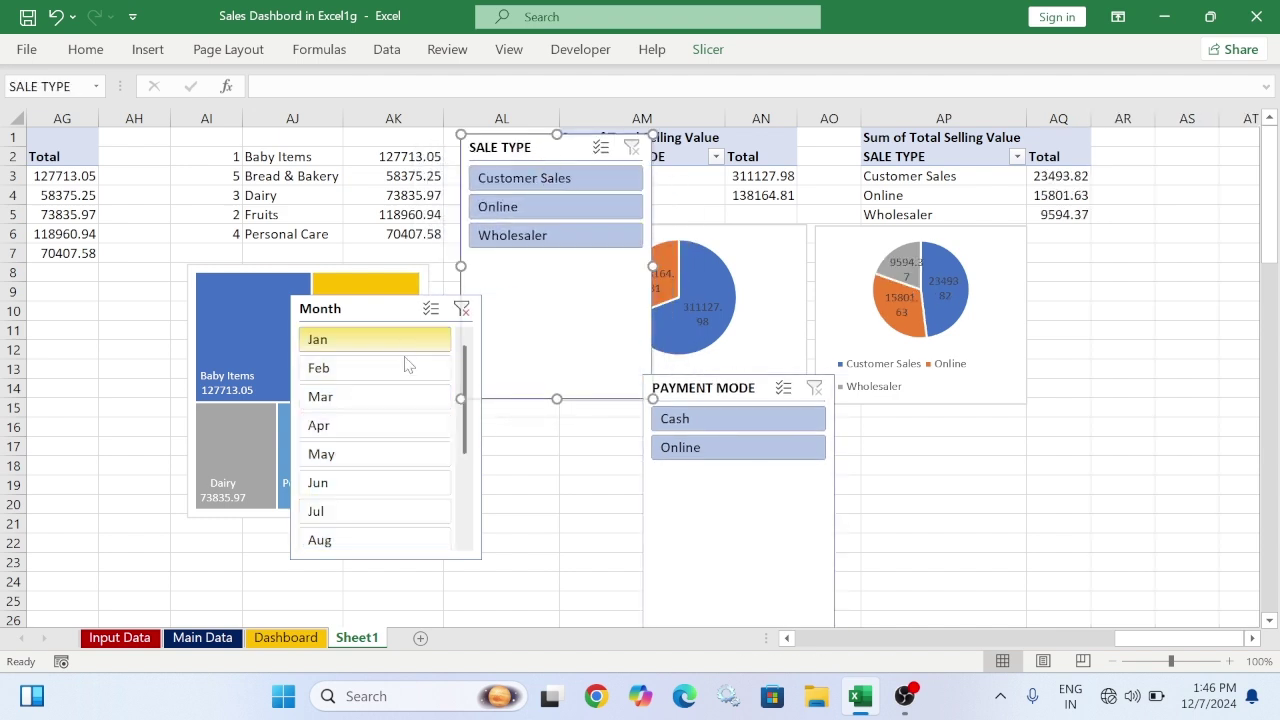
left_click(395, 396)
left_click(403, 367)
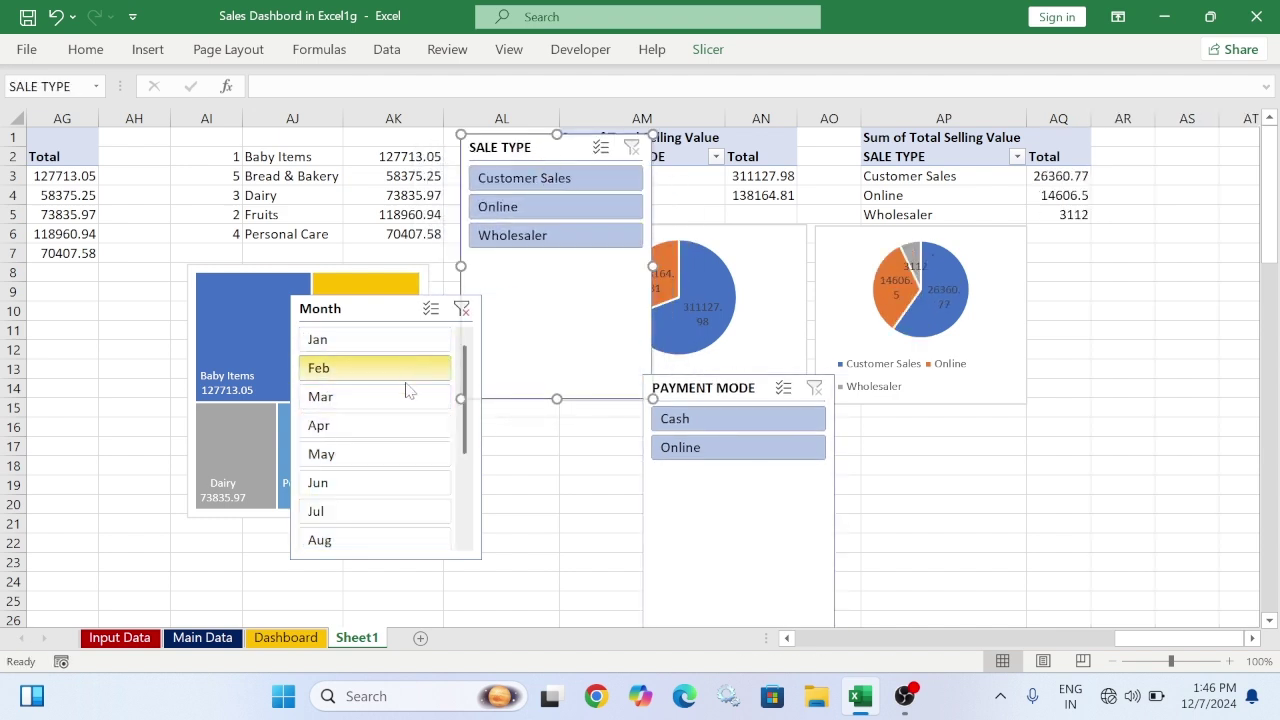
left_click(405, 396)
Try each option of the SALE TYPE slicer, leaving it on Wholesaler, and filter PAYMENT MODE to Cash
left_click(559, 240)
left_click(563, 207)
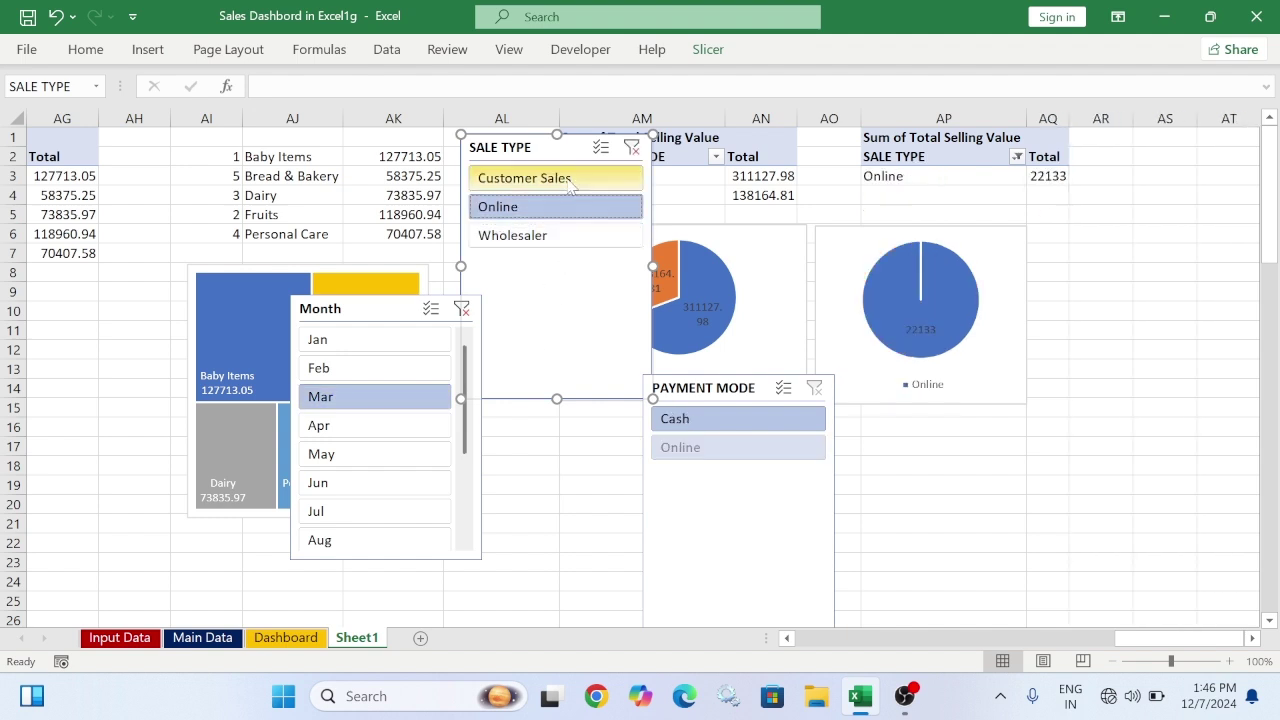
left_click(568, 183)
left_click(500, 206)
left_click(512, 235)
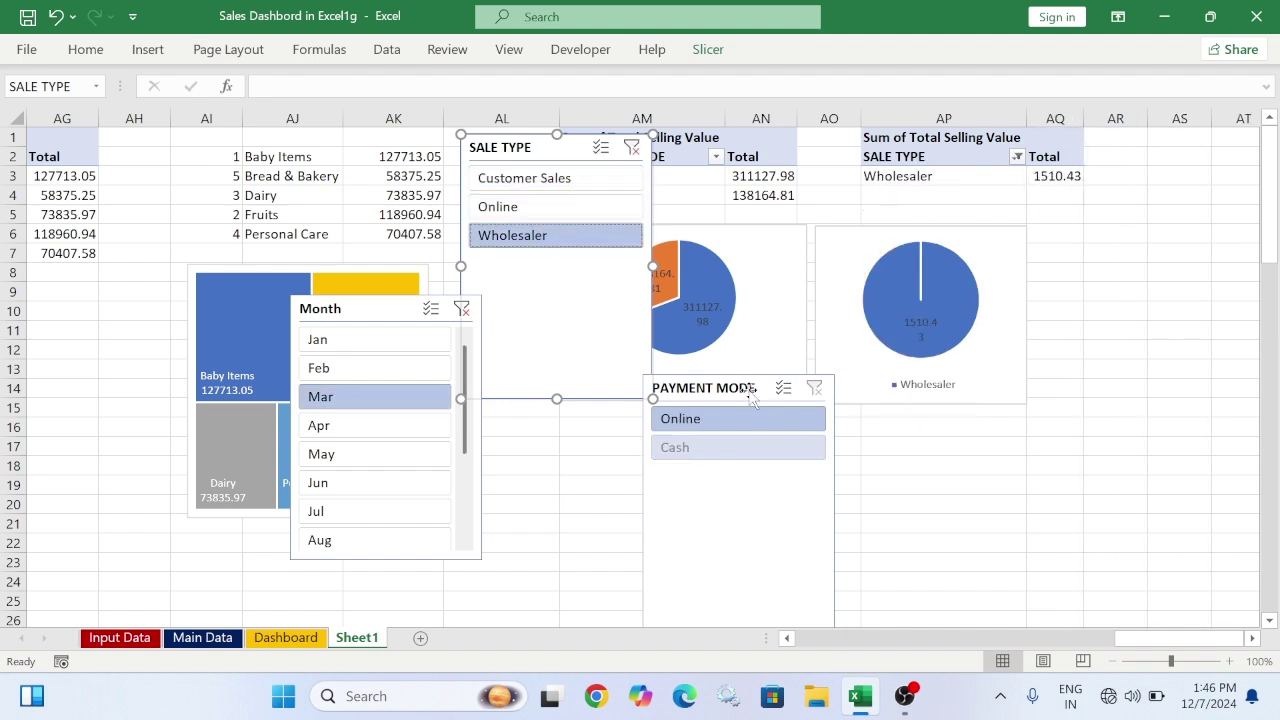
left_click(765, 447)
Insert a CATEGORY slicer on the SALE TYPE pivot table and place it beside the PAYMENT MODE slicer, below the SALE TYPE pie chart
left_click(944, 160)
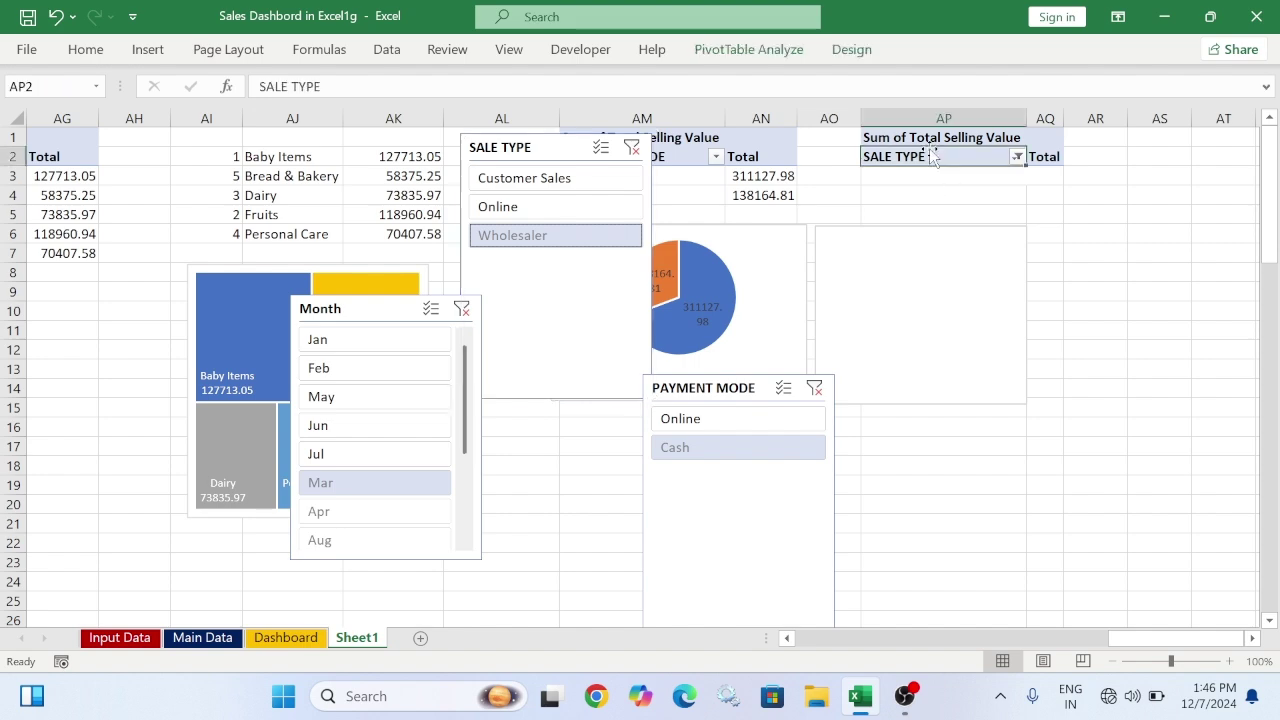
left_click(720, 55)
left_click(150, 52)
left_click(958, 95)
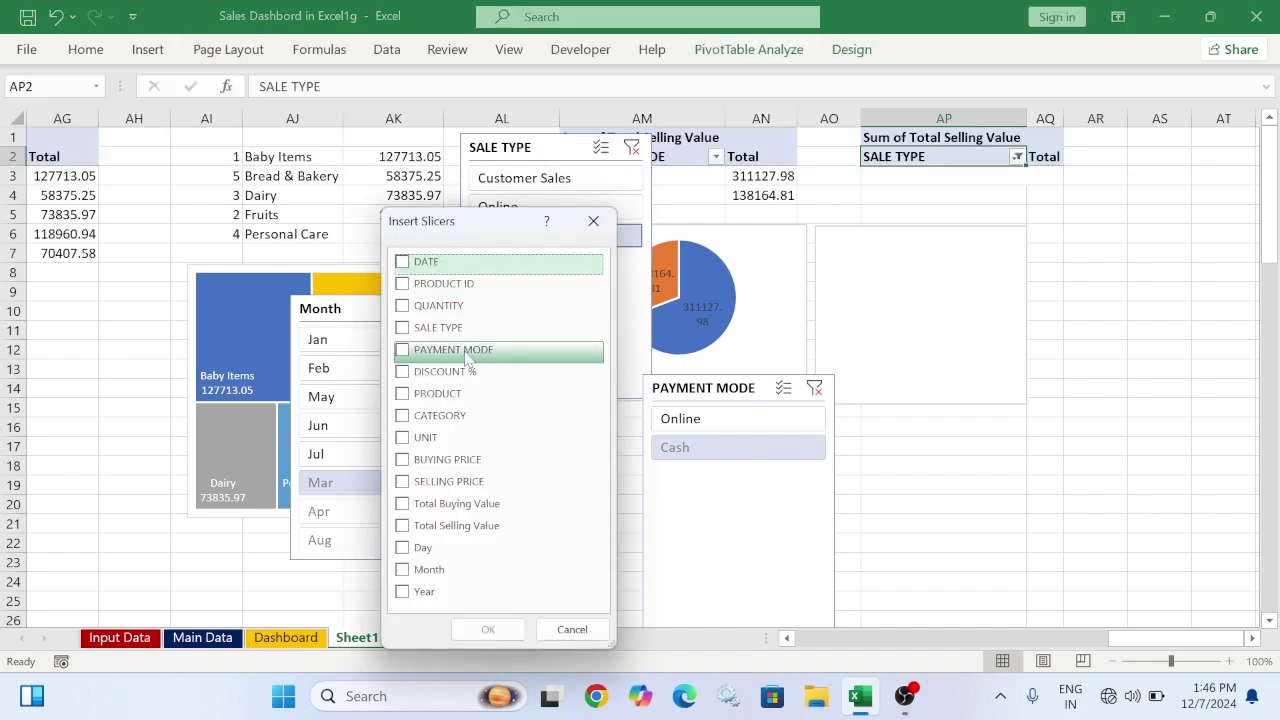
left_click(425, 415)
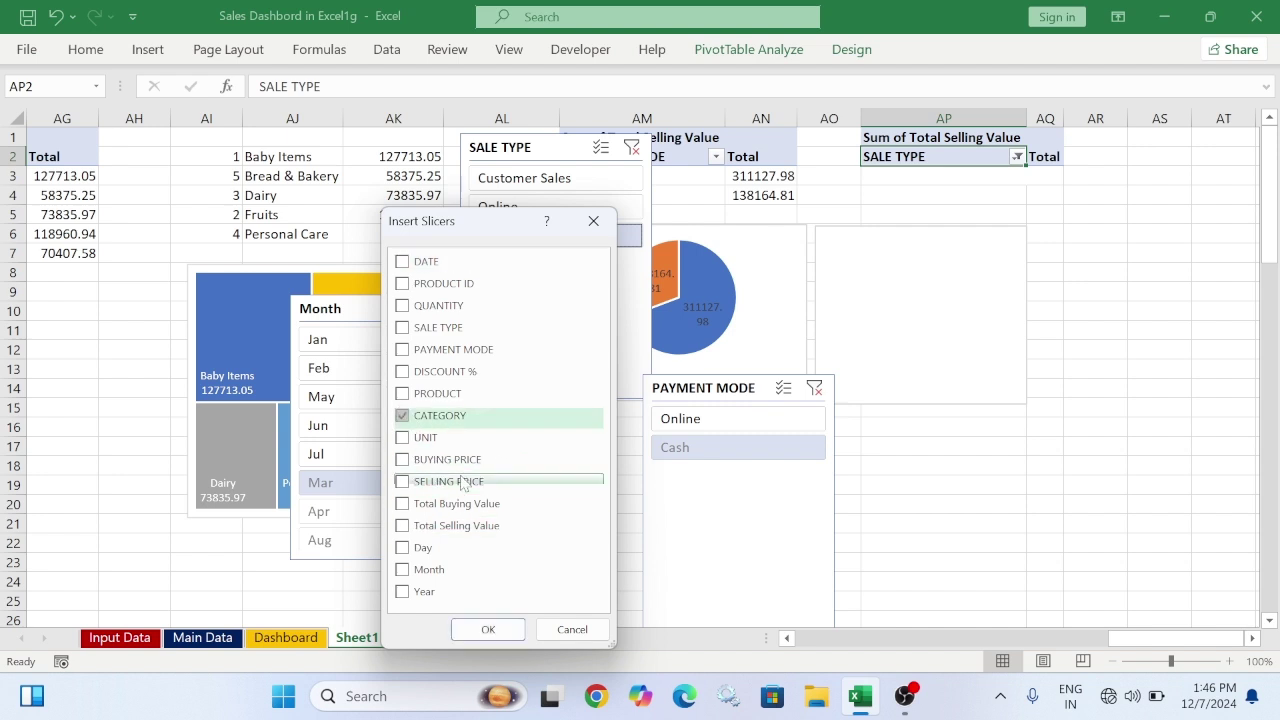
left_click(488, 629)
left_click_drag(752, 248, 762, 290)
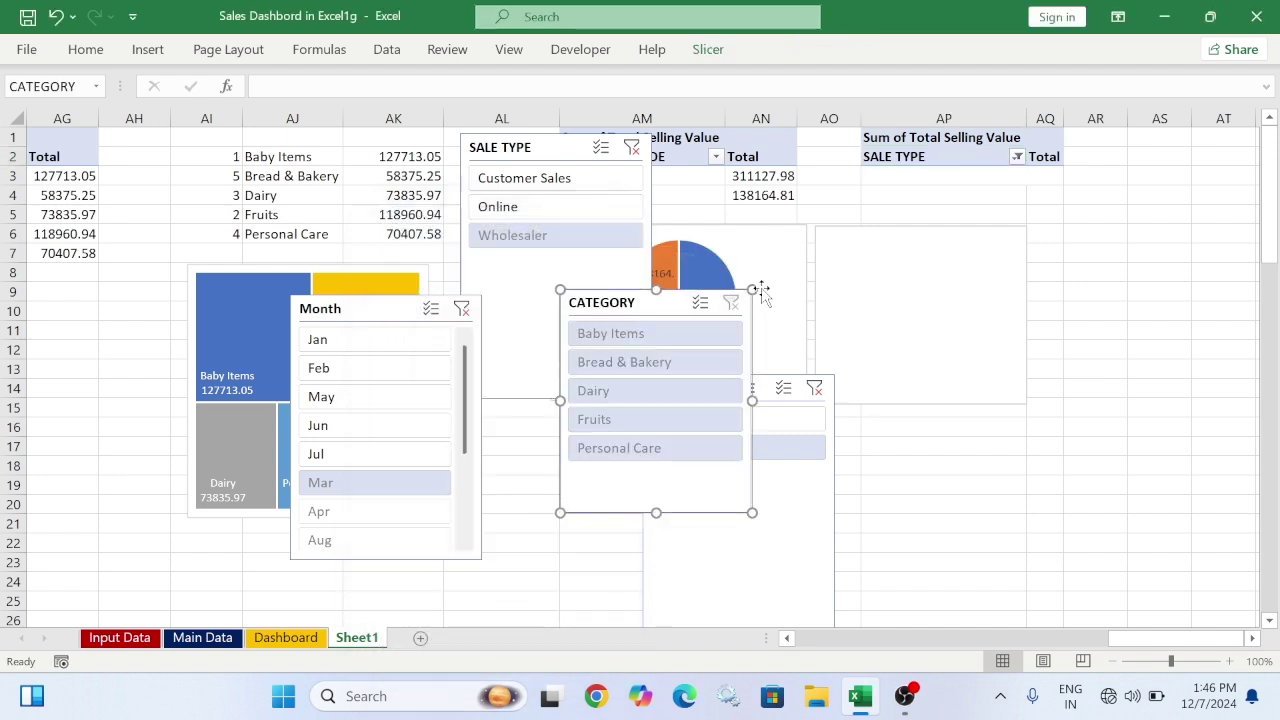
left_click_drag(659, 316, 1061, 443)
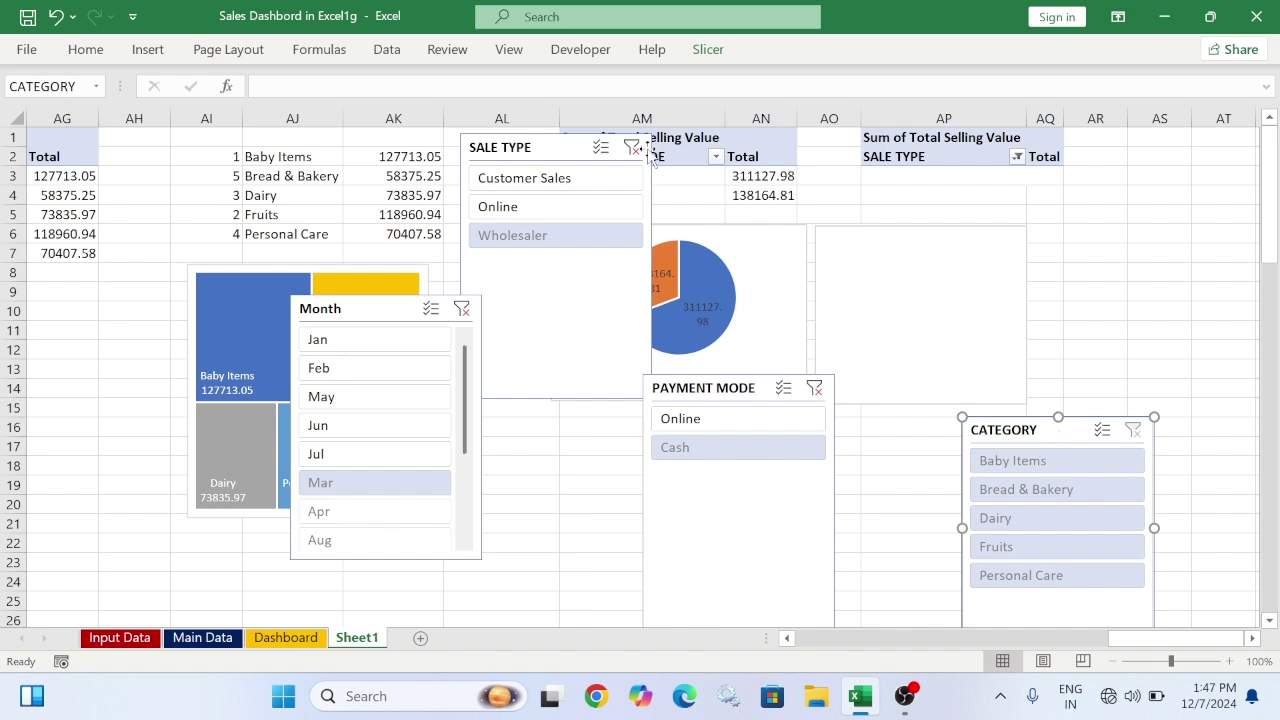
Connect the CATEGORY slicer to the CategoryWise, DayWise, MonthWise and Total Value pivot tables through its report connections
left_click(708, 49)
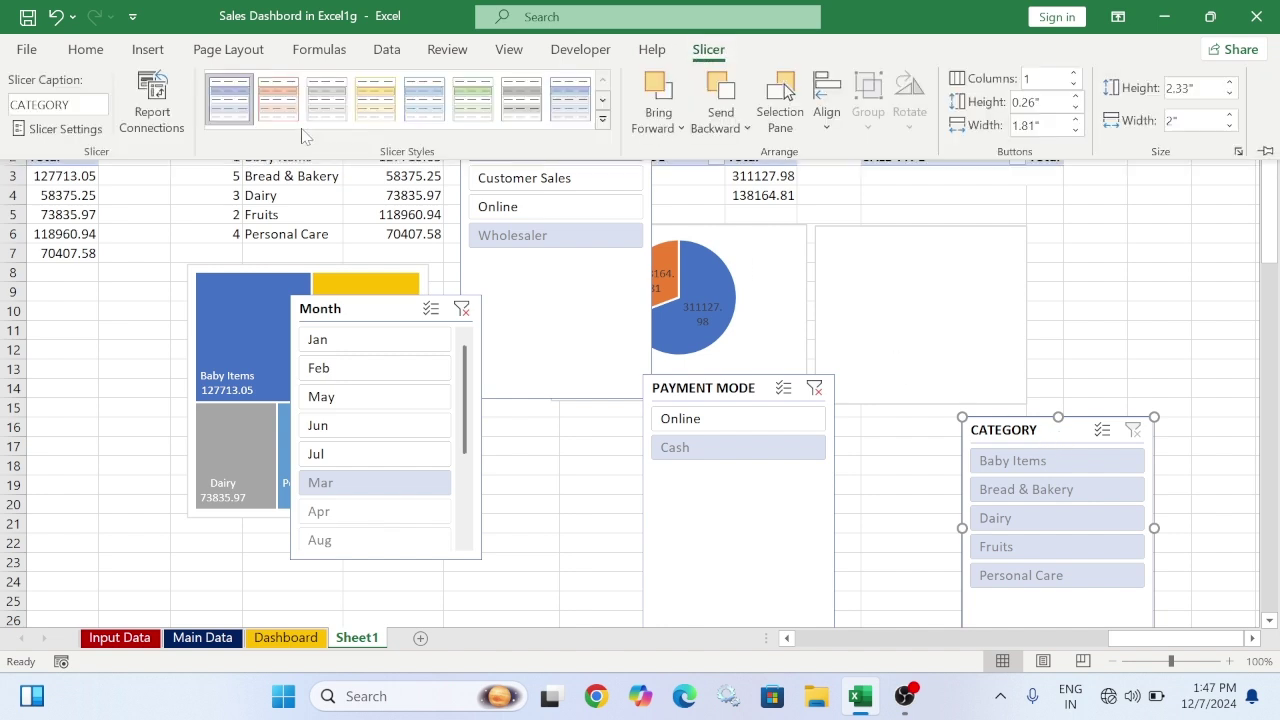
left_click(155, 100)
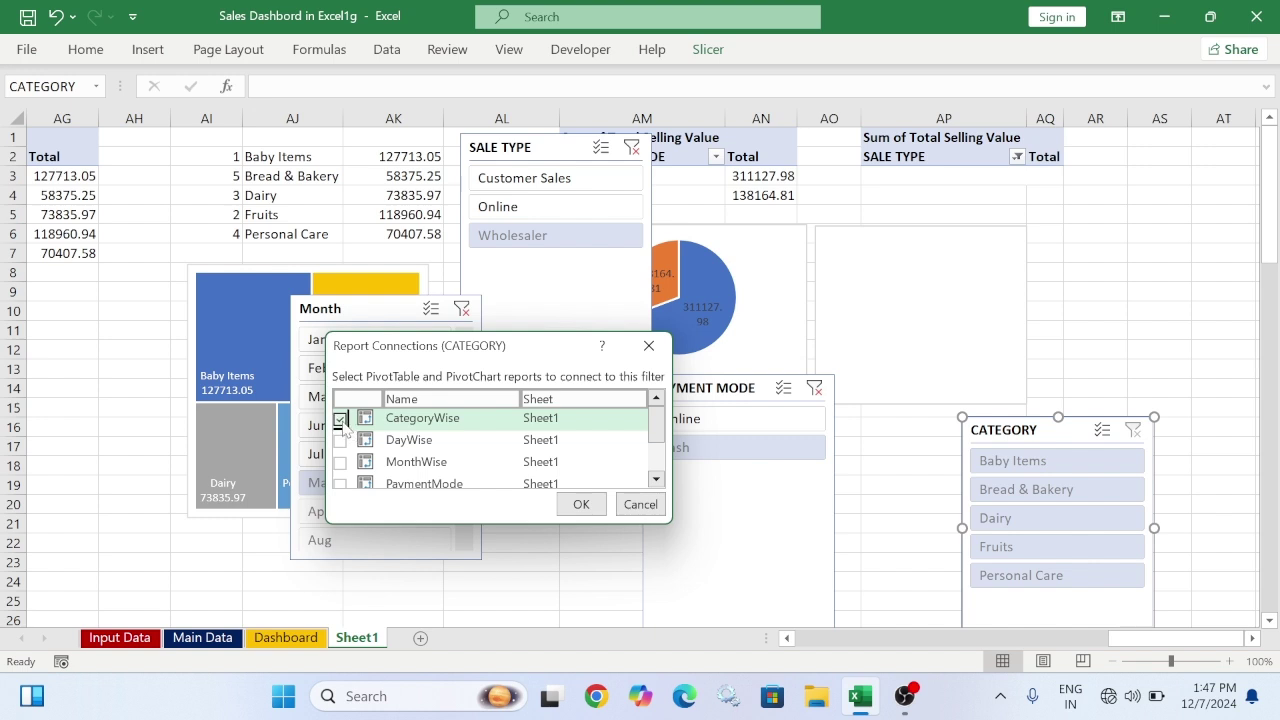
left_click(340, 440)
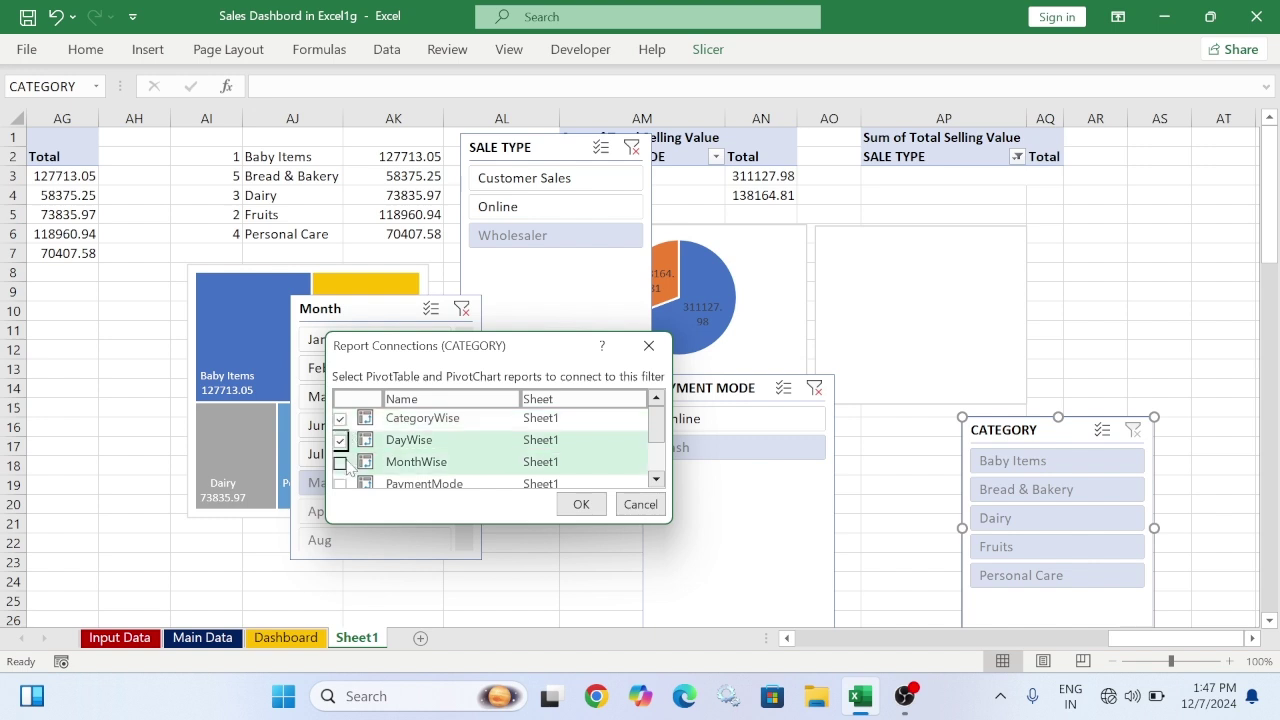
left_click(340, 463)
left_click(341, 486)
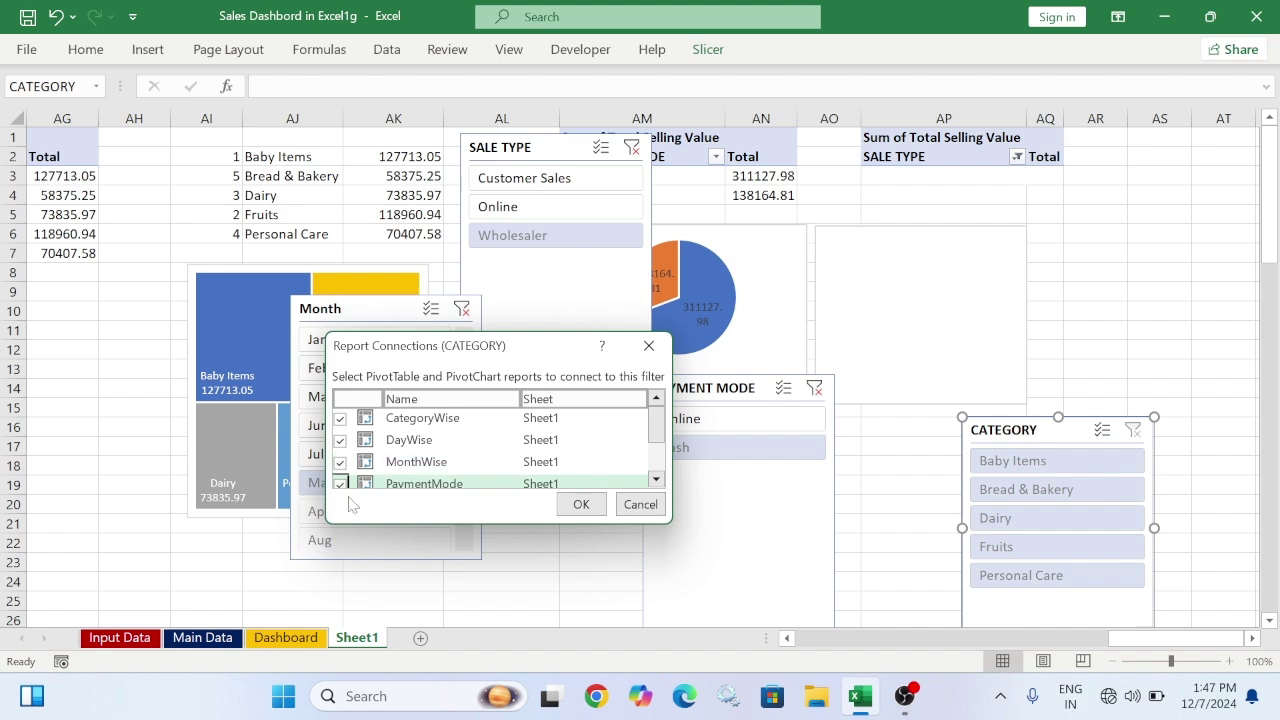
left_click_drag(657, 429, 659, 457)
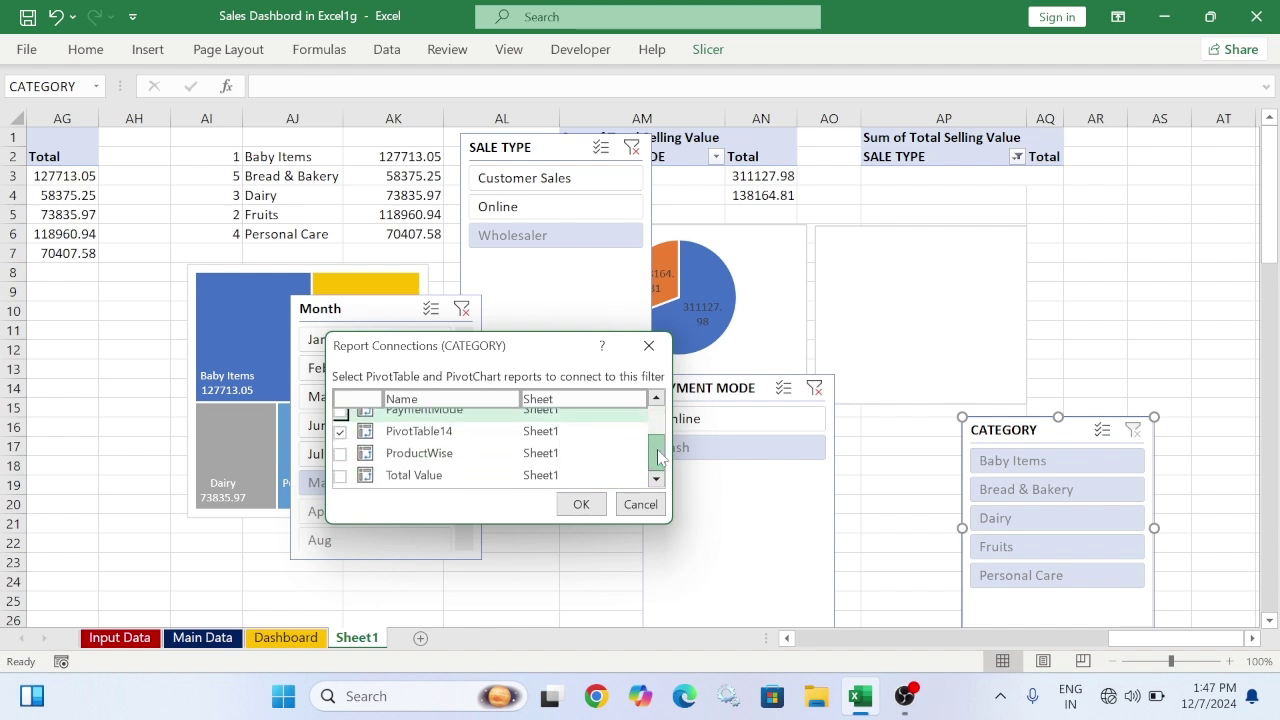
left_click(340, 477)
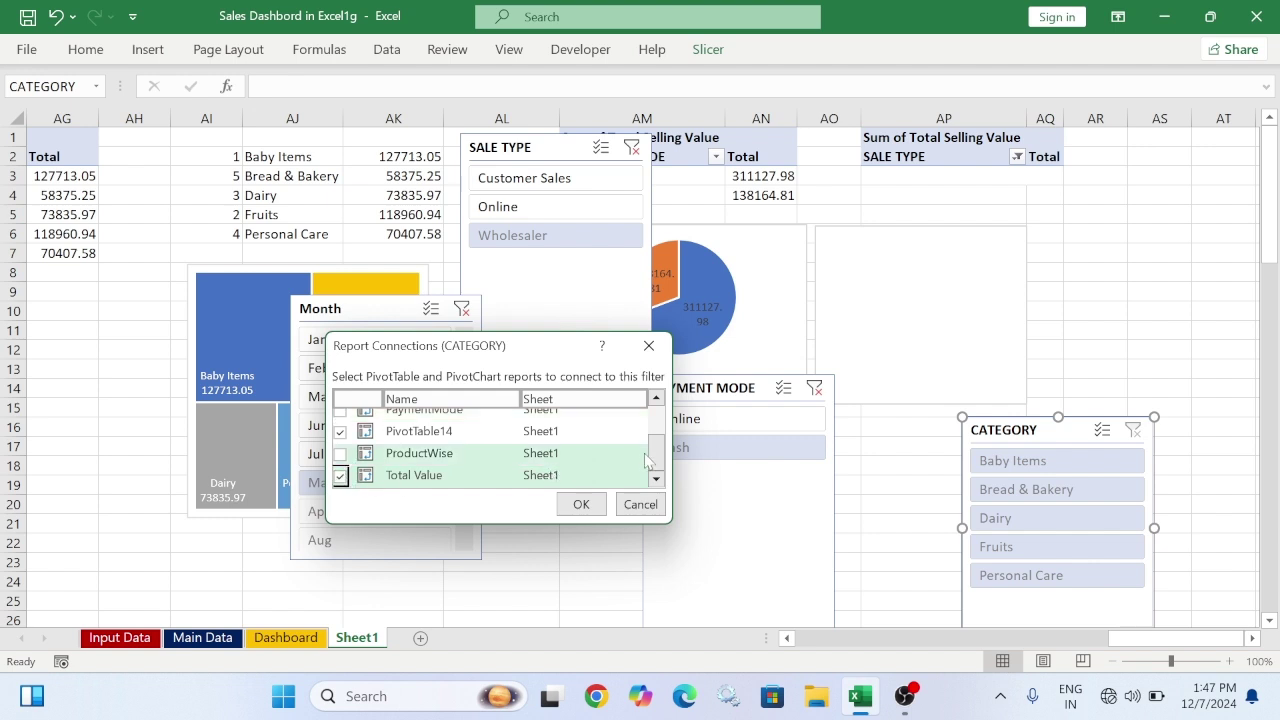
scroll(648, 460, "up", 3)
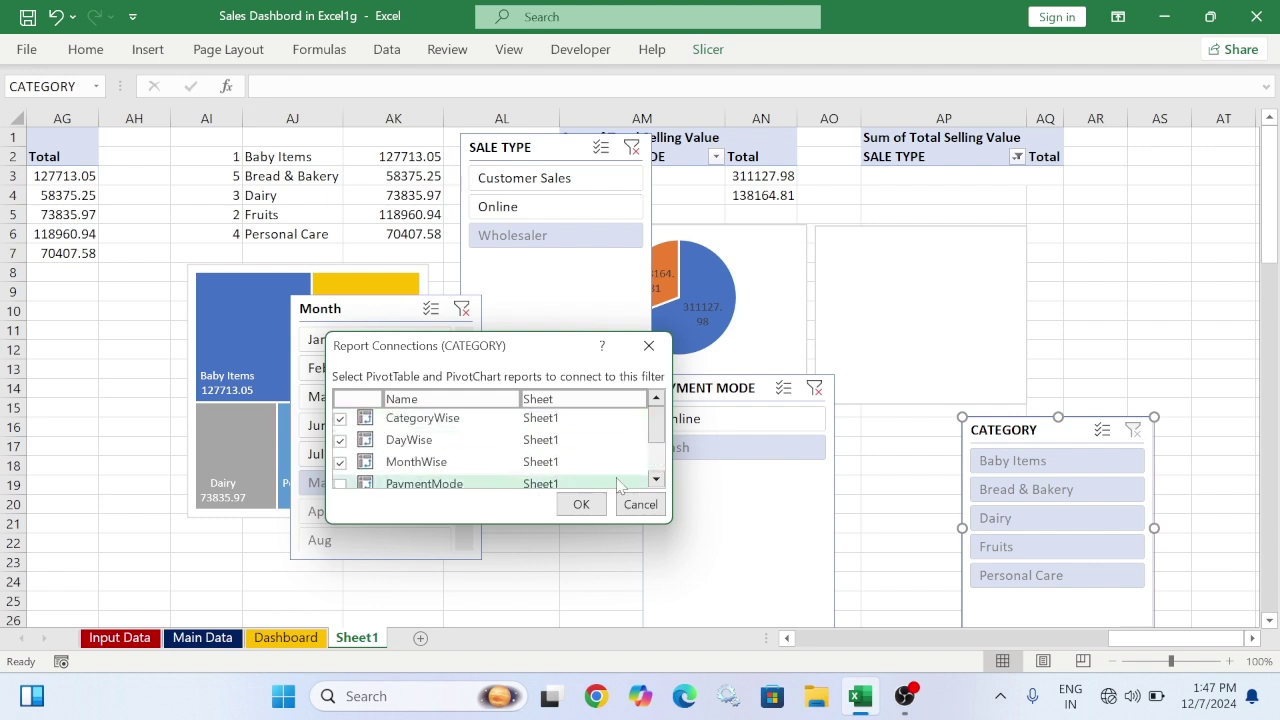
left_click(581, 504)
Try Online and Cash in the PAYMENT MODE slicer, leaving it on Cash, and show Customer Sales and Online in SALE TYPE
left_click(688, 421)
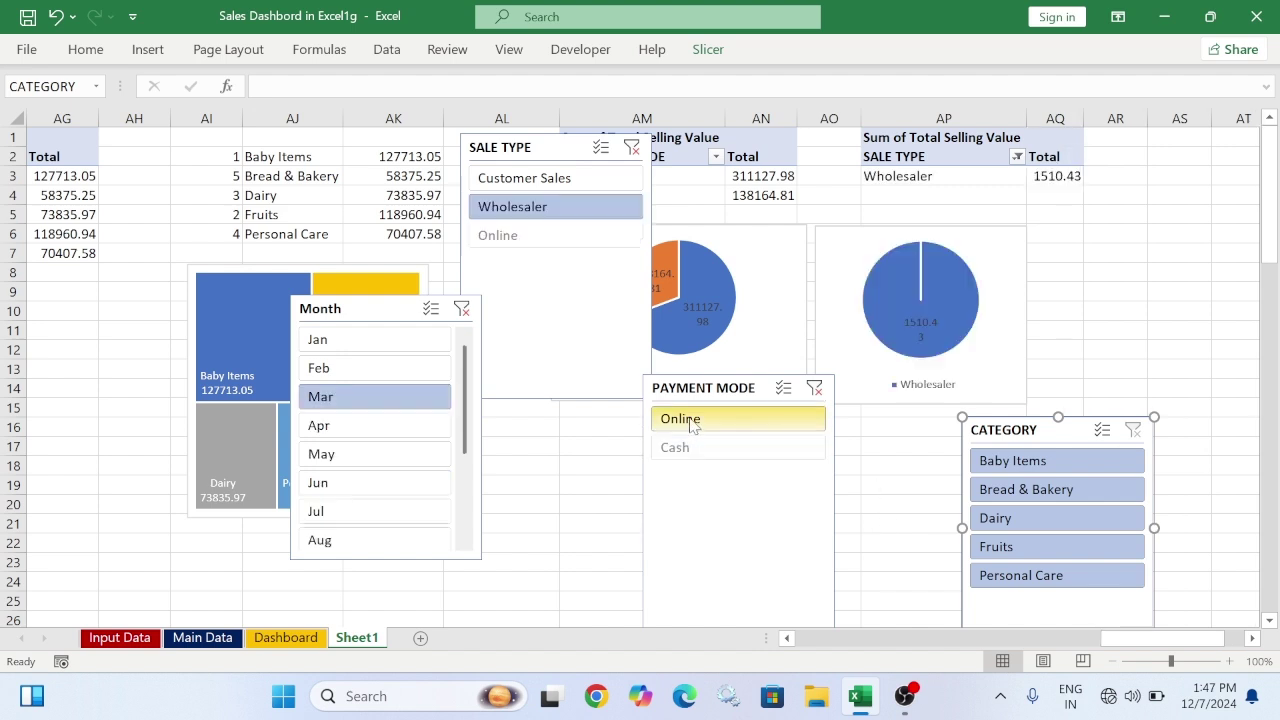
left_click(715, 445)
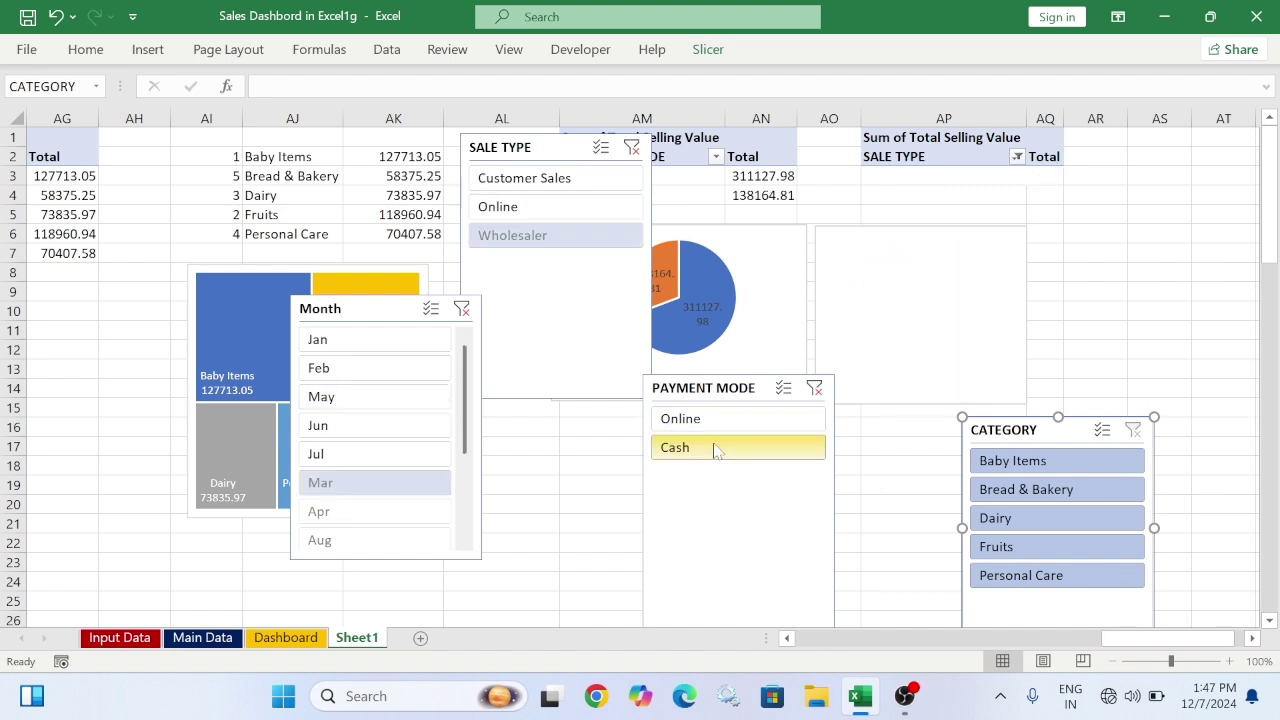
left_click(510, 207)
left_click(560, 180)
left_click(545, 207, "ctrl")
Test the Month slicer with individual months from Jan onward, leaving it on Jul
left_click(352, 341)
left_click(357, 369)
left_click(360, 396)
left_click(366, 425)
left_click(371, 481)
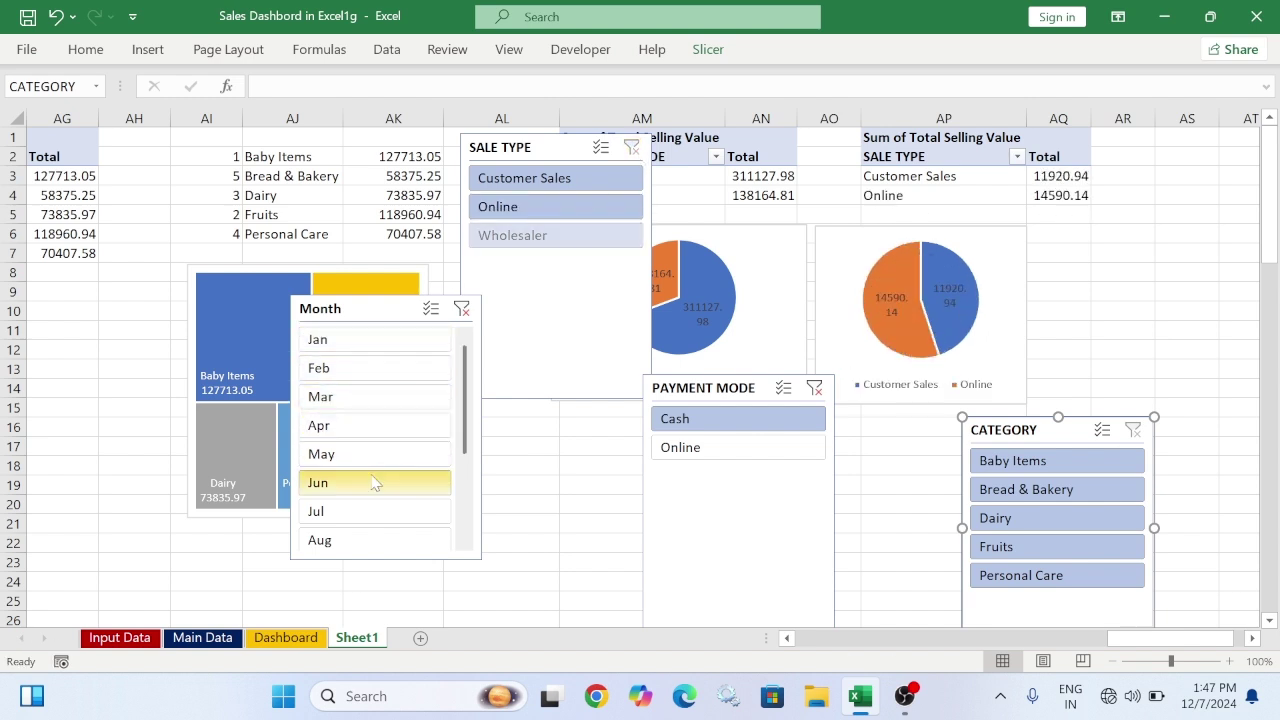
left_click(375, 511)
Try the CATEGORY slicer from Baby Items through Fruits, and clear the Month and PAYMENT MODE filters
left_click(994, 468)
left_click(1000, 487)
left_click(1020, 520)
left_click(1022, 547)
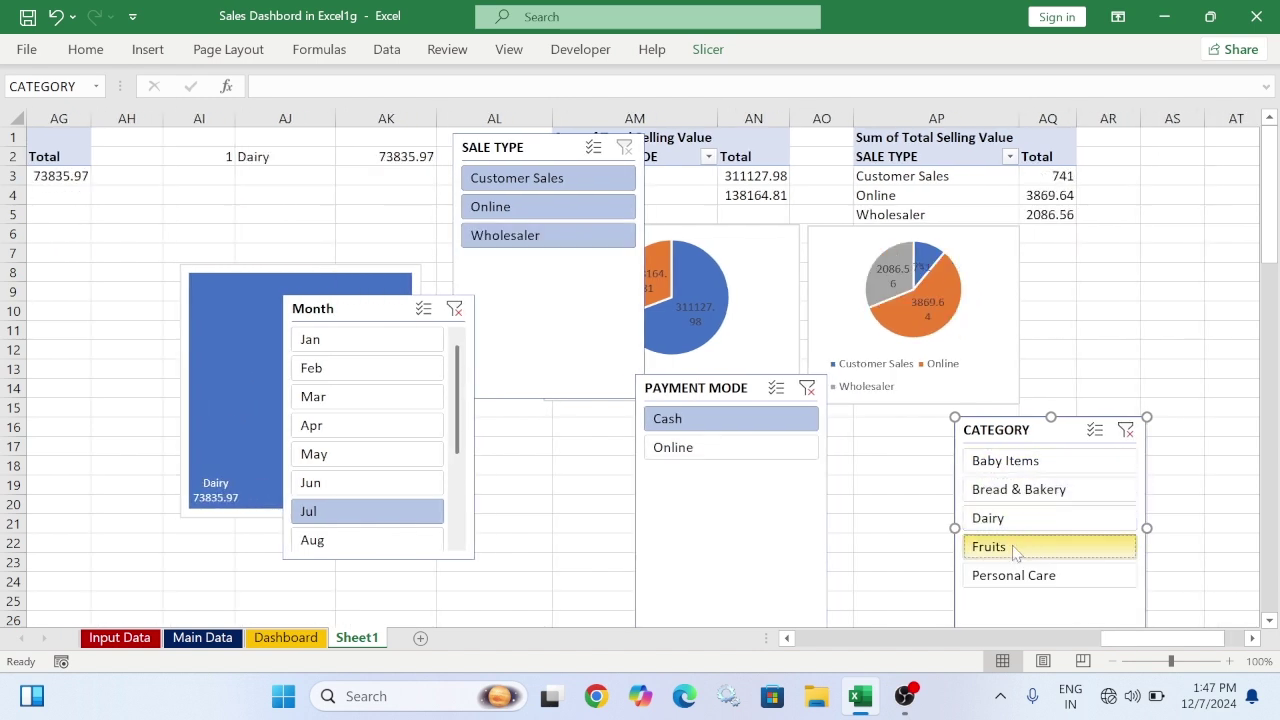
left_click(462, 309)
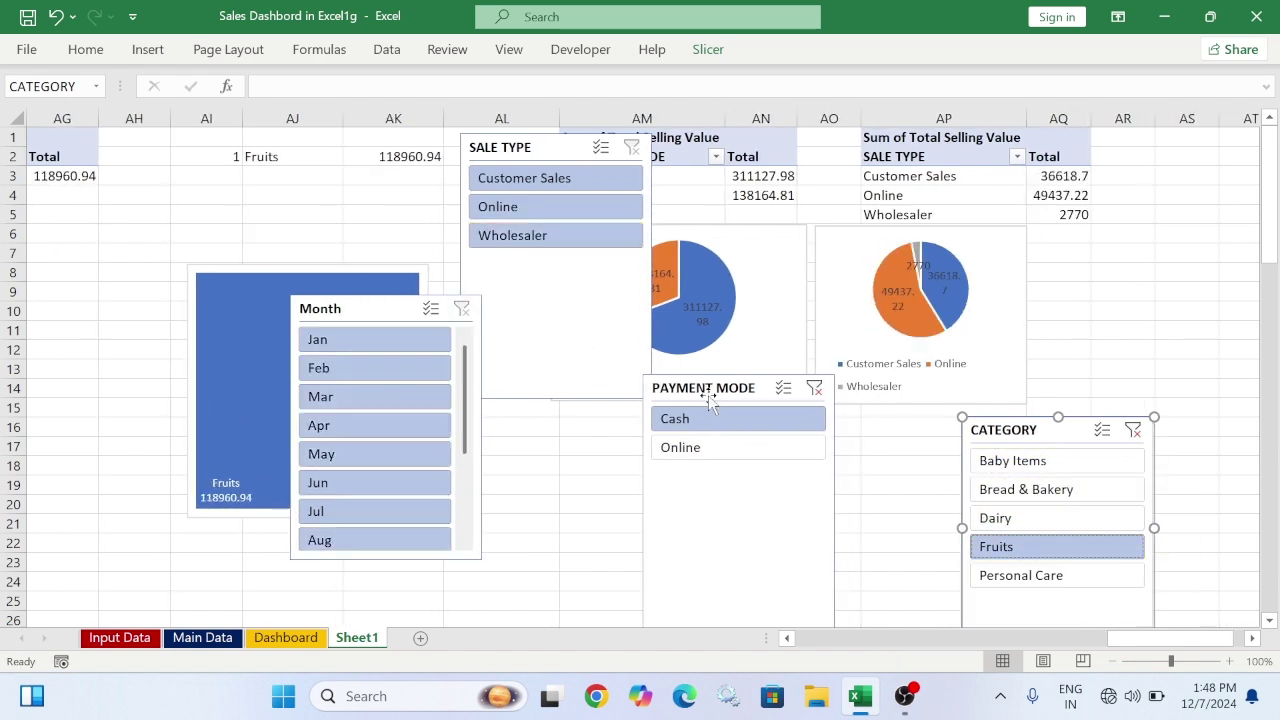
left_click(814, 388)
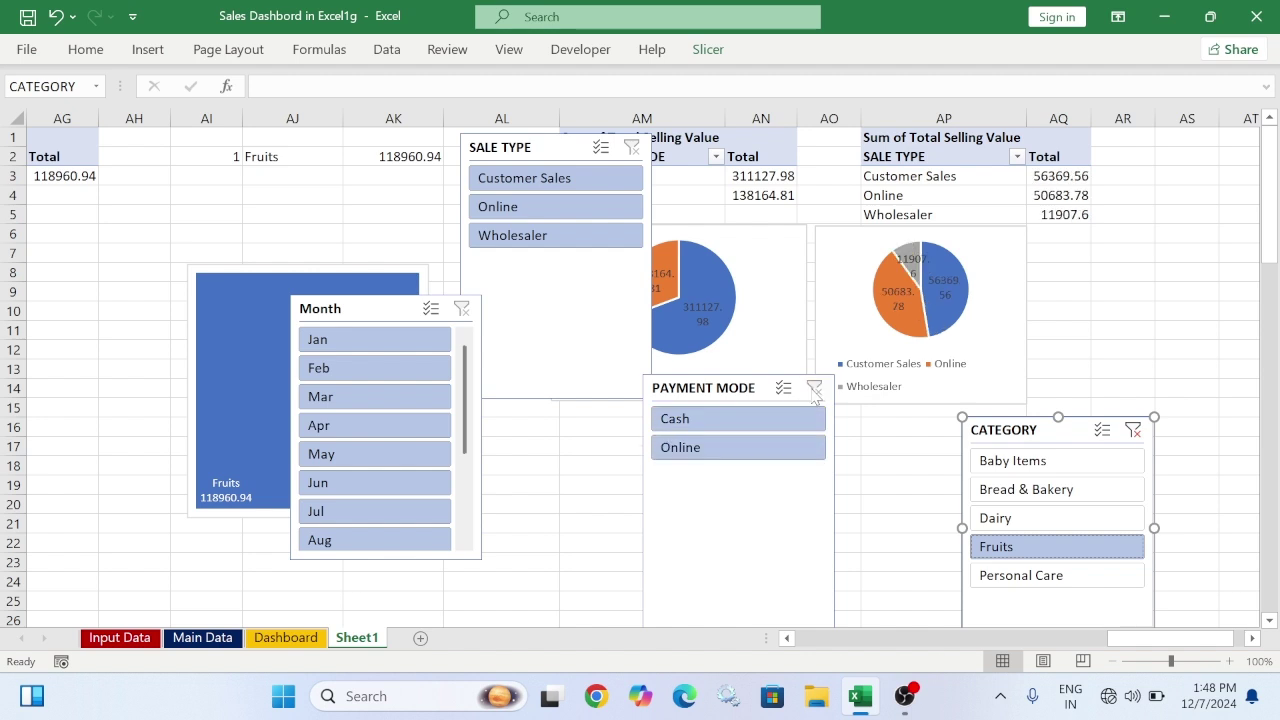
Test every option of the CATEGORY slicer with all months and payment modes included, leaving it on Fruits
left_click(1015, 461)
left_click(1025, 489)
left_click(1025, 518)
left_click(1040, 550)
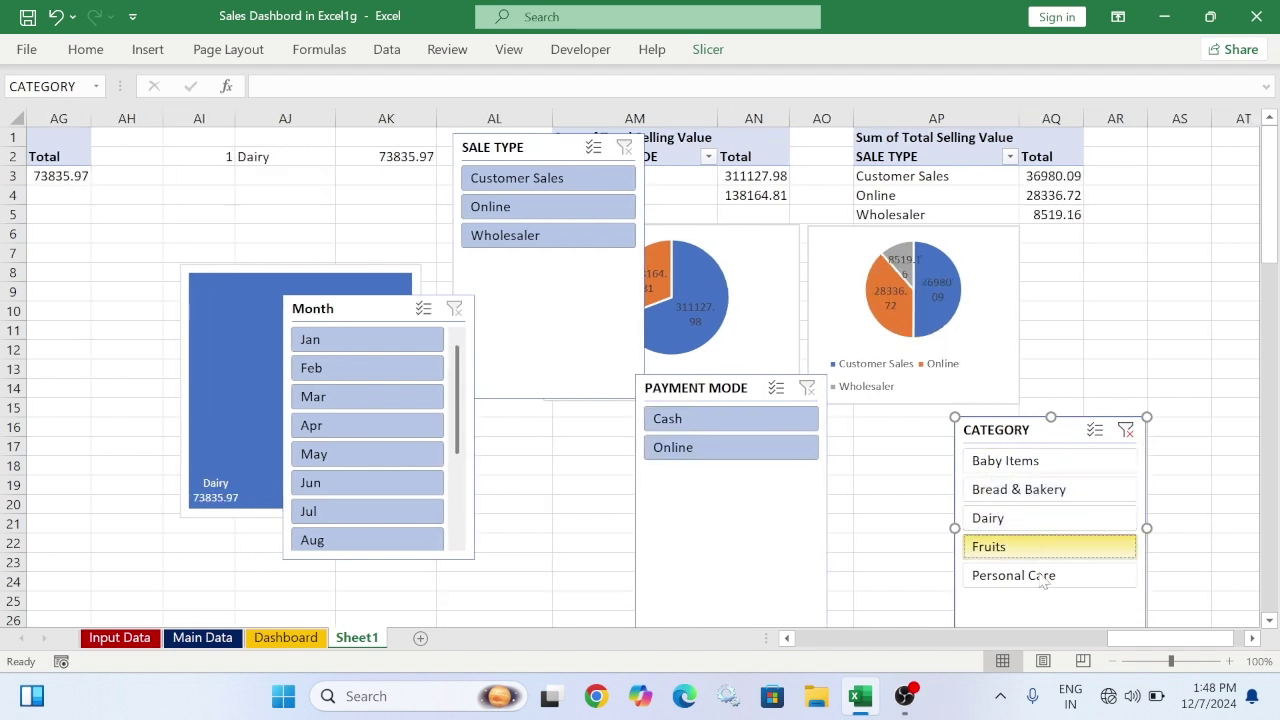
left_click(1030, 575)
left_click(1030, 490)
left_click(1027, 466)
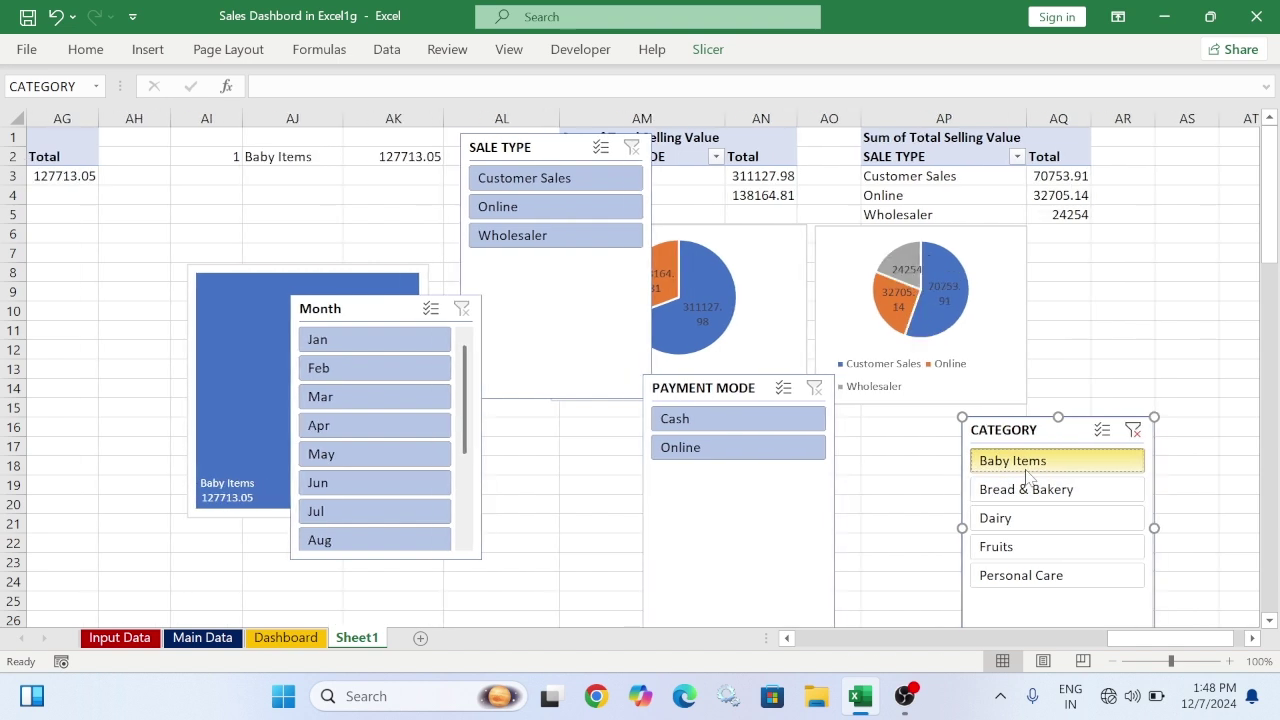
left_click(1028, 489)
left_click(1022, 519)
left_click(1021, 558)
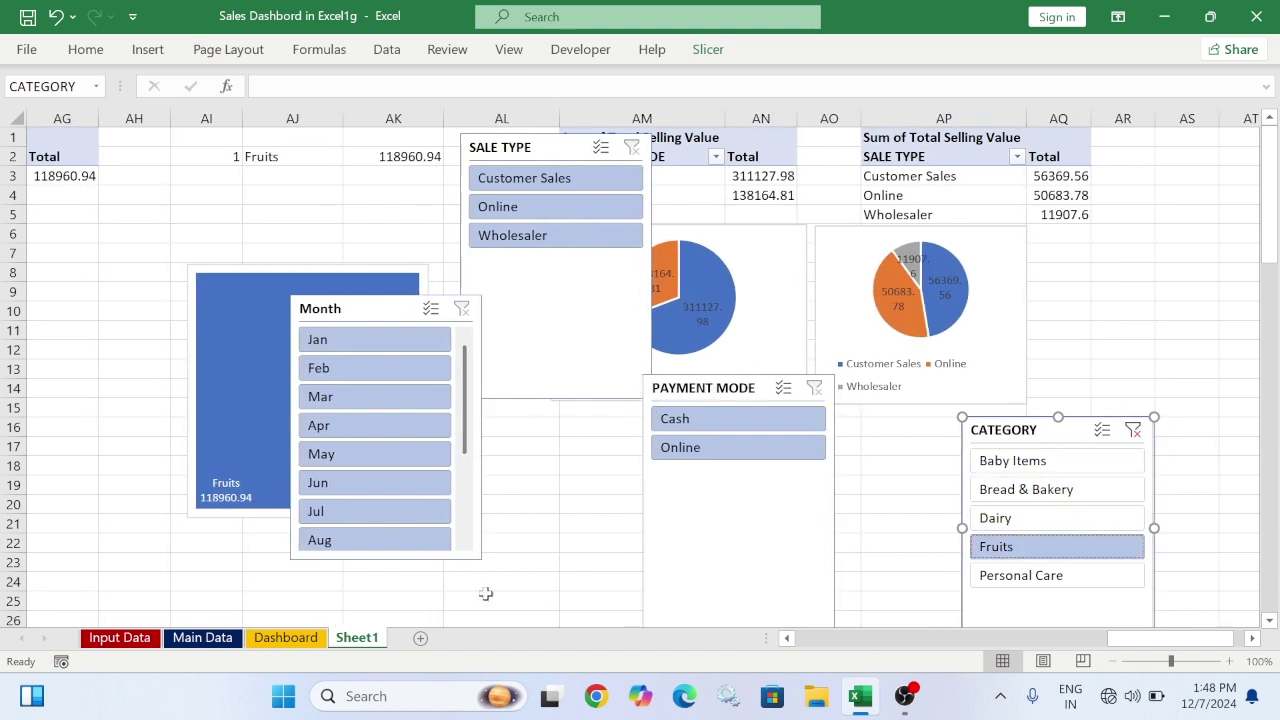
Show the Dashboard sheet, and switch to PowerPoint with a blank presentation
left_click(267, 638)
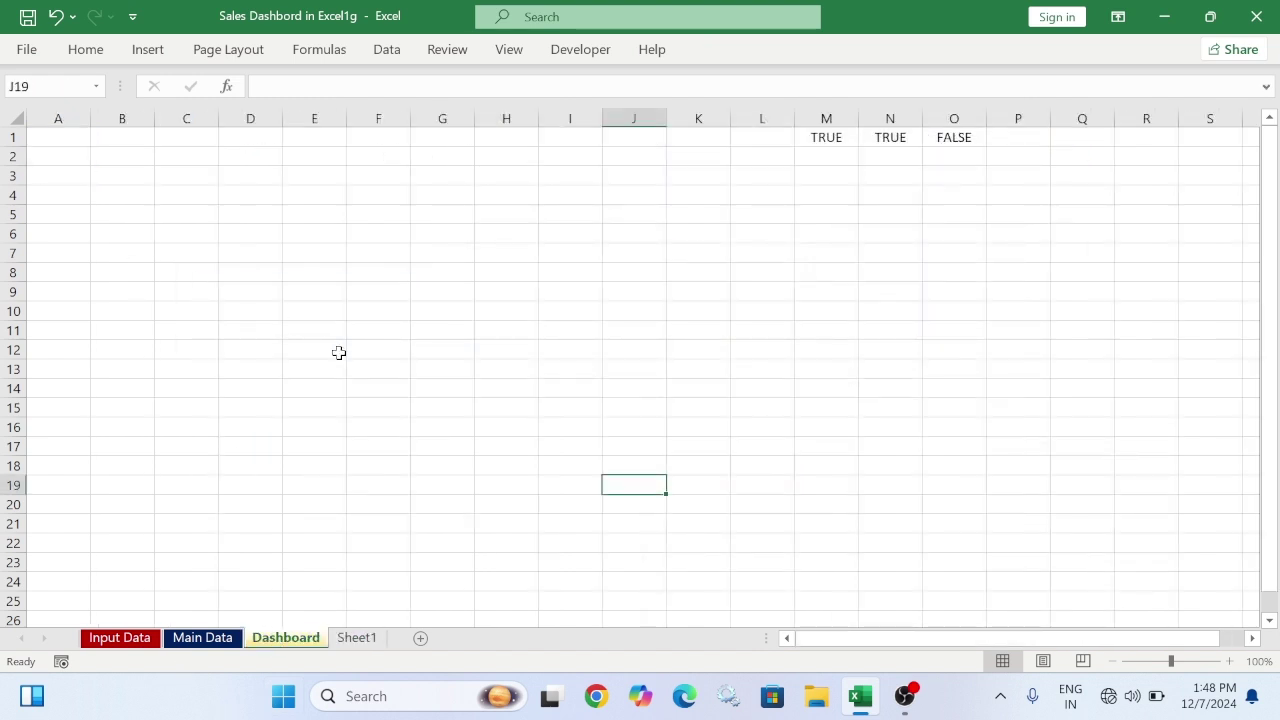
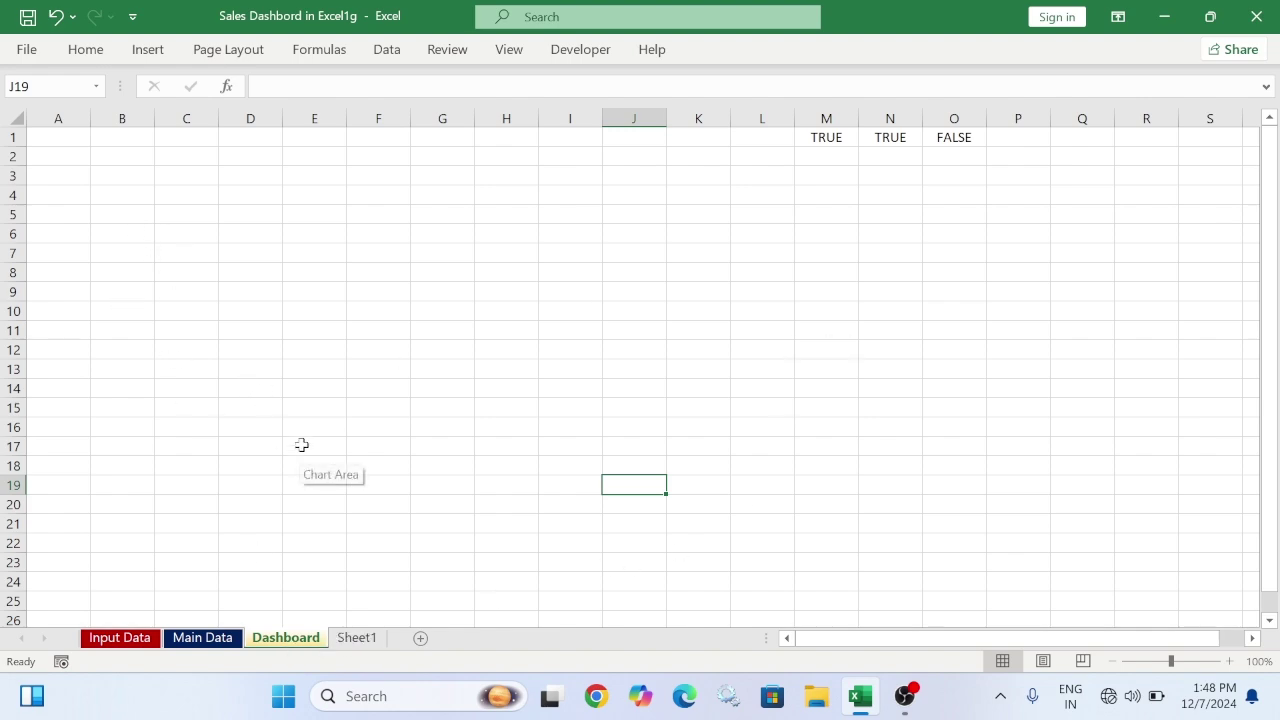
left_click(1166, 17)
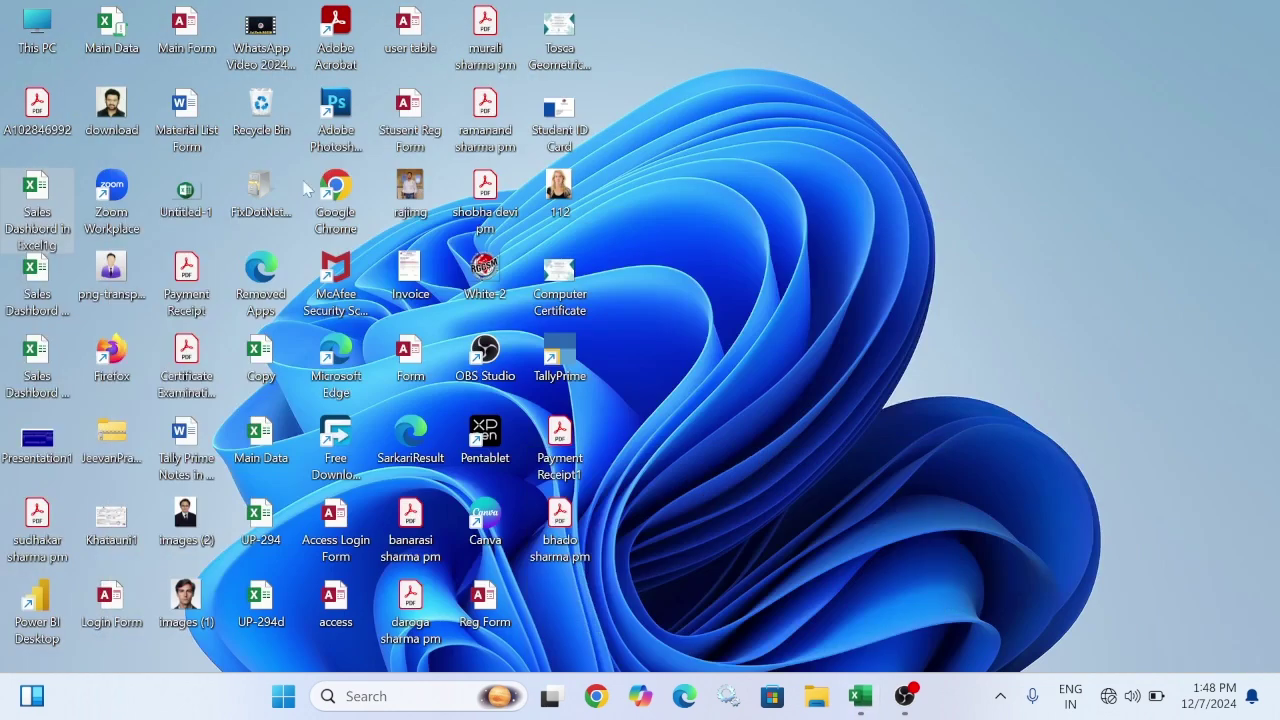
double_click(43, 438)
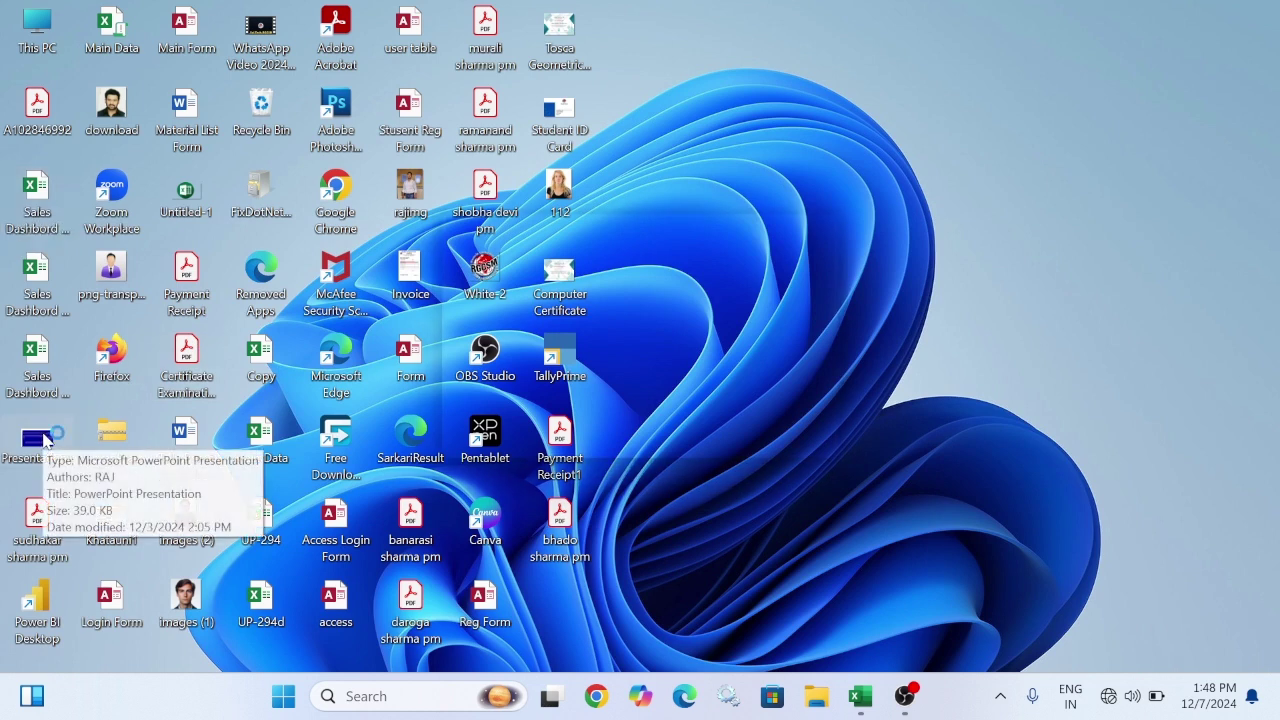
scroll(580, 412, "down", 2)
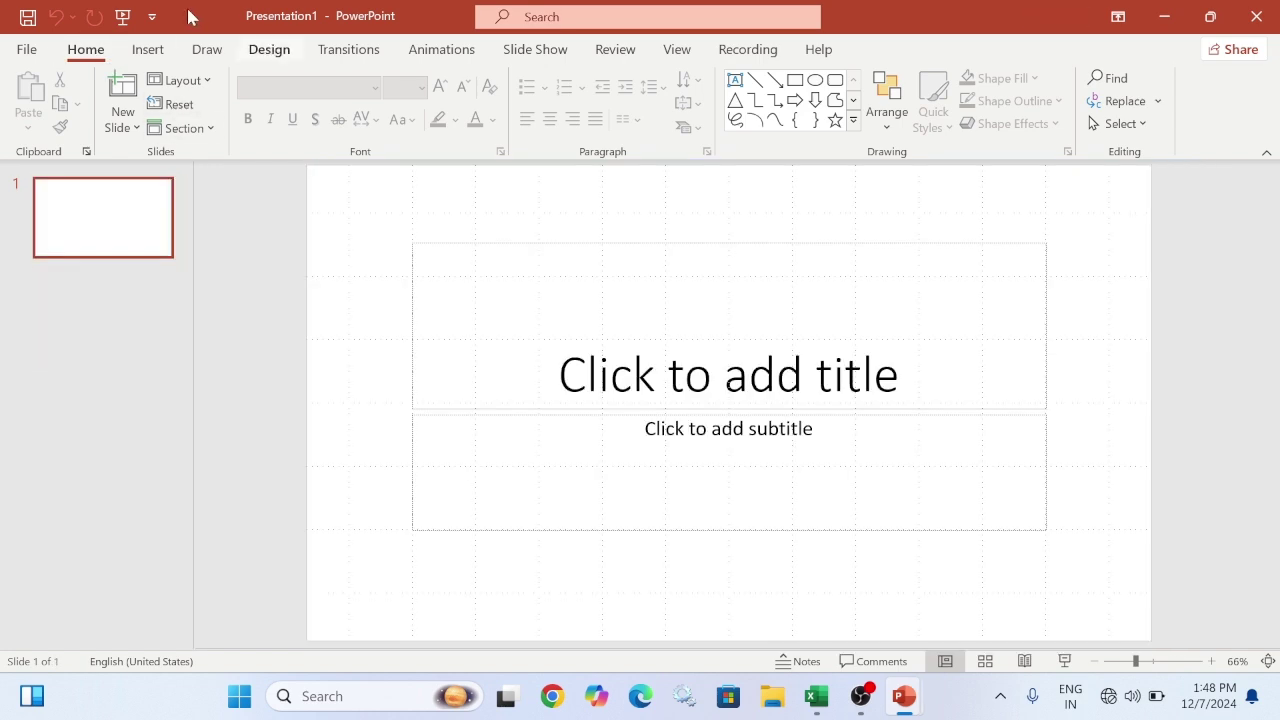
Change the title slide's layout to Blank
left_click(147, 49)
left_click(86, 49)
left_click(180, 80)
left_click(214, 343)
Draw a row of two rounded rectangles across the top of the slide and duplicate the row beneath it
left_click(147, 49)
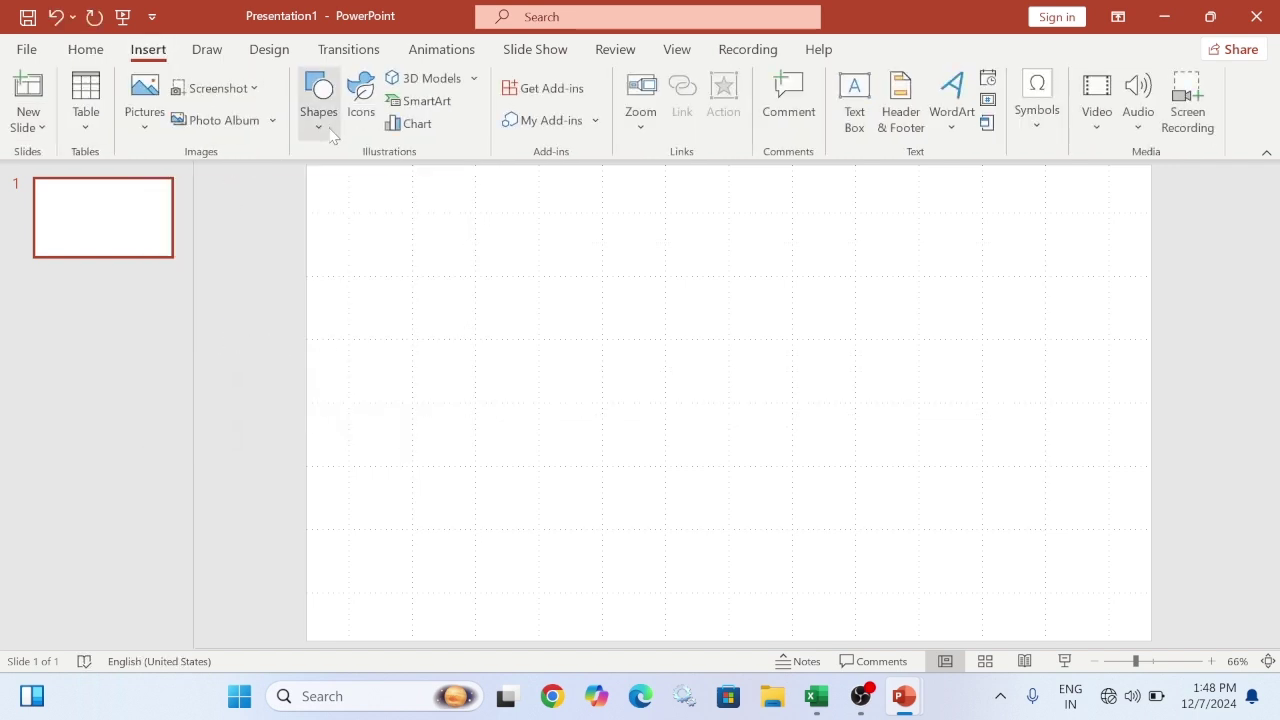
left_click(322, 120)
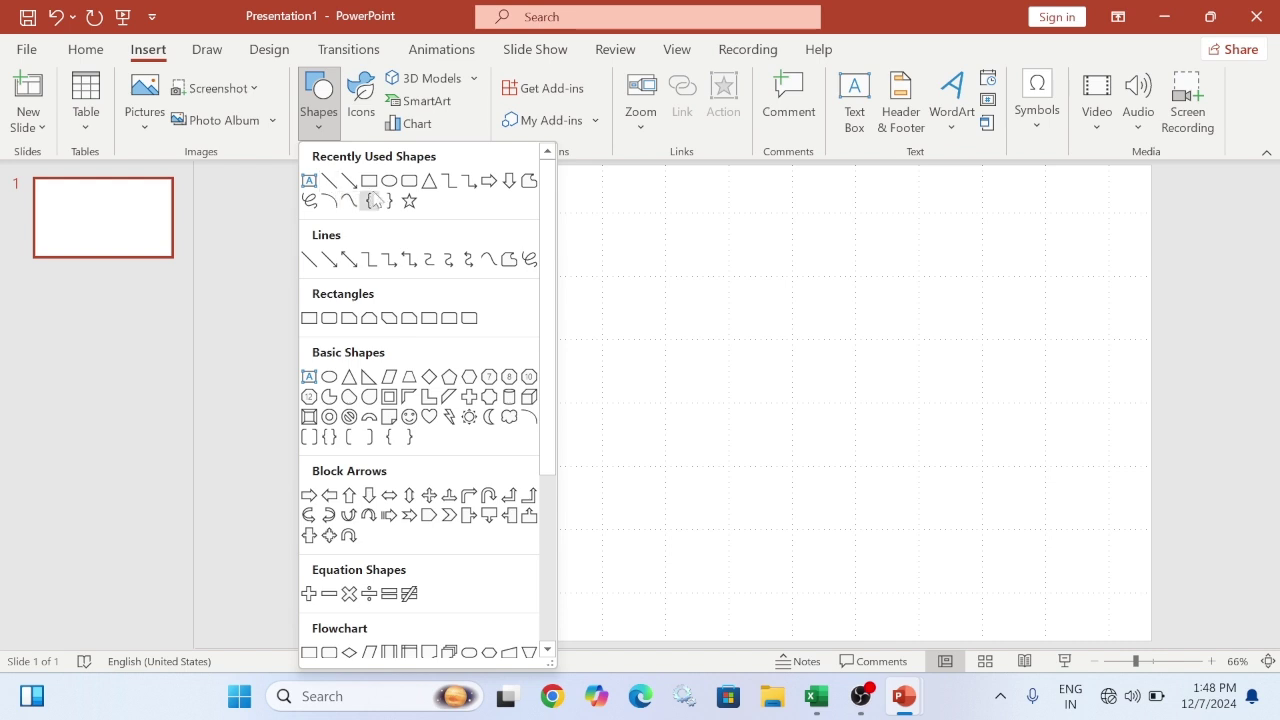
left_click(392, 182)
left_click_drag(323, 172, 1133, 191)
left_click(537, 212, "shift")
left_click_drag(537, 212, 543, 286)
left_click(676, 300)
left_click(831, 251)
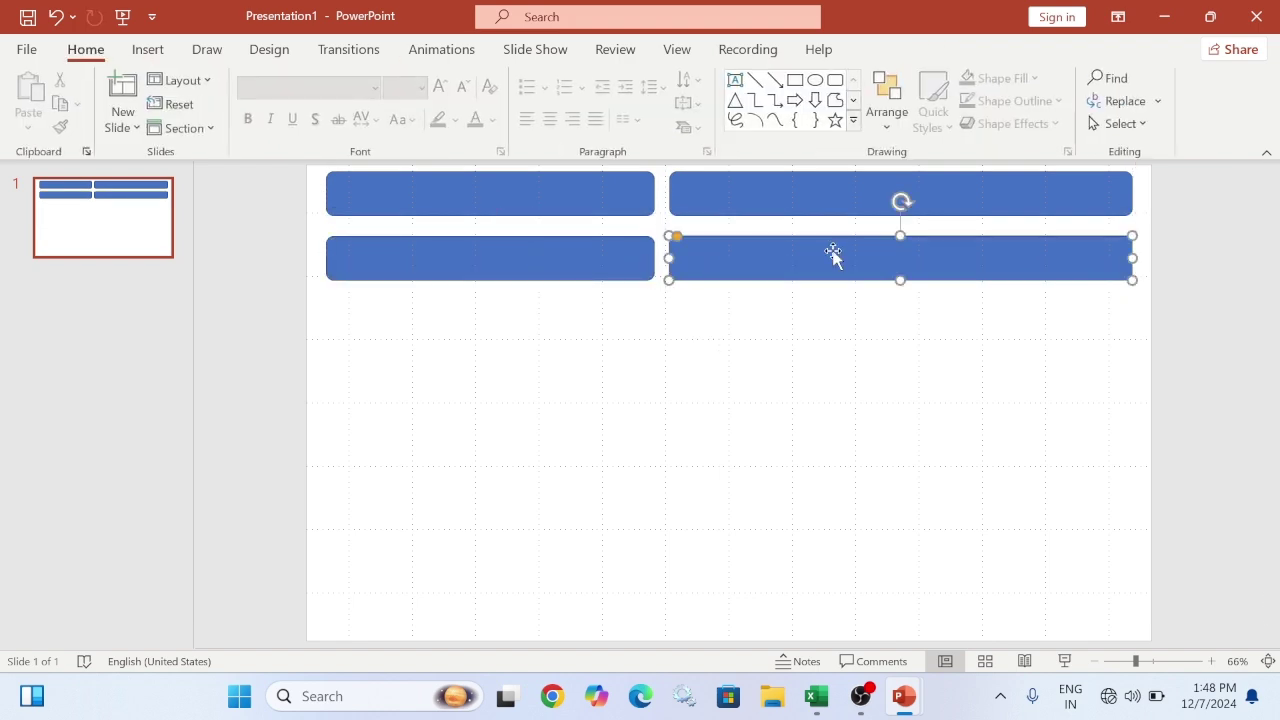
Delete the second row's right rectangle, widen the remaining left one, and close the practice presentation
key("Delete")
left_click(650, 248)
left_click_drag(655, 258, 766, 259)
left_click(876, 347)
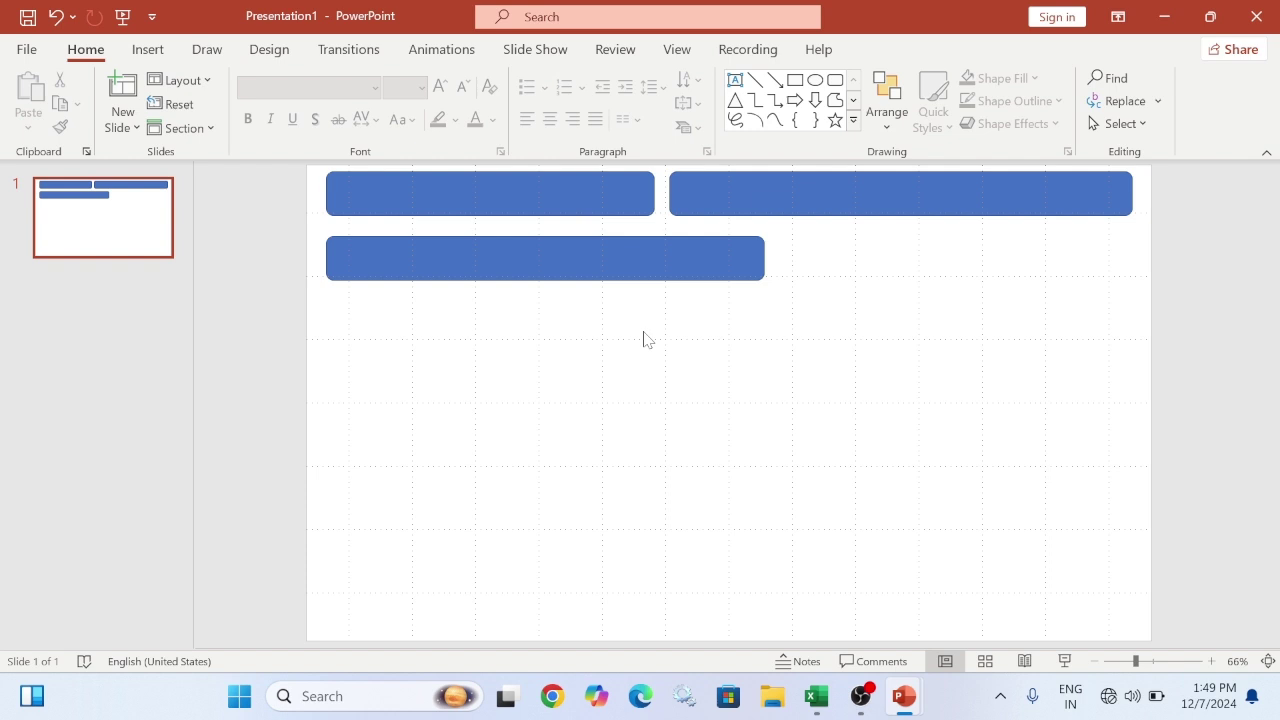
left_click(1257, 19)
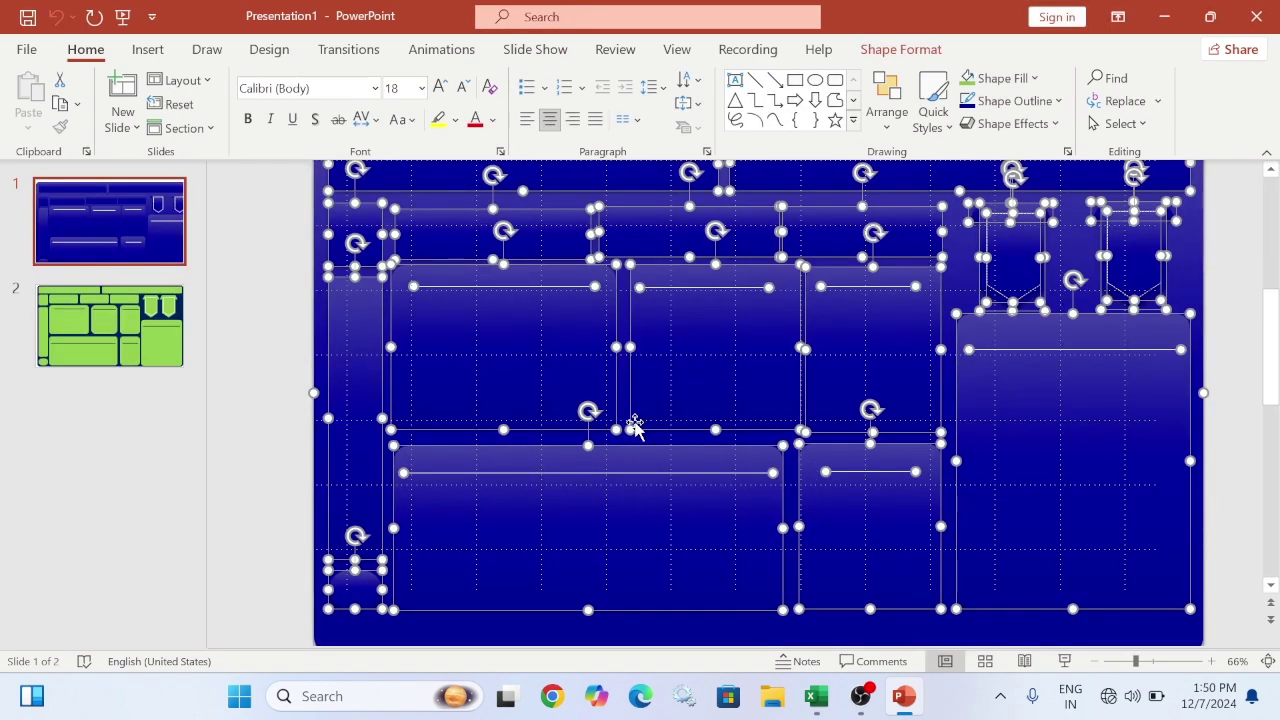
Switch back to Excel and paste the copied dashboard layout shapes at cell A1 of the Dashboard sheet
left_click(1257, 17)
left_click(38, 136)
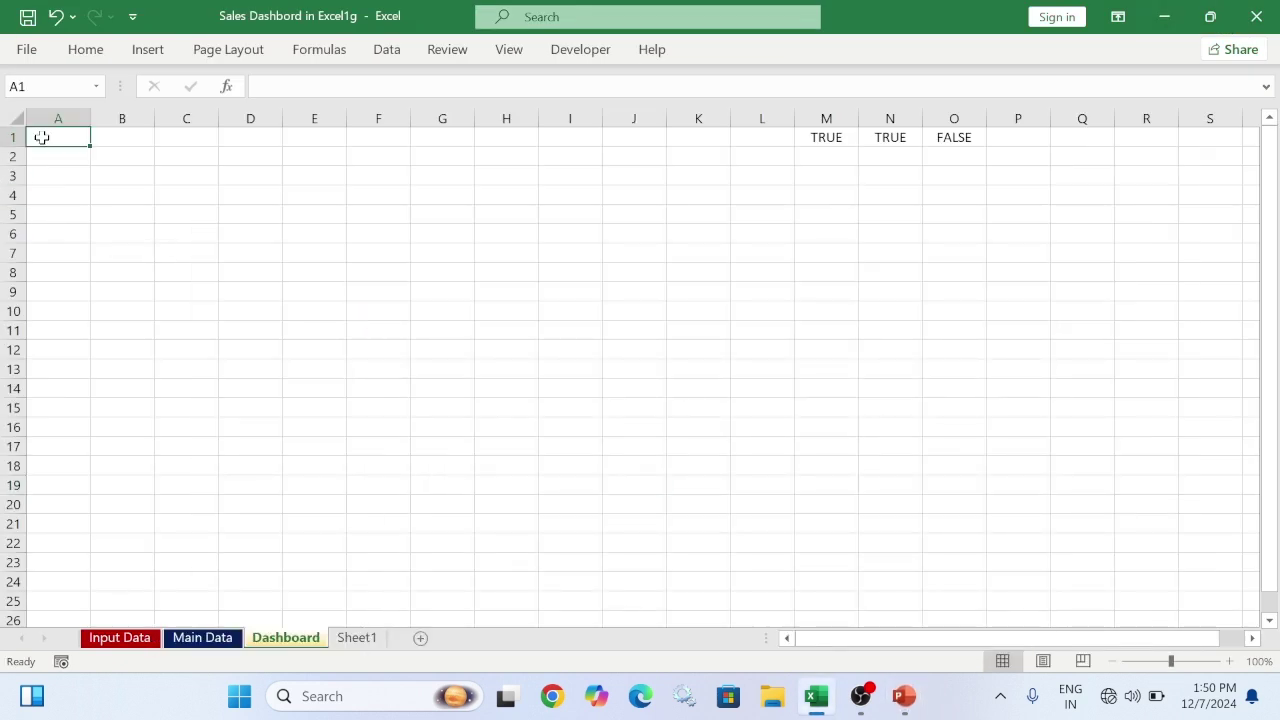
key("ctrl+v")
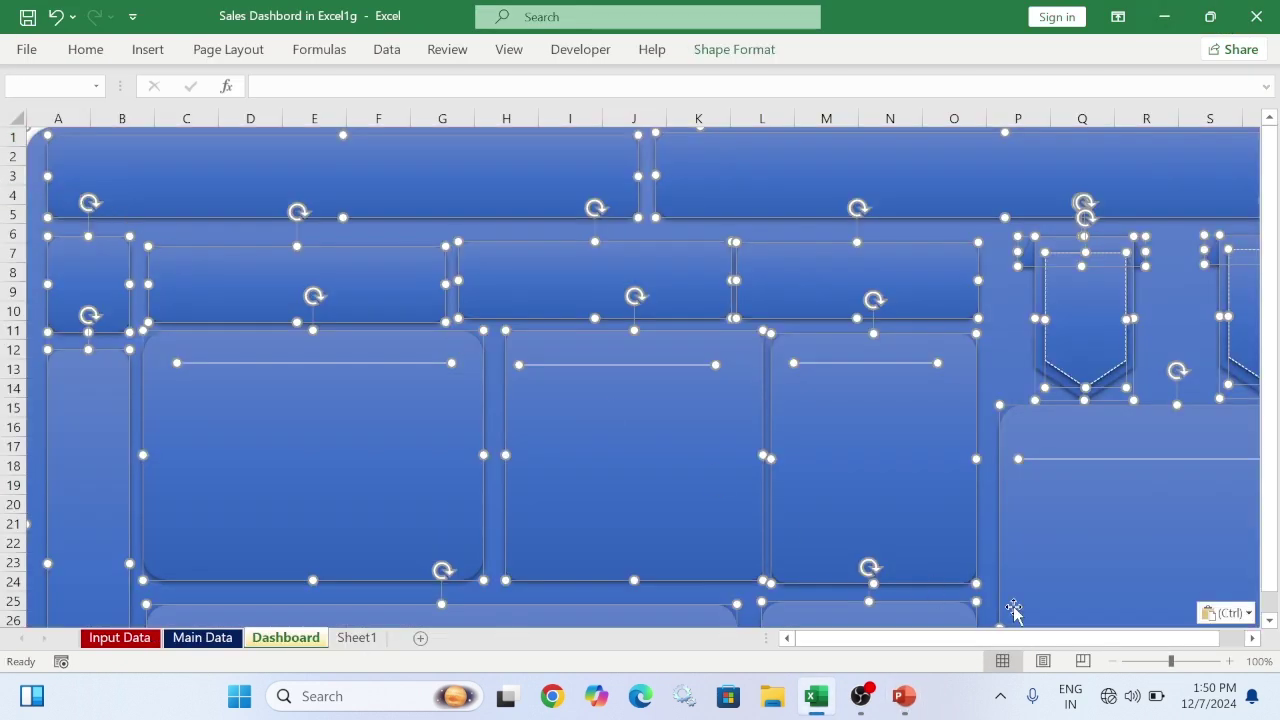
left_click(1117, 662)
left_click(1117, 662)
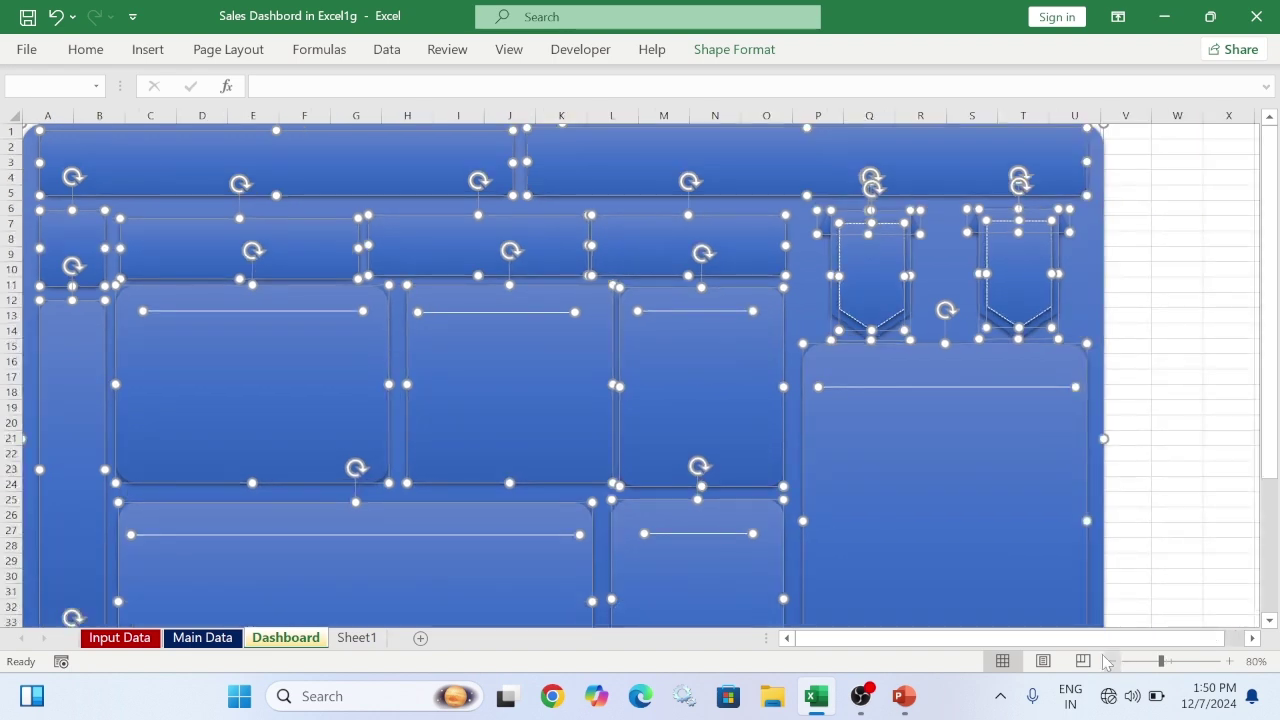
scroll(966, 594, "down", 2)
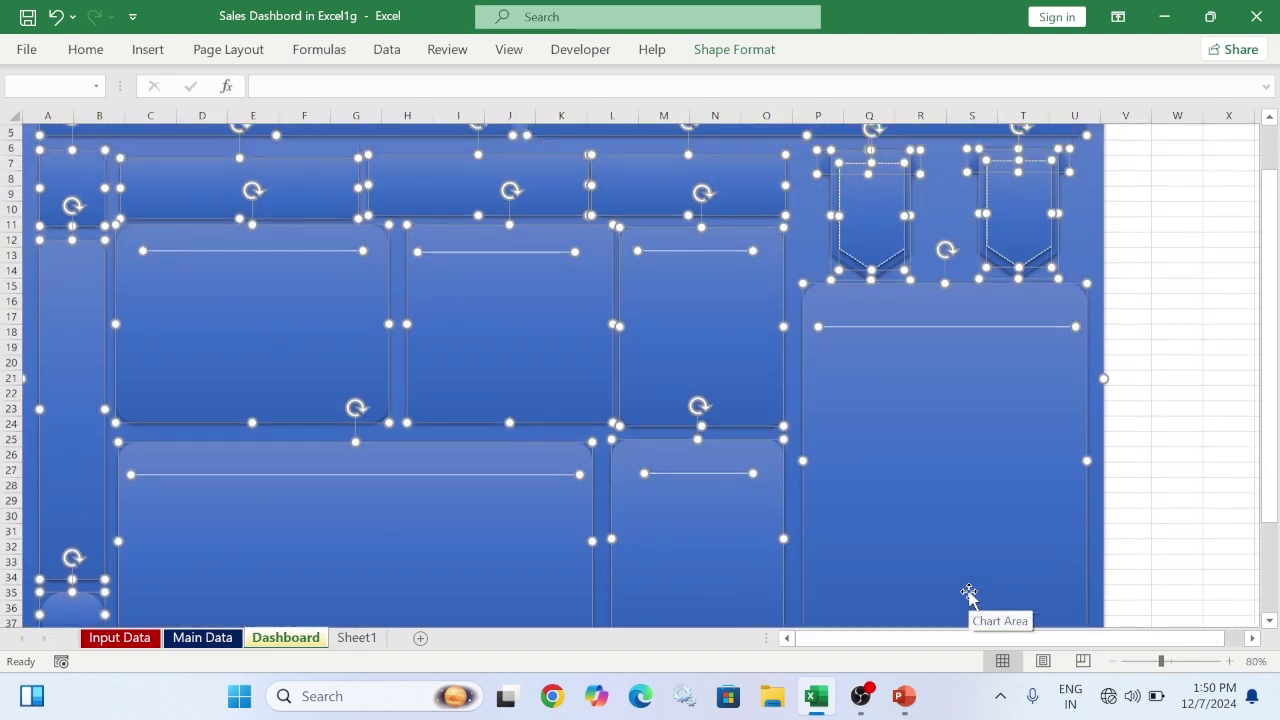
Zoom the Dashboard sheet out to 70% and deselect the pasted layout shapes
scroll(968, 593, "up", 2)
scroll(982, 592, "down", 1)
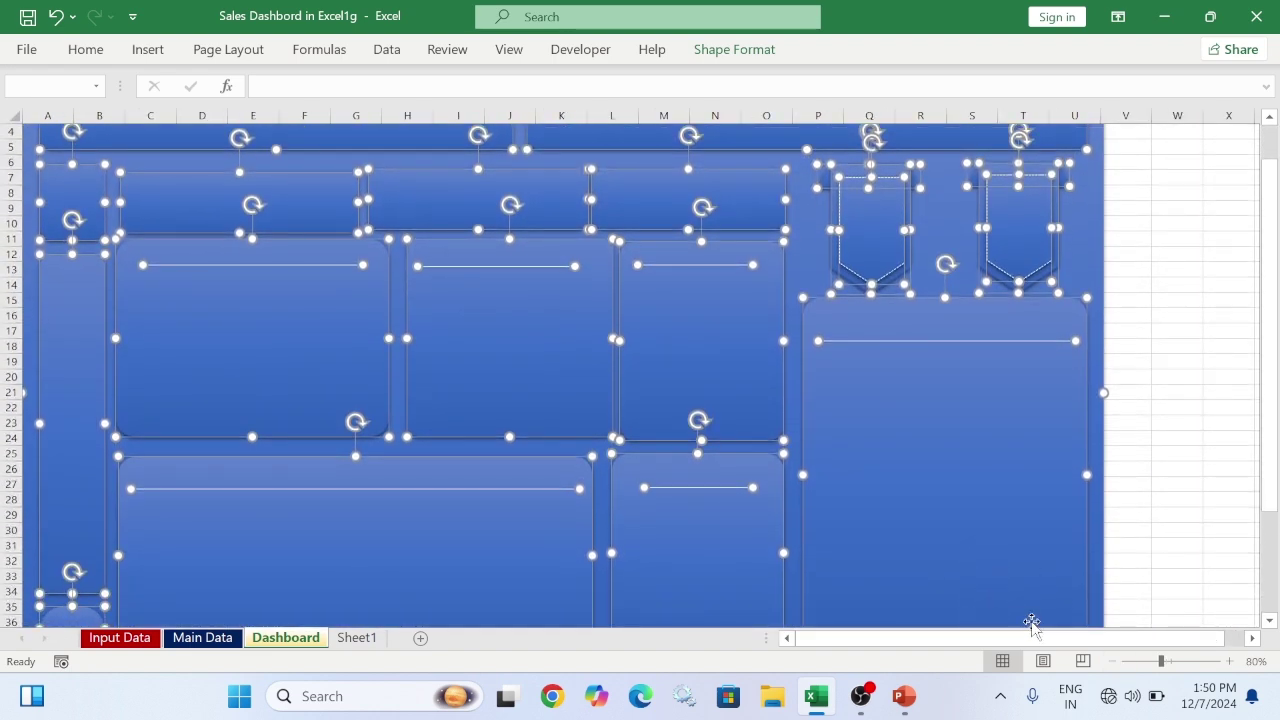
left_click(1110, 664)
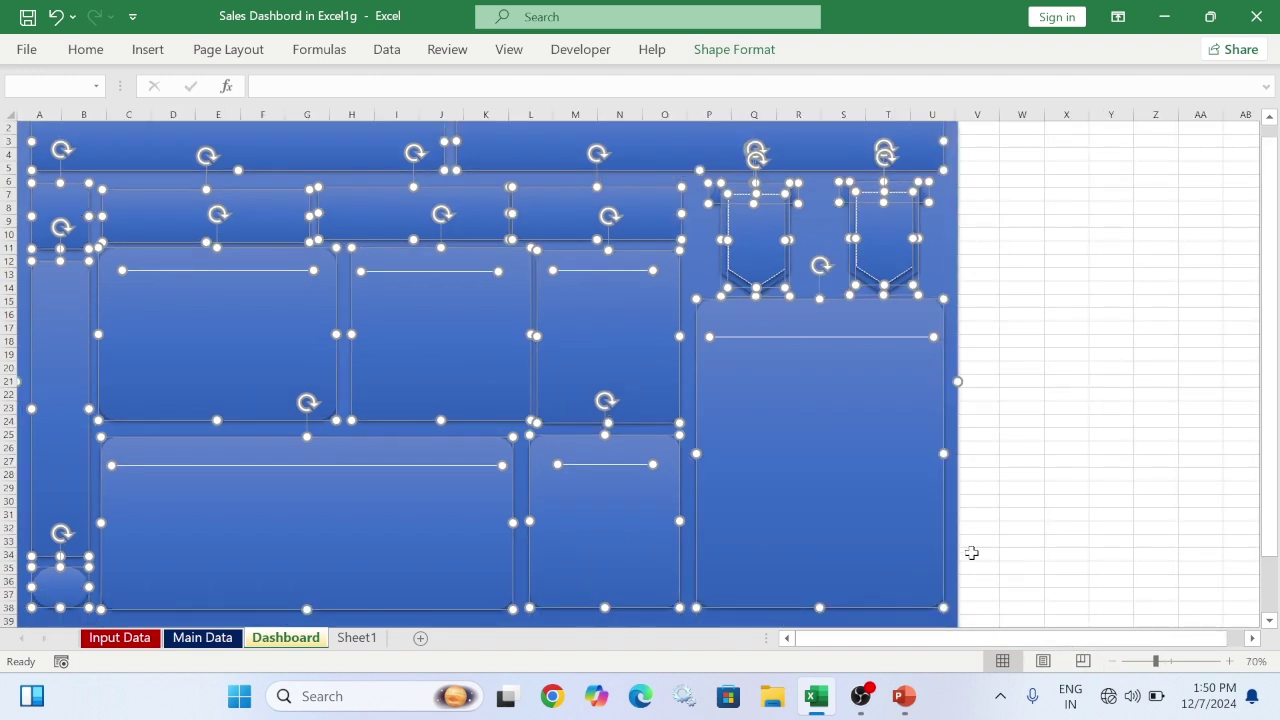
left_click(1137, 428)
scroll(977, 390, "up", 1)
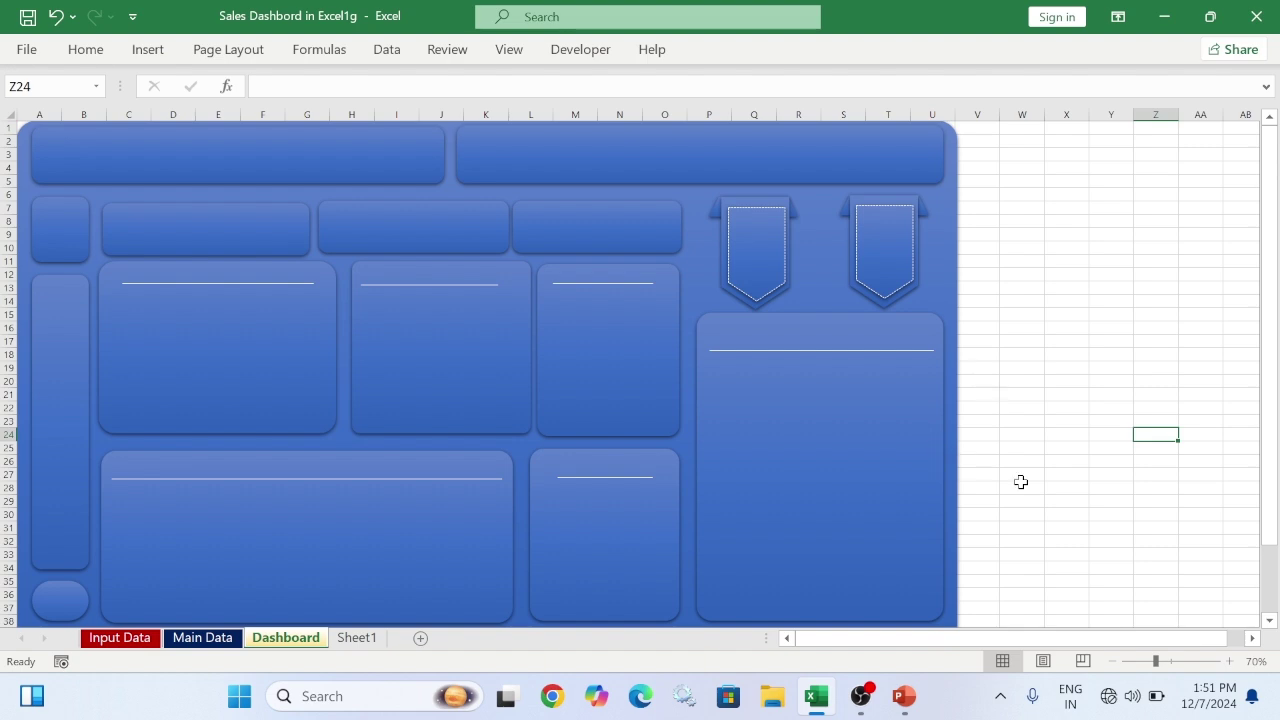
Insert an Area pivot chart on Sheet1 from the daily Sum of Total Selling Value pivot table
left_click(350, 645)
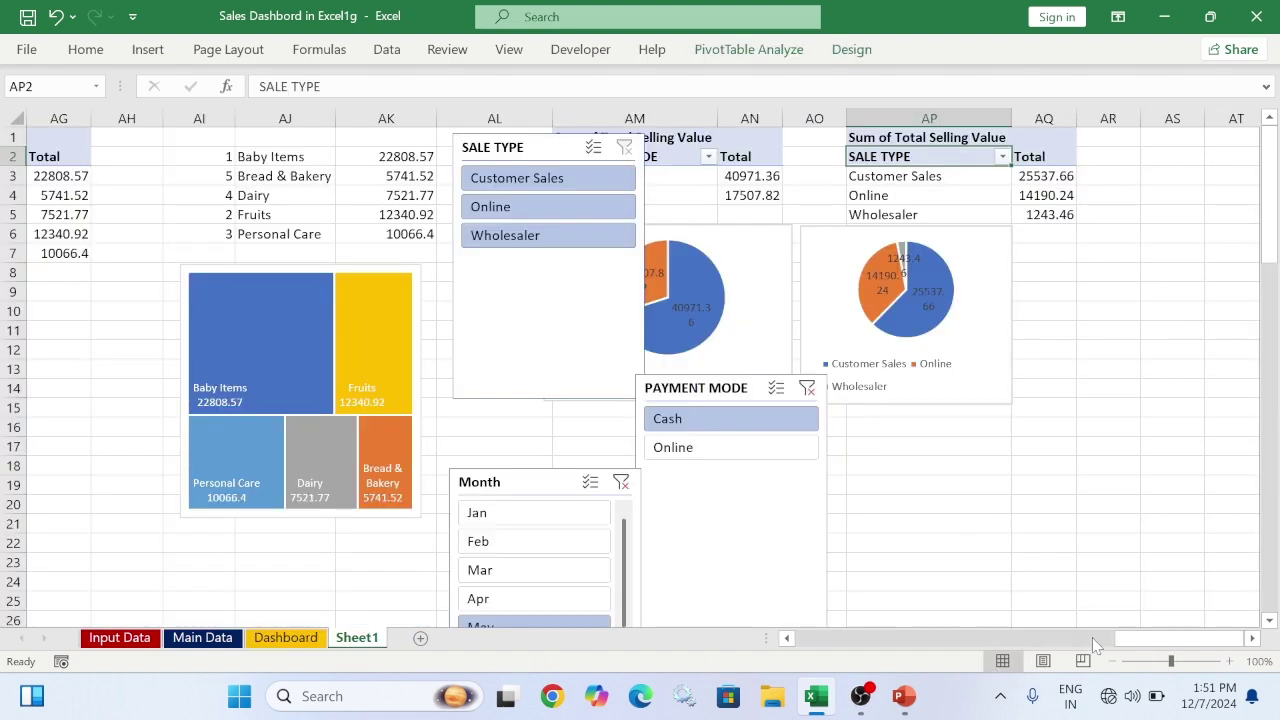
left_click_drag(1110, 643, 726, 636)
left_click(183, 253)
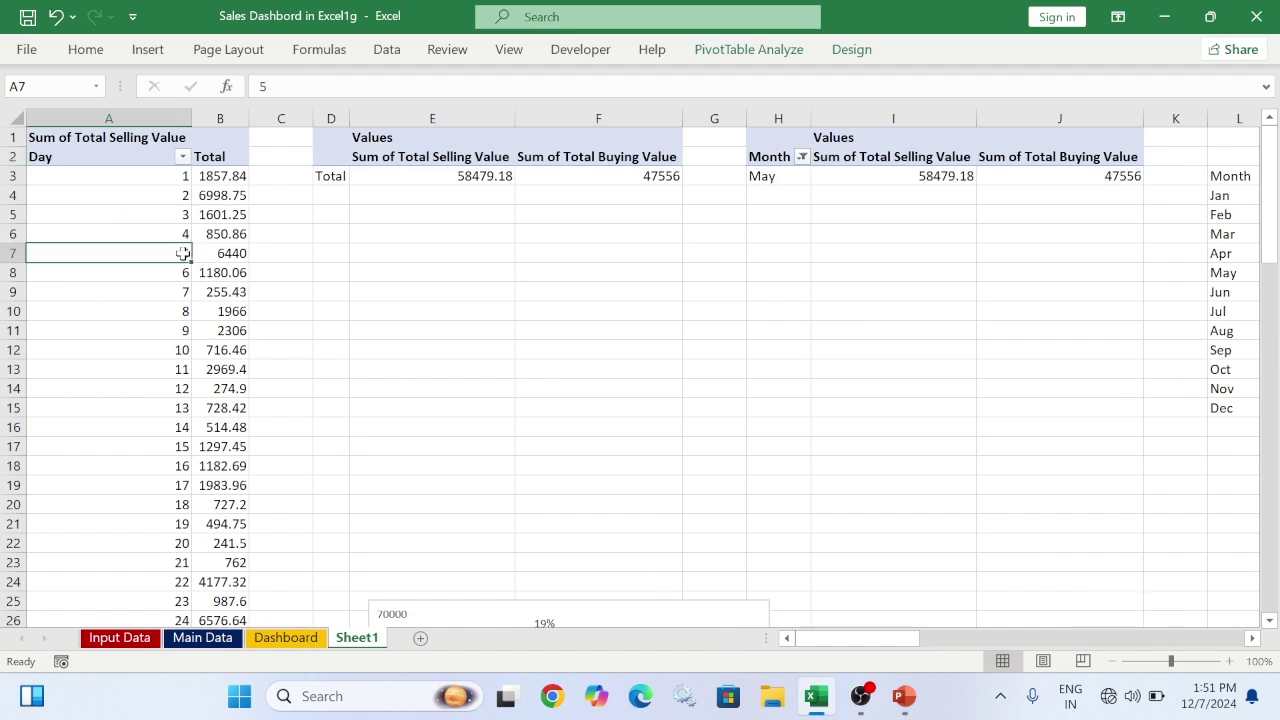
left_click(147, 50)
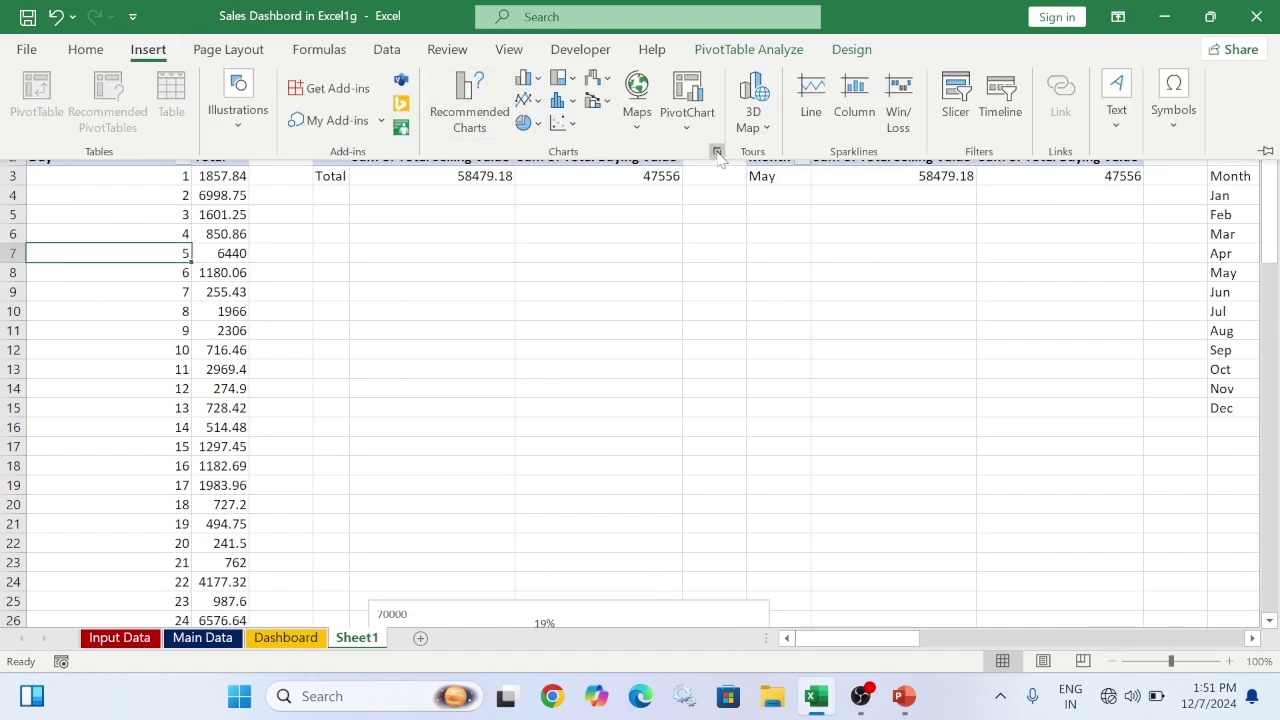
left_click(717, 154)
left_click(400, 257)
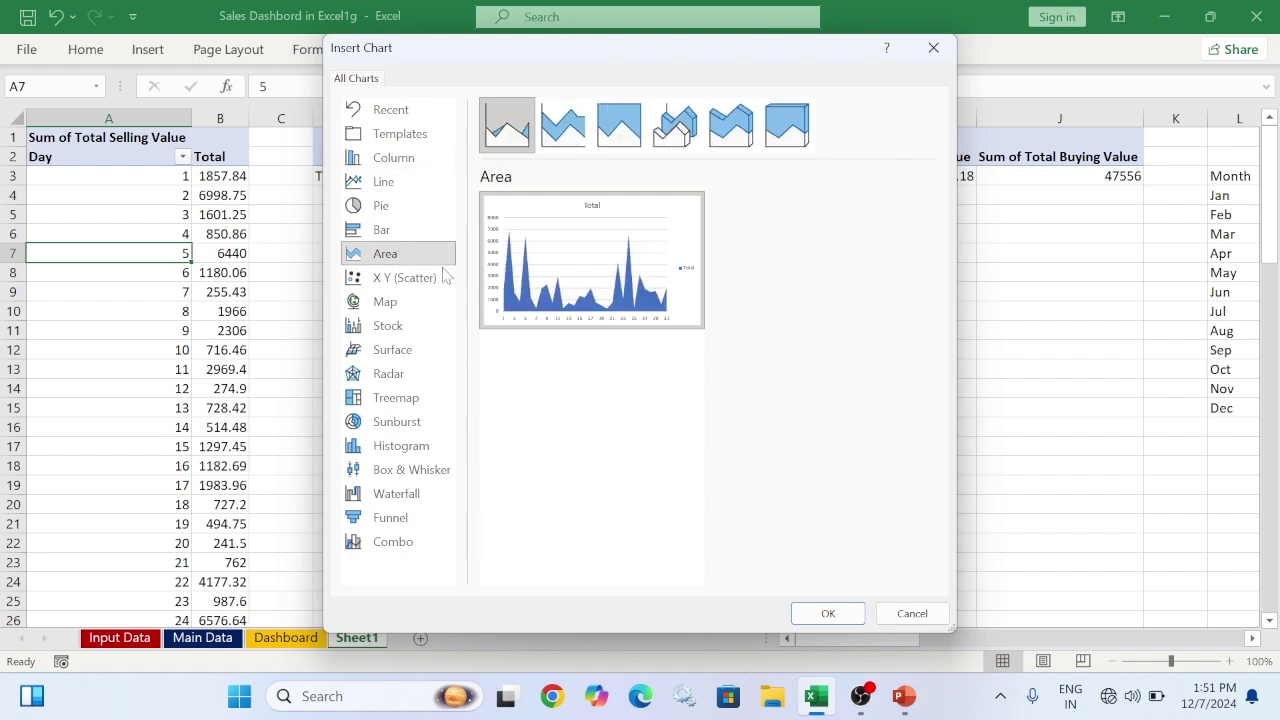
left_click(828, 613)
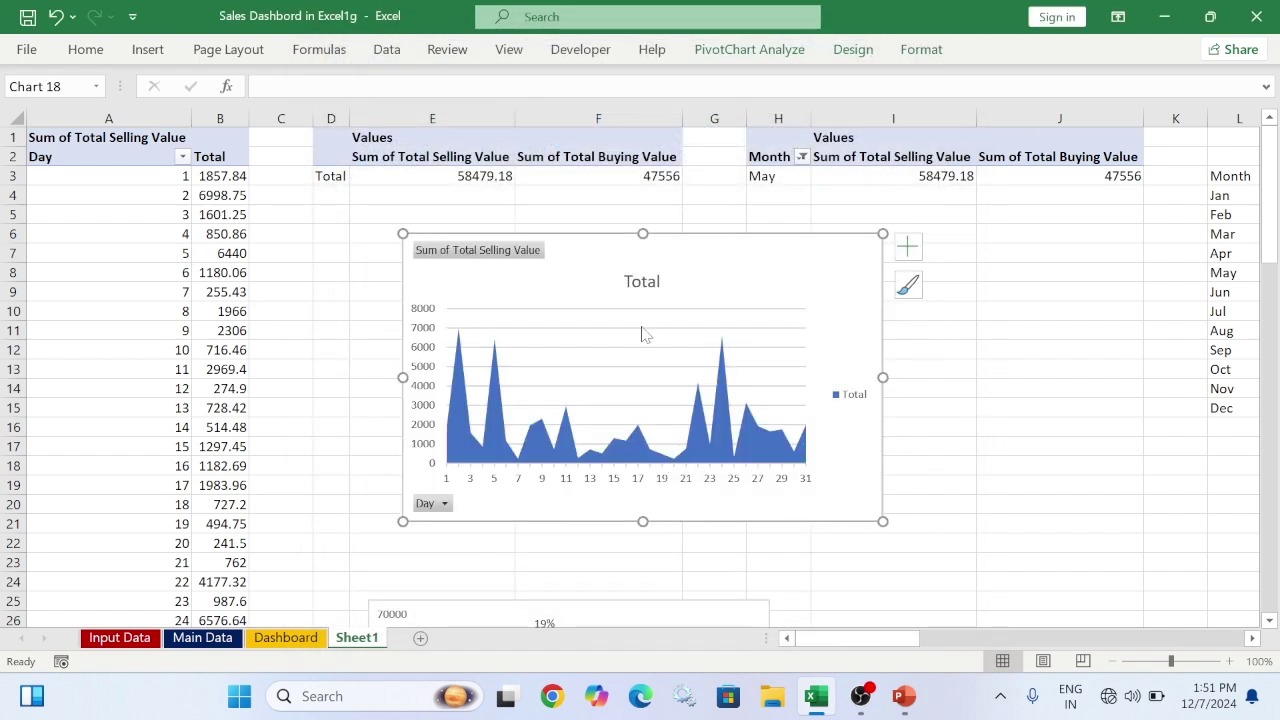
Hide all field buttons on the area chart and remove its legend, gridlines and chart title, keeping the axes
right_click(516, 256)
left_click(585, 484)
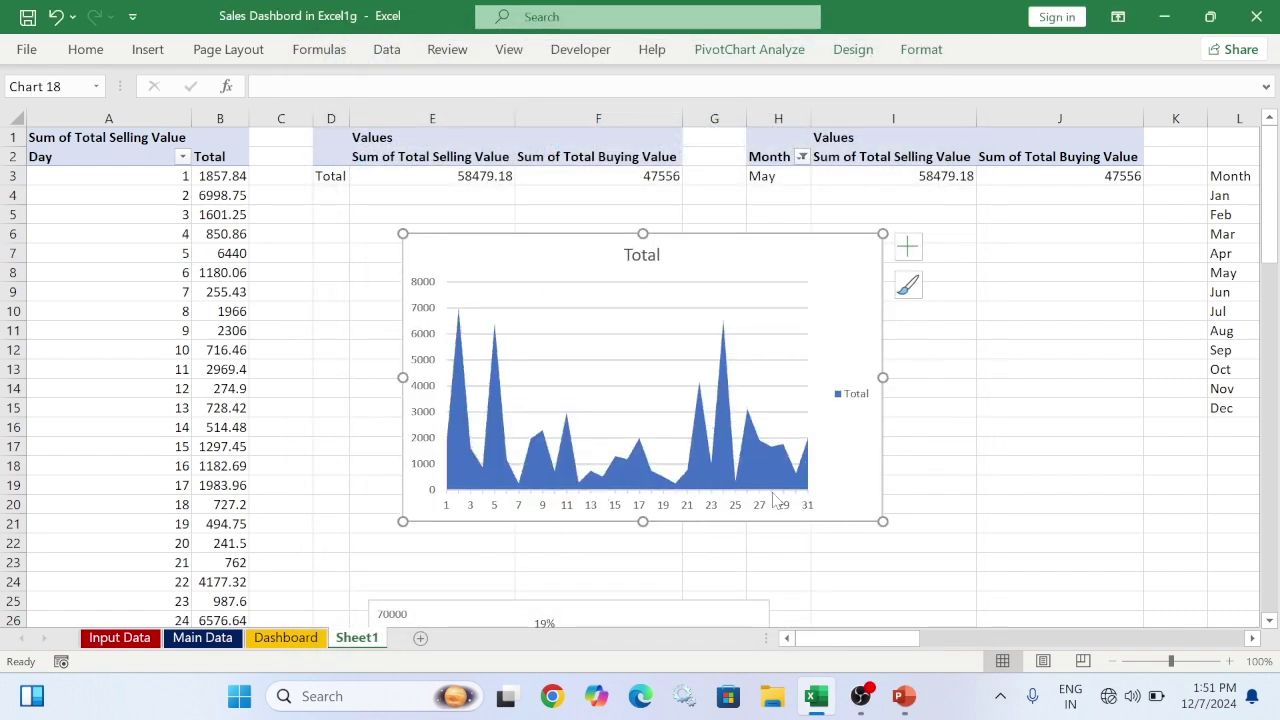
left_click(907, 246)
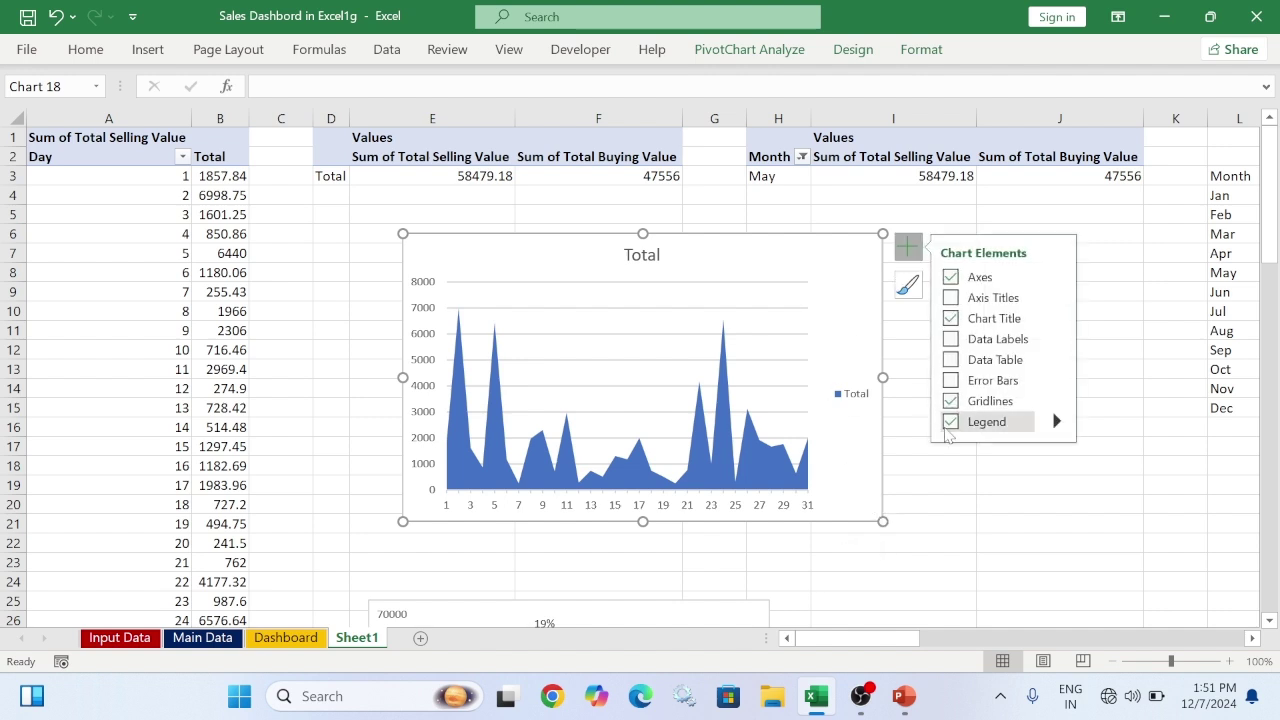
left_click(951, 421)
left_click(951, 401)
left_click(951, 318)
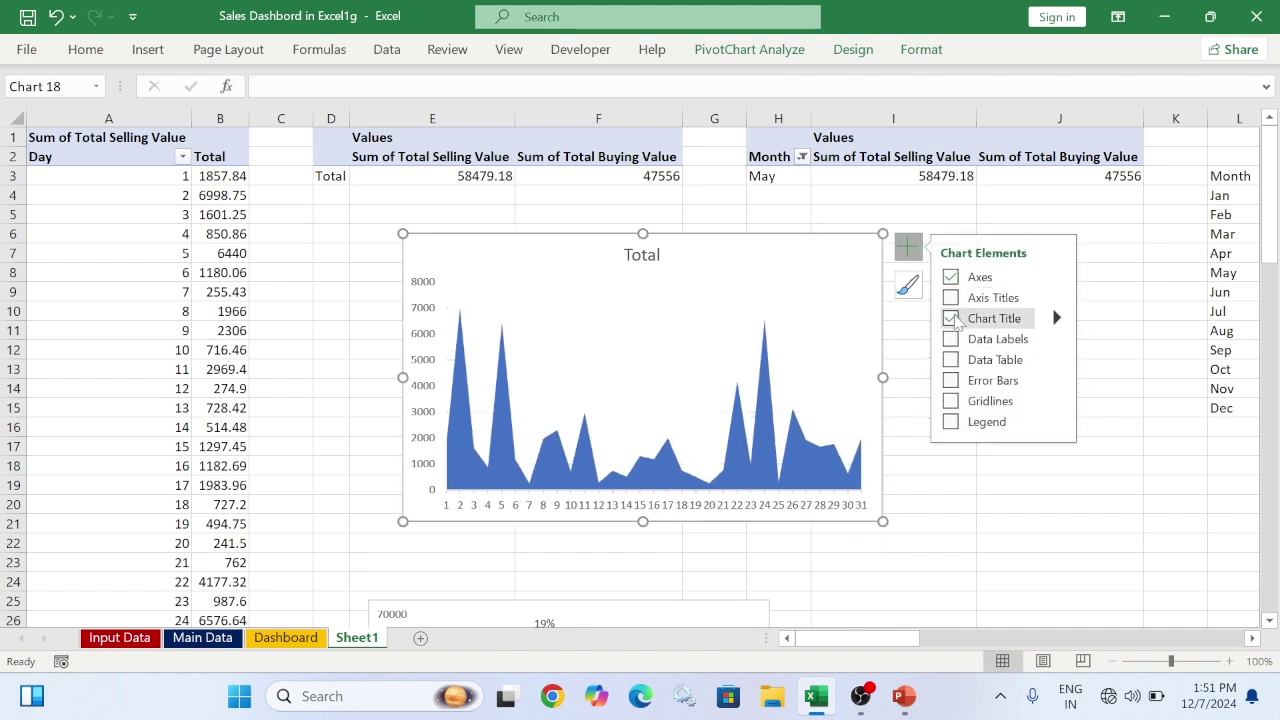
left_click(951, 277)
left_click(951, 277)
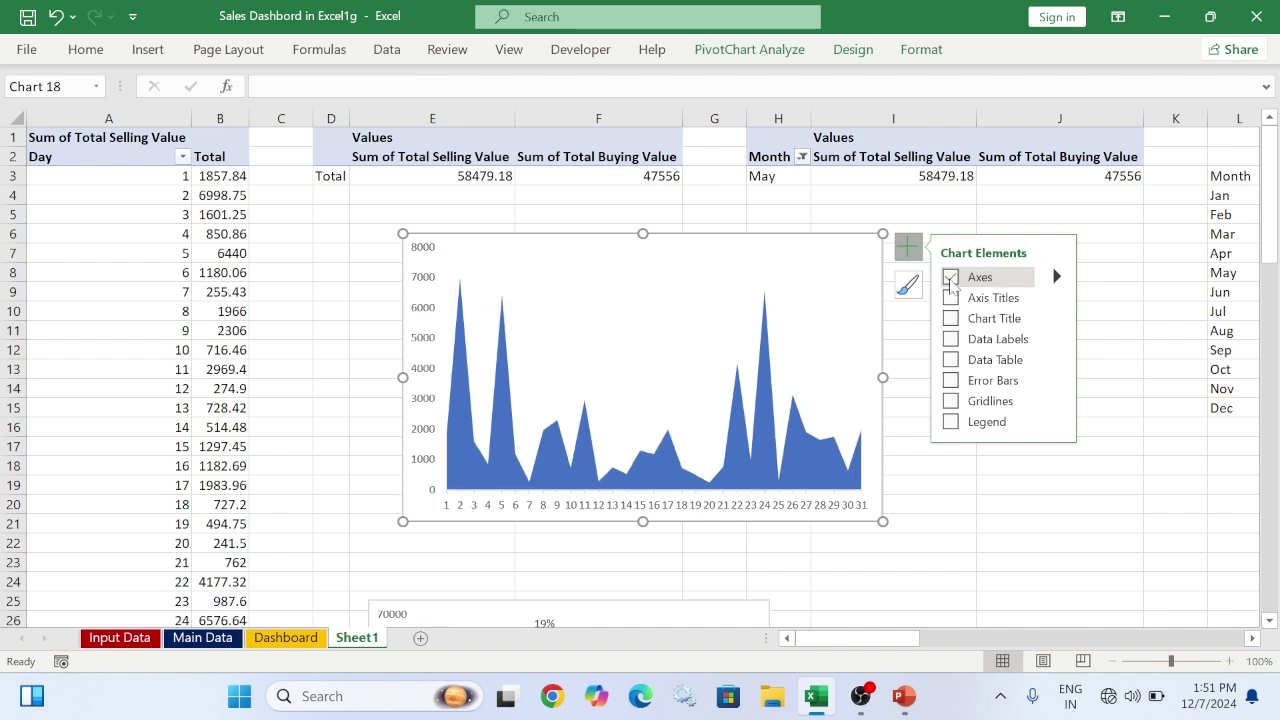
Shrink the daily area chart and paste a copy of it onto the wide lower-left panel of the Dashboard sheet
left_click_drag(882, 521, 864, 401)
left_click(680, 252)
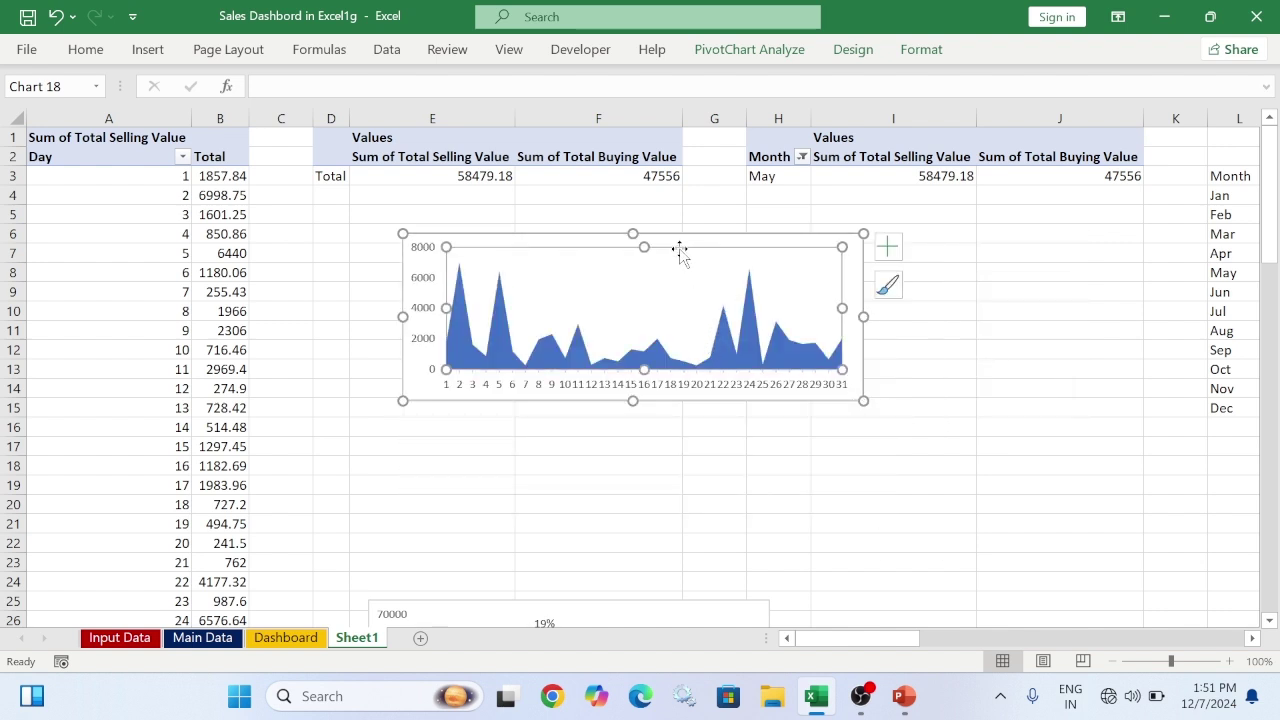
left_click(419, 261)
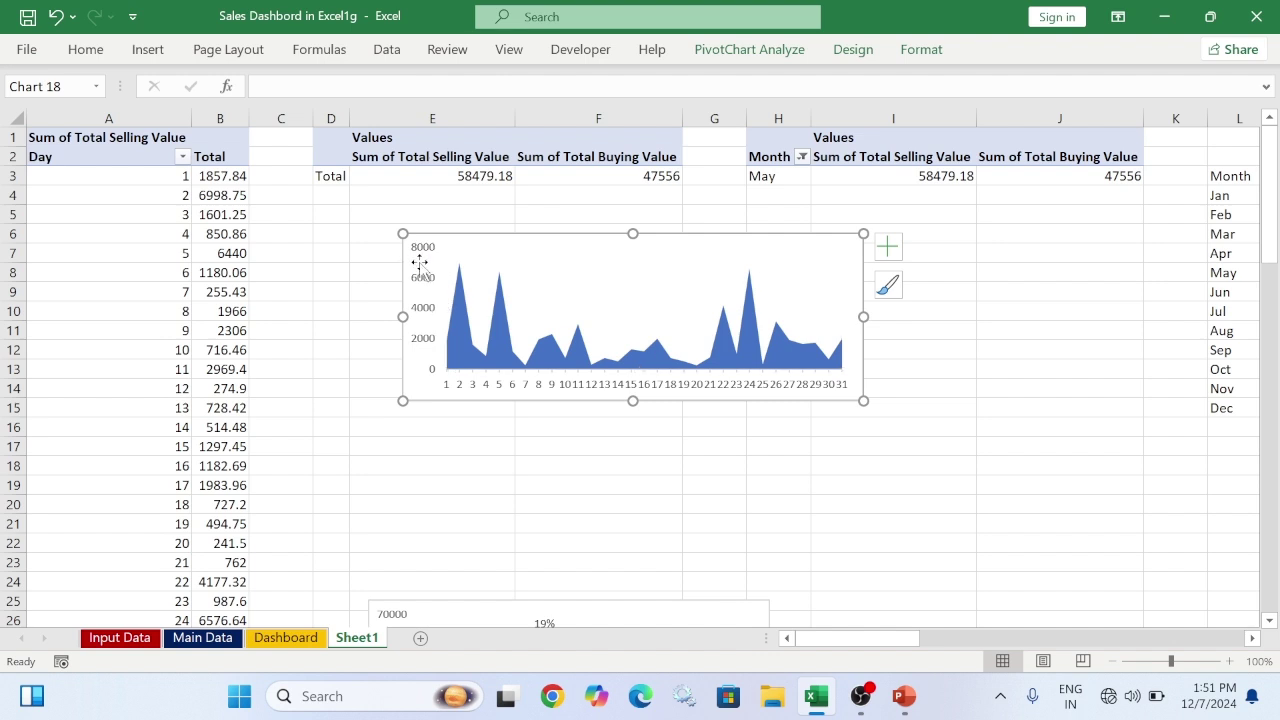
left_click(292, 638)
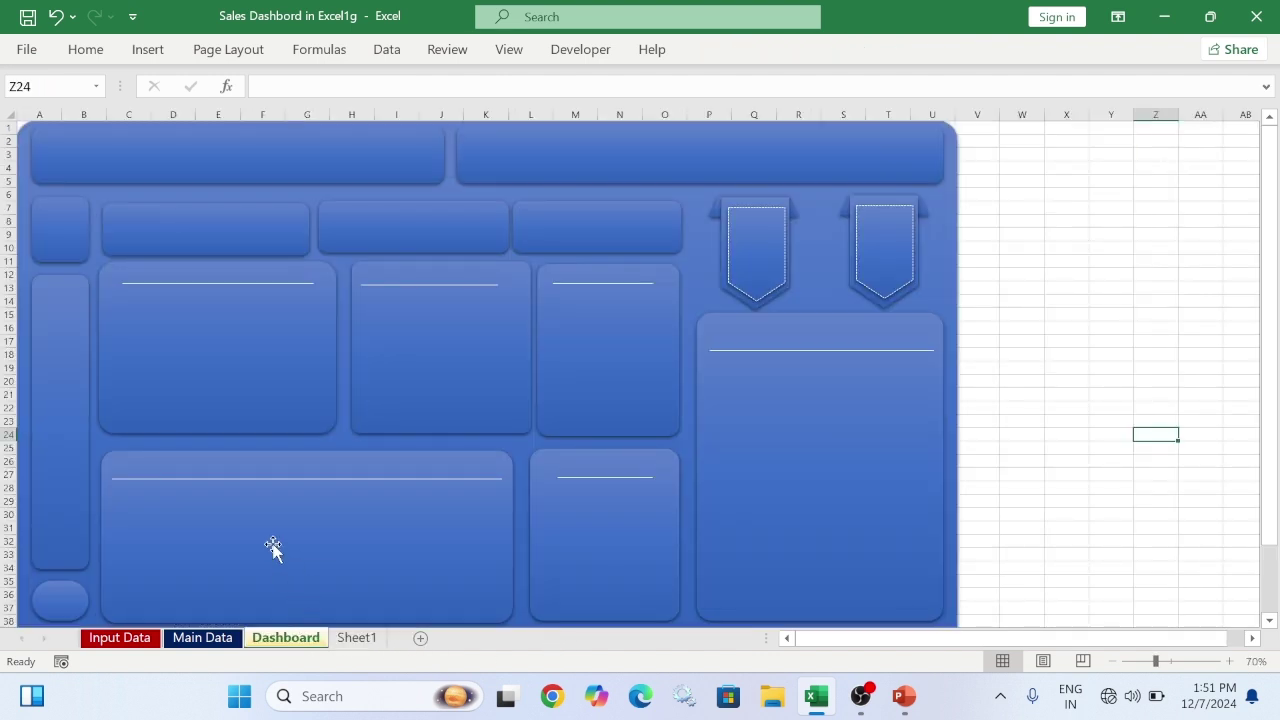
left_click(259, 533)
key("ctrl+v")
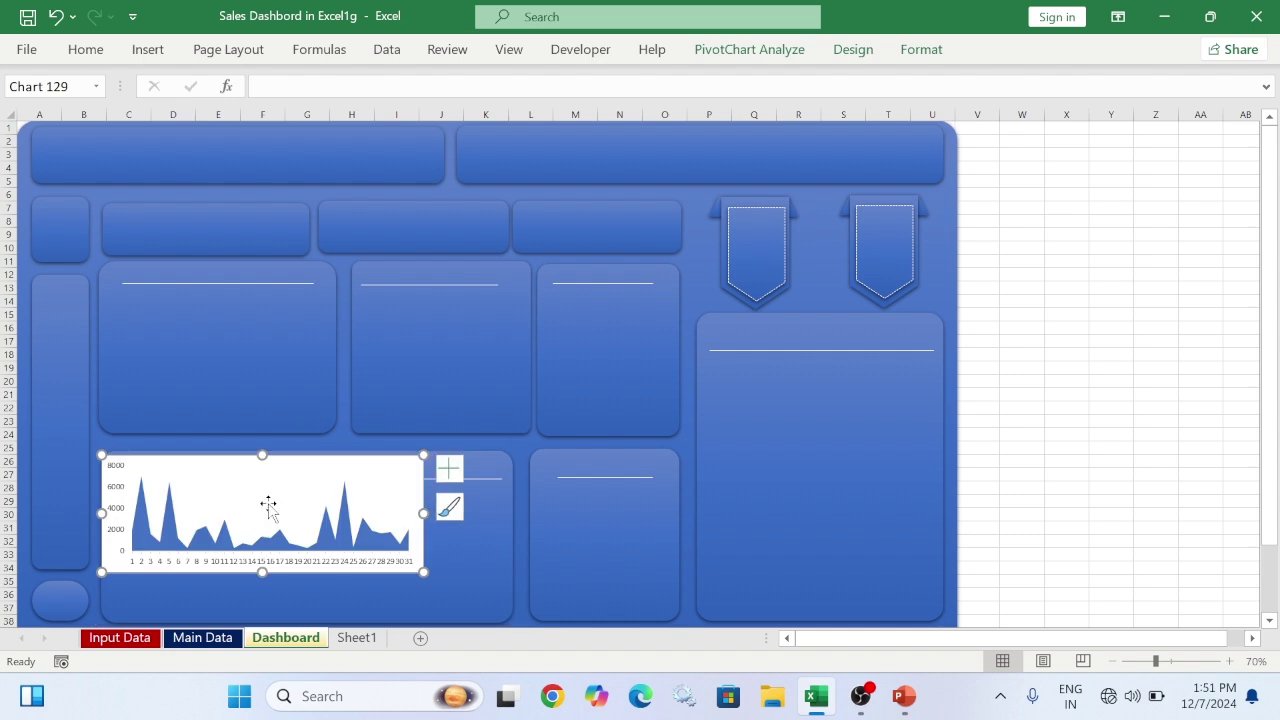
Undo the accidental plot area change, then move and enlarge the area chart to fill its panel below the divider line
left_click(266, 528)
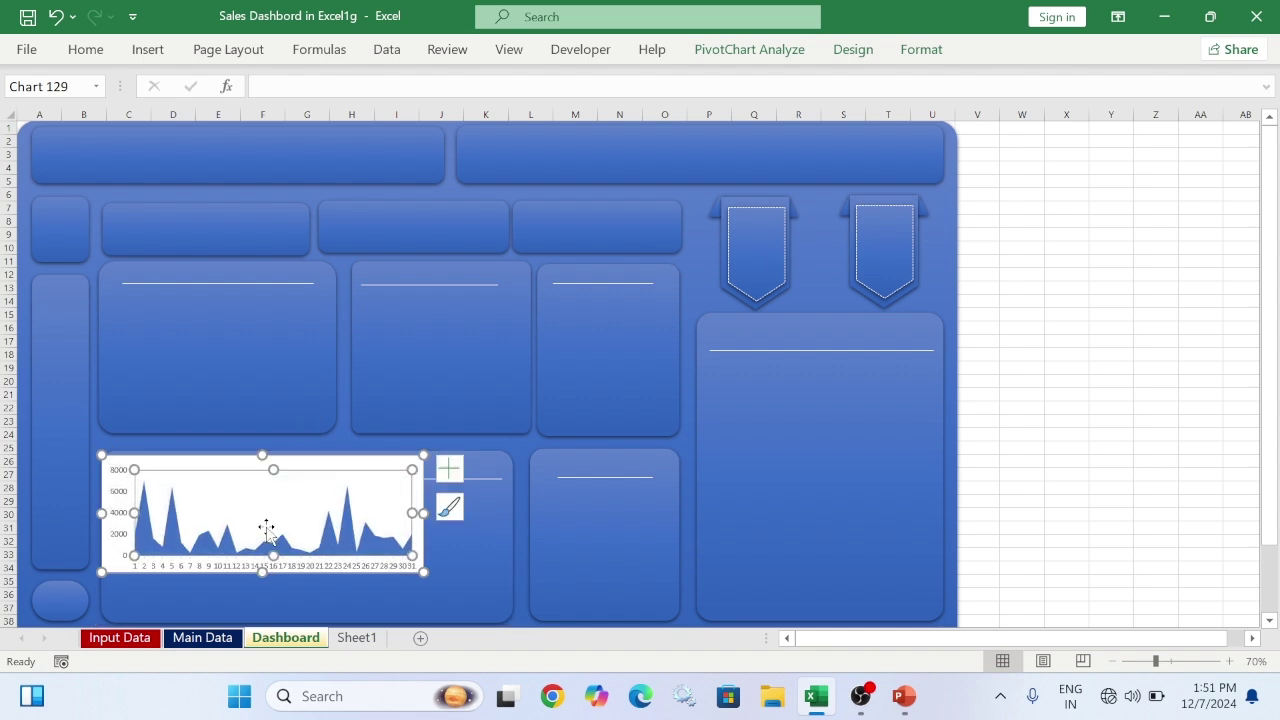
key("ctrl+z")
left_click(283, 460)
left_click_drag(285, 468, 295, 493)
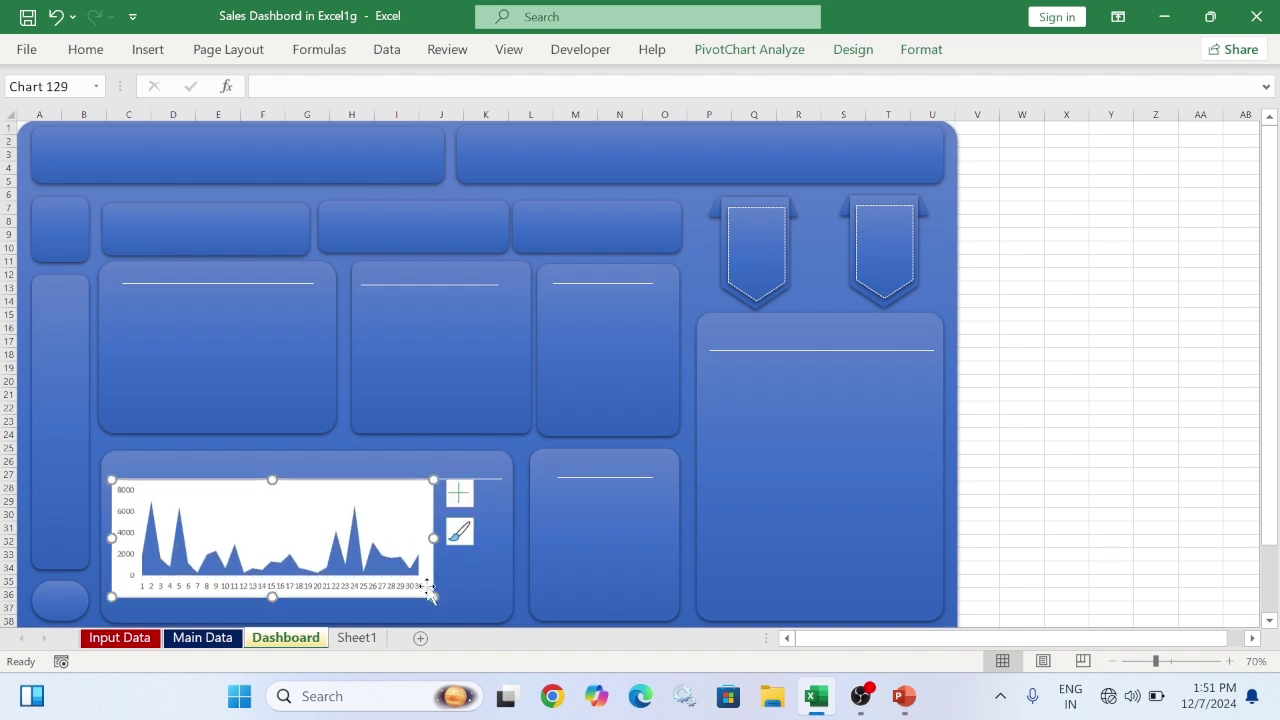
left_click_drag(433, 597, 502, 615)
left_click(1113, 463)
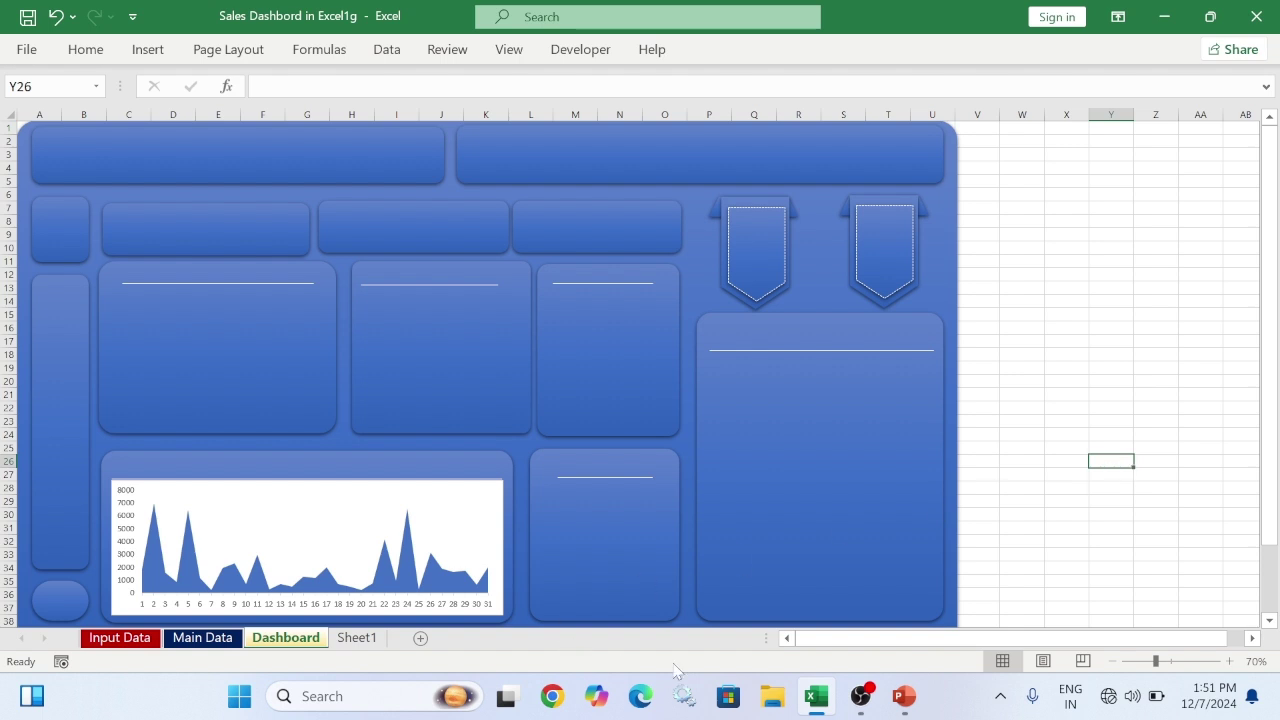
Copy the monthly Jan–Dec column chart with profit percentage labels from Sheet1
mouse_move(823, 689)
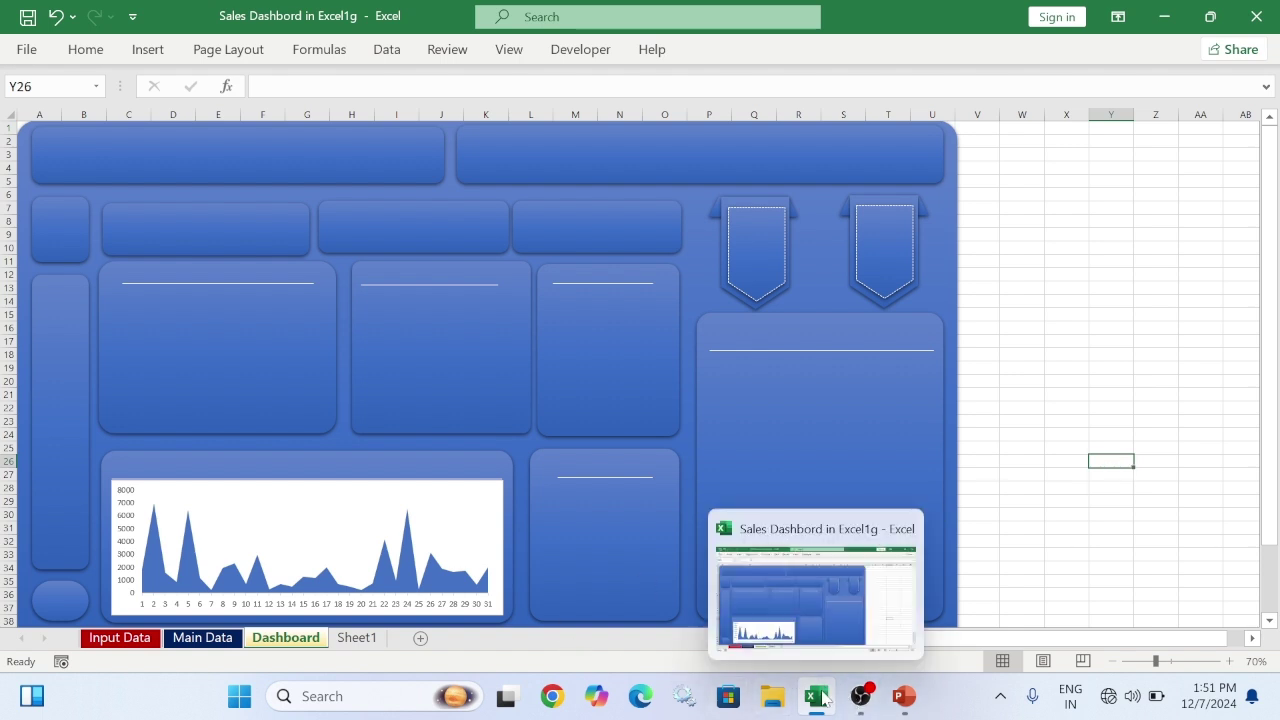
left_click(357, 640)
left_click_drag(847, 640, 975, 655)
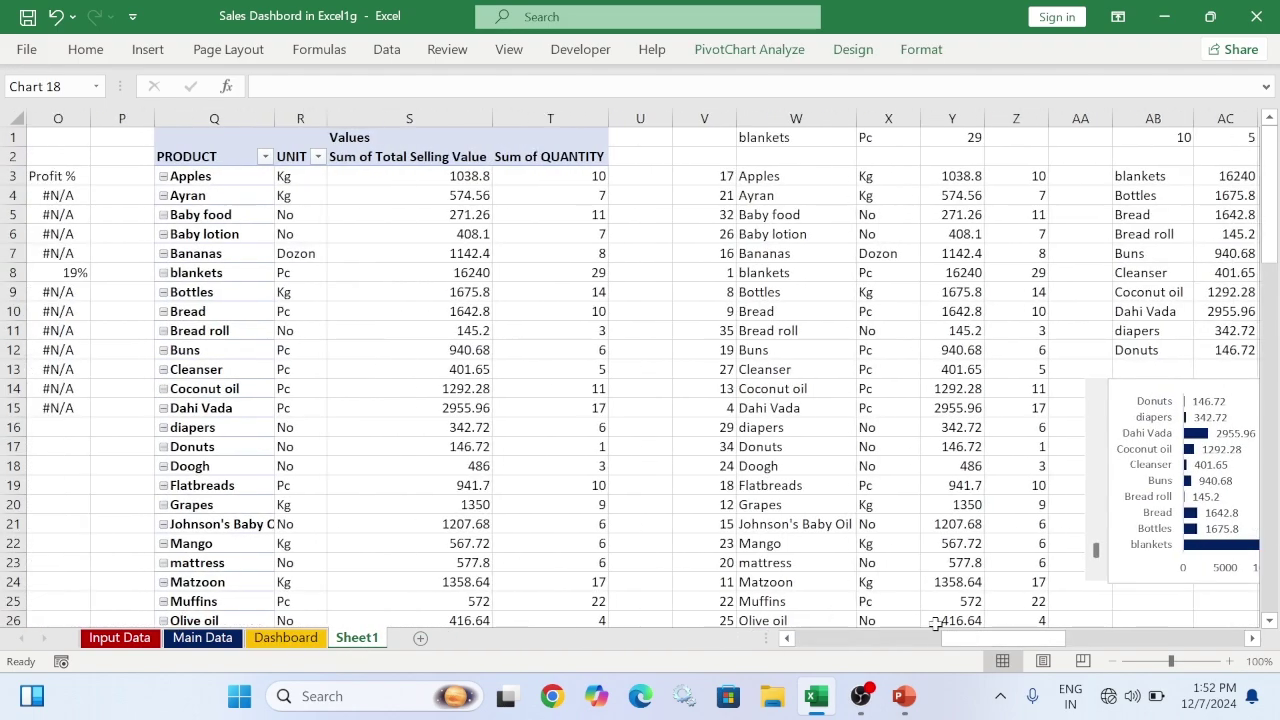
scroll(478, 467, "down", 8)
scroll(478, 467, "up", 3)
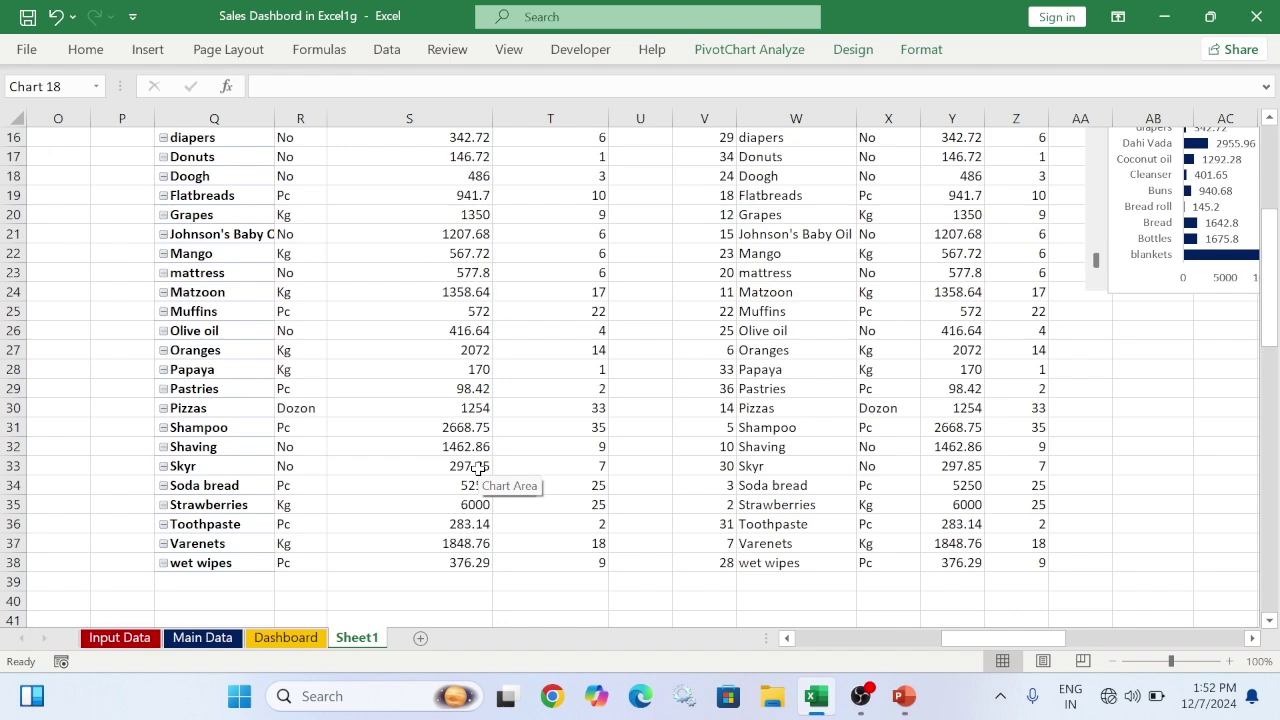
scroll(478, 467, "up", 3)
left_click_drag(985, 648, 833, 638)
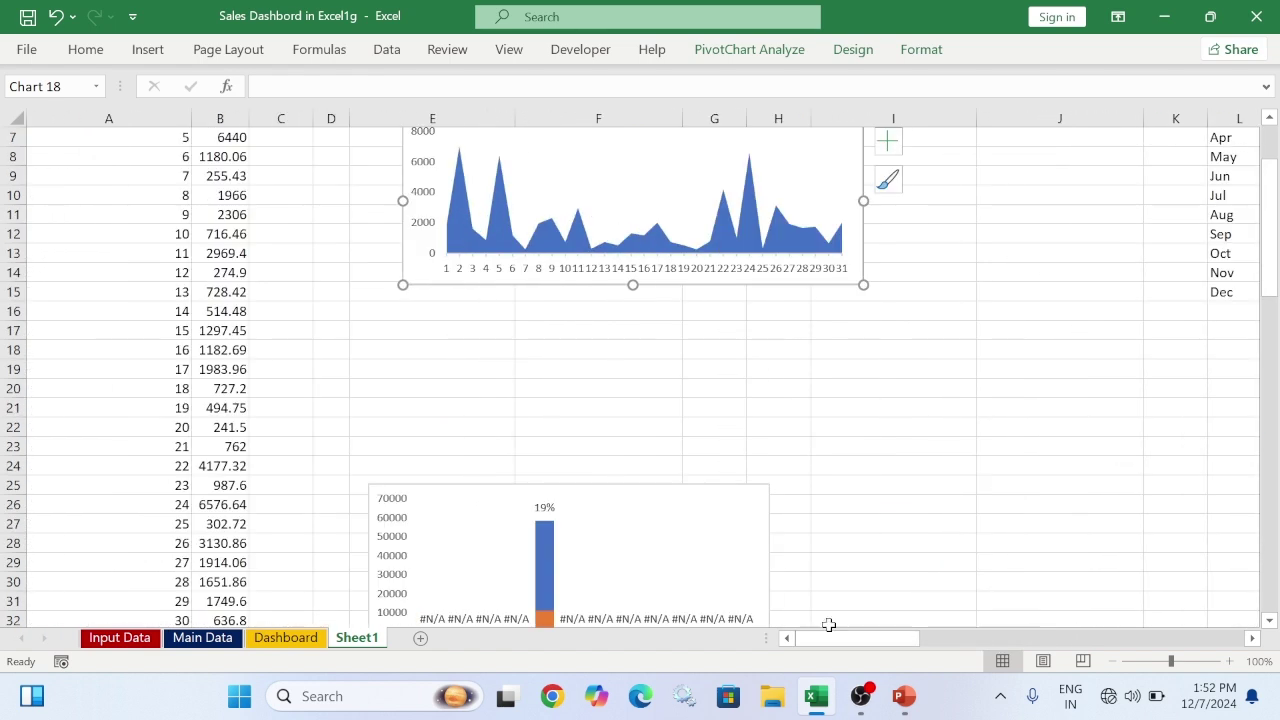
scroll(706, 534, "down", 2)
scroll(706, 540, "up", 3)
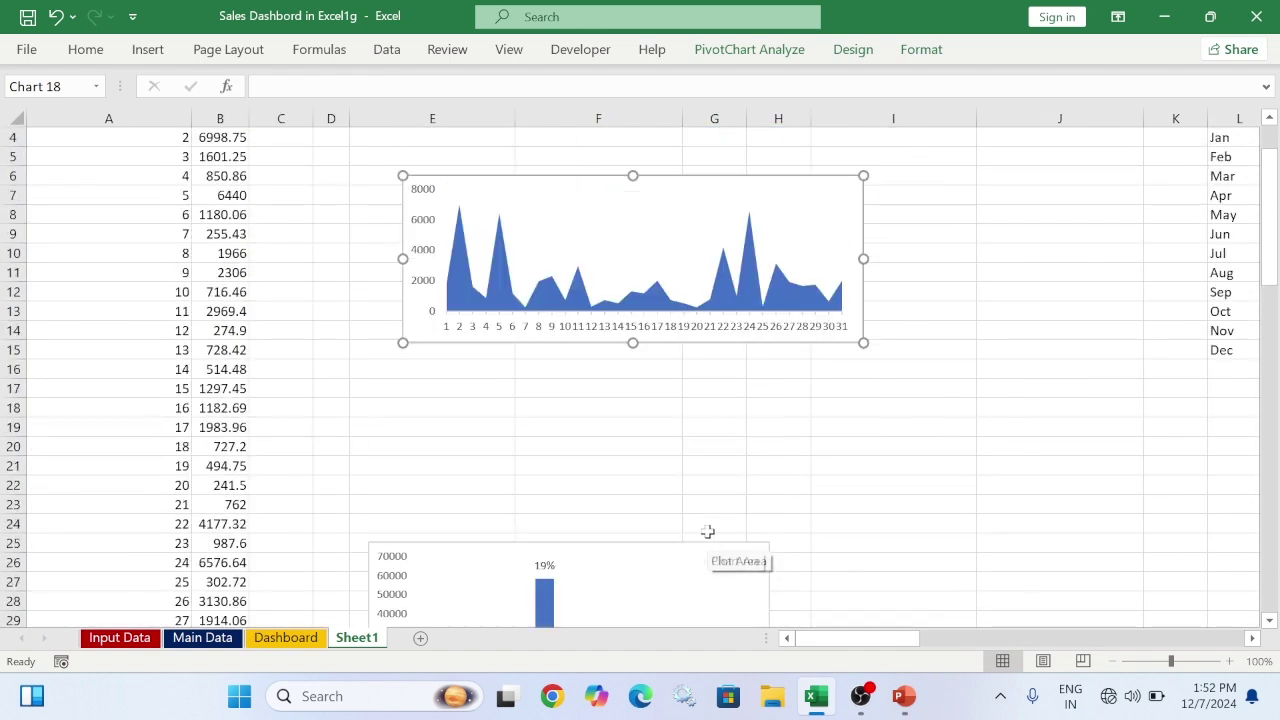
scroll(707, 531, "up", 1)
scroll(707, 531, "down", 5)
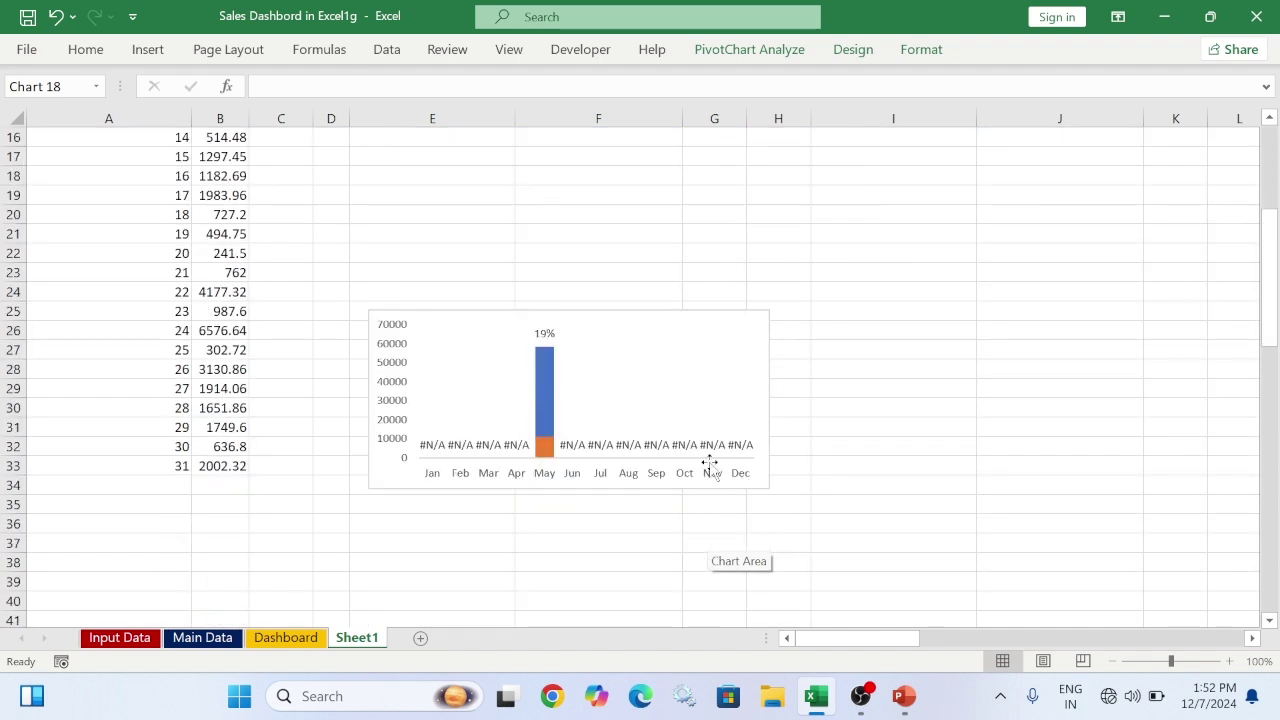
left_click(691, 397)
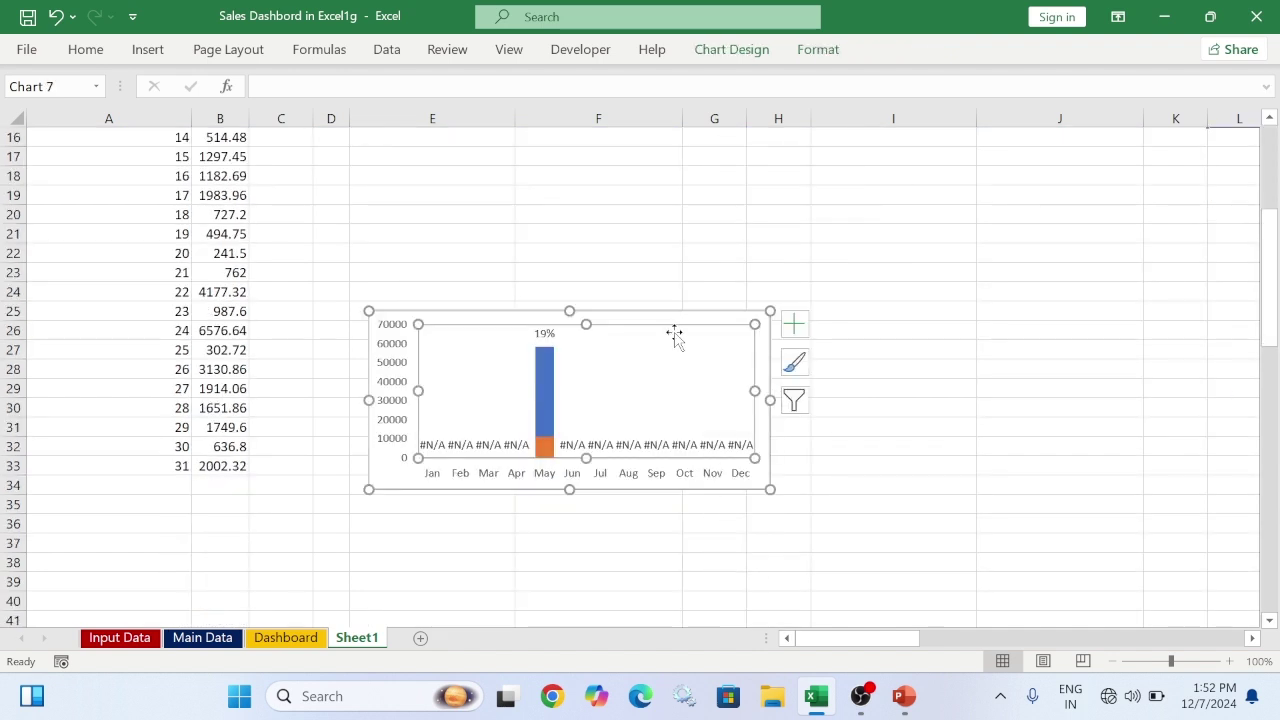
key("ctrl+c")
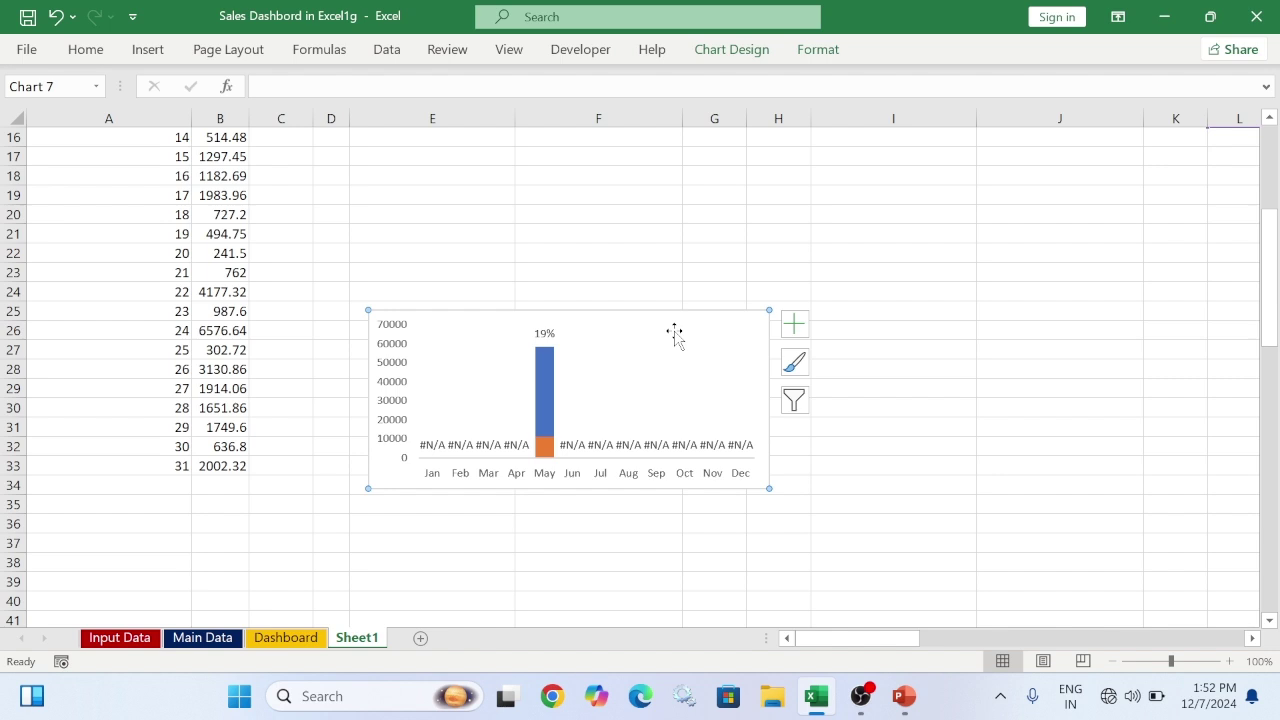
key("ctrl")
Paste the monthly chart onto the Dashboard panel above the daily area chart and resize it to fit the panel's width
left_click(285, 637)
left_click(222, 390)
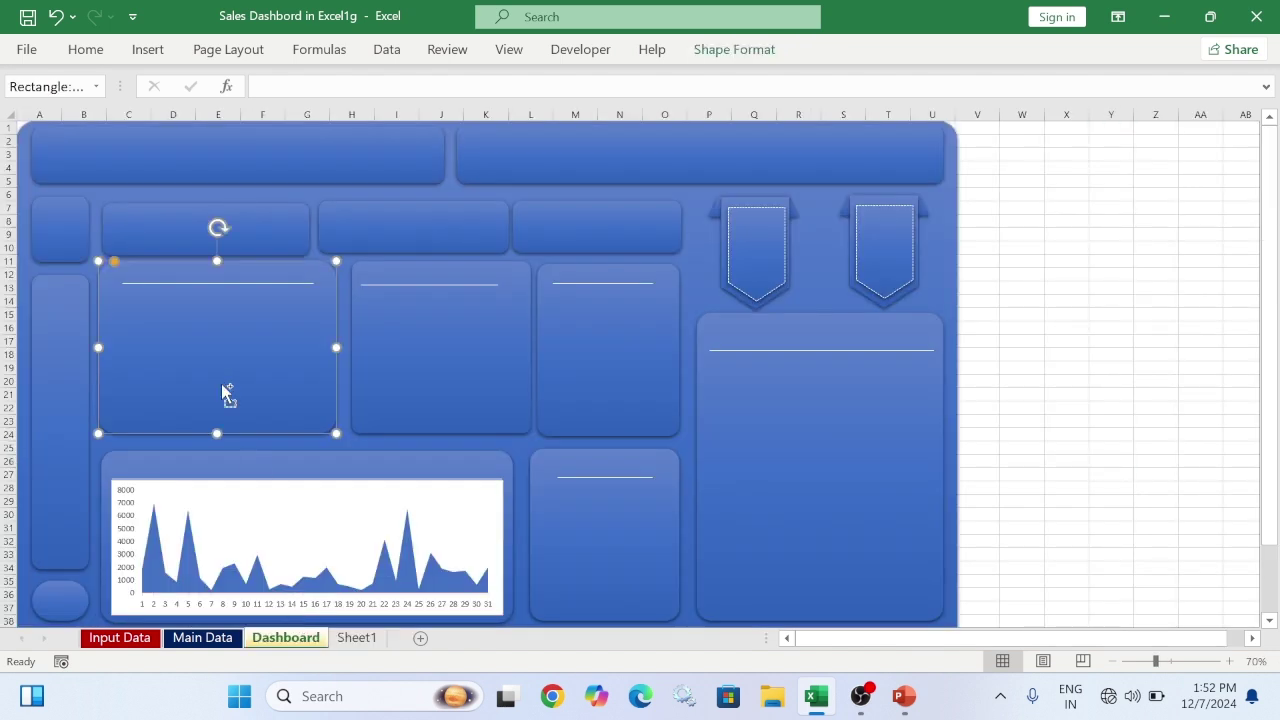
key("ctrl+v")
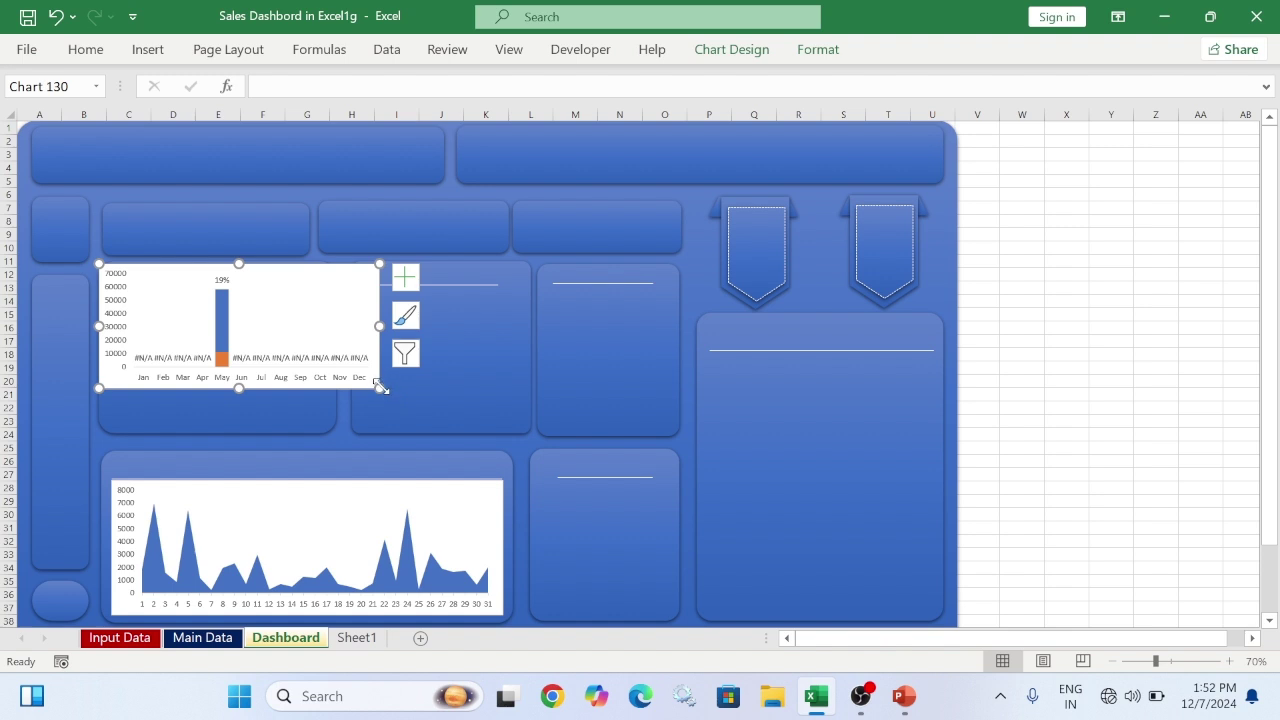
left_click_drag(377, 388, 329, 418)
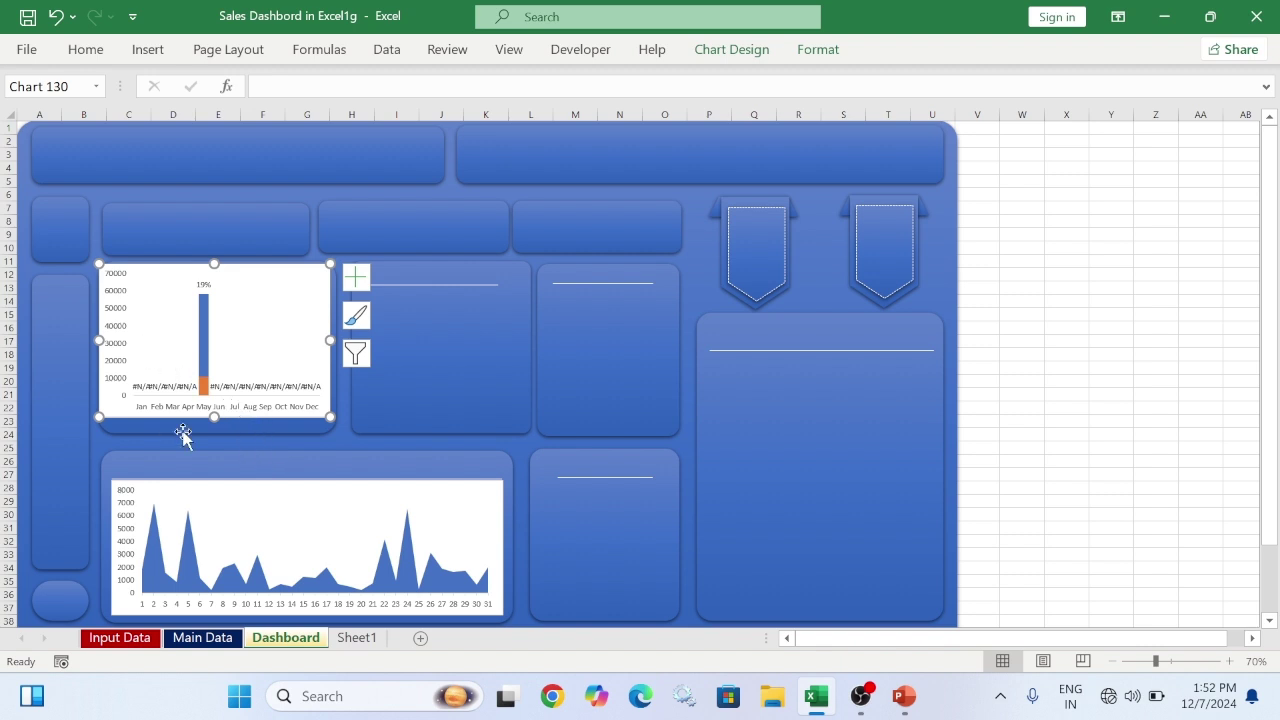
left_click_drag(93, 340, 104, 341)
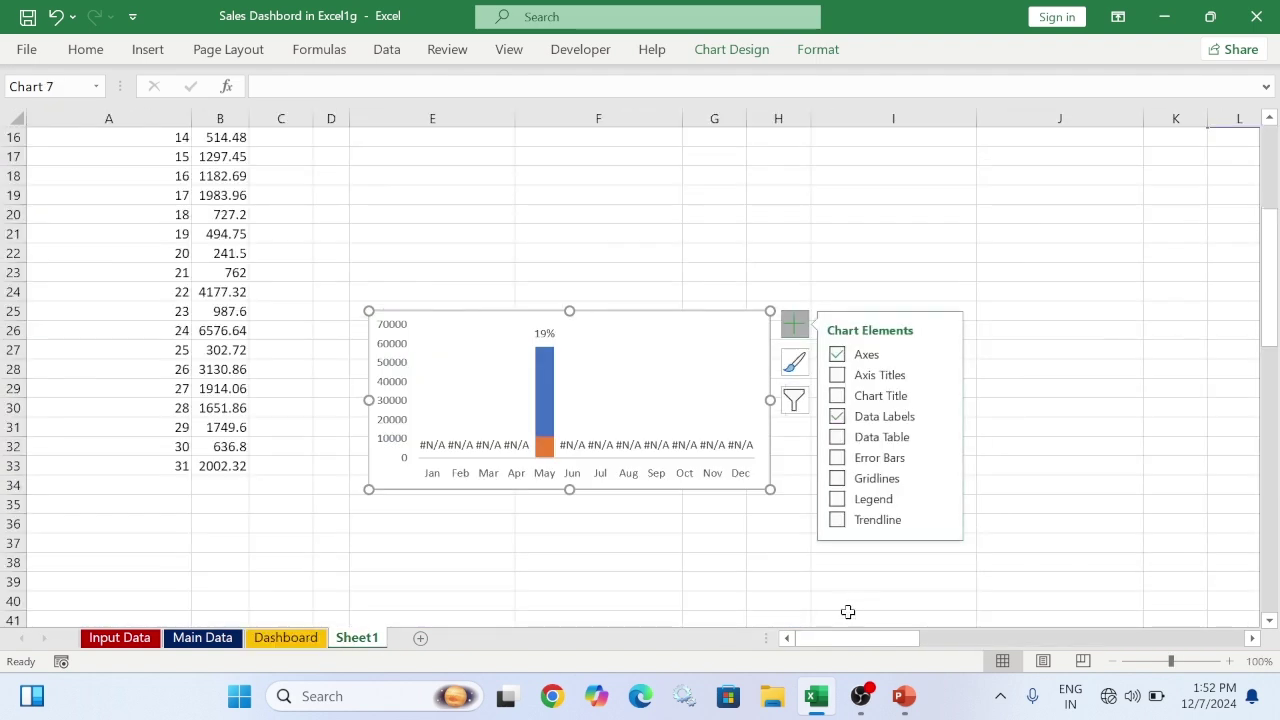
Clear the Month slicer's filter on Sheet1 and extend the Dashboard's monthly chart slightly to the bottom of its panel
left_click_drag(846, 638, 1107, 641)
left_click(1252, 191)
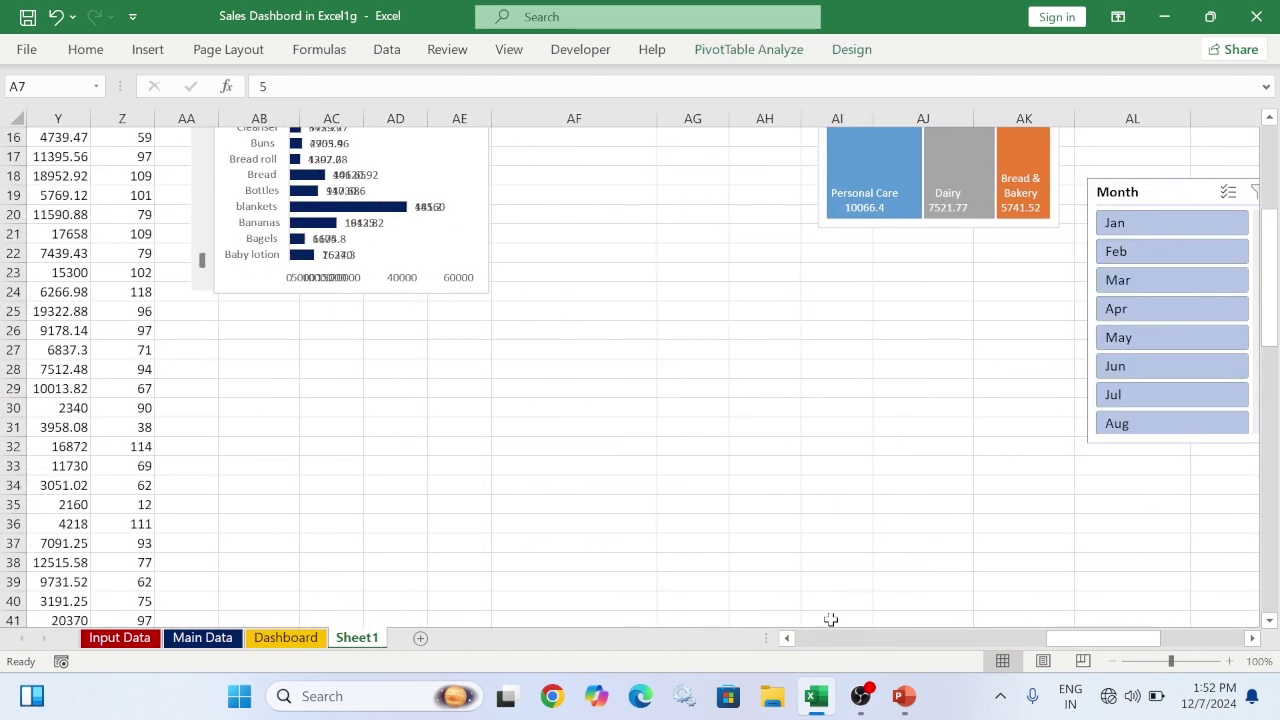
left_click(266, 641)
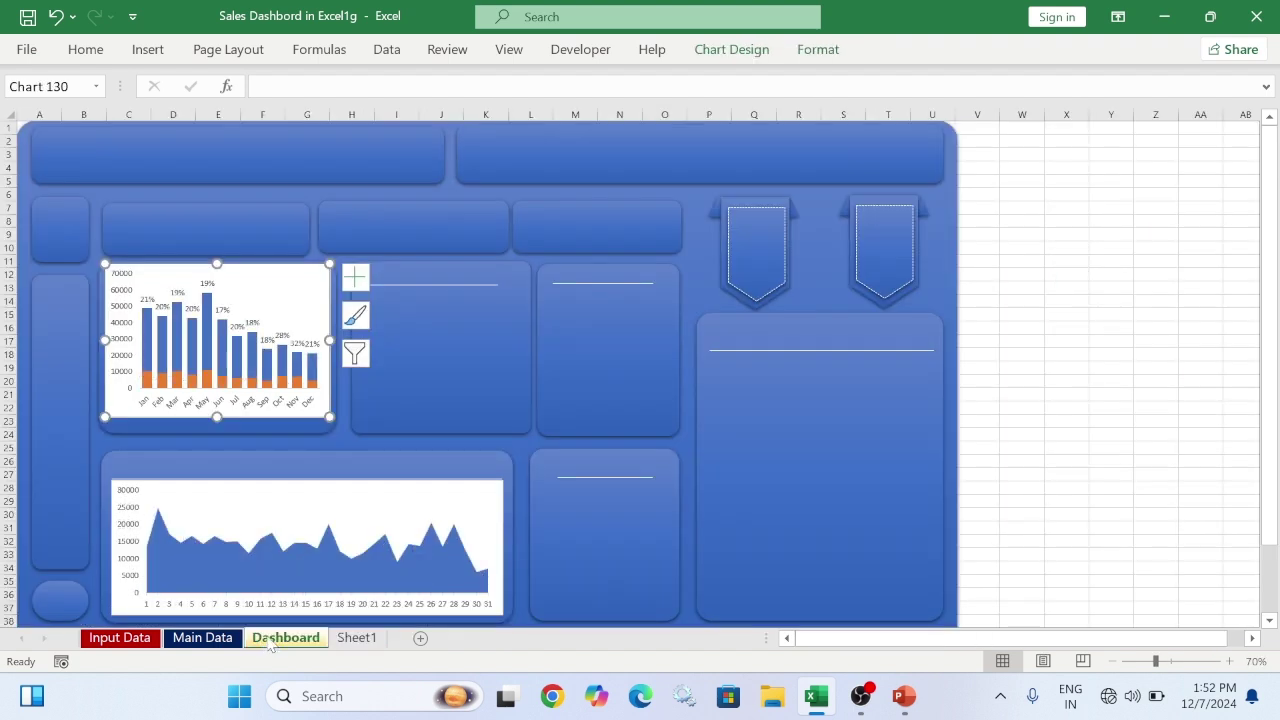
left_click_drag(217, 417, 217, 424)
left_click(1180, 440)
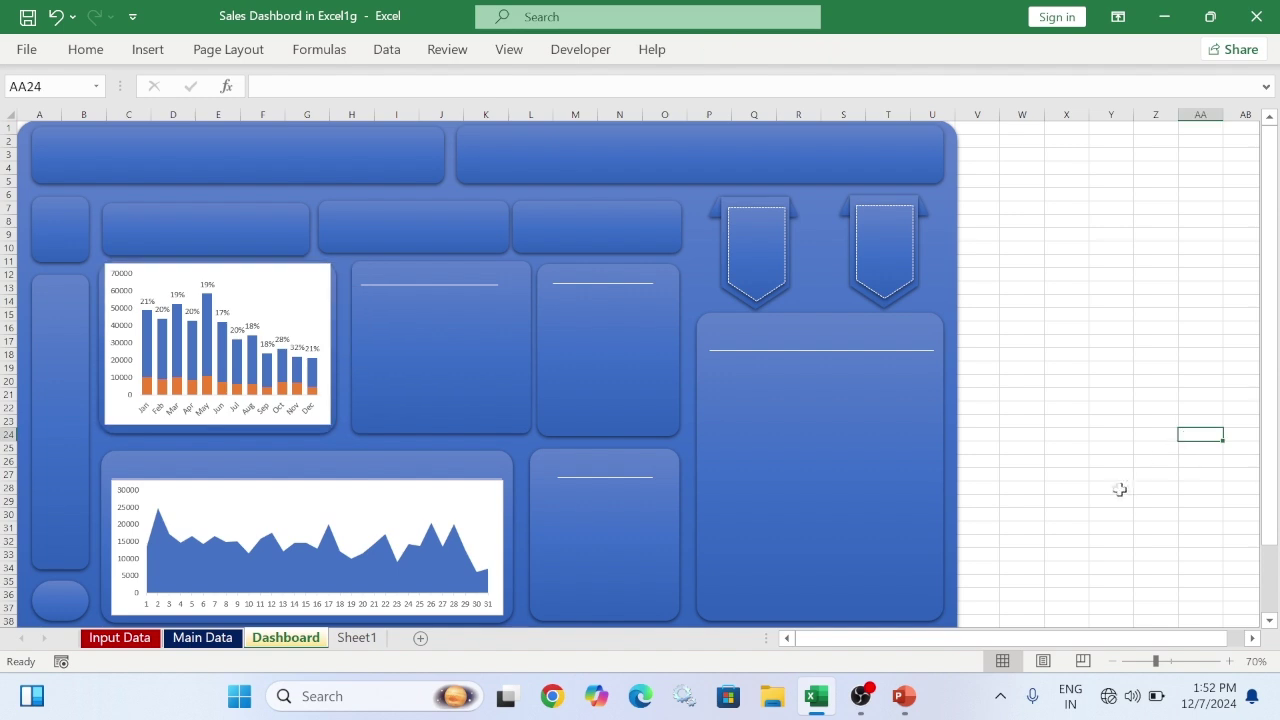
Copy the product category treemap chart from Sheet1
left_click(352, 639)
left_click_drag(1104, 645, 1172, 645)
scroll(1163, 482, "up", 5)
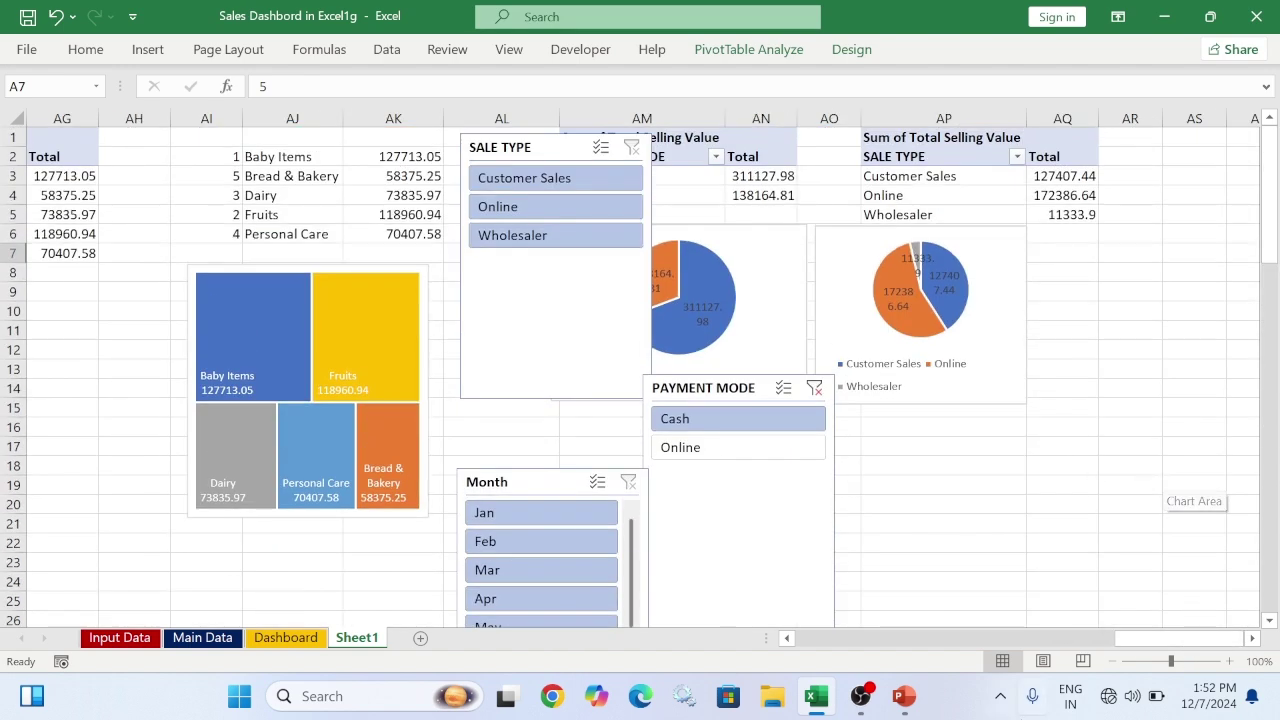
left_click(375, 268)
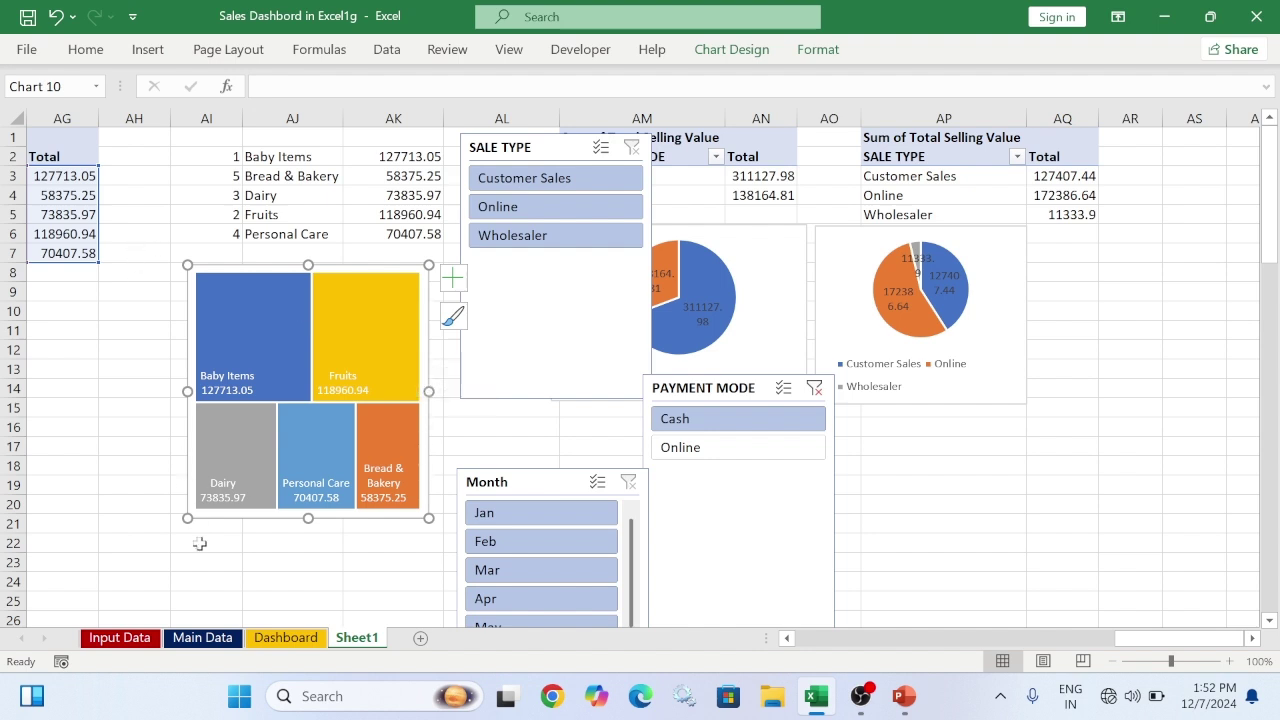
Paste the treemap onto the Dashboard's large panel beneath the two ribbon shapes and enlarge it to fill the space below the divider line
left_click(303, 643)
left_click(787, 433)
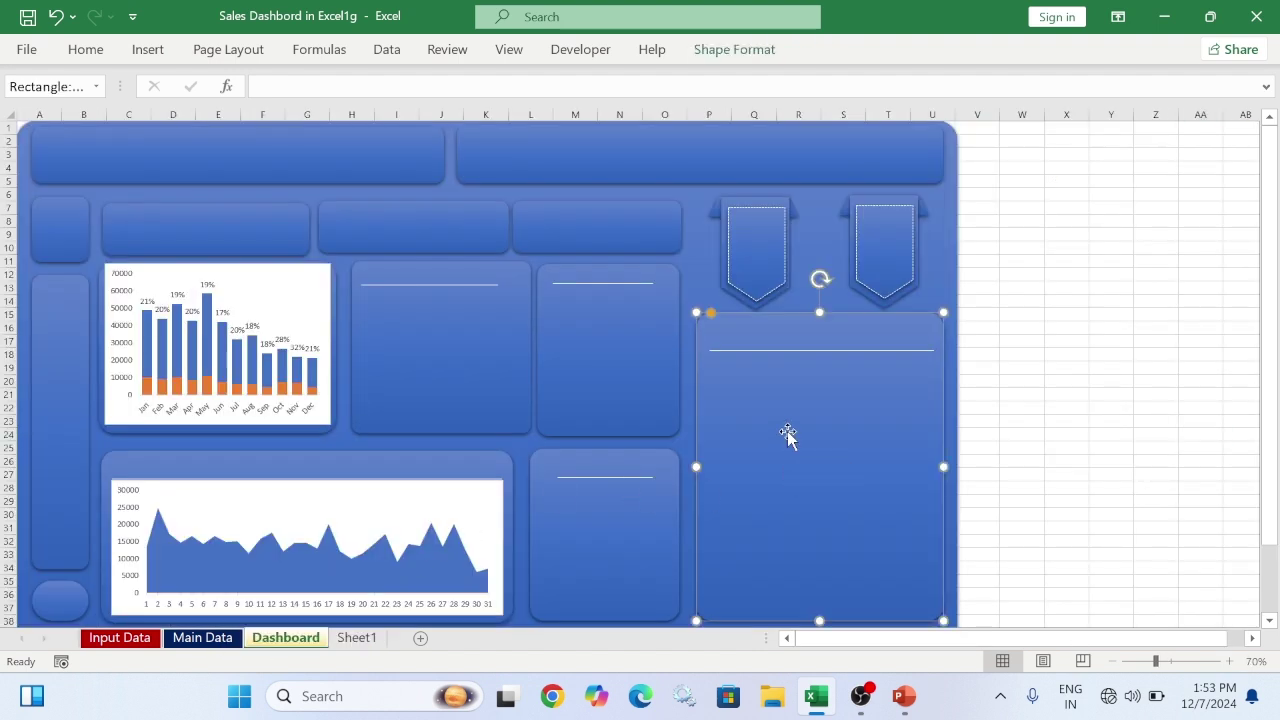
key("ctrl+v")
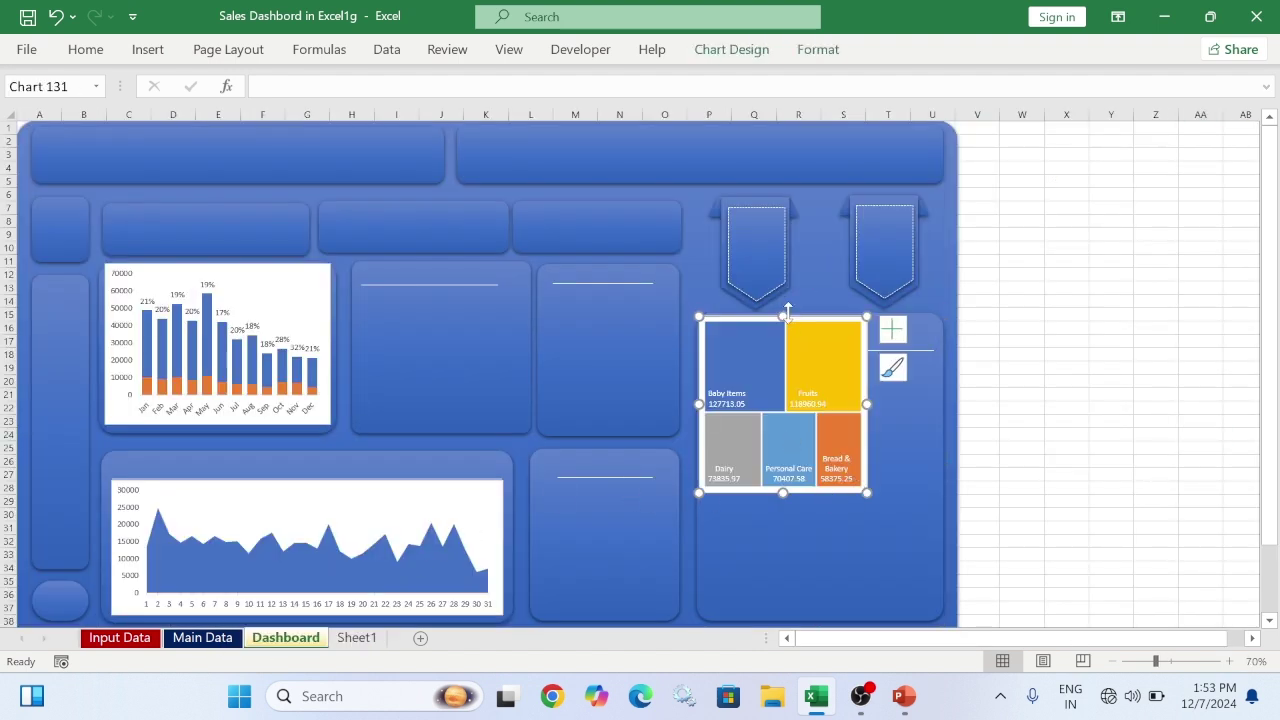
left_click_drag(795, 318, 803, 355)
left_click_drag(874, 530, 938, 607)
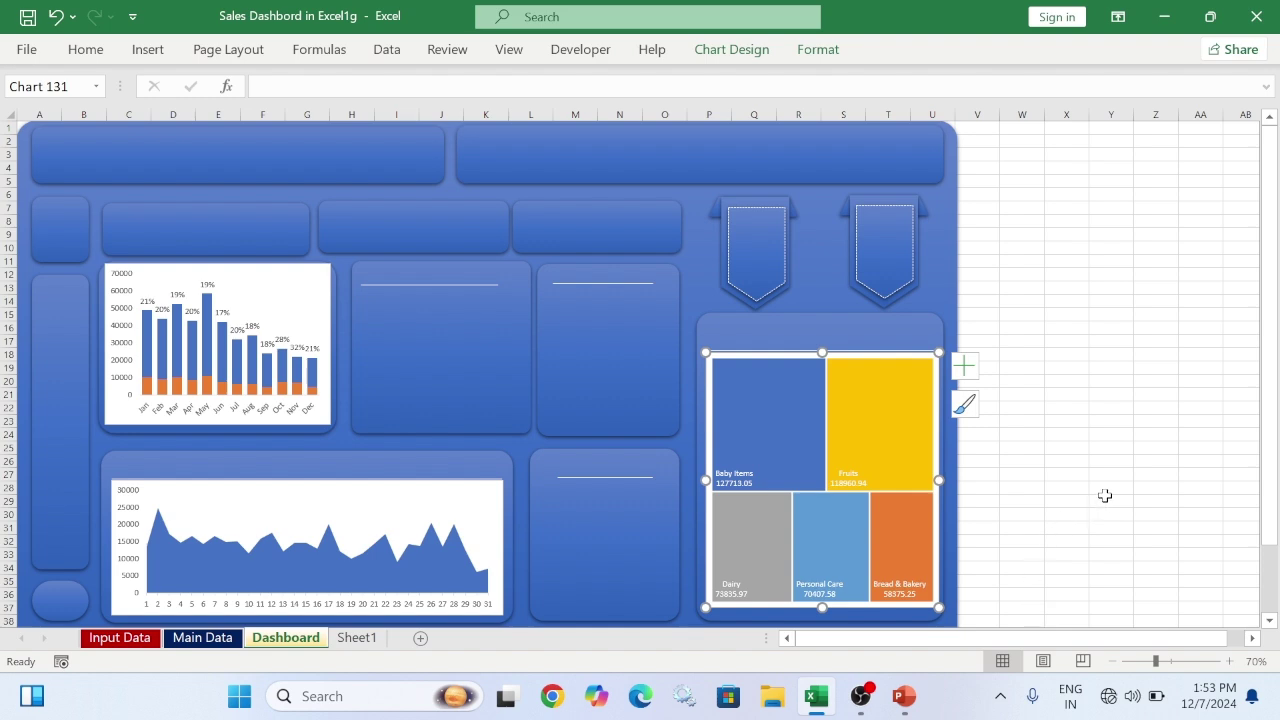
left_click(1105, 500)
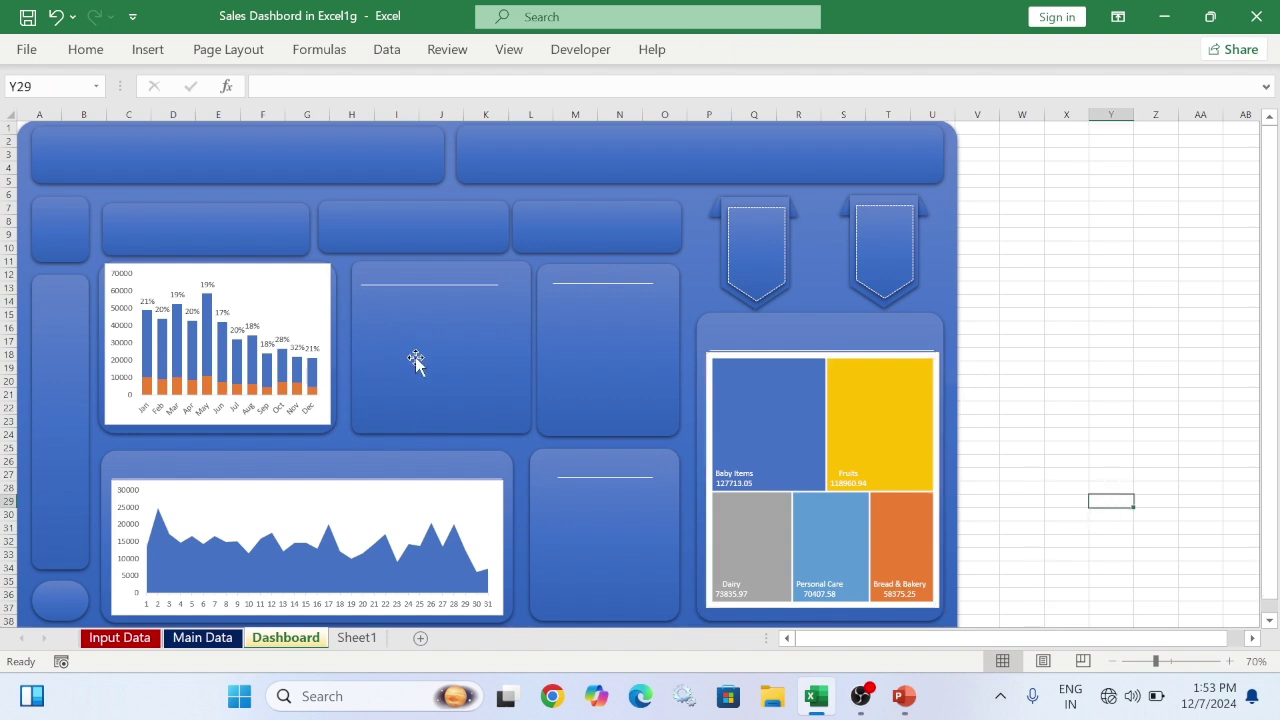
Copy the payment mode and sale type pie charts together from Sheet1 and paste them into the empty cells beside the Dashboard layout
left_click(354, 638)
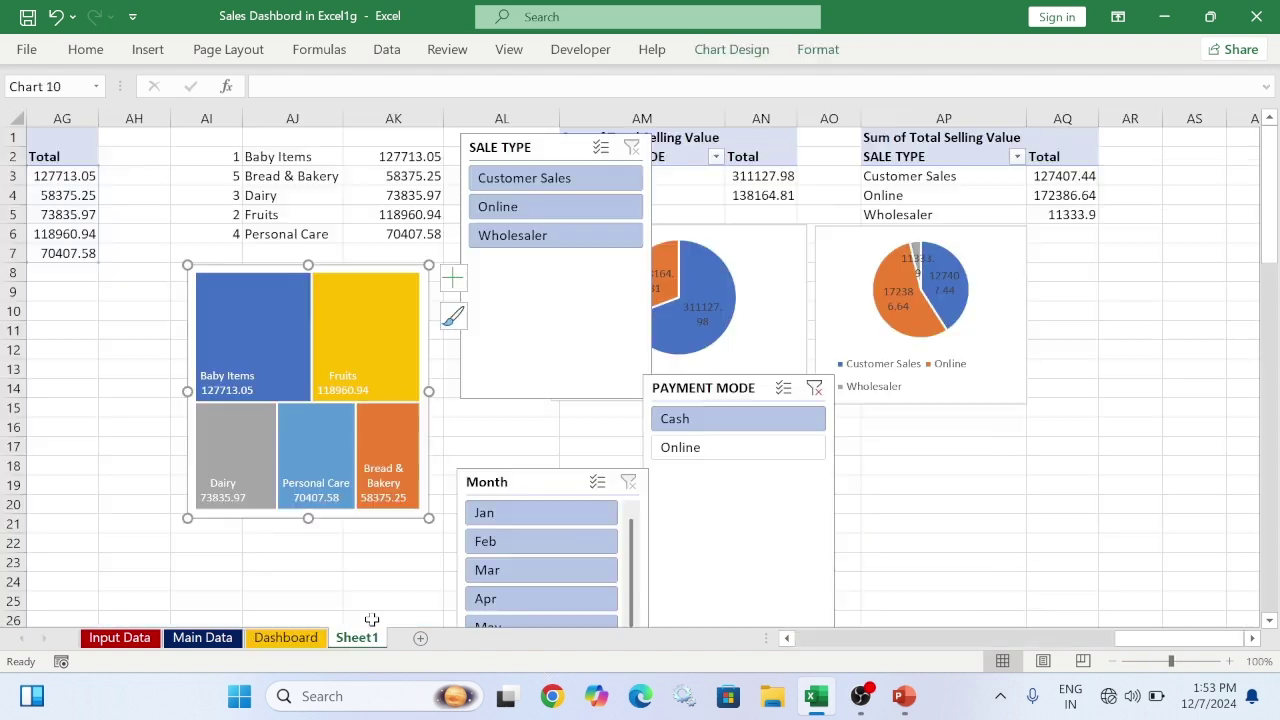
left_click(840, 243)
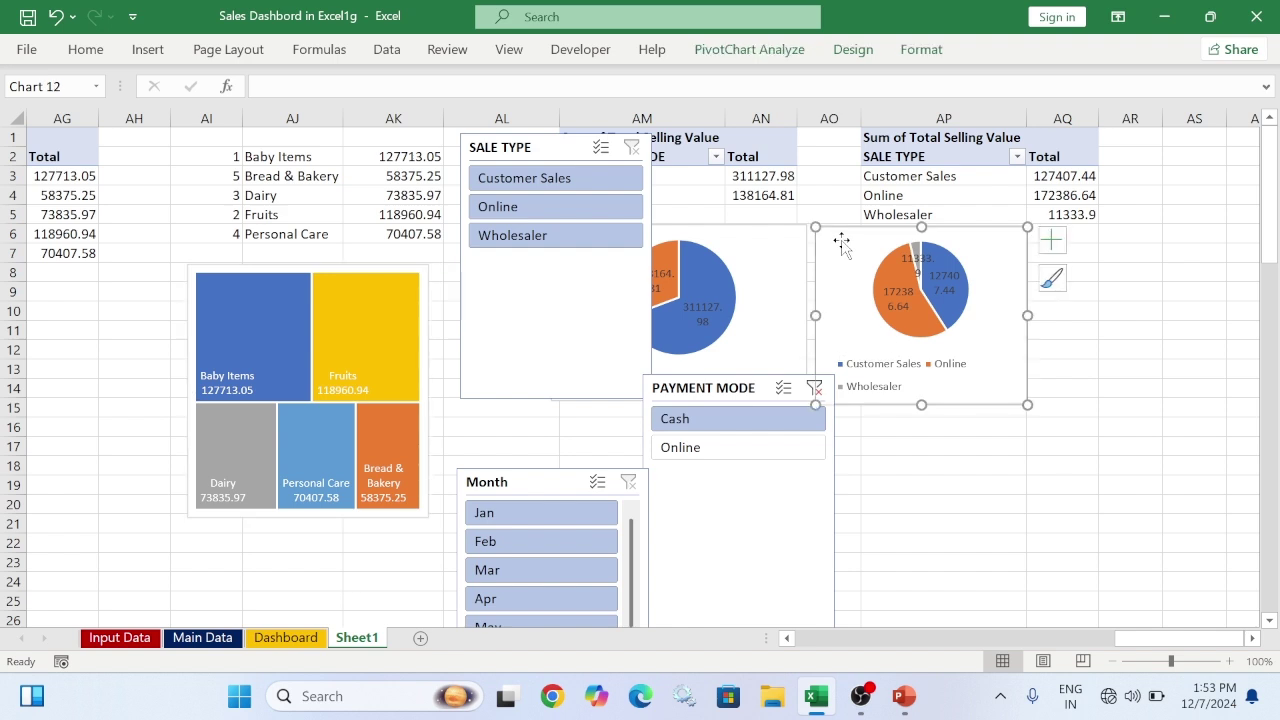
left_click(746, 230, "ctrl")
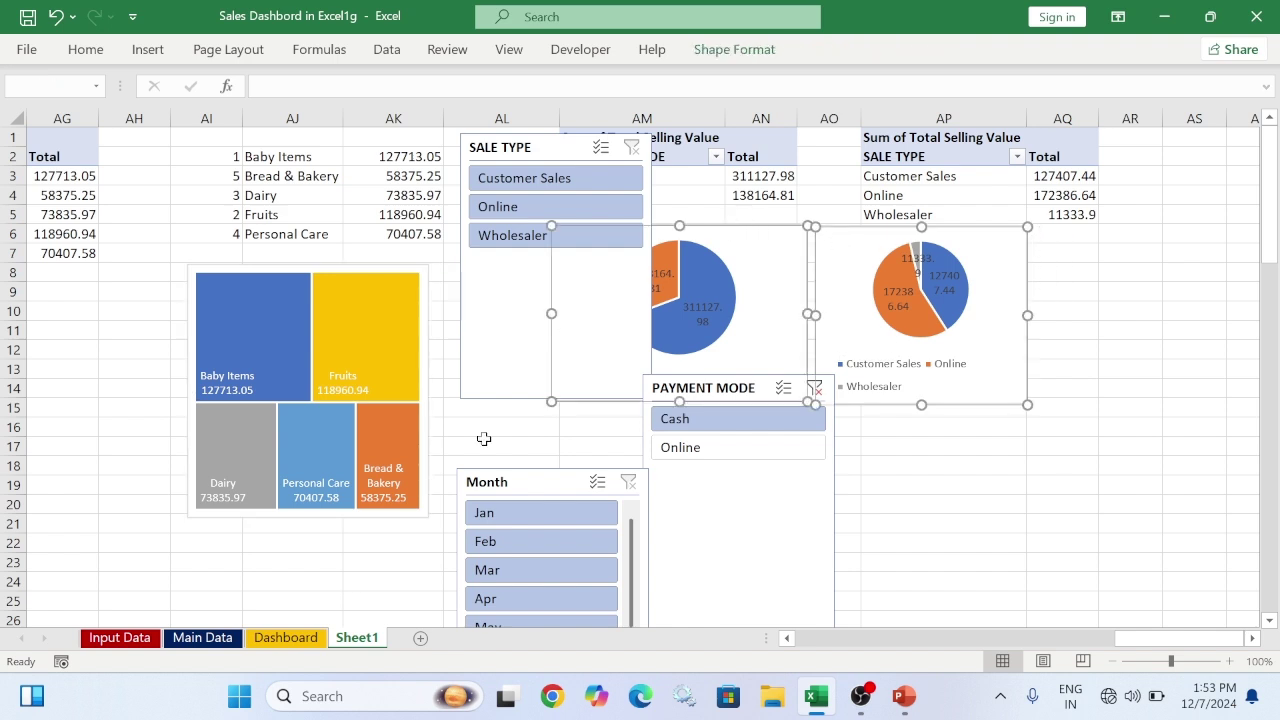
key("ctrl+Page_Up")
left_click(1020, 314)
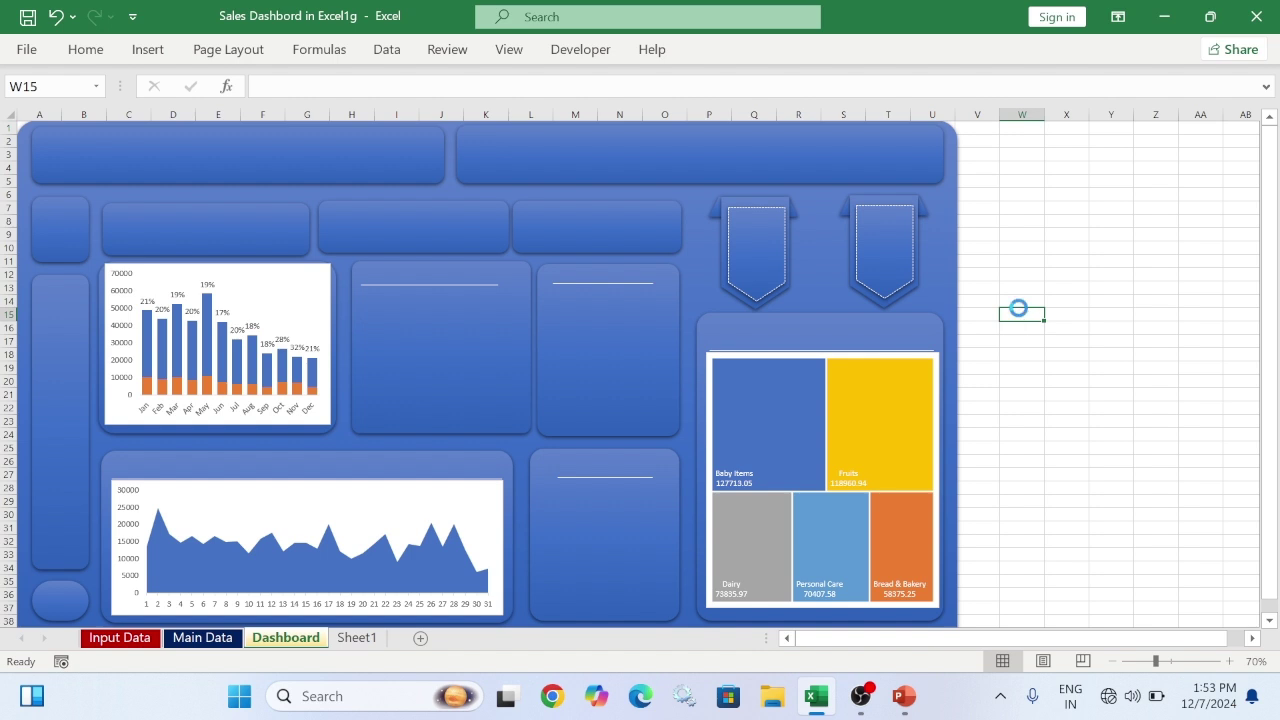
key("ctrl+v")
left_click(1101, 476)
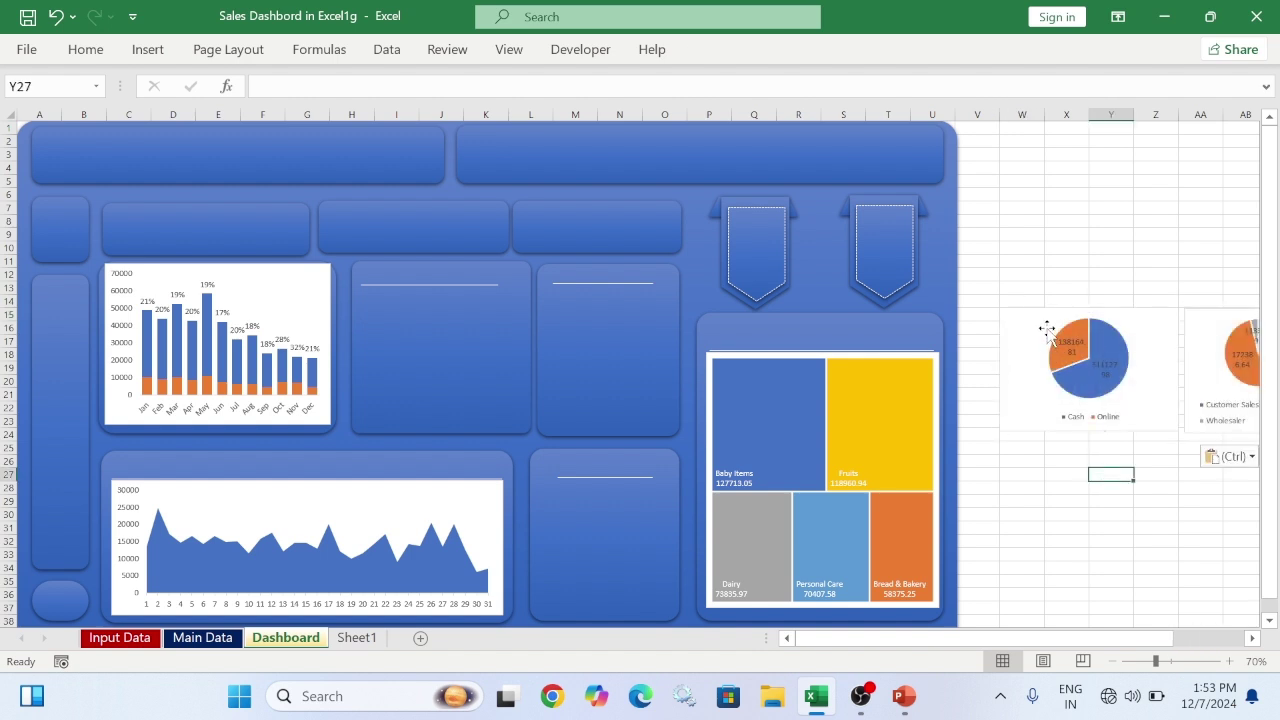
Move the Cash/Online pie chart into the panel beside the treemap's upper half and shrink it to fit below the divider line
left_click(1046, 330)
left_click_drag(1027, 318, 573, 297)
left_click_drag(714, 408, 674, 426)
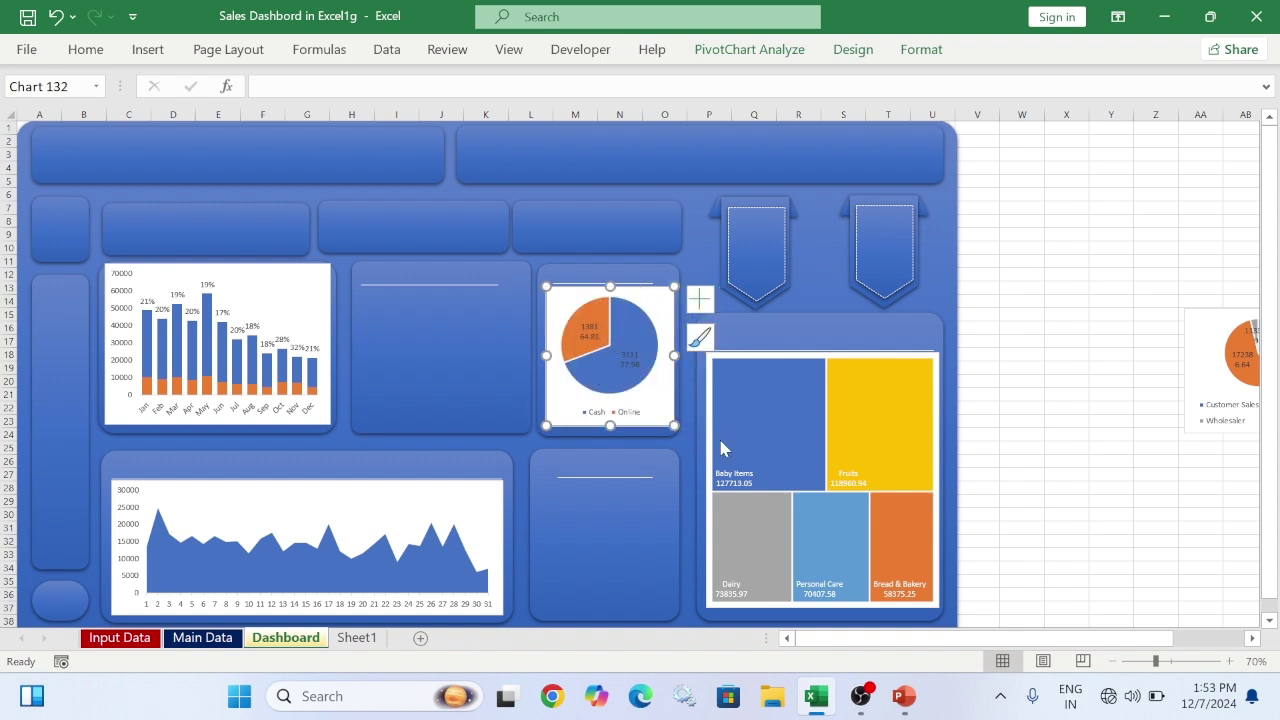
left_click(1110, 495)
Move the sale type pie chart into the panel under the Cash/Online pie and resize it to fit below the divider line
left_click(1194, 357)
left_click_drag(1197, 323, 547, 501)
left_click_drag(681, 603, 675, 611)
left_click(1168, 487)
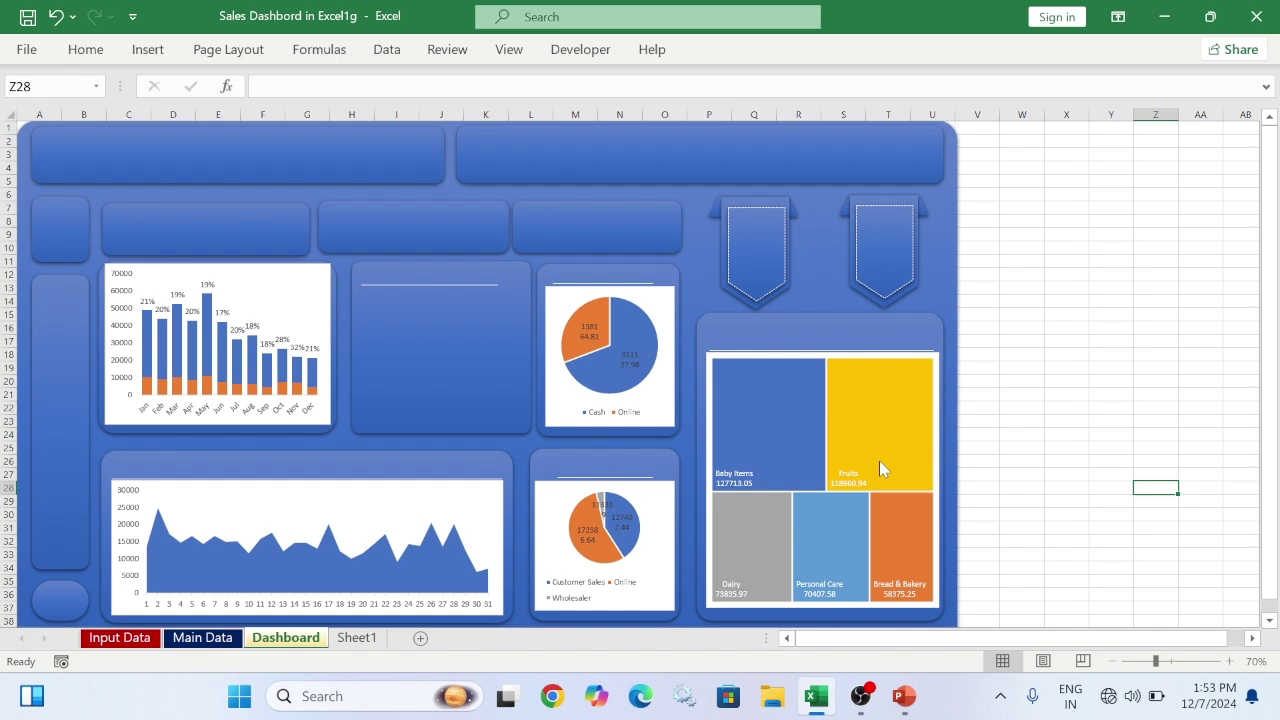
Select the product sales bar chart together with its scroll bar on Sheet1 for copying
left_click(346, 638)
left_click_drag(1152, 640, 1036, 630)
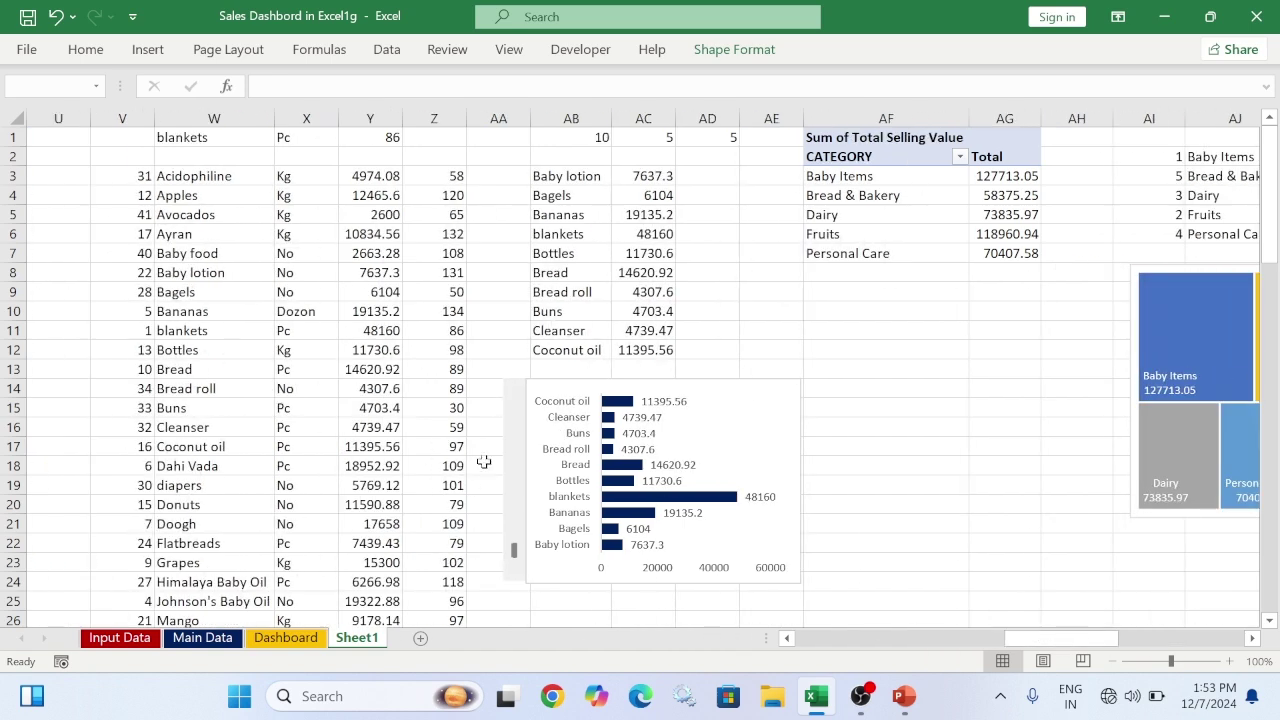
right_click(512, 458)
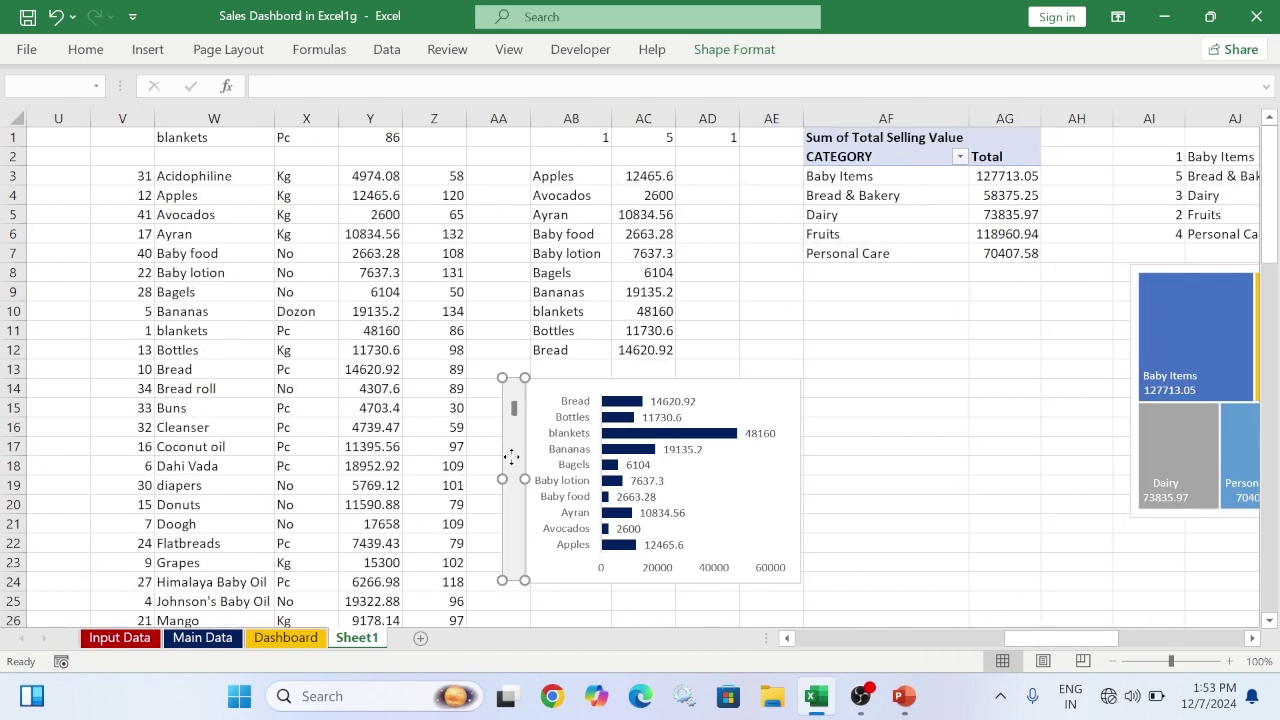
left_click(732, 407)
left_click(733, 397, "ctrl")
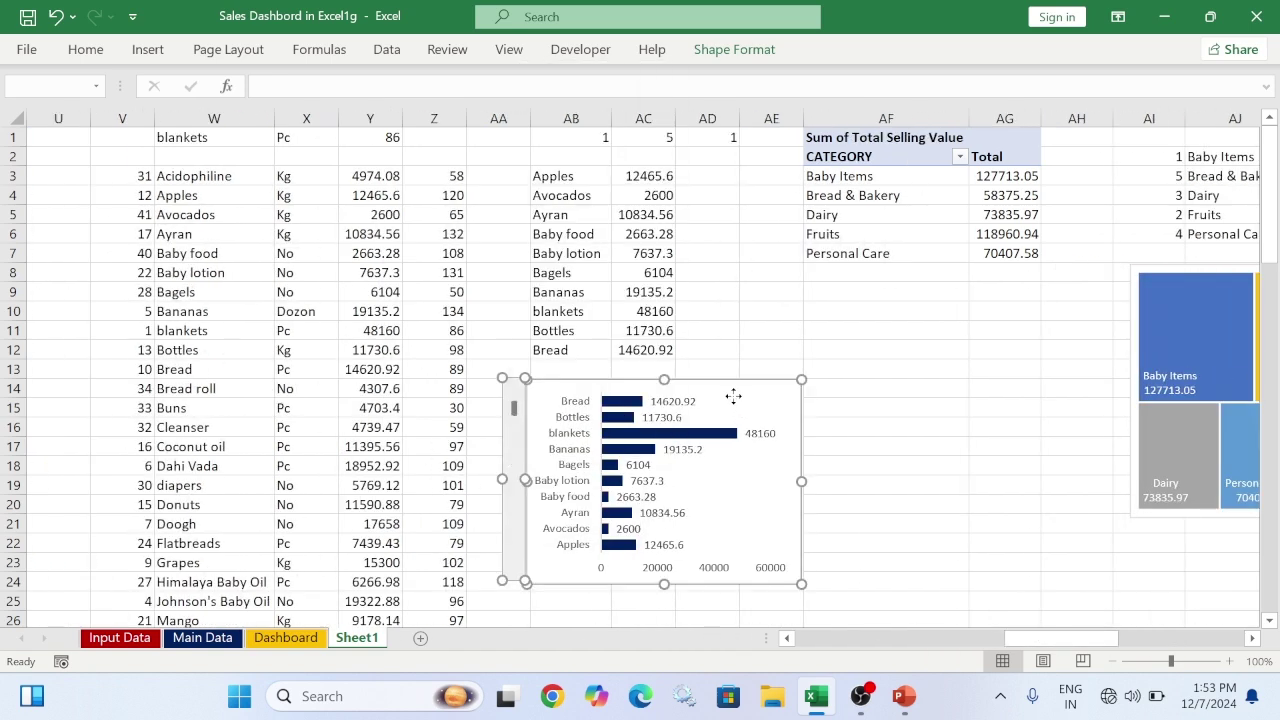
Paste the product bar chart and its scroll bar onto the Dashboard's middle panel, positioned just below the divider line
left_click(302, 637)
left_click(433, 383)
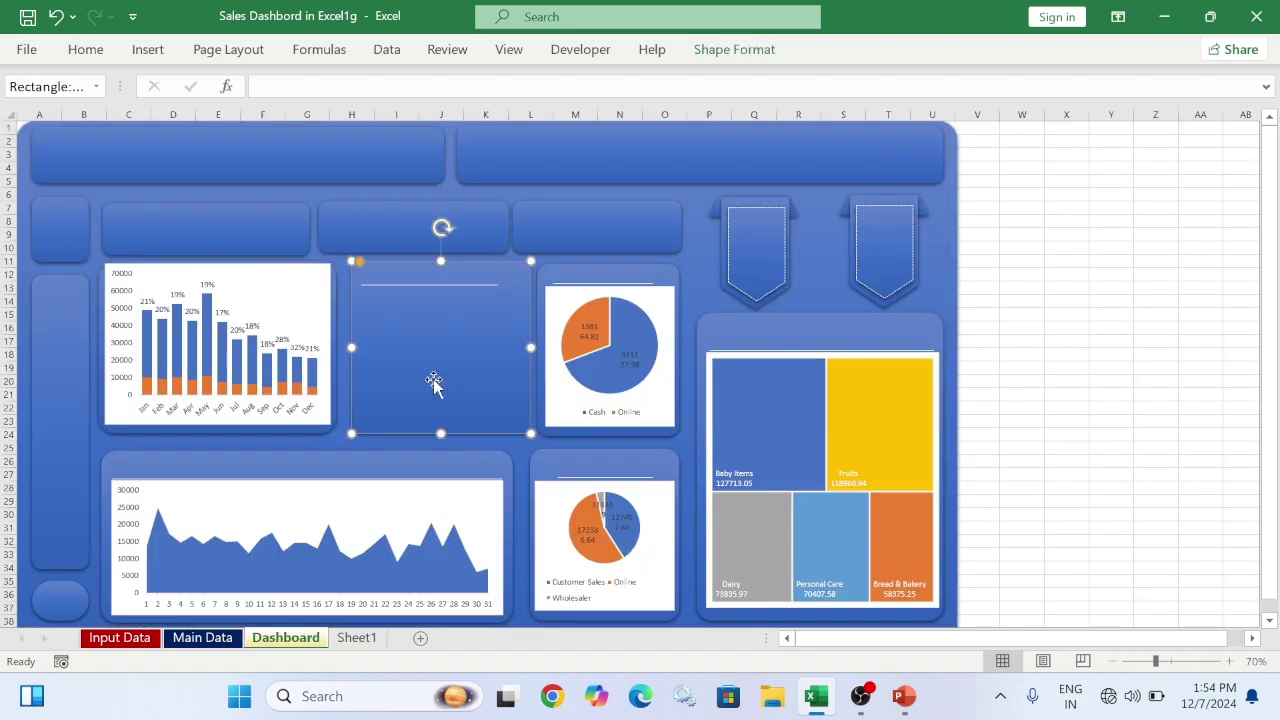
key("ctrl+v")
left_click_drag(399, 380, 389, 293)
left_click(1110, 354)
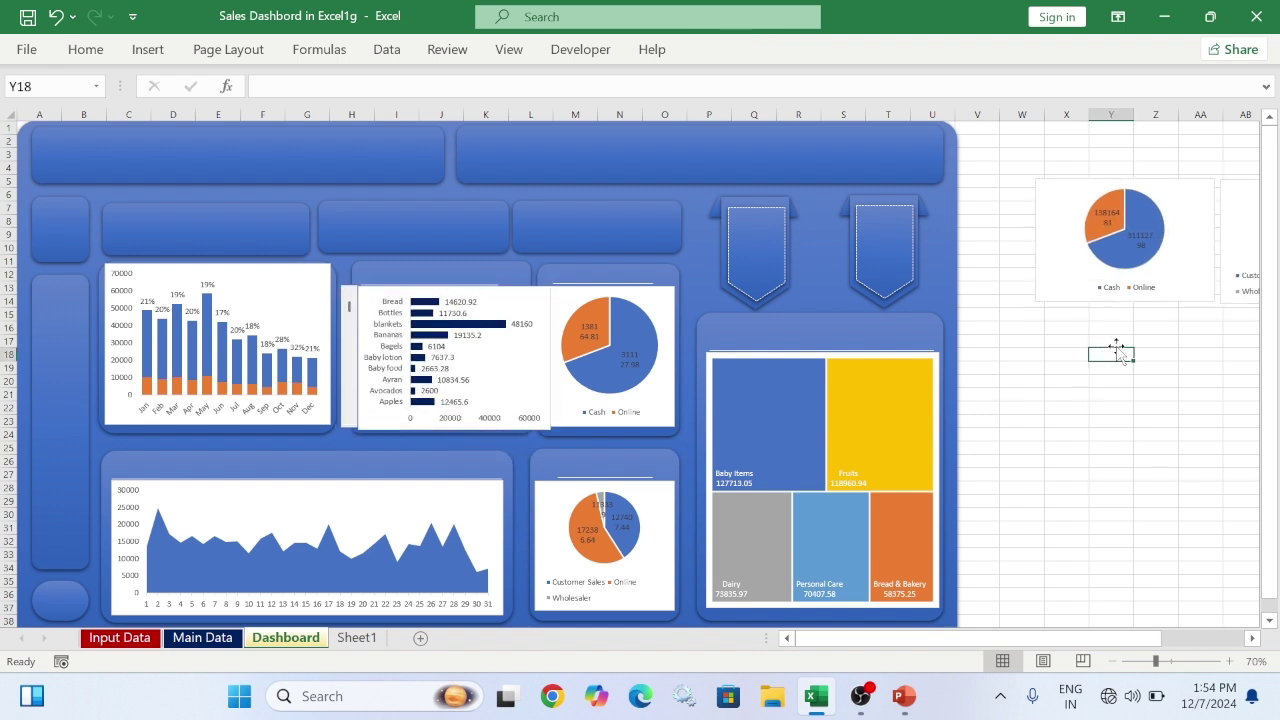
Narrow the product bar chart and slightly reduce its height so it stays inside its panel
left_click(534, 355)
left_click_drag(524, 358, 524, 358)
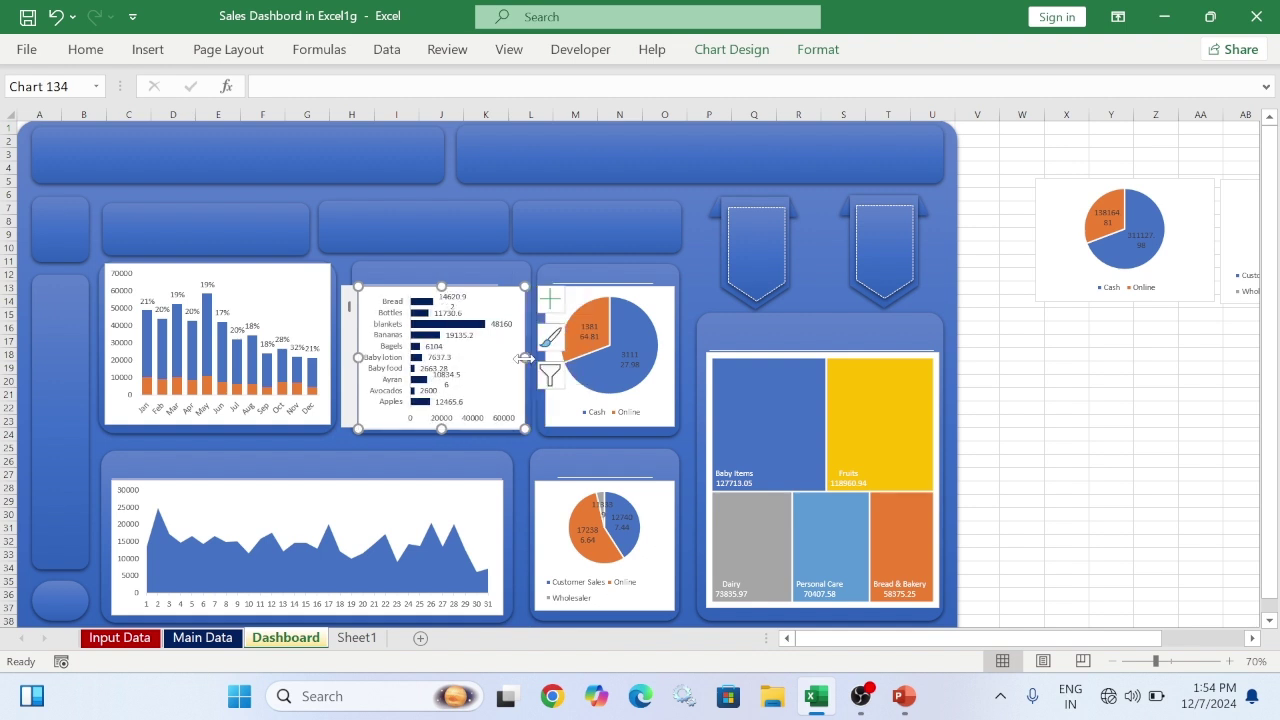
left_click_drag(527, 430, 527, 426)
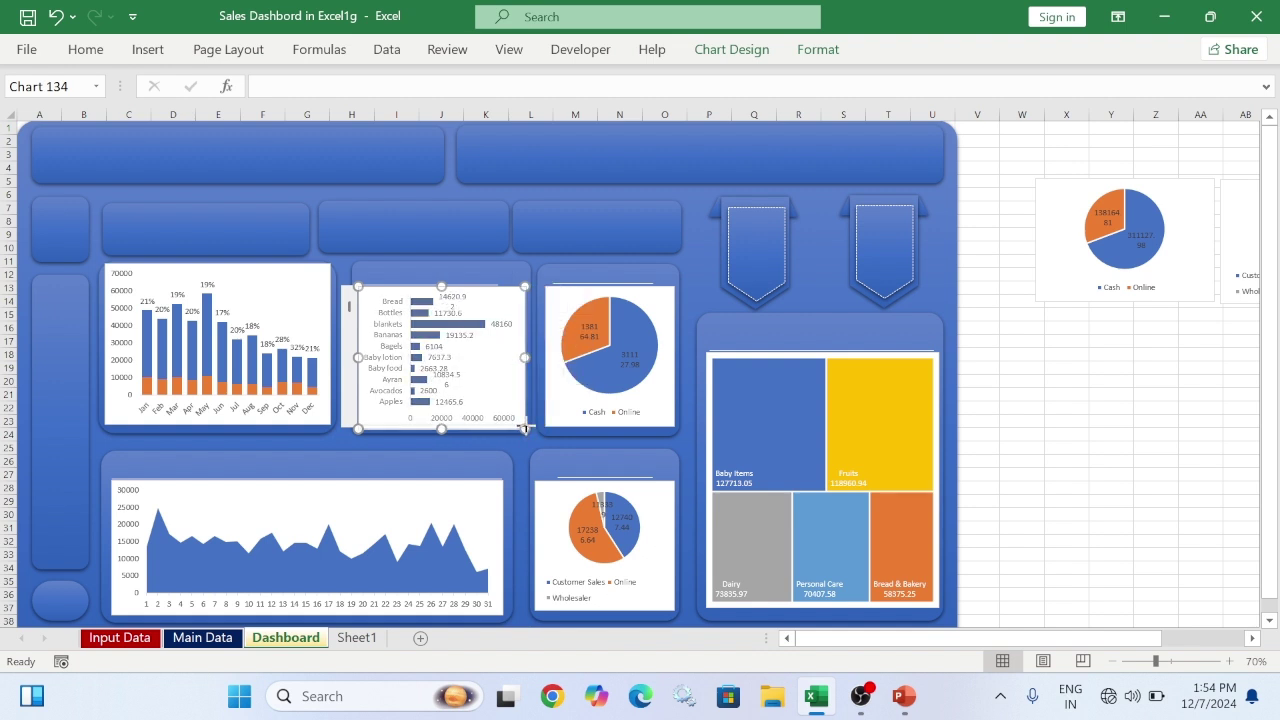
left_click(1066, 380)
Widen the panel behind the product bar chart to include the scroll bar, and test scrolling through the products
left_click(452, 272)
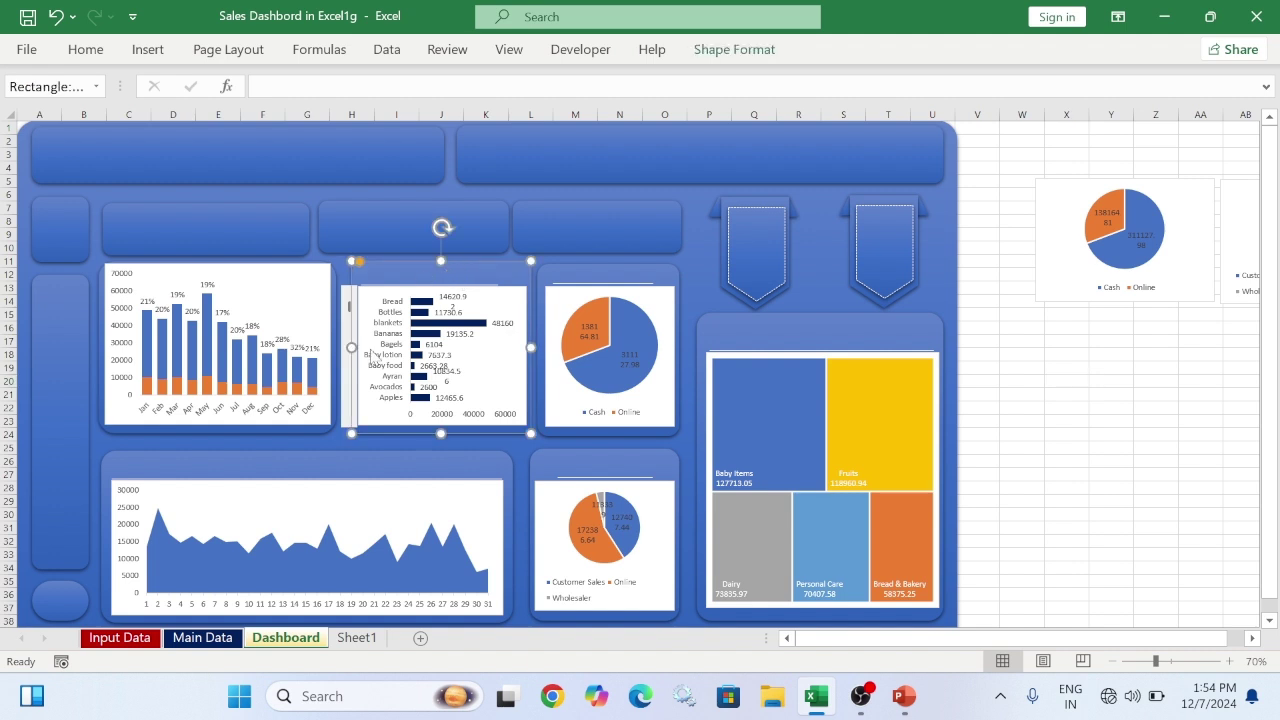
left_click_drag(352, 347, 340, 347)
left_click(1100, 453)
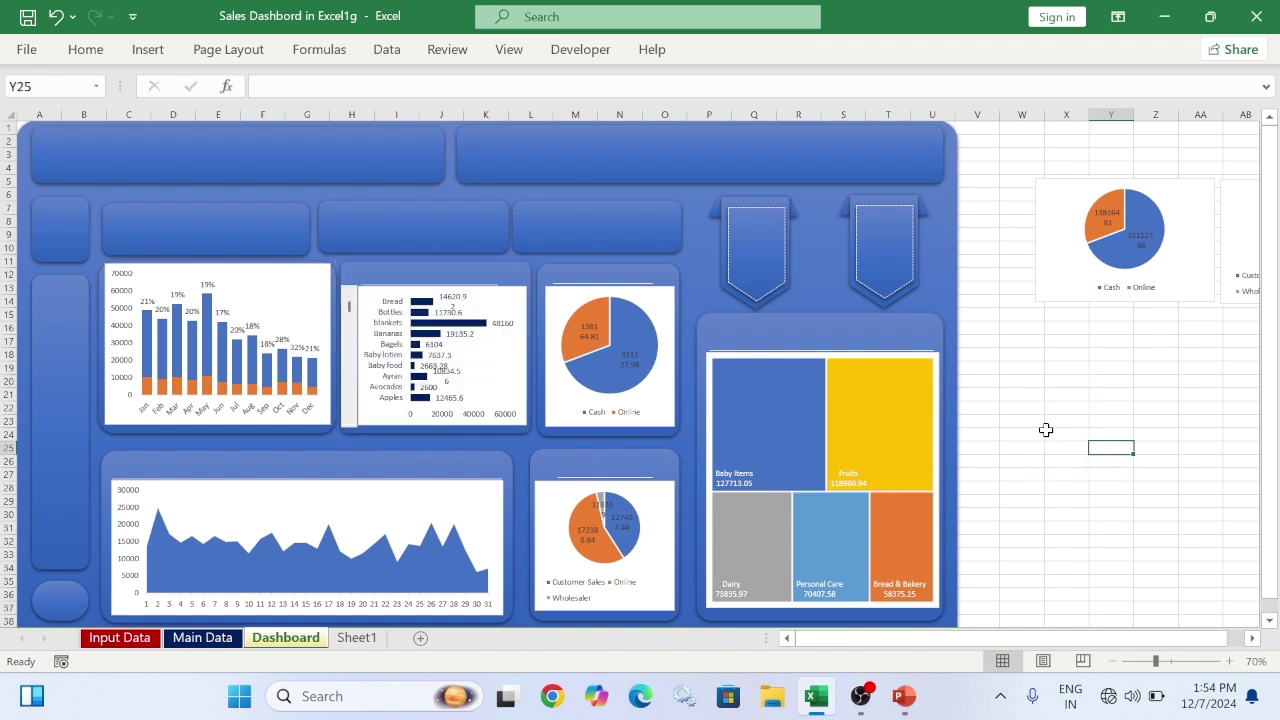
left_click(352, 333)
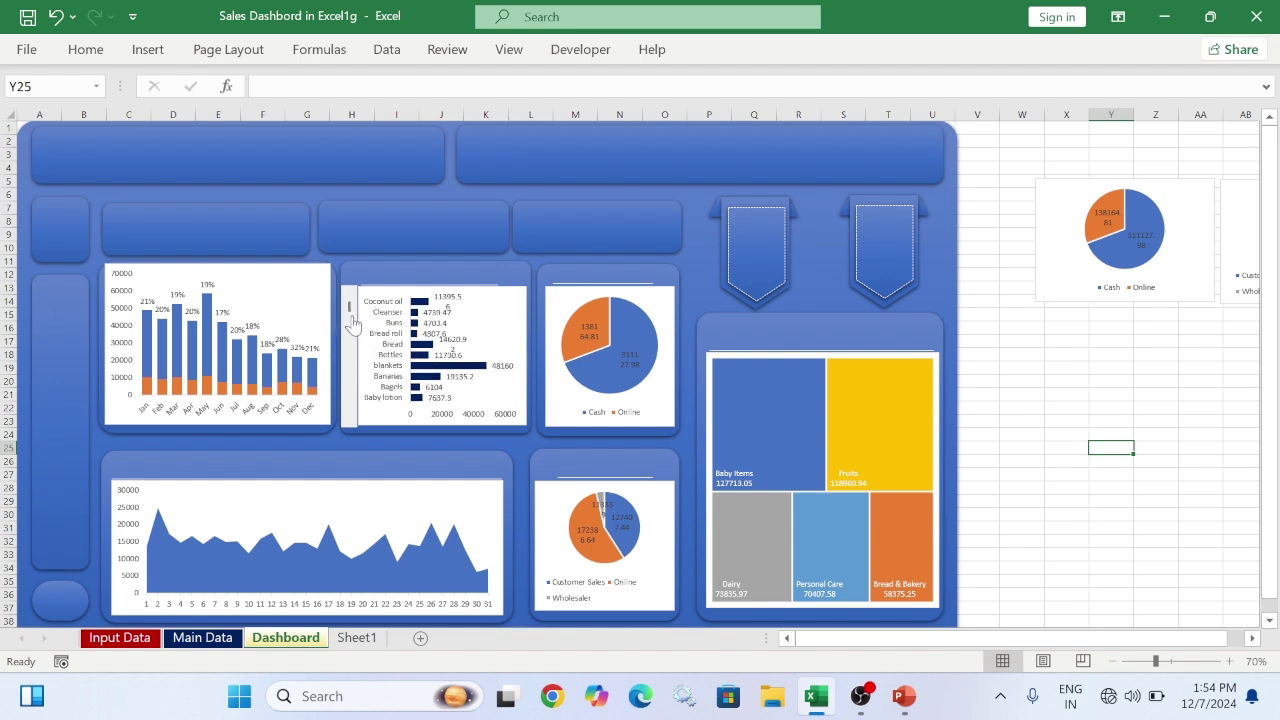
left_click(352, 320)
Select the Month, PAYMENT MODE and SALE TYPE slicers together on Sheet1 for copying
left_click(360, 638)
left_click_drag(1030, 638, 1170, 650)
left_click(1052, 508)
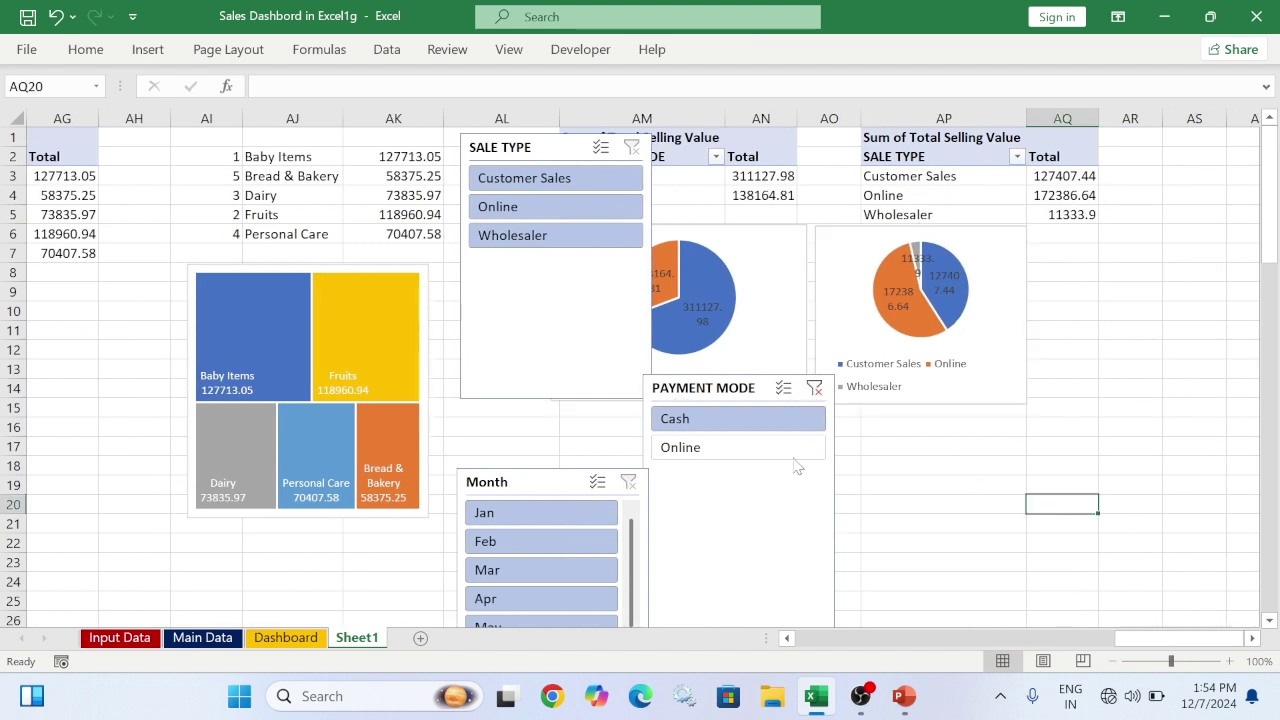
left_click(548, 486)
left_click(716, 400, "ctrl")
left_click(562, 158, "ctrl")
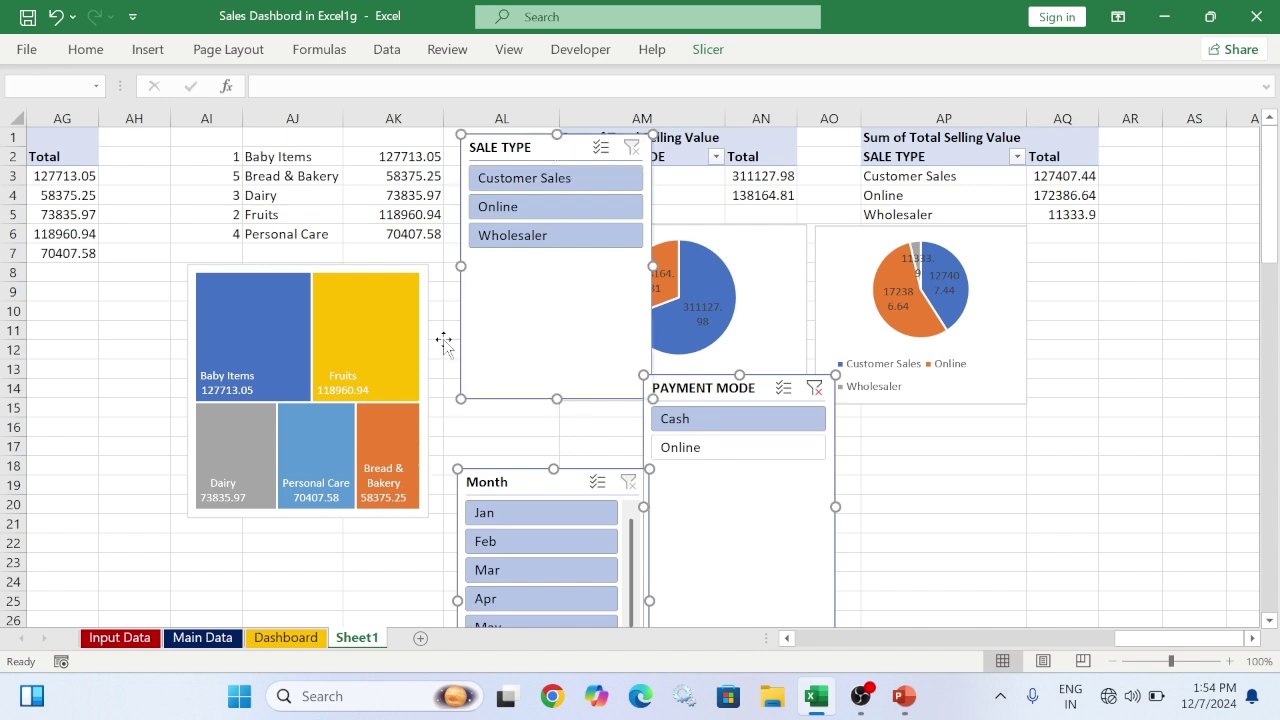
Paste the three slicers beside the Dashboard layout and delete the two stray duplicate pie charts there
left_click(285, 637)
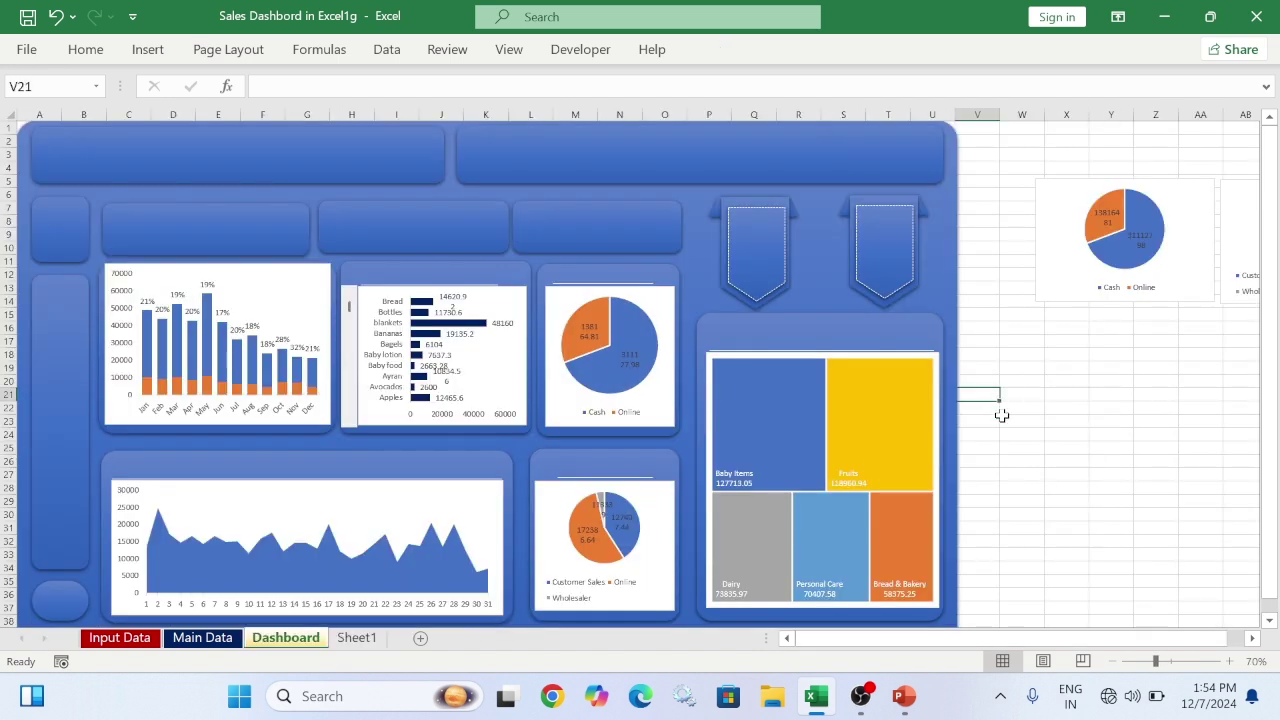
key("ctrl+v")
left_click(1081, 277)
key("Delete")
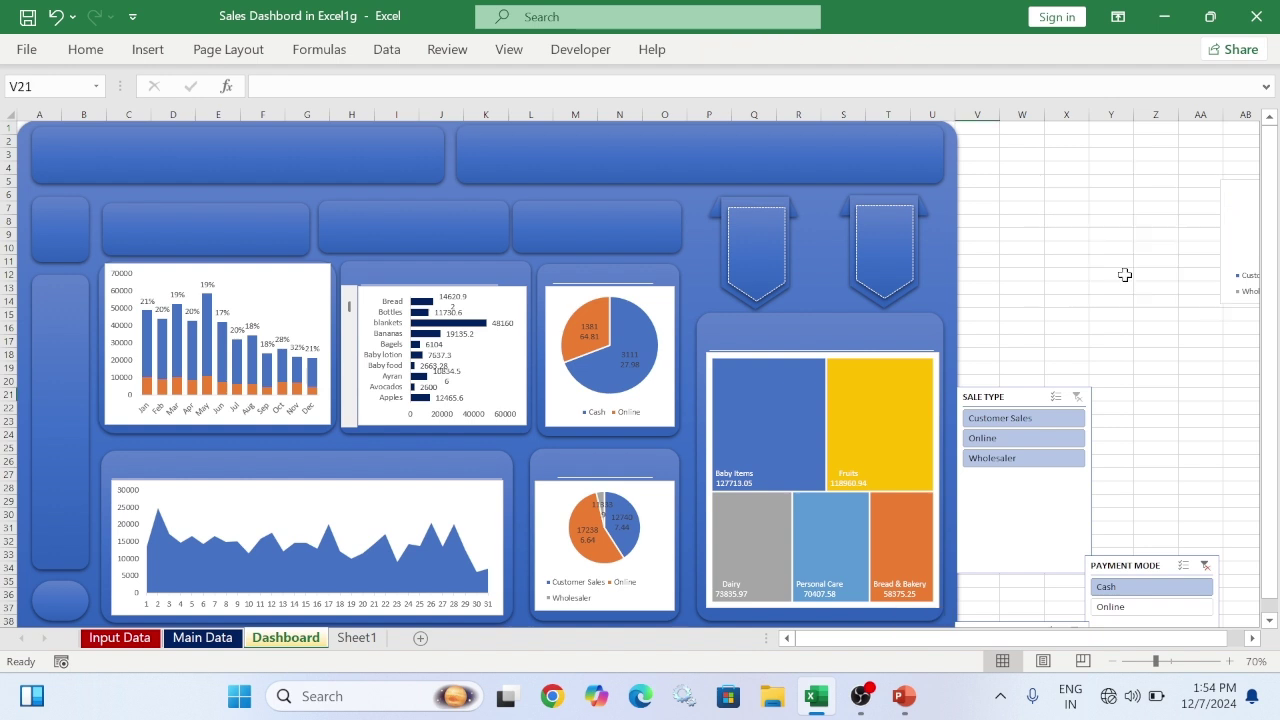
left_click(1229, 257)
key("Delete")
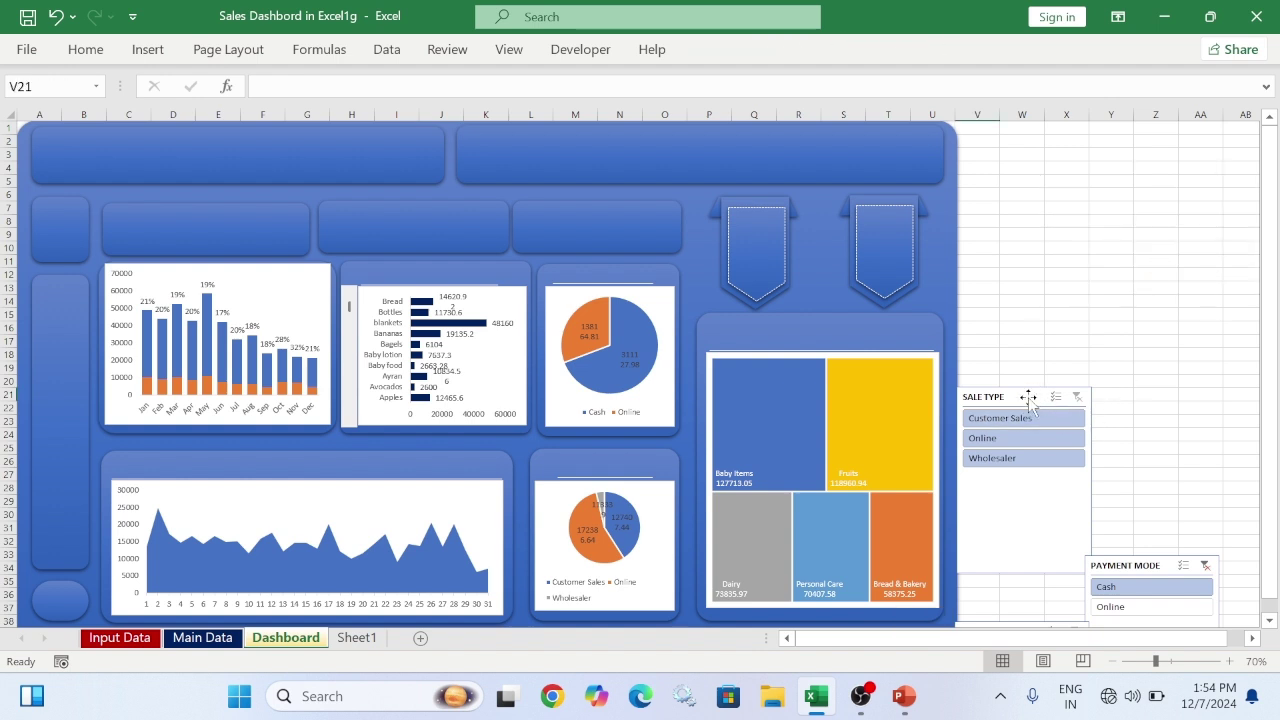
Move the SALE TYPE slicer onto the second header panel and resize it to about 3.21 by 0.66 inches
left_click_drag(1029, 397, 1103, 271)
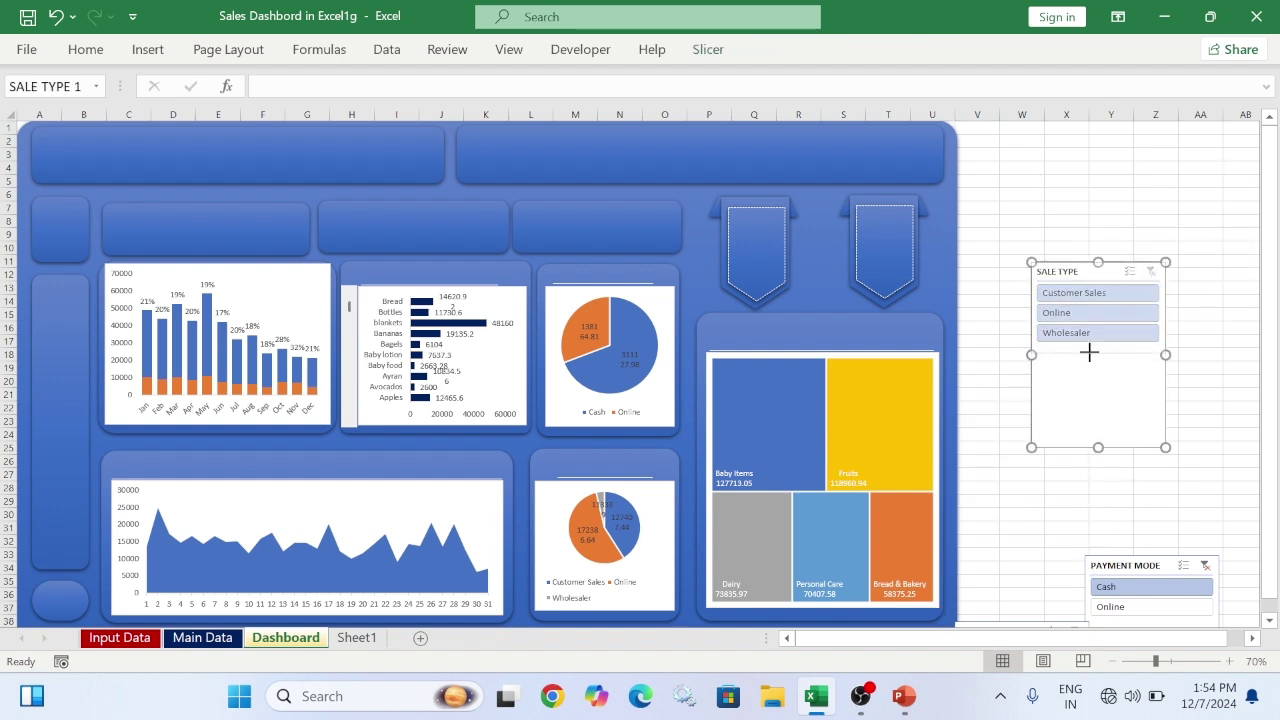
left_click_drag(1089, 355, 1089, 345)
left_click_drag(1166, 341, 683, 175)
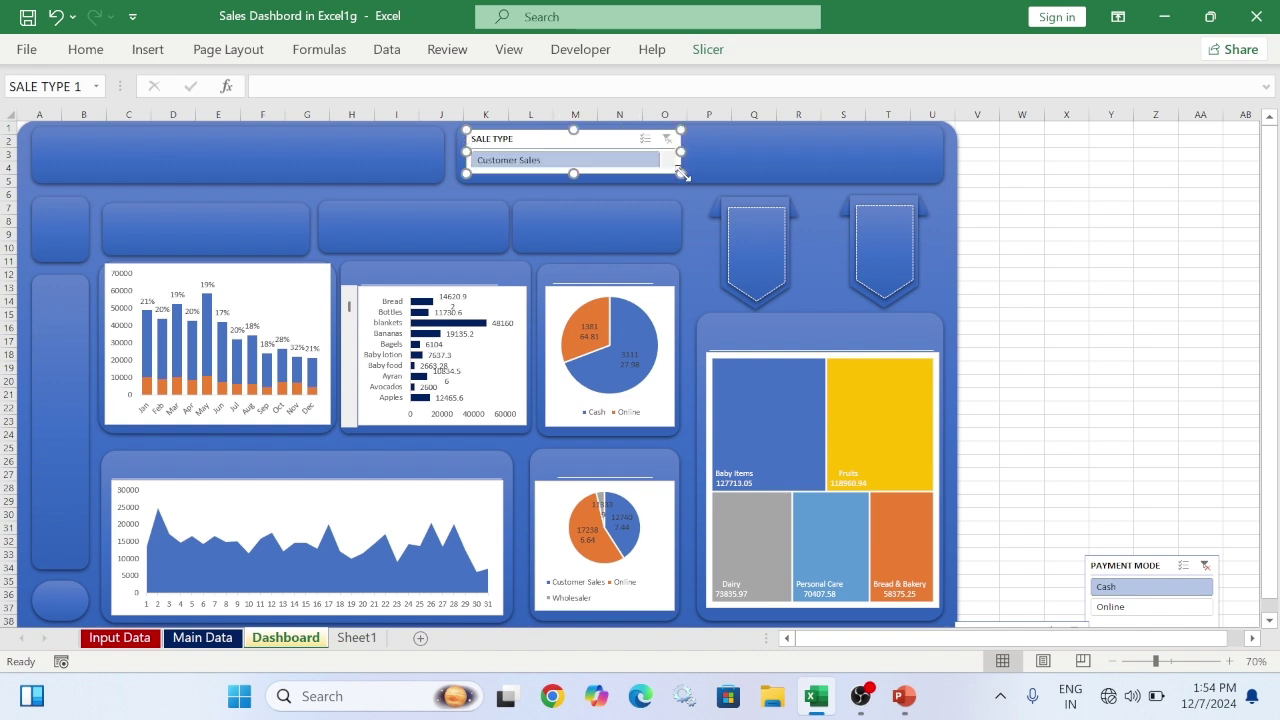
Arrange the SALE TYPE slicer's buttons in 3 columns
left_click(714, 57)
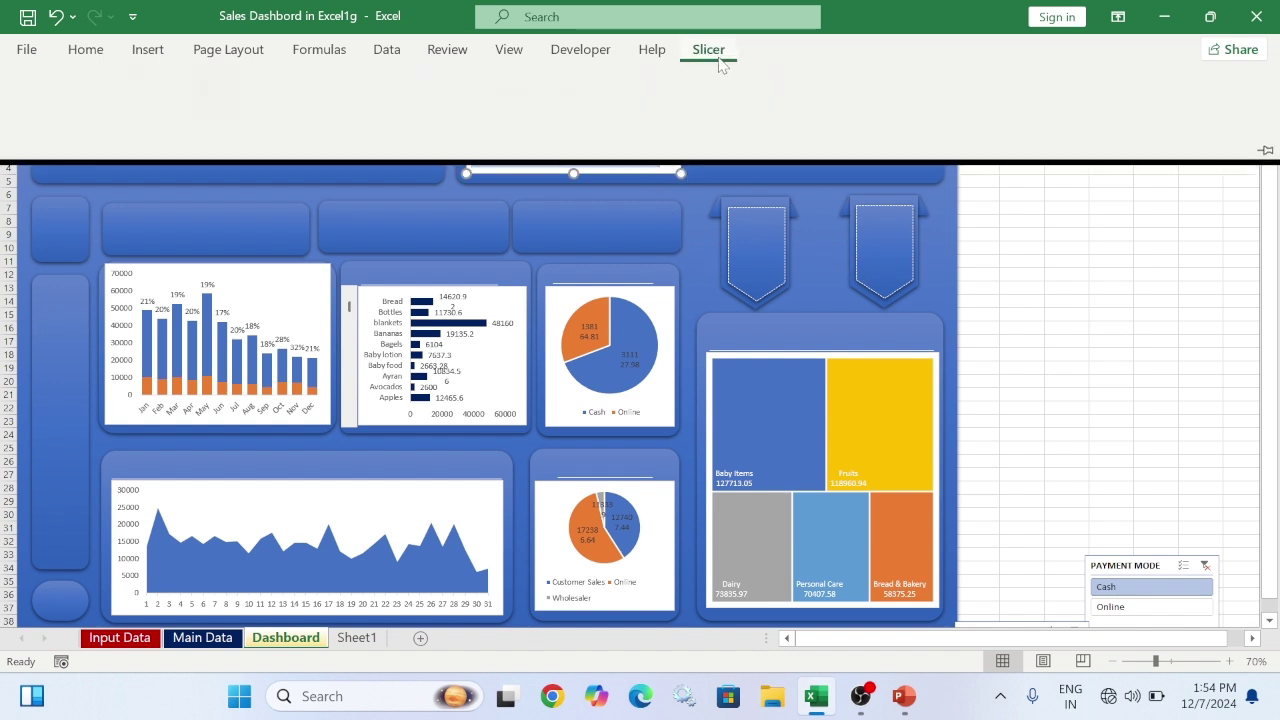
left_click(1074, 74)
left_click(1074, 74)
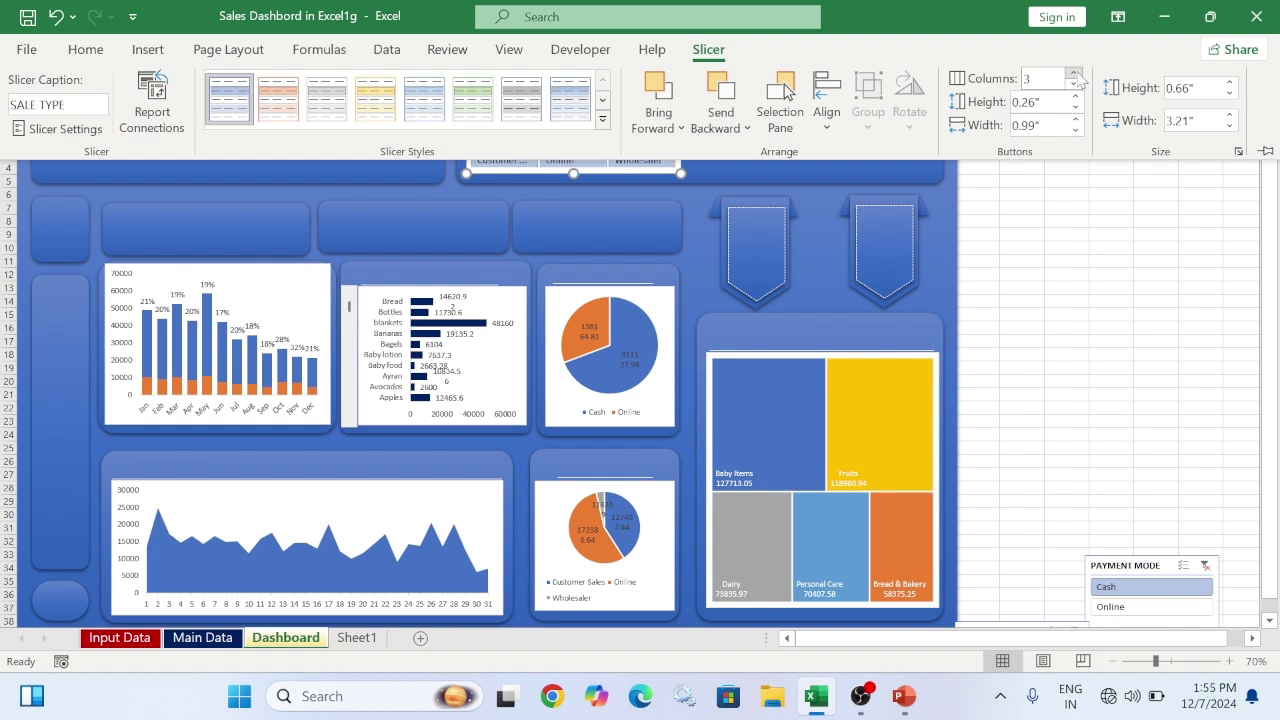
left_click(704, 196)
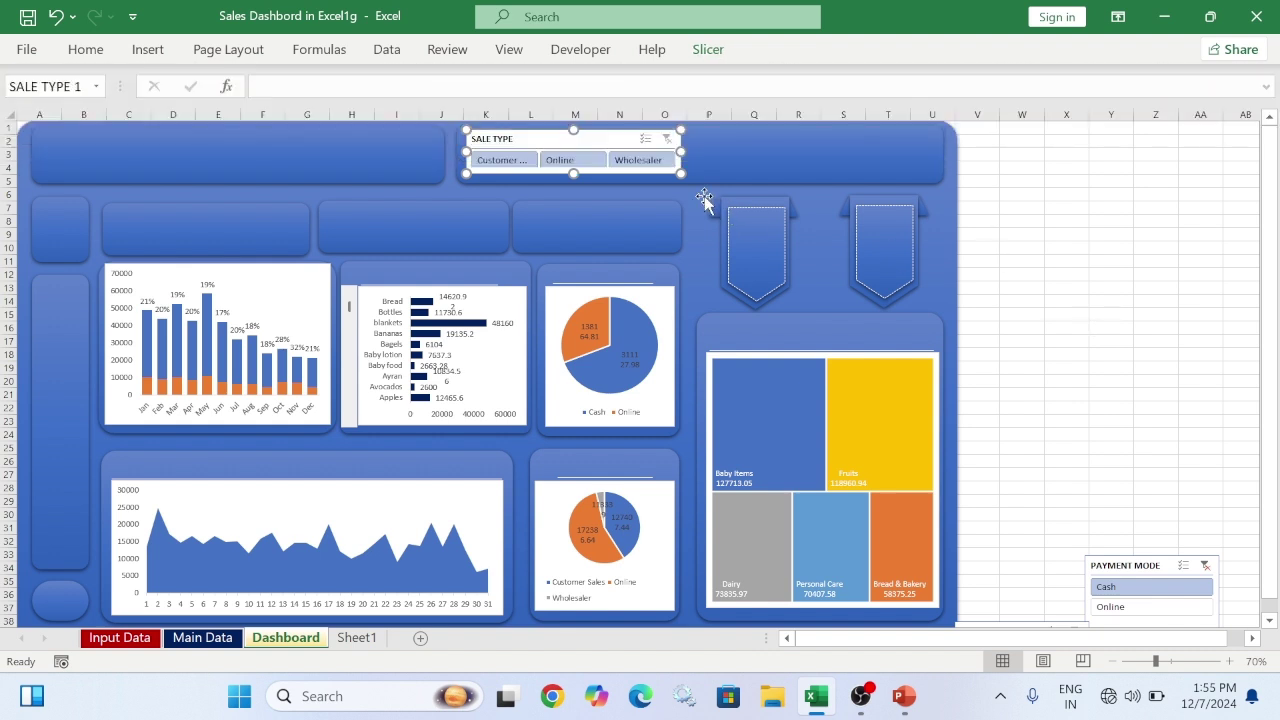
left_click(1069, 262)
Move the PAYMENT MODE slicer next to the SALE TYPE slicer on the header panel and resize it to fit the remaining space
left_click_drag(1147, 565, 753, 140)
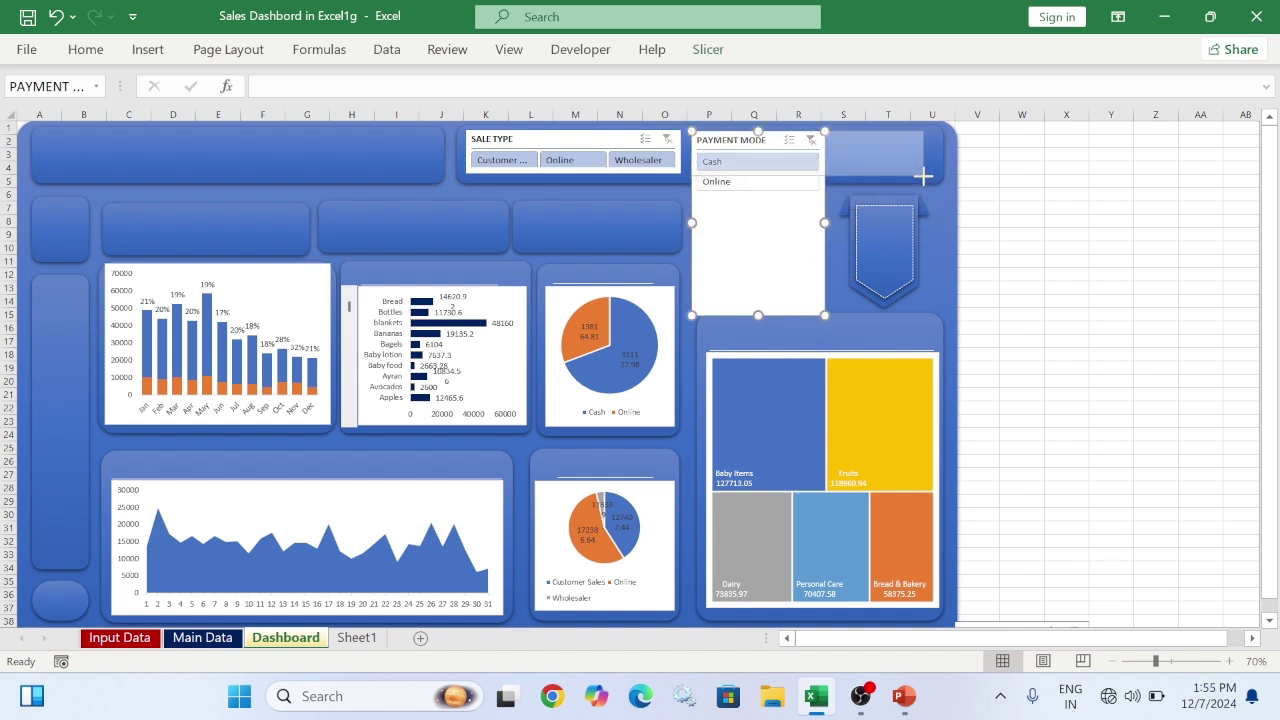
left_click_drag(923, 177, 922, 176)
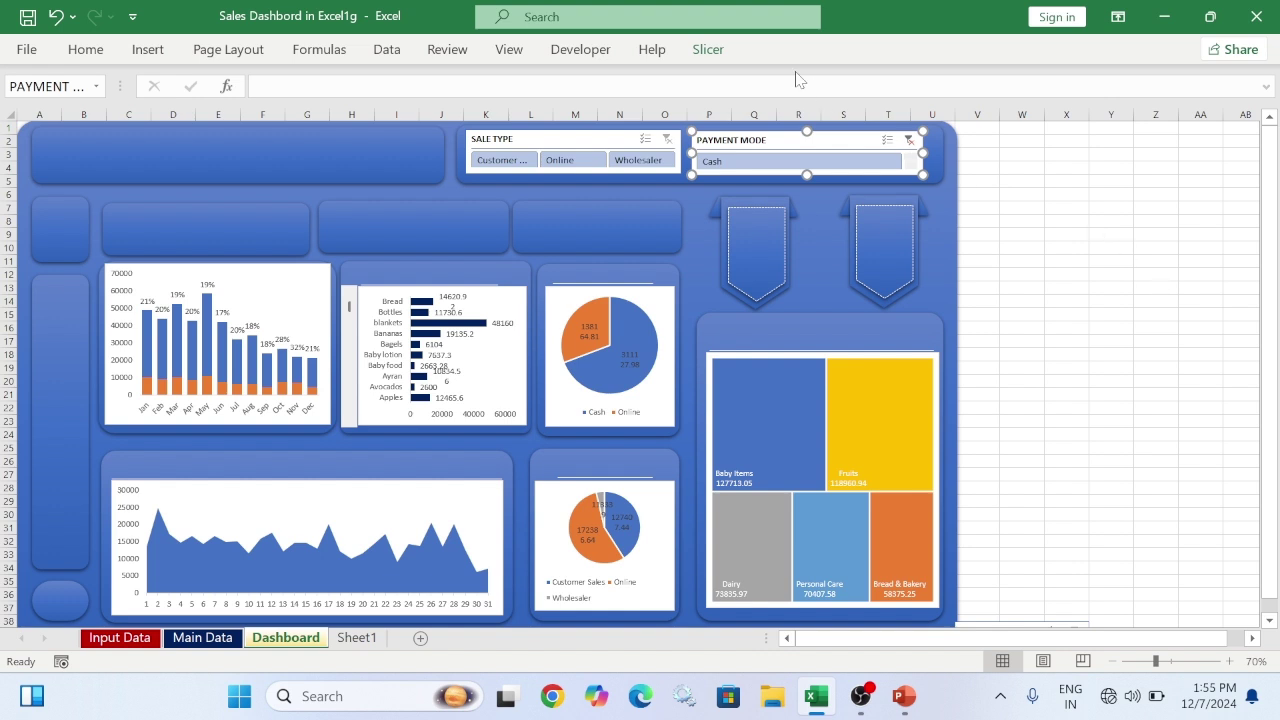
Arrange the PAYMENT MODE slicer's buttons in 2 columns
left_click(708, 49)
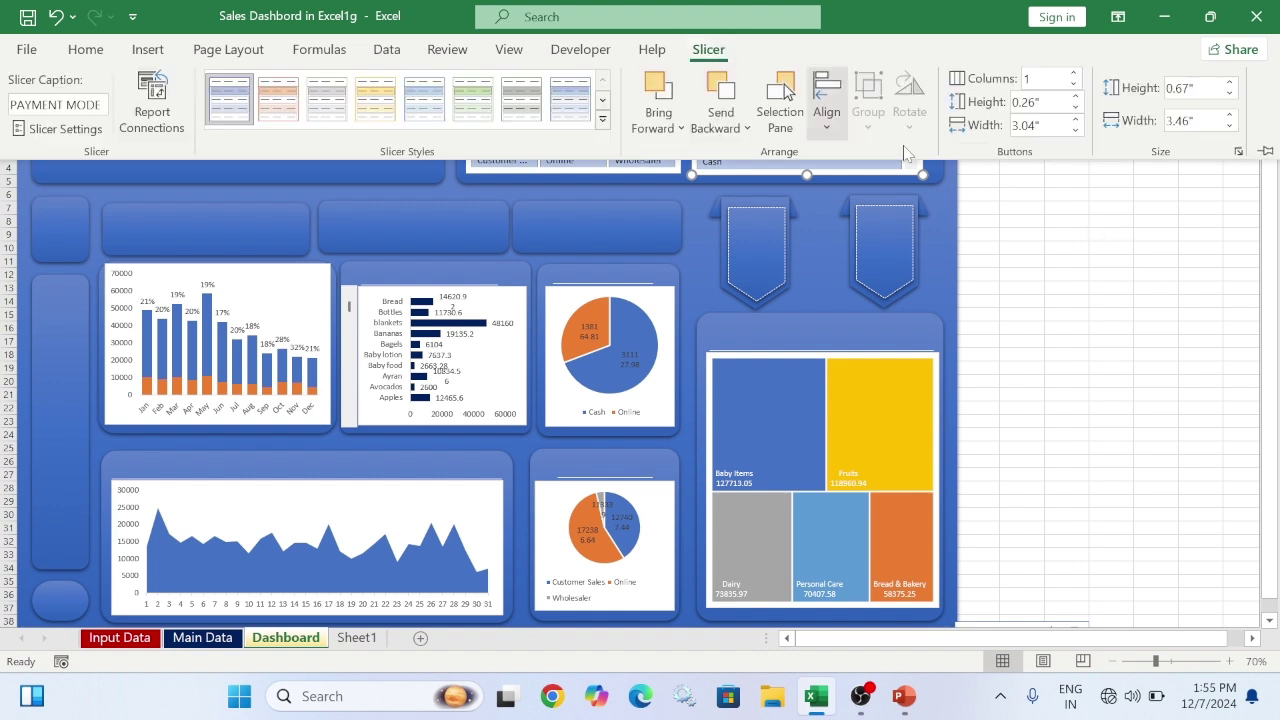
left_click(1075, 76)
left_click(1120, 255)
left_click(1066, 234)
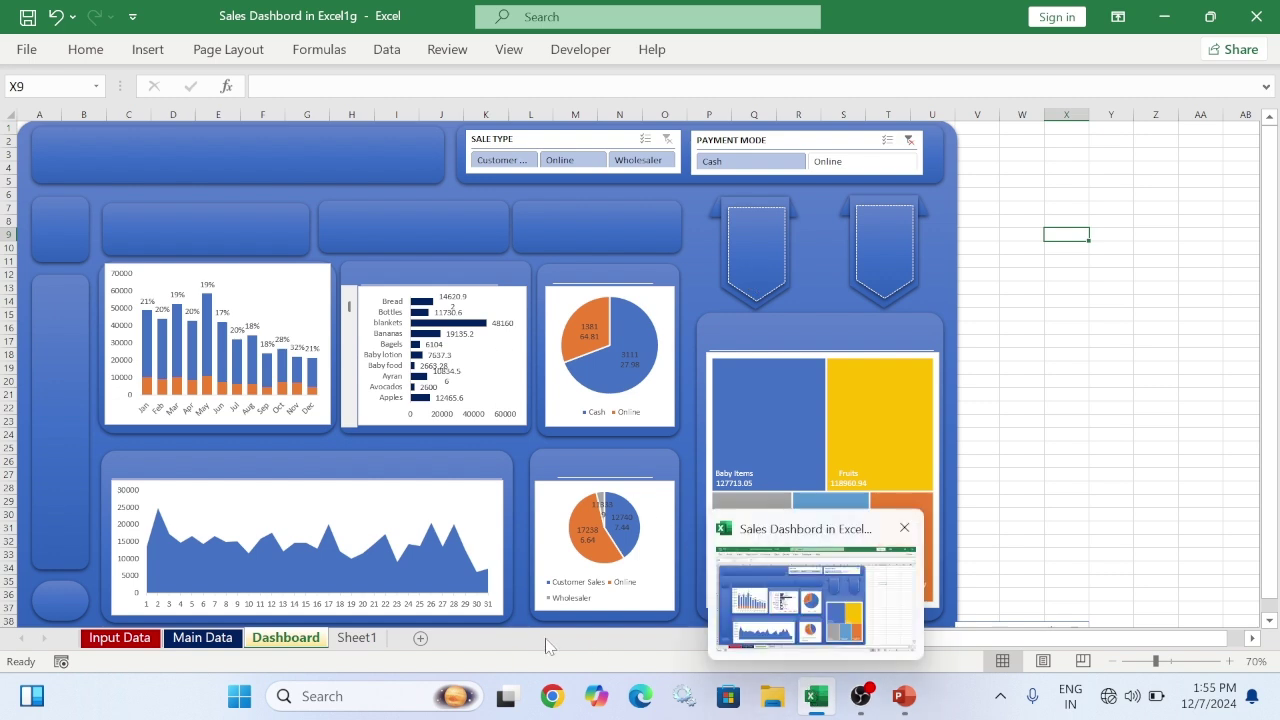
Copy the Month slicer from Sheet1 onto the Dashboard's tall narrow side panel and resize it so all twelve months fit
left_click(360, 637)
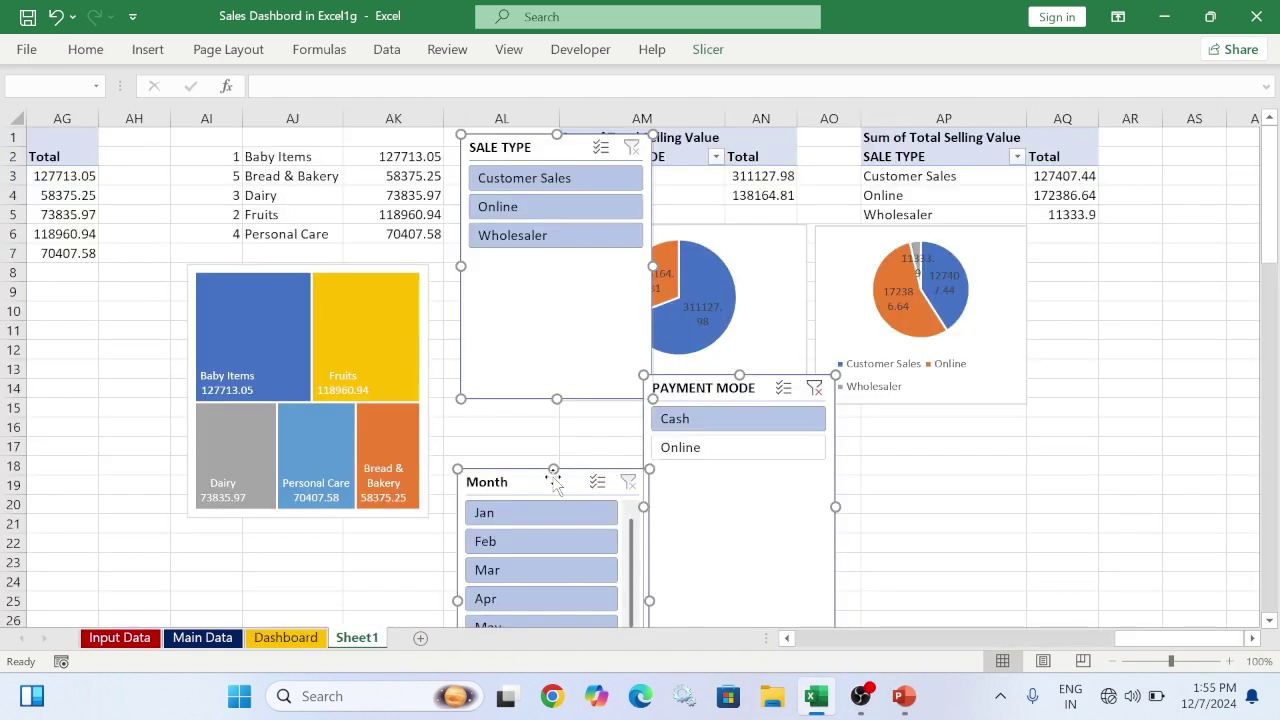
left_click(1070, 469)
right_click(560, 486)
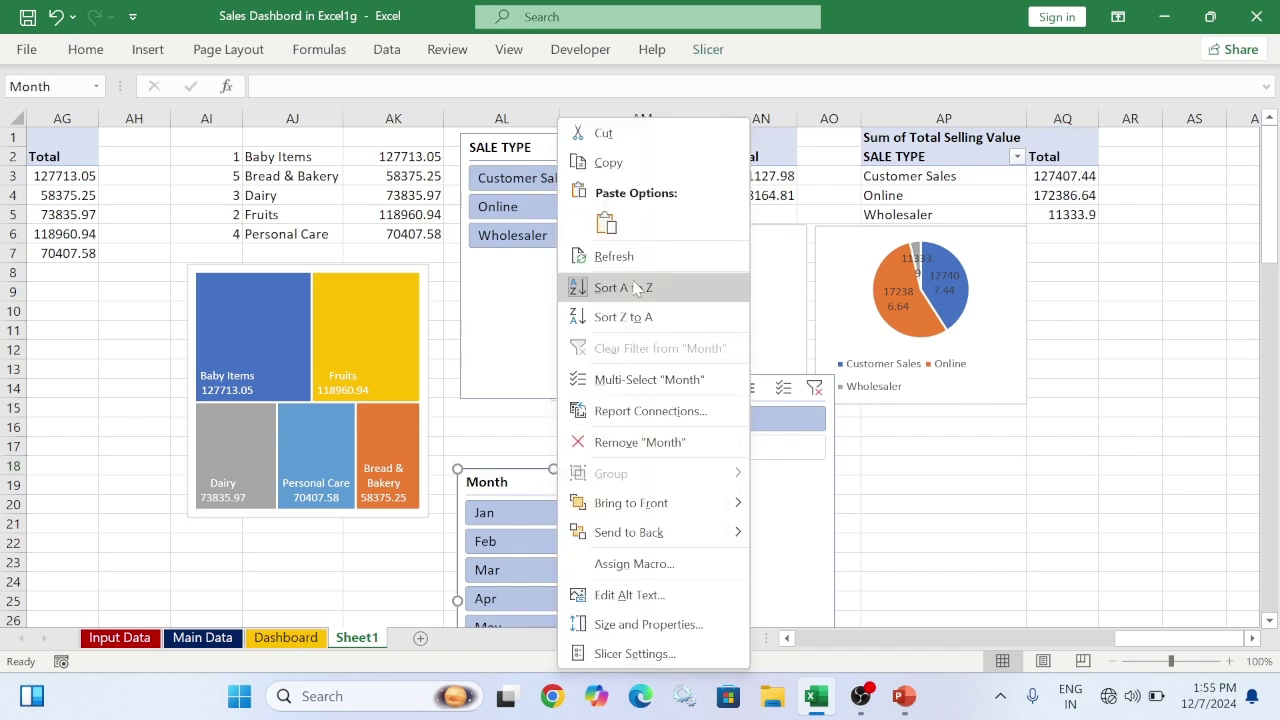
left_click(600, 160)
left_click(285, 637)
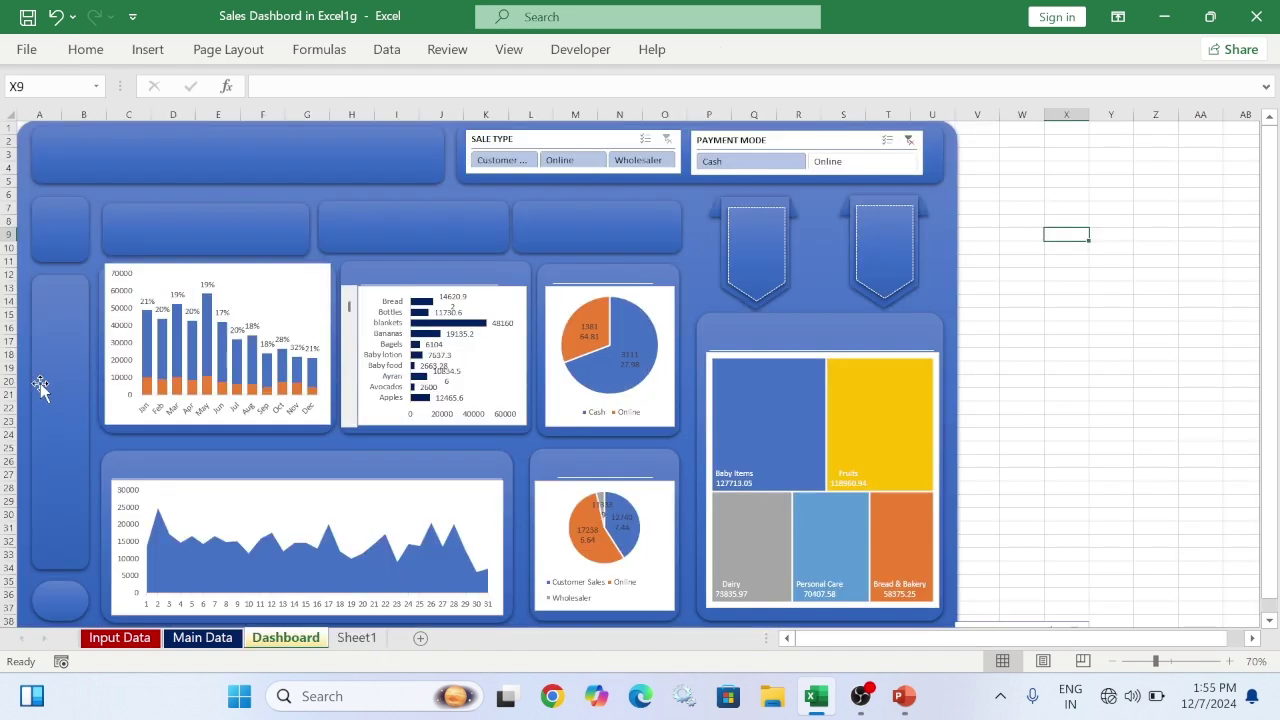
left_click(60, 402)
key("ctrl+v")
left_click_drag(166, 462, 86, 562)
left_click(1177, 437)
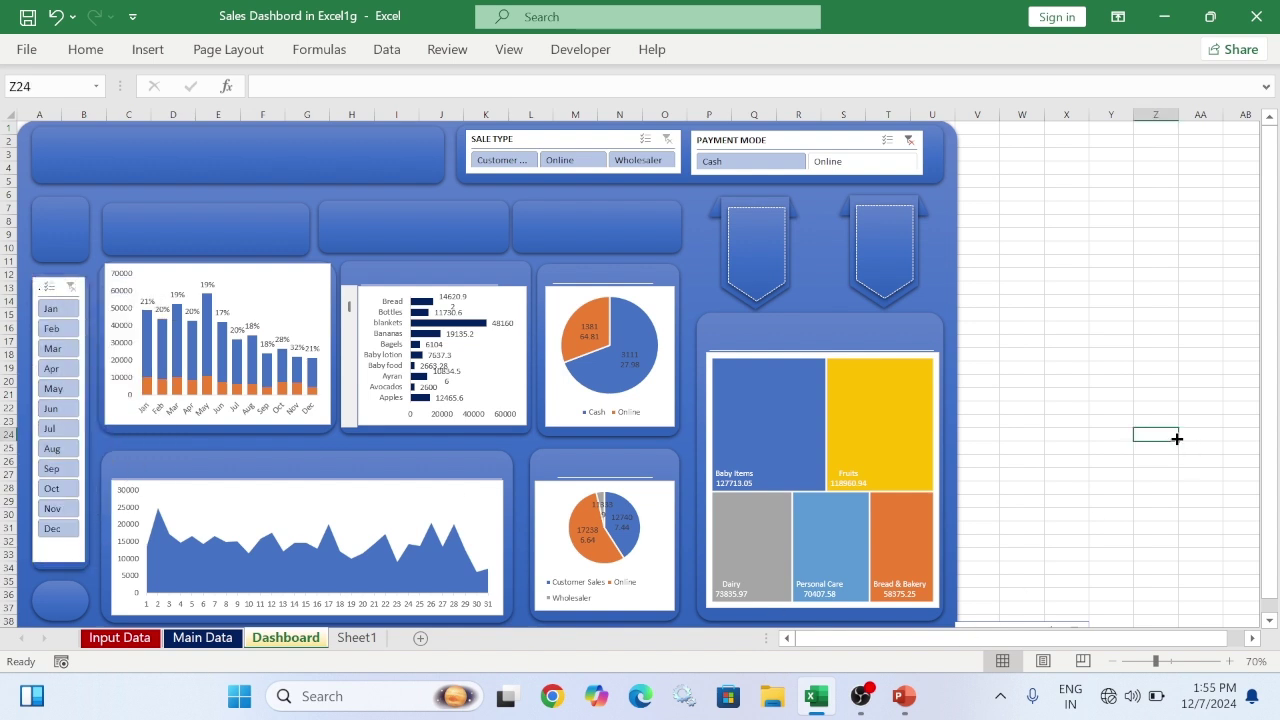
Delete all the shapes that make up the two ribbon banners above the treemap panel
mouse_move(735, 498)
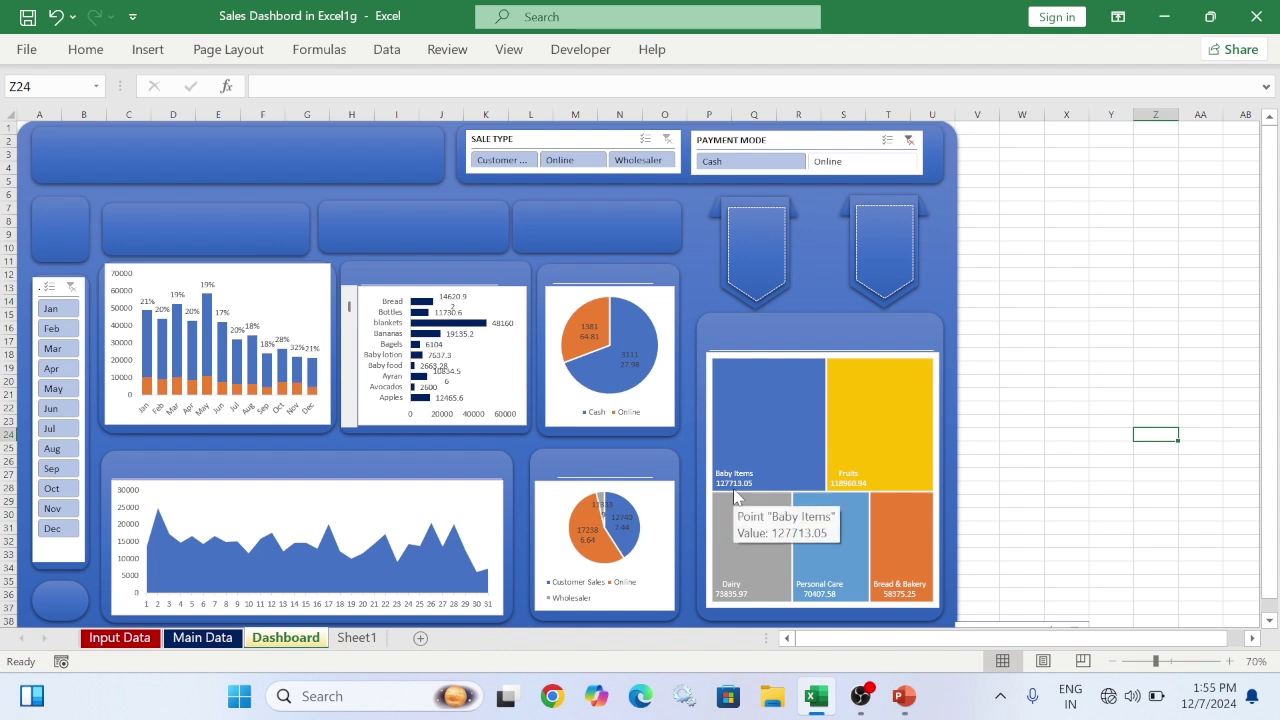
left_click(889, 208)
key("Delete")
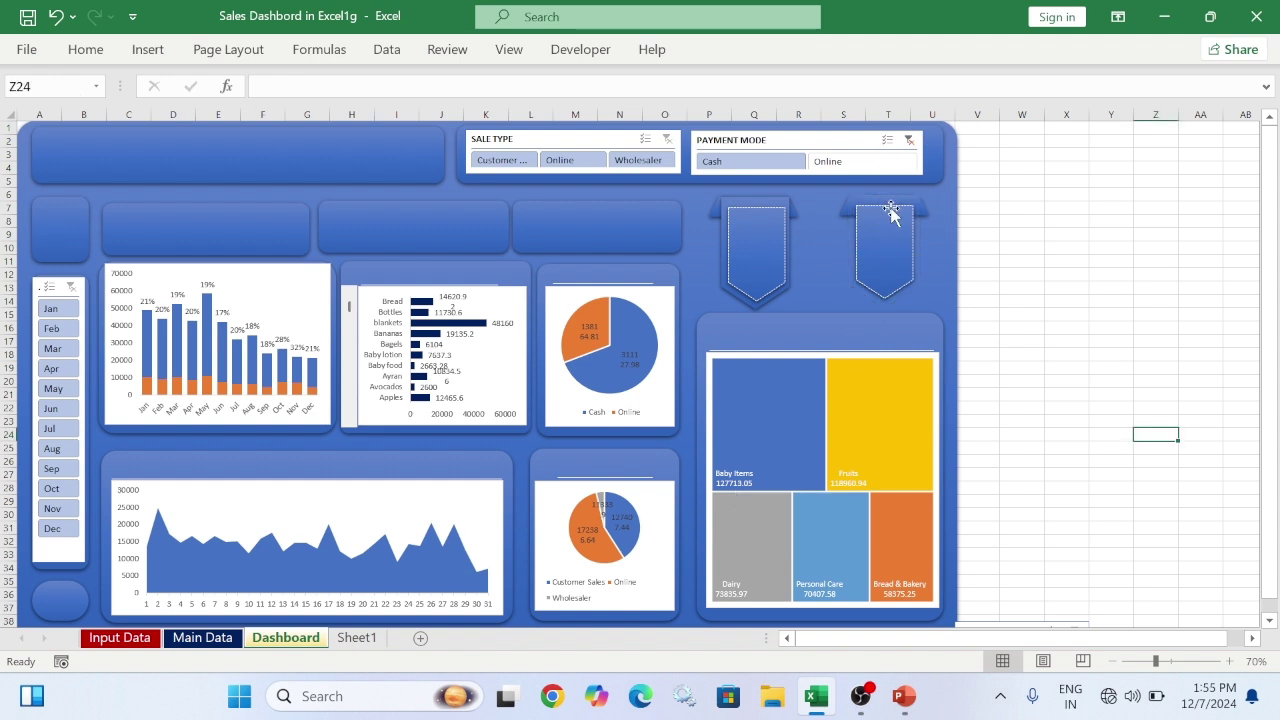
left_click(779, 197)
left_click(773, 202)
key("Delete")
left_click(773, 203)
key("Delete")
left_click(773, 210)
key("Delete")
left_click(1164, 287)
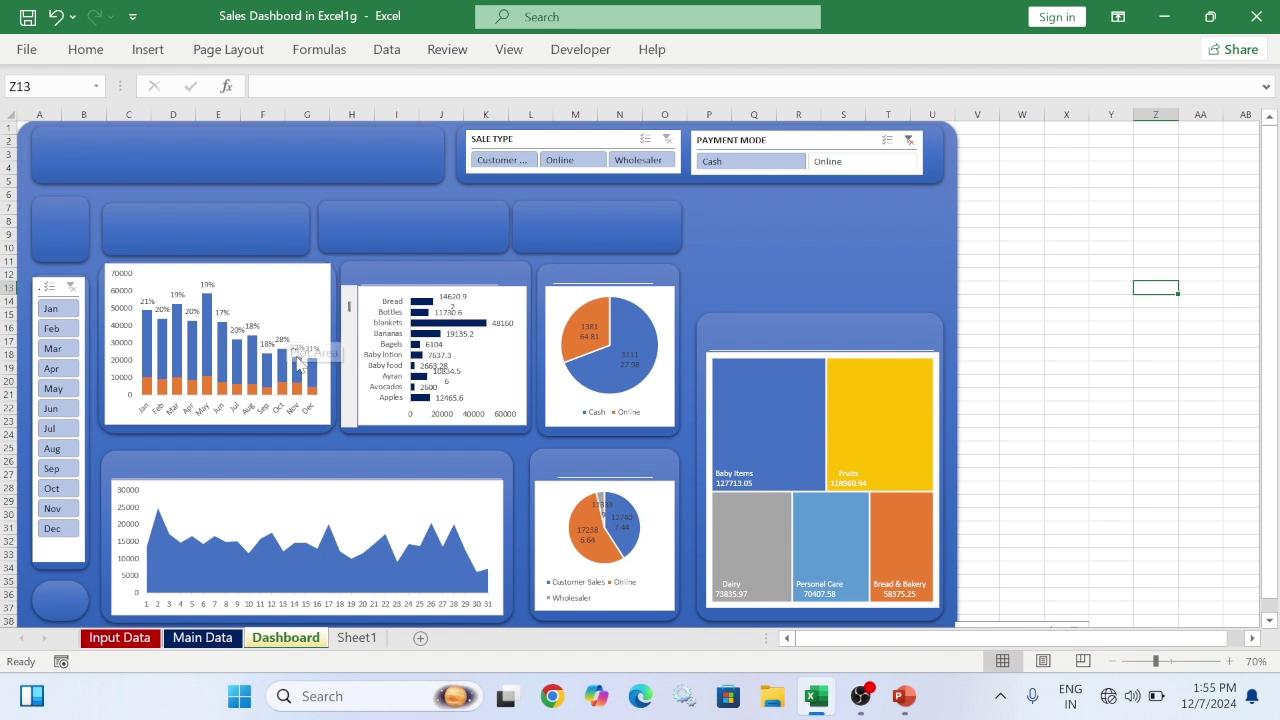
Lower the top edge of the monthly column chart to leave its panel's title strip free
left_click(258, 281)
left_click_drag(222, 270, 215, 282)
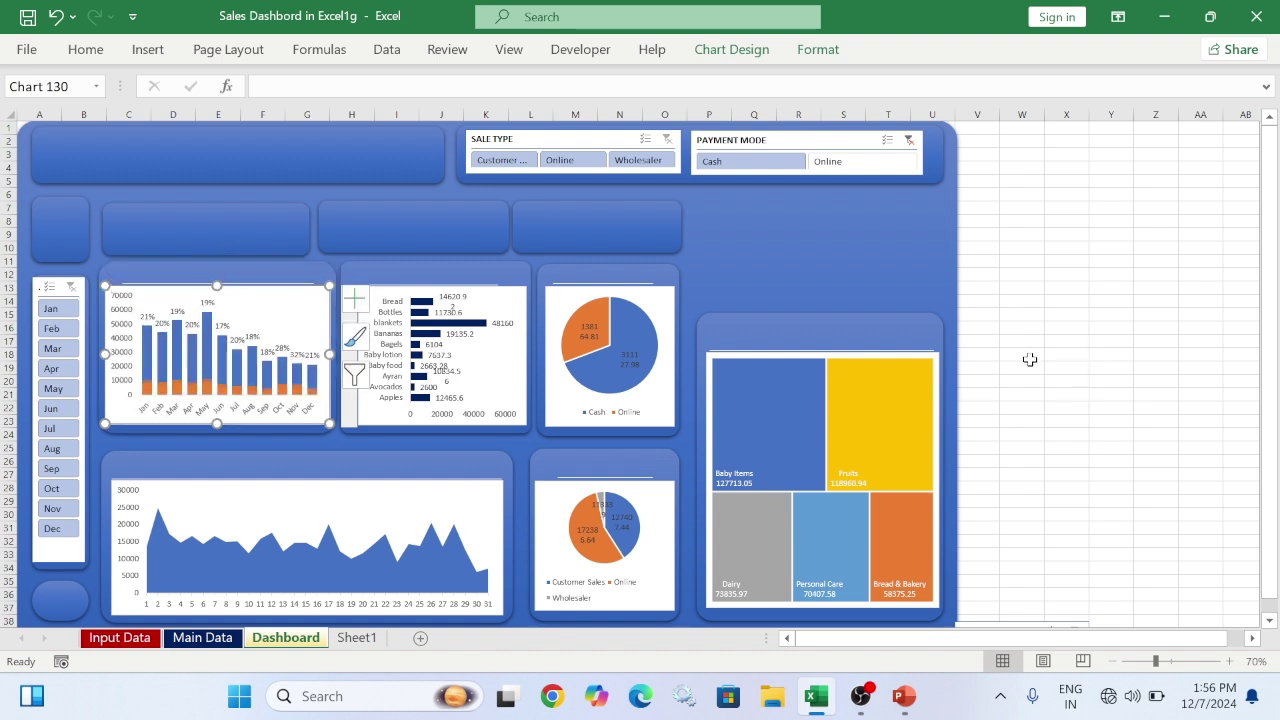
Add the title text Sales Dashboard to the large empty header panel
left_click(148, 49)
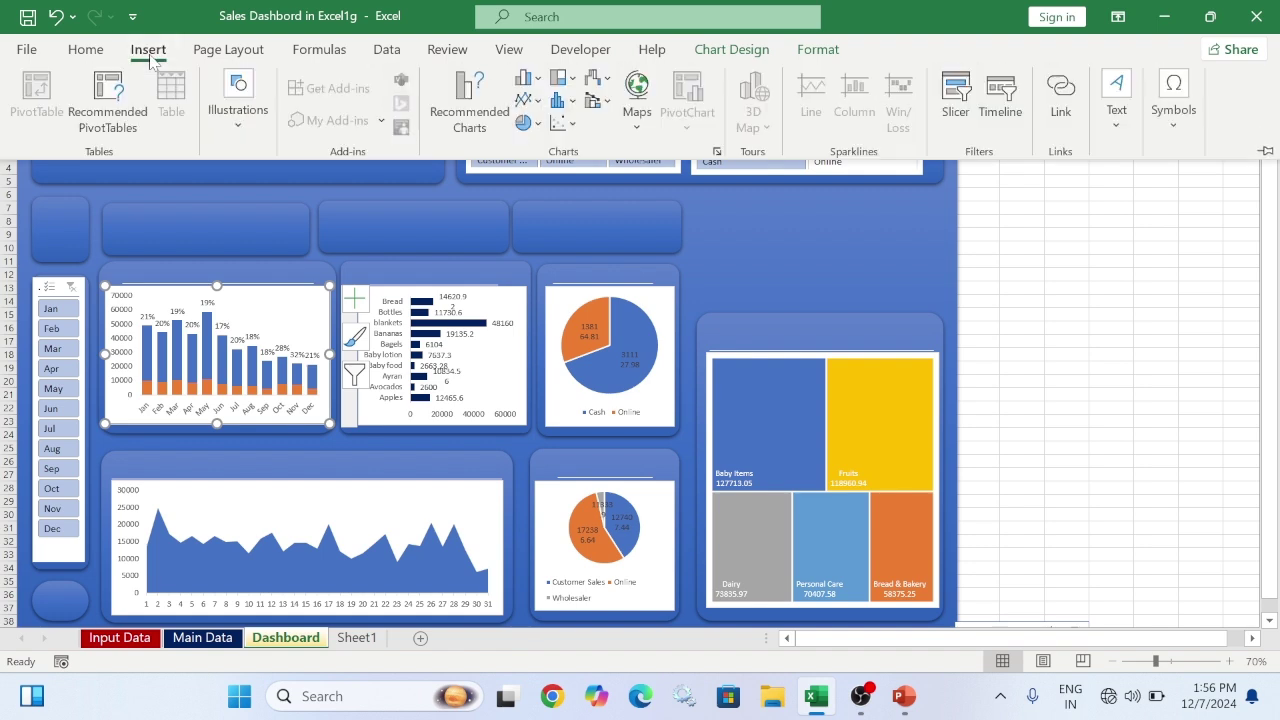
left_click(250, 132)
left_click(273, 195)
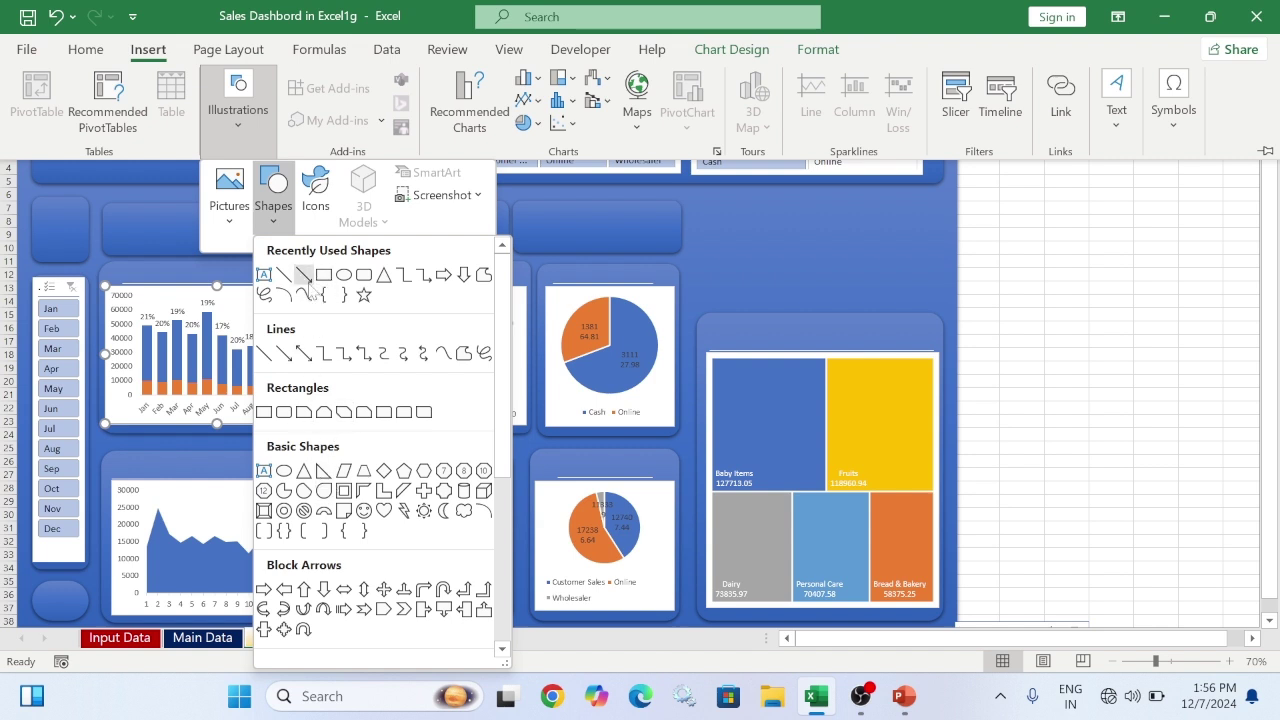
left_click(263, 274)
left_click(102, 137)
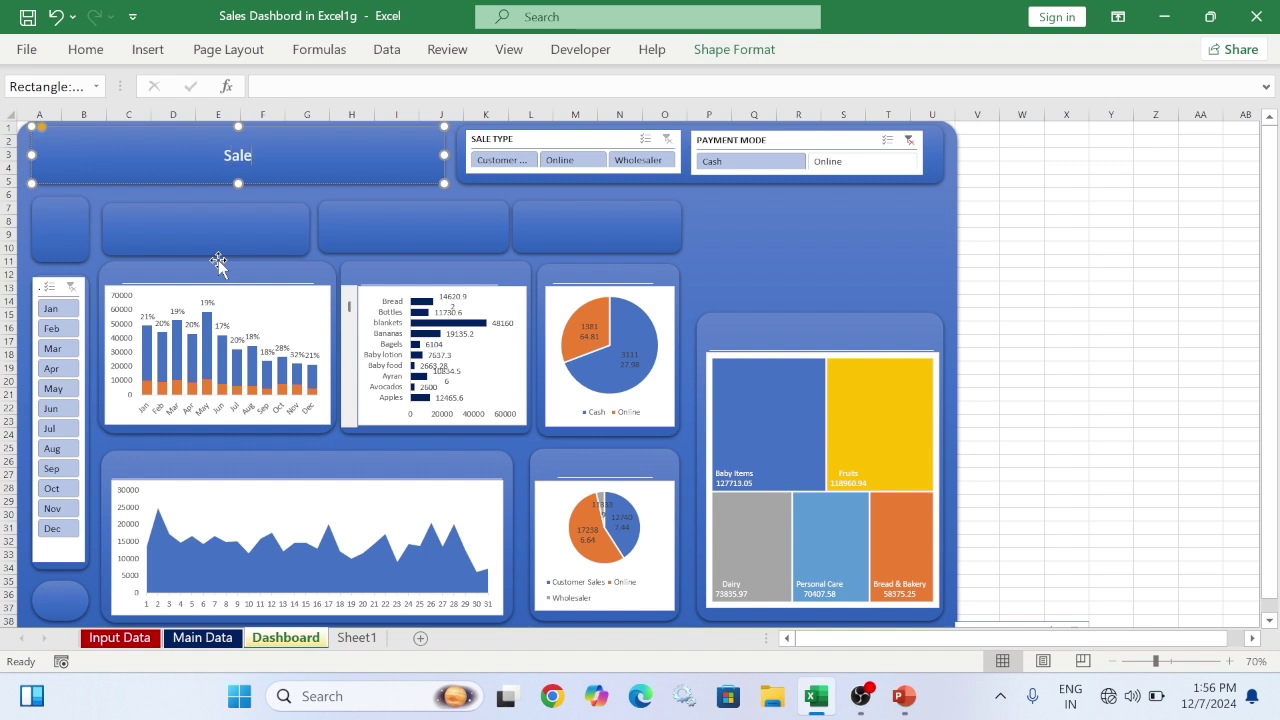
type("Sales Dashboard")
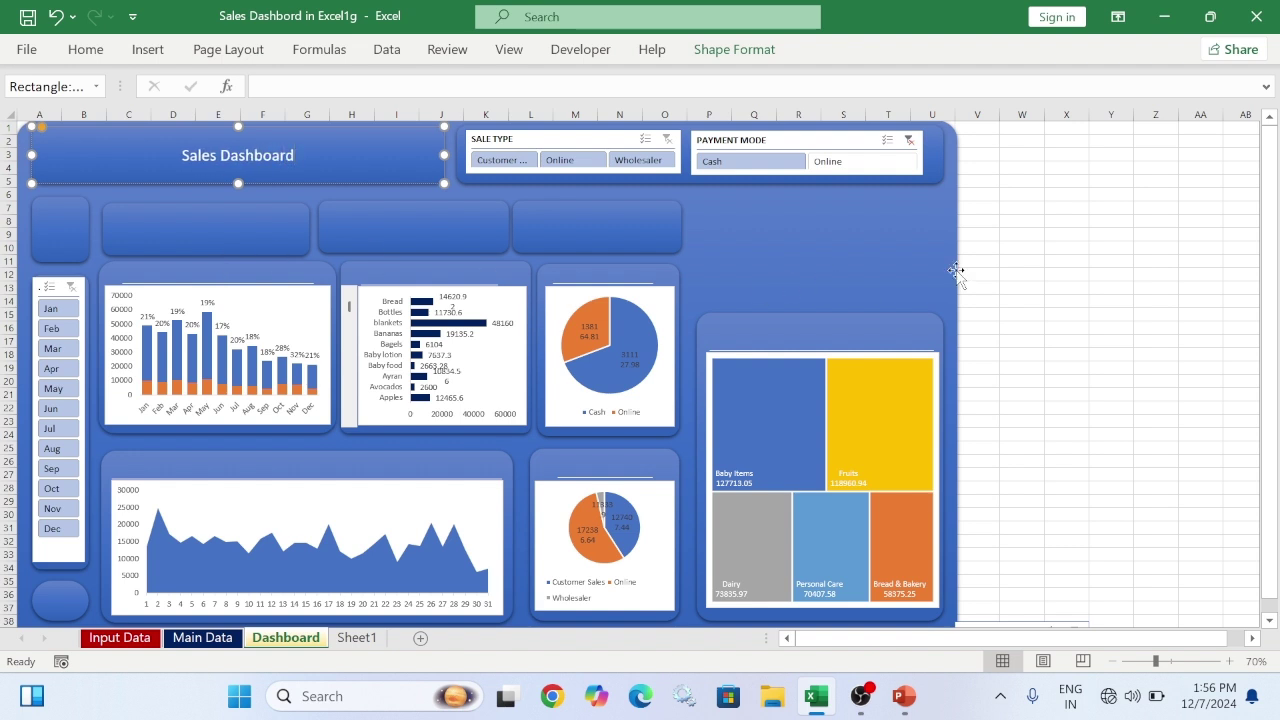
left_click(1083, 267)
Paste a copy of the title shape over the first KPI card, fit it to the card and change its text to TOTAL SALES
left_click(360, 160)
key("ctrl+c")
left_click(248, 235)
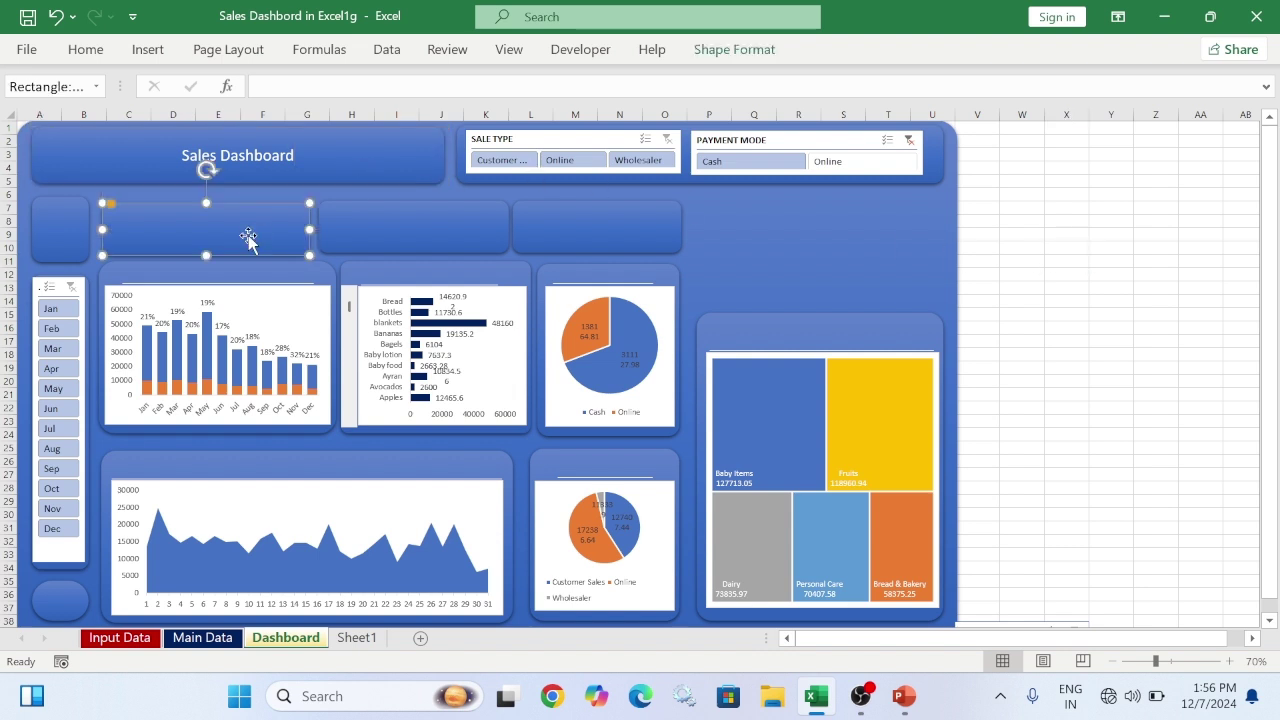
key("ctrl+v")
left_click_drag(514, 262, 130, 220)
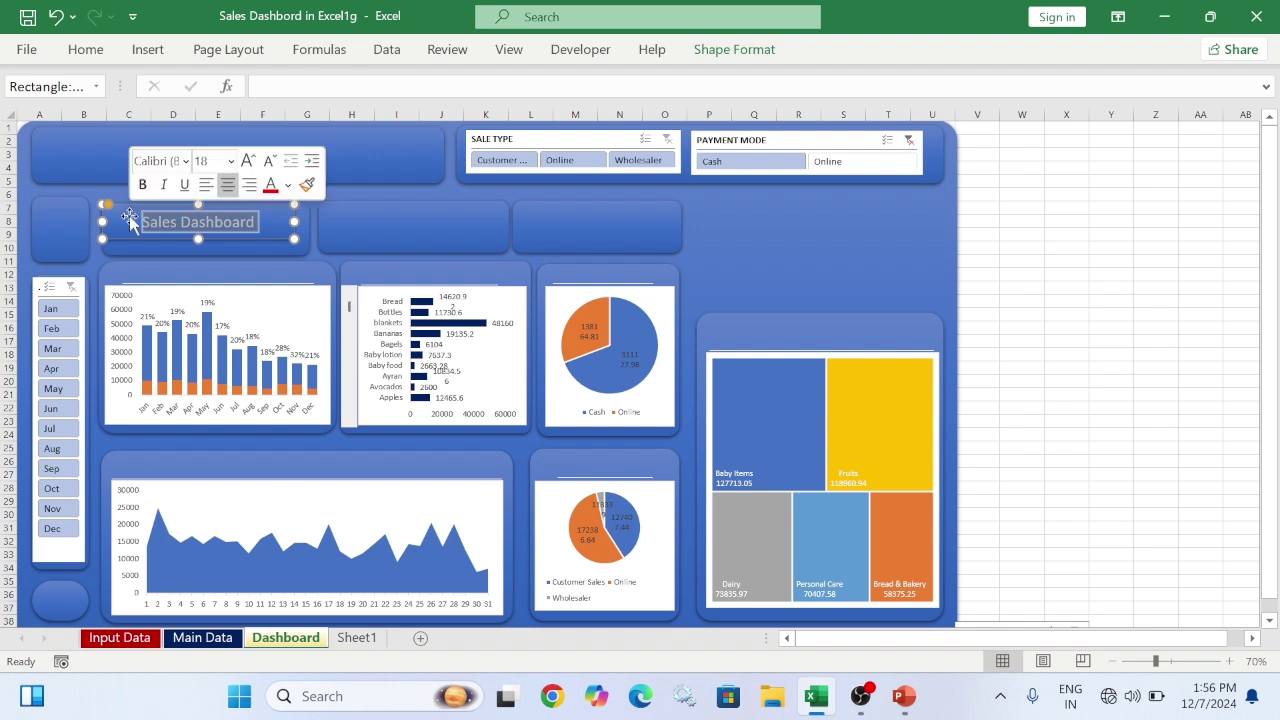
type("TOTAL")
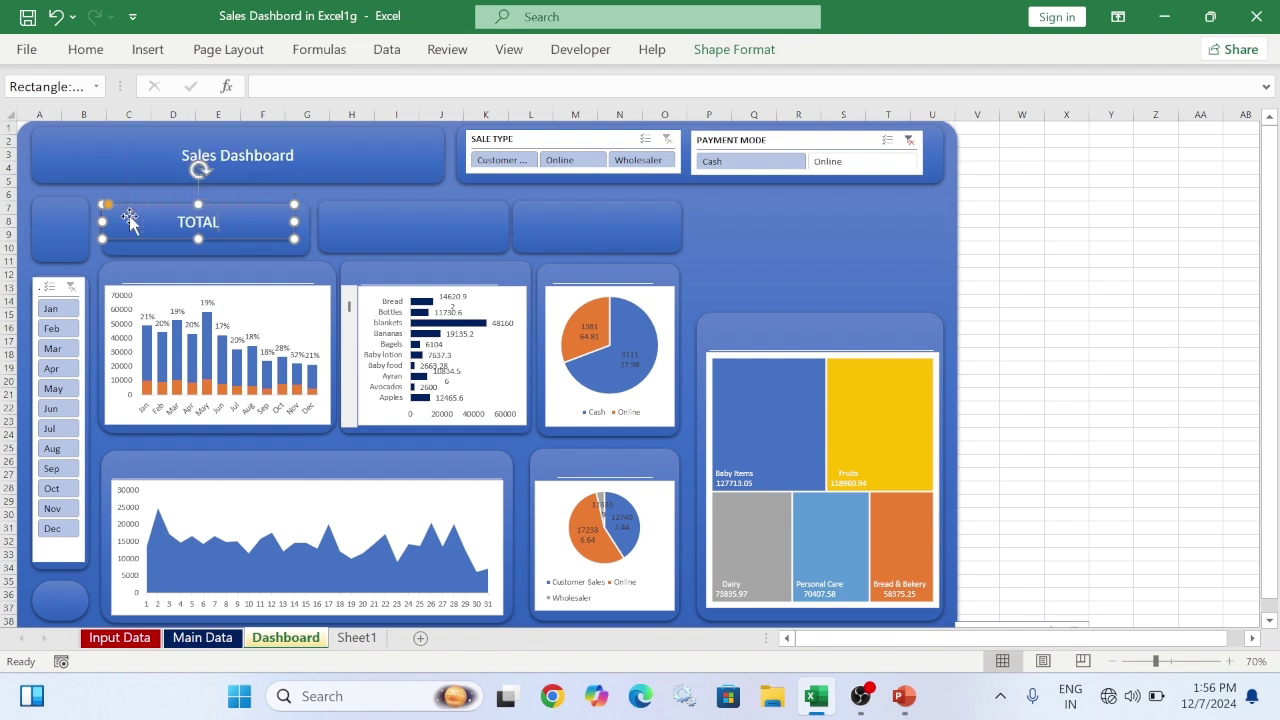
type(" SALES")
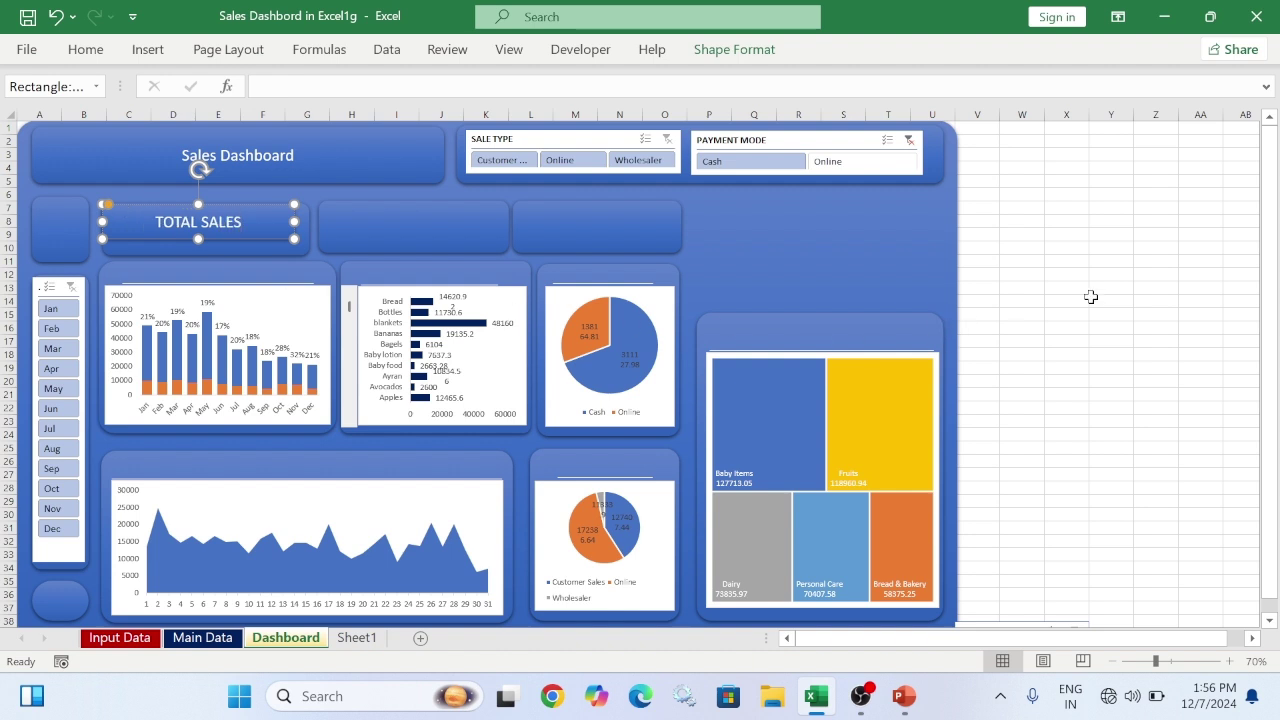
key("Escape")
key("Escape")
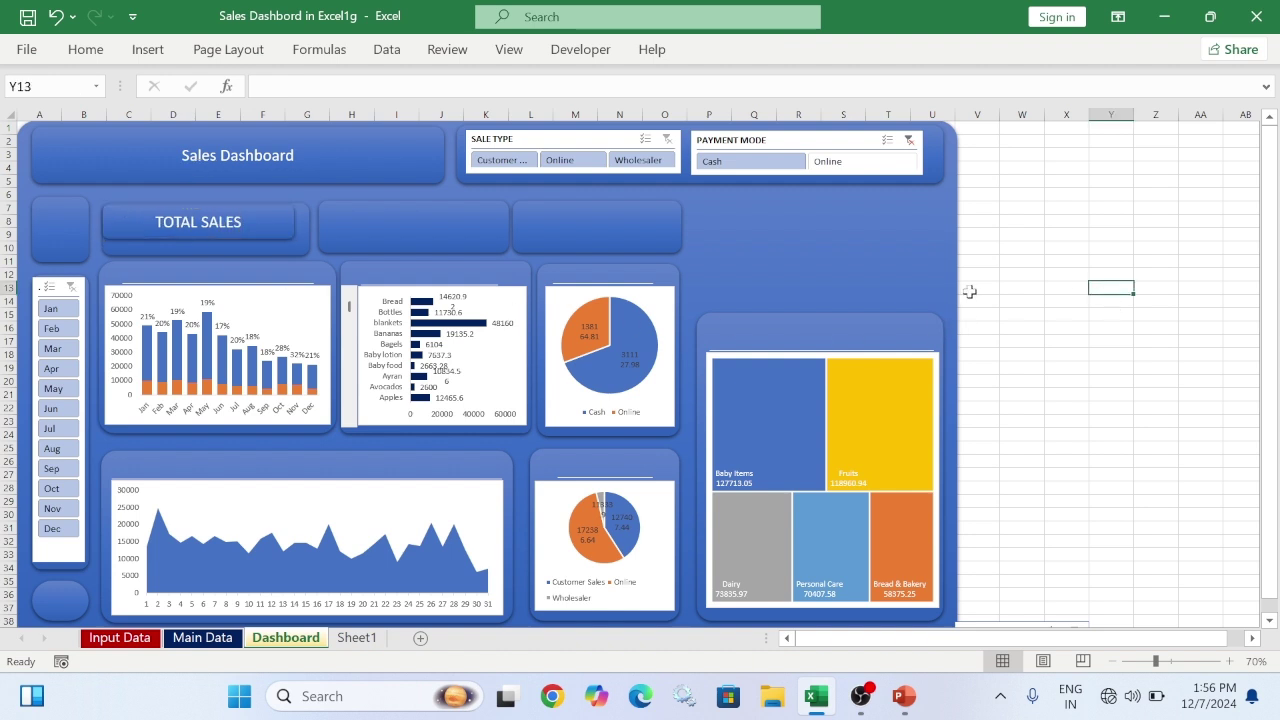
Move the TOTAL SALES shape off the dashboard onto the empty cells, remove its text and delete the shape
left_click(281, 231)
mouse_move(294, 239)
left_mouse_down()
mouse_move(289, 228)
mouse_move(297, 236)
left_mouse_up()
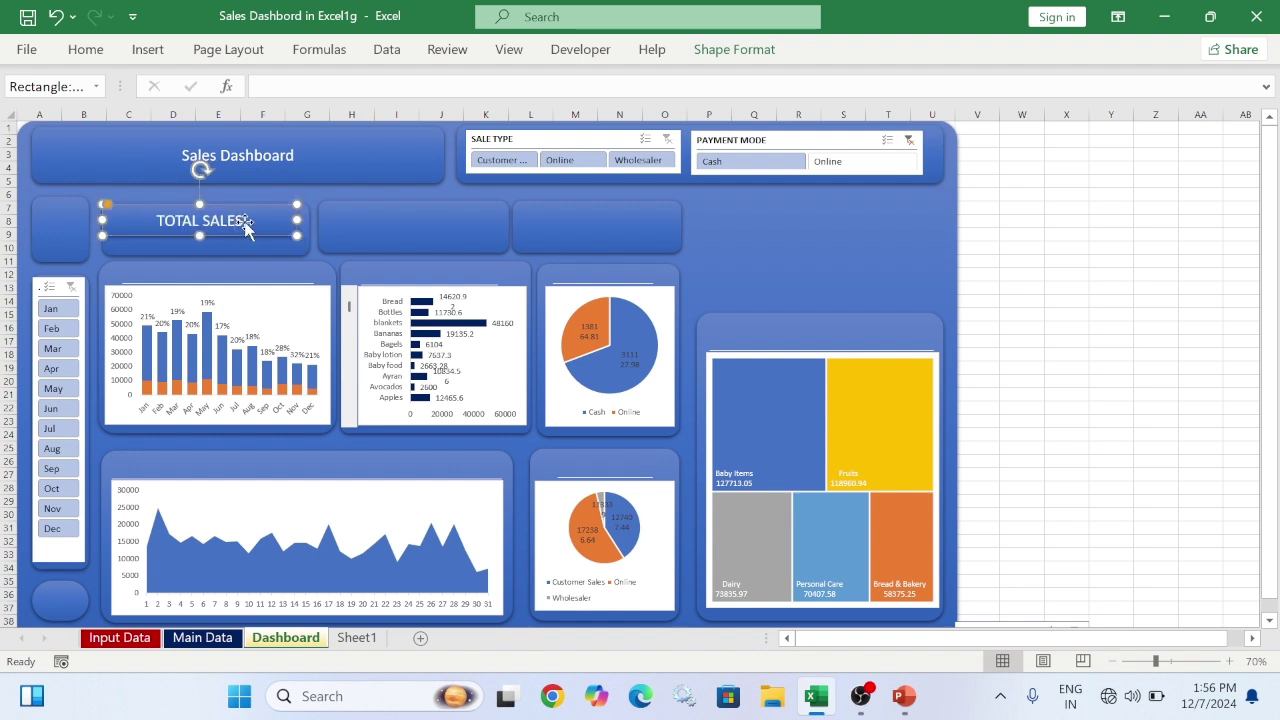
left_click_drag(160, 203, 1056, 208)
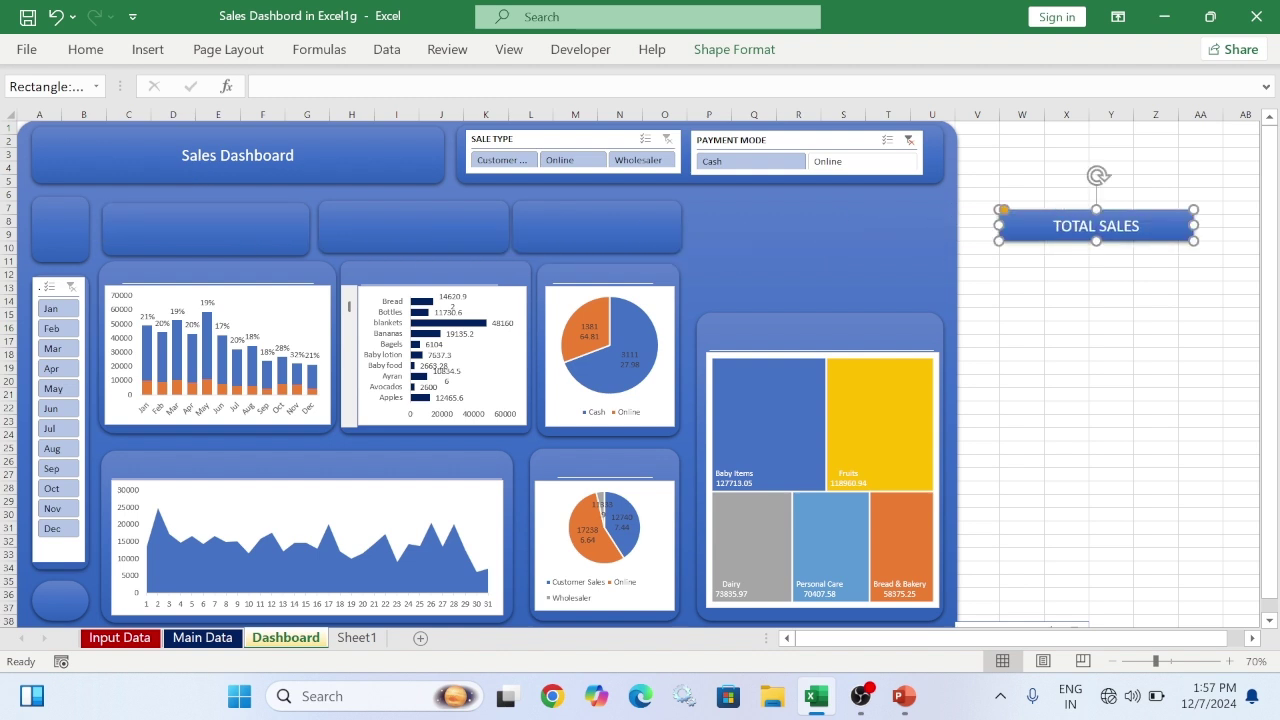
left_click(1192, 252)
left_click(1157, 234)
left_click_drag(1157, 234, 1155, 310)
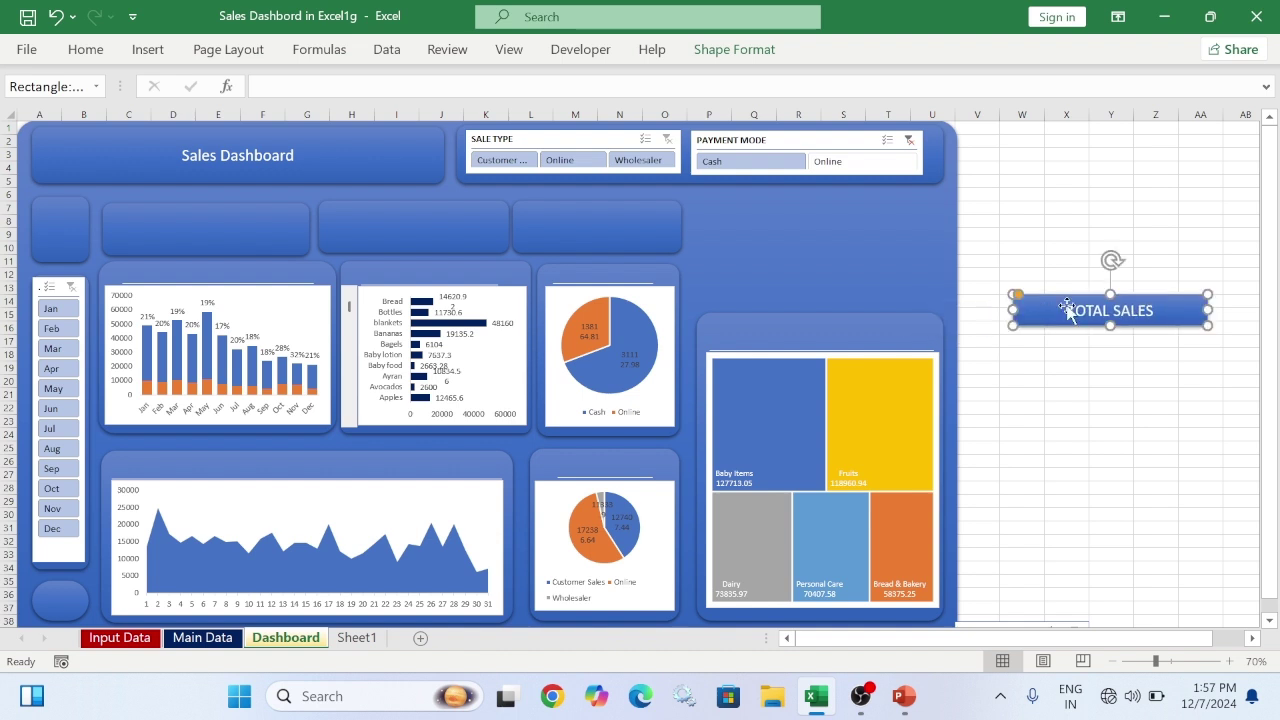
triple_click(1155, 310)
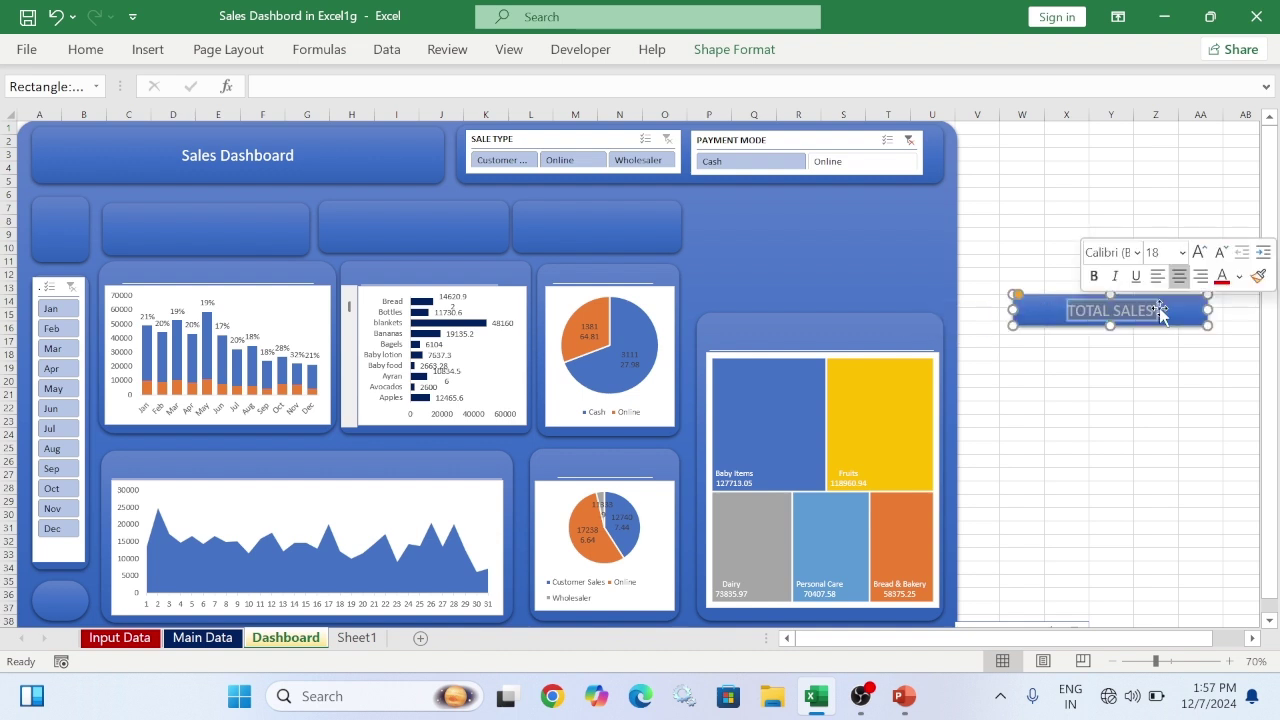
key("Delete")
key("Delete")
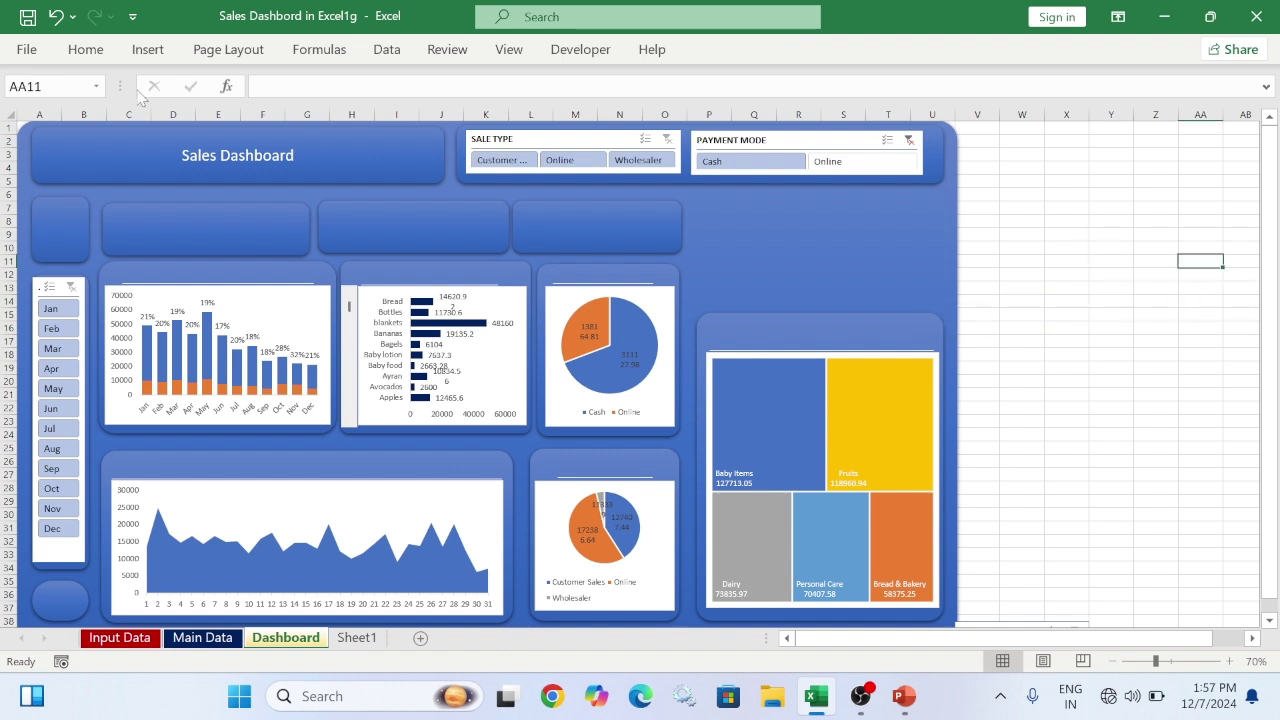
left_click(148, 49)
left_click(238, 100)
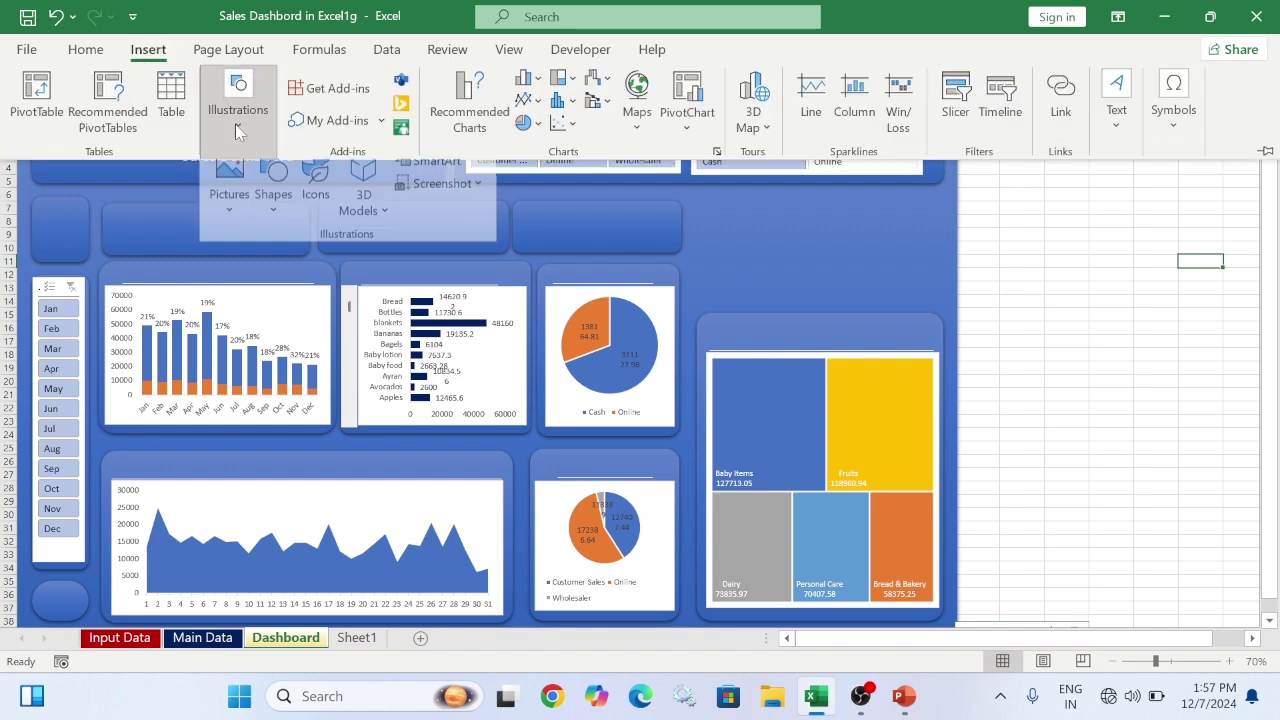
left_click(273, 190)
left_click(272, 280)
mouse_move(102, 203)
left_mouse_down()
mouse_move(309, 255)
mouse_move(280, 231)
left_mouse_up()
left_click(199, 228)
key("ctrl+z")
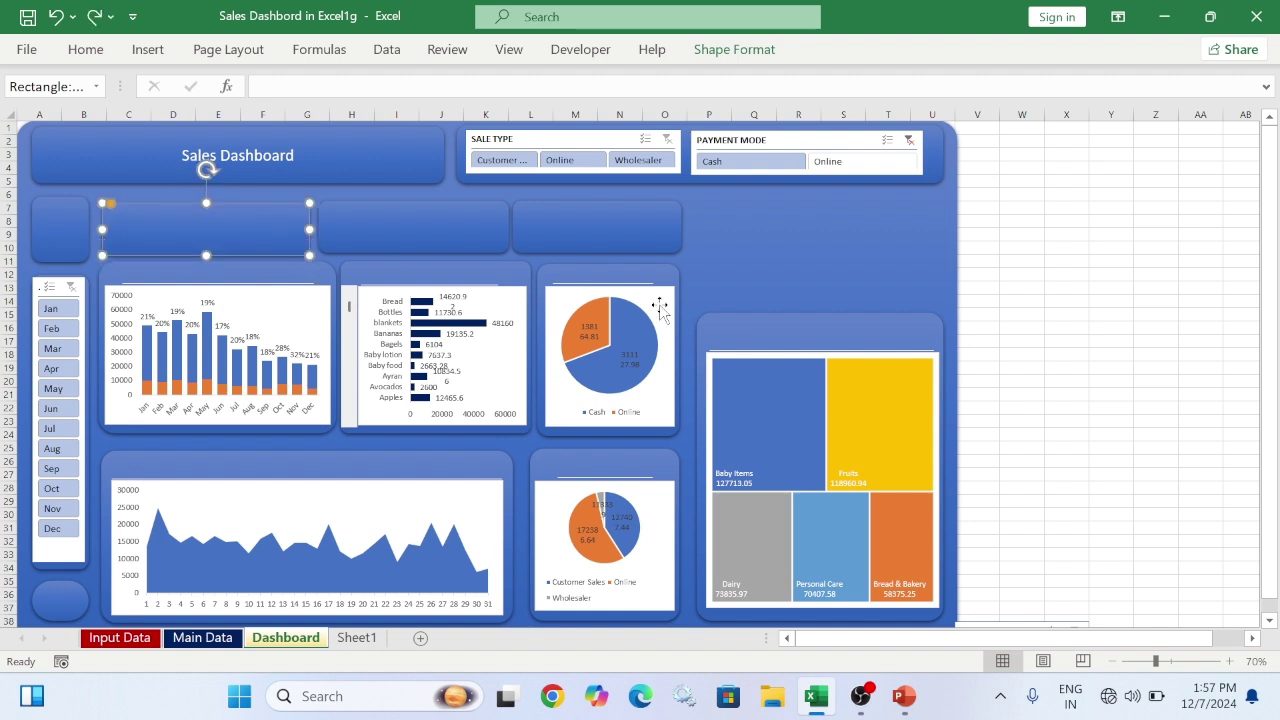
left_click(1108, 233)
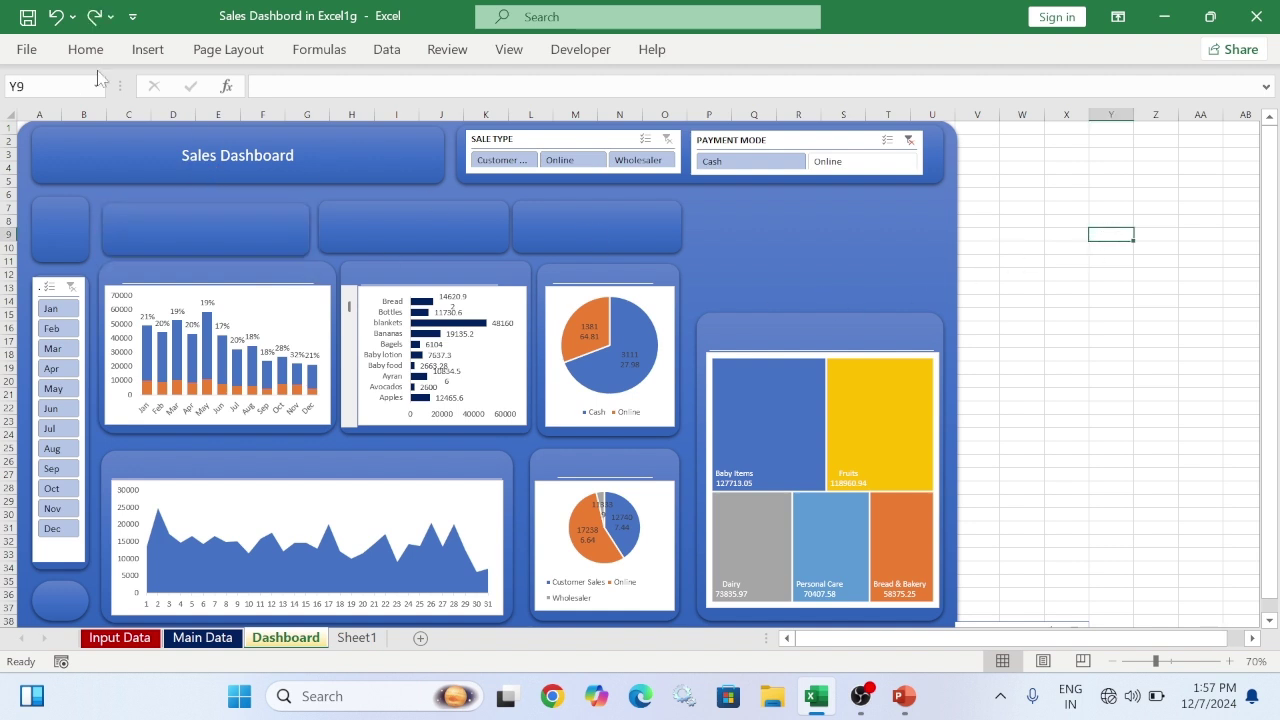
Insert a text box of about 1.55 by 0.27 inches on the first KPI card with the text TOTAL SALES
left_click(148, 49)
left_click(245, 112)
left_click(275, 222)
left_click(265, 277)
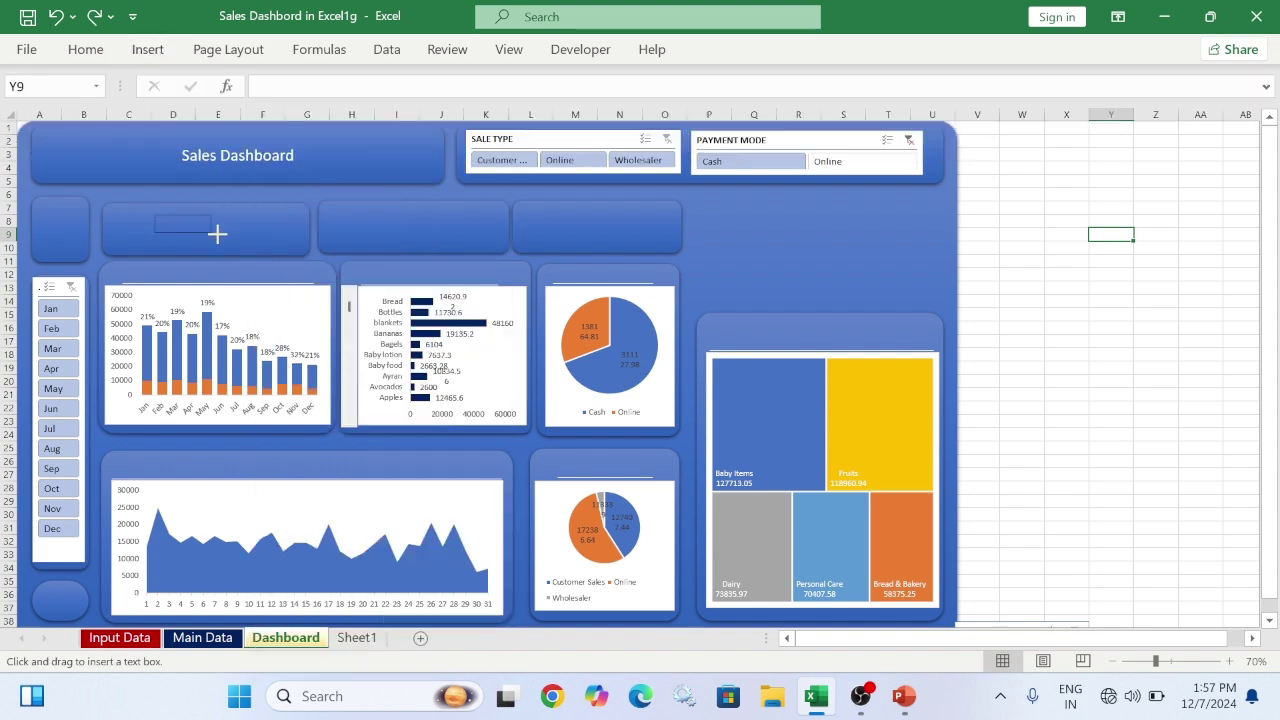
left_click_drag(202, 231, 259, 233)
key("ctrl+v")
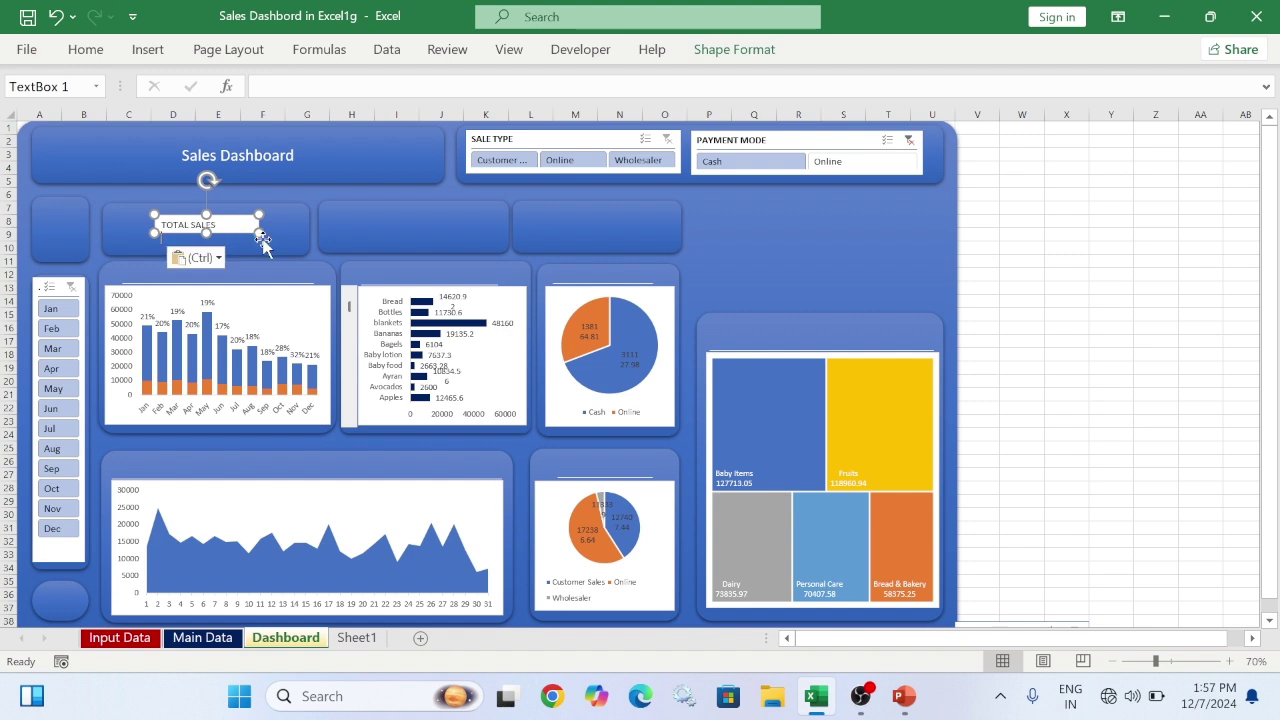
Set the TOTAL SALES text box to no fill and move it towards the KPI card's upper-left corner
left_click(734, 49)
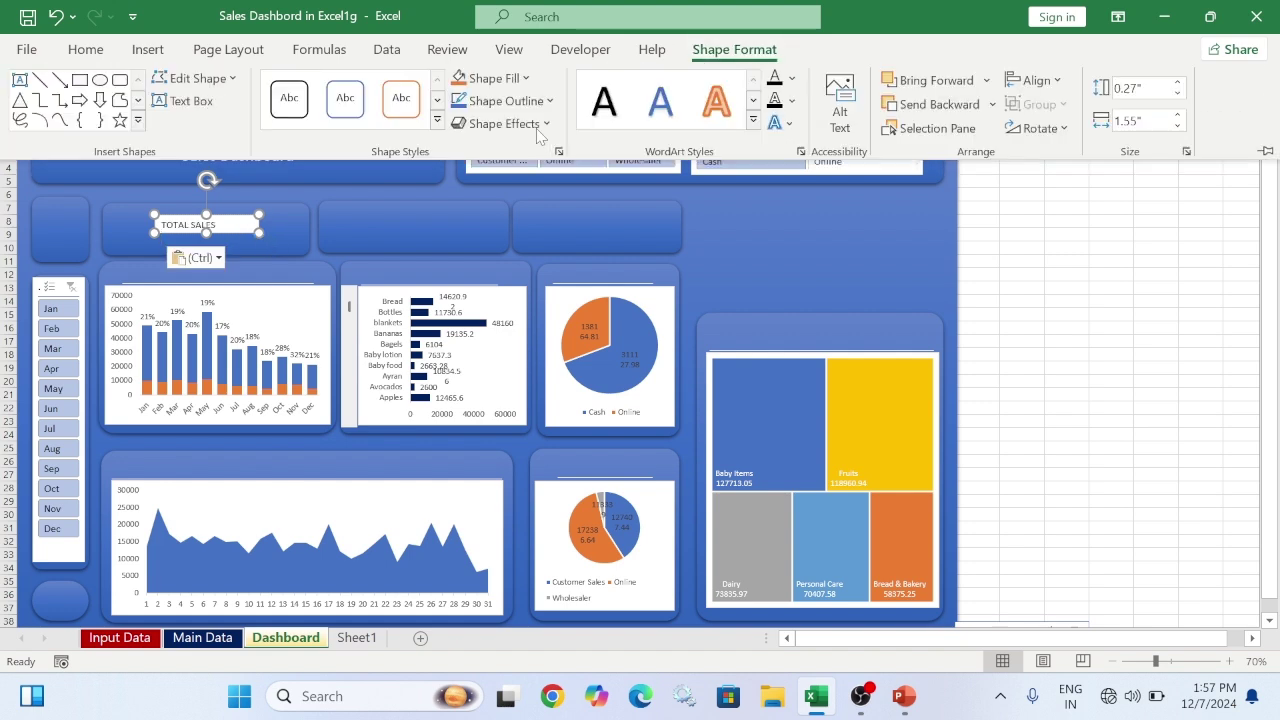
left_click(525, 78)
left_click(490, 318)
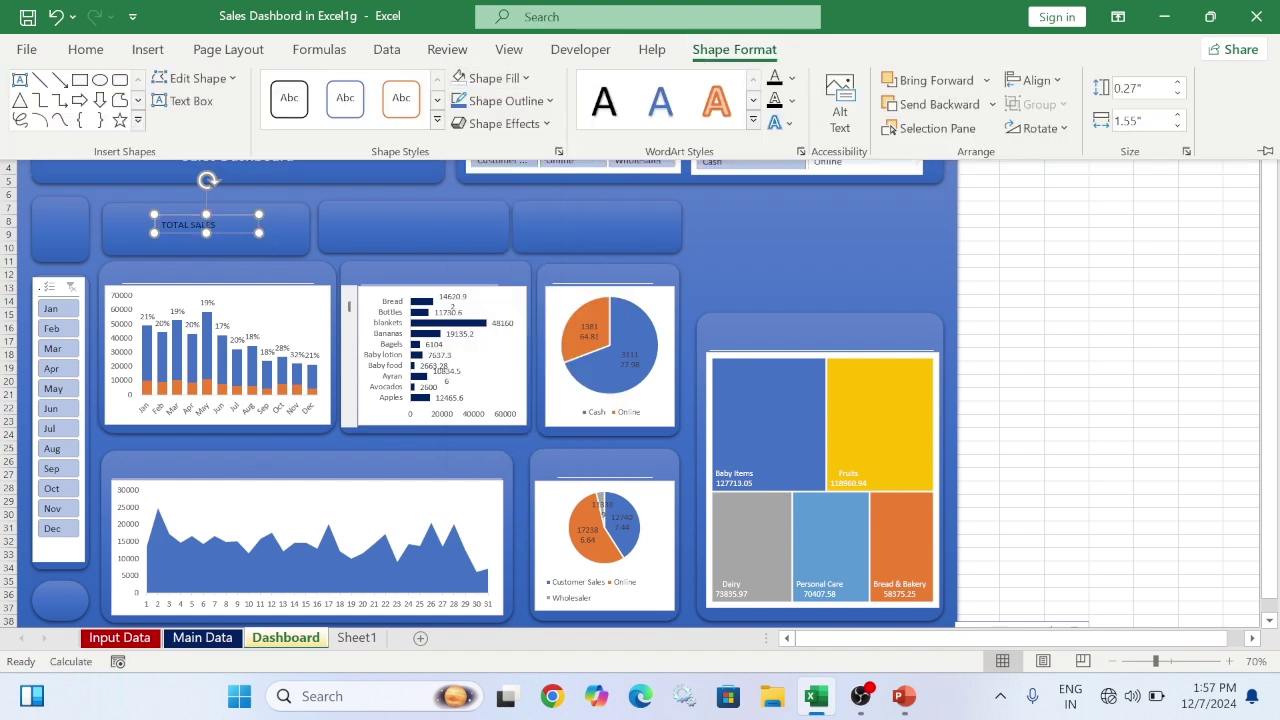
left_click(220, 214)
left_click_drag(220, 214, 182, 207)
Format the TOTAL SALES text in bold theme orange and enlarge its font by four size increments
left_click(86, 49)
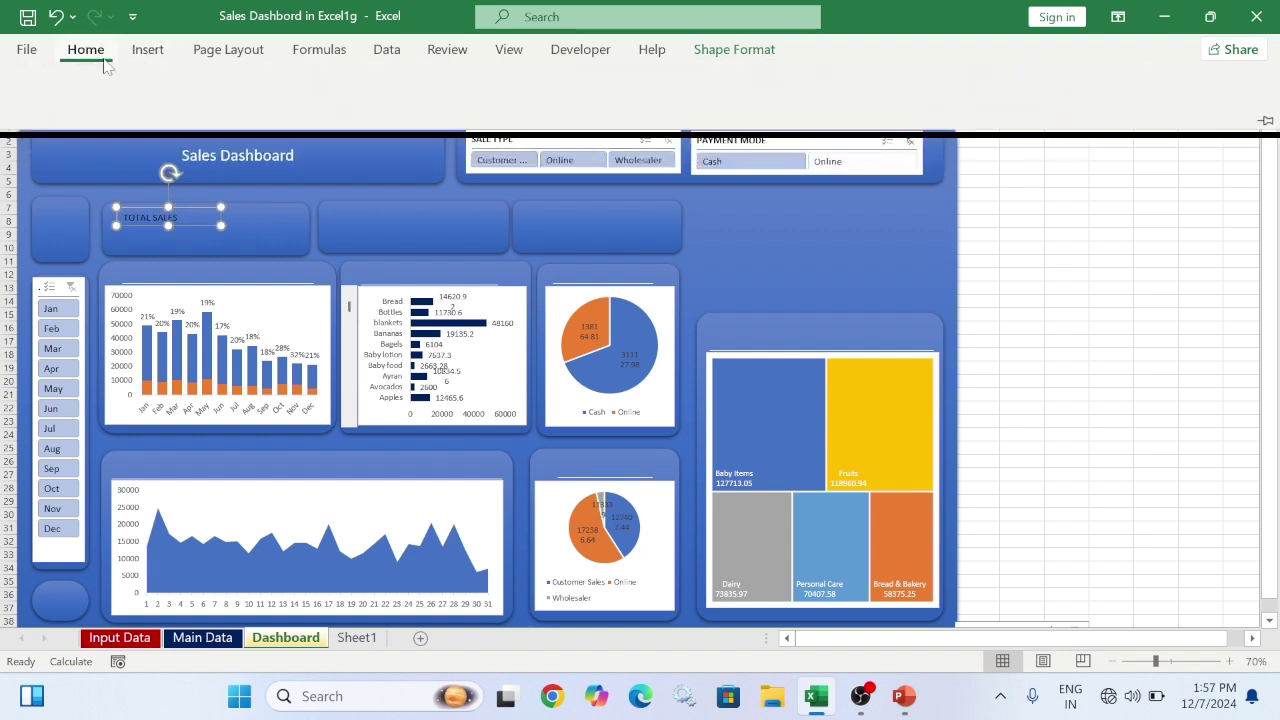
left_click(297, 121)
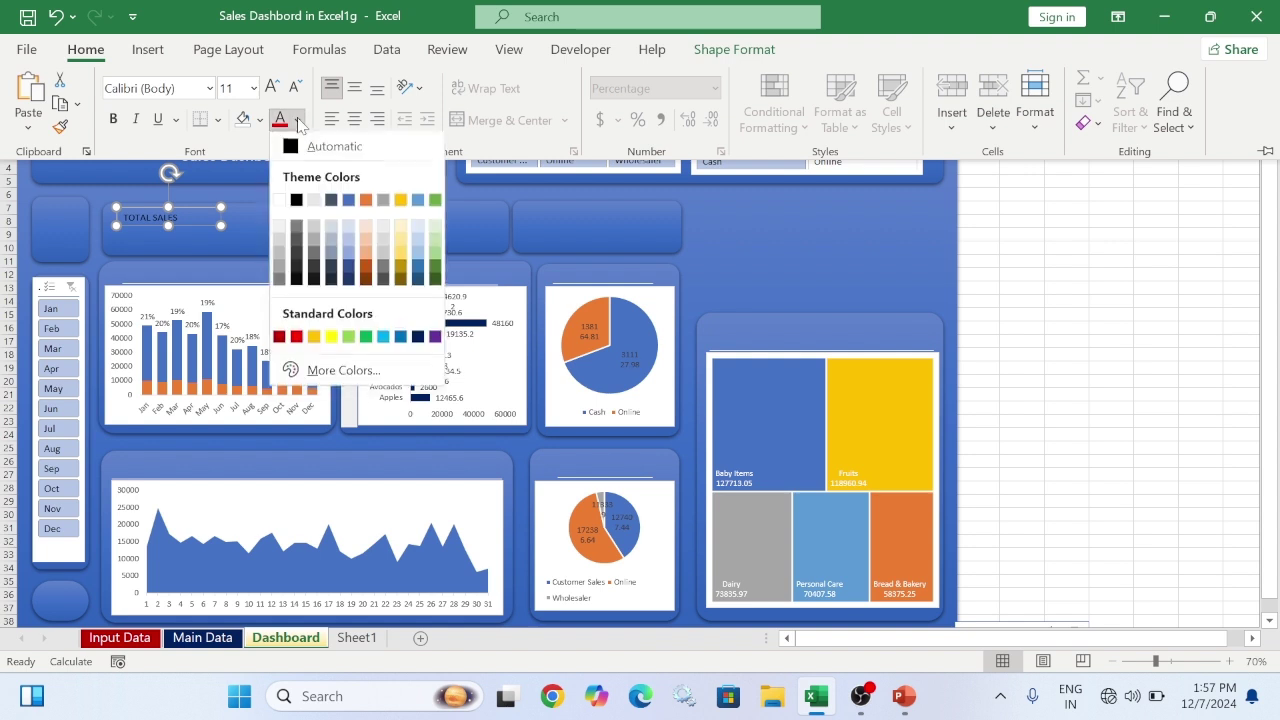
left_click(367, 204)
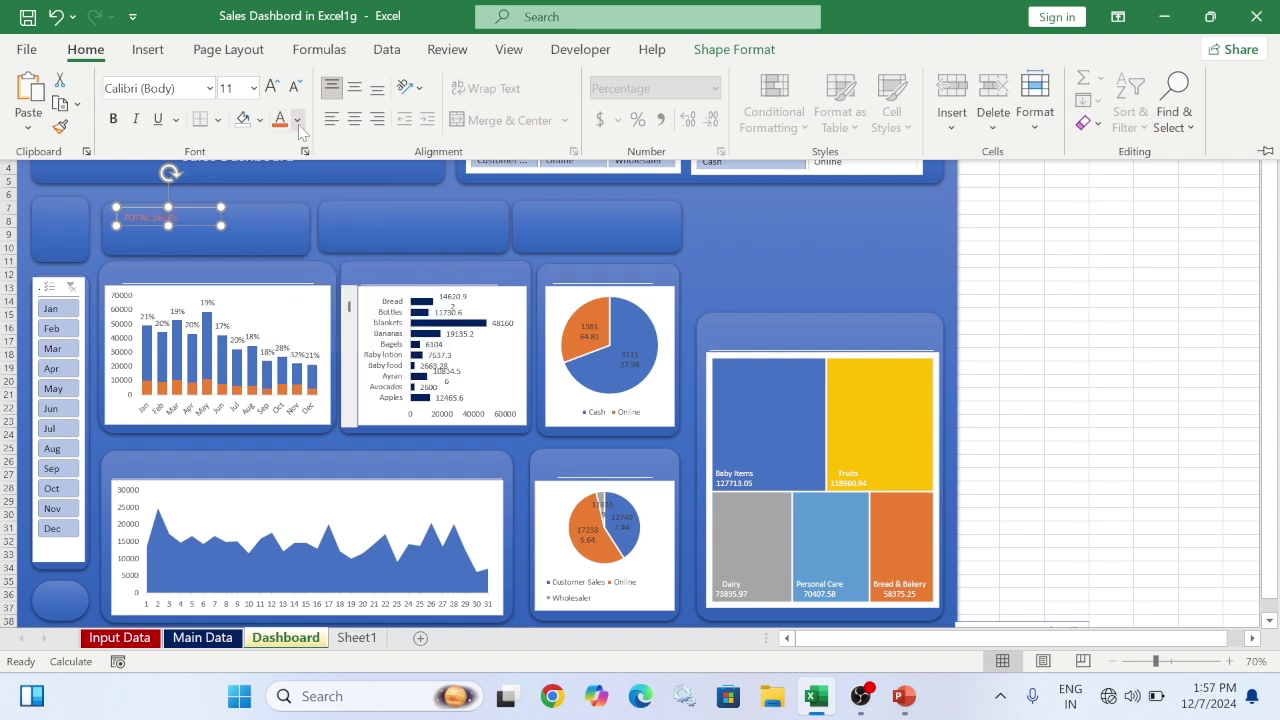
left_click(114, 119)
left_click(272, 88)
left_click(272, 88)
left_click(272, 88)
left_click(272, 88)
left_click(1054, 271)
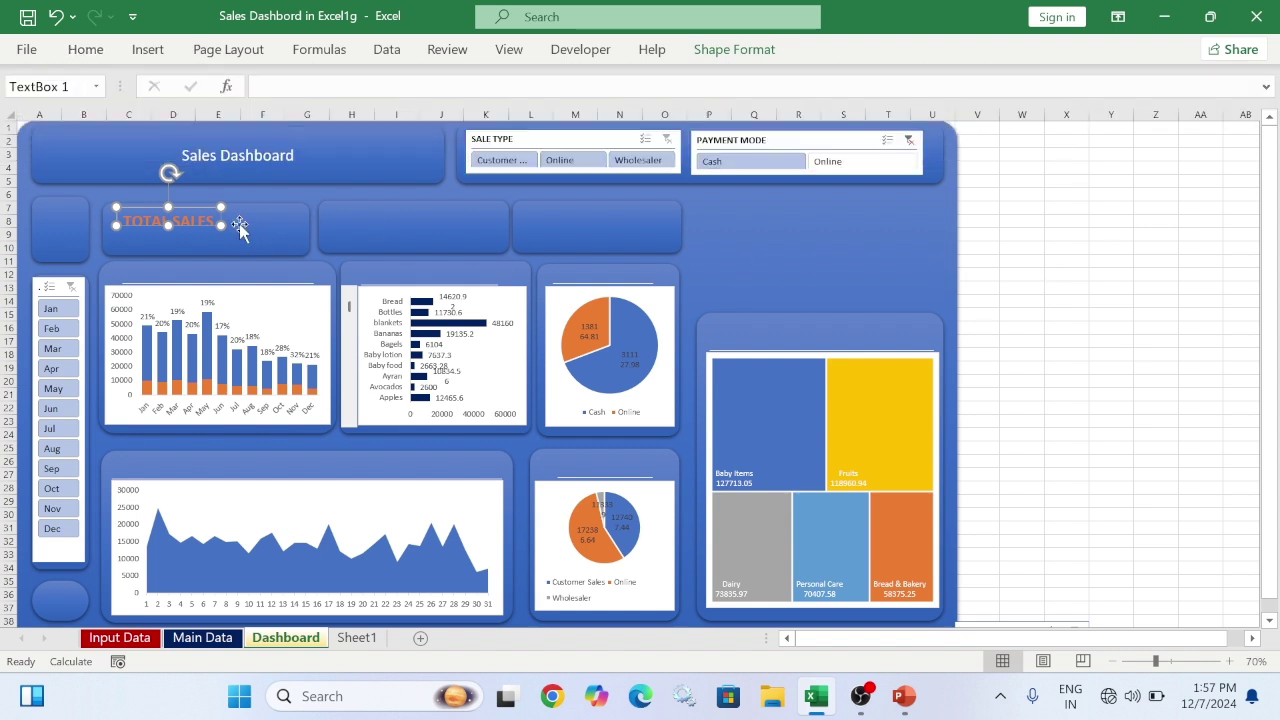
Widen the TOTAL SALES text box slightly and paste a copy of it onto each of the second and third KPI cards
left_click_drag(222, 228, 222, 229)
left_click(385, 222)
key("ctrl+v")
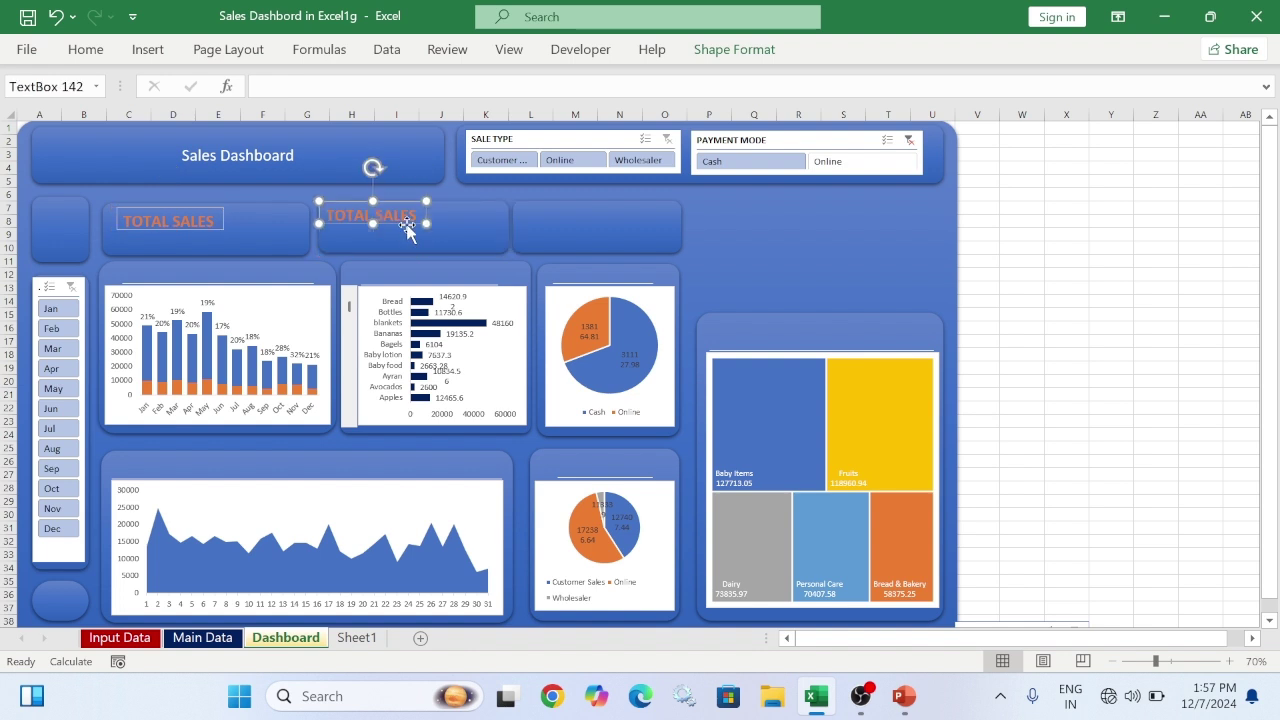
left_click(528, 220)
key("ctrl+v")
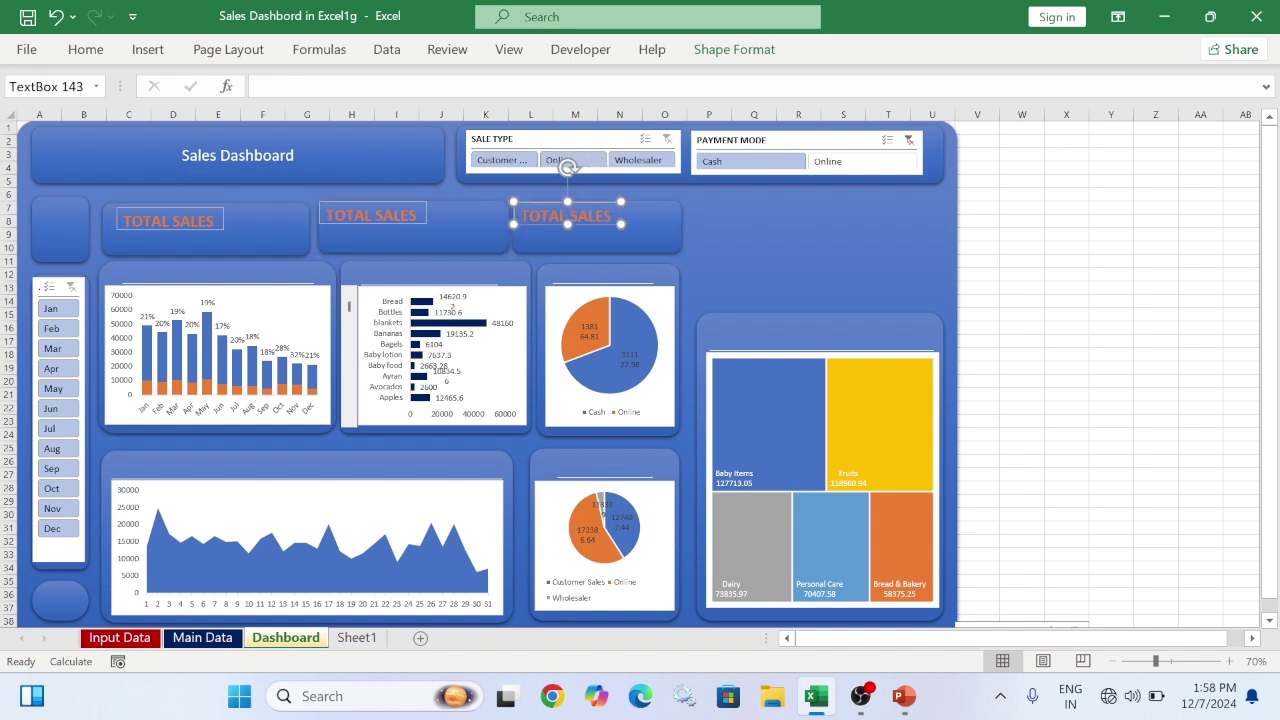
Replace the text of the label on the second KPI card with PROFIT
left_click(372, 220)
left_click_drag(418, 215, 322, 215)
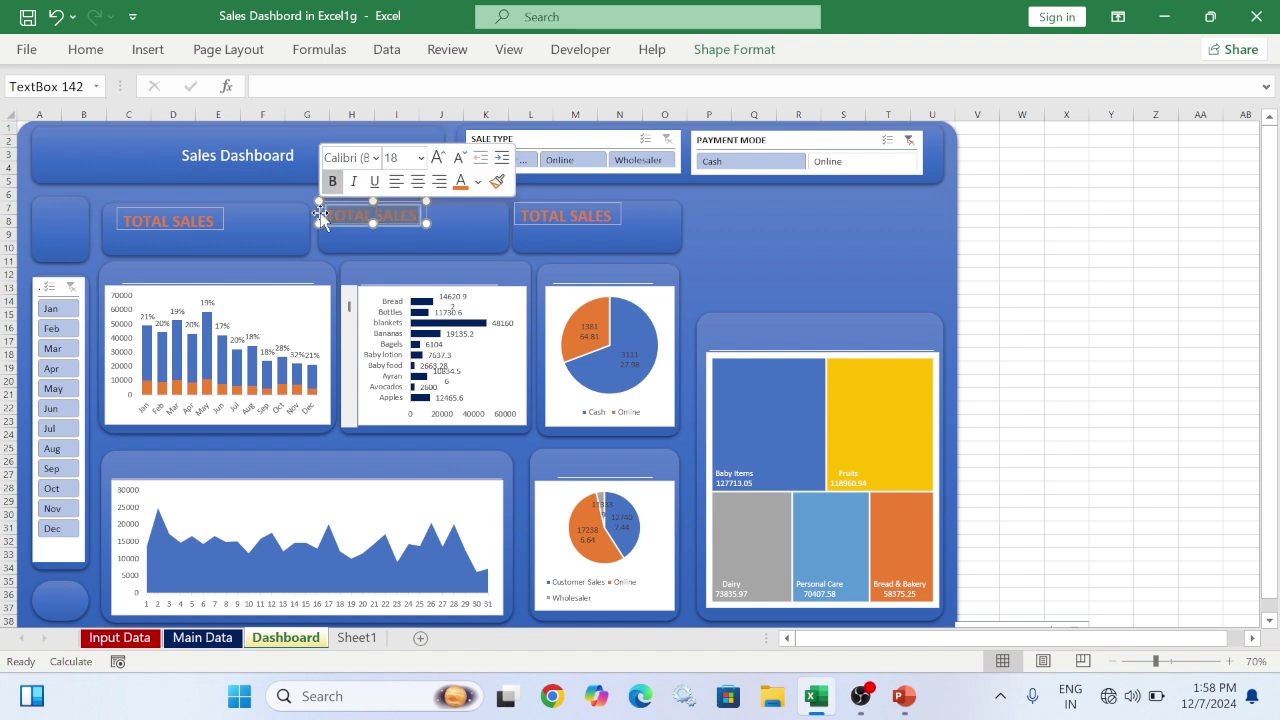
key("BackSpace")
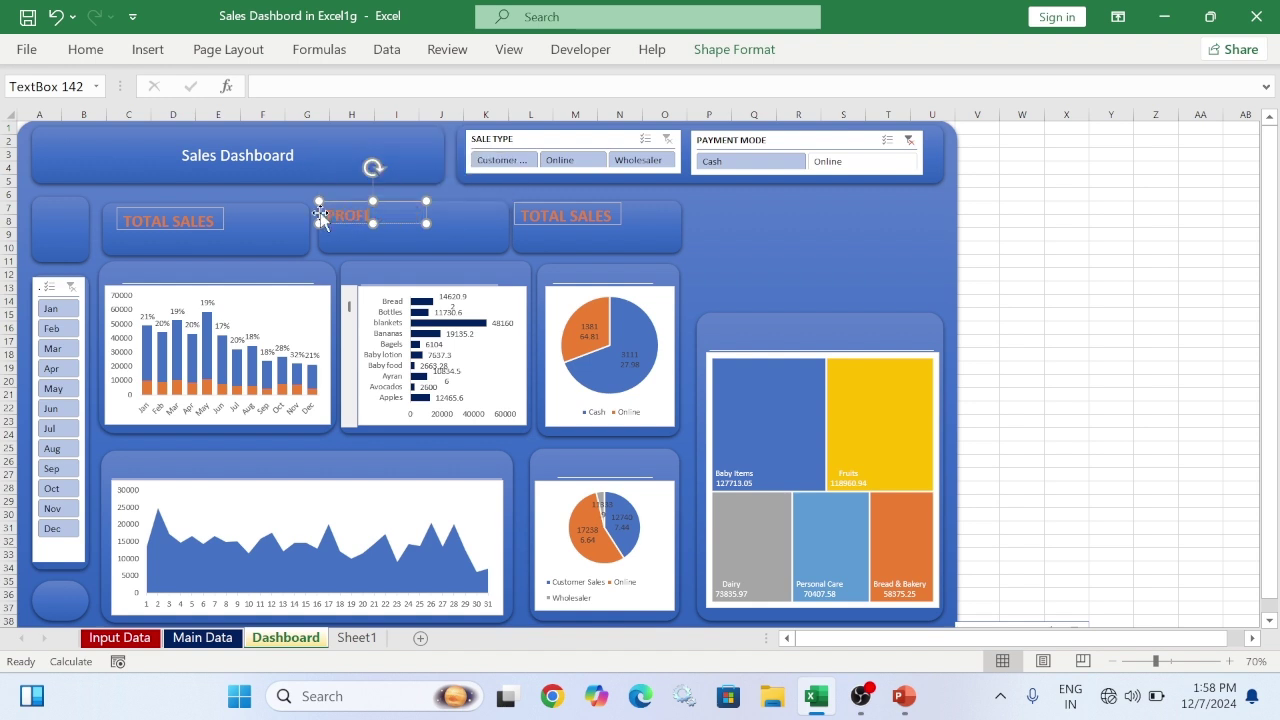
Replace the text of the label on the third KPI card with PROFIT %
left_click(548, 203)
left_click(555, 214)
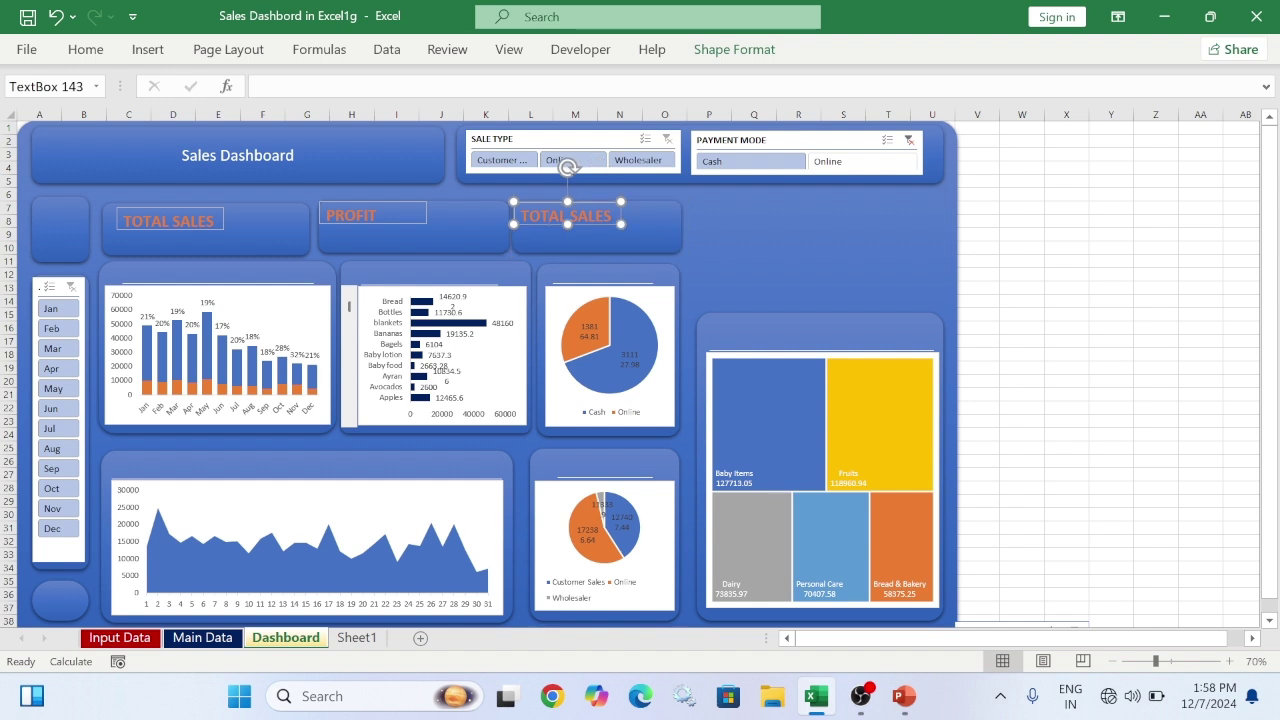
left_click_drag(614, 216, 518, 216)
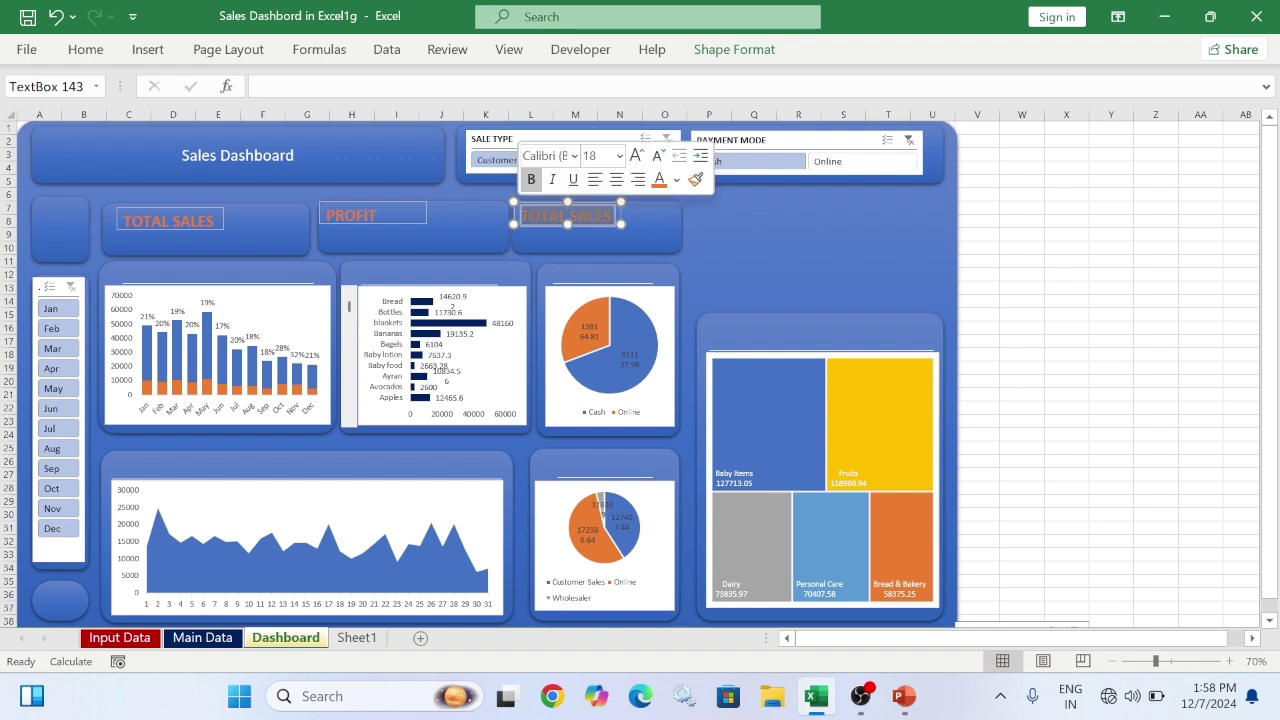
type("PROFIT")
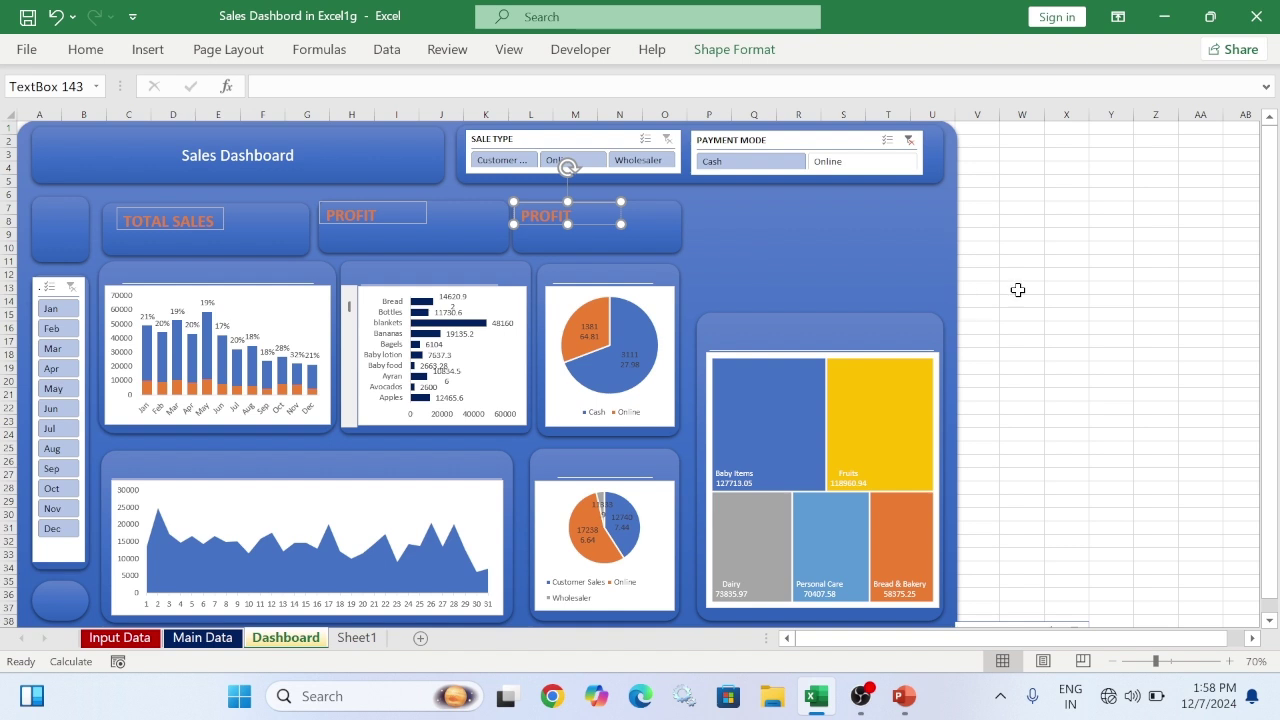
left_click(1088, 278)
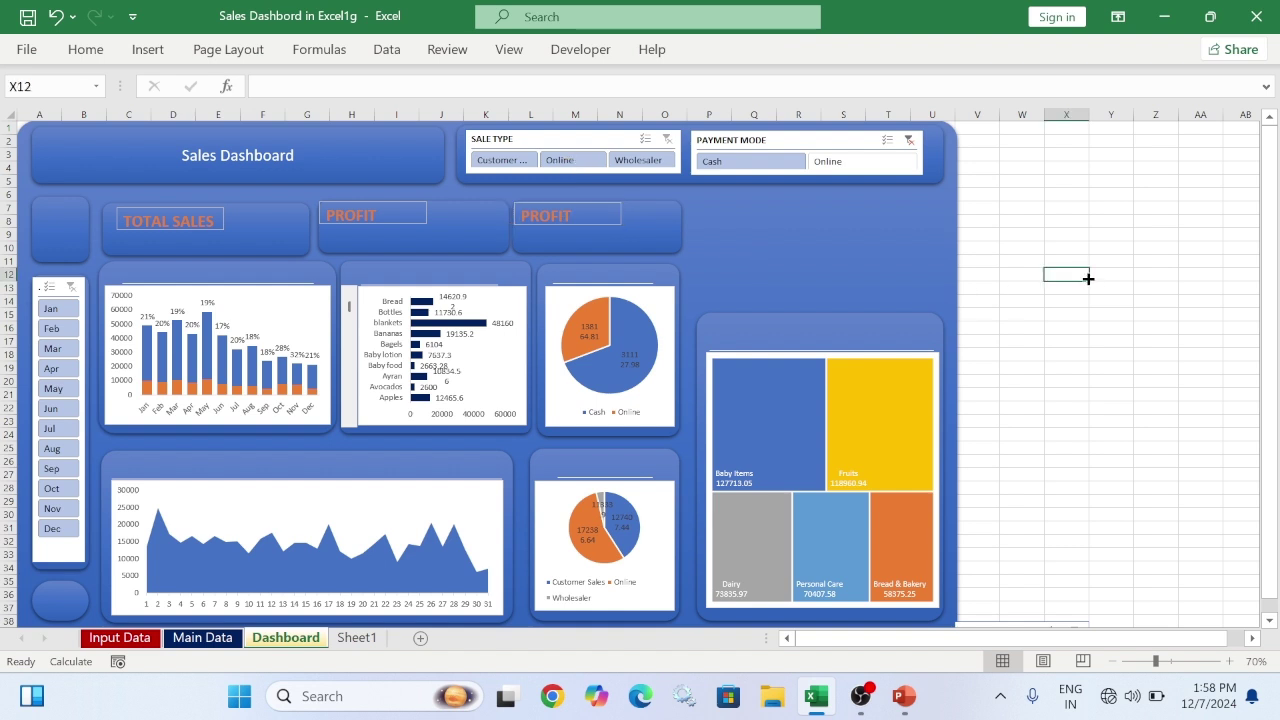
left_click(584, 220)
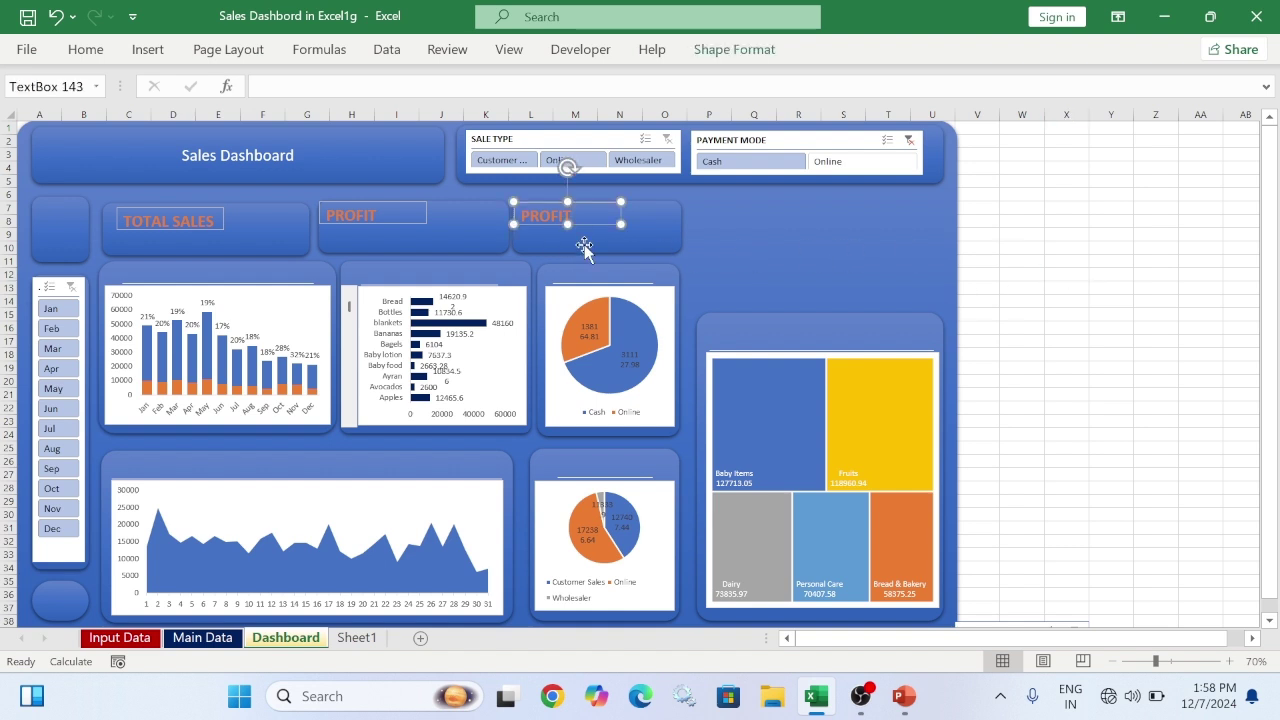
left_click(1075, 259)
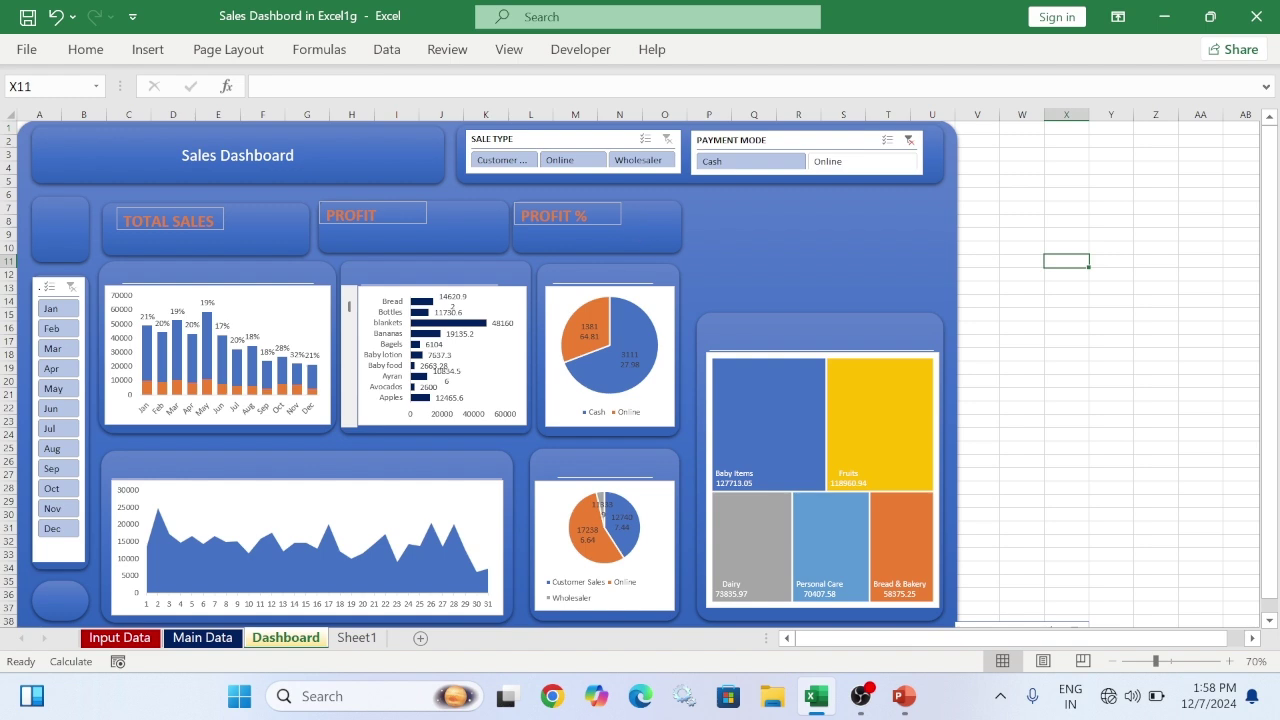
Remove the outline from the TOTAL SALES, PROFIT and PROFIT % text boxes together
left_click(612, 220)
left_click(393, 205, "shift")
left_click(168, 220, "shift")
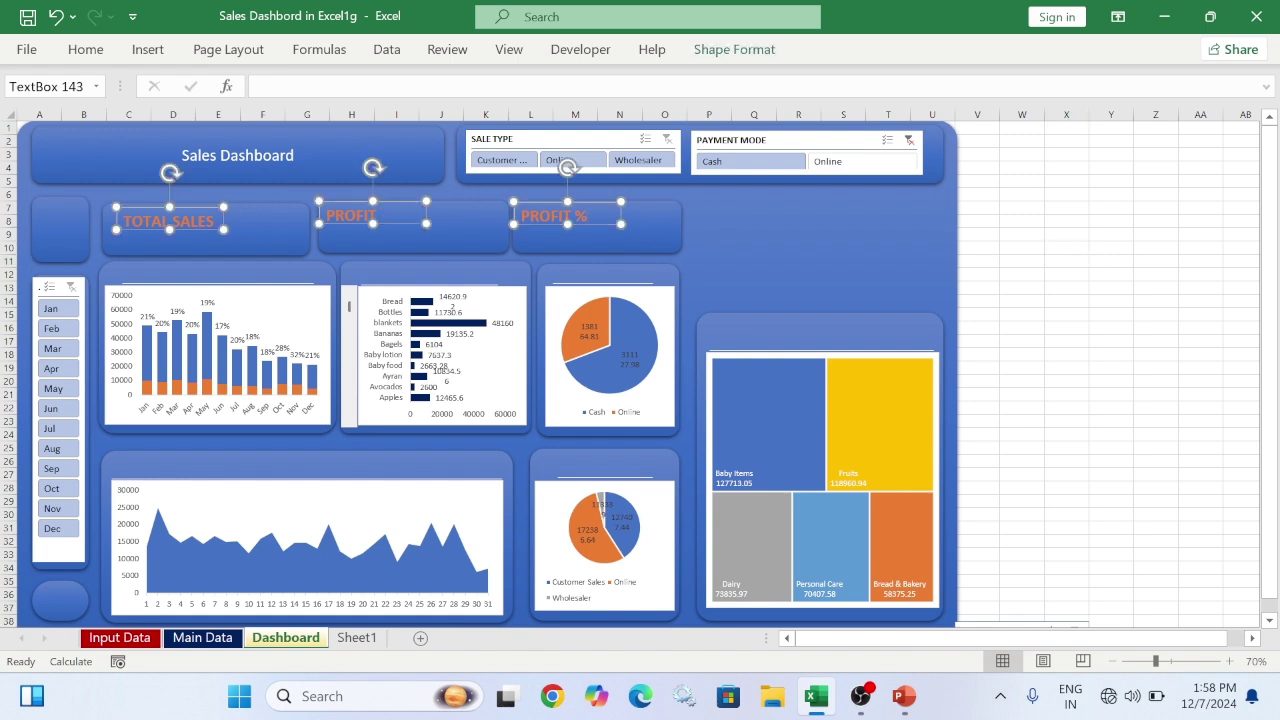
left_click(734, 49)
left_click(549, 102)
left_click(527, 351)
left_click(1140, 372)
left_click(1053, 289)
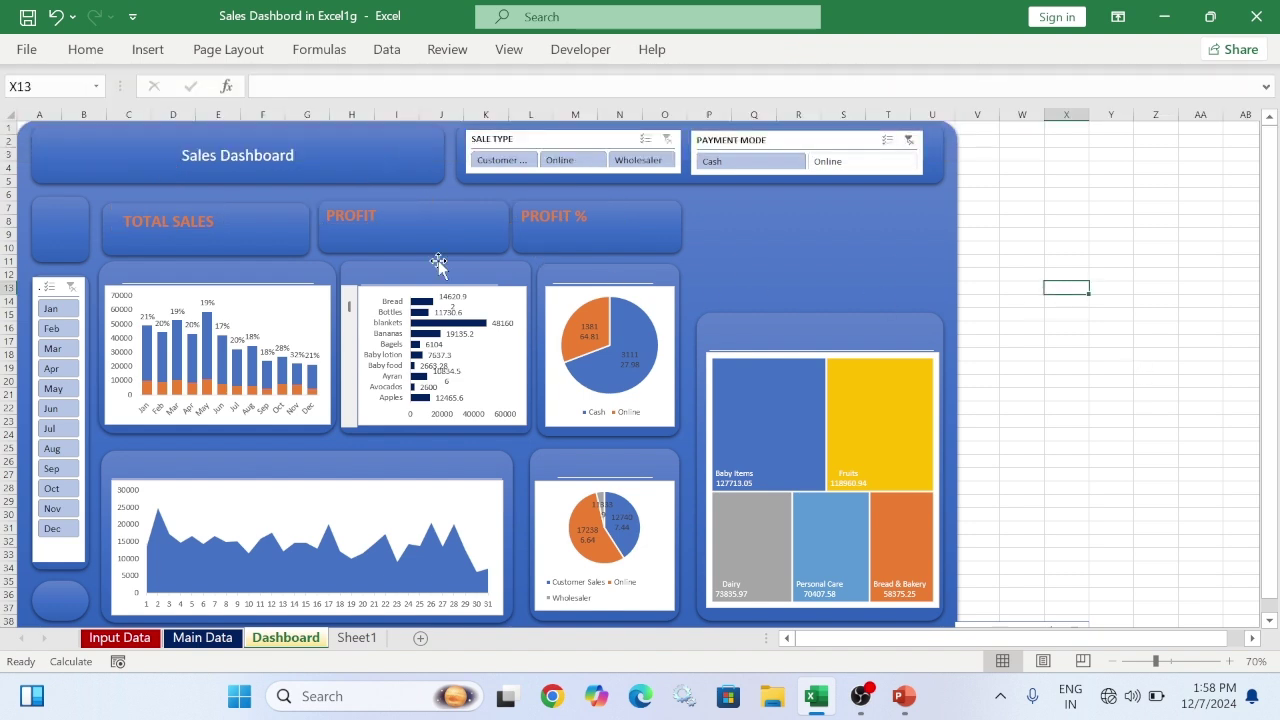
On Sheet1, move the daily area chart down to free the cells below the totals pivot table
left_click(368, 639)
left_click_drag(1130, 645, 697, 646)
left_click_drag(589, 235, 565, 437)
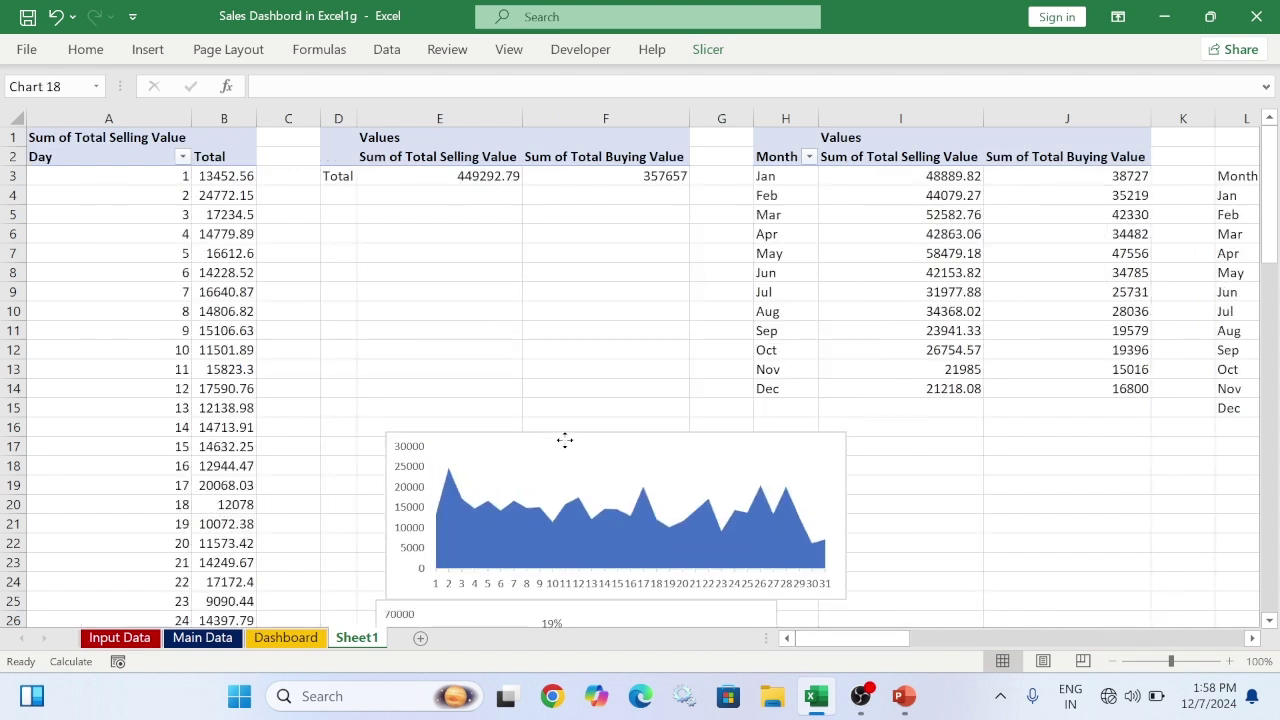
Label E5 Sales with a formula in F5 referencing the pivot's total selling value, and label E6 Profit
left_click(397, 219)
type("sALES")
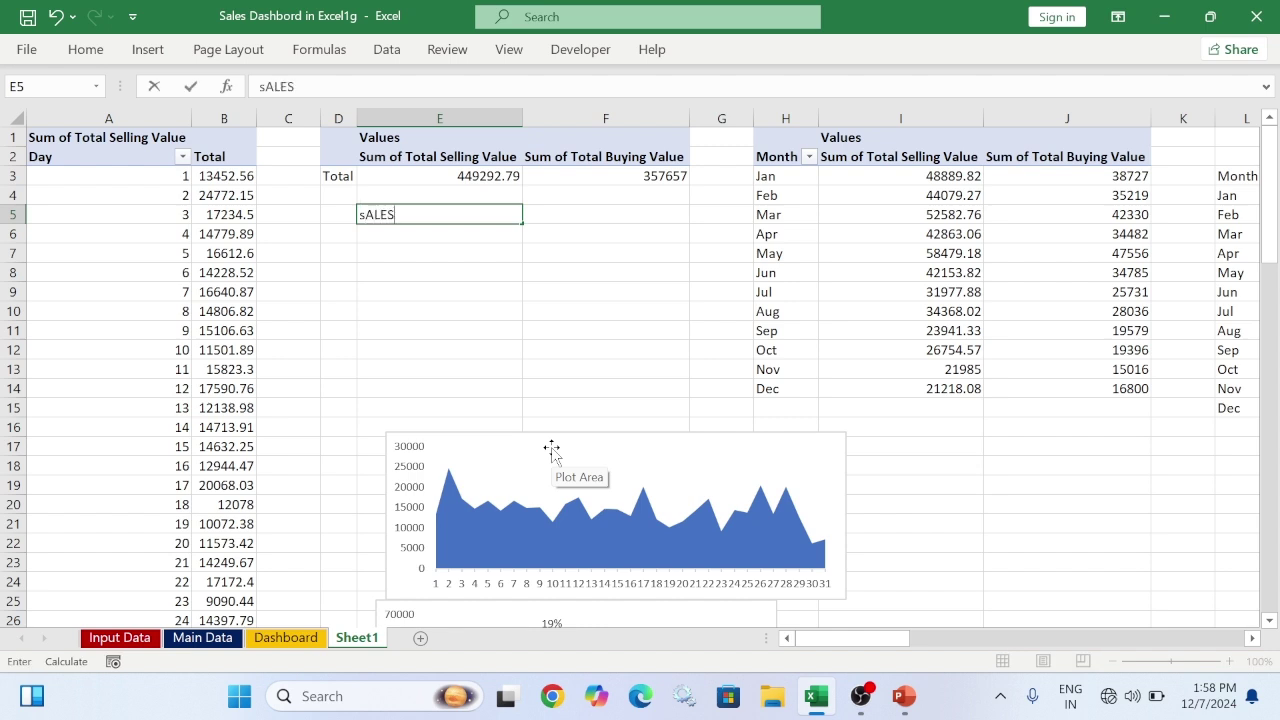
key("Tab")
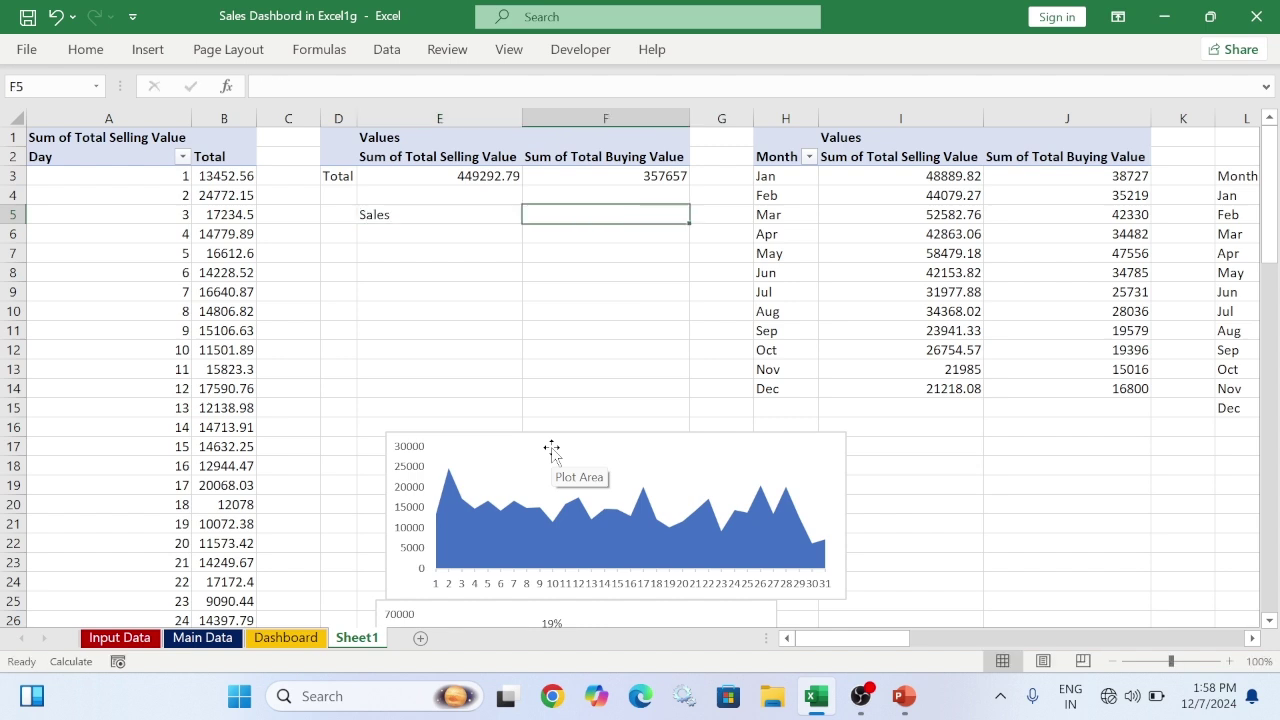
type("=")
left_click(484, 177)
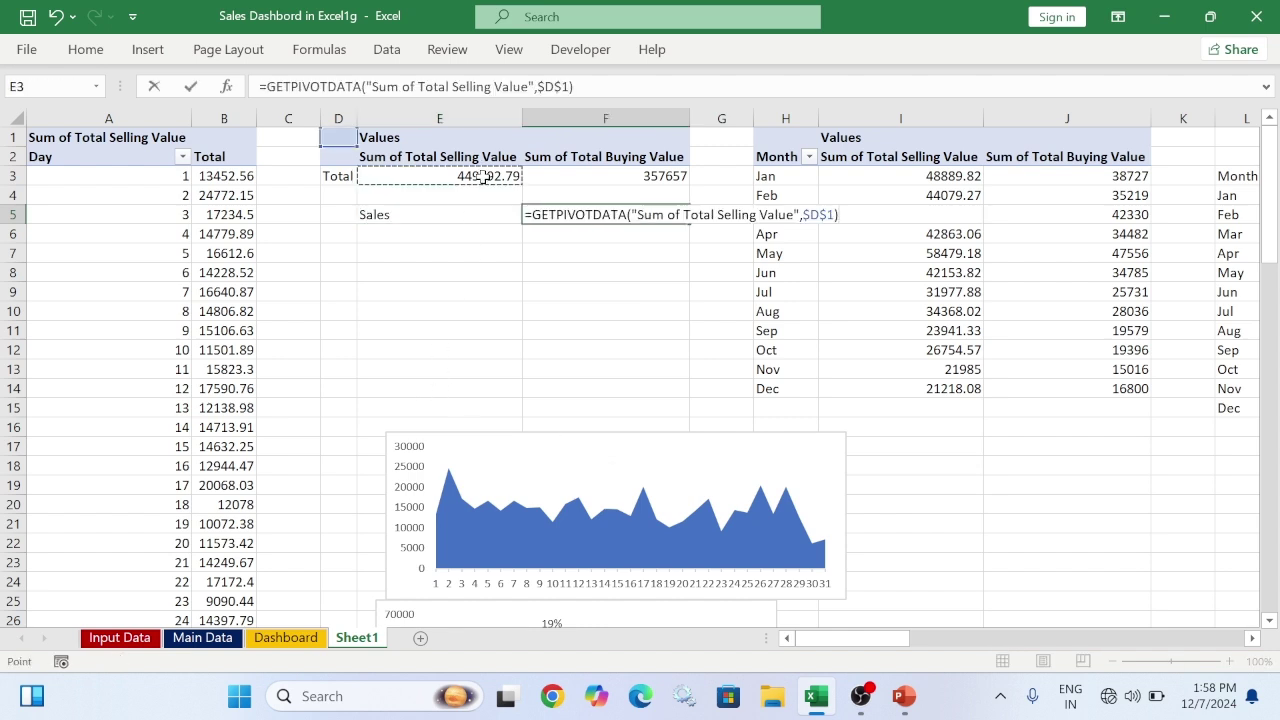
key("Return")
type("Profit")
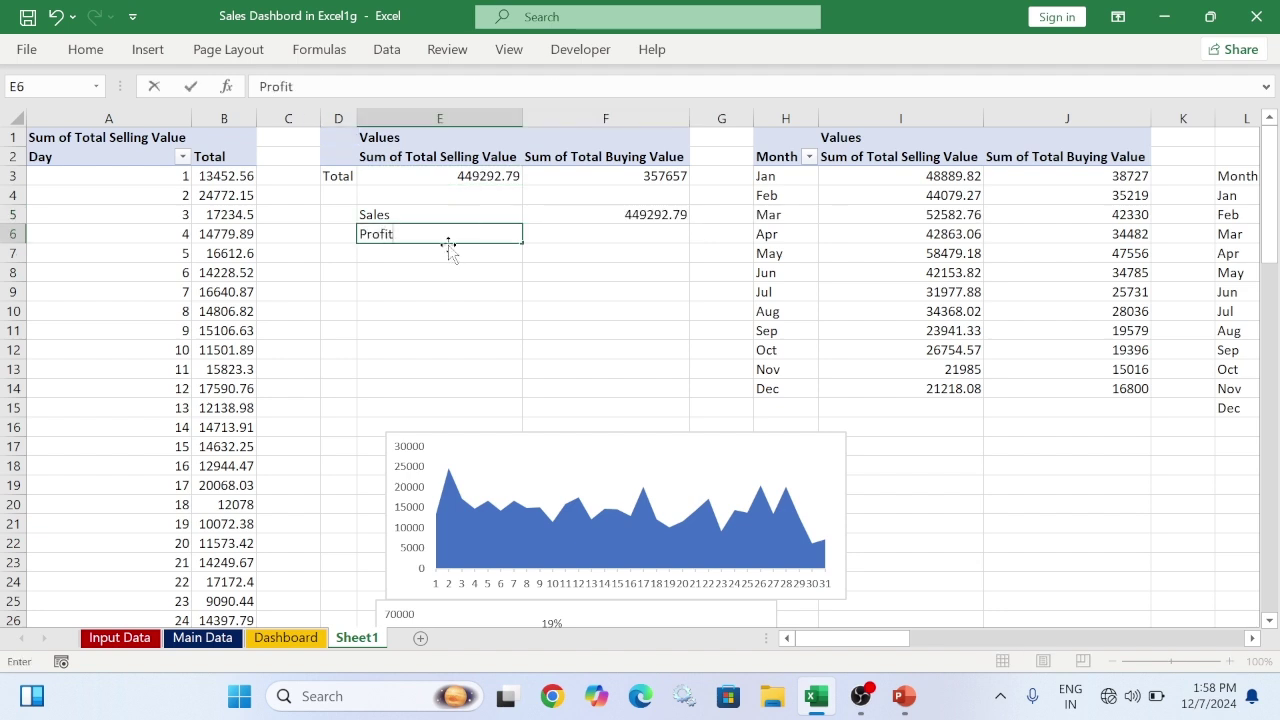
key("Tab")
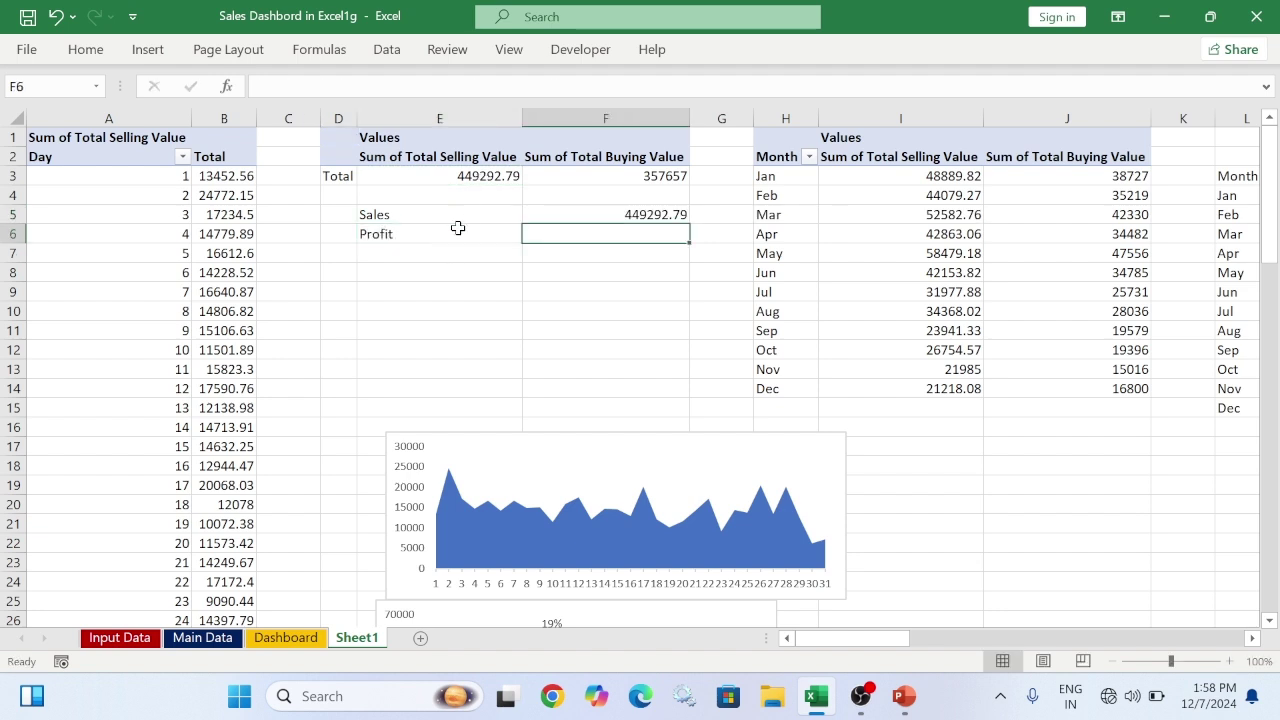
Try out the profit formula in F6, subtracting total buying value from total selling value, and clear the cell
left_click(482, 176)
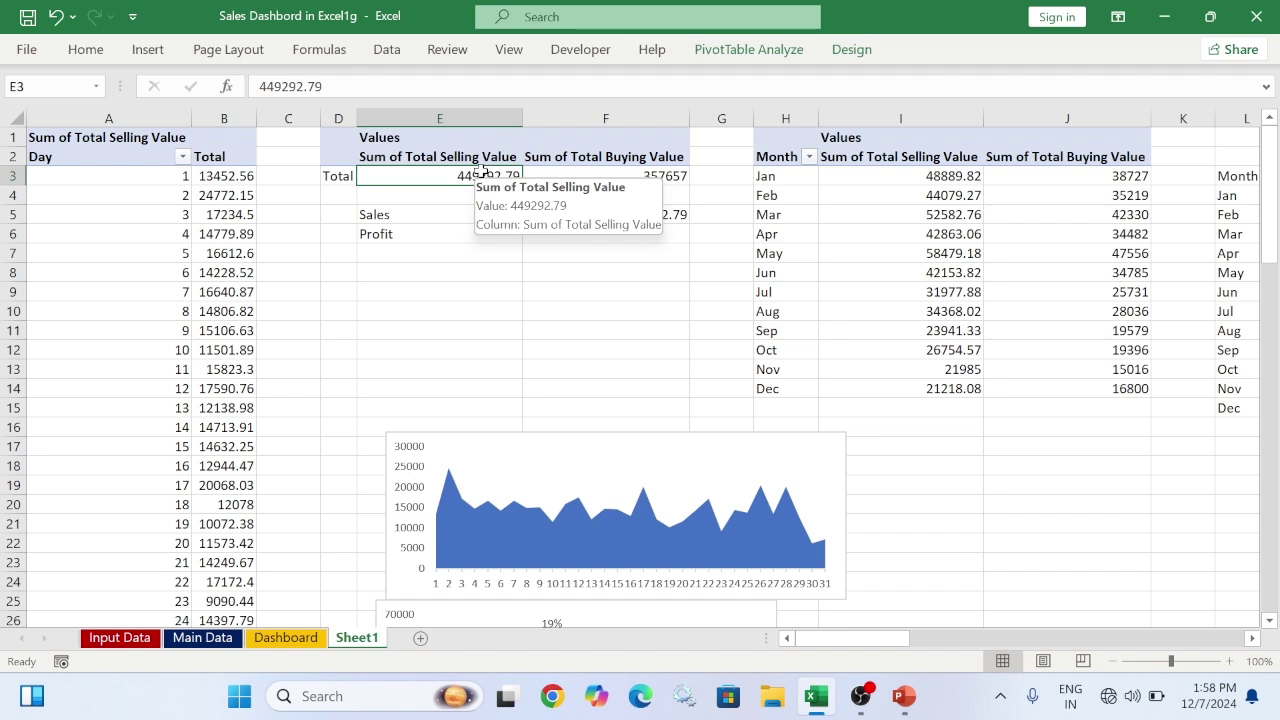
left_click(562, 235)
type("=")
left_click(484, 176)
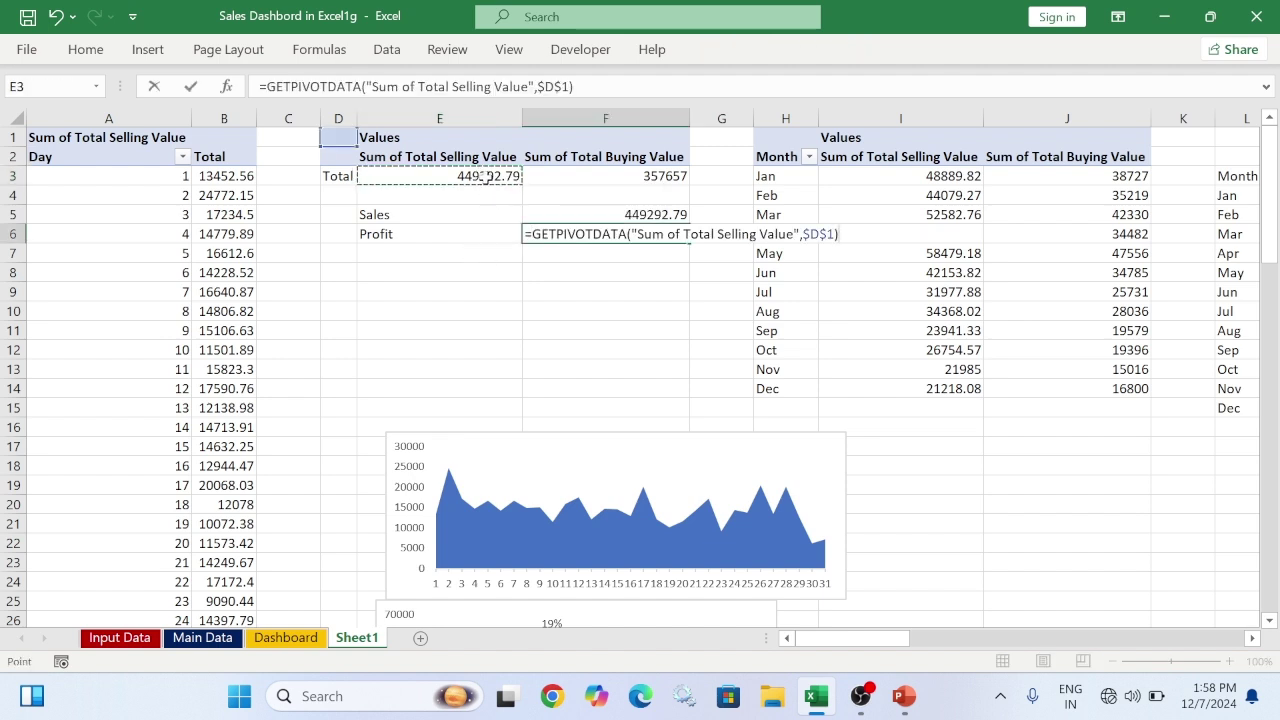
type("-")
left_click(640, 177)
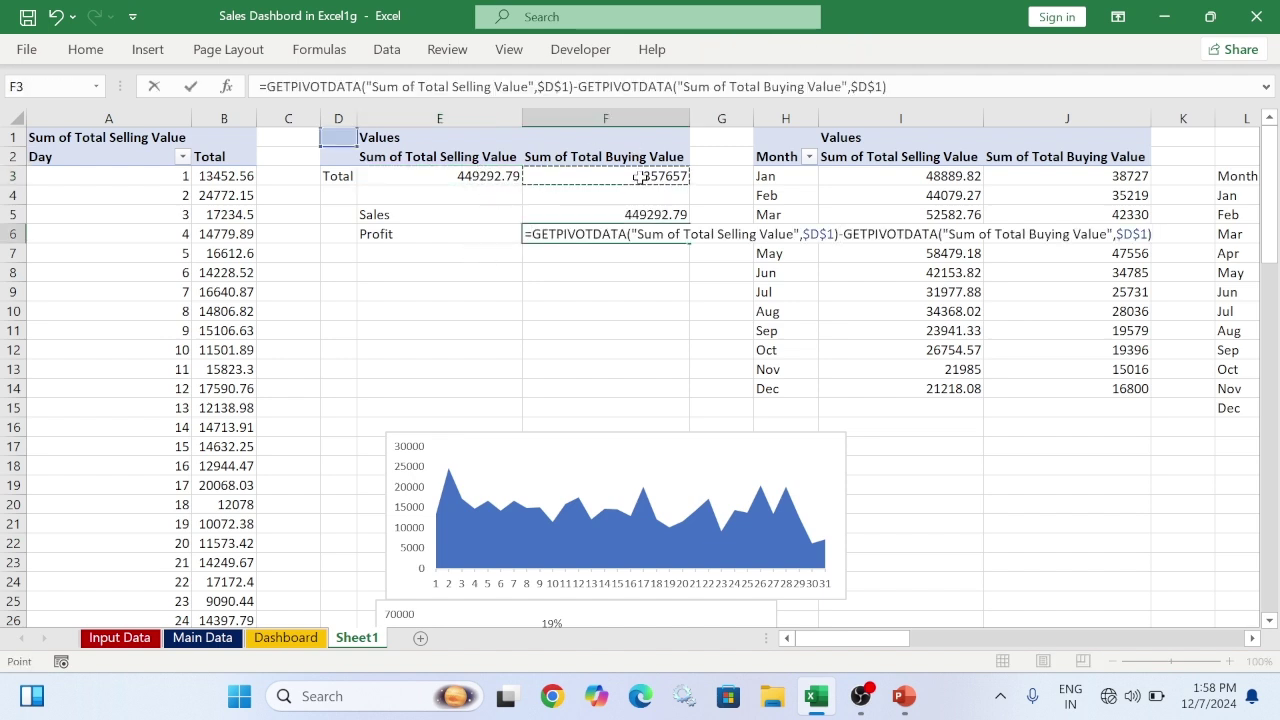
key("Return")
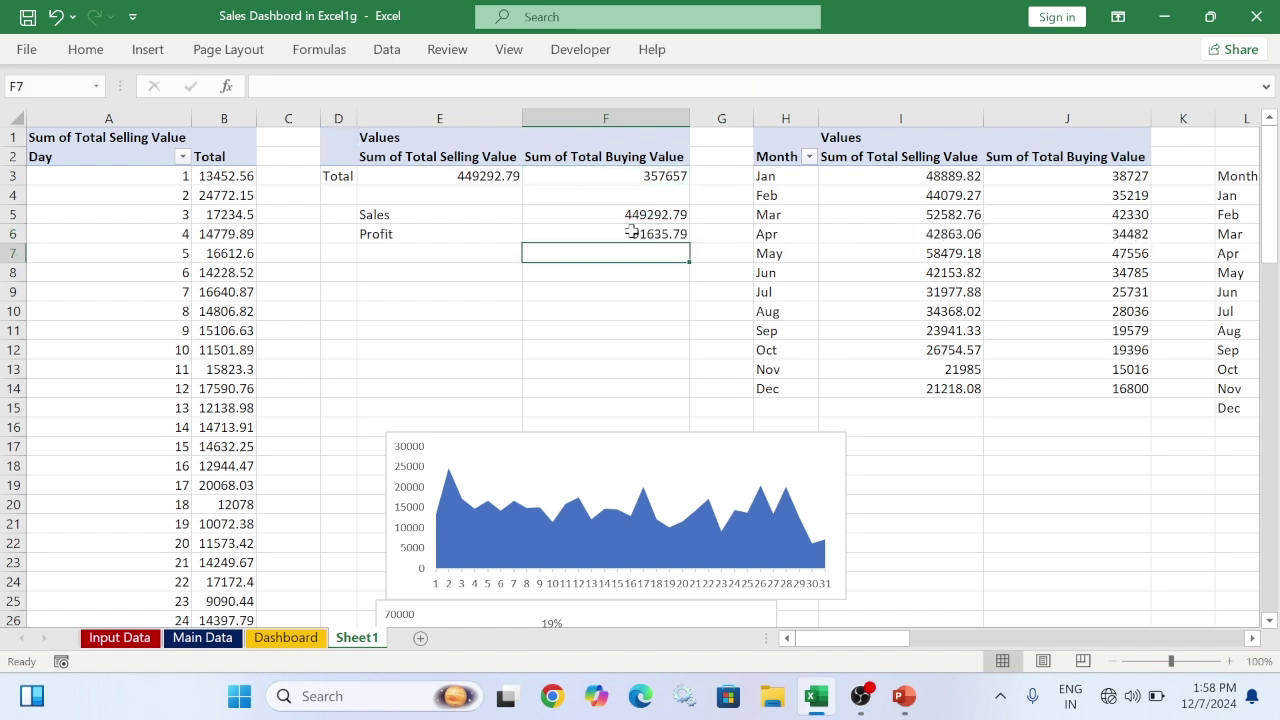
left_click(599, 232)
key("Delete")
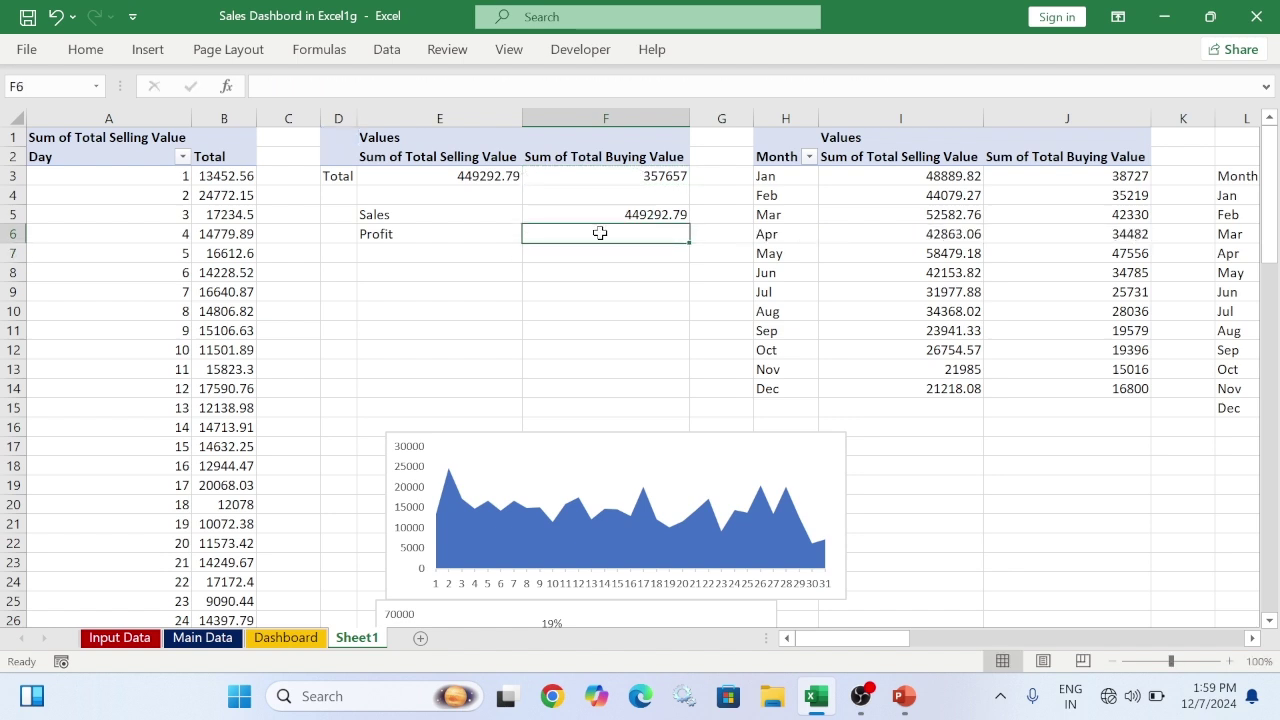
Calculate the profit in F6 as the pivot's total selling value in E3 minus the total buying value in F3
type("=")
left_click(485, 178)
type("-")
left_click(604, 176)
key("Return")
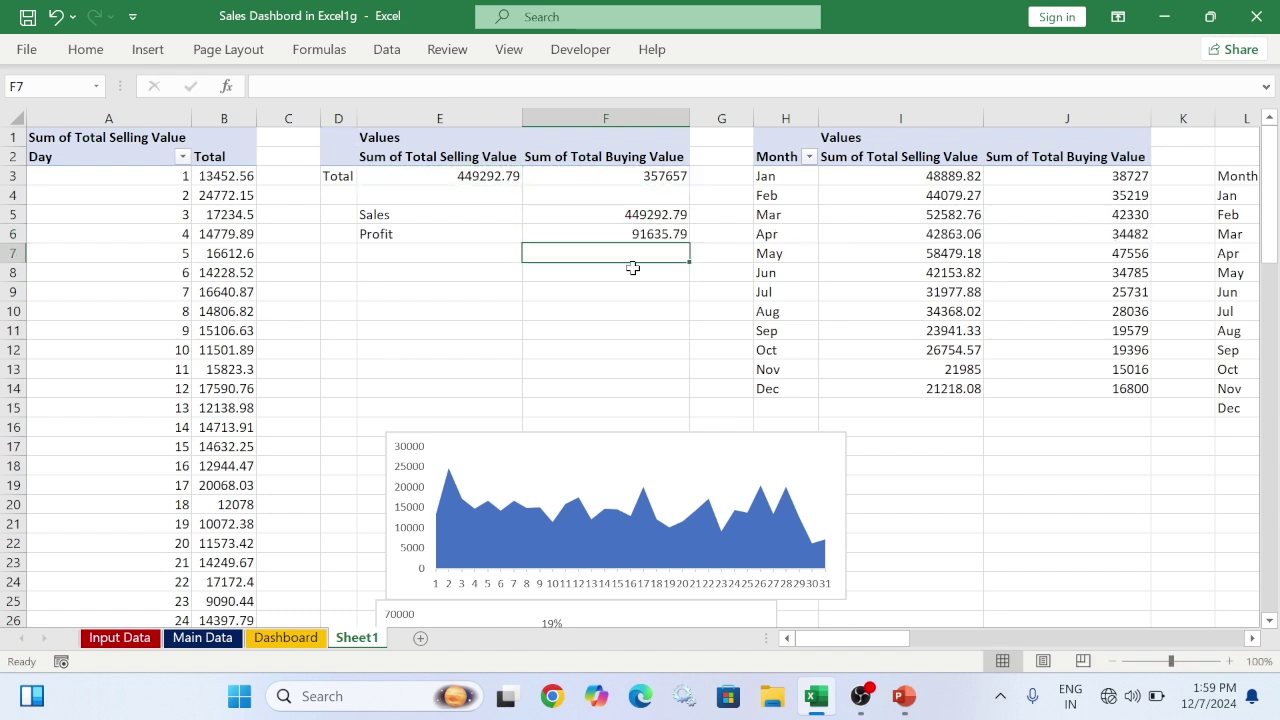
Label E7 Profit % and calculate it in F7 as the profit in F6 divided by the pivot's total buying value
left_click(424, 260)
type("P")
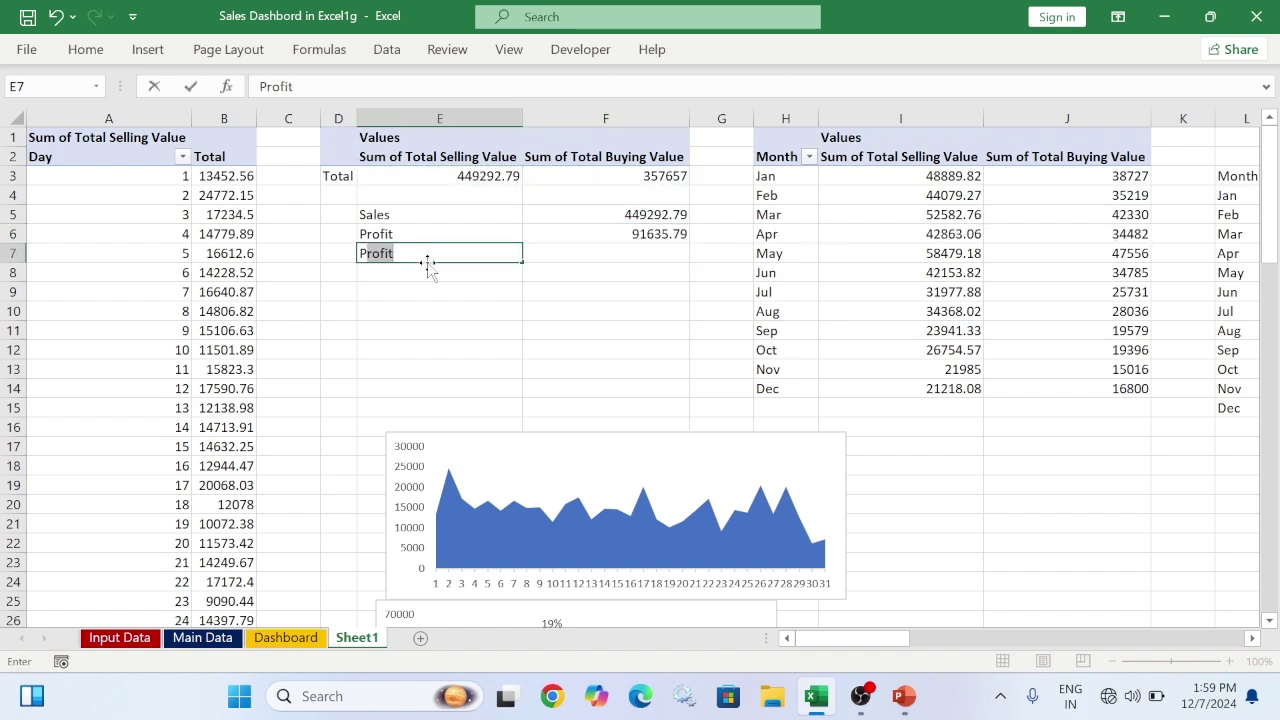
type("rofit %")
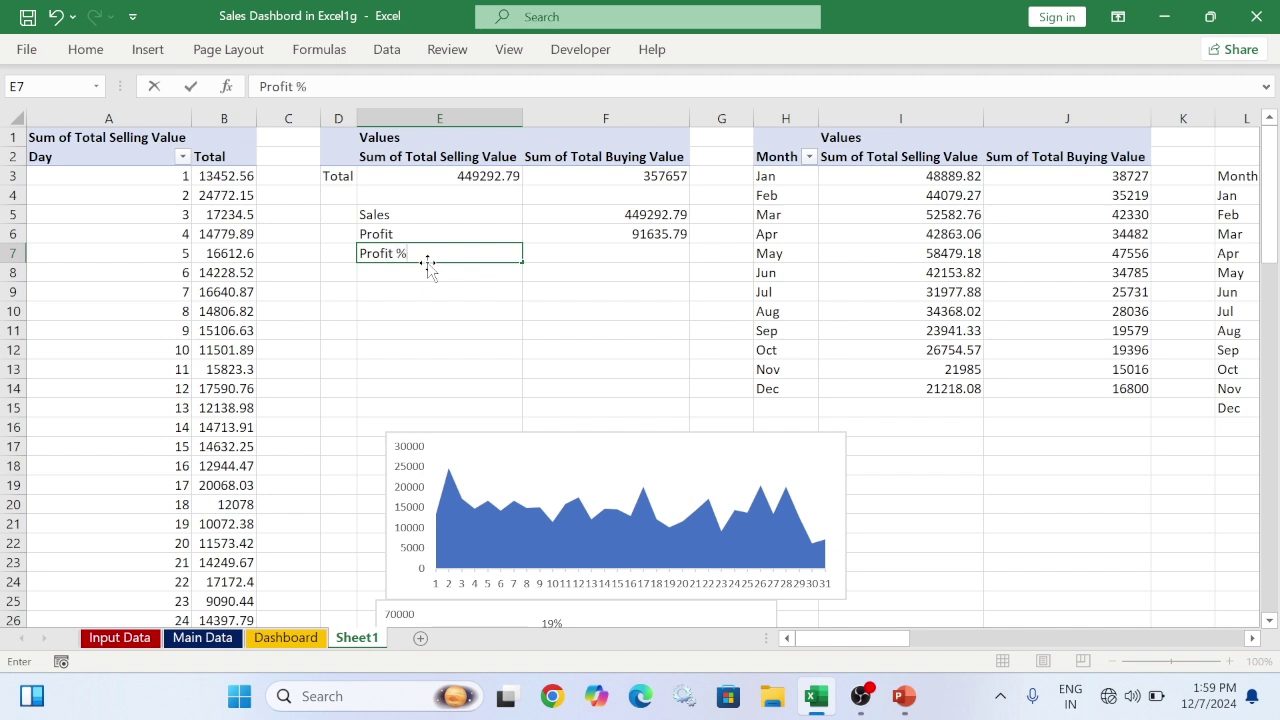
key("Tab")
type("=")
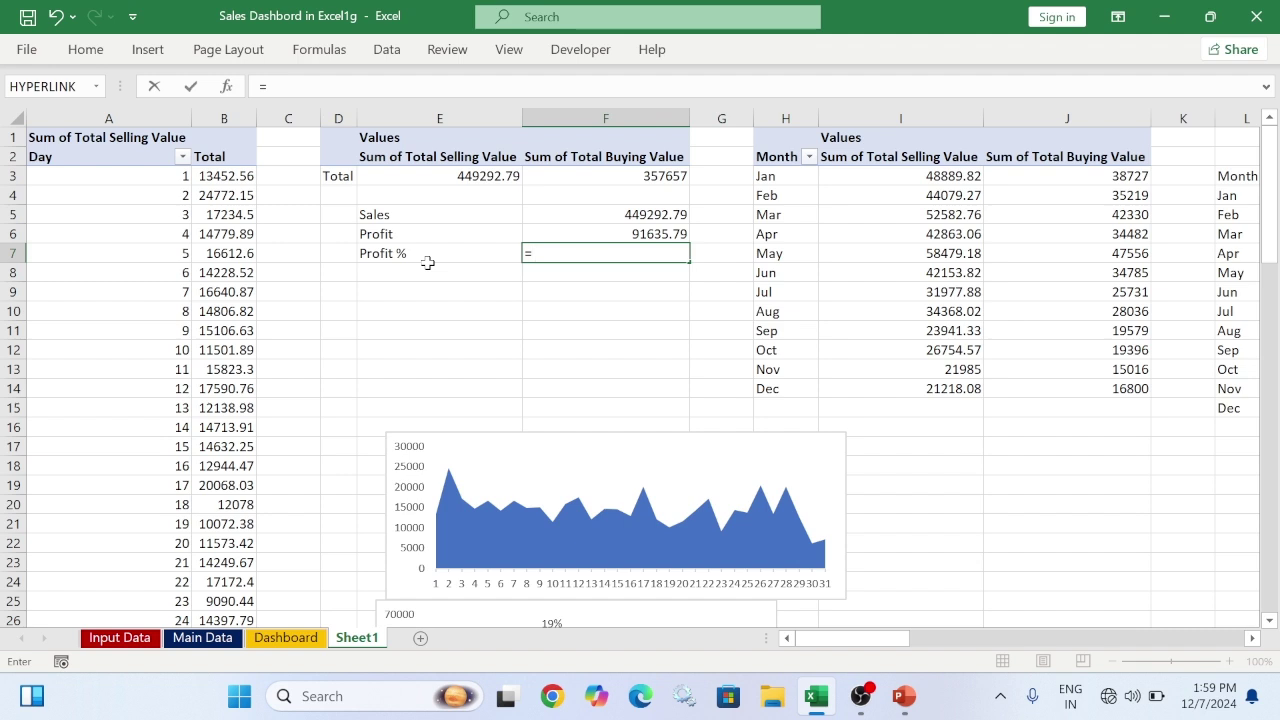
left_click(673, 234)
type("/")
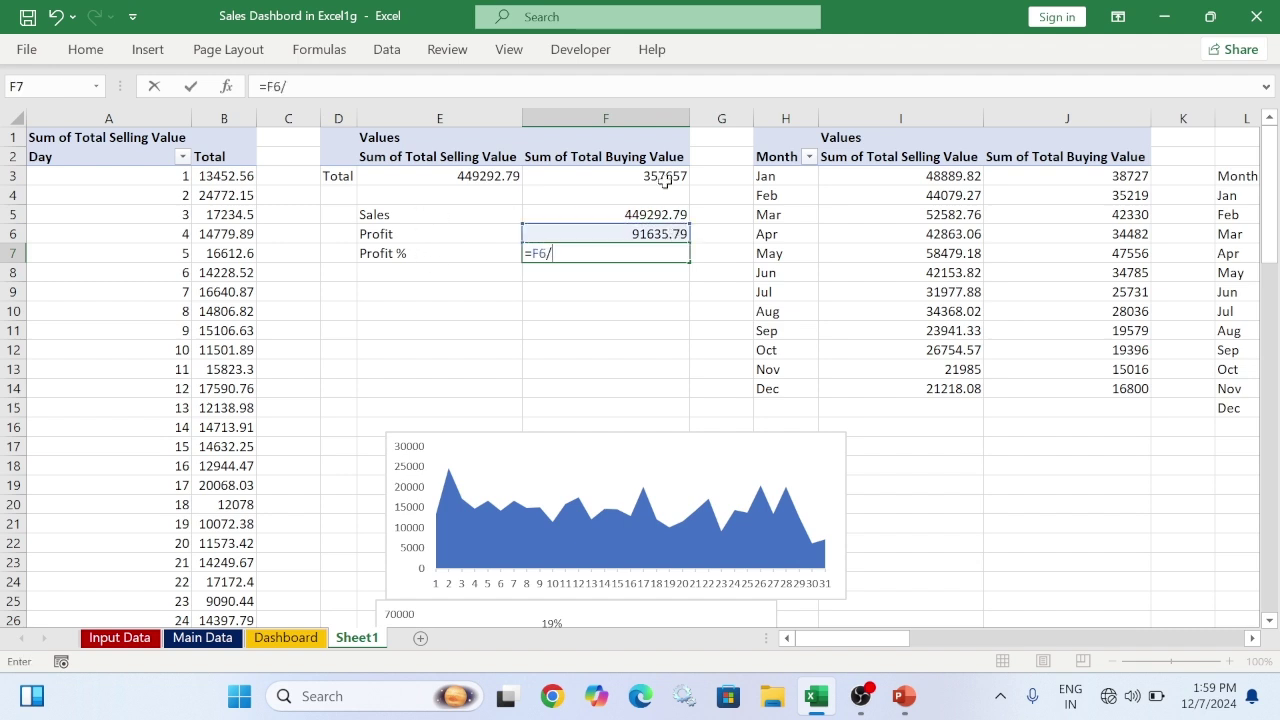
left_click(663, 179)
key("Return")
Format the Profit % result in F7 as a percentage
left_click(658, 256)
left_click(85, 49)
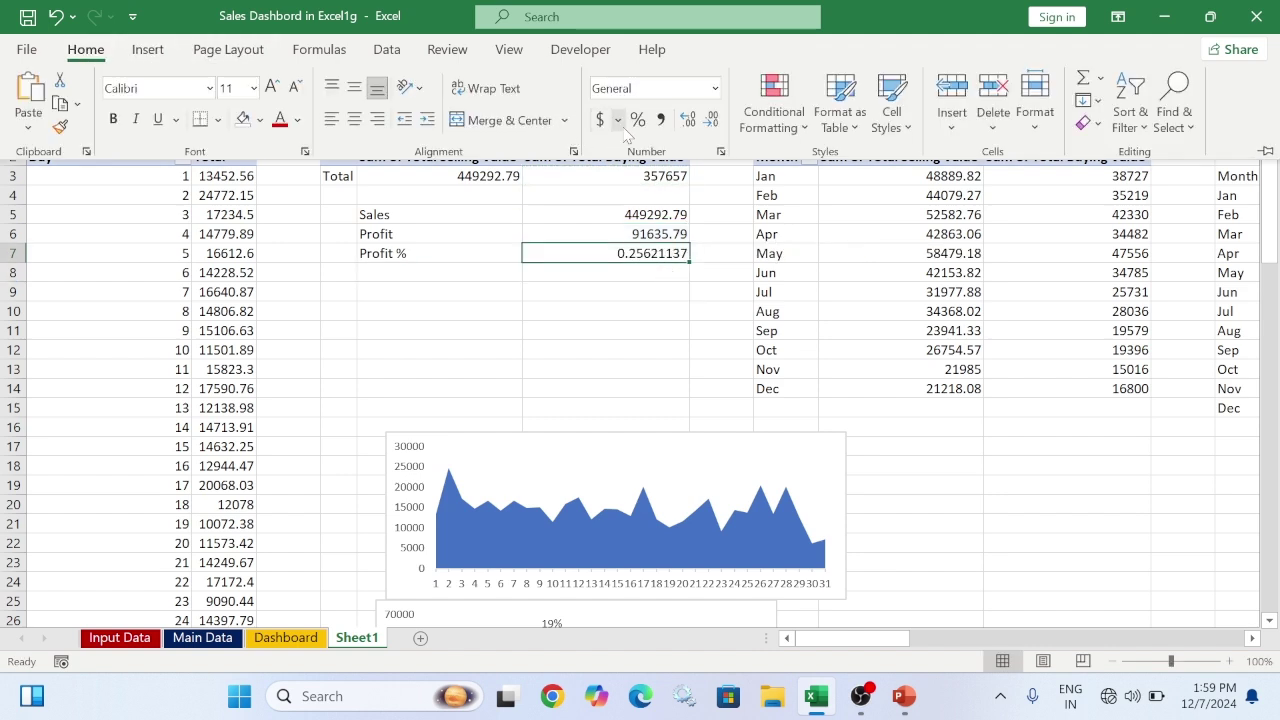
left_click(637, 119)
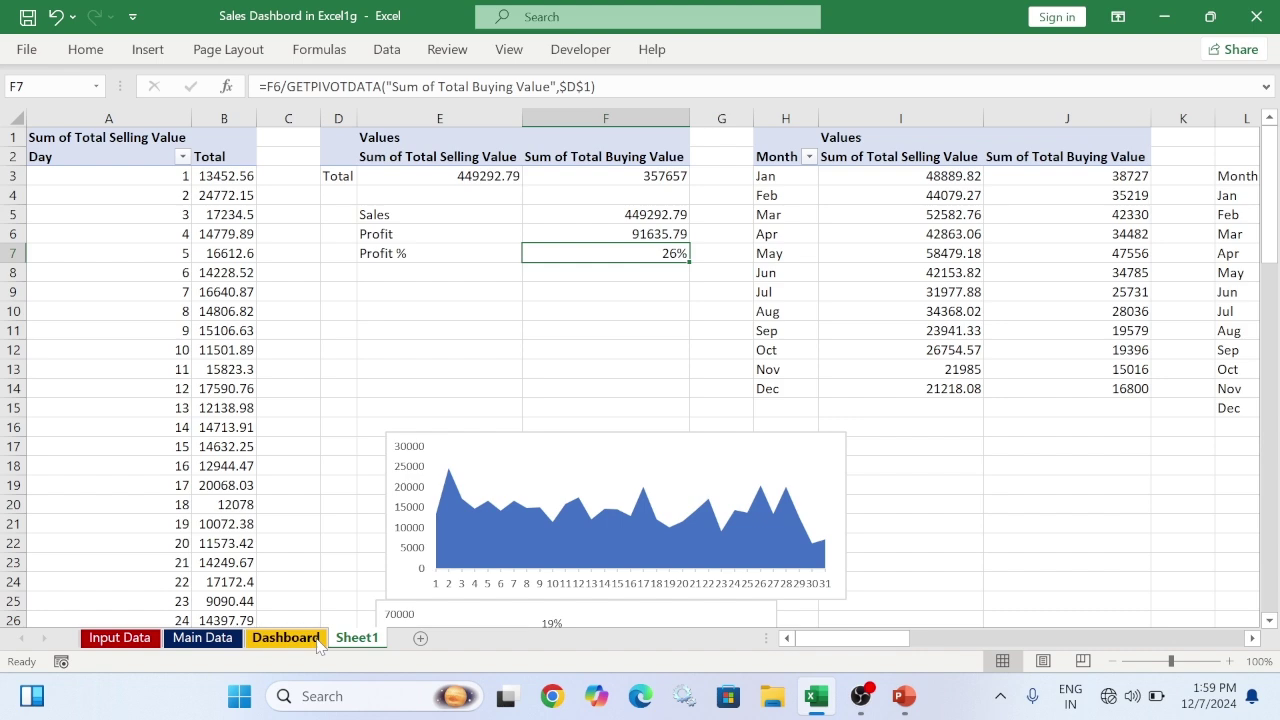
On the Dashboard sheet, duplicate the TOTAL SALES text box and place the copy directly below the original label
left_click(285, 637)
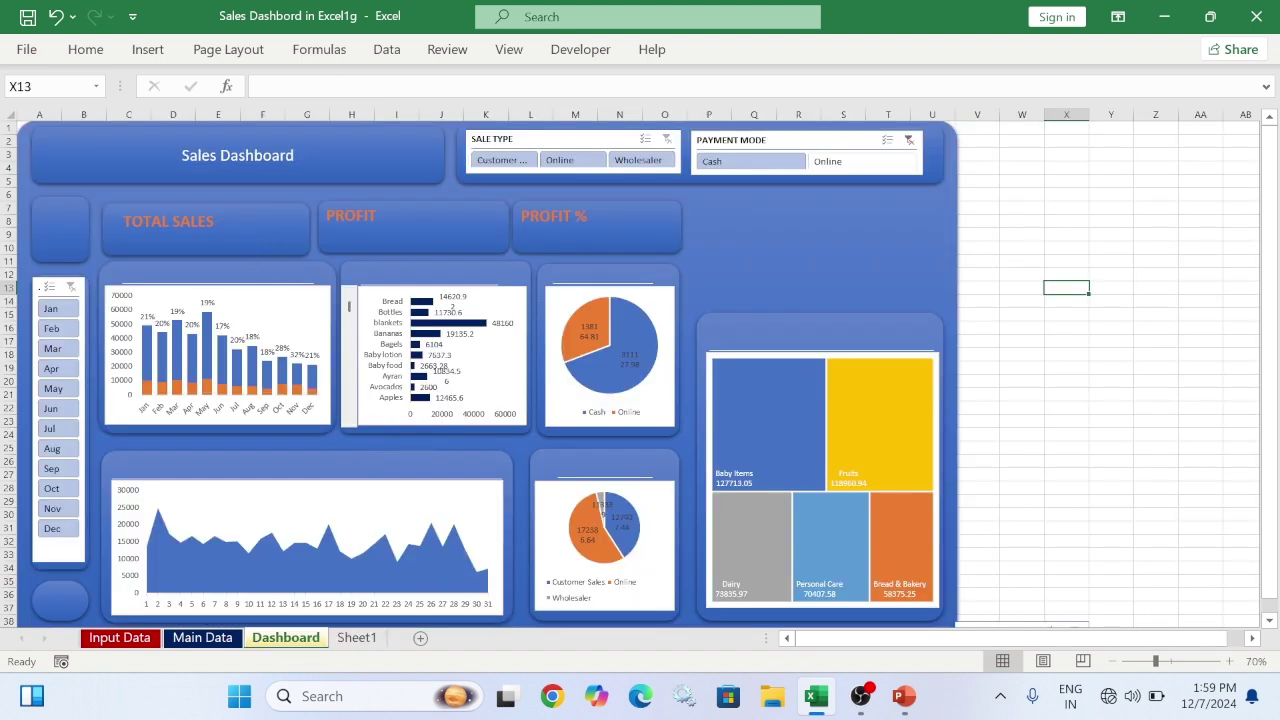
left_click(192, 222)
key("ctrl+d")
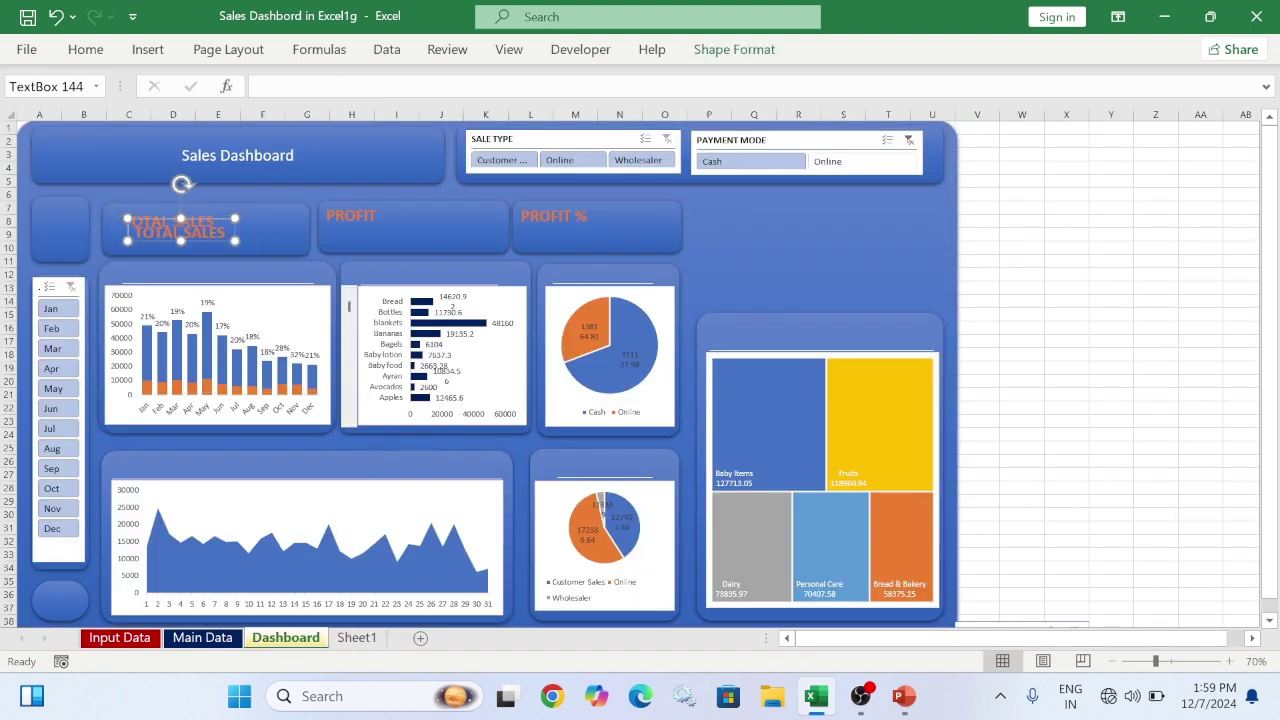
left_click_drag(194, 217, 119, 245)
Try to link the duplicated text box to the Sales value in Sheet1 cell F5 by replacing its text with an = reference
type("=")
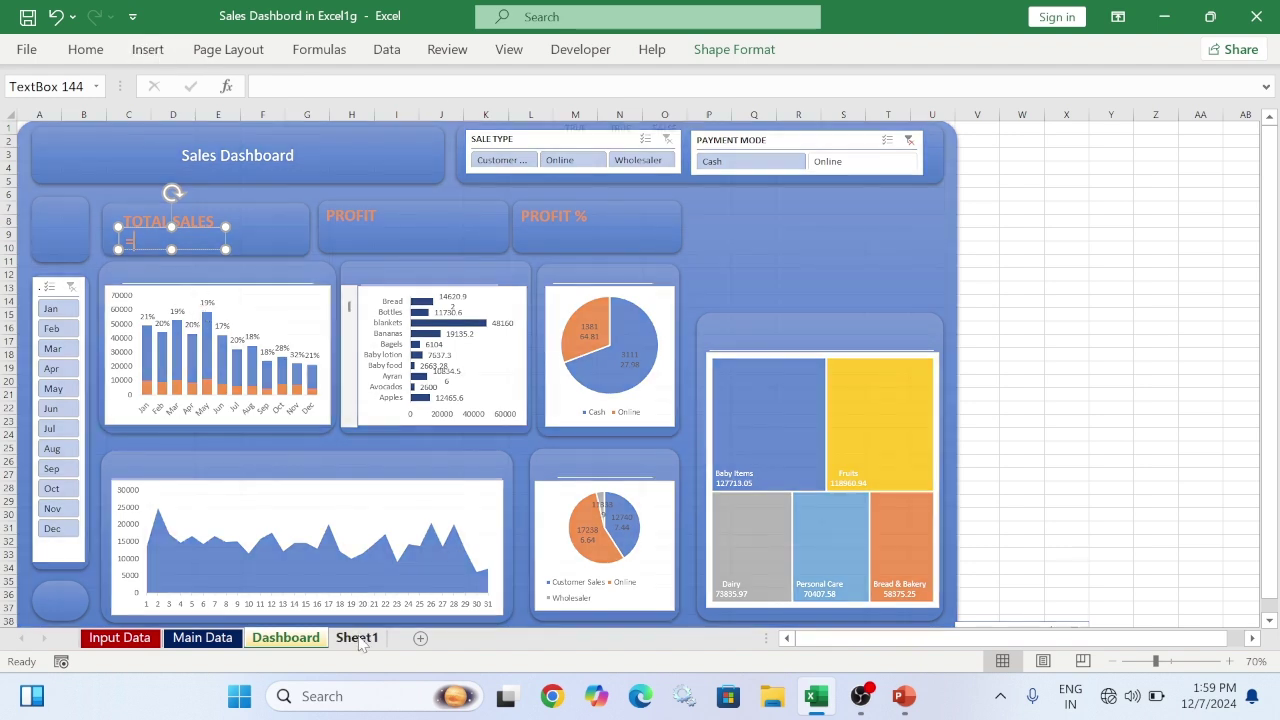
left_click(348, 630)
left_click(637, 216)
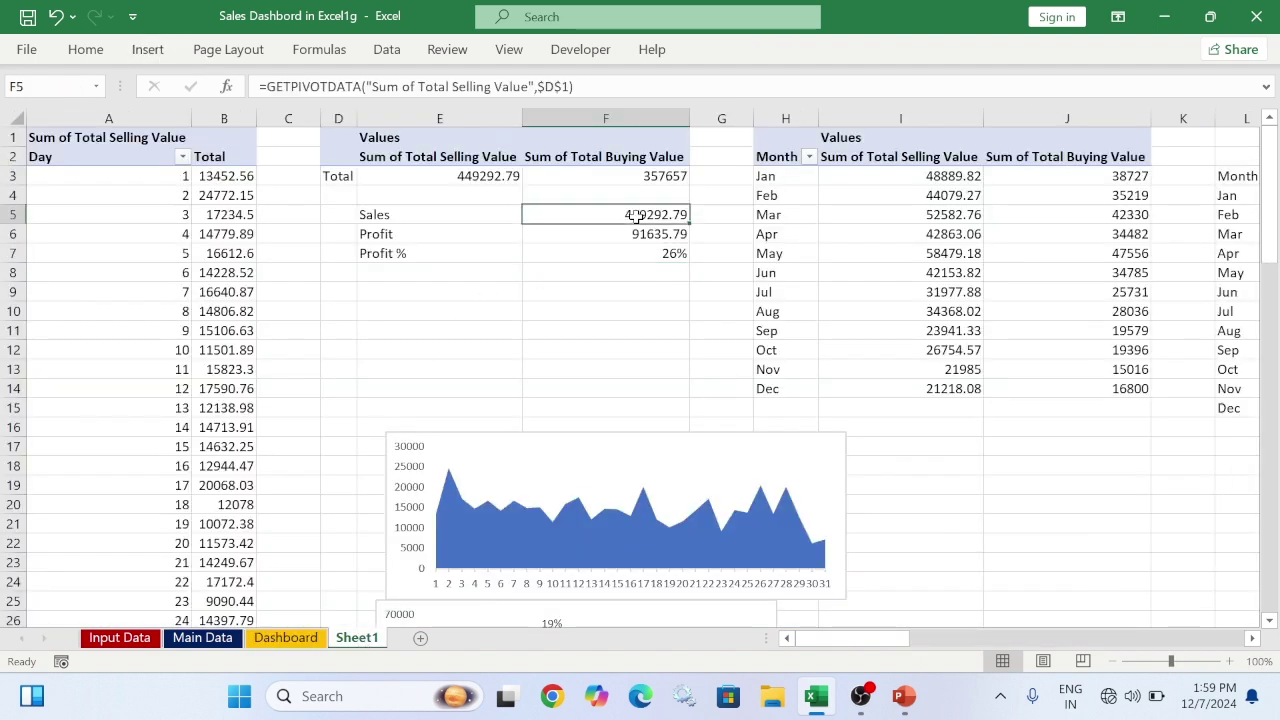
key("Down")
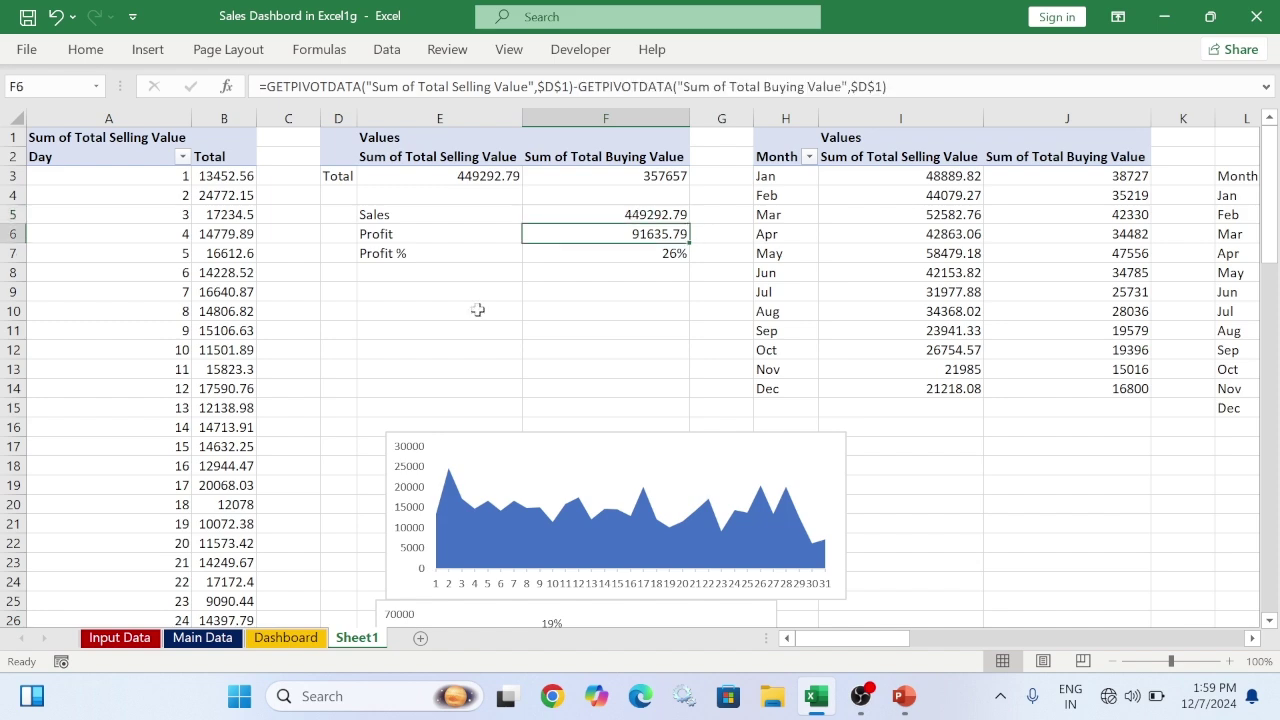
Link the text box below the TOTAL SALES label on the Dashboard to the Sales value in Sheet1 cell F5
left_click(290, 640)
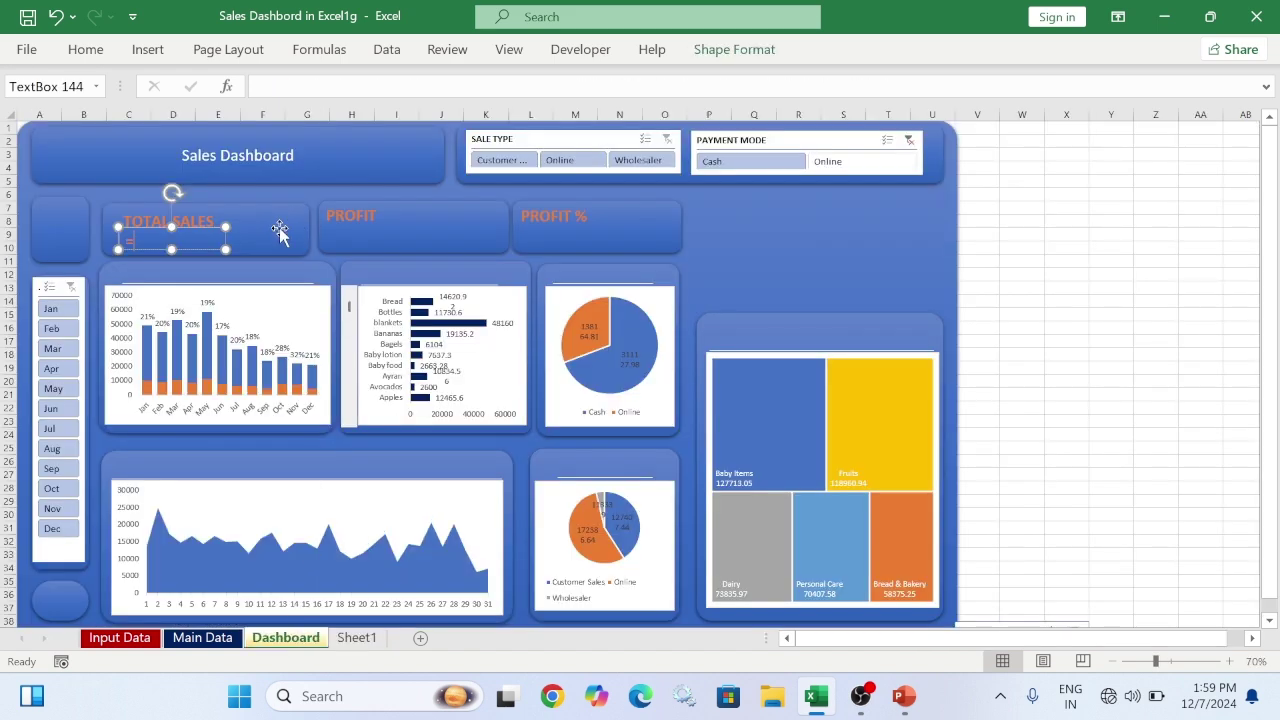
left_click(366, 637)
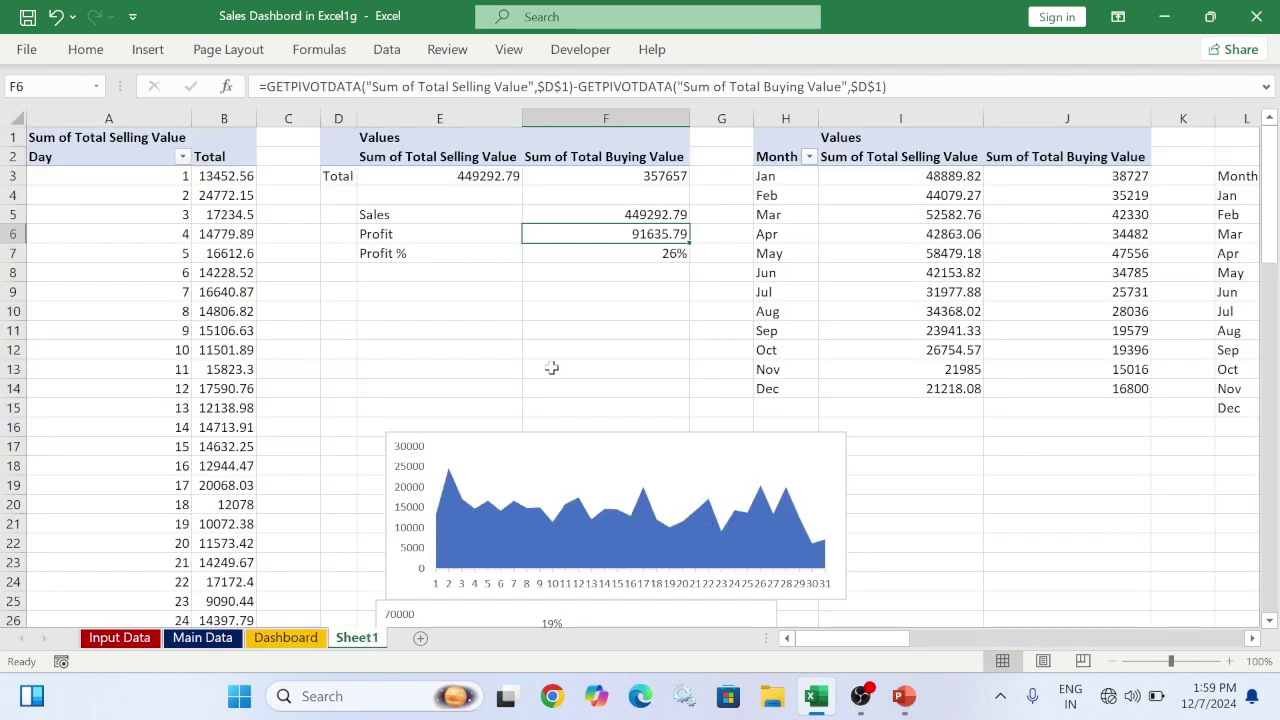
left_click(314, 640)
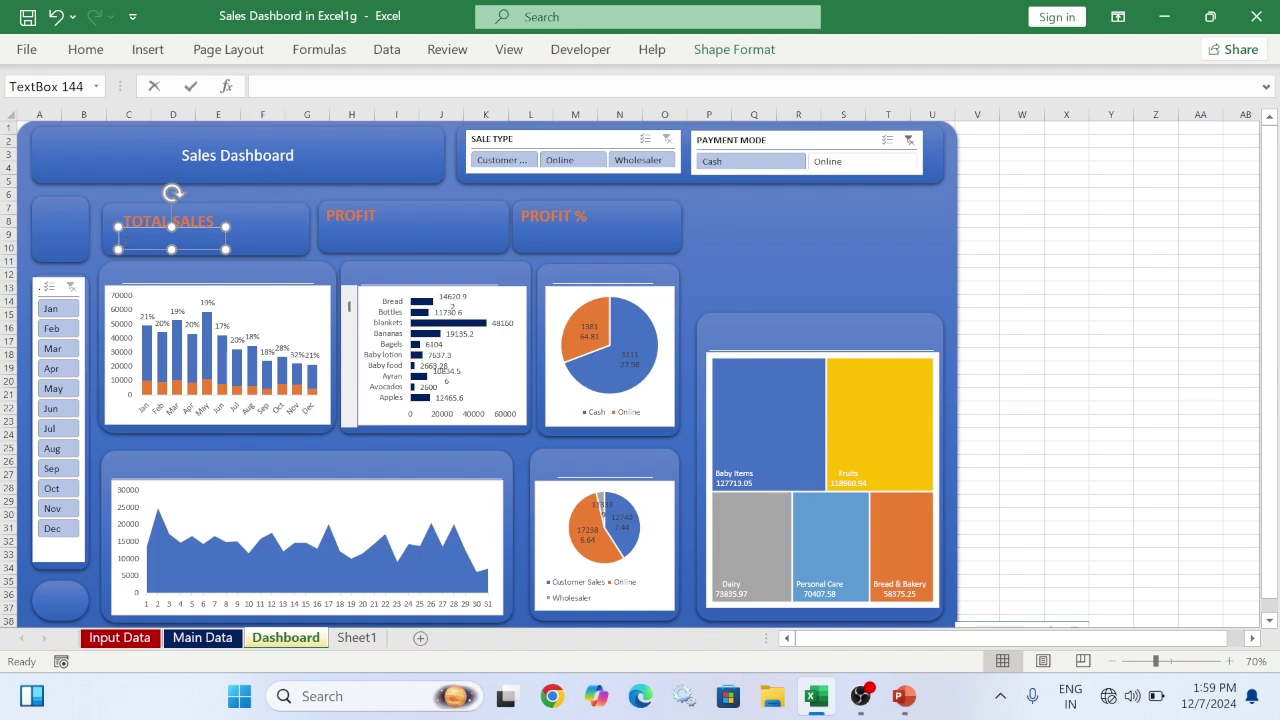
left_click(260, 87)
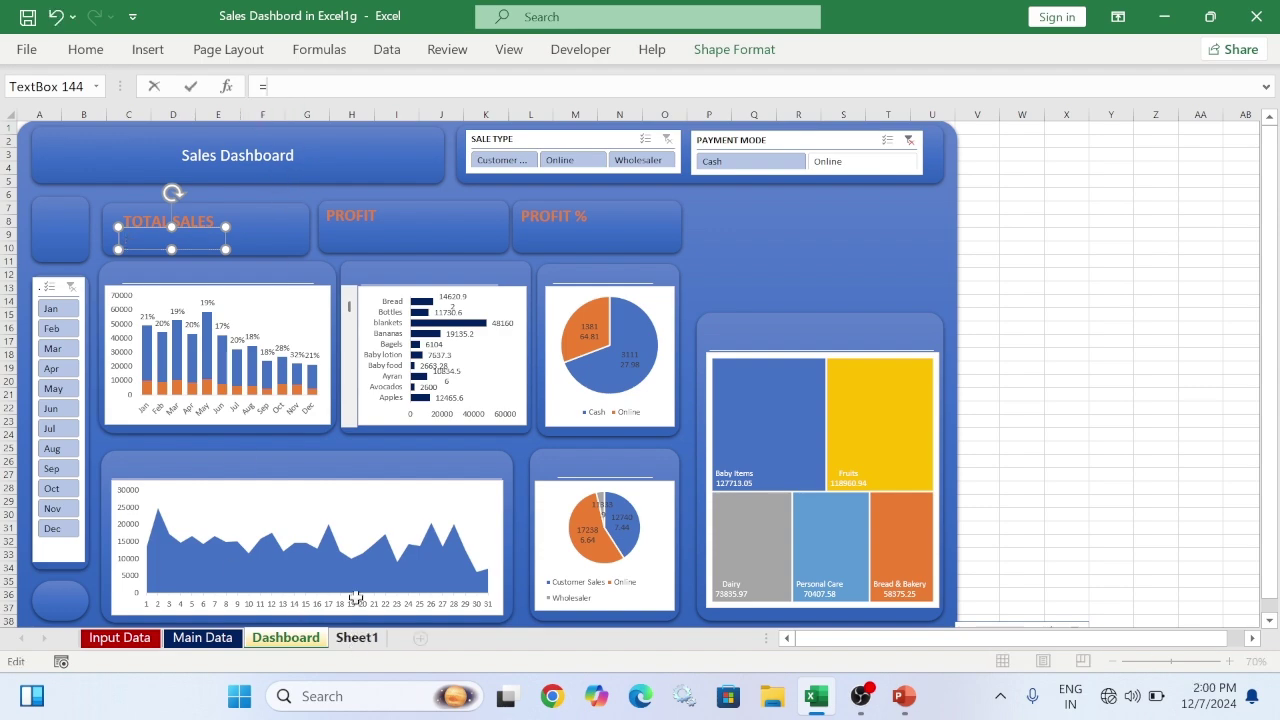
left_click(357, 637)
left_click(641, 212)
key("Return")
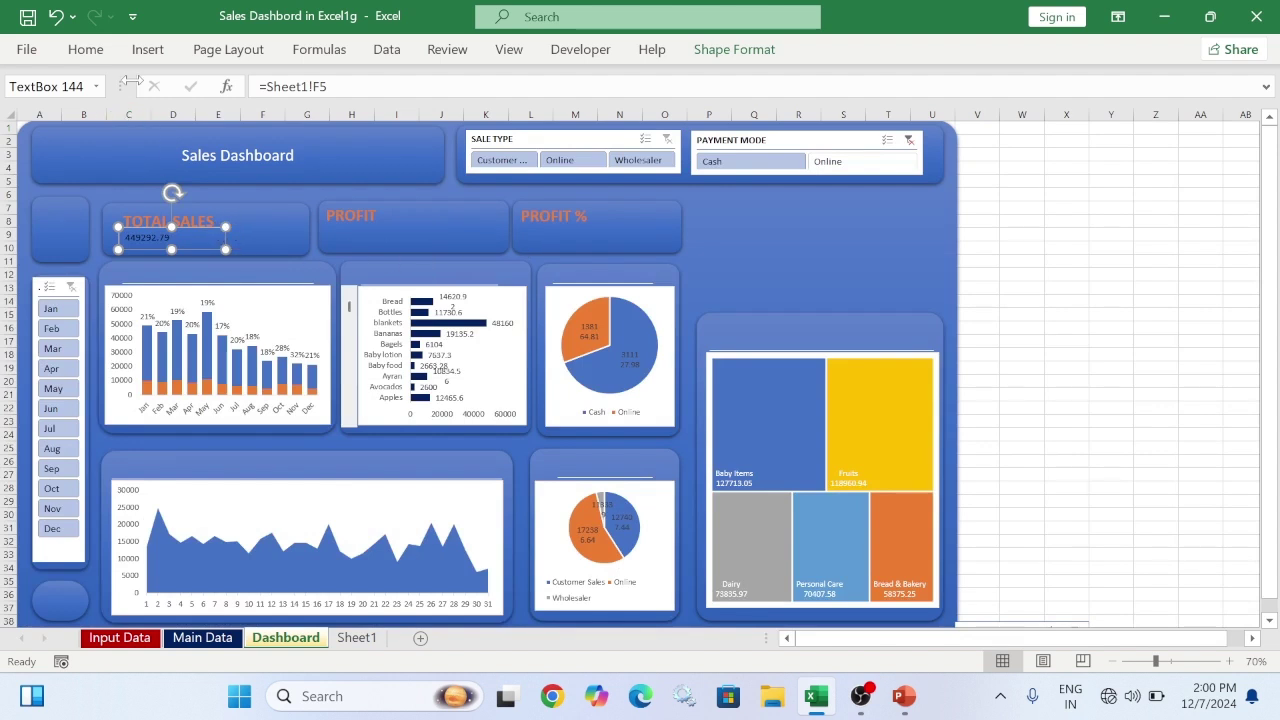
Format the linked total sales value as white, bold, 18-point text
left_click(85, 49)
left_click(296, 120)
left_click(283, 198)
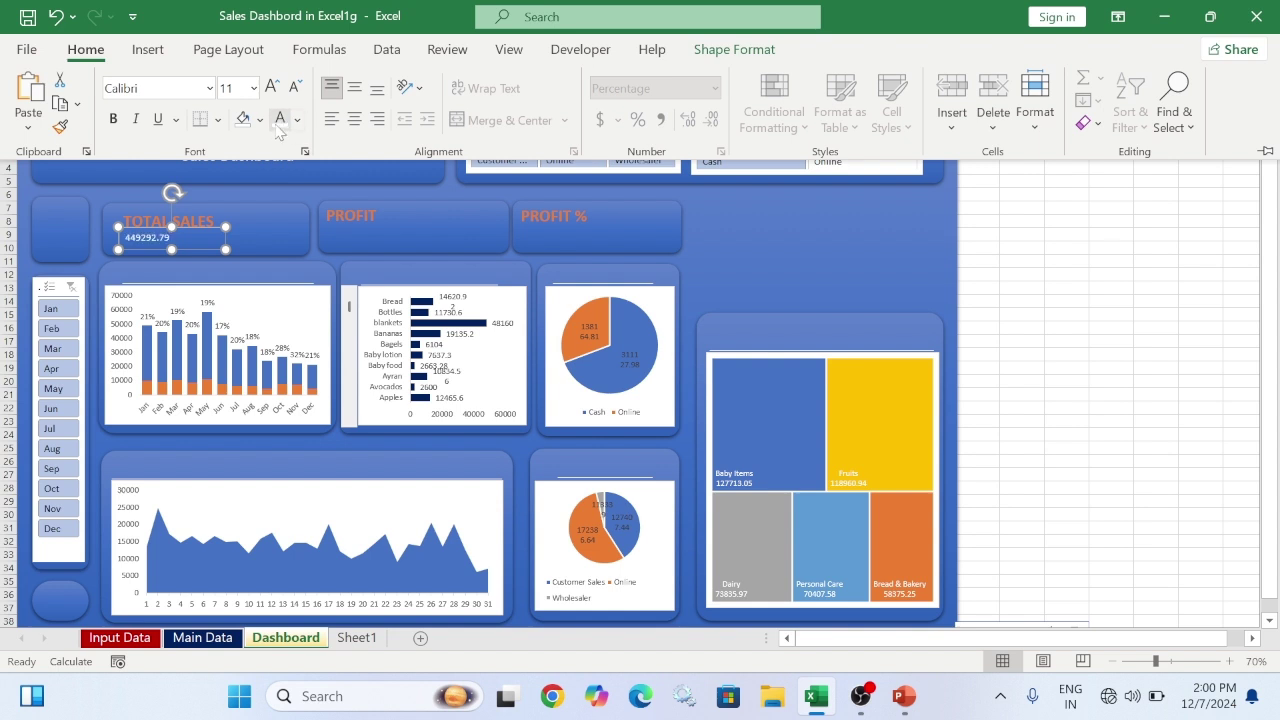
left_click(113, 119)
left_click(274, 88)
left_click(275, 88)
left_click(276, 89)
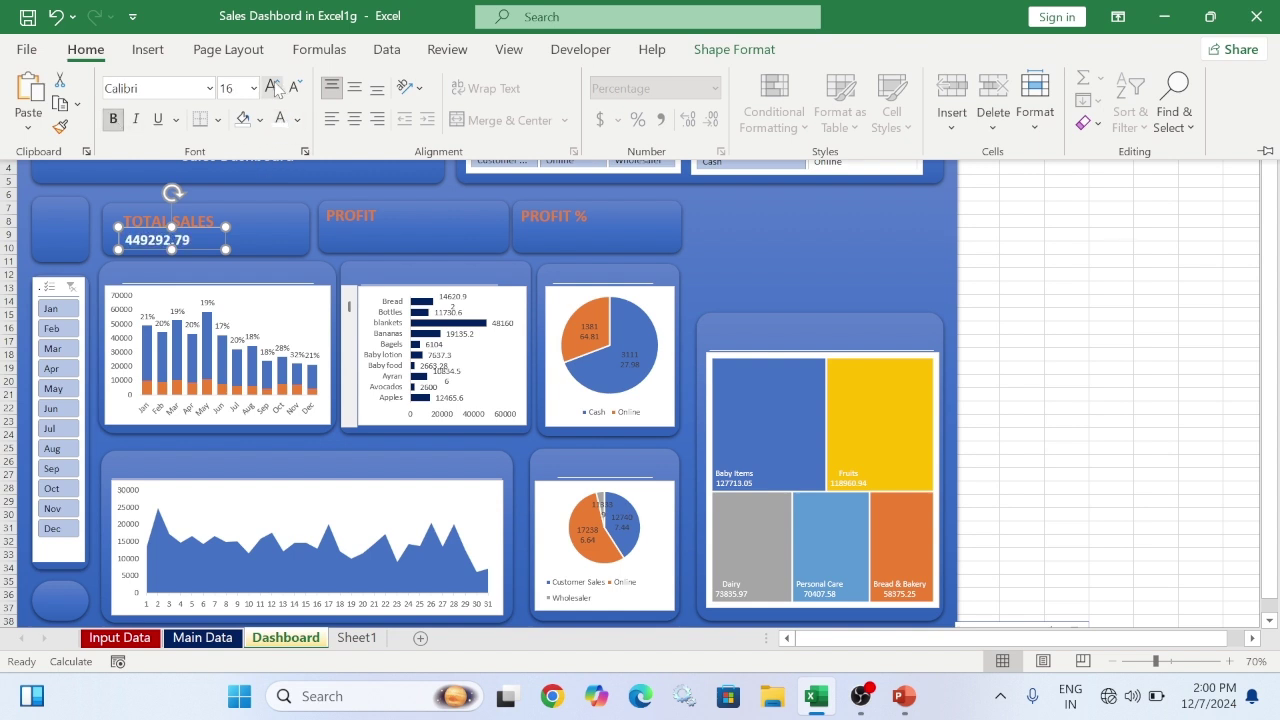
Duplicate the total sales value box and place one copy below the PROFIT label and another below PROFIT %
left_click(193, 232)
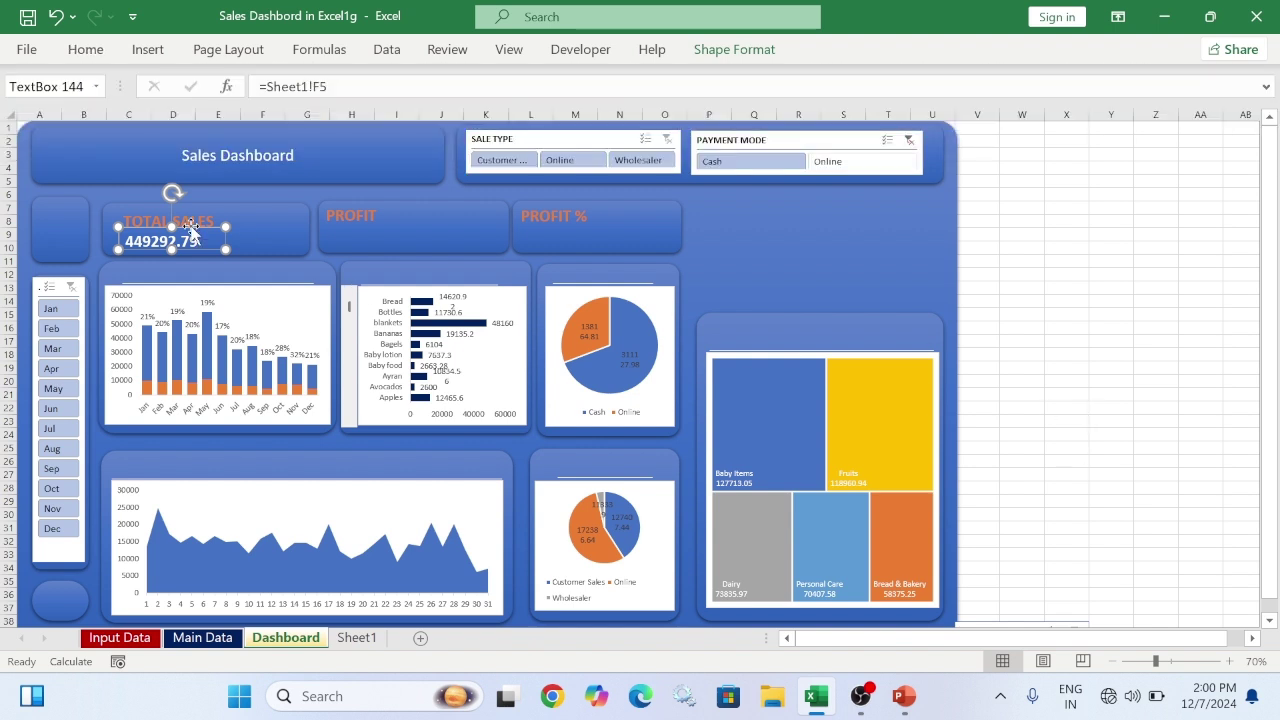
left_click_drag(193, 232, 583, 230)
key("ctrl+d")
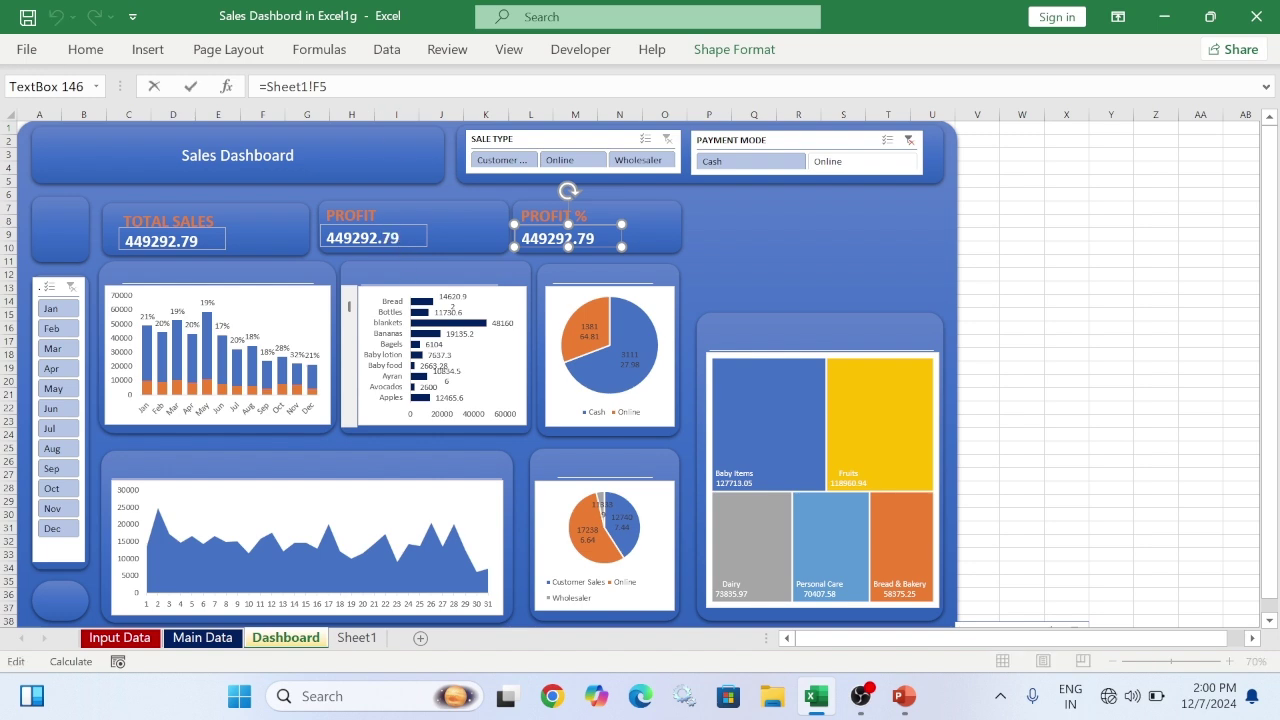
Link the value box below PROFIT % to Sheet1 cell F7 in place of its copied reference
key("BackSpace")
key("BackSpace")
key("BackSpace")
key("BackSpace")
key("BackSpace")
key("BackSpace")
key("BackSpace")
key("BackSpace")
key("BackSpace")
left_click(356, 637)
left_click(666, 256)
key("Return")
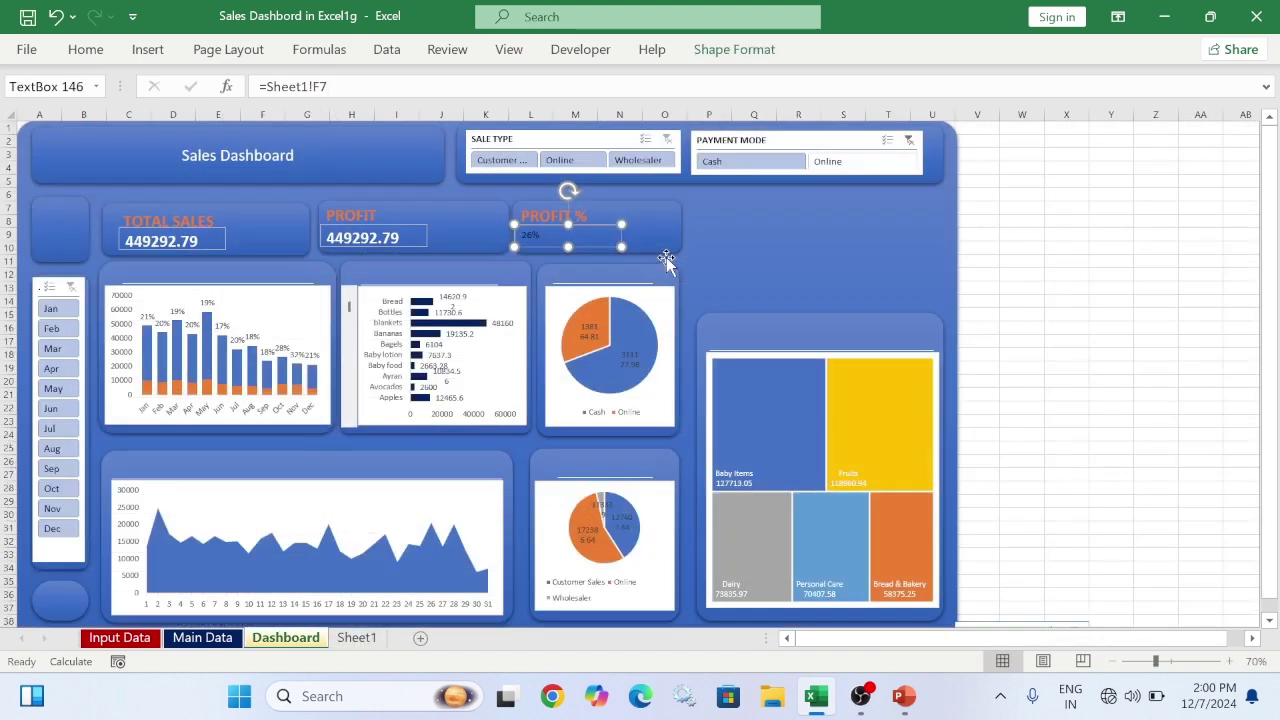
Link the value box below PROFIT to Sheet1 cell F6 in place of its copied reference
left_click(386, 240)
left_click(330, 87)
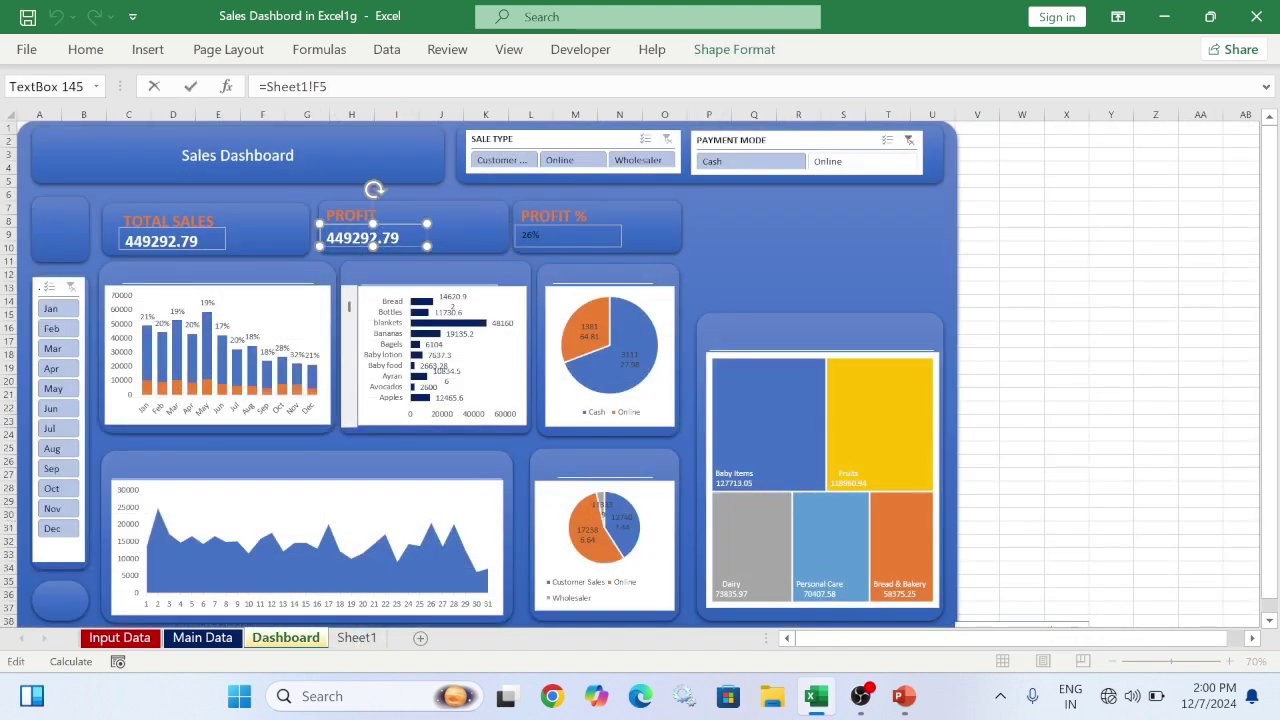
key("BackSpace")
key("BackSpace")
key("BackSpace")
key("BackSpace")
key("BackSpace")
key("BackSpace")
key("BackSpace")
key("BackSpace")
key("BackSpace")
left_click(357, 637)
left_click(634, 234)
key("Return")
Copy the total sales value's formatting to the PROFIT and PROFIT % value boxes with Format Painter
left_click(208, 238)
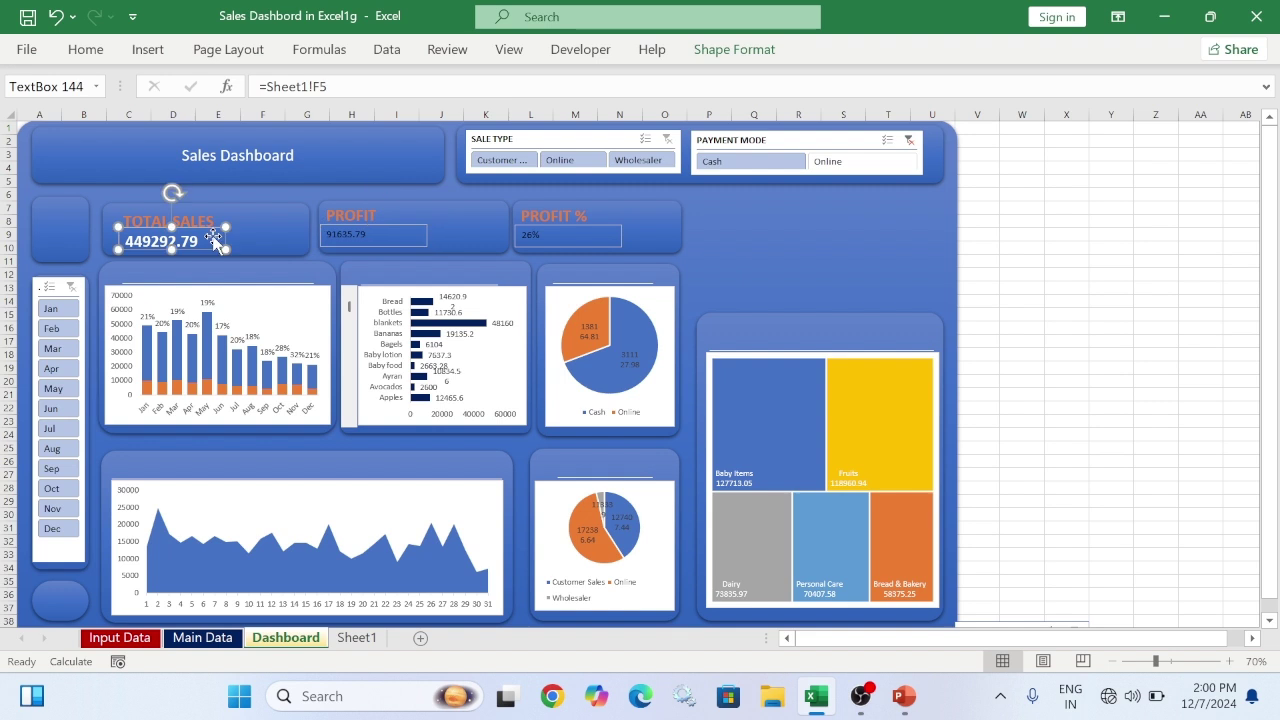
left_click(86, 49)
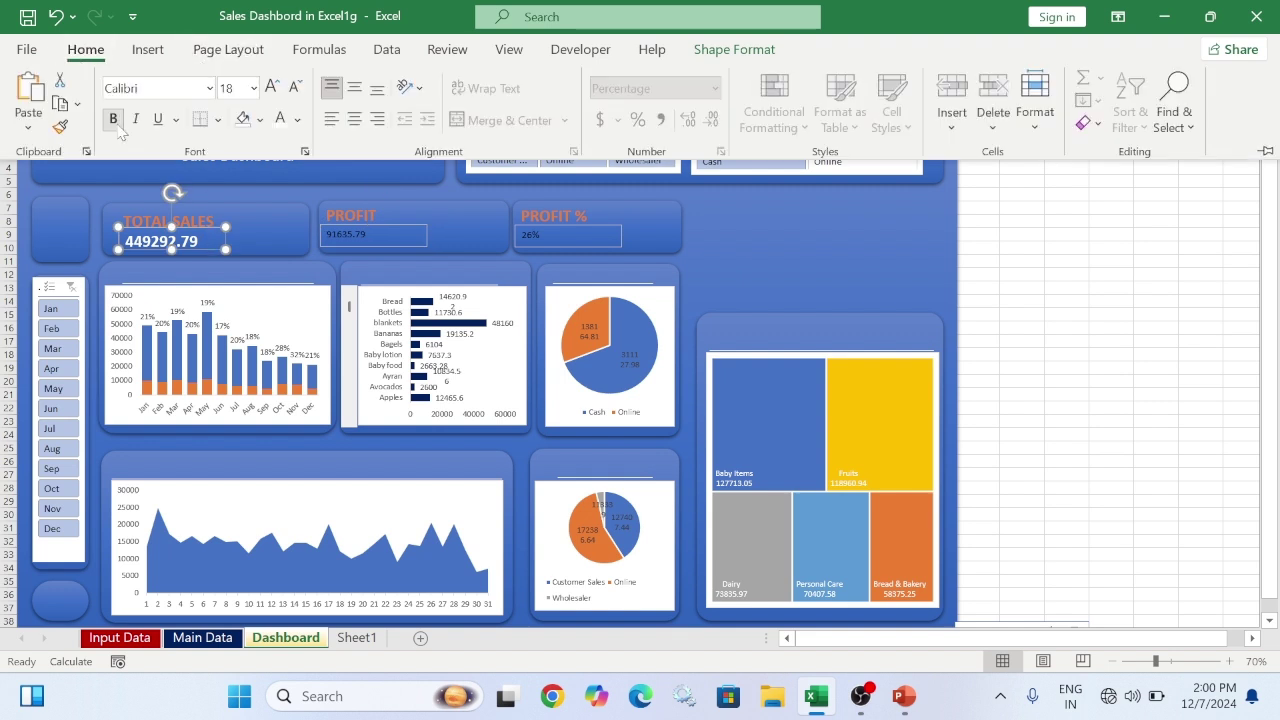
left_click(60, 127)
left_click(352, 244)
left_click(600, 244)
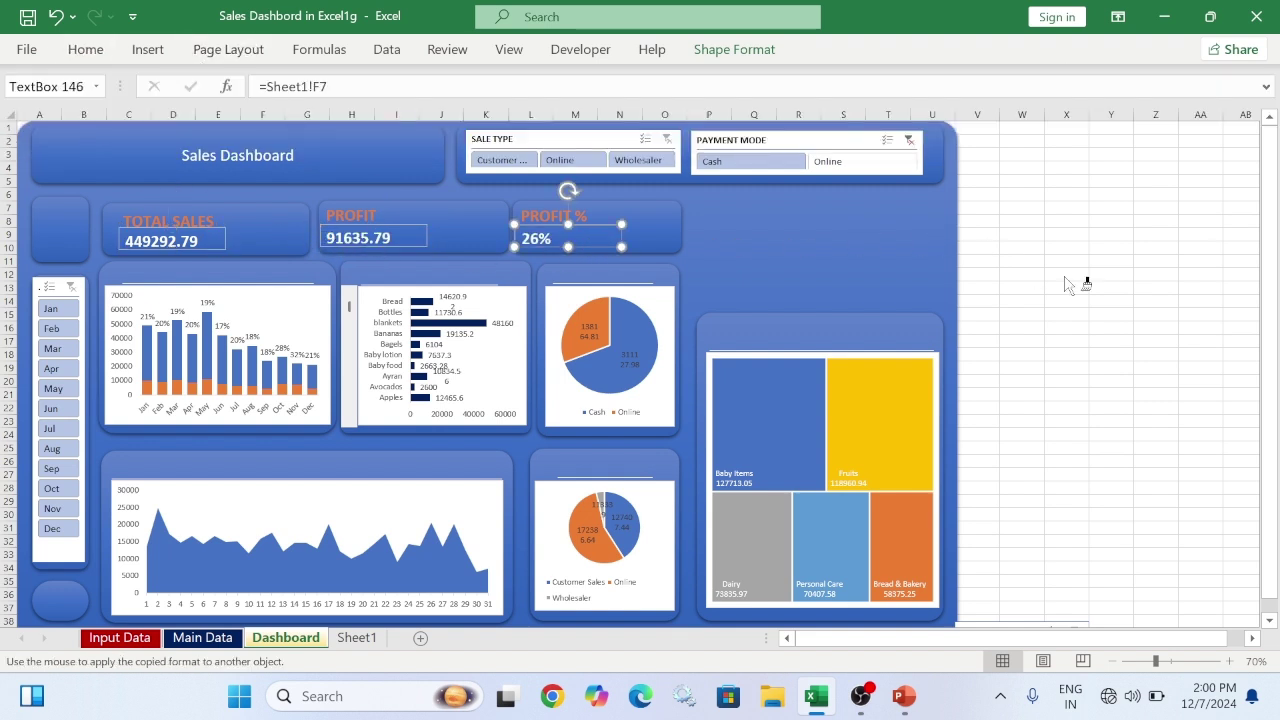
left_click(1020, 293)
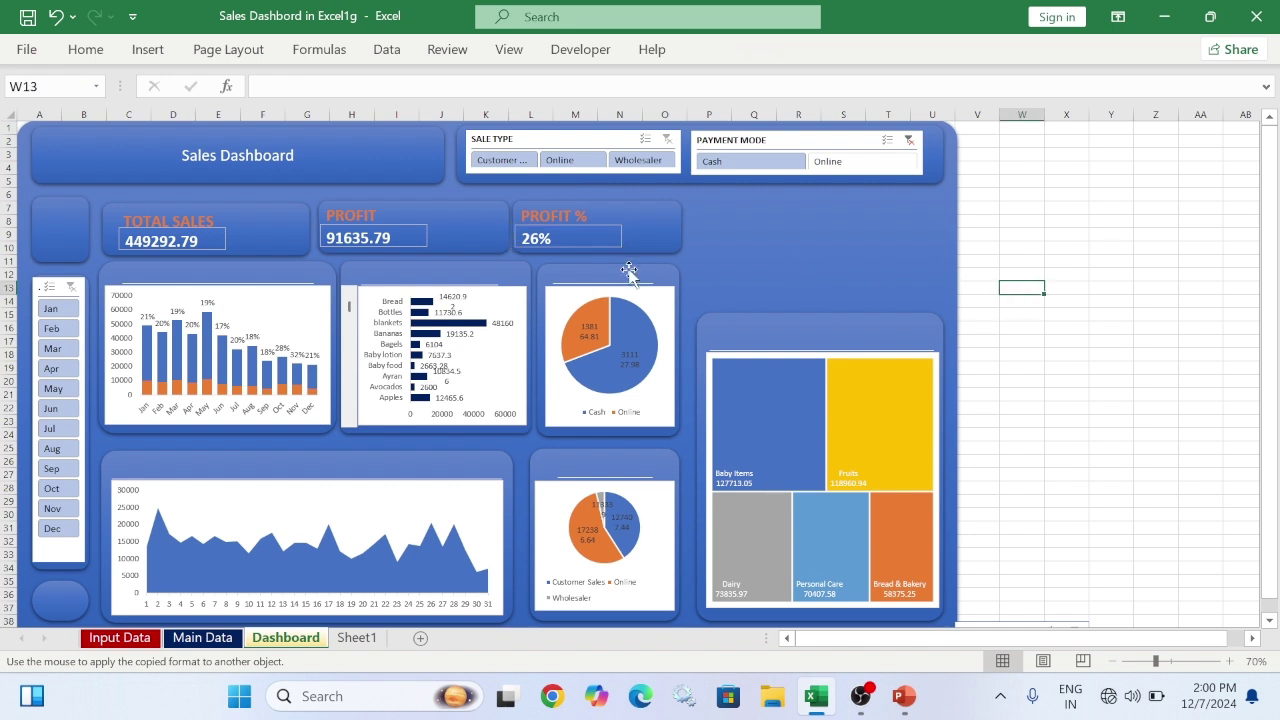
Remove the outline from the three KPI value boxes for total sales, profit and profit %
left_click(554, 243)
left_click(400, 237, "ctrl")
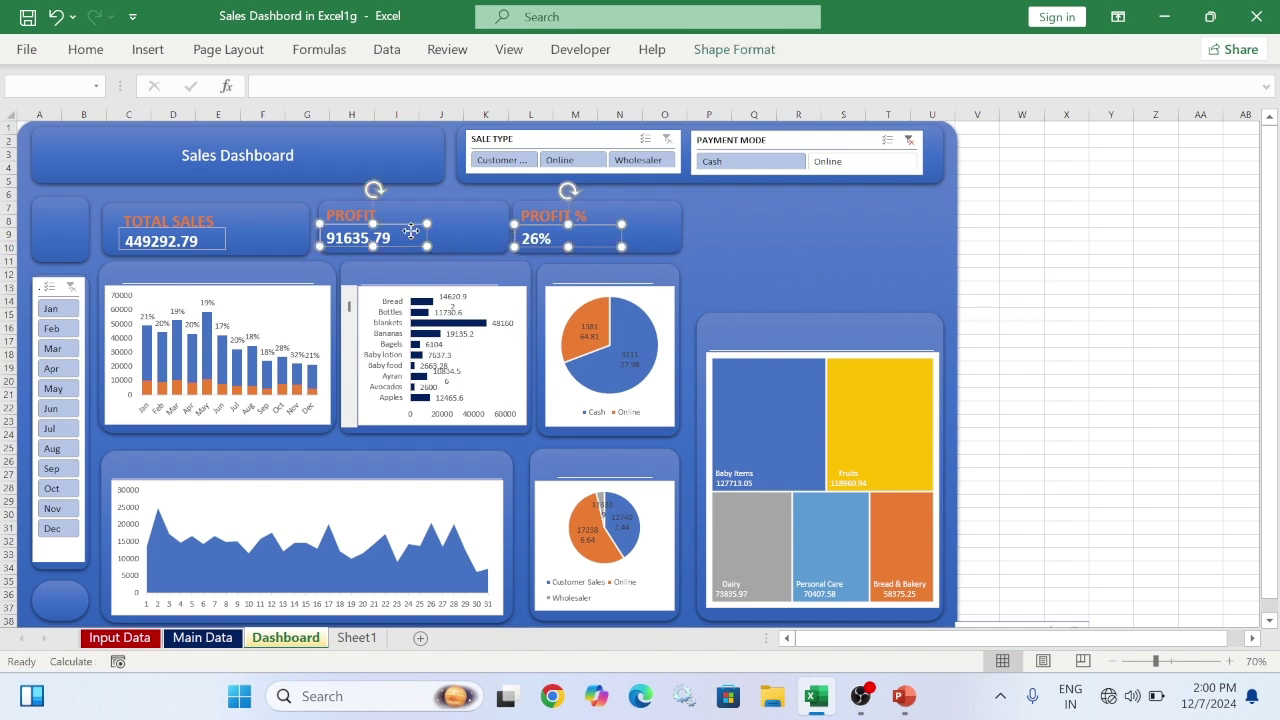
left_click(212, 232, "ctrl")
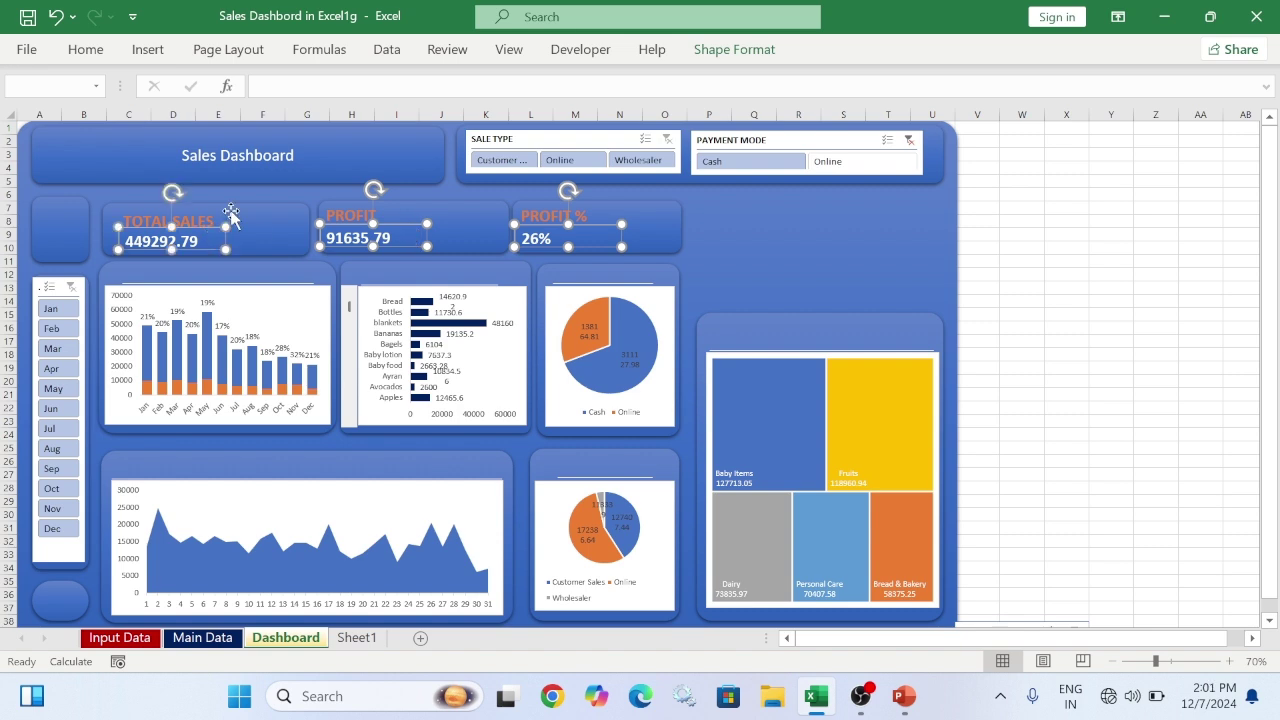
left_click(712, 50)
left_click(500, 101)
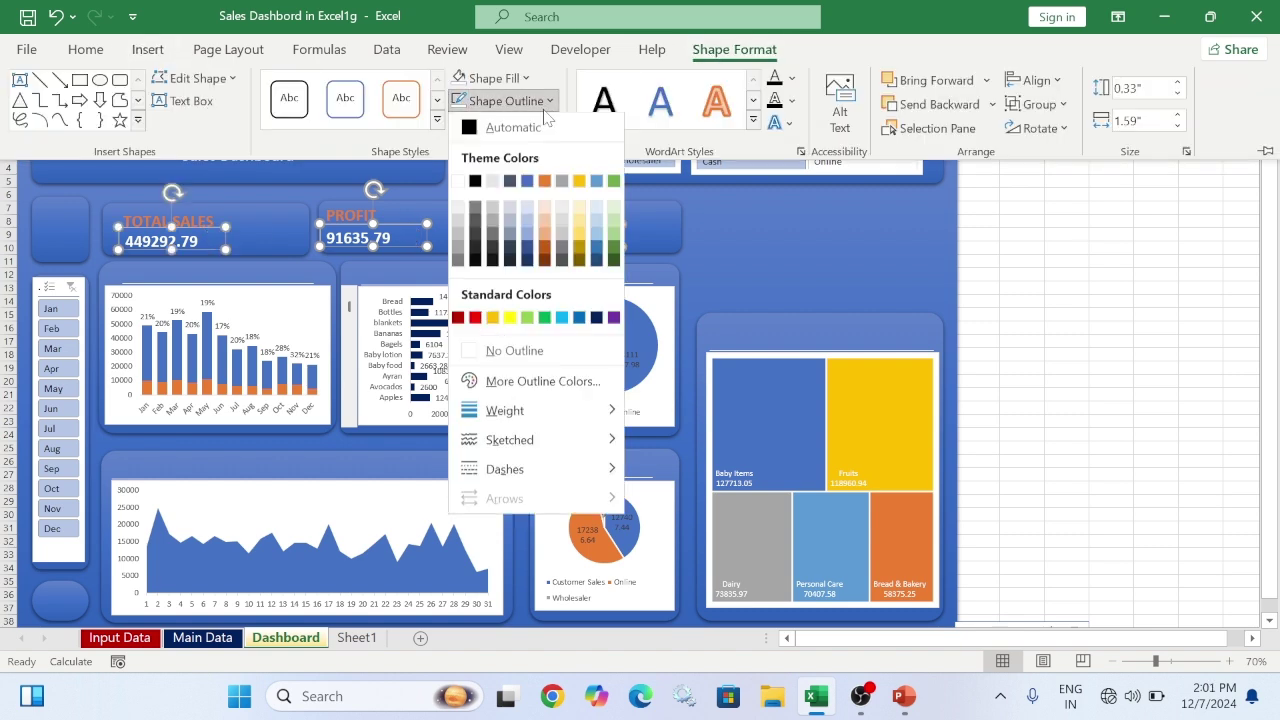
left_click(506, 354)
left_click(1035, 308)
left_click(1106, 275)
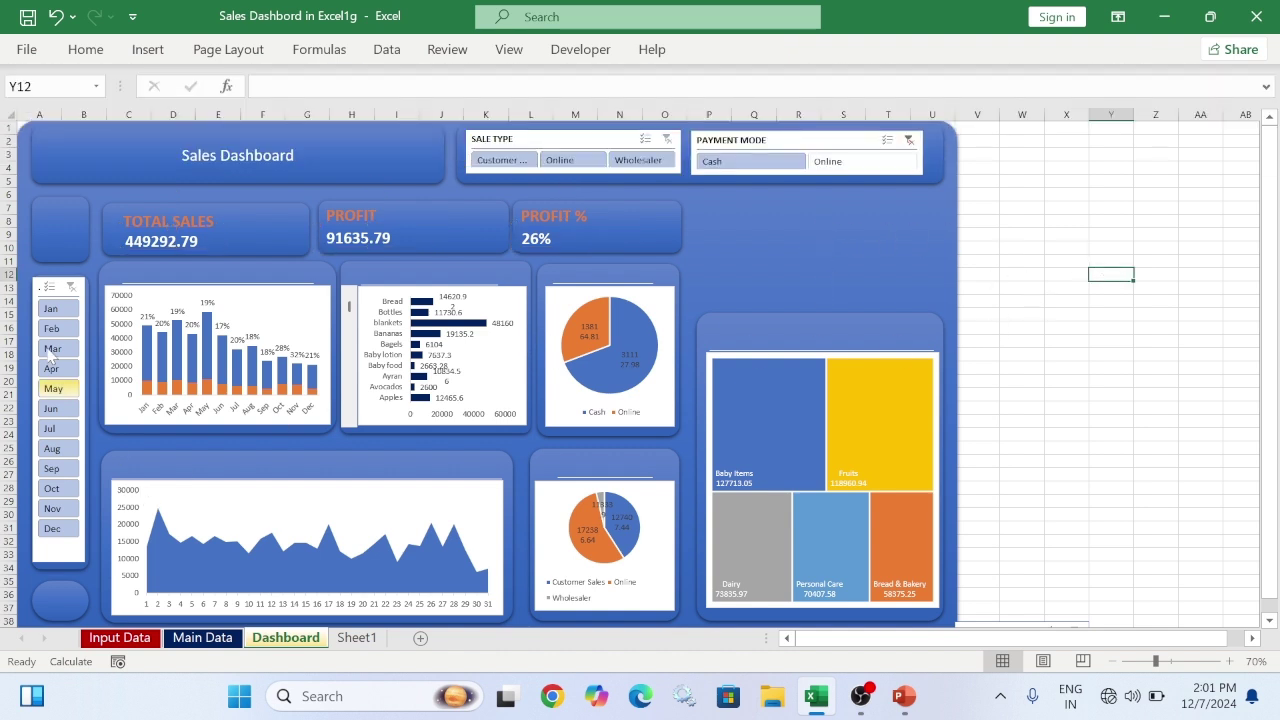
Check that the KPI cards respond to the month slicer by filtering several months from Jan to May, and clear the filter
left_click(48, 311)
left_click(53, 347)
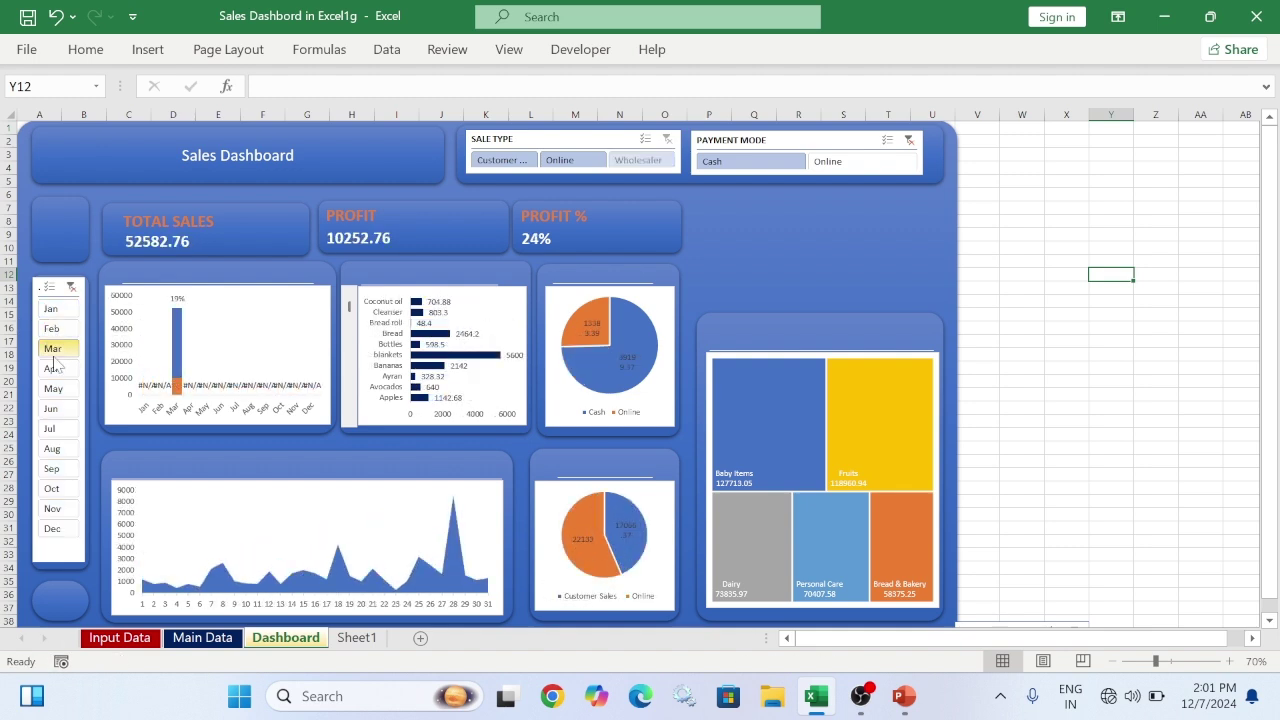
left_click(53, 390)
left_click(52, 368)
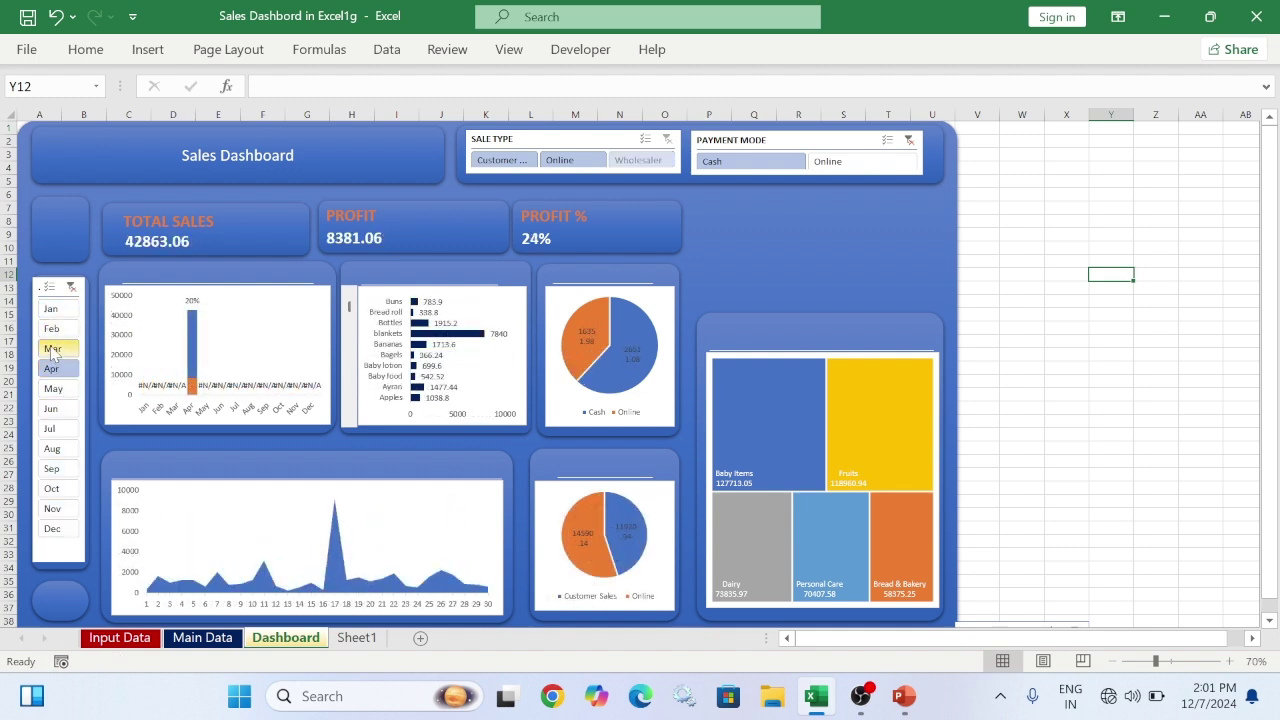
left_click(53, 348)
left_click(60, 330)
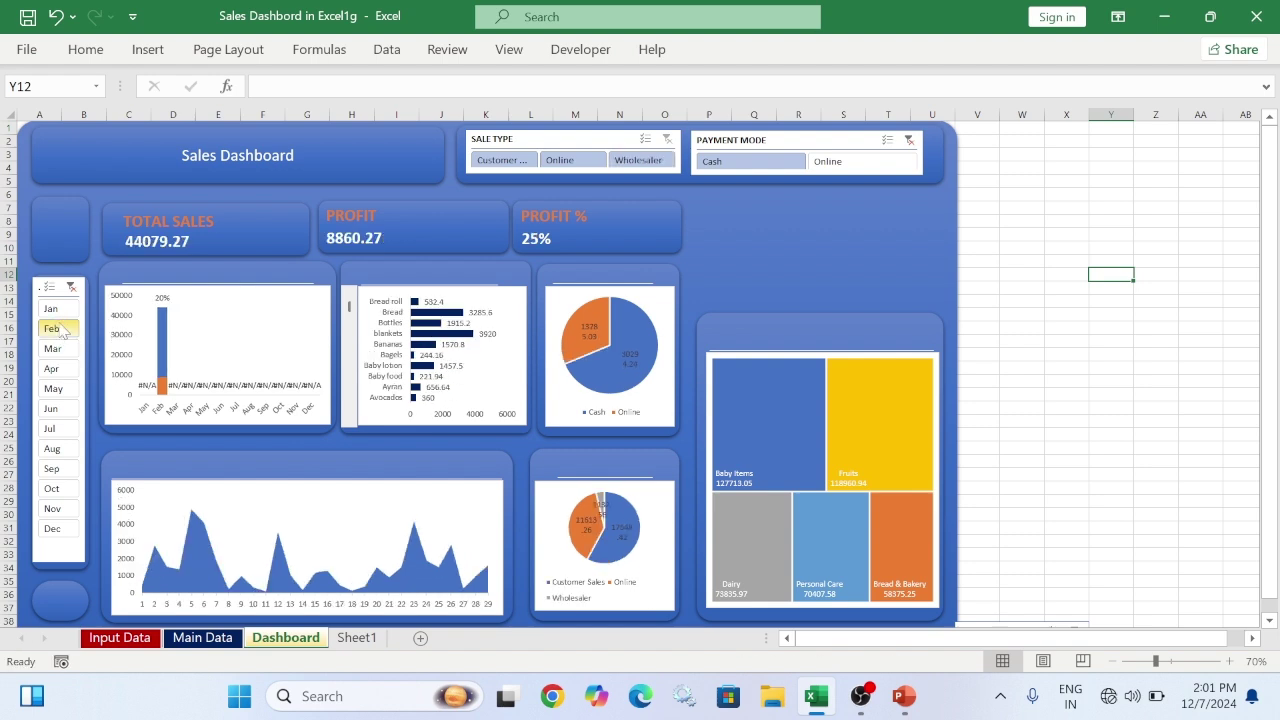
left_click(58, 311)
left_click(72, 287)
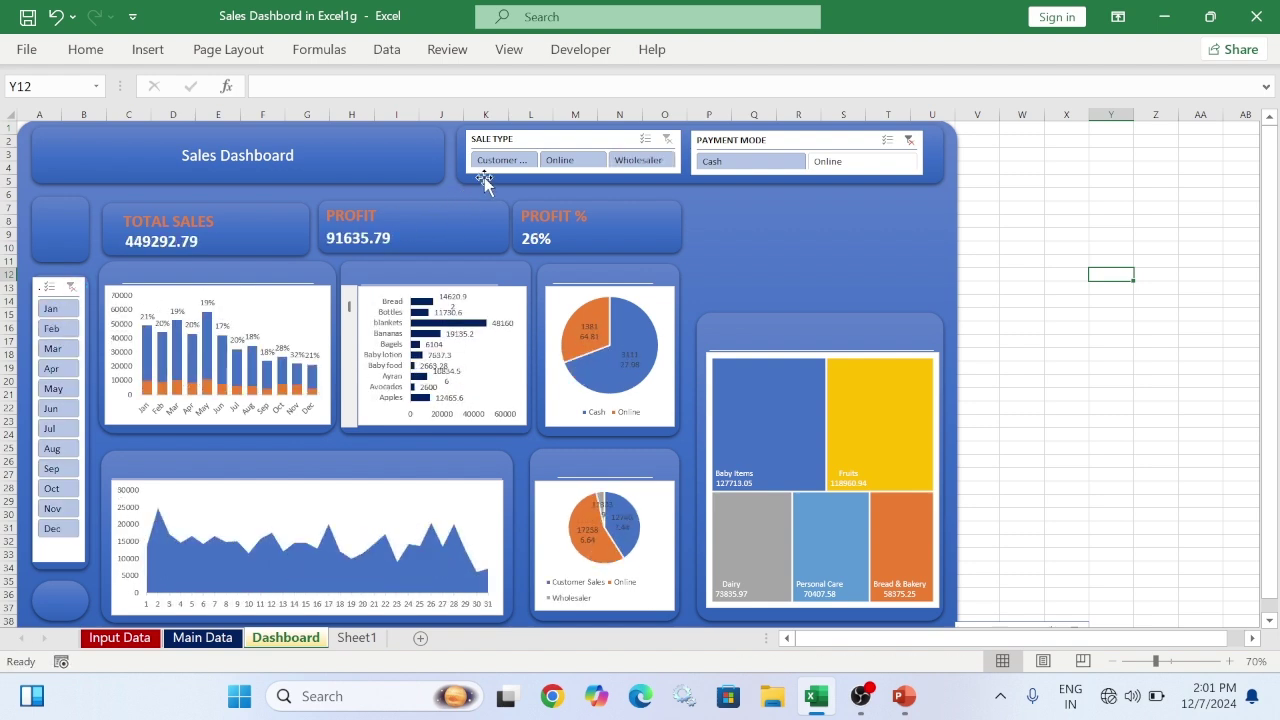
Filter the sale type to Wholesaler and connect the SALE TYPE slicer to all listed PivotTables, including CategoryWise, DayWise, MonthWise and PaymentMode
left_click(495, 164)
left_click(637, 160)
left_click(630, 140)
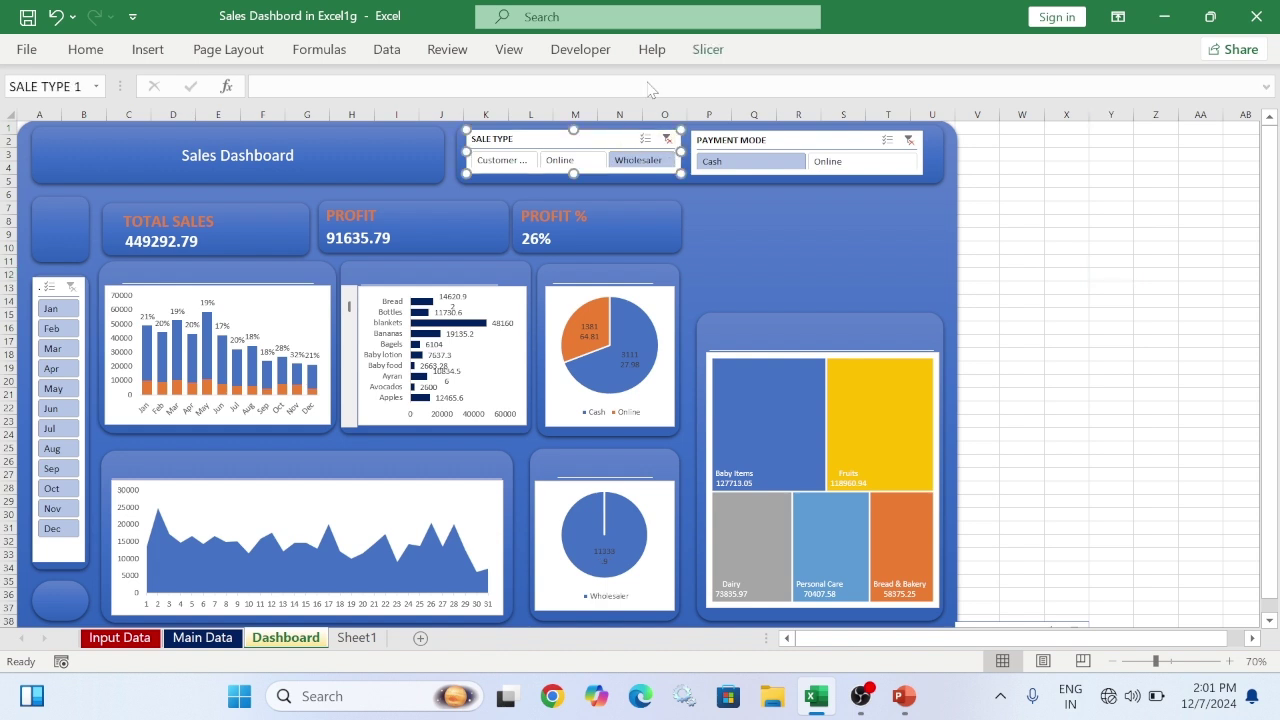
left_click(708, 49)
left_click(152, 100)
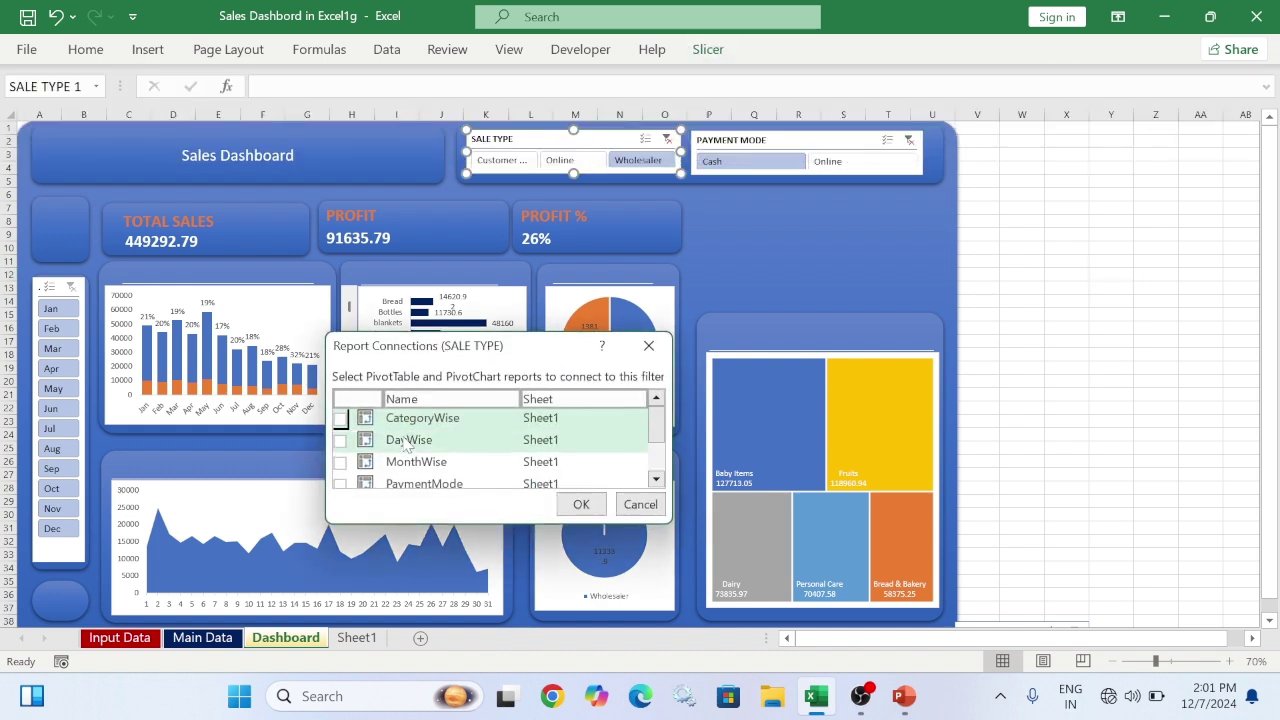
scroll(408, 444, "down", 3)
scroll(408, 444, "up", 3)
left_click(340, 418)
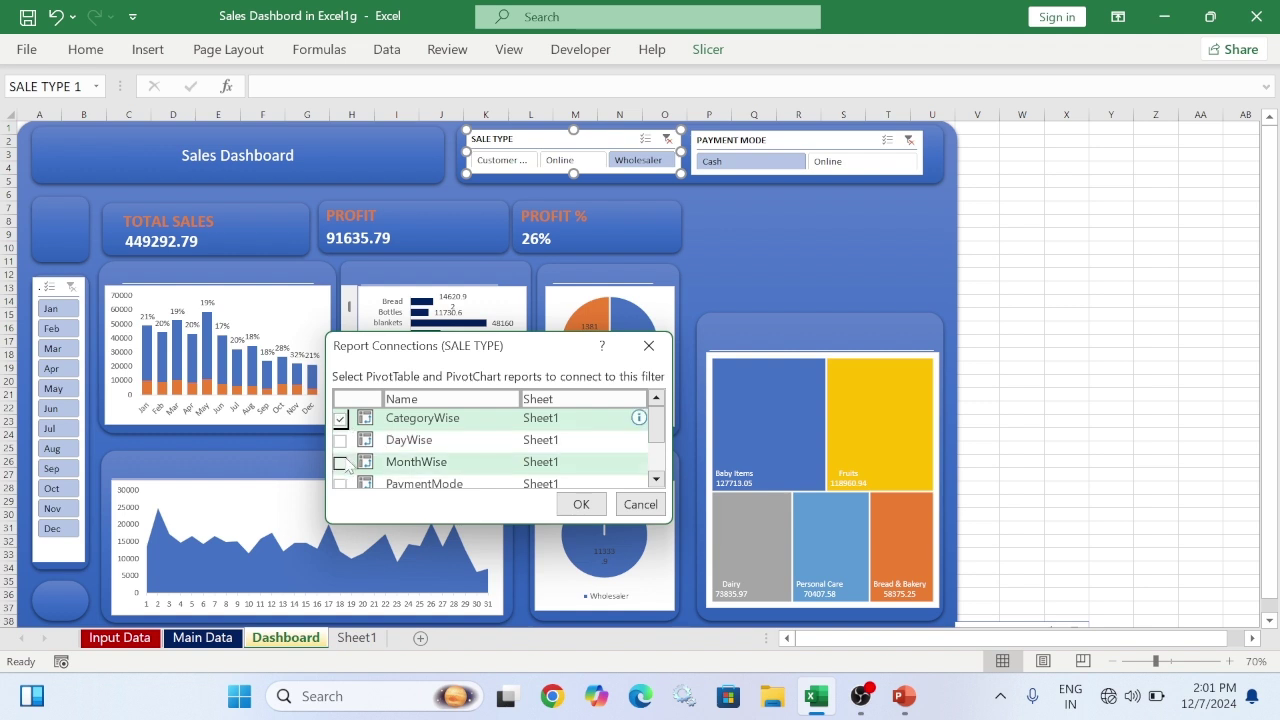
left_click(340, 419)
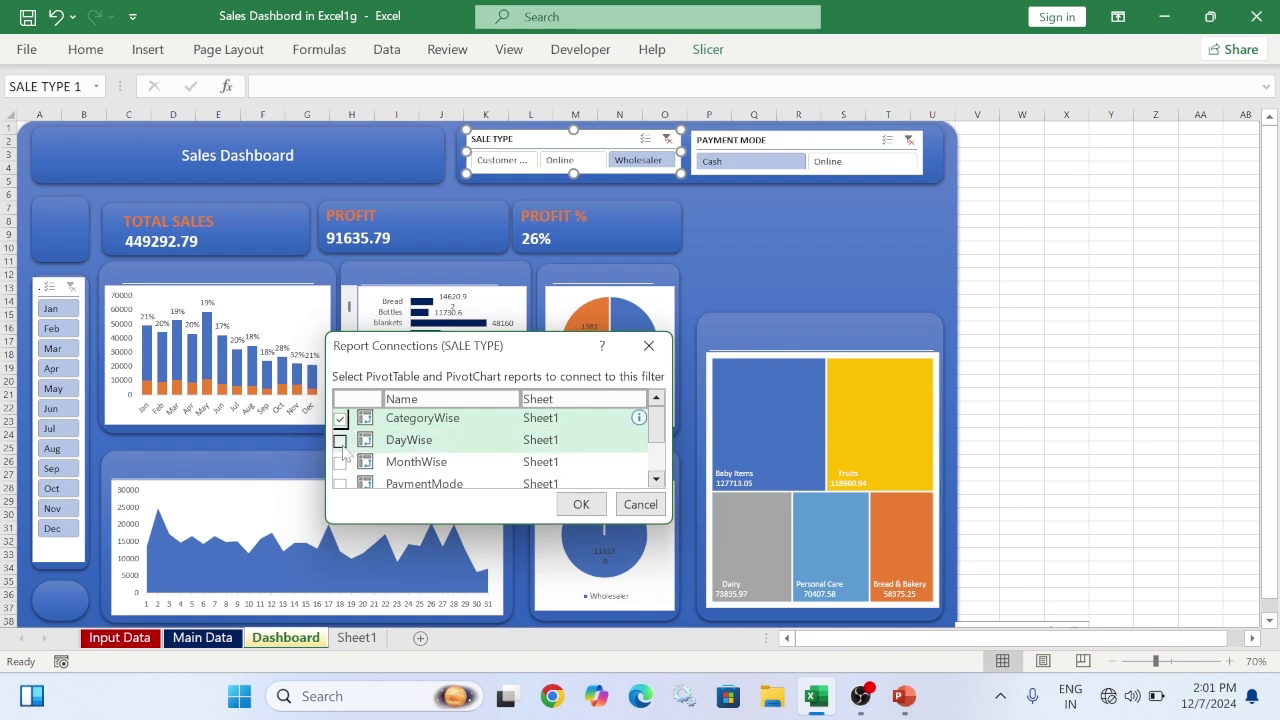
left_click(340, 418)
left_click(340, 440)
left_click(340, 462)
scroll(342, 462, "down", 1)
left_click(340, 436)
left_click(340, 458)
left_click(342, 480)
scroll(345, 482, "down", 1)
left_click(342, 476)
scroll(362, 481, "up", 2)
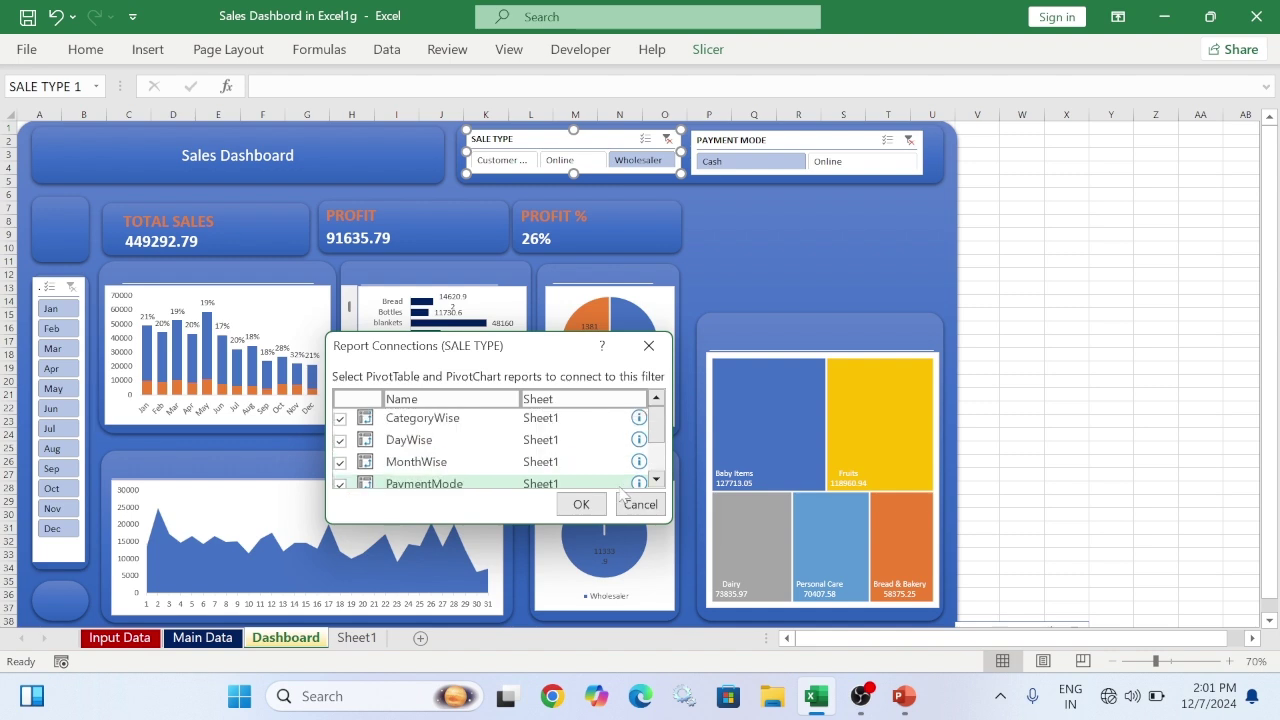
left_click(581, 504)
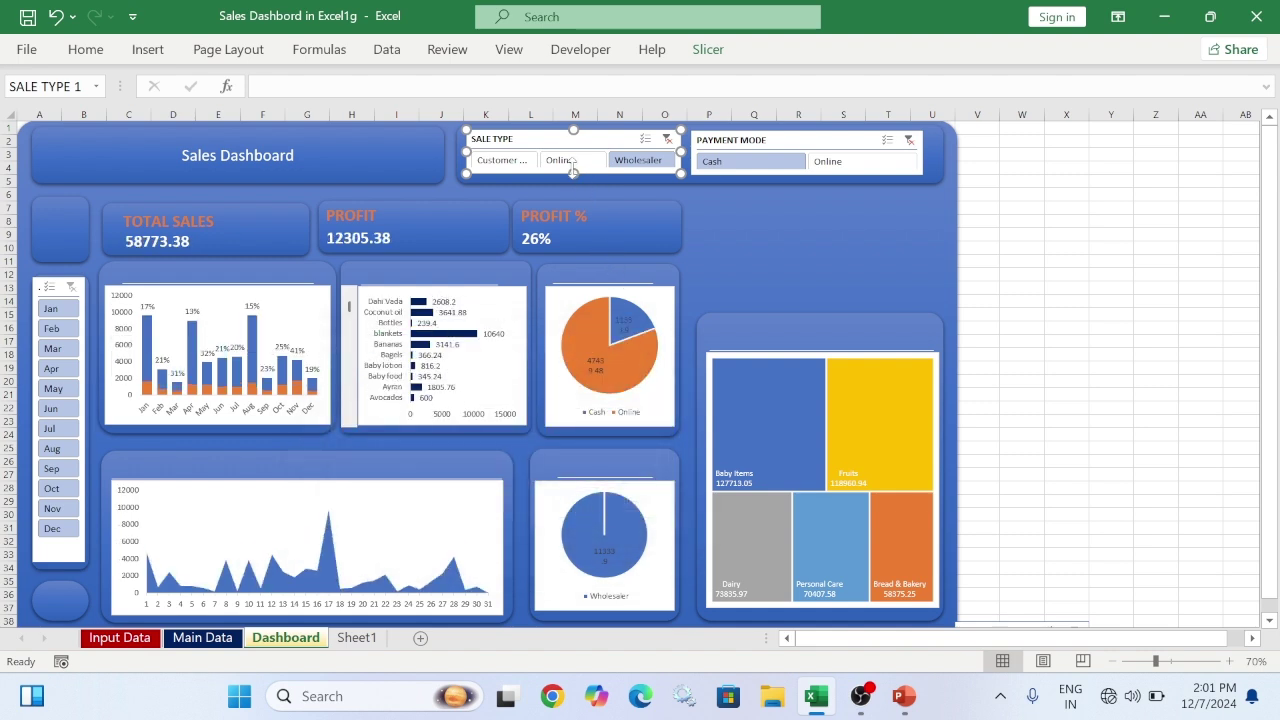
Check the dashboard's response to each sale type and to Online and Cash payment modes, ending on Customer Sales and Cash
left_click(562, 161)
left_click(501, 163)
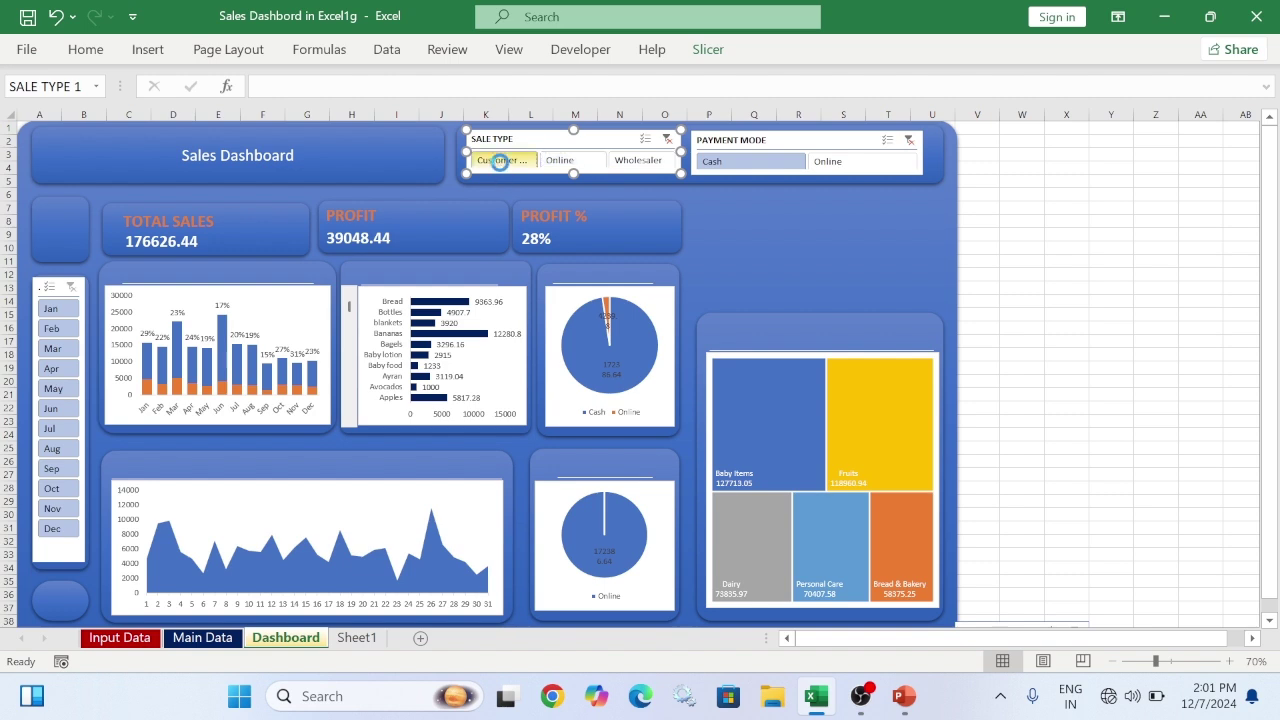
left_click(630, 164)
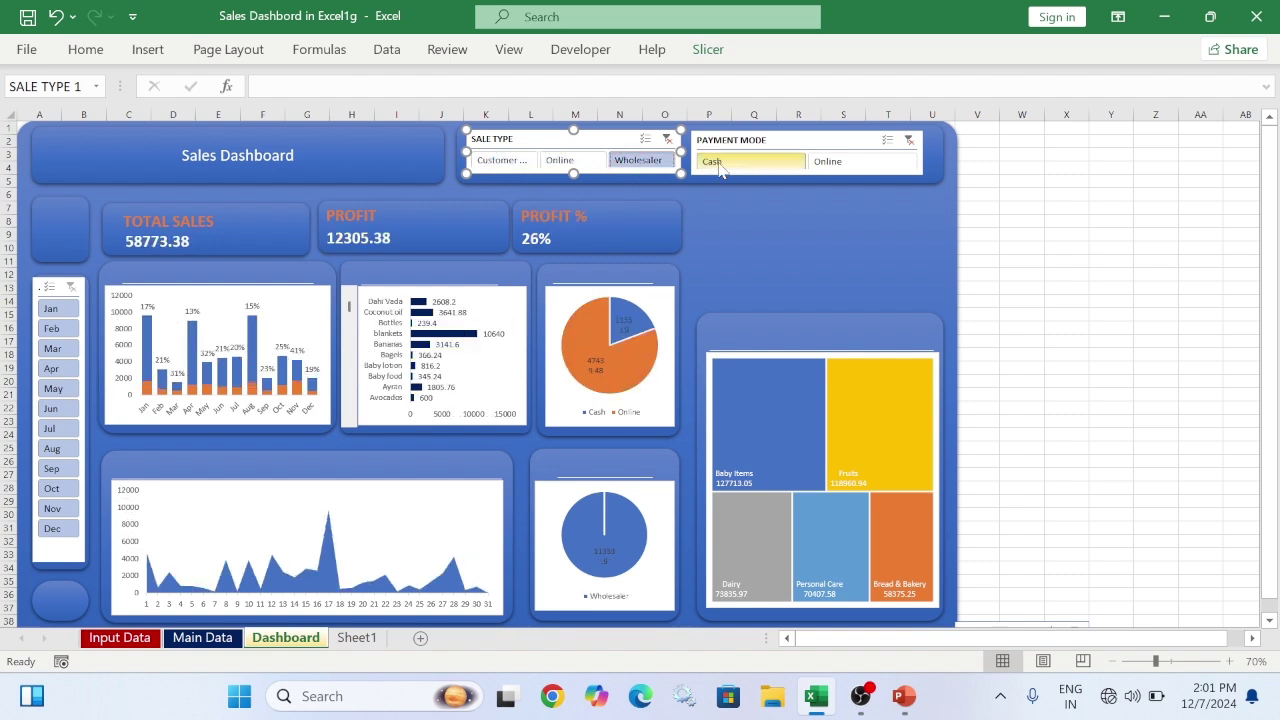
left_click(858, 162)
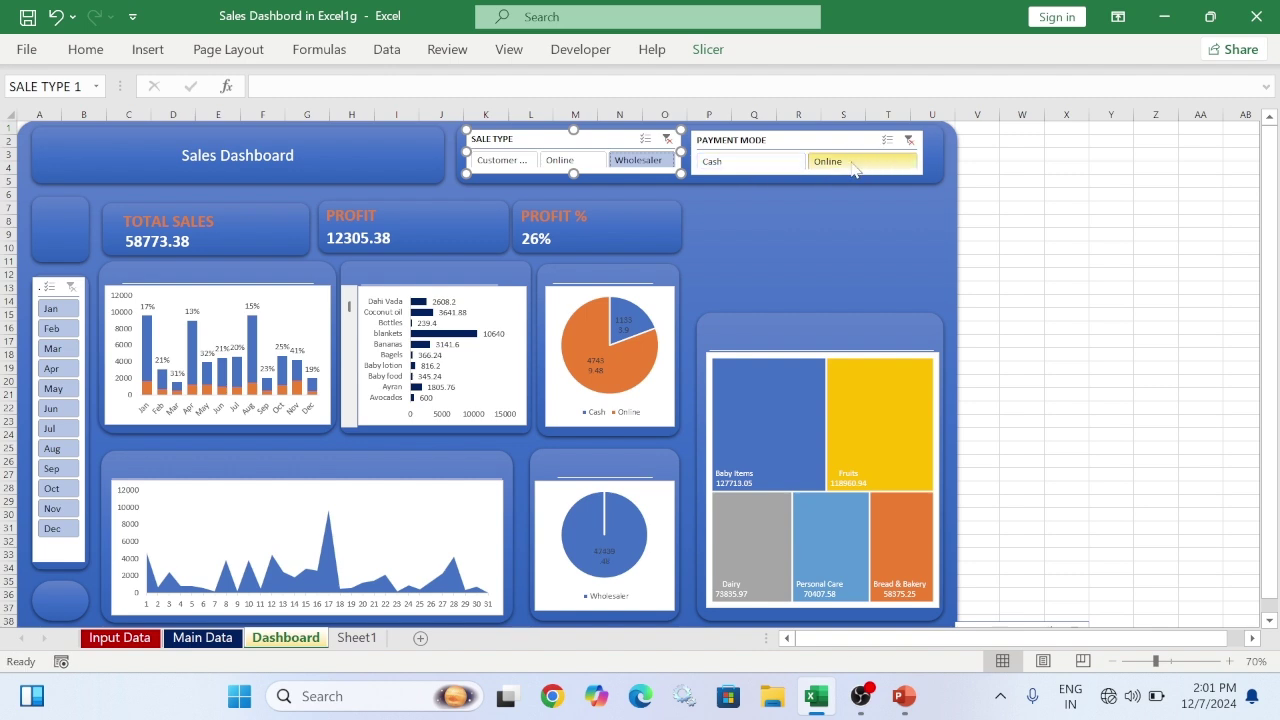
left_click(740, 162)
left_click(565, 162)
left_click(520, 166)
Check the Customer Sales figures for Jan, Apr and Jun with the month slicer, and clear the month filter
left_click(53, 310)
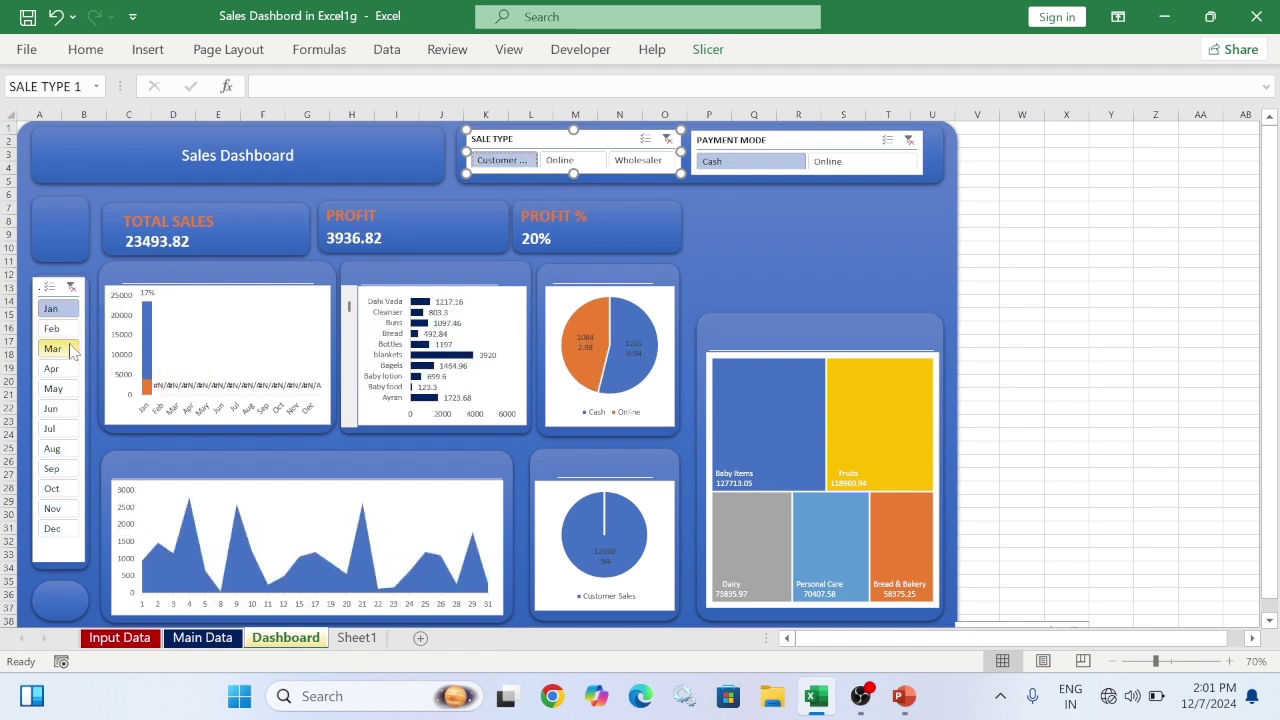
left_click(55, 368)
left_click(63, 404)
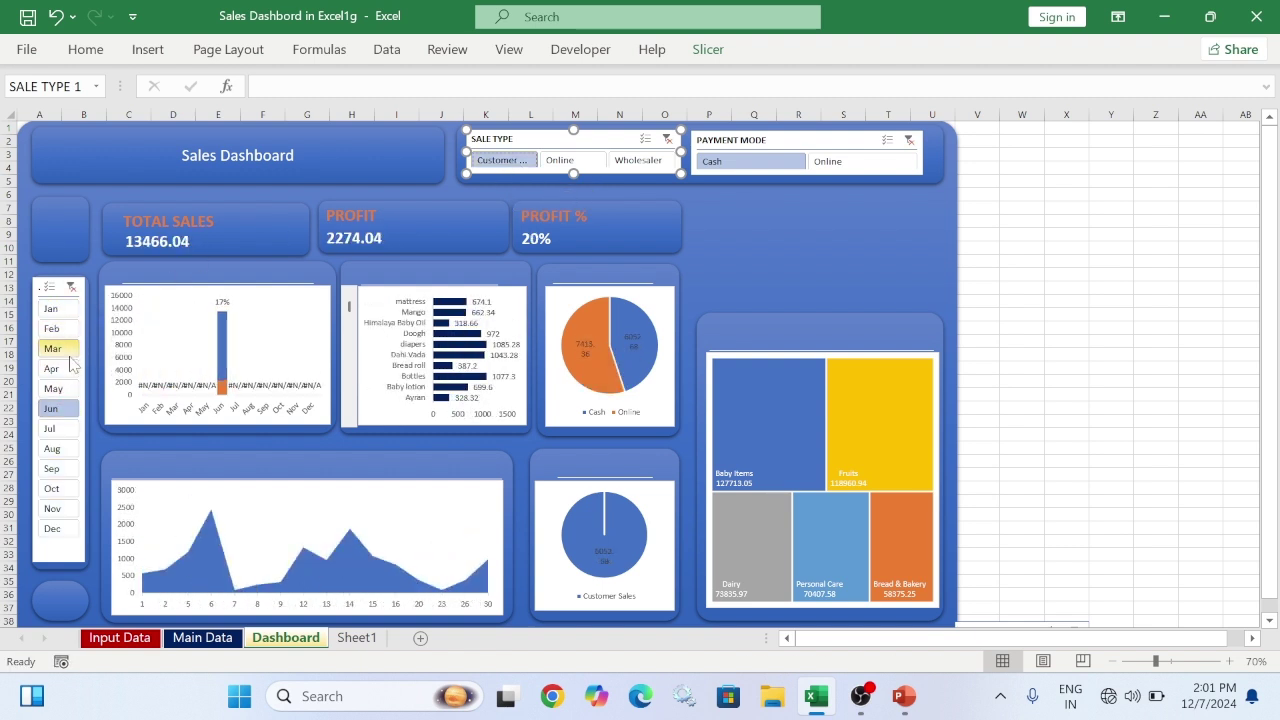
left_click(70, 286)
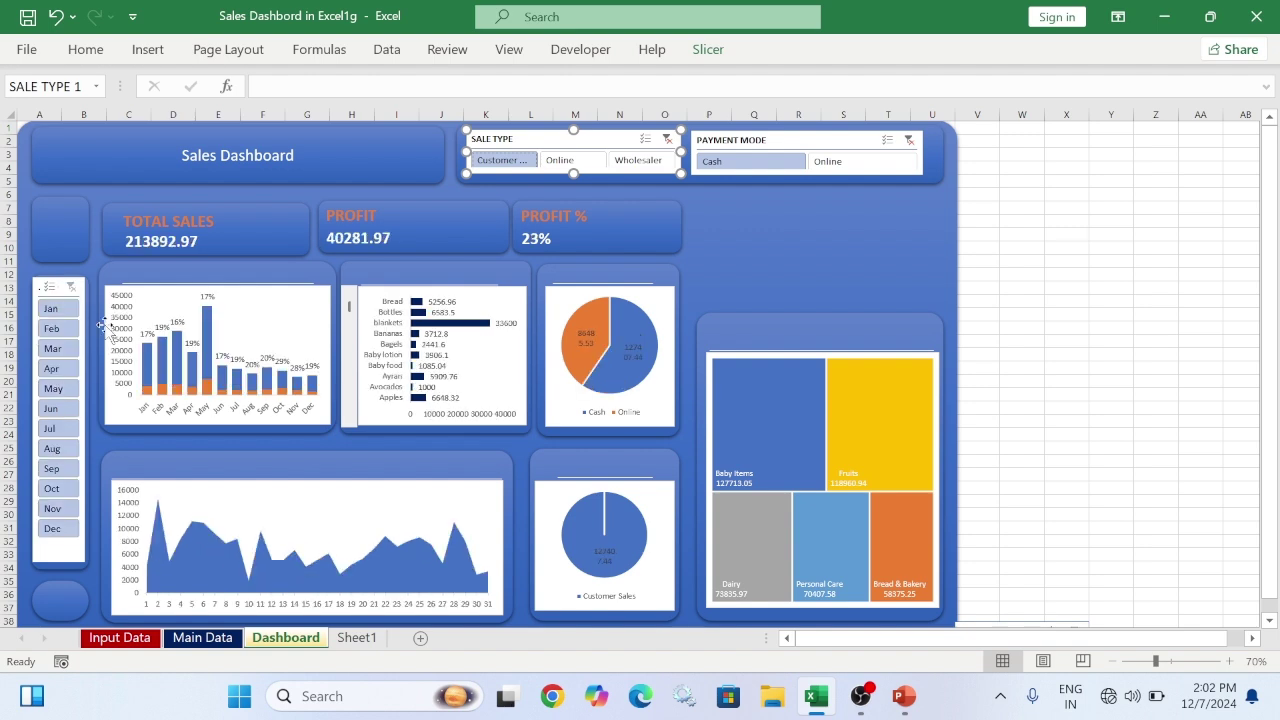
Connect the PAYMENT MODE slicer to all listed PivotTables, including CategoryWise, DayWise, MonthWise and PaymentMode
left_click(745, 141)
left_click(708, 49)
left_click(152, 105)
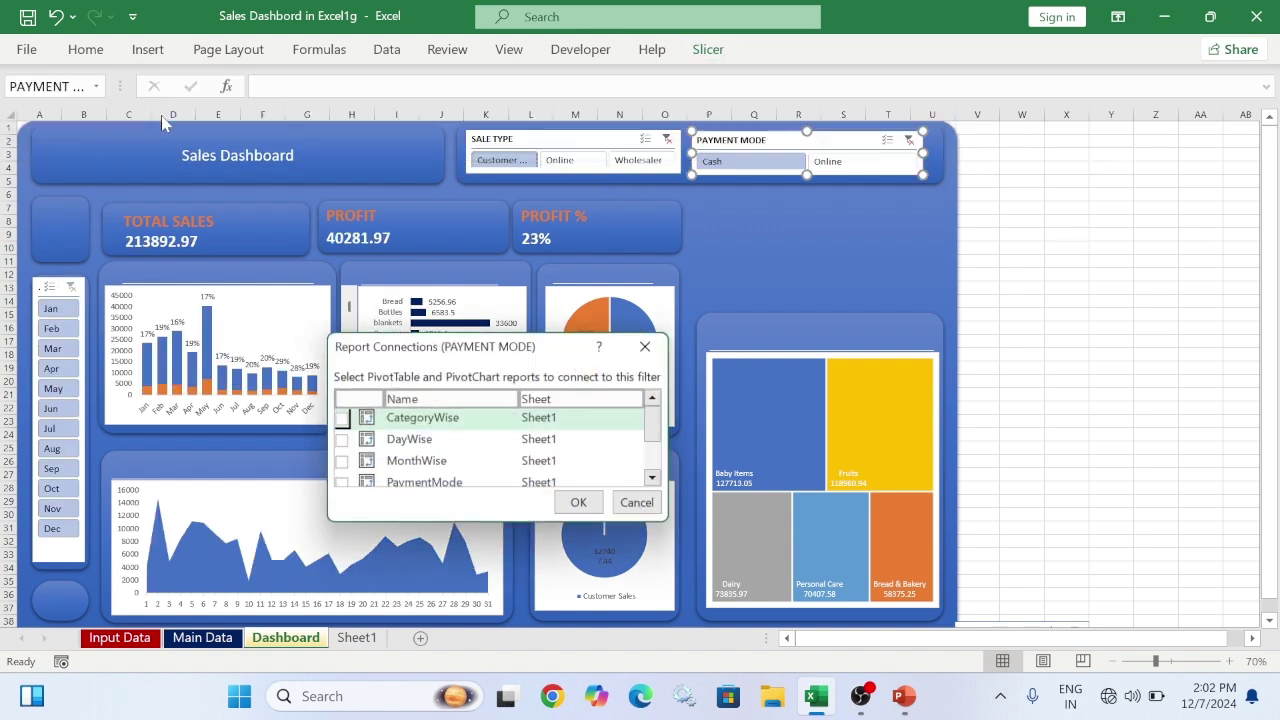
left_click(340, 418)
left_click(340, 440)
left_click(340, 462)
left_click(340, 484)
left_click(340, 484)
left_click(342, 482)
left_click(342, 480)
scroll(481, 487, "up", 2)
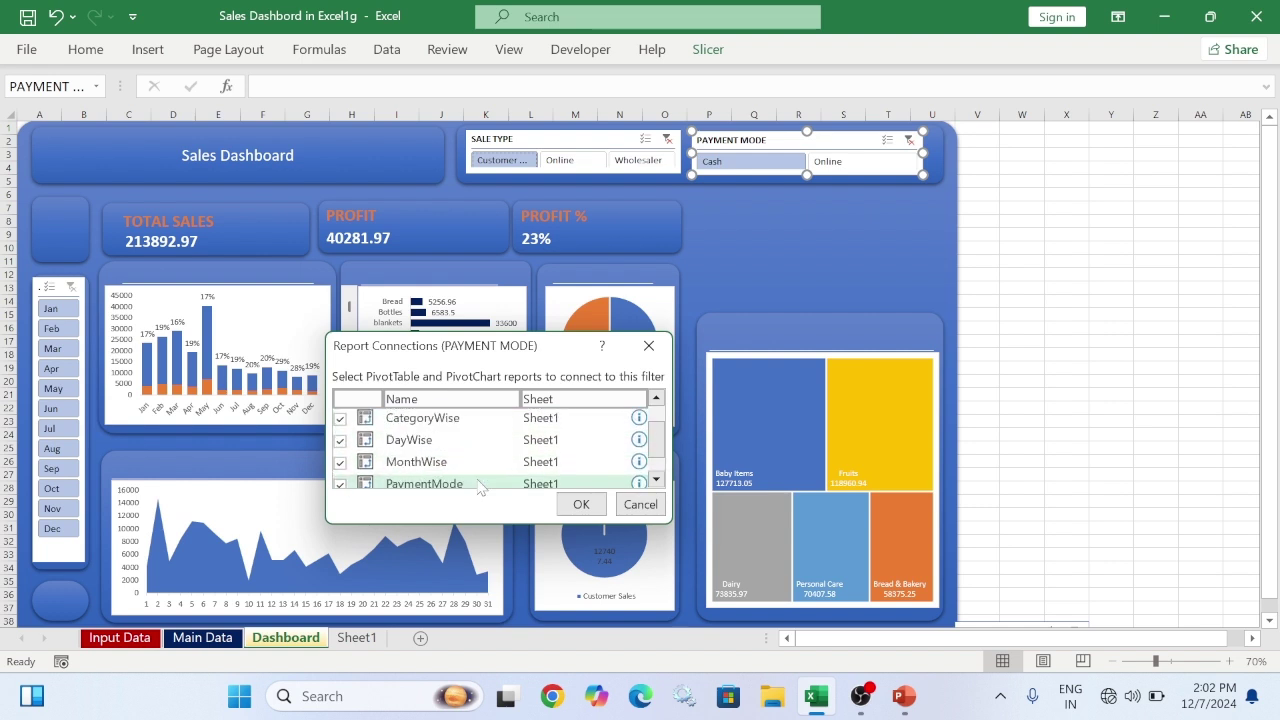
left_click(583, 503)
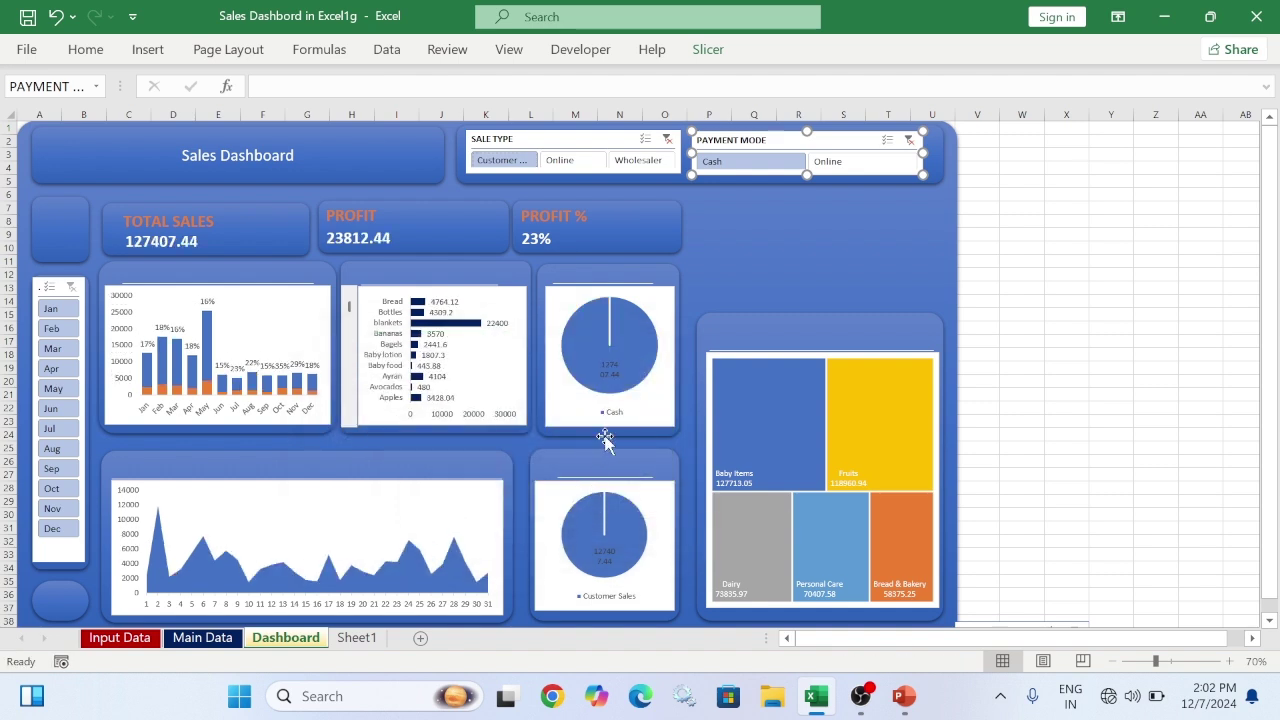
Check the dashboard's response to the Online and Cash payment modes and to the Online and Wholesaler sale types
left_click(830, 162)
left_click(755, 168)
left_click(585, 168)
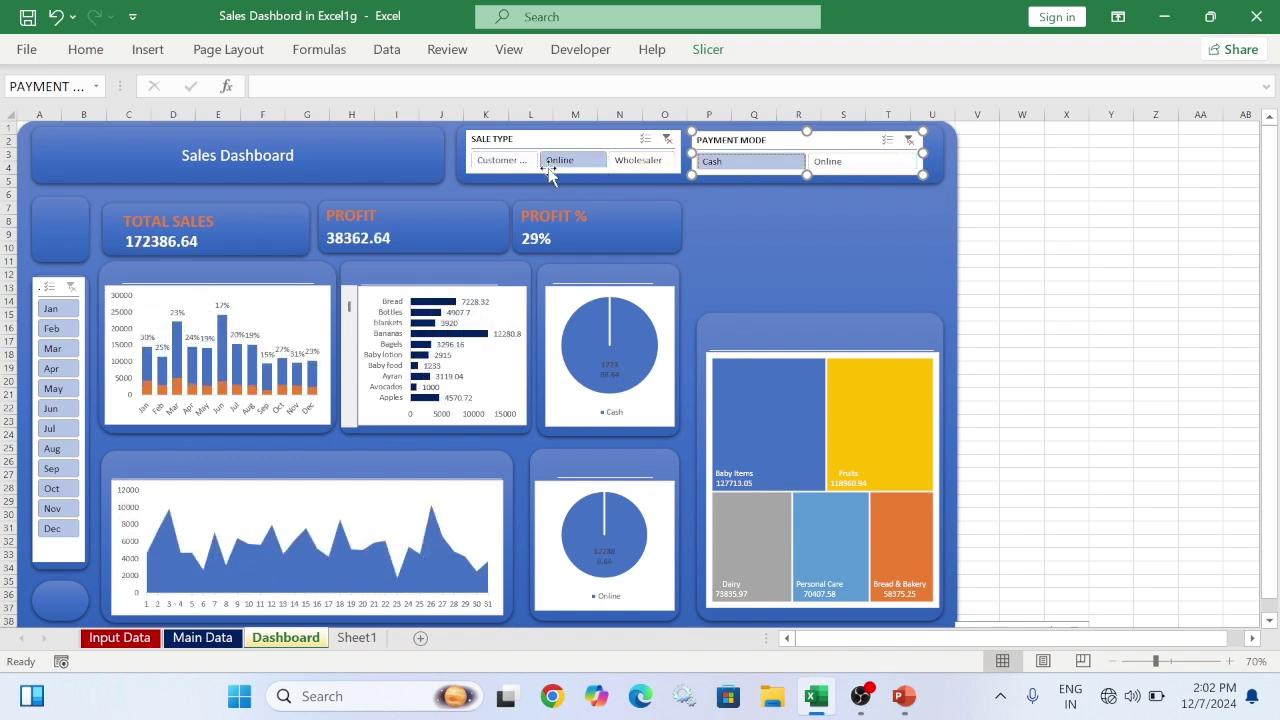
left_click(630, 162)
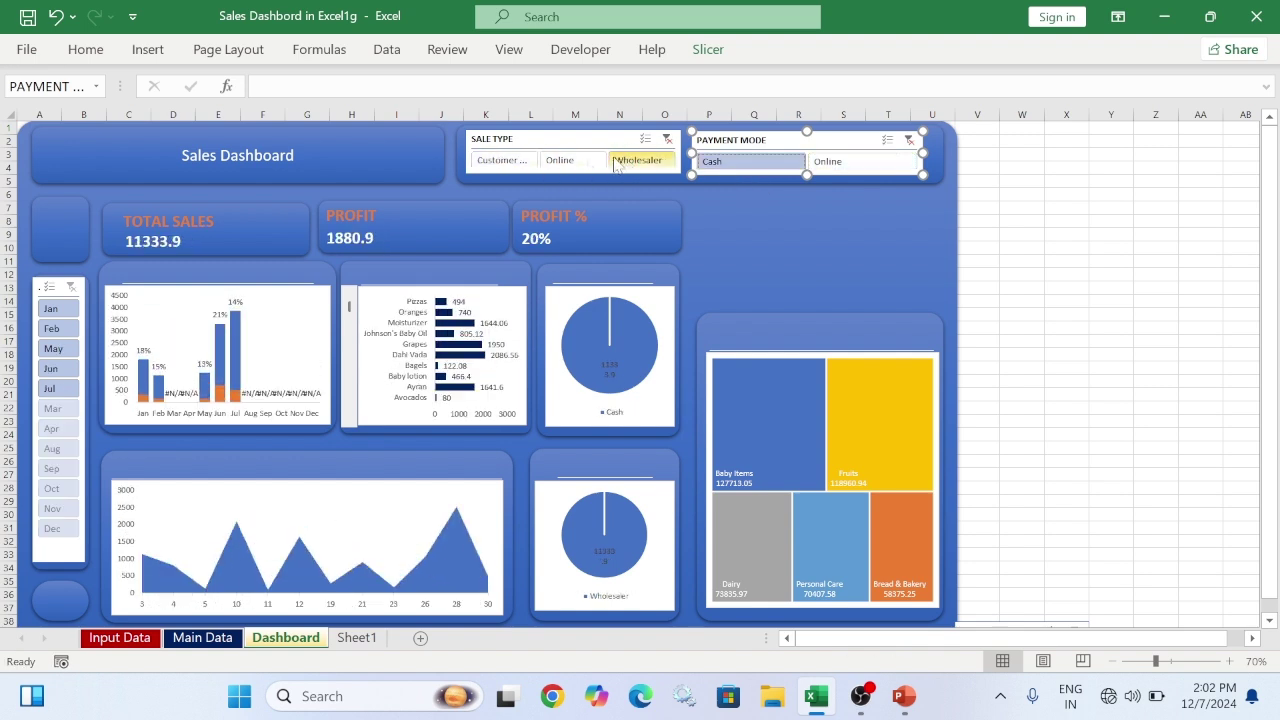
left_click(71, 292)
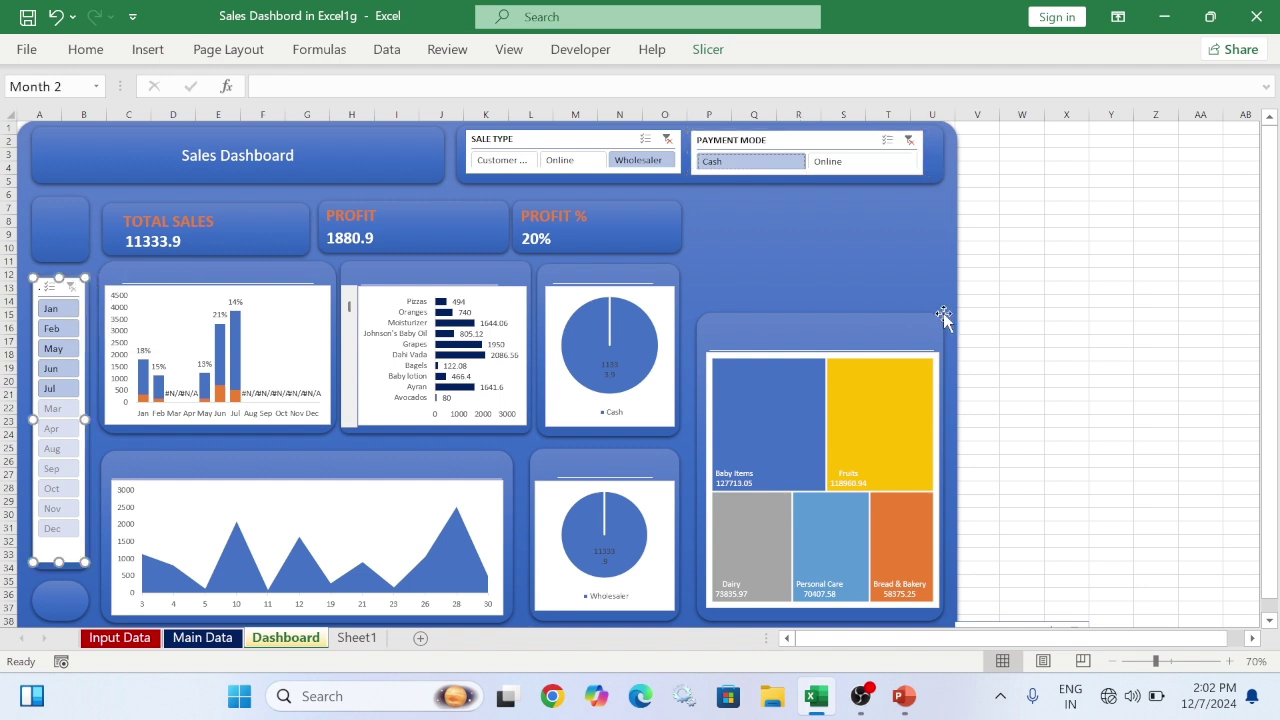
left_click(1021, 288)
left_click(70, 289)
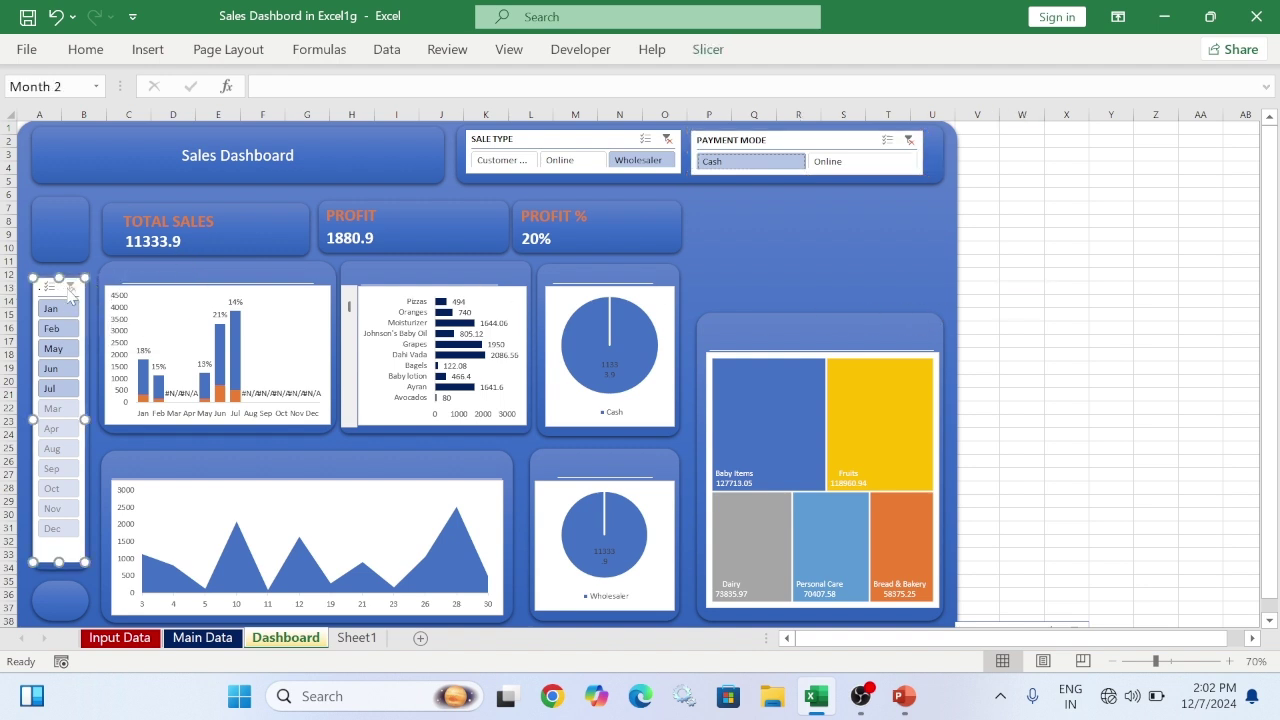
left_click(557, 166)
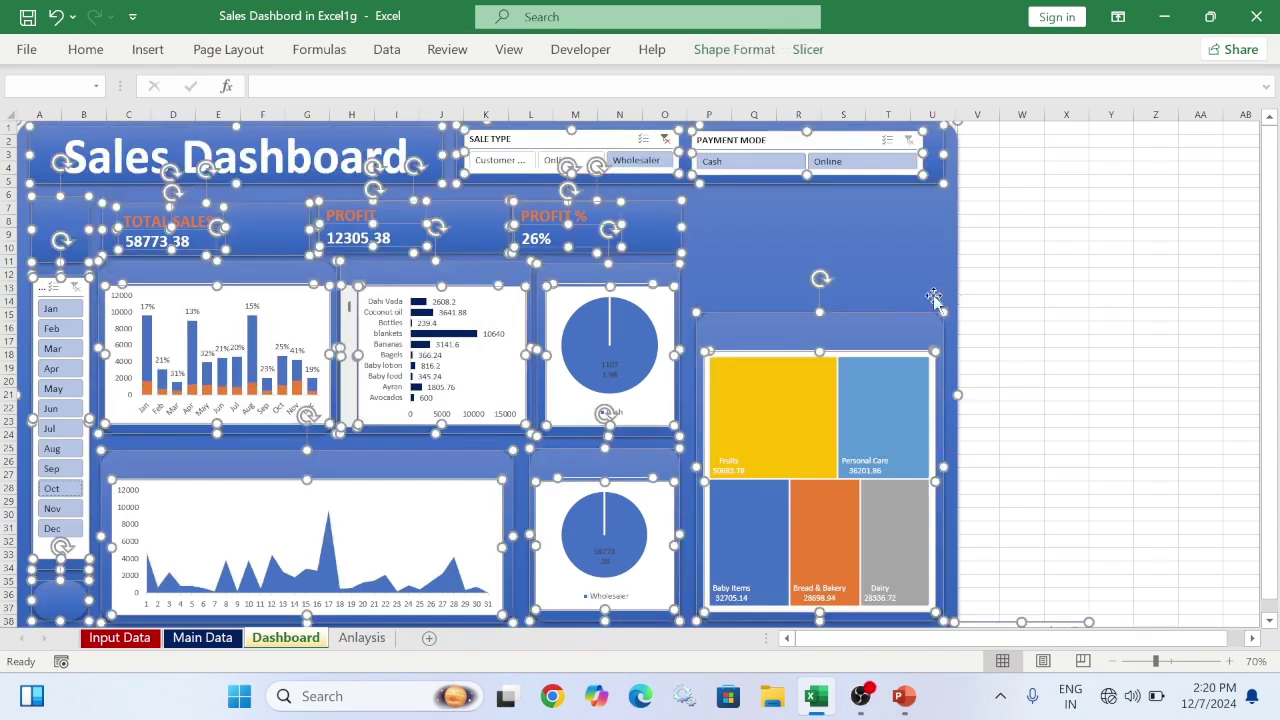
left_click(1050, 260)
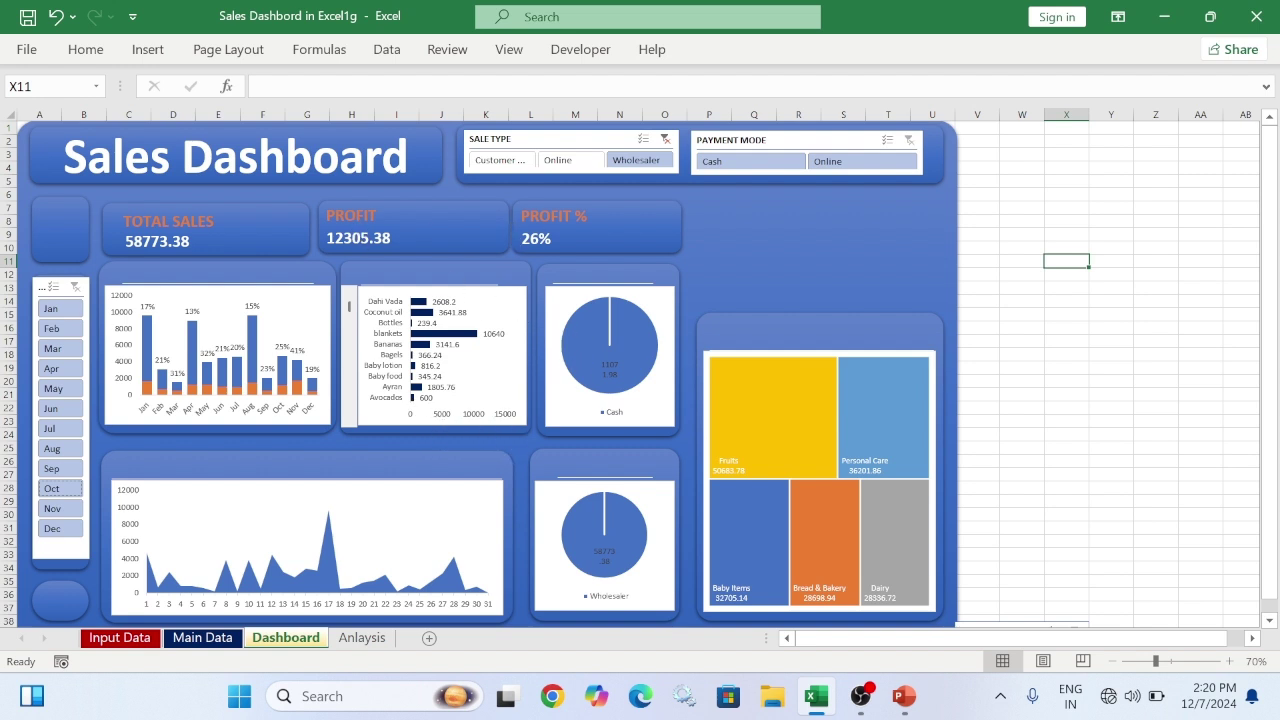
left_click(553, 218)
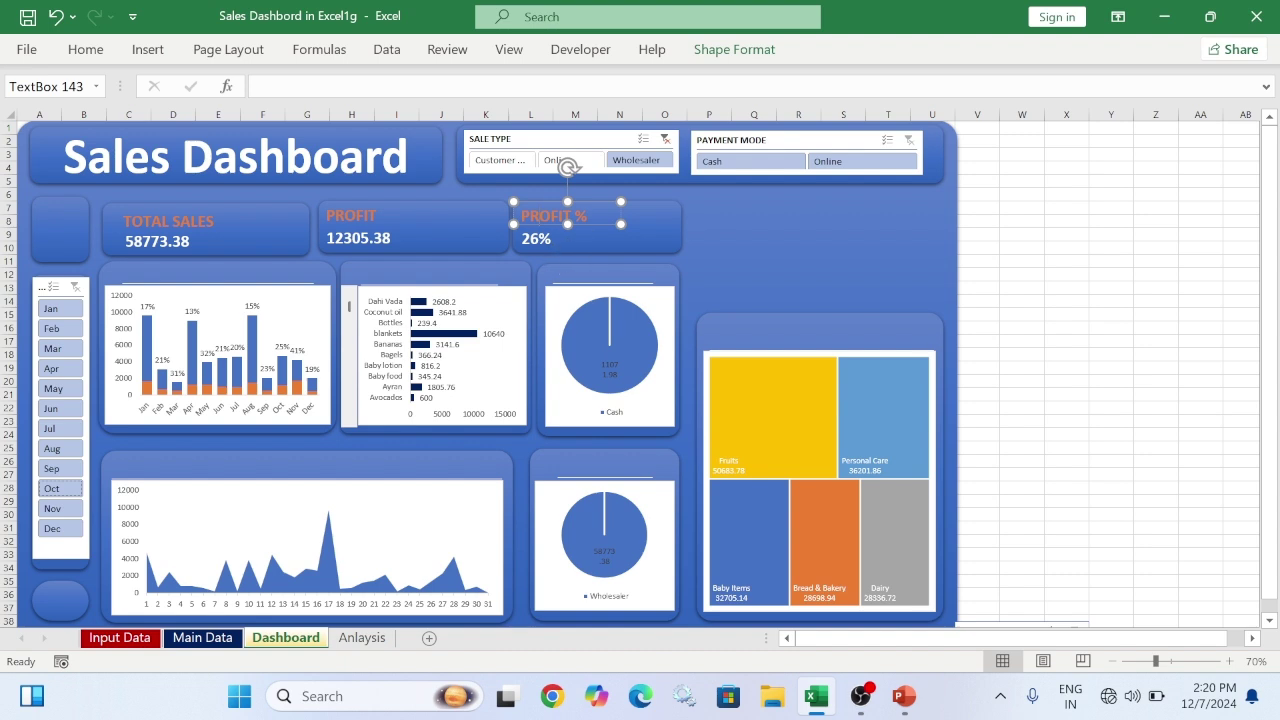
left_click_drag(584, 204, 717, 246)
key("ctrl+z")
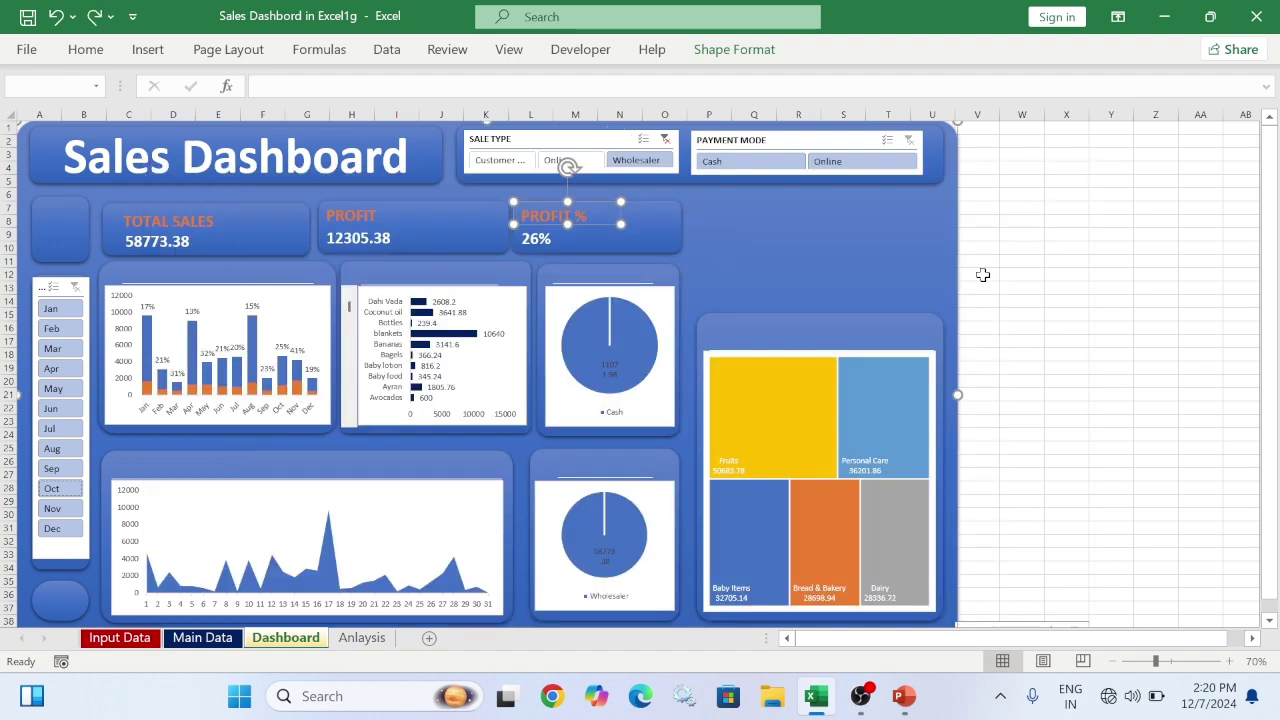
left_click_drag(982, 286, 1008, 287)
Move the PROFIT % label to the header of the treemap panel and change its text to CATEGORY
left_click(560, 214)
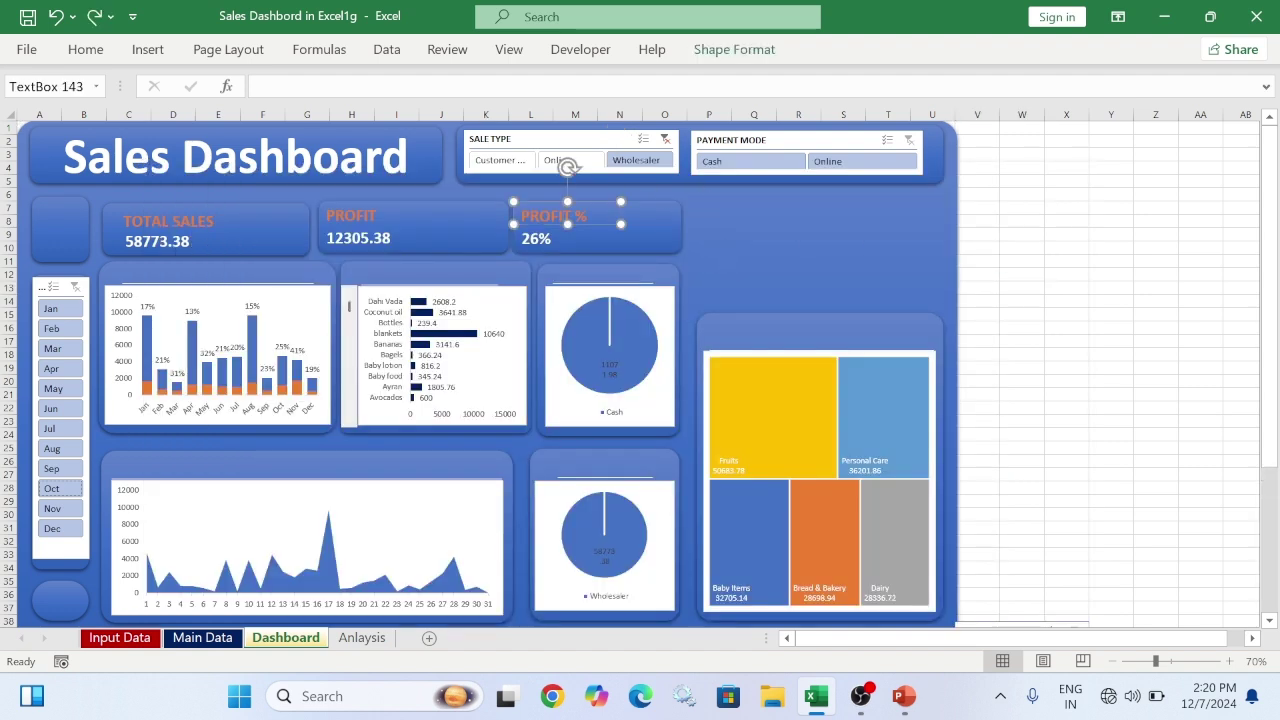
left_click_drag(565, 212, 675, 337)
type("CATEGORY")
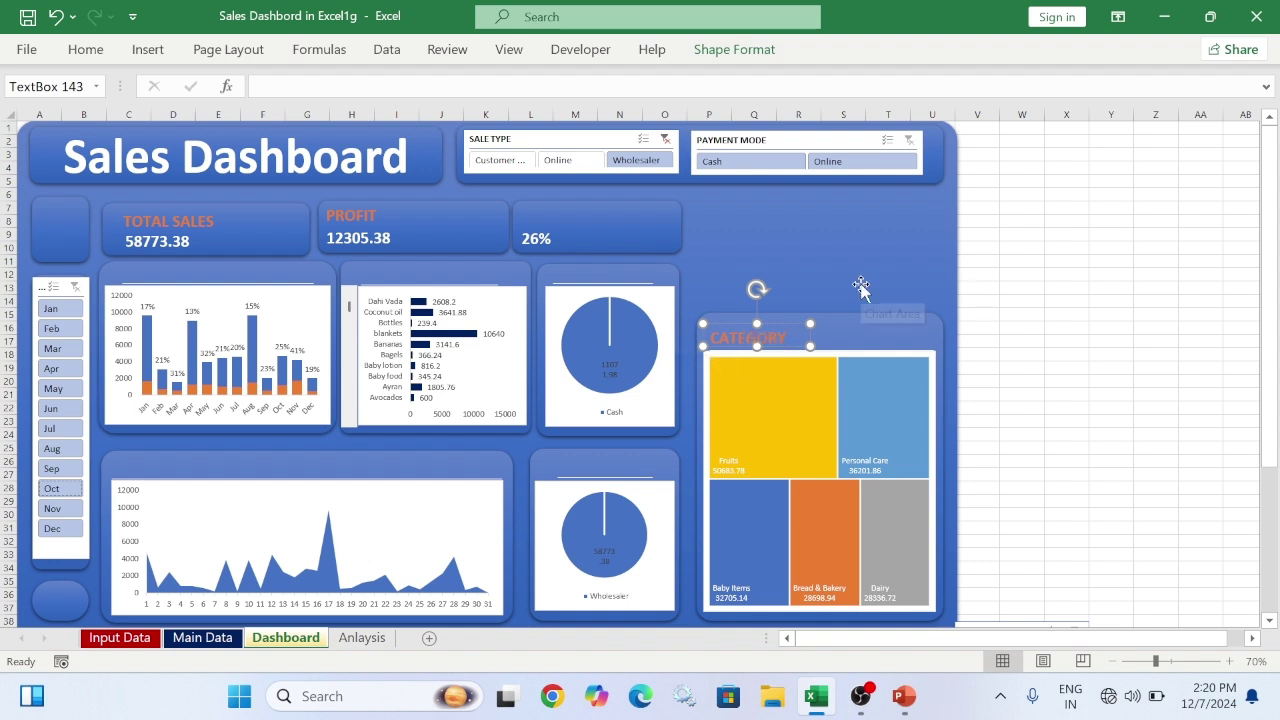
left_click(848, 336)
key("Tab")
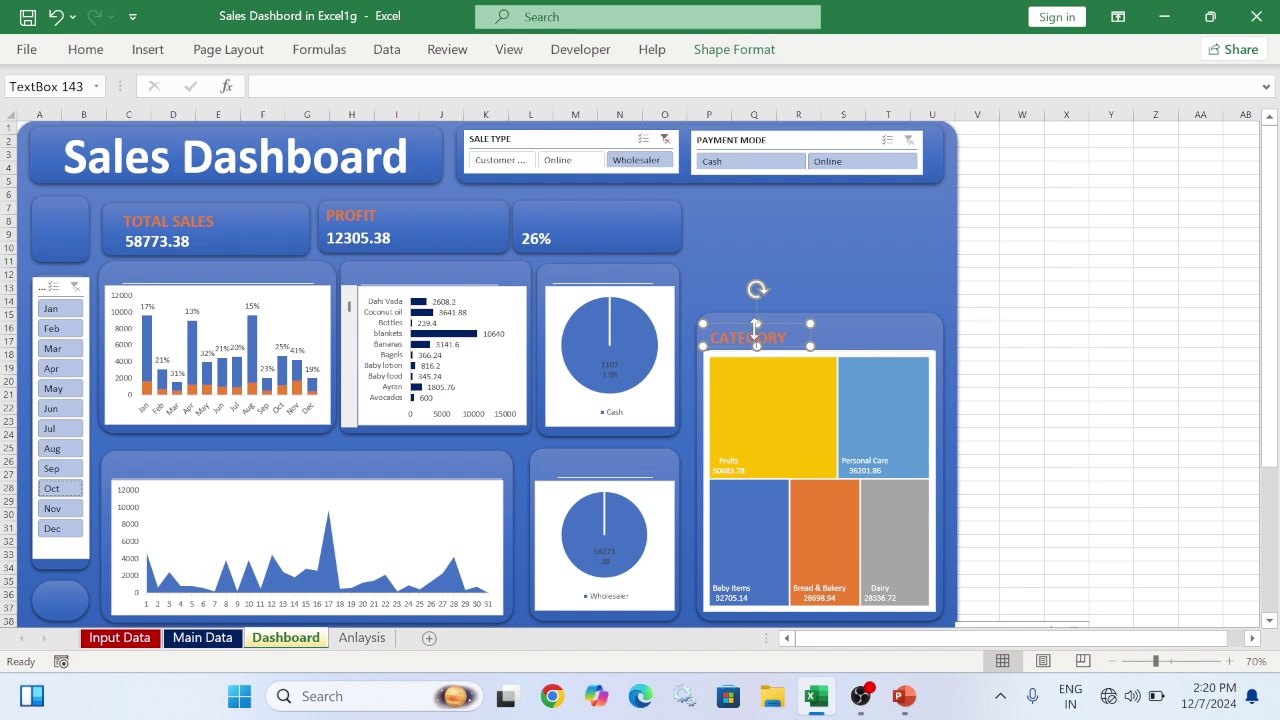
left_click_drag(745, 330, 612, 382)
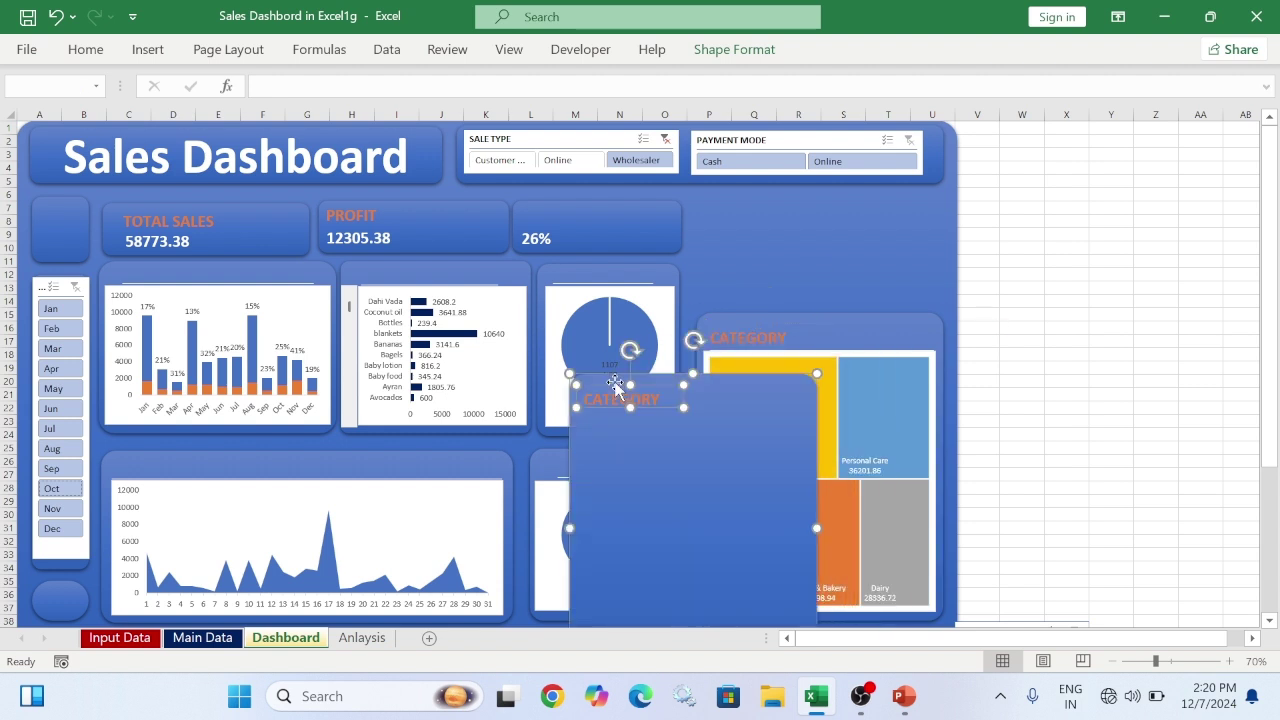
key("ctrl+z")
left_click(1097, 392)
Place a copy of the CATEGORY label above the sale type pie chart and change its text to SALES TYPE
left_click(757, 340)
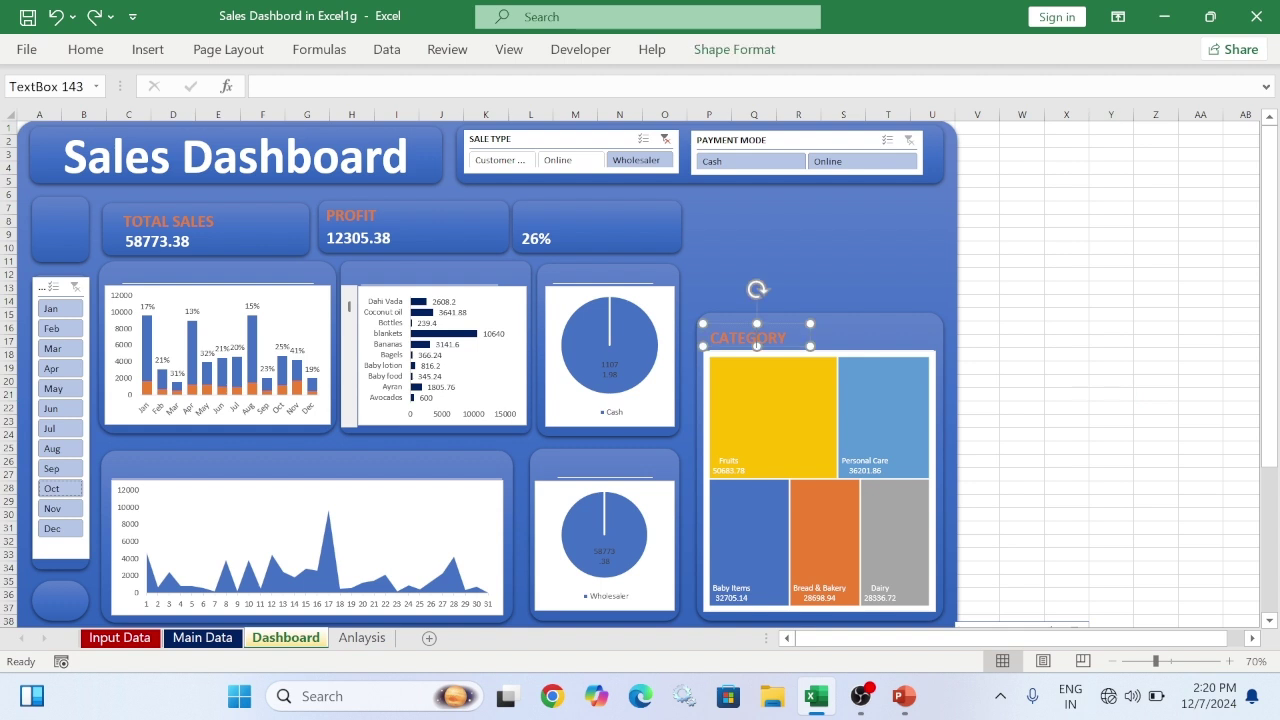
left_click_drag(735, 330, 481, 455)
key("ctrl+z")
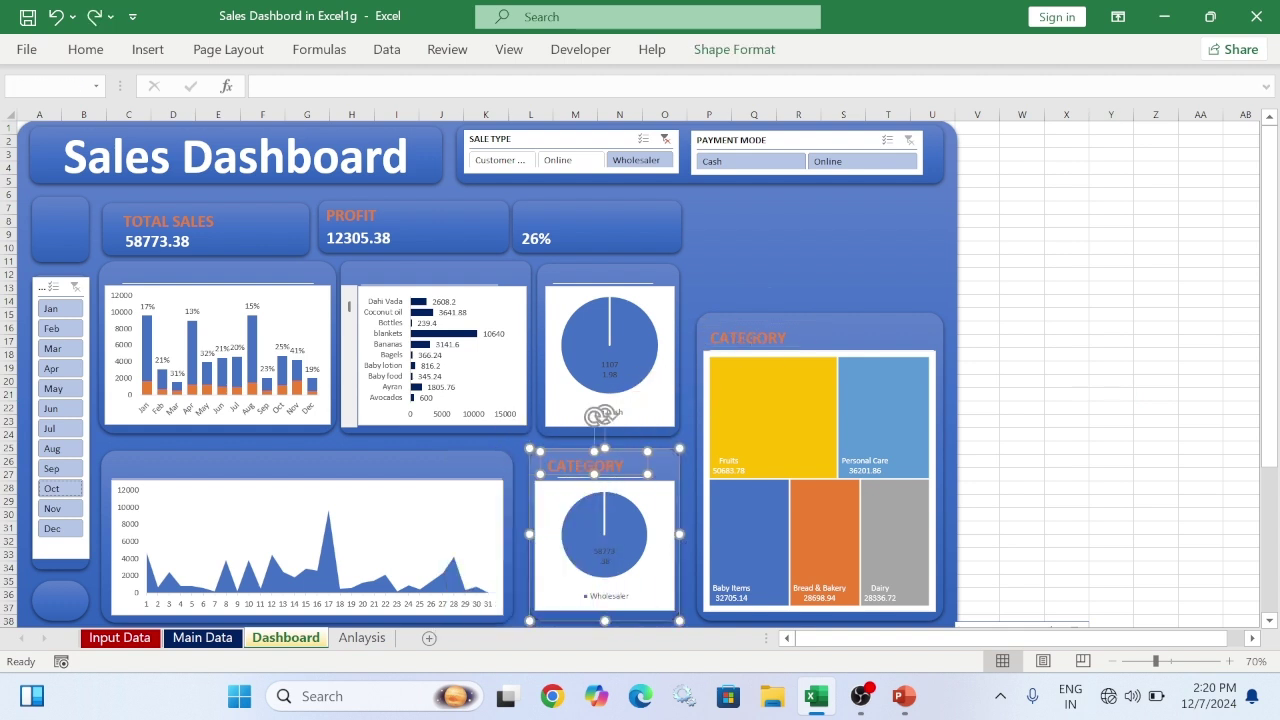
left_click(1066, 448)
left_click(585, 466)
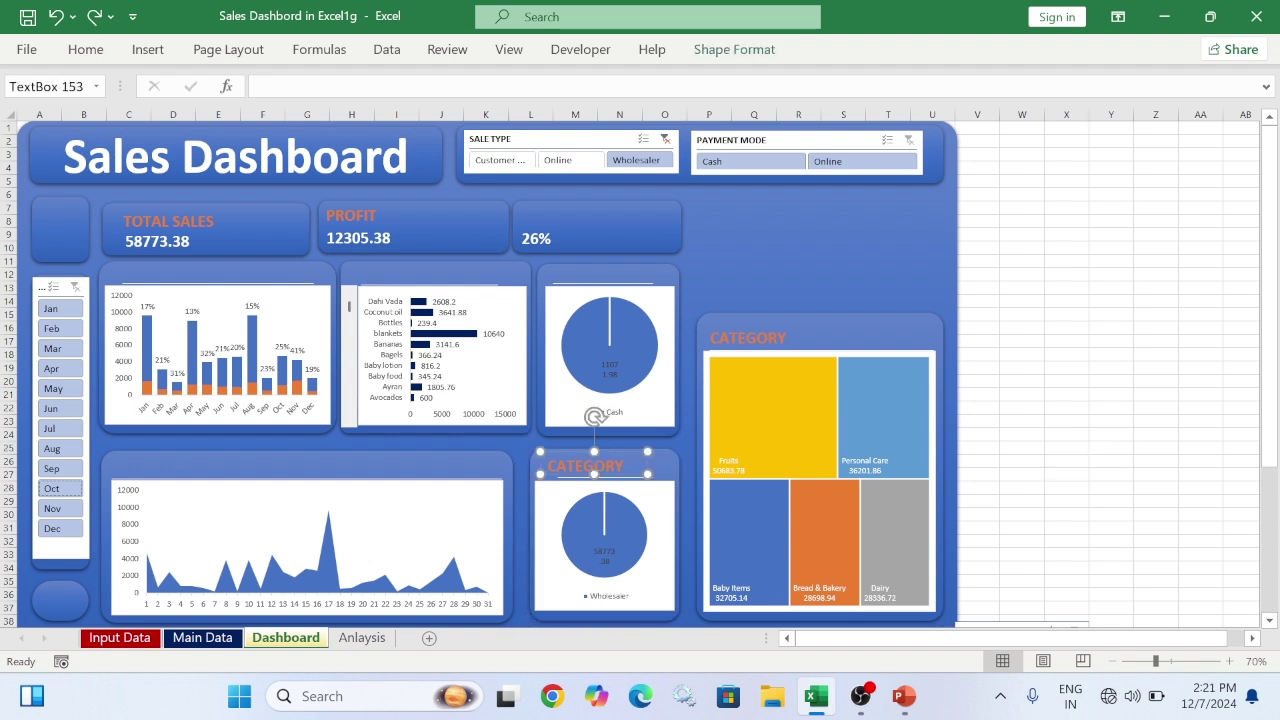
double_click(620, 465)
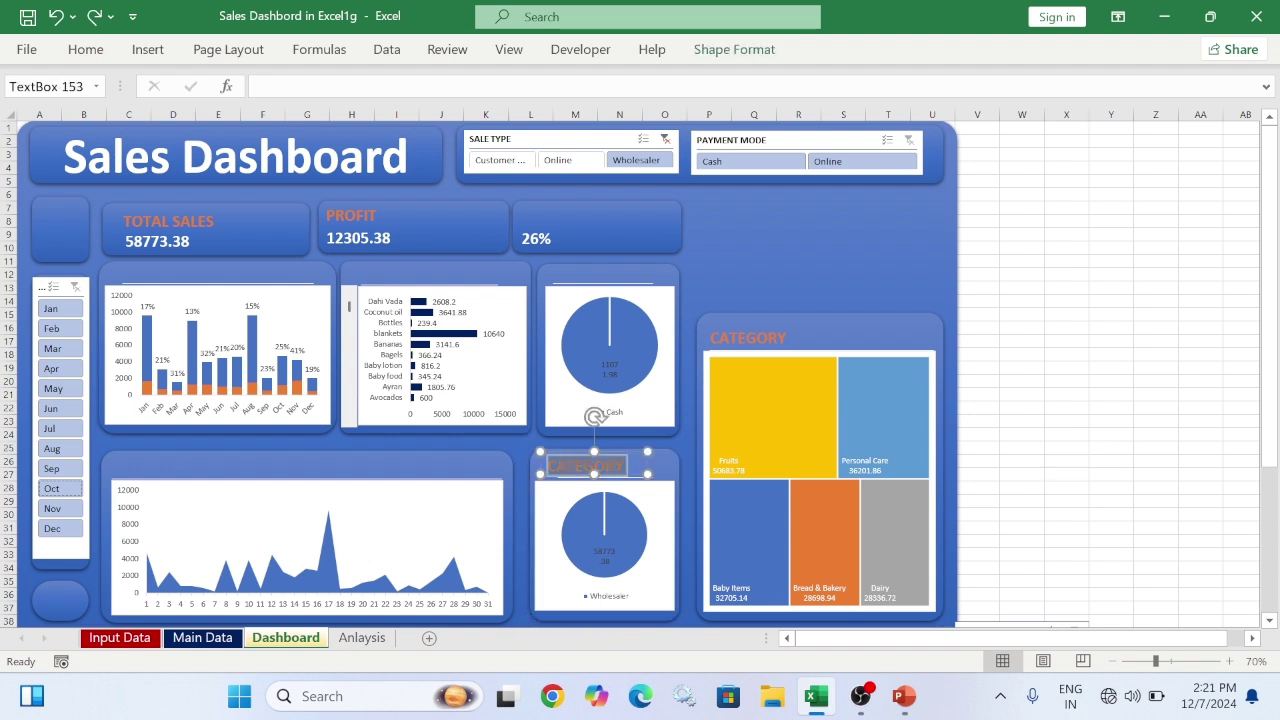
mouse_move(549, 465)
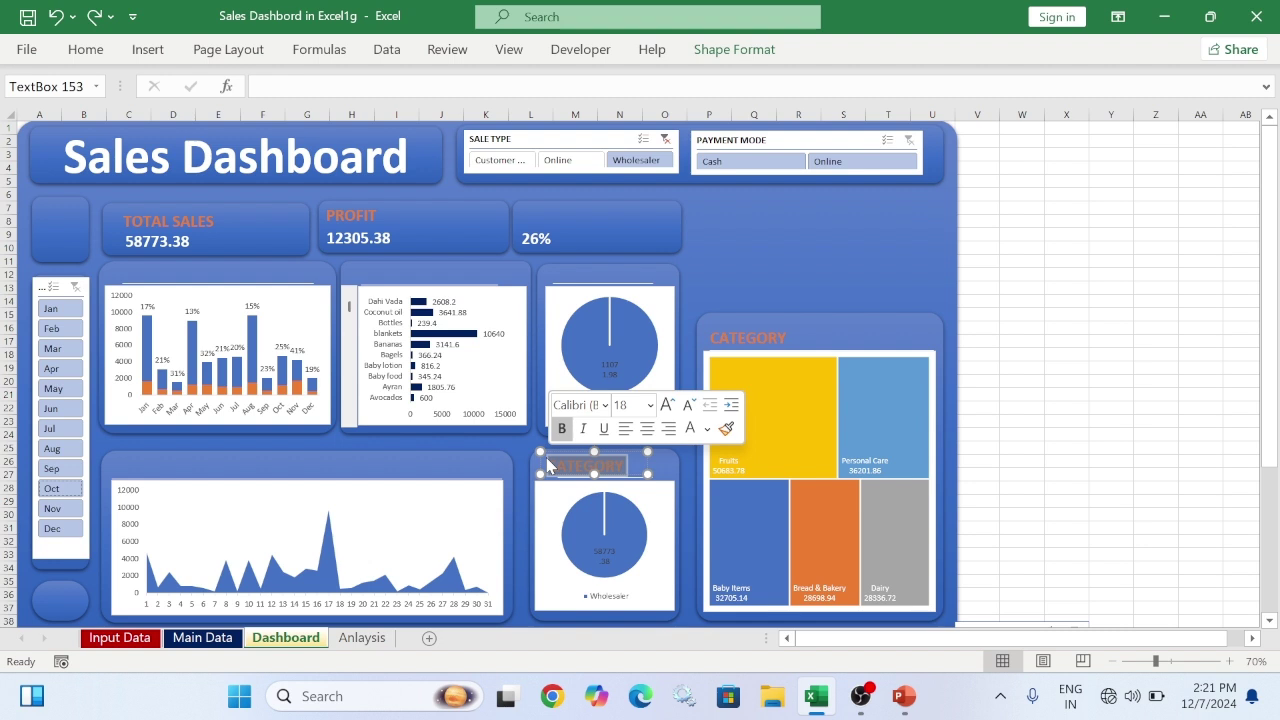
type("SALES T")
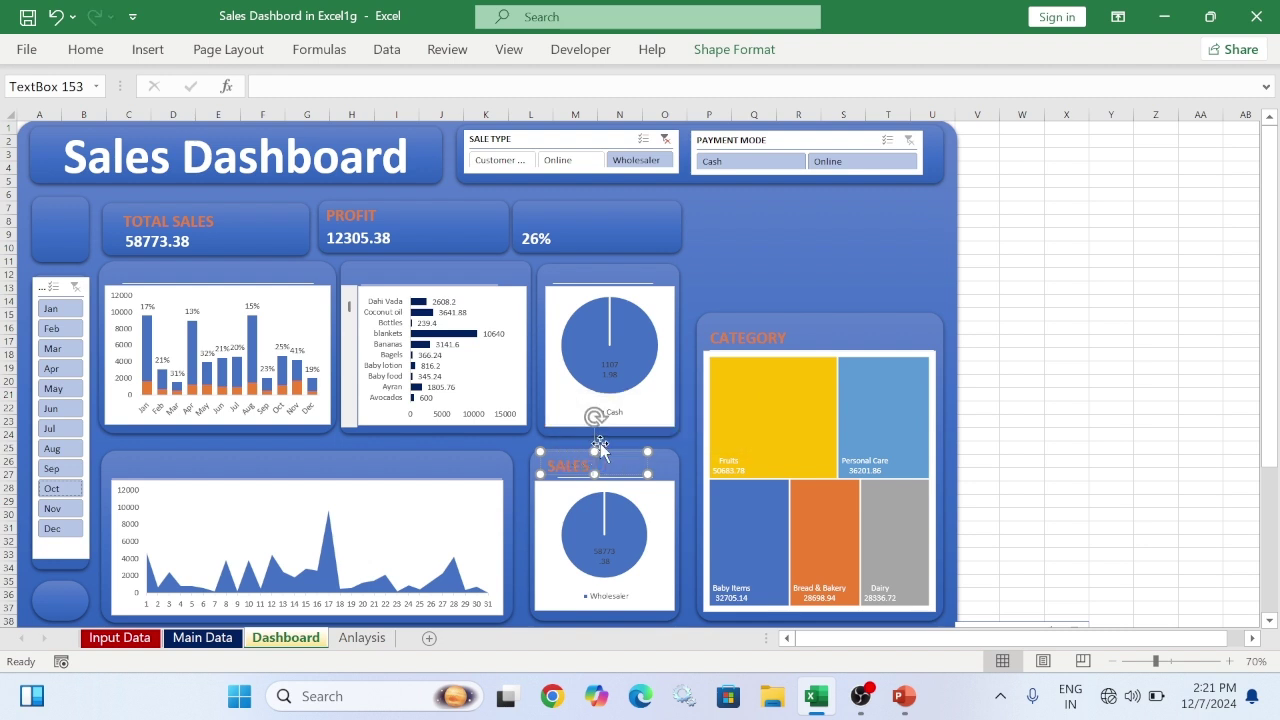
type("YPE")
left_click(1112, 487)
Place a copy of the SALES TYPE label above the day-wise area chart and change its text to DAILY
left_click(574, 474)
left_click_drag(566, 460, 104, 460)
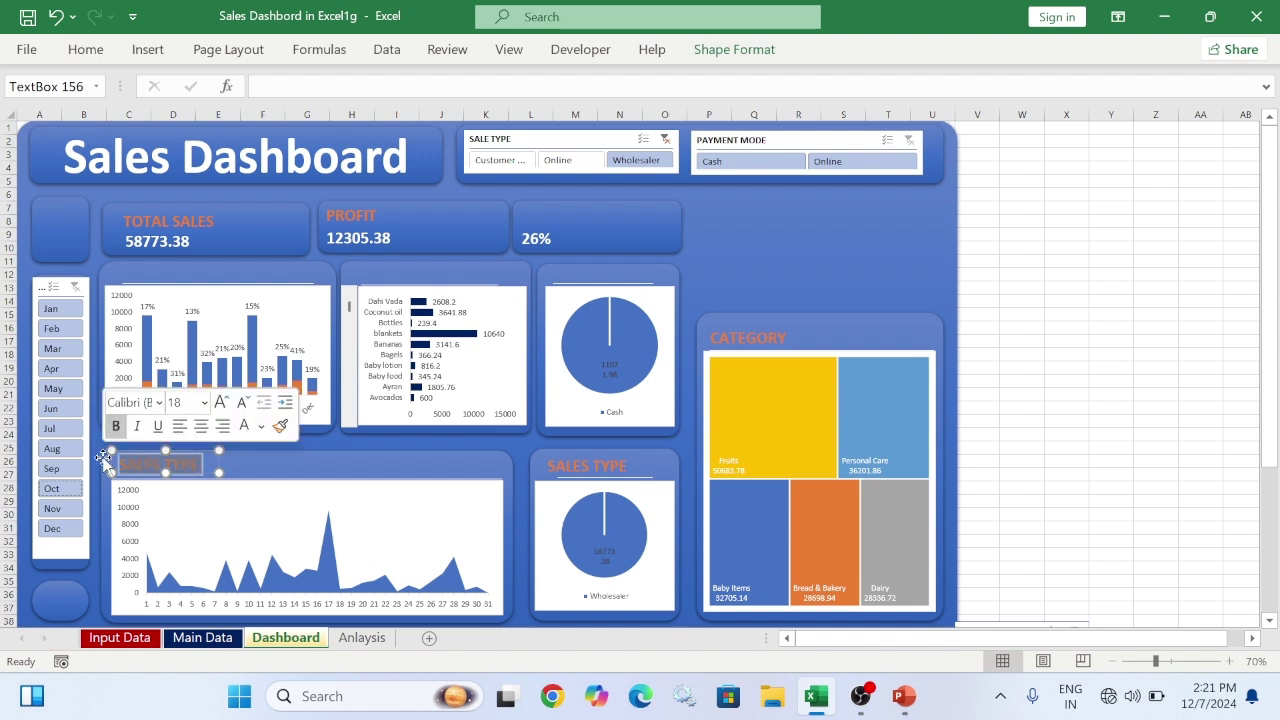
type("B")
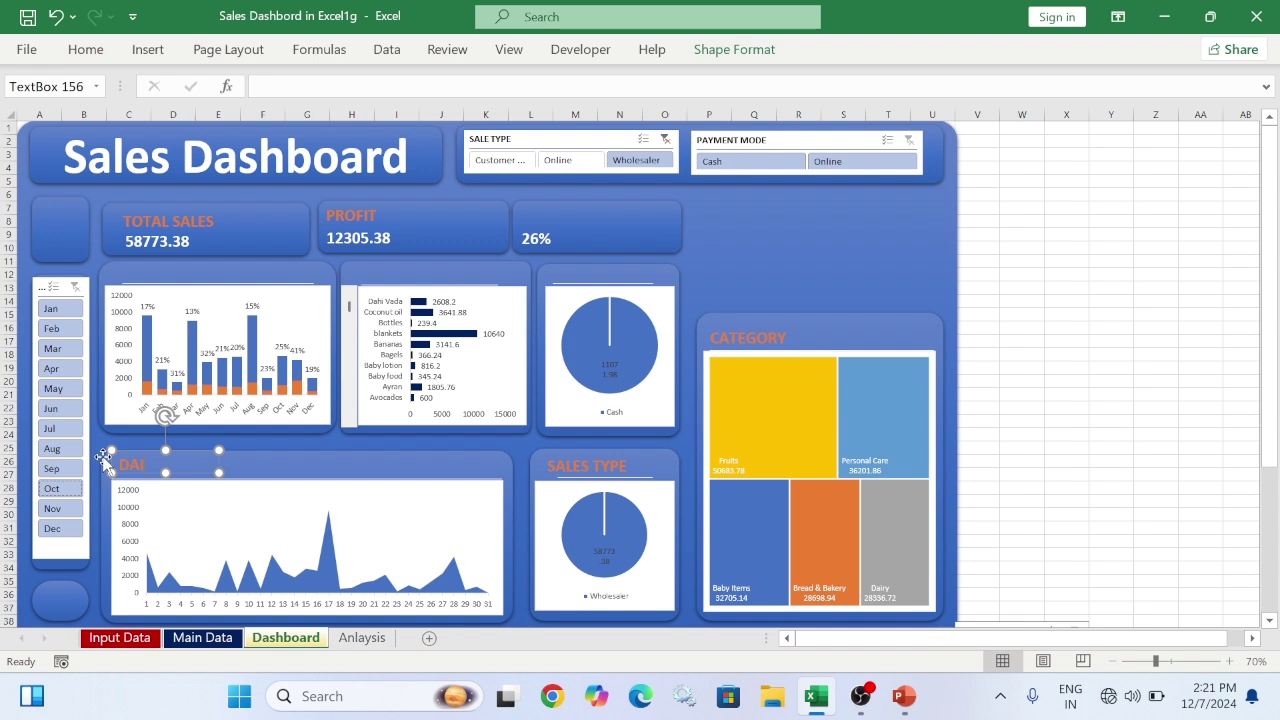
left_click(1068, 395)
left_click(223, 463)
left_click_drag(138, 447, 132, 354)
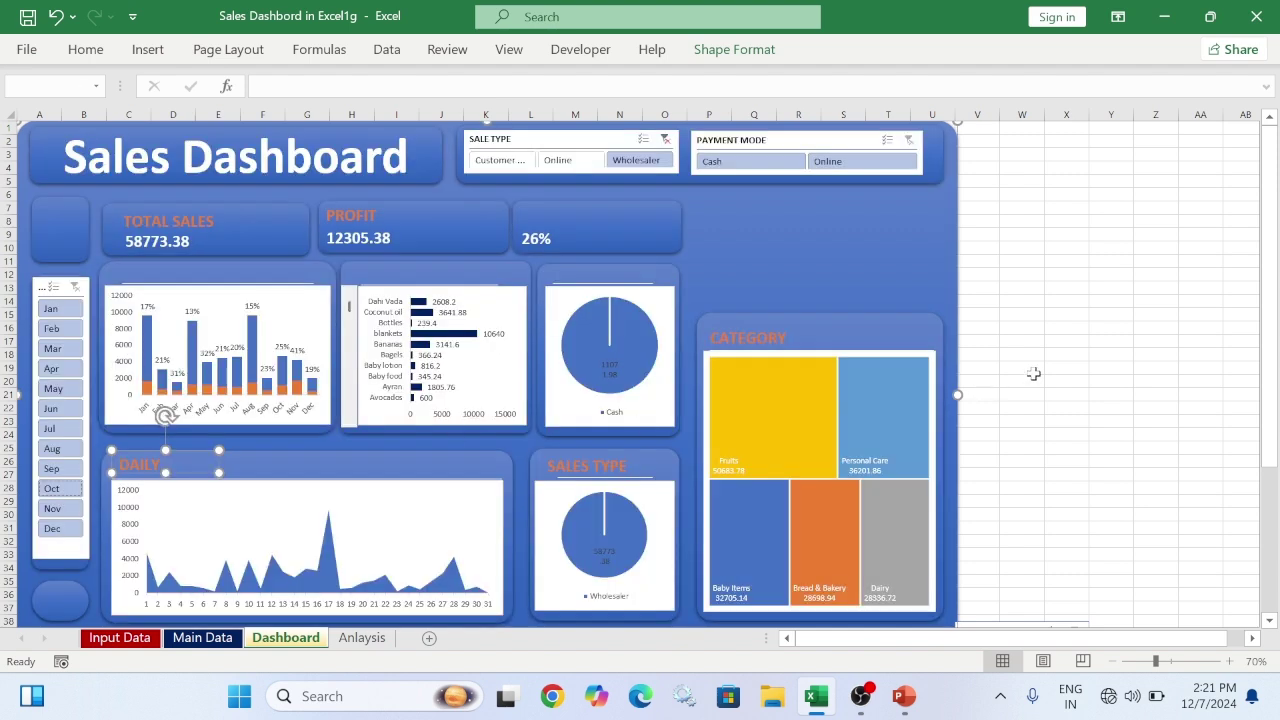
left_click(998, 382)
left_click(140, 452)
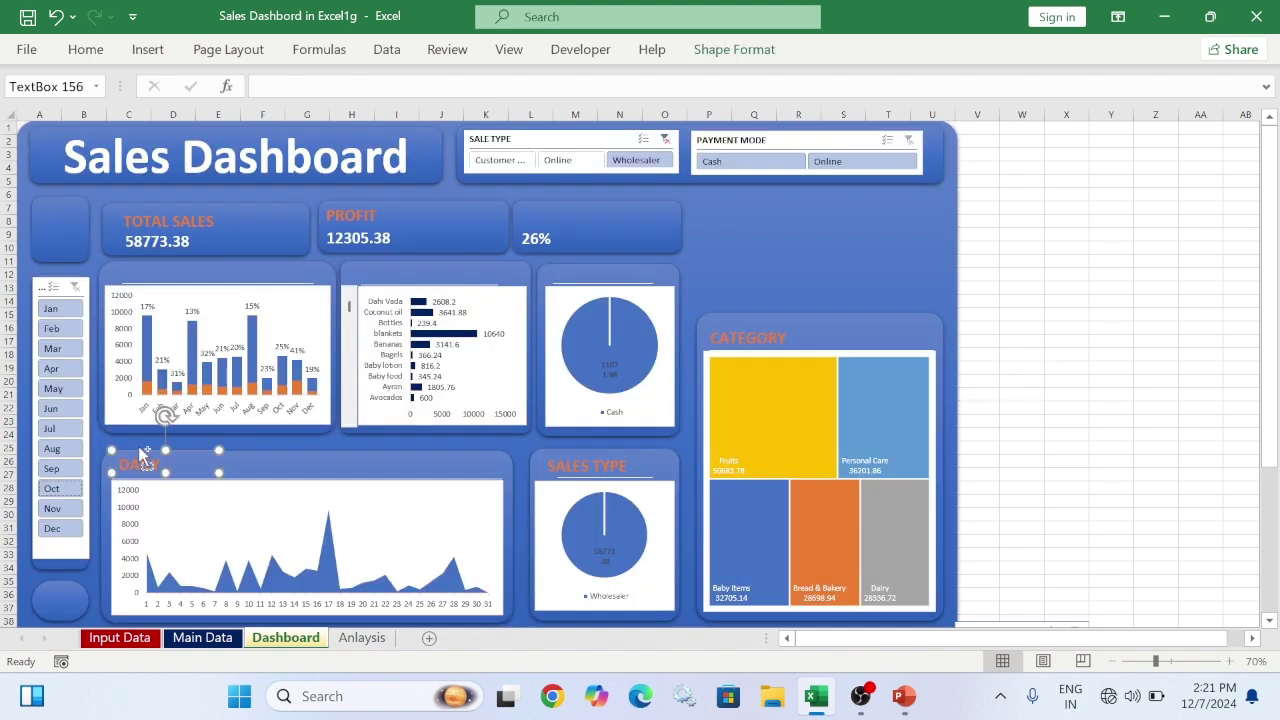
left_click_drag(139, 448, 142, 398)
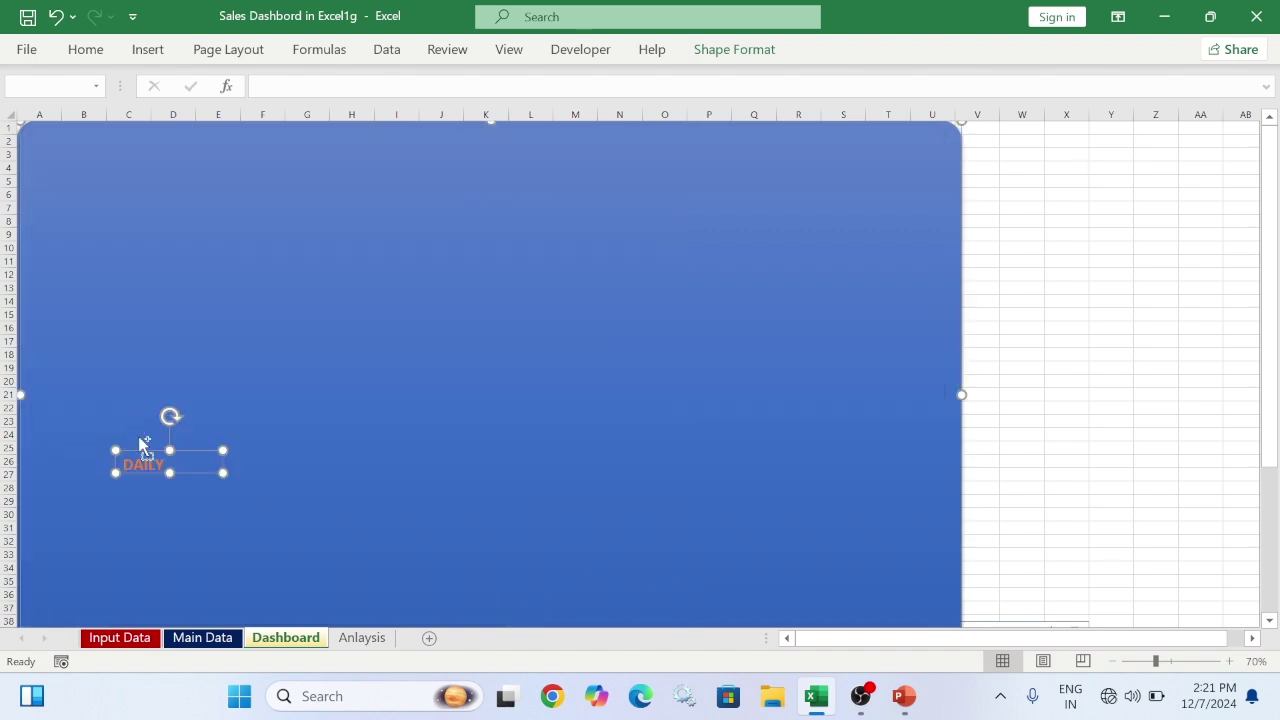
key("ctrl+z")
left_click_drag(147, 447, 153, 417)
key("ctrl+z")
left_click(1066, 461)
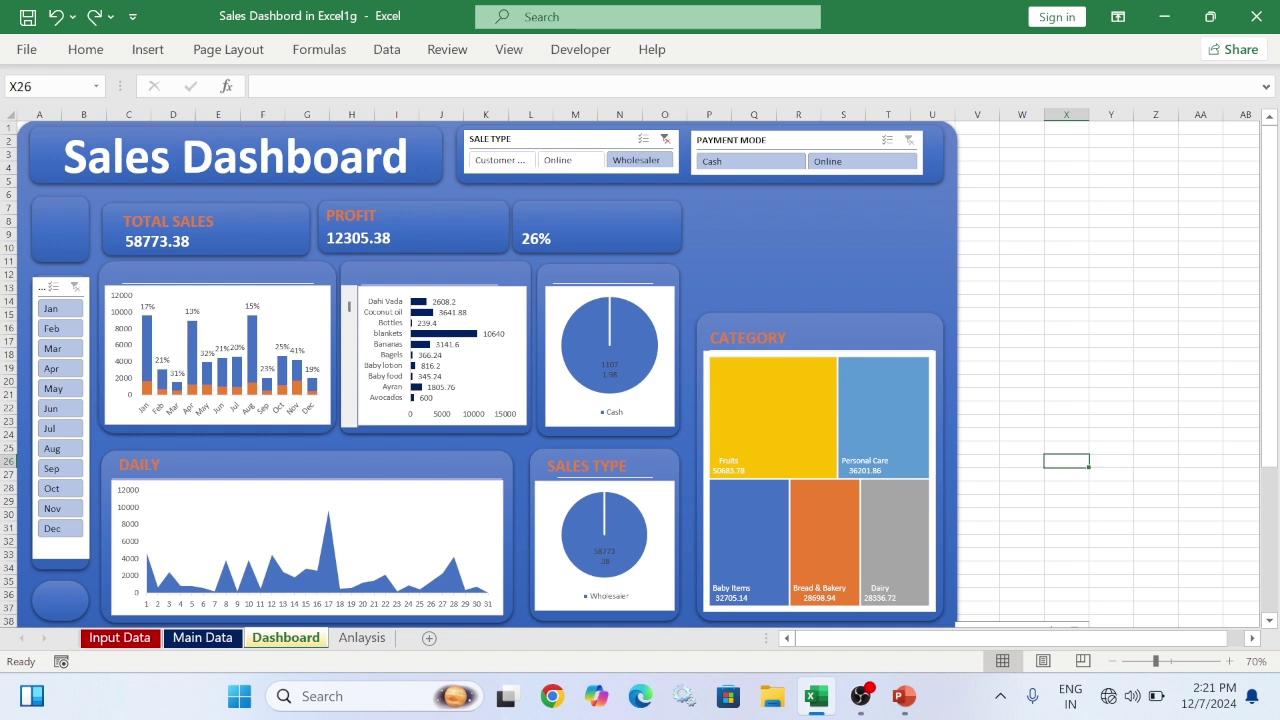
Place a copy of the DAILY label above the month-wise column chart and change its text to MONTHLY
left_click(140, 463)
left_click_drag(135, 458, 117, 272)
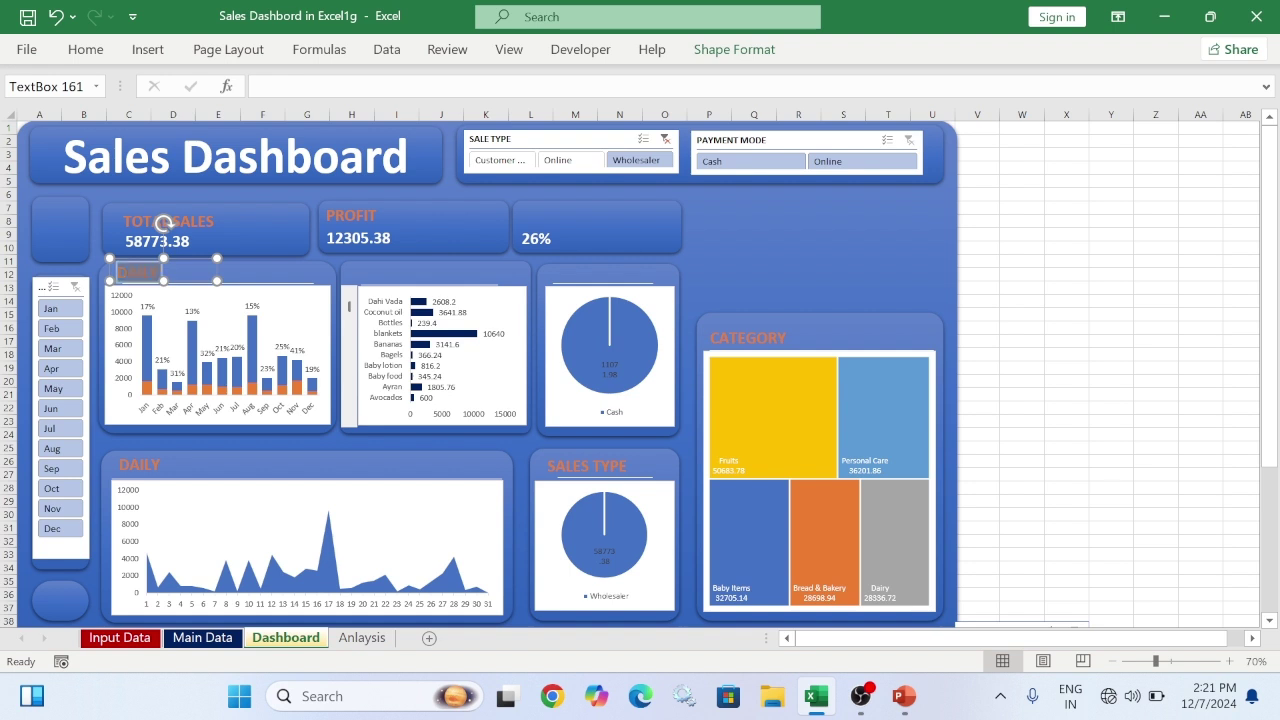
type("MONTHLY")
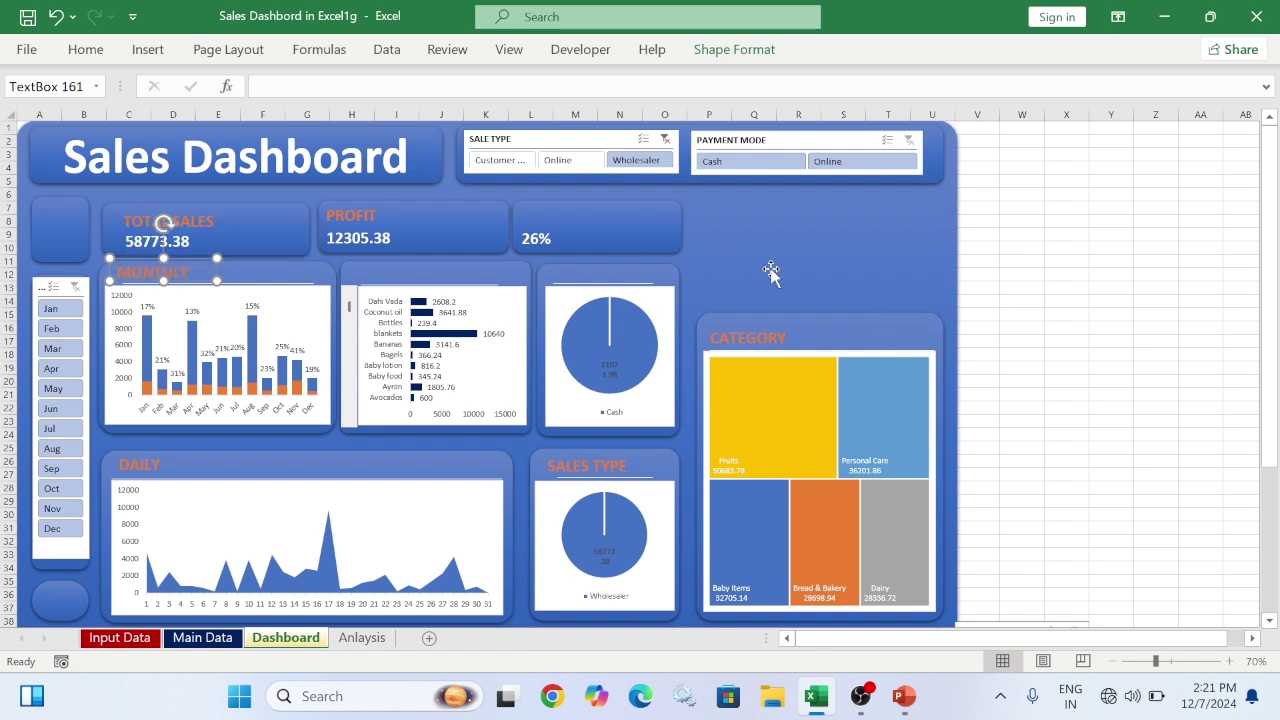
left_click(1100, 249)
Place a copy of the MONTHLY label above the product bar chart and change its text to PRODUCT
left_click(163, 270)
left_click_drag(159, 262, 334, 271)
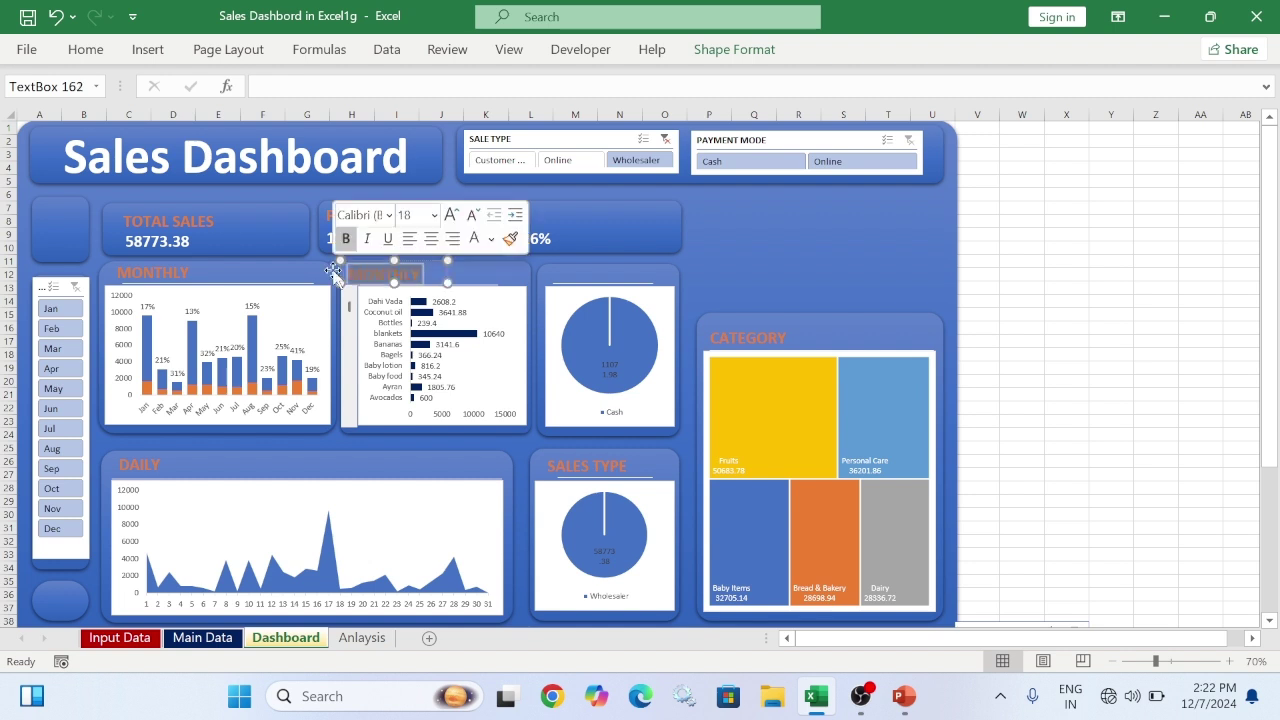
type("PRODUCT")
left_click(1036, 279)
left_click(386, 260)
left_click_drag(386, 261, 541, 262)
key("ctrl+z")
left_click(1030, 321)
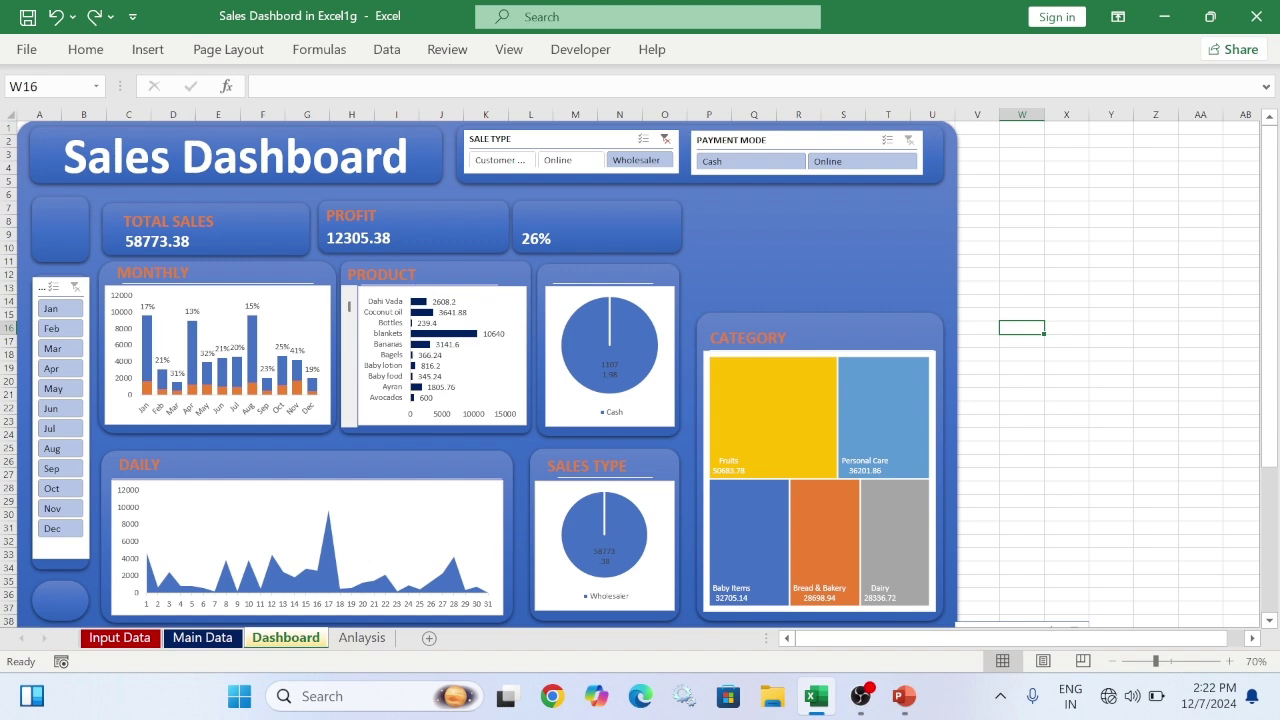
Copy the PRODUCT label above the payment pie chart, change its text to PAYMENT MODE and widen the text box to fit
left_click(415, 276)
left_click_drag(395, 258, 592, 266)
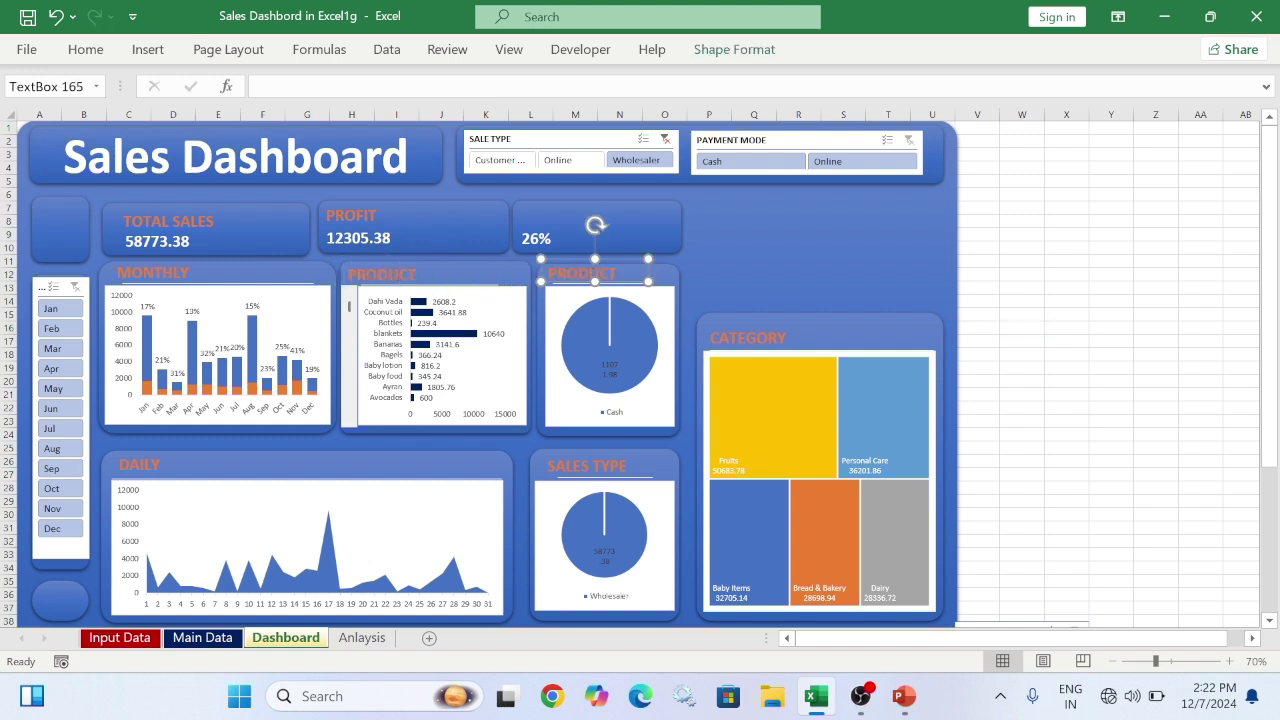
double_click(582, 272)
type("PAYMENT MODE")
left_click_drag(646, 281, 670, 282)
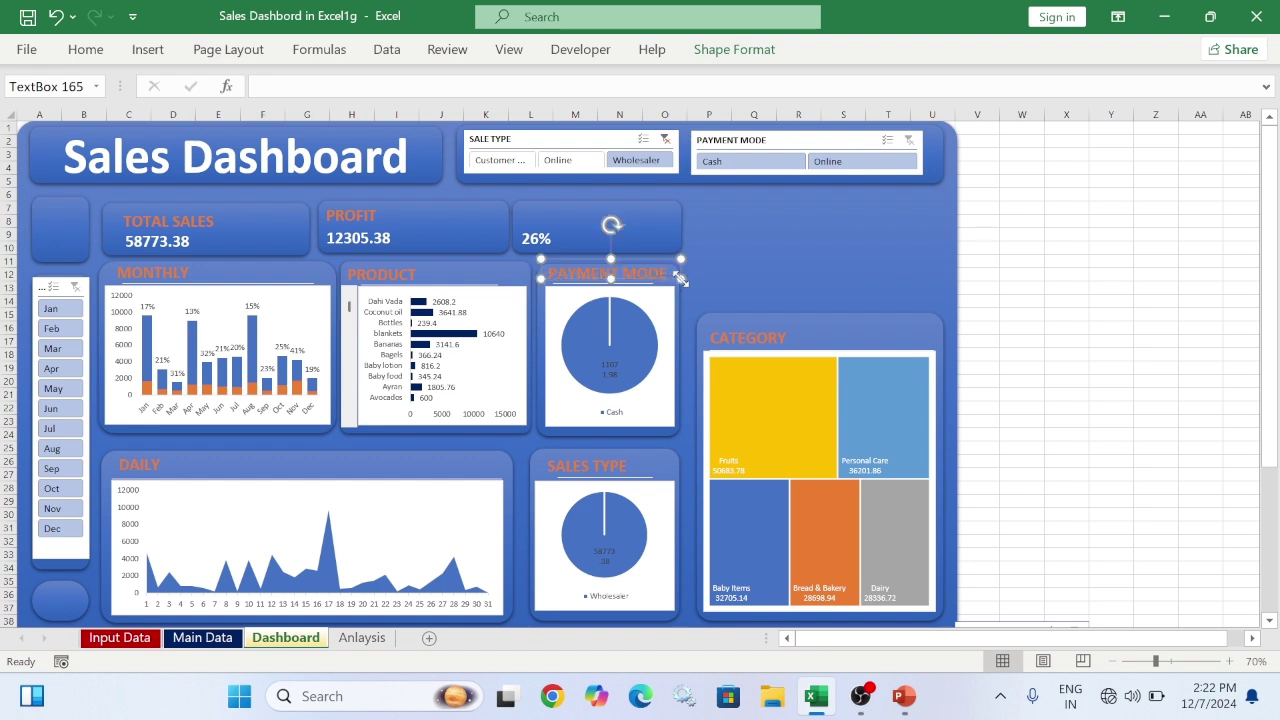
left_click(756, 292)
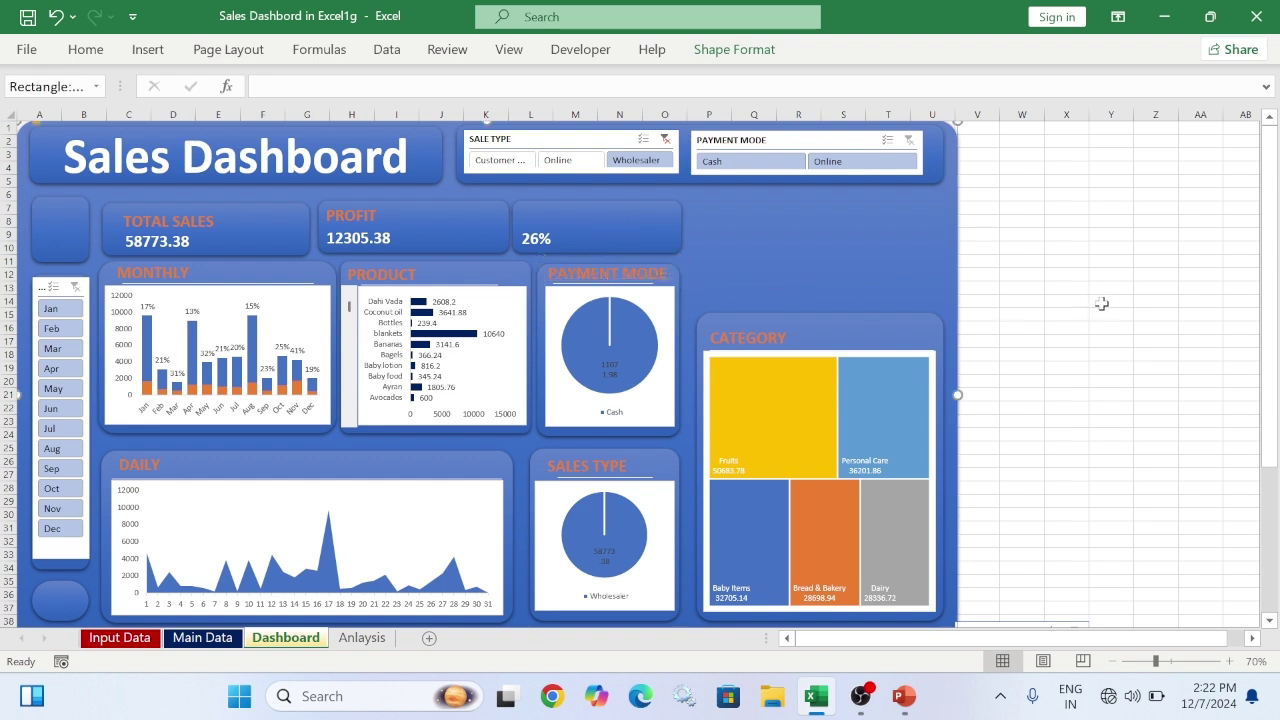
Test the sale type slicer with Online and Customer Sales, clear its filter and examine the payment mode pie chart's series source
left_click(560, 160)
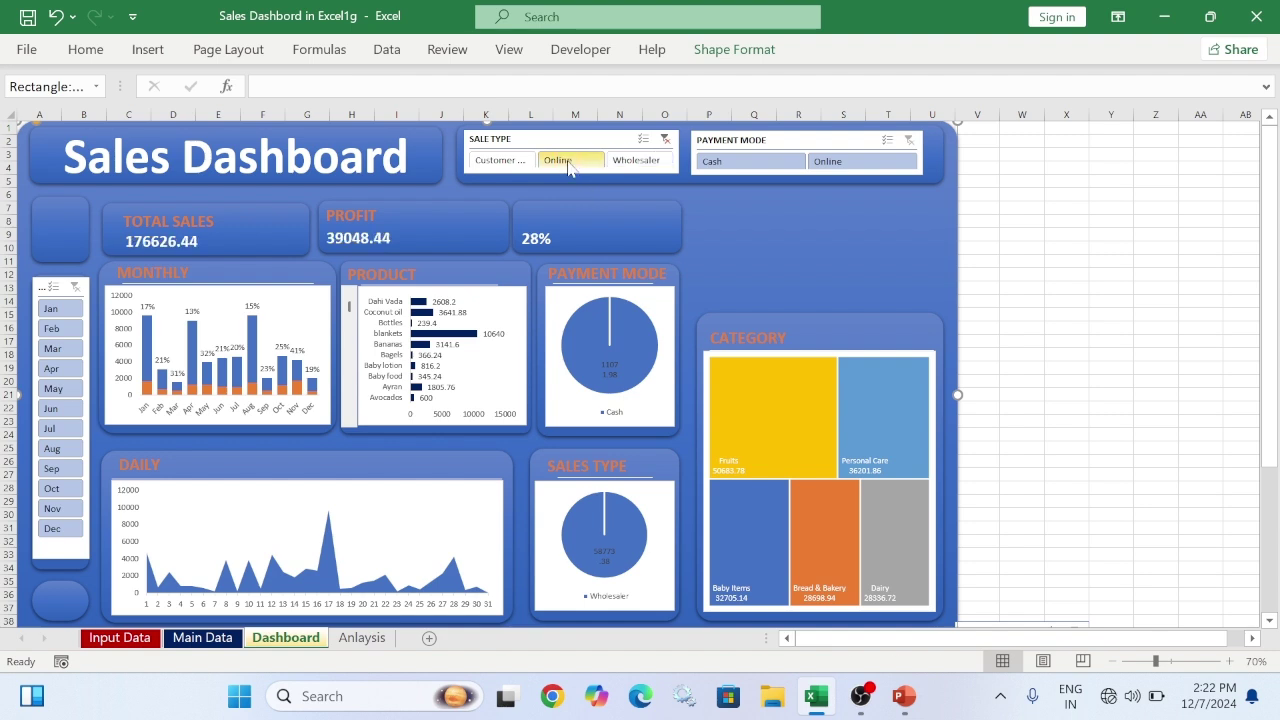
left_click(500, 160)
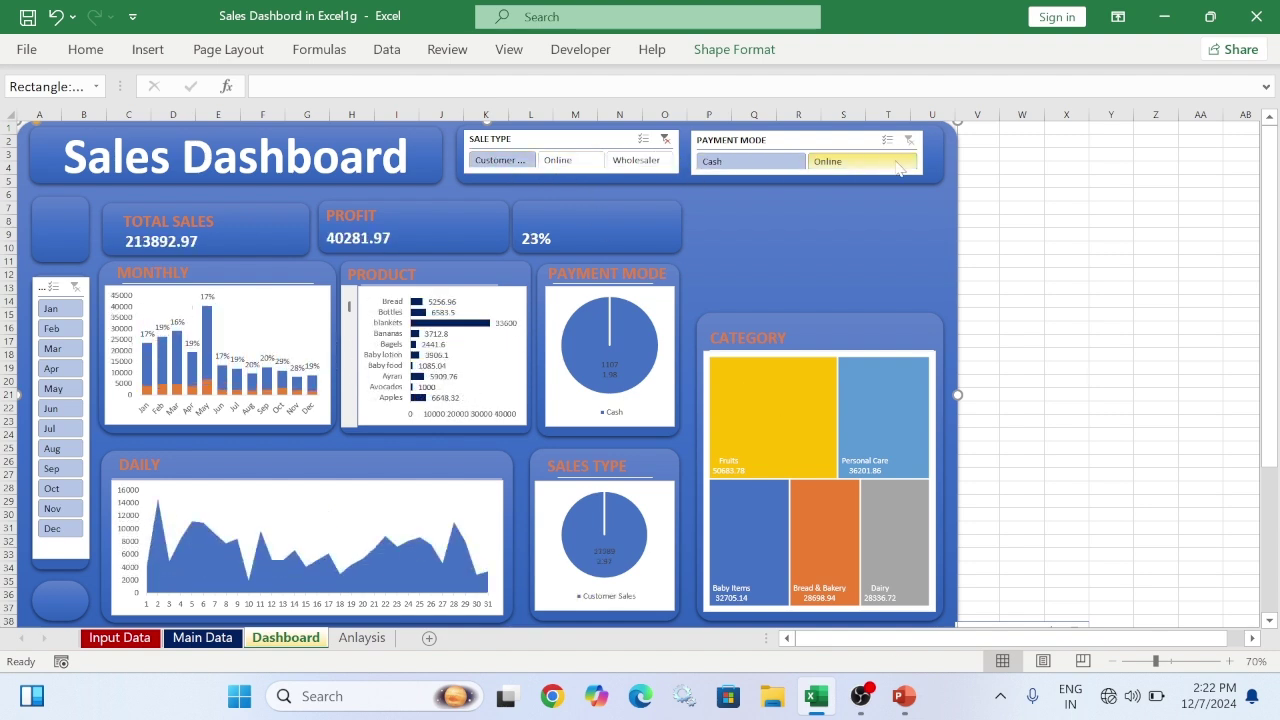
left_click(74, 286)
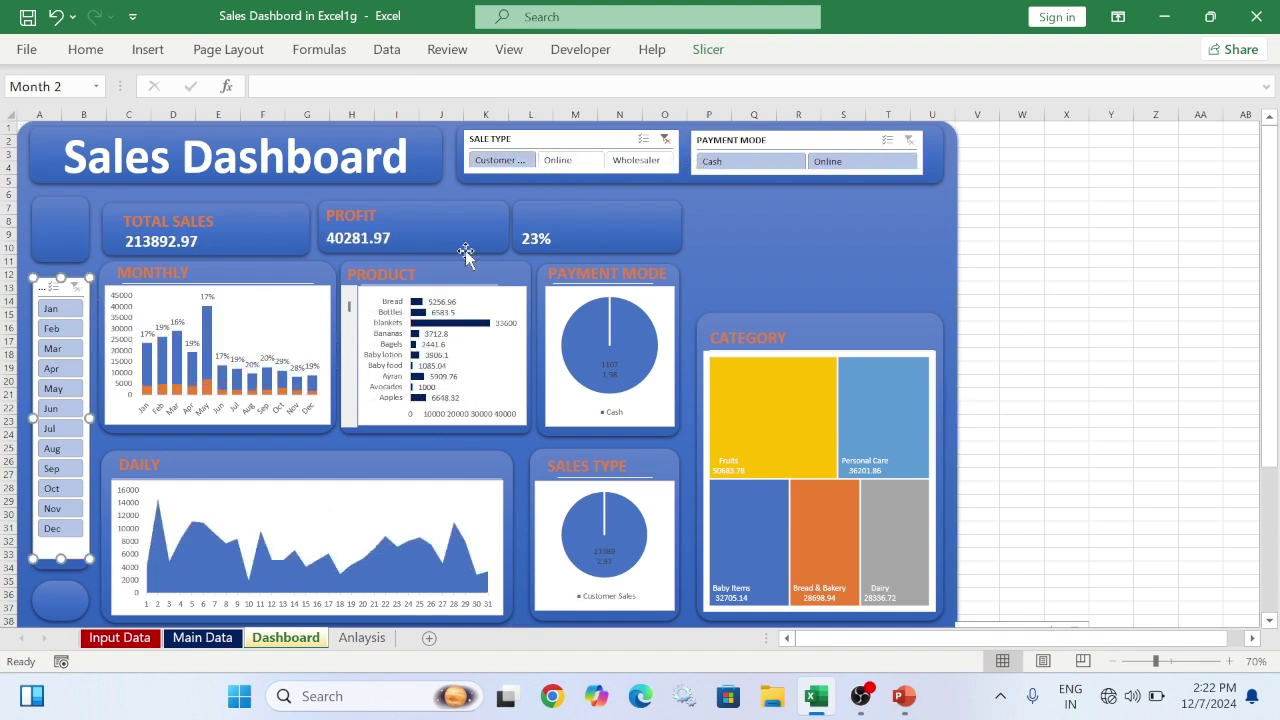
left_click(665, 140)
left_click(918, 145)
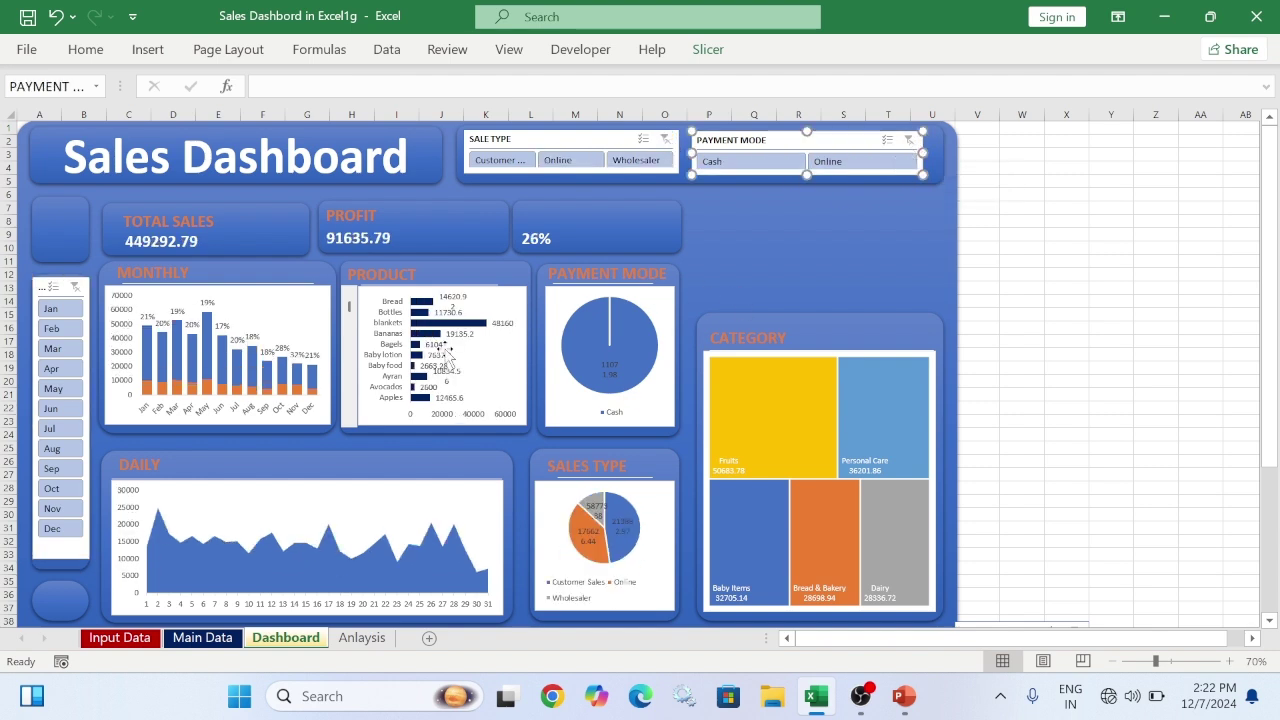
left_click(577, 364)
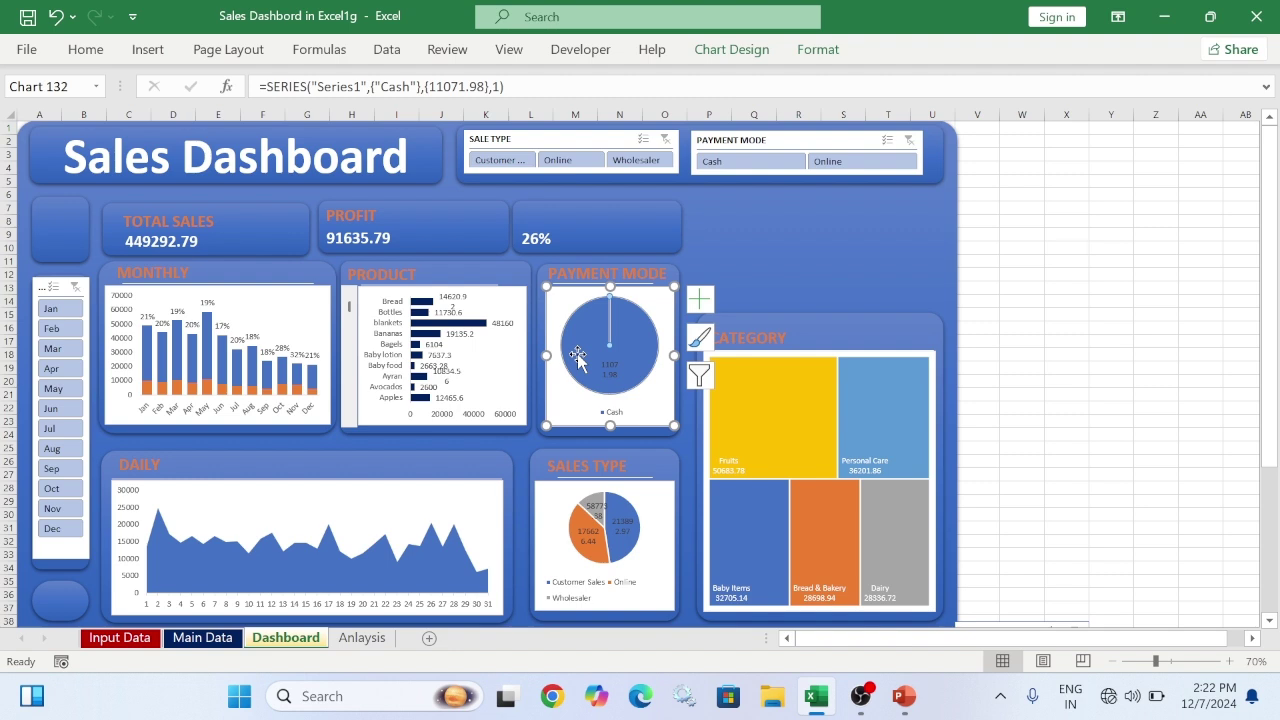
Edit the category treemap's data series and set its series name to the CATEGORY header cell, =sHEET1!$AF$2
left_click(782, 445)
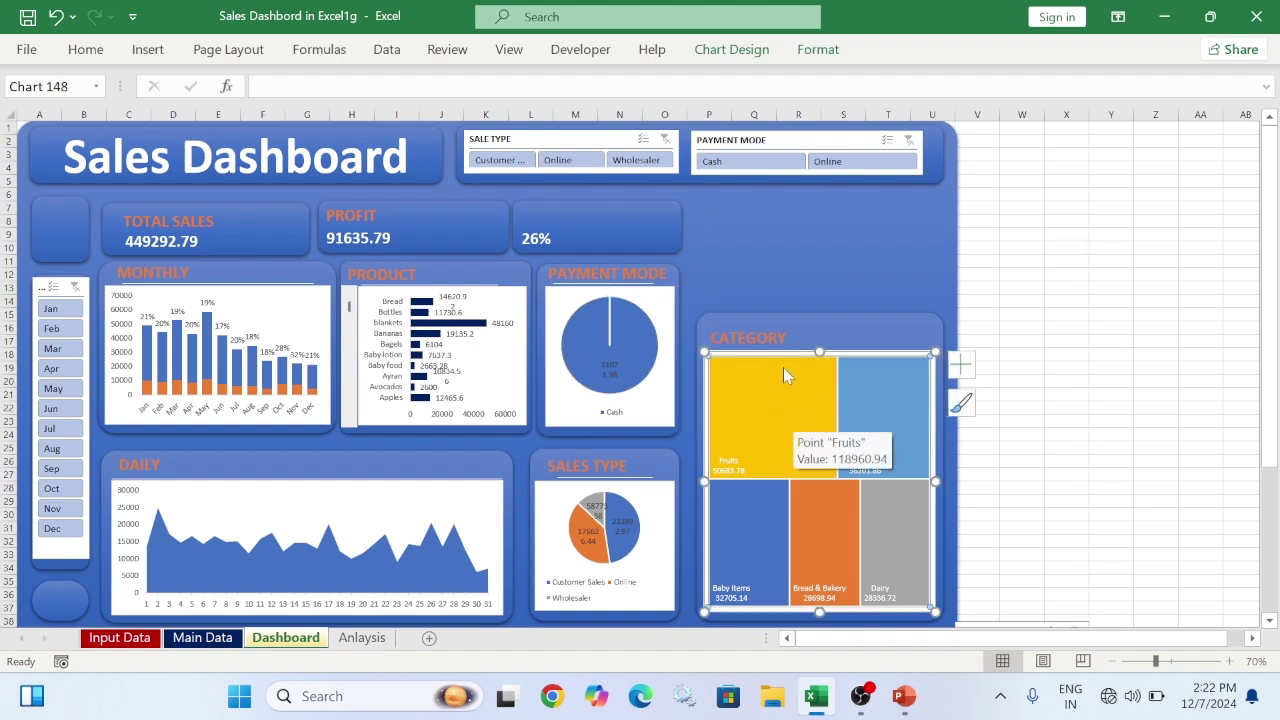
right_click(786, 372)
left_click(854, 472)
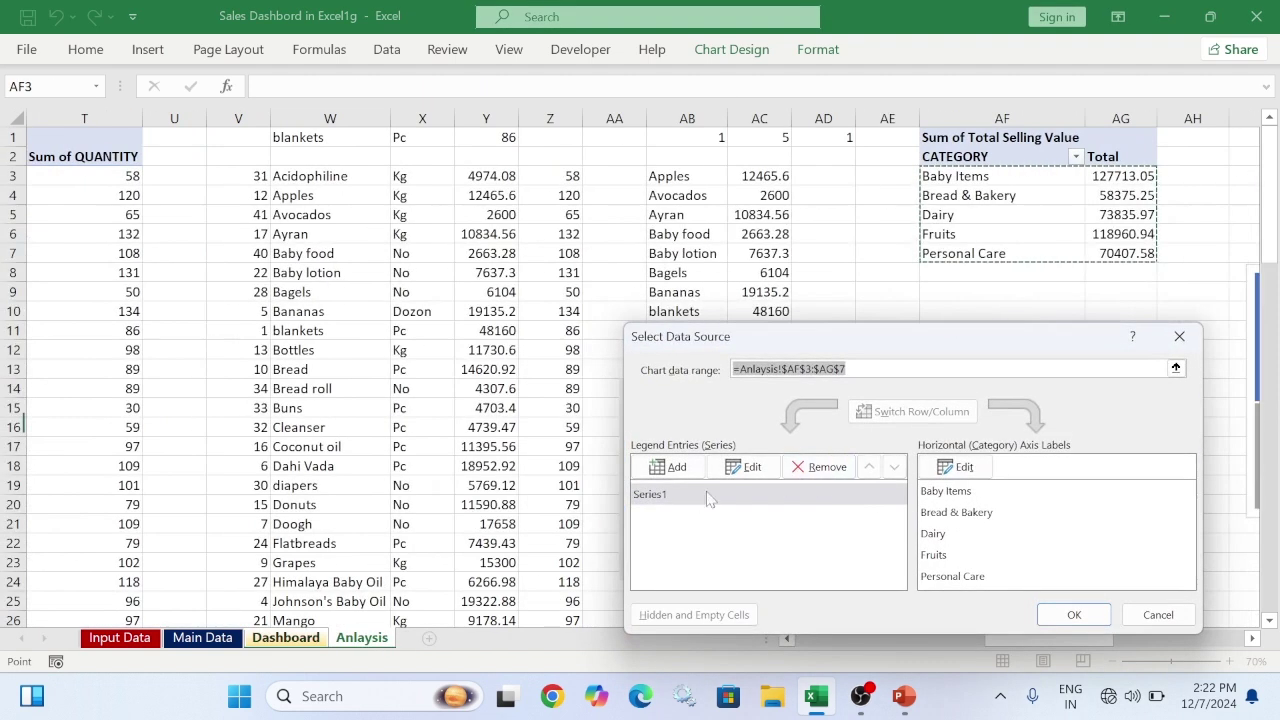
left_click(737, 474)
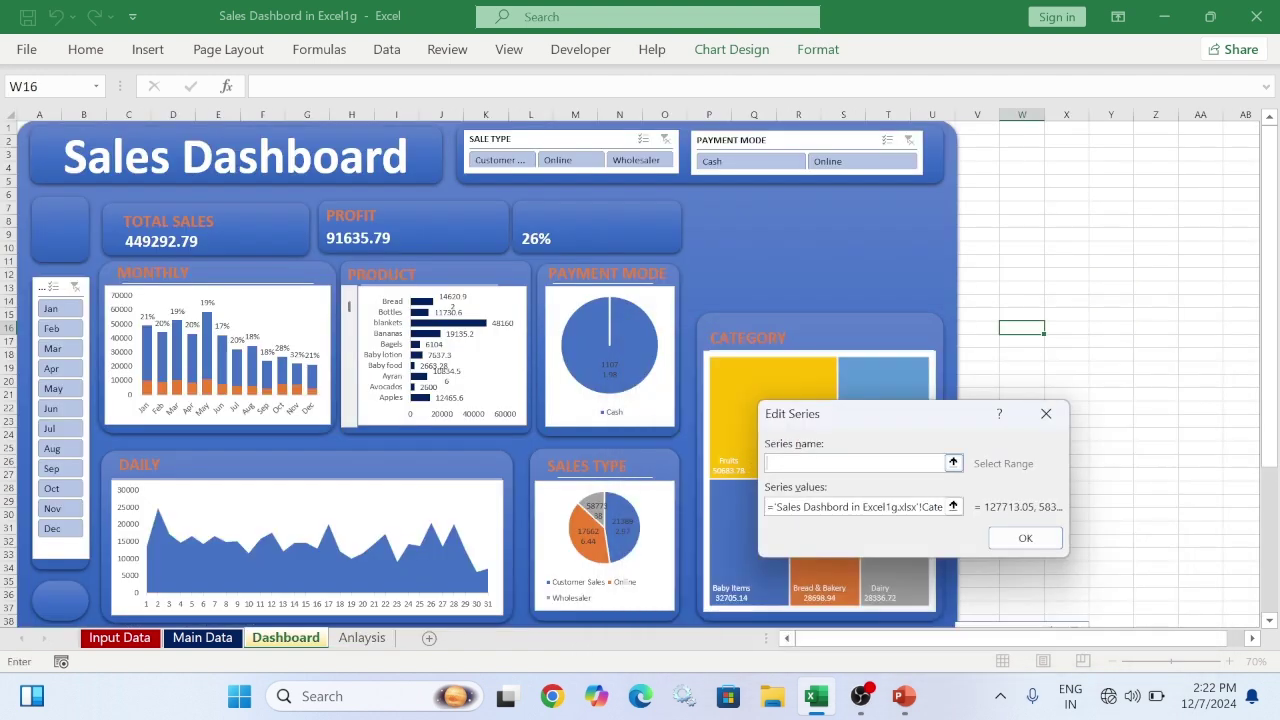
left_click(358, 640)
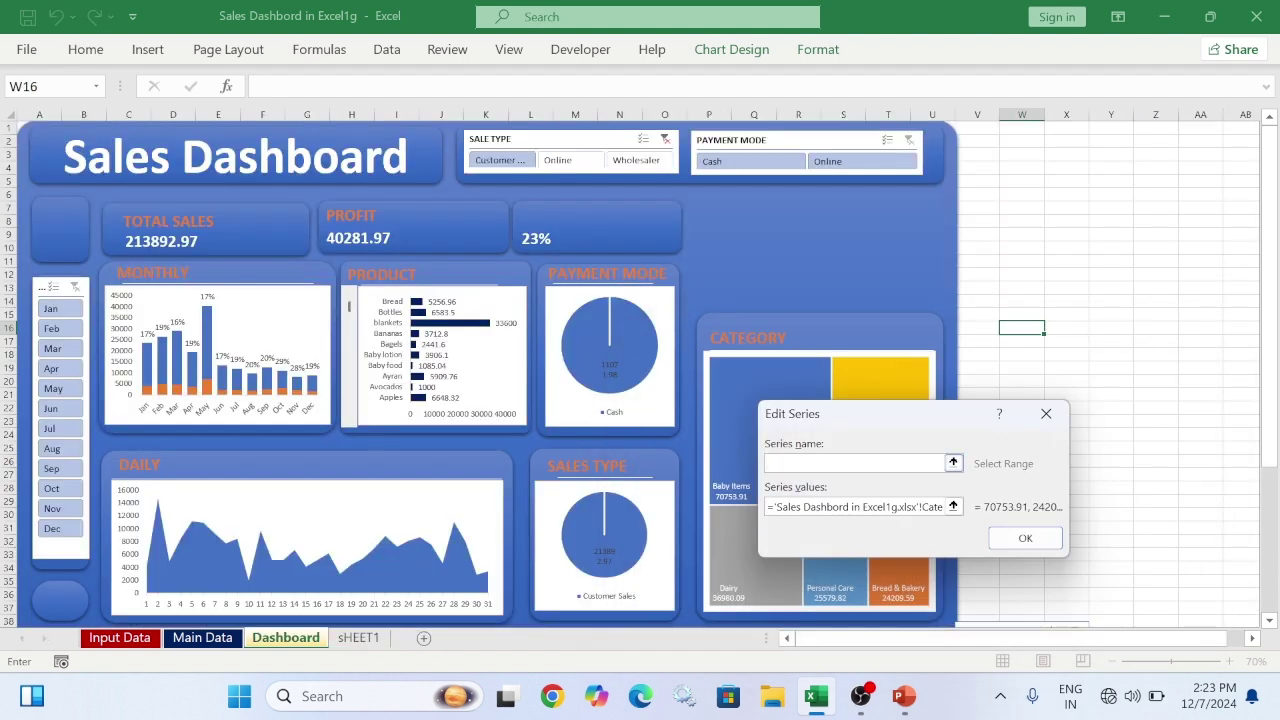
left_click(378, 638)
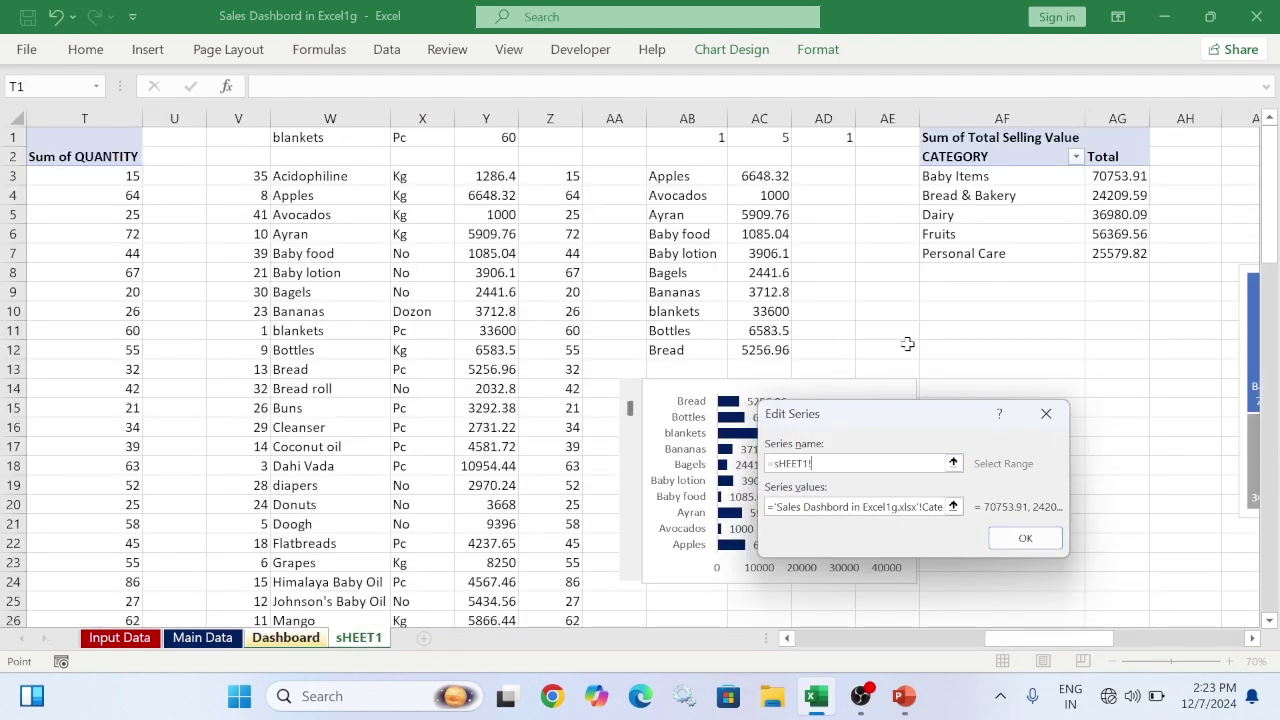
left_click_drag(1032, 642, 1112, 642)
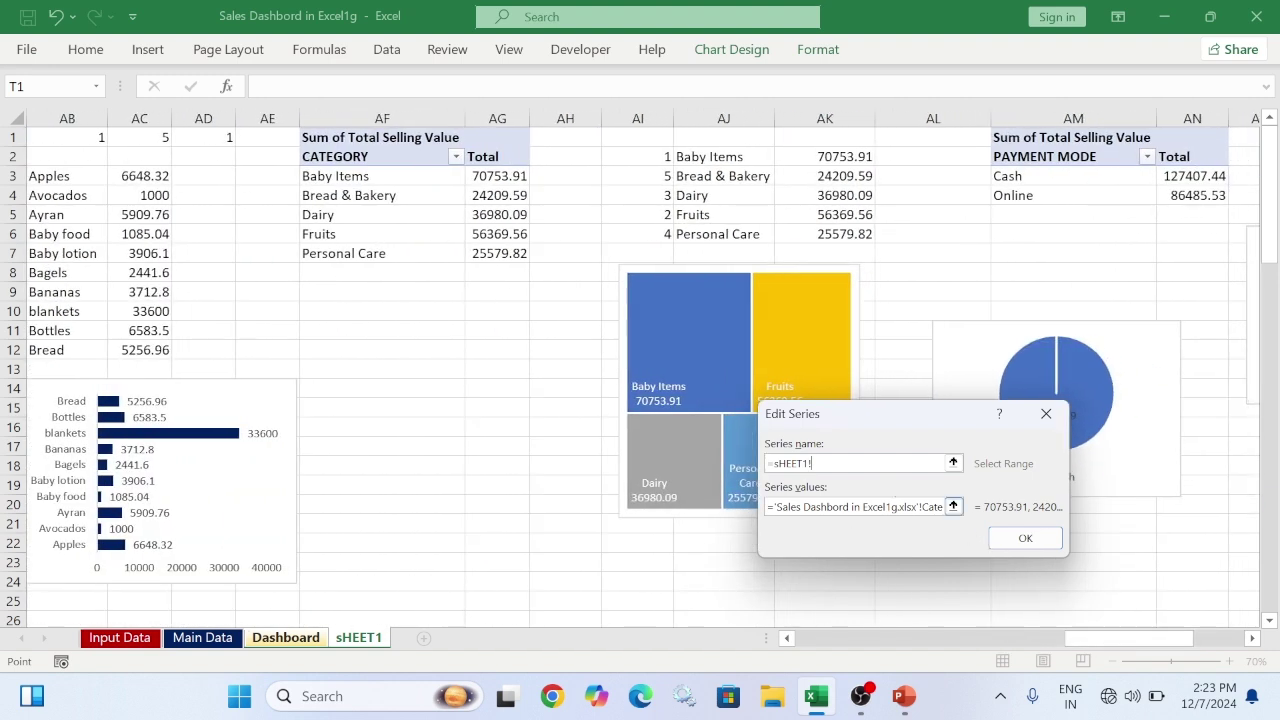
left_click(330, 155)
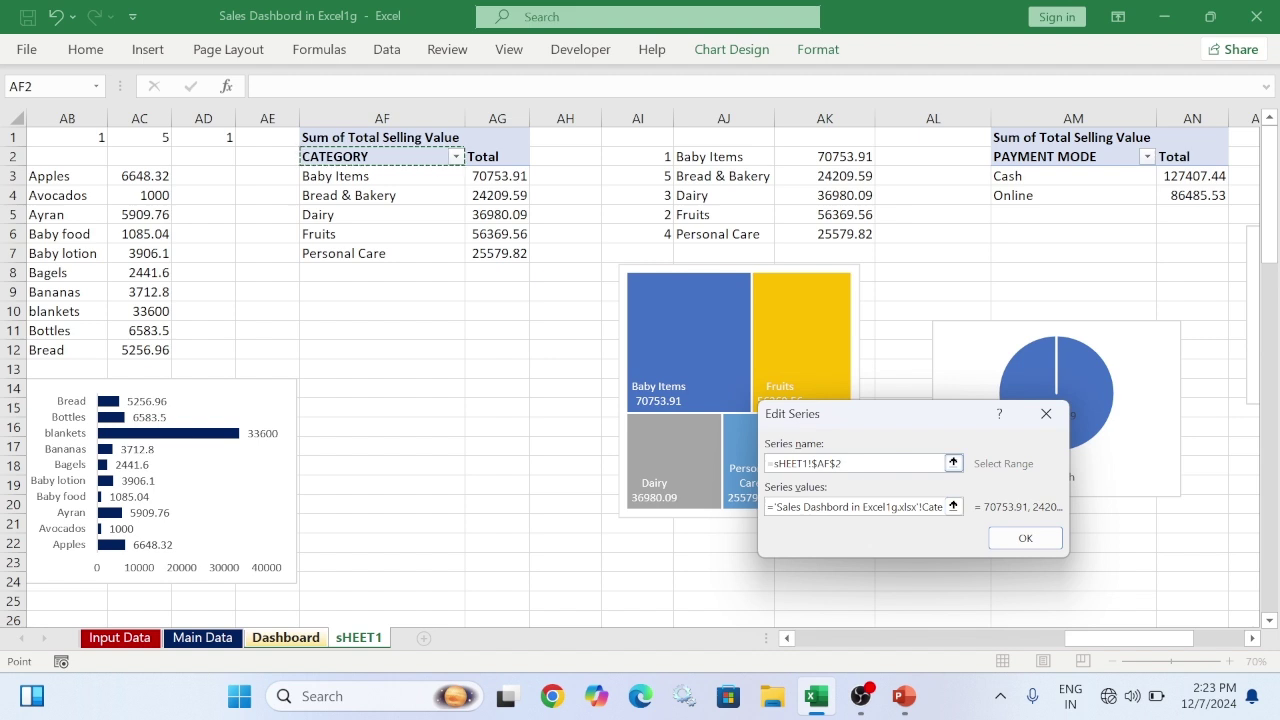
Point the treemap's series values to the sheet-qualified named range =sHEET1!CategoryRange in place of the workbook reference
left_click_drag(843, 463, 767, 463)
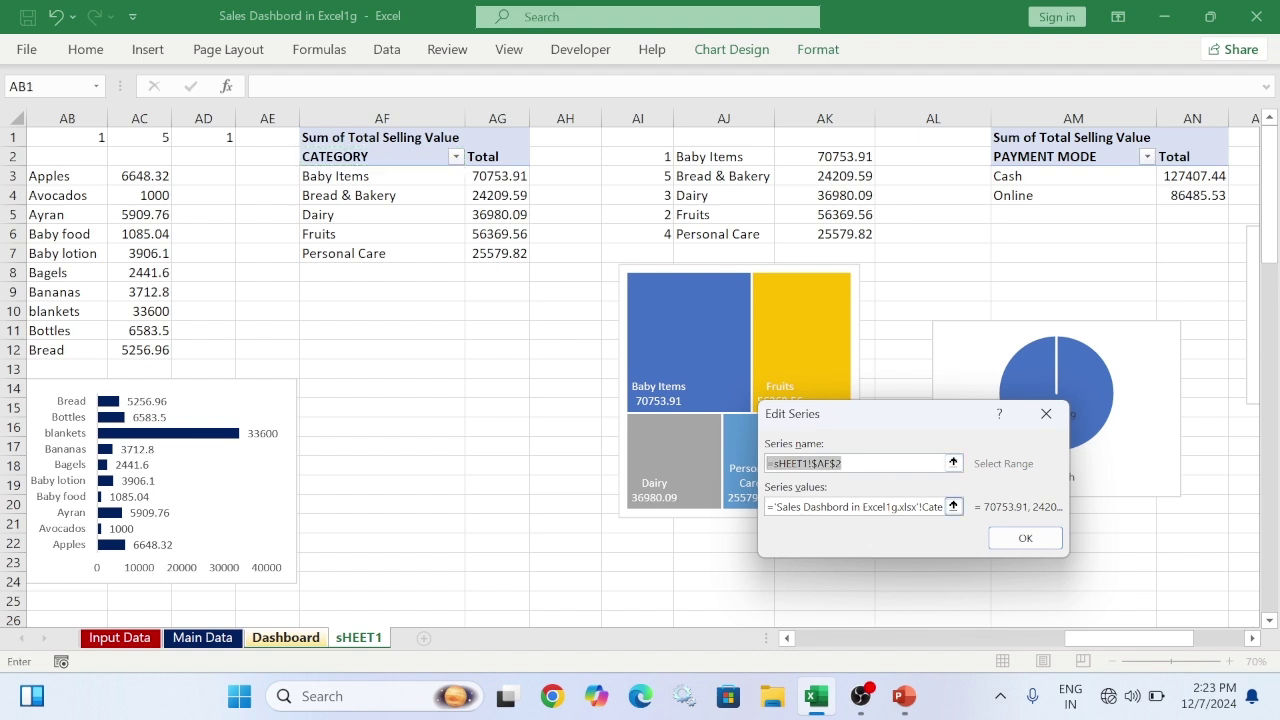
left_click_drag(921, 507, 775, 511)
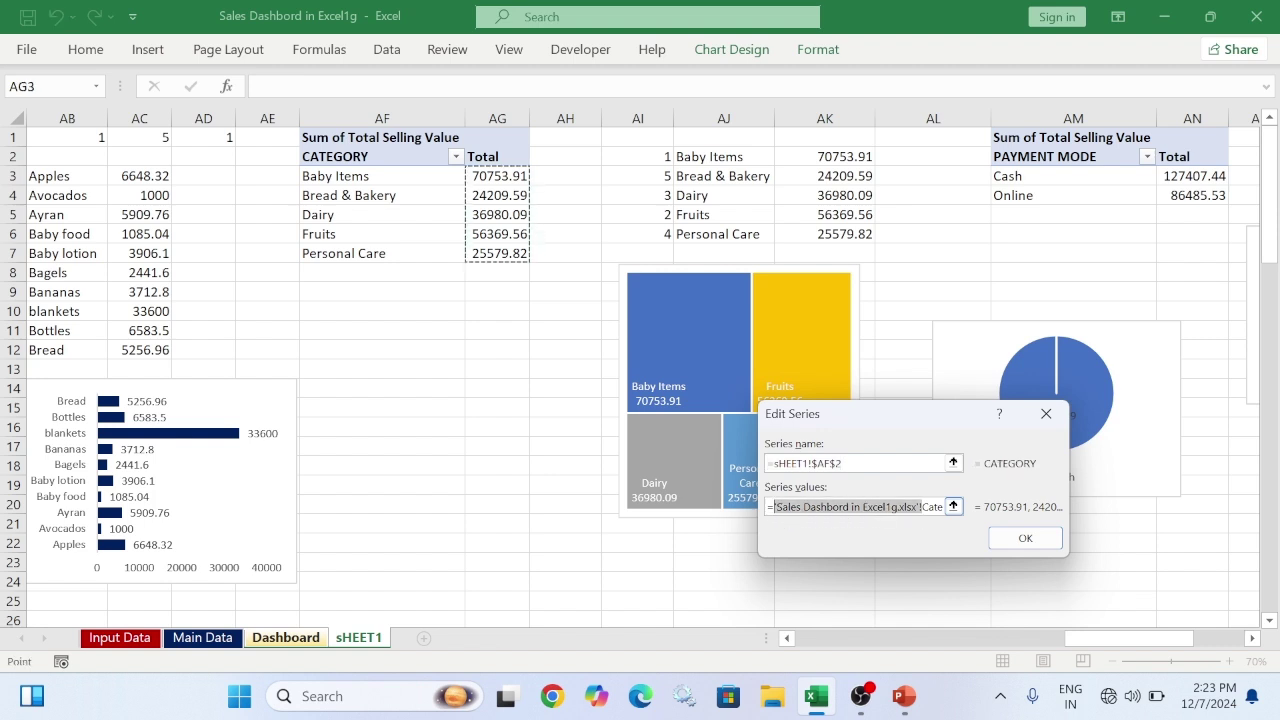
key("BackSpace")
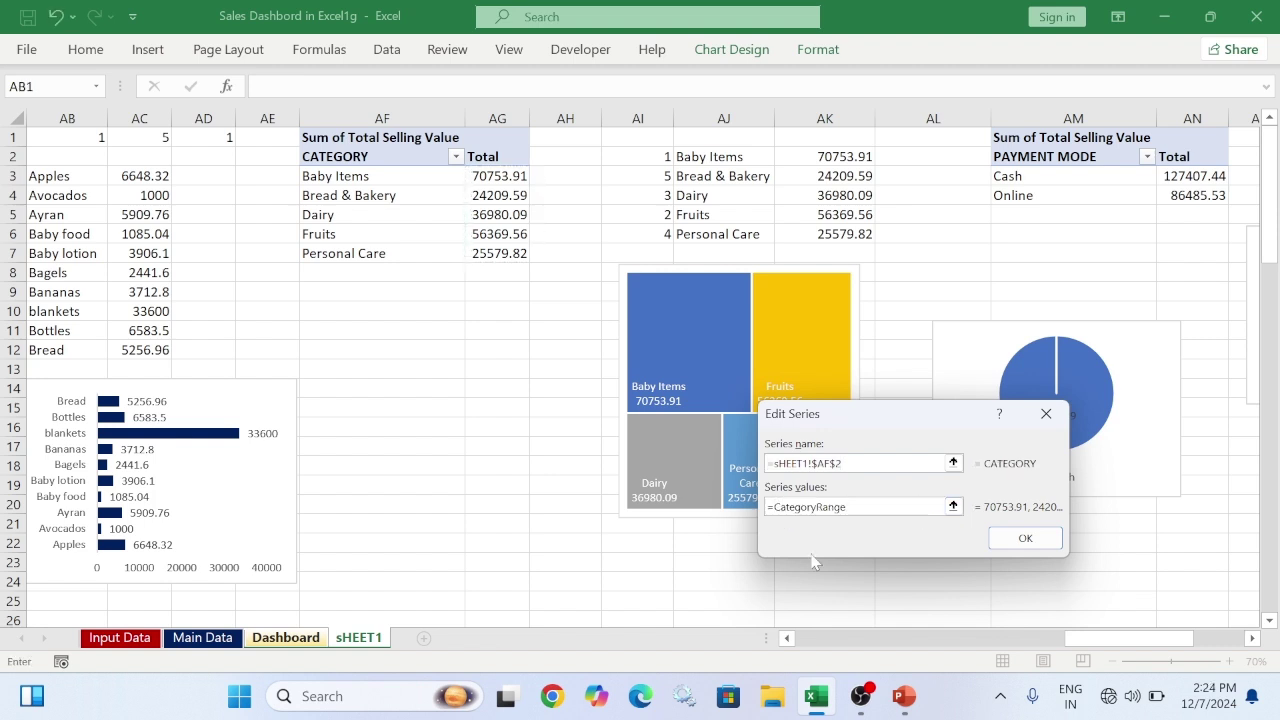
left_click(586, 371)
key("BackSpace")
key("BackSpace")
key("BackSpace")
key("BackSpace")
key("BackSpace")
key("BackSpace")
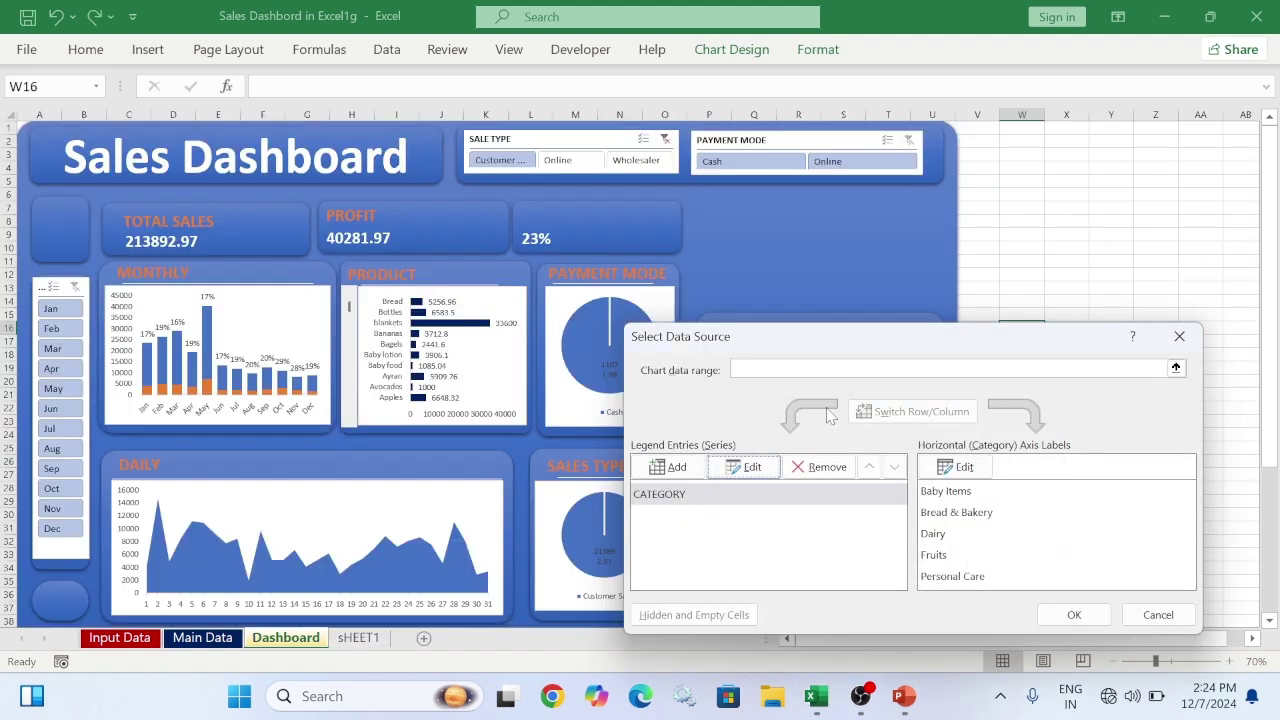
Set the treemap's axis label range to =sHEET1!Category and apply the data source changes
left_click(962, 468)
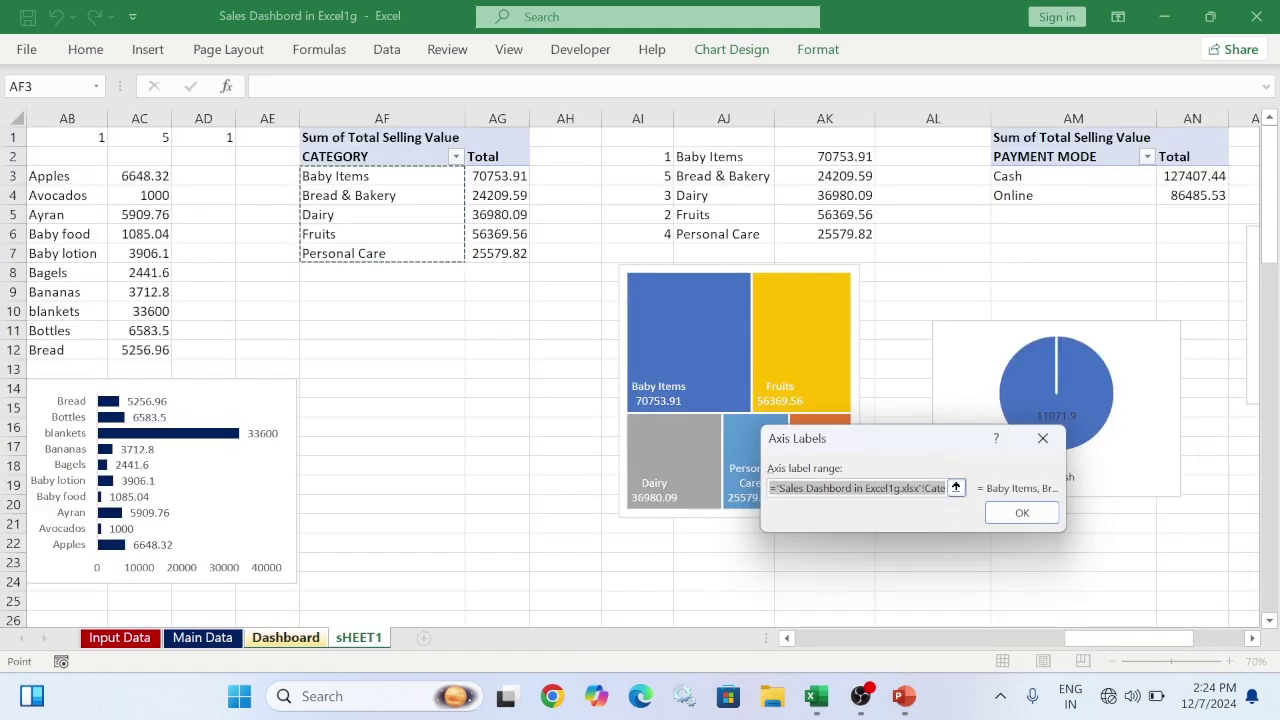
double_click(932, 488)
left_click_drag(903, 488, 779, 488)
key("ctrl+c")
key("BackSpace")
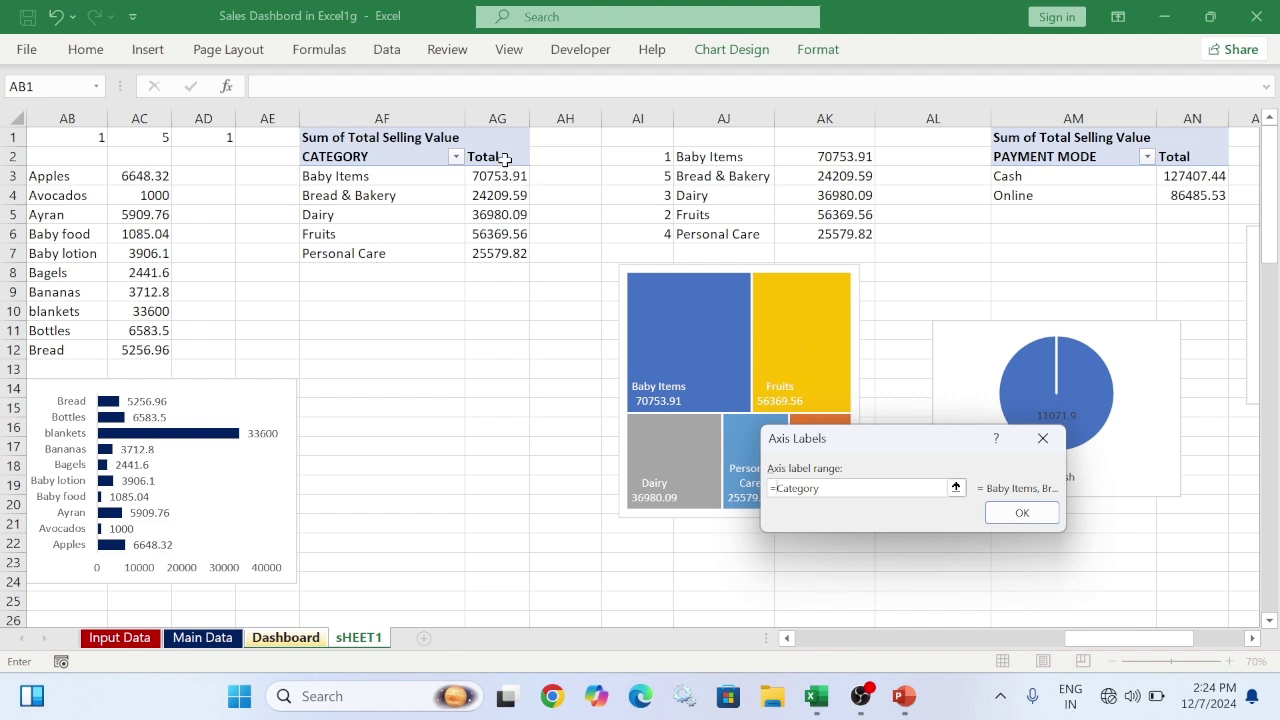
left_click(566, 342)
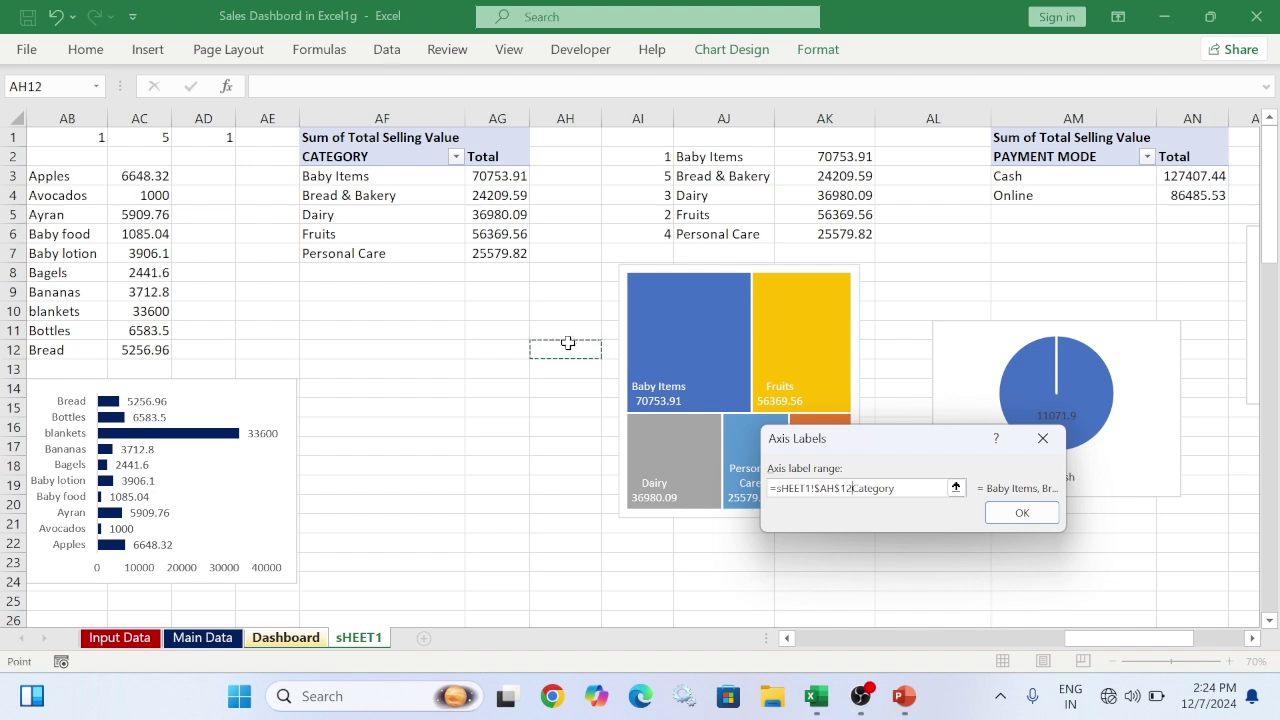
key("BackSpace")
key("BackSpace")
key("BackSpace")
key("BackSpace")
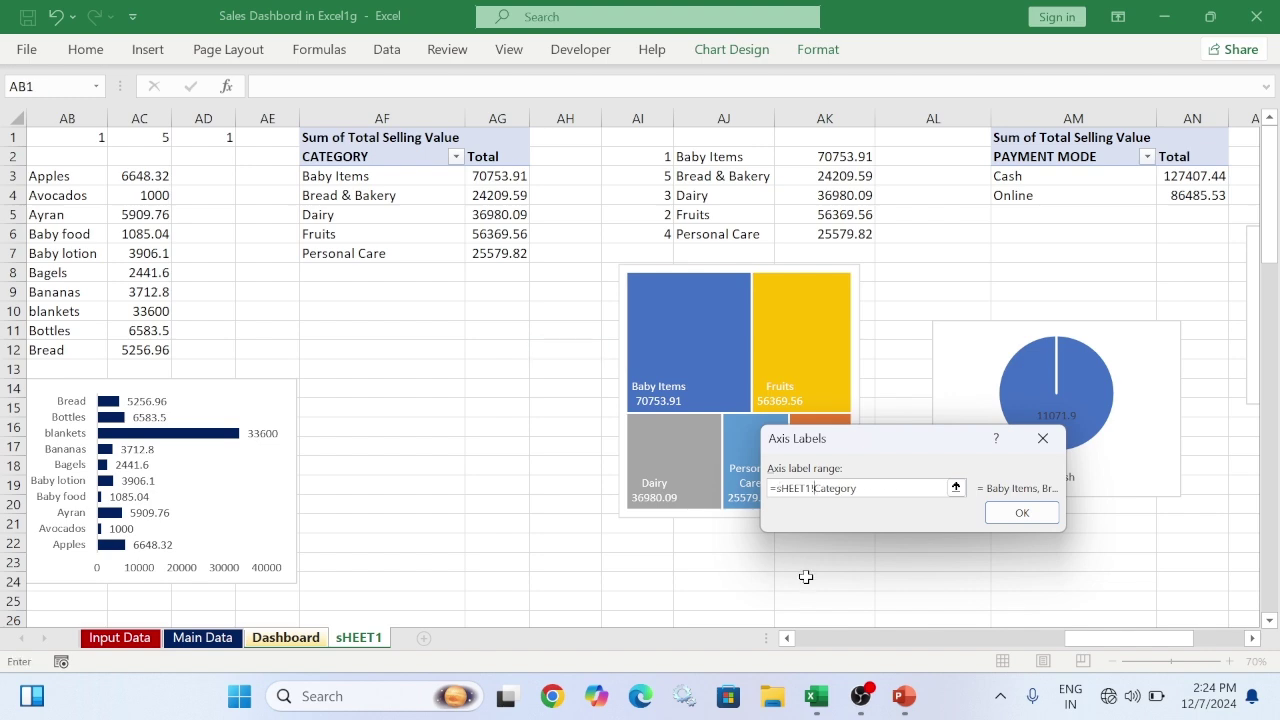
left_click(1012, 513)
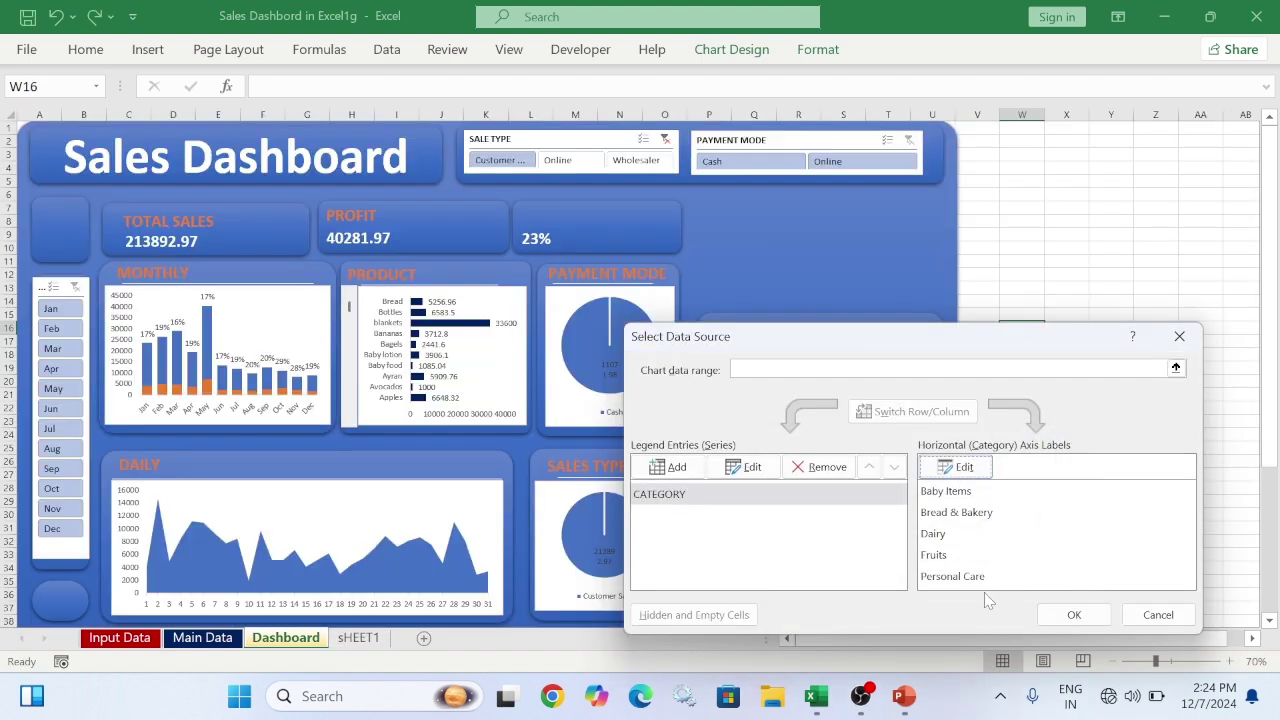
left_click(1074, 615)
Check the category treemap's response by filtering payment mode by Cash and Online and sale type by Wholesaler
left_click(776, 164)
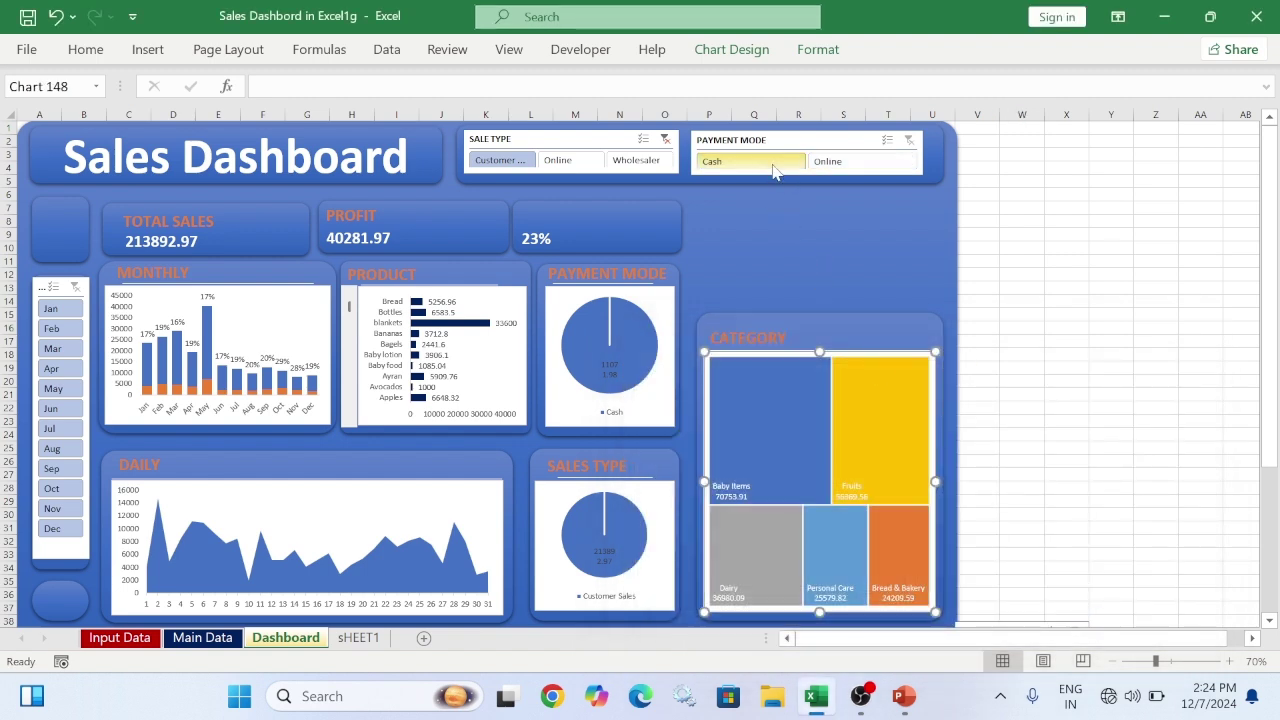
left_click(838, 164)
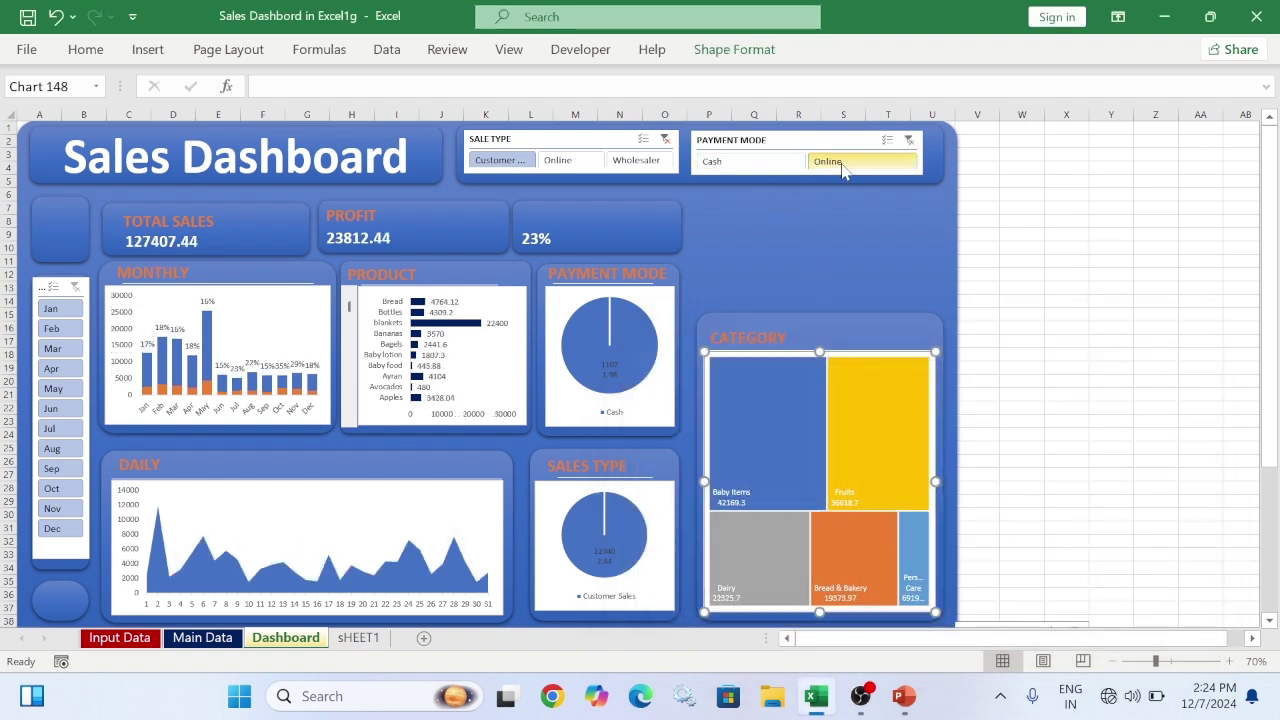
left_click(636, 160)
left_click(834, 167)
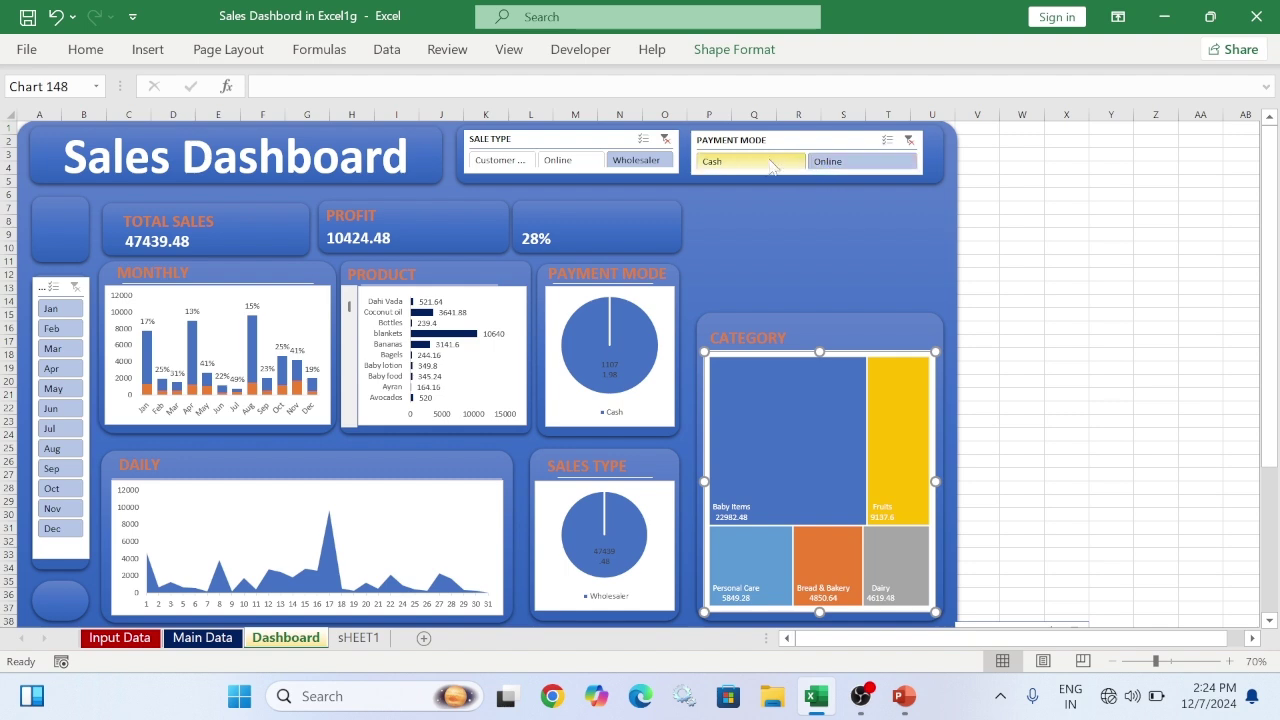
left_click(765, 164)
left_click(854, 166)
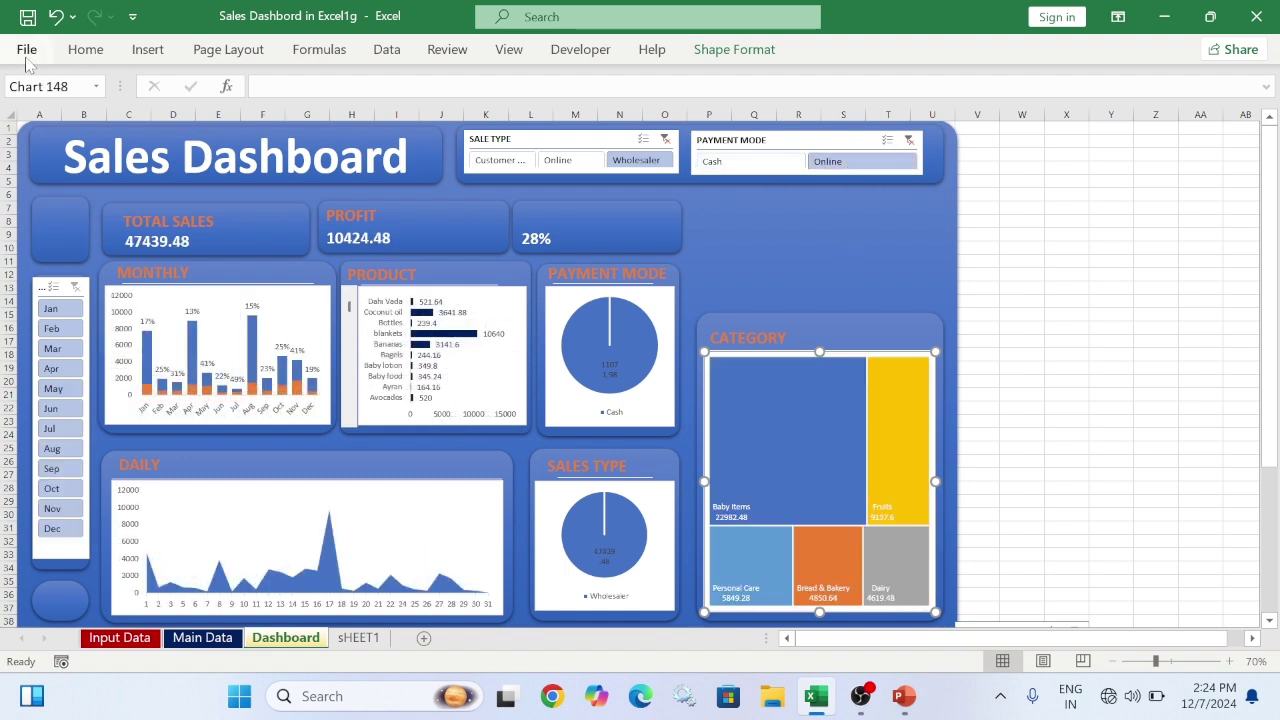
Insert the picture "final logo" from the Blog Logo folder on this device into the dashboard
left_click(147, 49)
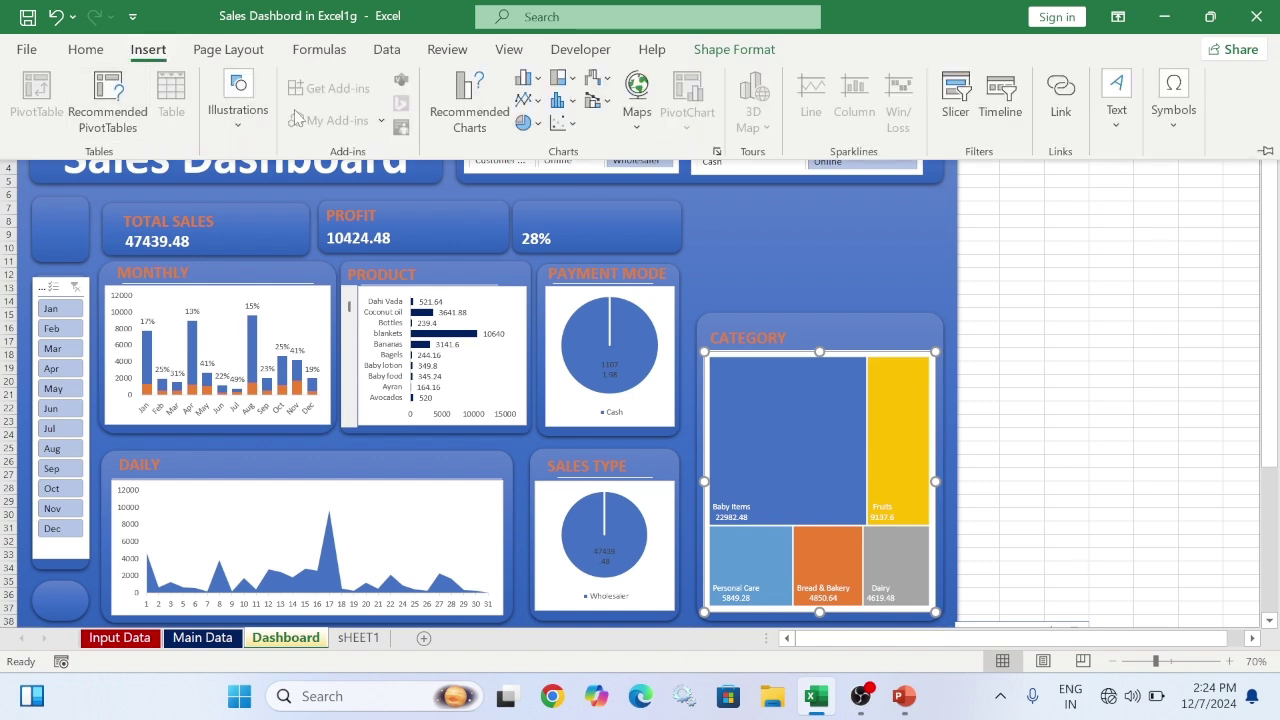
left_click(239, 125)
left_click(234, 200)
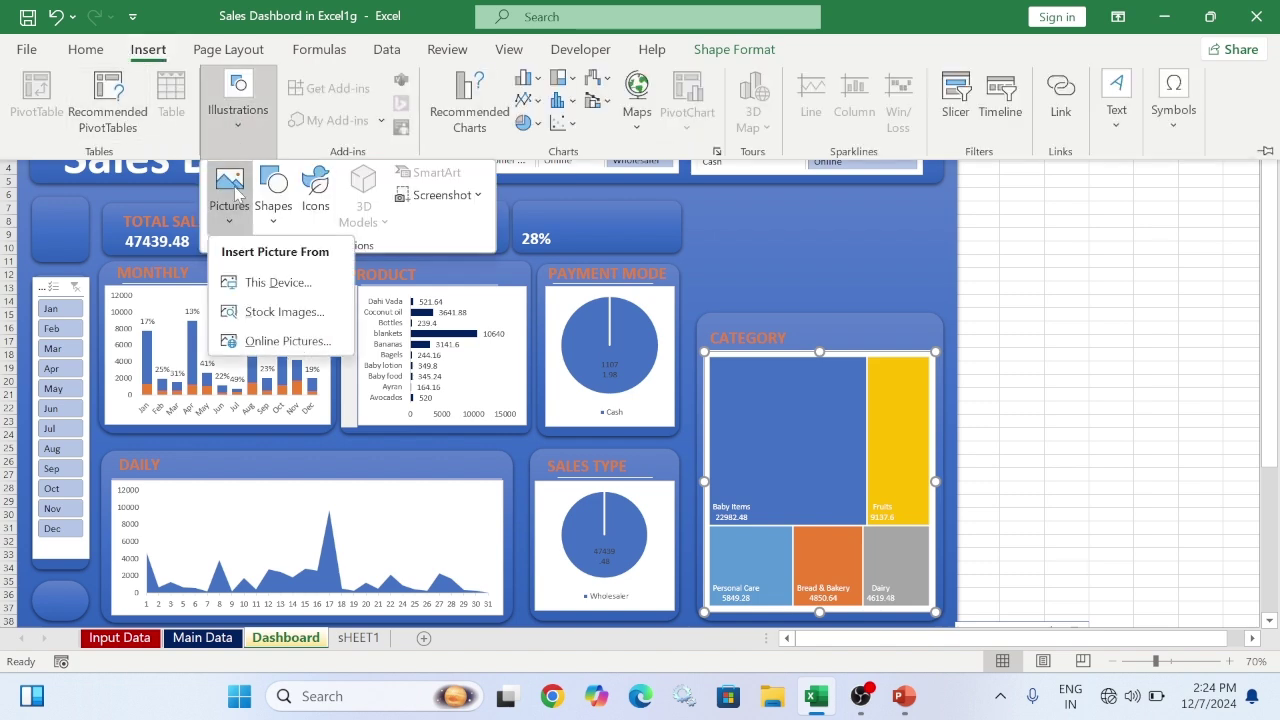
left_click(265, 285)
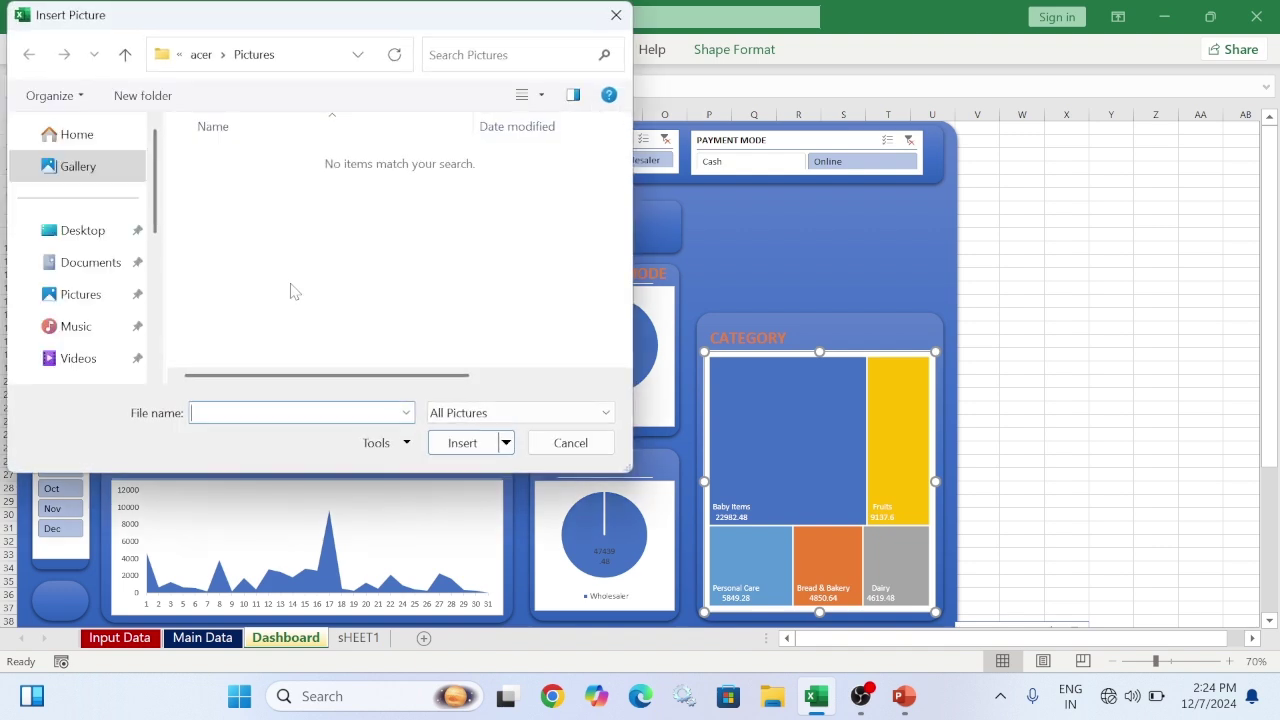
scroll(97, 318, "down", 3)
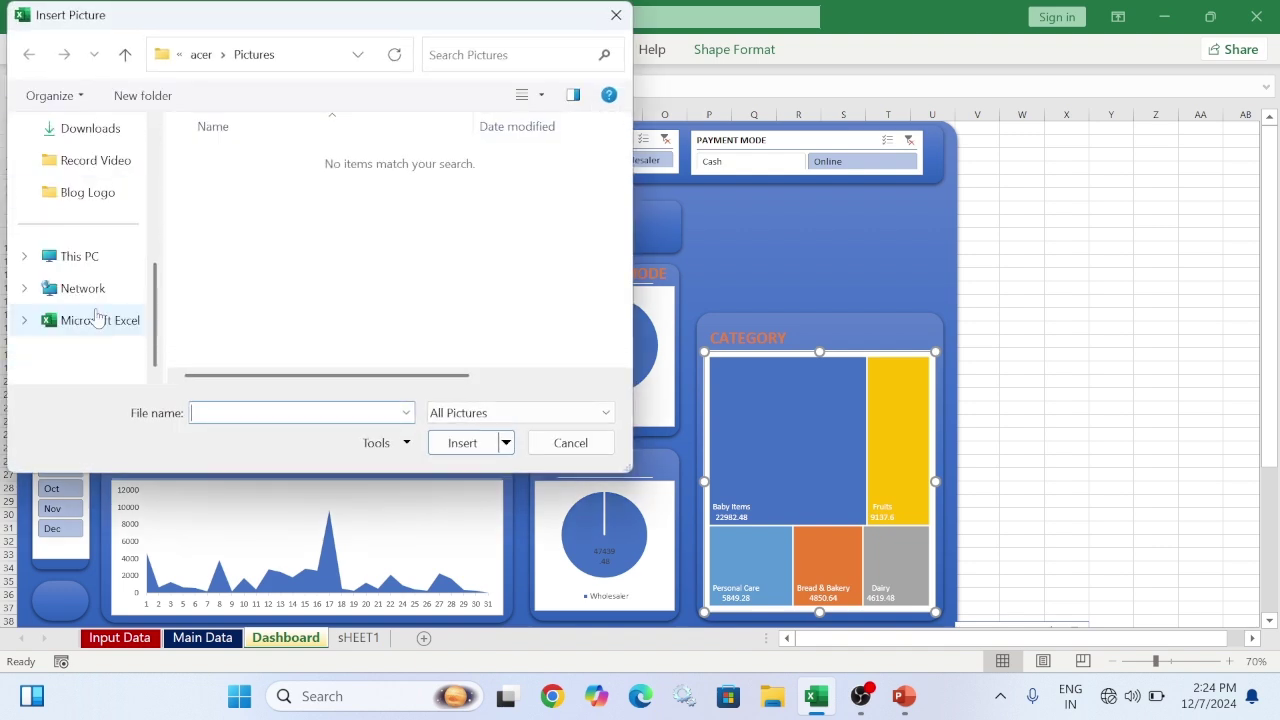
left_click(99, 203)
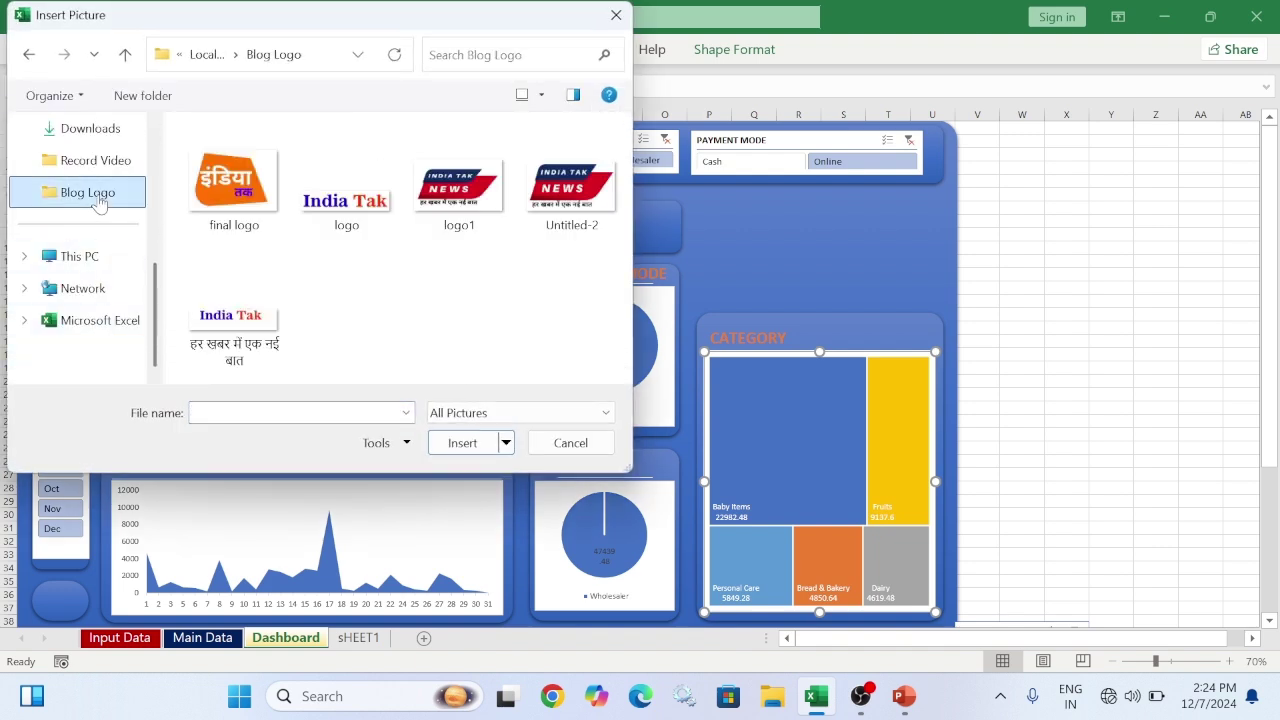
double_click(224, 192)
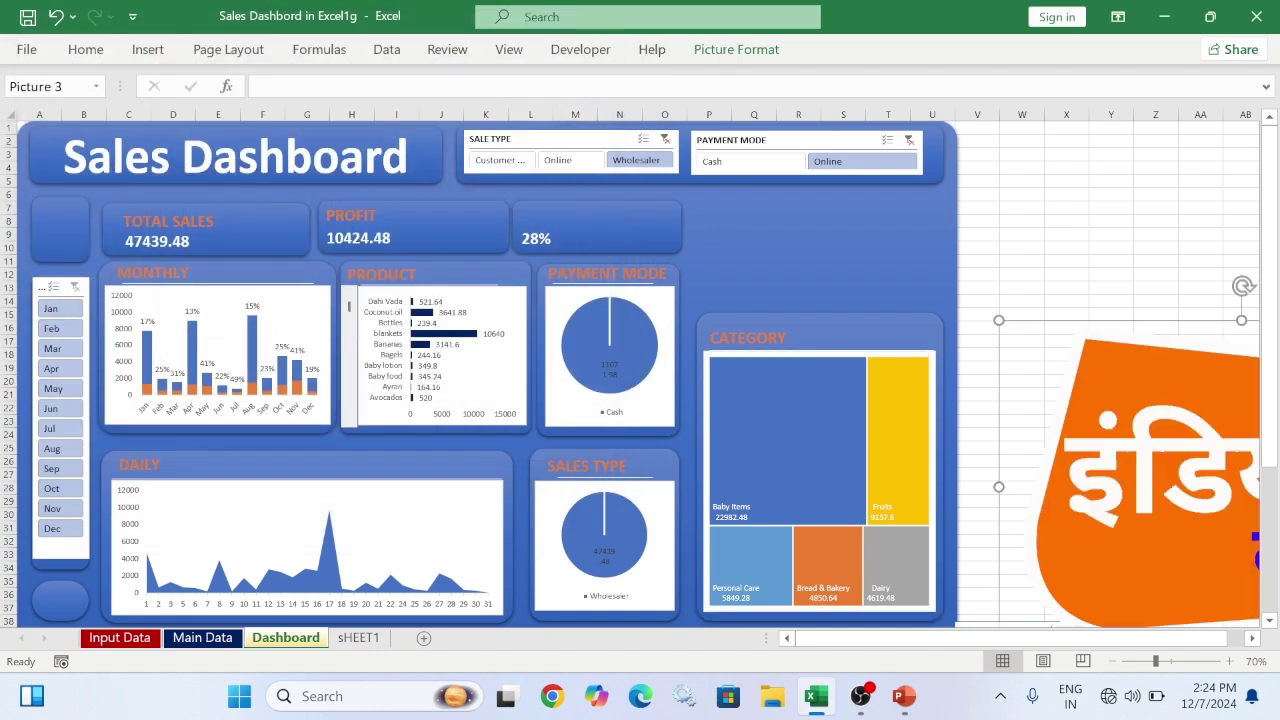
Shrink the logo picture and place it in the empty area above the CATEGORY treemap
left_click(994, 324)
left_click(1070, 375)
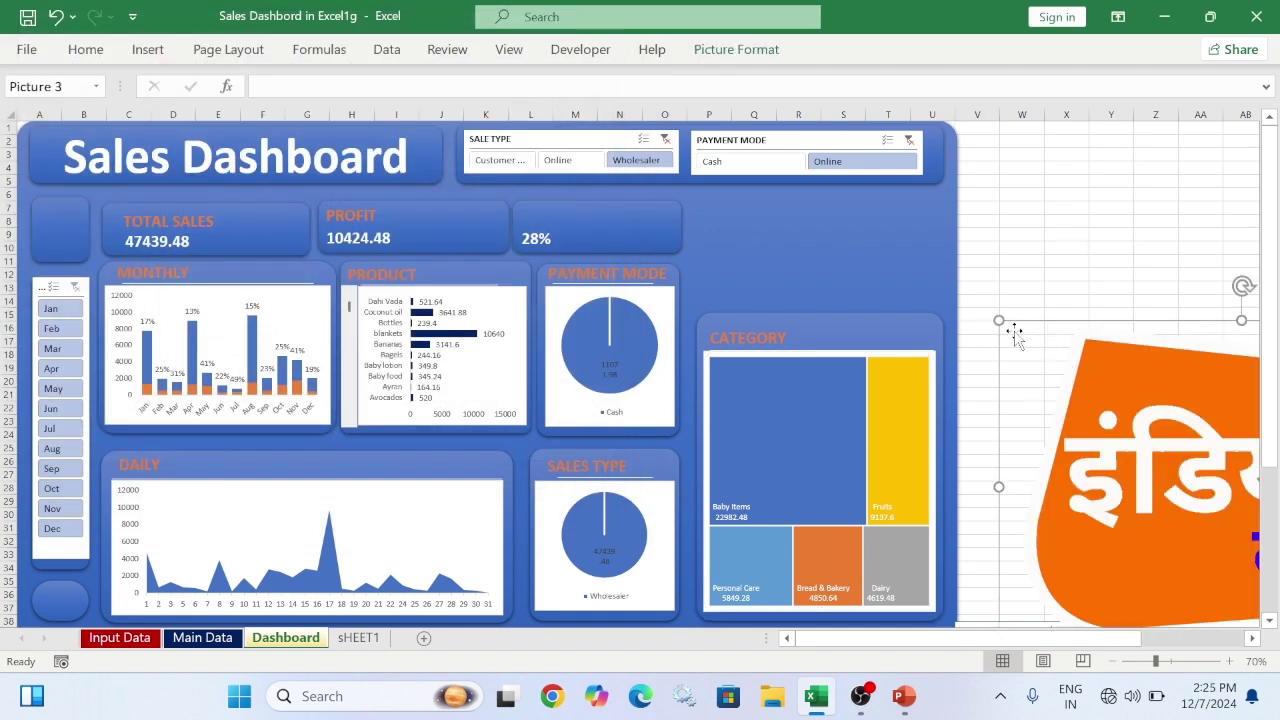
left_click_drag(999, 321, 966, 284)
left_click_drag(1234, 429, 1074, 320)
left_click_drag(1030, 275, 852, 259)
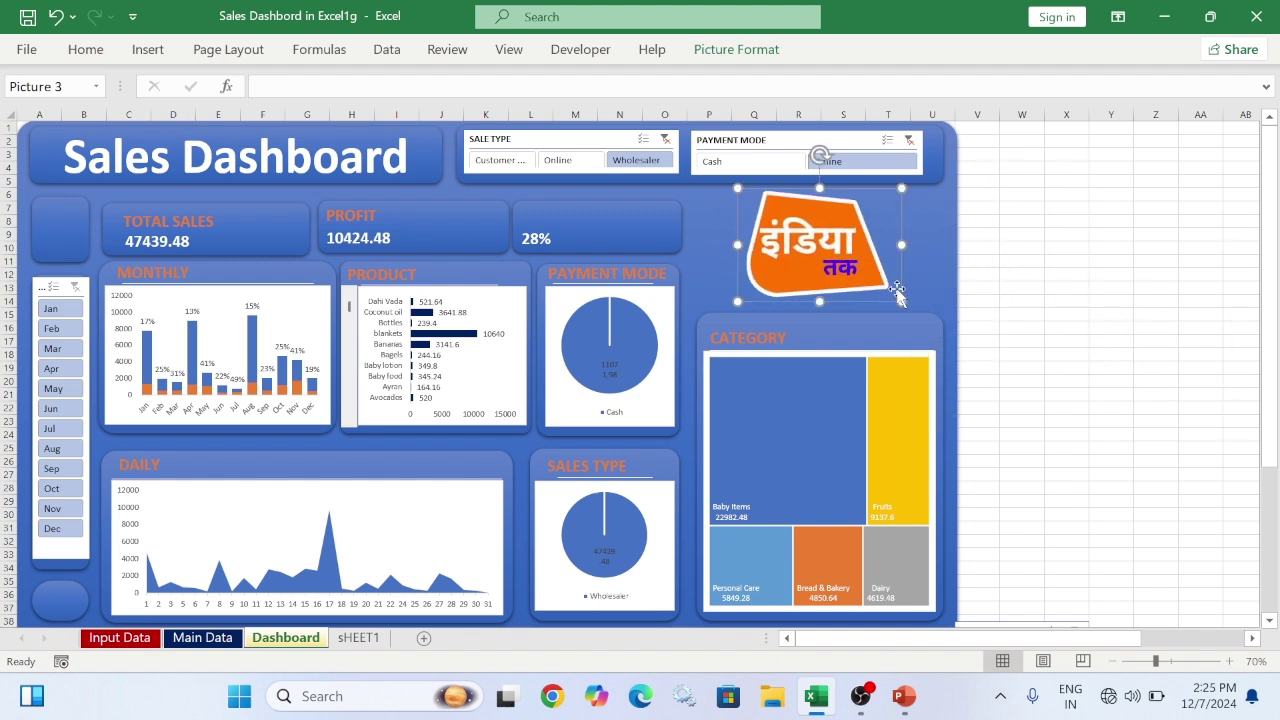
left_click_drag(900, 302, 905, 302)
left_click(1118, 340)
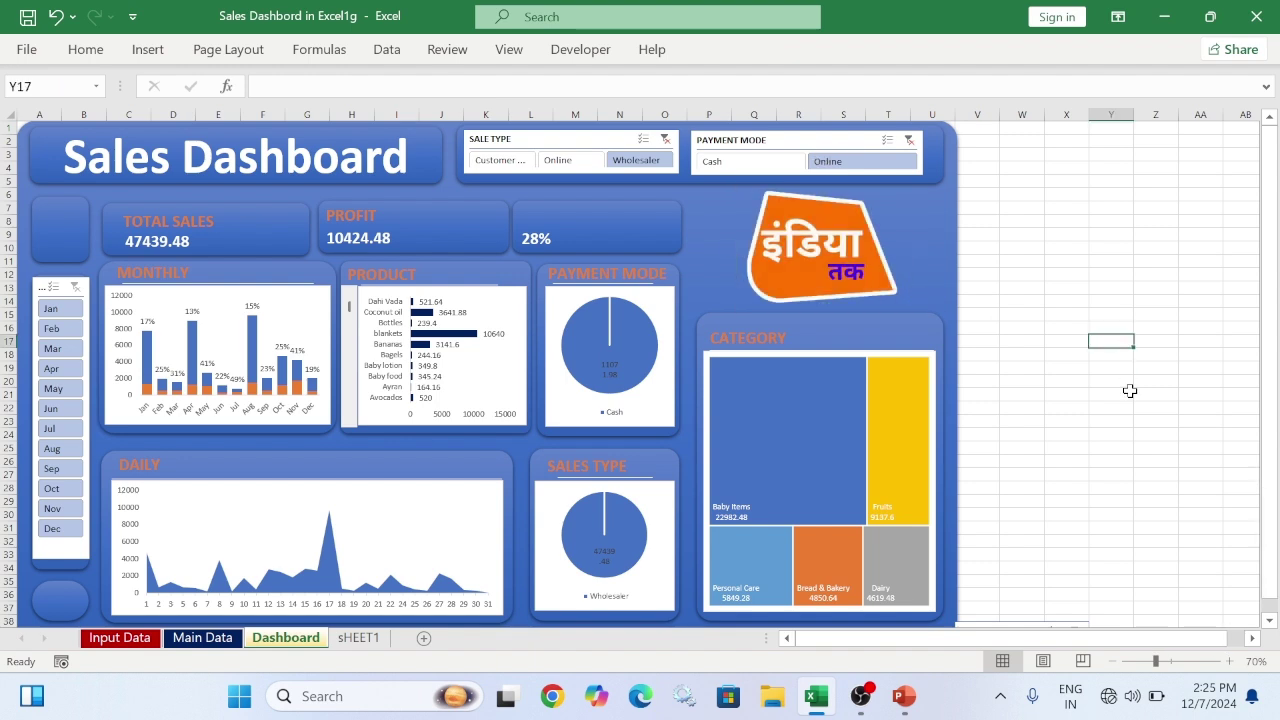
Select the dashboard's background rectangle and open the list of theme color sets
left_click(955, 202)
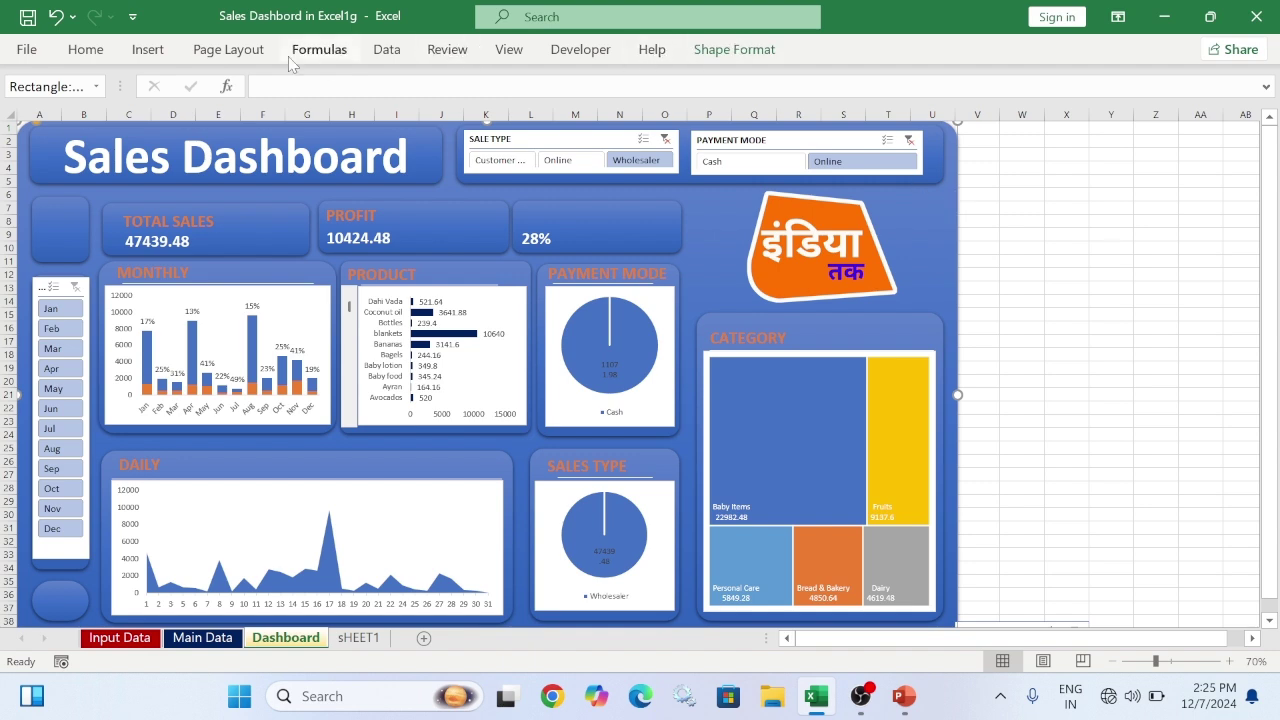
left_click(229, 49)
left_click(90, 80)
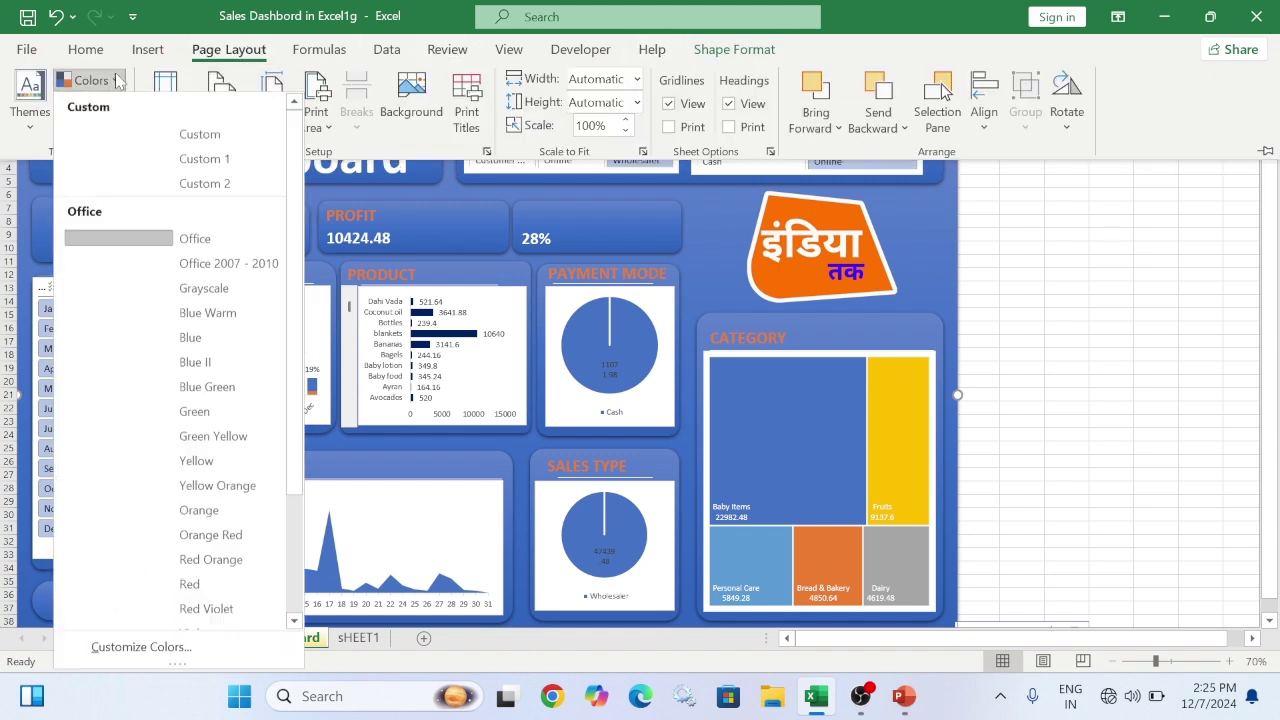